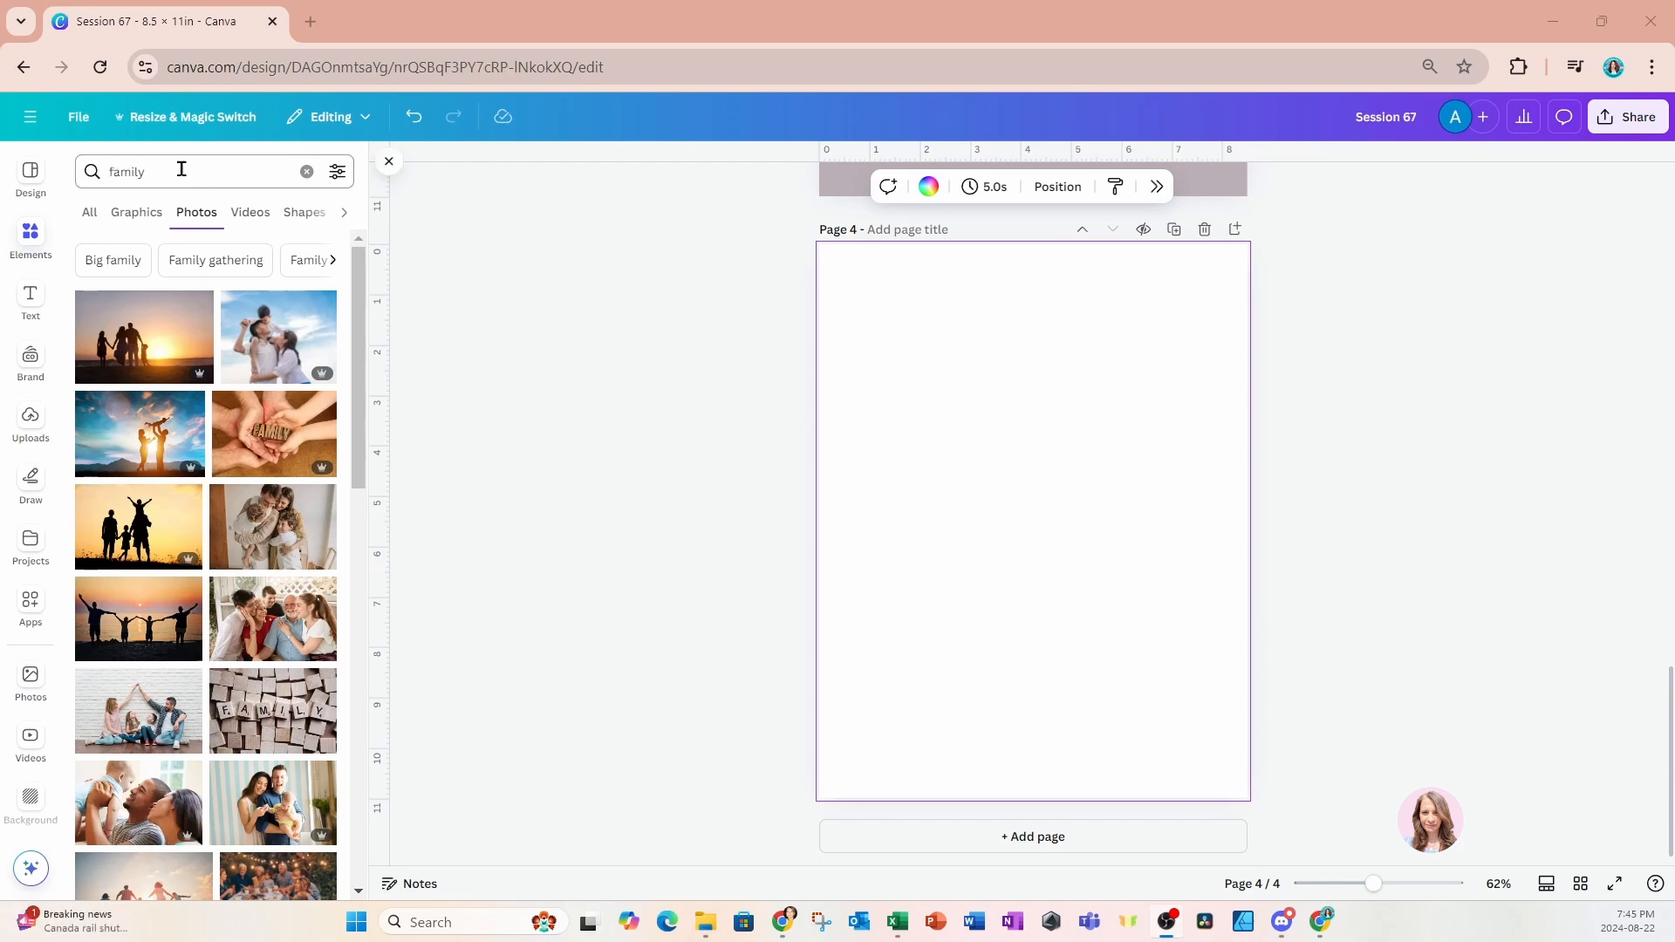
Add the sunset family photo with the lifted child to page 4 and append a blank page after it.
click(128, 431)
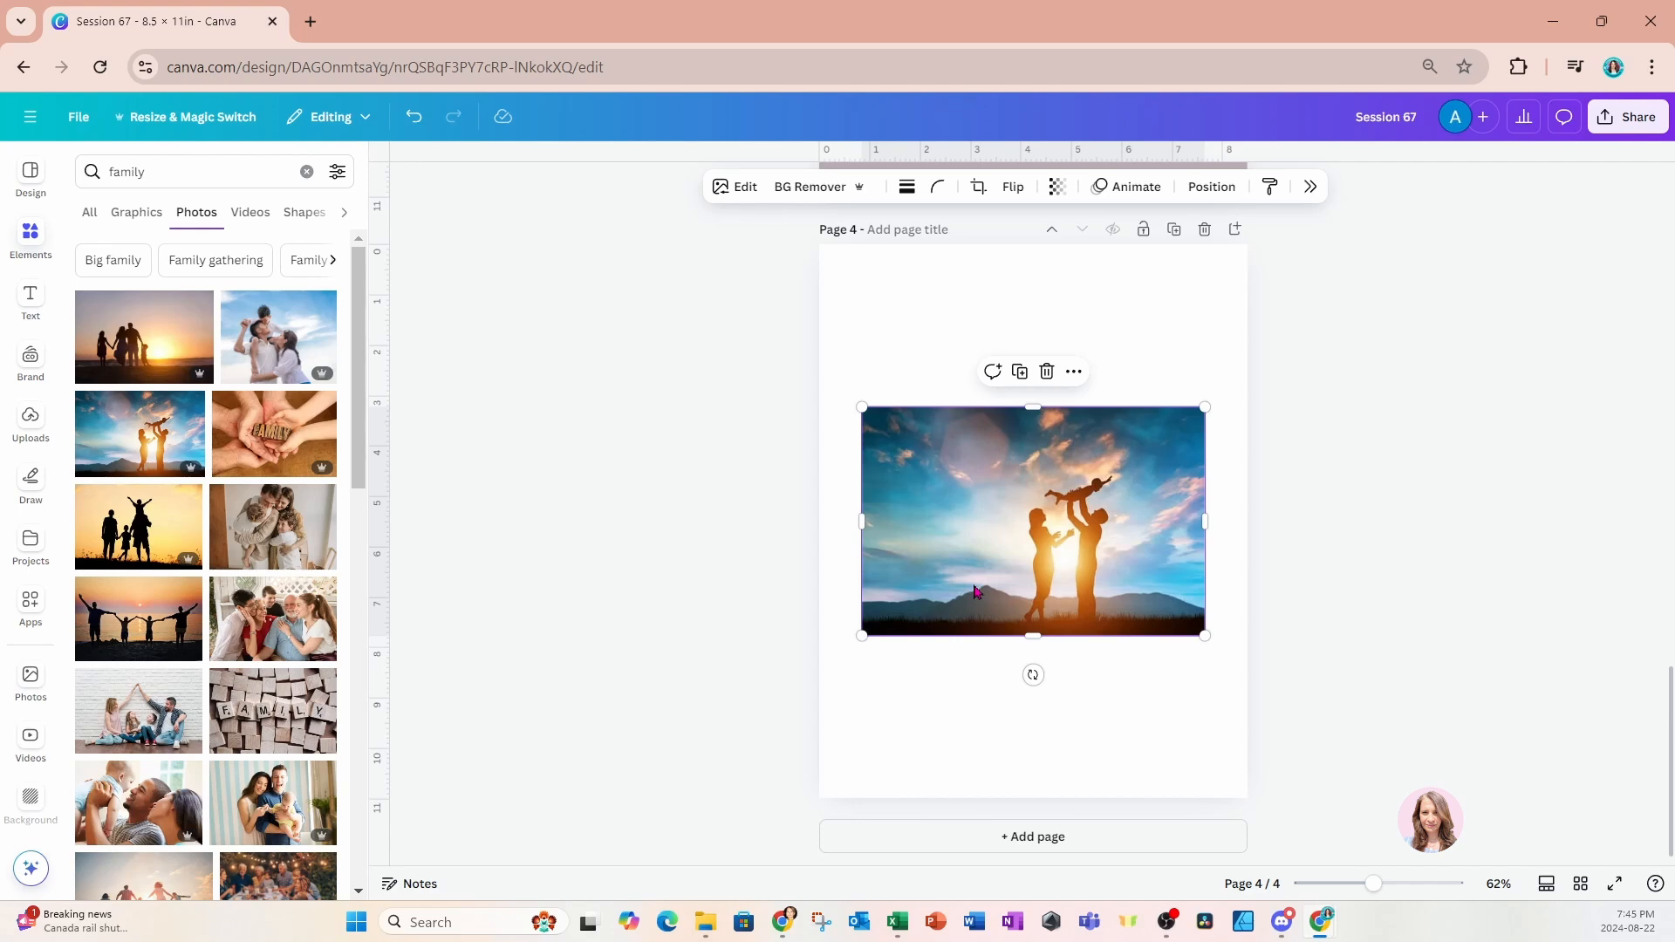
click(975, 844)
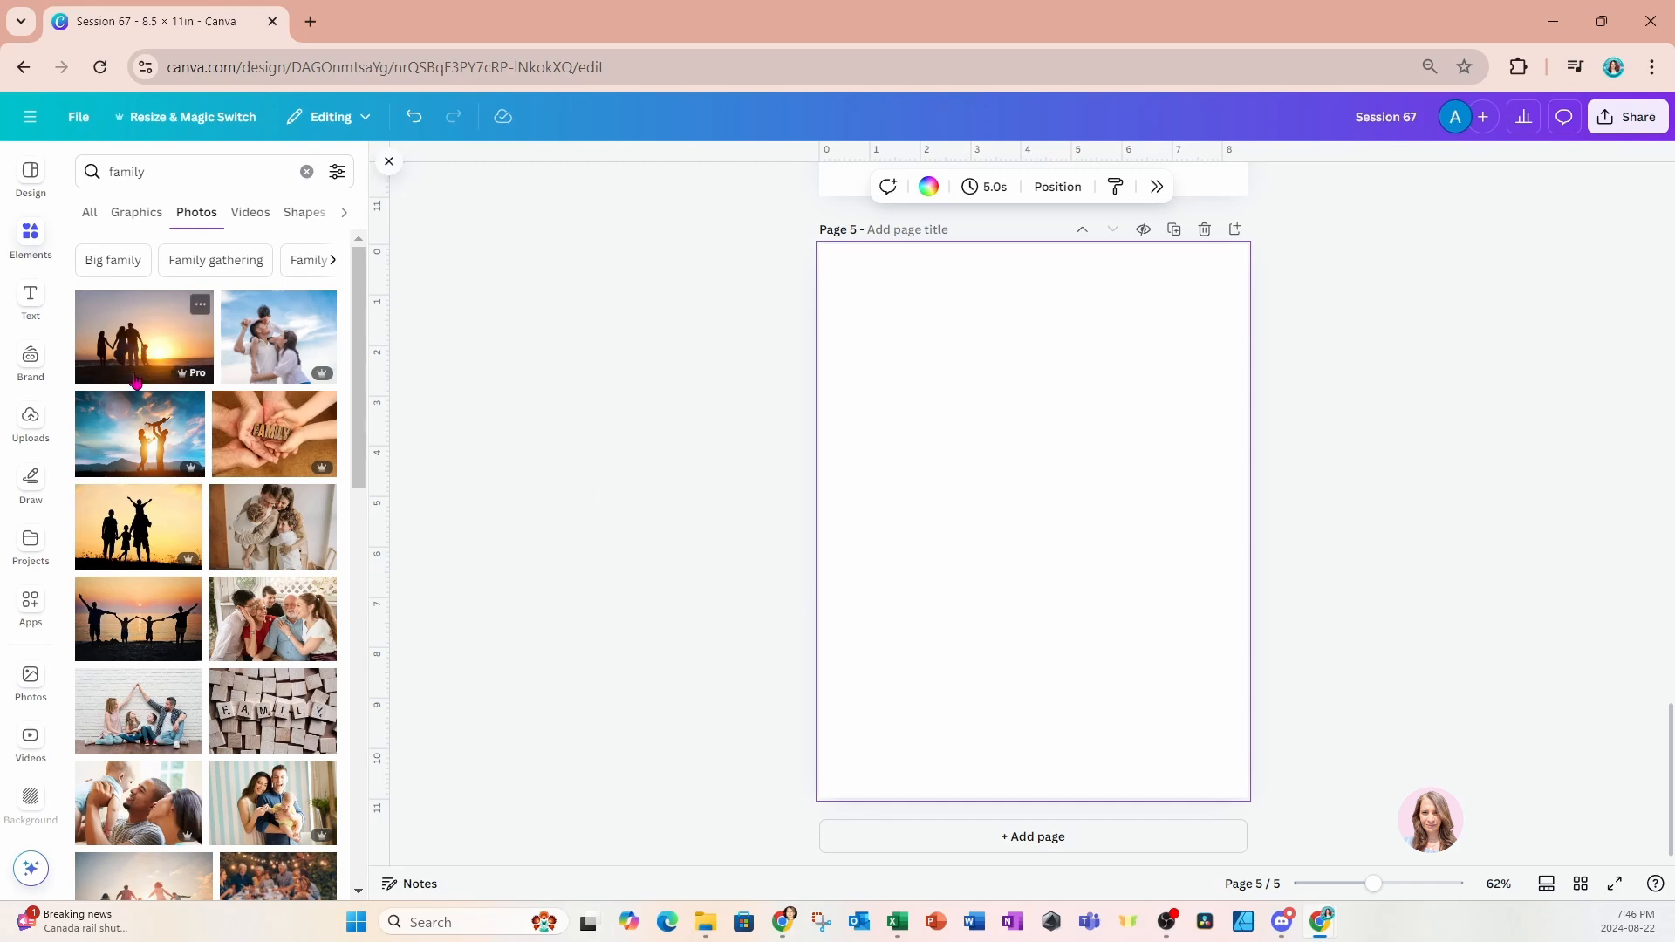
Search the apps for "background" and open the Background app.
scroll(28, 398, down, 2)
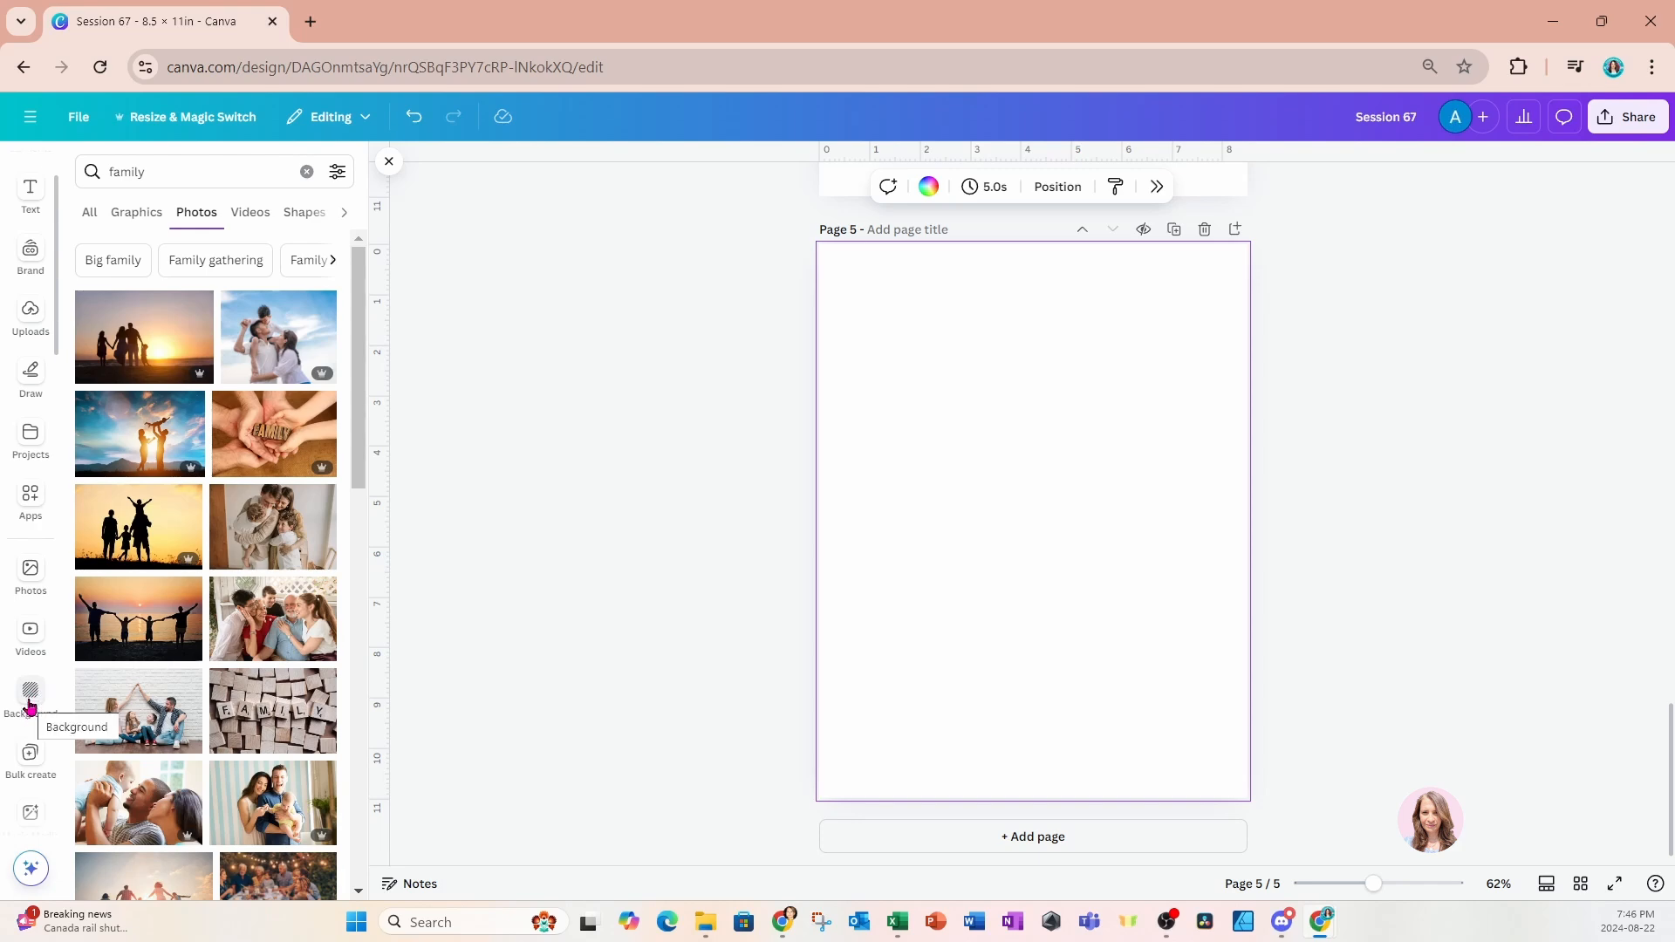
click(30, 501)
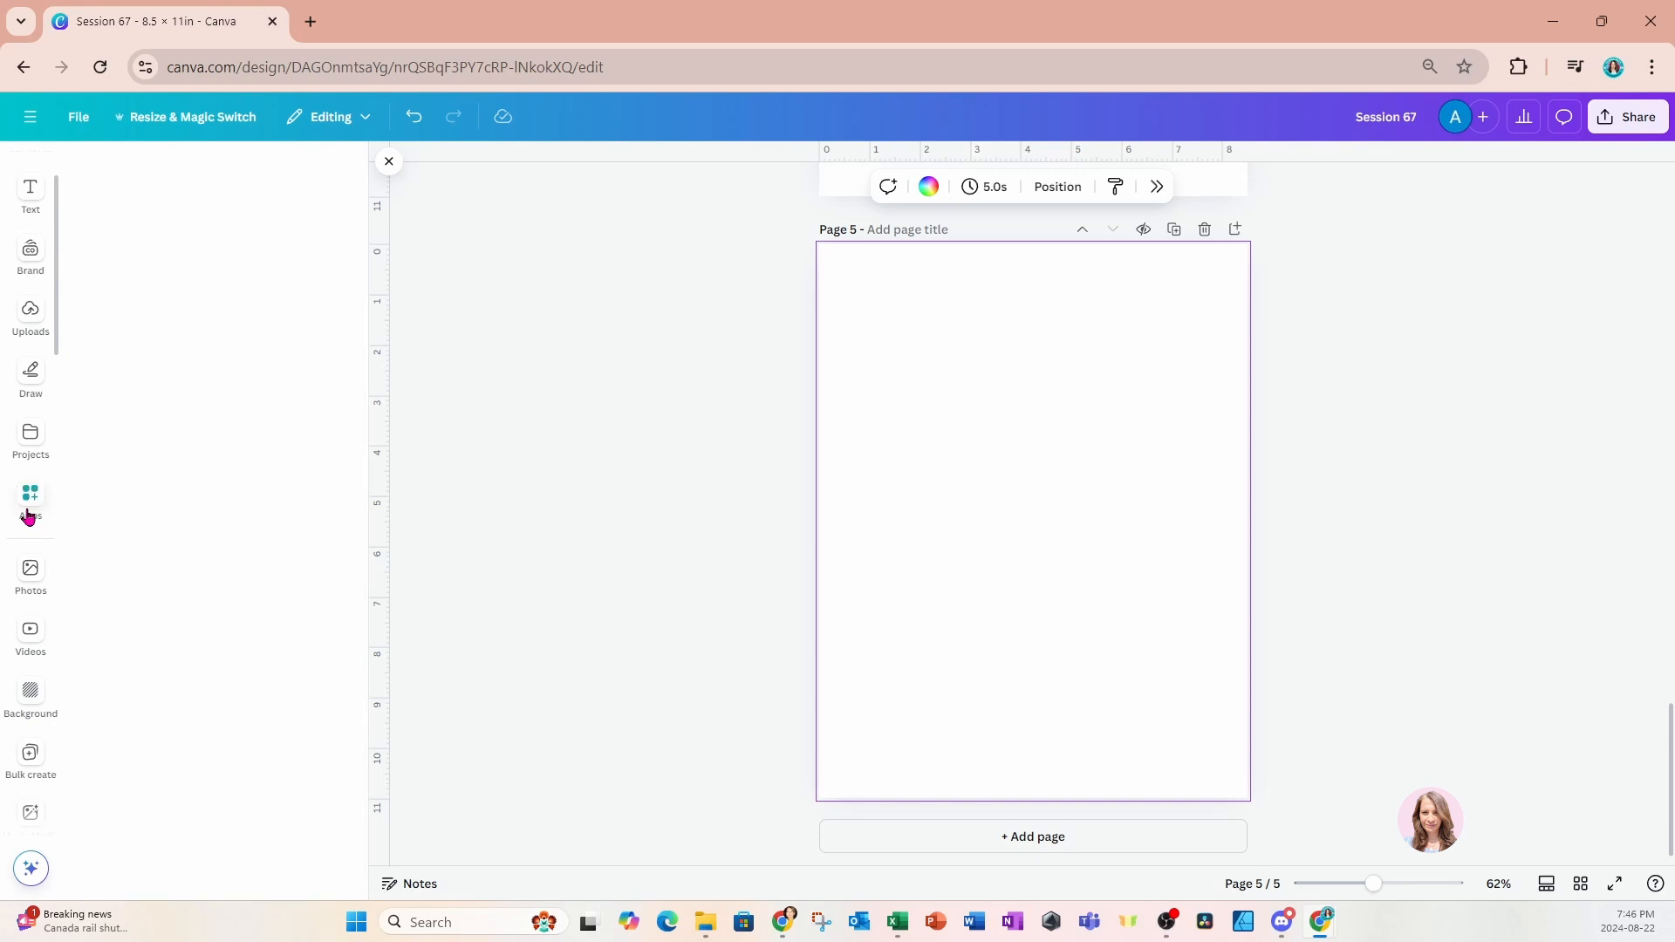
click(123, 172)
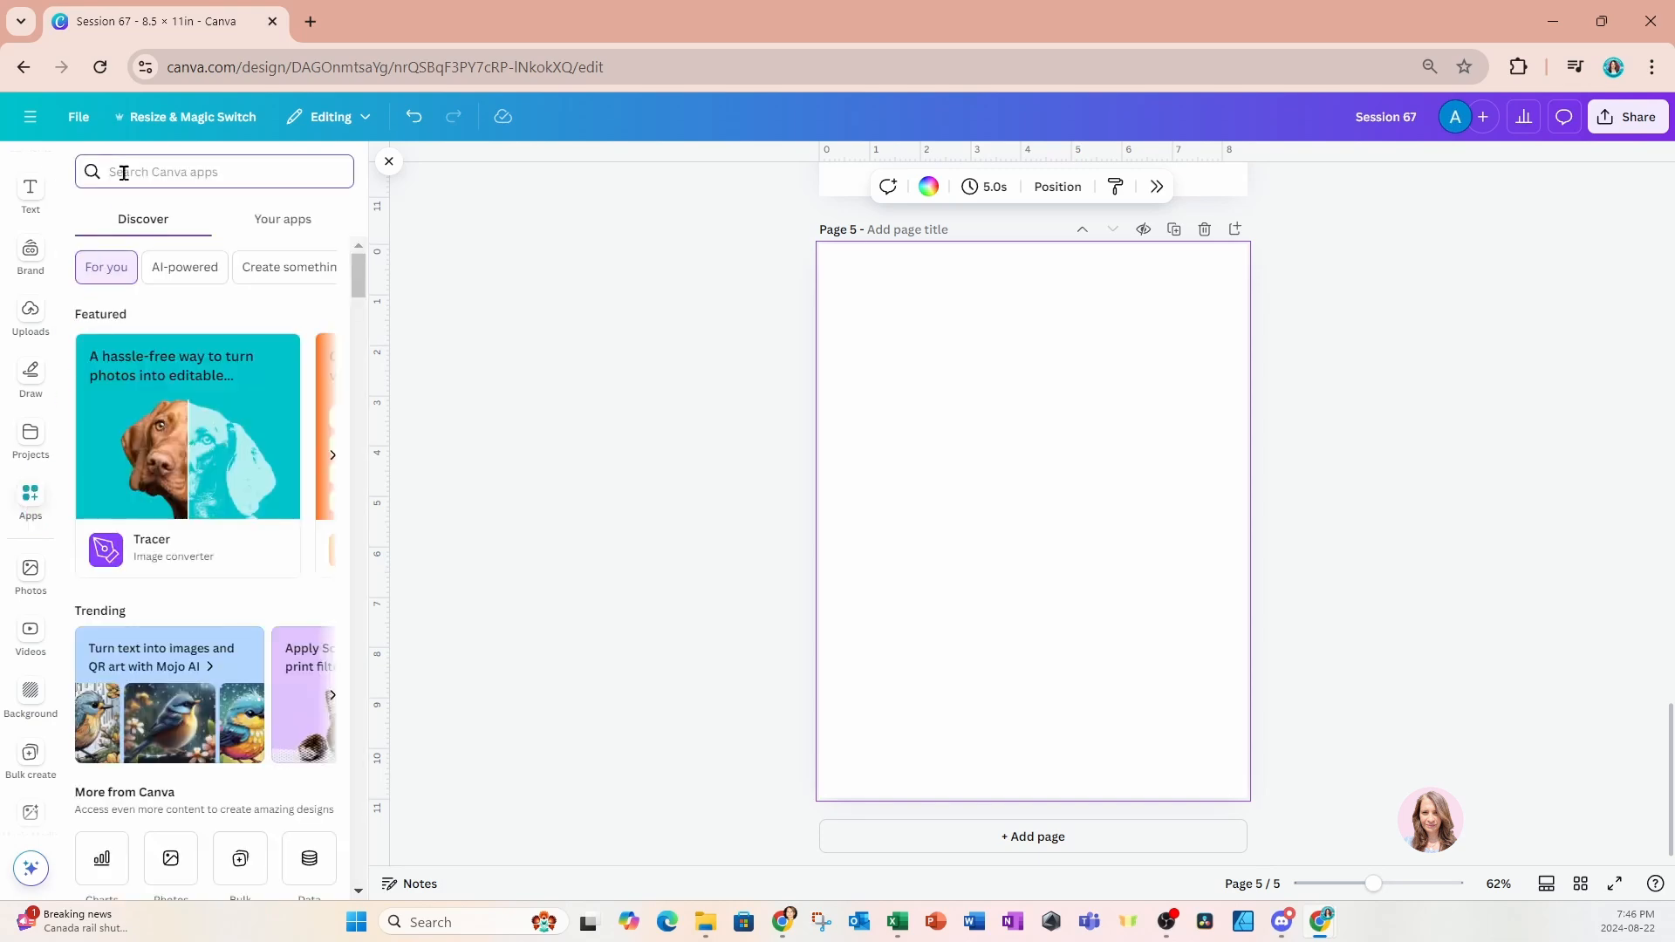
text(background)
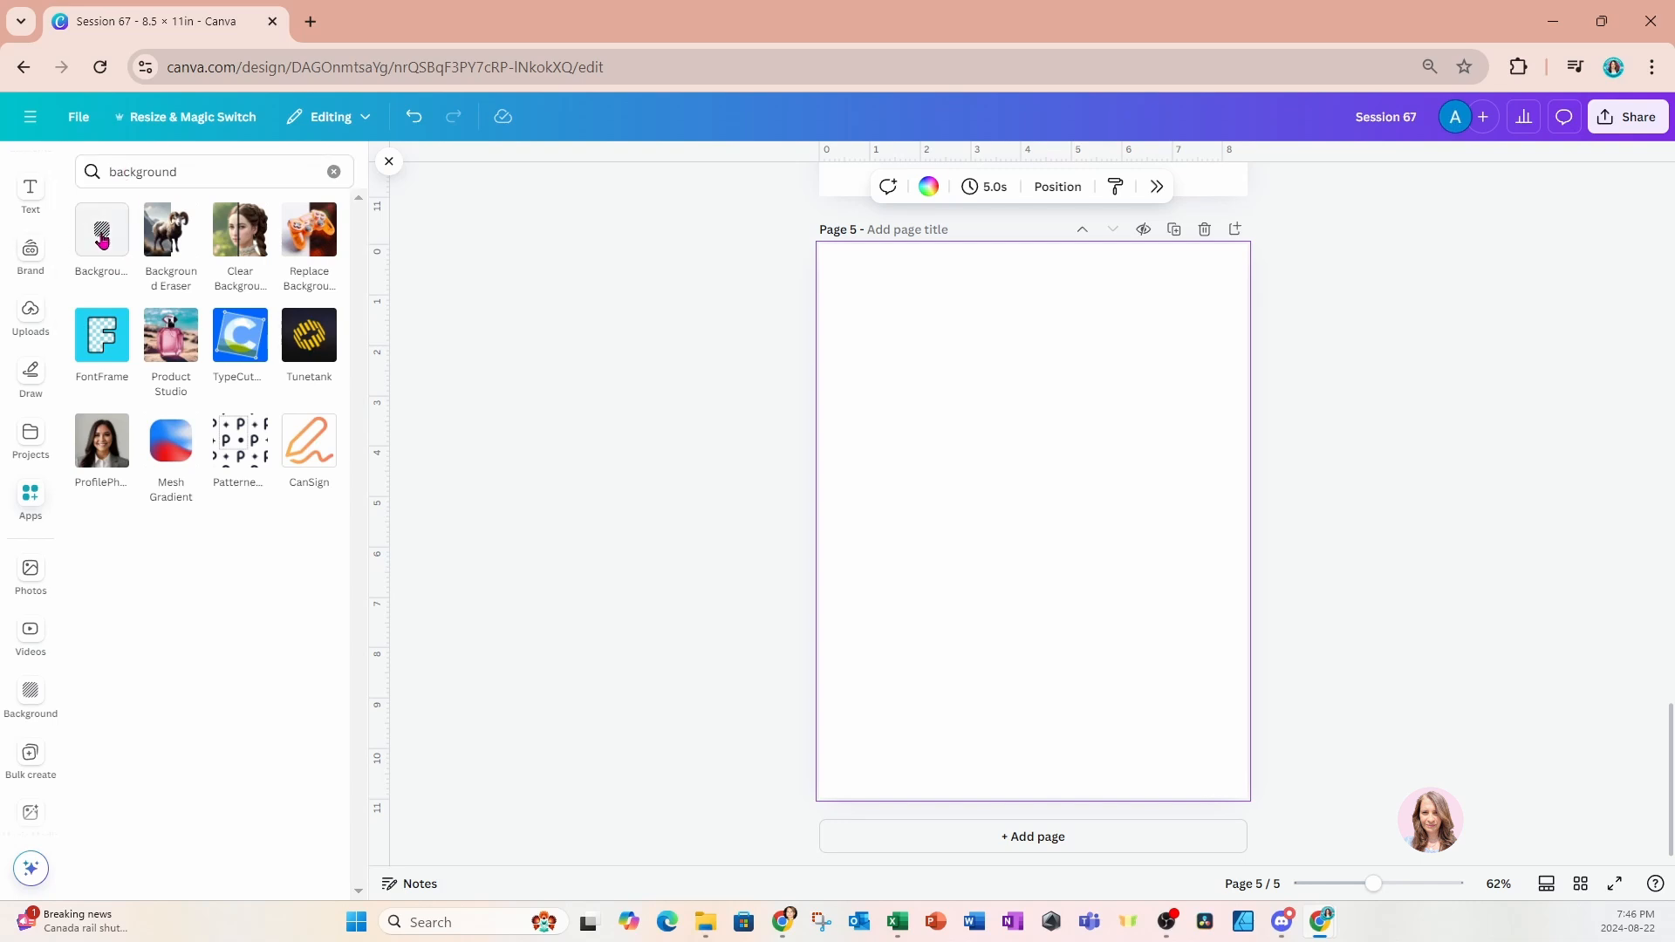
click(102, 240)
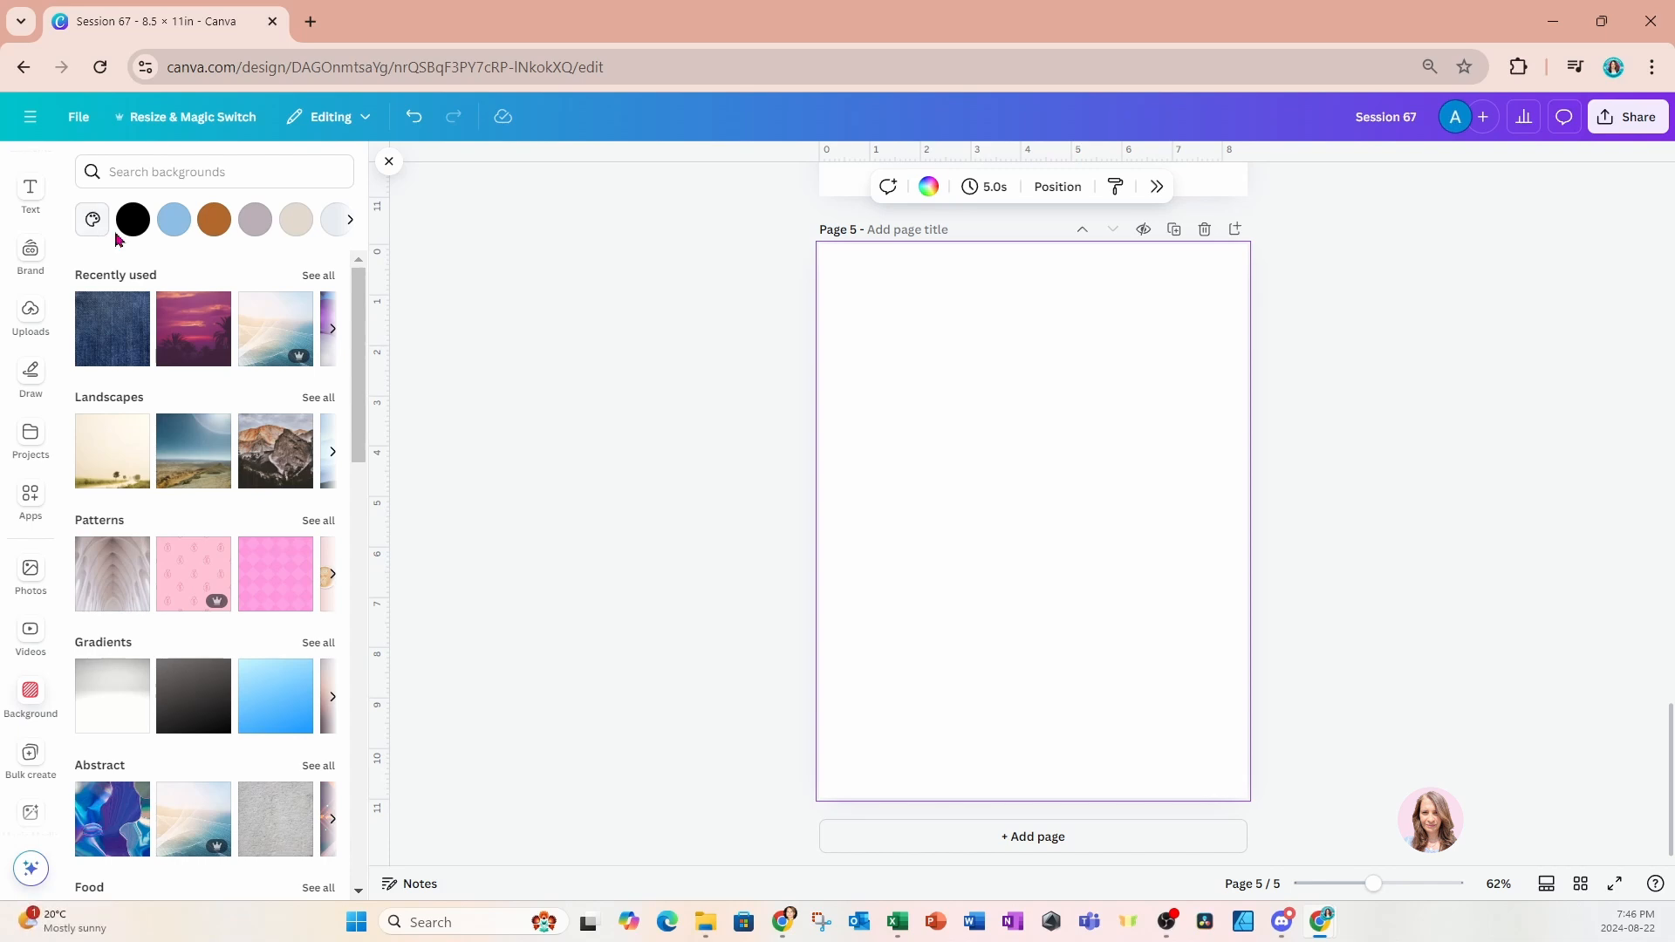
Apply the recently used purple sunset image with palm trees as the background of blank page 5.
scroll(922, 486, up, 5)
scroll(922, 487, up, 1)
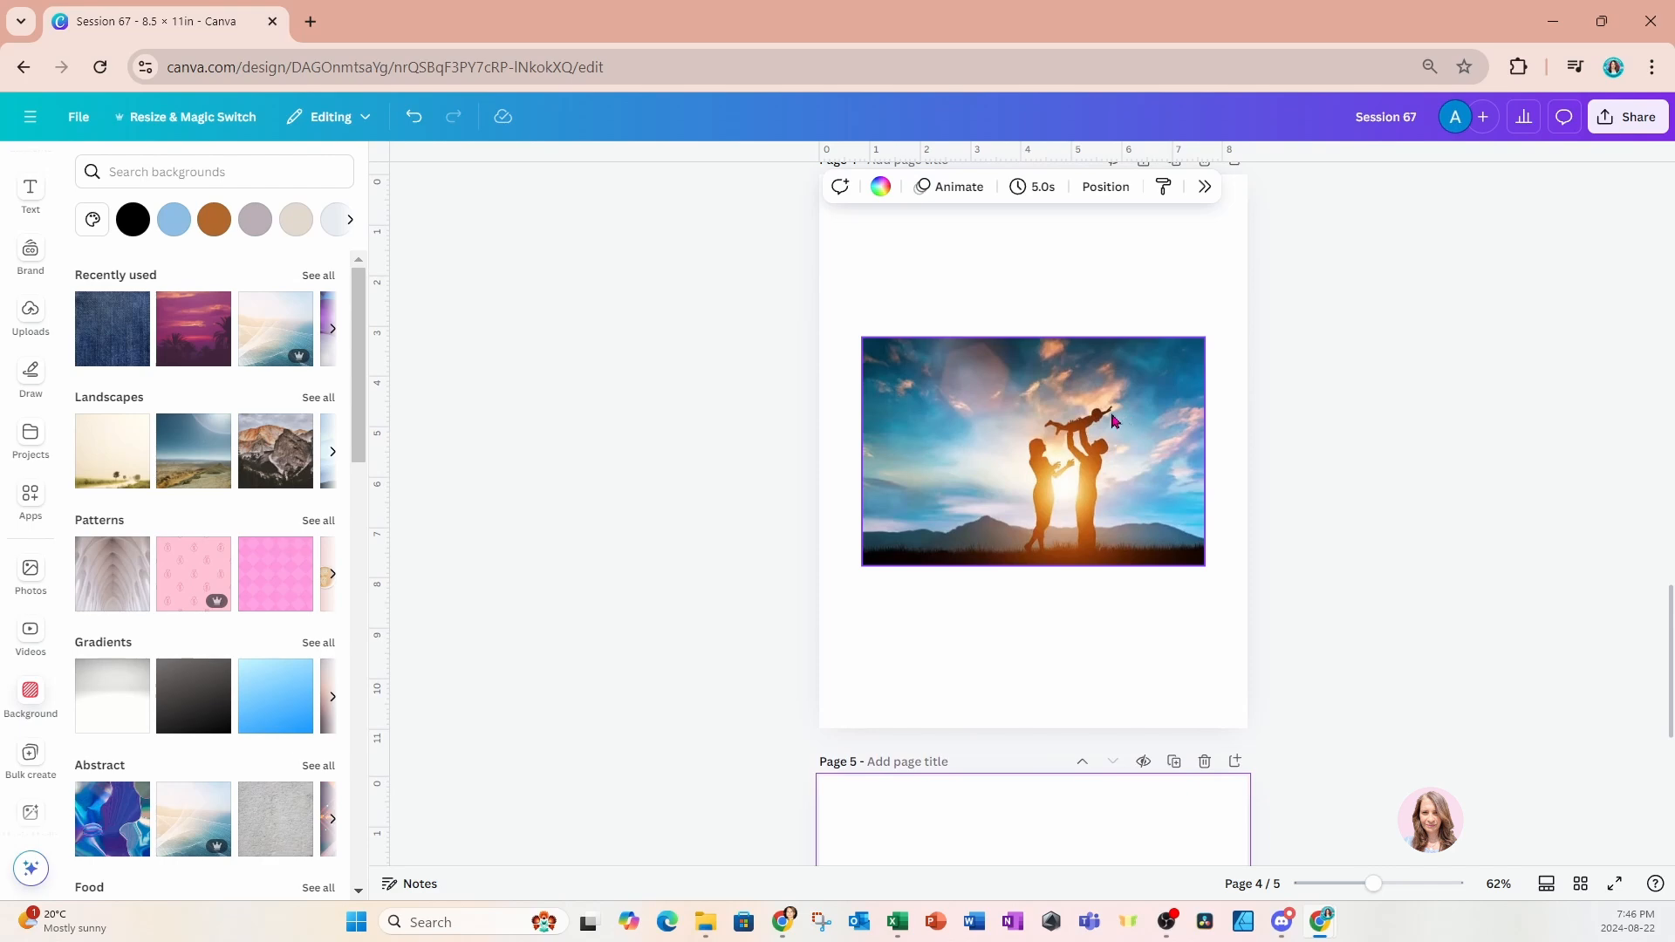
scroll(1047, 404, down, 5)
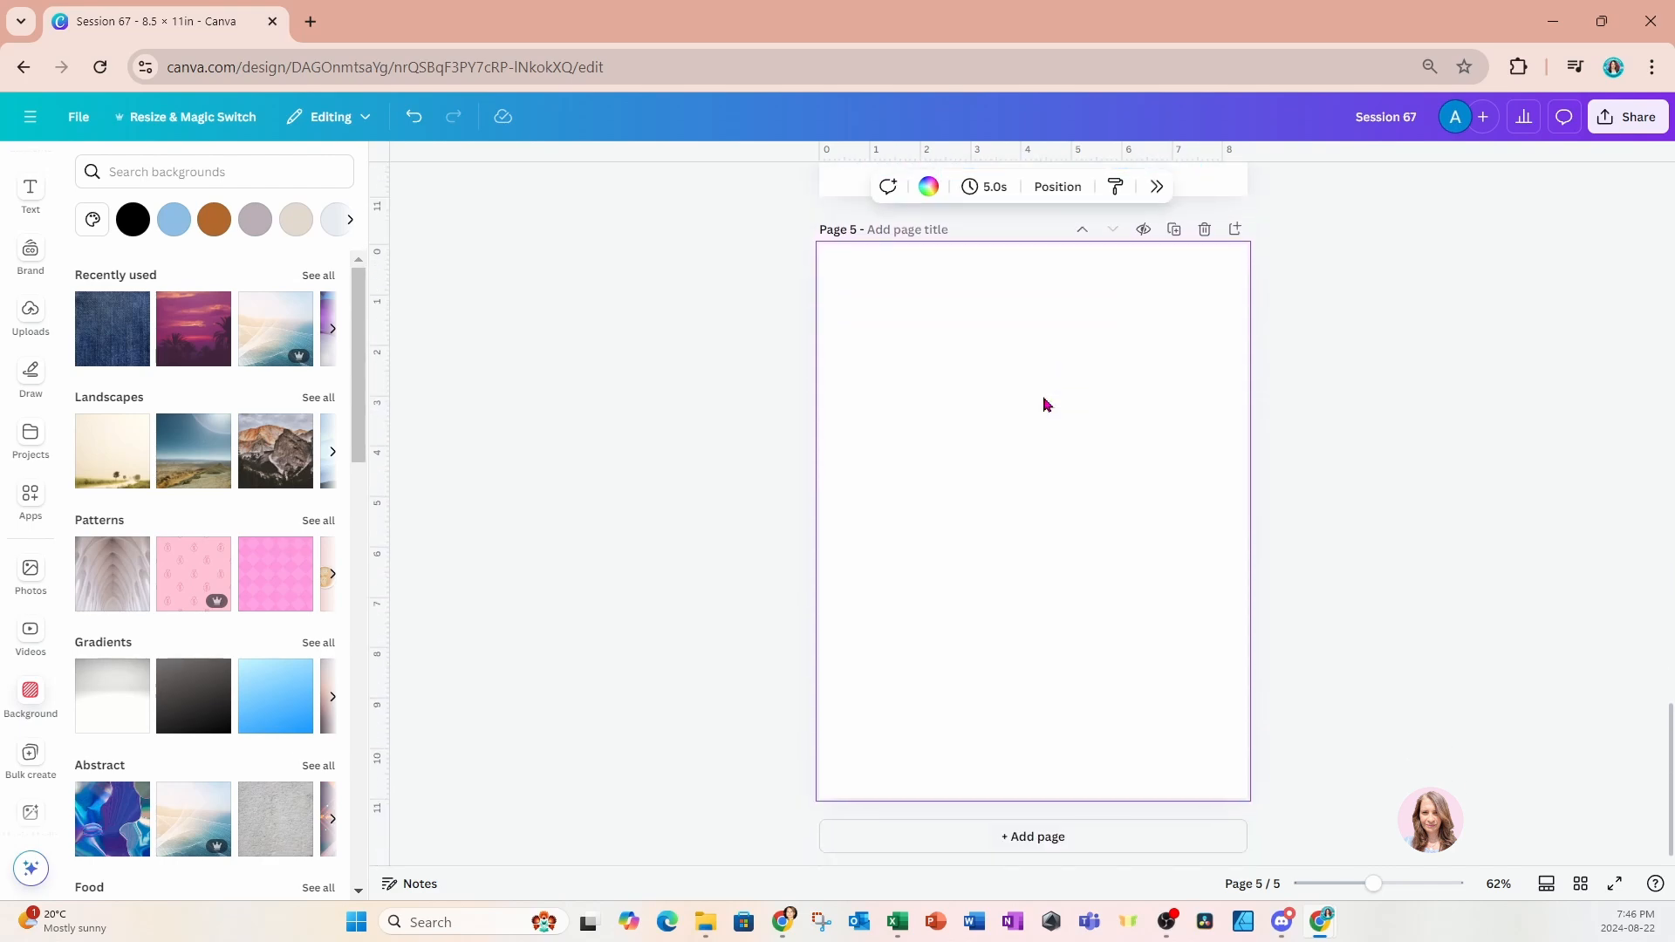
click(209, 357)
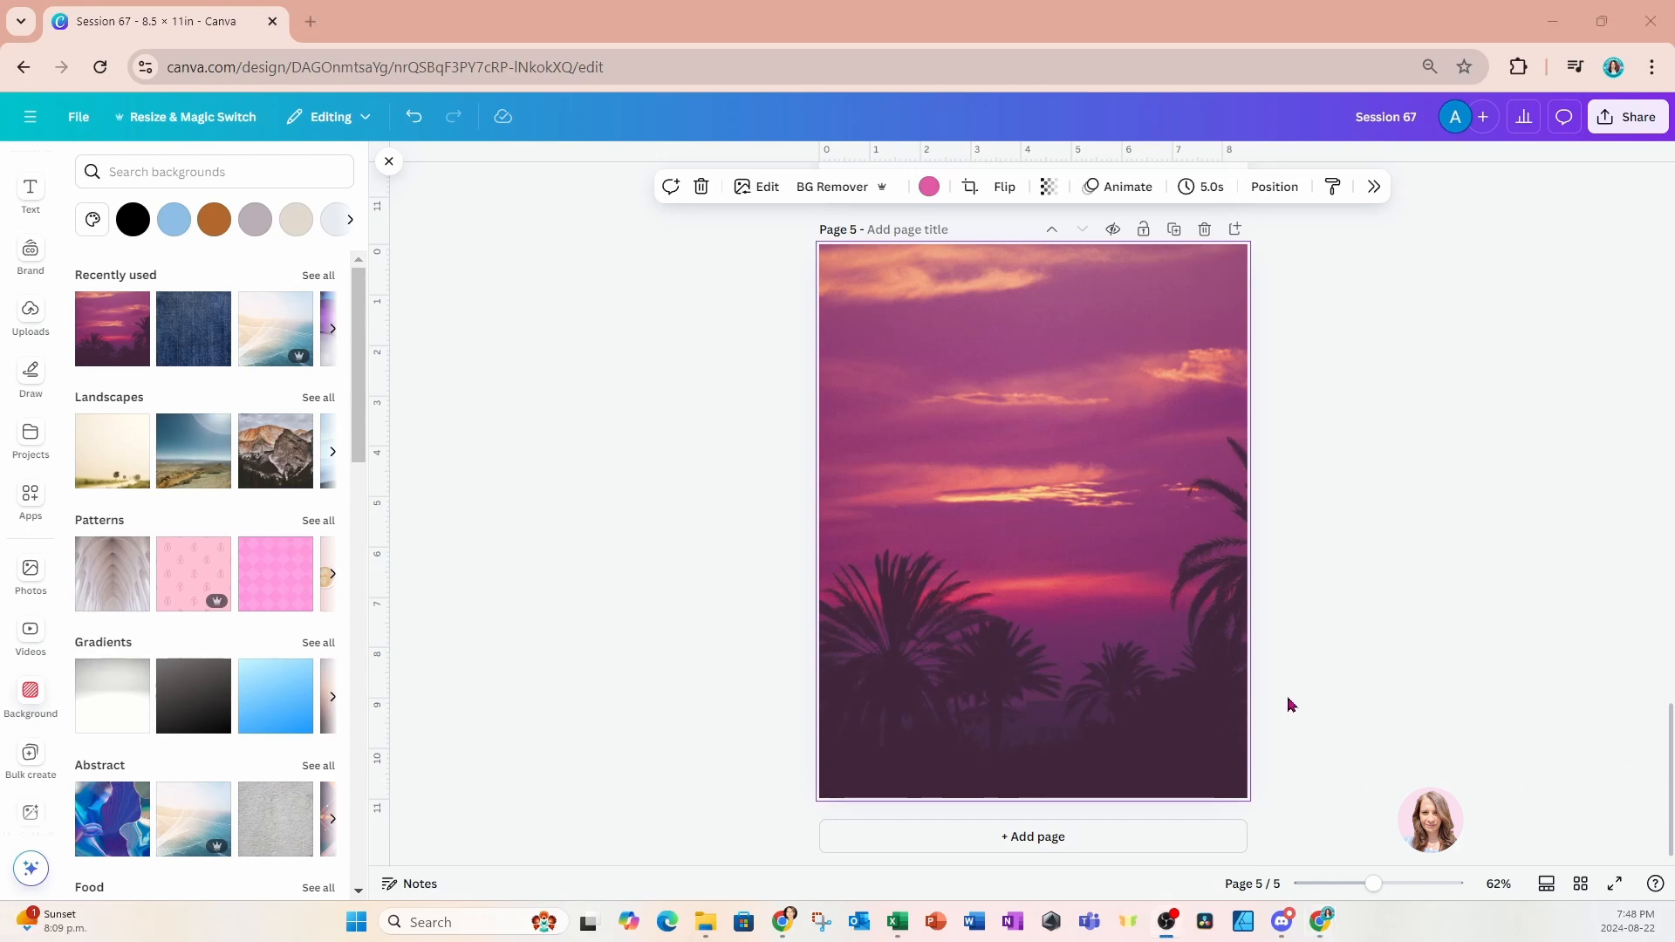
Set the sunset family photo on page 4 as that page's background.
scroll(1289, 704, up, 6)
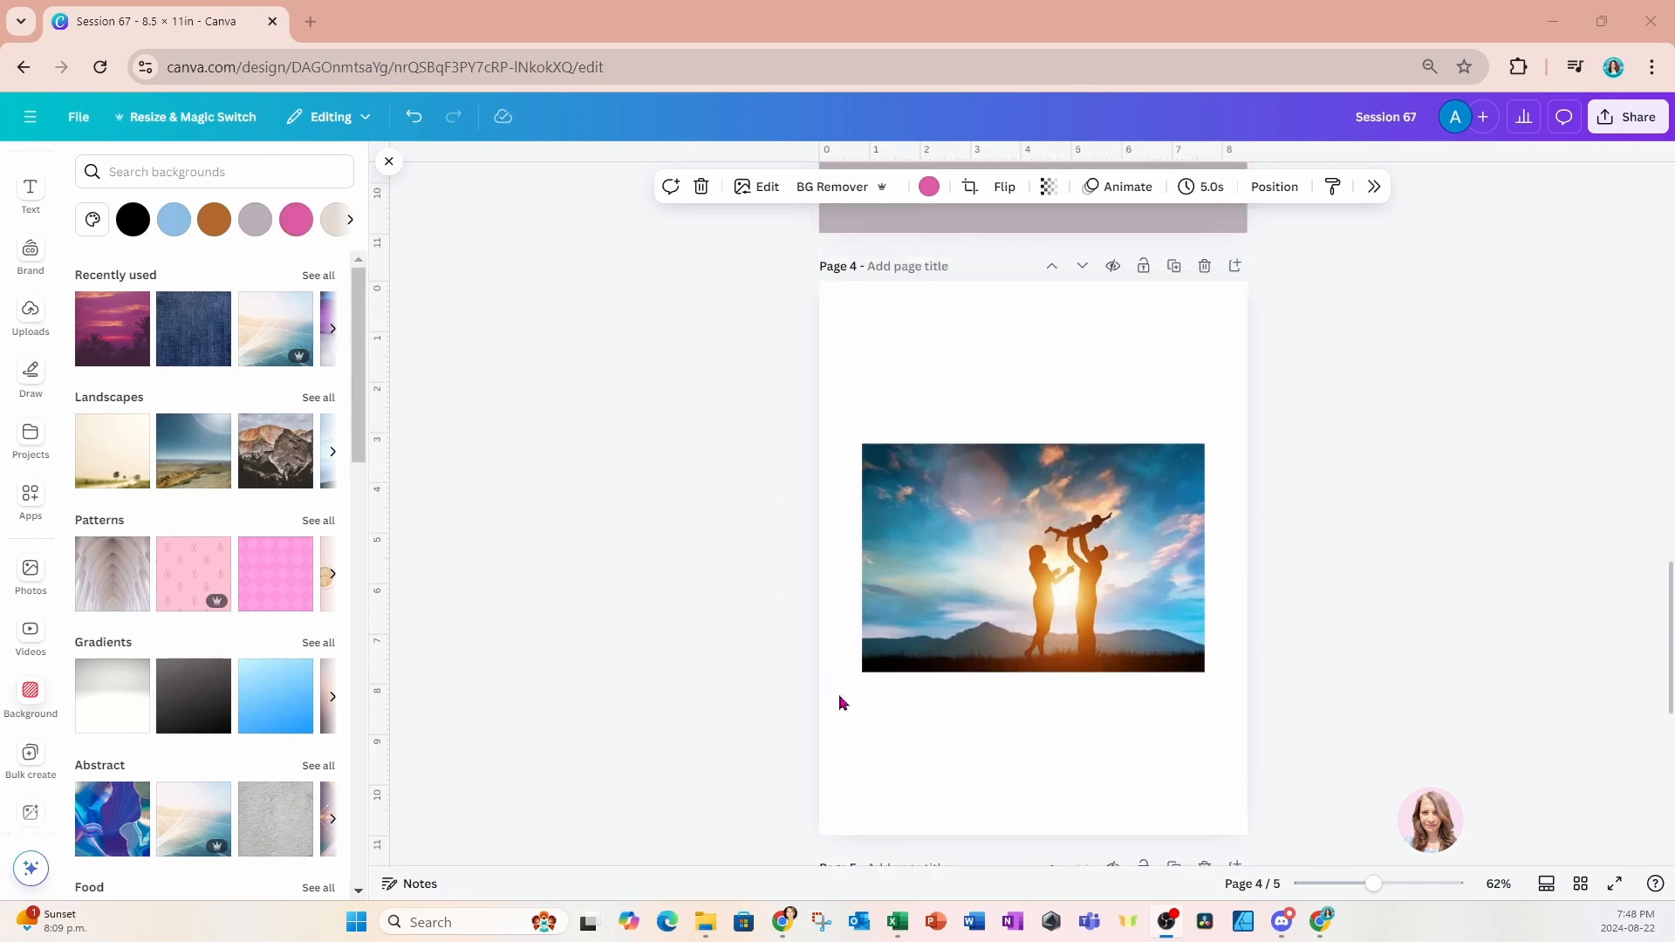
right_click(1102, 546)
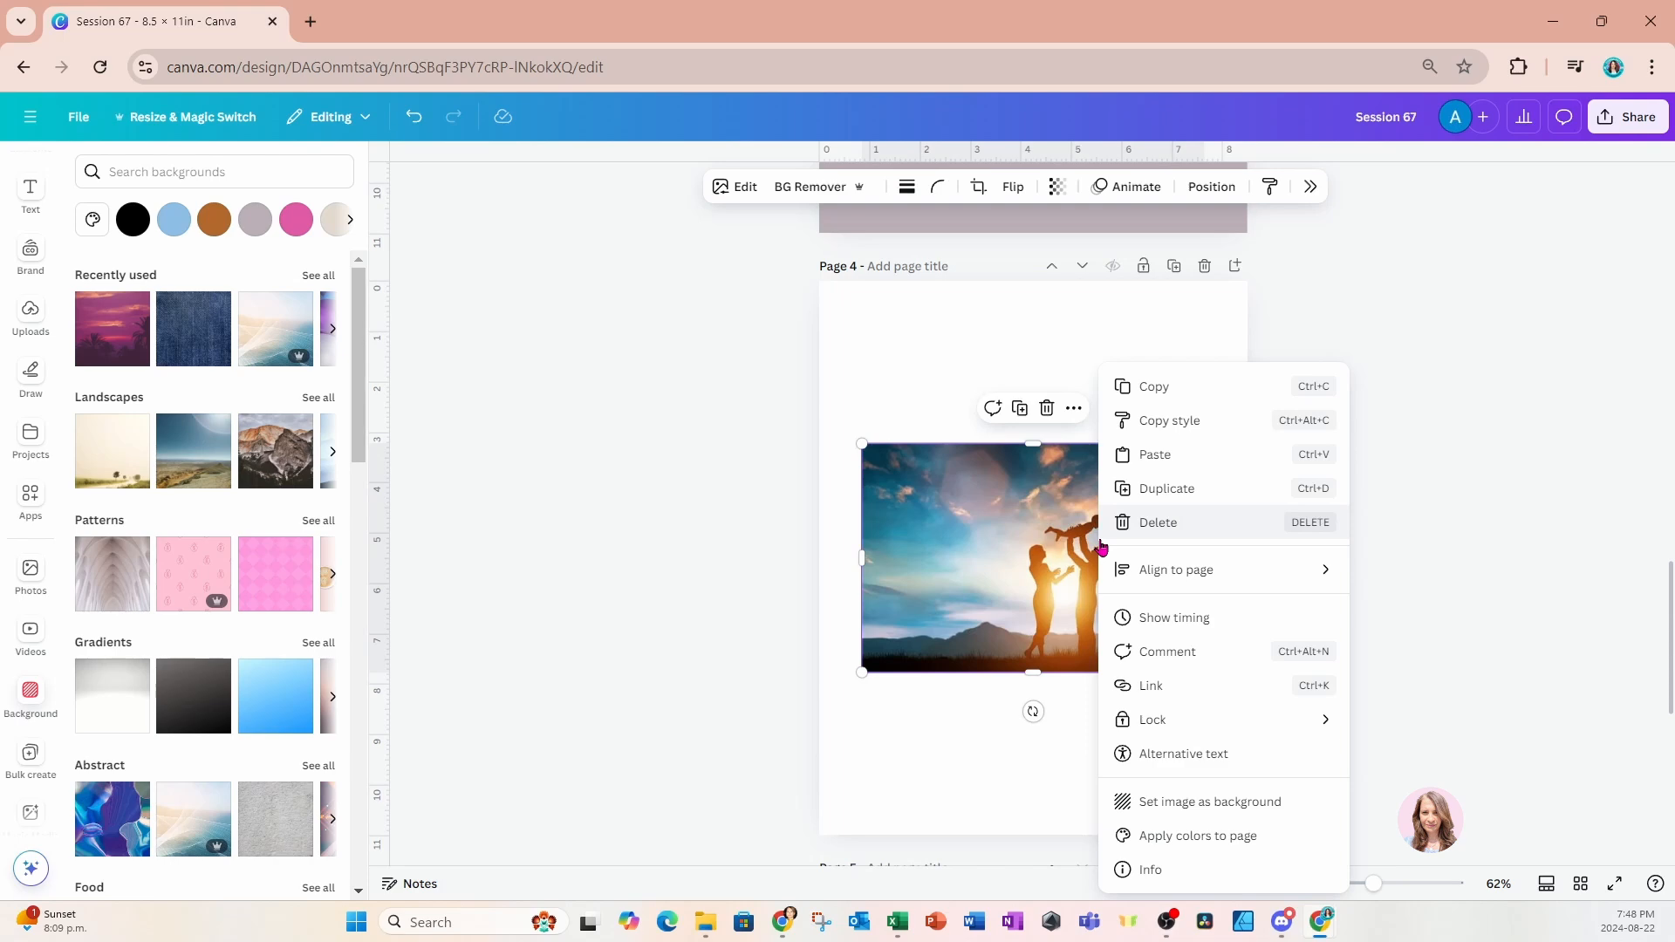
click(1164, 805)
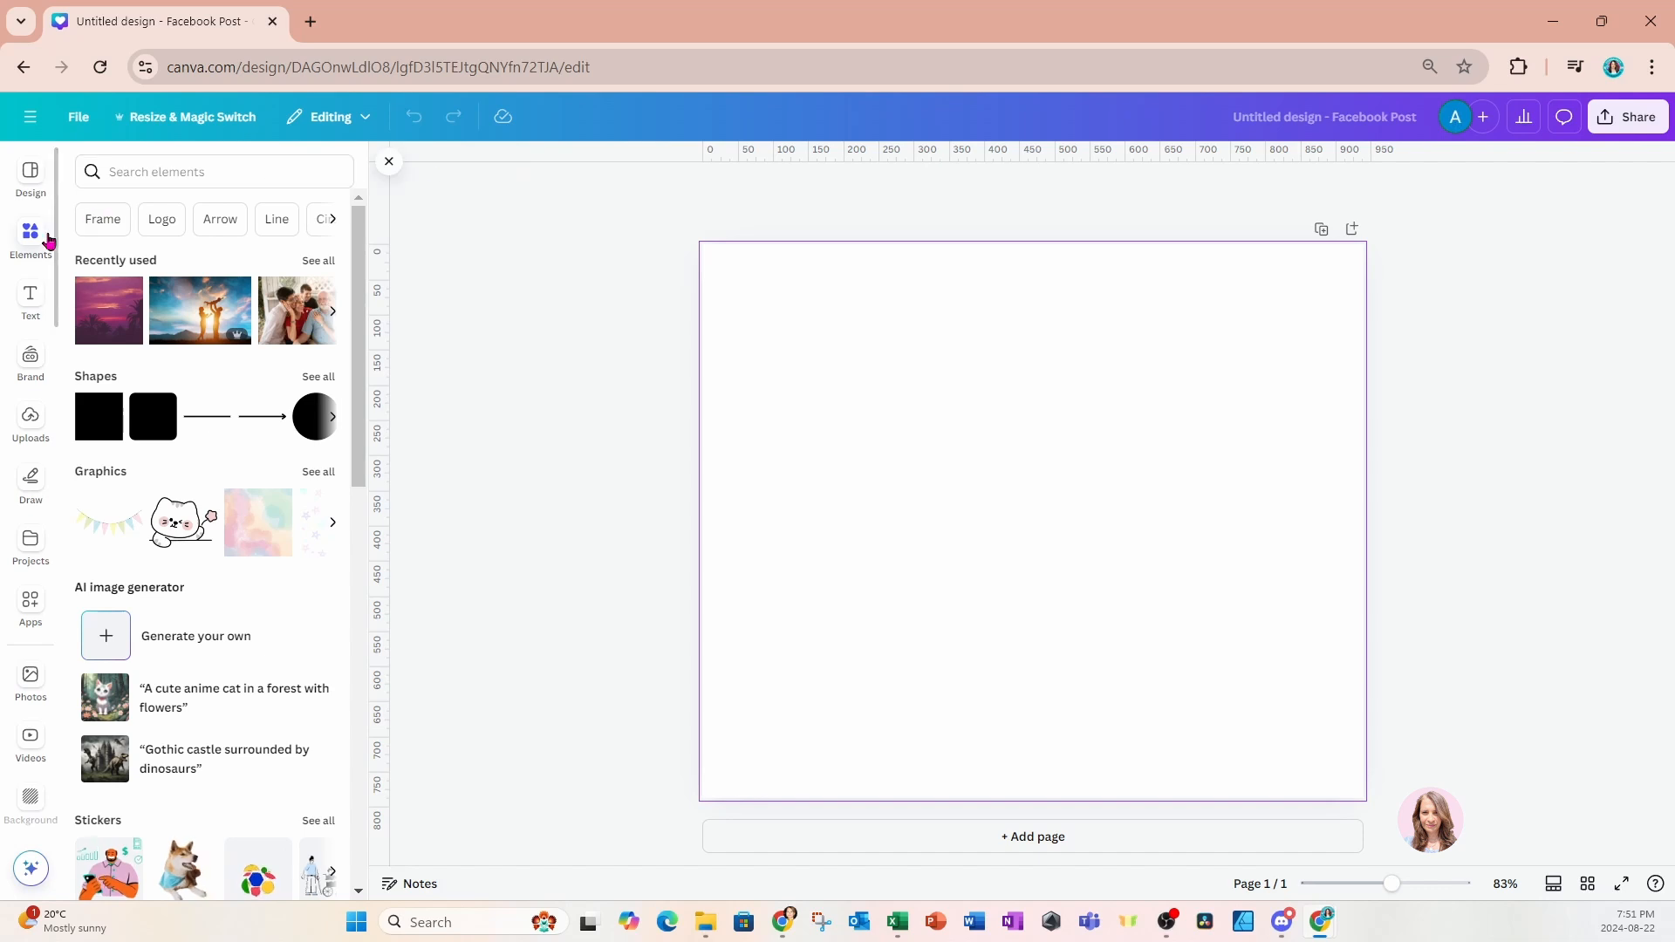
Search the element photos for "woman", refine to "group woman", and add the photo of four women with confetti to the Facebook post.
click(141, 173)
text(woman)
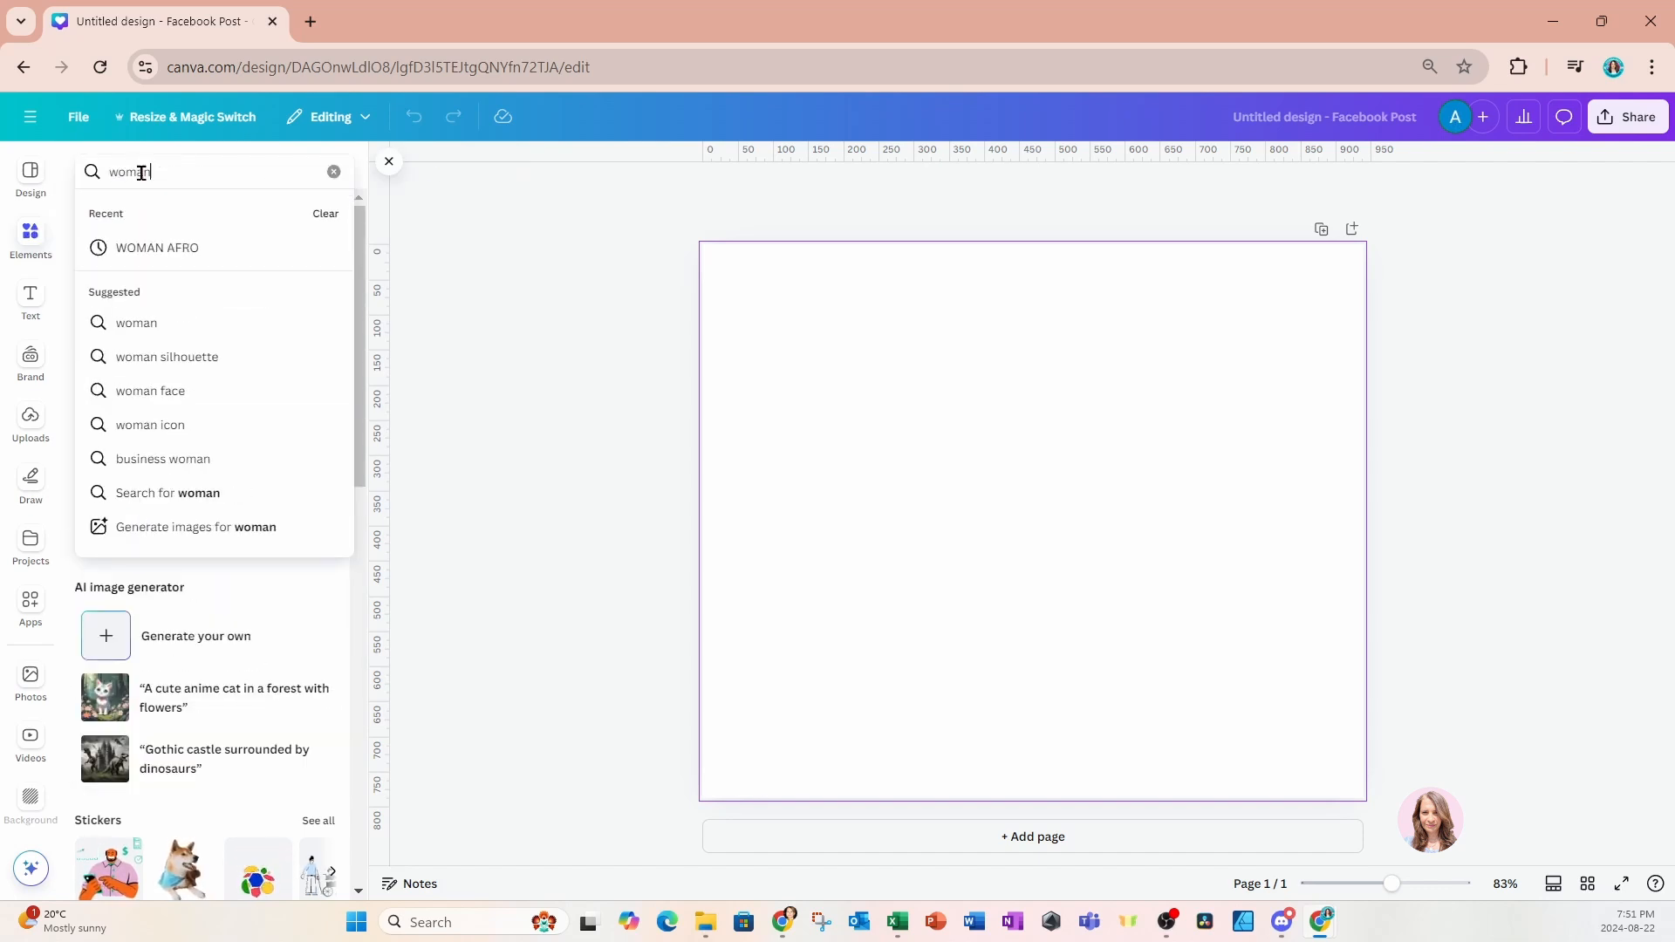
key(Return)
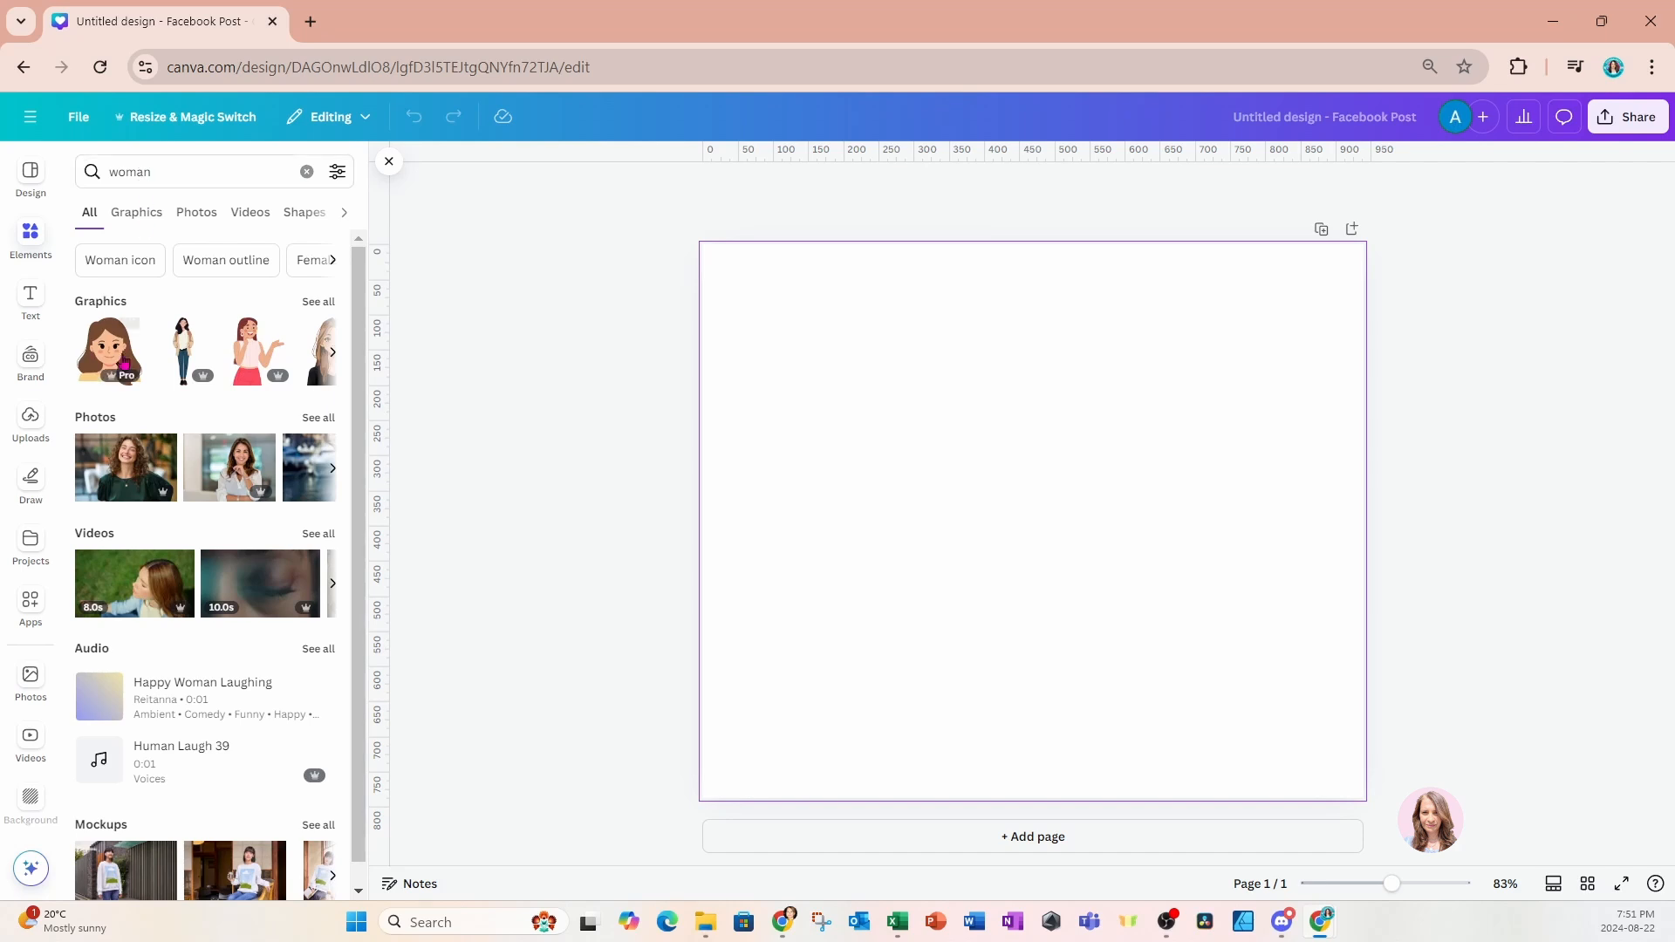
click(314, 418)
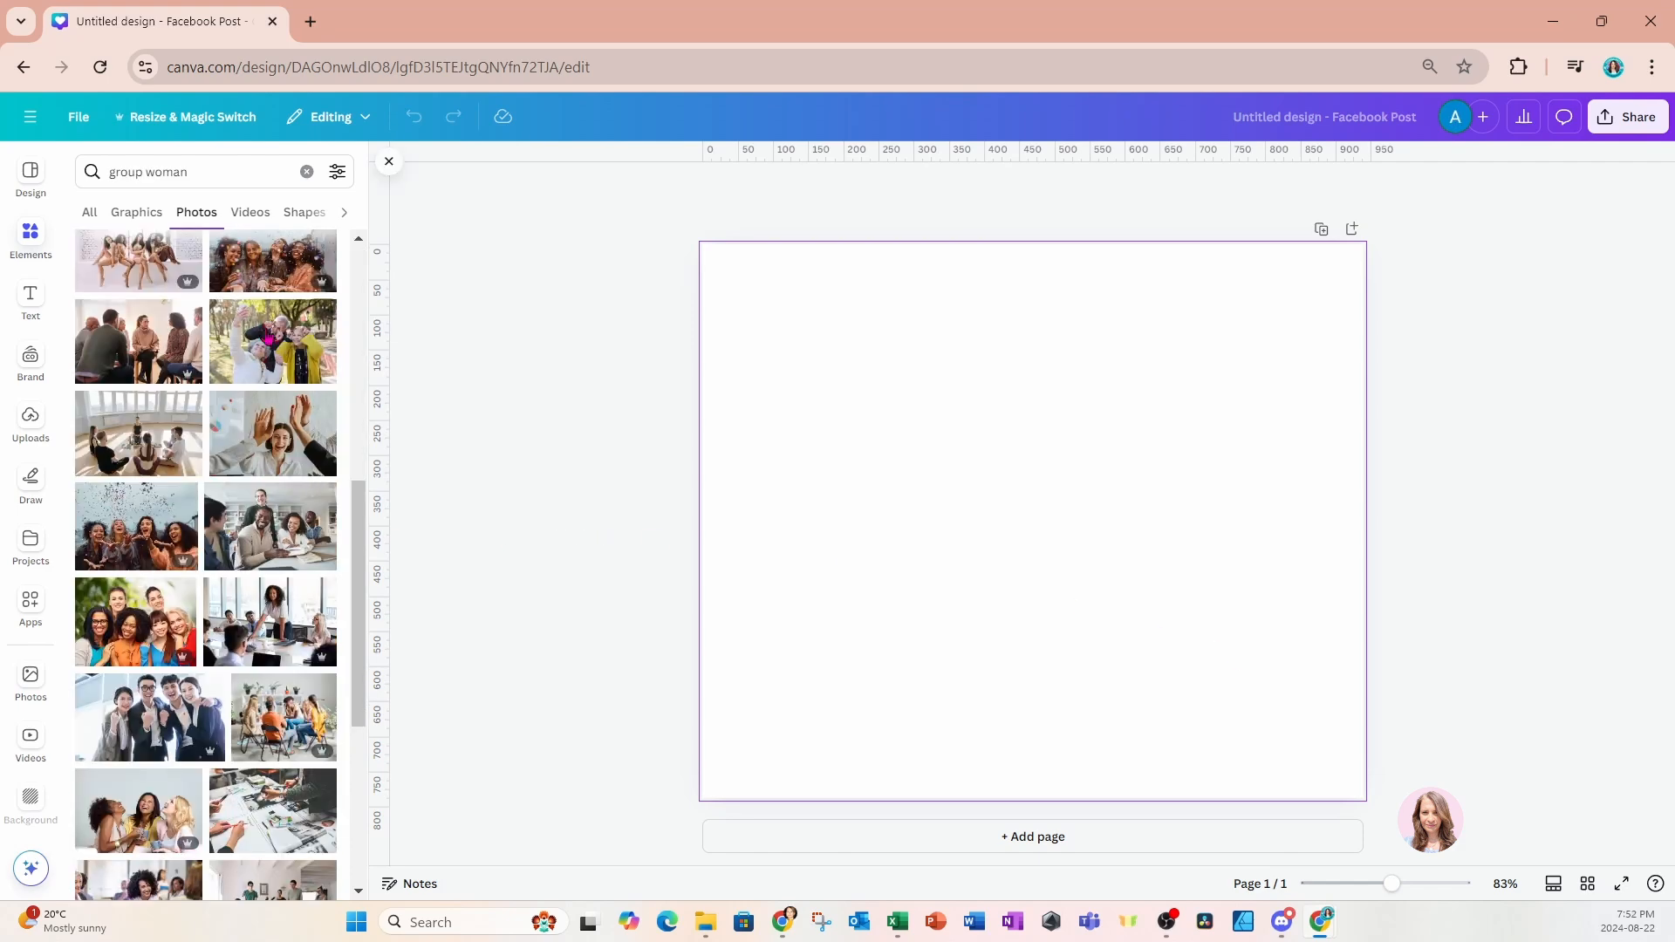
click(251, 278)
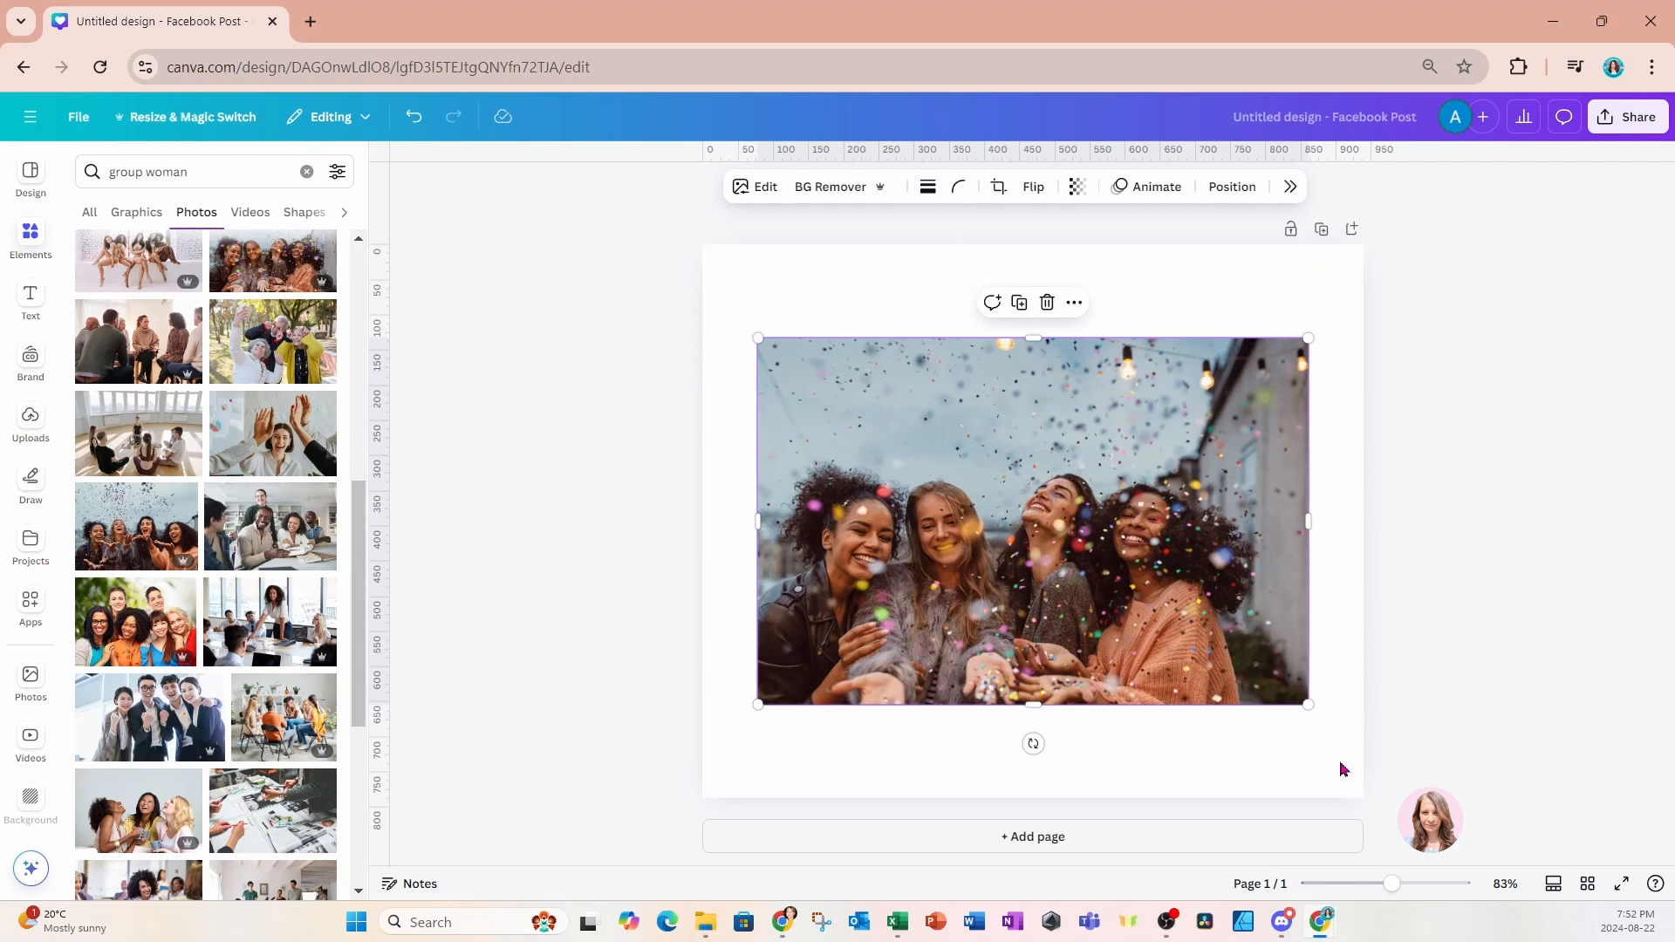
Set the confetti photo as the page background and reposition its crop to the right so the image's left edge meets the page edge.
click(1076, 305)
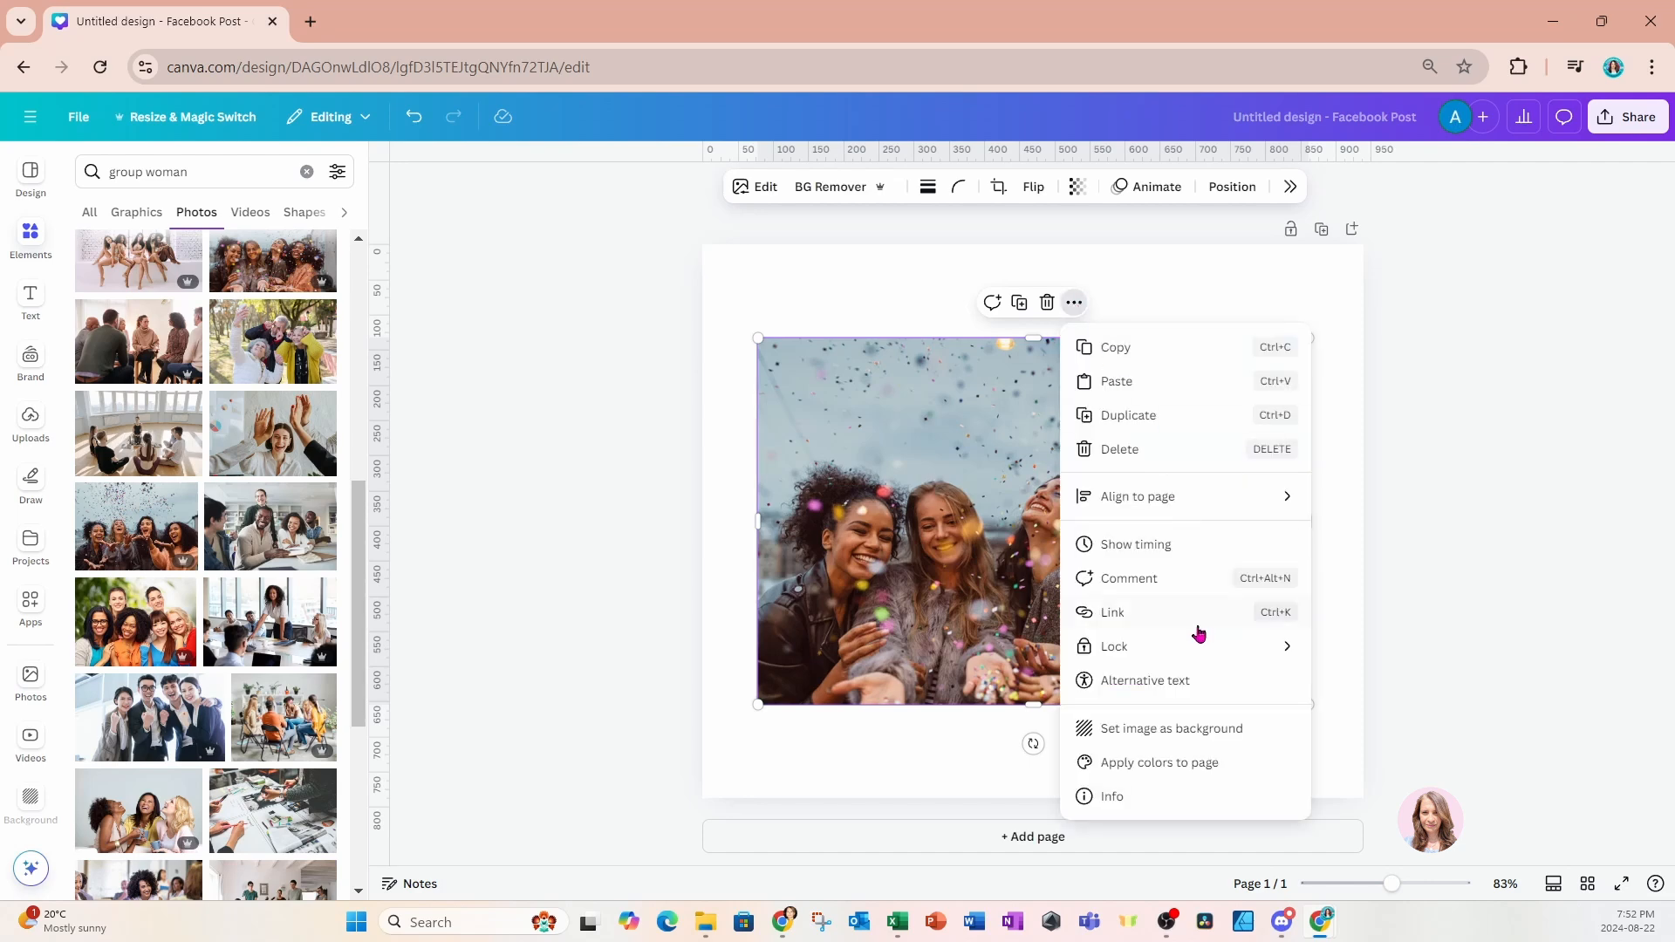
click(1174, 731)
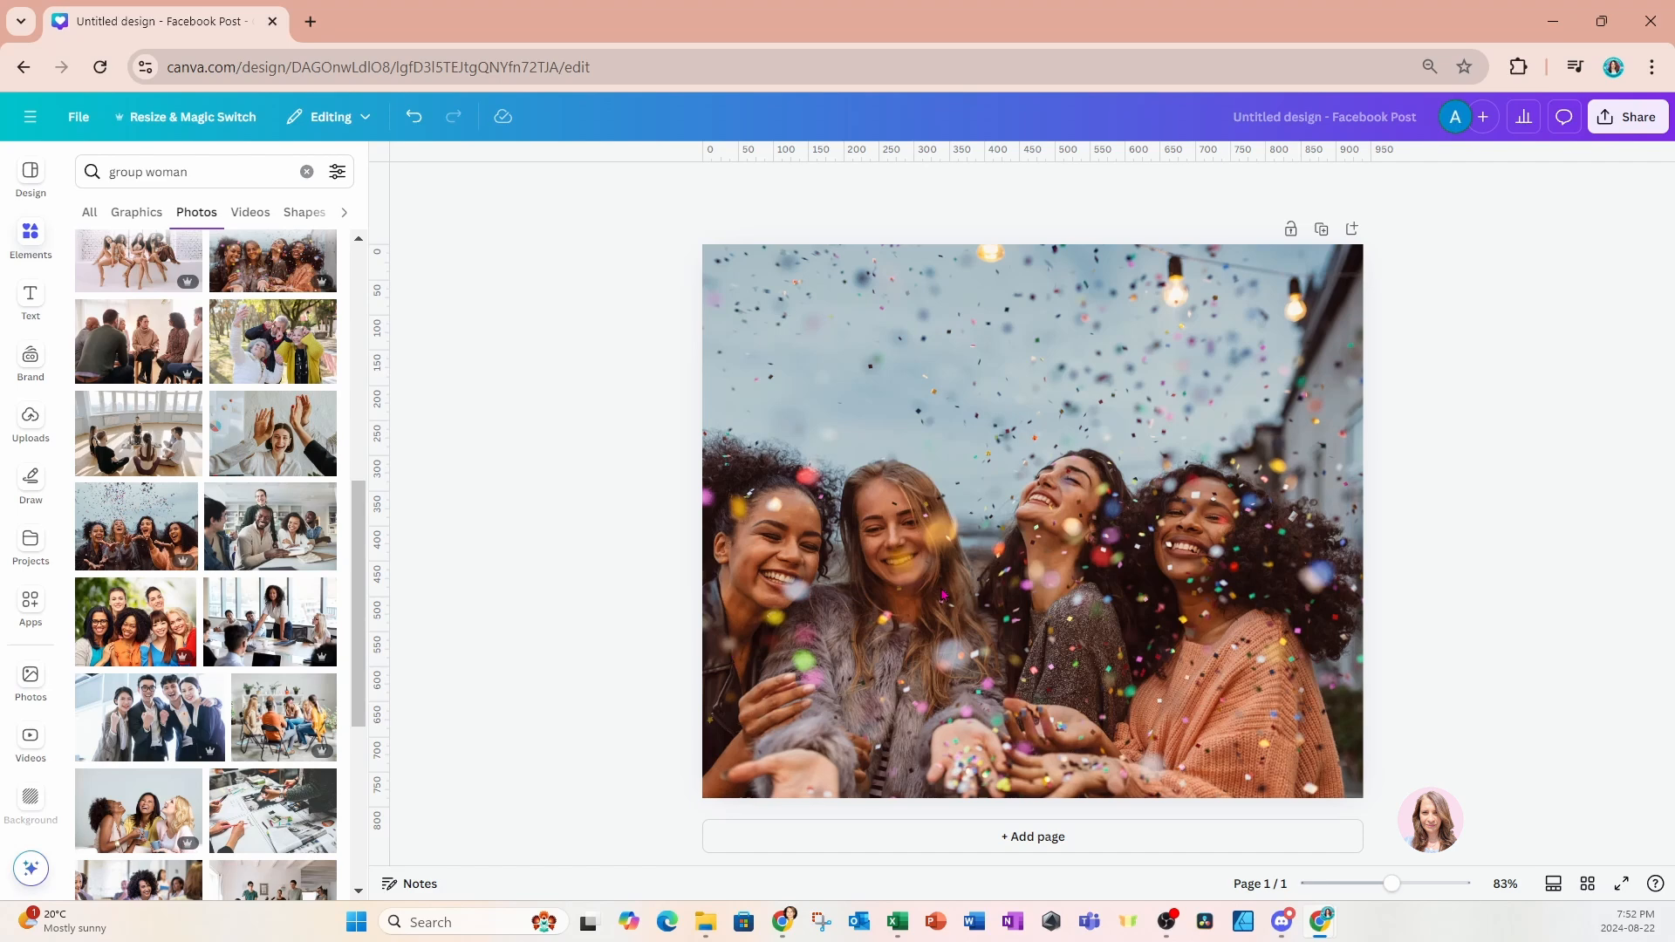
double_click(939, 587)
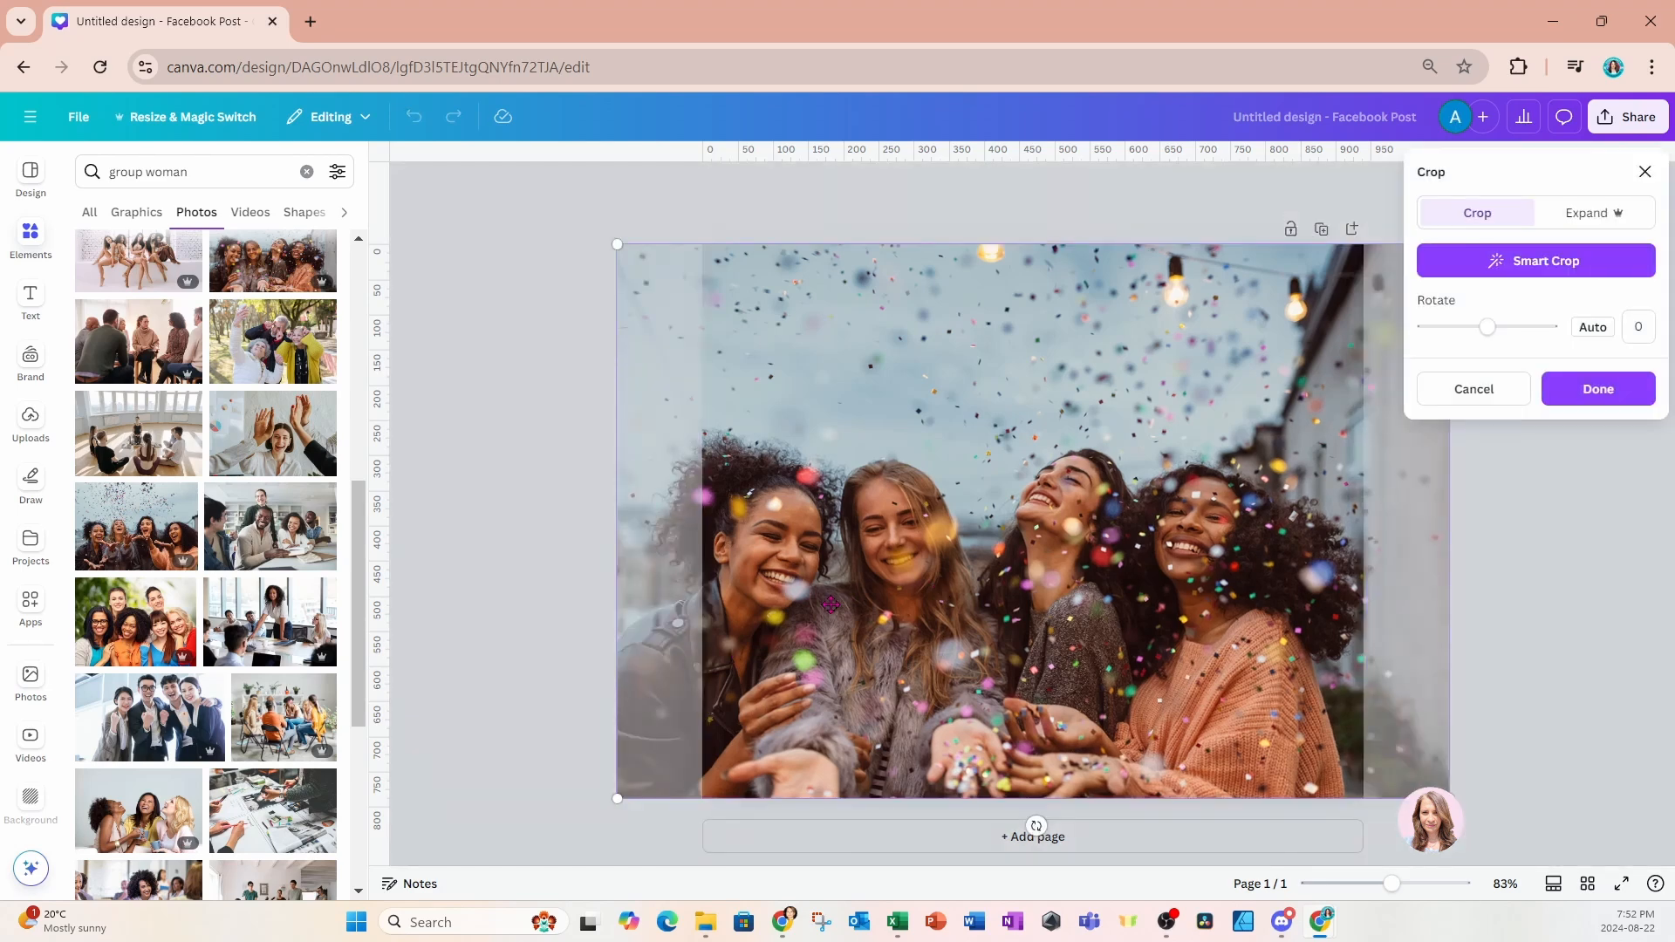
drag(831, 604, 967, 605)
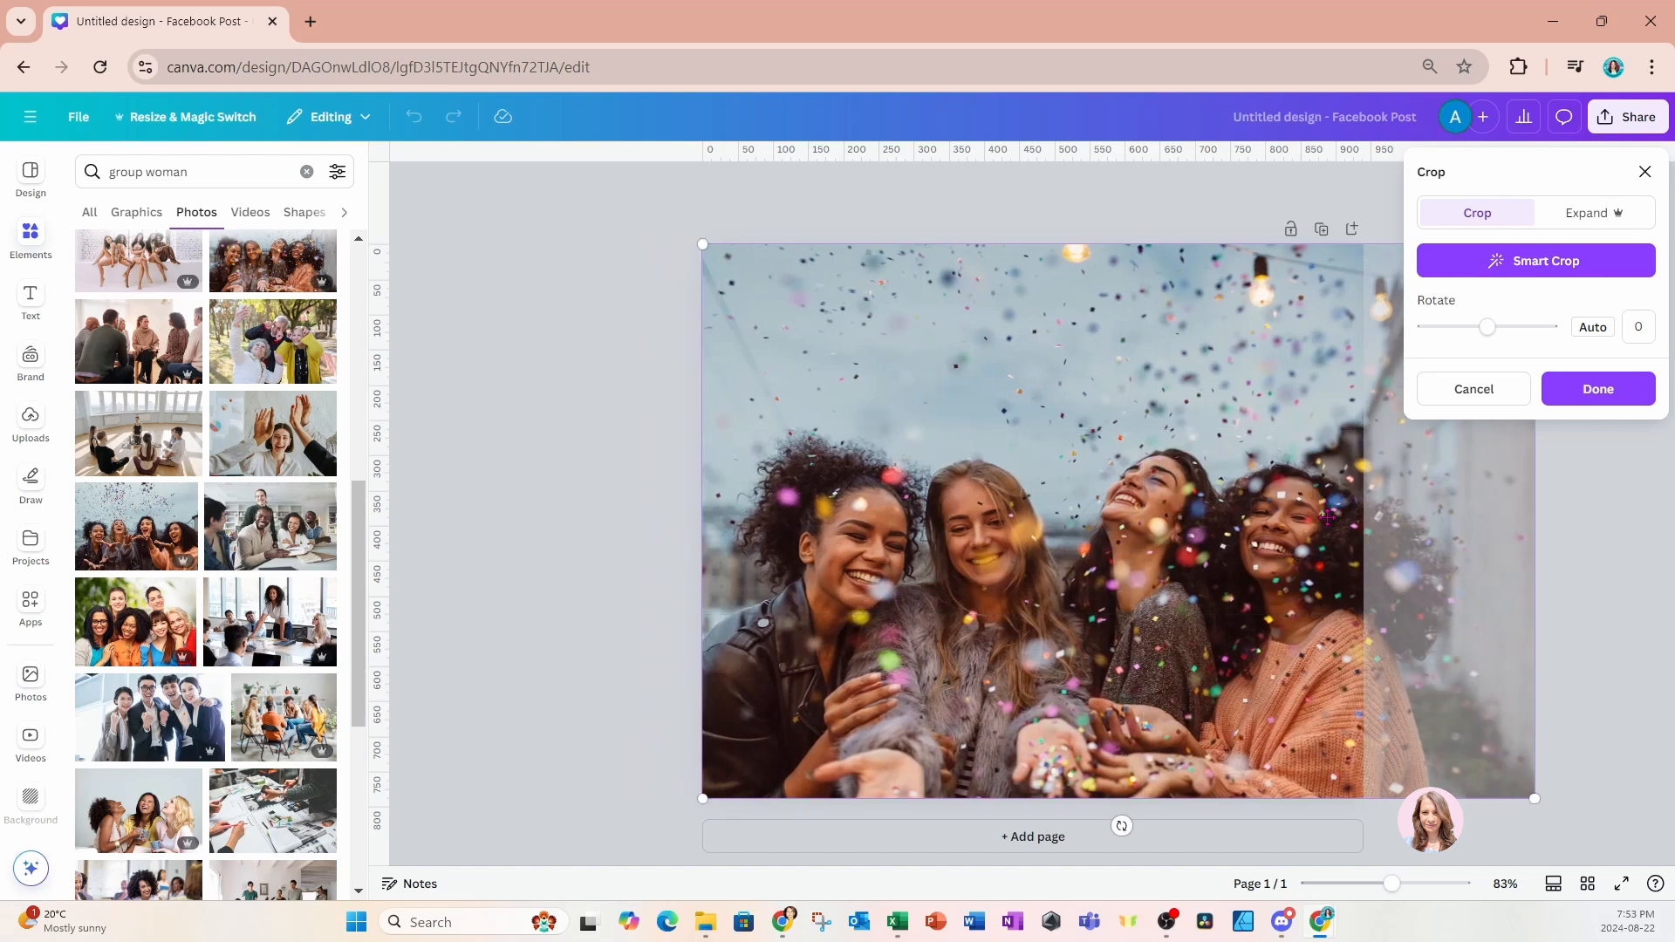
click(1004, 209)
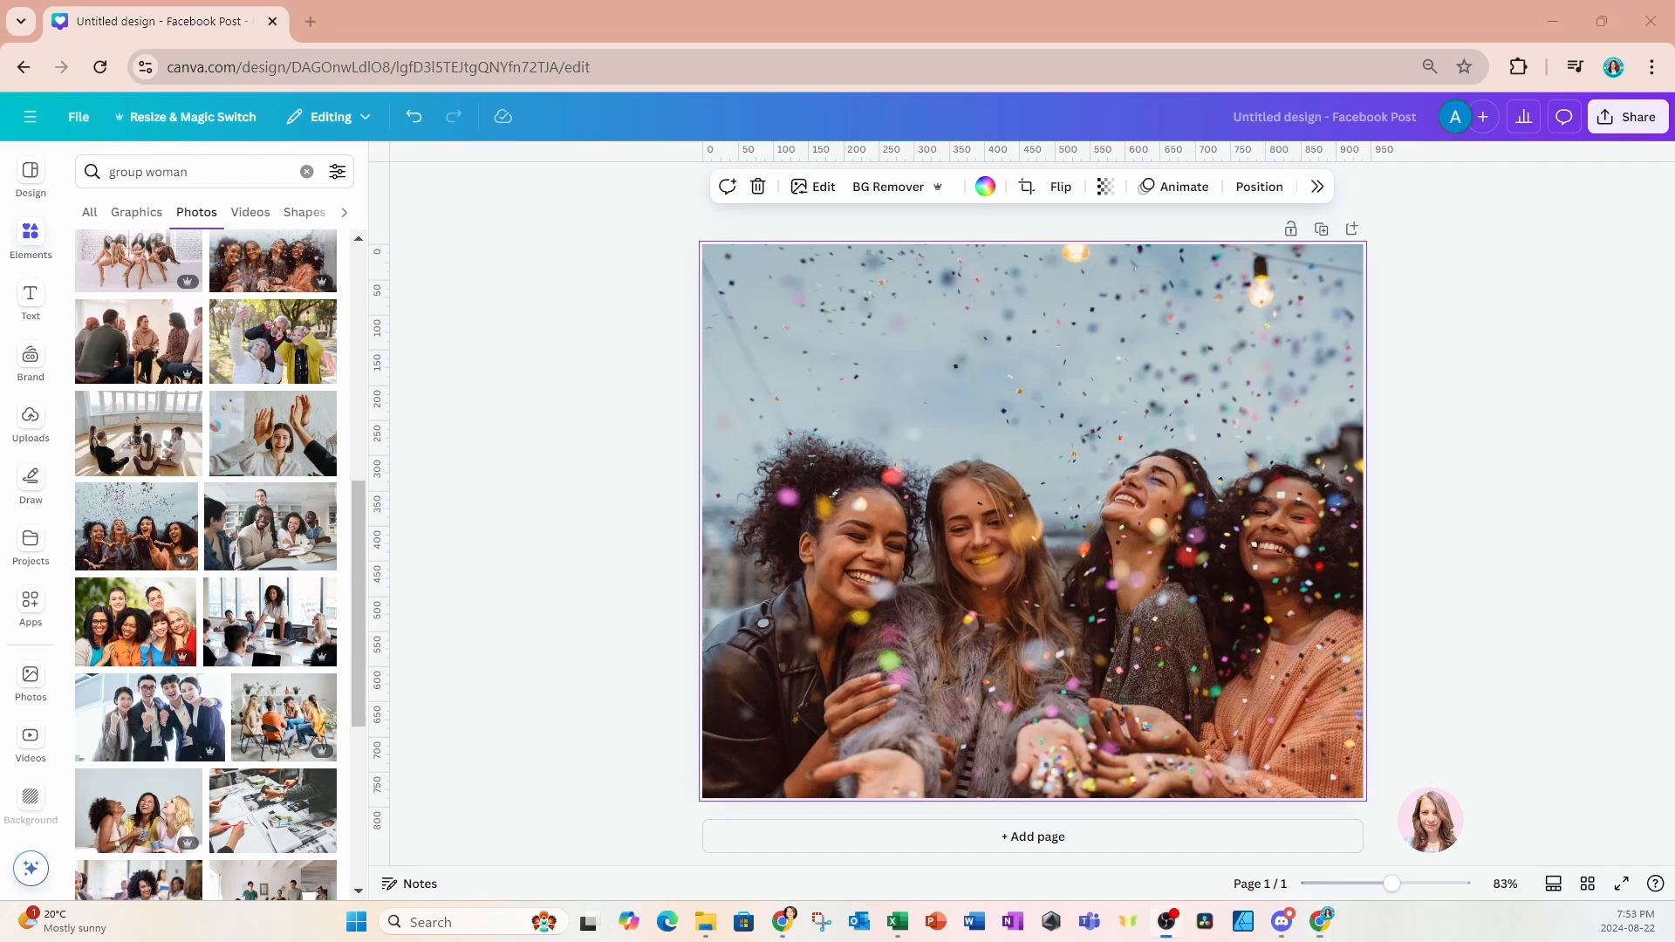
Try to enlarge the confetti background photo outward from its upper-left corner in crop mode.
click(1047, 465)
double_click(1047, 464)
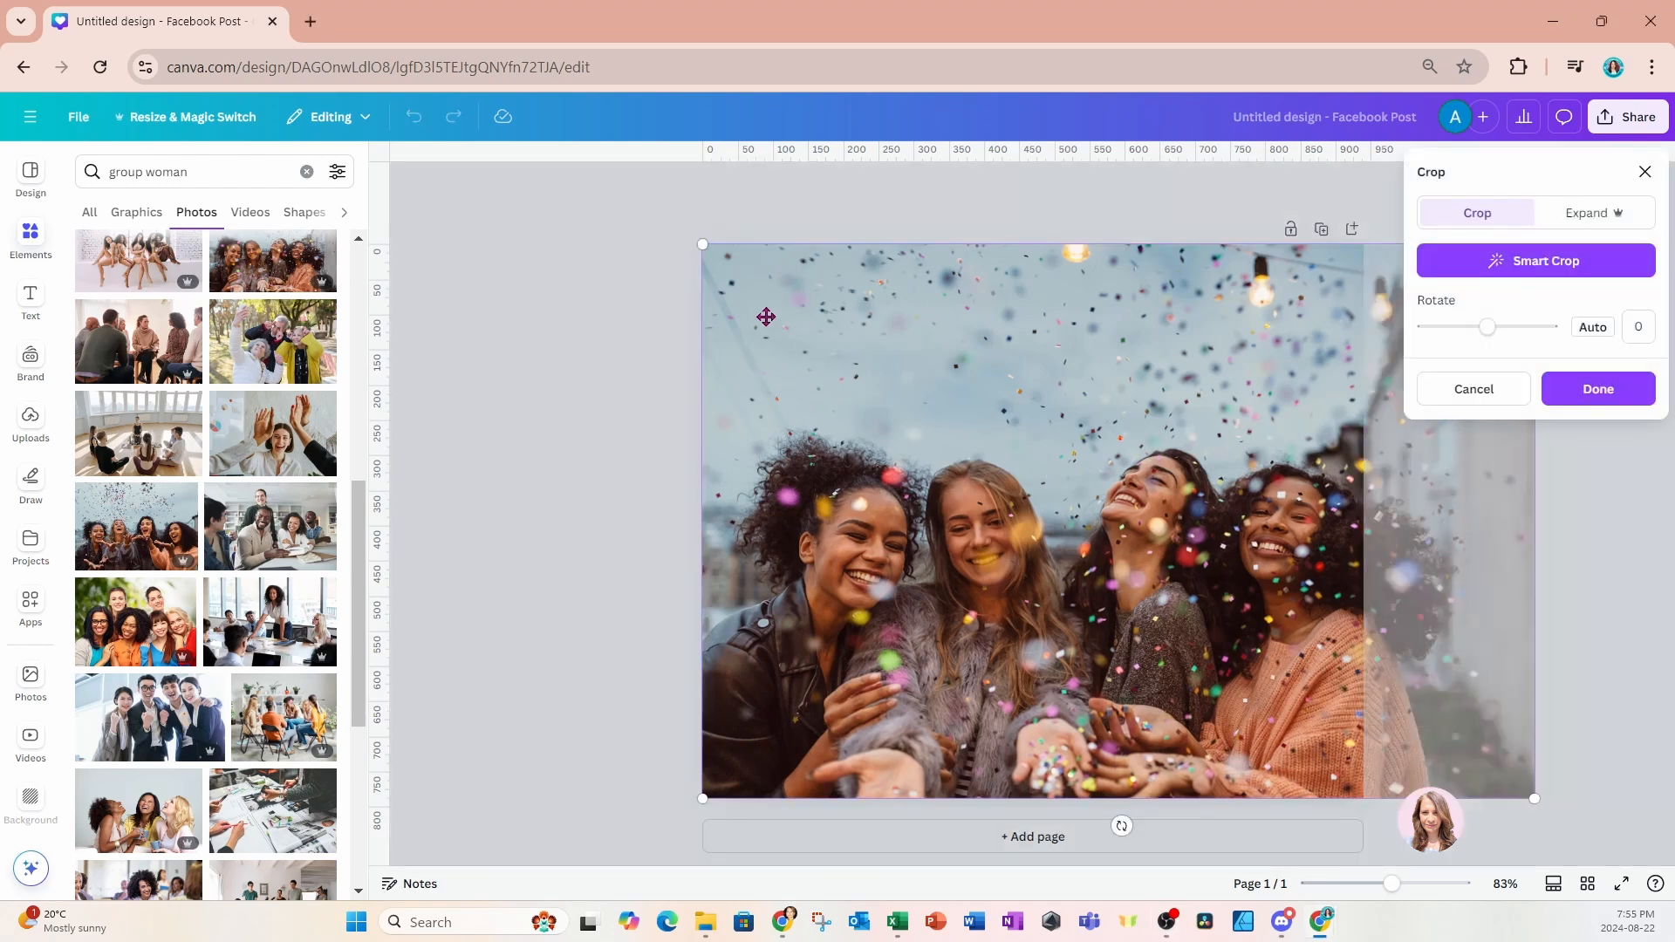
drag(704, 249, 493, 161)
click(638, 576)
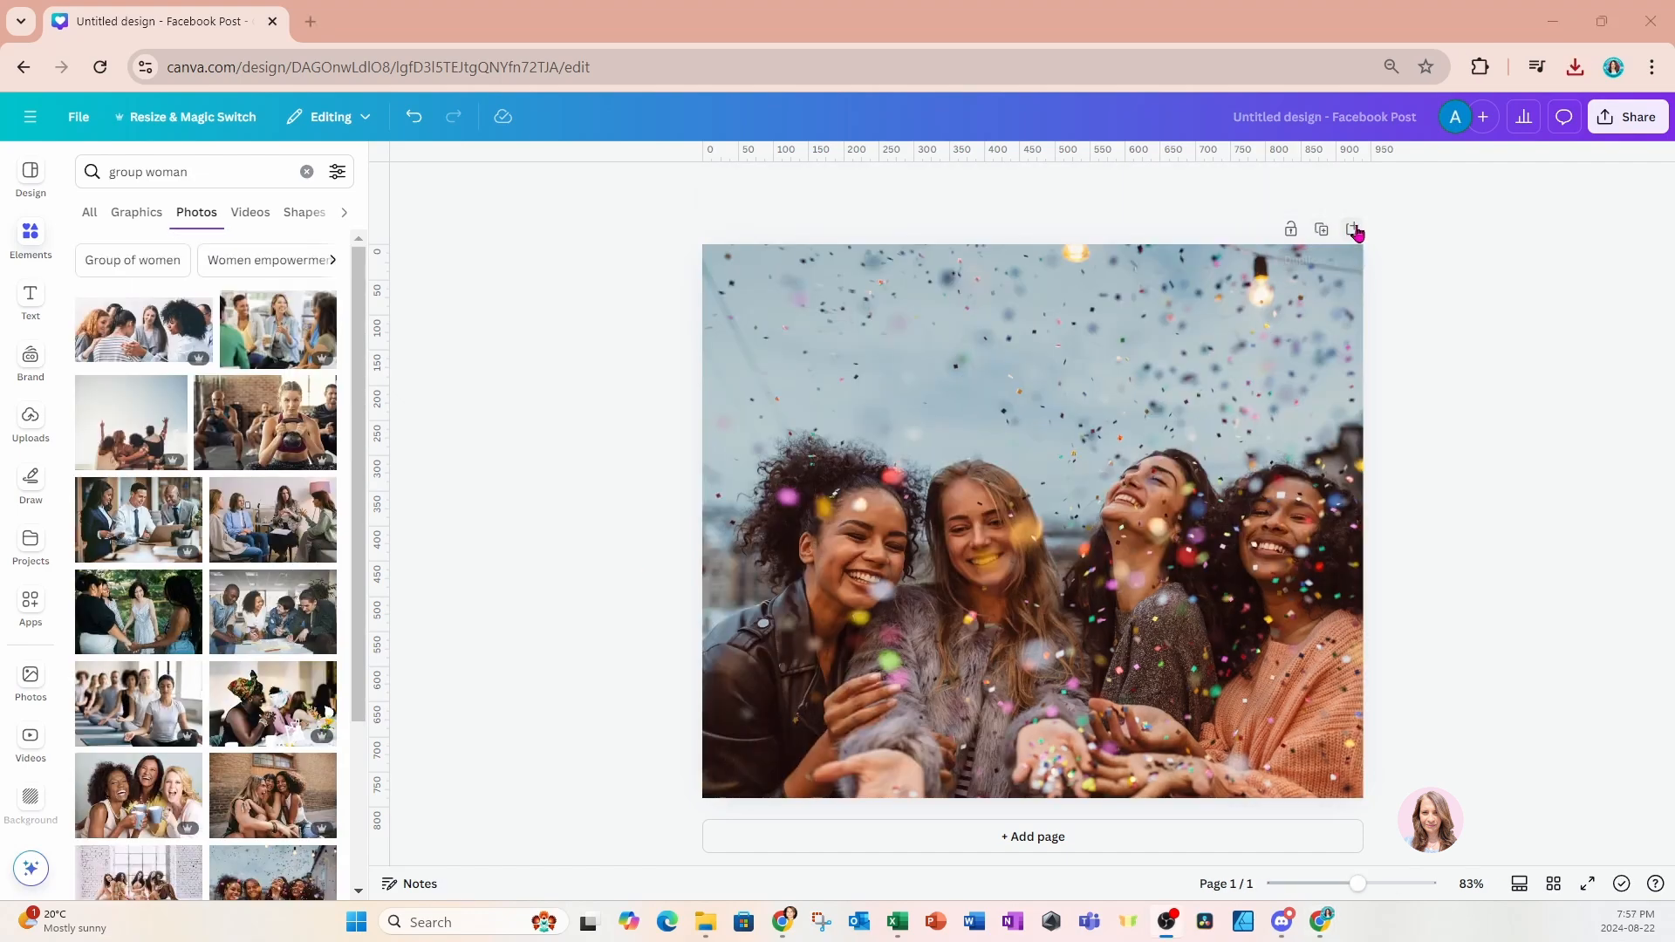
Add a second page, upload the "Untitled design" spa image from the Downloads folder onto it, and collapse the uploads.
click(1353, 230)
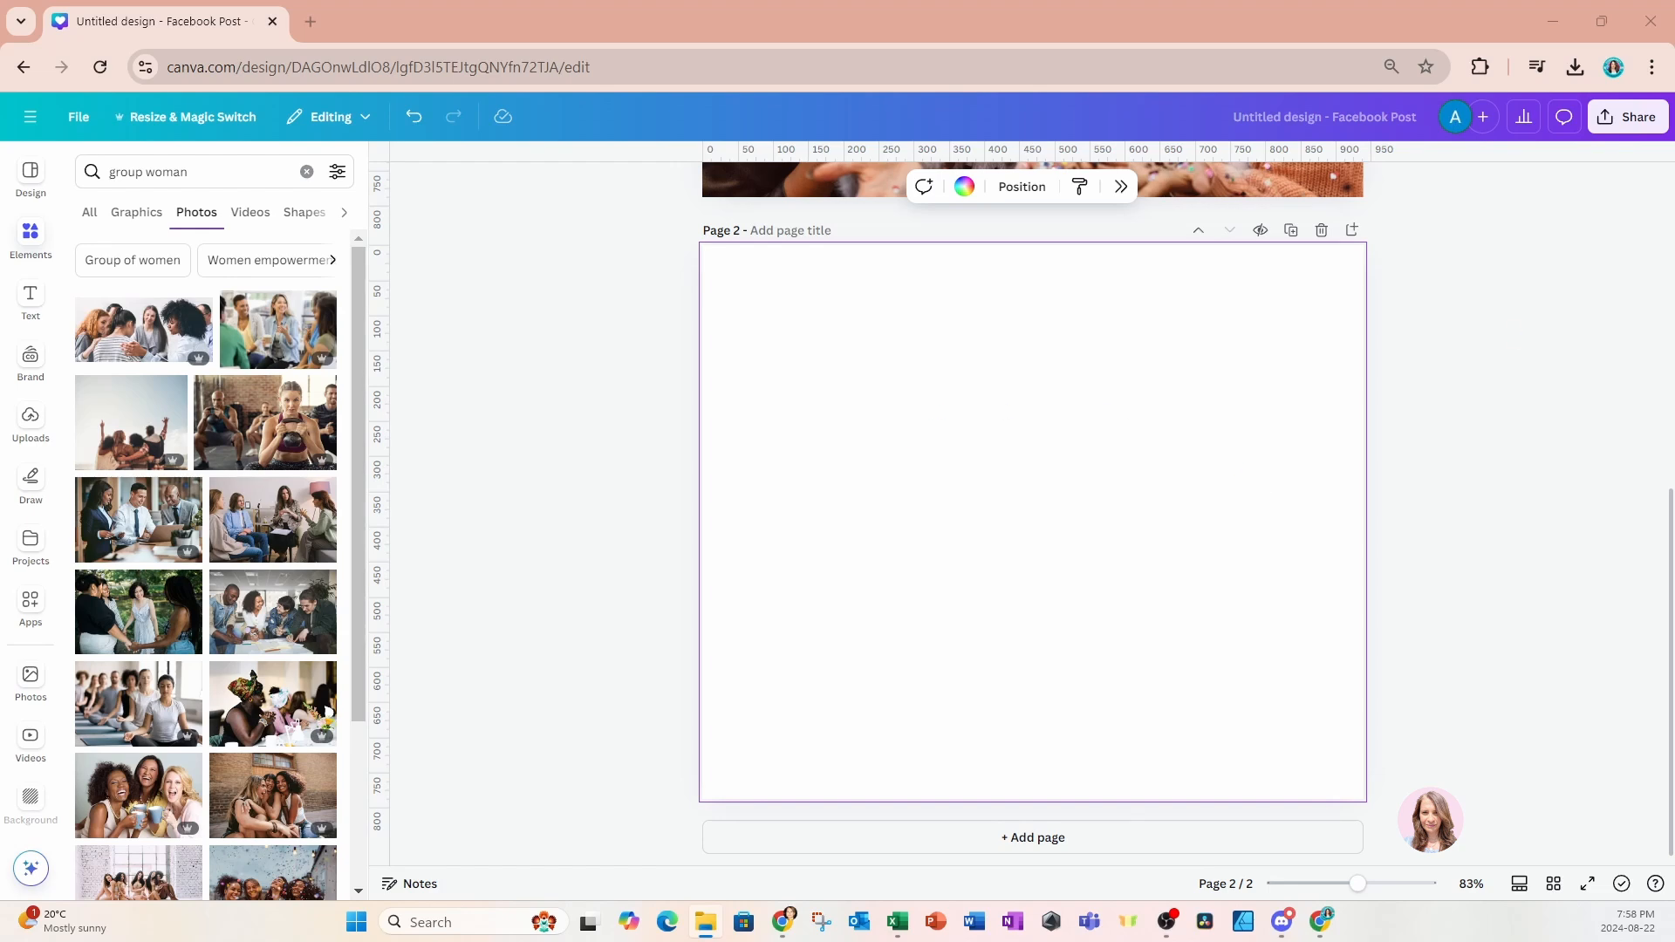
click(30, 419)
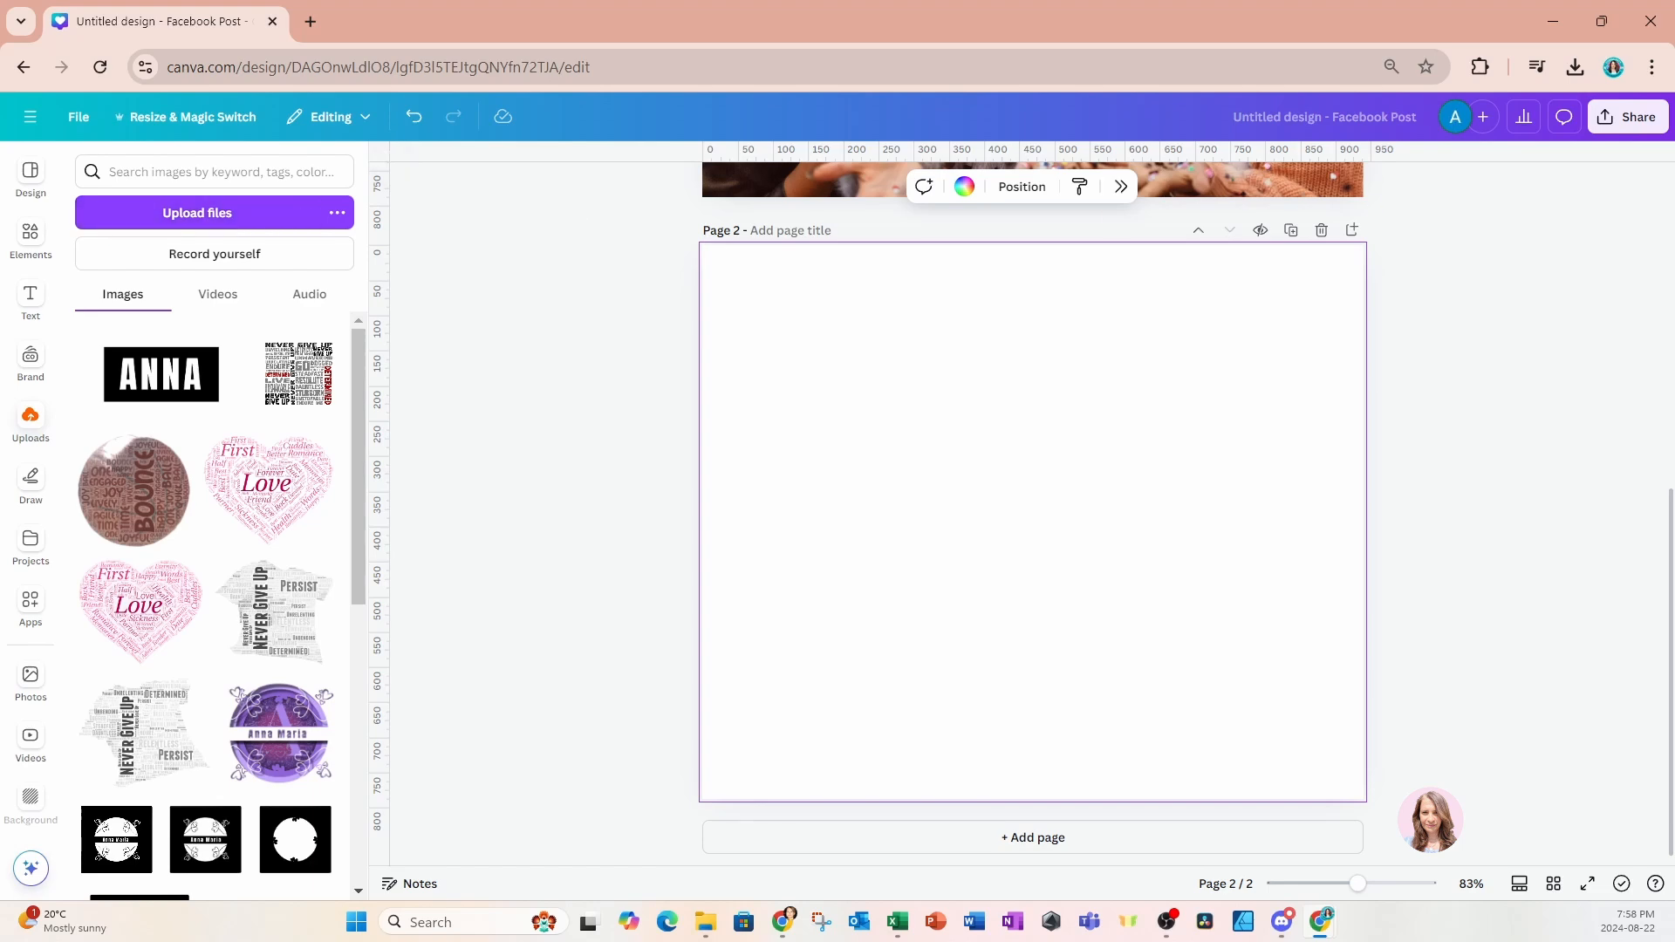
drag(1674, 309, 341, 63)
drag(1449, 456, 775, 430)
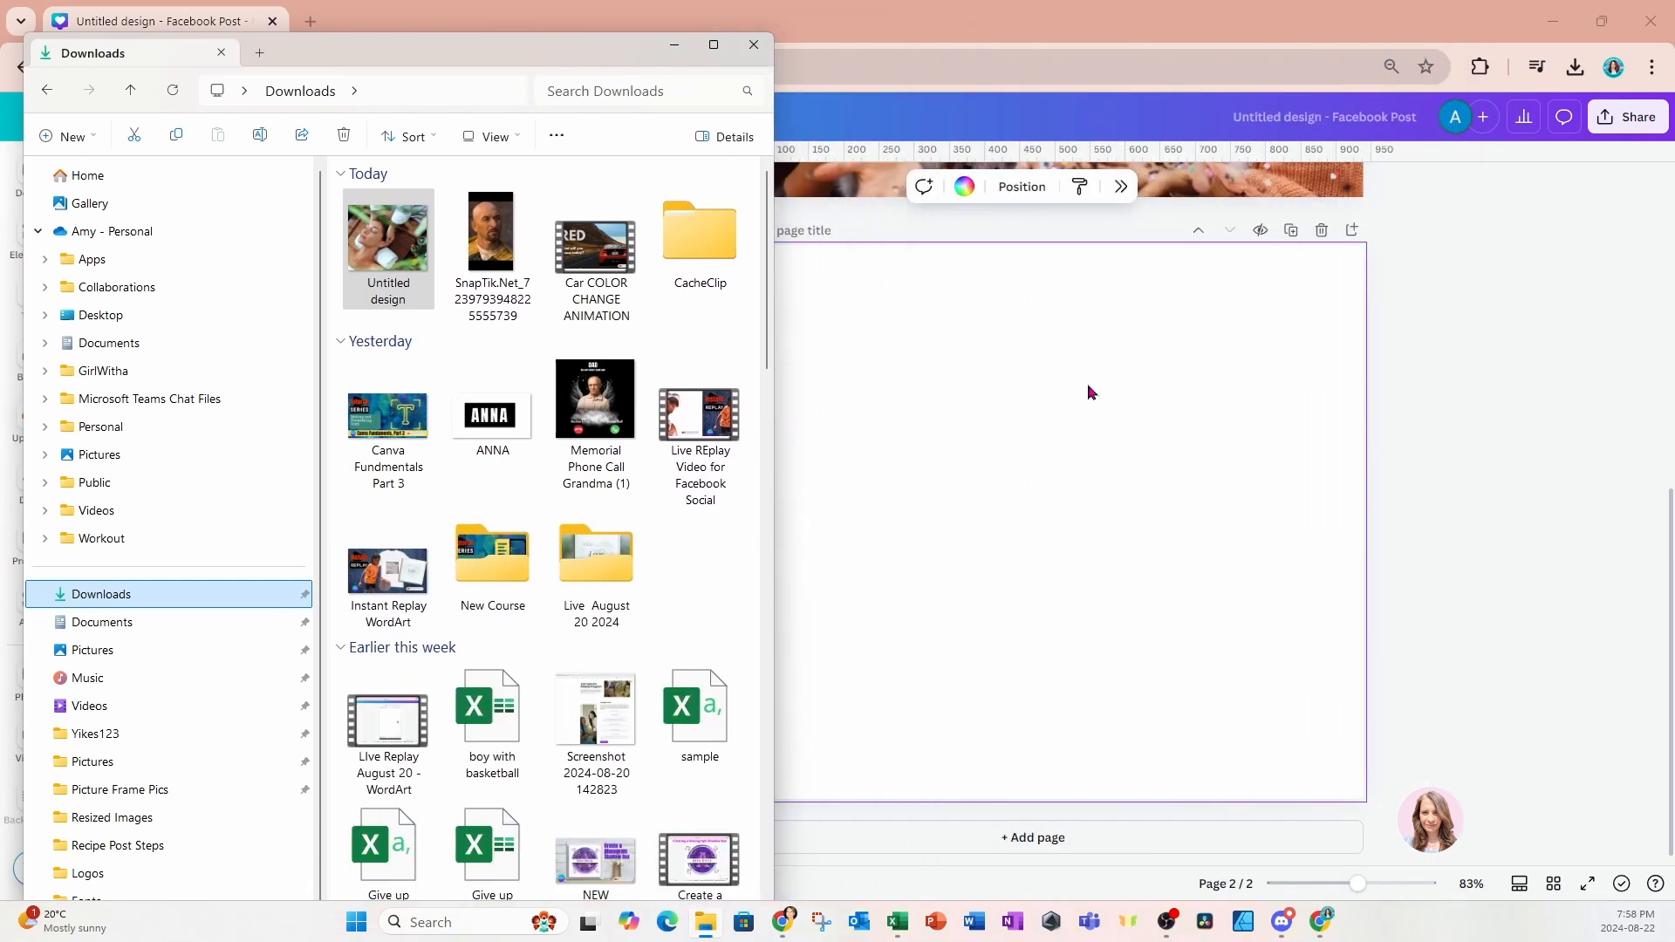
click(381, 247)
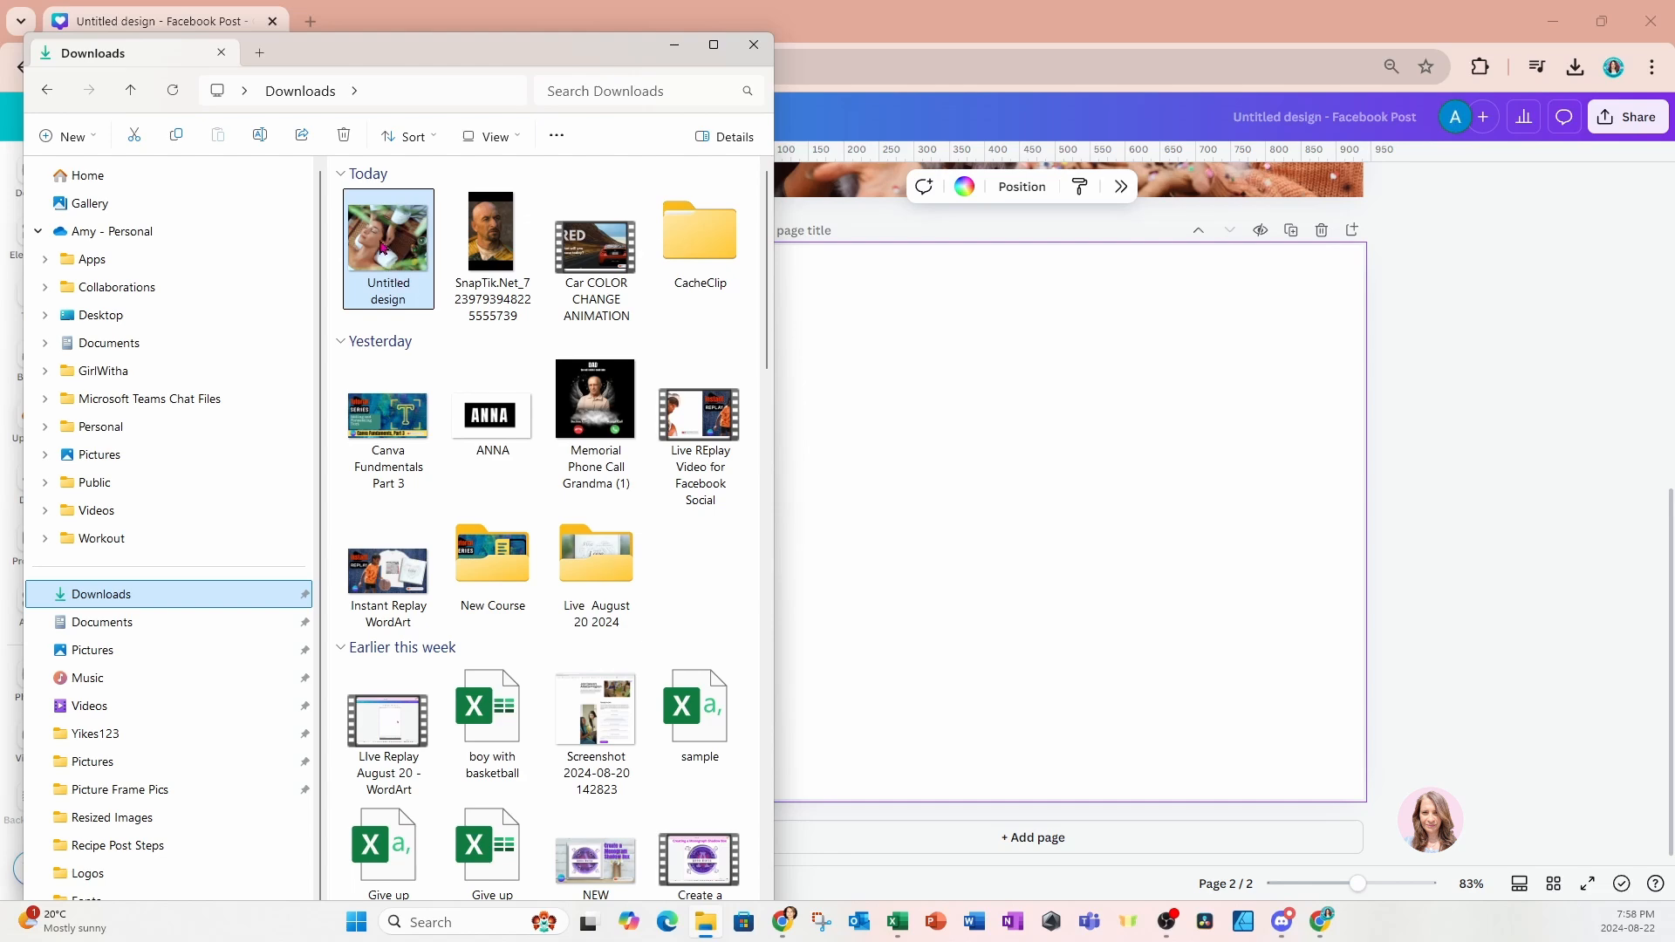
drag(381, 247, 905, 479)
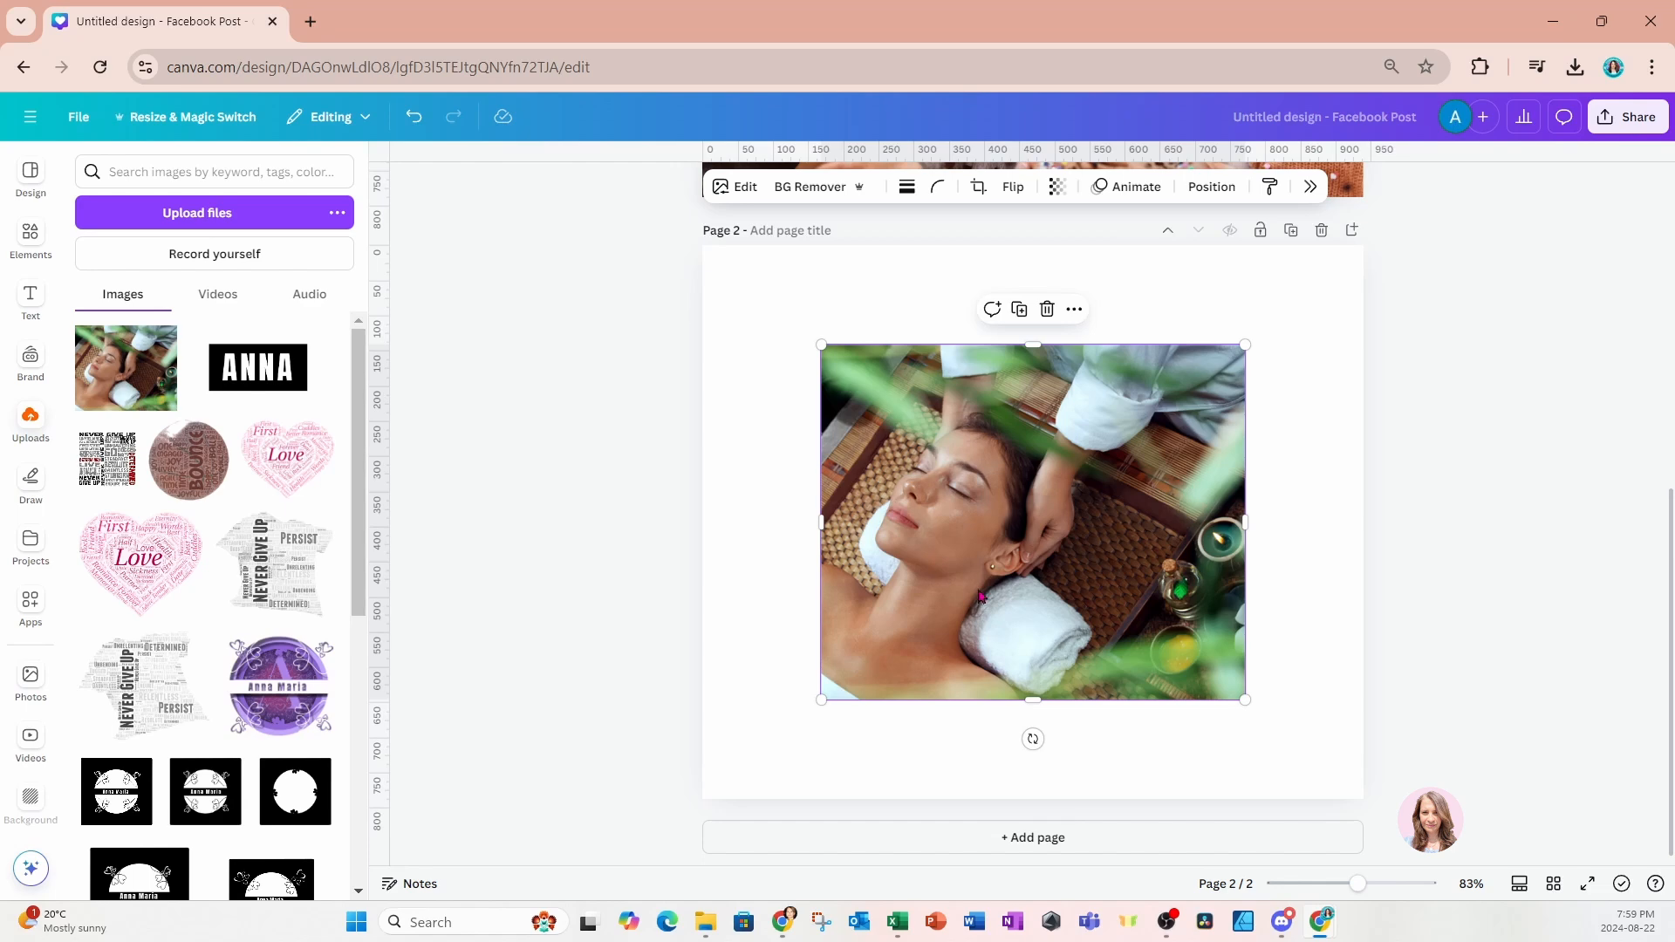
click(32, 421)
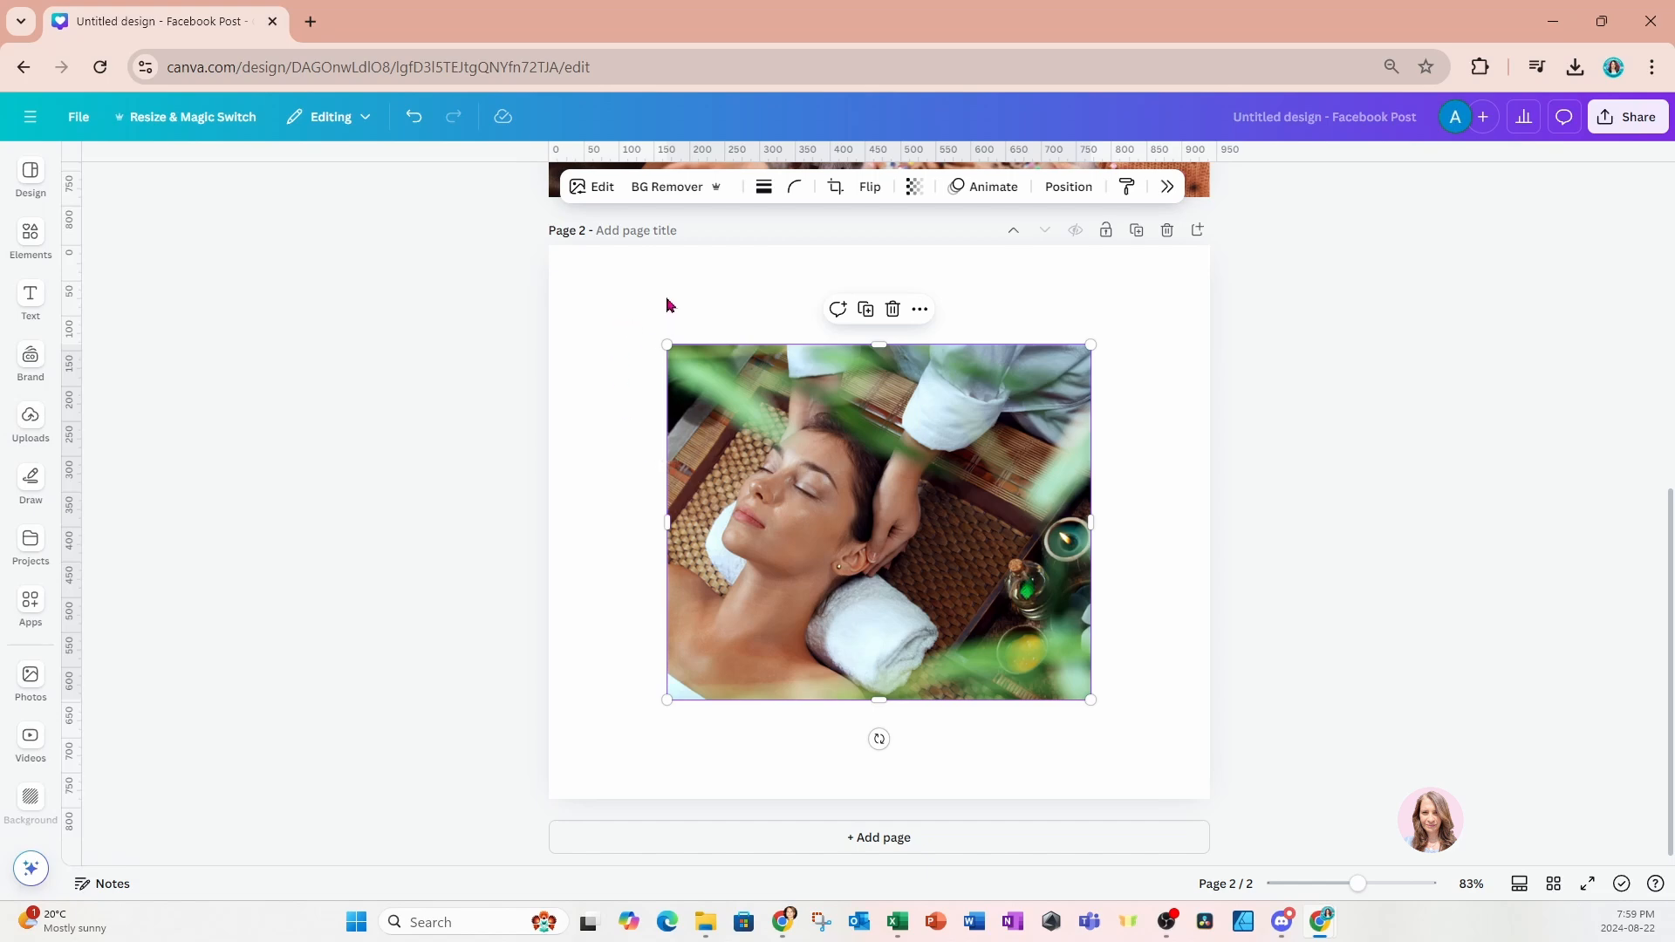
click(668, 304)
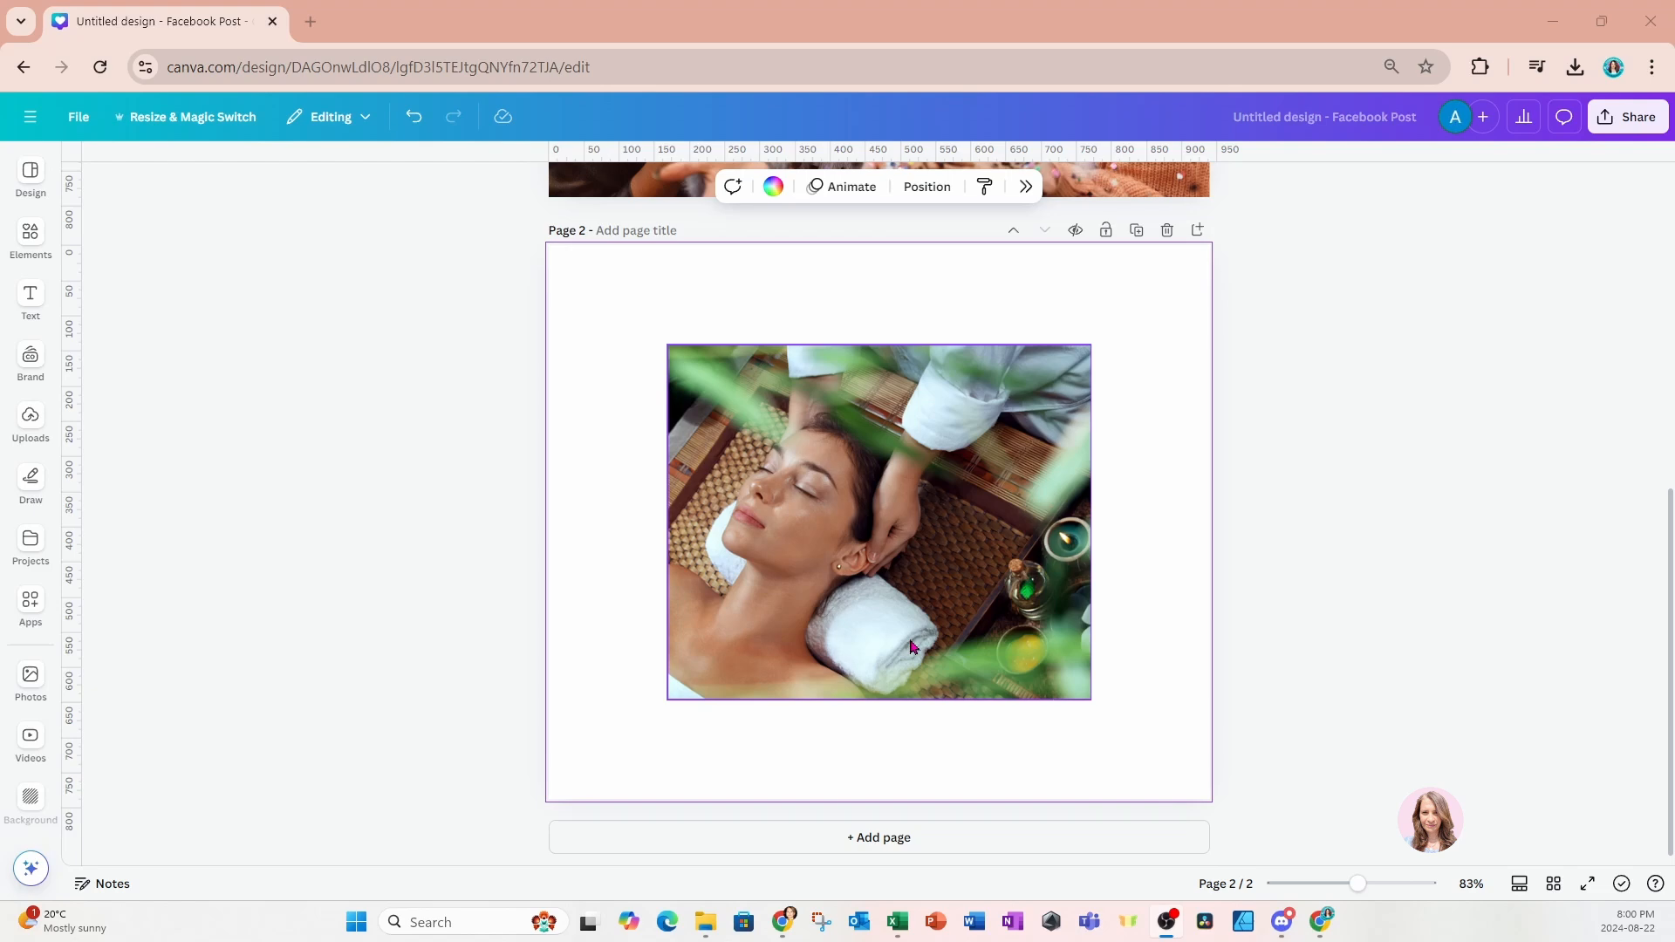
Search the elements for "circle frame" and, from all result types, add the first plain circle frame to page 2.
click(31, 246)
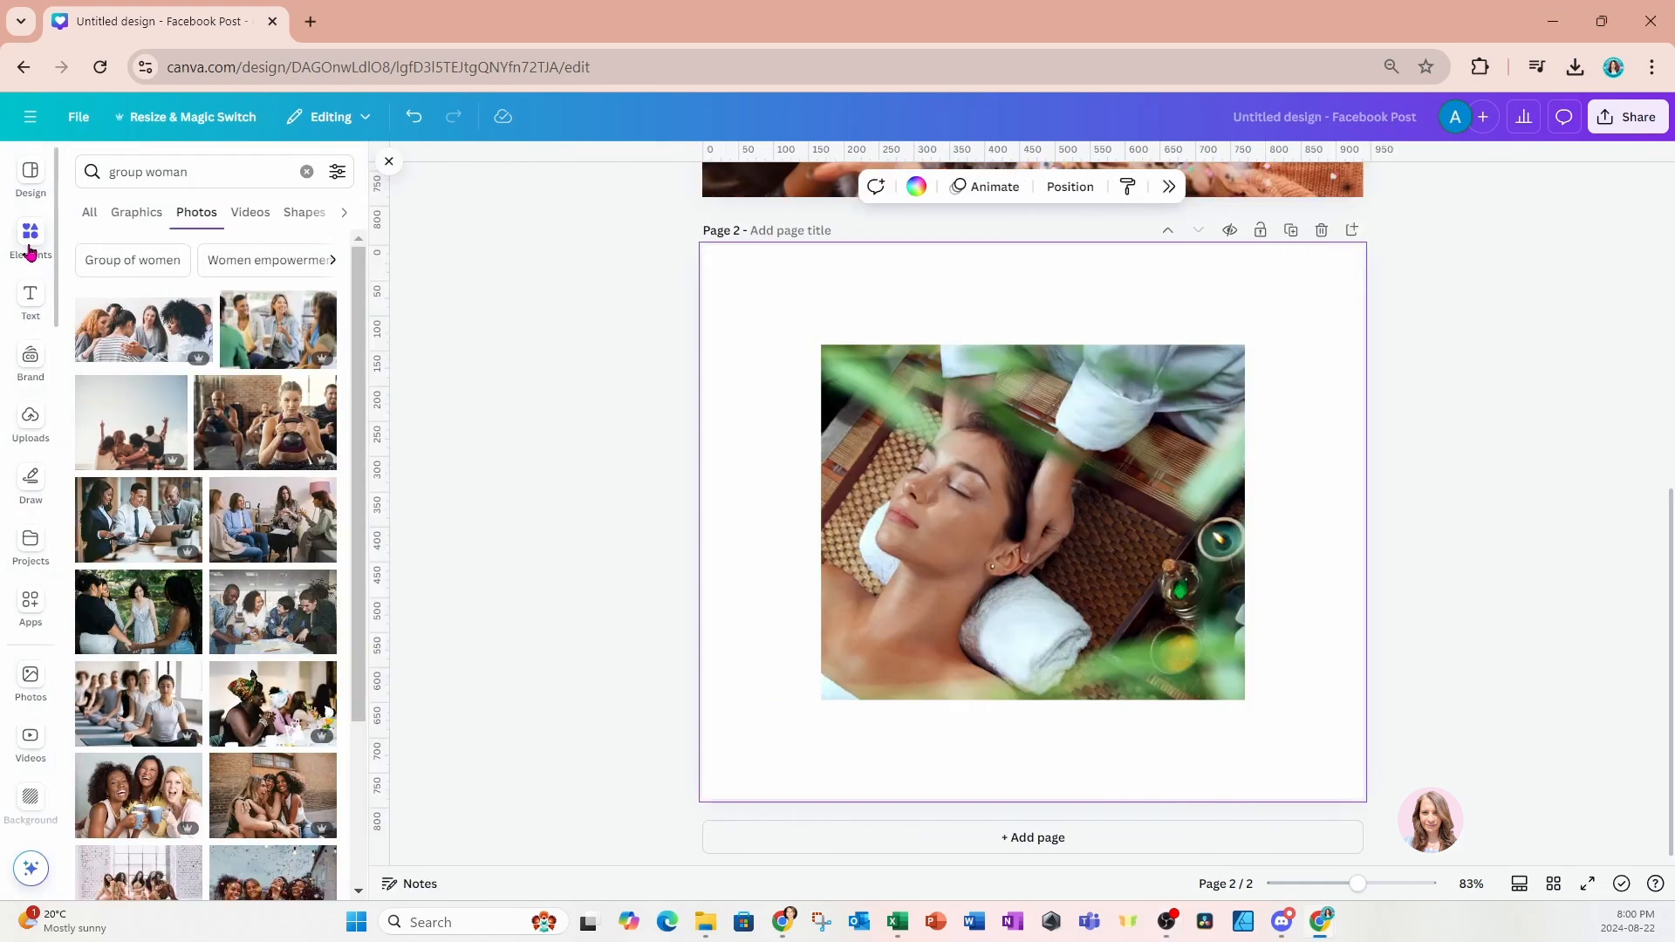
click(201, 172)
drag(202, 172, 82, 161)
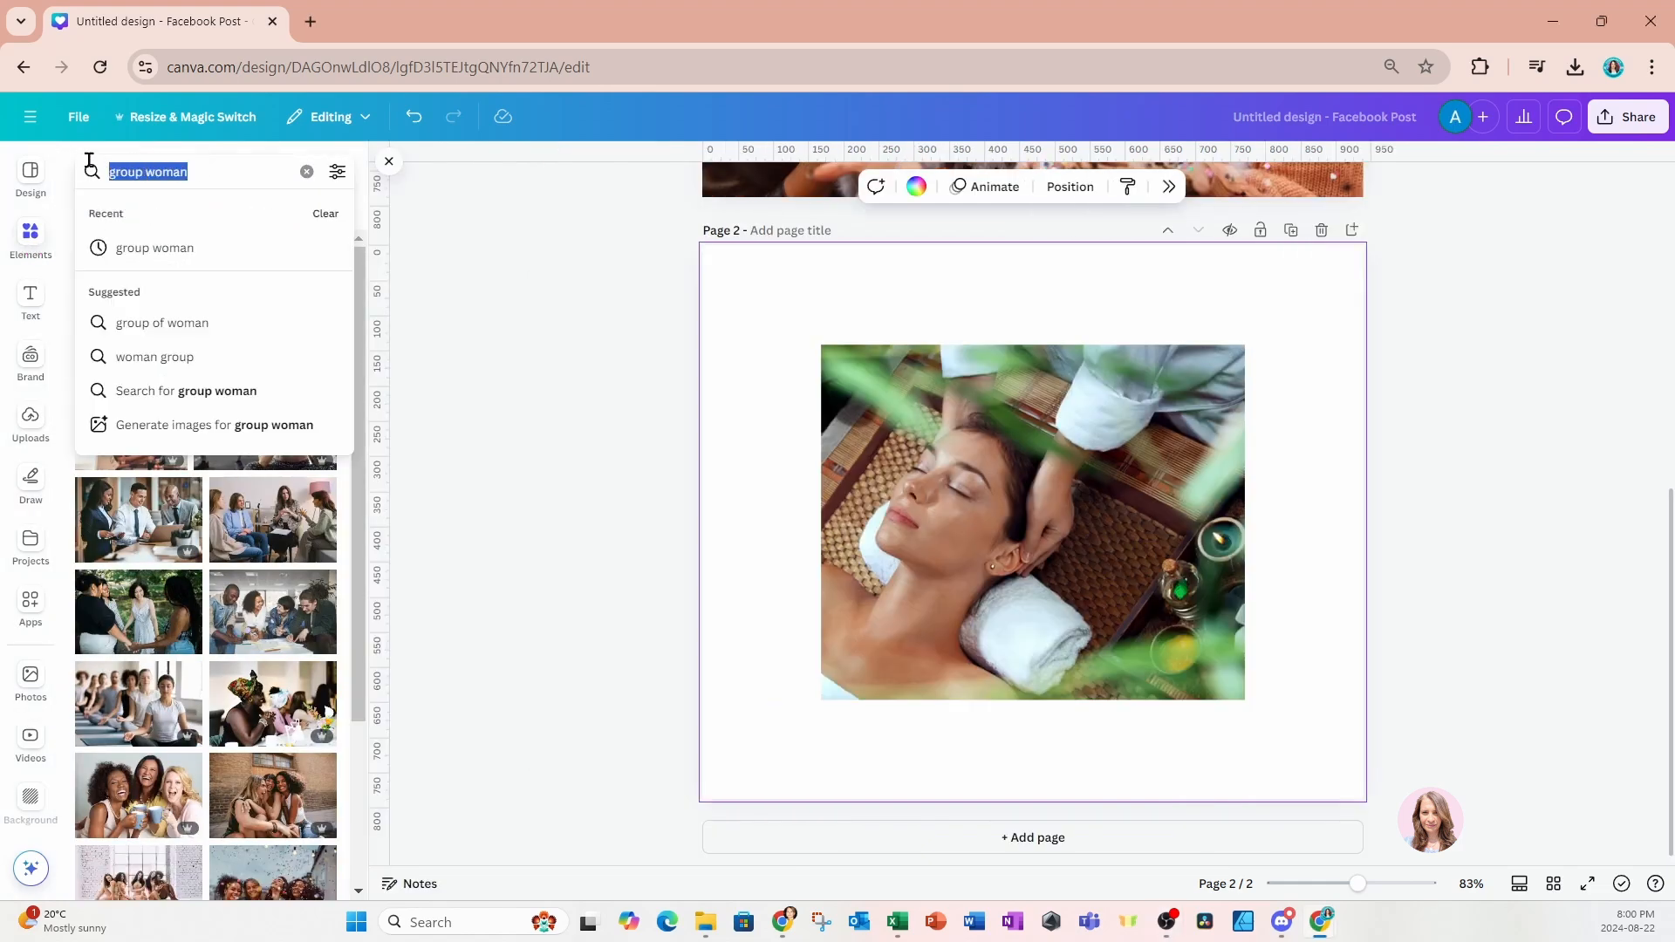
text(cricel)
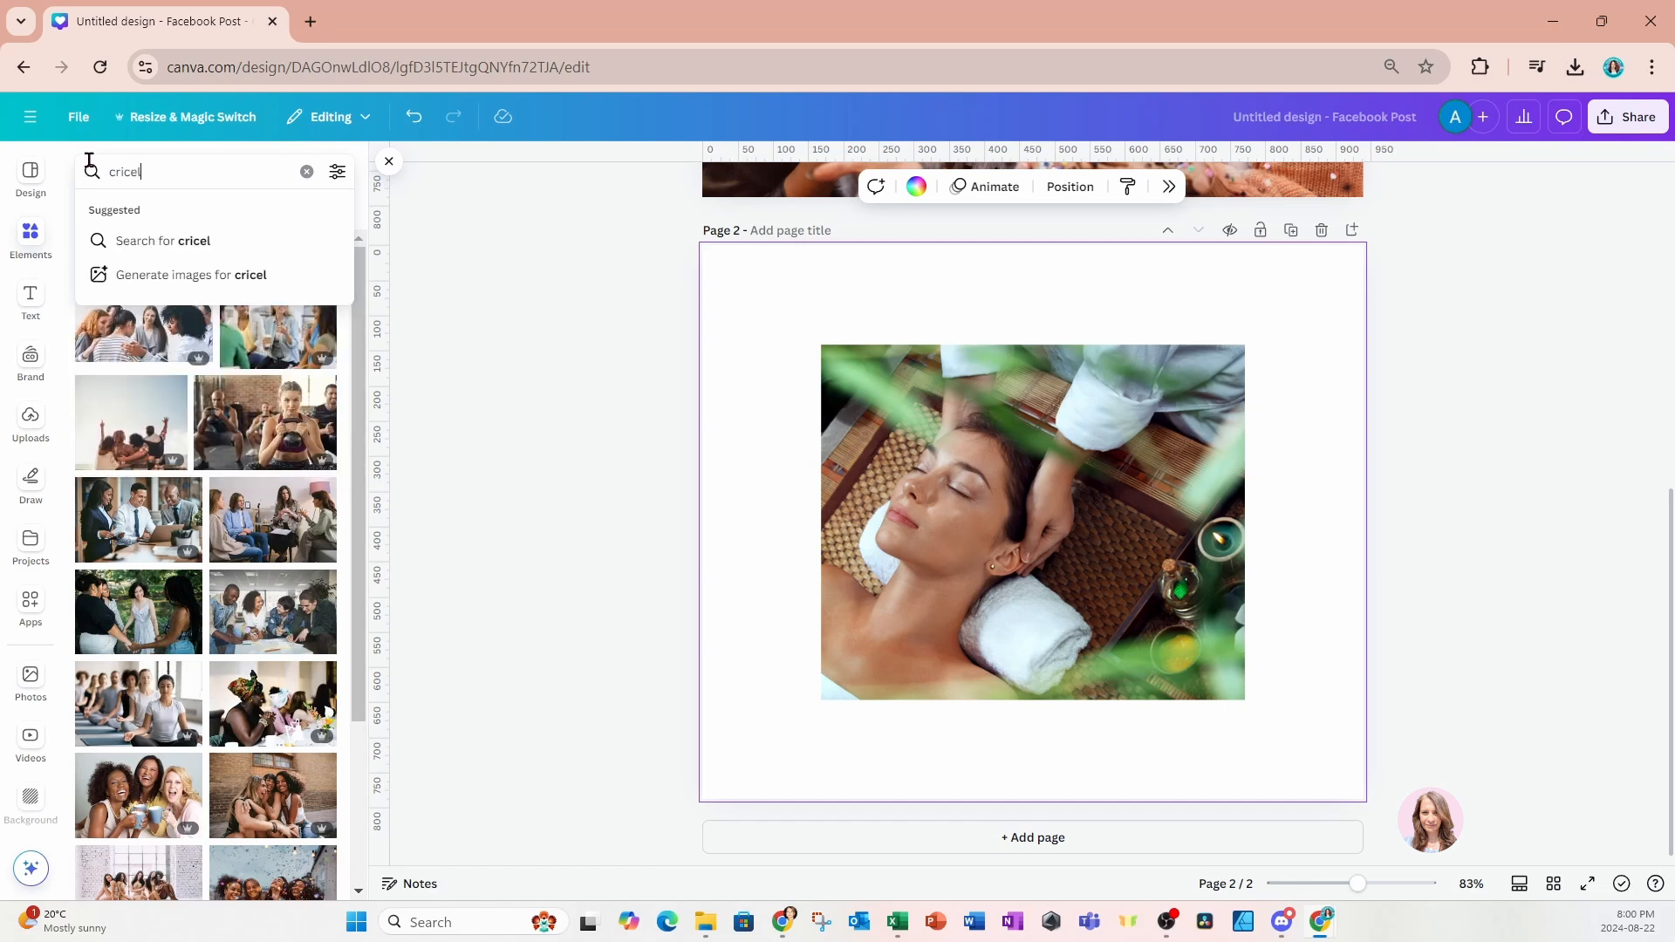
key(BackSpace)
key(BackSpace)
key(BackSpace)
key(BackSpace)
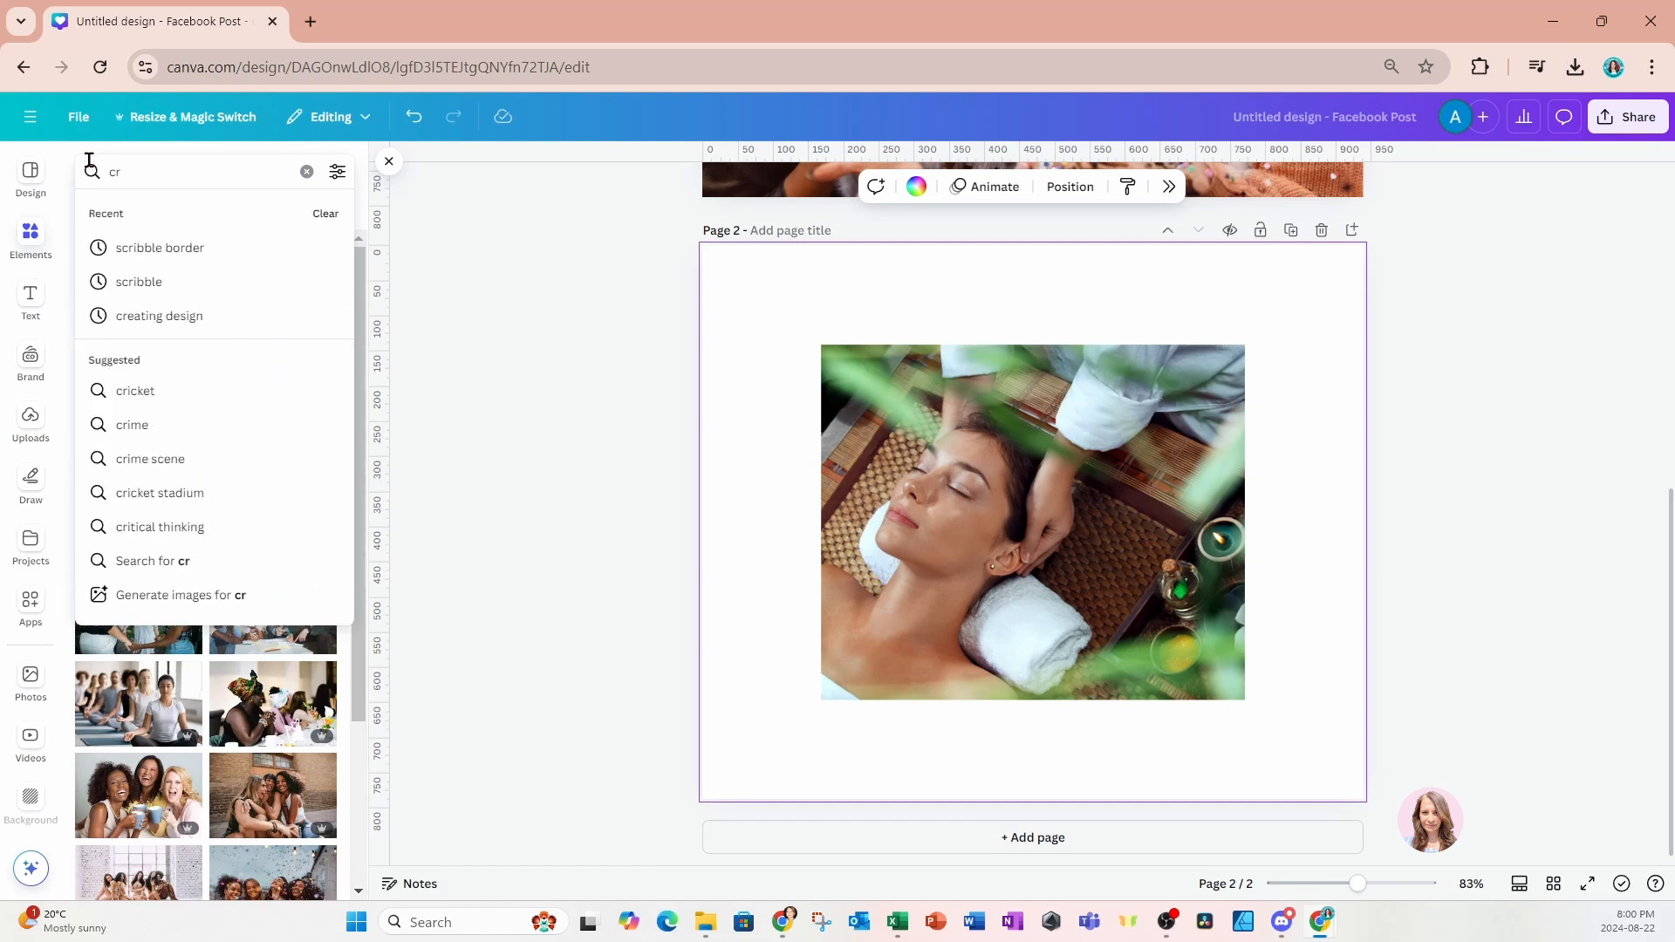
text(ic)
key(BackSpace)
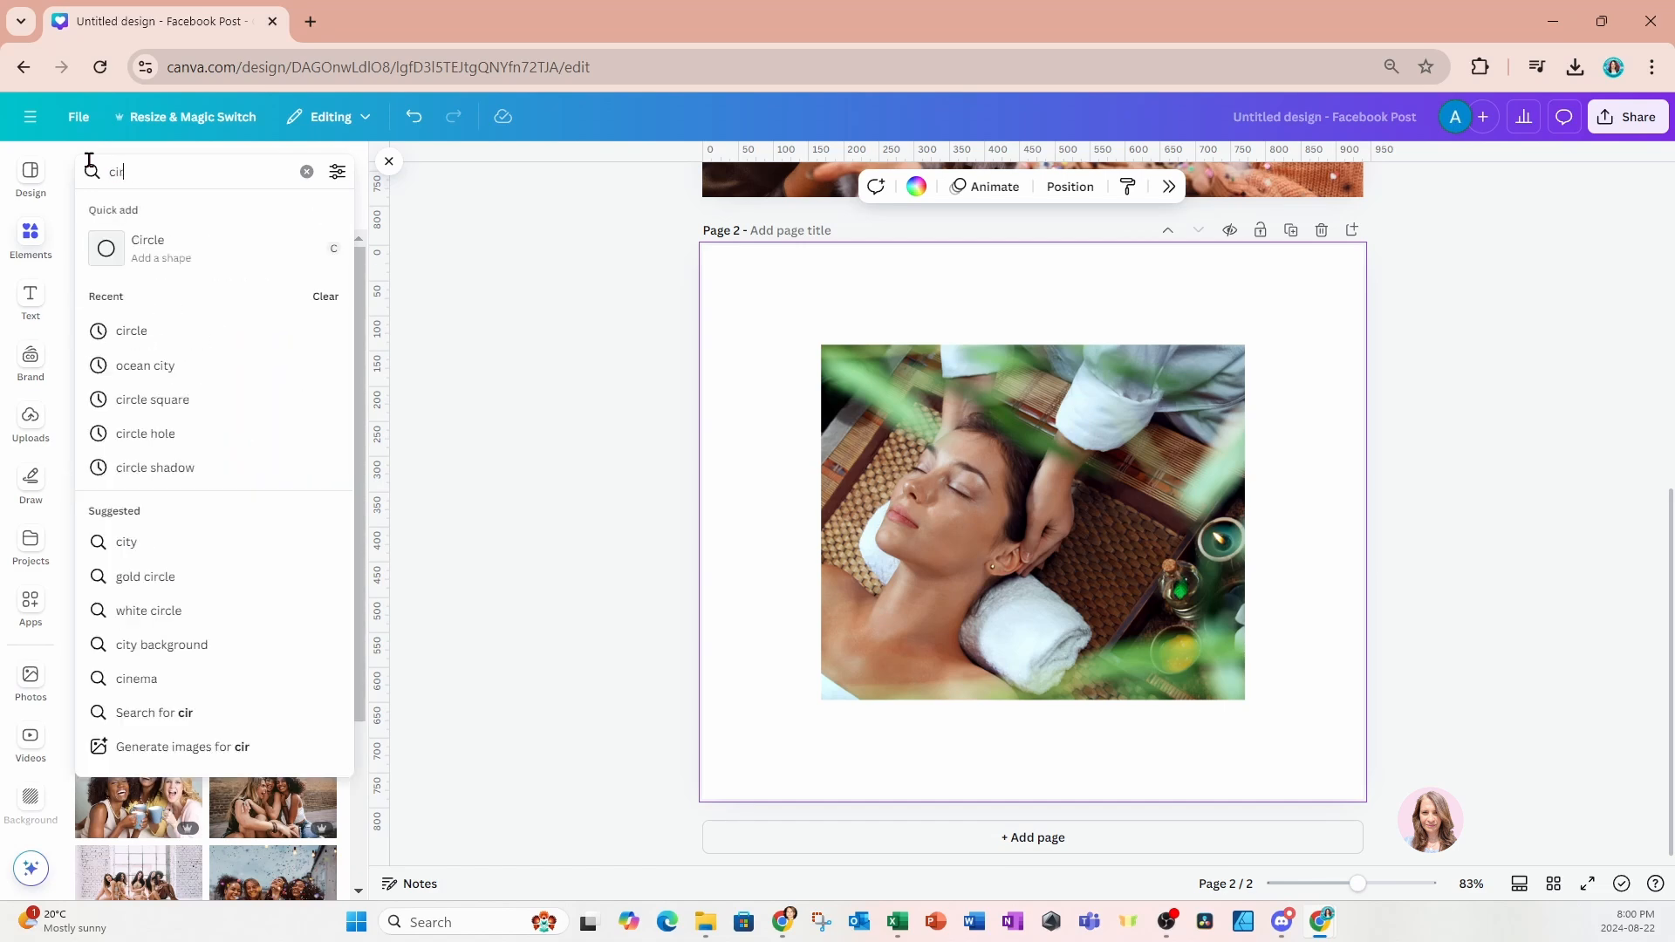
text(rcle frame)
key(Return)
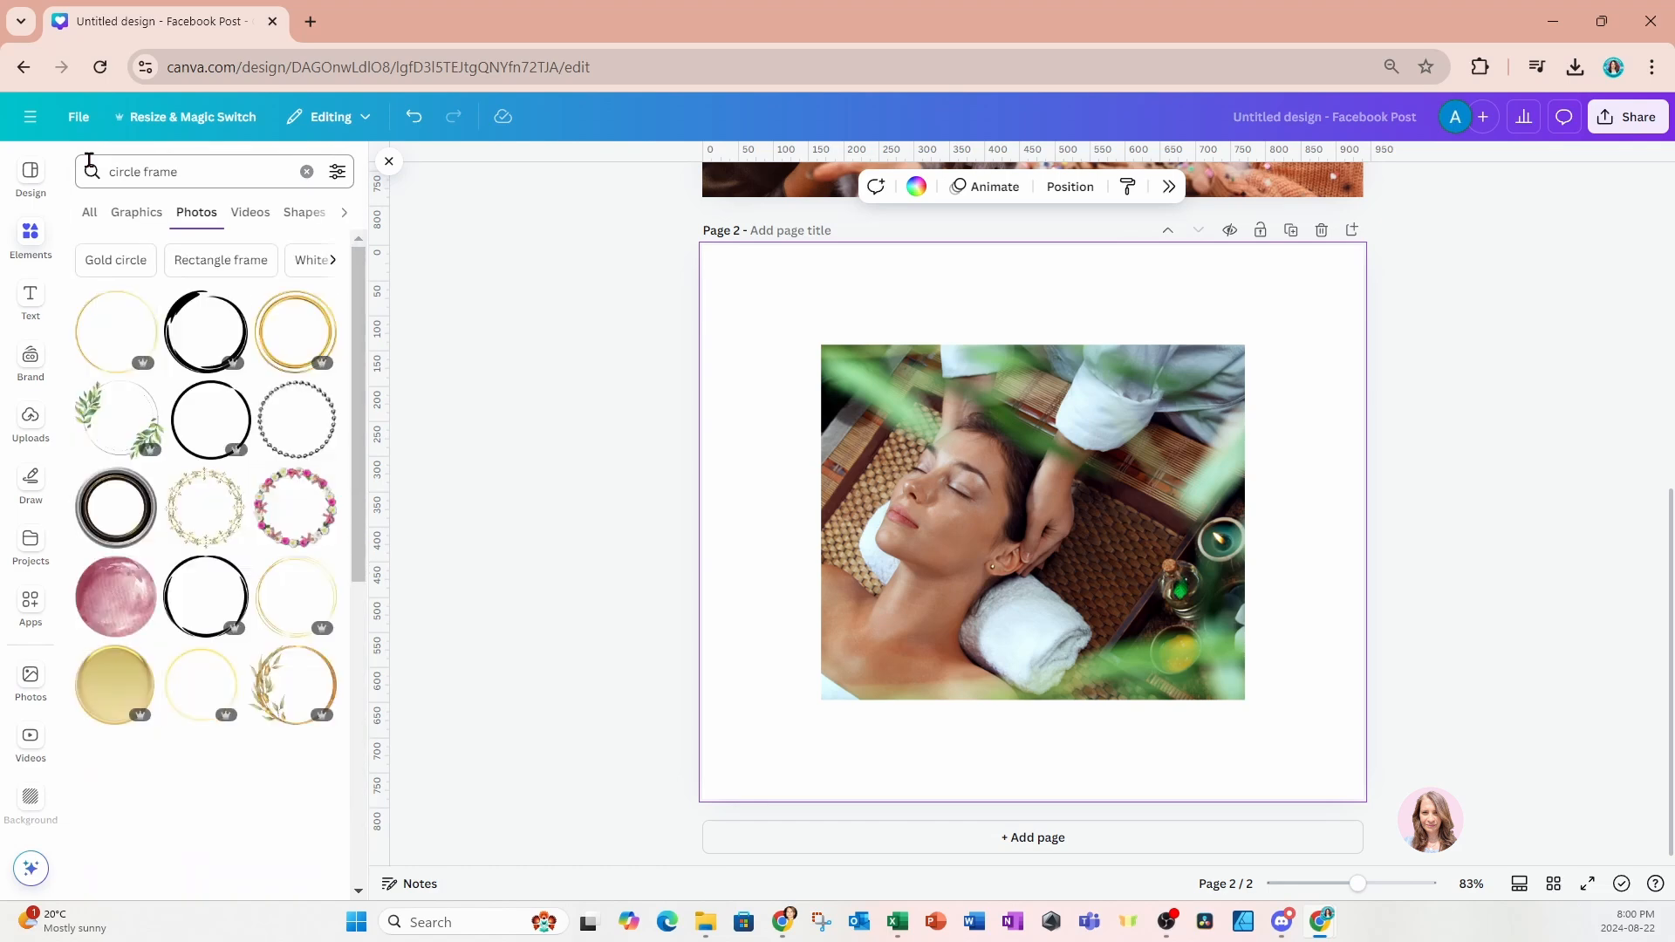
click(91, 213)
click(108, 349)
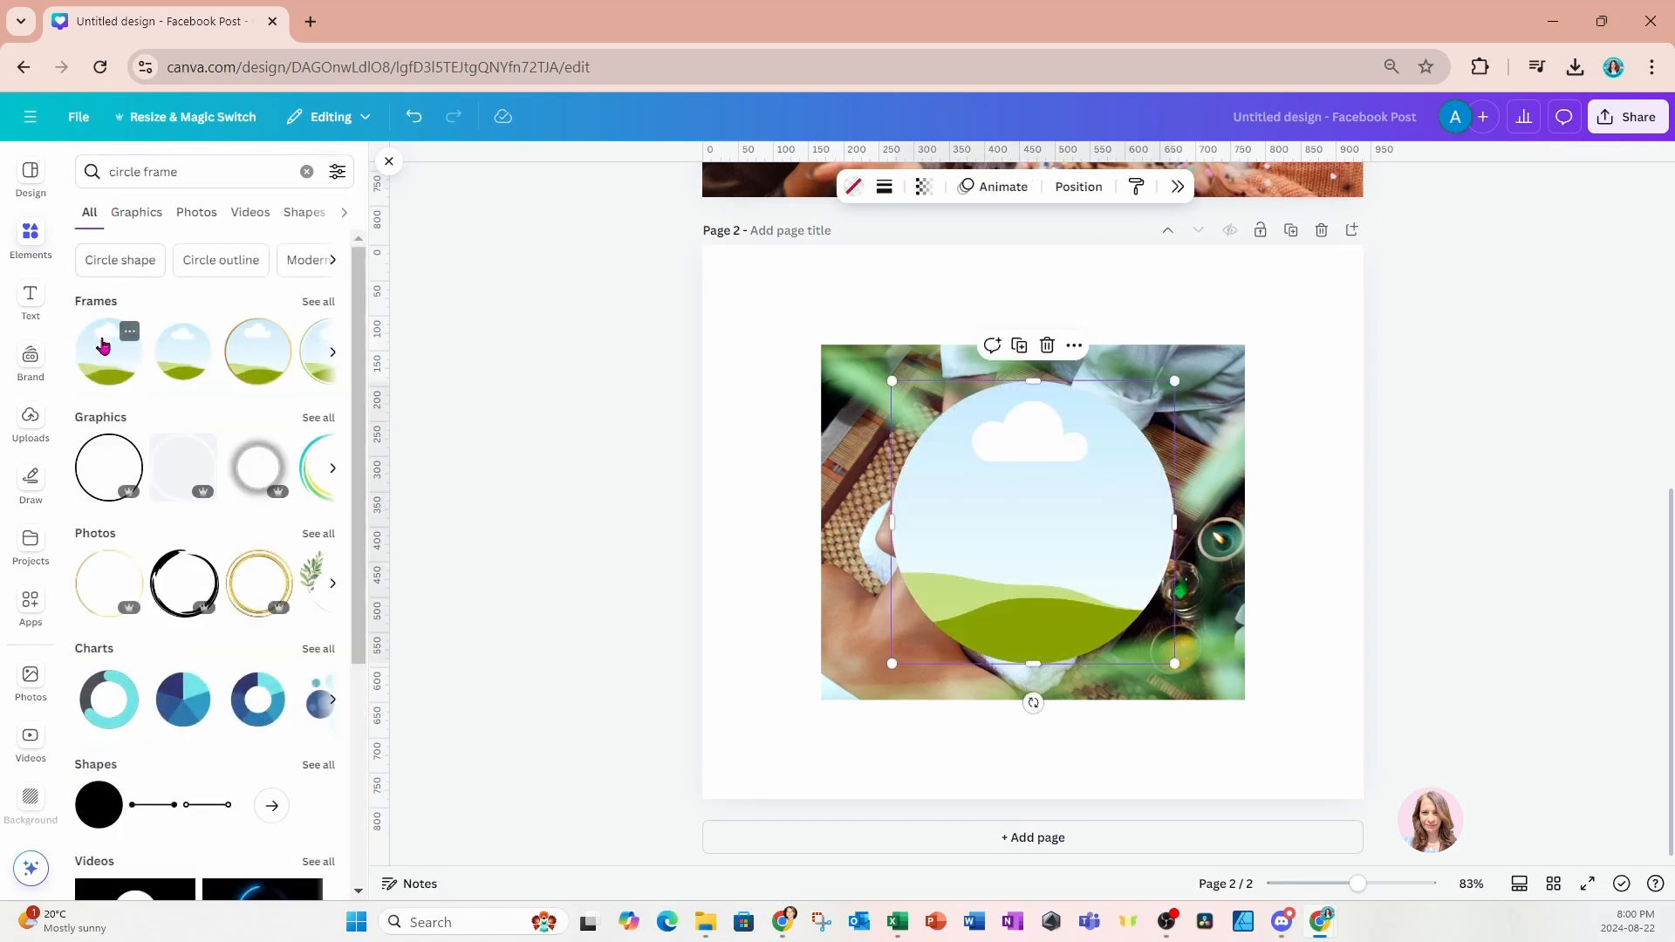
Place the spa image inside the circle frame and move the framed image toward the lower-left part of page 2.
click(1232, 679)
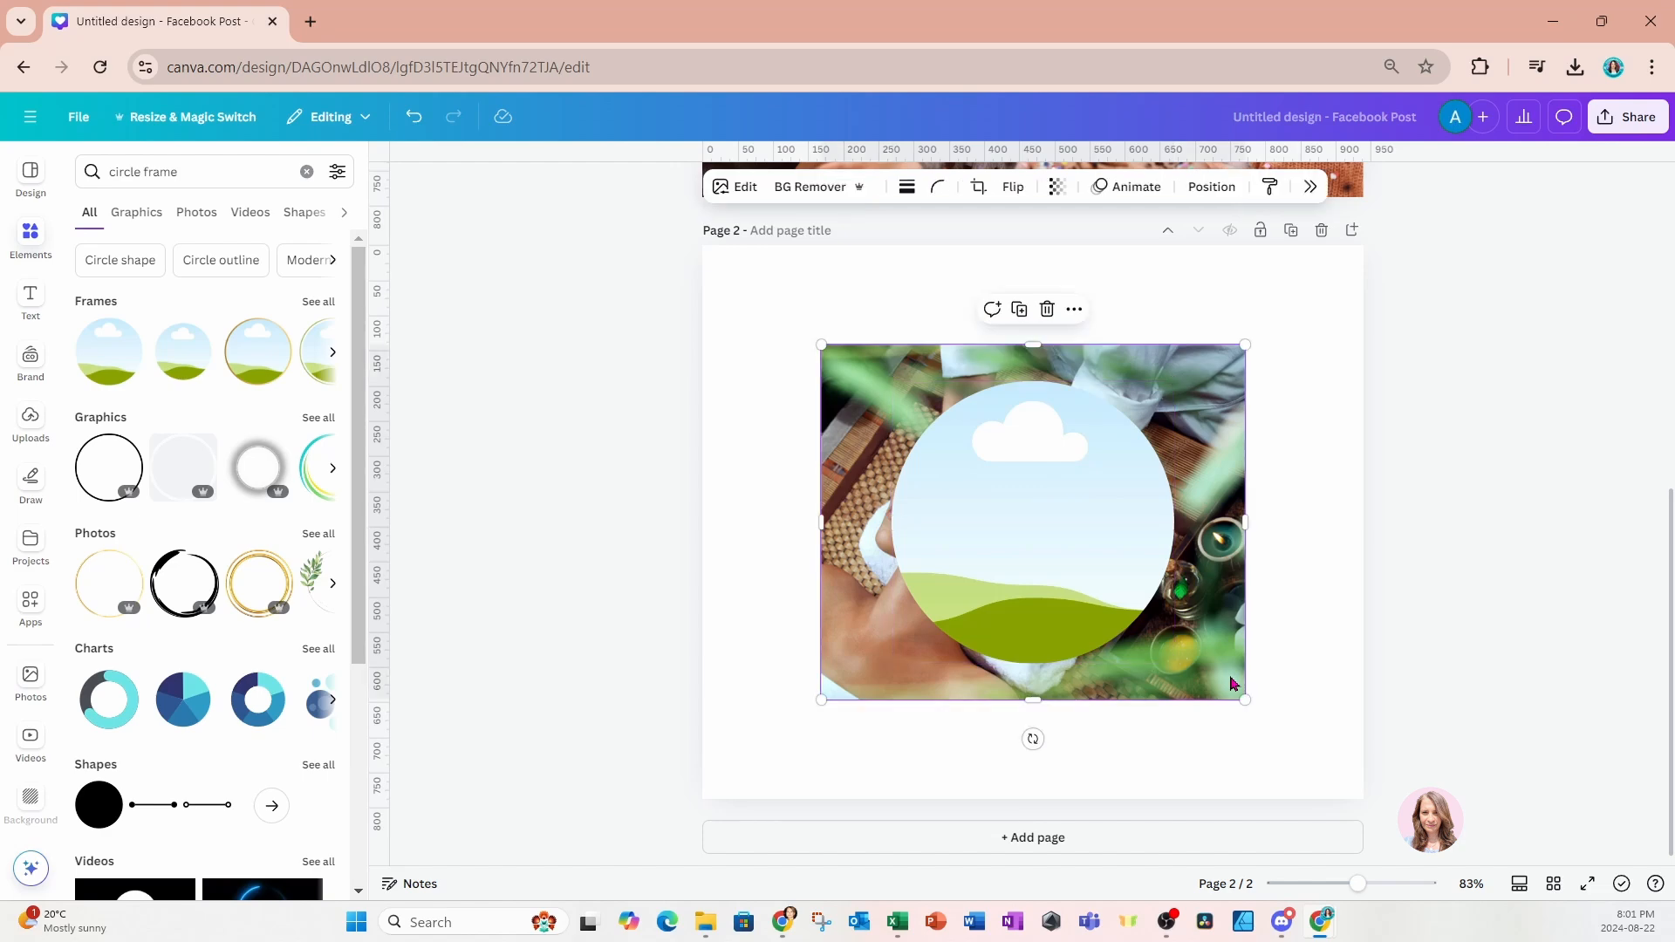
drag(1230, 677, 1143, 597)
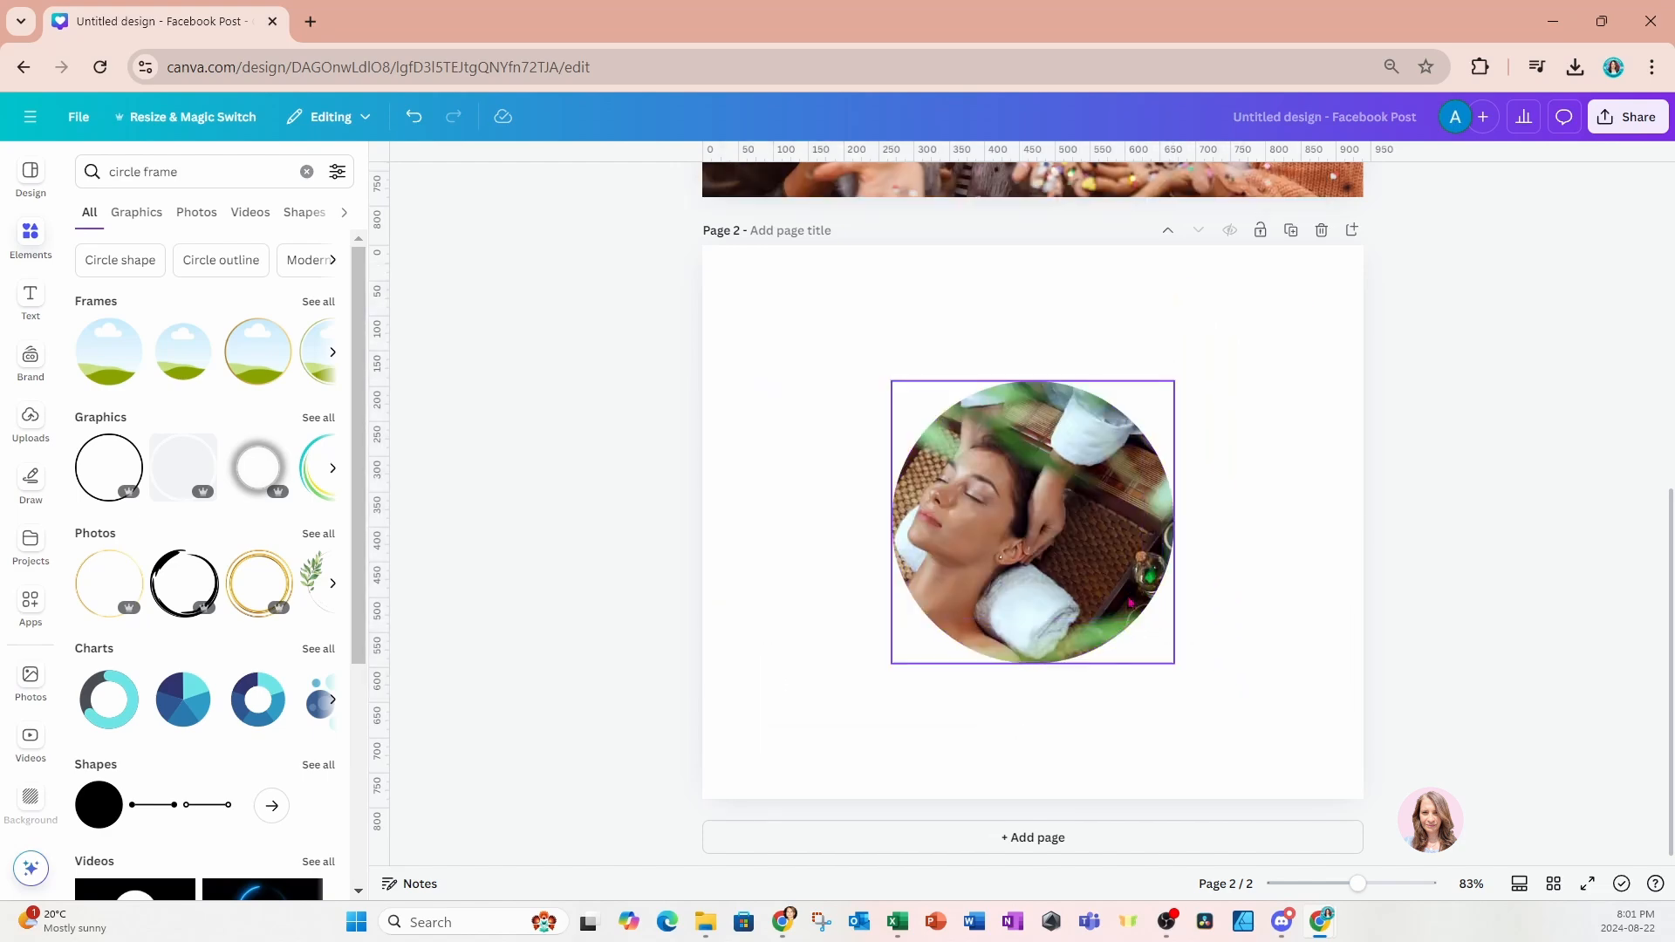
drag(1131, 602, 1015, 709)
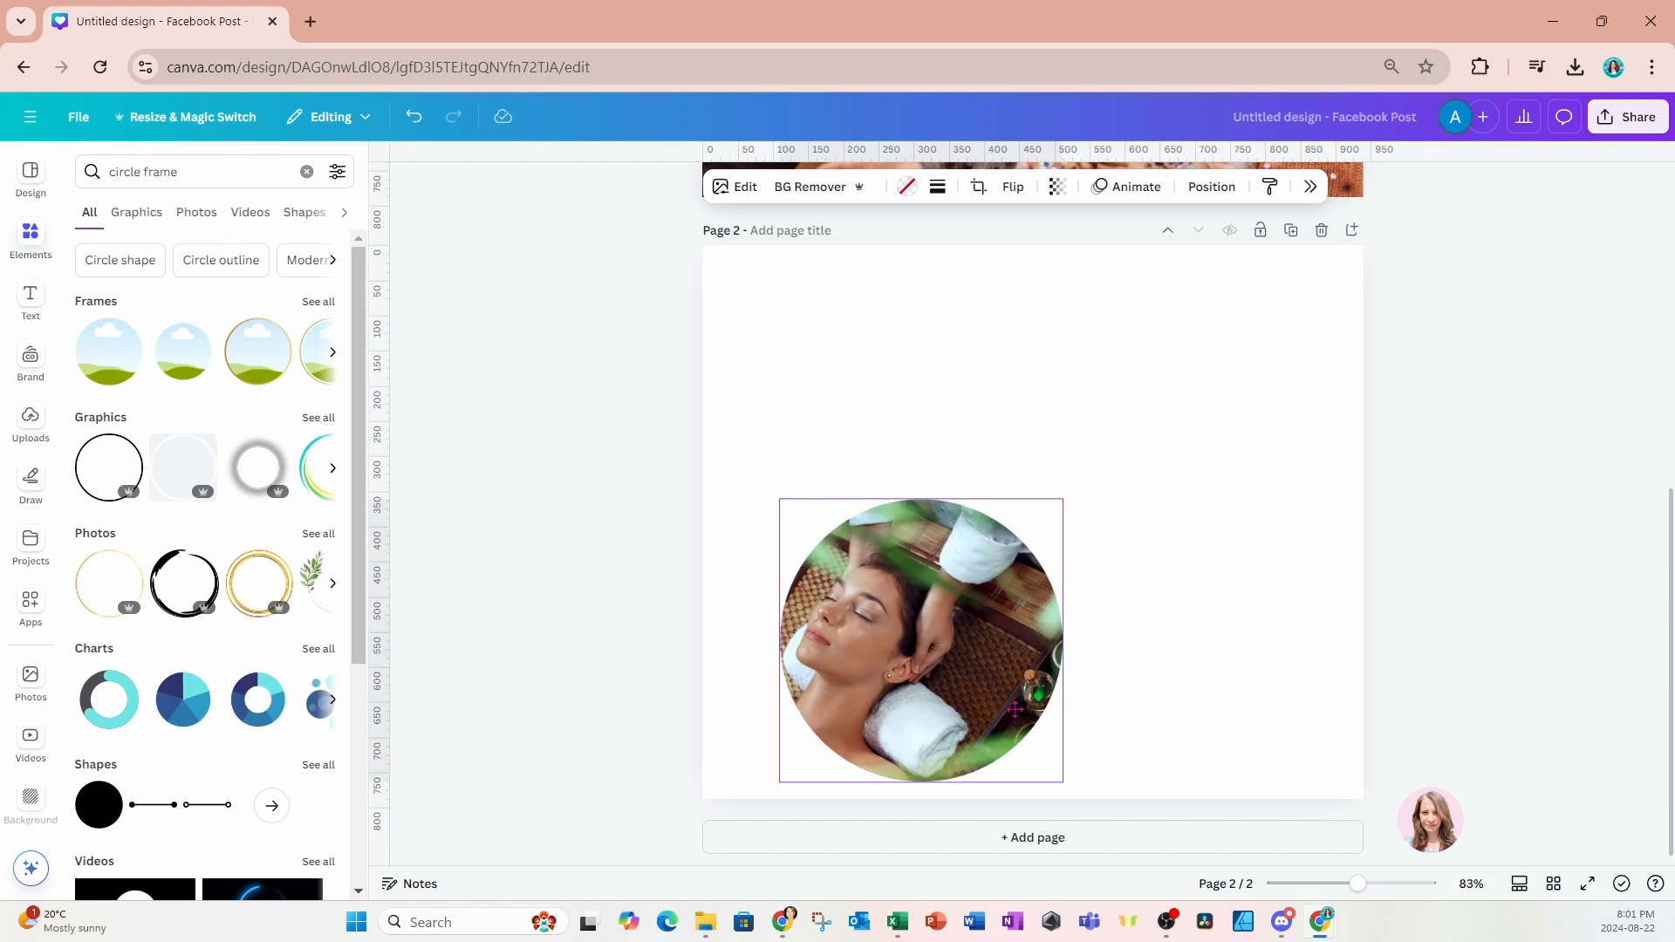
Search the elements for "spa", show all photos, and add the hot stone massage photo to page 2.
click(31, 249)
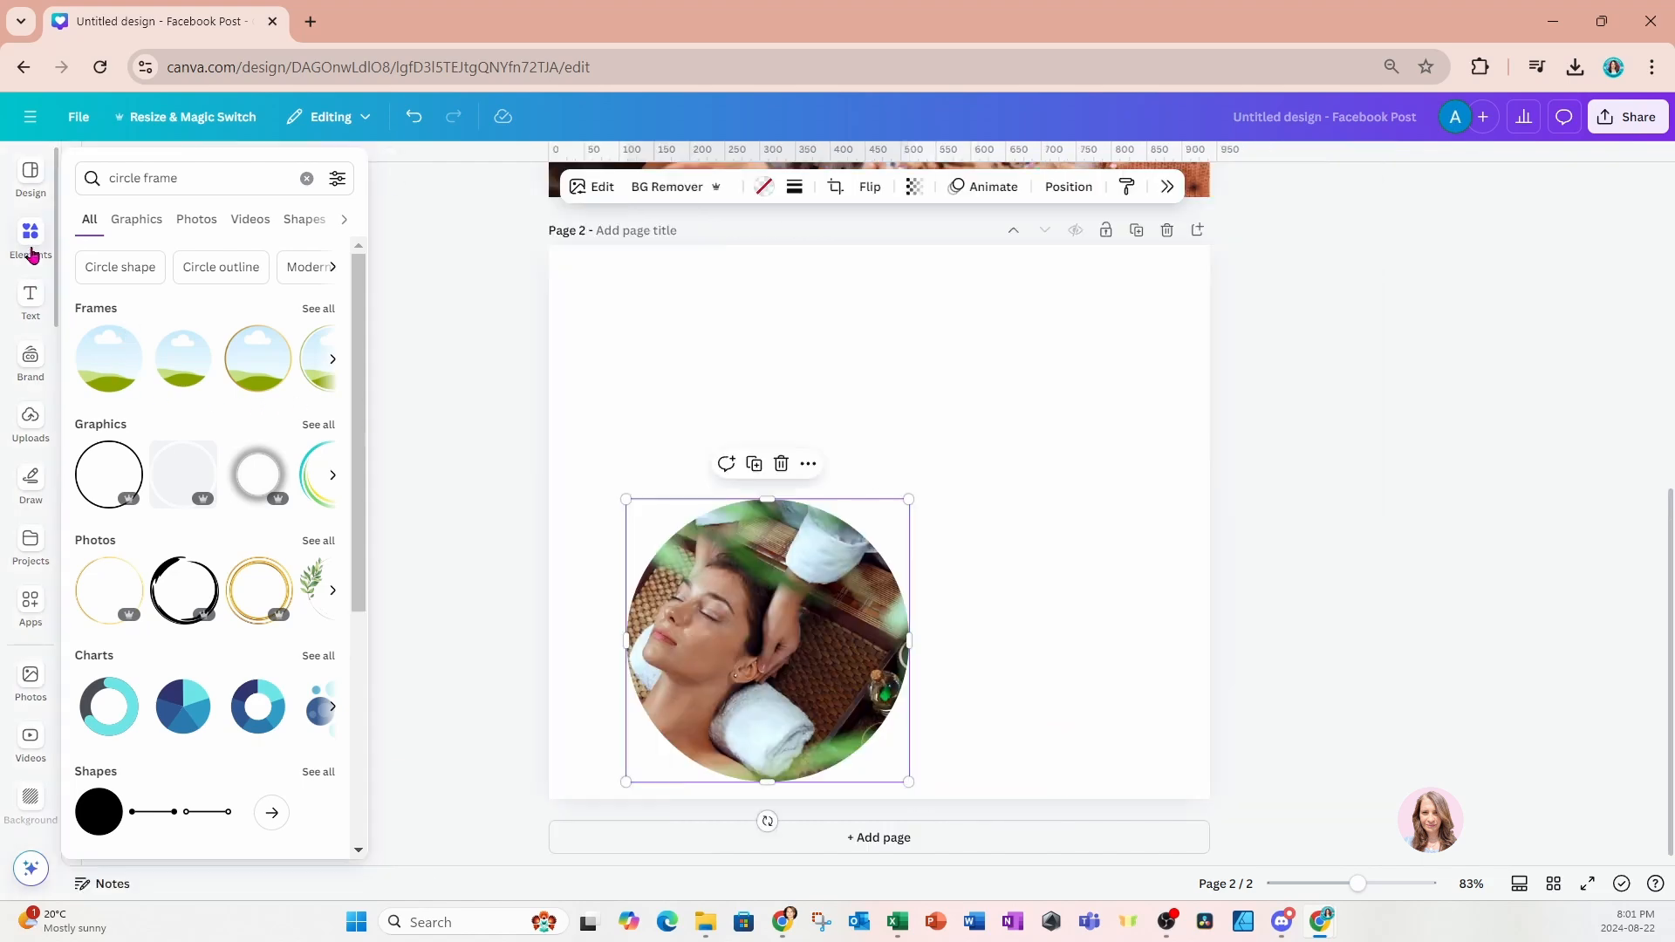
click(183, 178)
drag(183, 178, 91, 180)
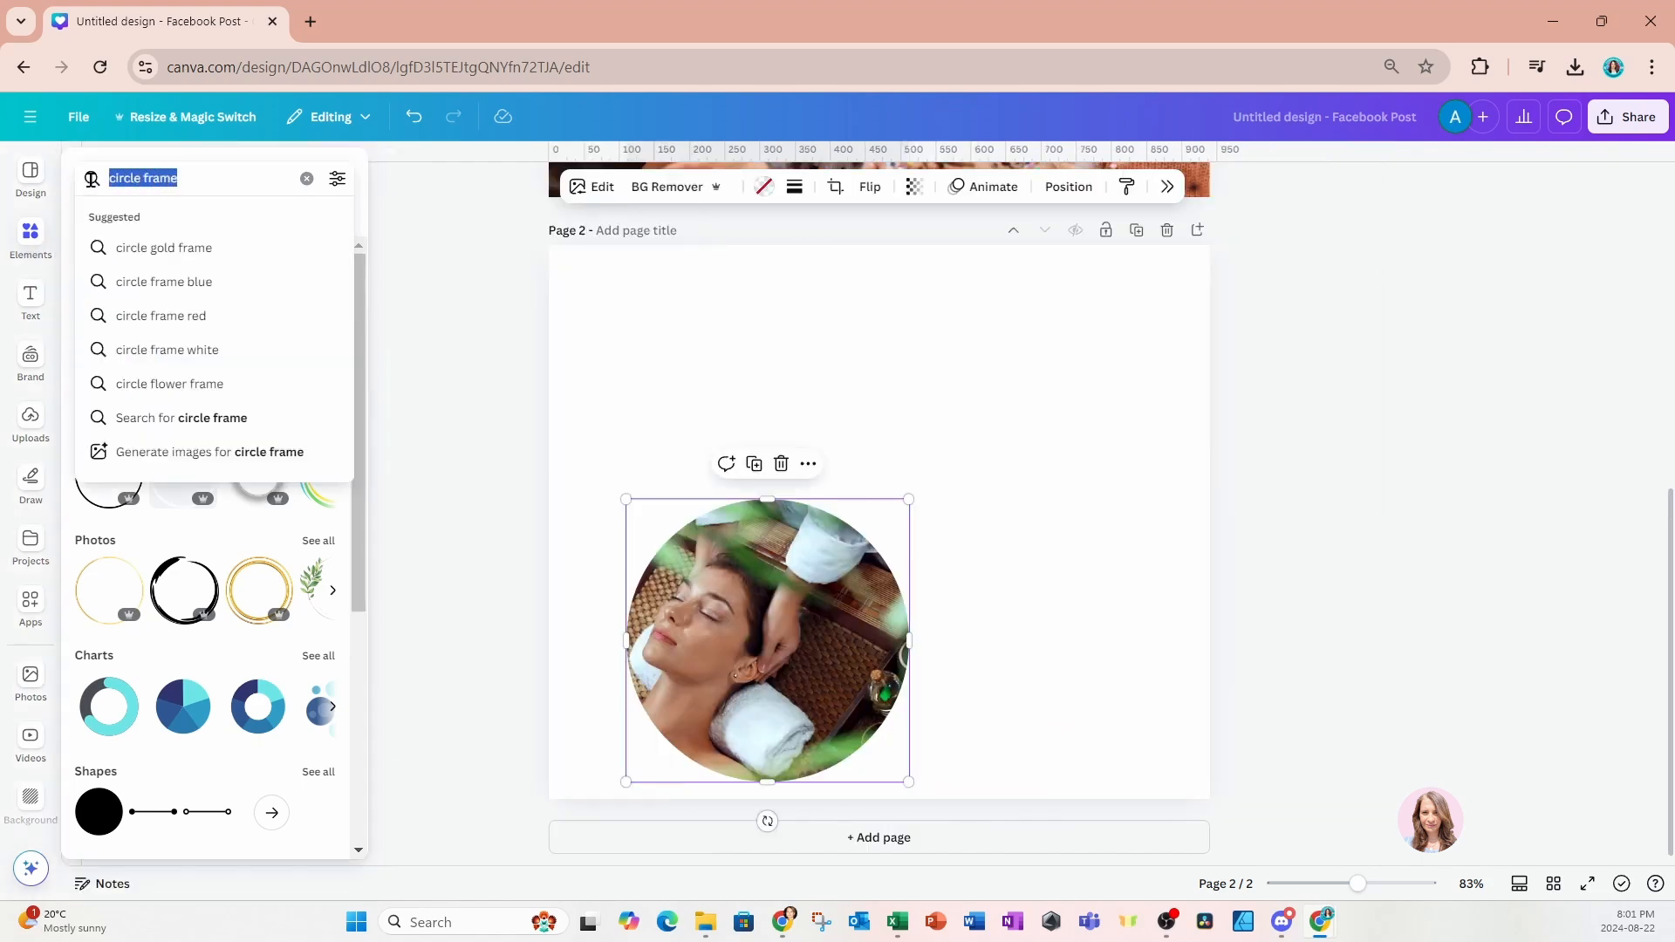
text(spa)
key(Return)
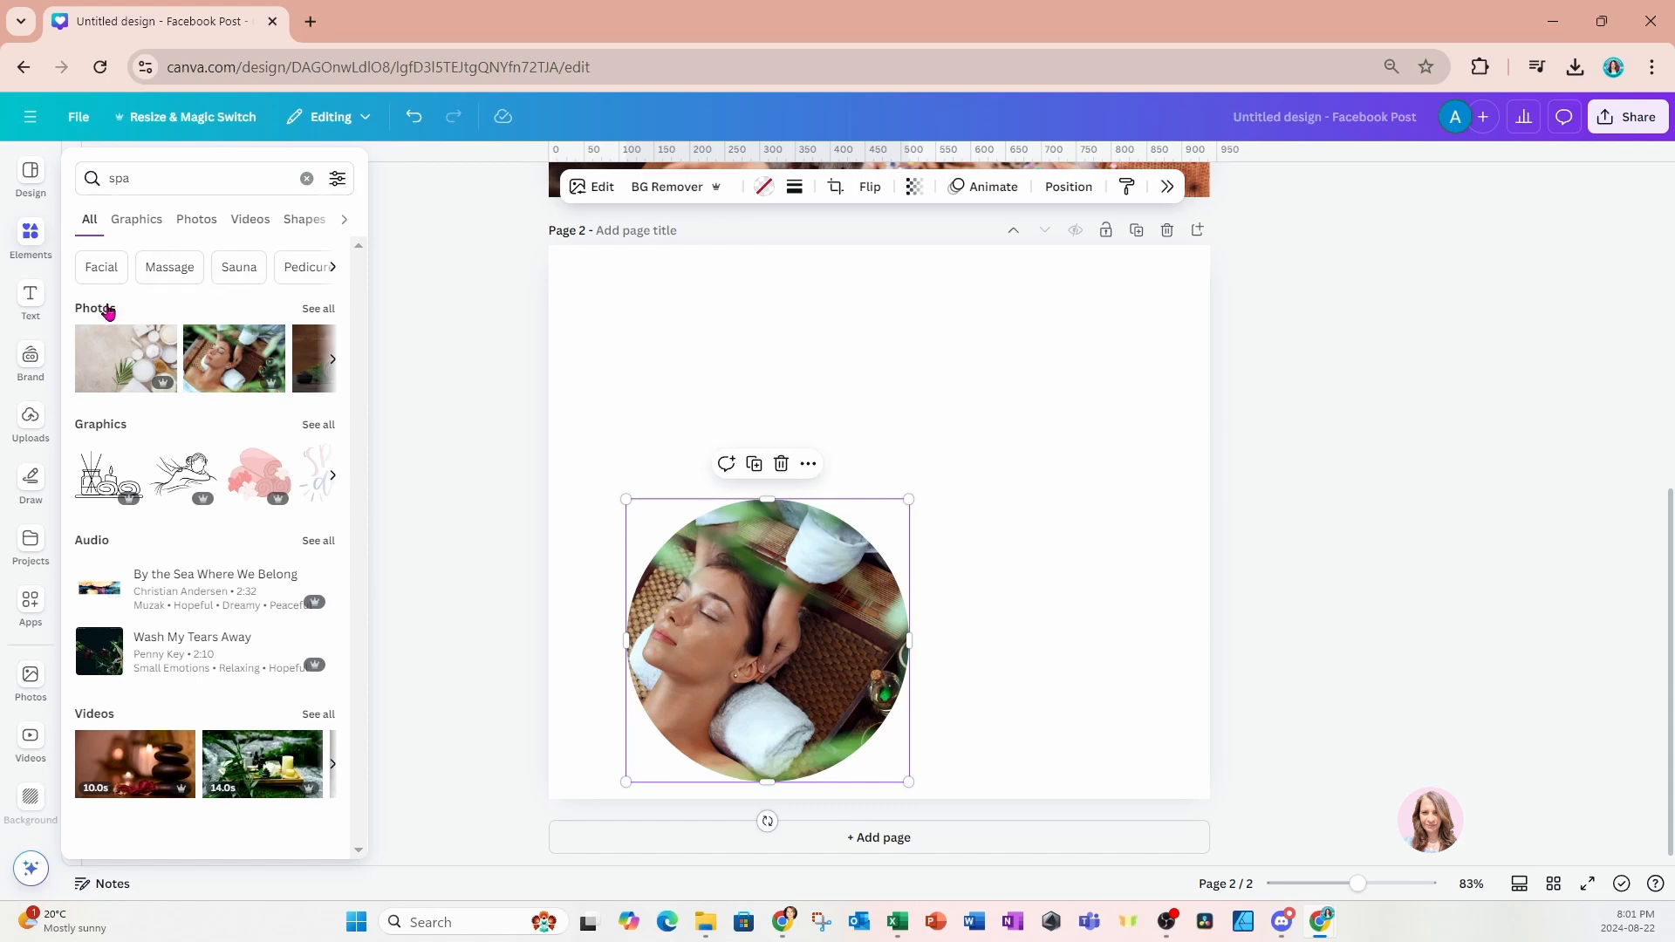
click(318, 308)
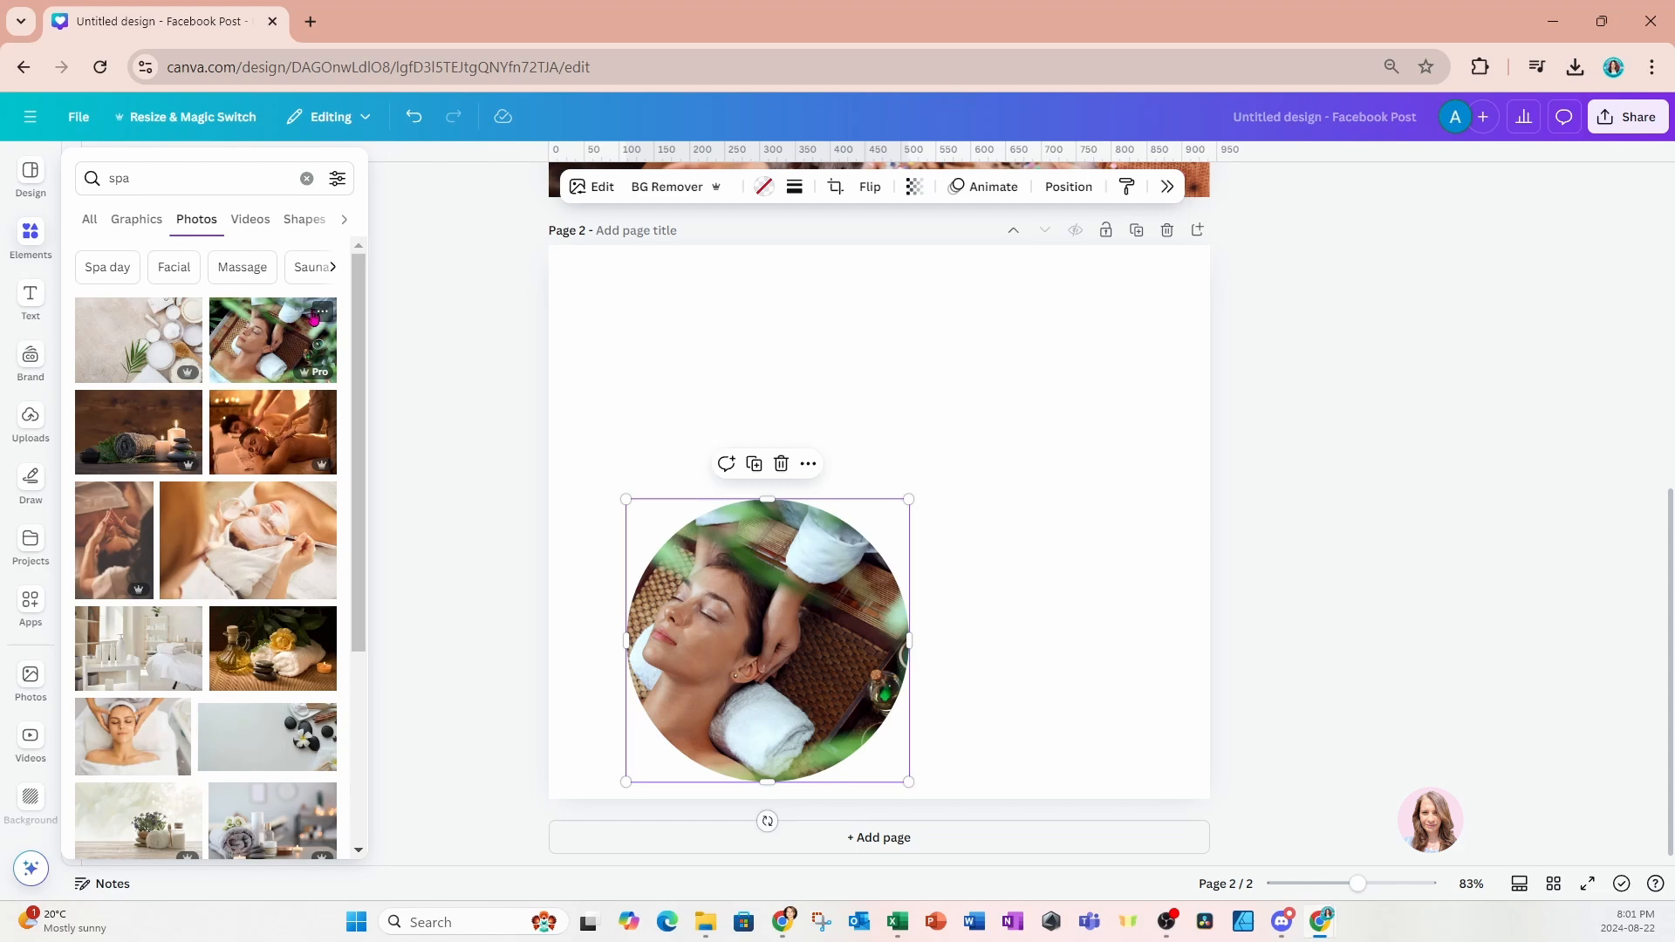
scroll(258, 445, down, 3)
scroll(258, 445, down, 1)
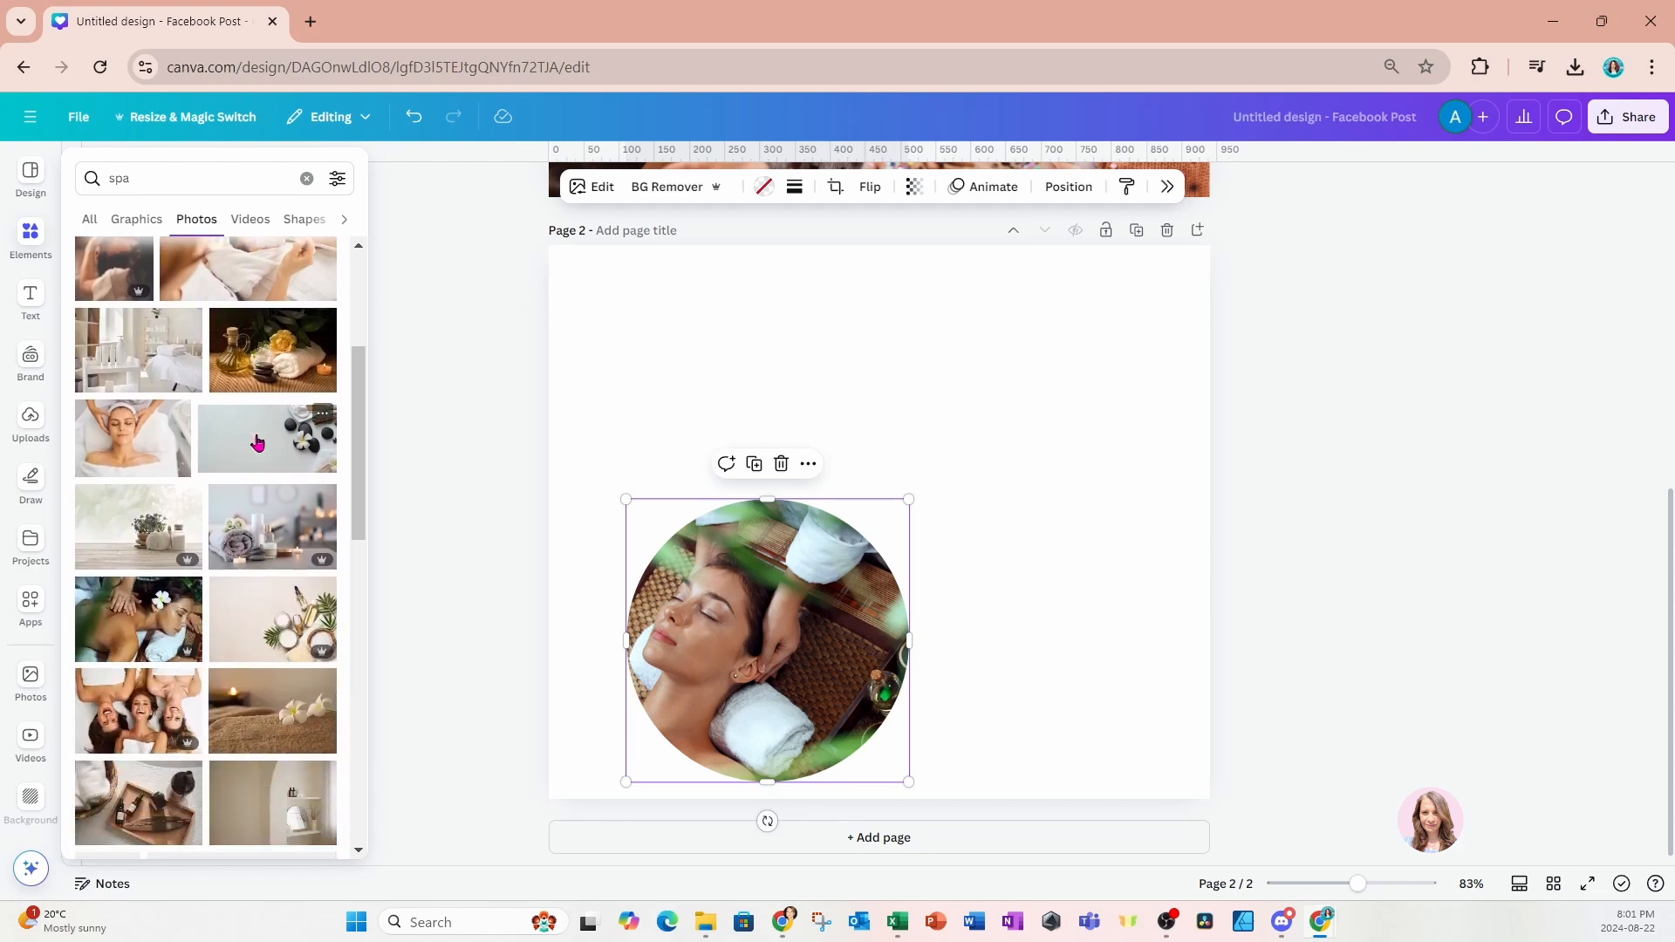
scroll(258, 442, down, 3)
scroll(259, 443, down, 2)
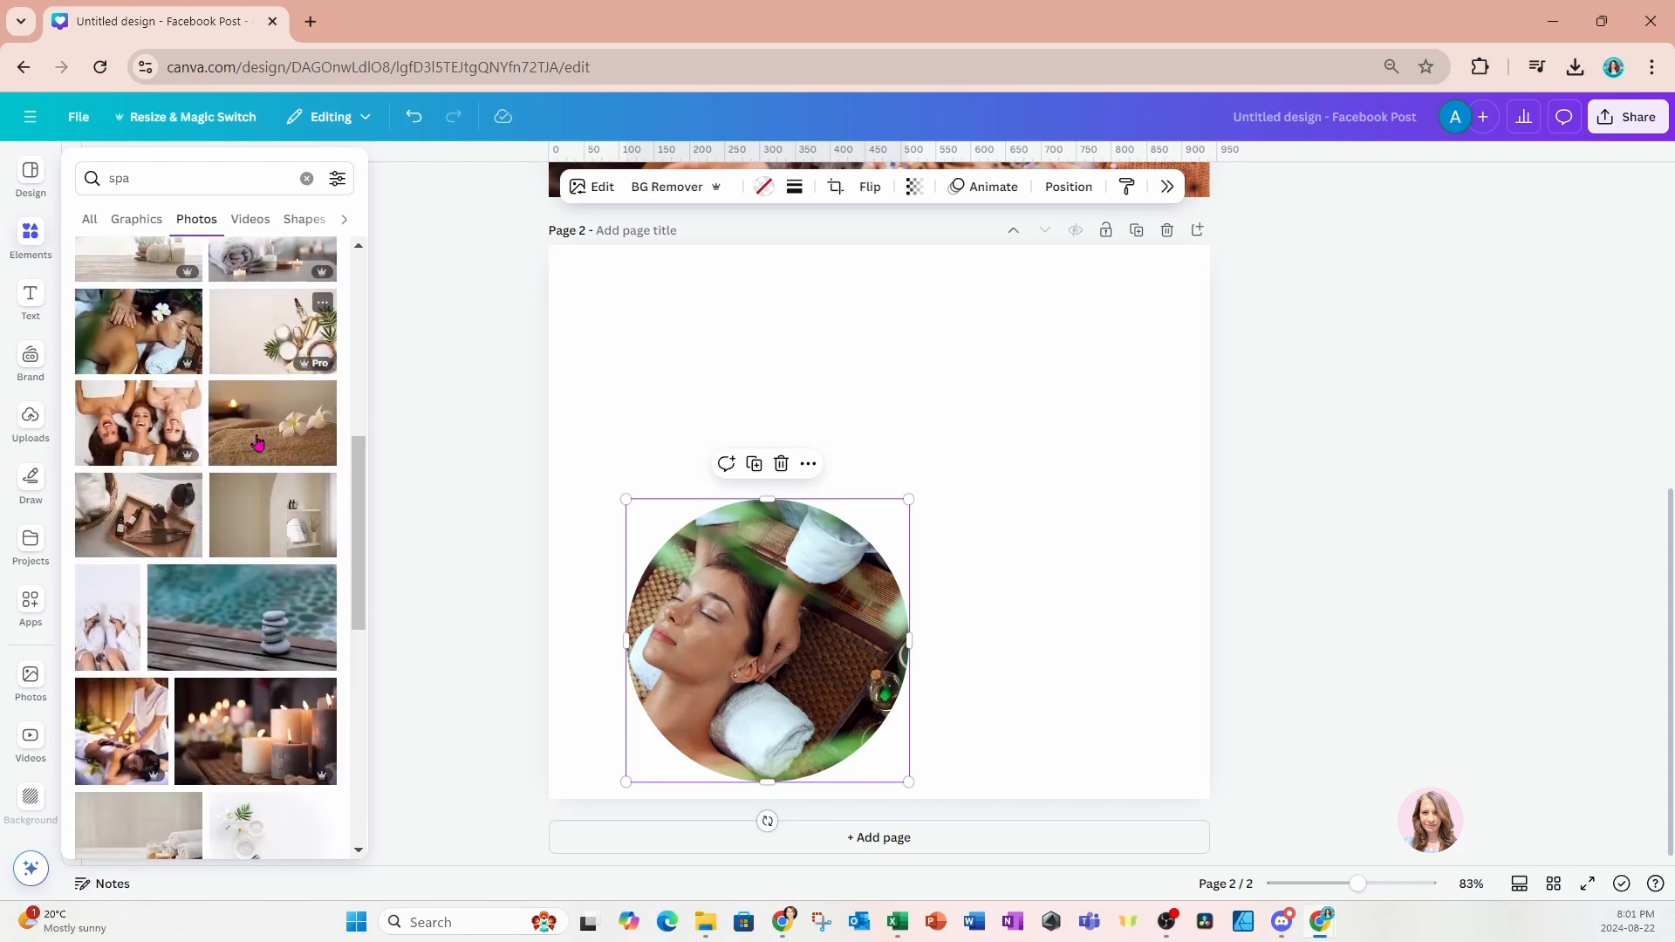
click(98, 711)
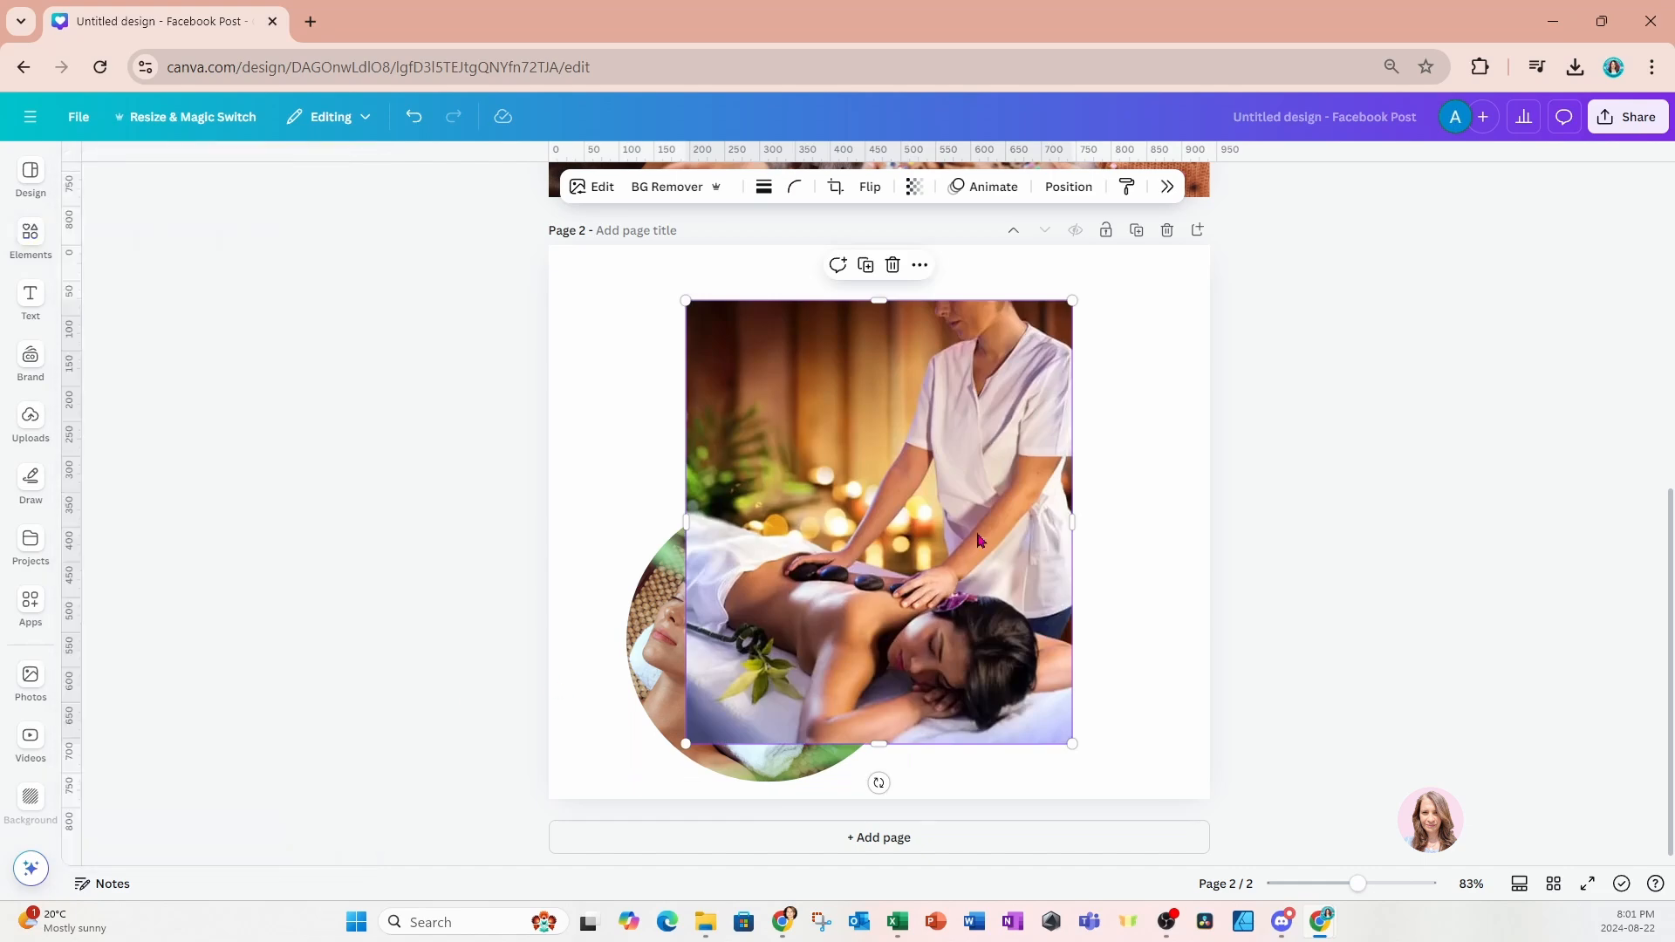
Set the hot stone massage photo as page 2's background and shift its crop upward to show the woman's face fully.
right_click(971, 463)
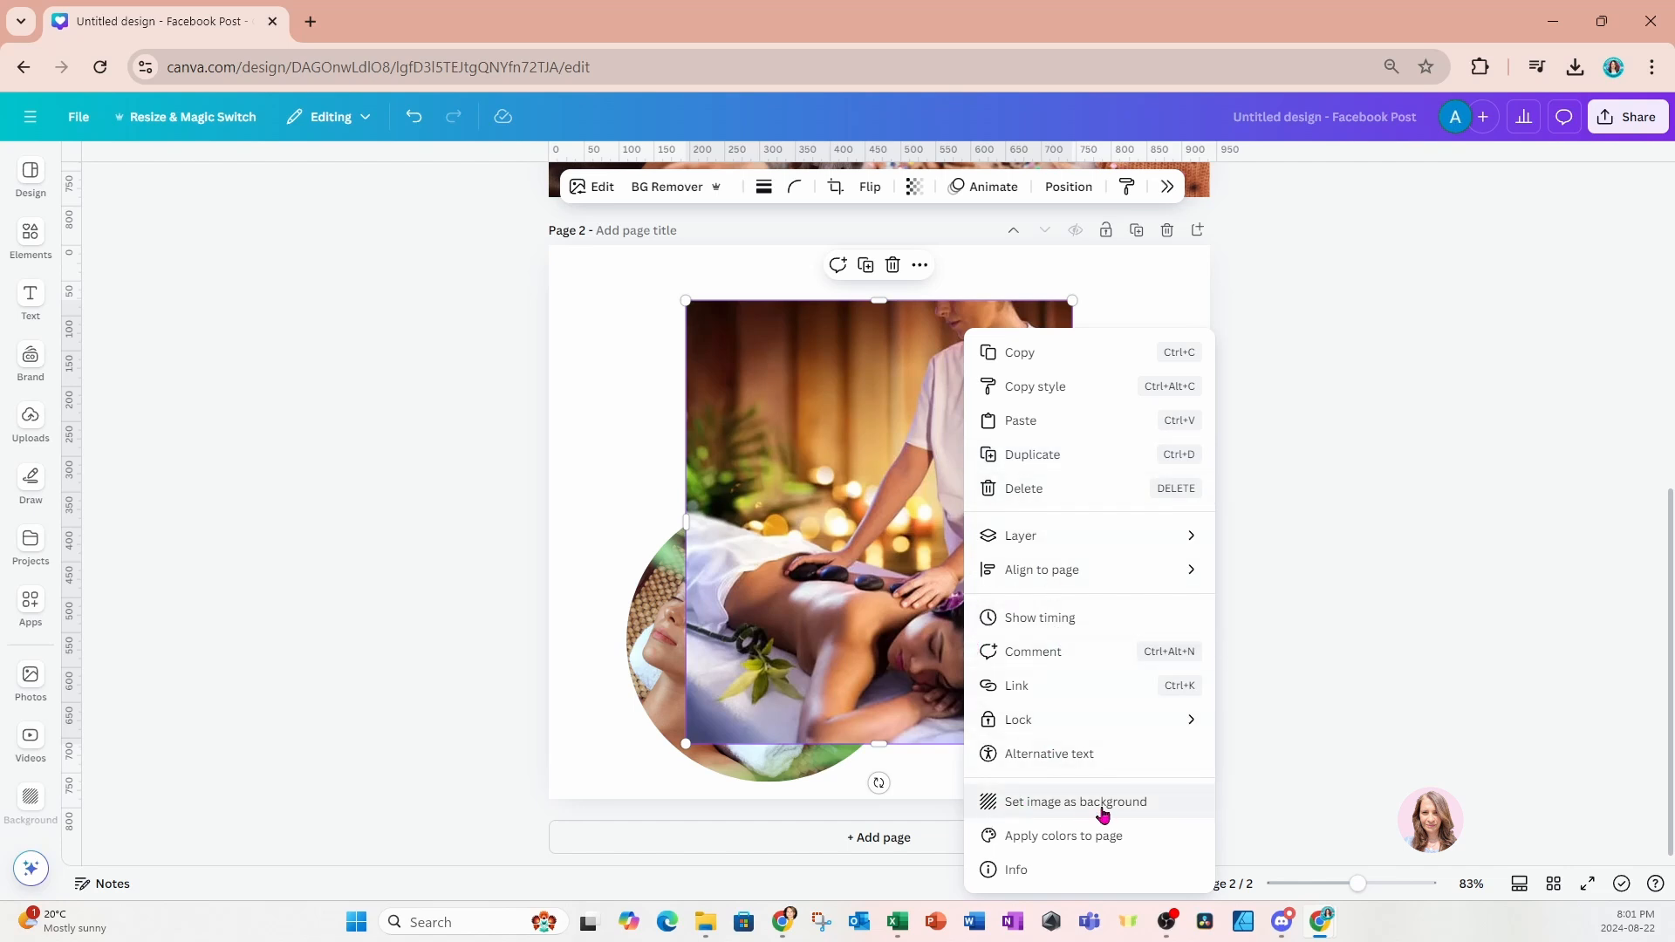
click(1103, 814)
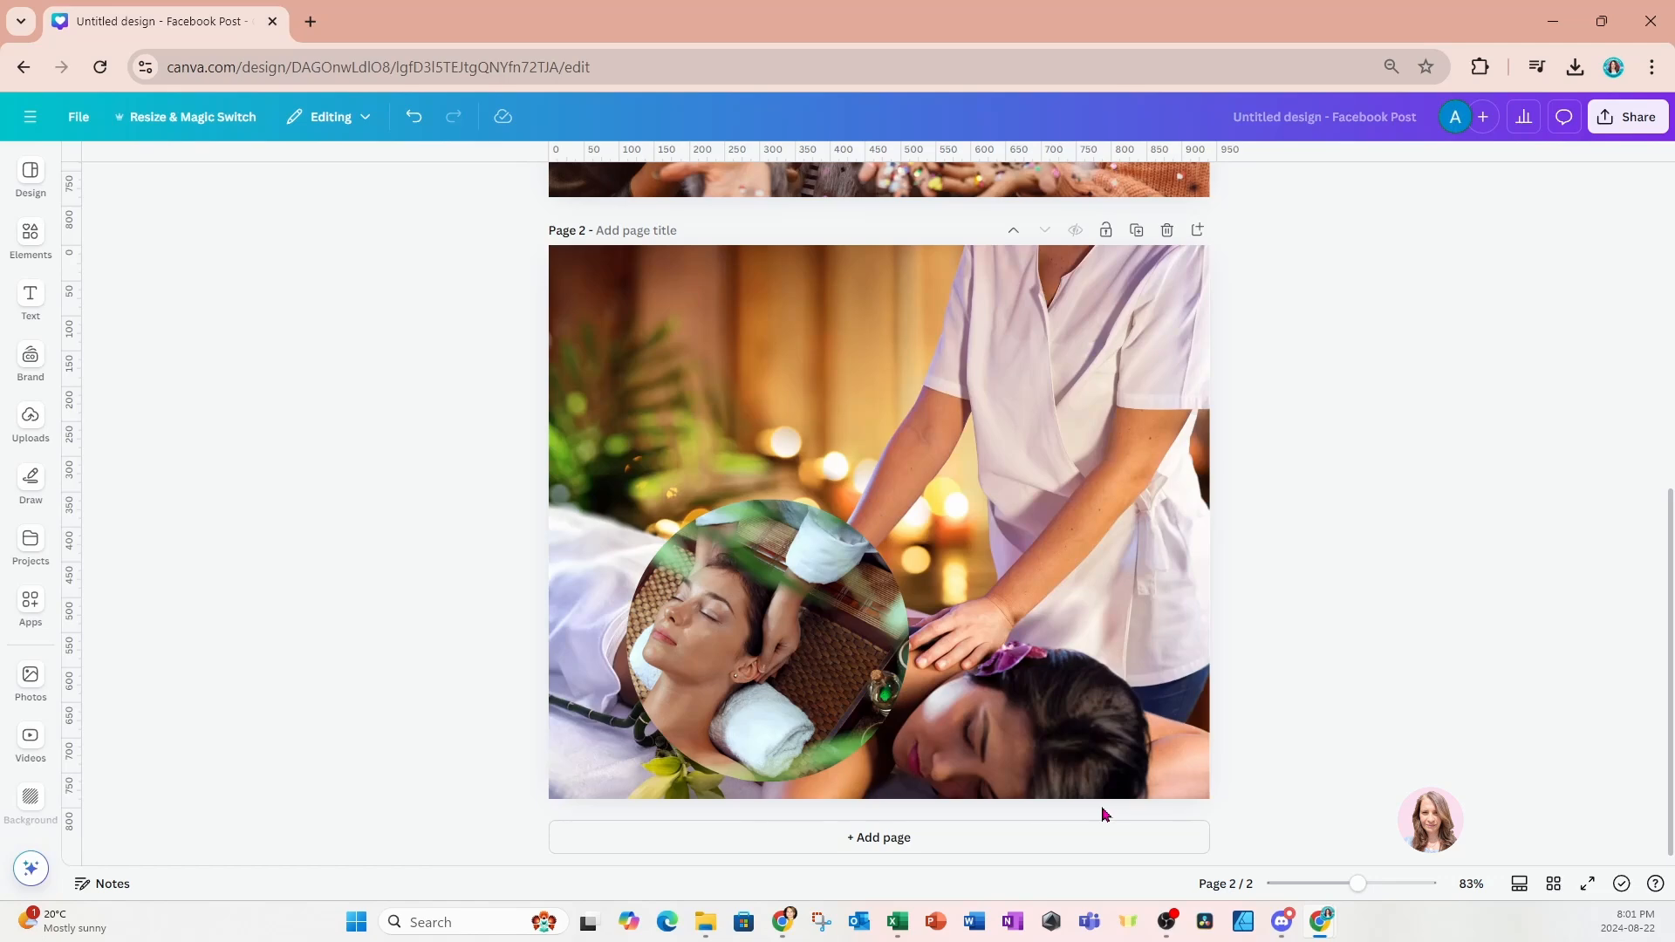
double_click(989, 701)
drag(986, 703, 996, 588)
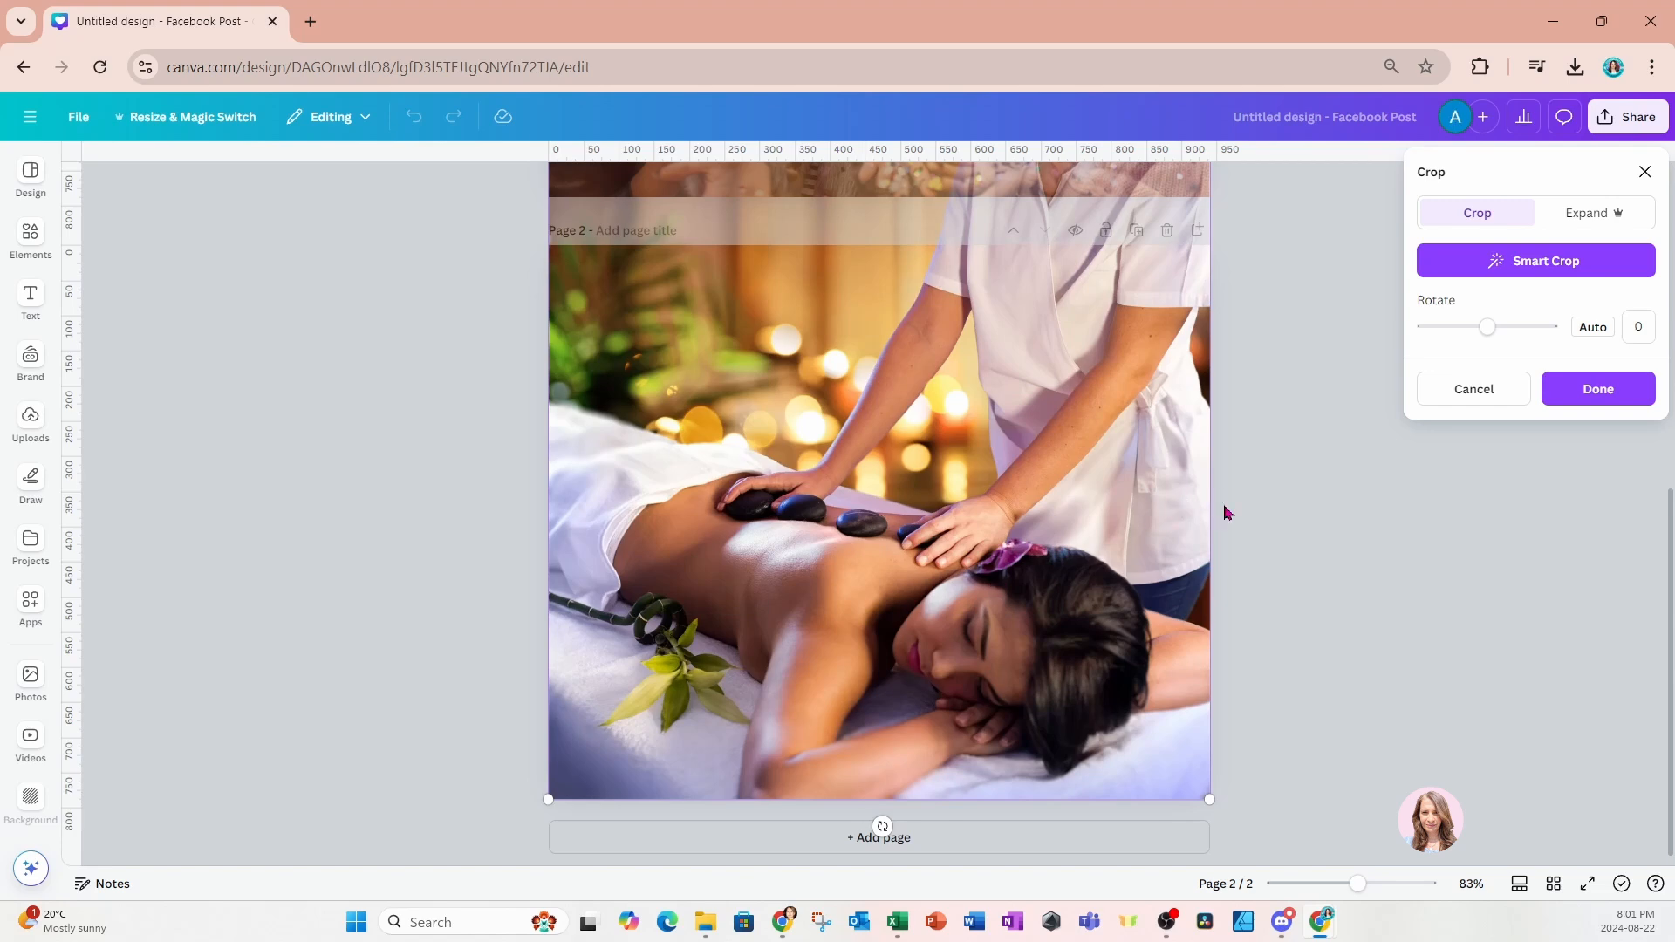
click(1276, 511)
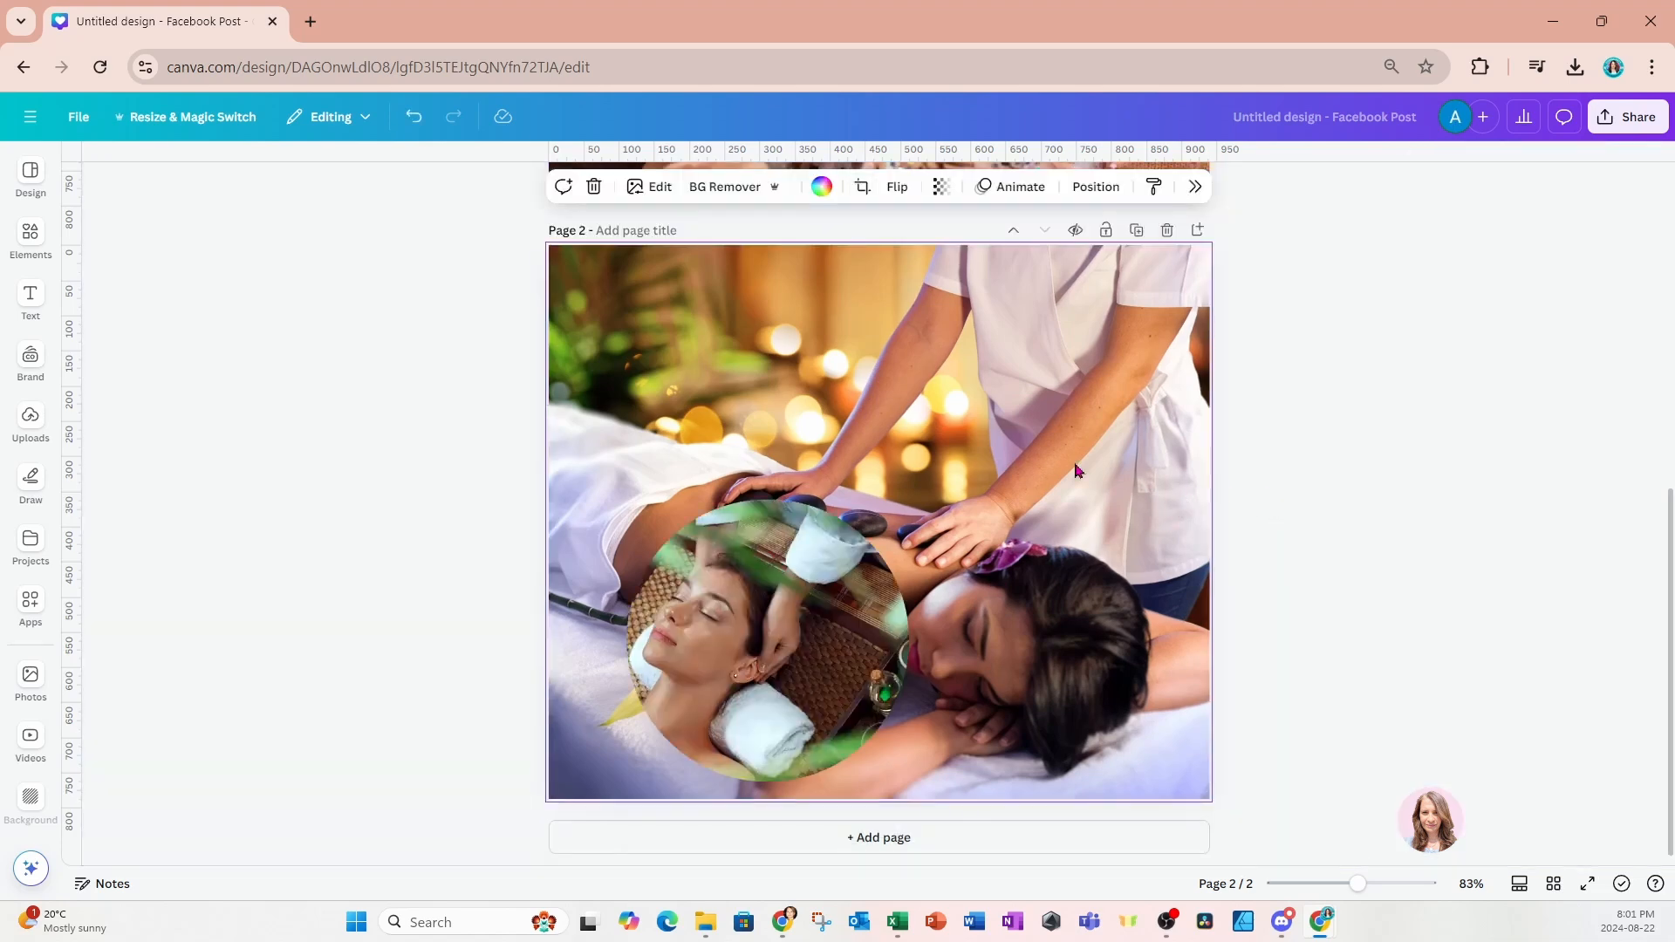
Shrink the circular spa image and place it in the lower-left corner of page 2.
drag(900, 541, 754, 587)
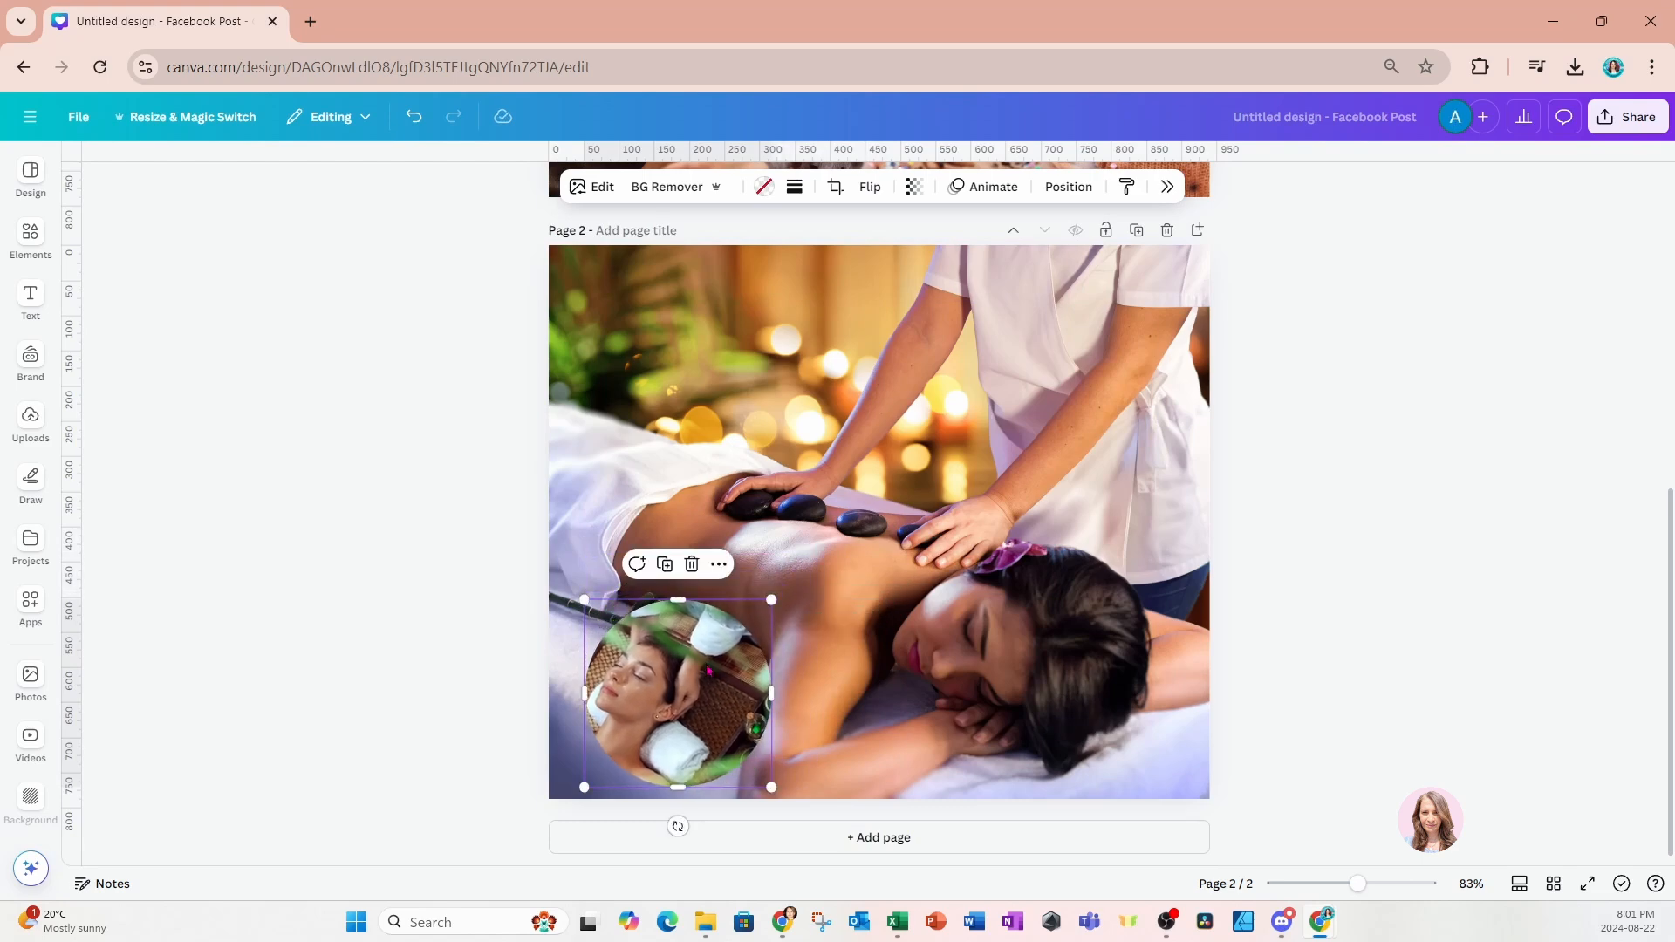
Clear the "spa" element search, add another circle frame from the recently used elements, and duplicate it.
click(77, 273)
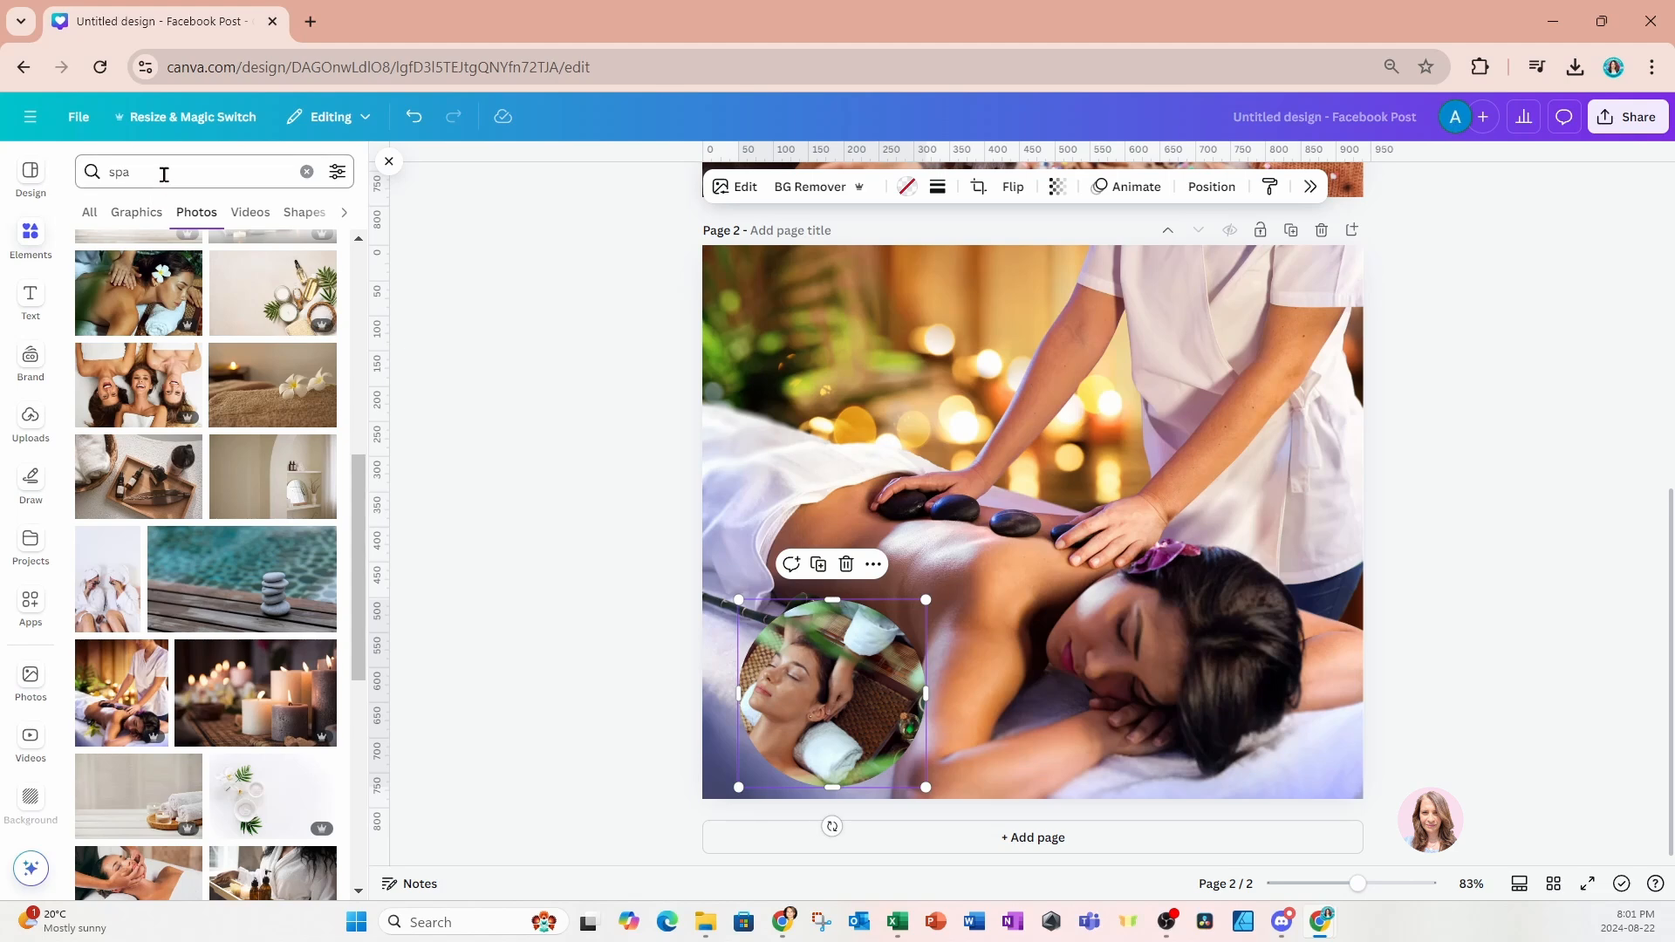
click(163, 175)
click(307, 171)
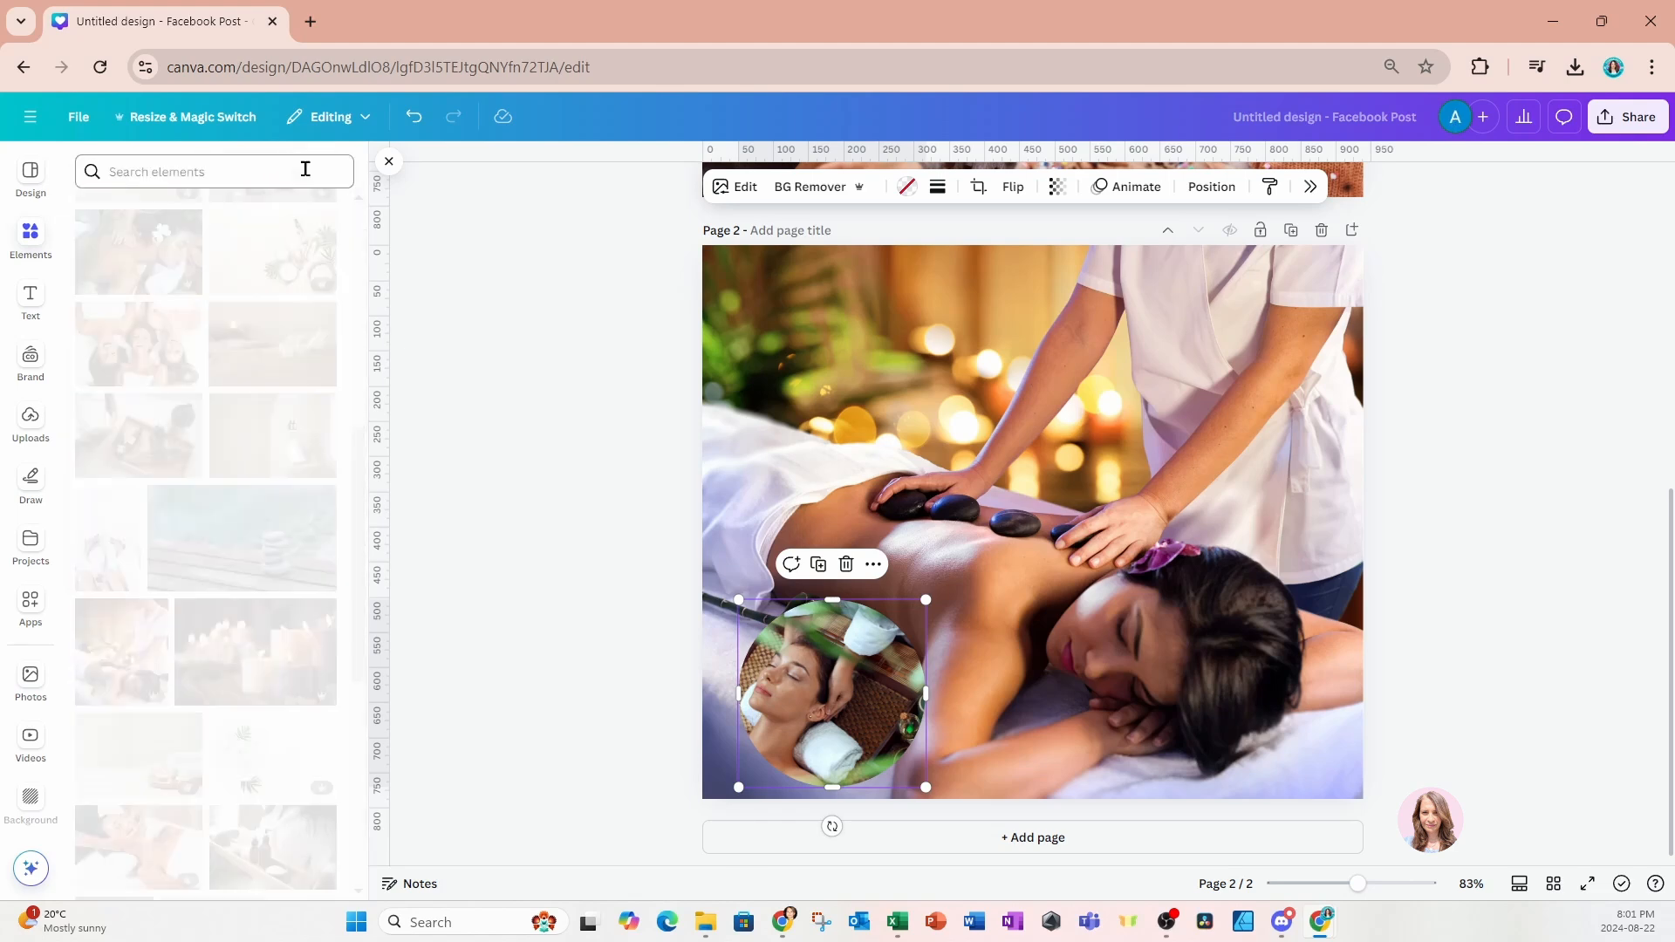
click(176, 332)
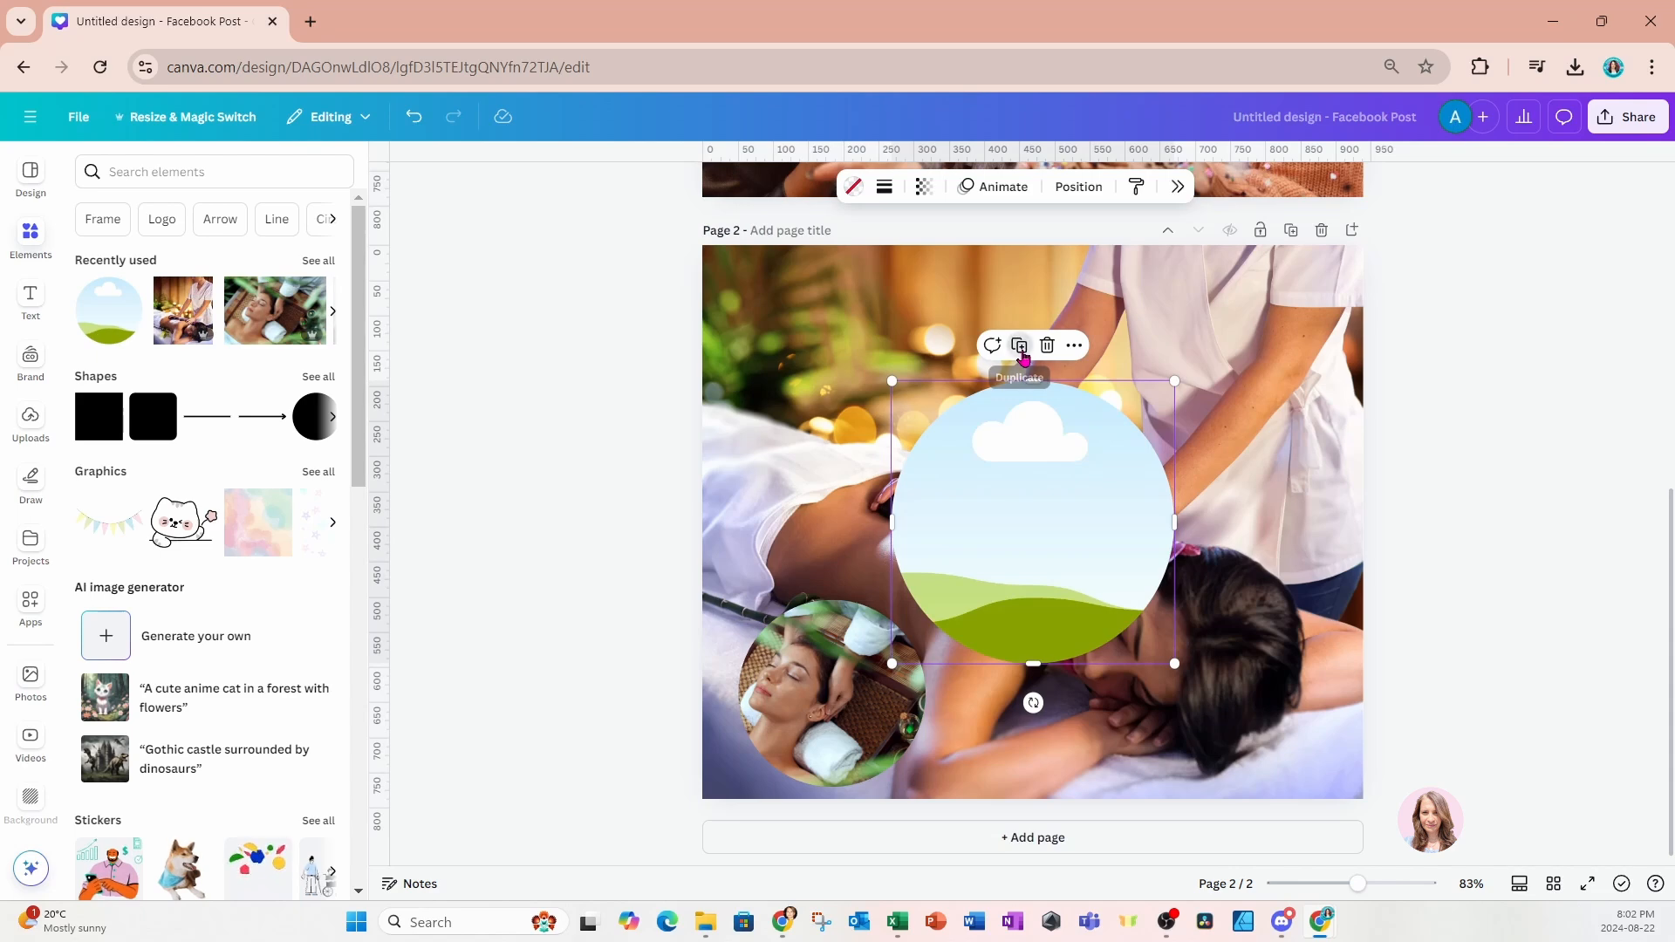
drag(1040, 425, 1052, 437)
Shrink the duplicated circle frame and place it in the upper-left corner of page 2.
drag(1186, 392, 1076, 503)
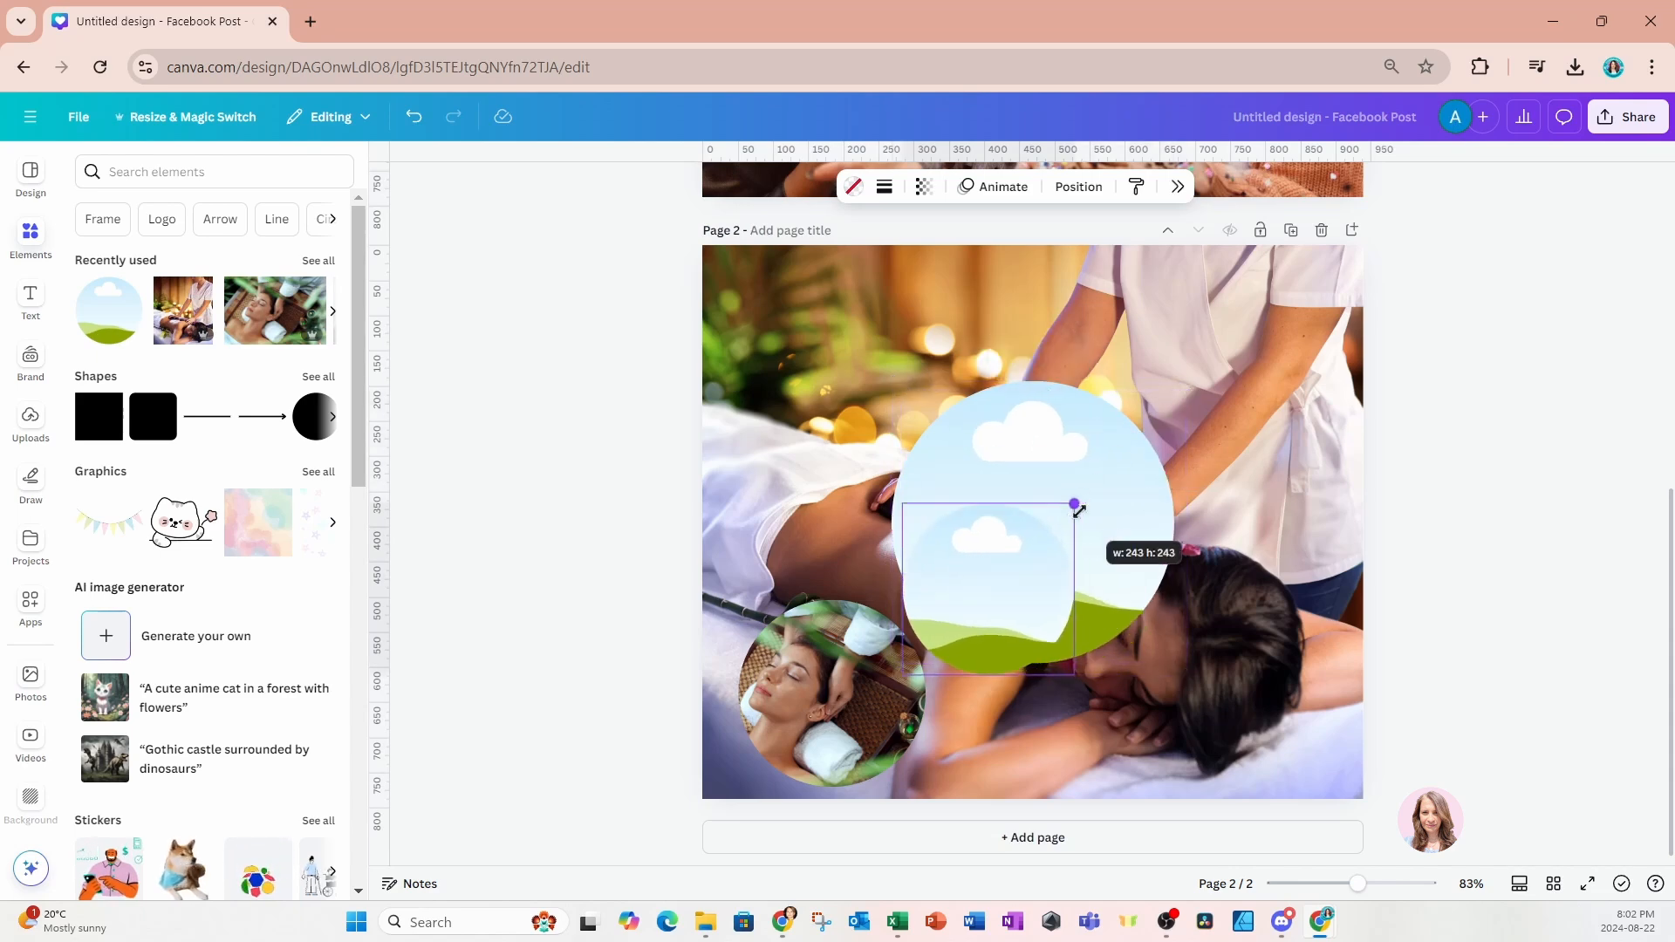
drag(1029, 599, 851, 356)
drag(913, 427, 931, 452)
Shrink the other empty circle frame and place it between the upper and lower circles, offset to the right.
click(1051, 467)
drag(1189, 386, 1118, 473)
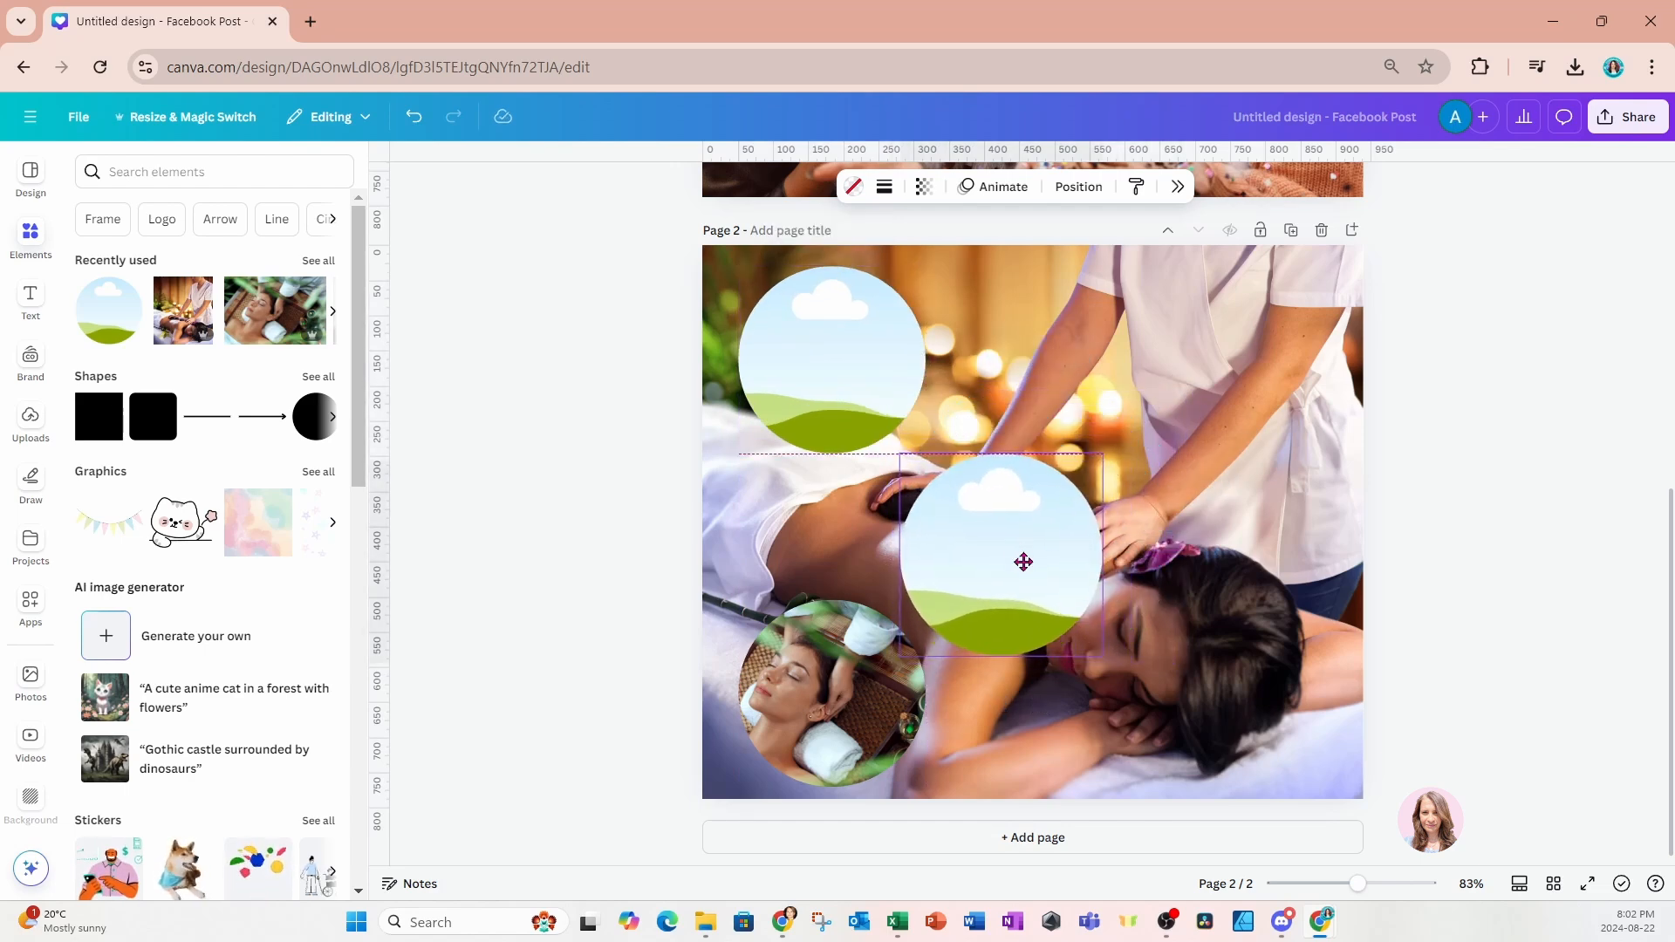
drag(1021, 561, 956, 529)
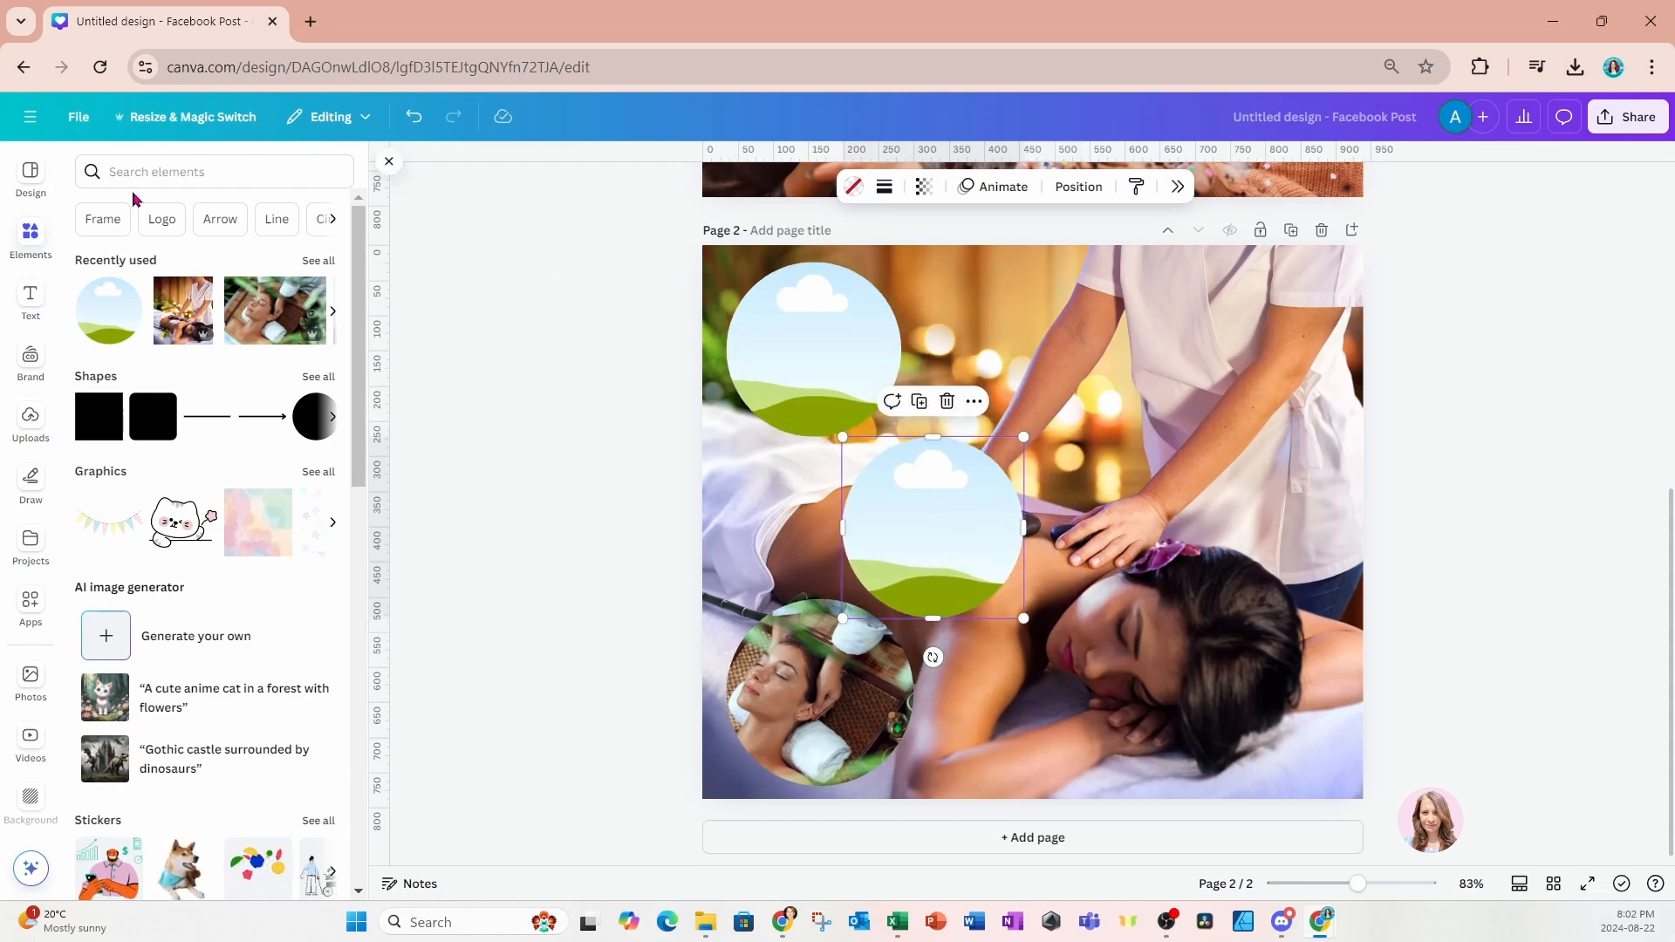
Search the elements for "spa" again, show all photos, and add the head massage photo of the woman with a white headband.
click(166, 173)
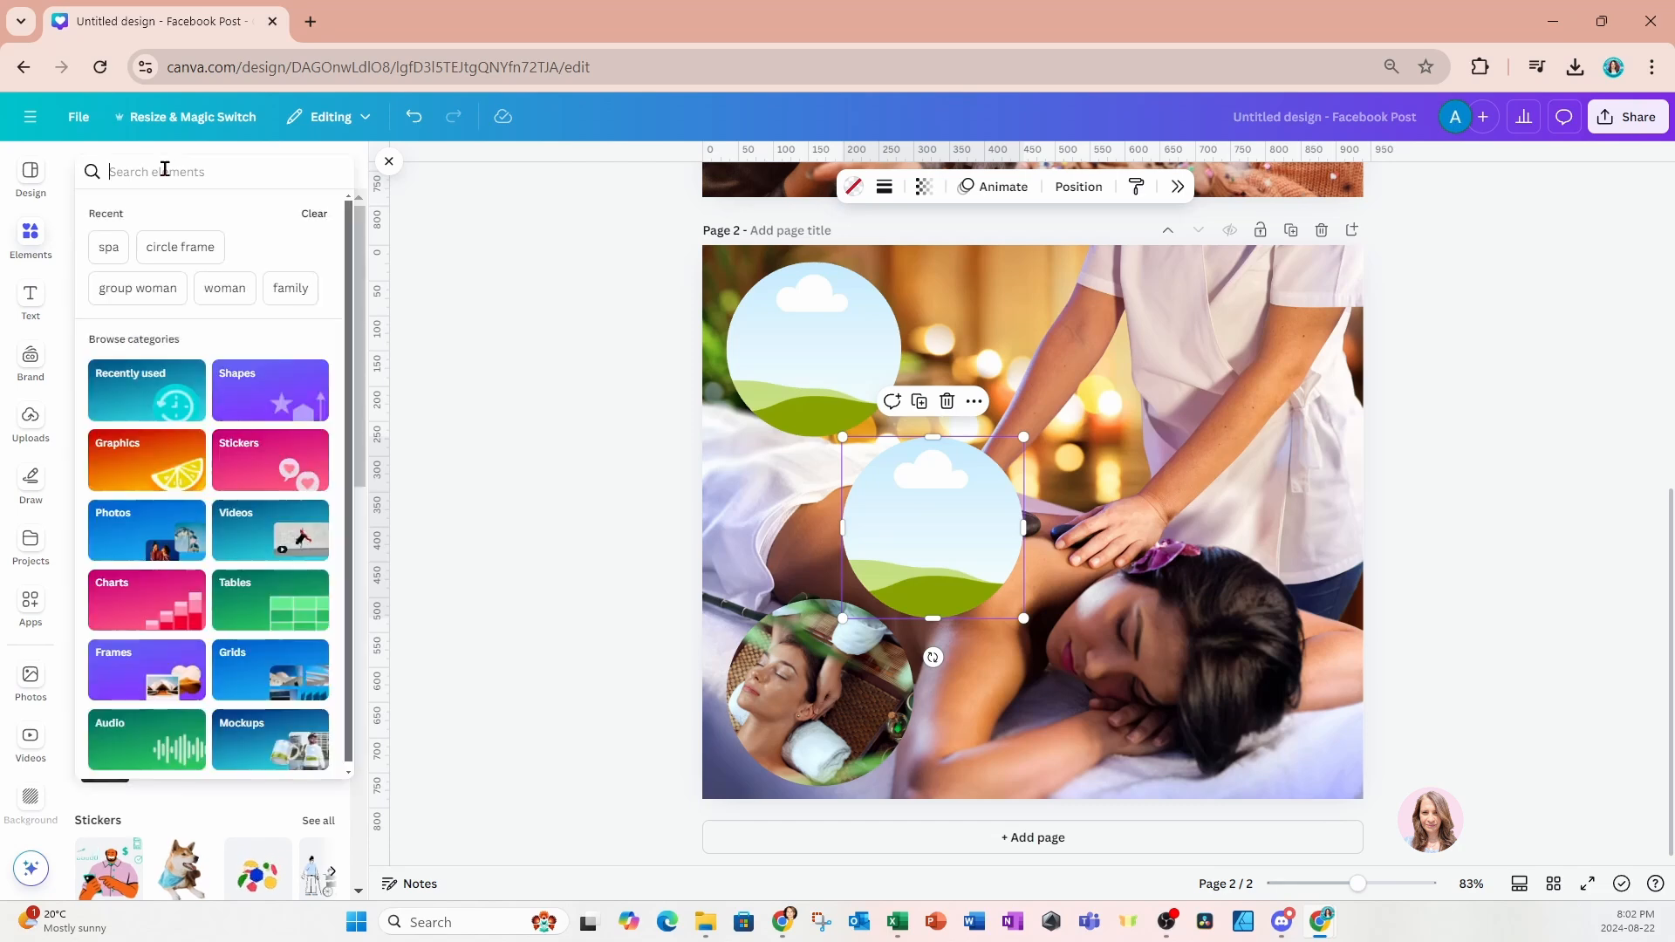
click(110, 251)
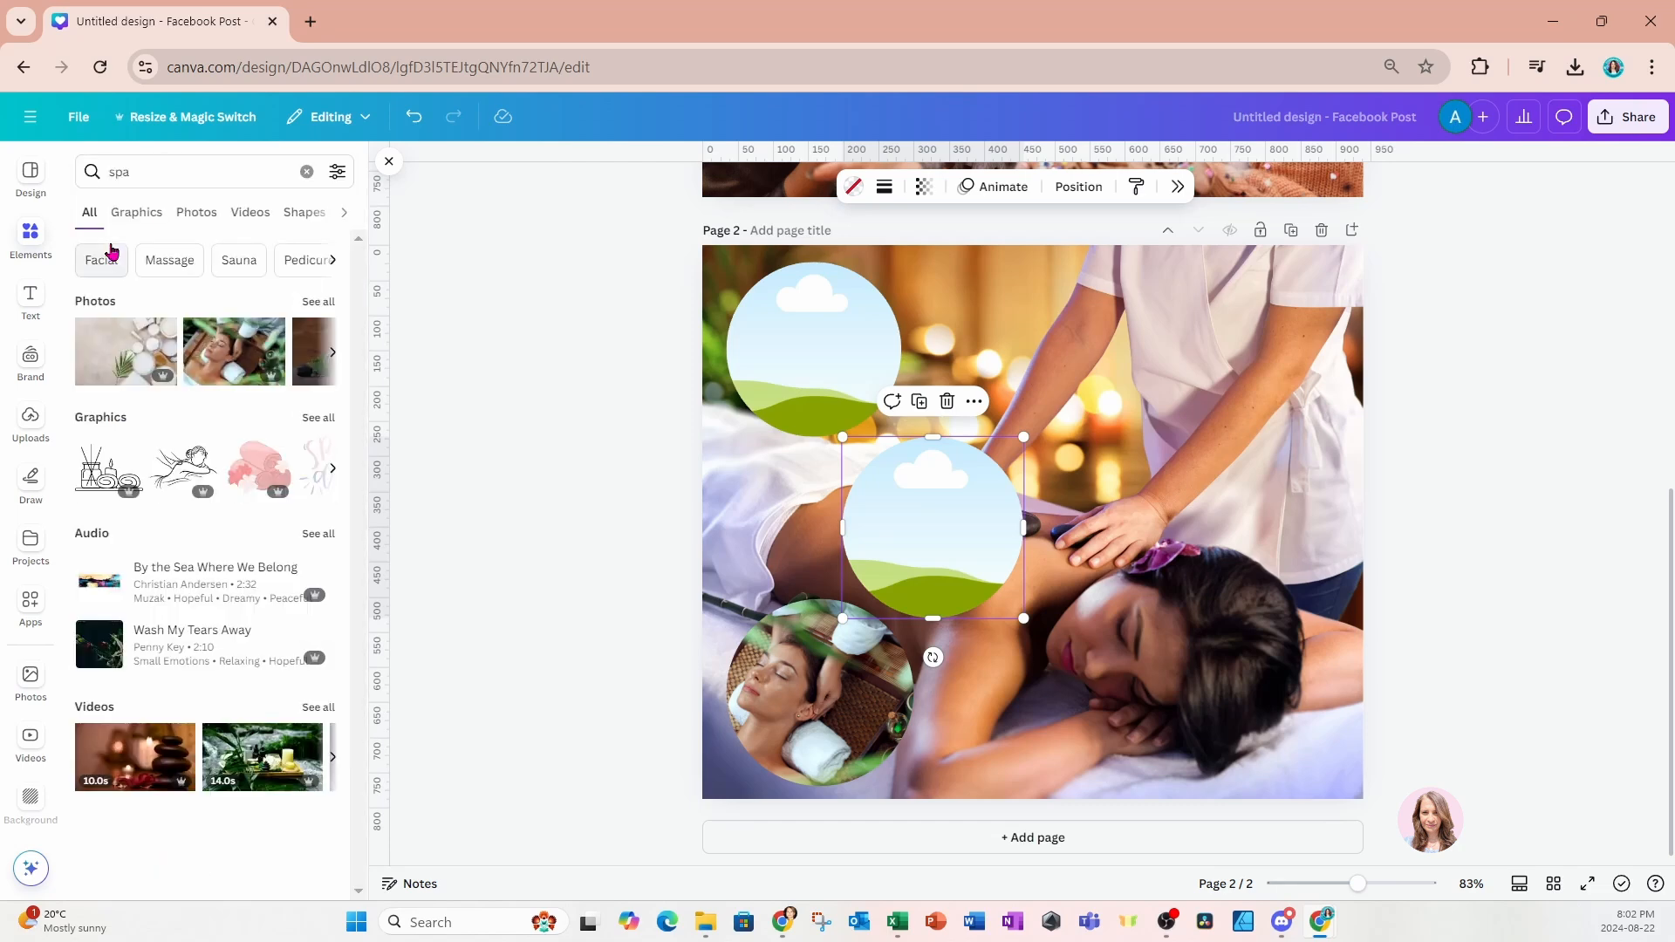
click(320, 302)
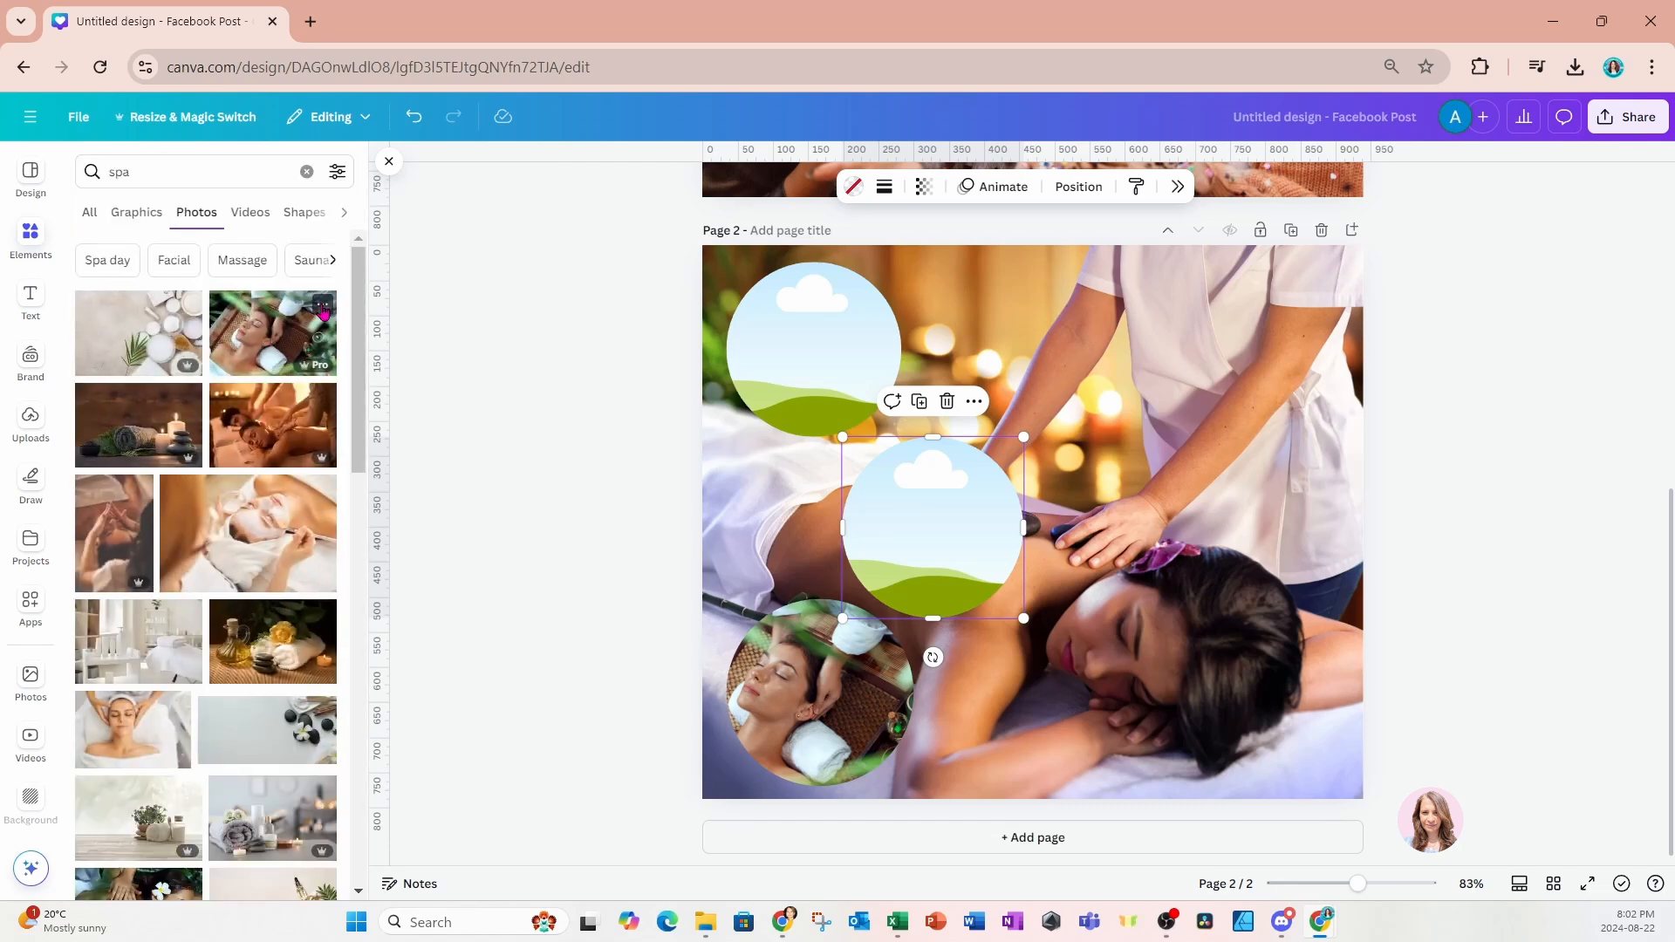
scroll(139, 626, down, 2)
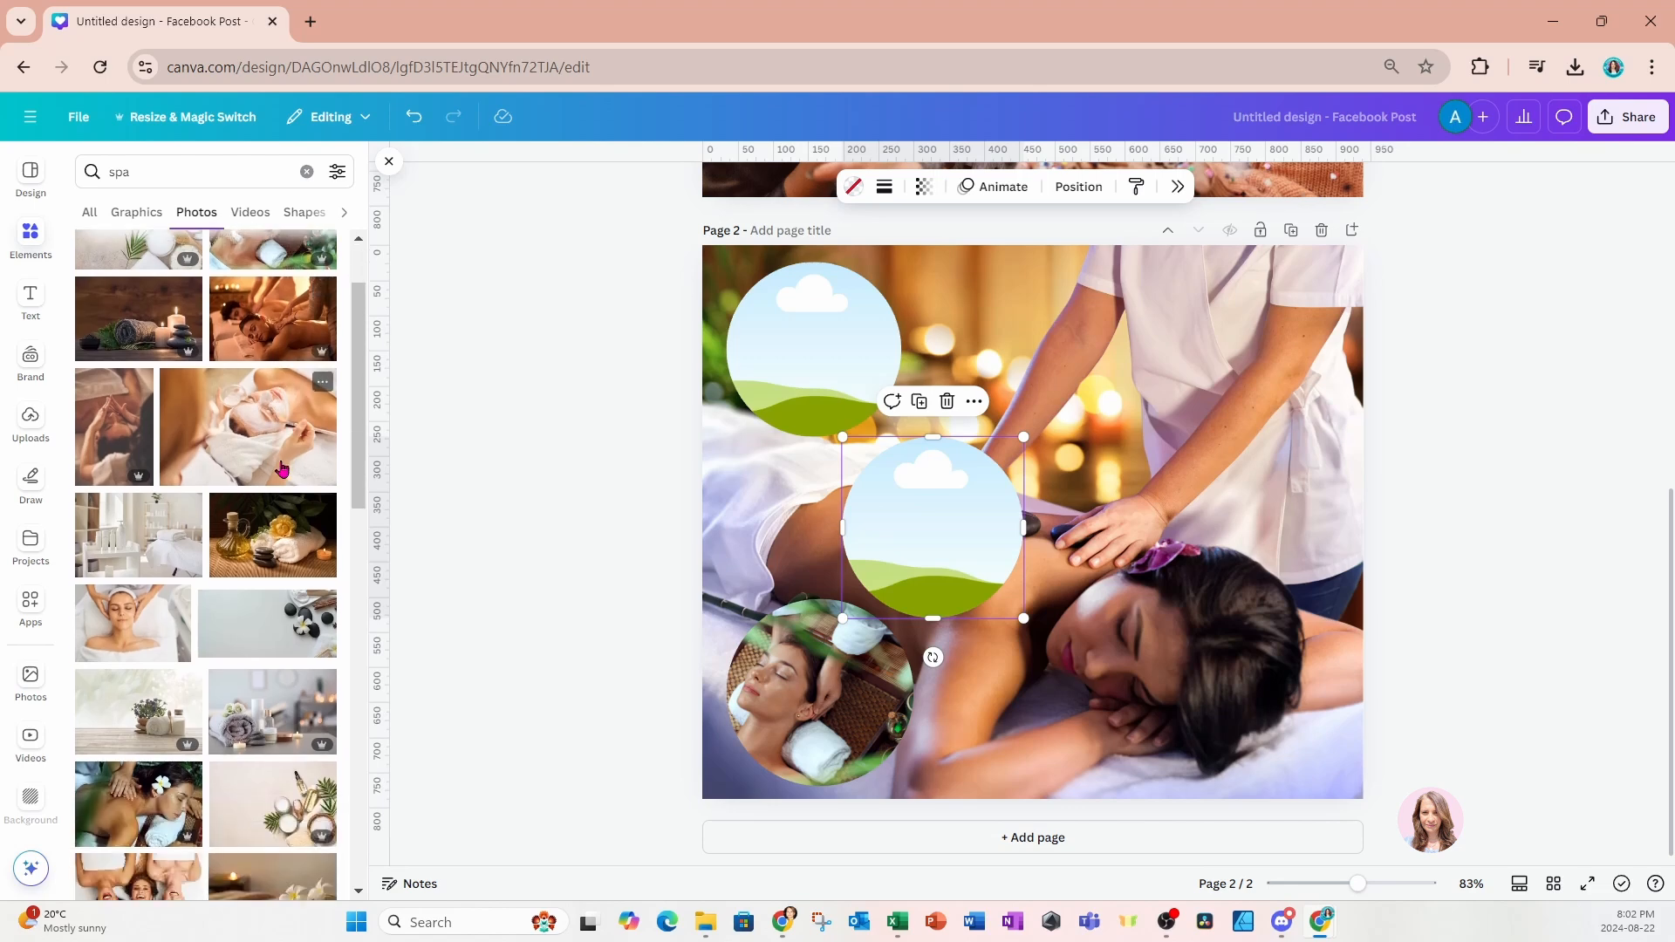
click(134, 631)
Add the candlelit head massage photo from the spa results, then fill the middle circle with the headband photo and the upper circle with this one.
scroll(234, 518, down, 3)
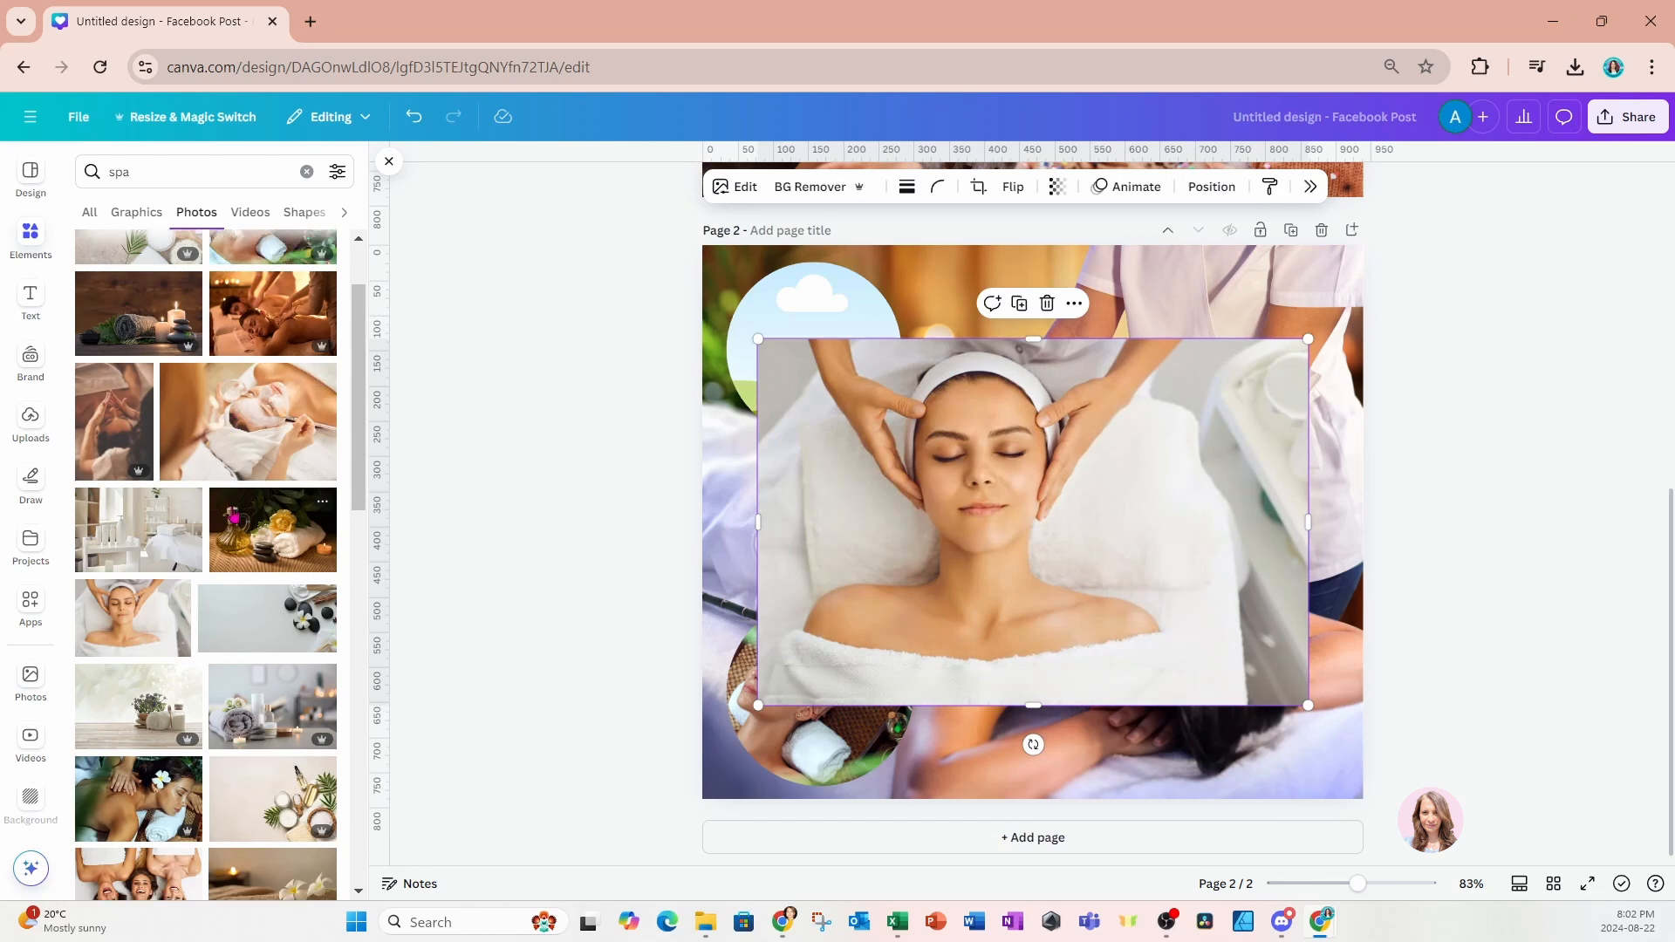
scroll(234, 518, down, 2)
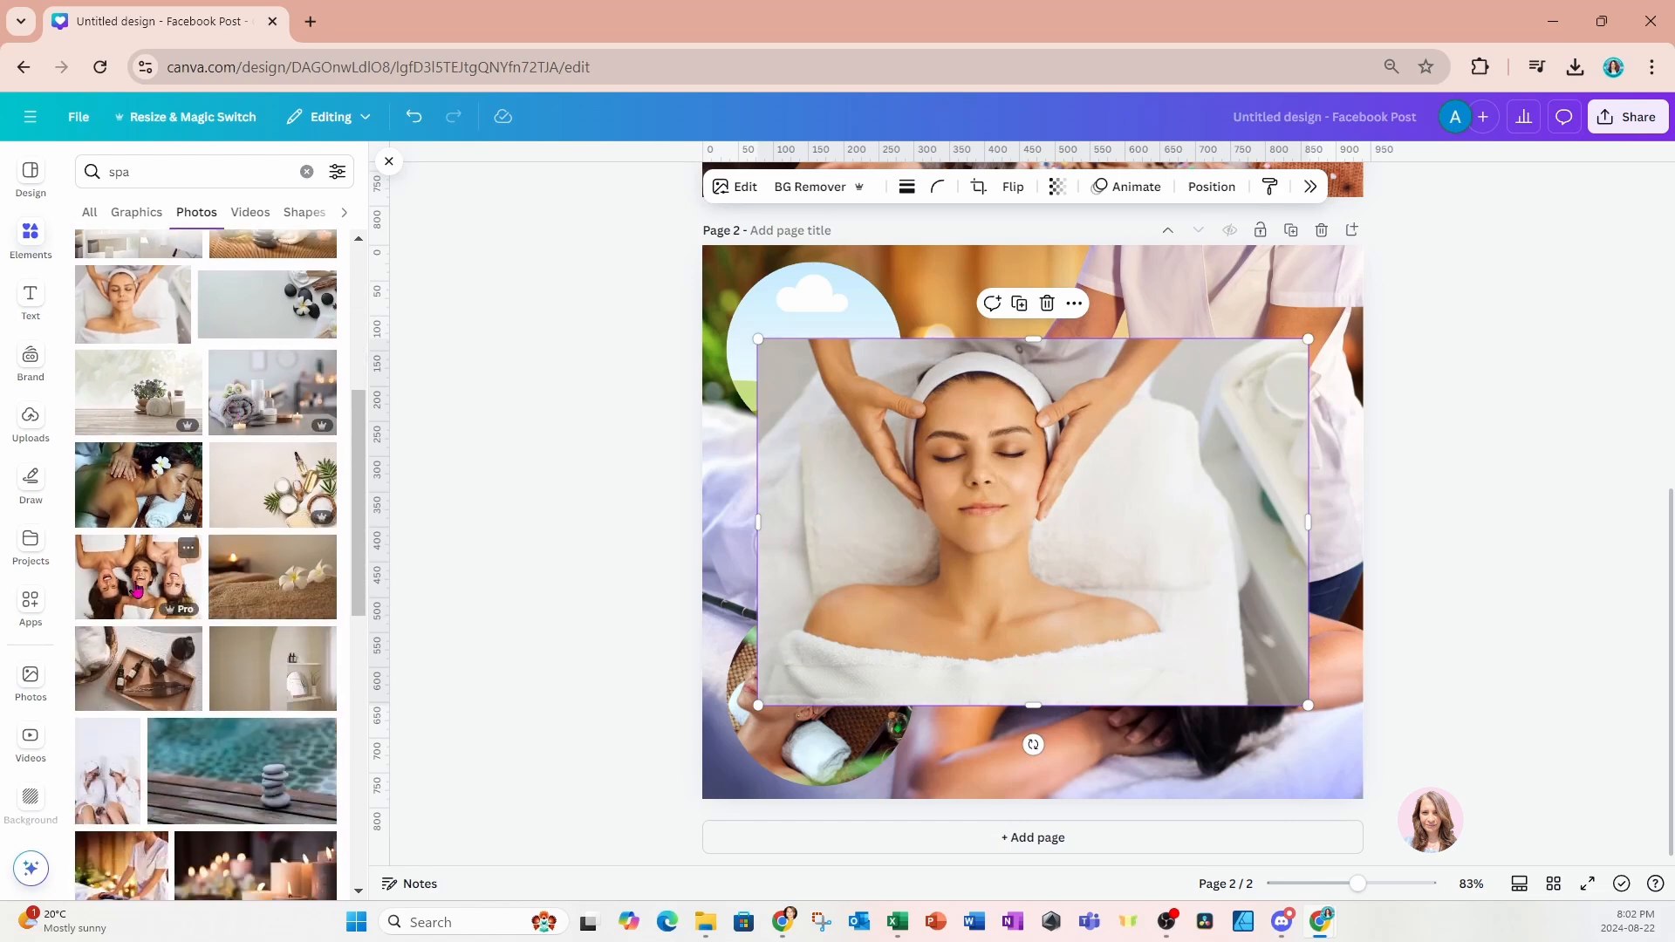
scroll(137, 592, down, 8)
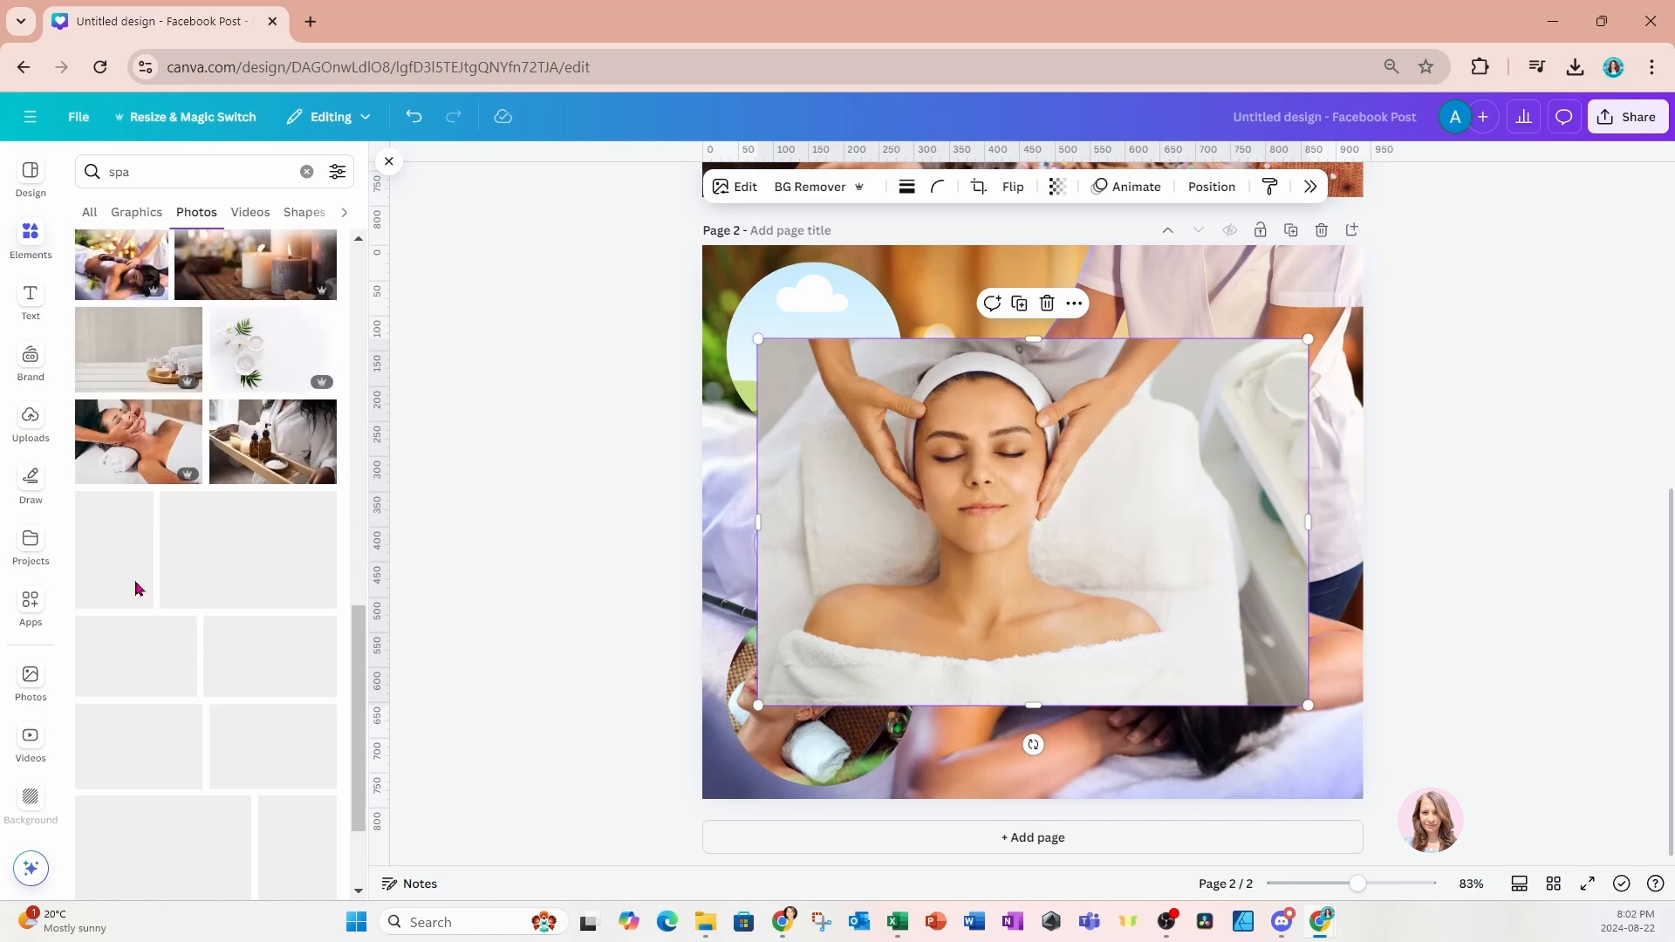
scroll(135, 589, down, 3)
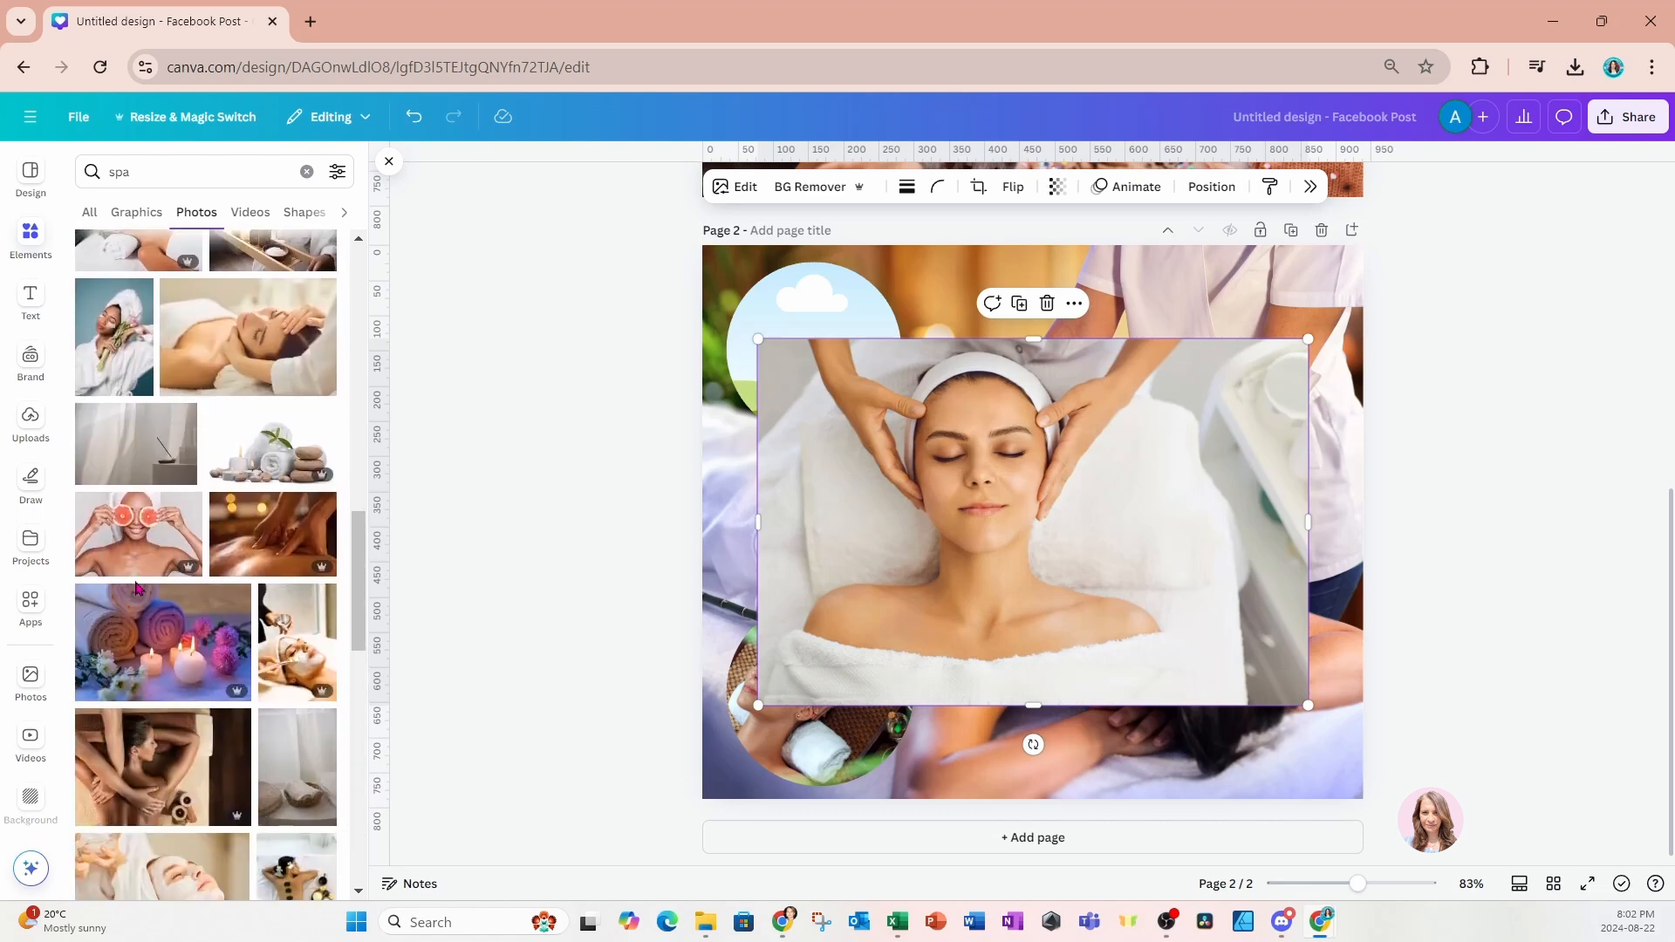
scroll(136, 589, down, 3)
scroll(137, 589, down, 6)
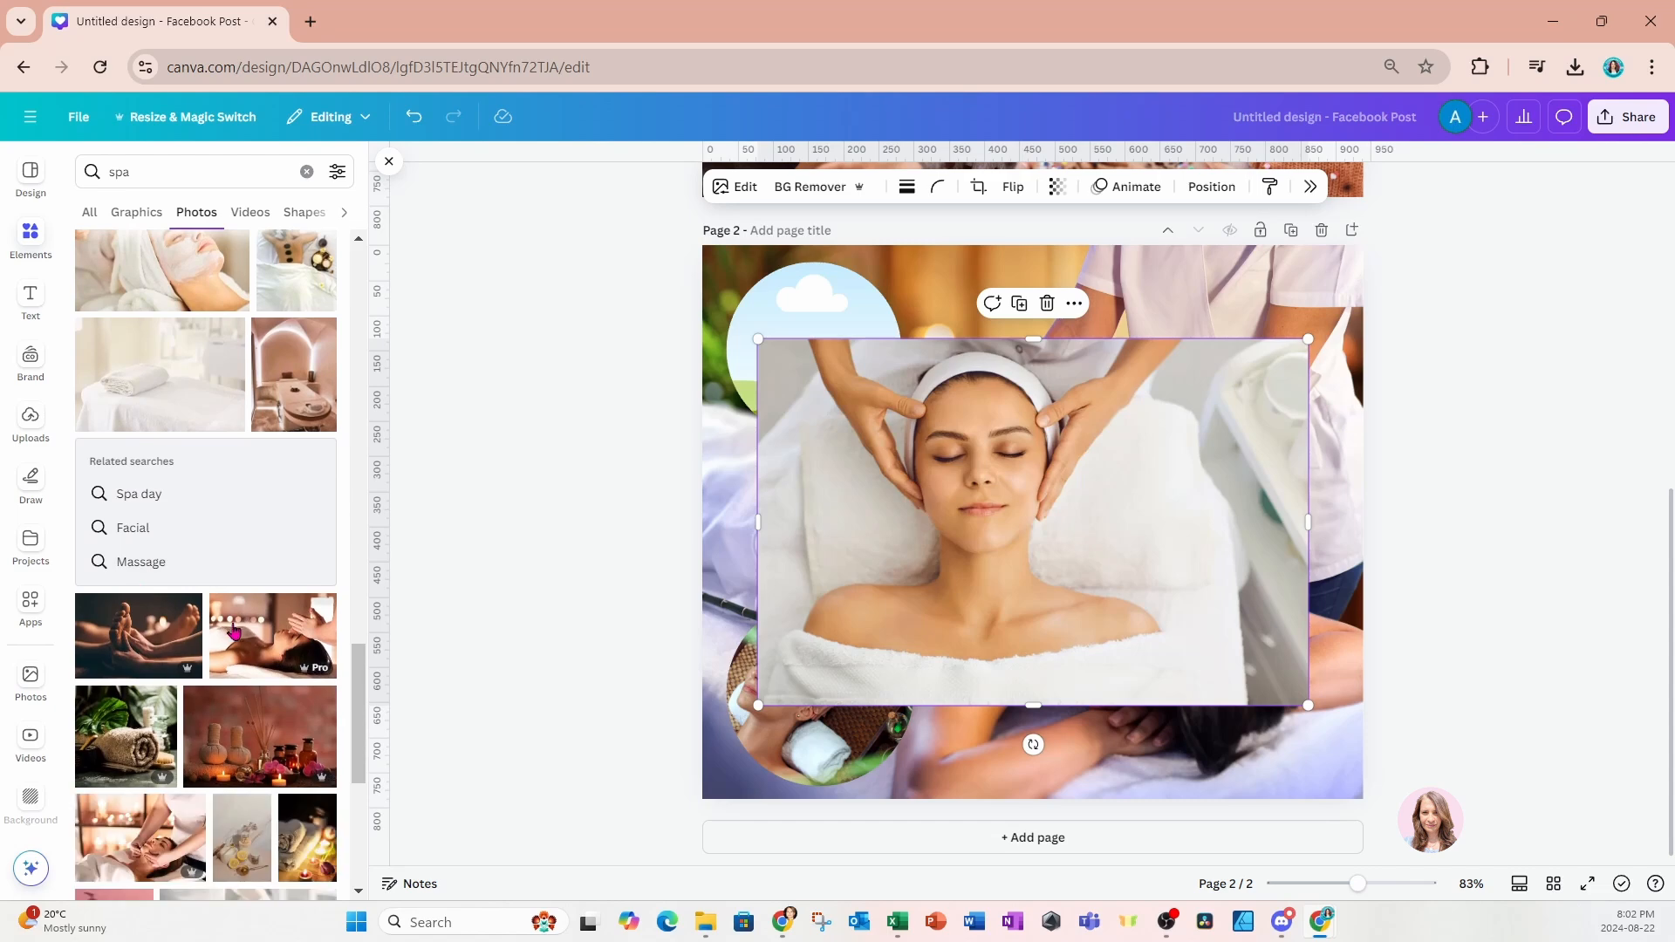
drag(251, 637, 1227, 666)
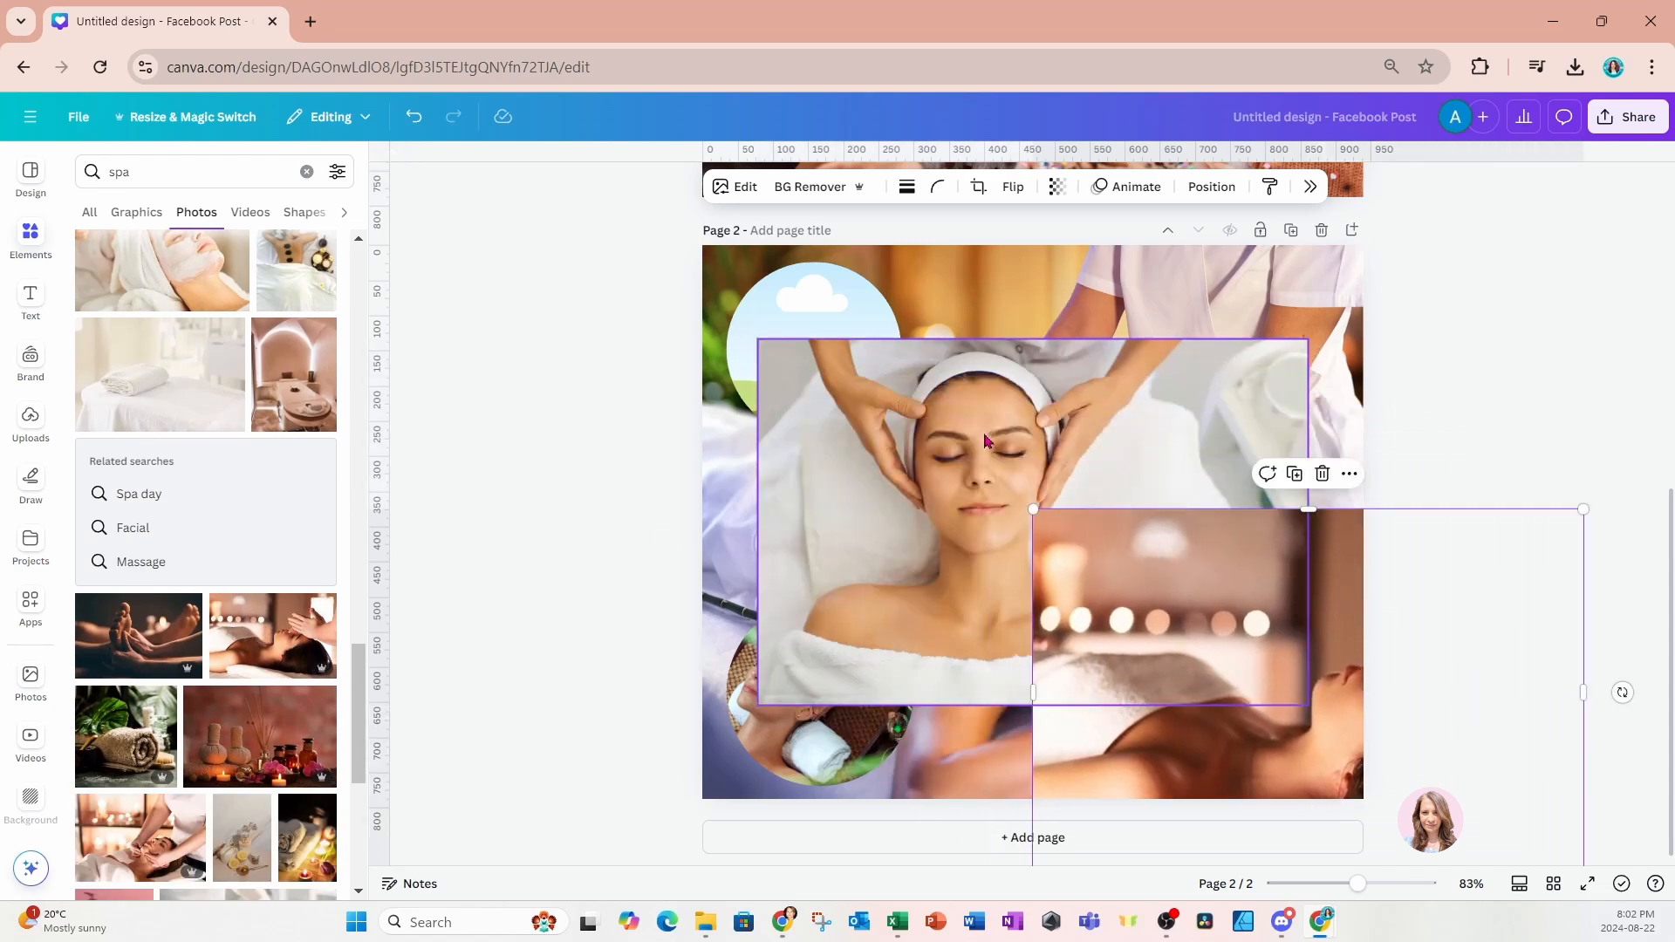
drag(976, 439, 936, 487)
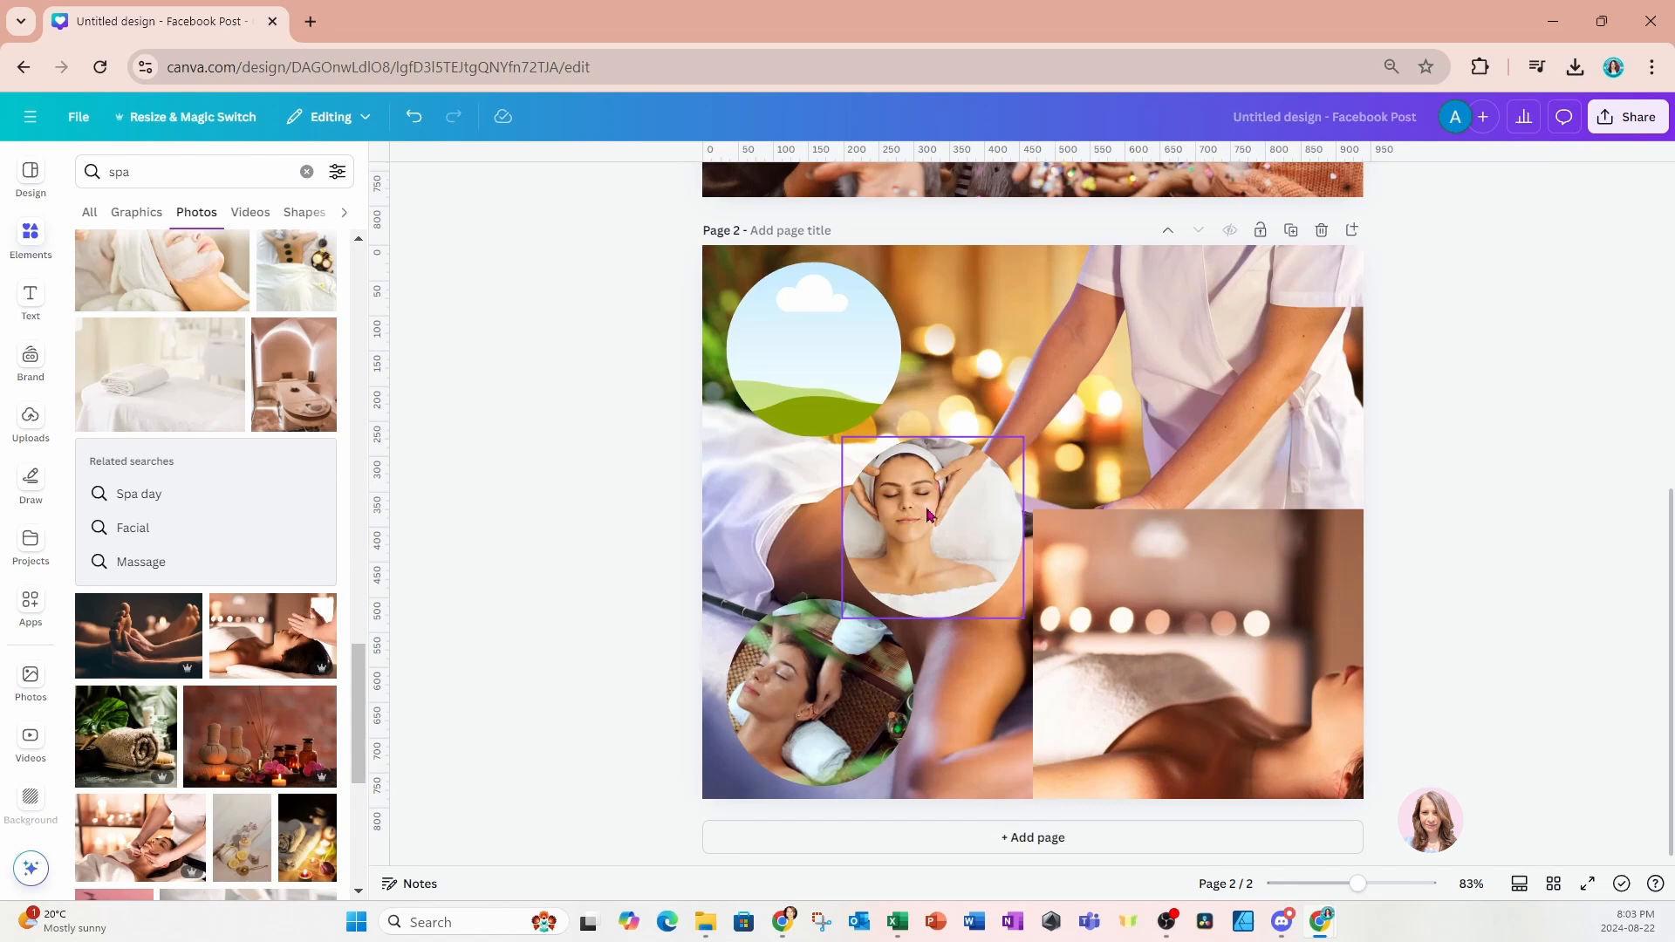
drag(1186, 673, 820, 375)
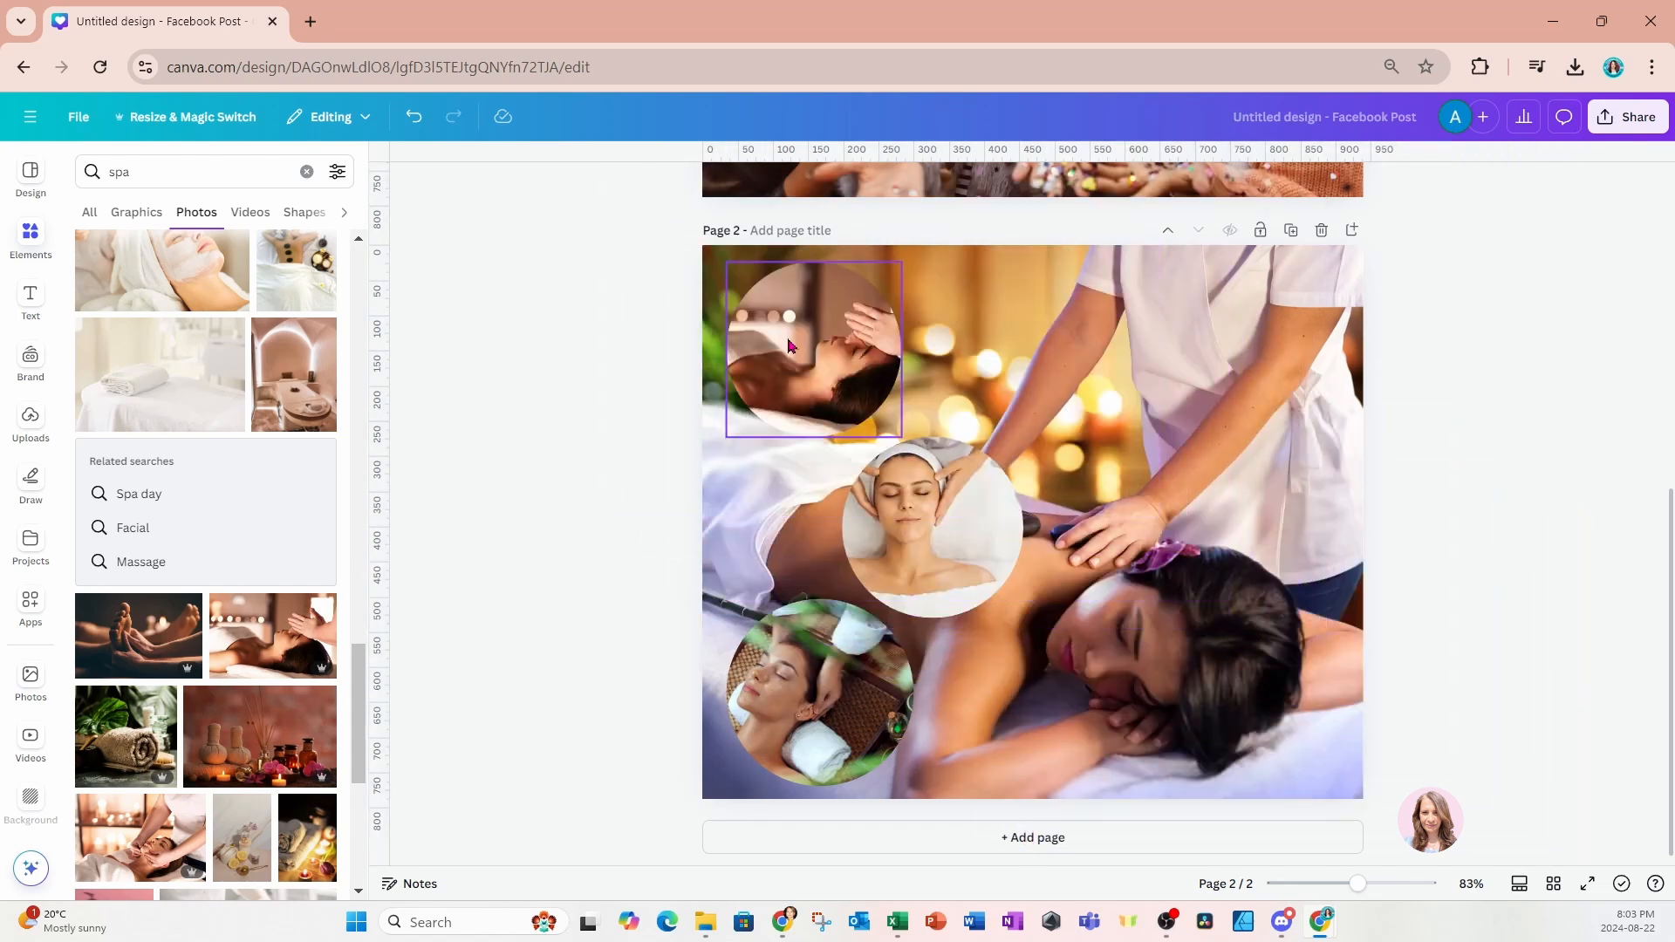
Reposition the photos inside the middle and upper circle frames so that the women's faces sit closer to the centre.
double_click(926, 555)
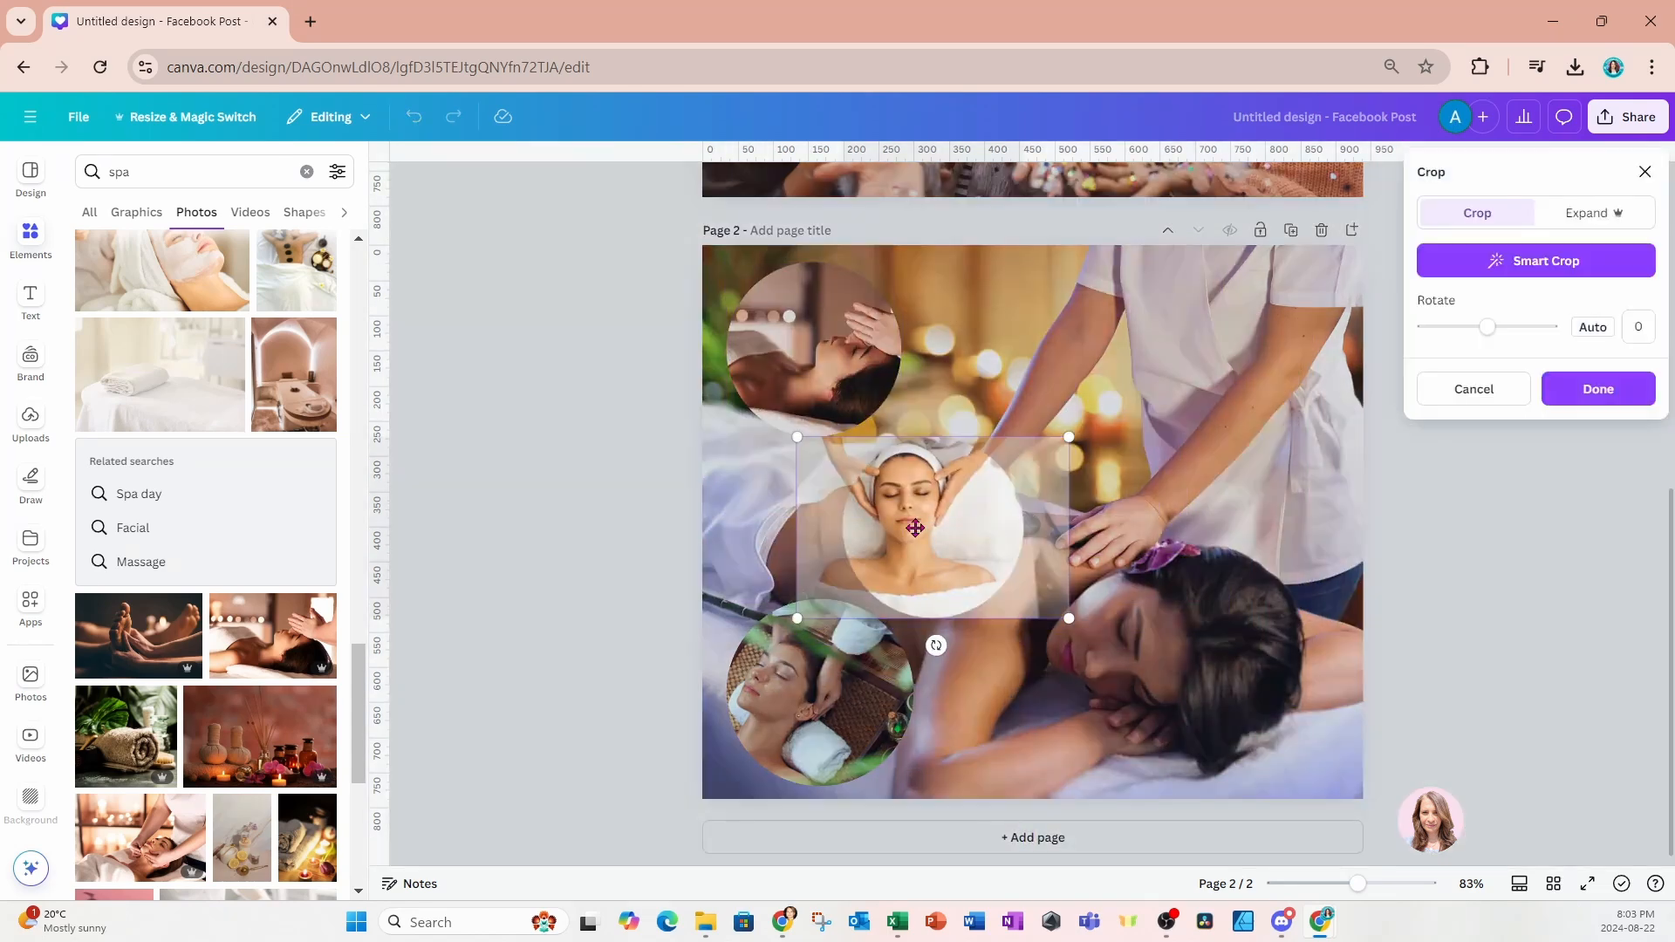
drag(920, 542, 953, 536)
click(854, 362)
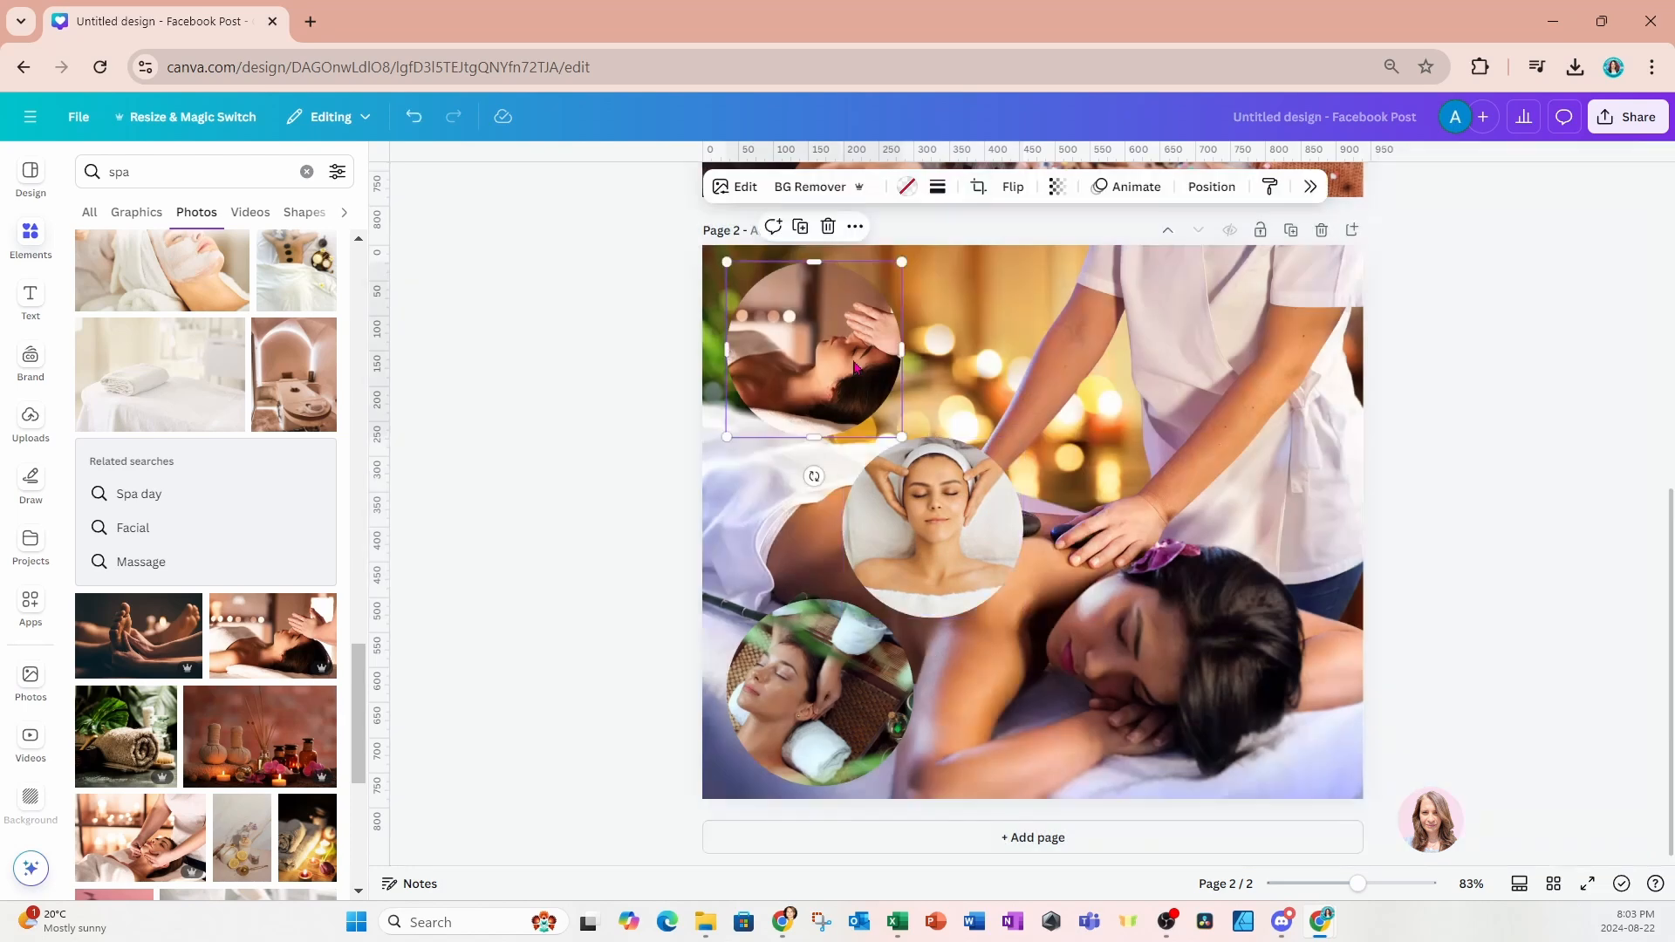
double_click(845, 357)
drag(843, 357, 798, 356)
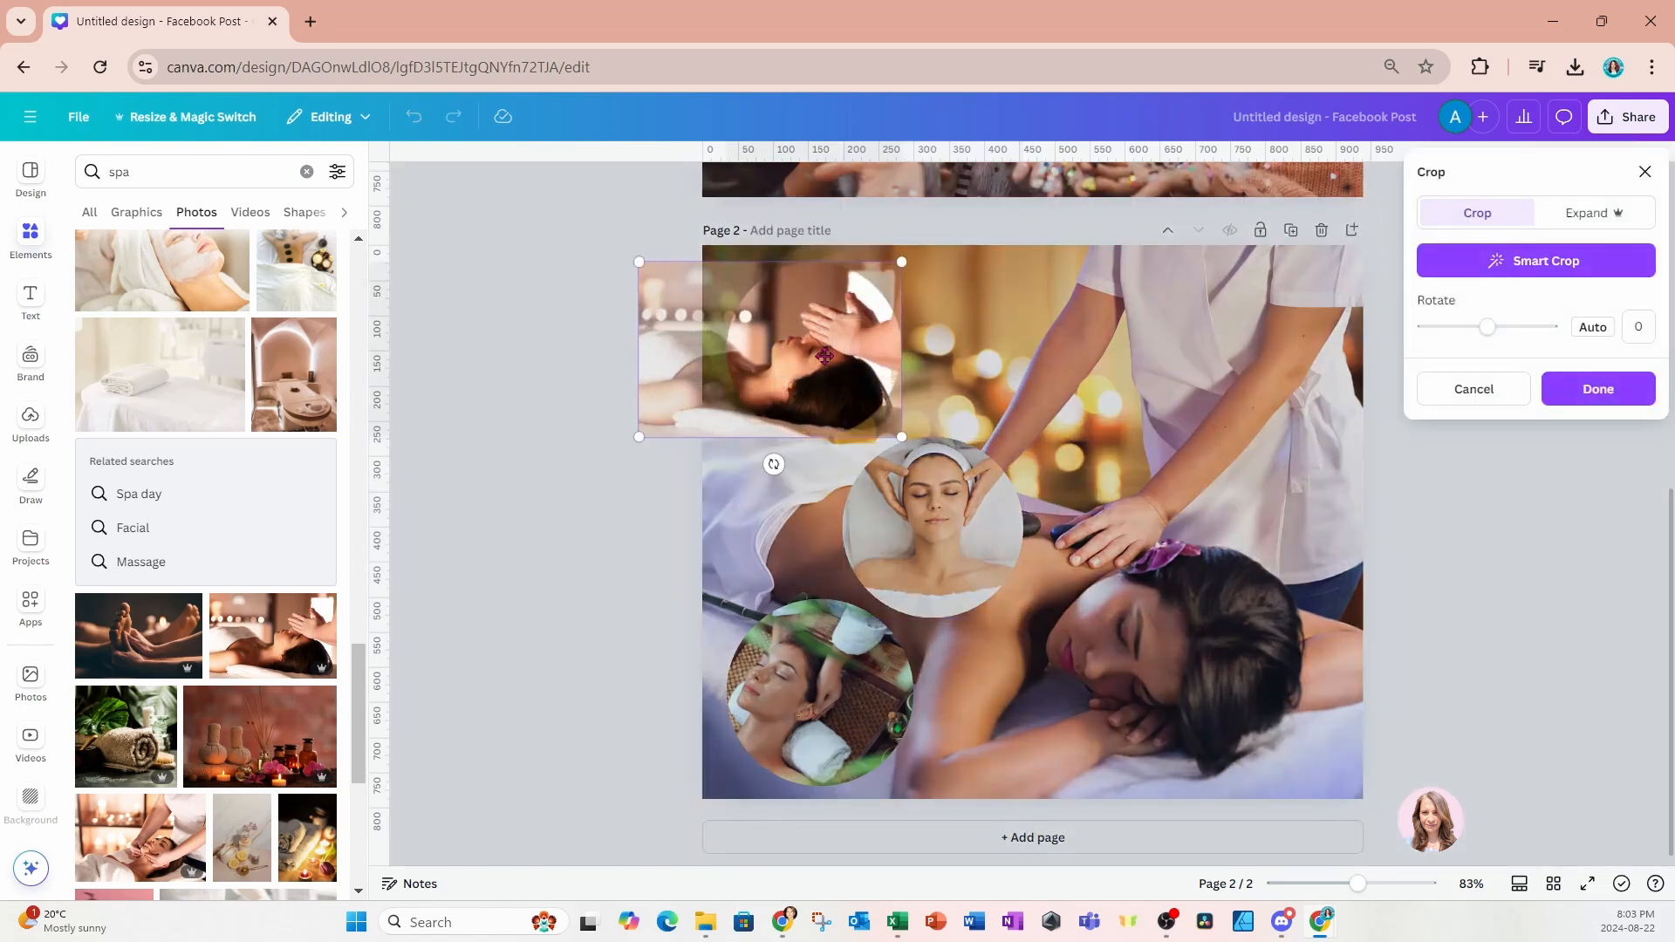
click(988, 371)
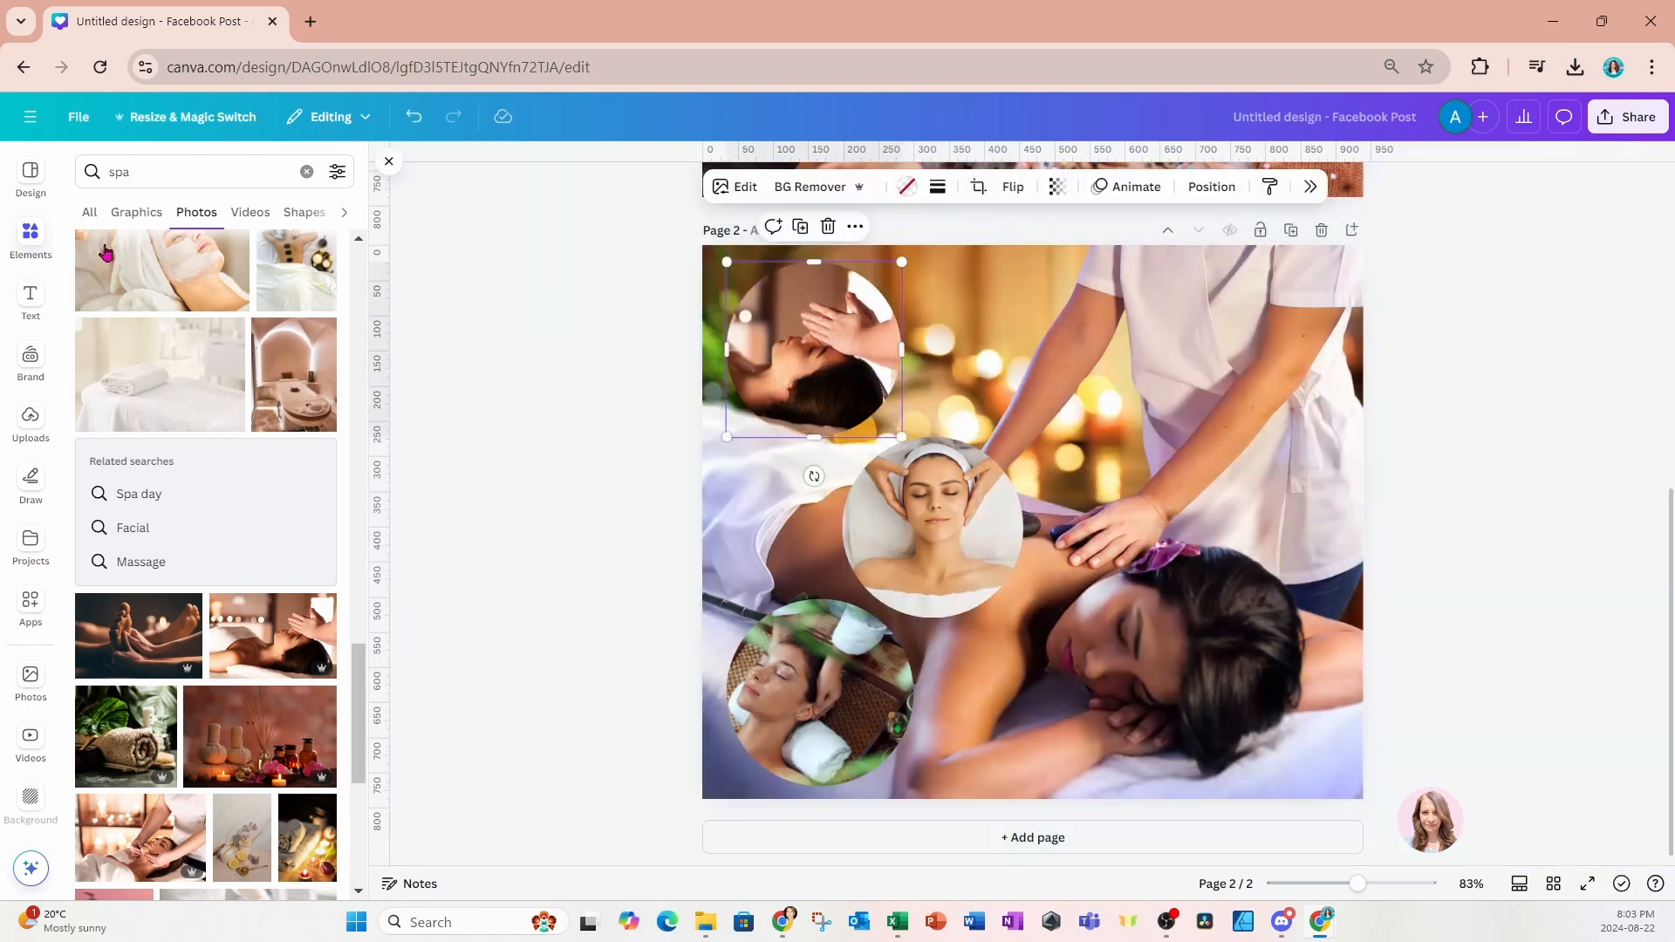
Search the graphics for "curved shape" and add the black arched band to page 2, rotated 90° near the page's upper edge.
click(31, 235)
click(110, 174)
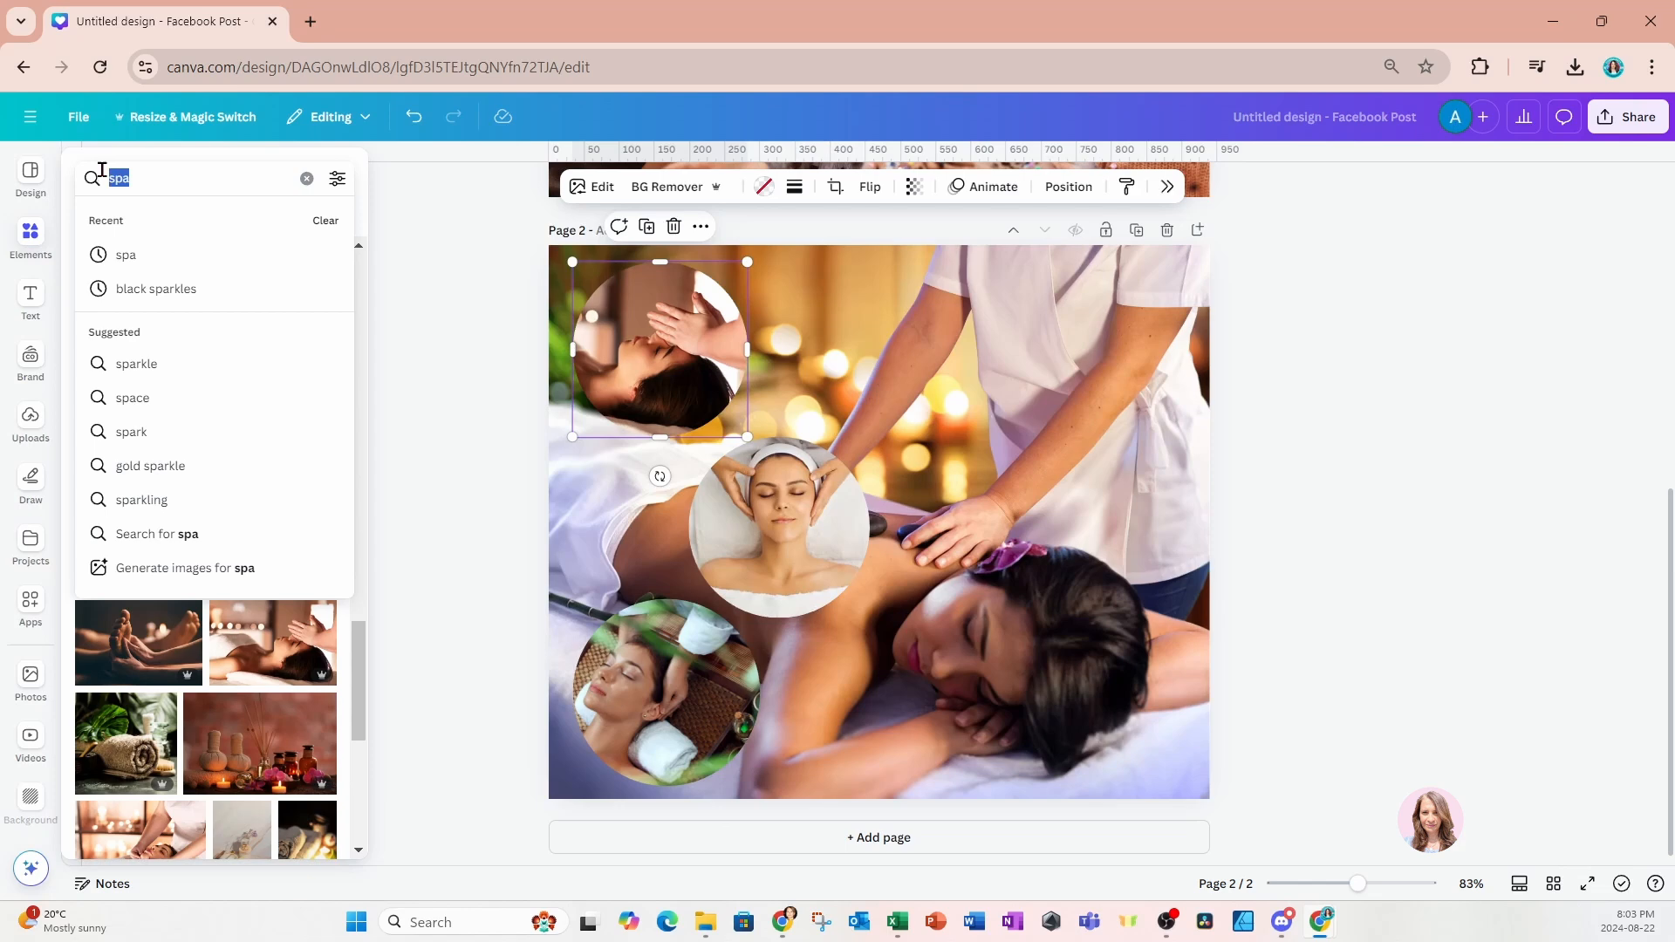
text(curv)
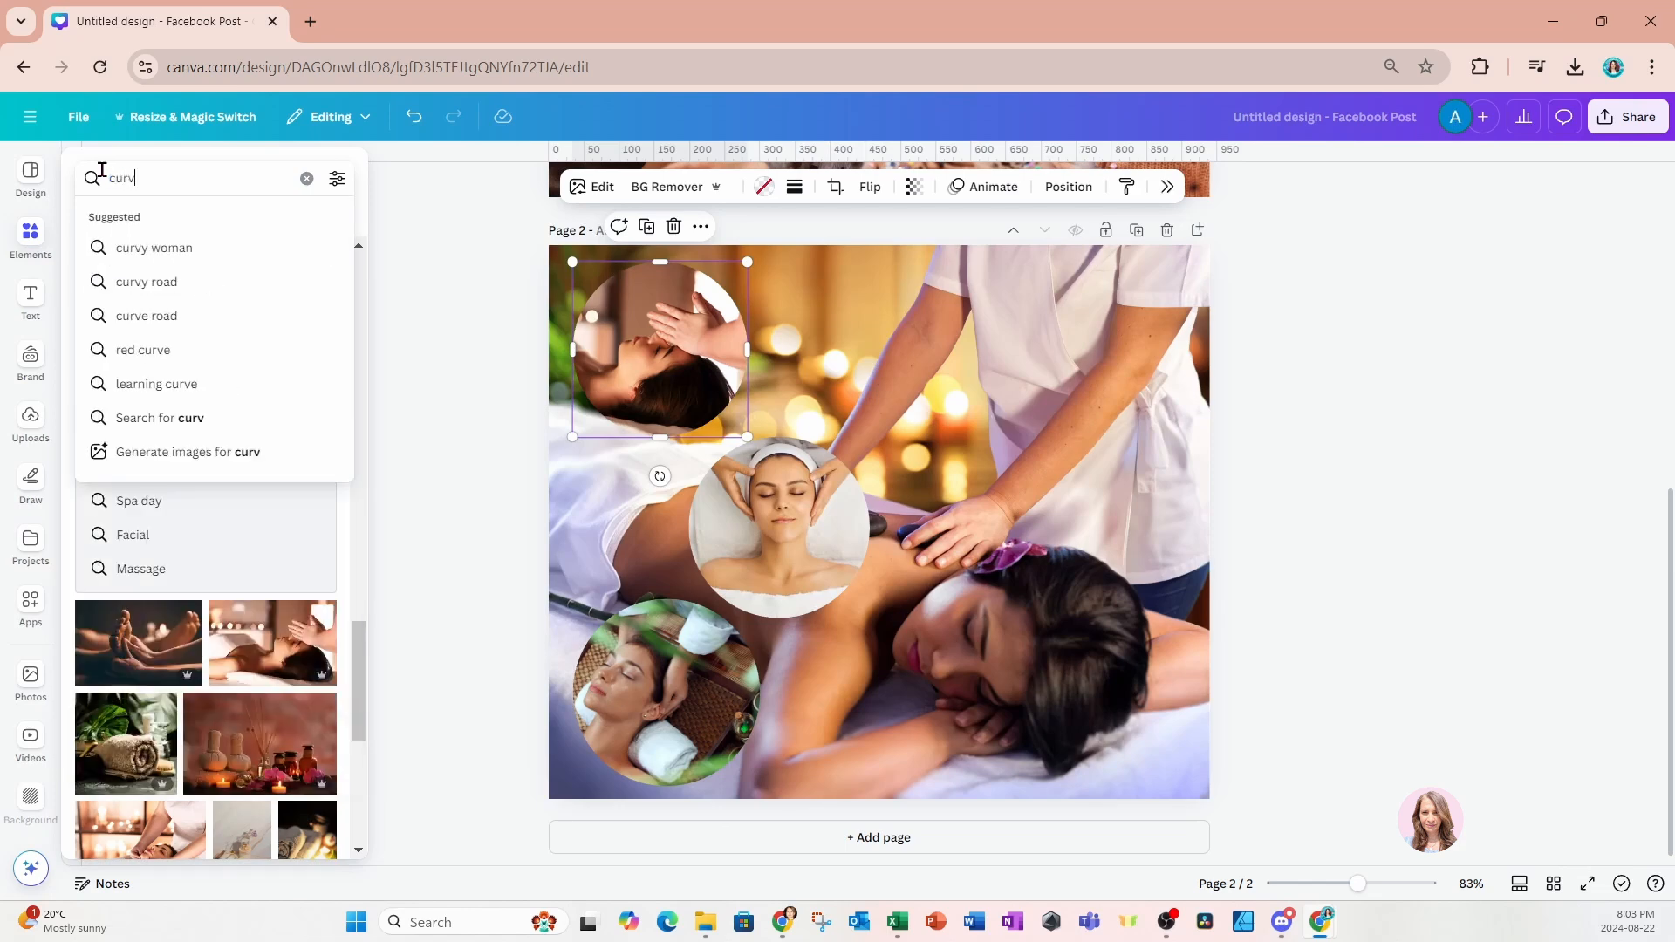
text(ed shape)
key(Return)
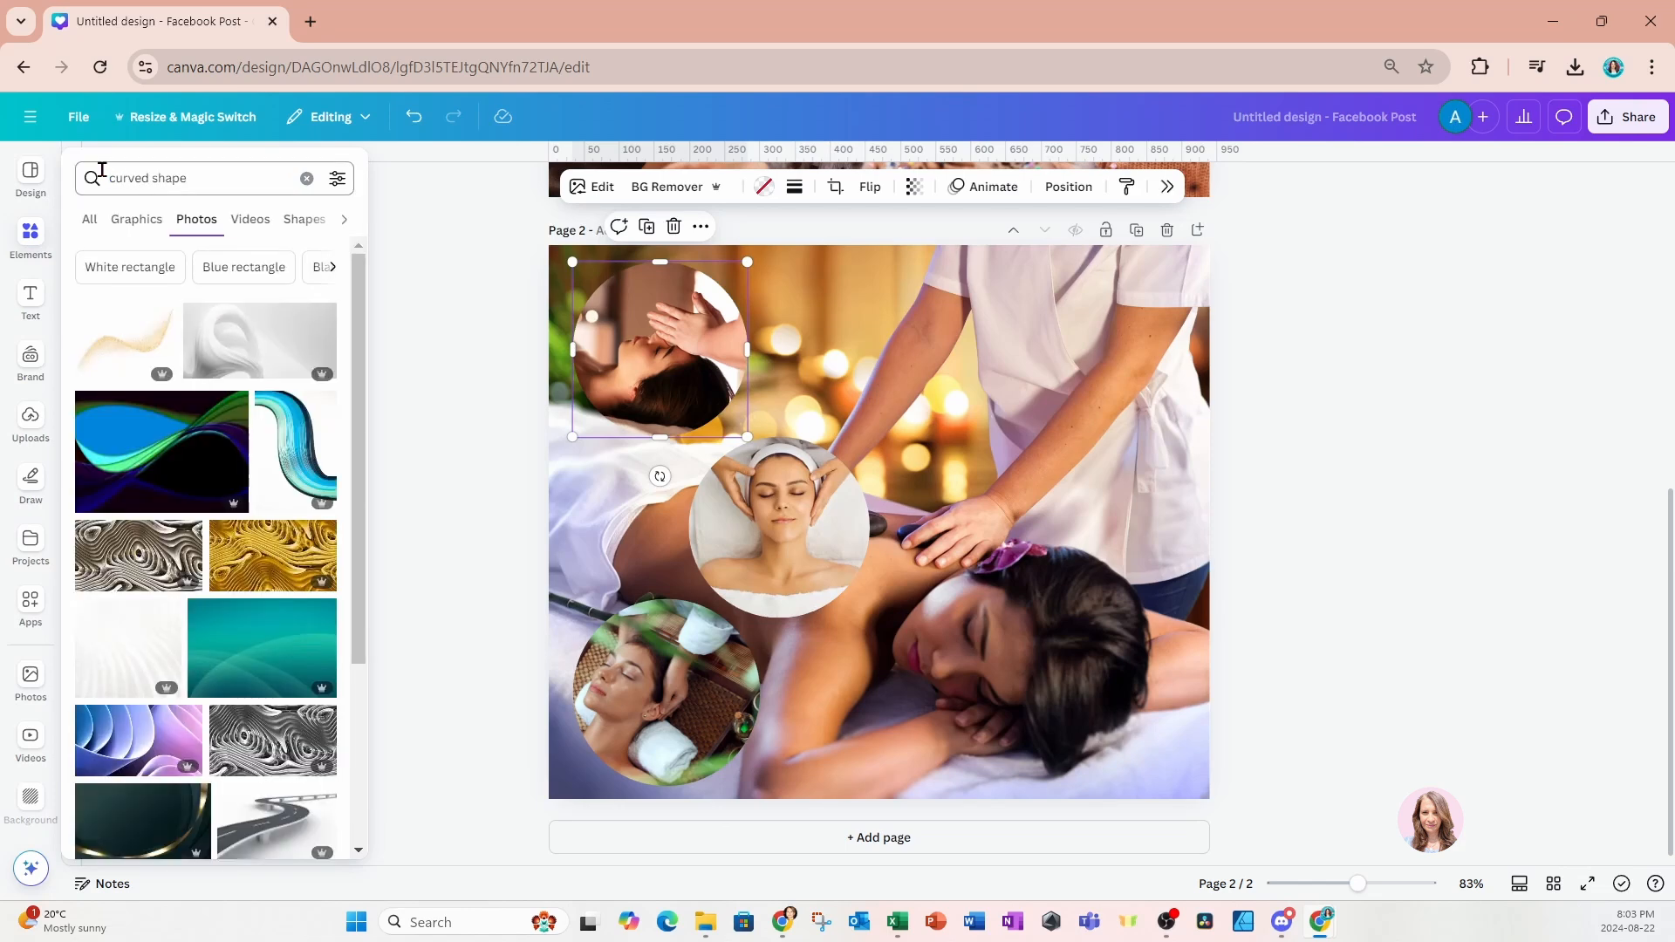
click(124, 228)
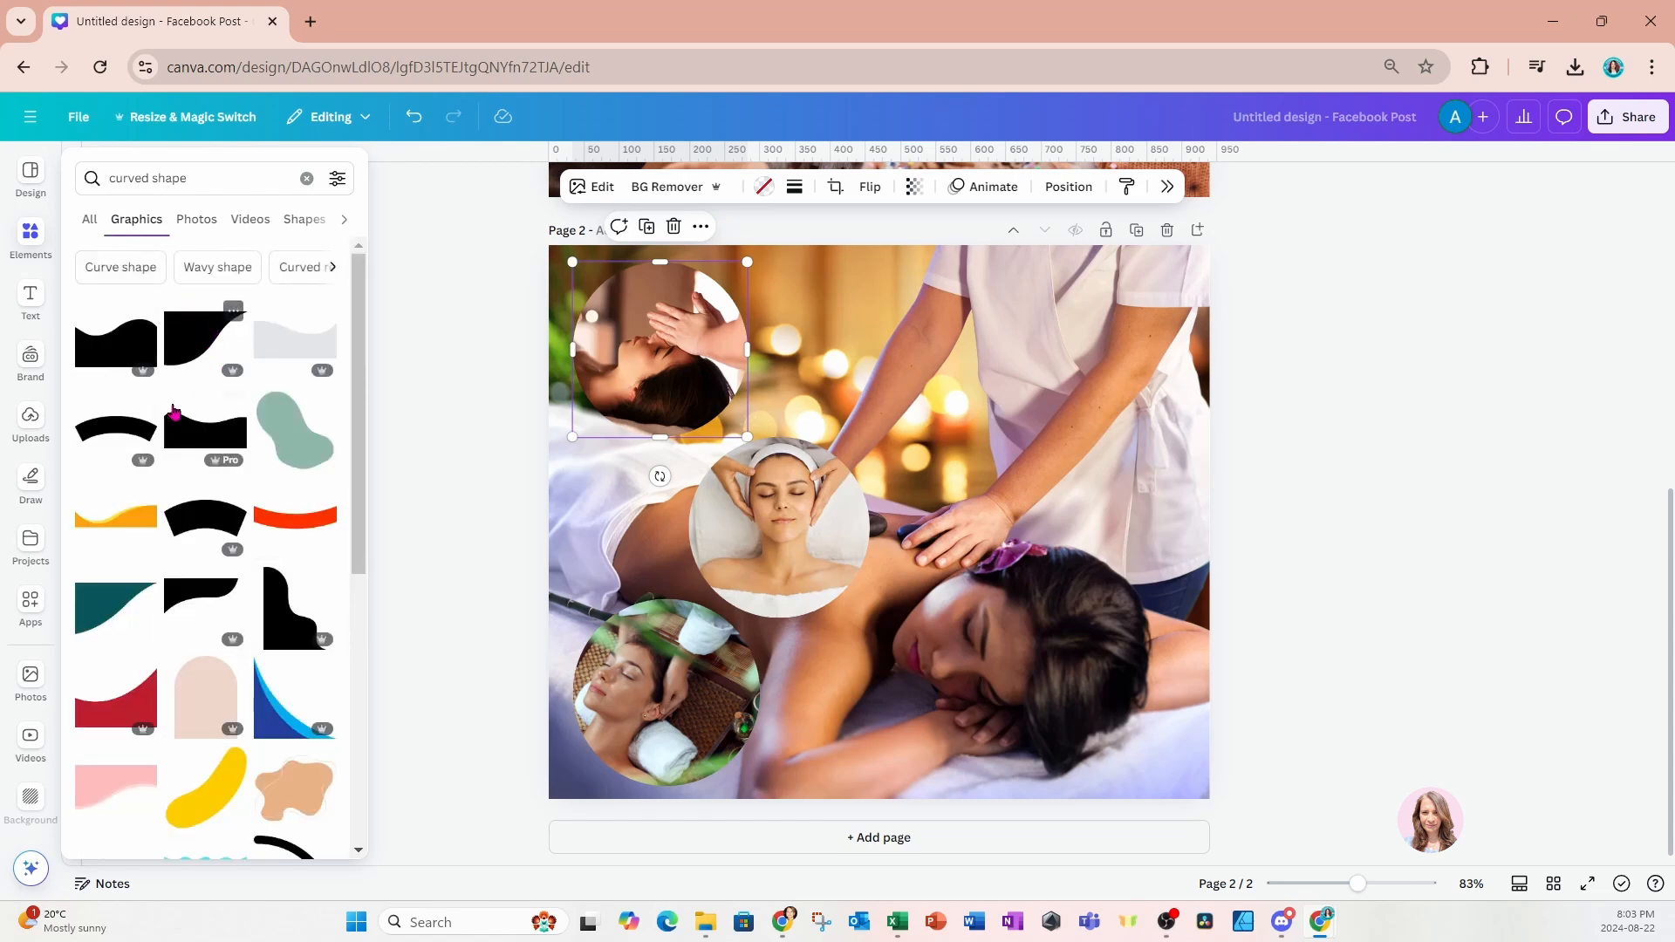
click(116, 427)
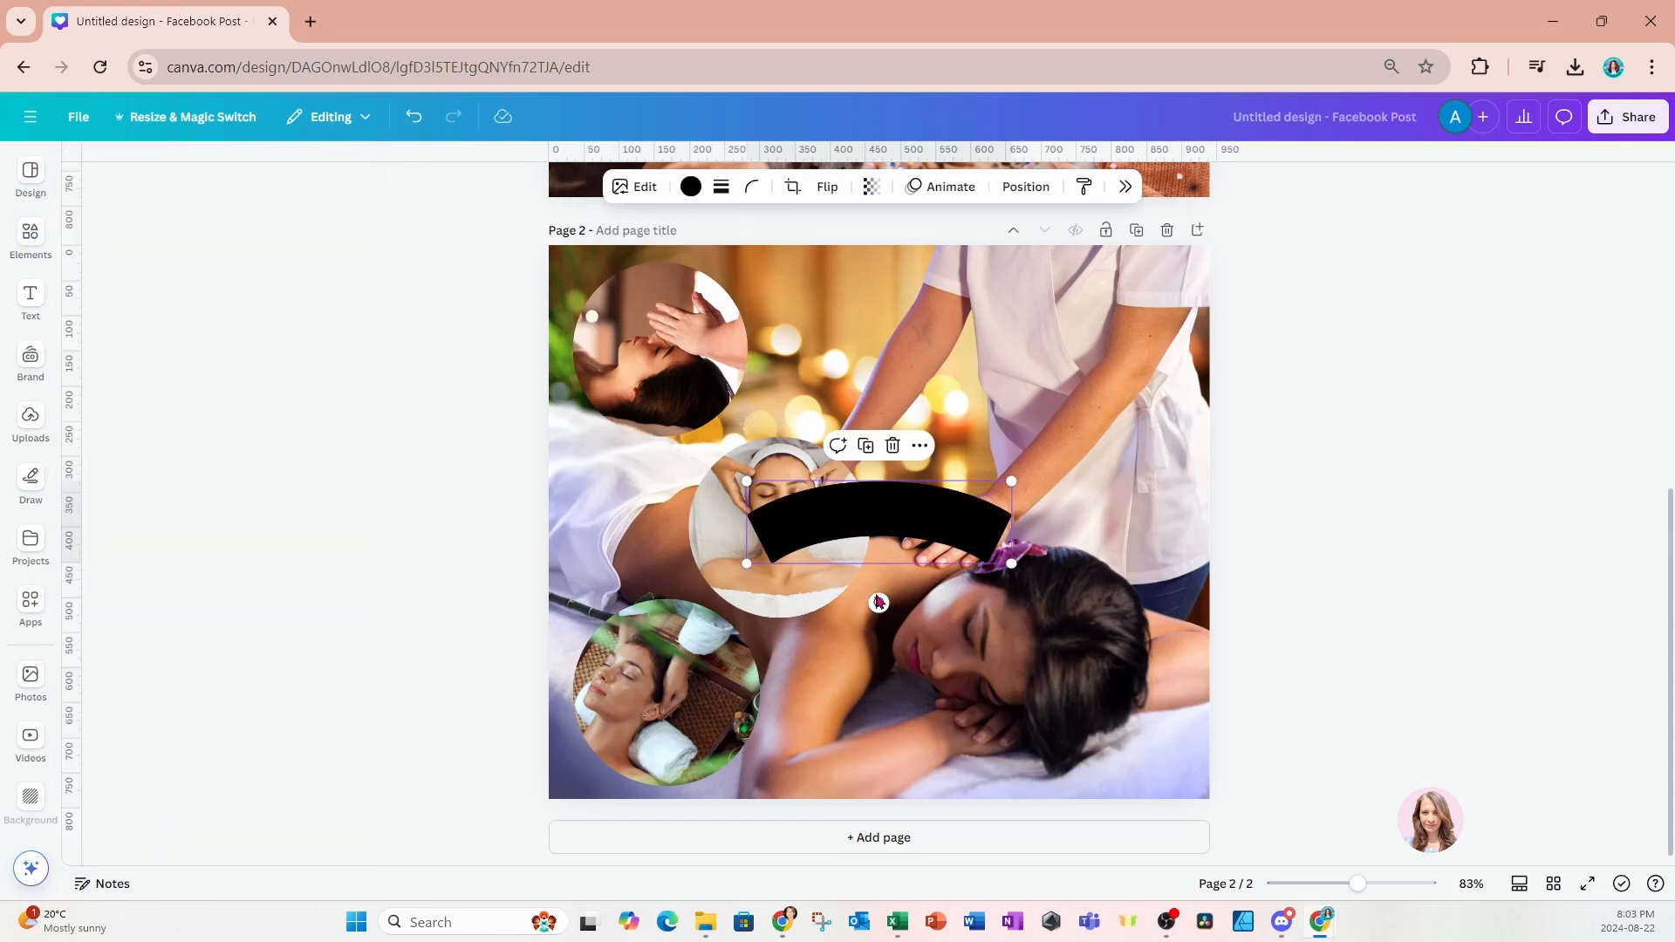
drag(878, 602, 908, 445)
Move the middle circle photo closer to the page's left edge and slightly shrink both the middle and lower circle photos.
click(775, 529)
drag(775, 528, 723, 516)
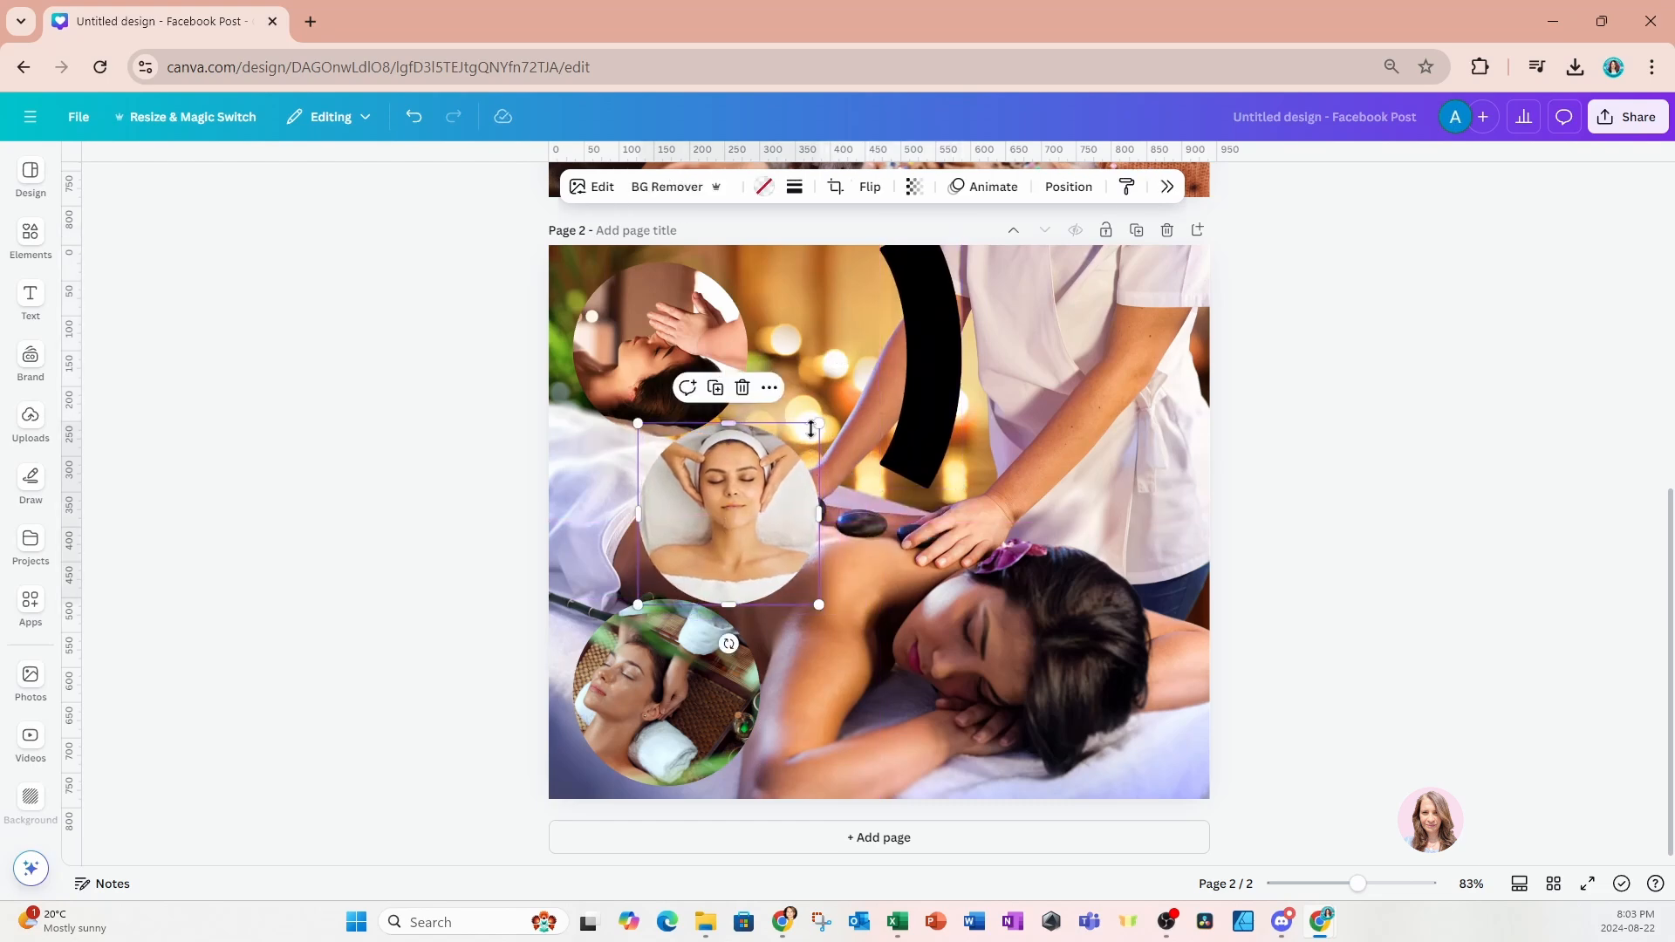
drag(815, 423, 803, 438)
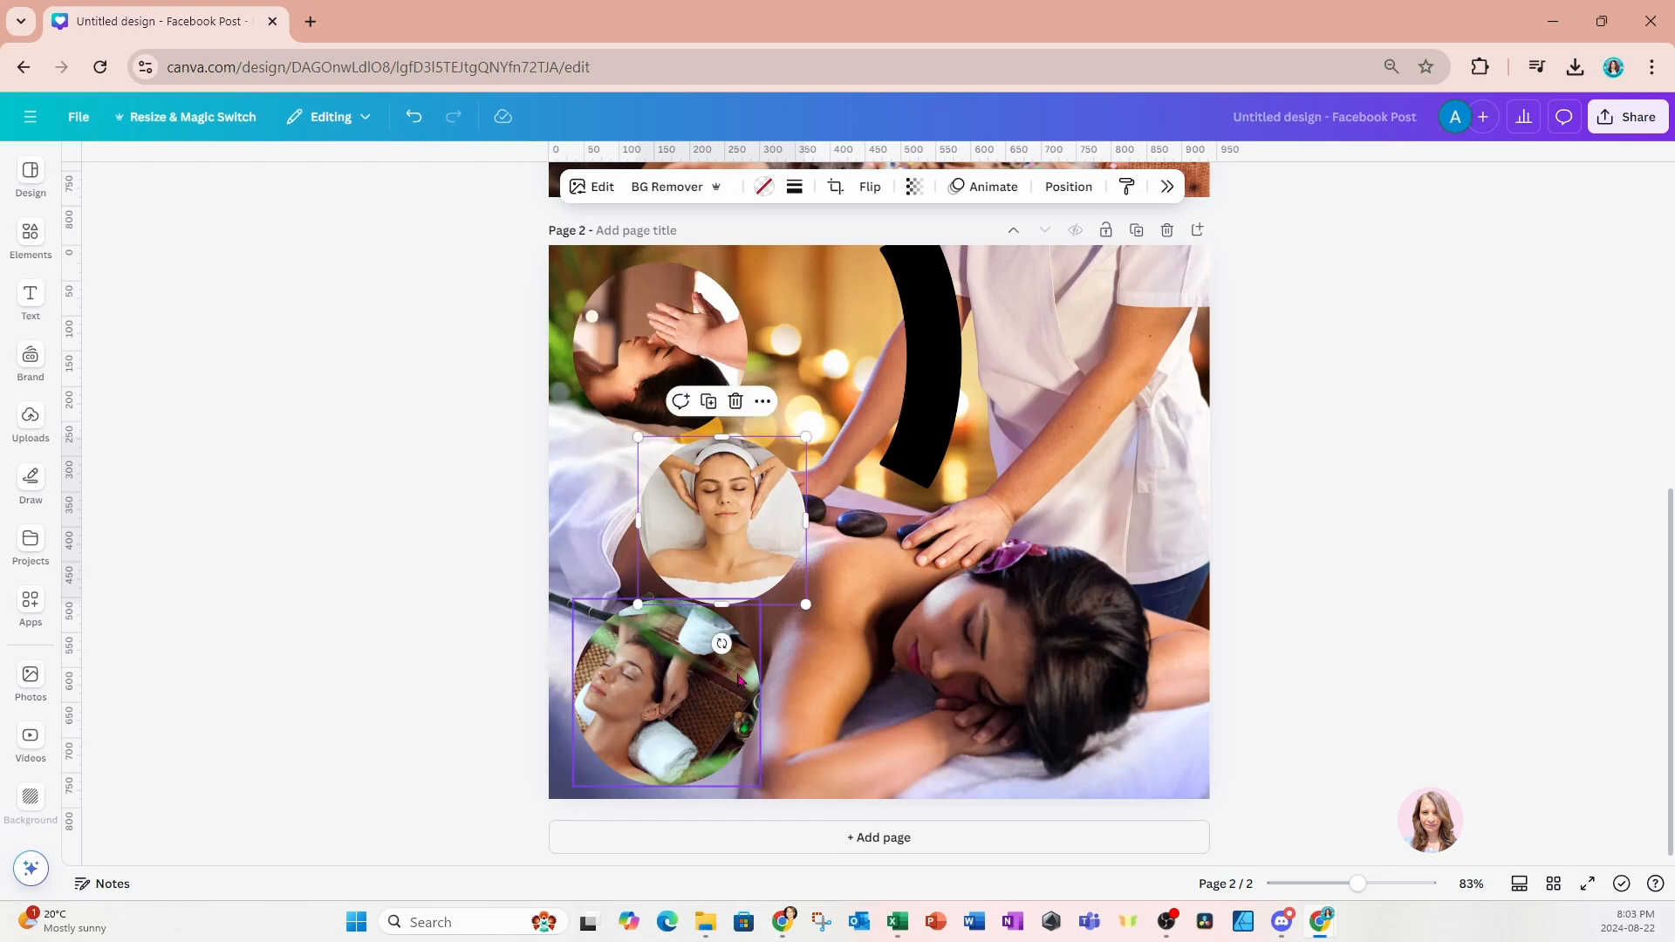
click(720, 694)
drag(573, 600, 590, 619)
drag(630, 729, 609, 720)
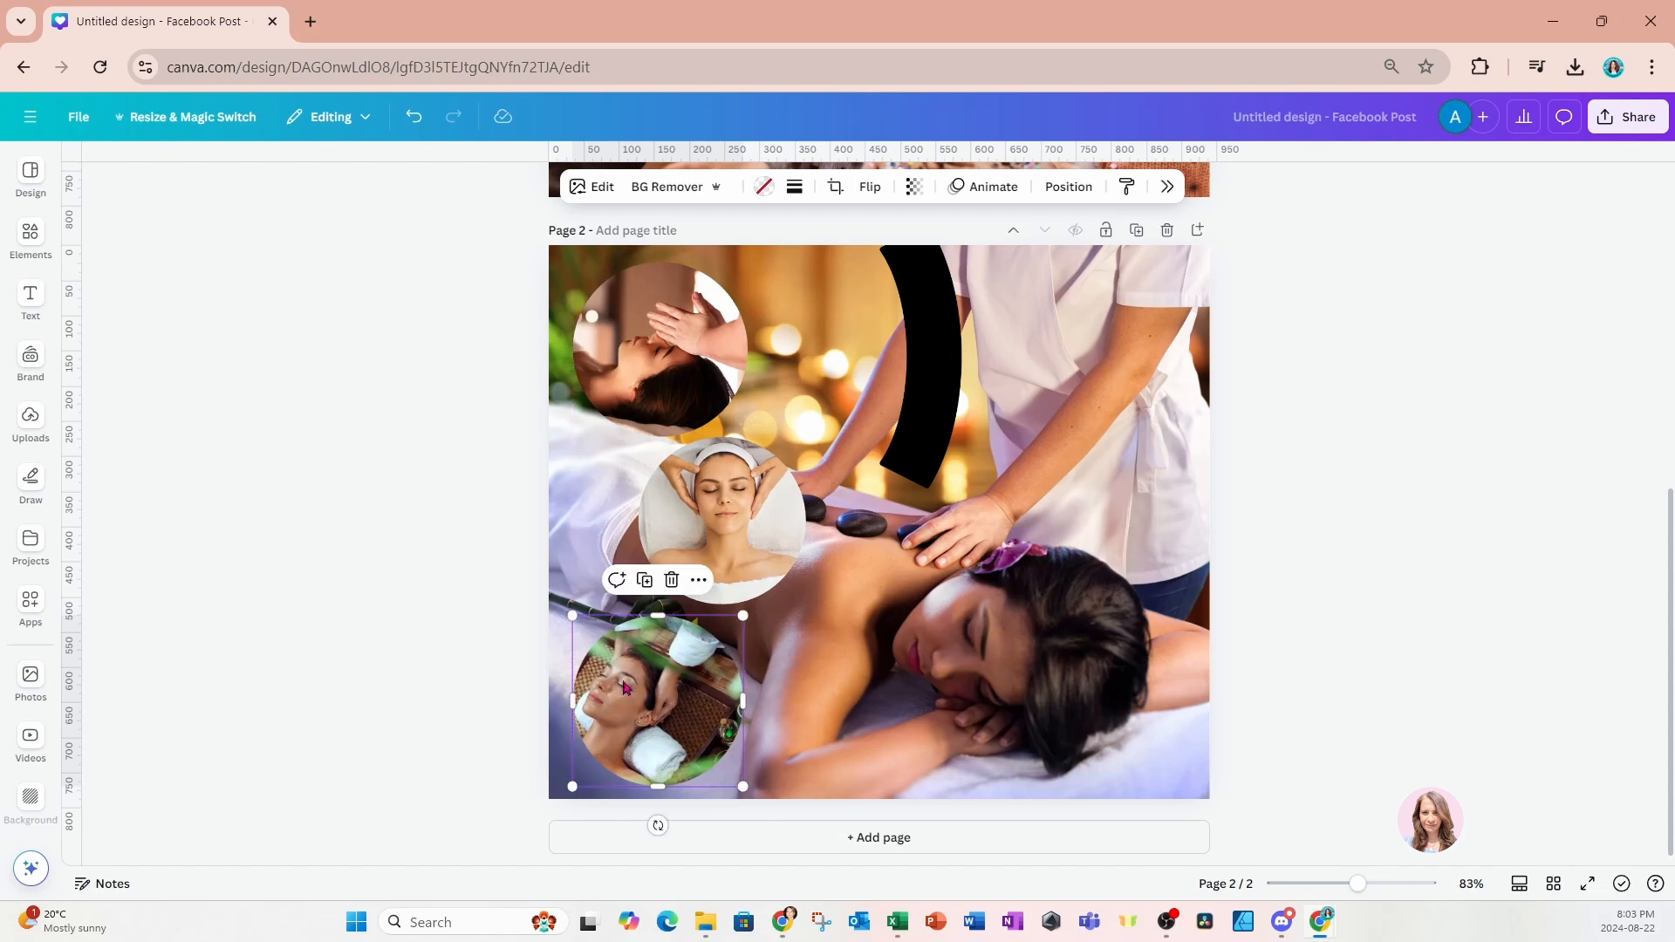
Slightly shrink the upper circle photo and shift the middle one left, with equal 16-unit gaps above and below it.
click(731, 429)
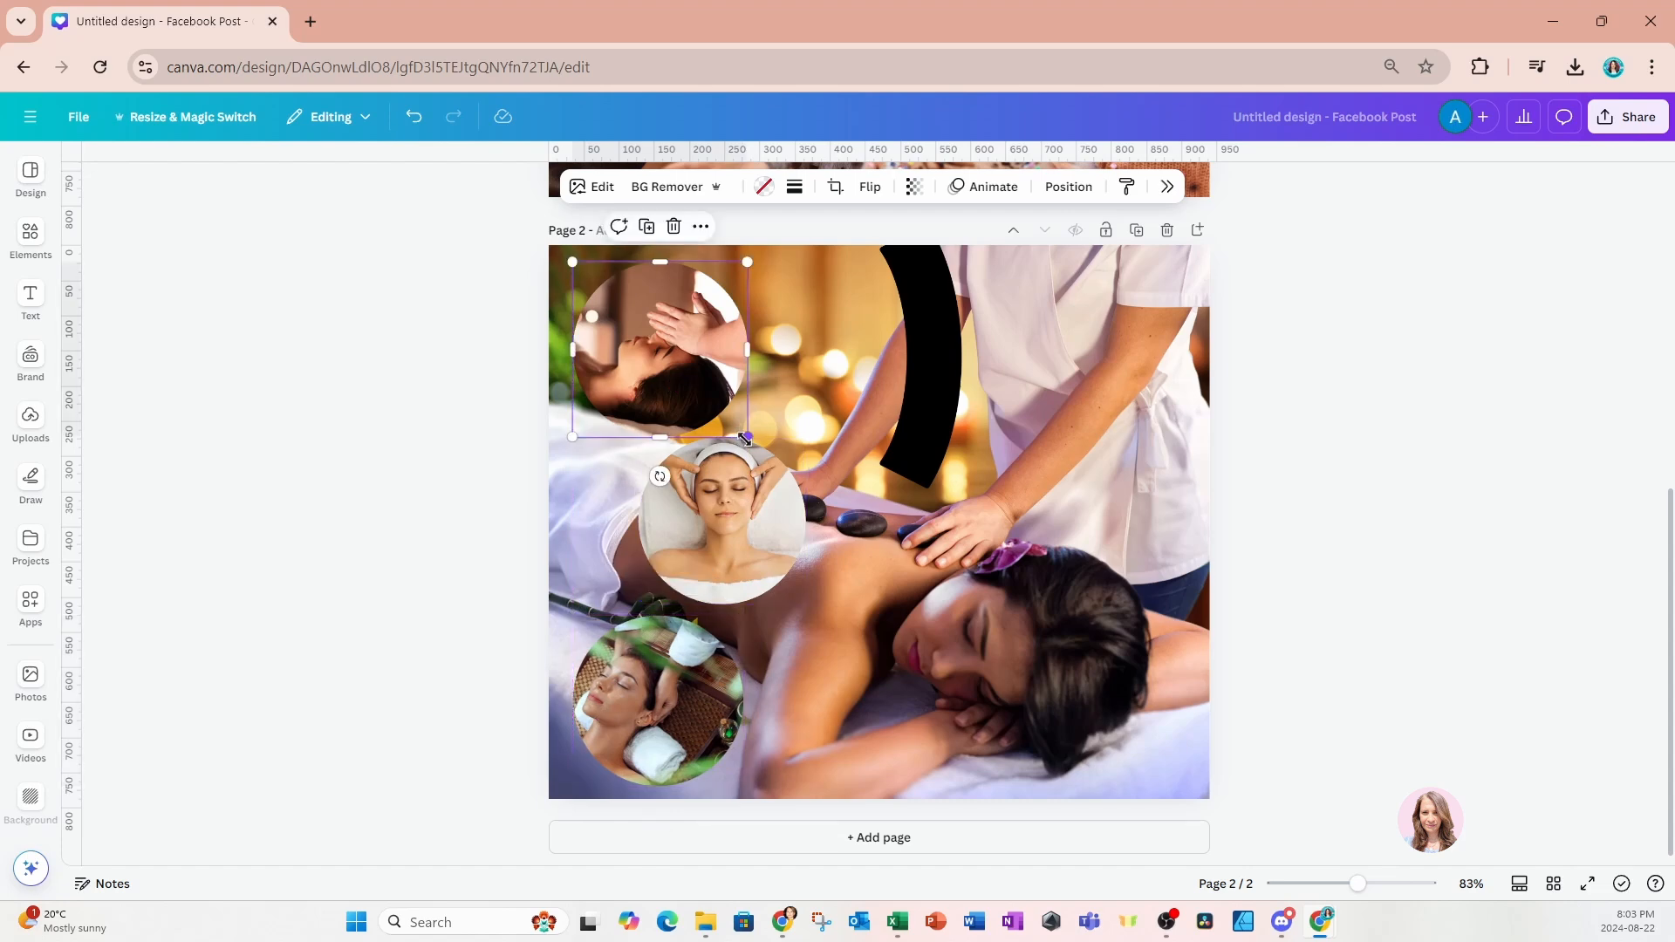
drag(740, 438, 736, 426)
drag(768, 528, 752, 517)
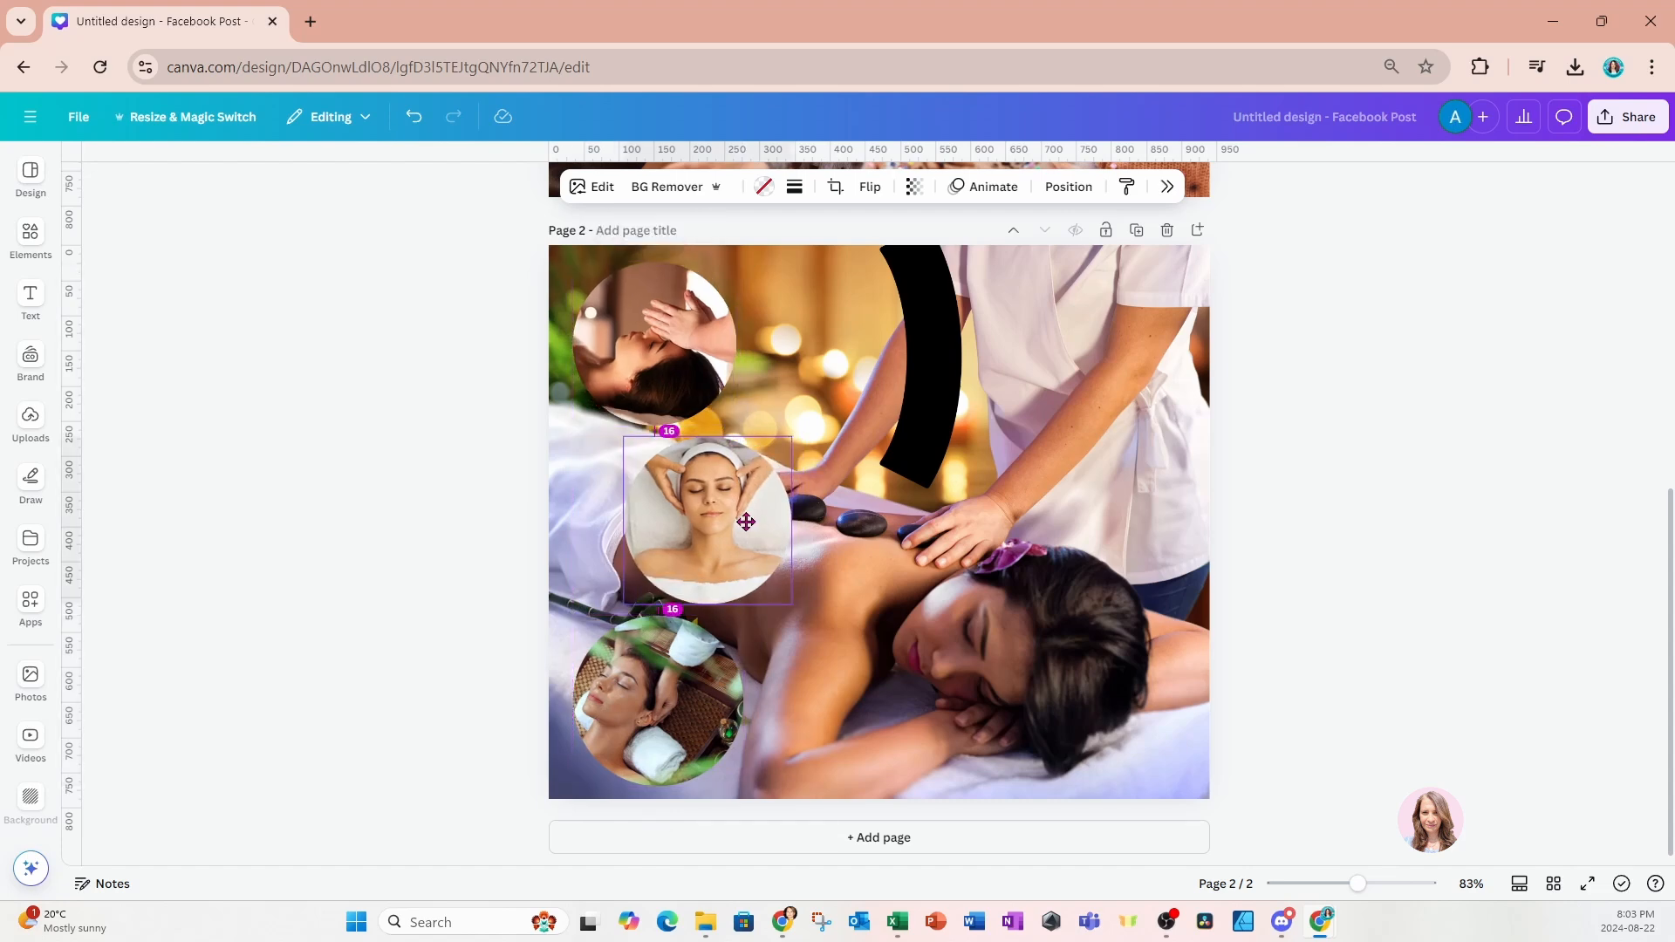
Enlarge the black curved band beyond the page's full height and position it over the circle photos on the page's left side.
drag(911, 344, 739, 345)
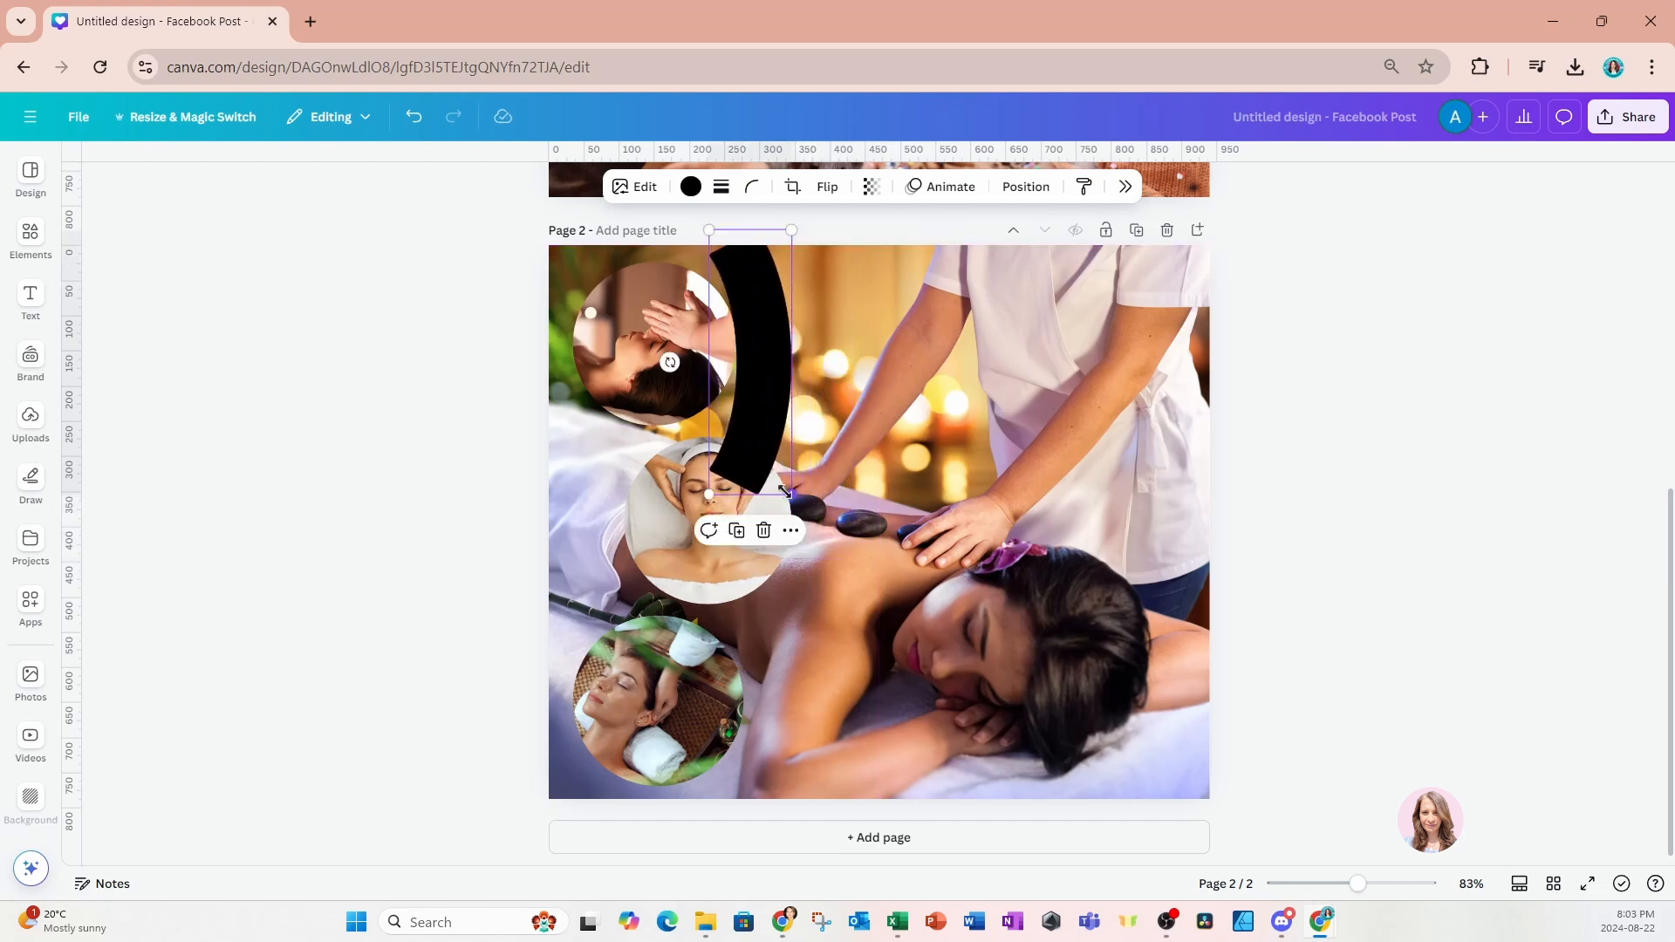
drag(785, 491, 906, 862)
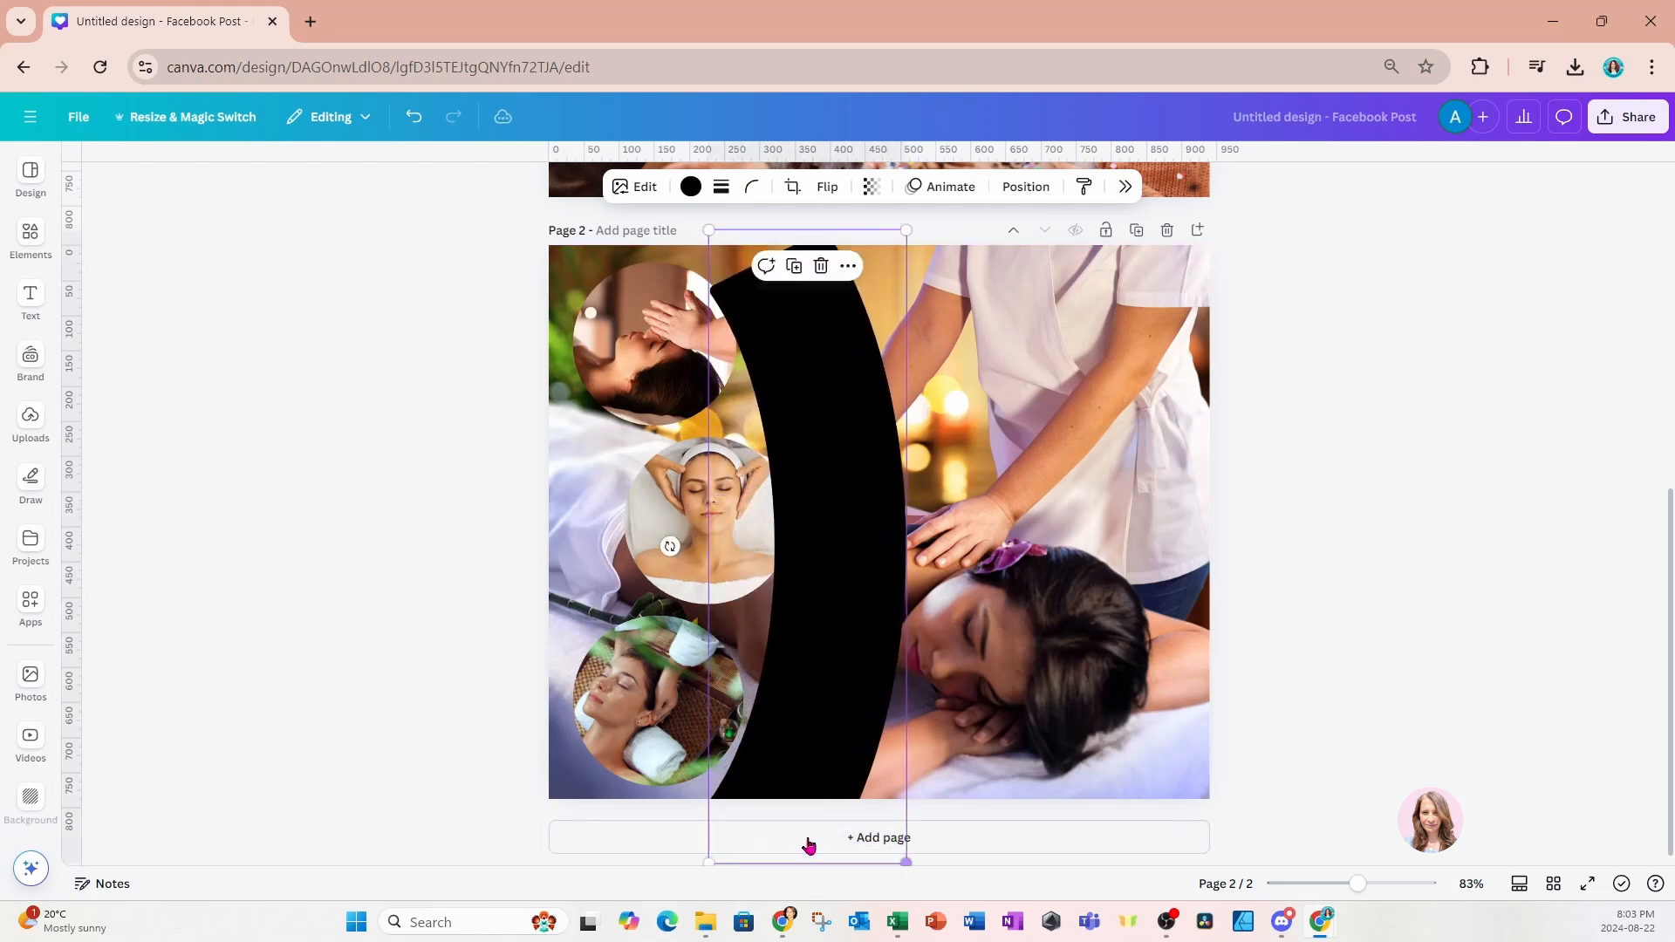
drag(707, 228, 580, 87)
drag(824, 380, 723, 392)
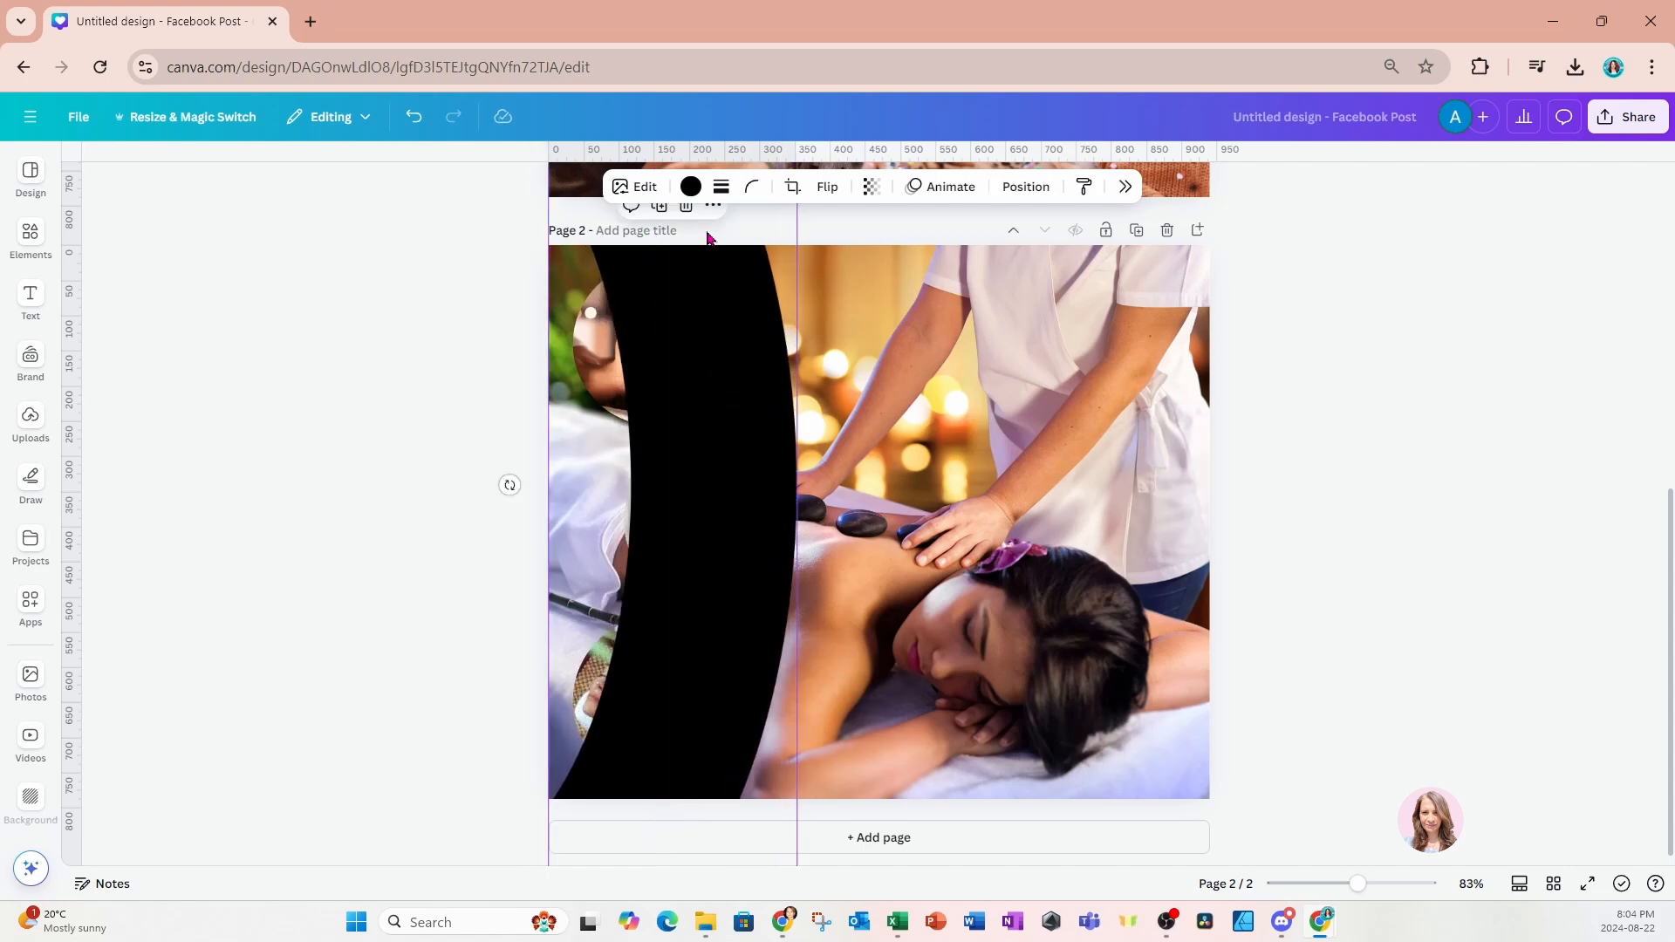
Change the curved band's color to white from the document colors.
click(690, 186)
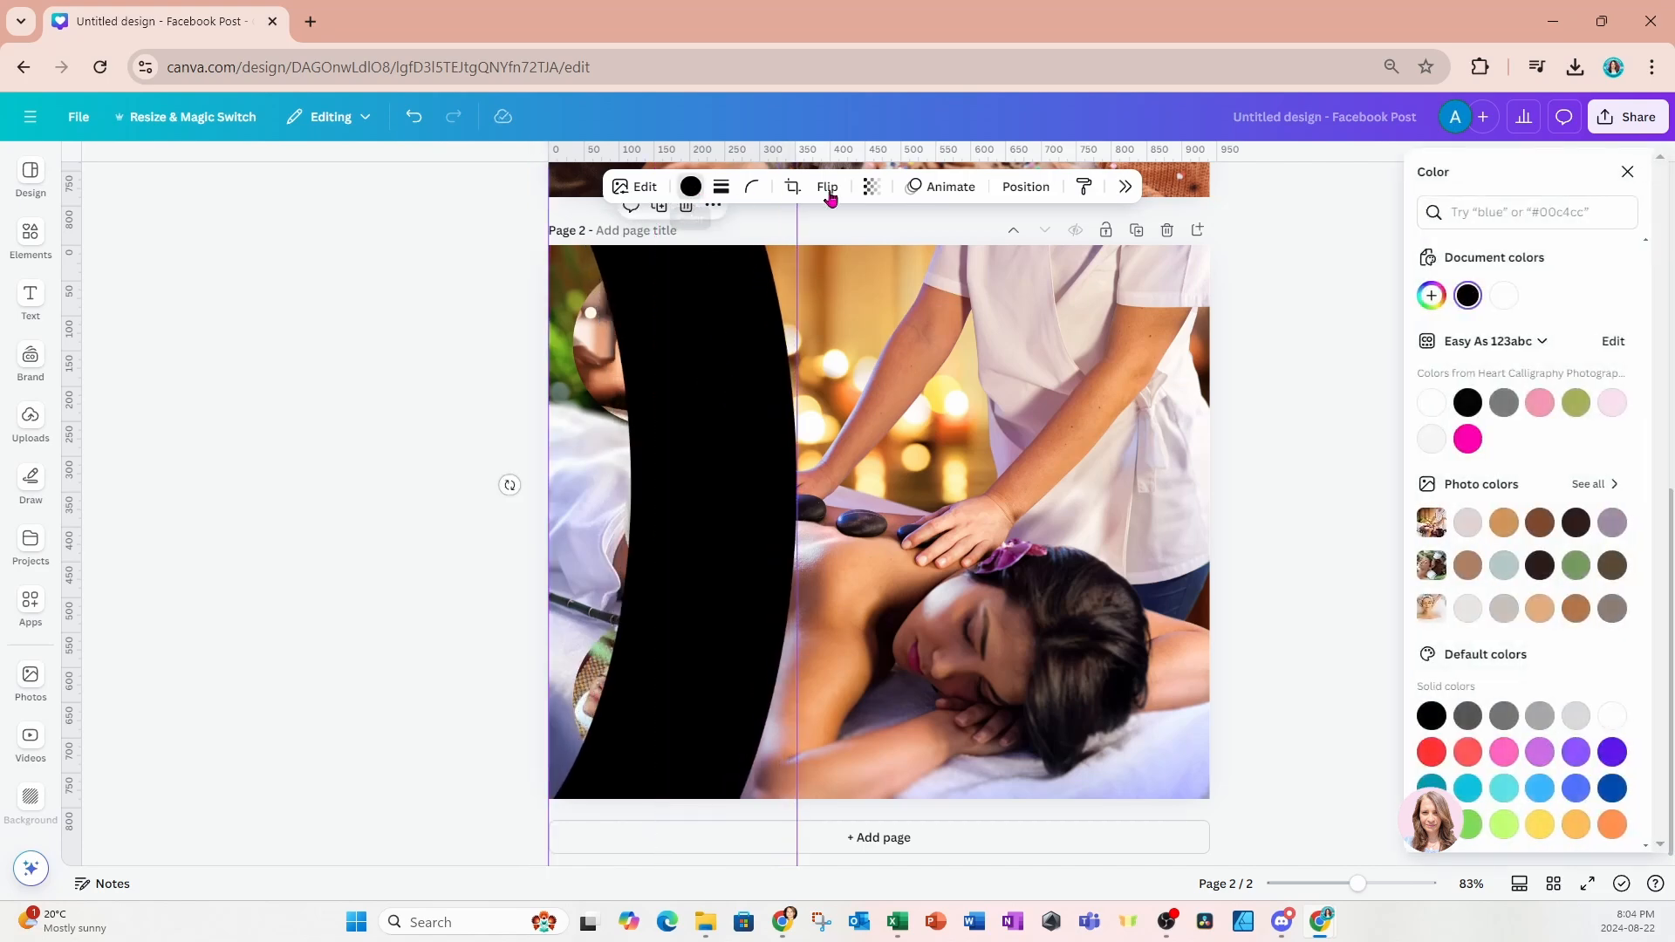
click(1504, 297)
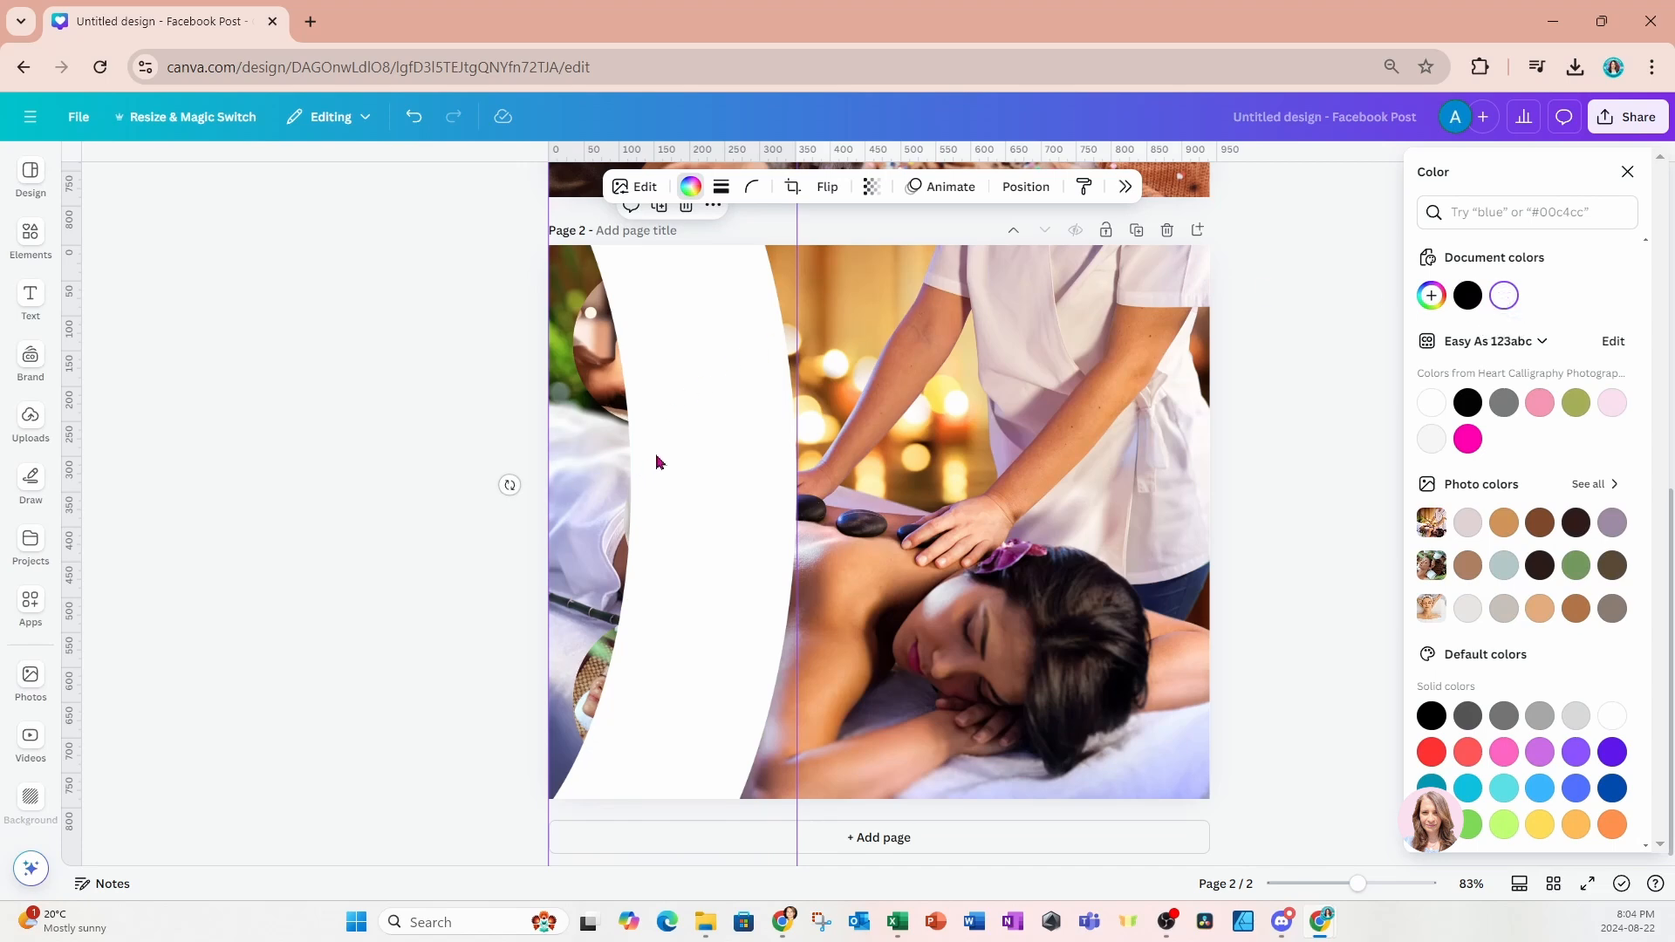
click(402, 496)
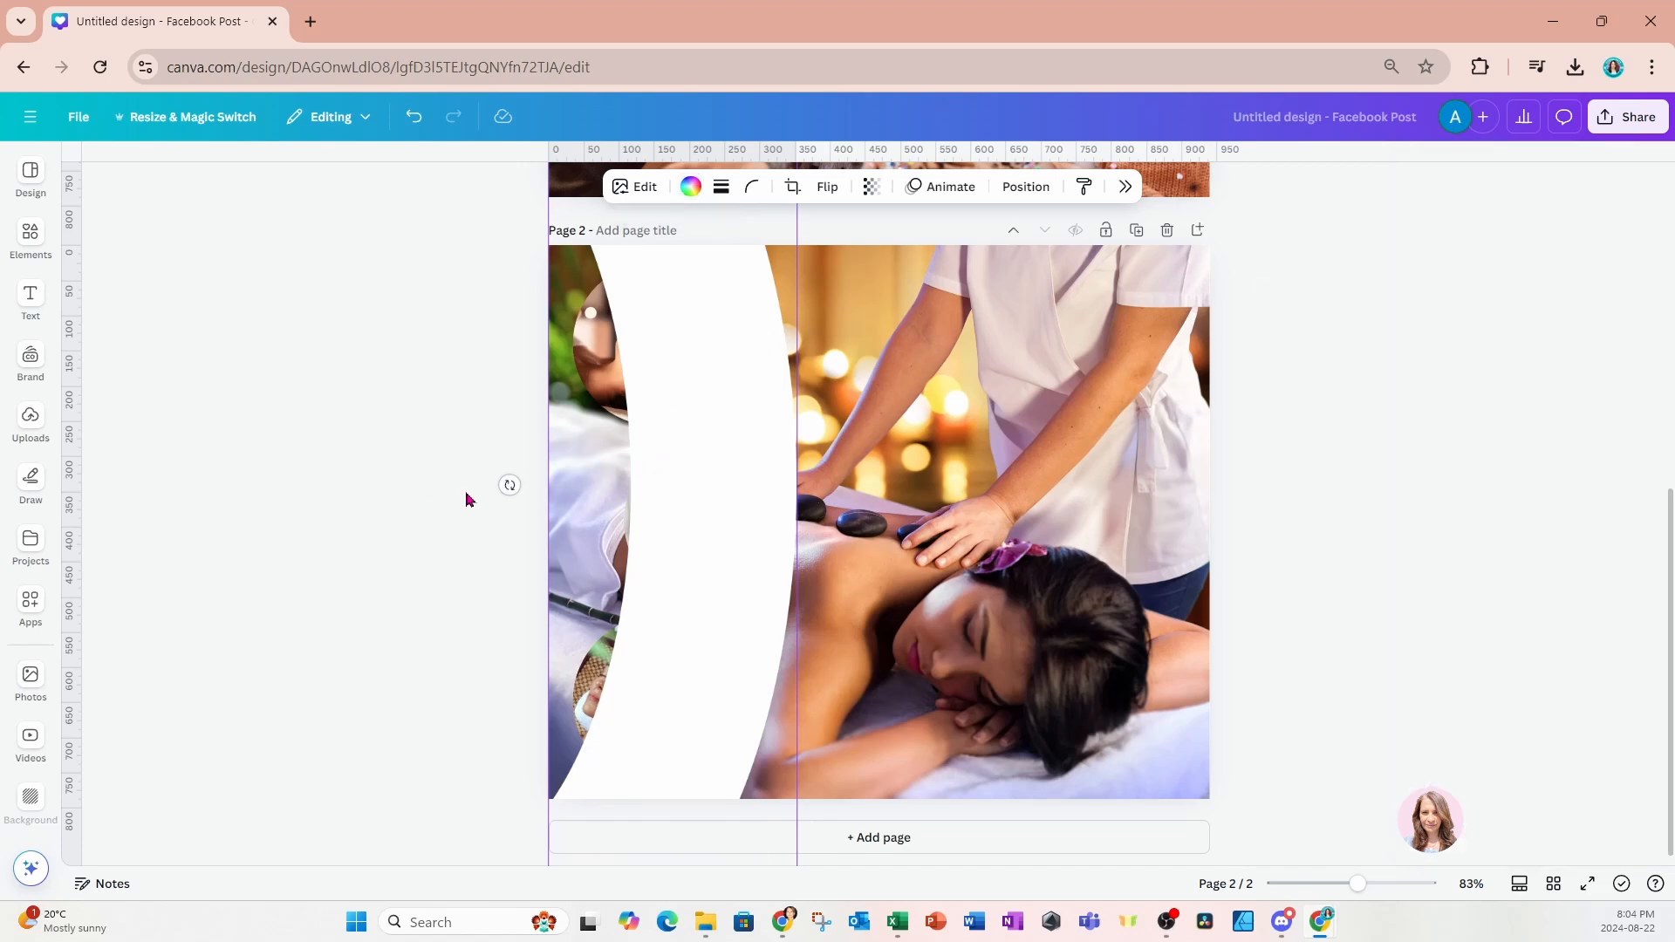
click(422, 505)
Duplicate the white curved band and shift the copy left to cover the rest of the page's left side.
click(719, 528)
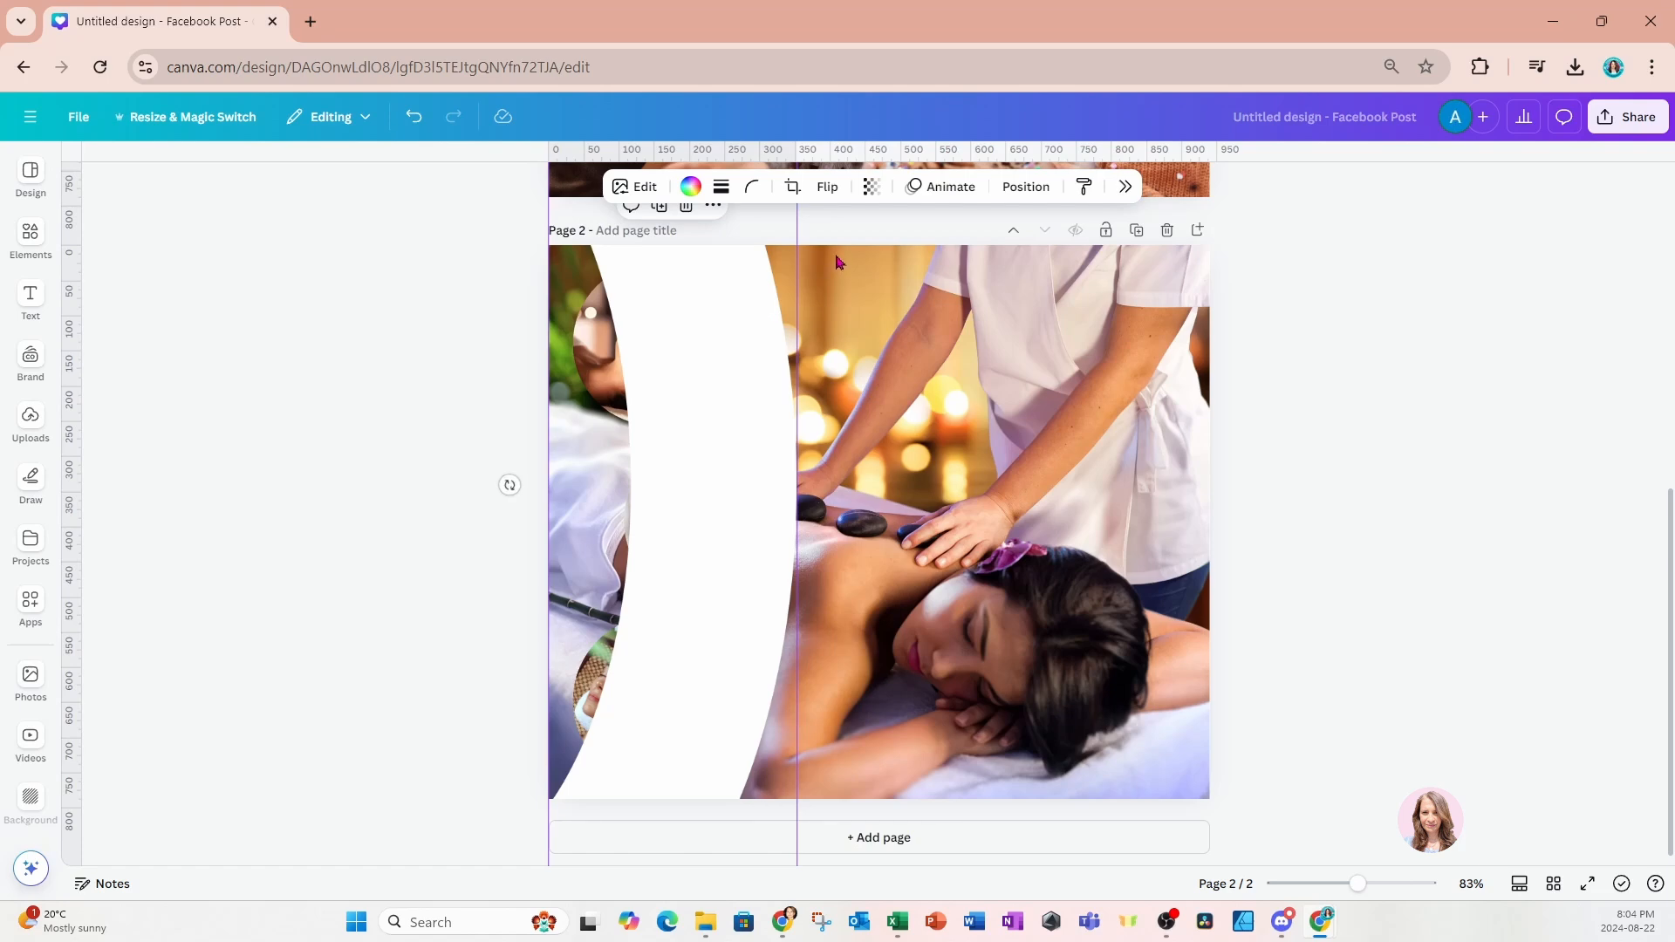
key(ctrl+d)
drag(736, 532, 597, 530)
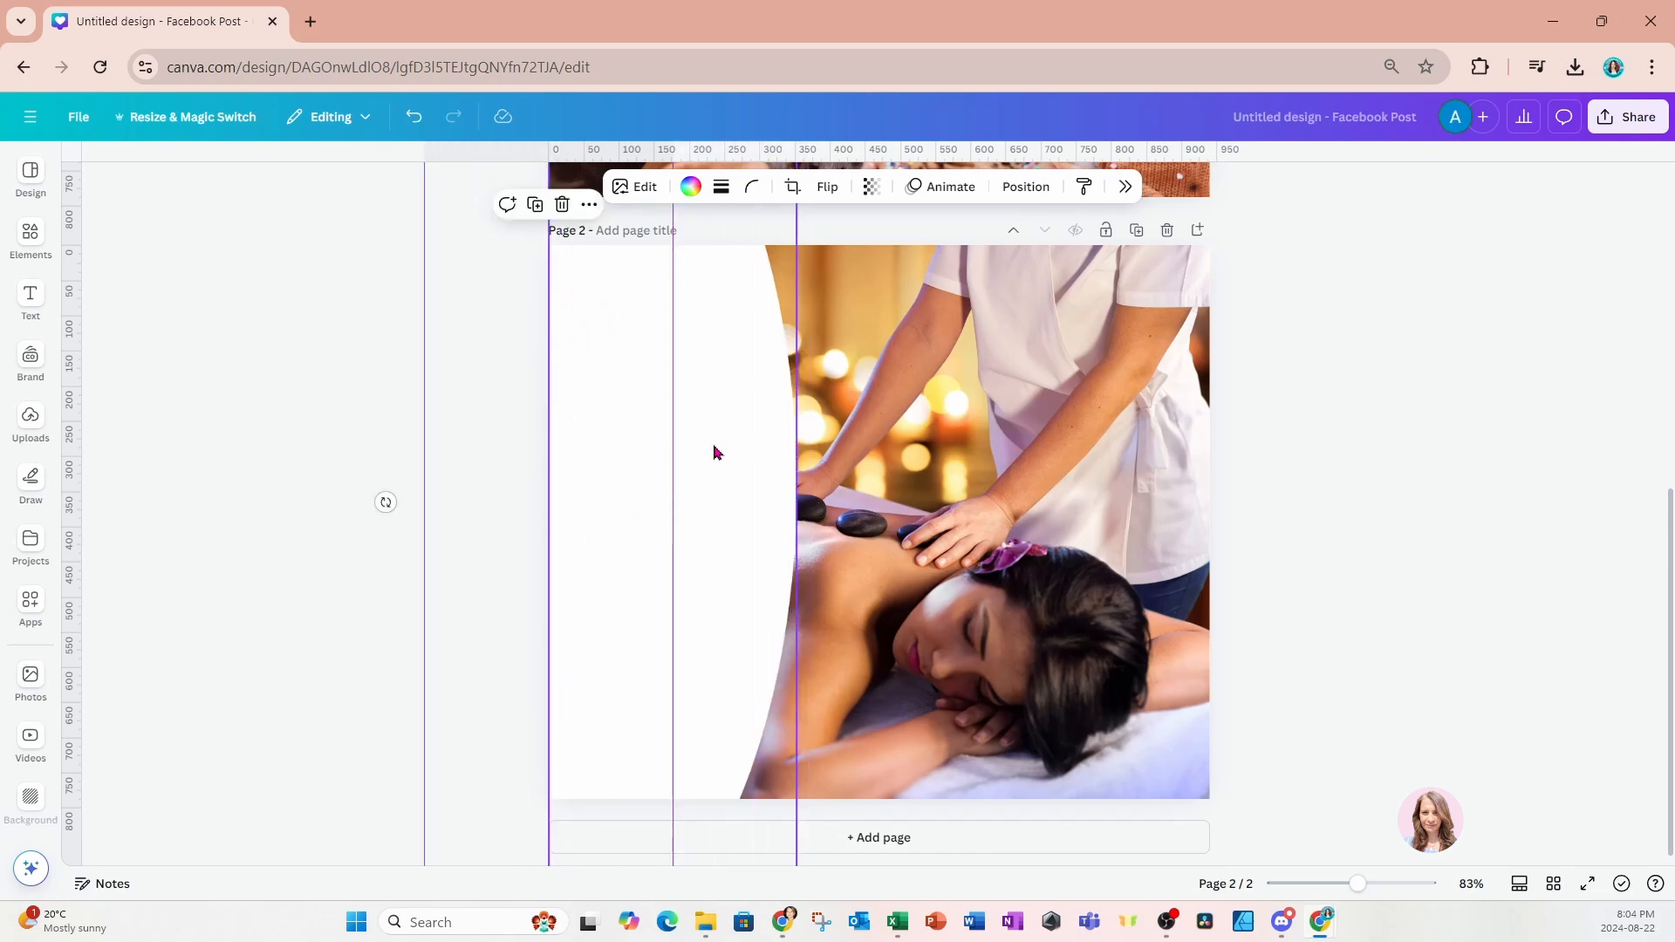
Select both white curved bands and move them in the layer order beneath the three circle photos, just above the background.
shift+click(714, 452)
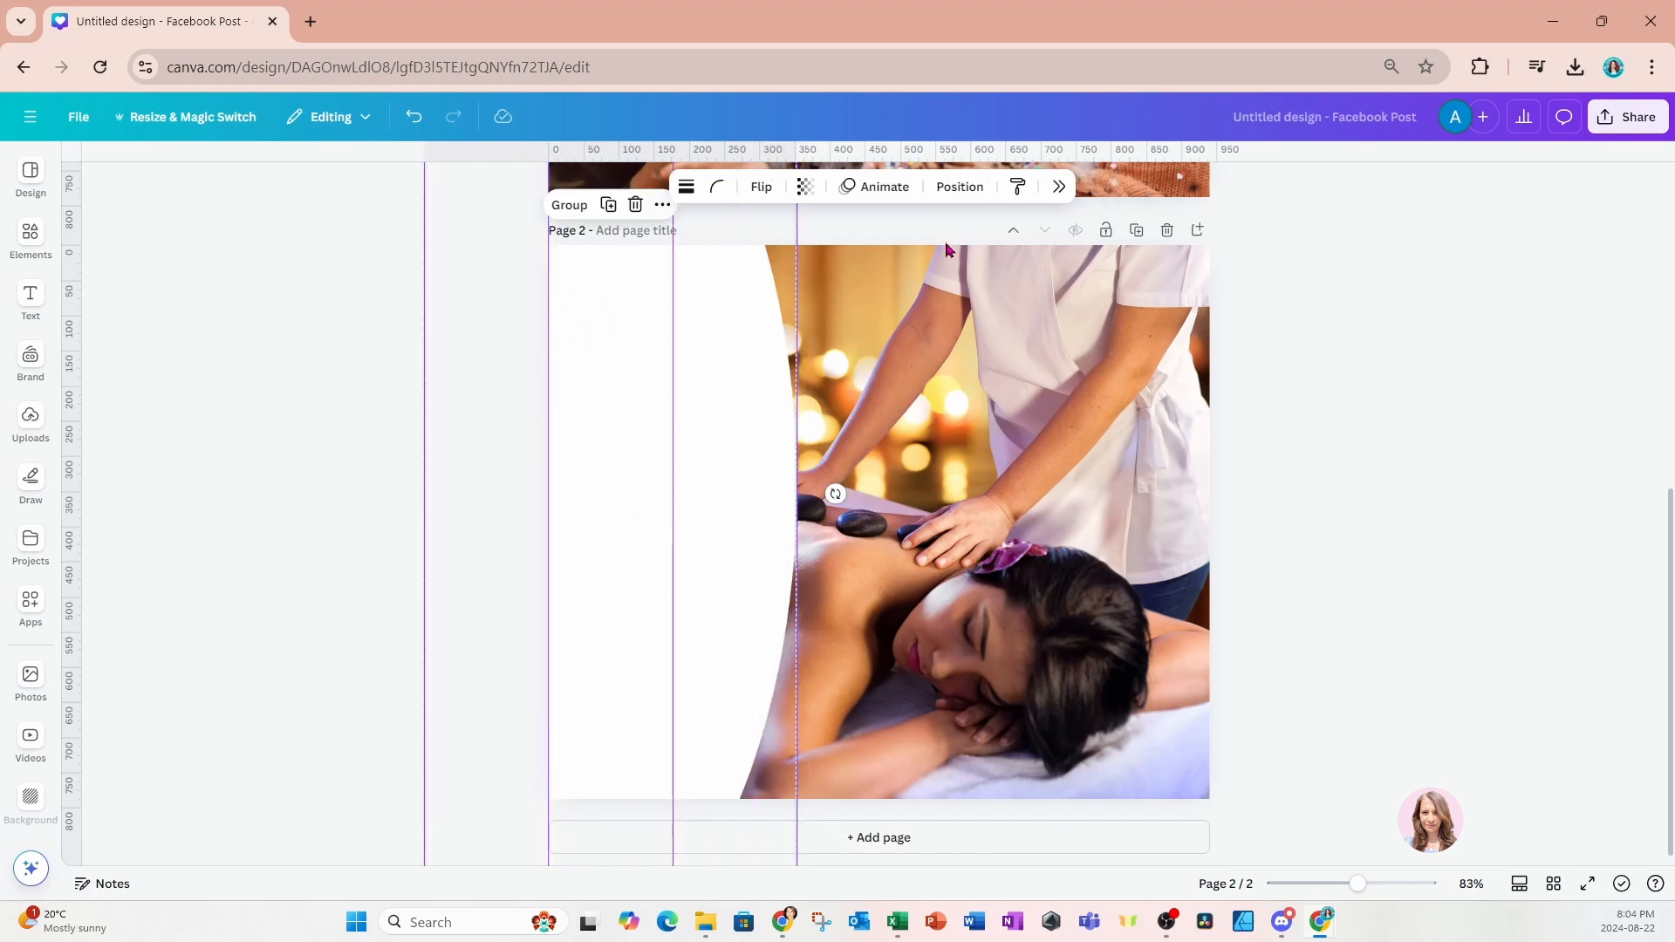
click(959, 187)
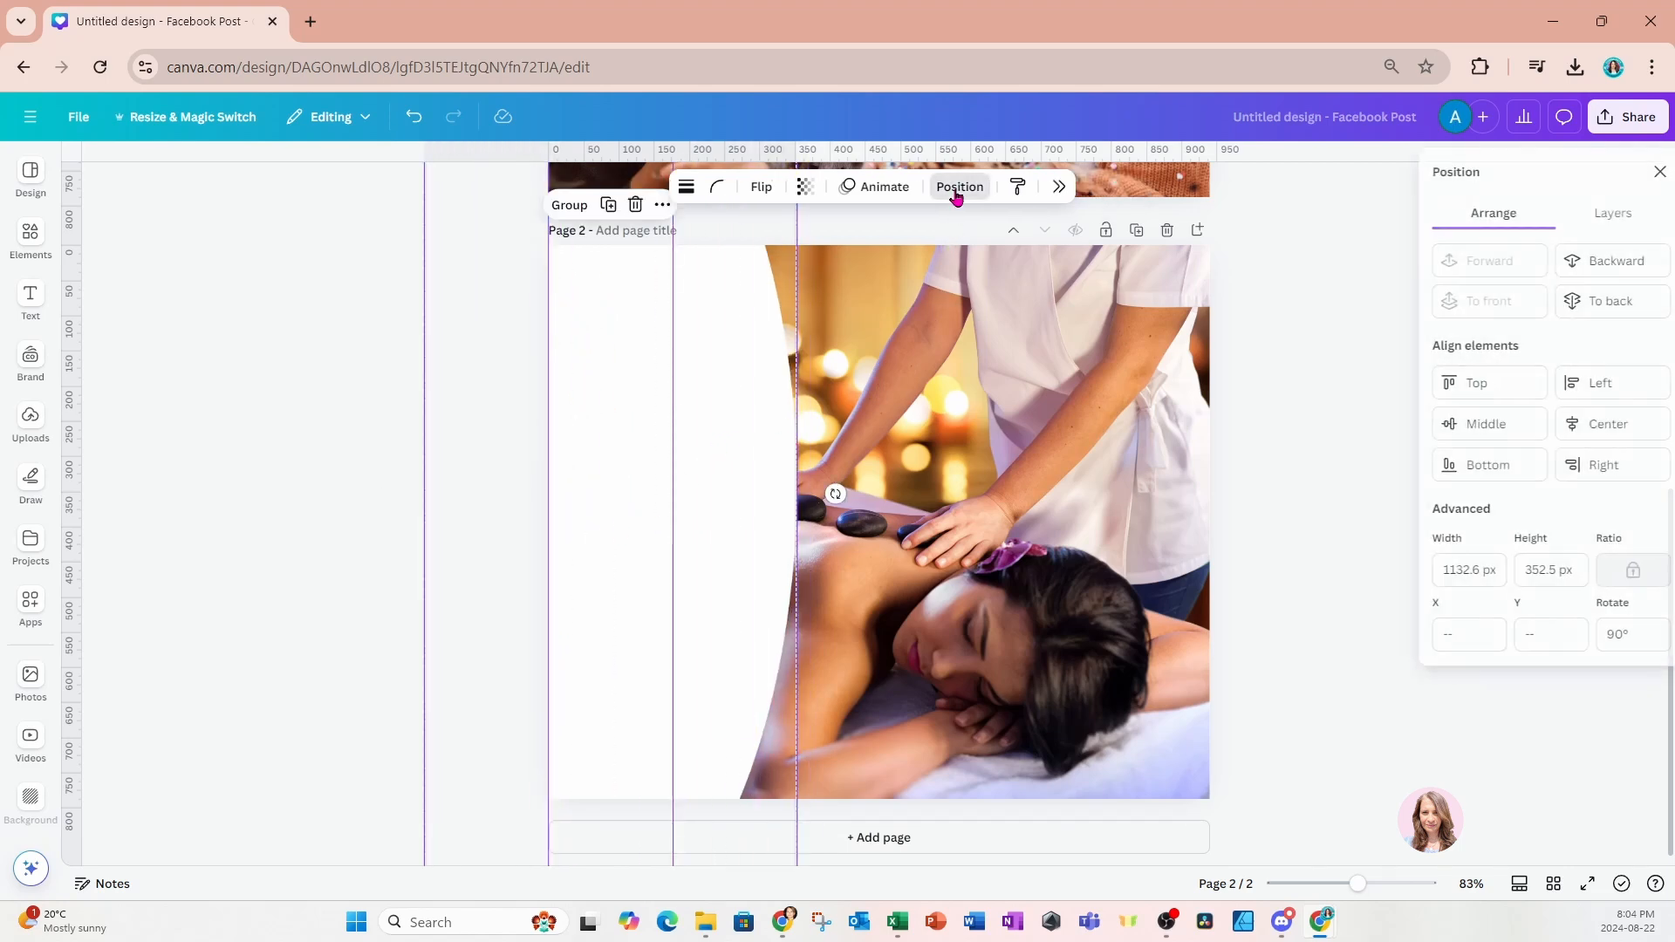
click(1581, 222)
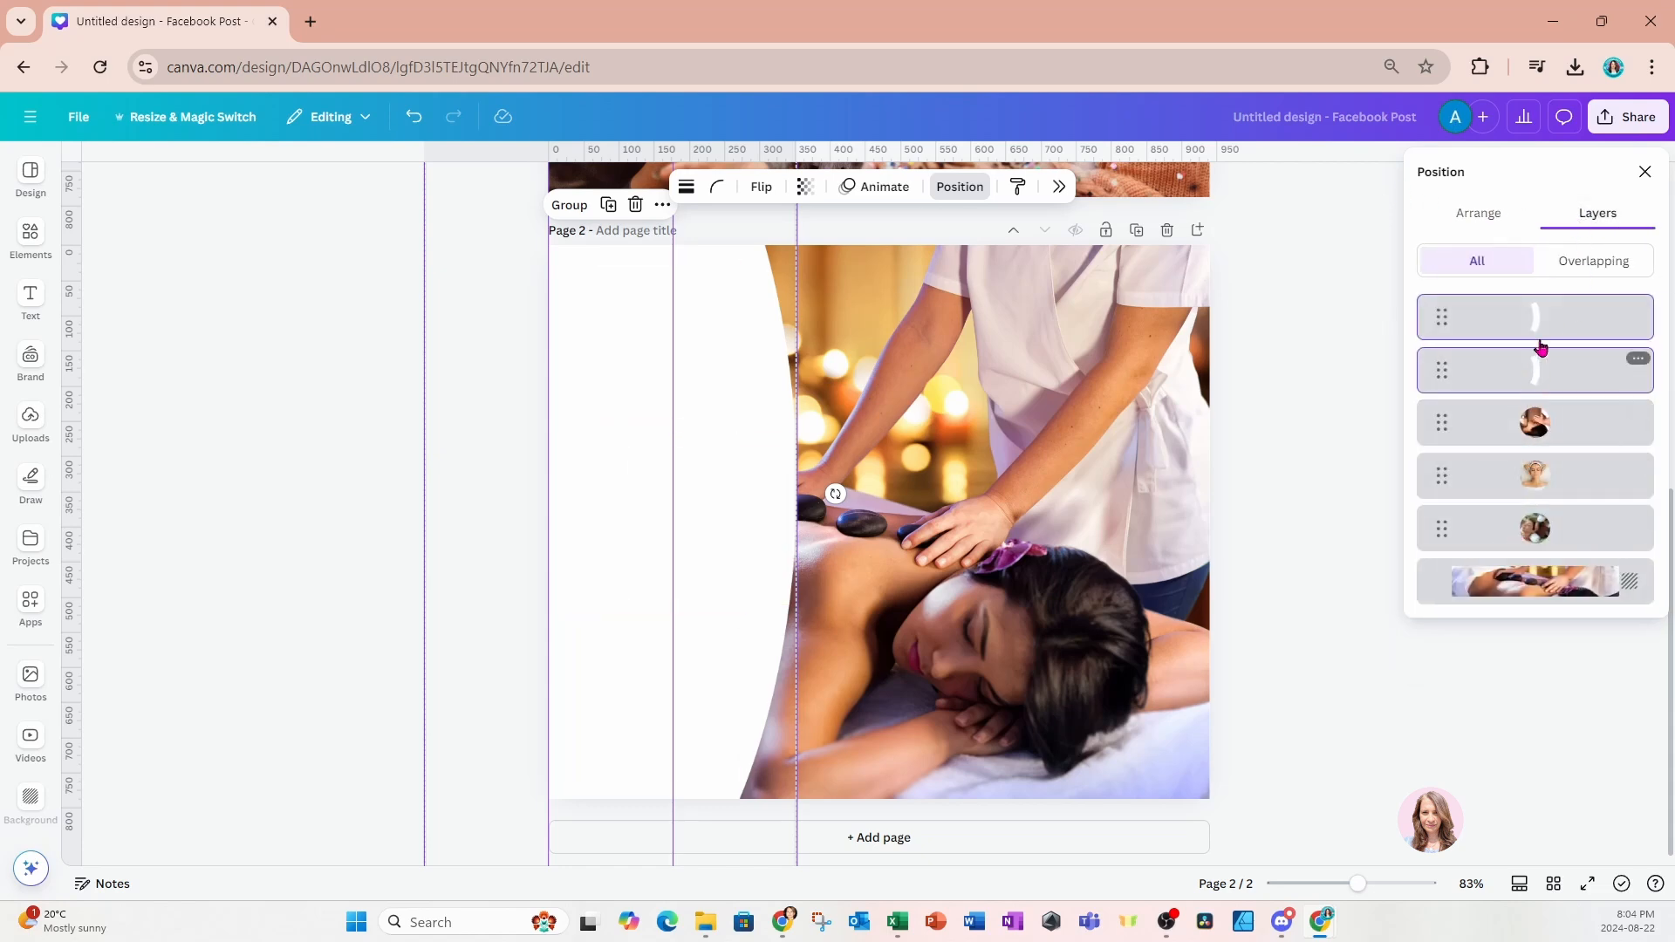
drag(1541, 370, 1538, 539)
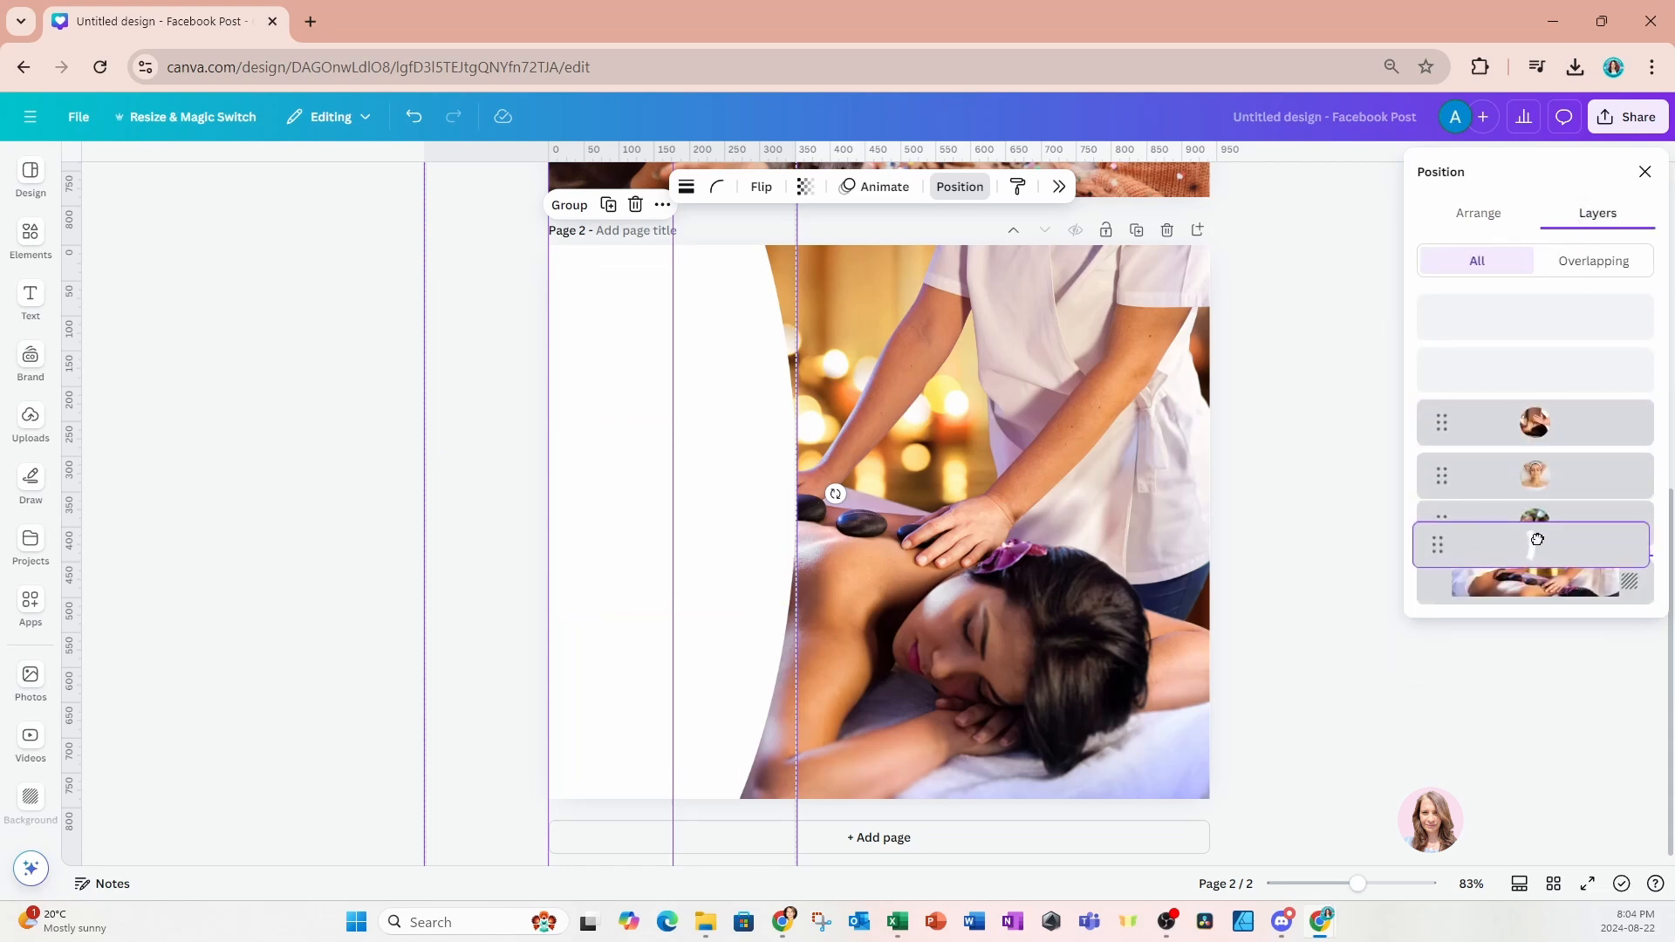
drag(1538, 539, 1537, 545)
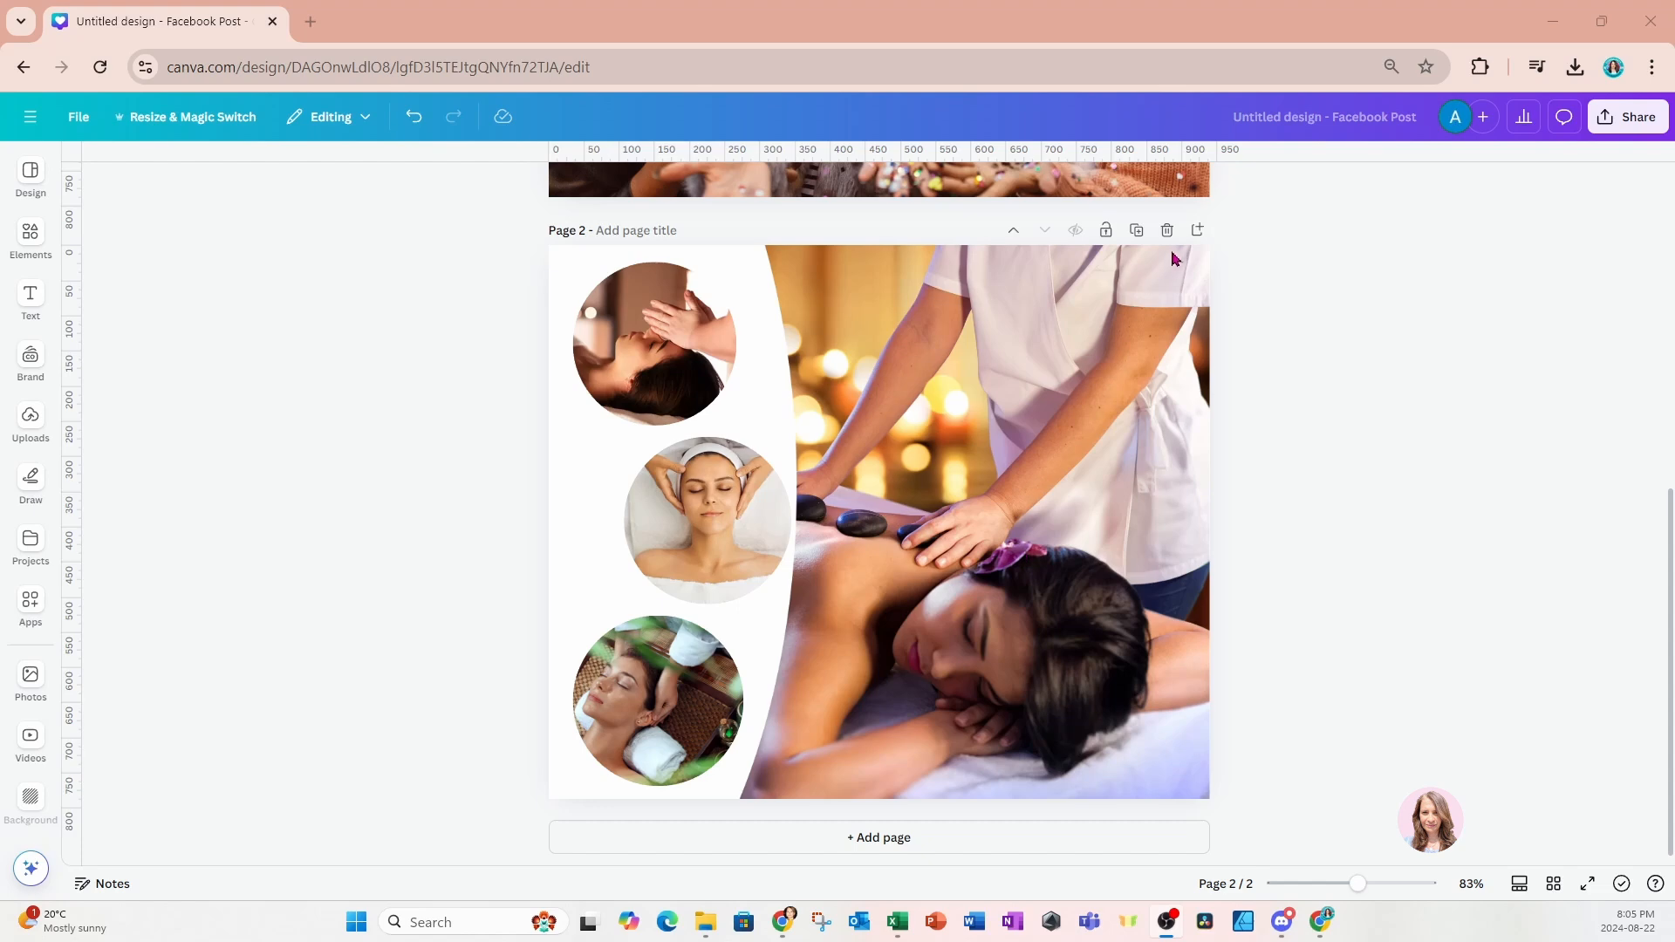
Add a blank third page and apply the rainbow colored-pencils image as its background.
click(1199, 231)
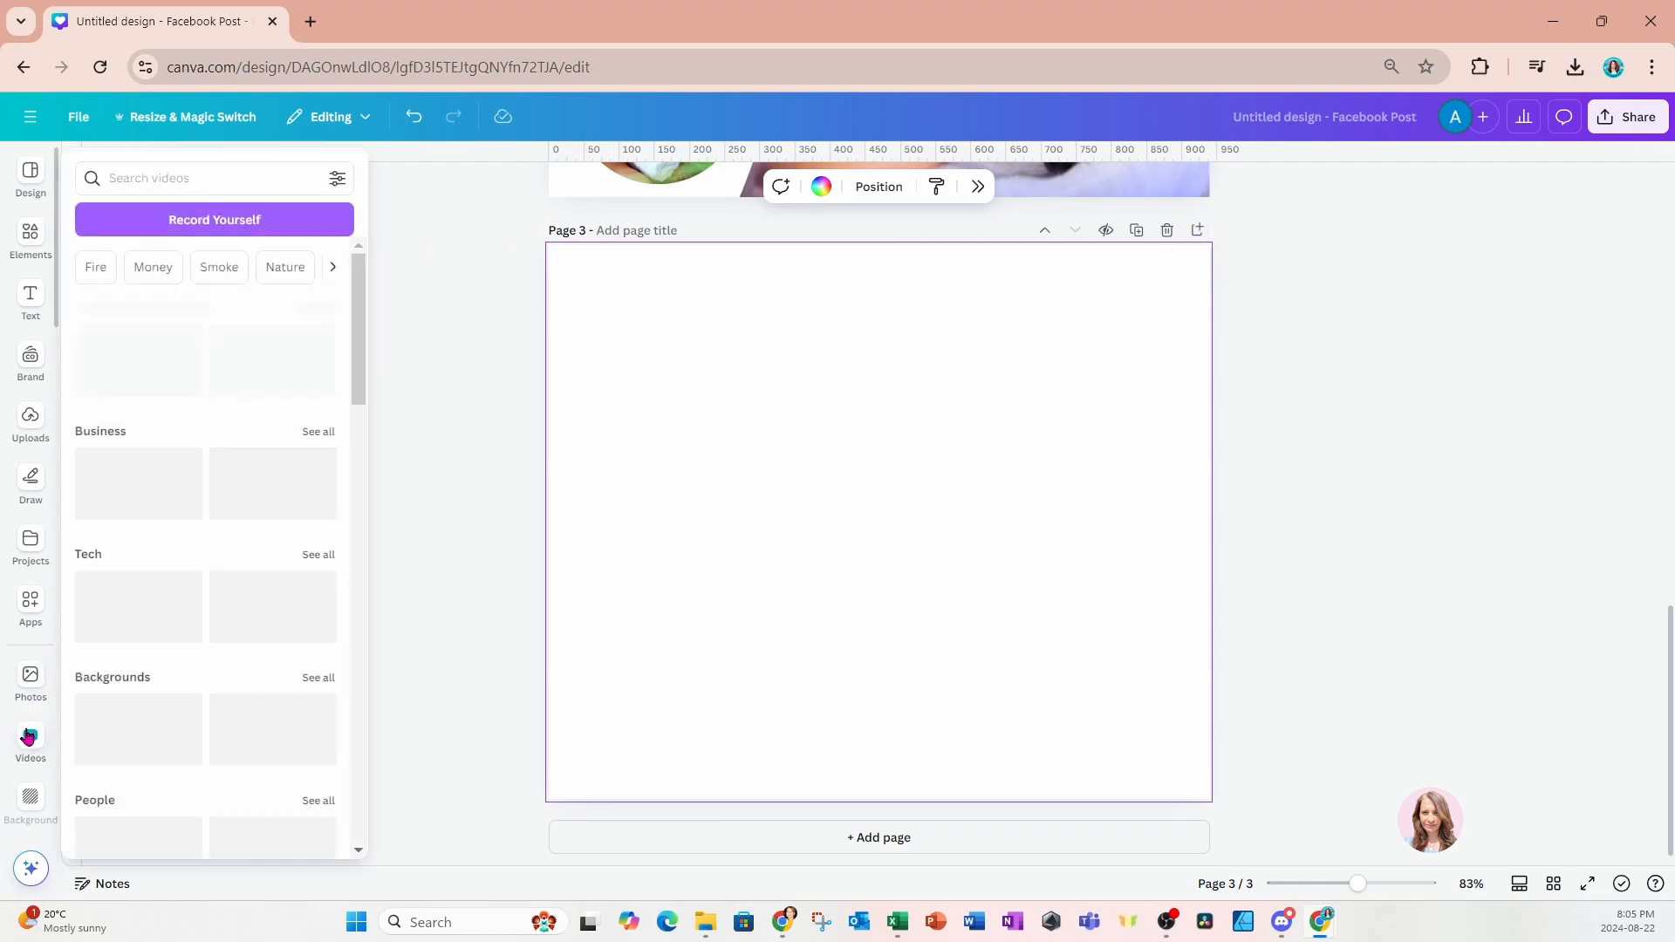
mouse_move(32, 504)
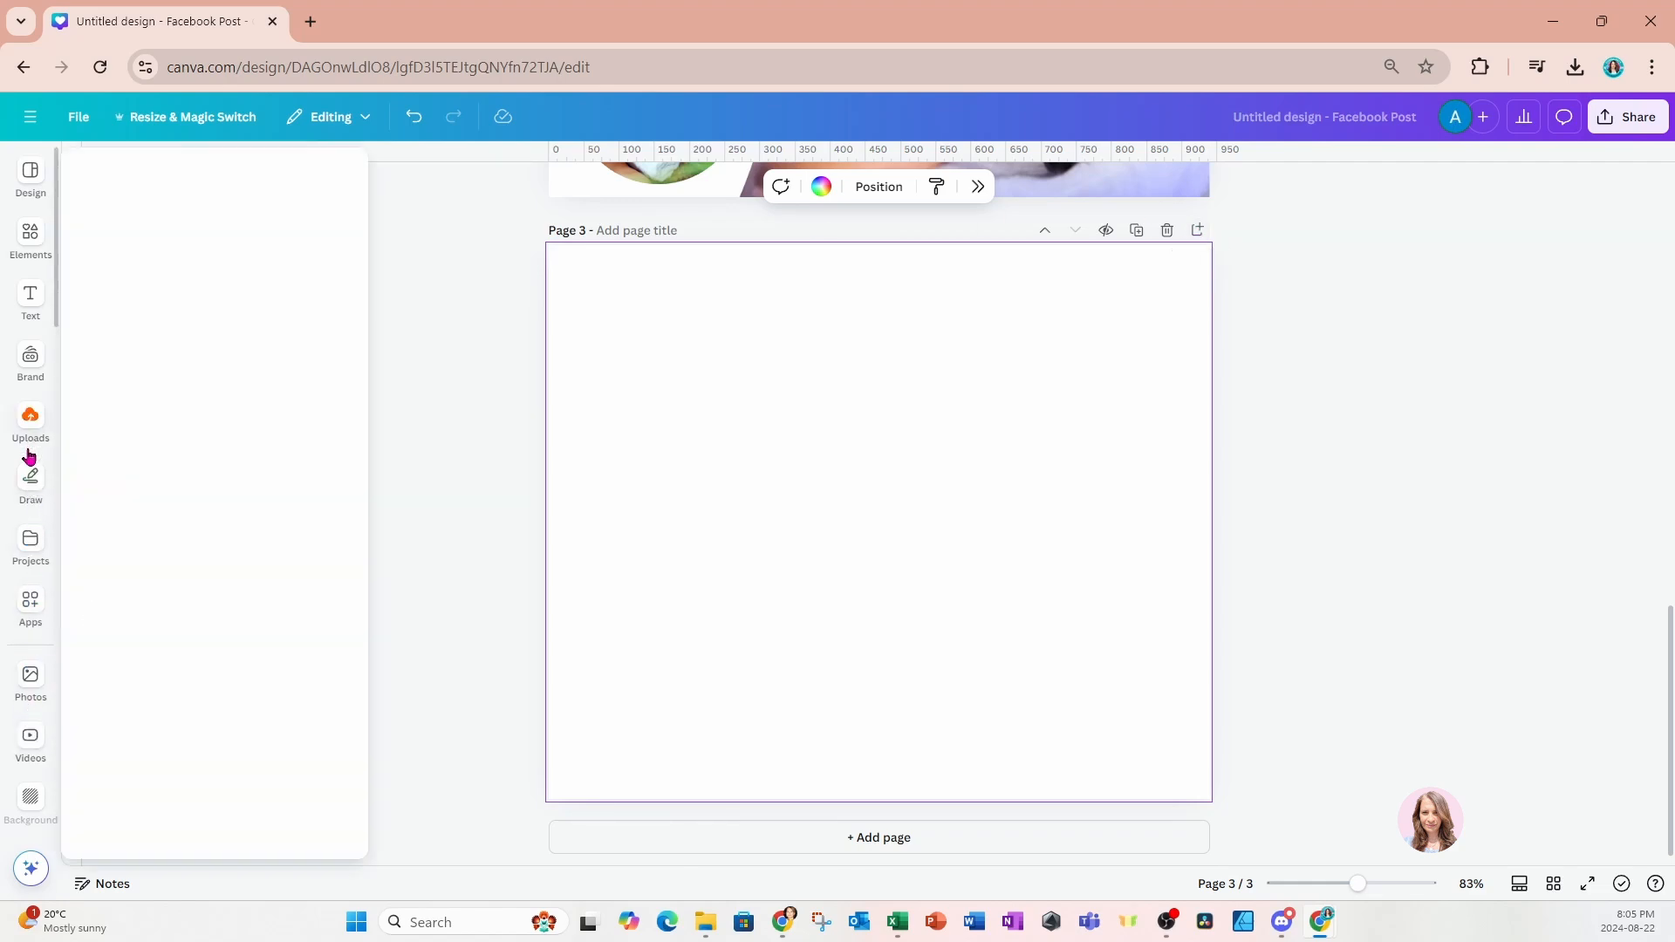
click(34, 801)
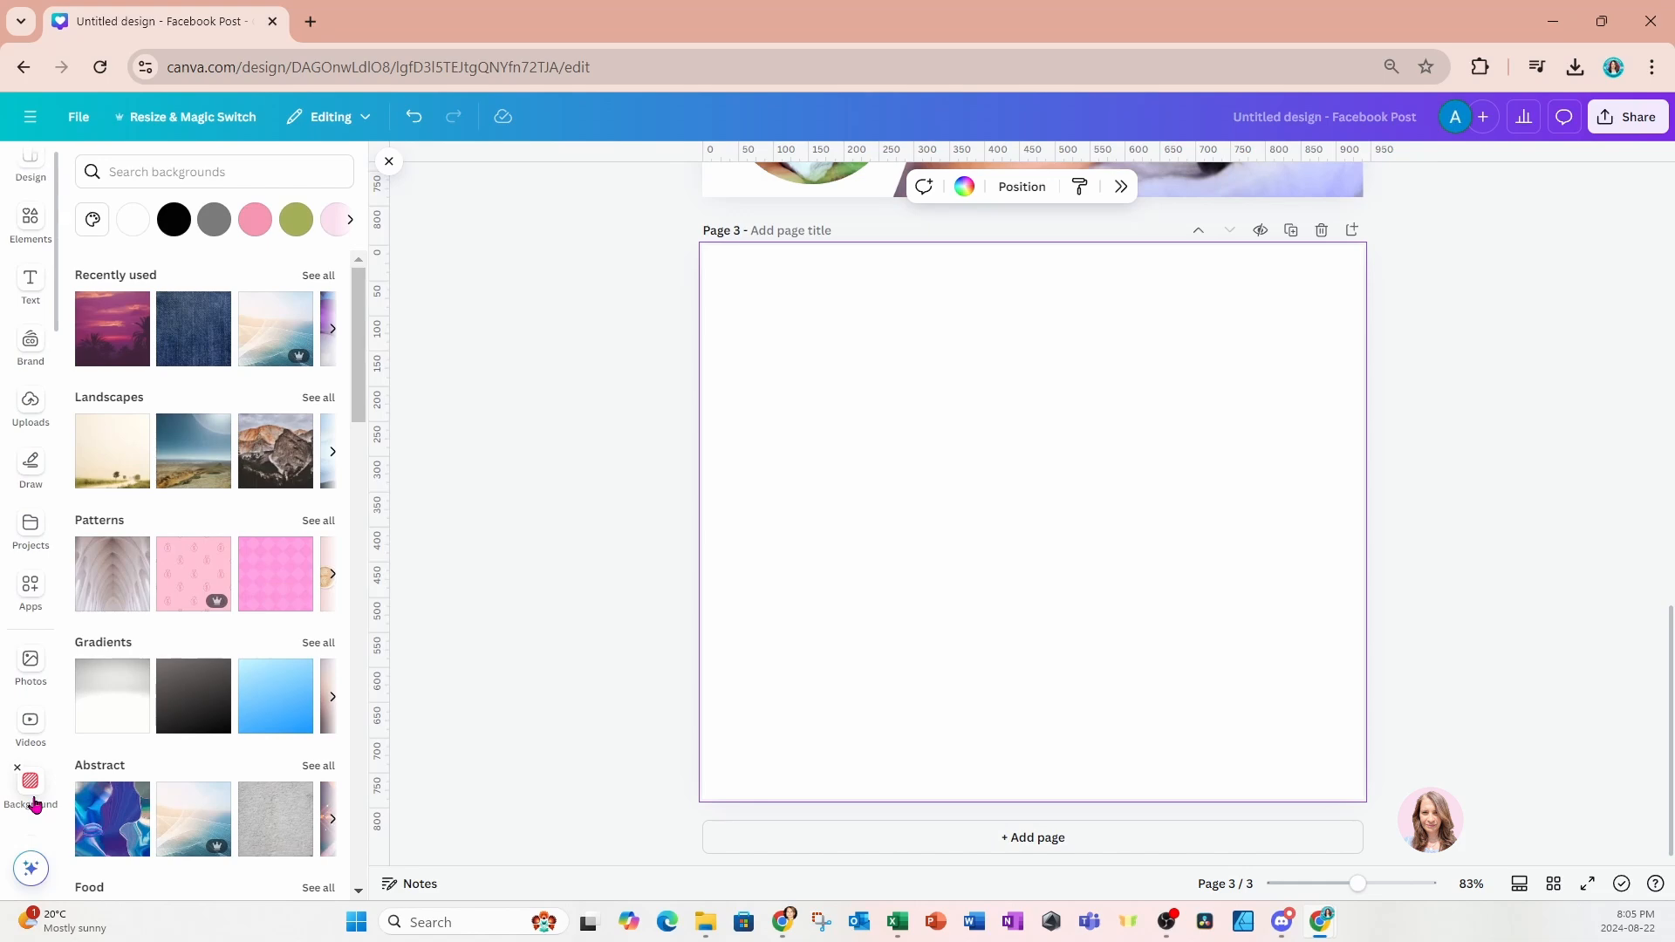
scroll(210, 674, down, 8)
scroll(209, 673, down, 5)
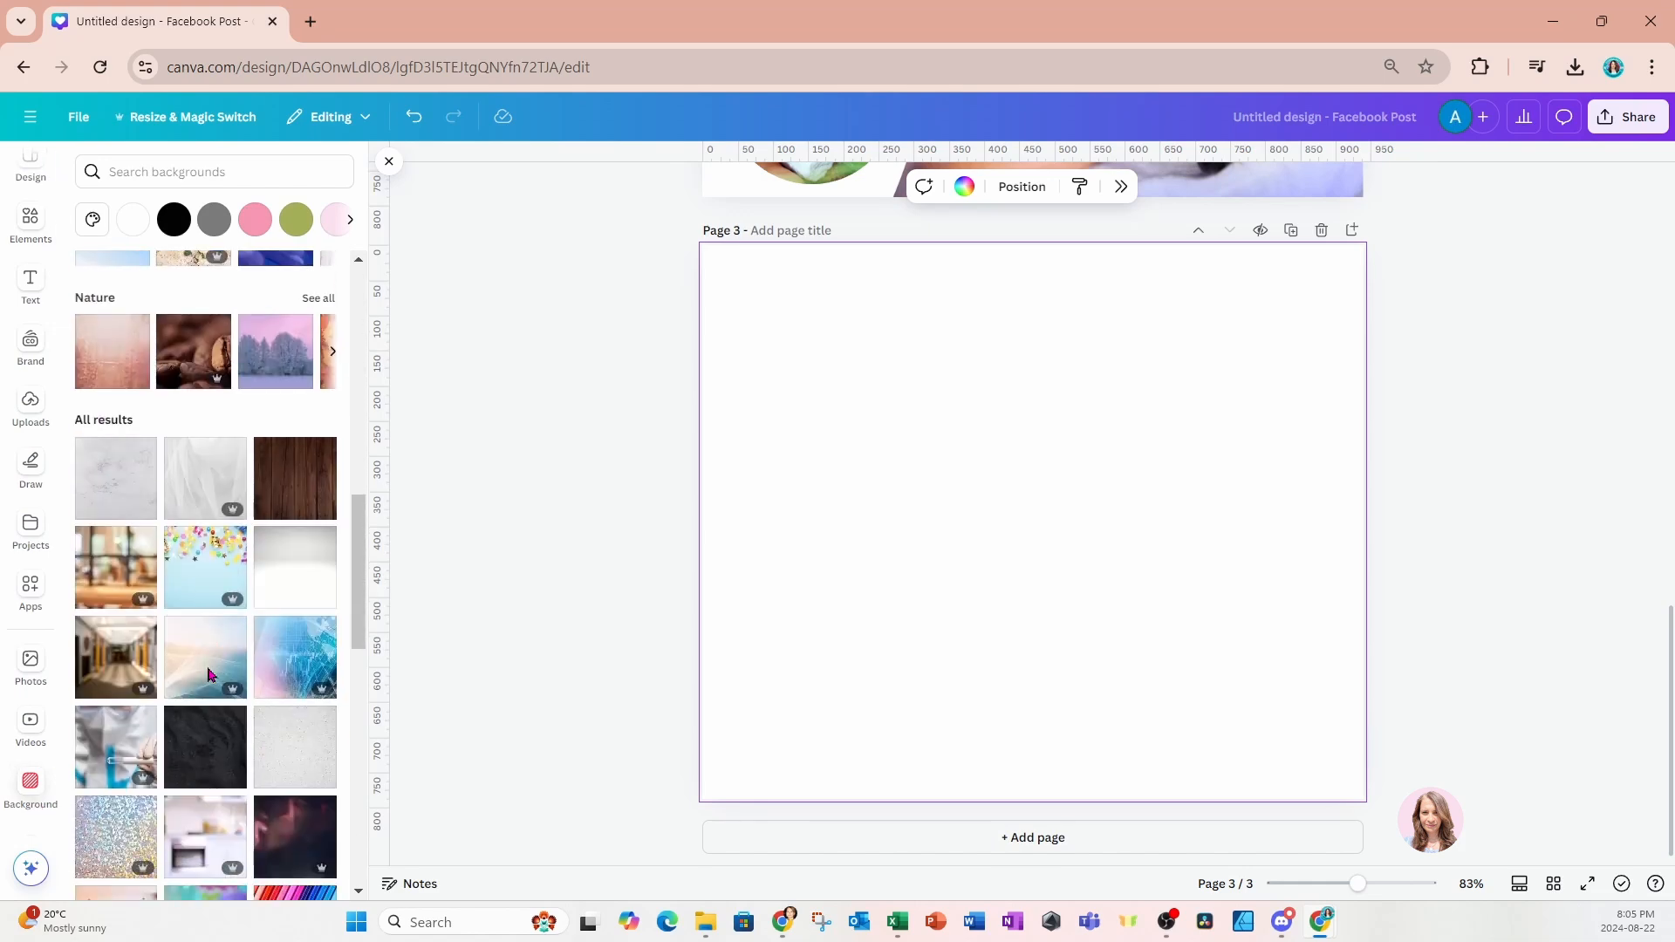
click(273, 714)
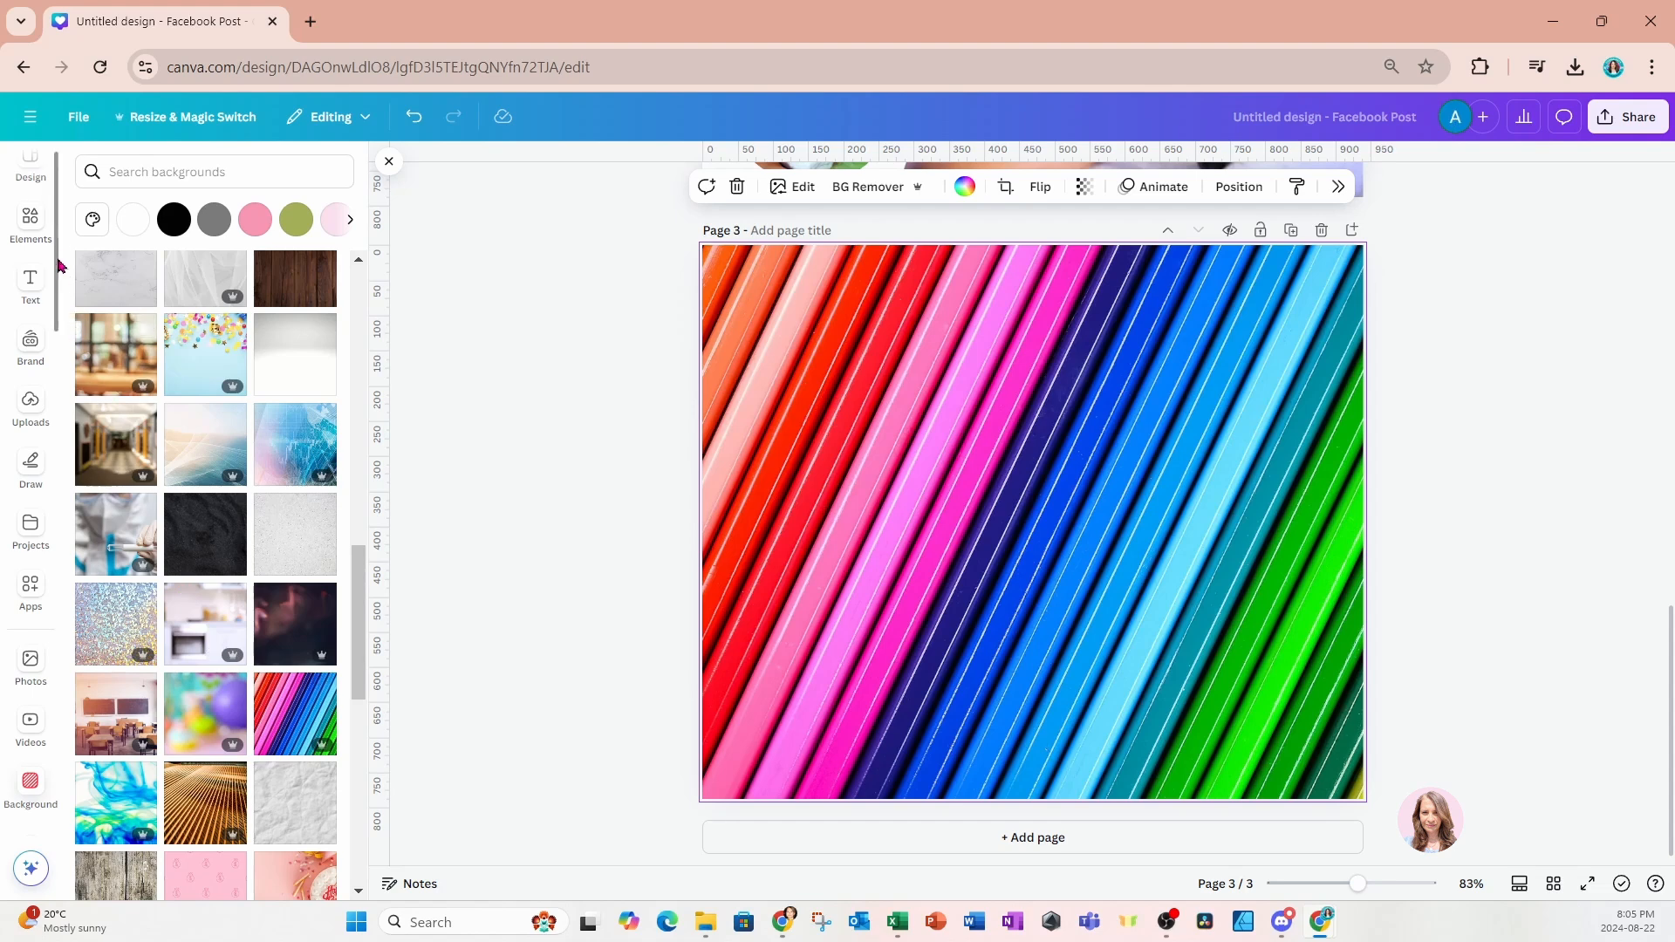
Search the elements for woman photos and add the smiling woman in a white blouse holding glasses to page 3.
click(30, 222)
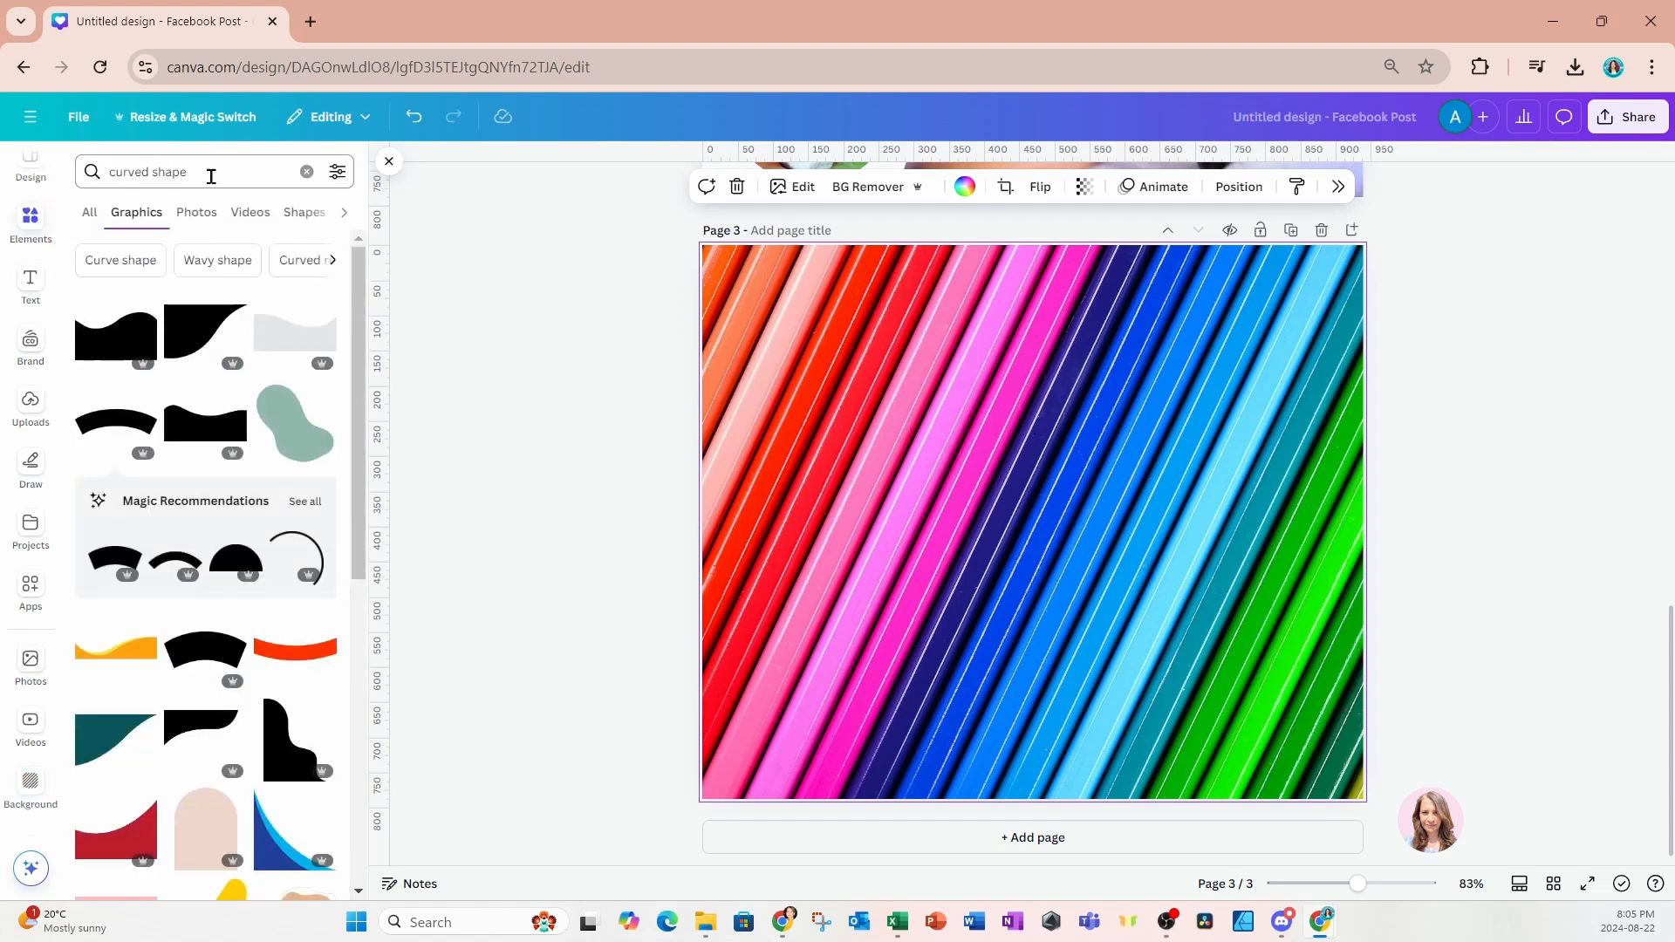
drag(214, 172, 78, 161)
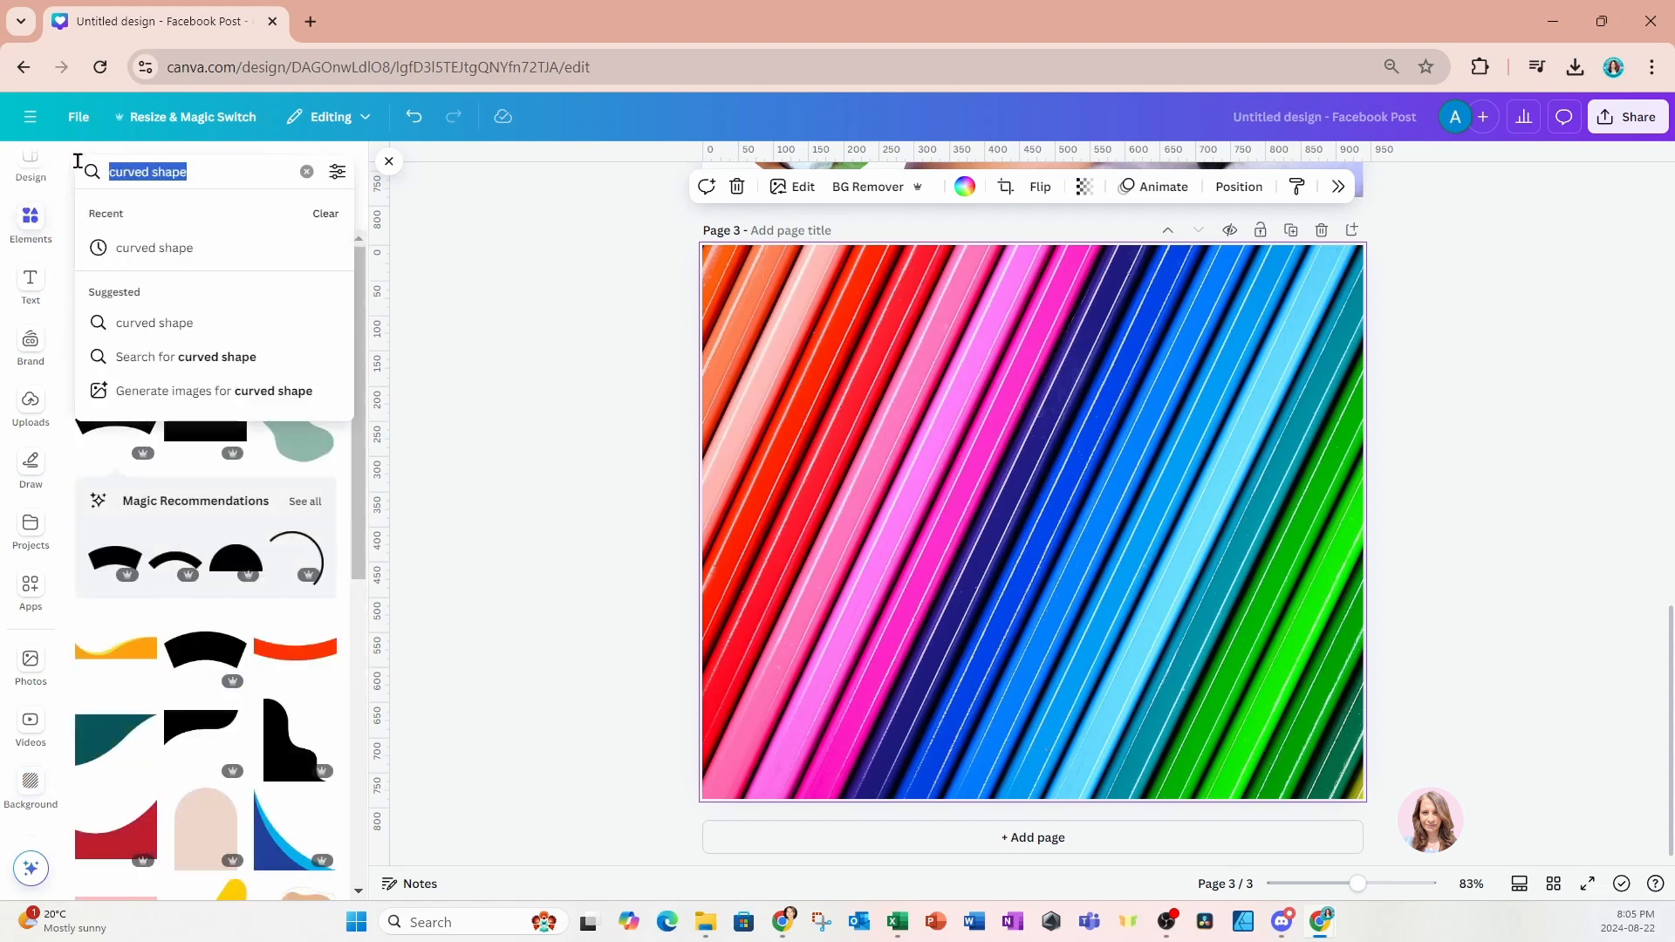
text(woman)
key(Return)
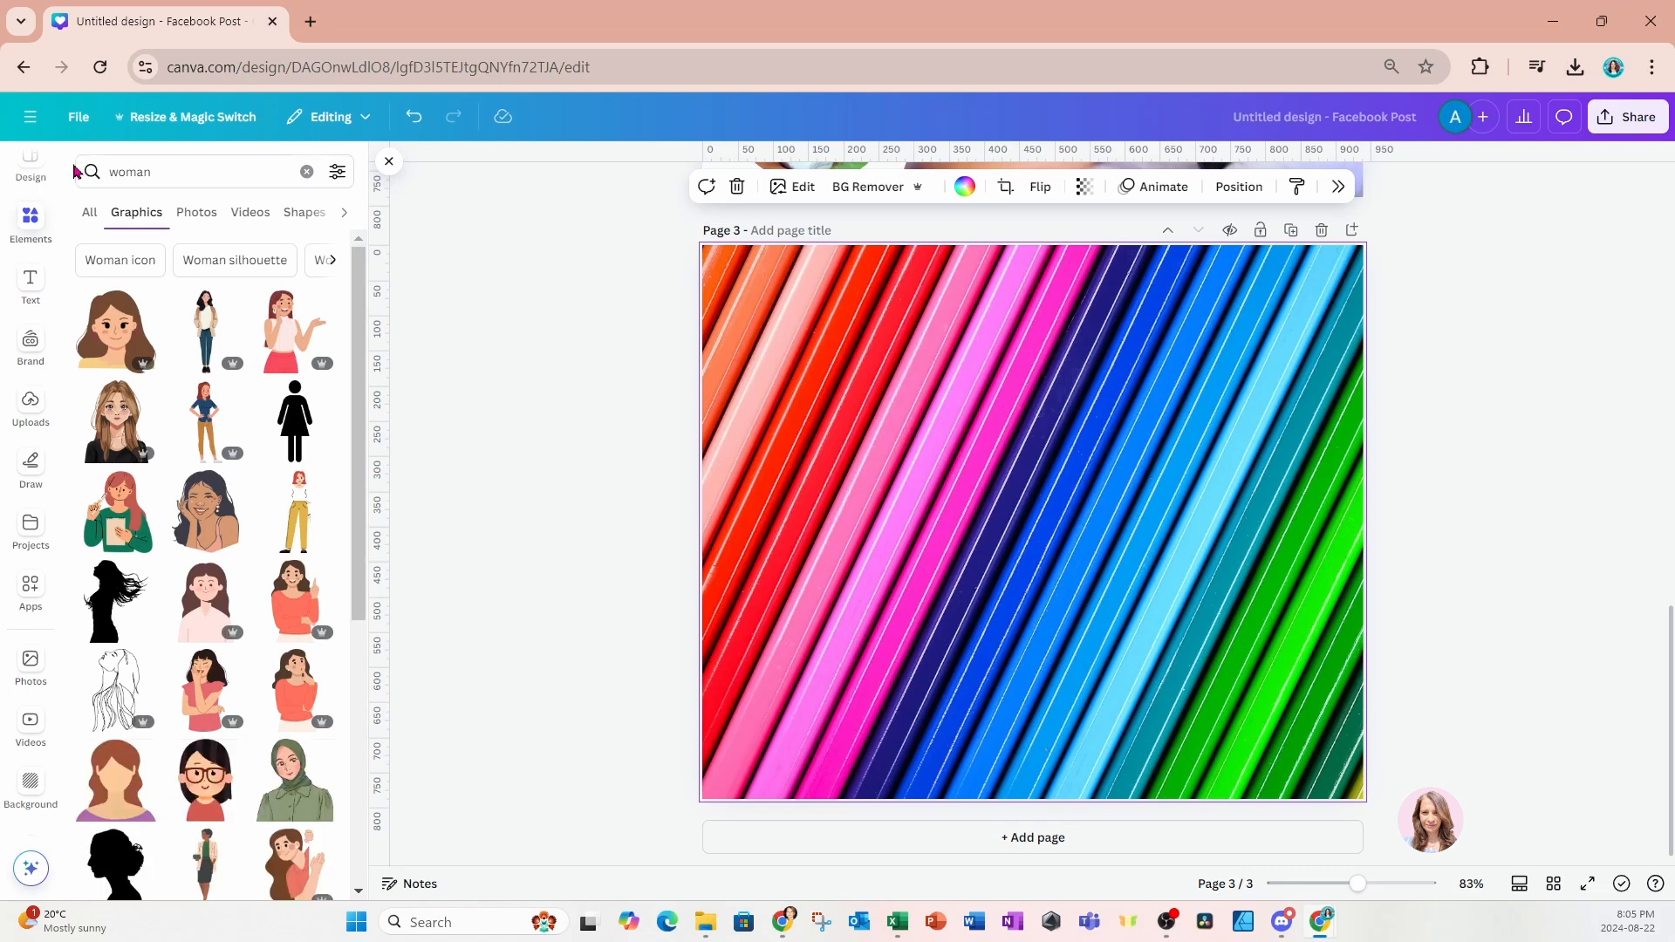
click(210, 225)
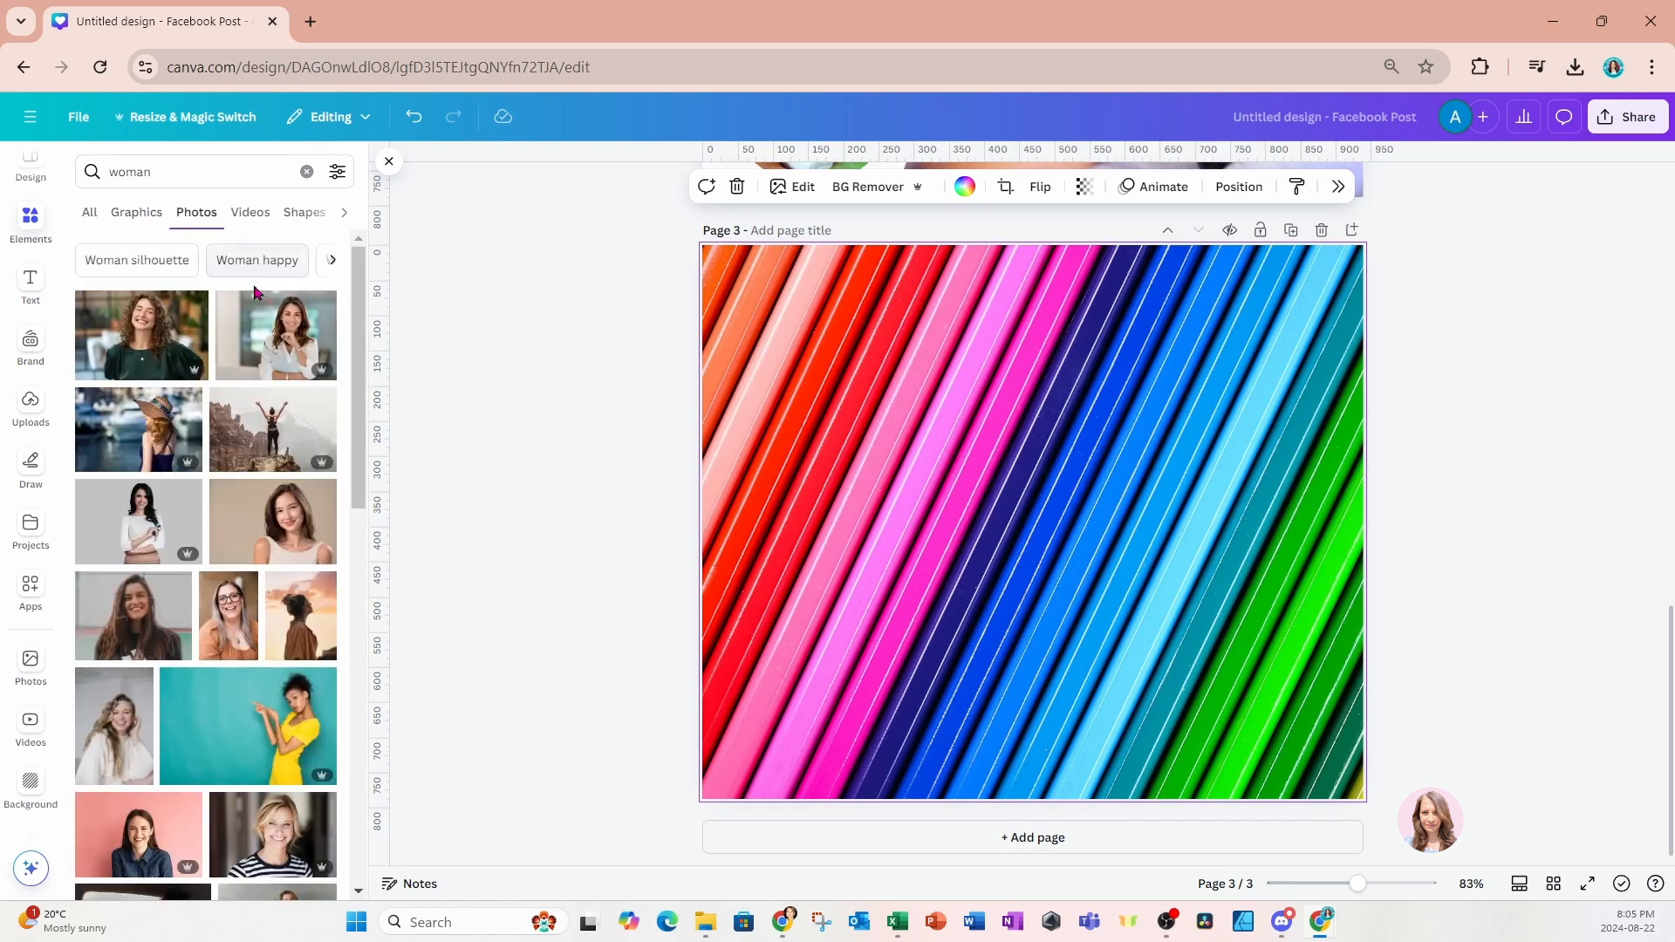
click(258, 327)
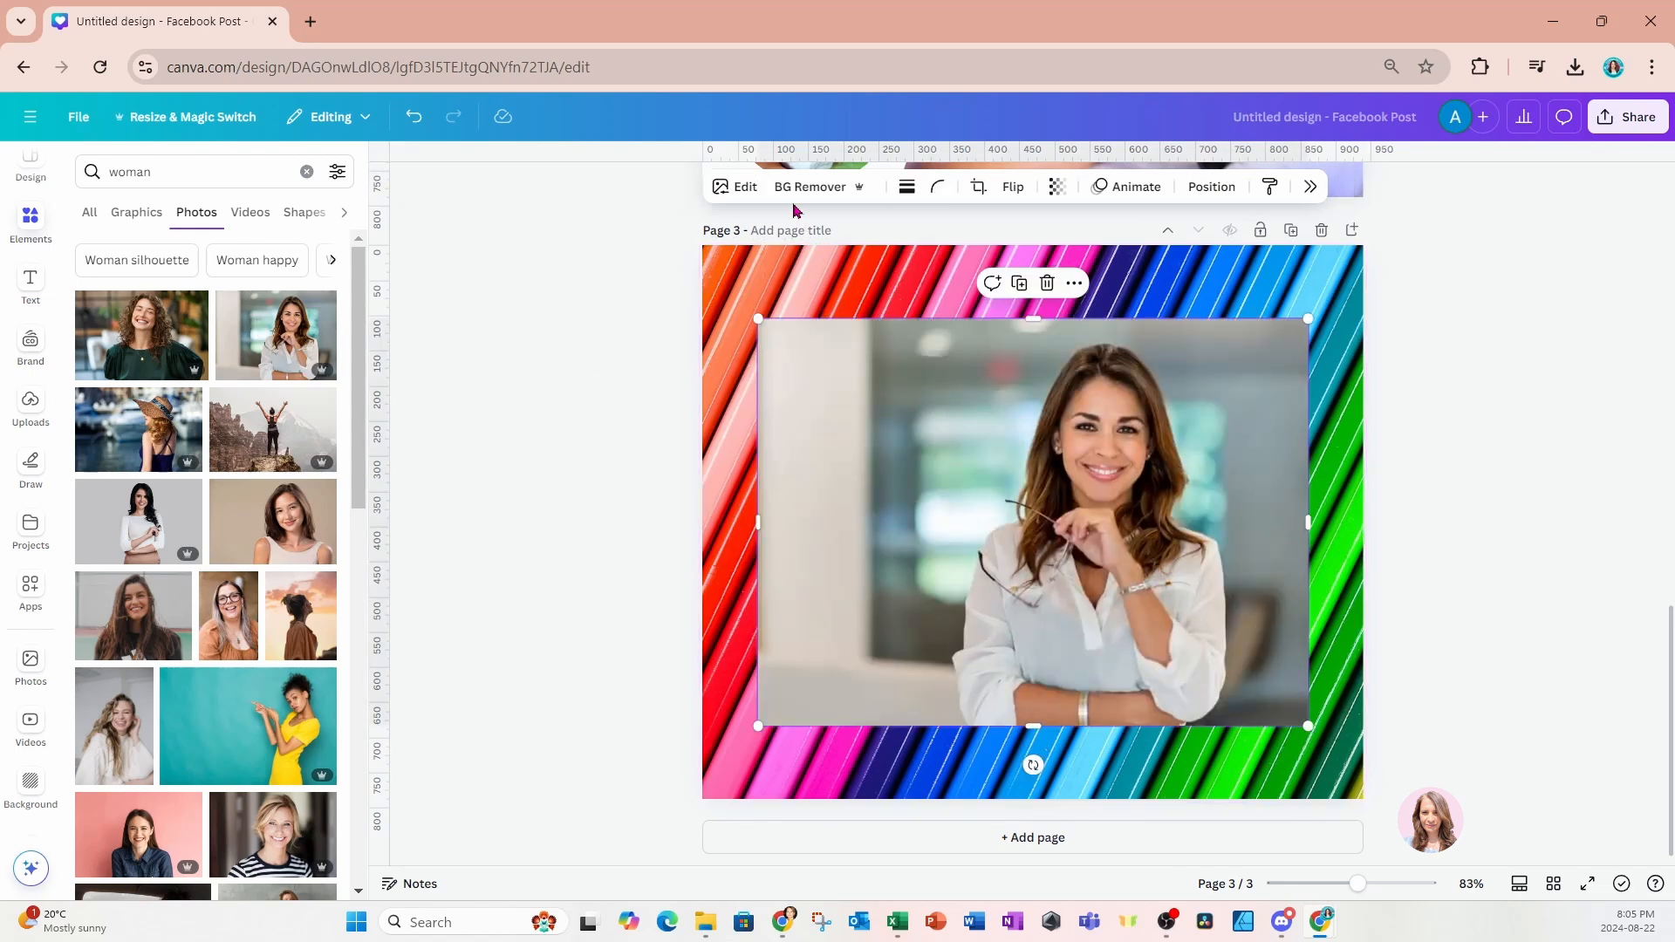
Remove the woman photo's background, enlarge the cutout to nearly page height and center her along the page's lower edge.
click(819, 186)
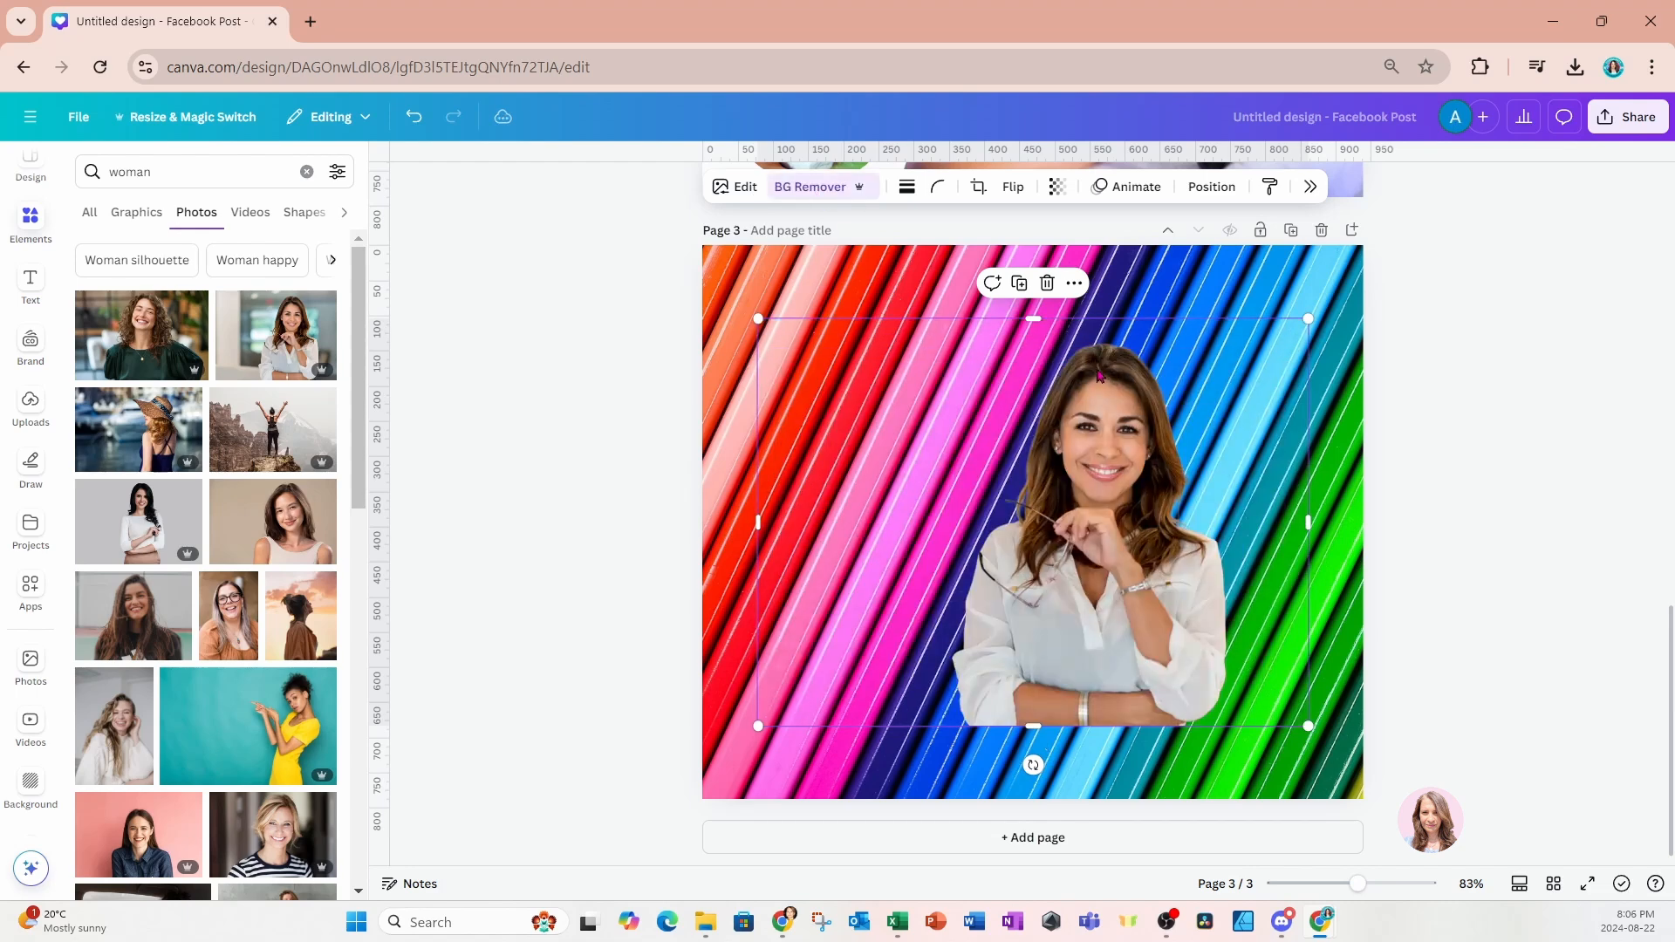
drag(1117, 377, 1018, 453)
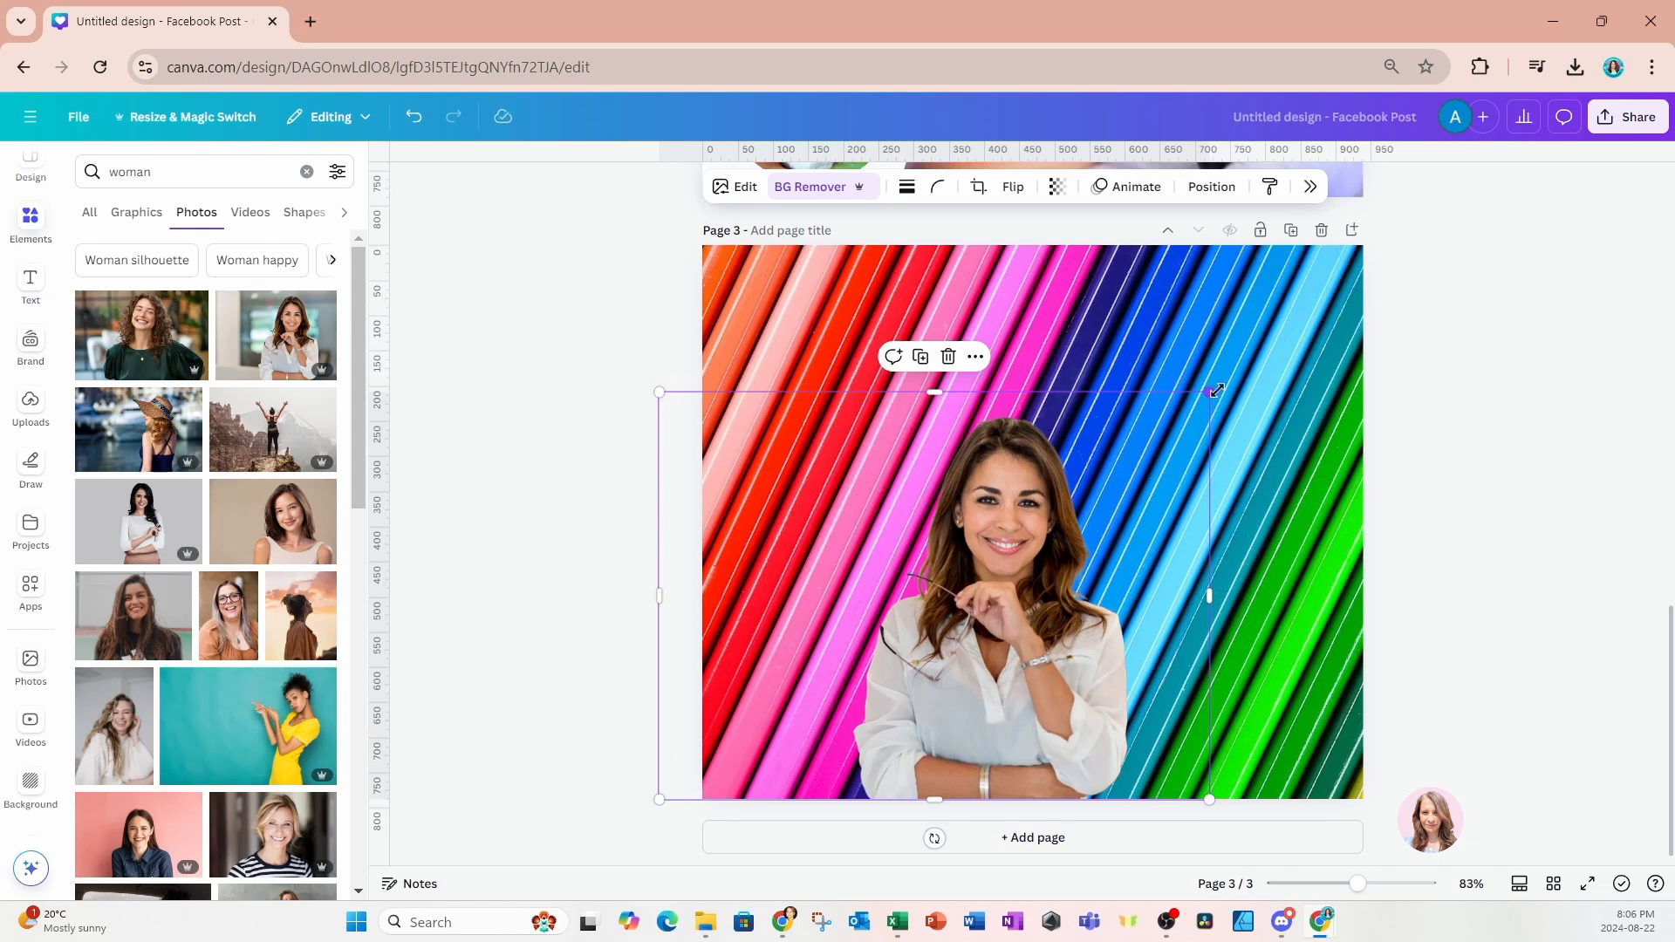
drag(1216, 391, 1395, 232)
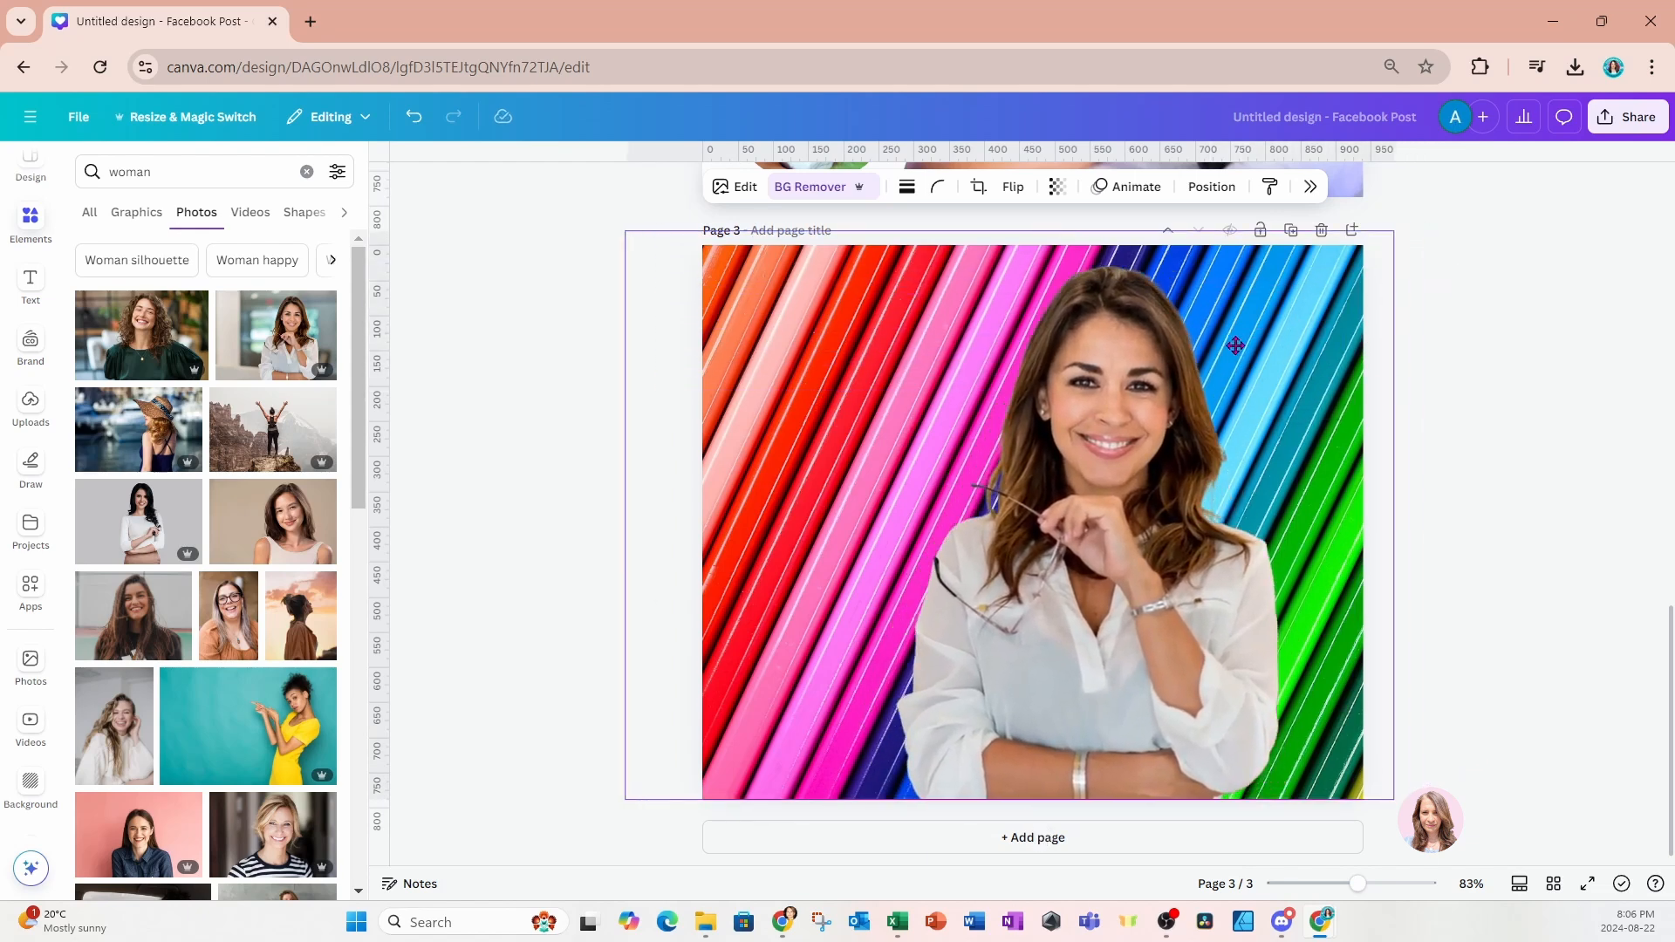
drag(1236, 346, 1177, 351)
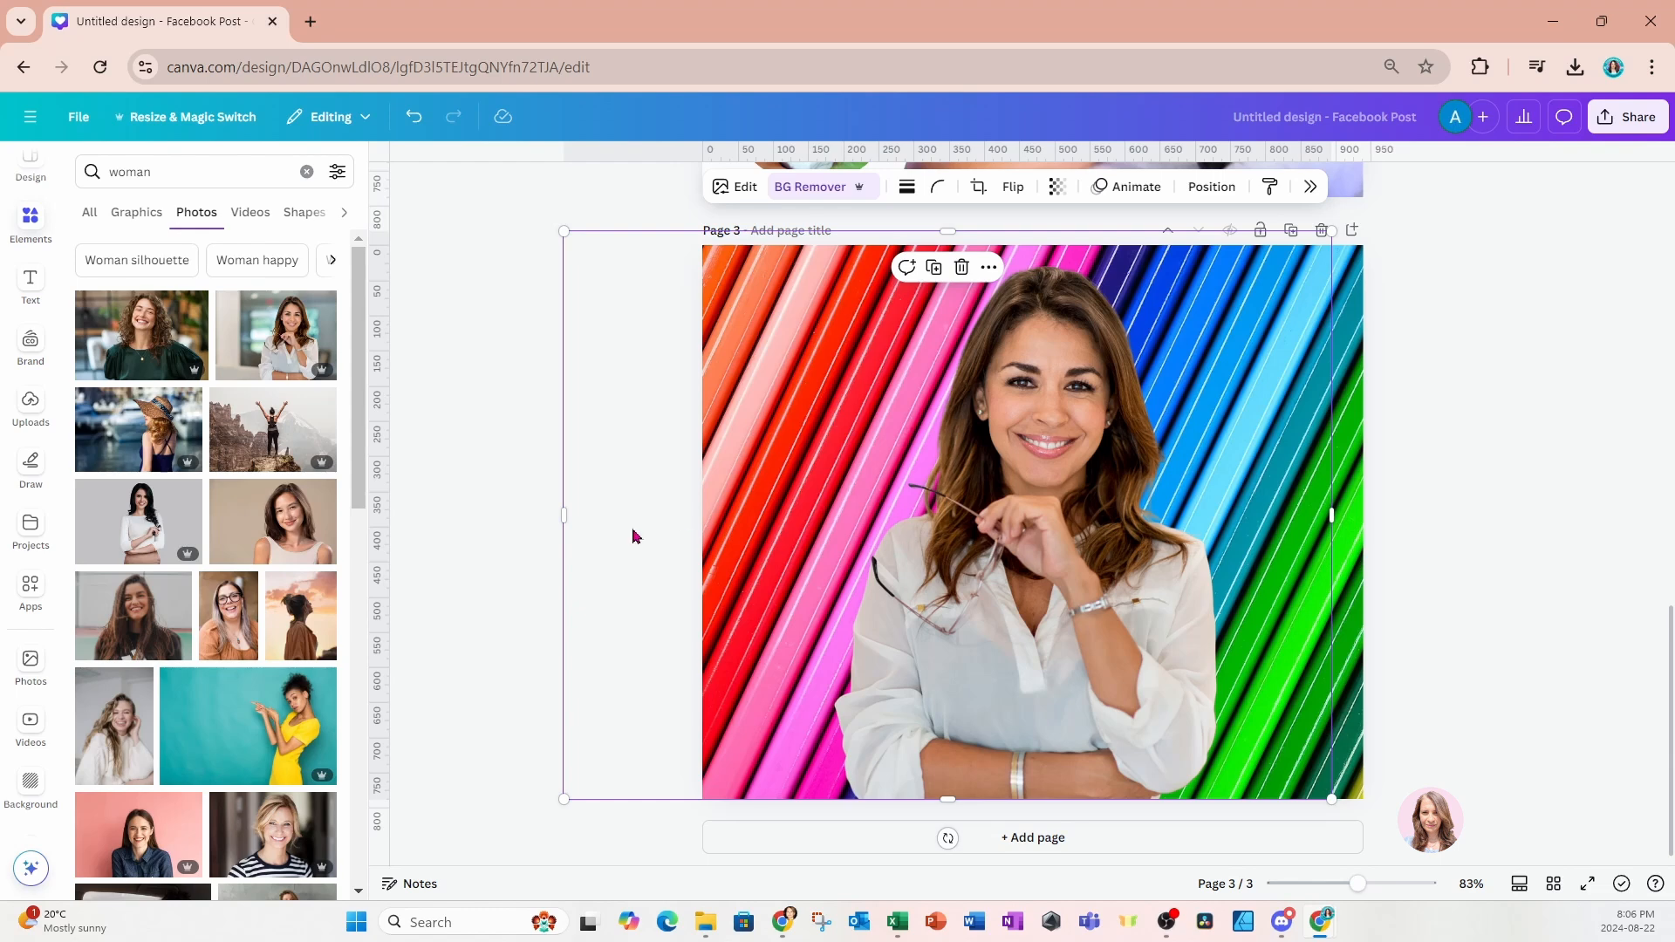
click(517, 532)
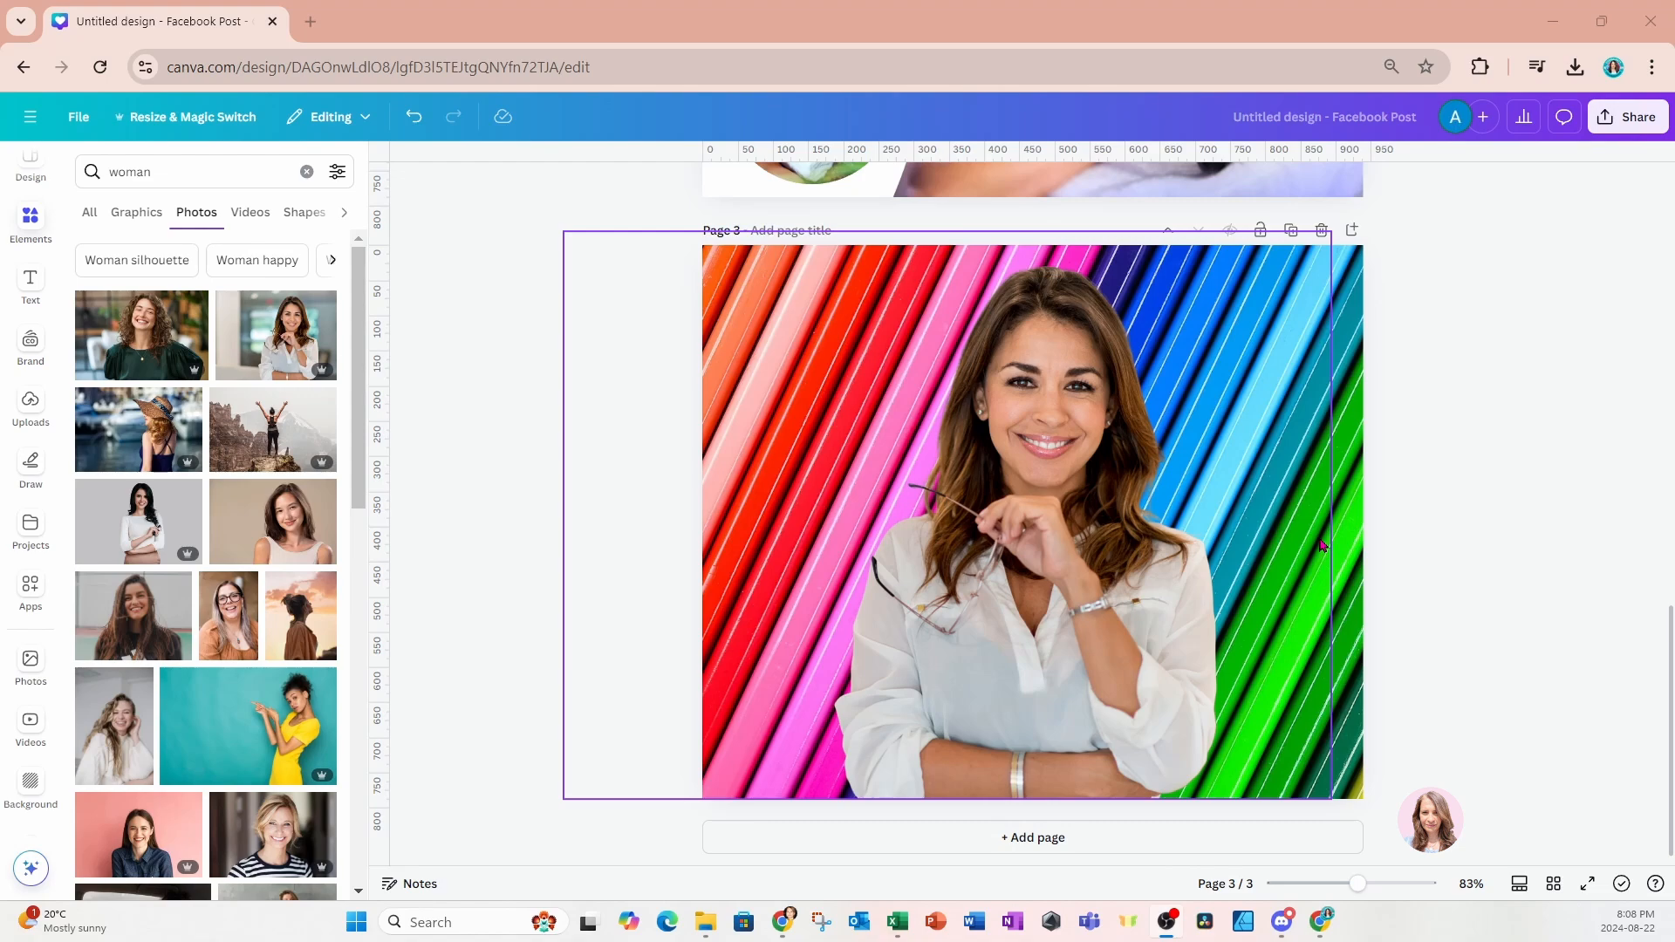
On page 2, detach the head-massage photo from the top circle frame, shrink it and place it over that frame.
scroll(1319, 545, up, 6)
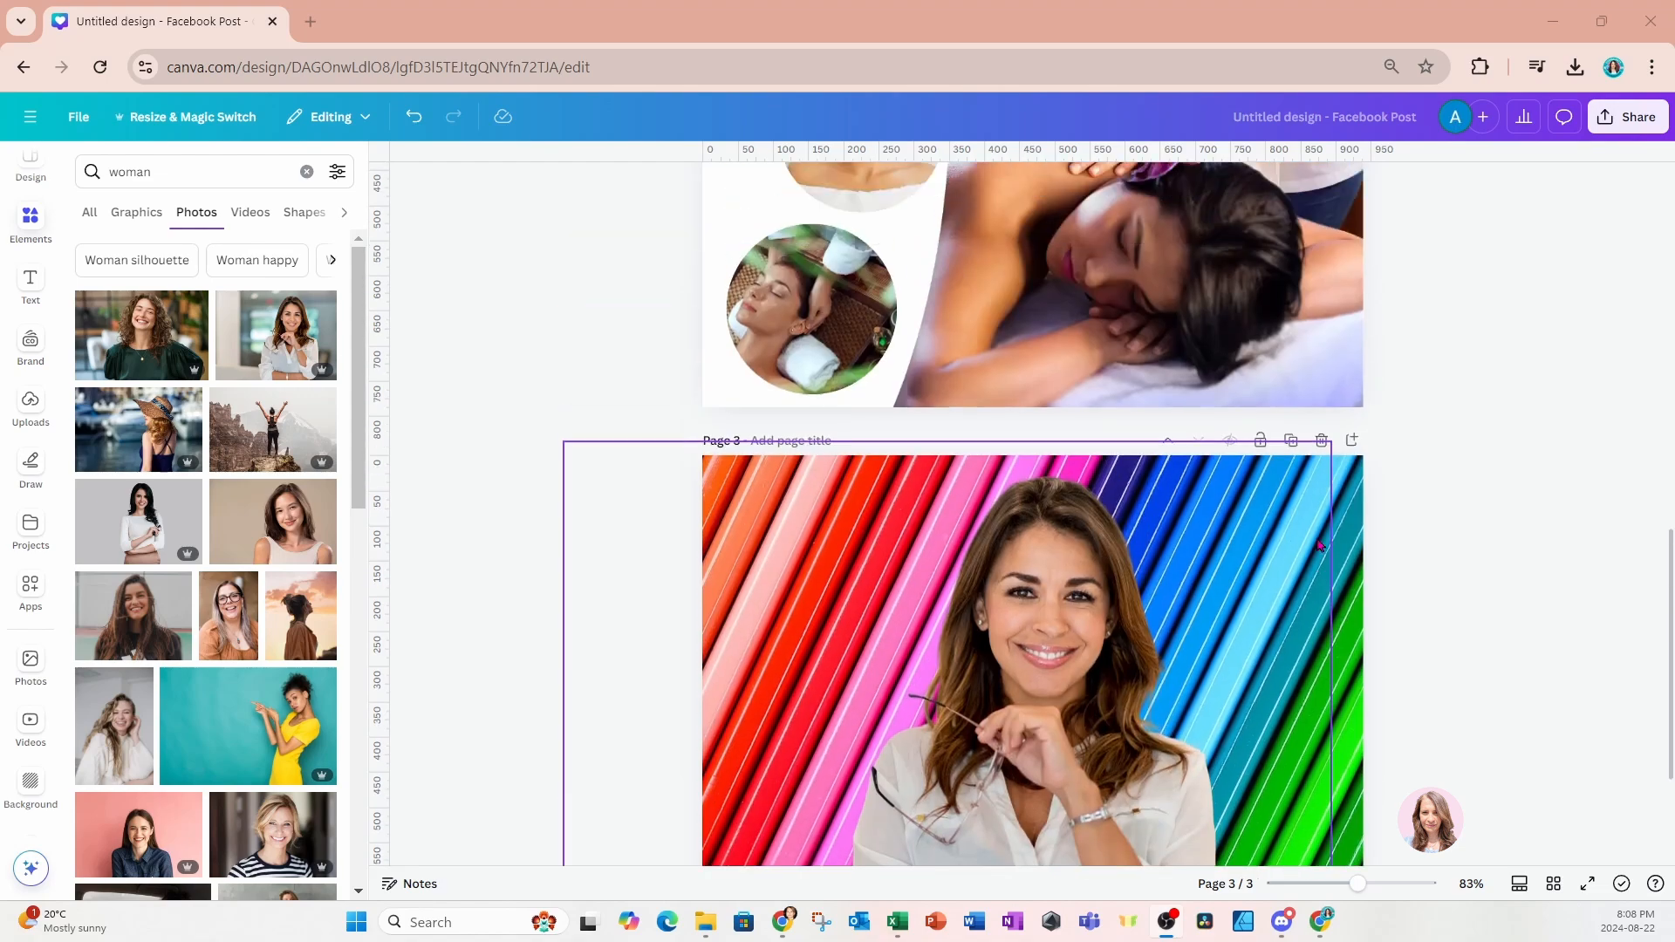
scroll(1320, 546, up, 1)
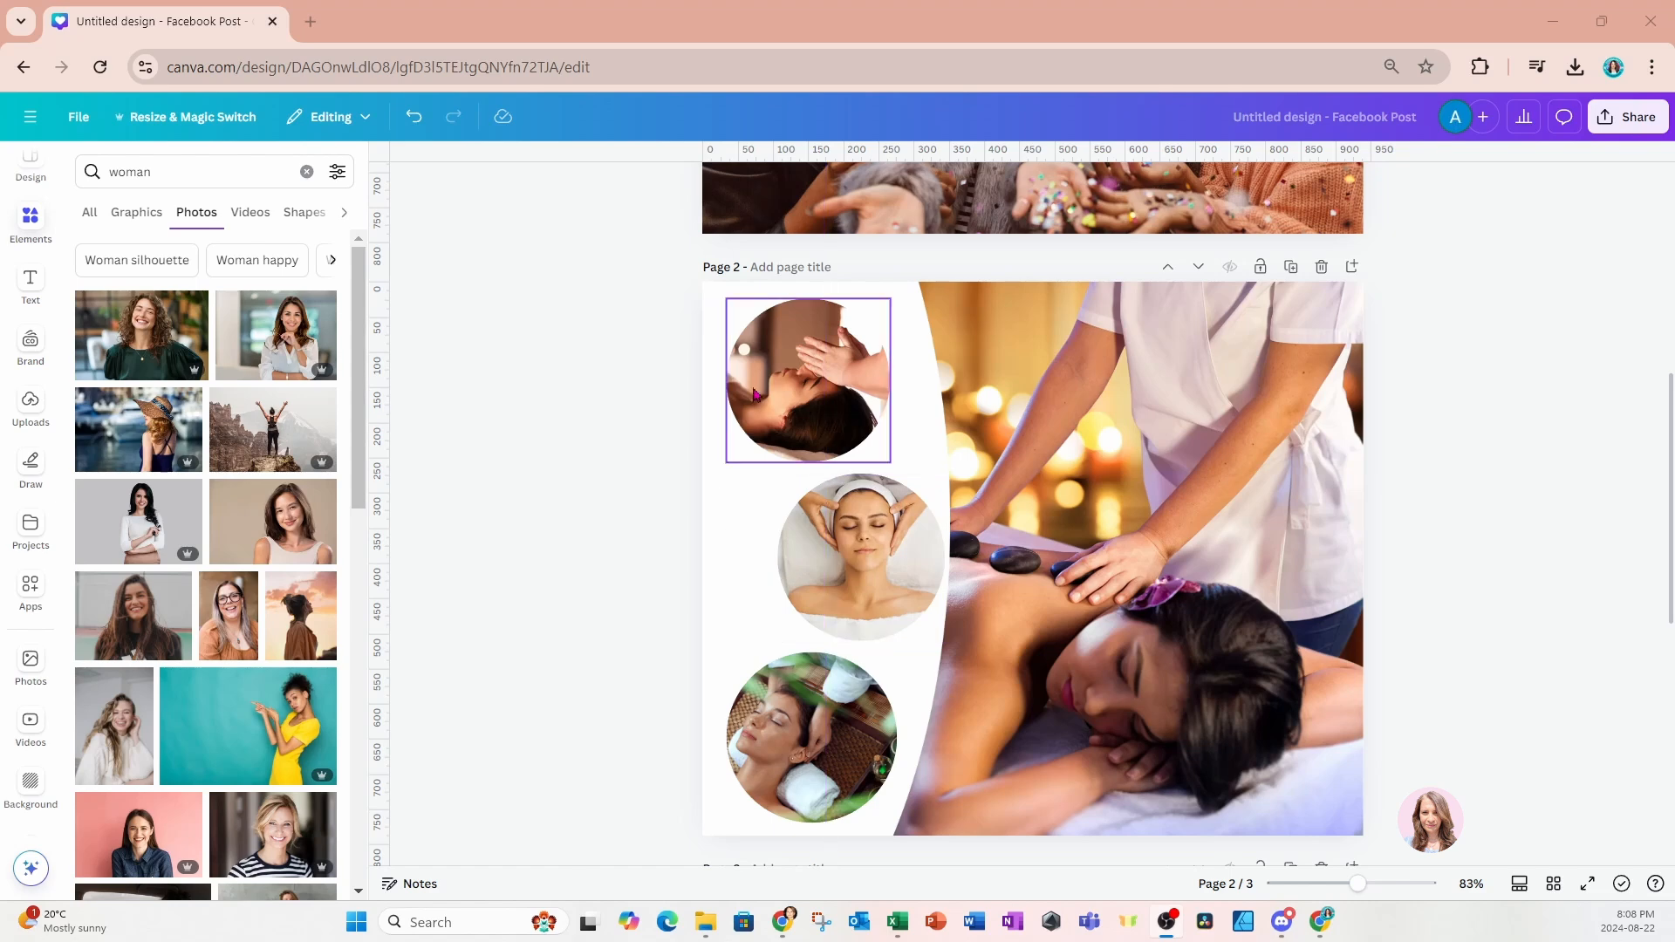
right_click(794, 371)
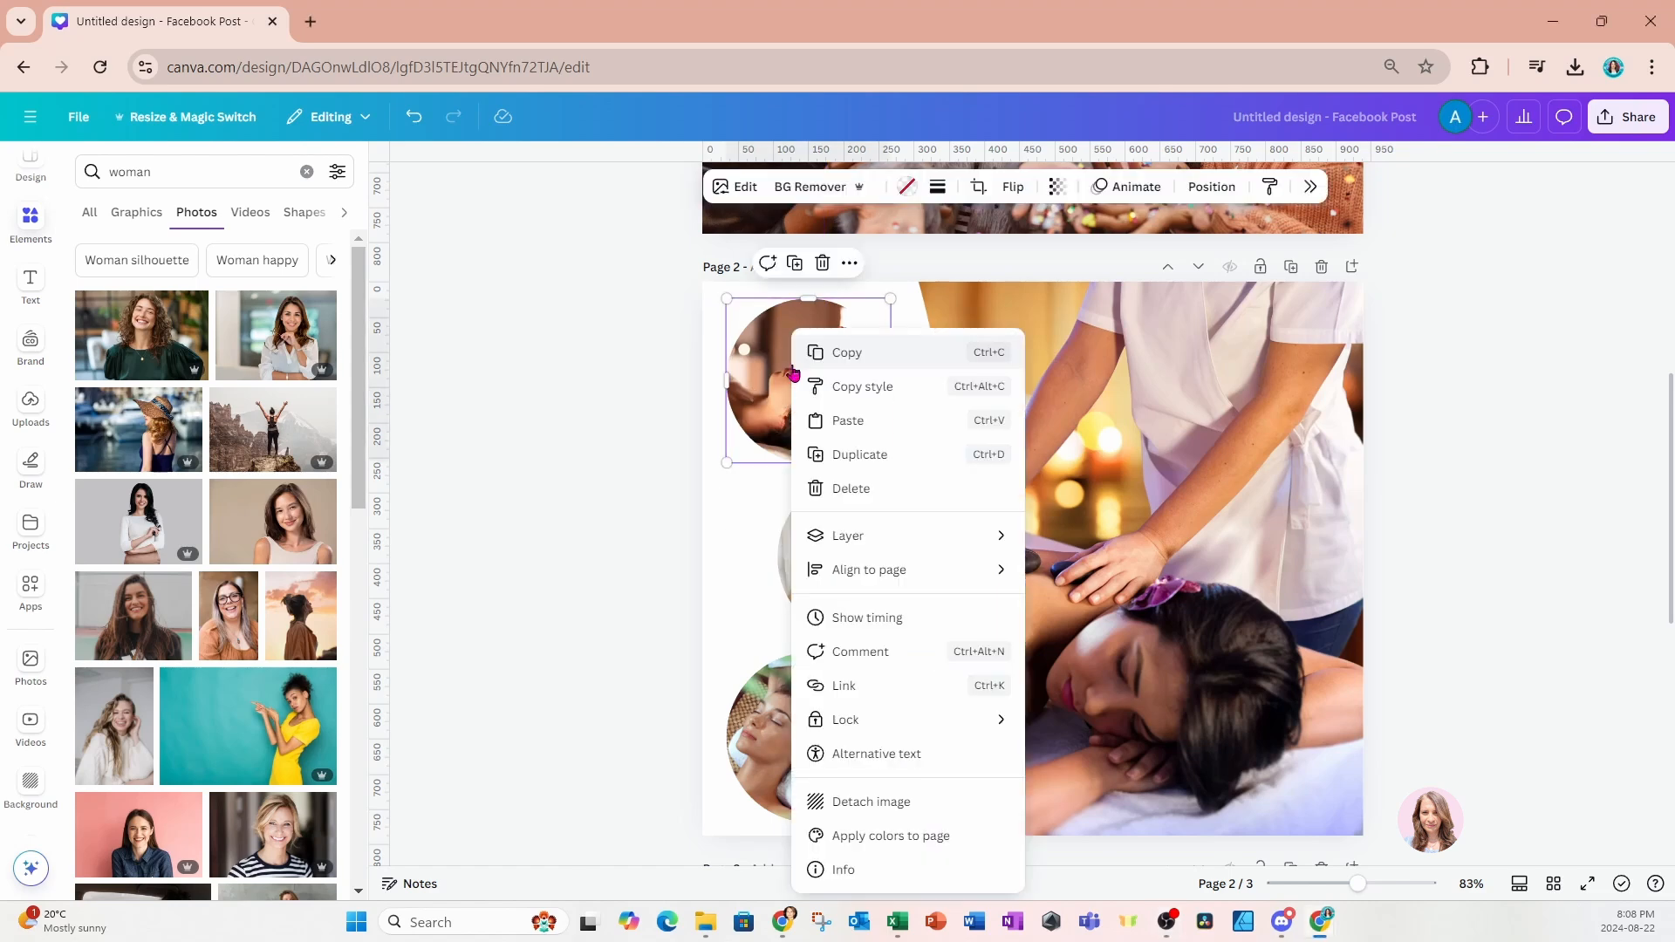
click(890, 802)
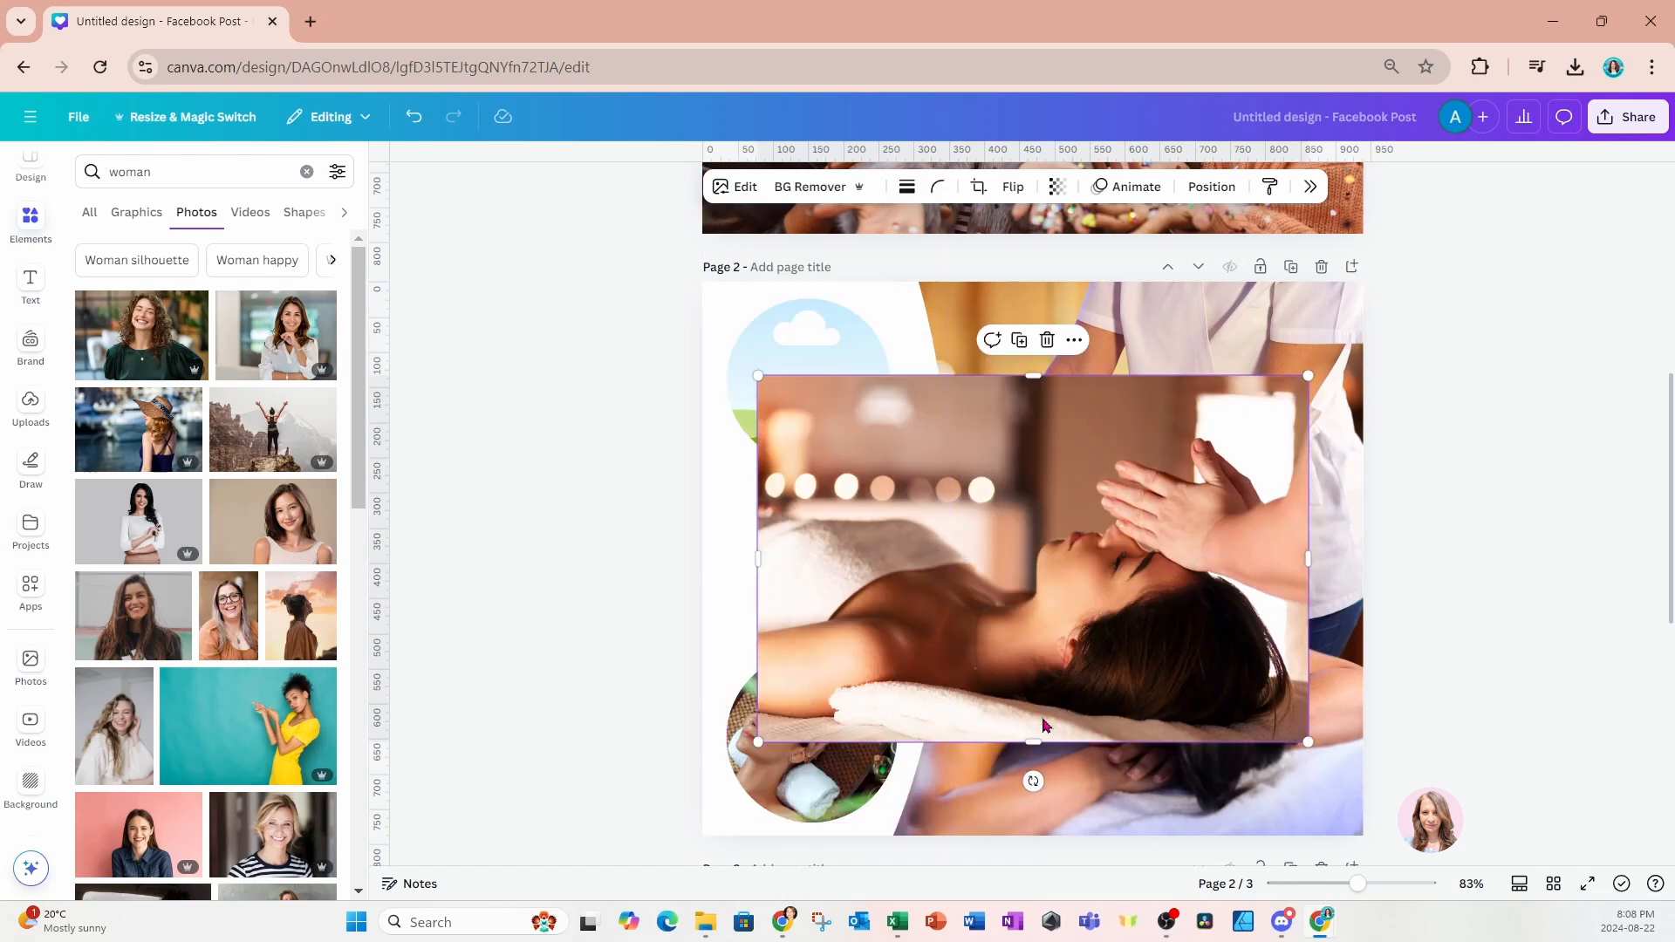
drag(1318, 752, 891, 547)
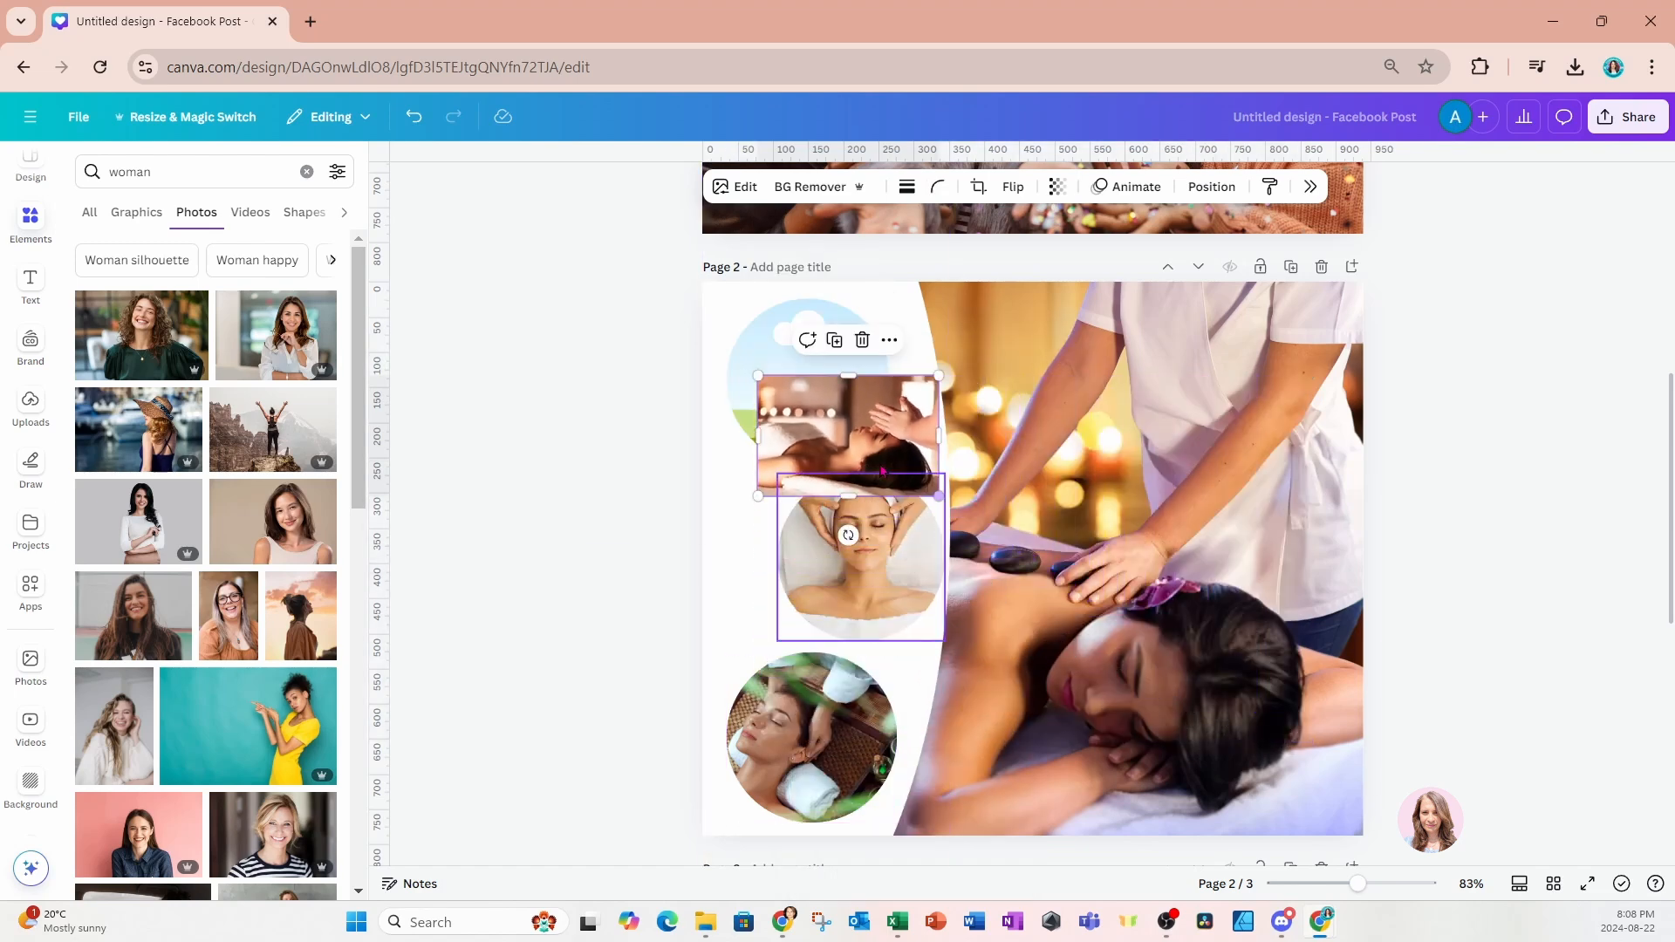
drag(864, 419, 902, 366)
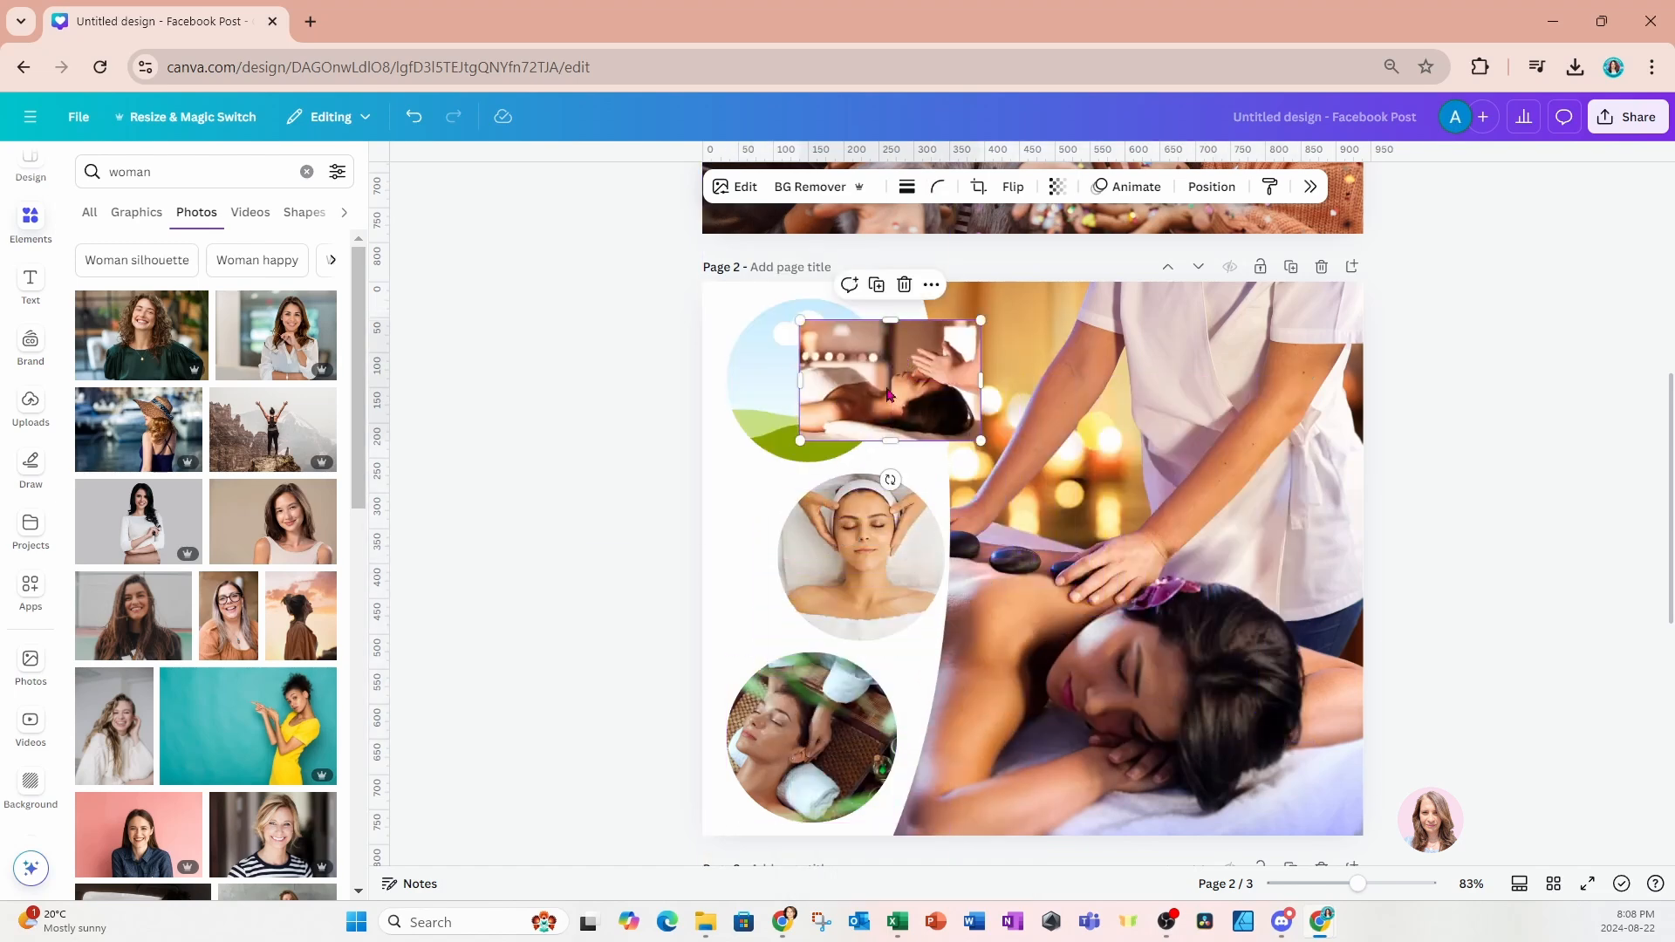
drag(800, 440, 726, 469)
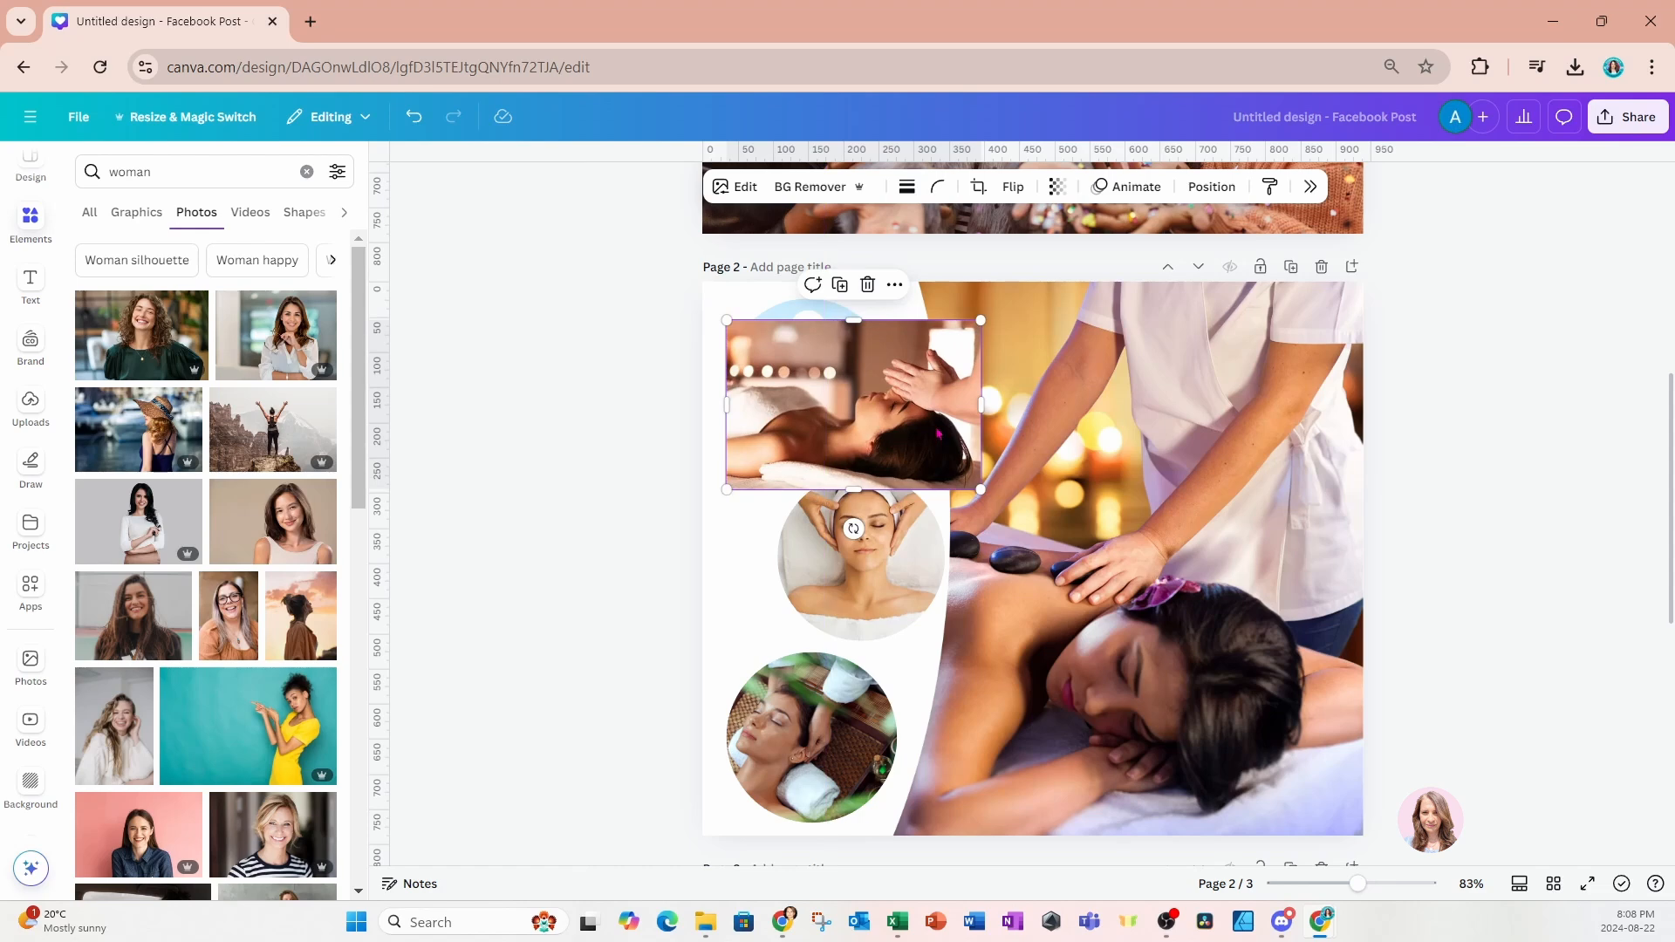
drag(864, 410, 857, 383)
Detach the facial-massage photo from the middle circle frame, shrink it and place it just below the head-massage photo.
right_click(881, 561)
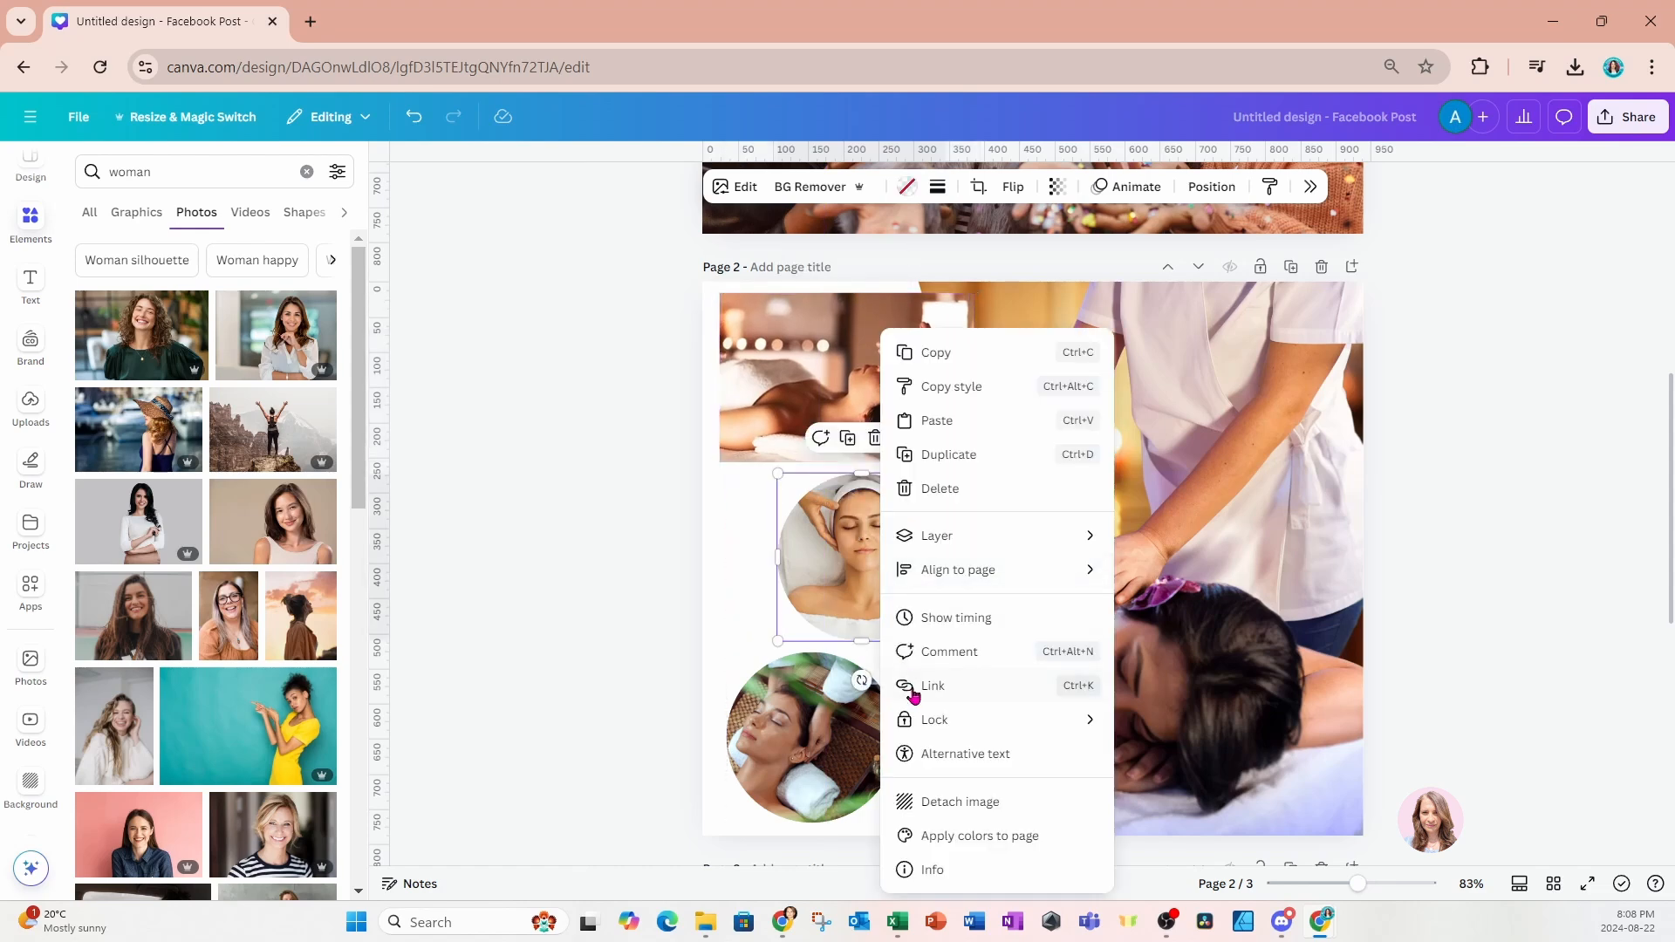
click(923, 802)
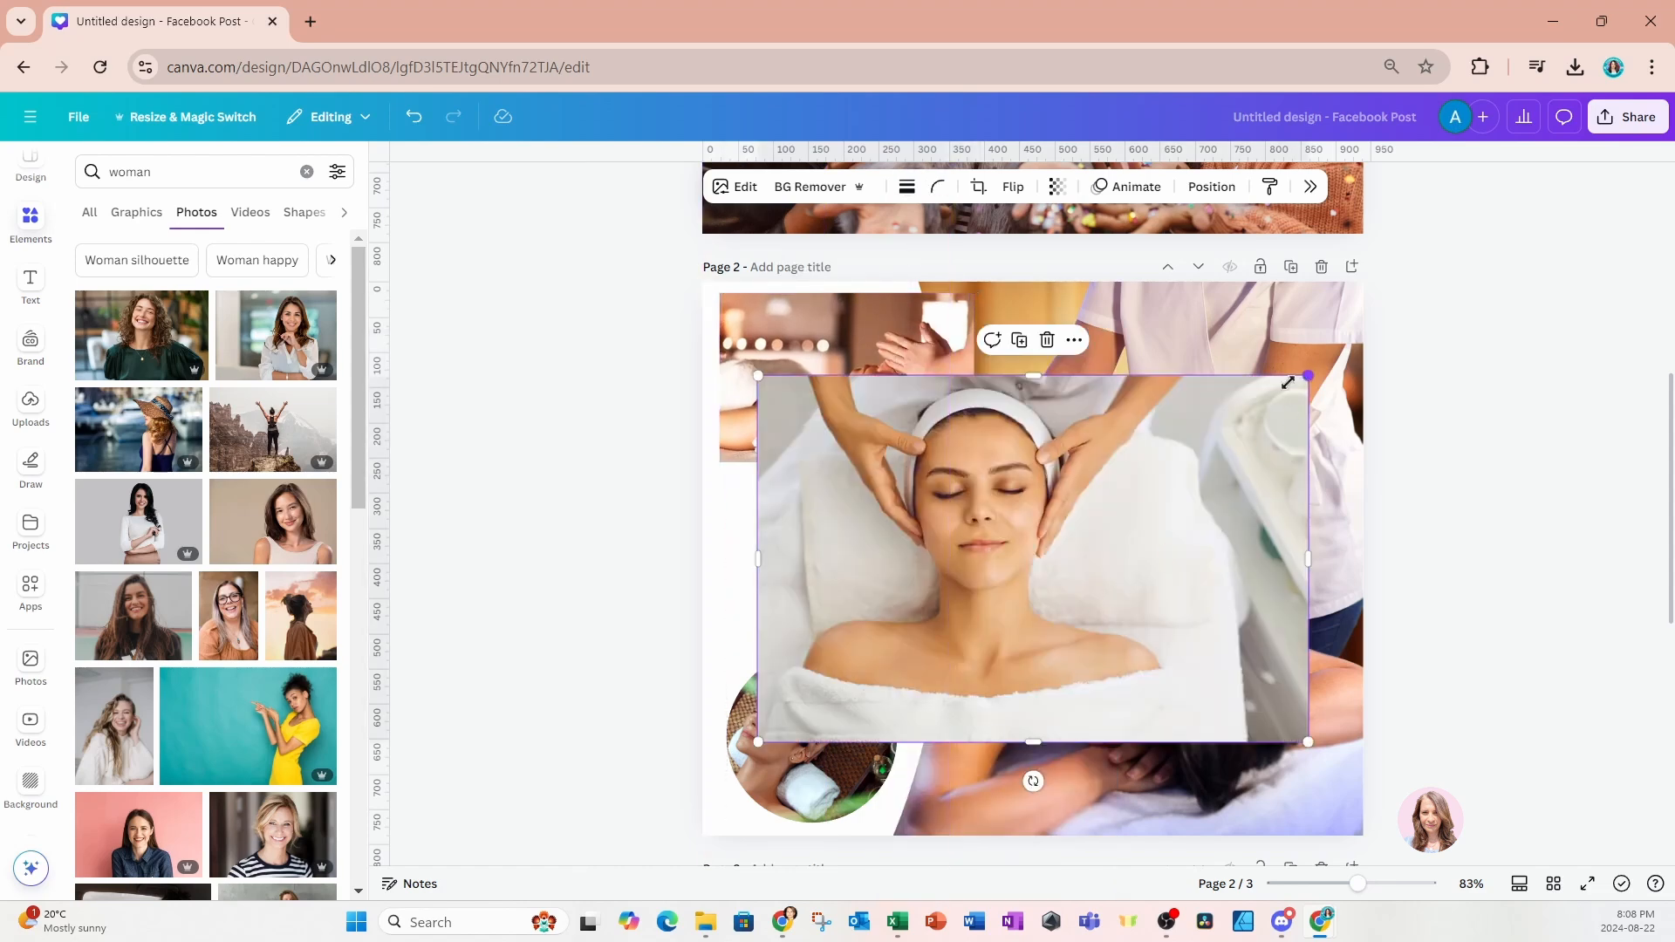
drag(1307, 377, 1074, 532)
drag(1002, 580, 972, 488)
drag(1042, 648, 993, 611)
Detach the bottom circle's photo and shrink it over its frame, moving the facial-massage photo down to clear the photo above.
click(801, 751)
right_click(799, 748)
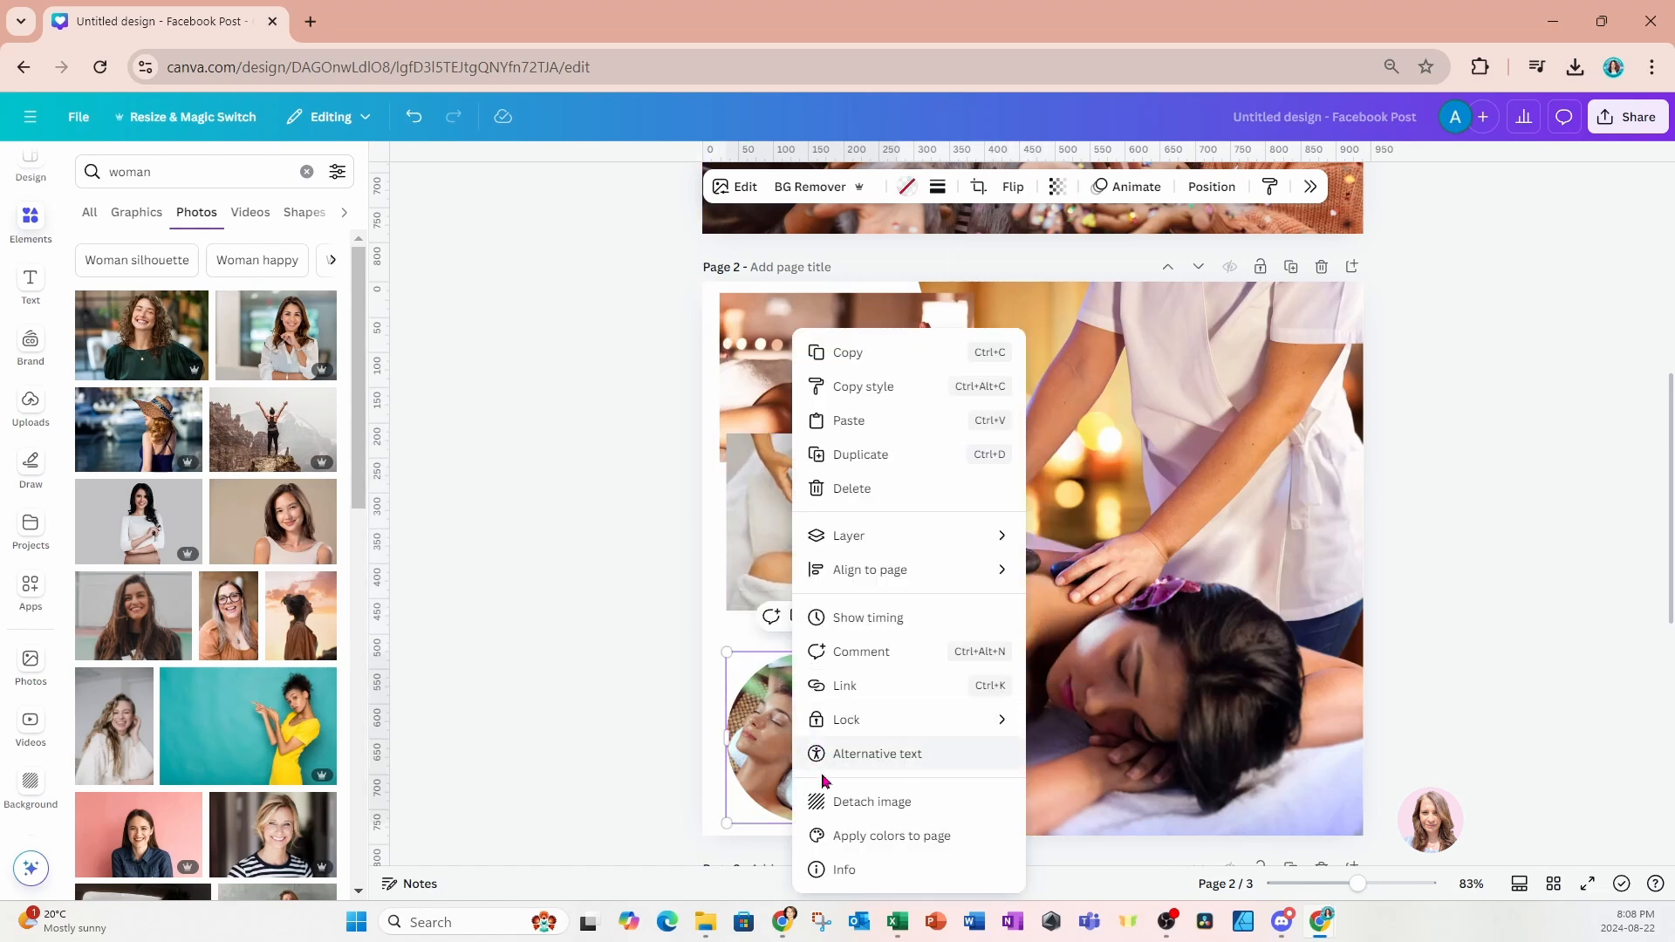
click(816, 801)
drag(1289, 344, 915, 736)
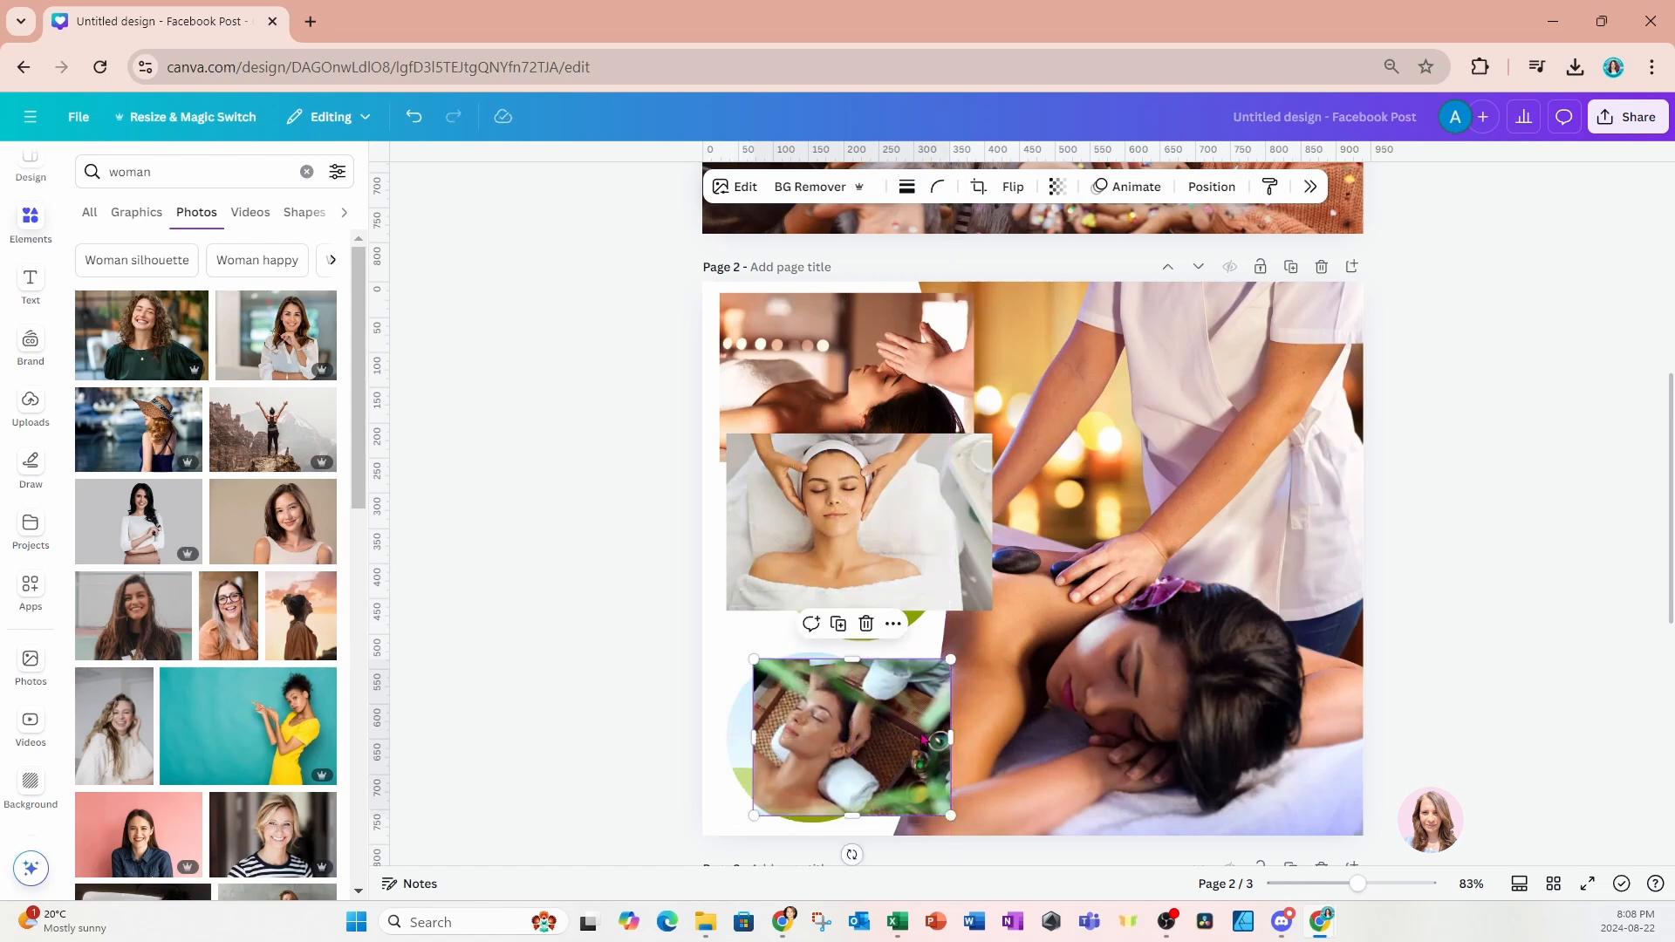
drag(984, 593, 982, 619)
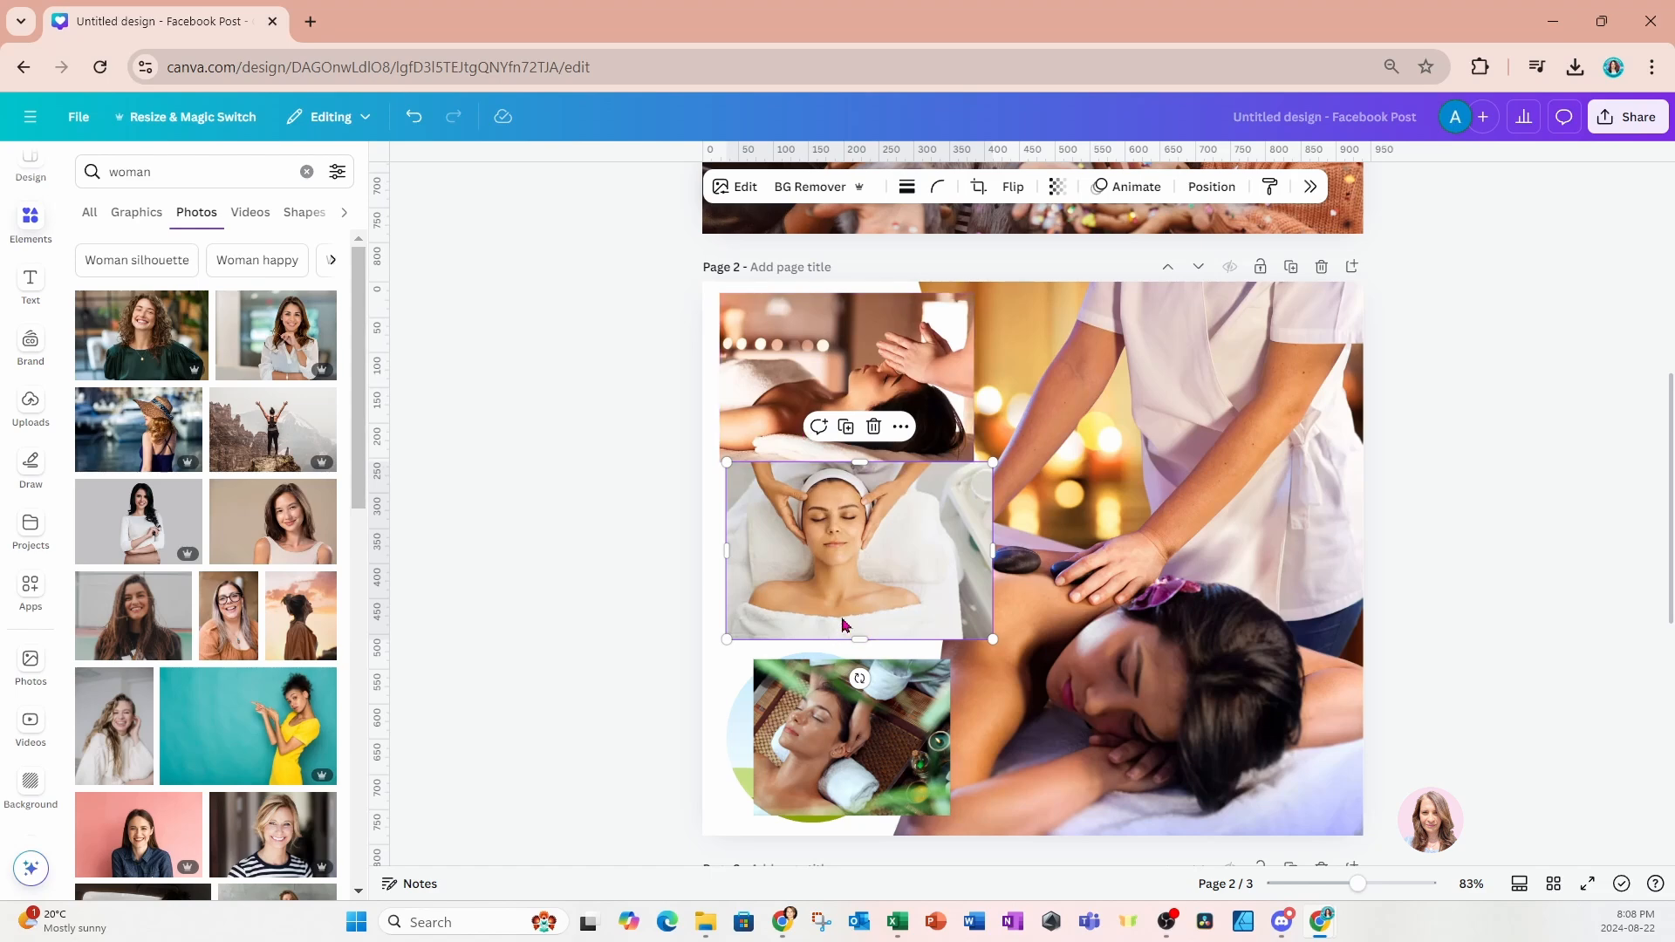
Place the three detached spa photos back into their circle frames on page 2.
drag(809, 367, 813, 386)
drag(838, 539, 858, 559)
drag(855, 737, 820, 746)
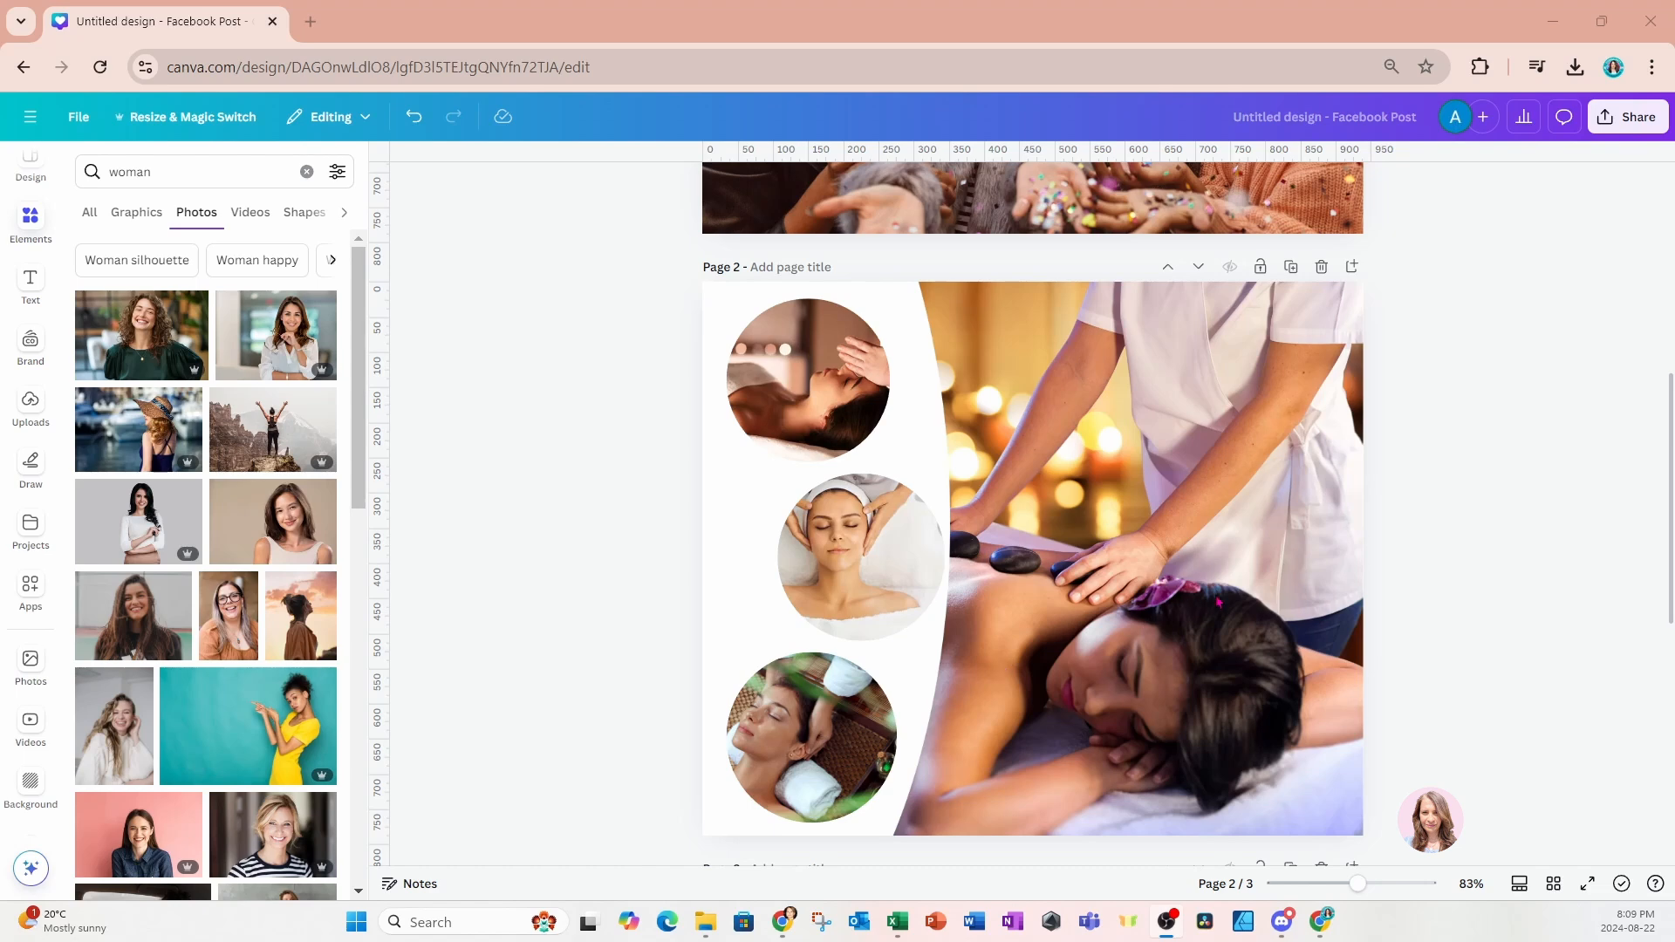
scroll(1161, 589, down, 2)
scroll(1219, 601, down, 2)
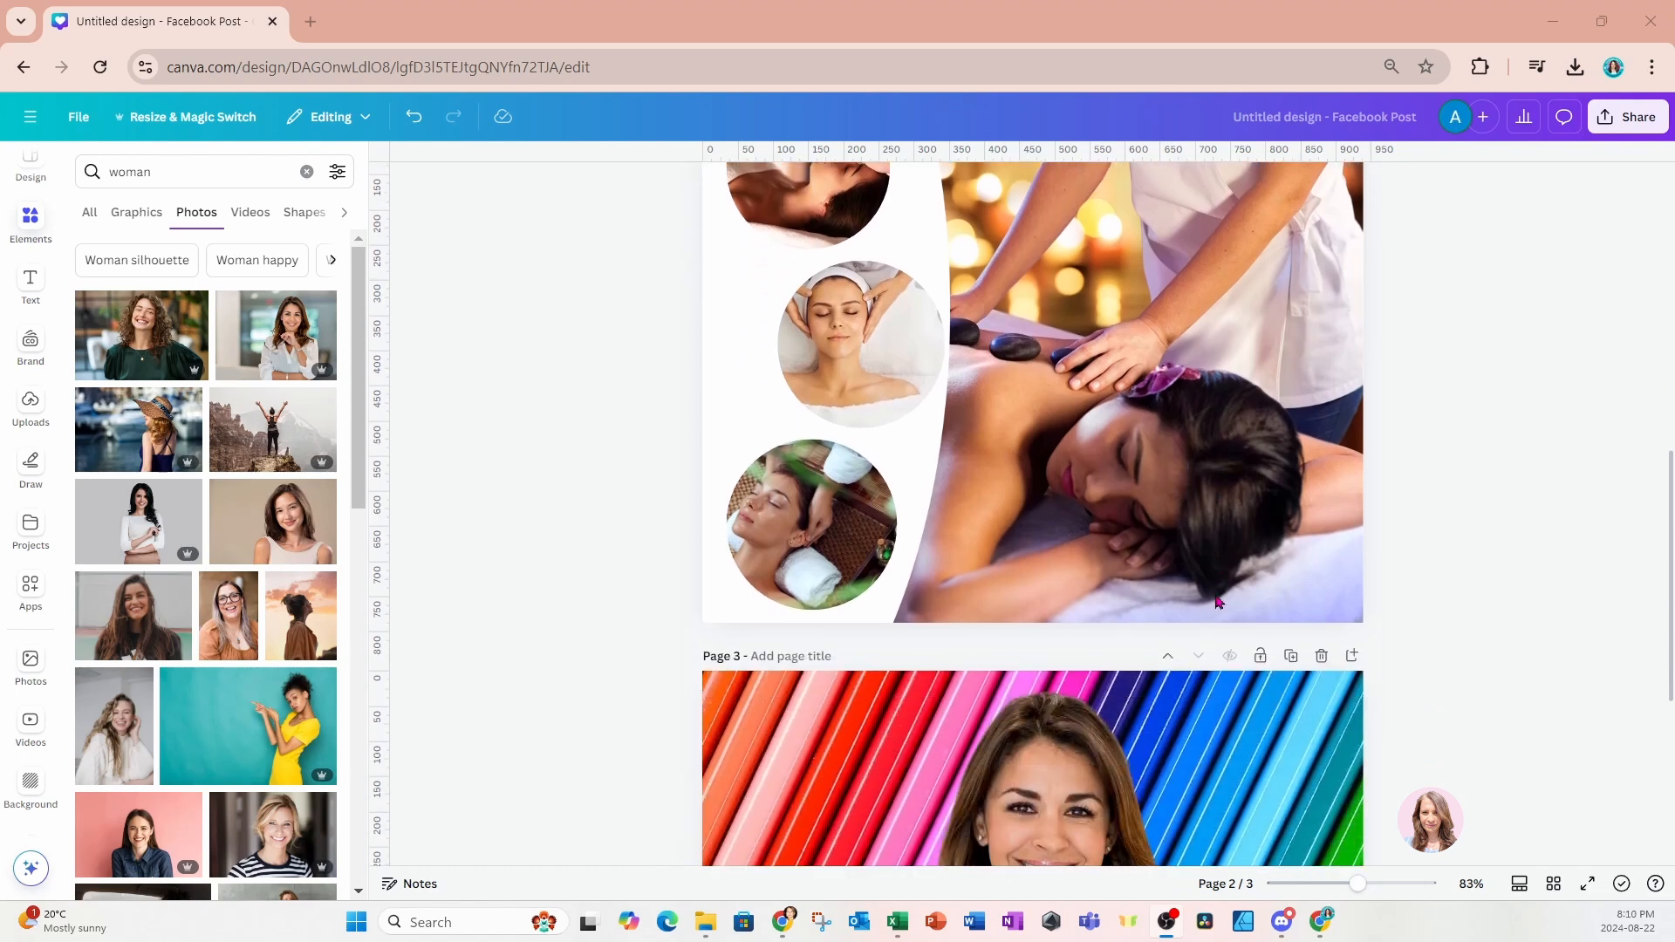
scroll(1219, 601, down, 2)
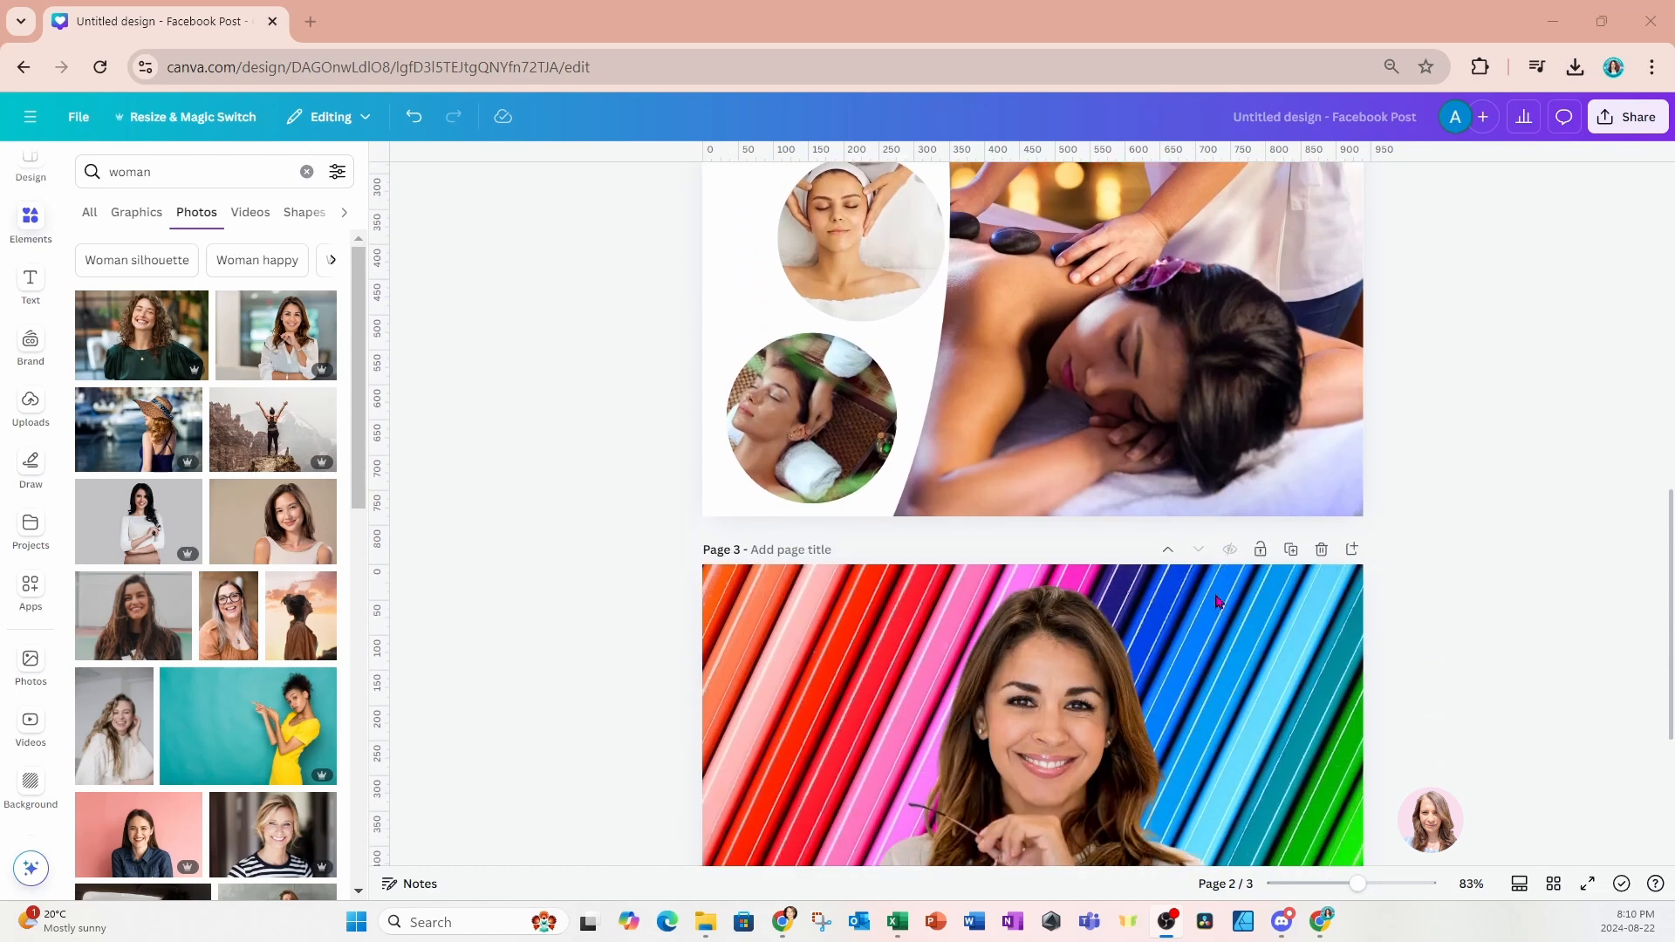
scroll(1219, 601, down, 6)
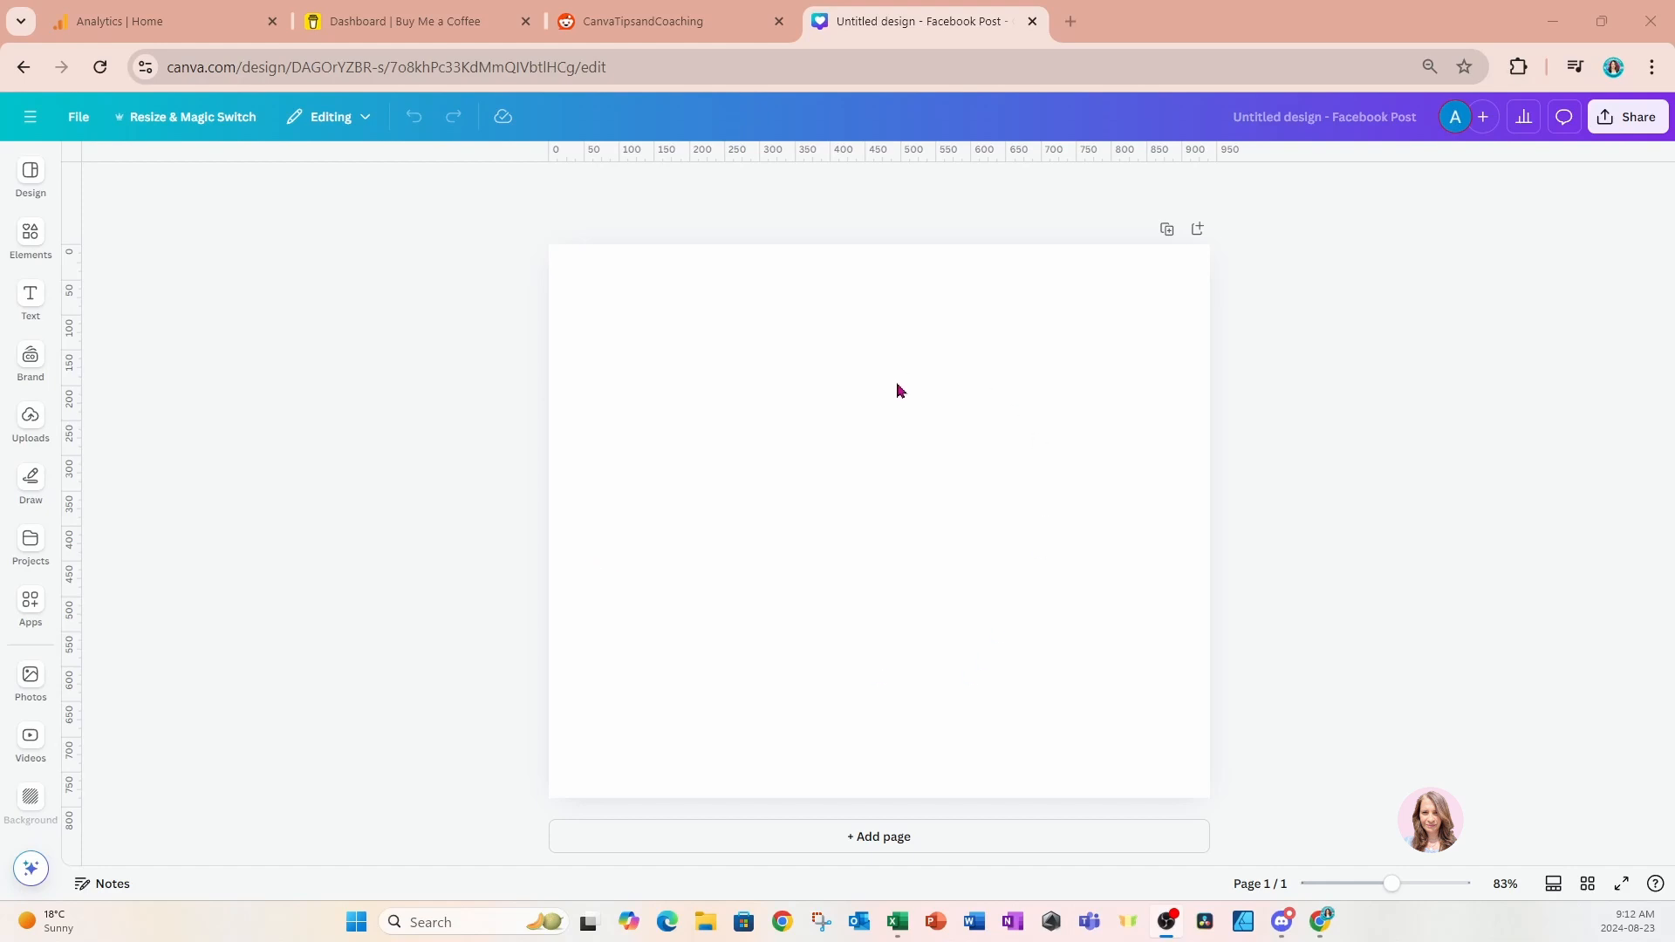
Search the elements for "dogs" and show all of the matching graphics.
click(26, 295)
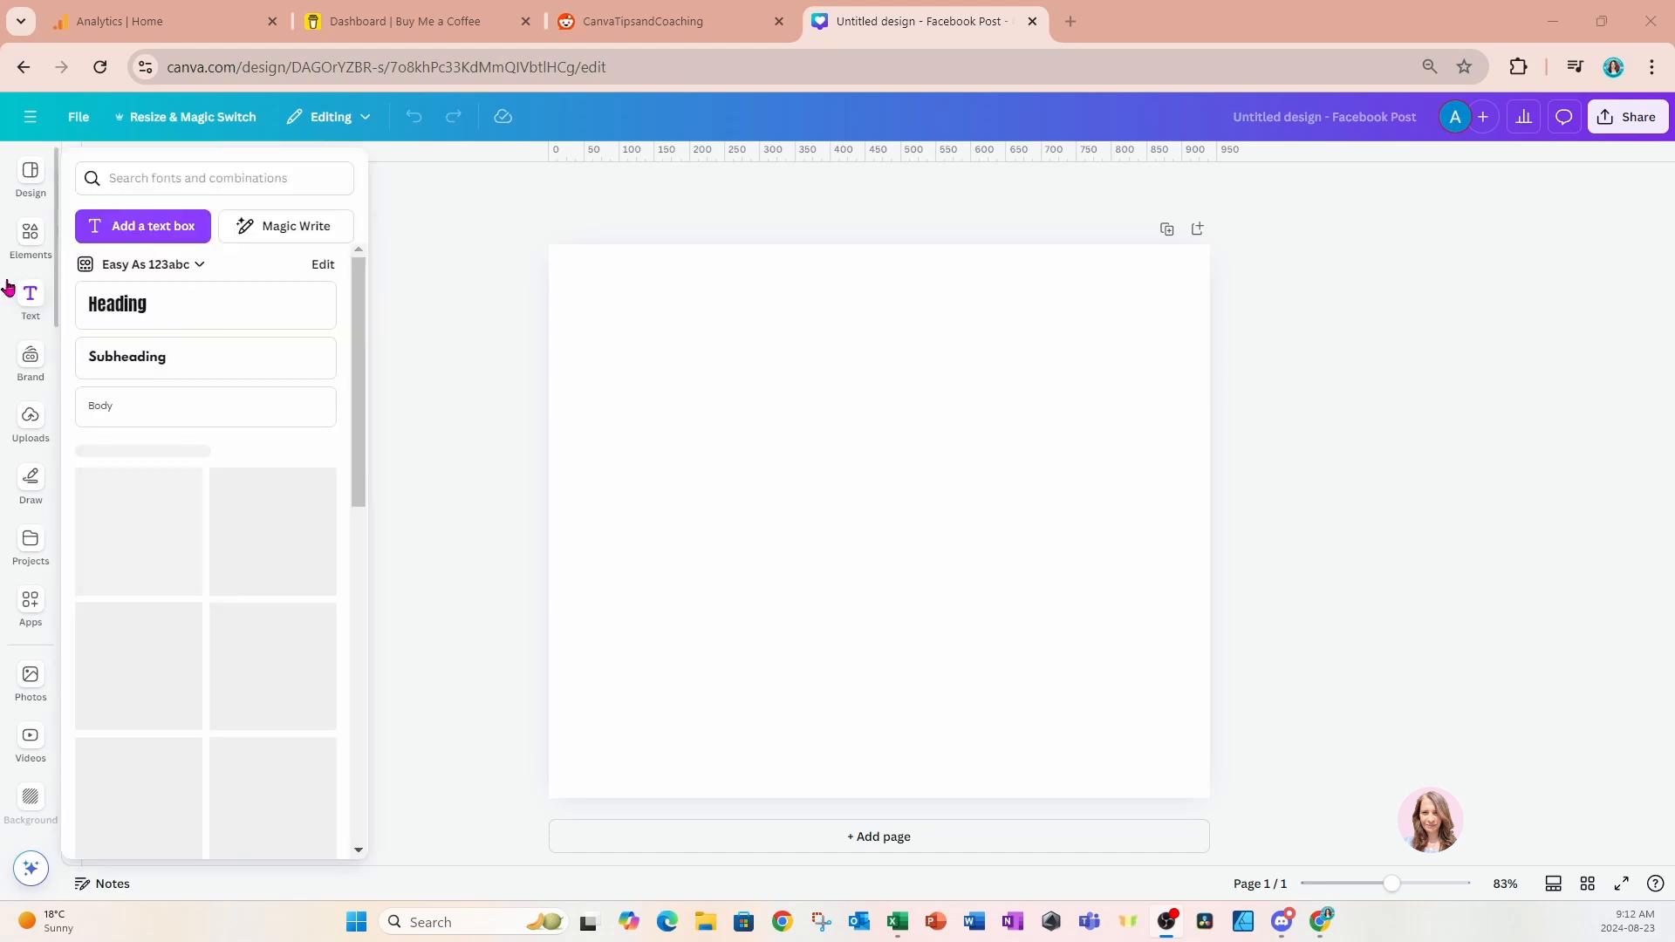
click(31, 247)
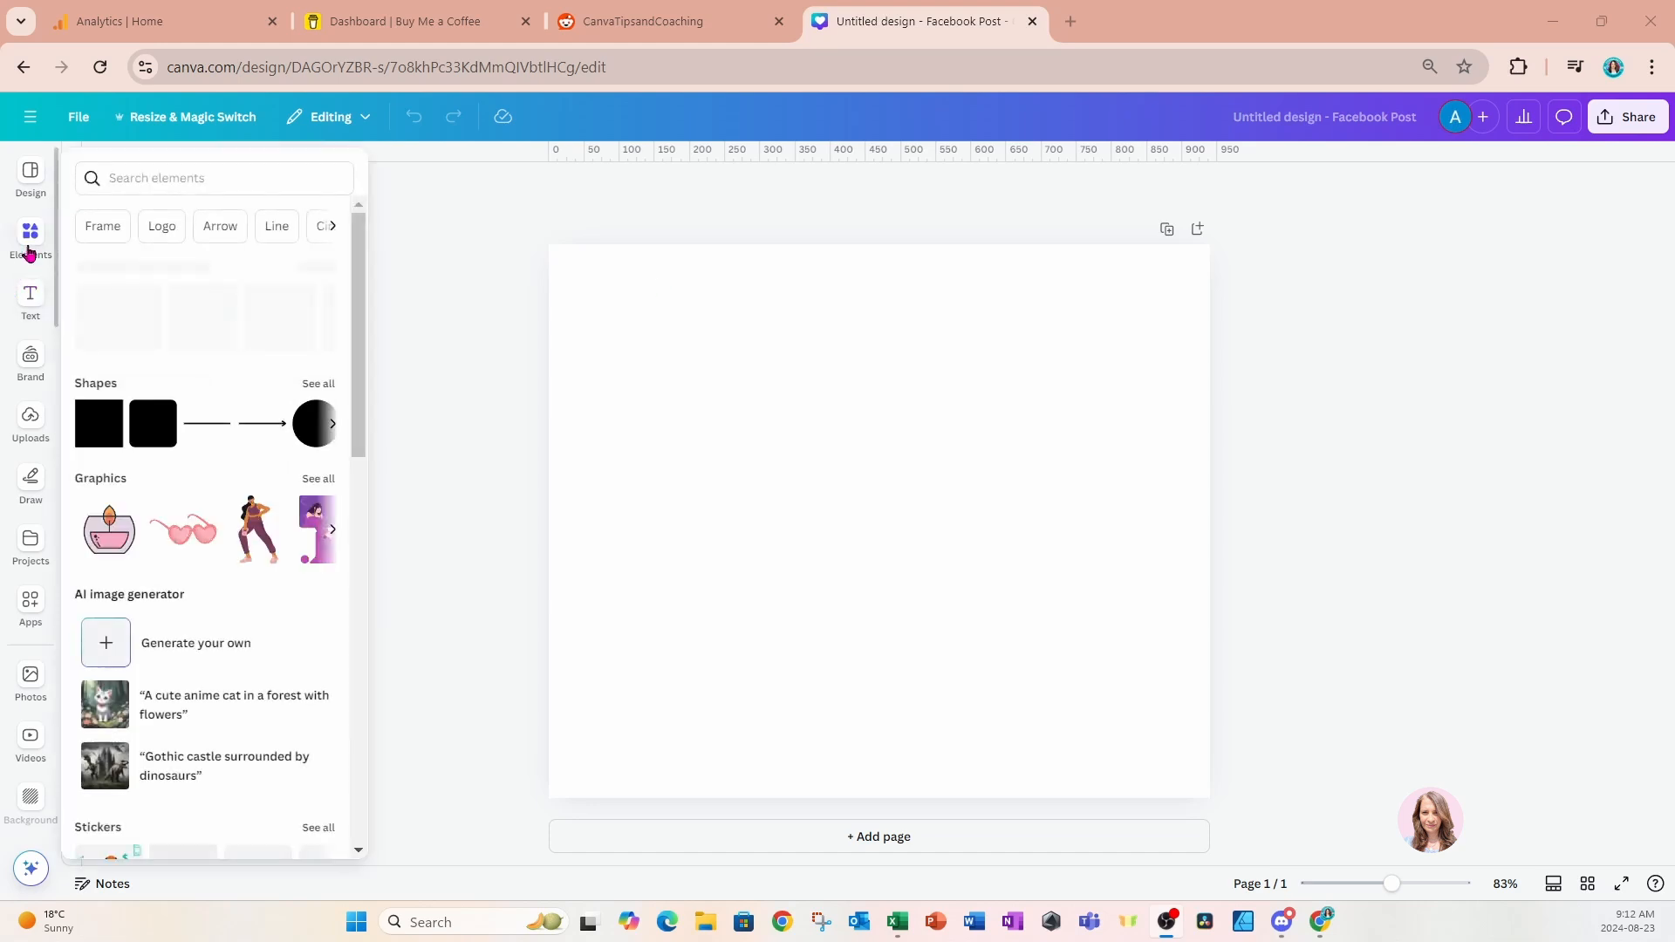
click(153, 169)
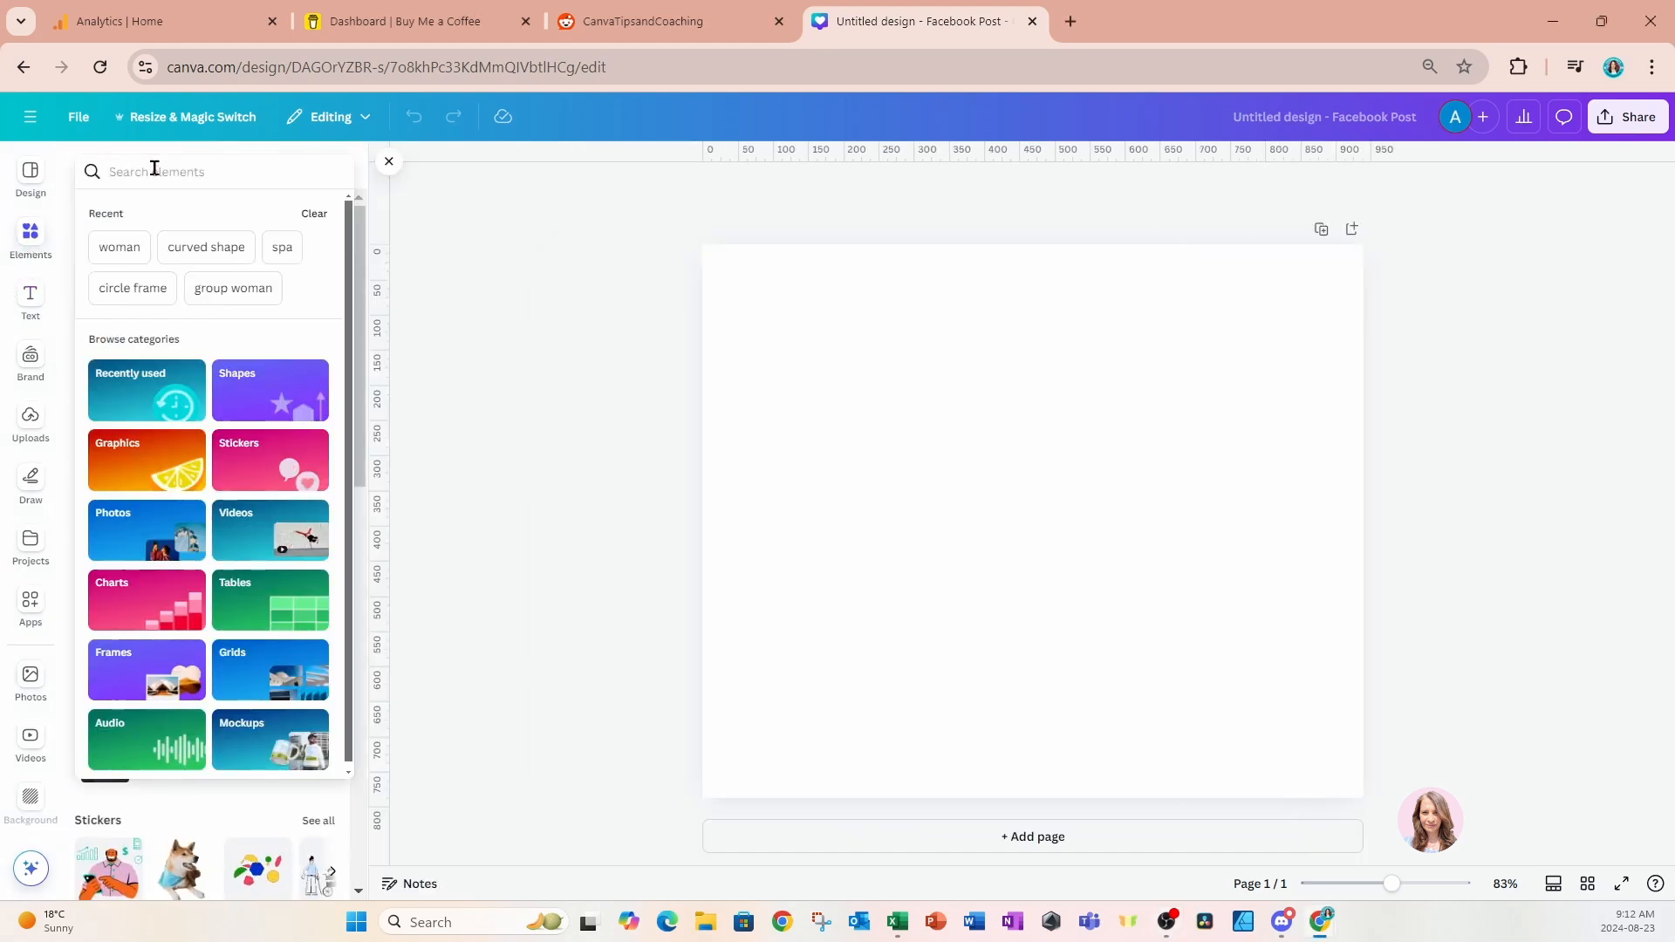
text(dogs)
key(Return)
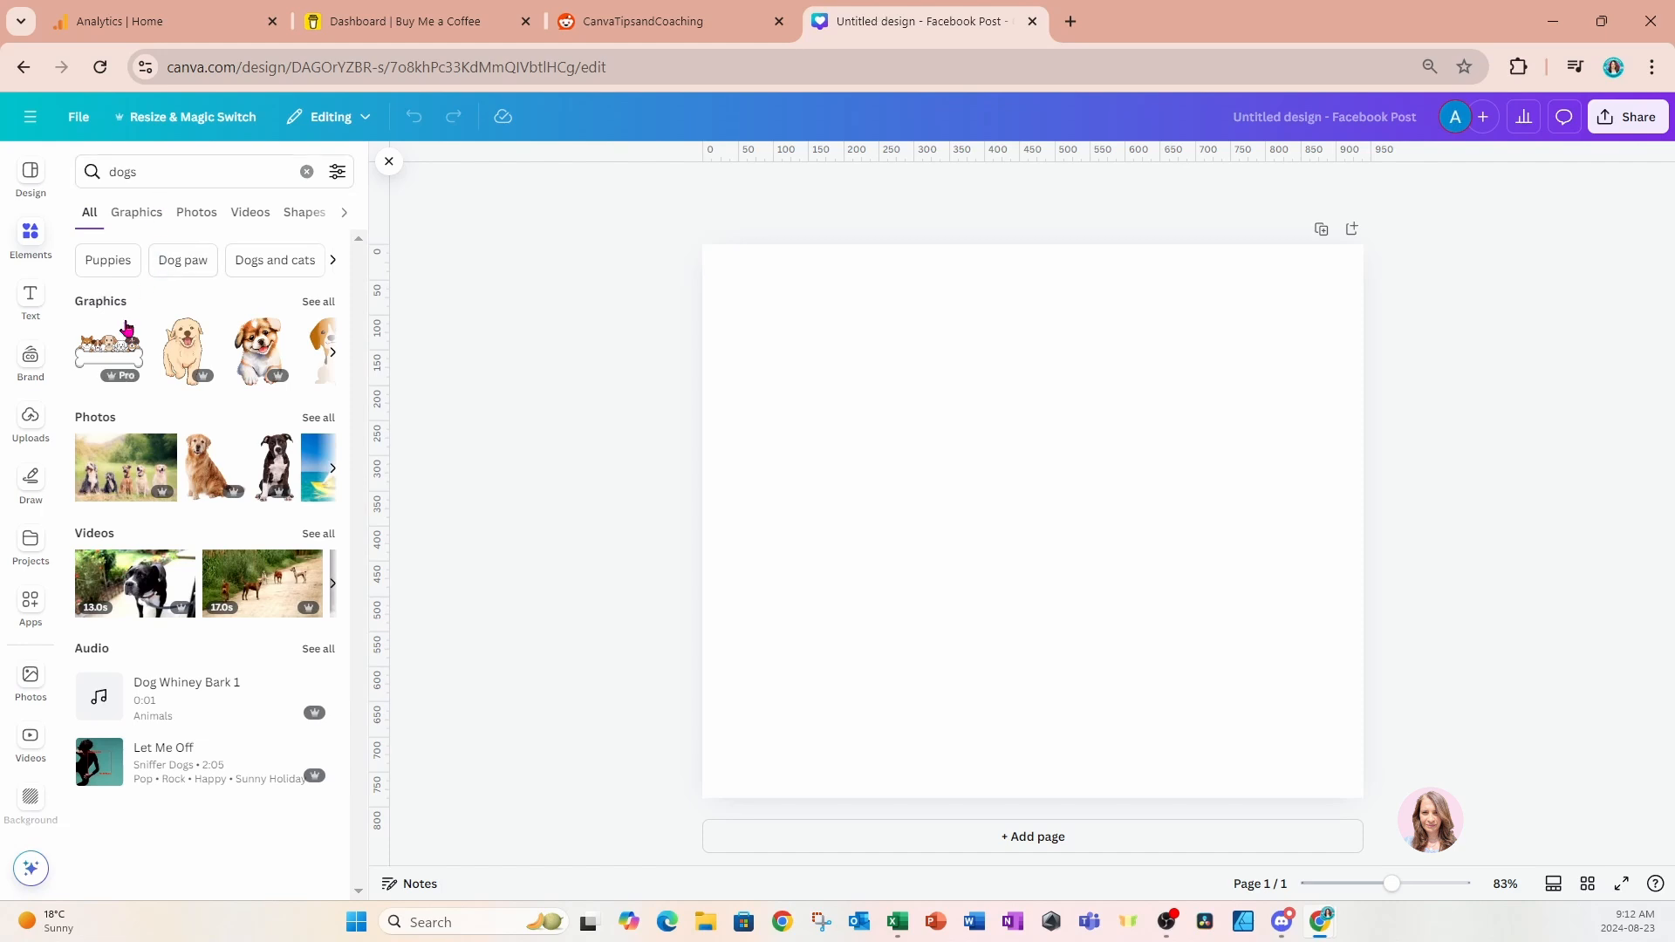
click(326, 304)
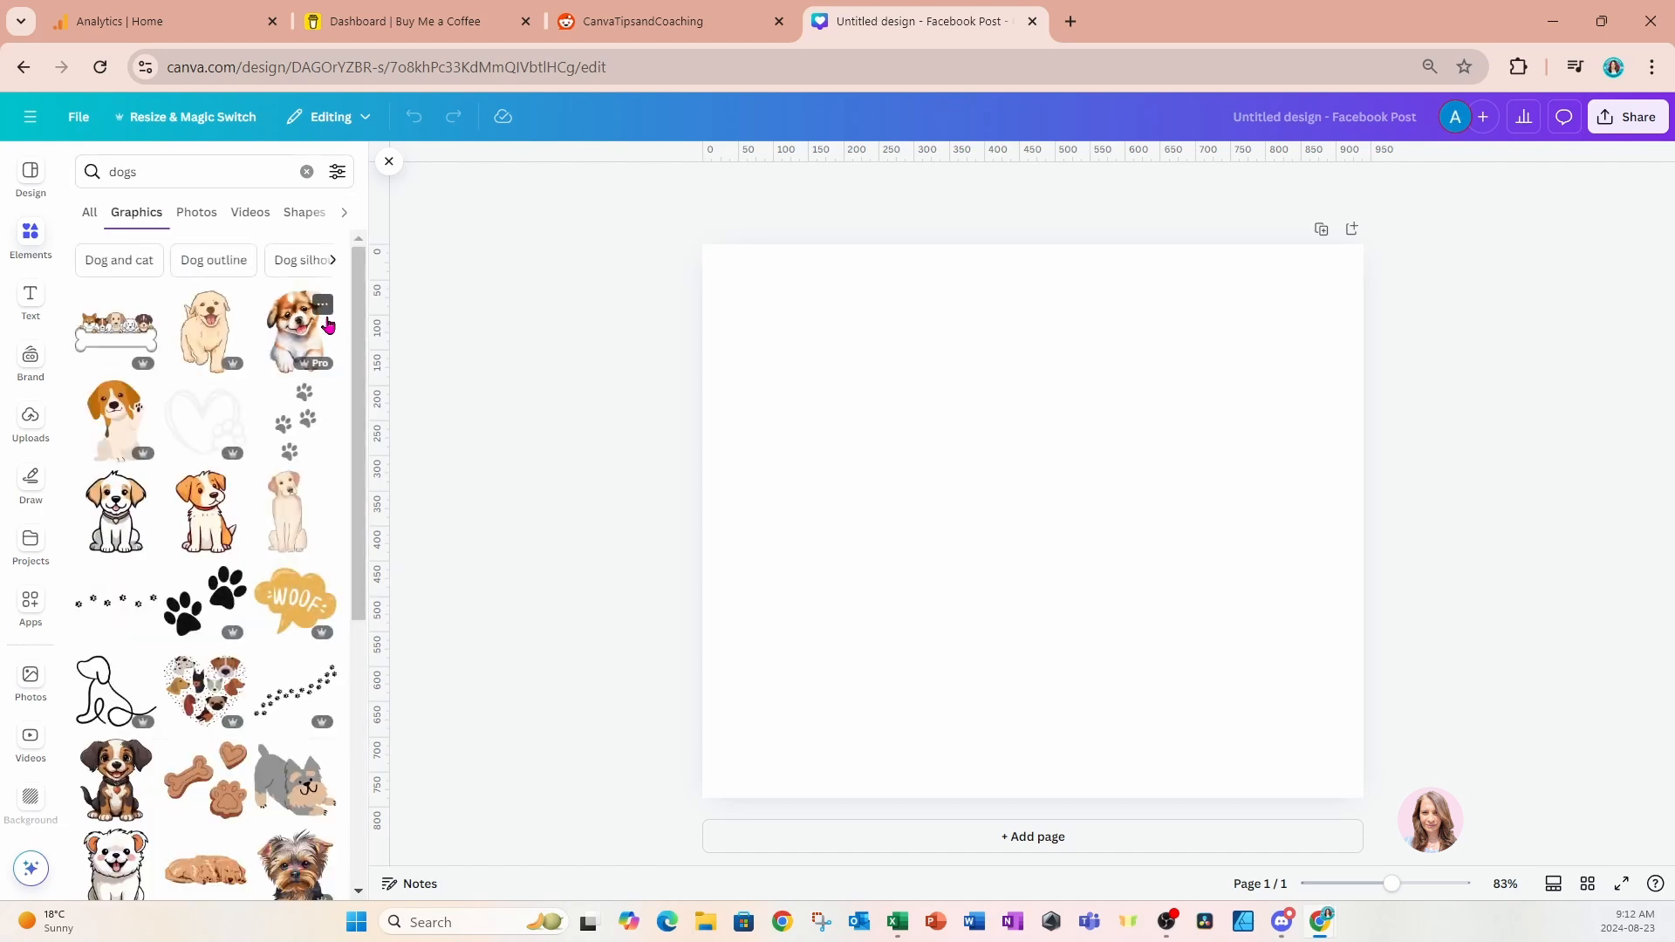
Add the graphic of five dogs peeking over a bone, shrink it and place it in the page's lower half.
click(81, 336)
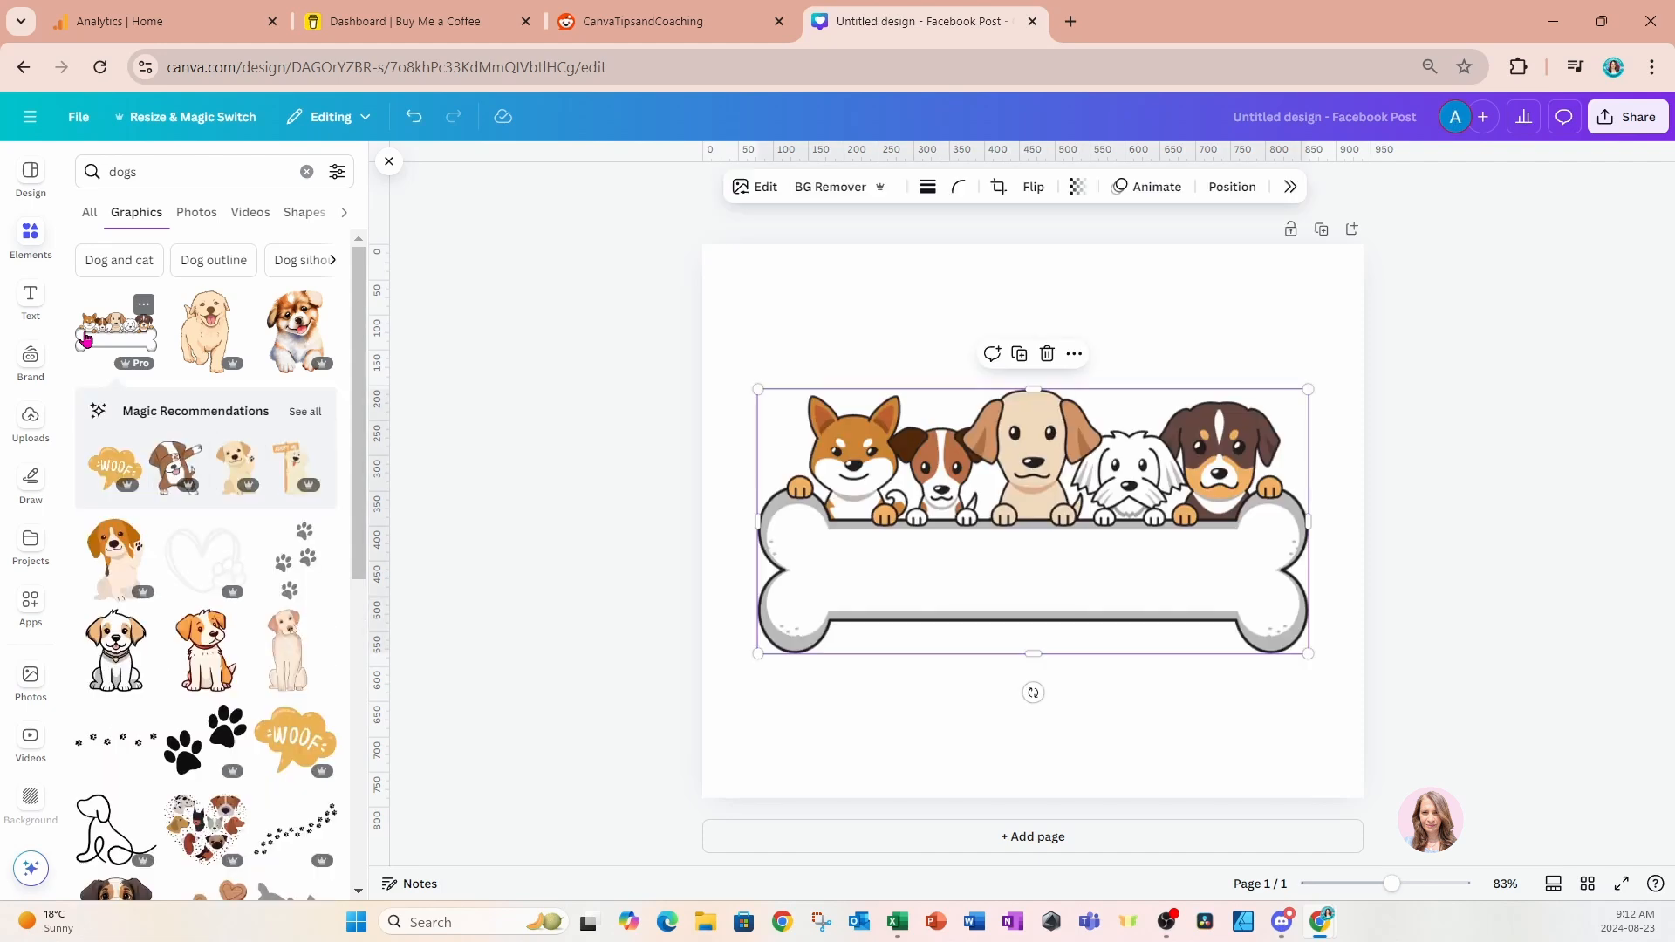
drag(1308, 390, 1178, 496)
drag(1065, 568, 1142, 671)
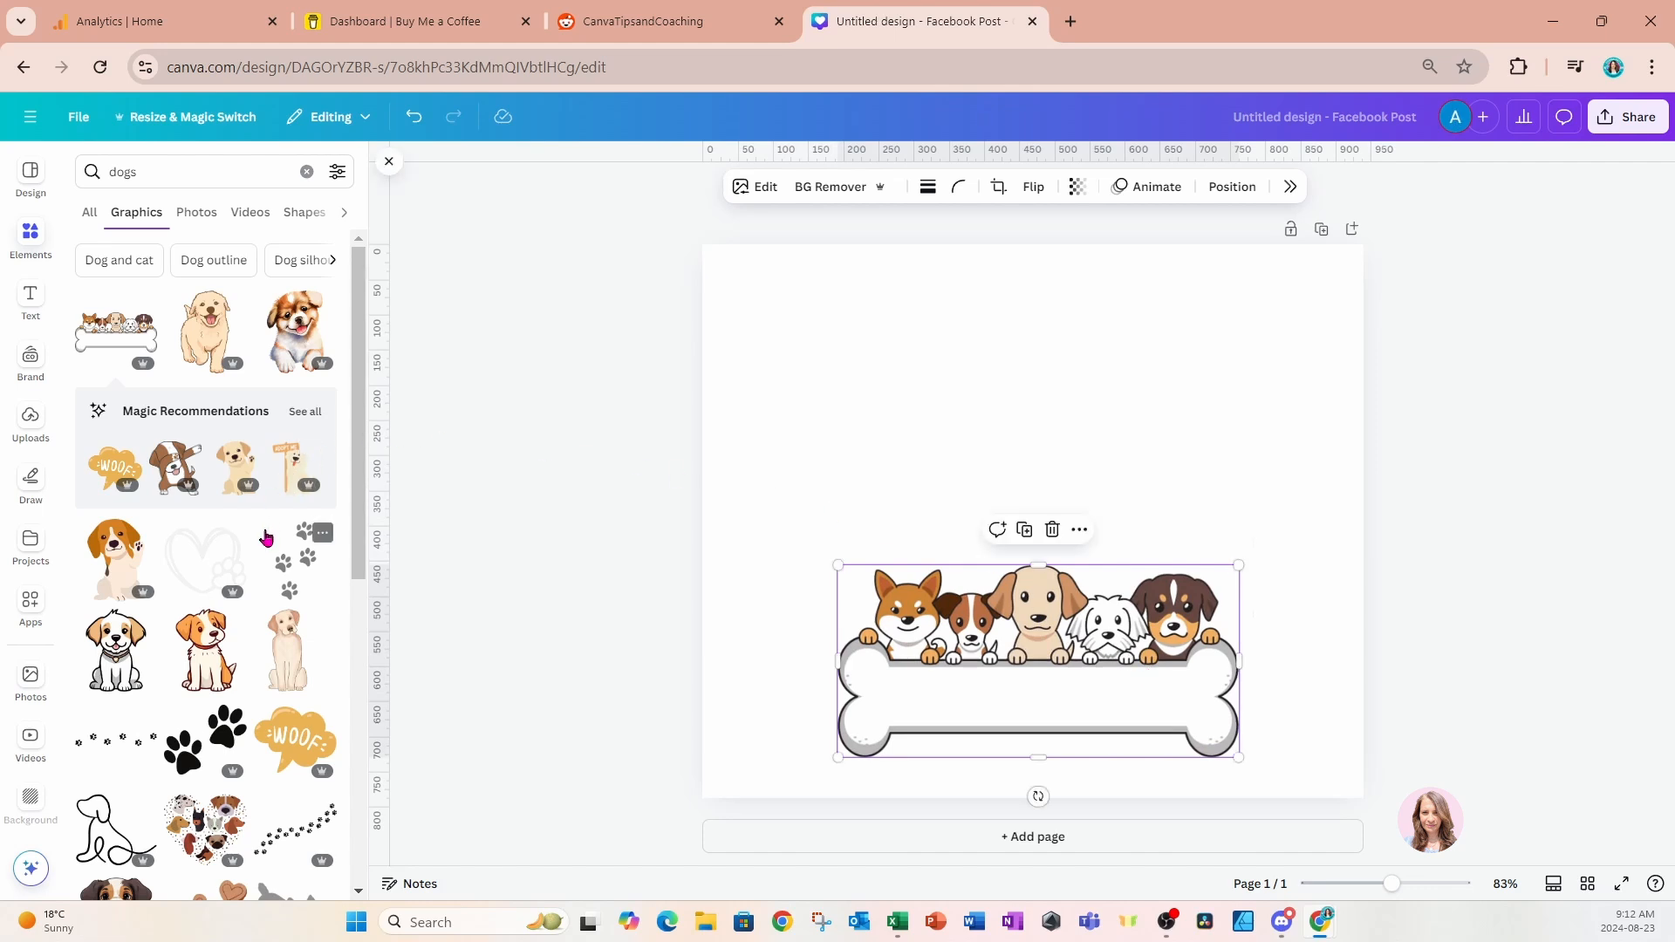
Add the standing black, white and tan dog graphic and place it in the page's upper-left area.
scroll(266, 535, down, 6)
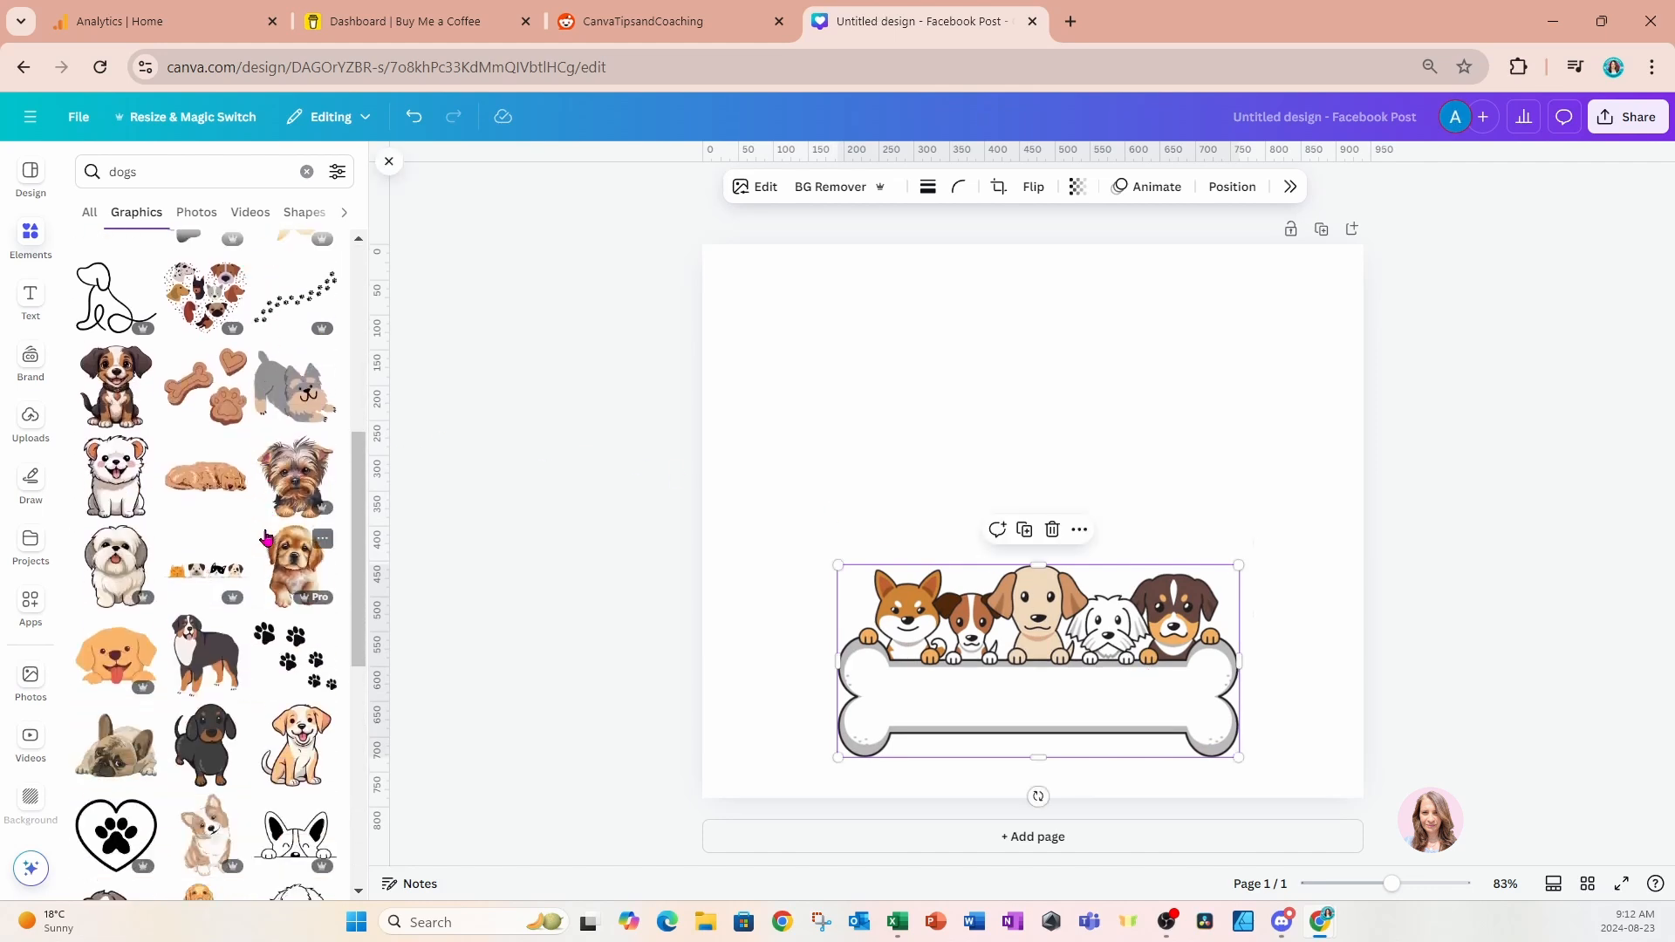
click(225, 625)
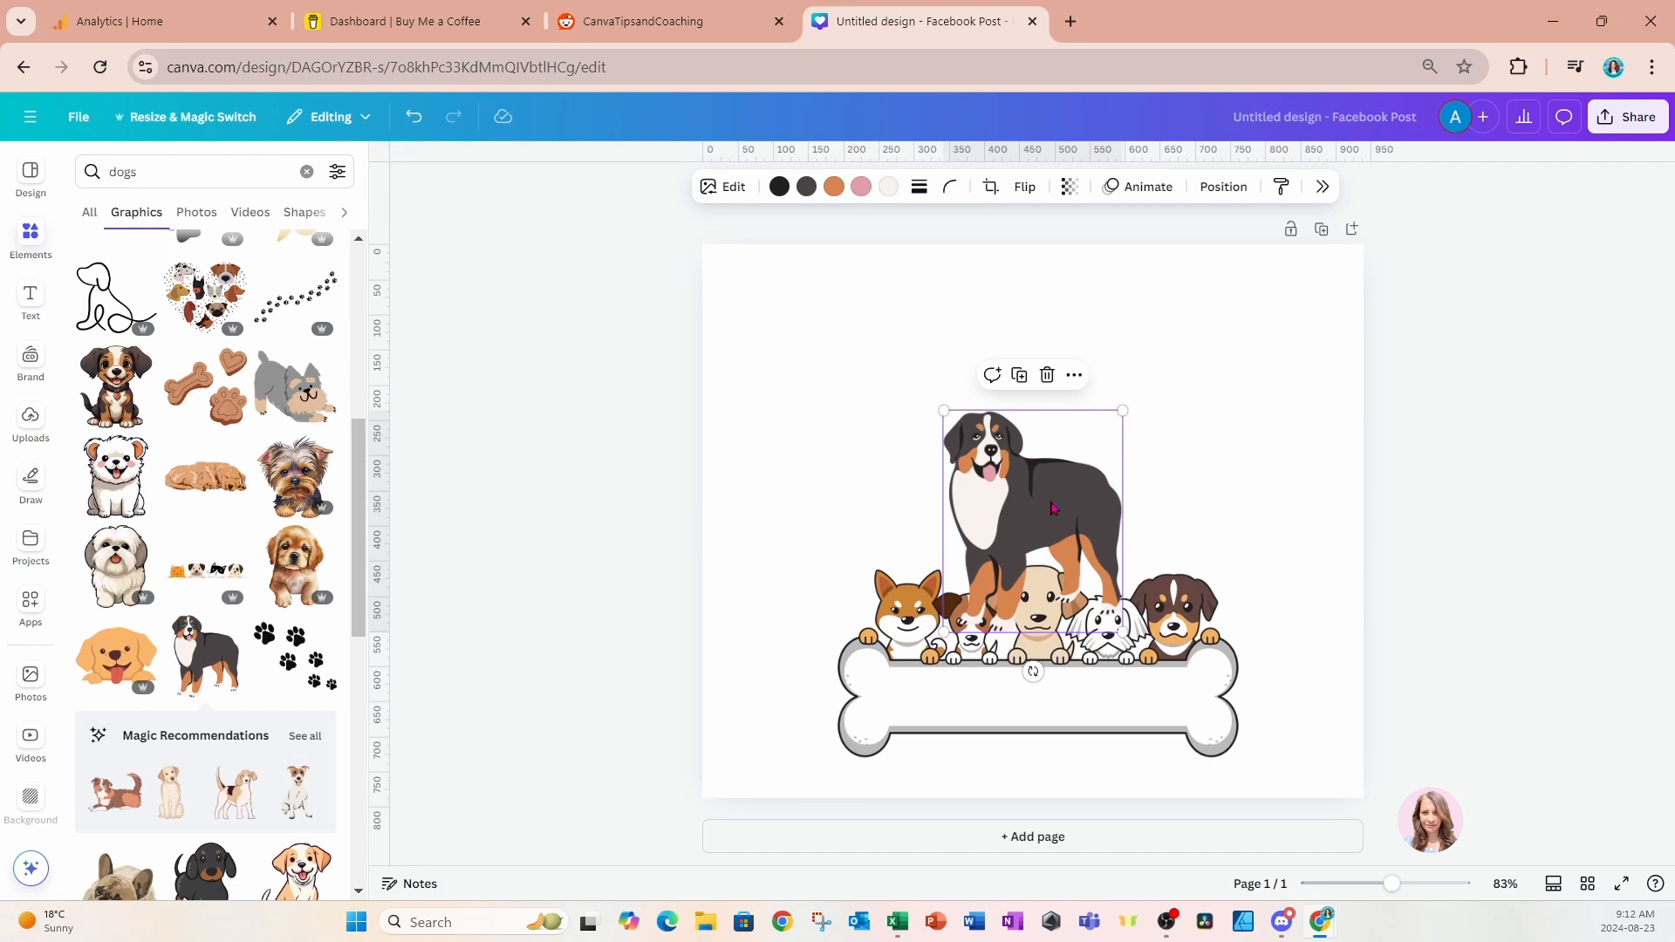
drag(1052, 508, 870, 403)
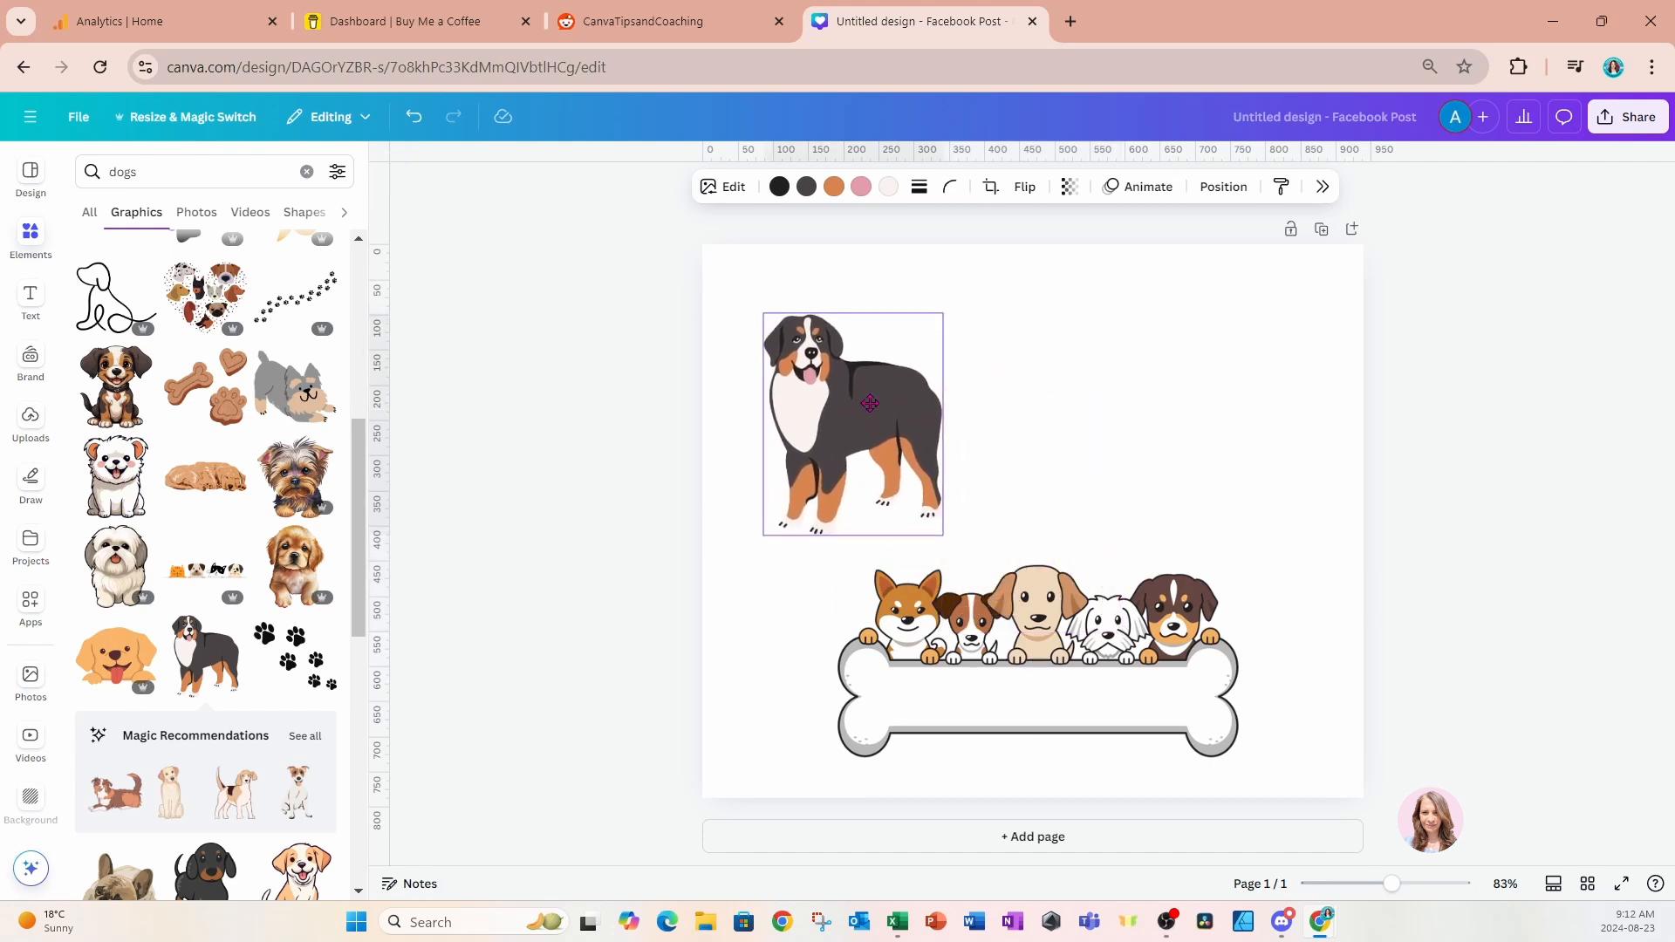
Find photos for "dogs sitting", add the wide group photo on white, and shrink it beside the standing dog.
click(196, 212)
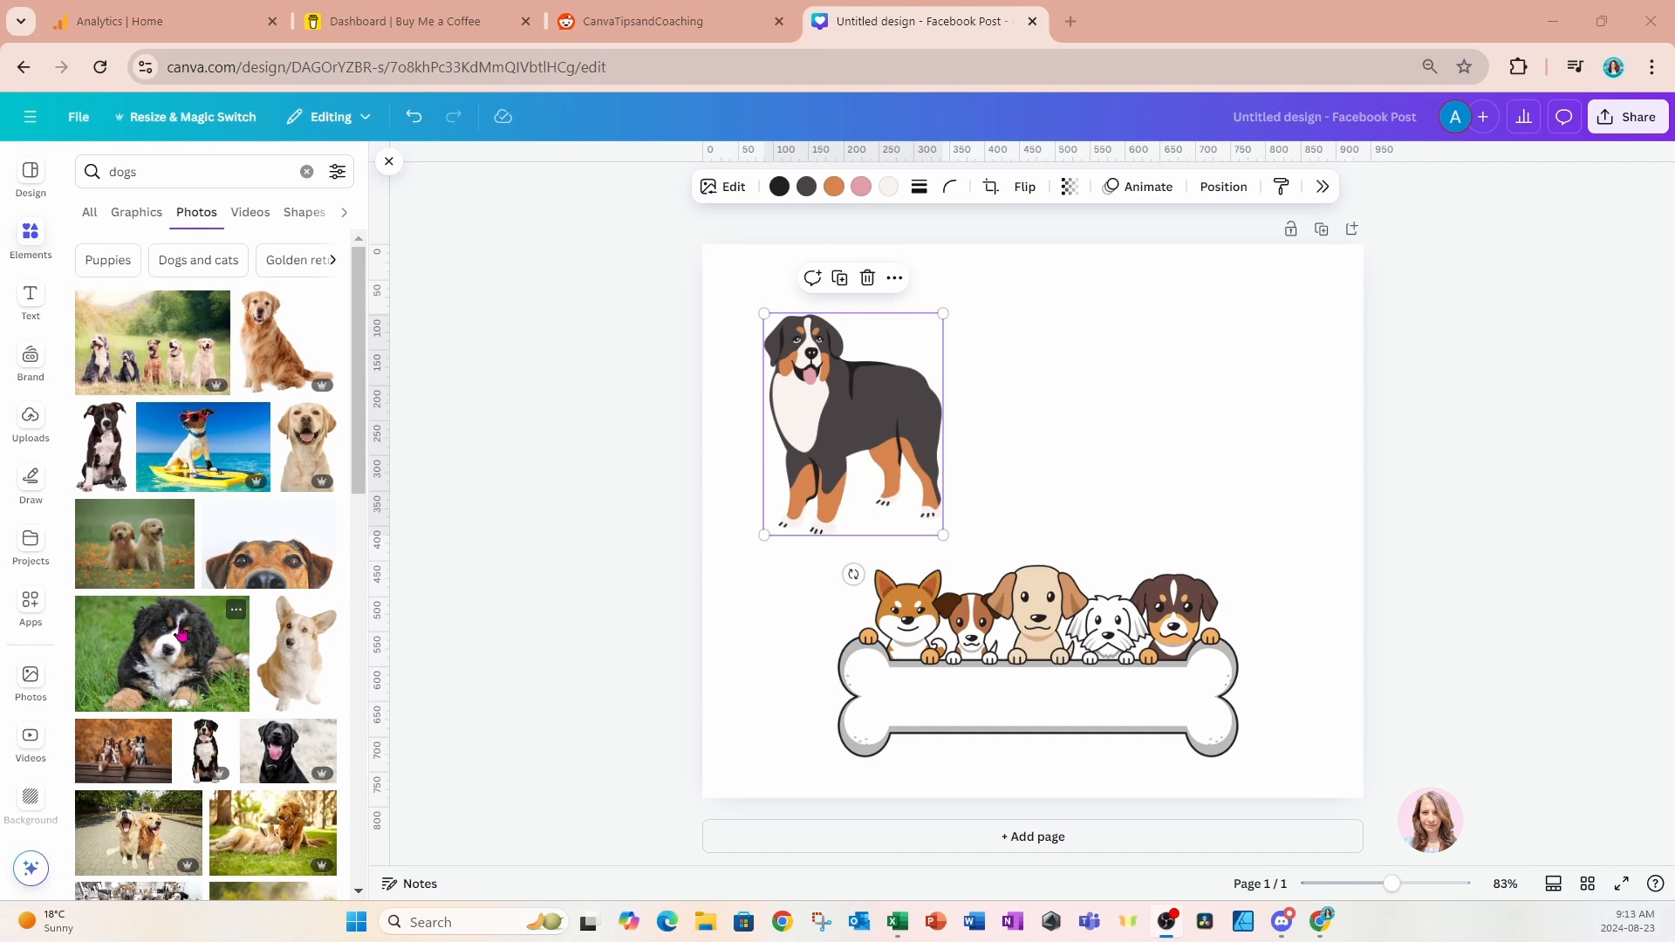
scroll(182, 635, down, 3)
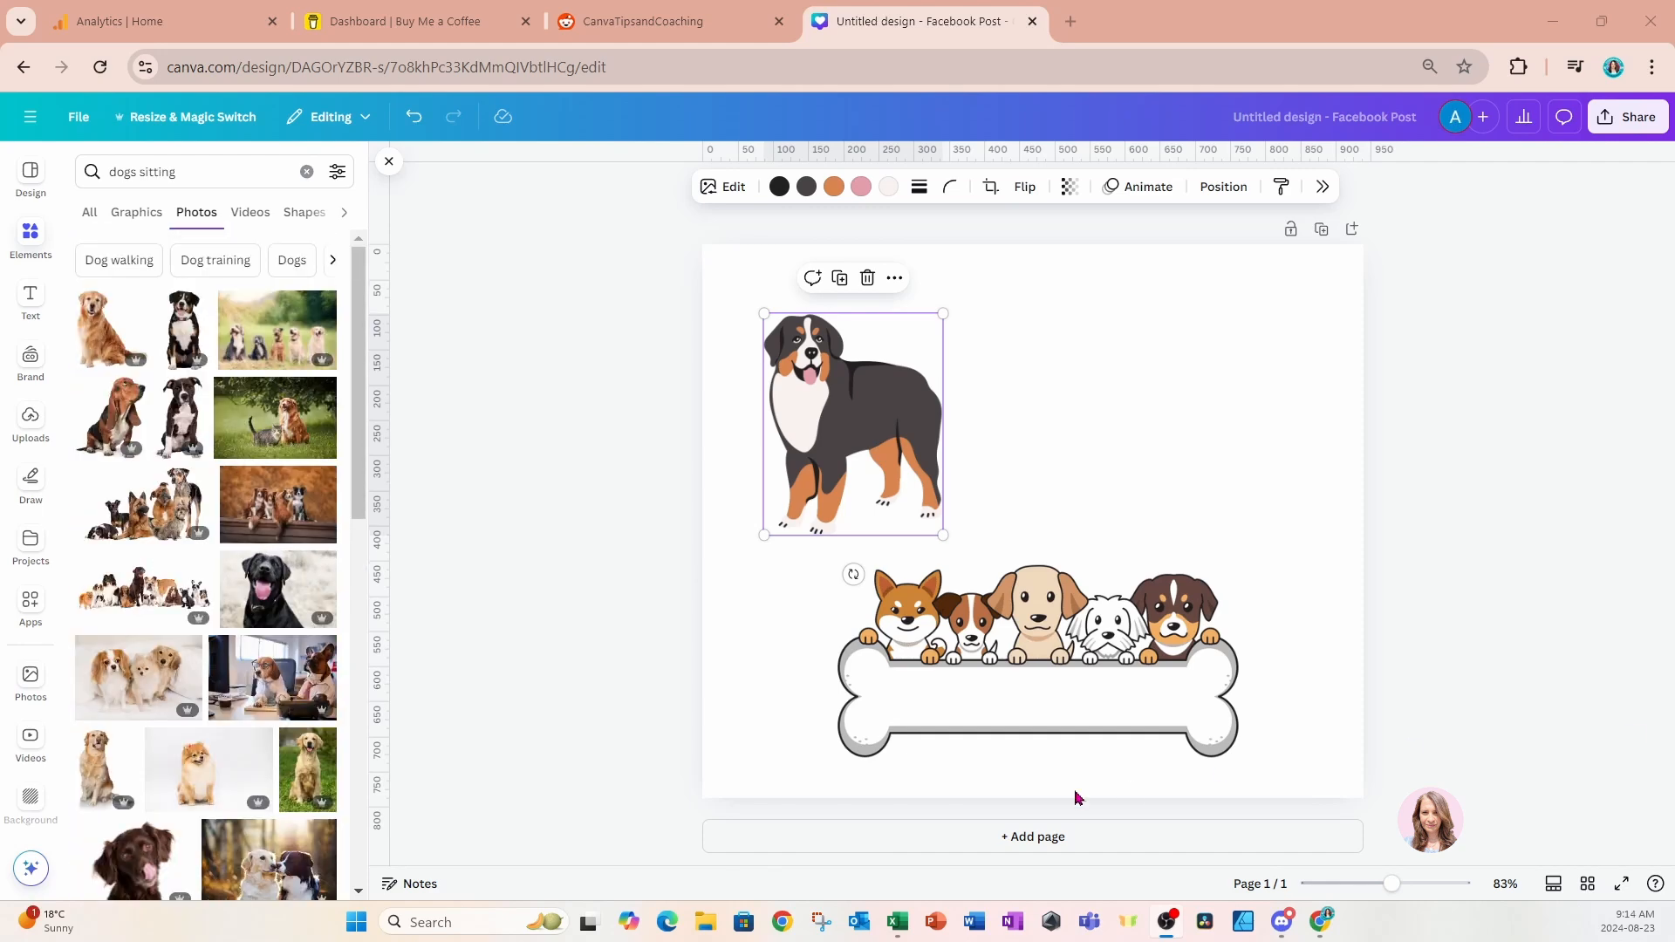
click(131, 602)
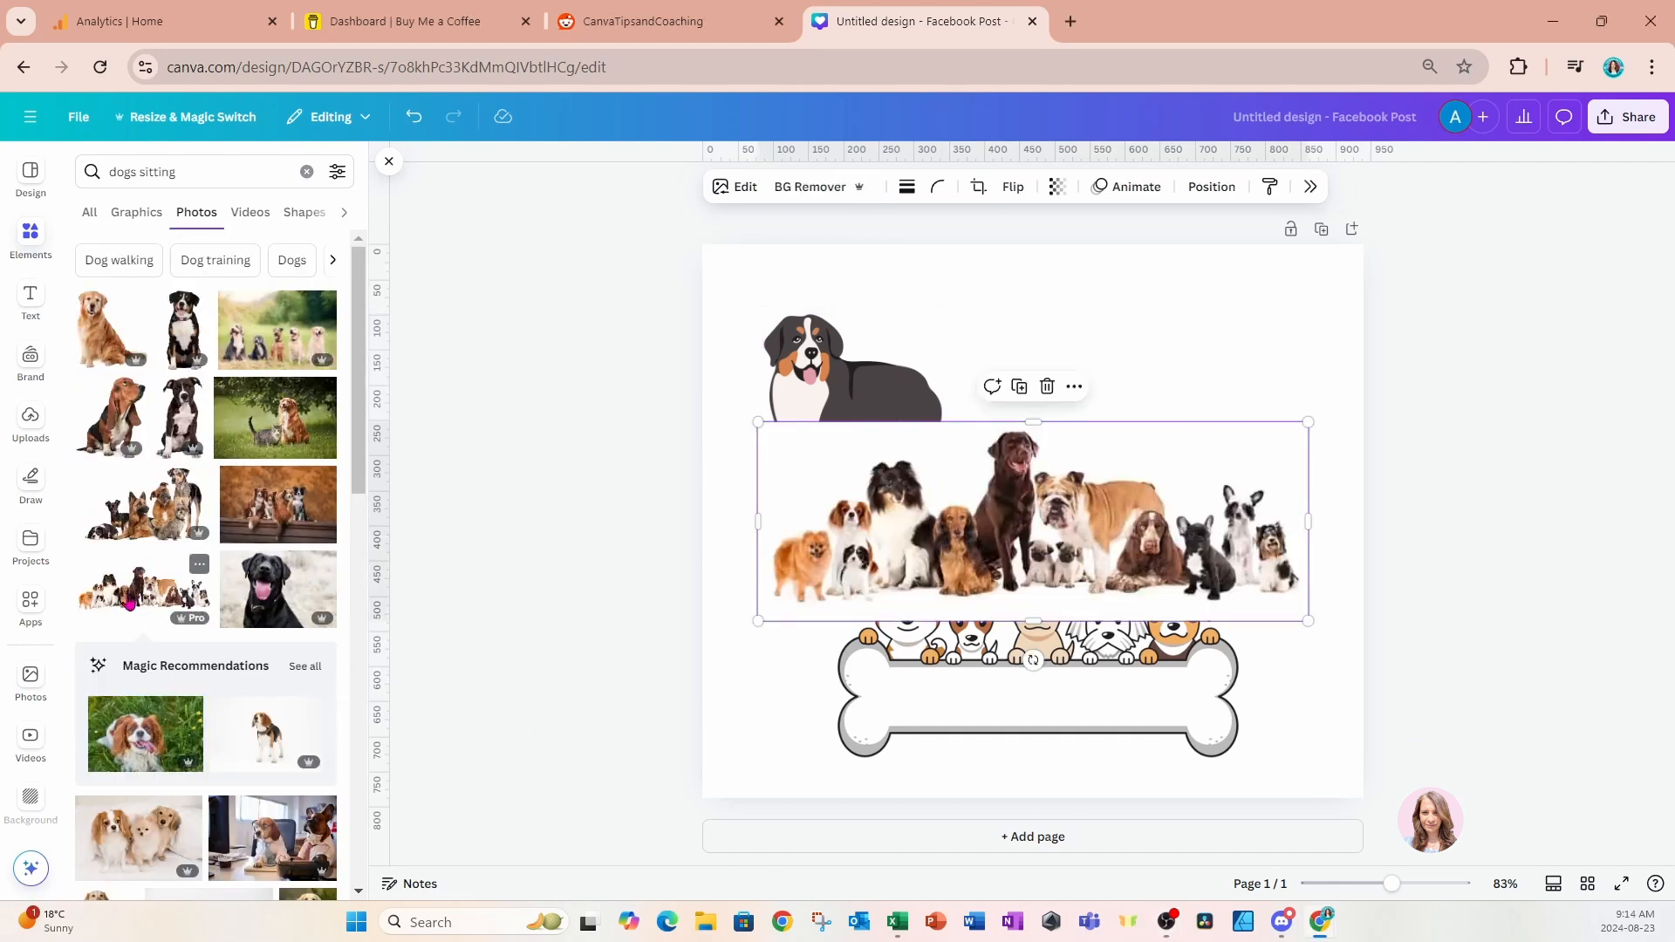
drag(1171, 520, 1206, 398)
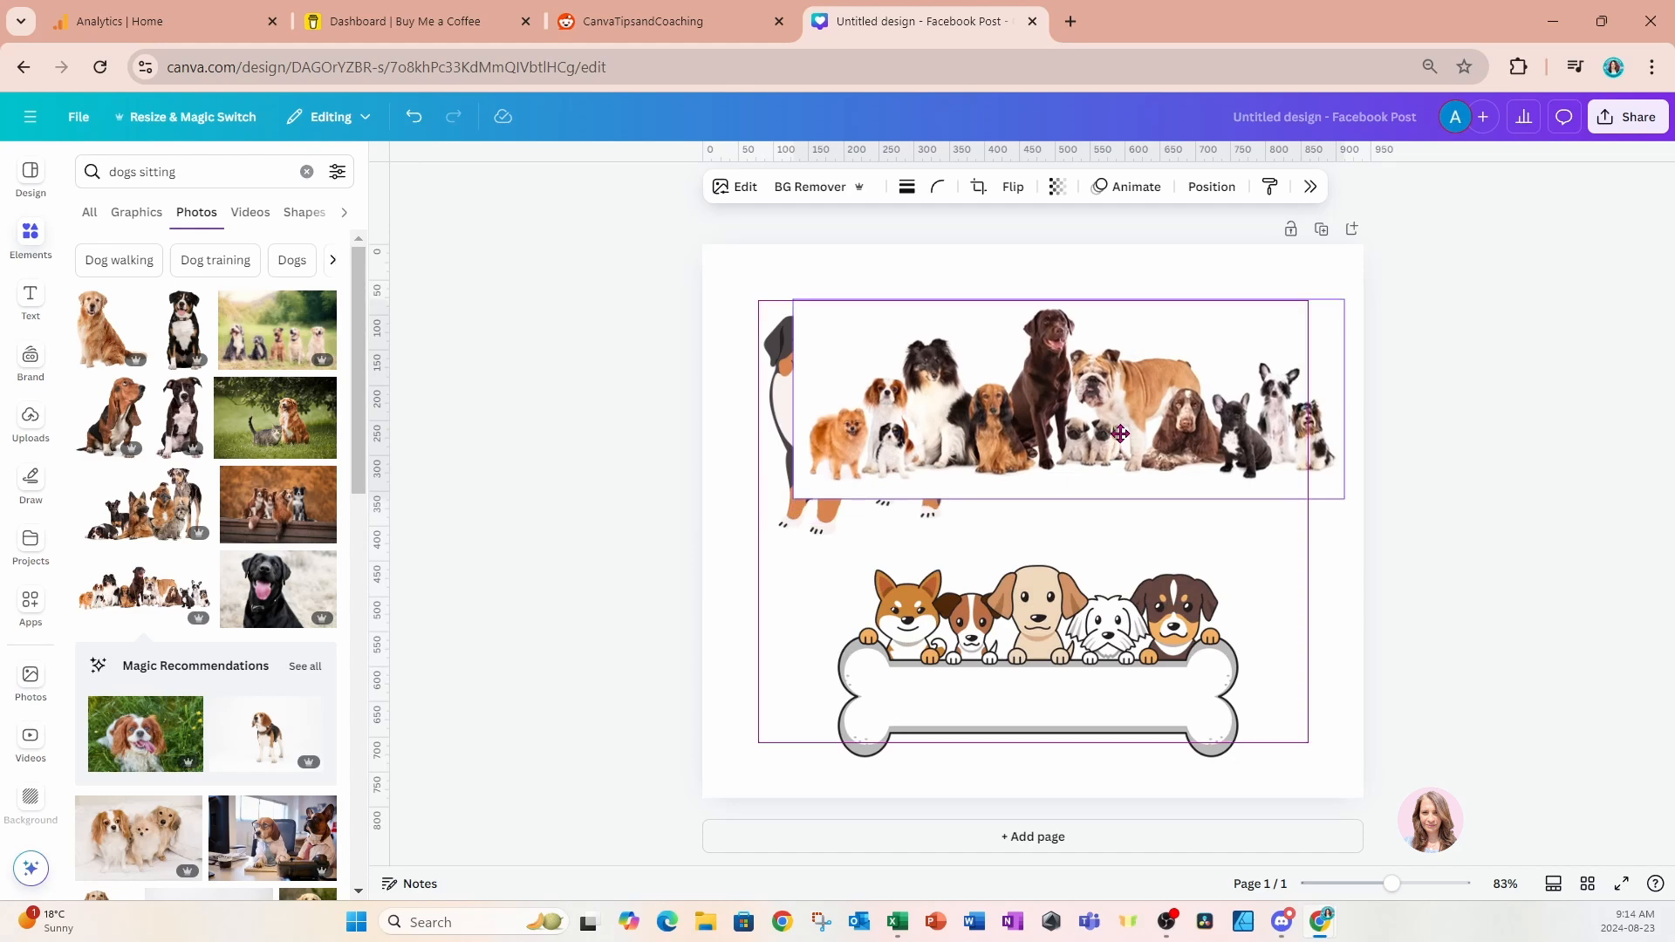
drag(794, 302, 980, 359)
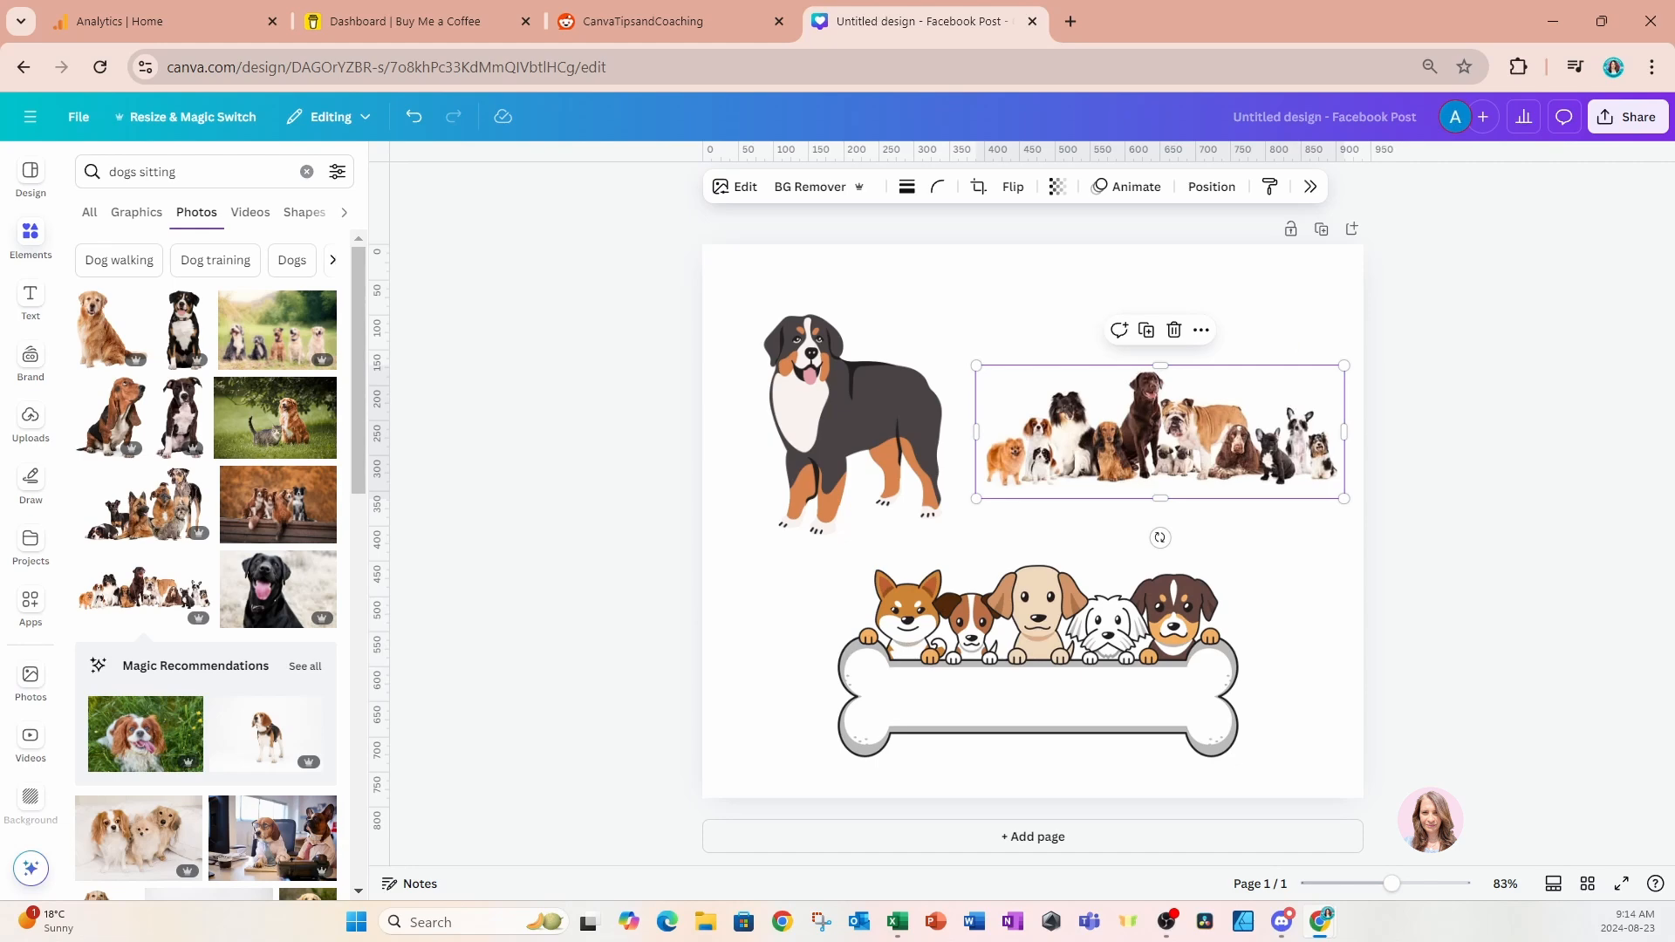
Compare the editing options of the bone graphic and the standing dog graphic, and shrink the standing dog slightly.
click(954, 596)
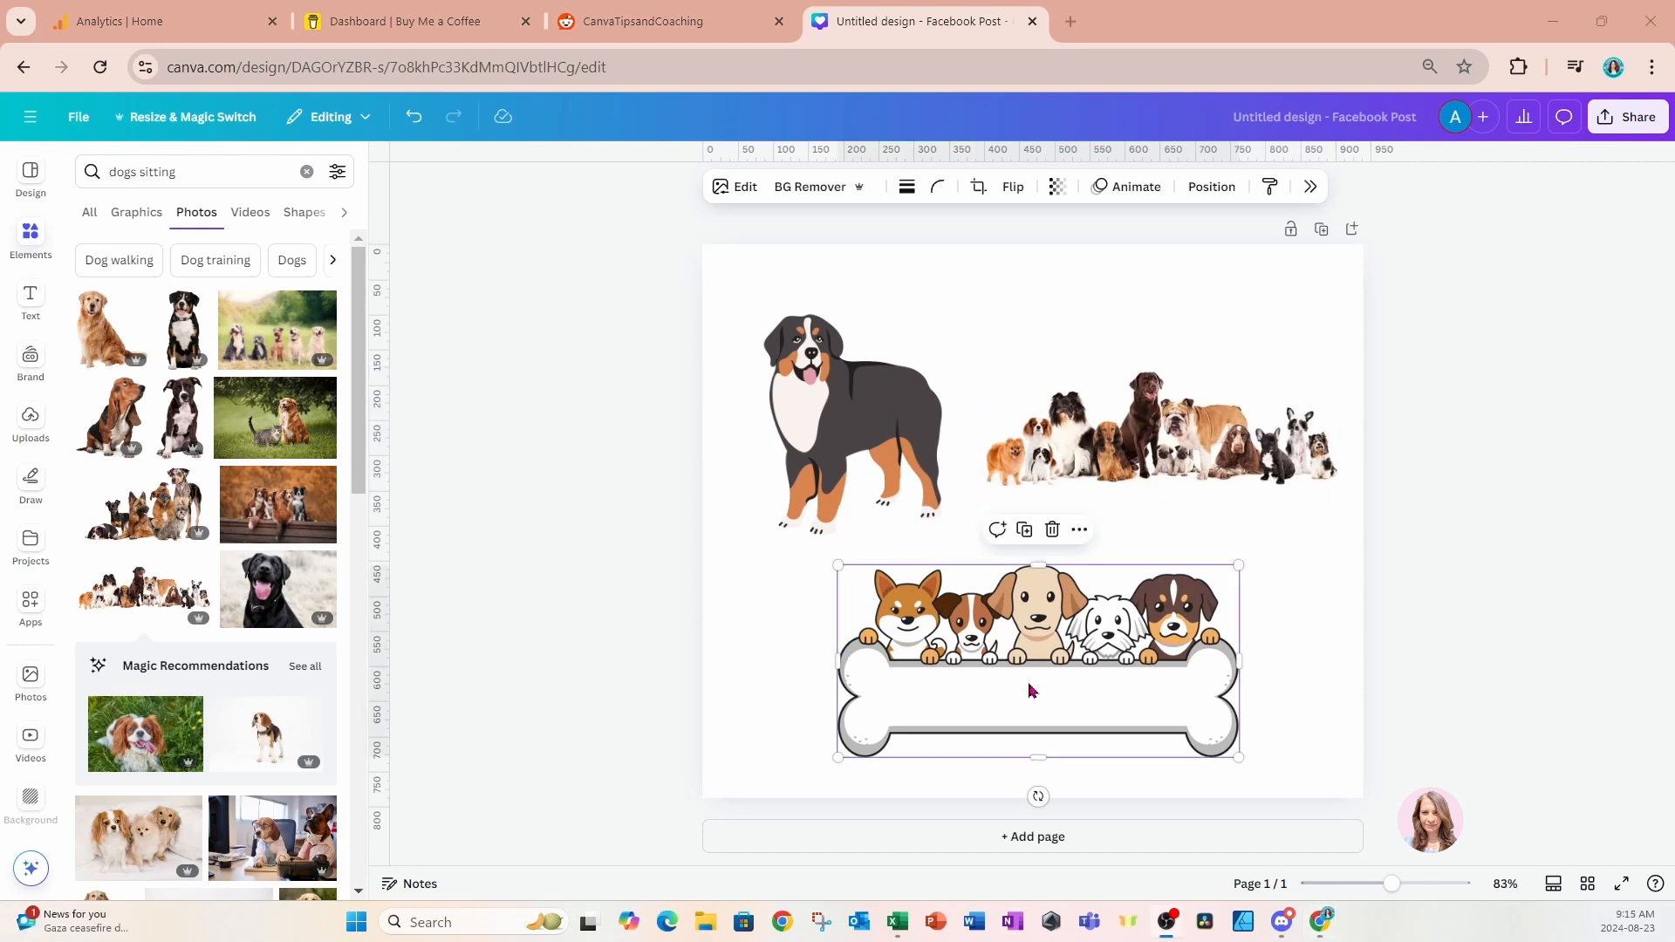
click(868, 433)
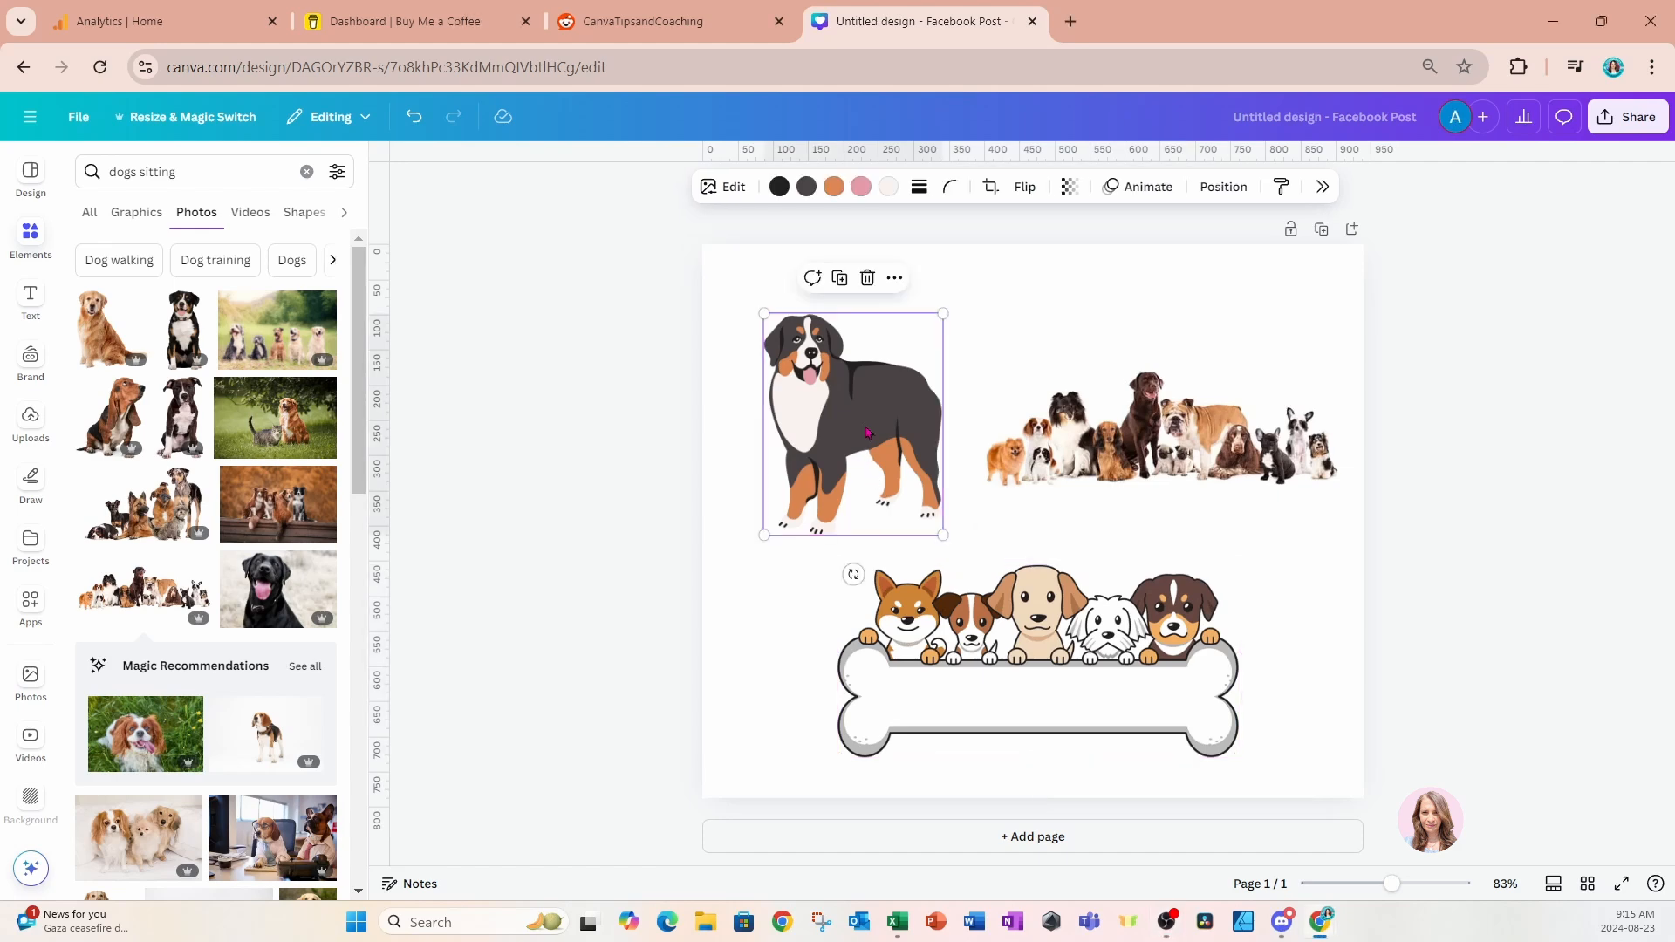
click(1039, 645)
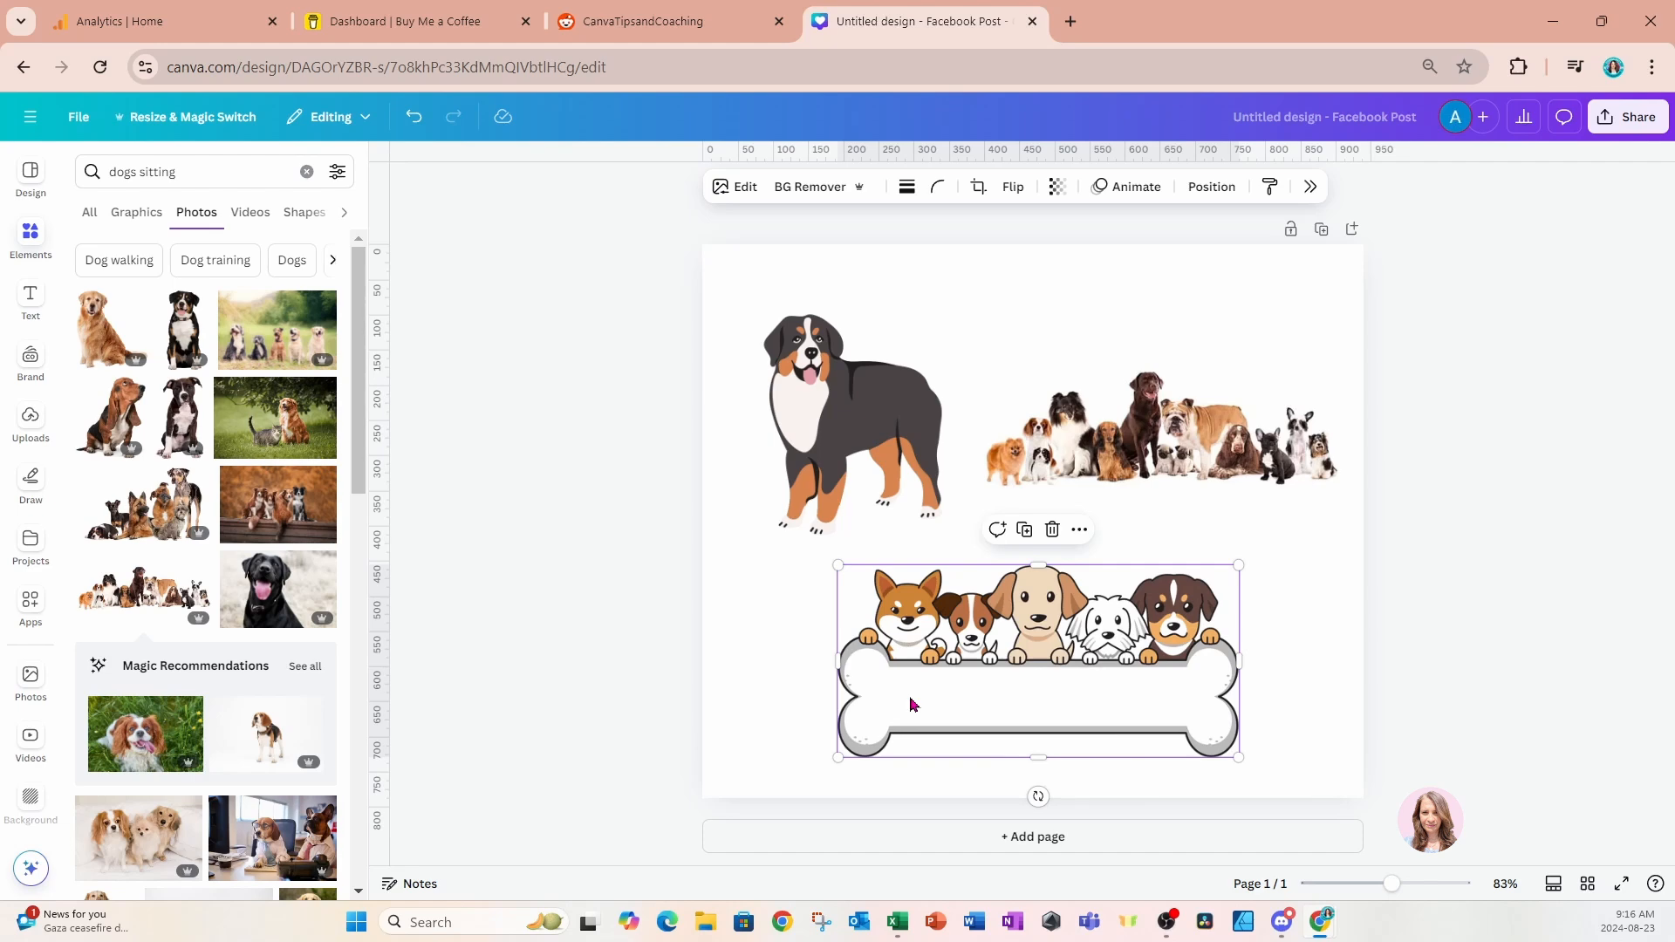
click(862, 524)
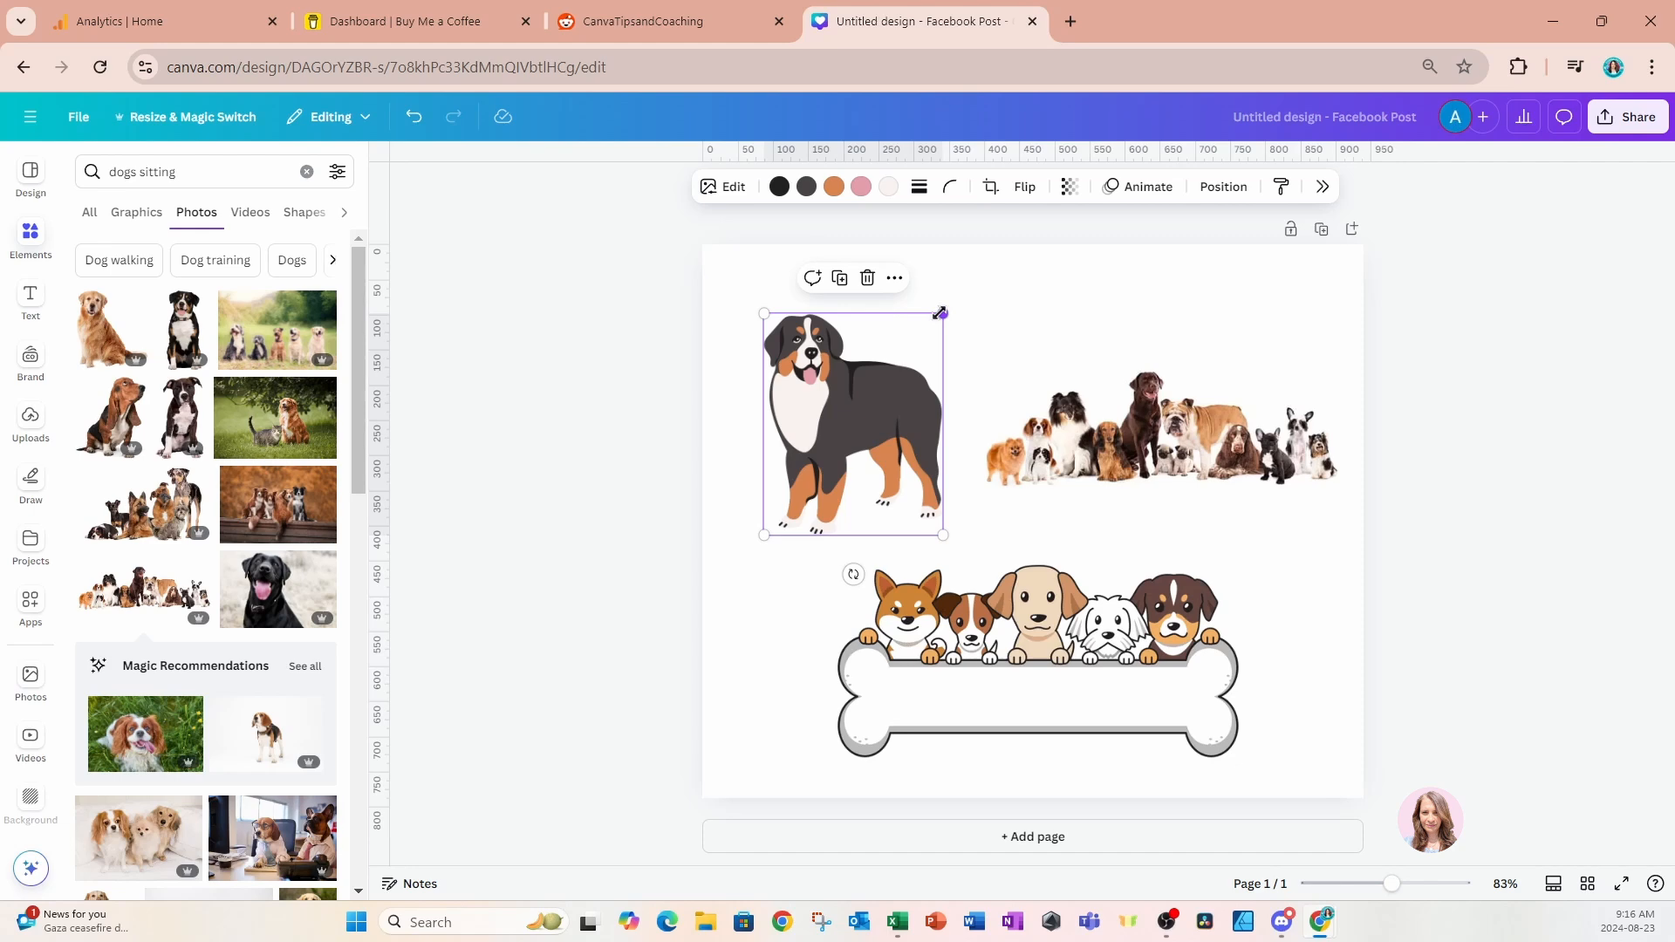
drag(939, 313, 996, 419)
Examine the border options and the image editing tools available for the dogs-on-bone graphic.
click(1012, 651)
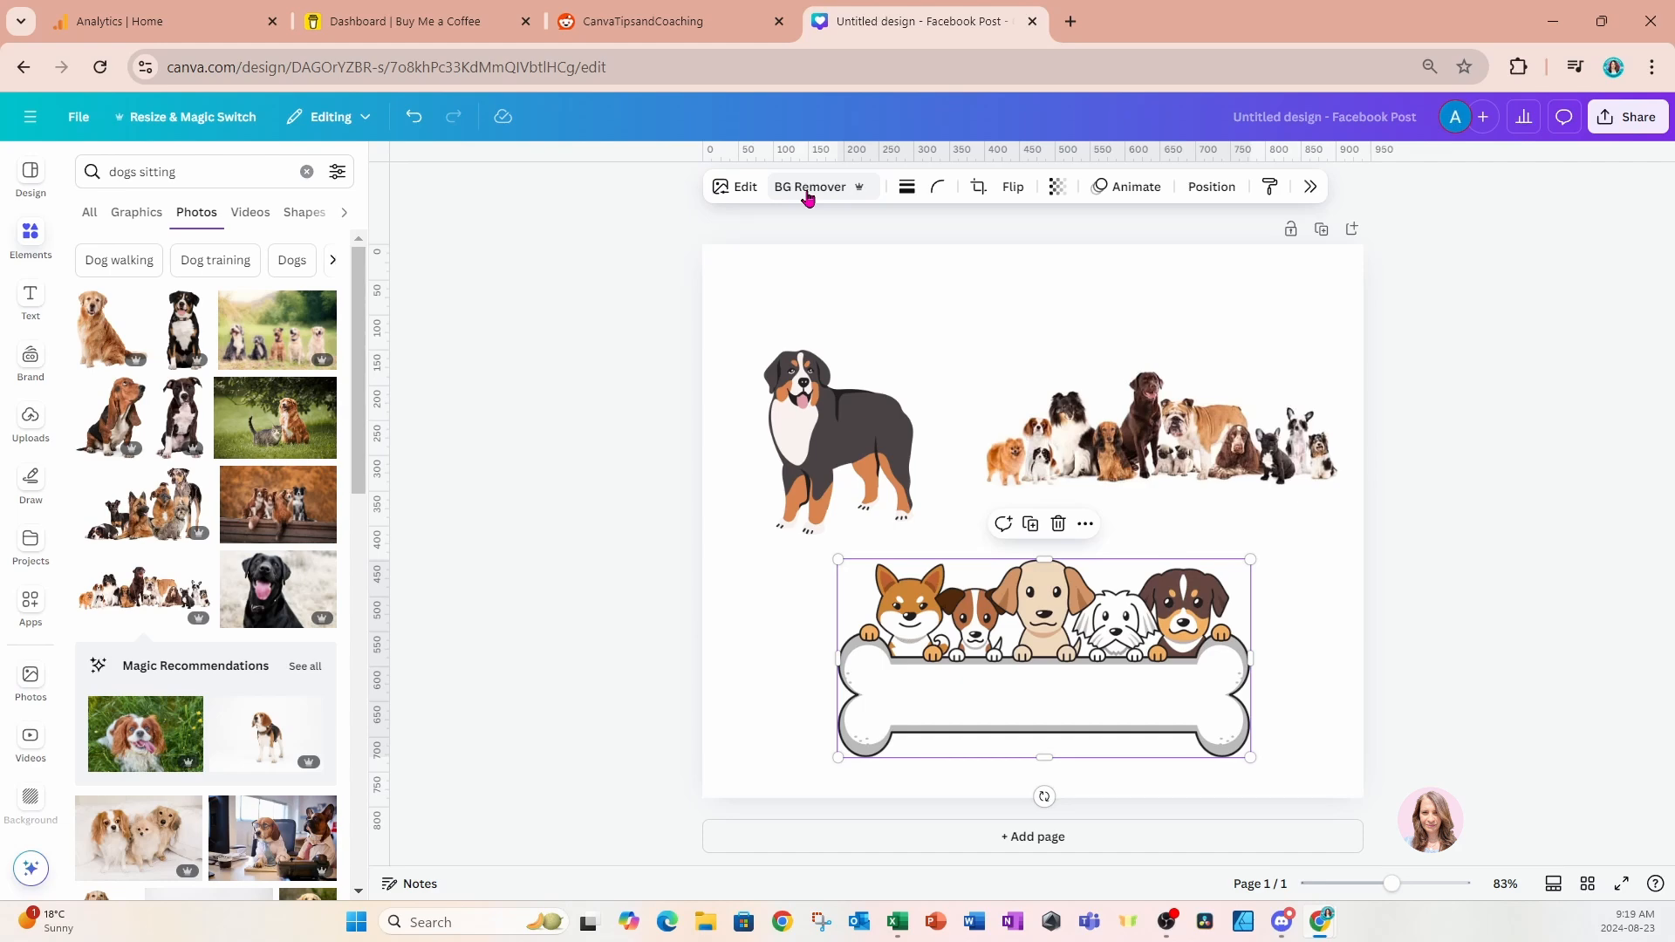
click(907, 197)
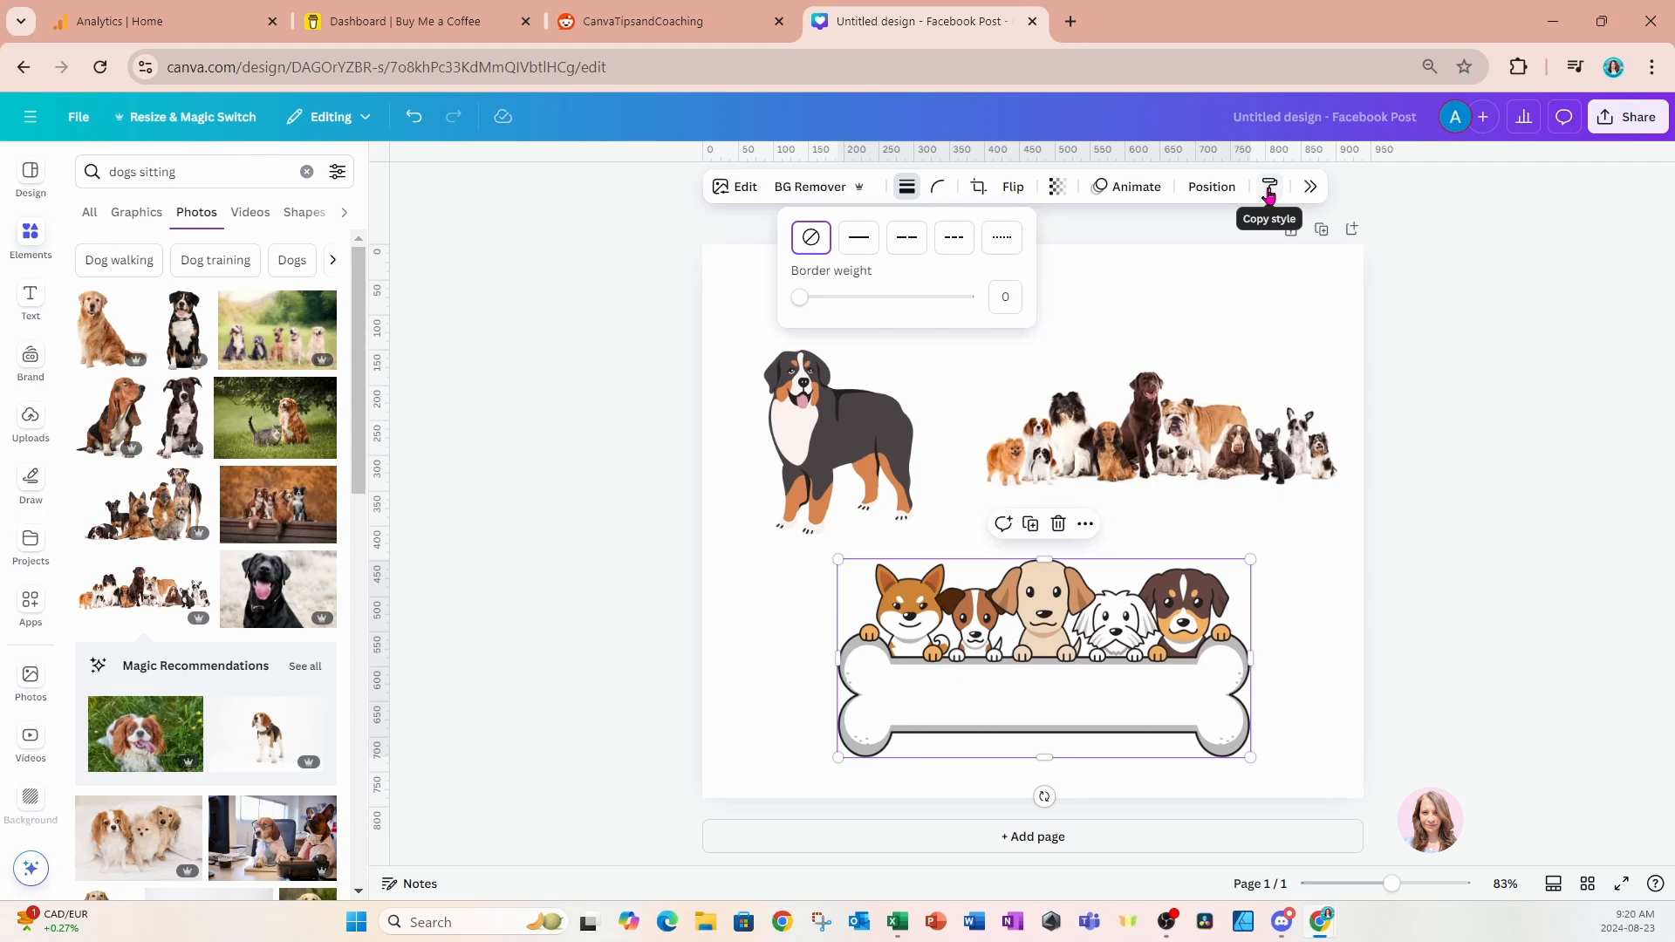
click(1312, 187)
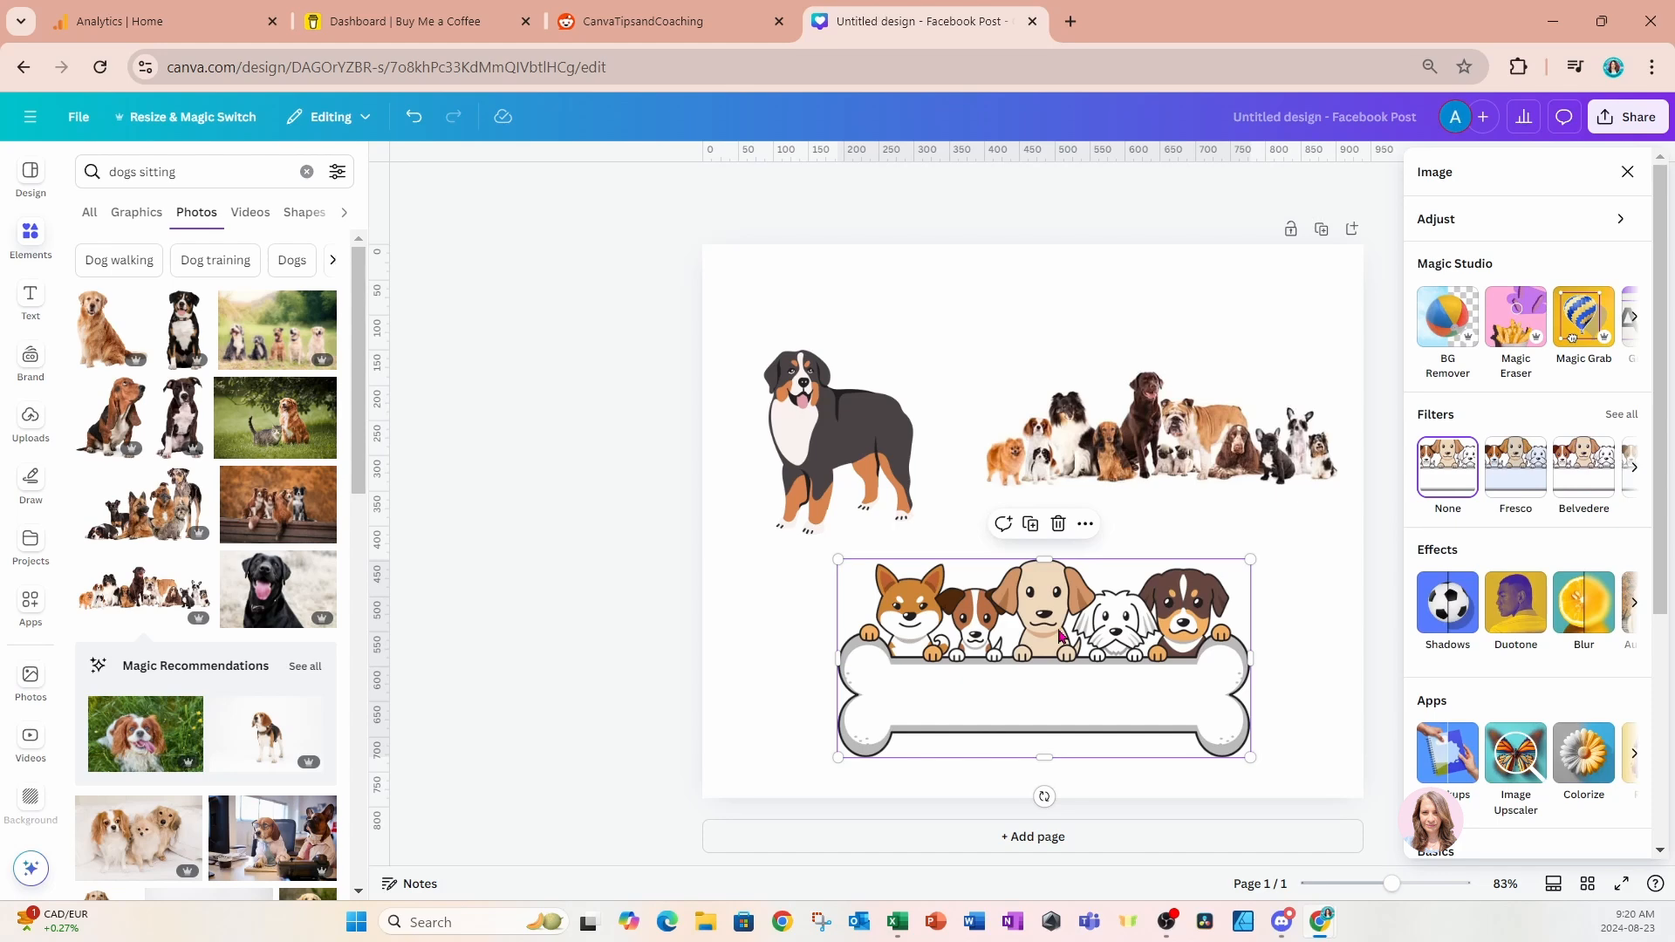
click(1623, 174)
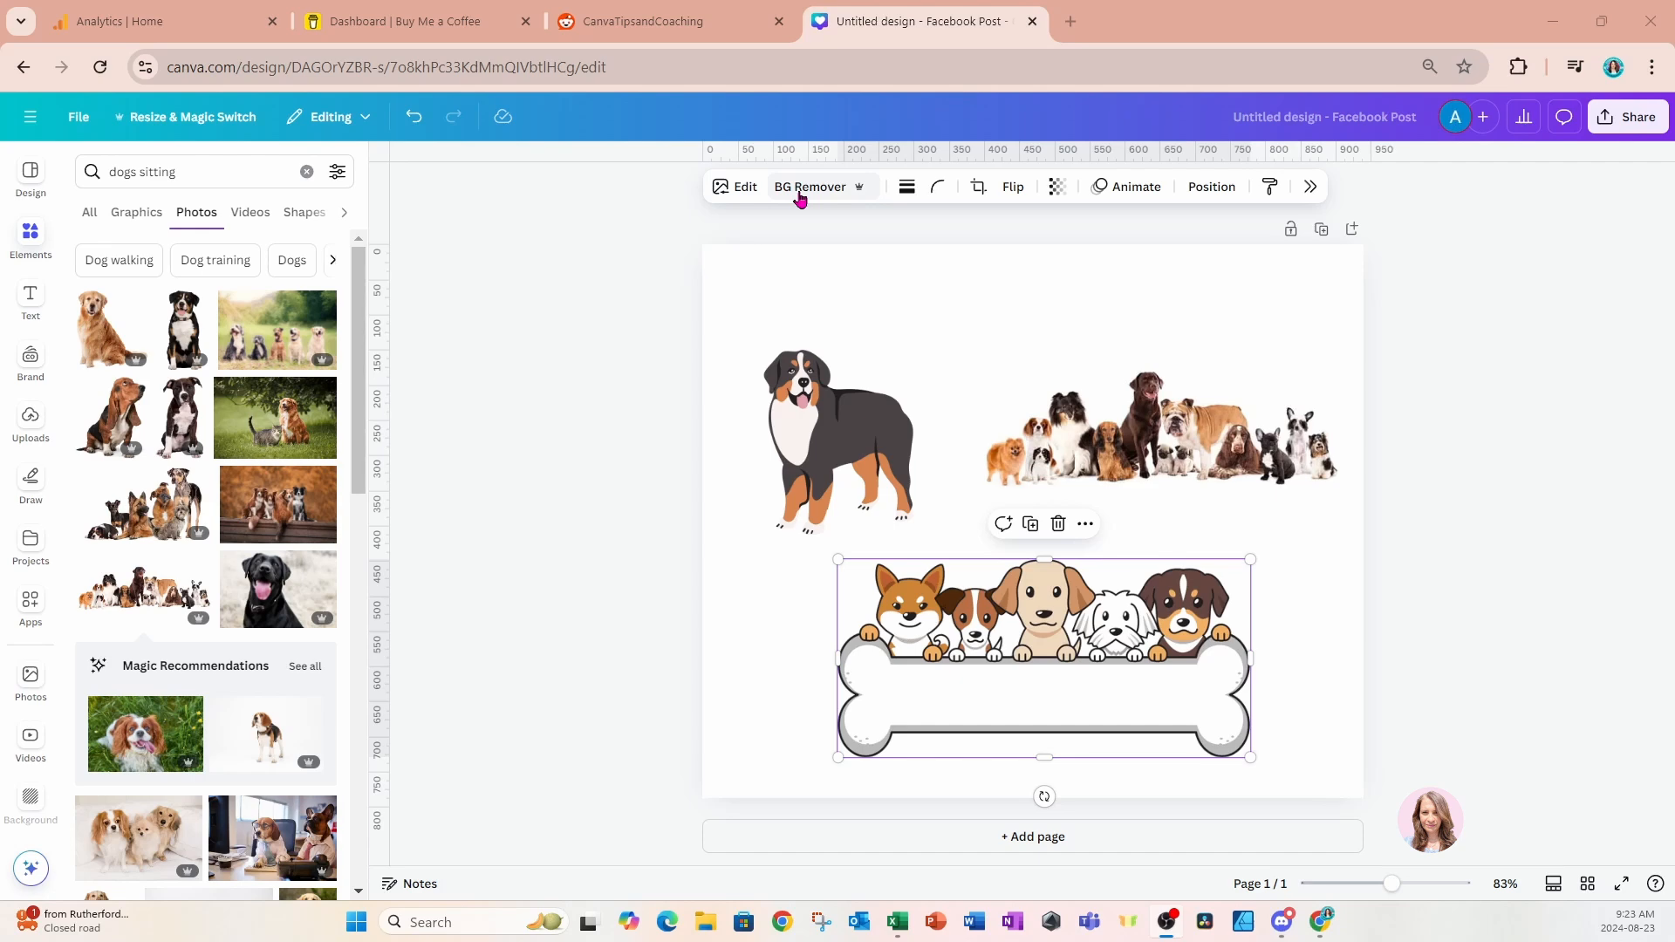
Set the page background to the bright pink from the brand colors.
click(950, 341)
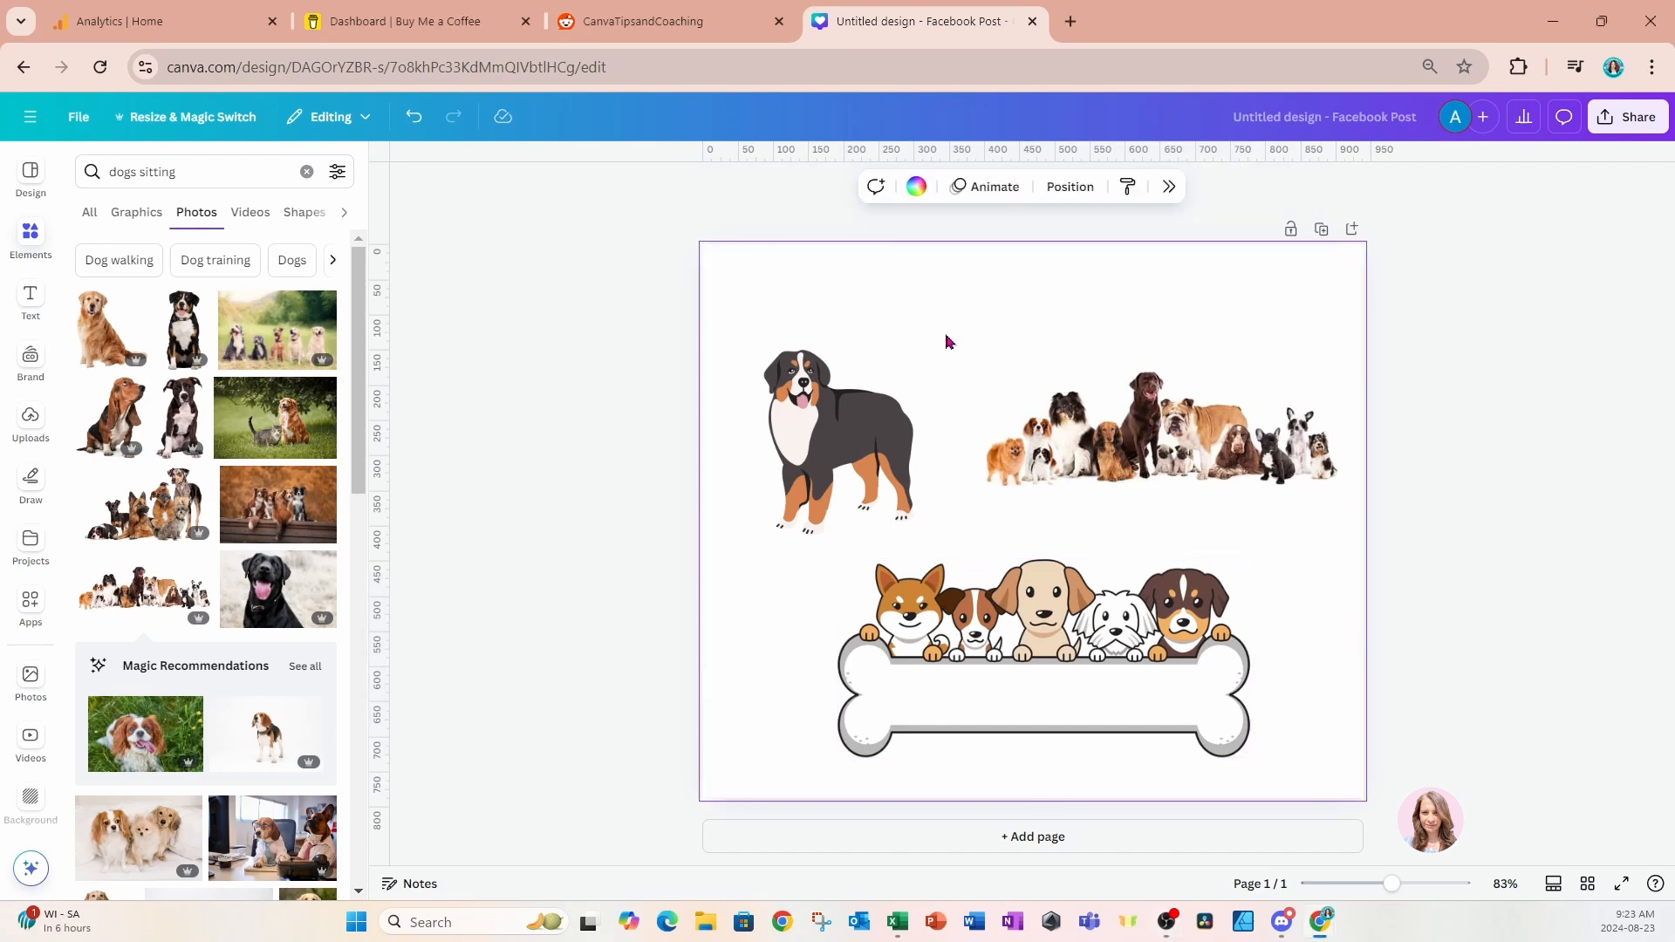
click(918, 188)
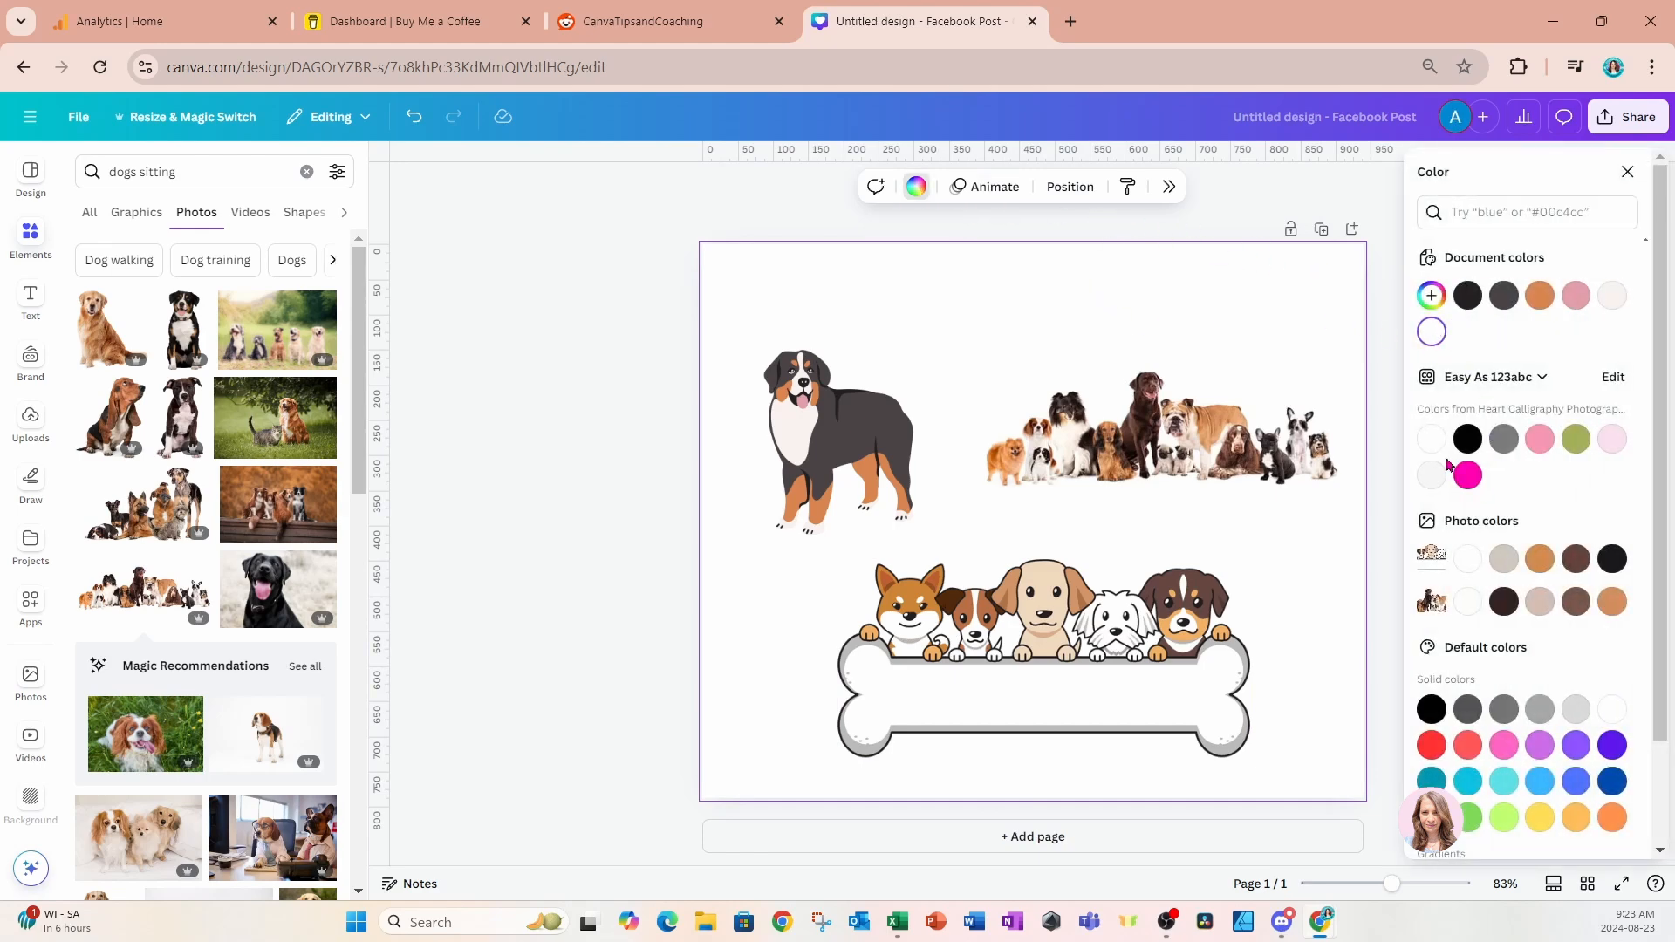
click(1469, 475)
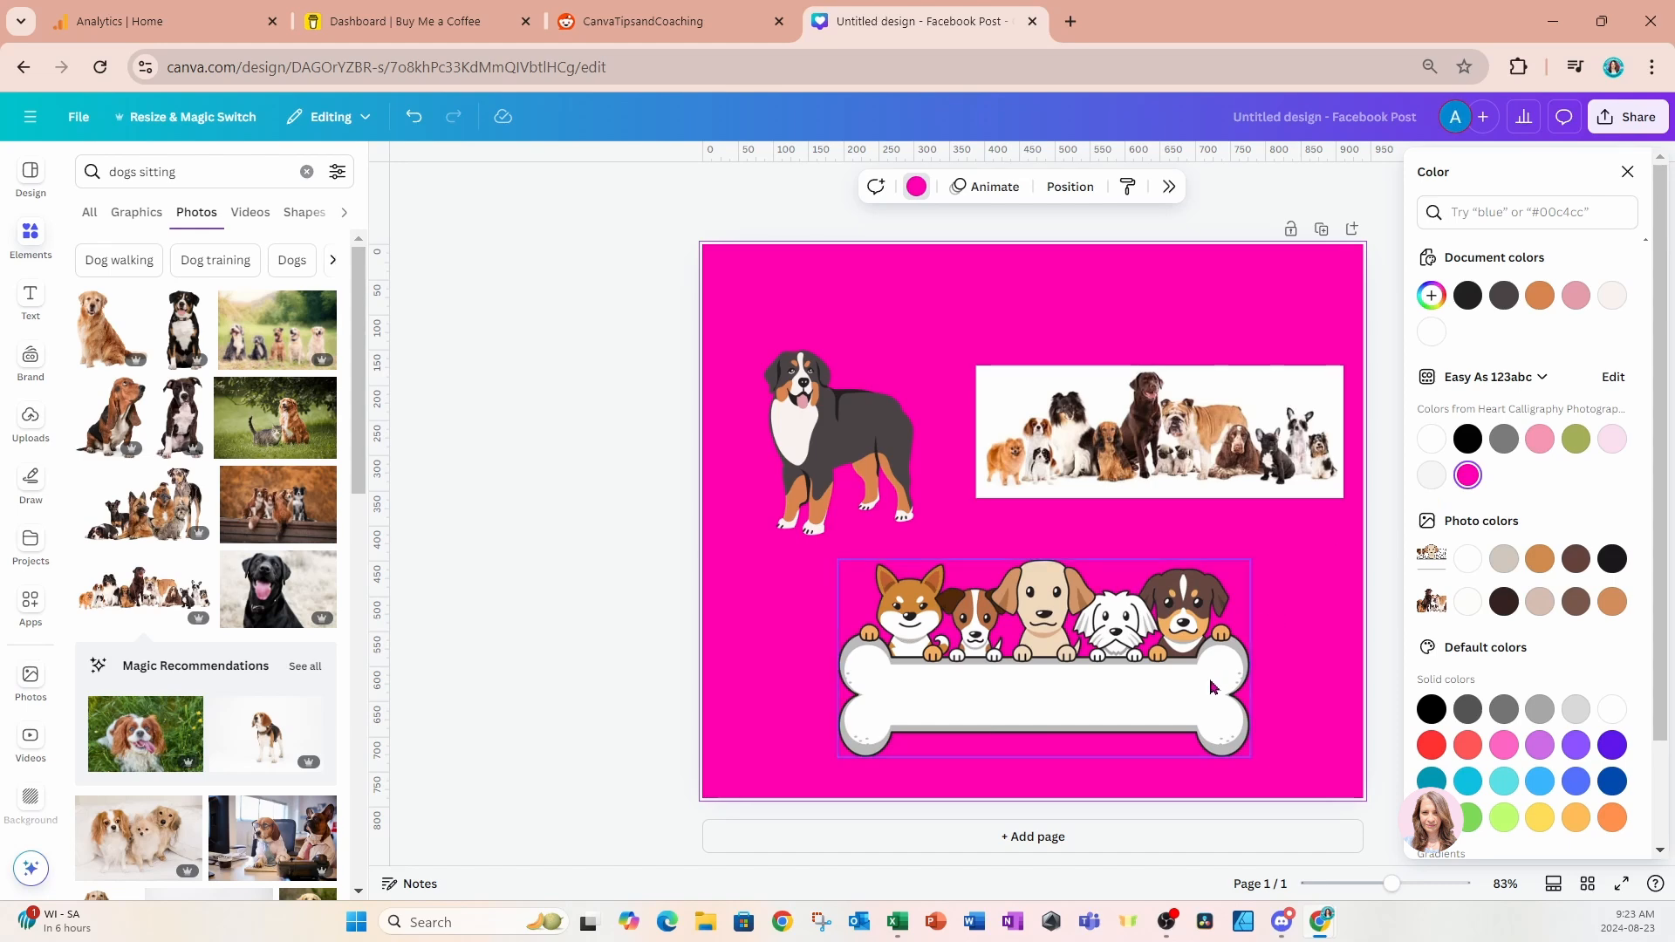
Give the dogs-on-bone graphic a solid border of weight 4 and round its corners to 33.
click(1039, 657)
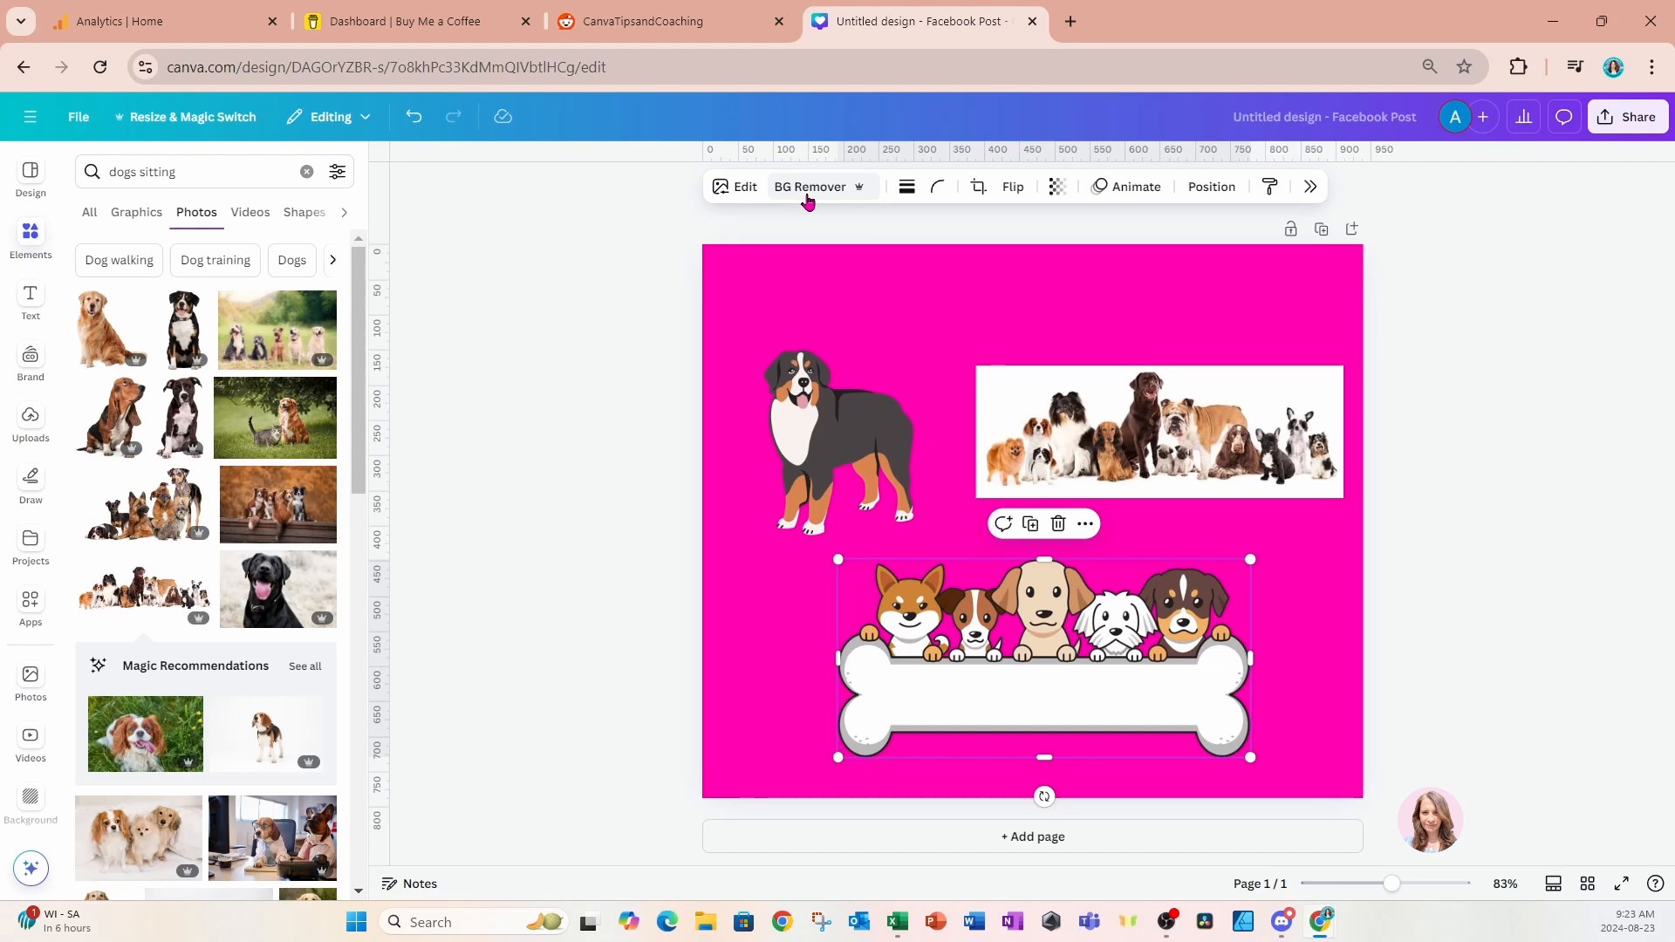
click(905, 188)
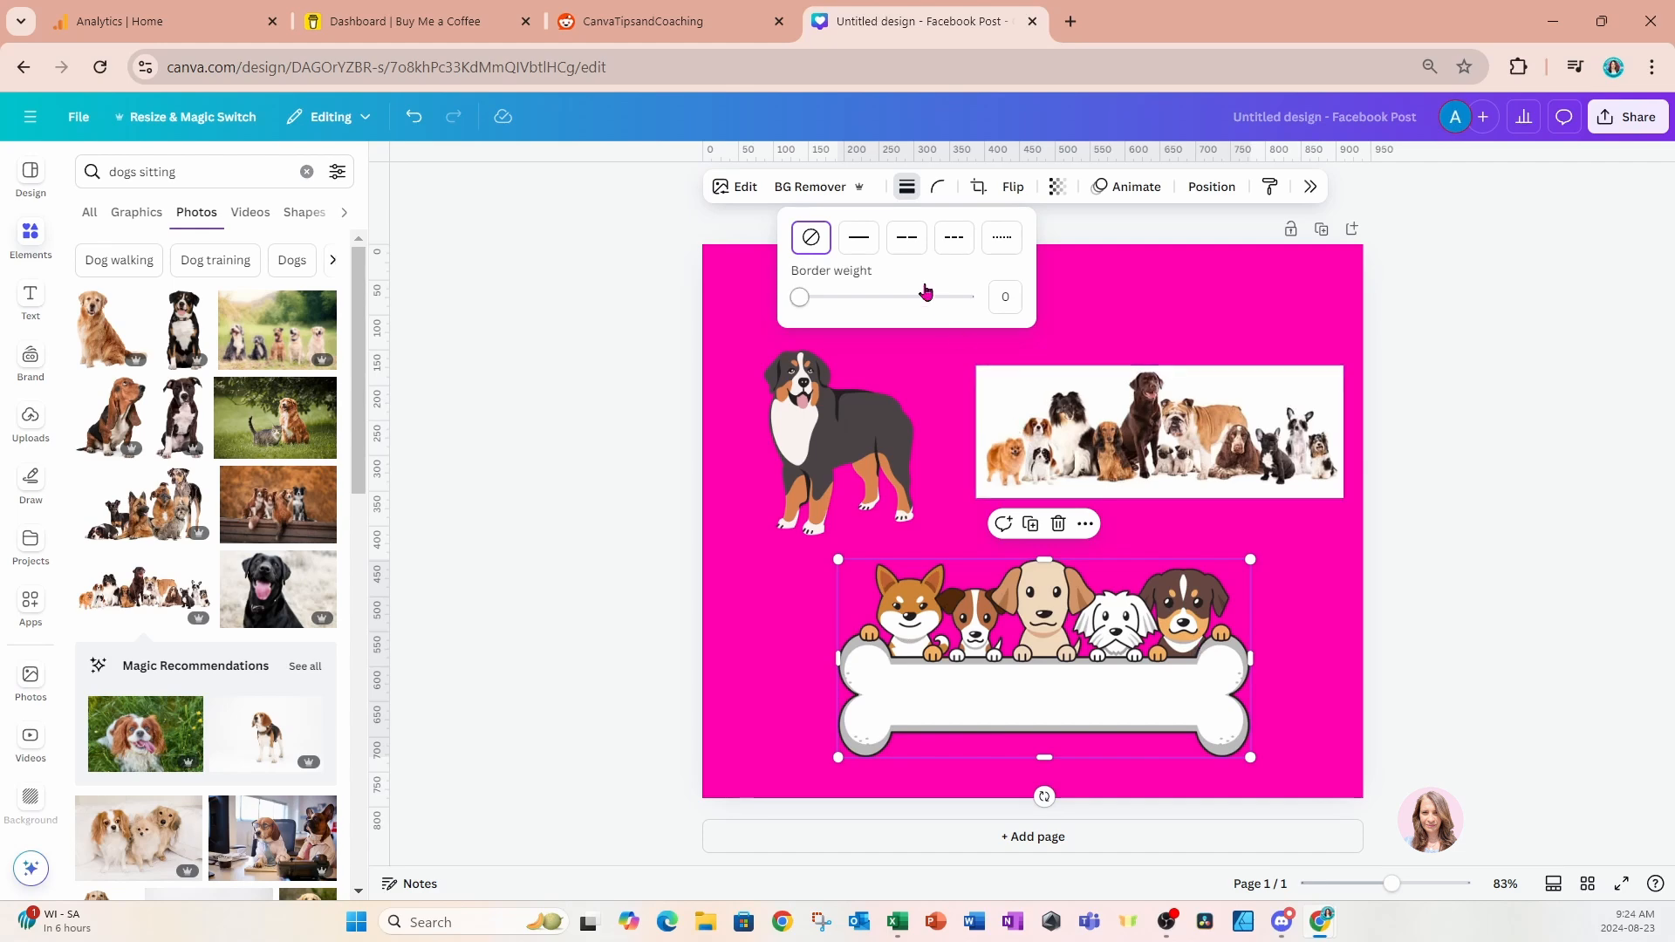
click(866, 239)
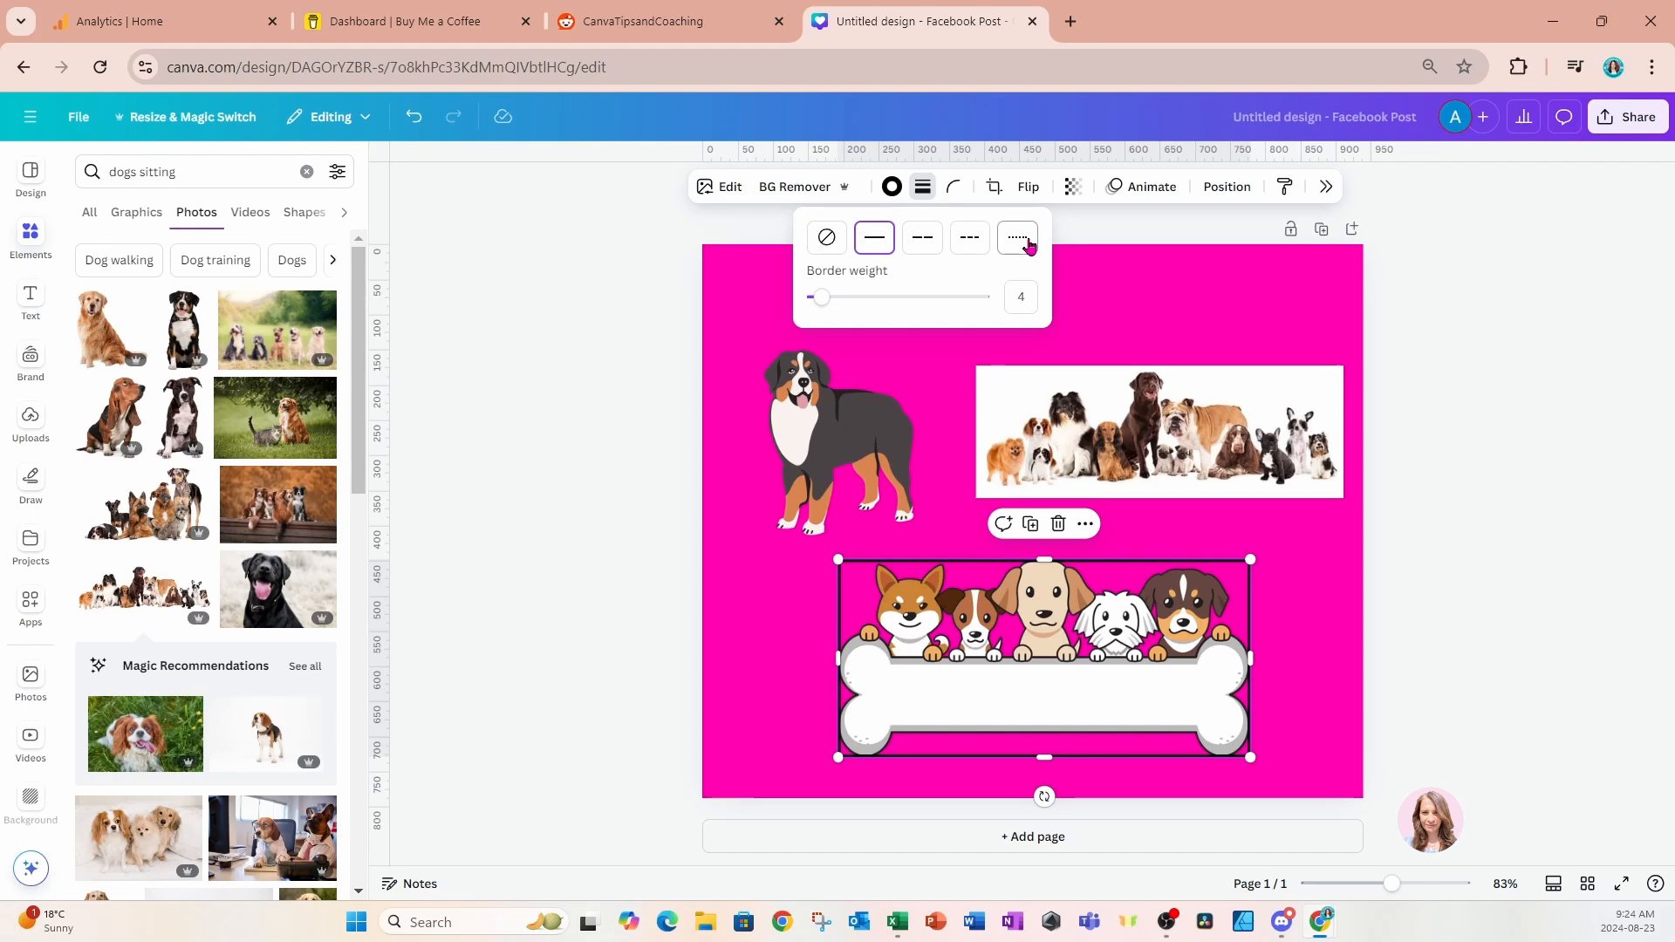
click(953, 190)
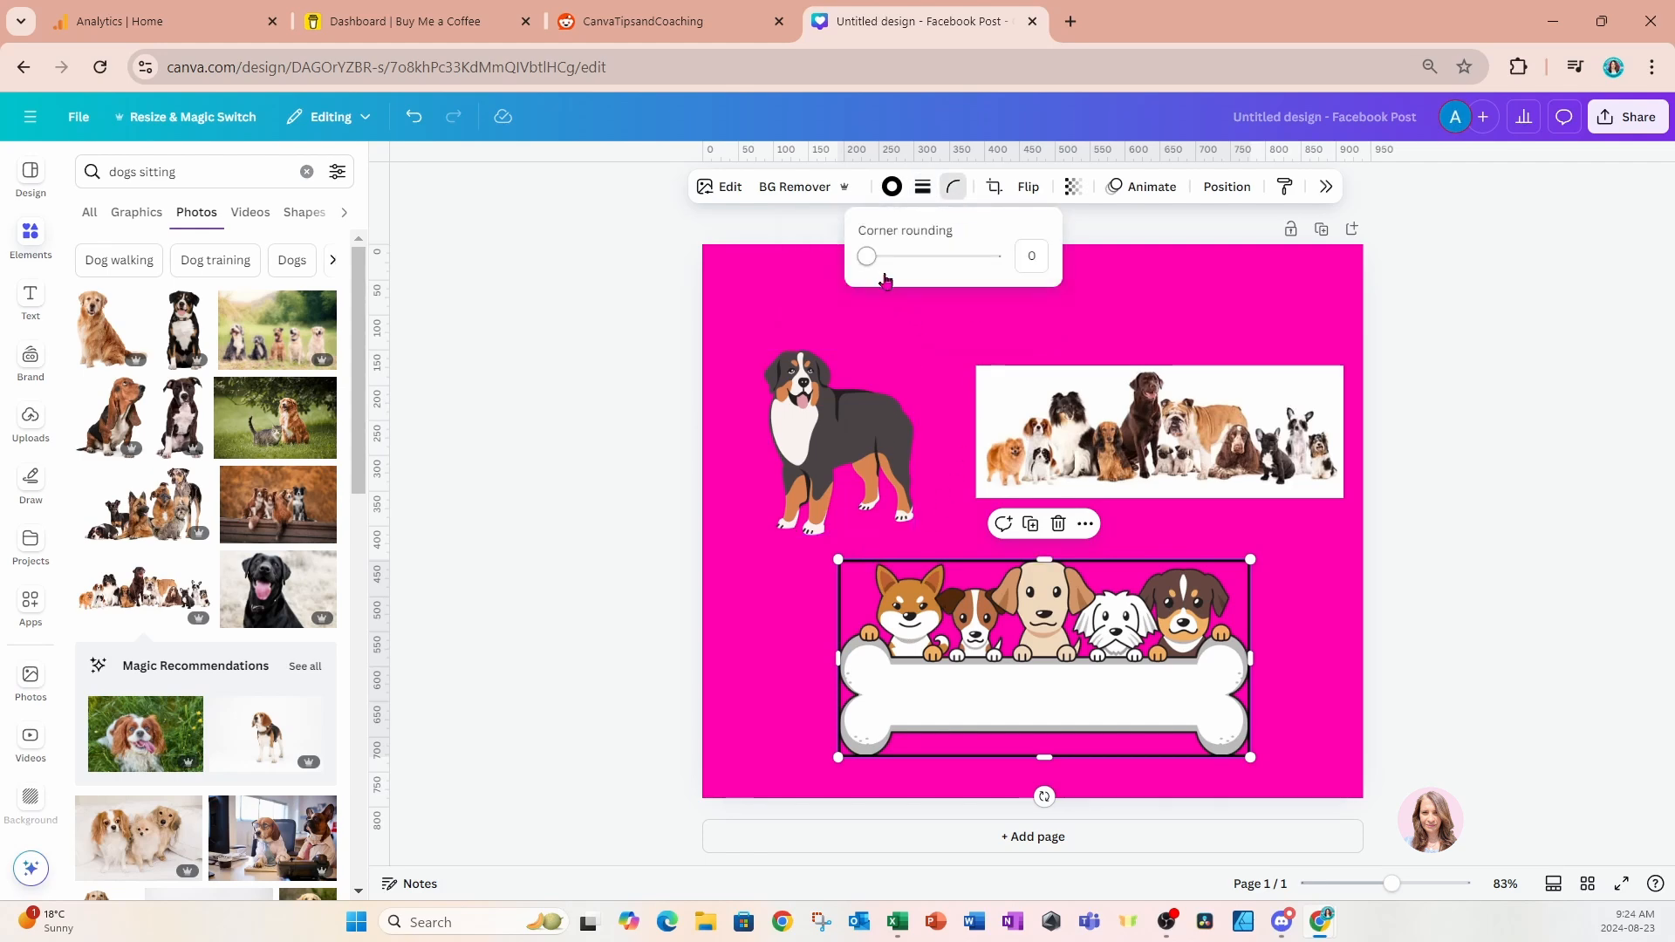
mouse_move(873, 270)
mouse_down()
mouse_move(938, 267)
mouse_move(872, 271)
mouse_move(906, 269)
mouse_up()
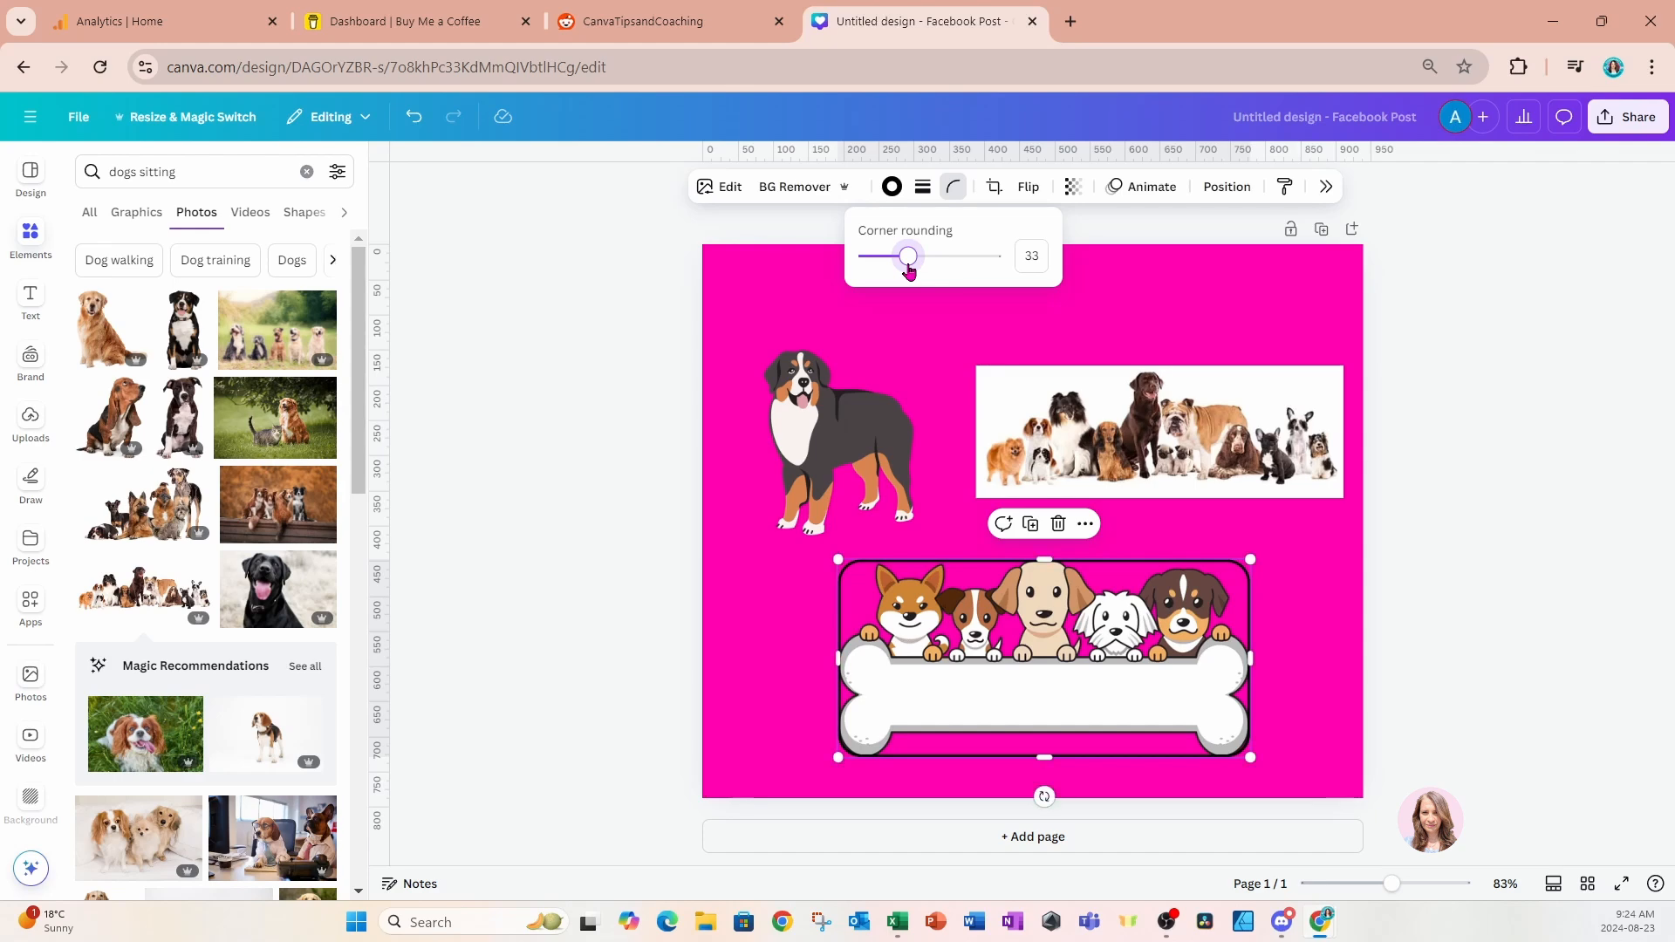
Try rotating the dogs-on-bone graphic inside its crop frame, reset the rotation to 0 and cancel the crop.
click(997, 187)
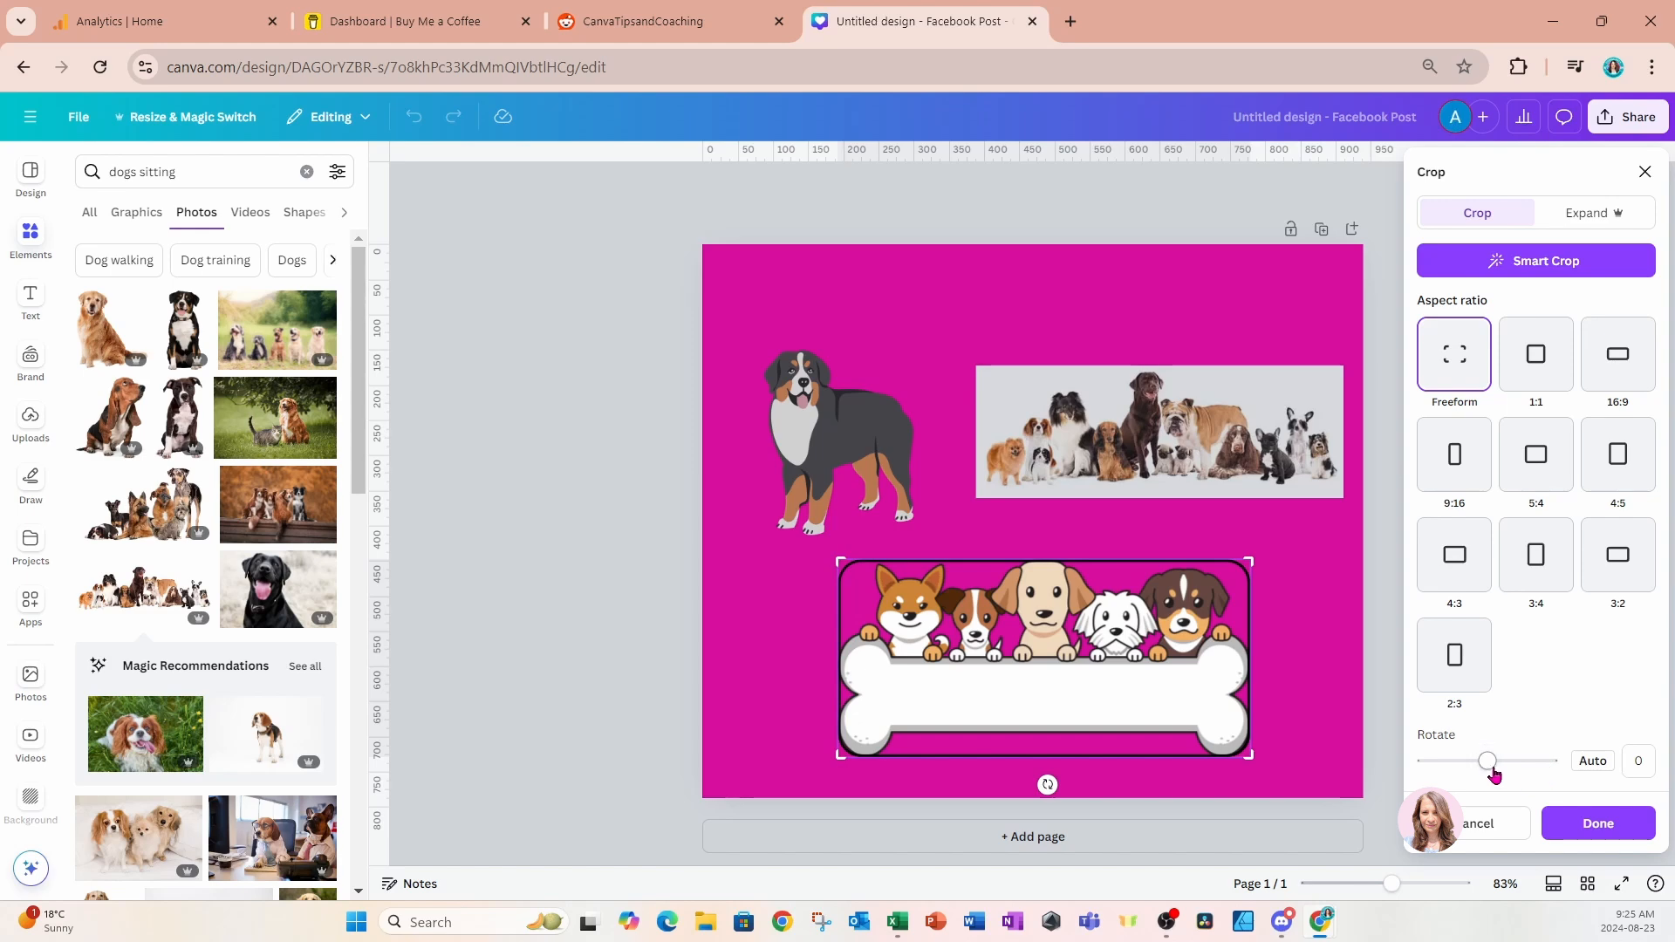
mouse_move(1488, 762)
mouse_down()
mouse_move(1502, 770)
mouse_move(1488, 766)
mouse_up()
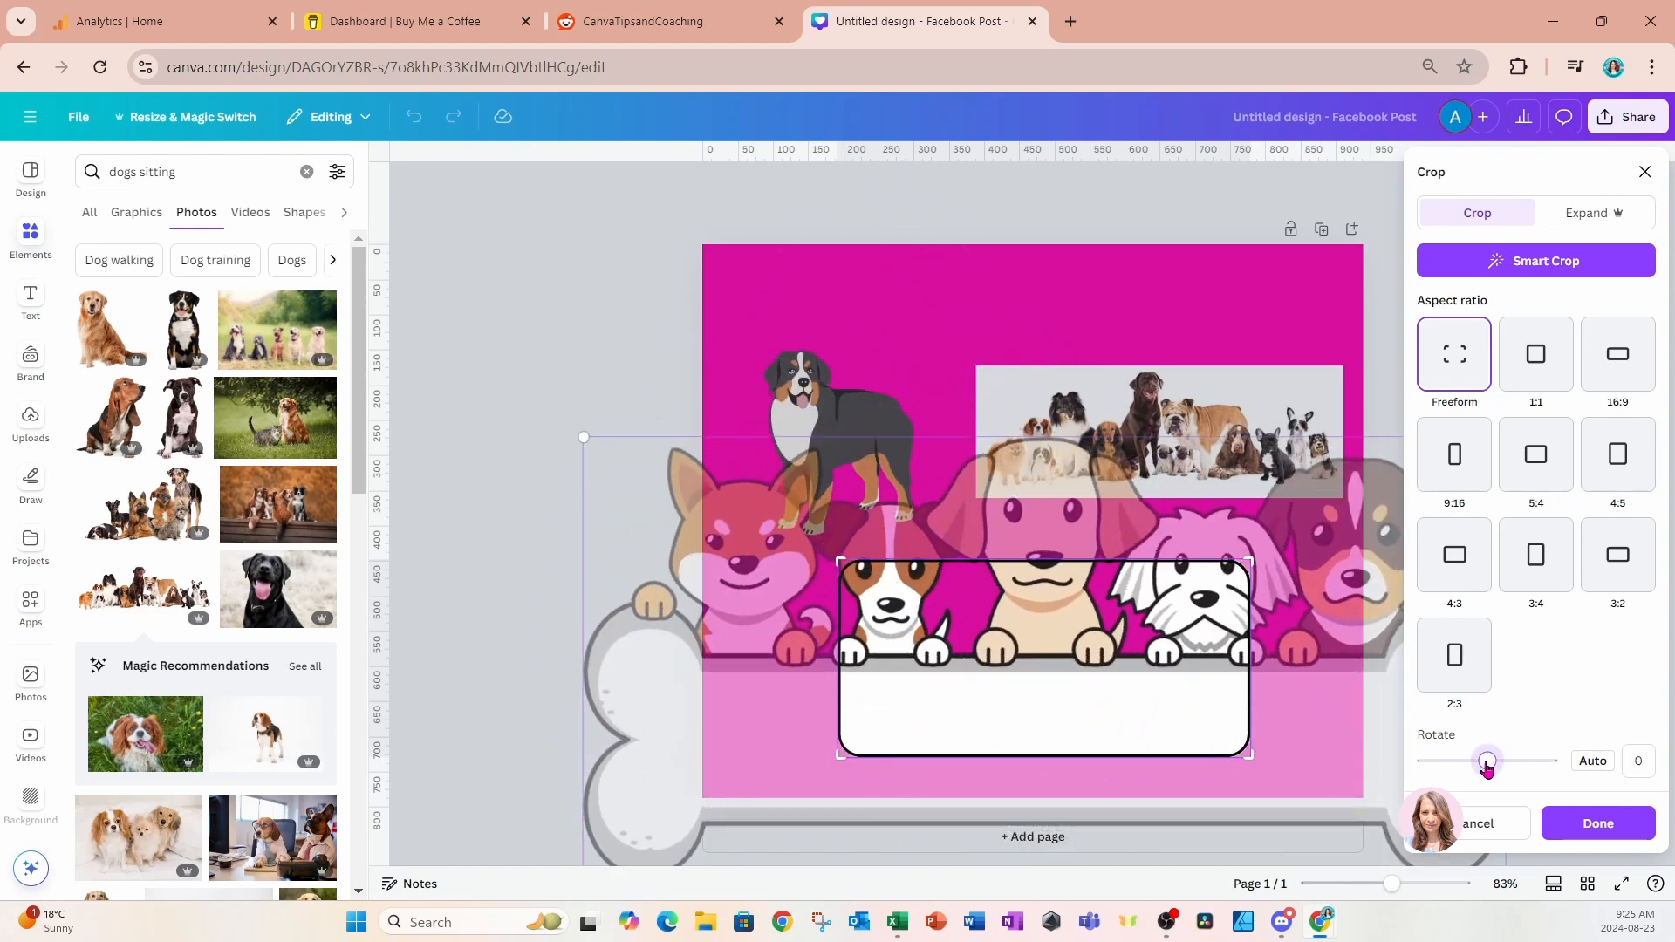
click(1647, 755)
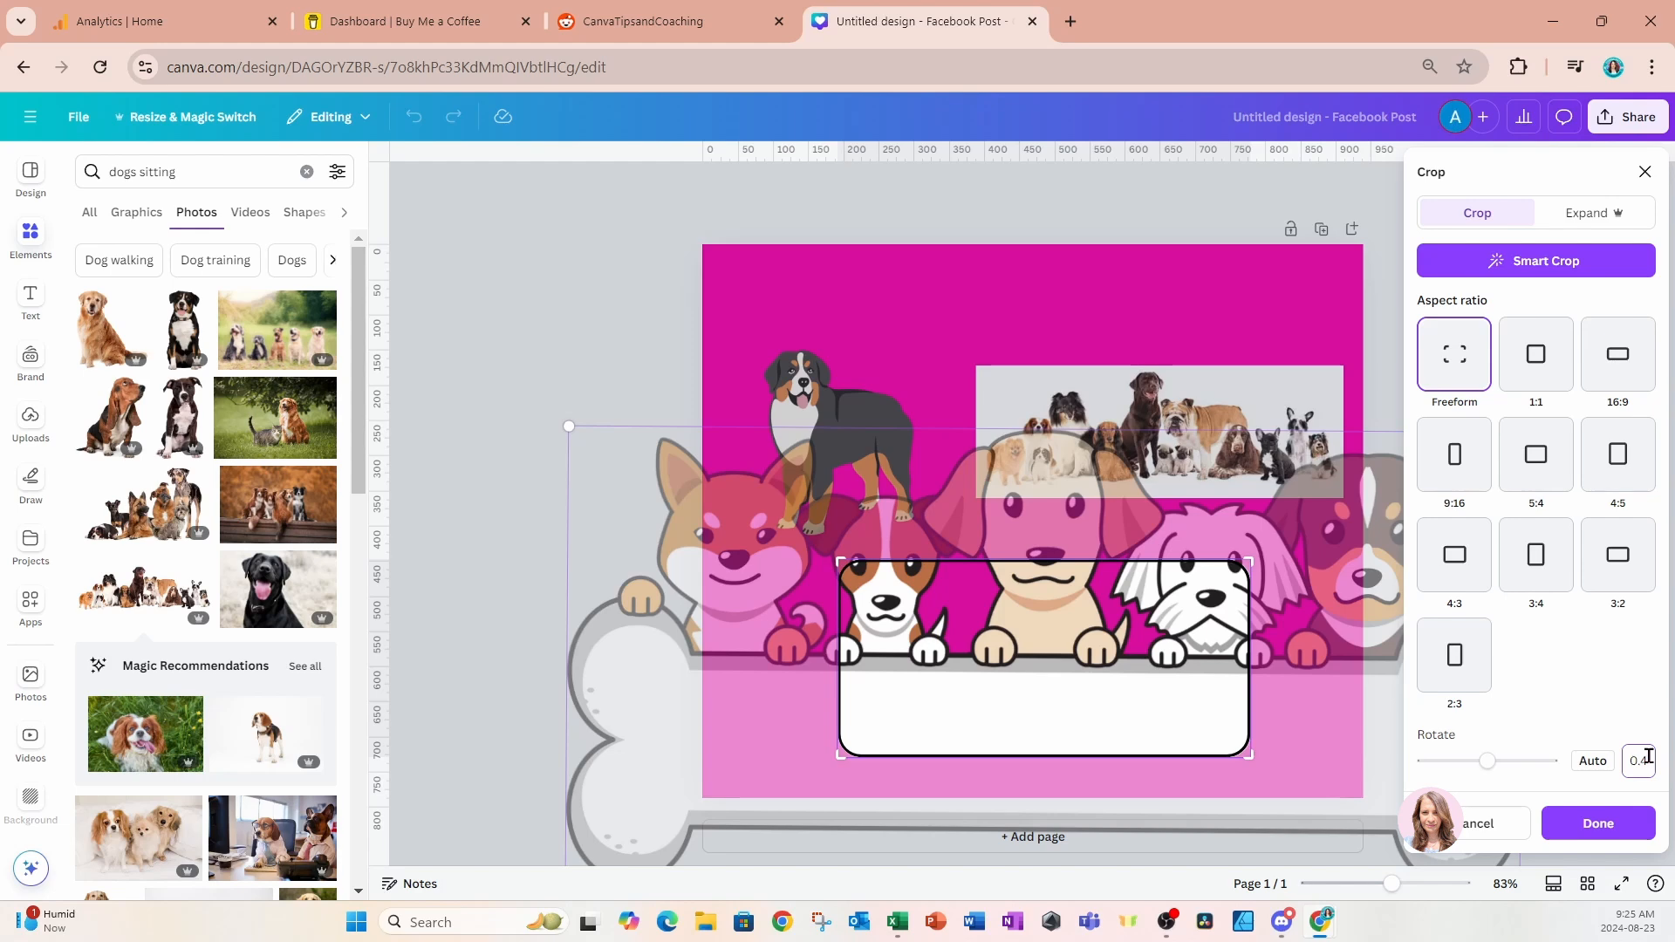
text(0)
key(Return)
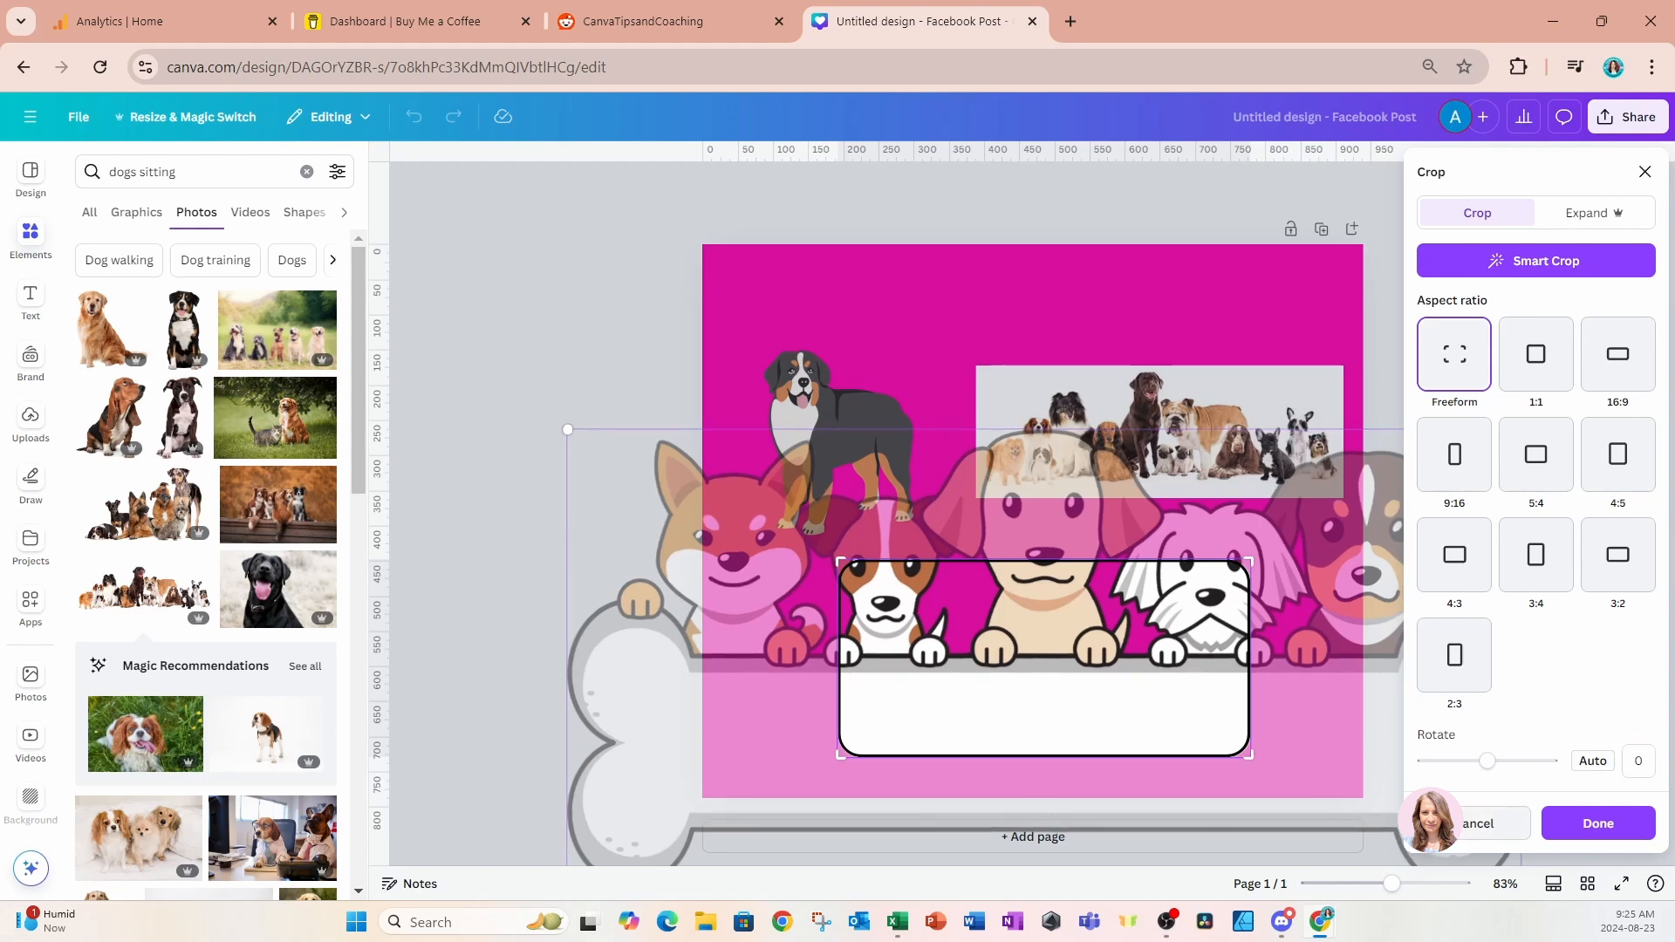
click(1468, 833)
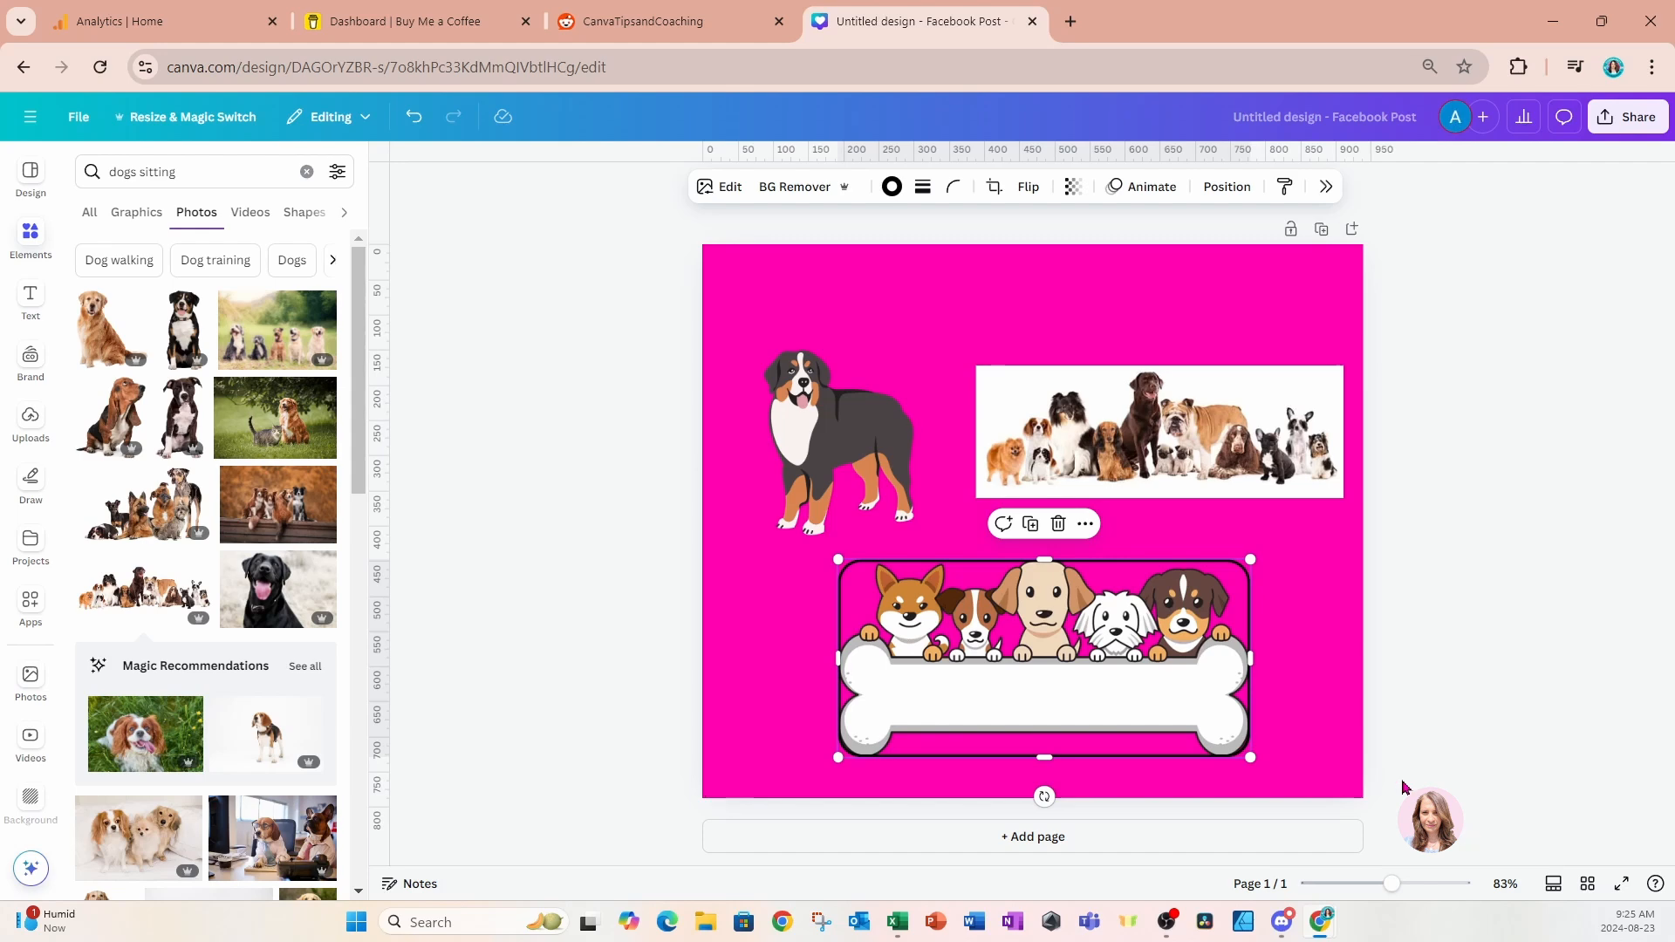
Crop the dogs-on-bone graphic in freeform from its right side so only the first three dogs remain in frame.
double_click(1024, 681)
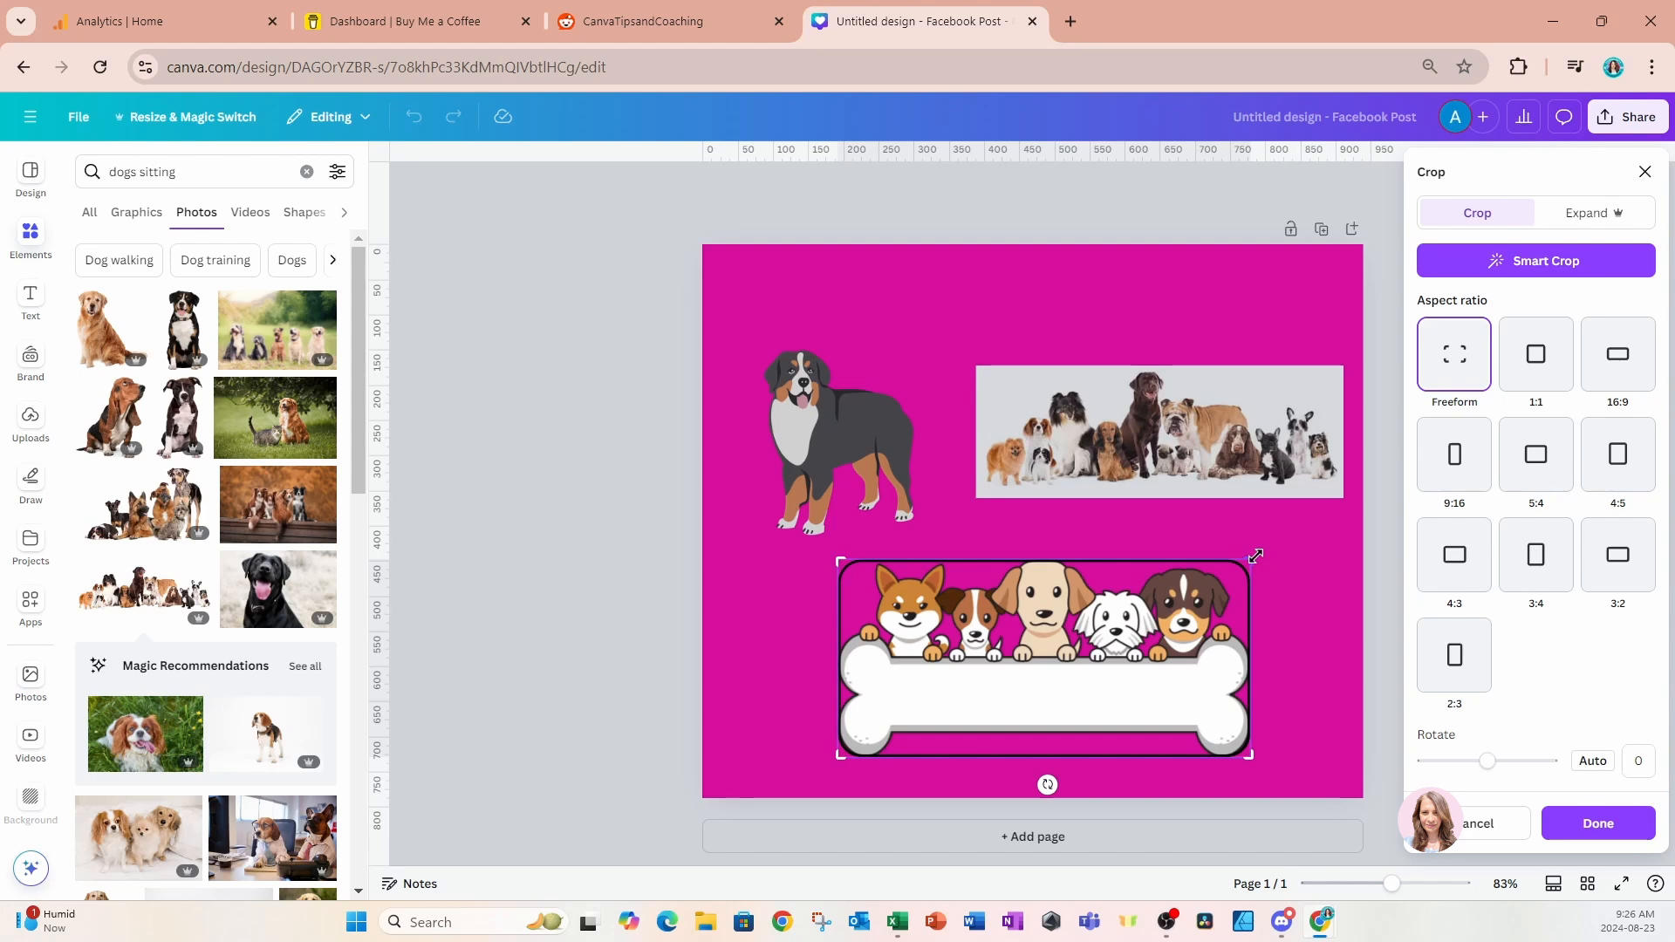
mouse_move(1255, 556)
mouse_down()
mouse_move(1313, 528)
mouse_move(1247, 558)
mouse_up()
drag(1248, 759, 1141, 761)
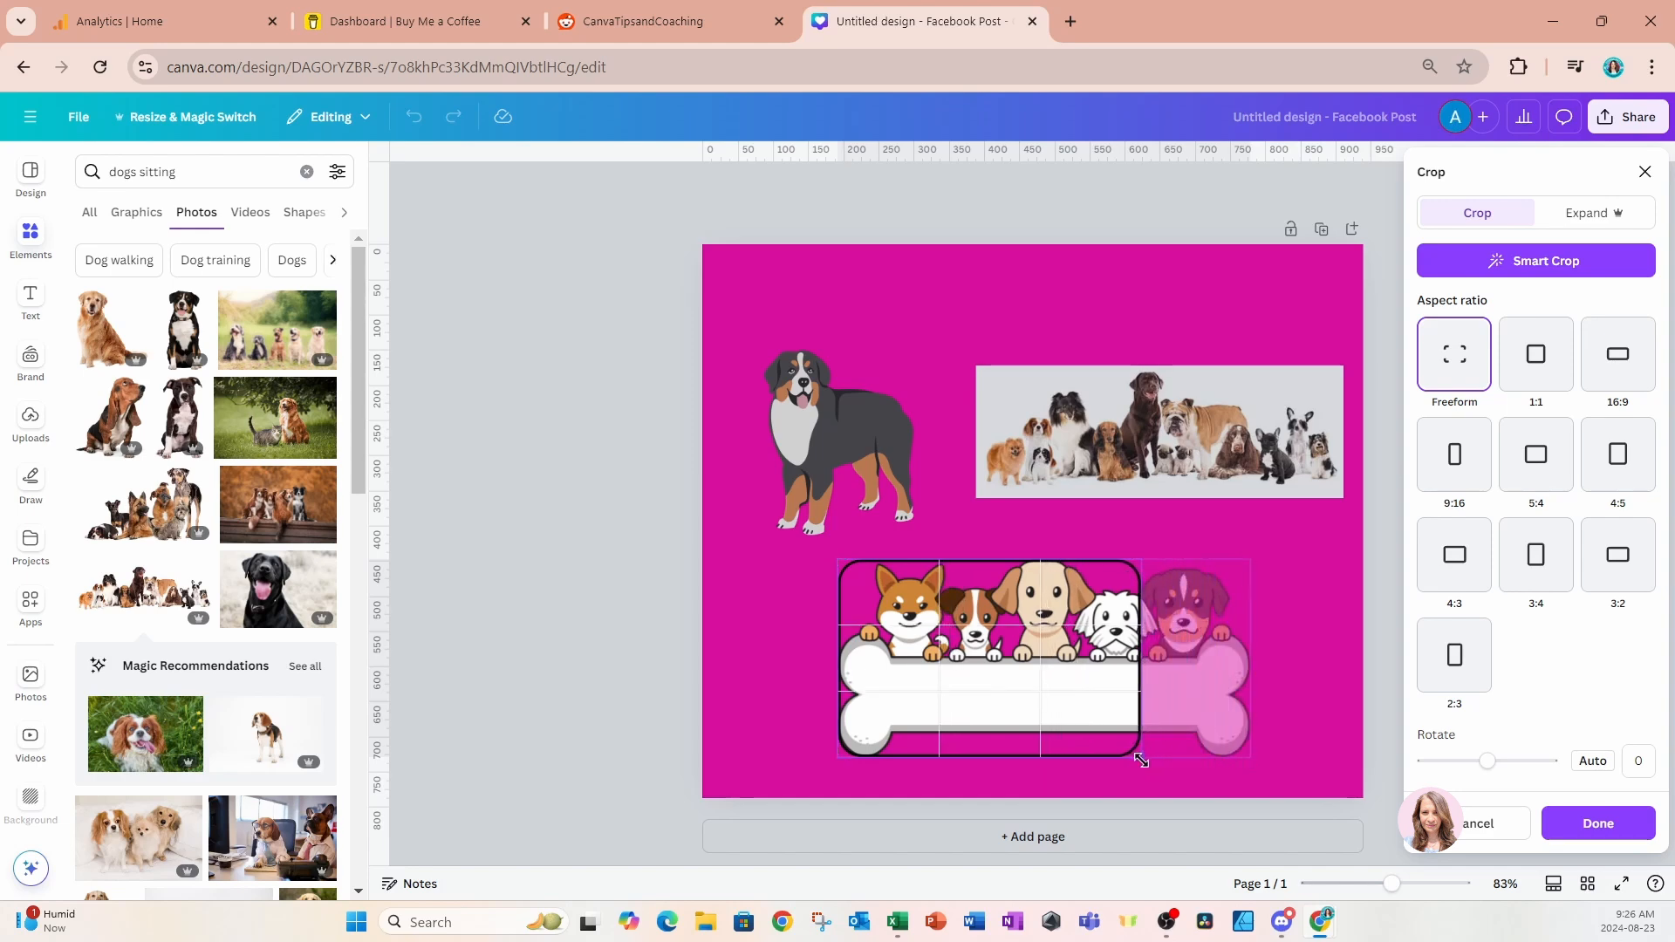
drag(1141, 761, 1083, 761)
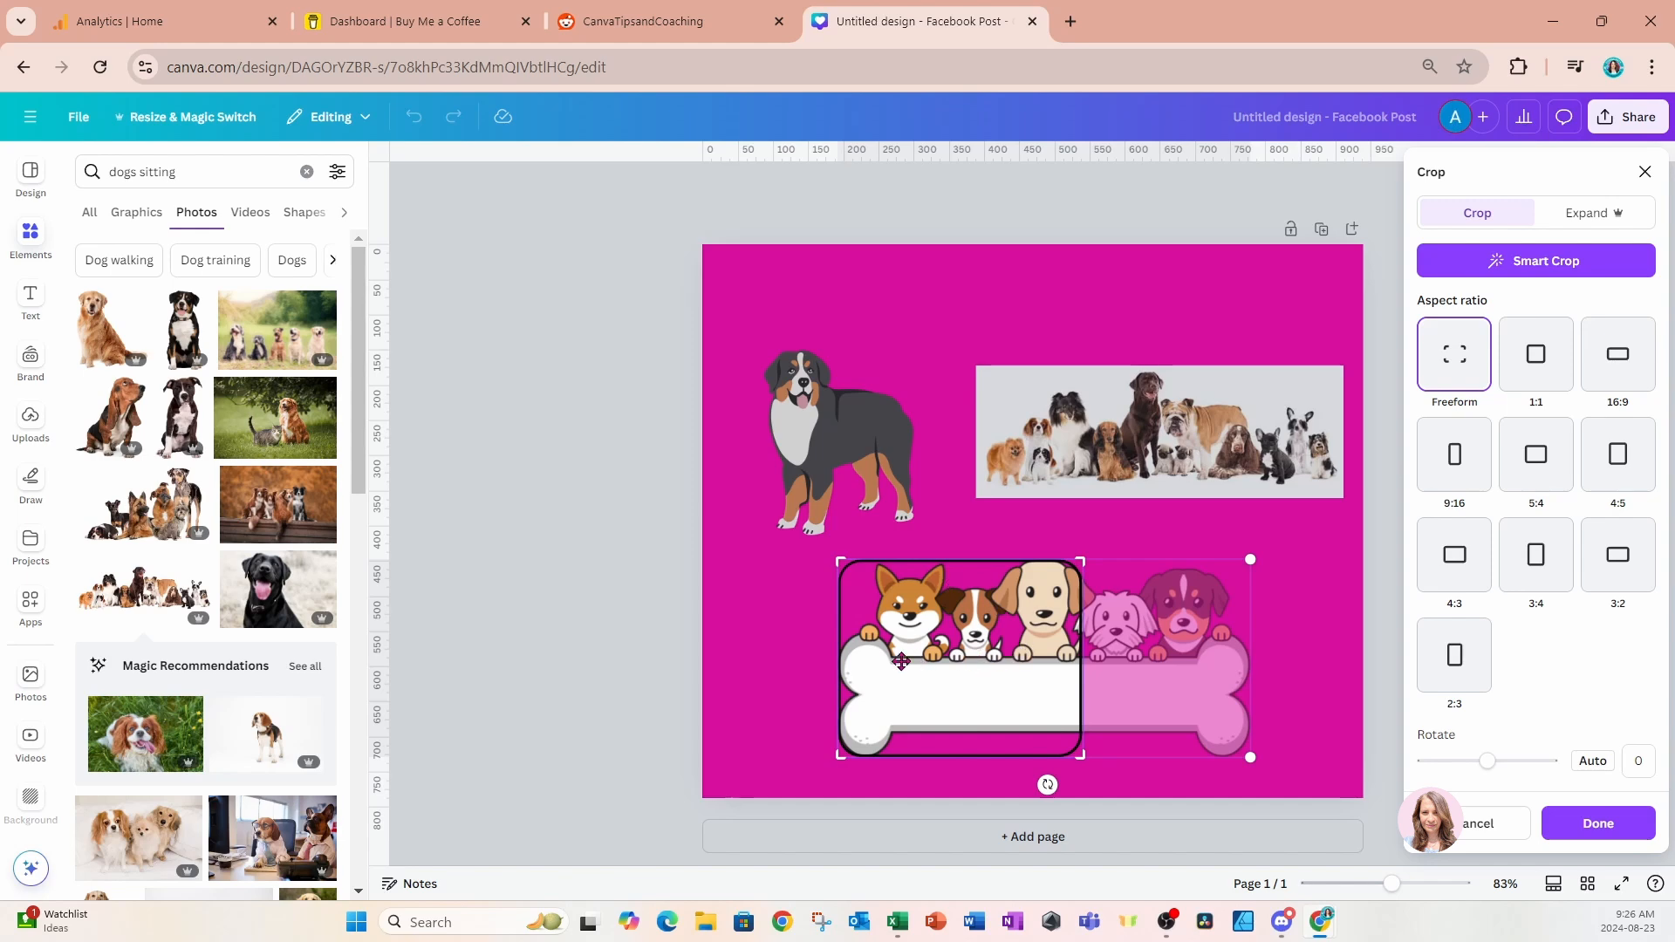
click(779, 662)
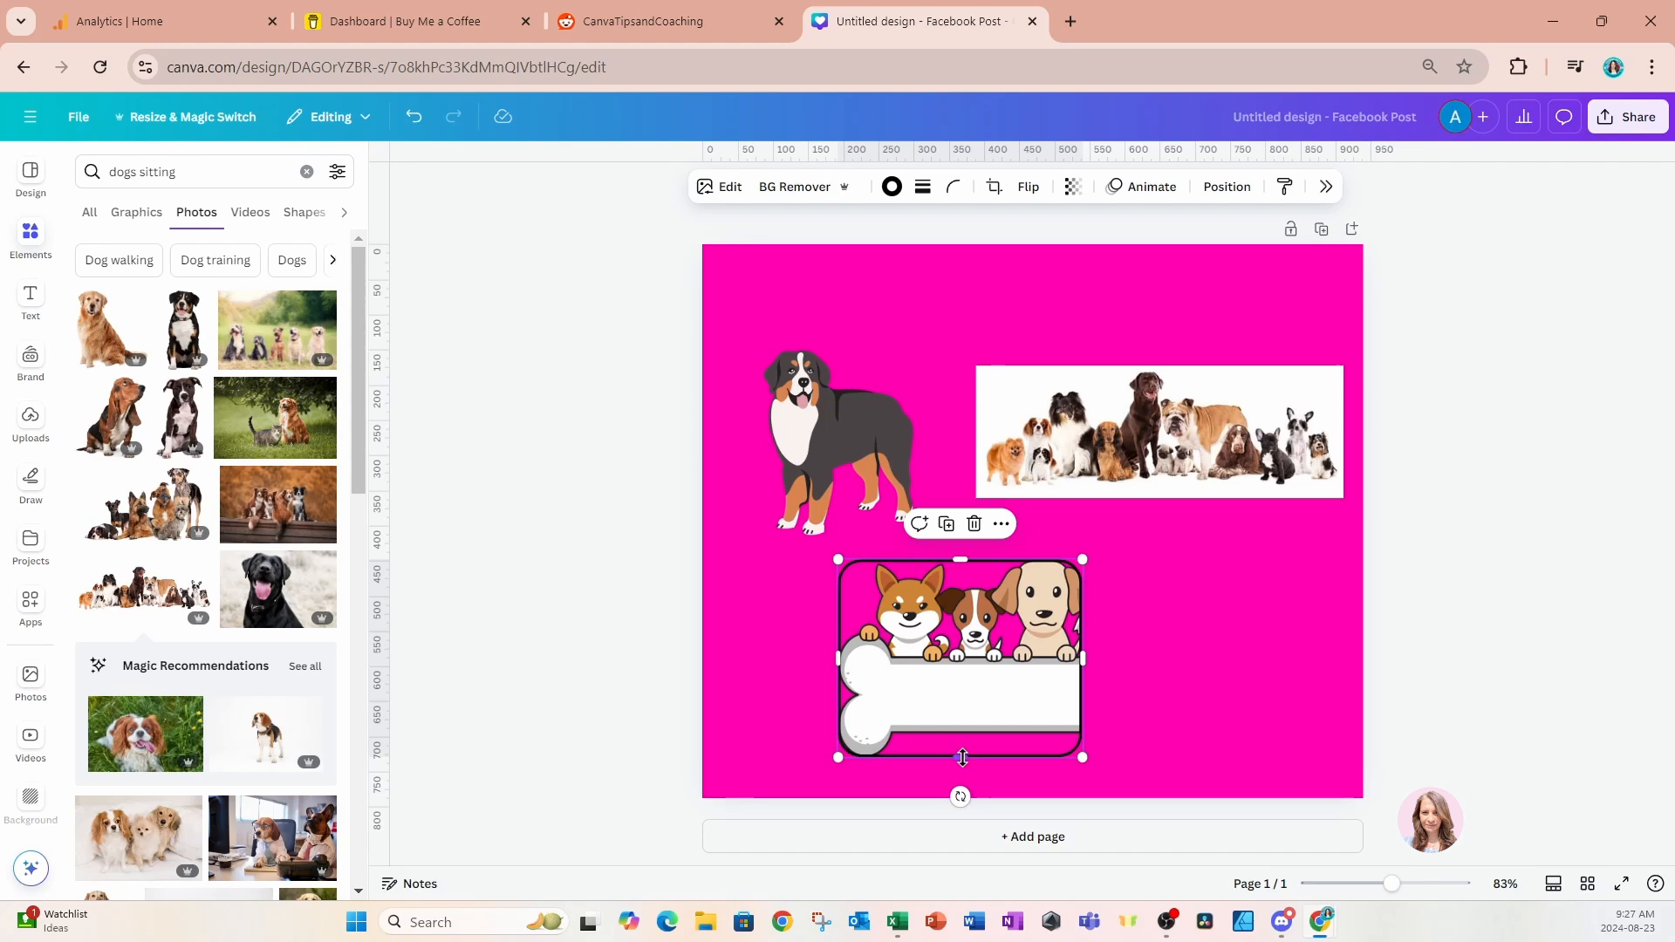
Shorten the cropped dogs-on-bone graphic from its bottom edge to a height of 194, and extend it back to about 289 px.
drag(962, 757, 963, 697)
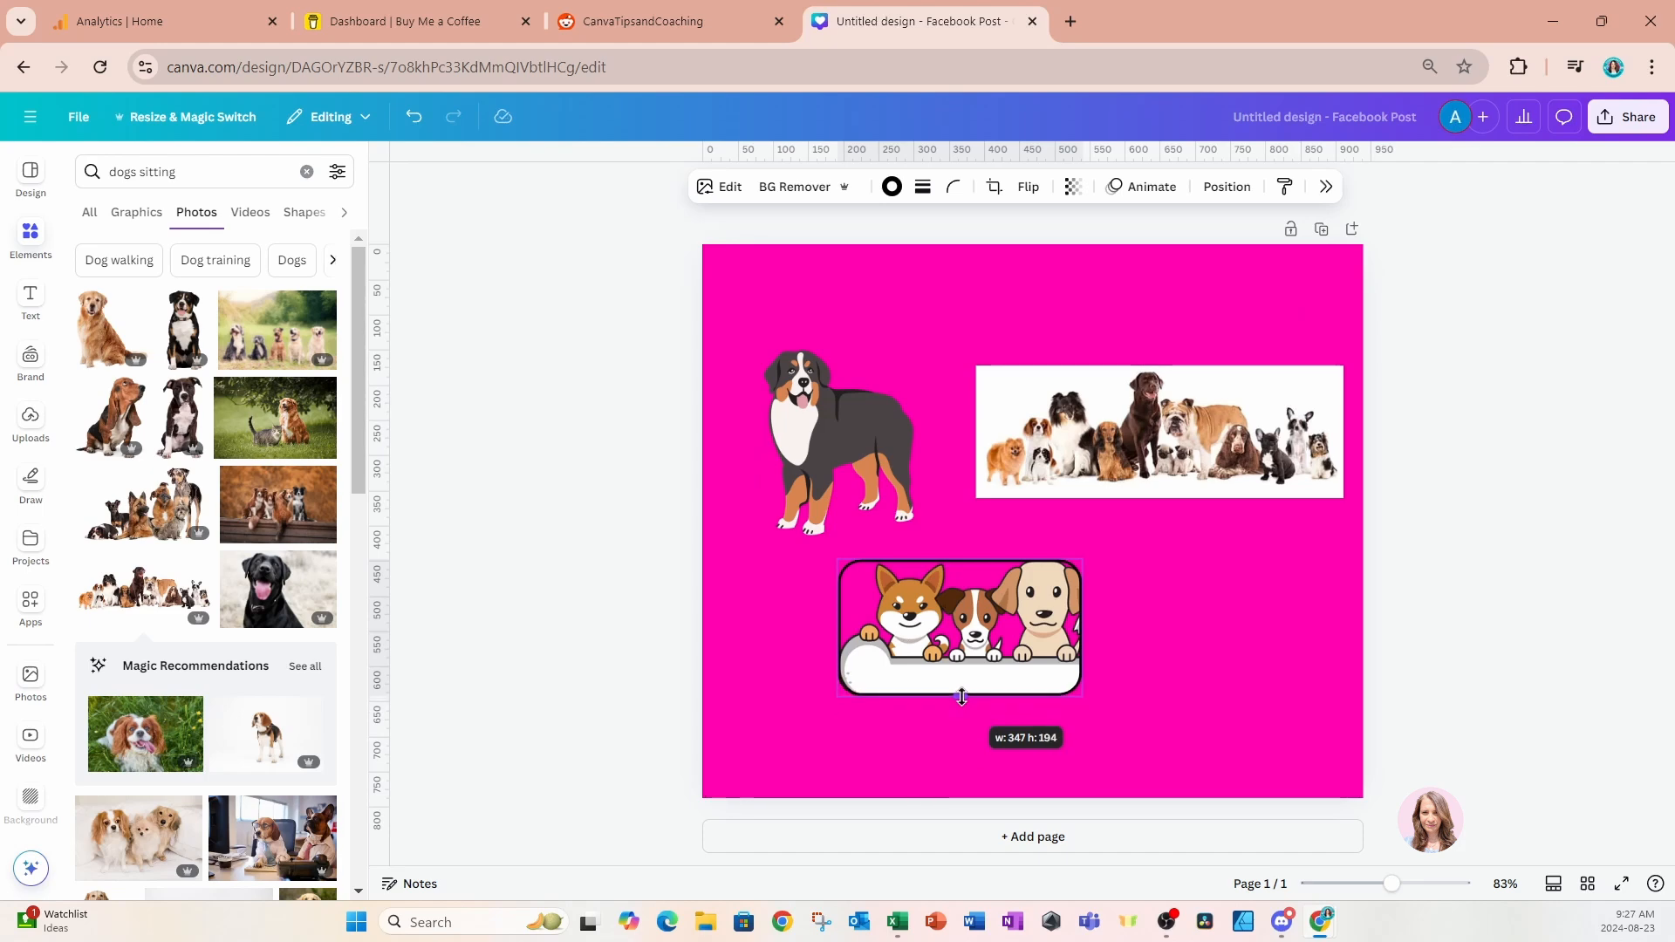
drag(963, 697, 962, 762)
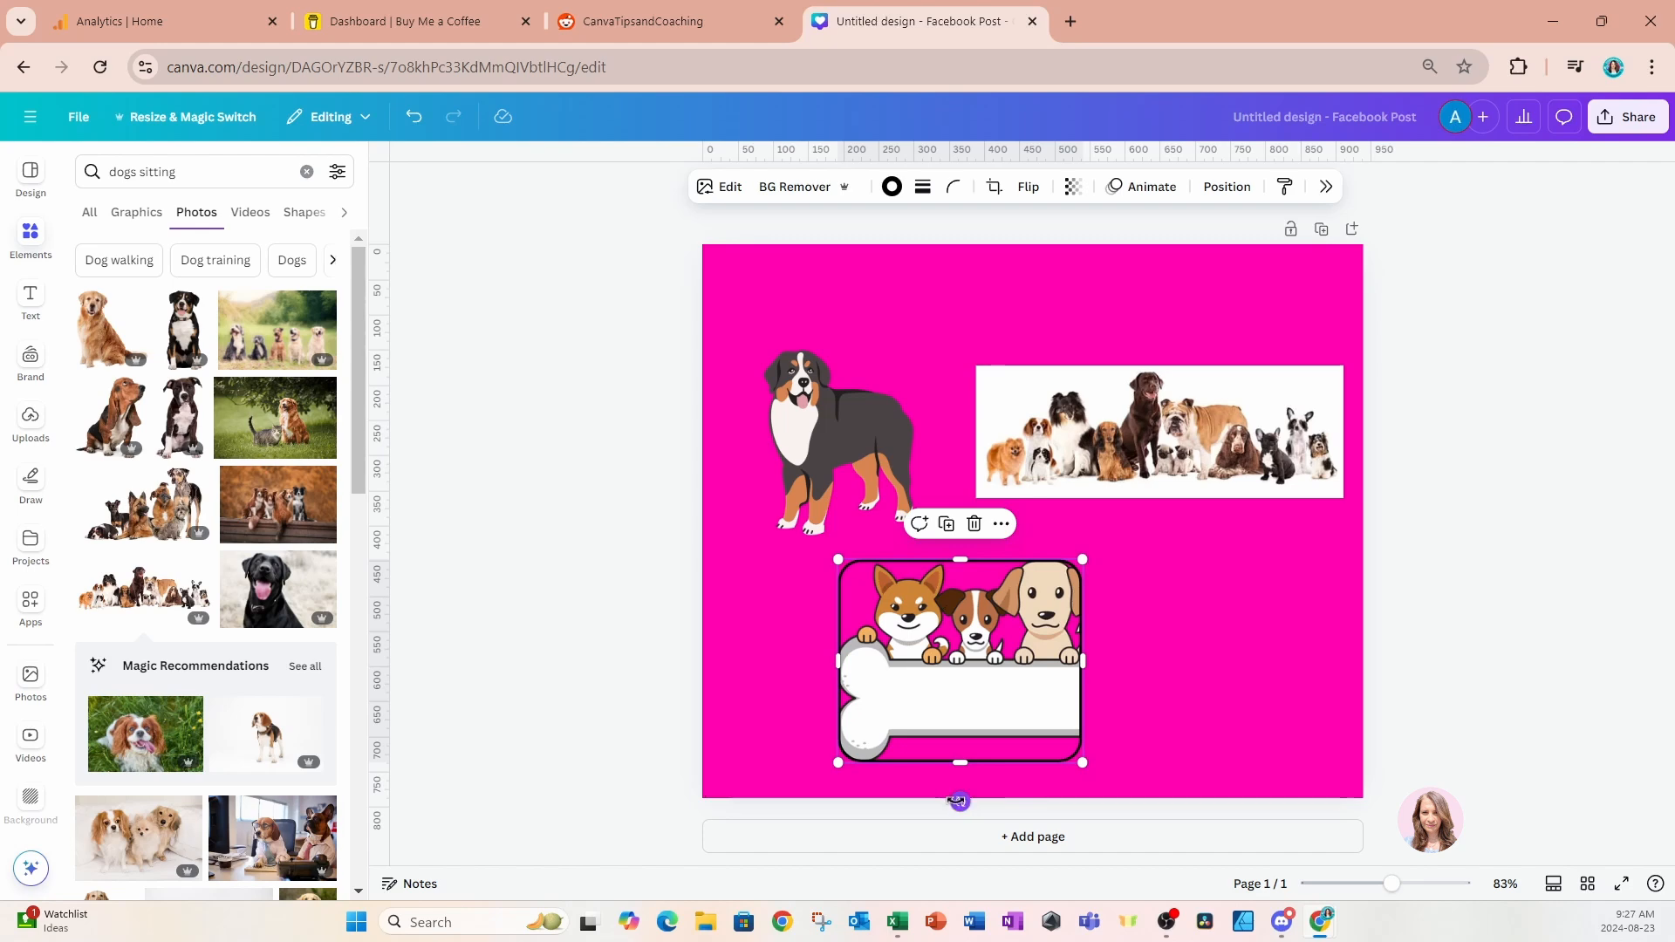
drag(960, 802, 957, 855)
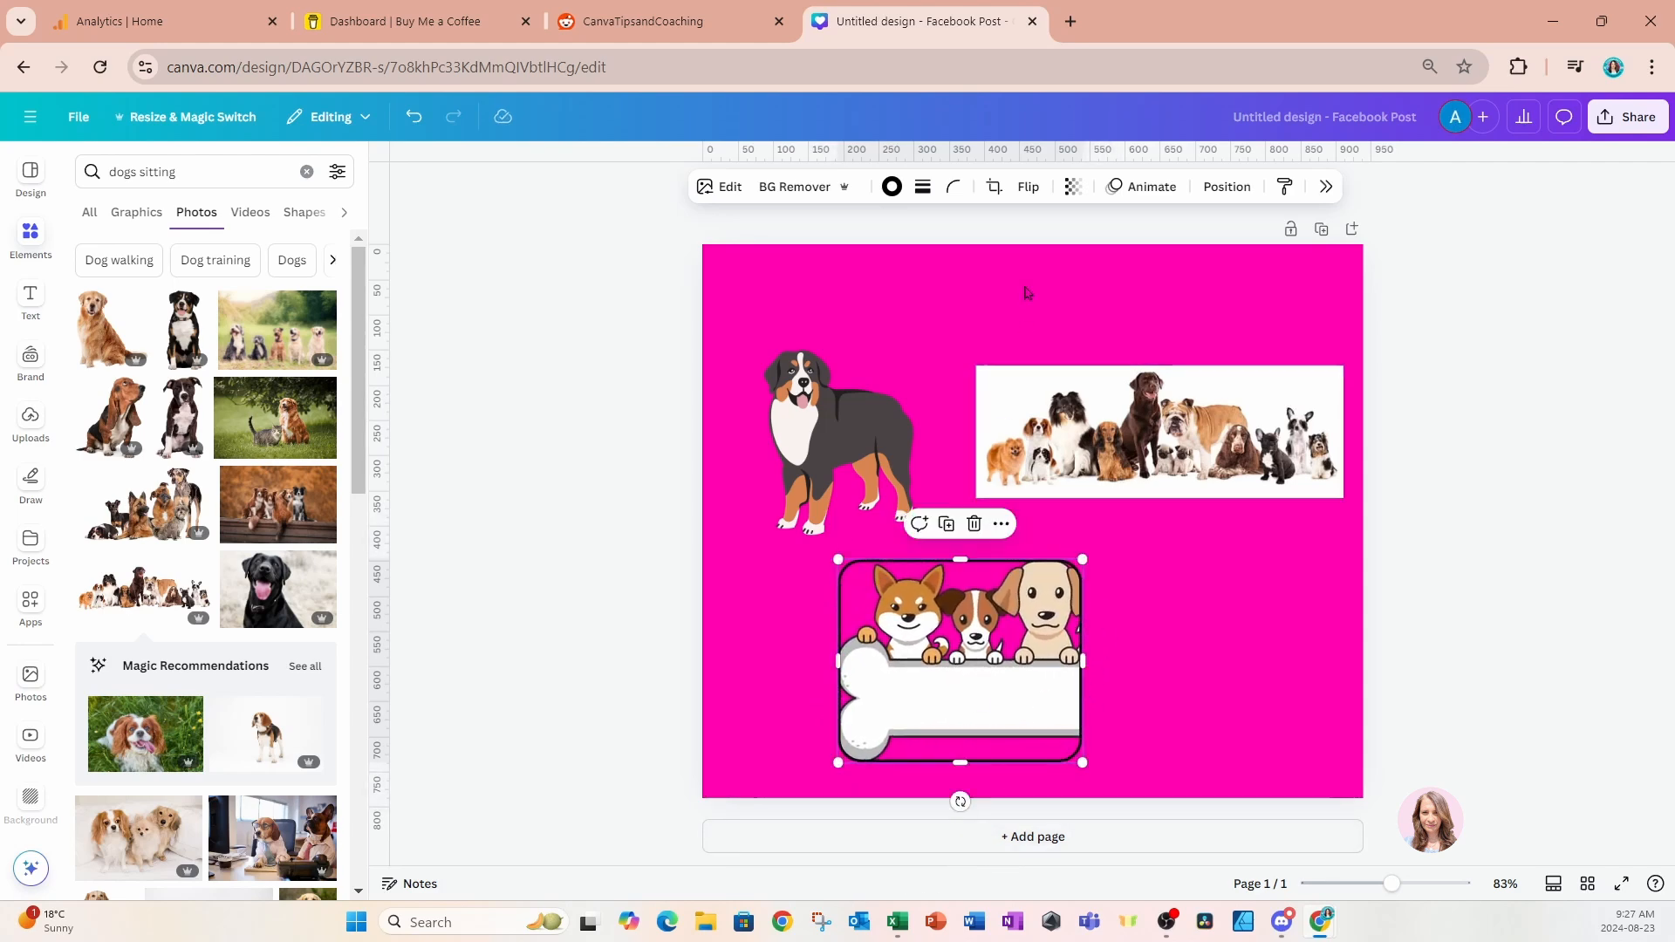
Try rotating the cropped dogs-on-bone graphic by about 5.1 degrees inside its crop frame and cancel the change.
click(994, 187)
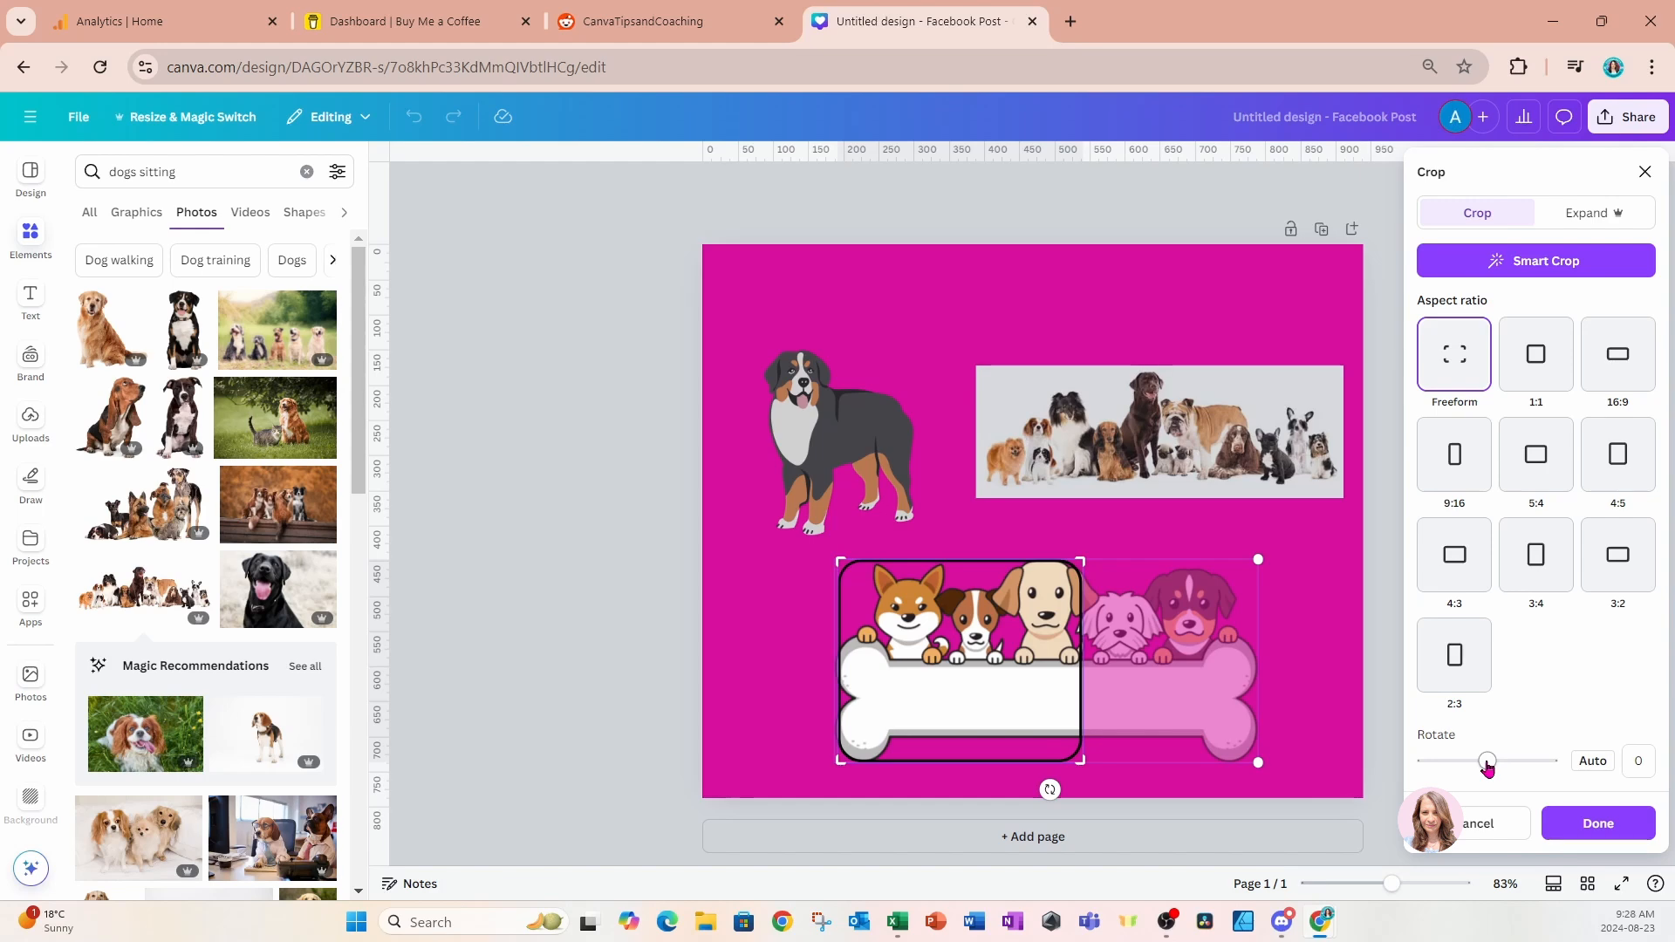
mouse_move(1487, 764)
mouse_down()
mouse_move(1504, 769)
mouse_move(1491, 764)
mouse_up()
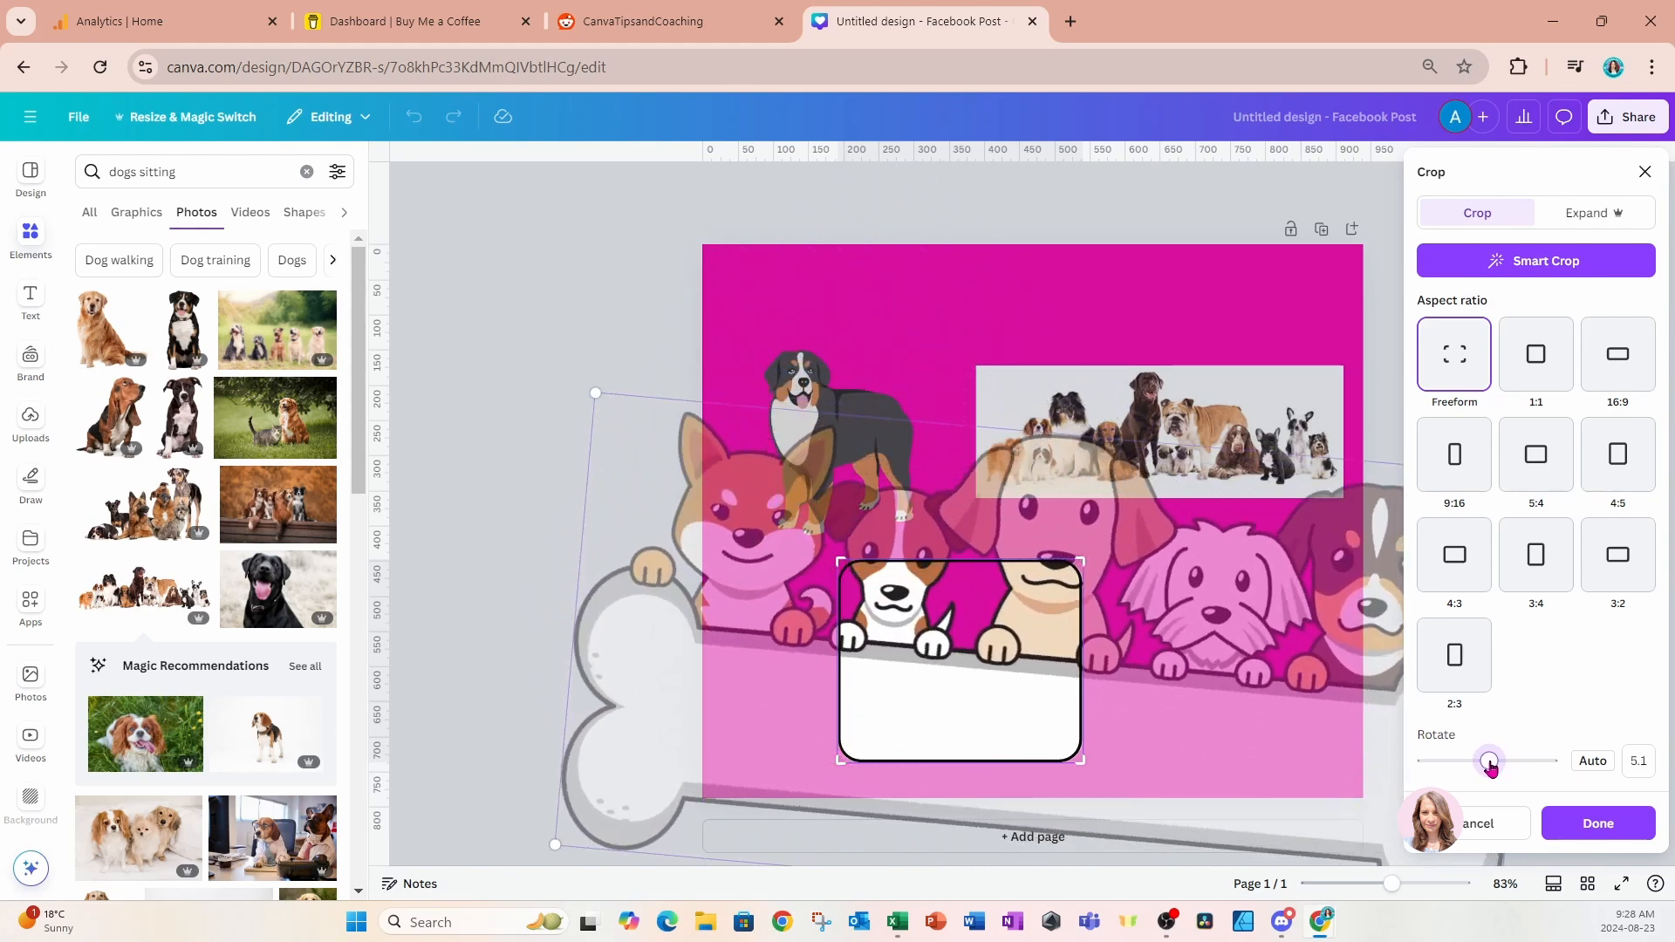
click(1475, 838)
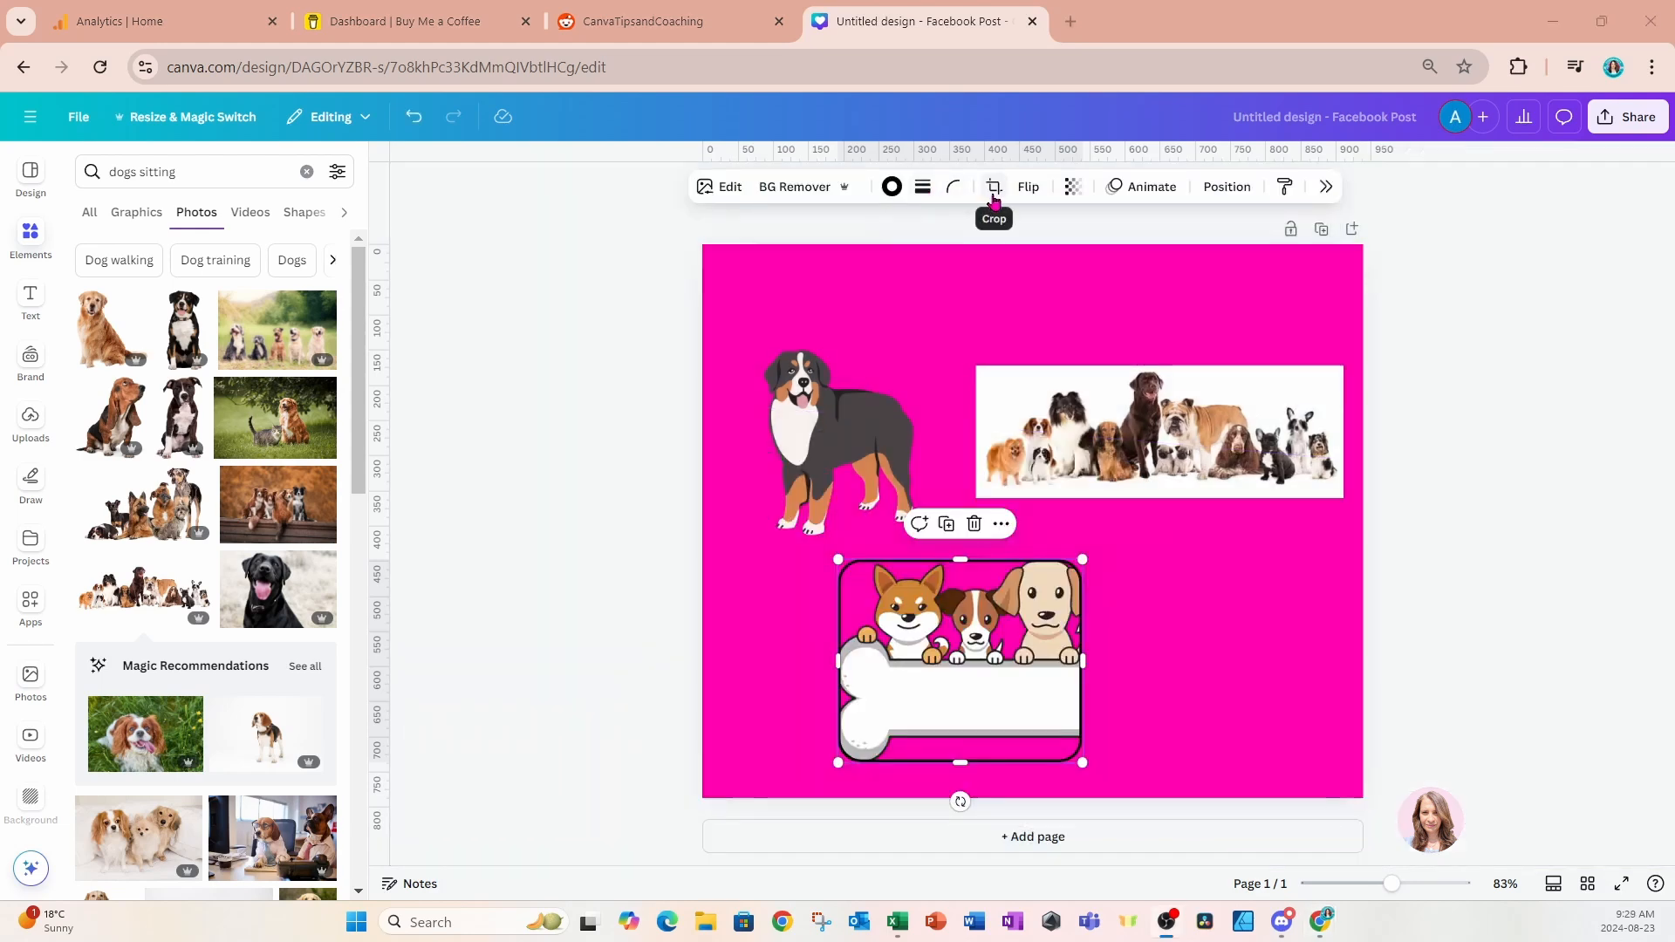
Flip the cropped dogs-on-bone graphic horizontally and vertically.
click(1027, 189)
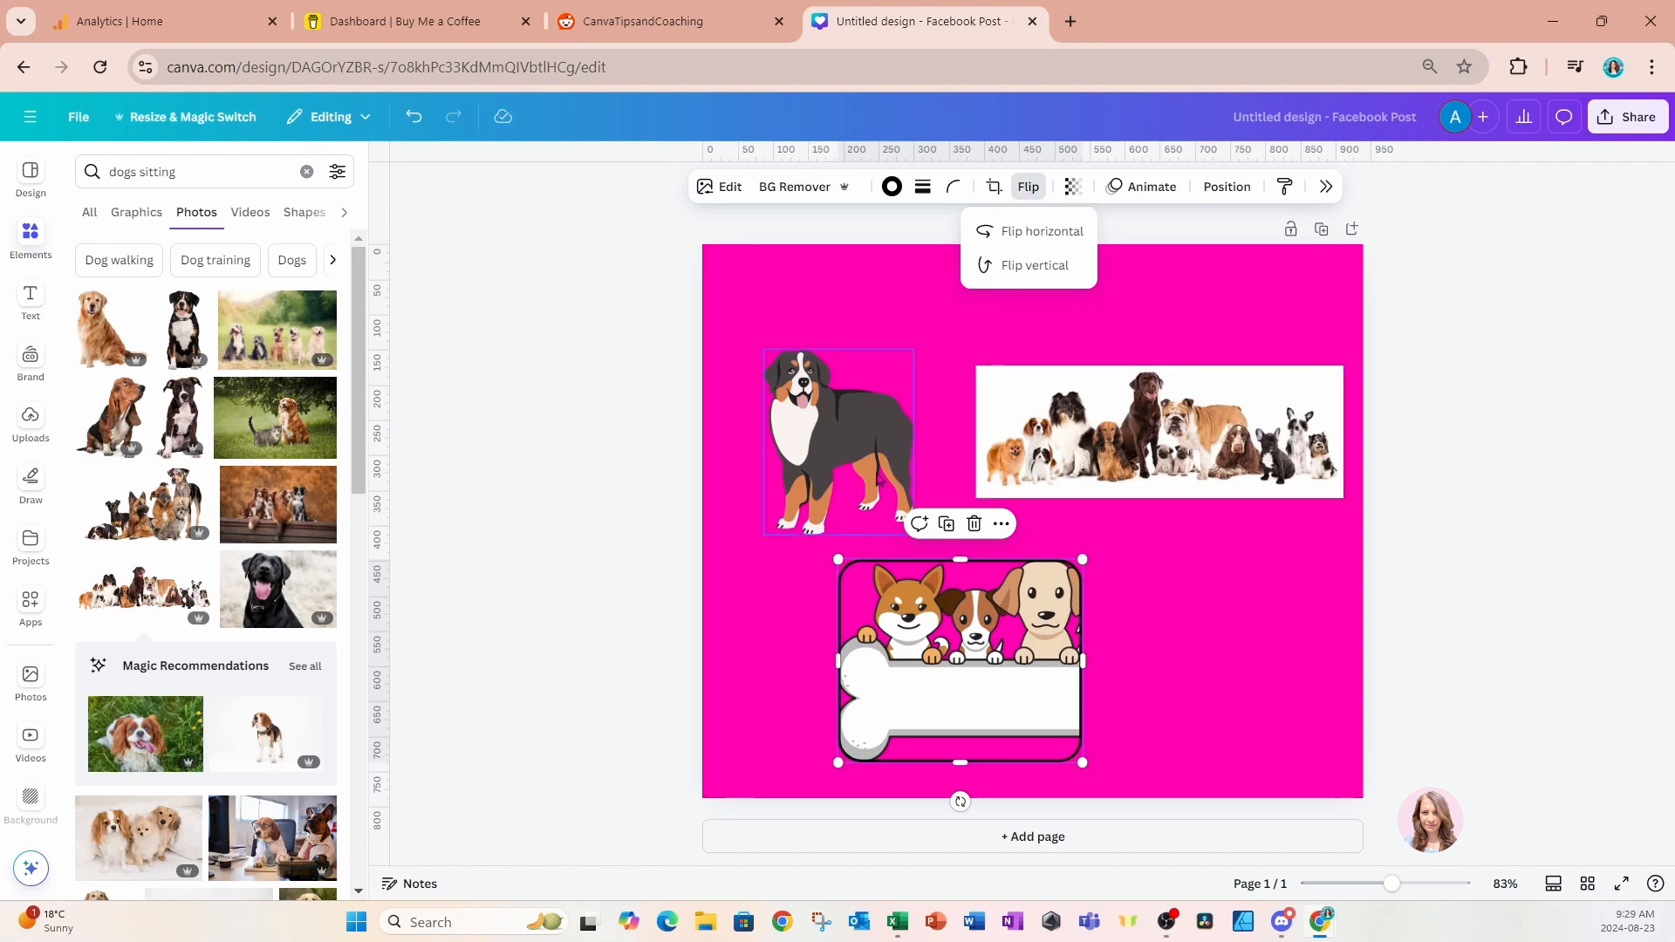
click(1027, 243)
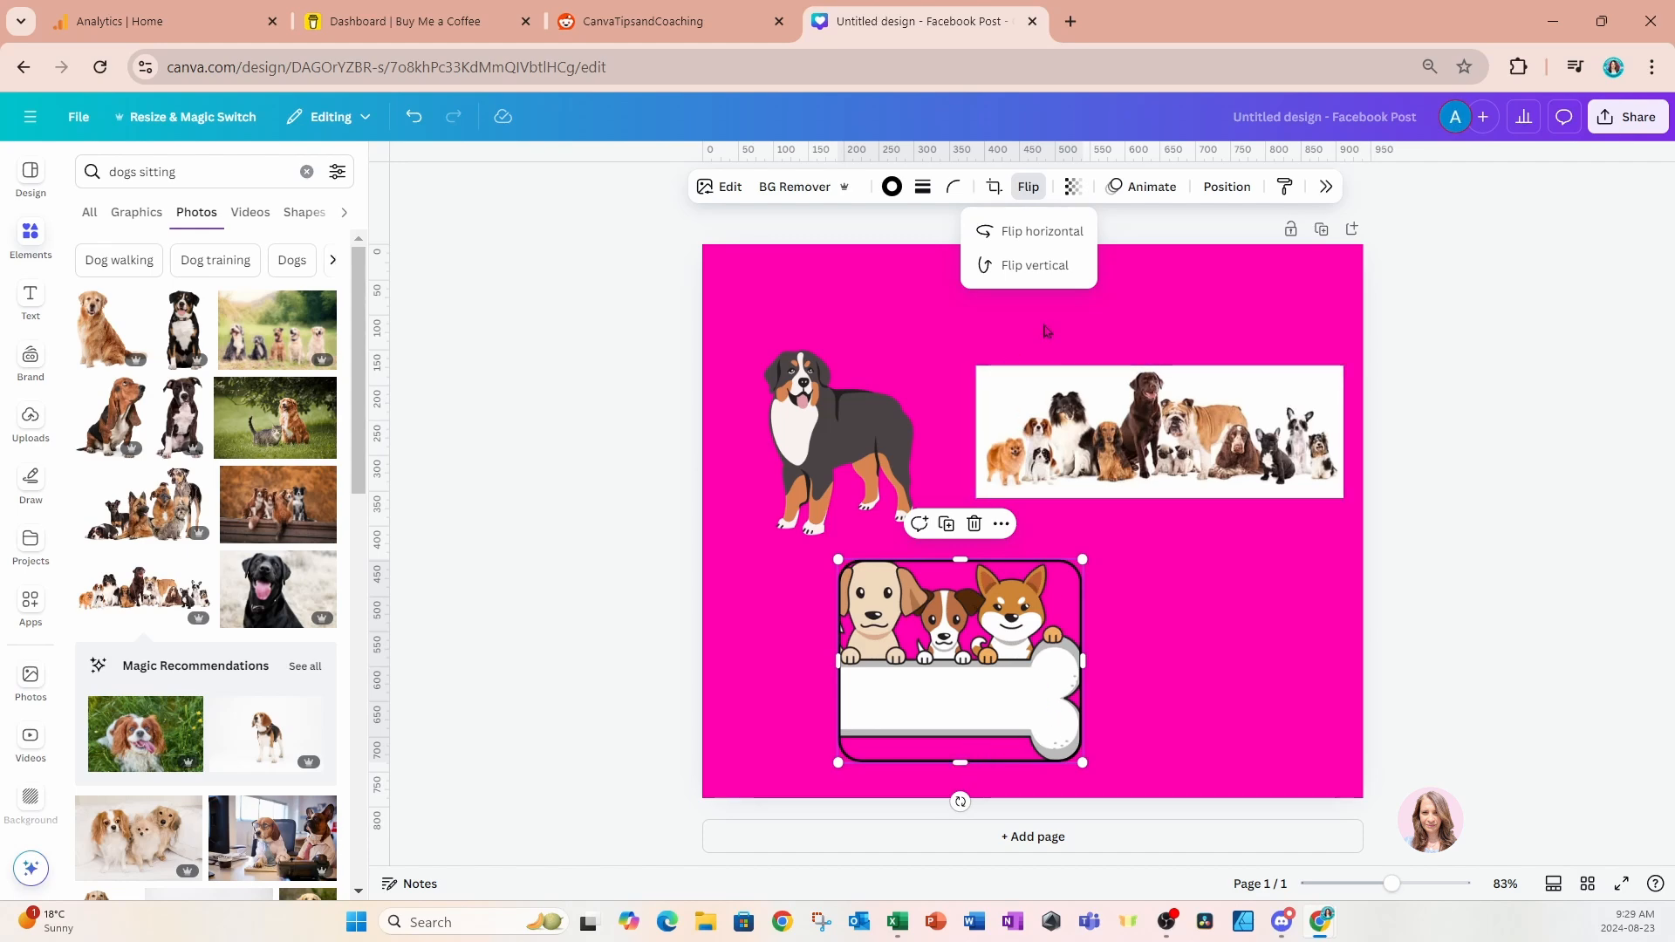
click(1032, 270)
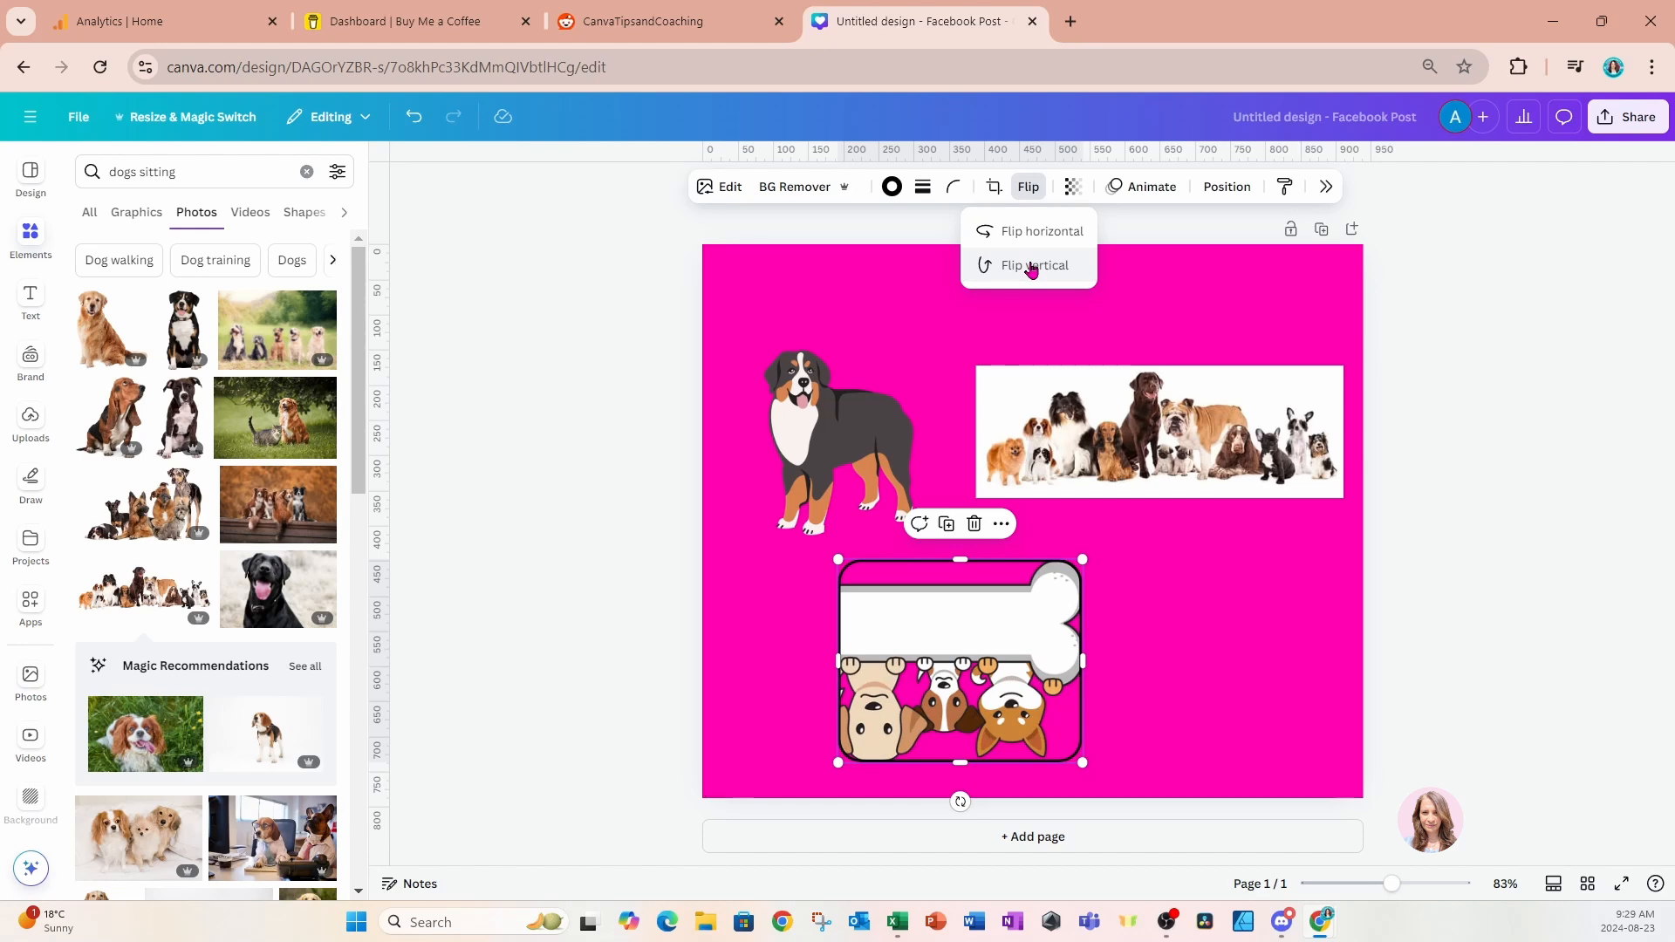
Check the flipped graphic's transparency control, its arrangement options and the page's layer list.
click(1080, 192)
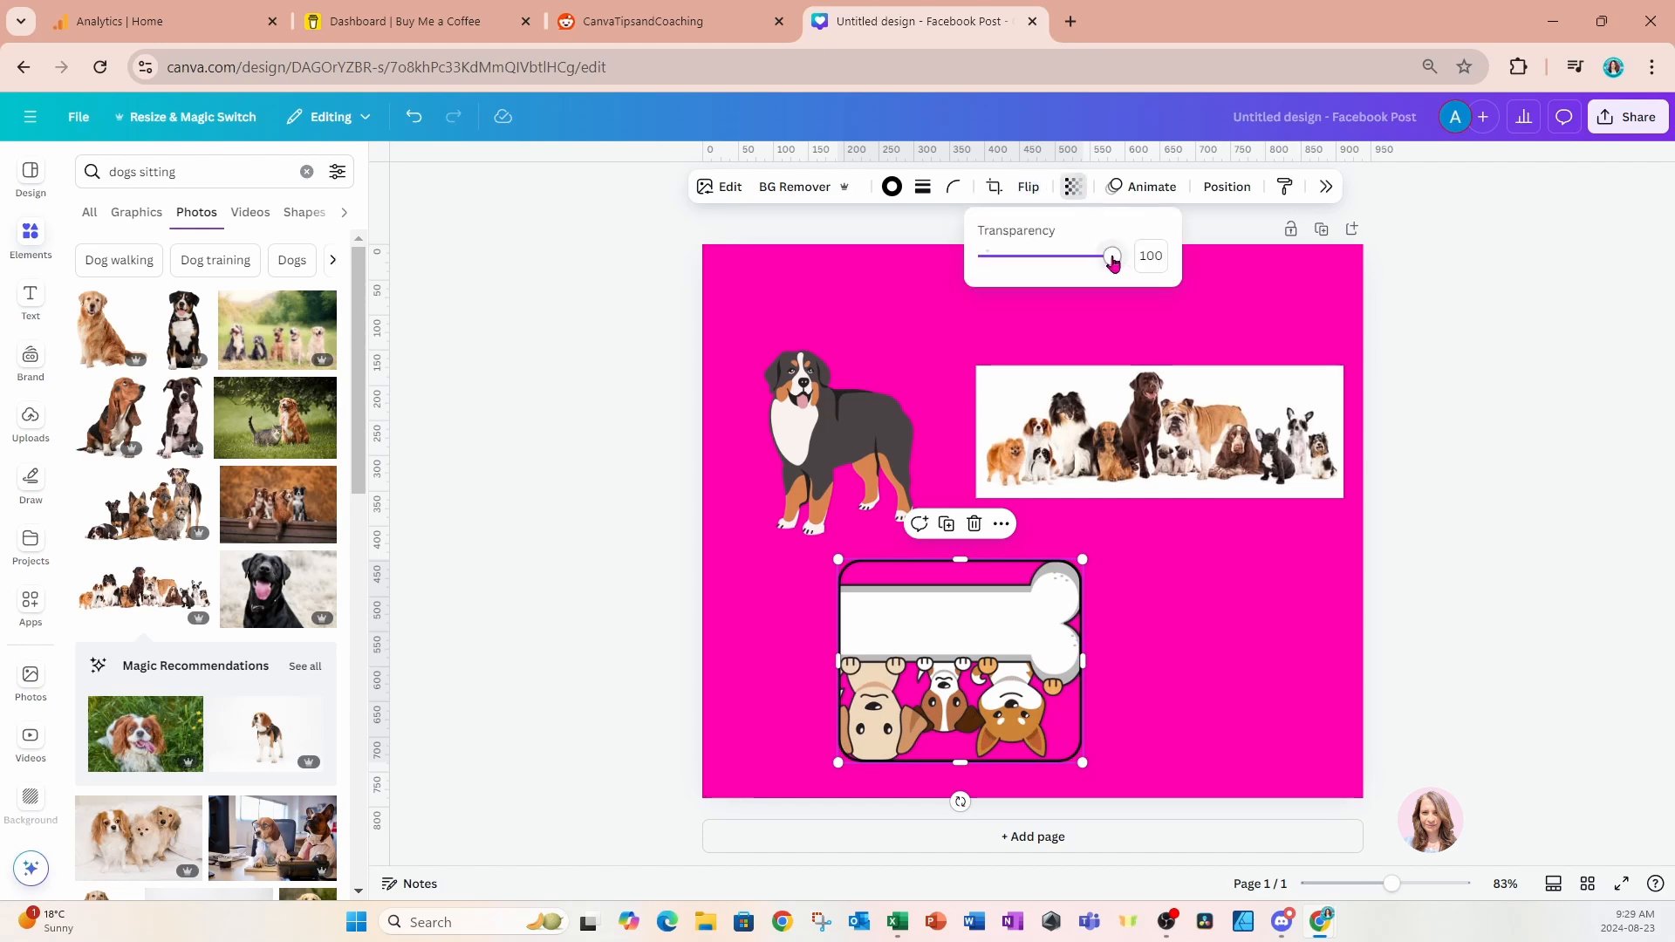
drag(1111, 260, 1149, 267)
mouse_move(1117, 266)
mouse_down()
mouse_move(1049, 268)
mouse_move(1129, 273)
mouse_up()
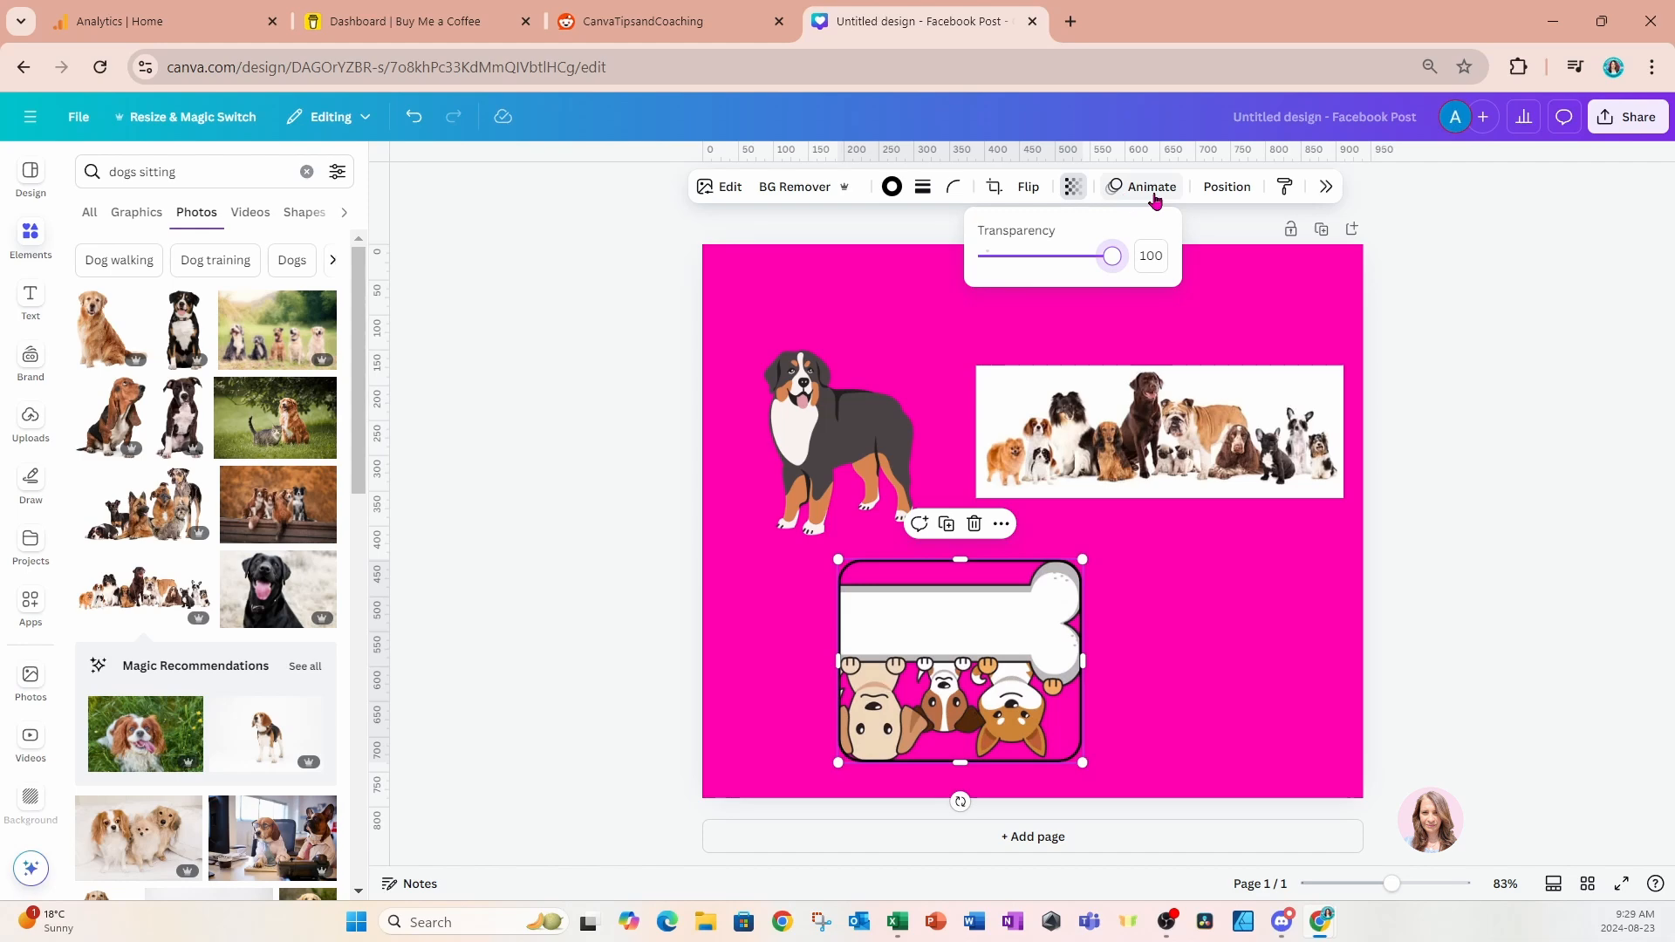
click(1226, 188)
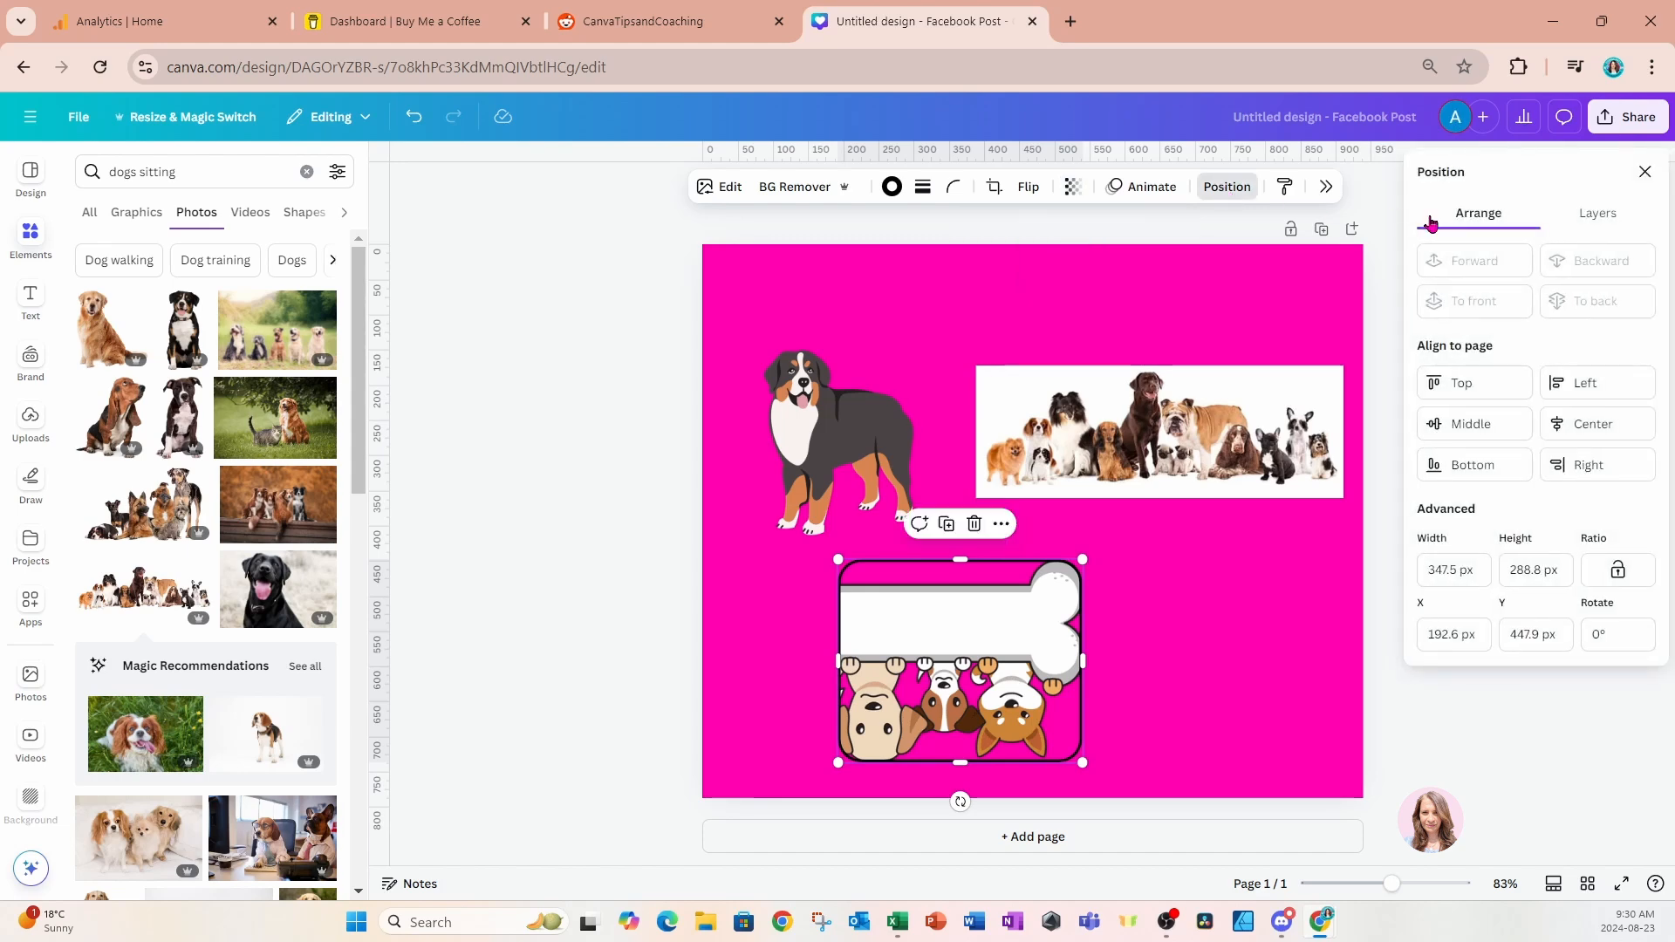
click(1611, 222)
Copy the dogs-on-bone graphic's border and rounded-corner style onto the standing dog graphic.
click(1283, 187)
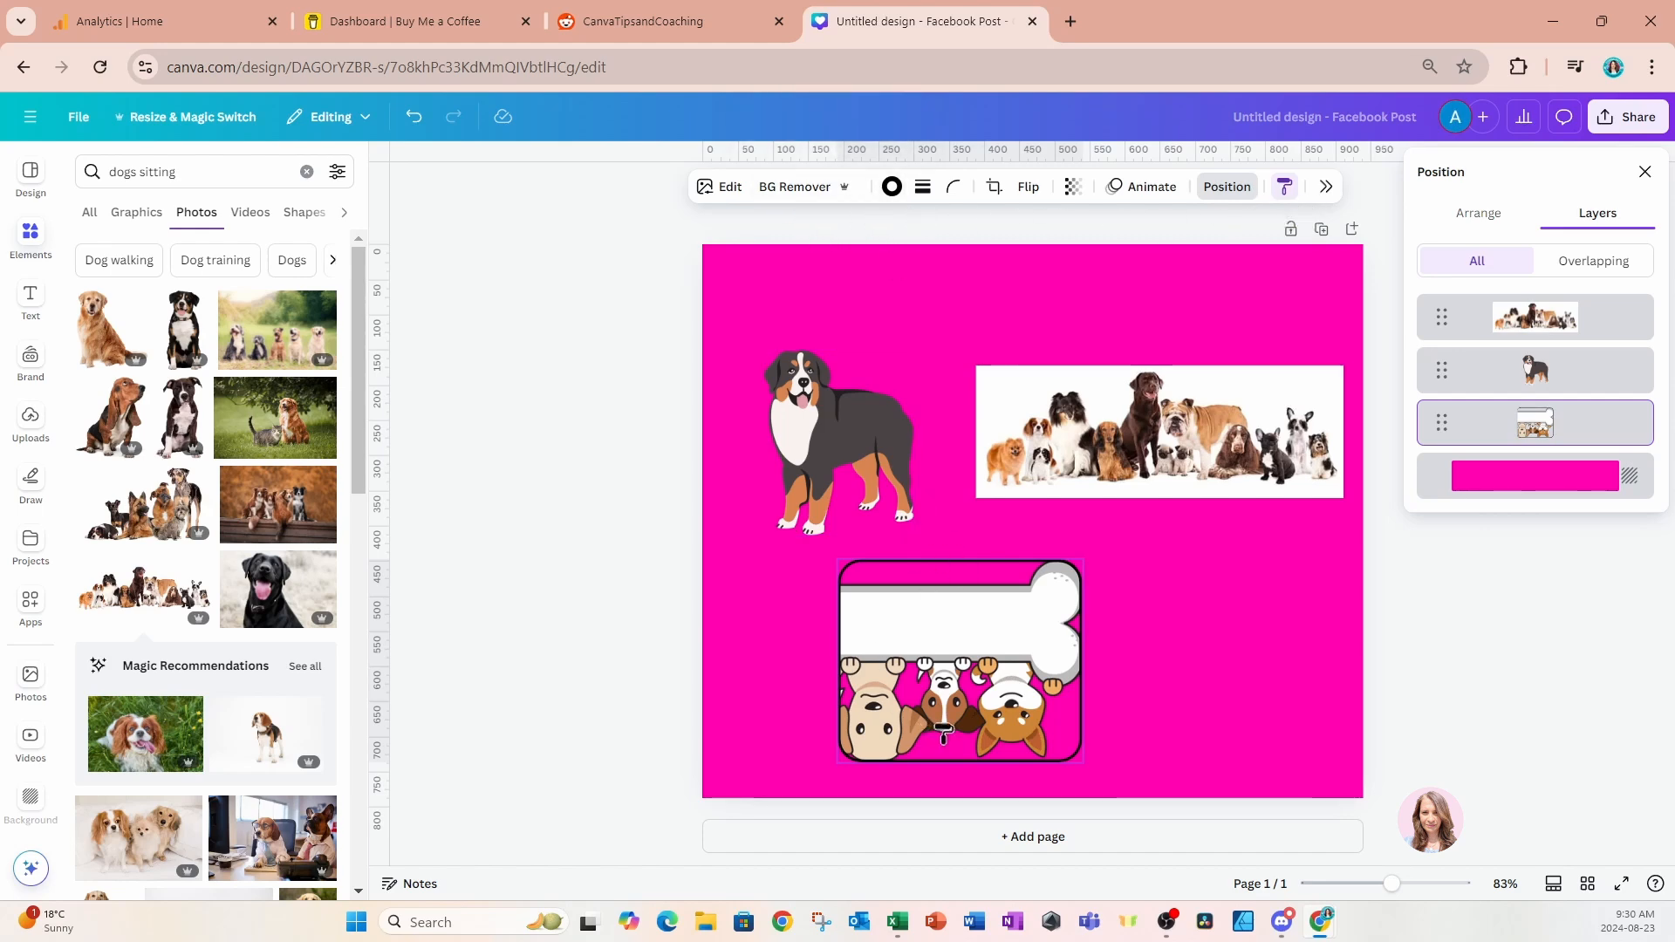
click(835, 423)
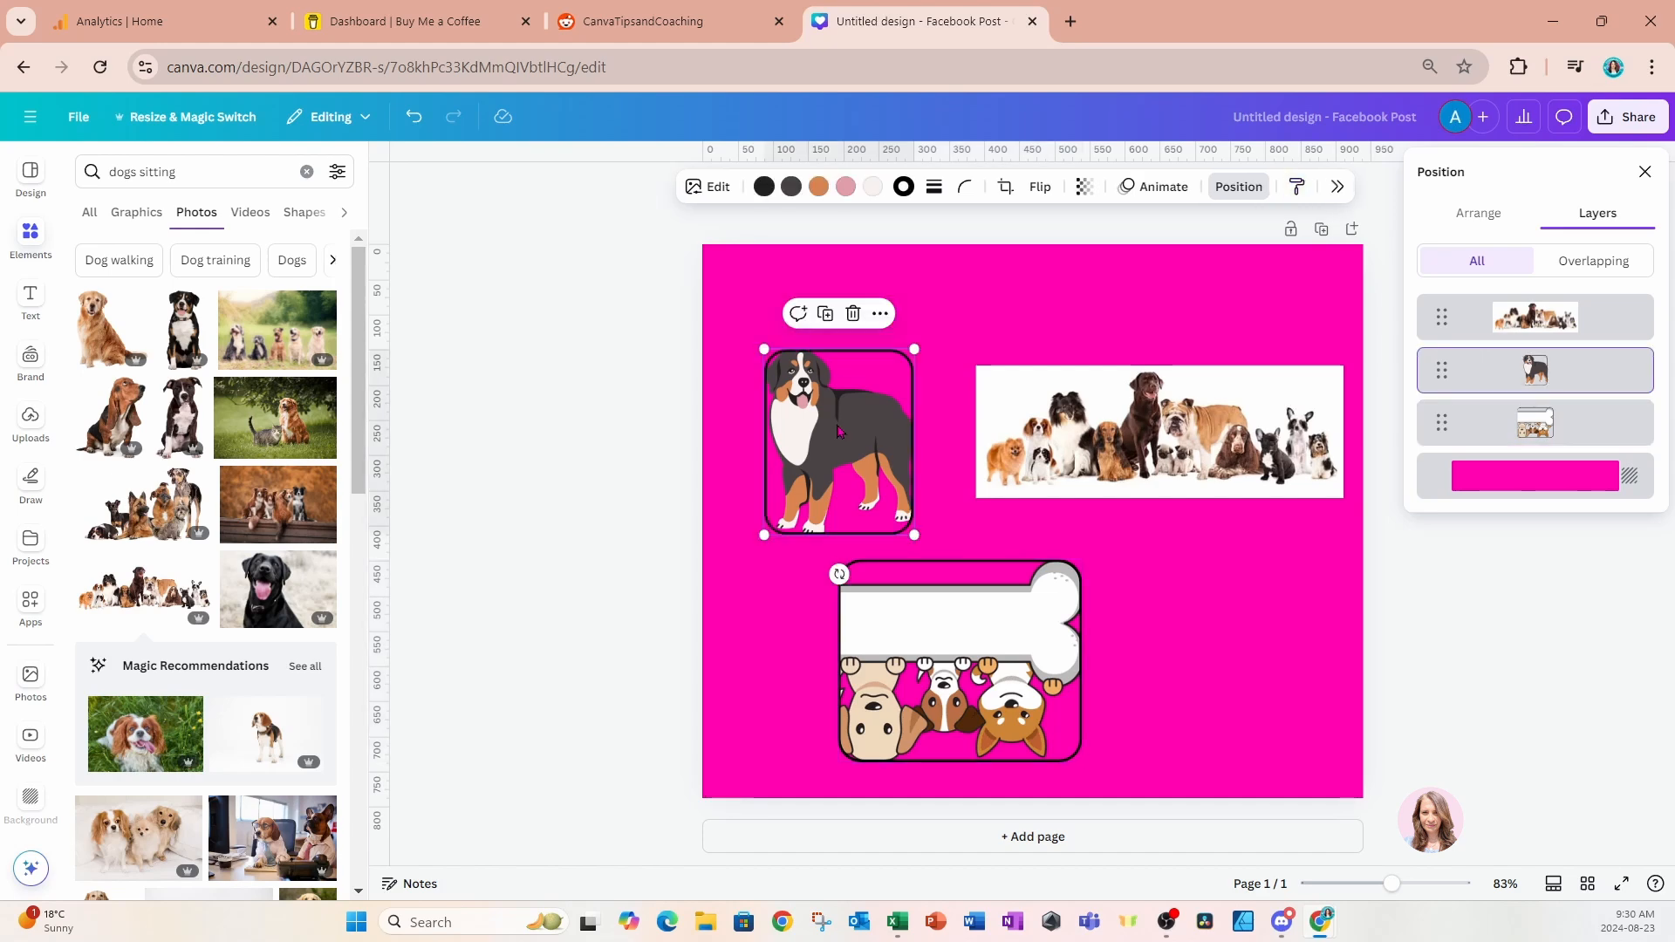
Examine the standing dog graphic's full set of editing options, from adjustments, filters and effects to apps and basic settings.
click(1338, 188)
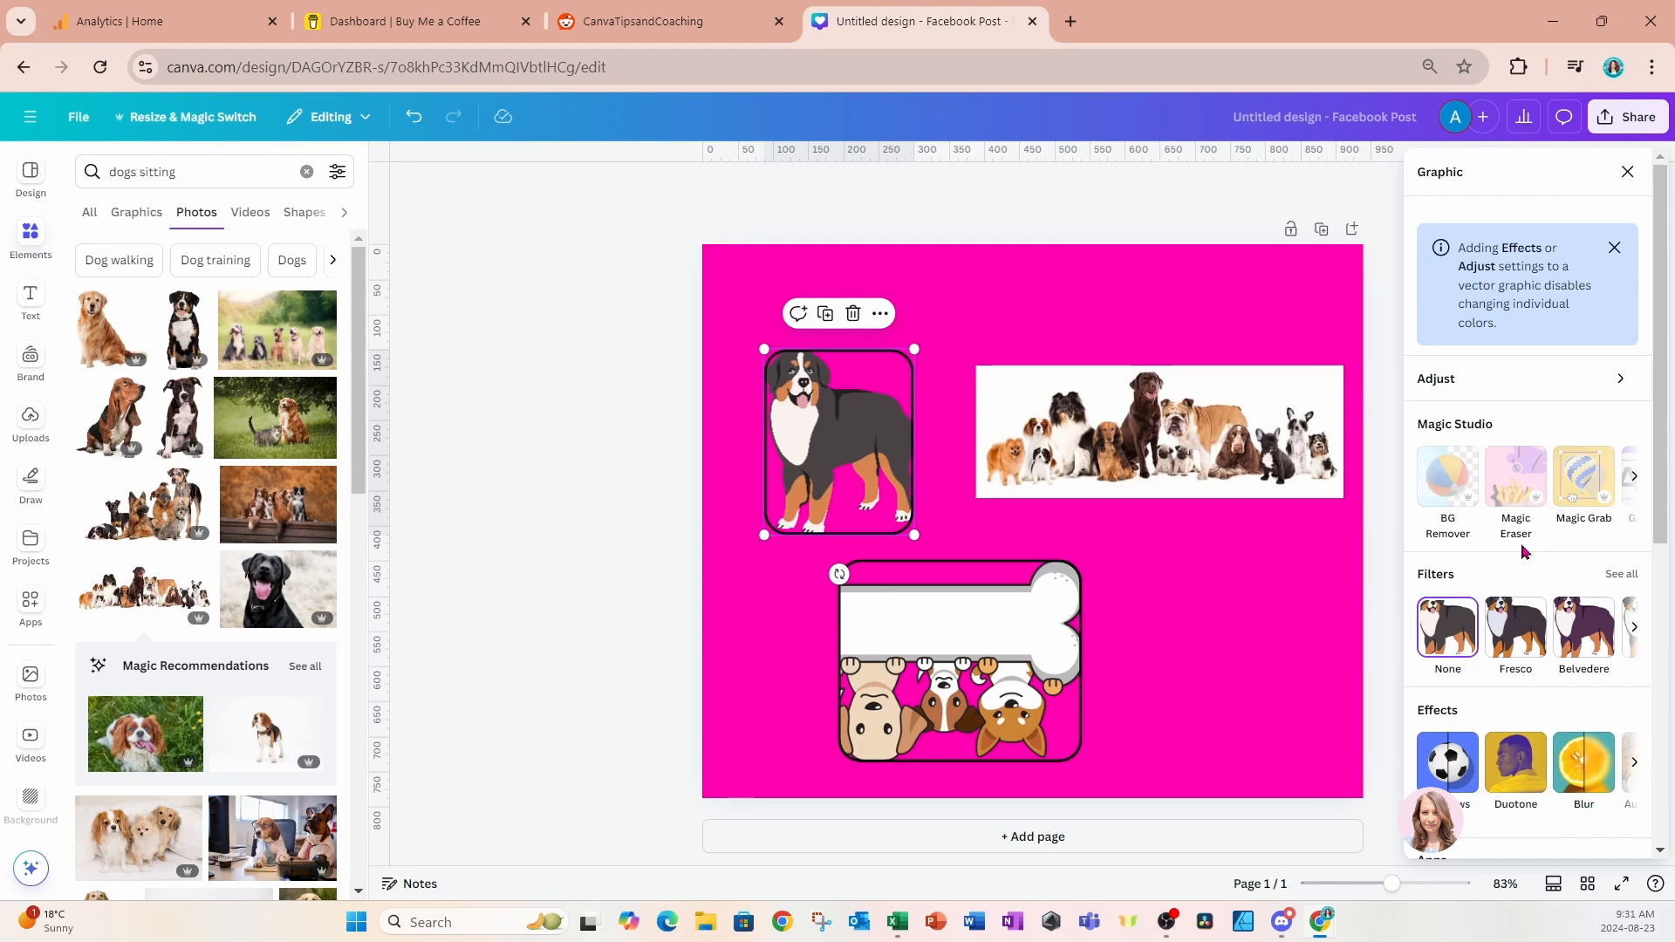
scroll(1518, 545, down, 1)
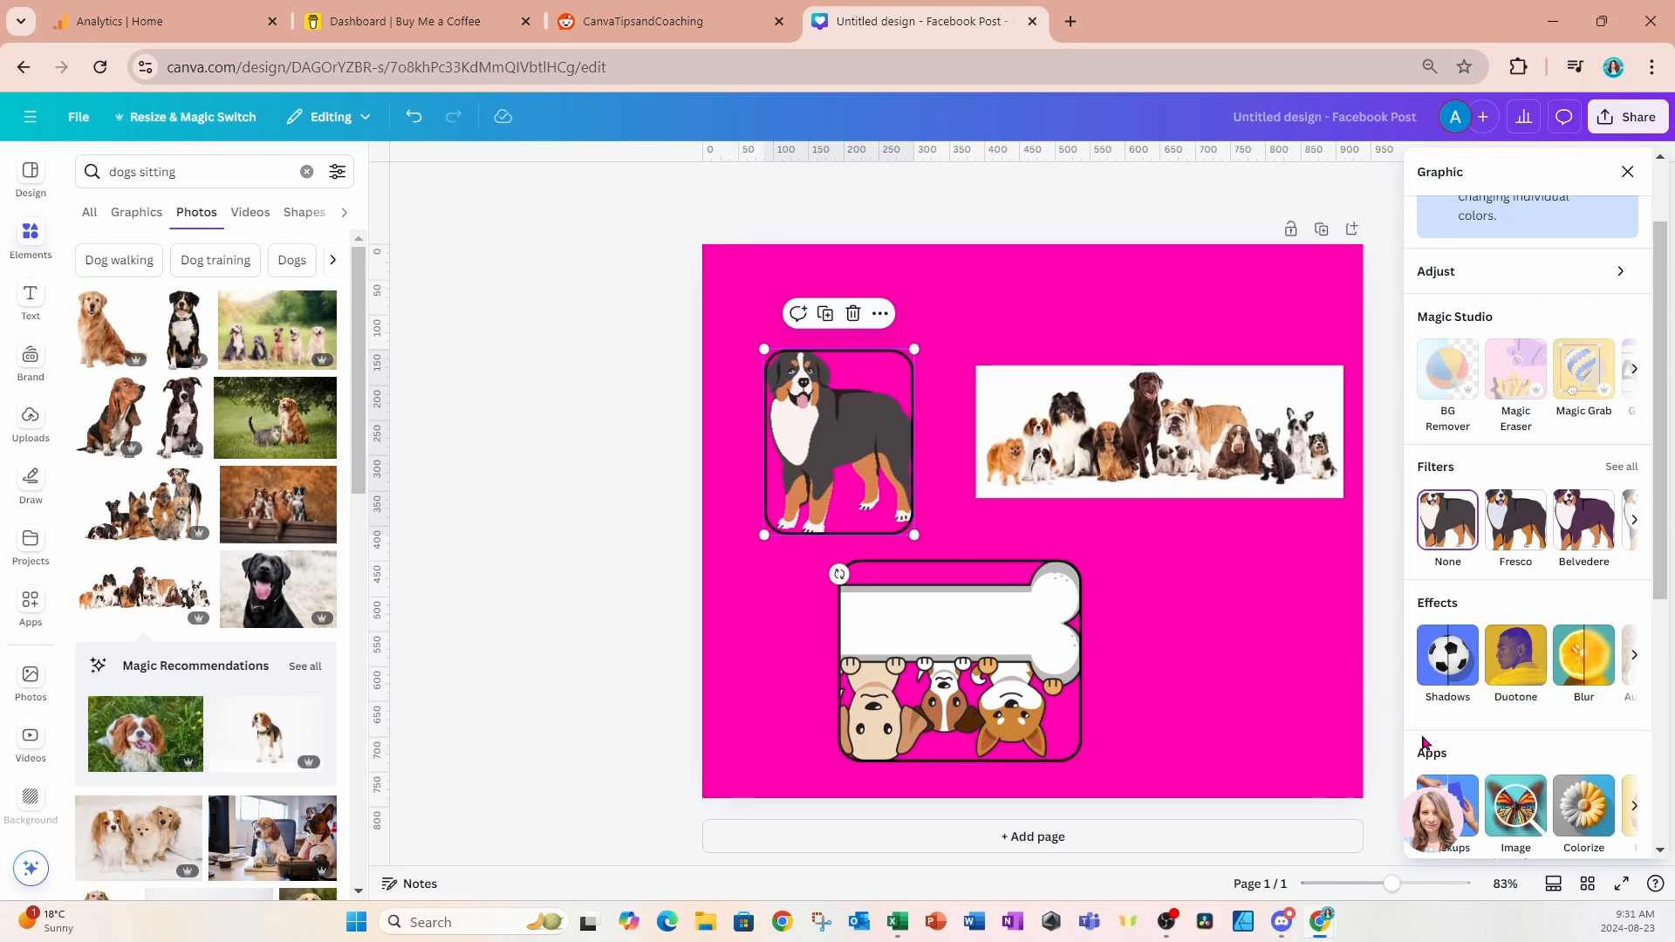
scroll(1511, 737, down, 5)
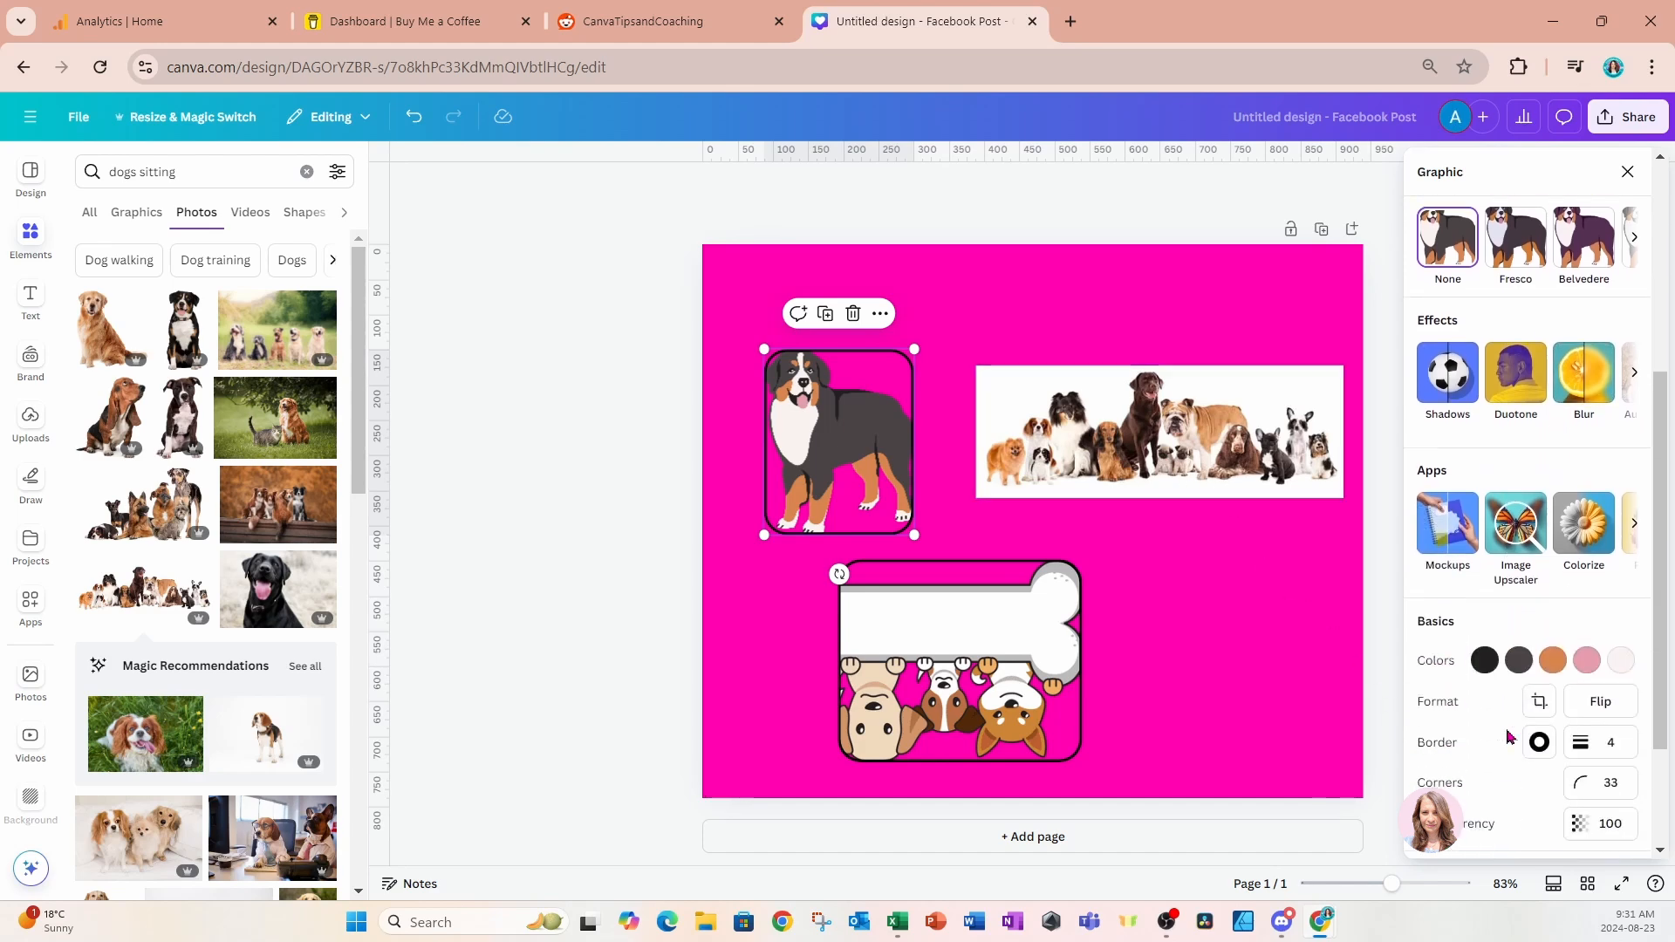
scroll(1511, 737, up, 5)
scroll(1511, 738, up, 2)
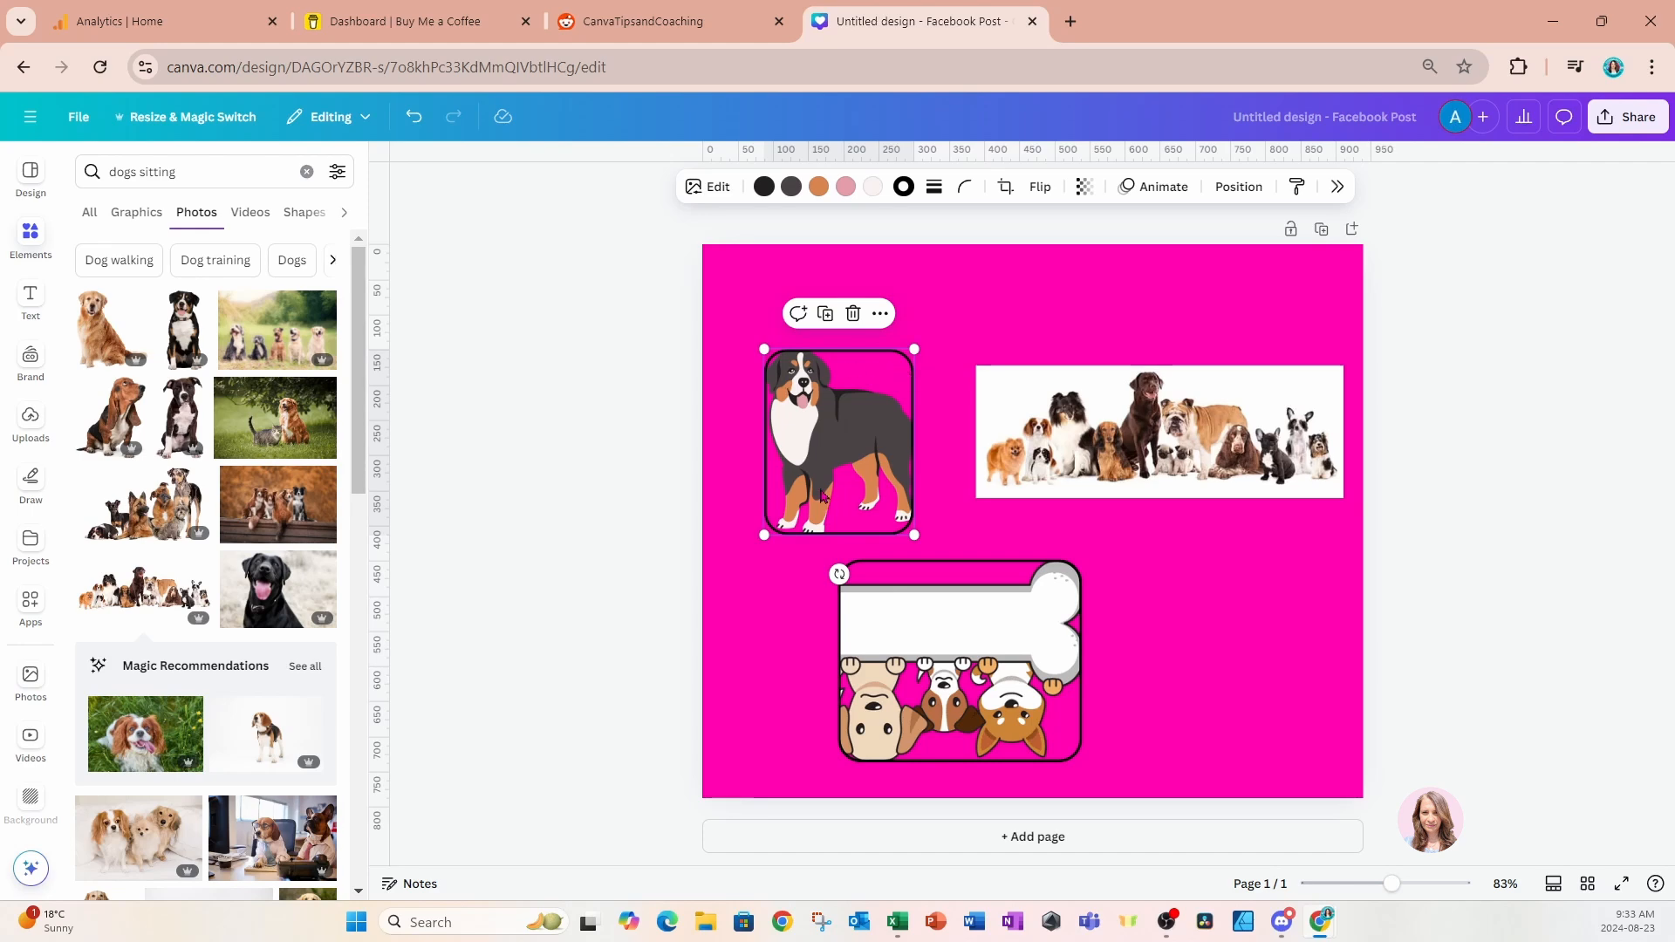
Try recoloring the standing dog's off-white areas with violet-blue from the default solid colors, and undo the change.
click(875, 189)
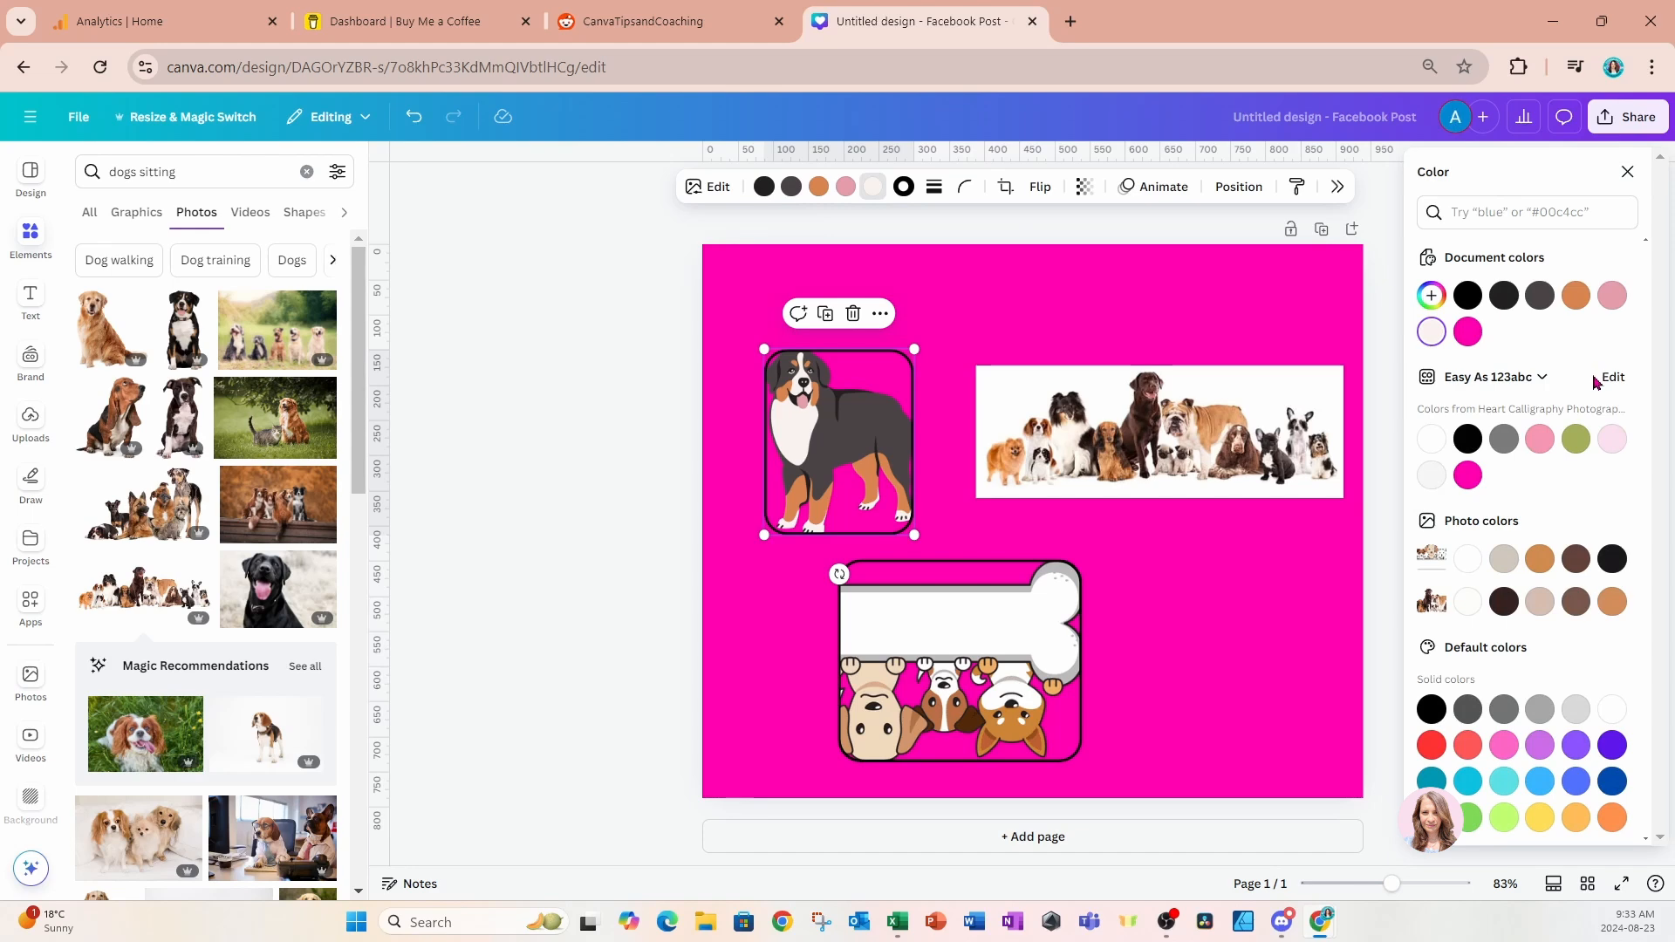
click(1613, 745)
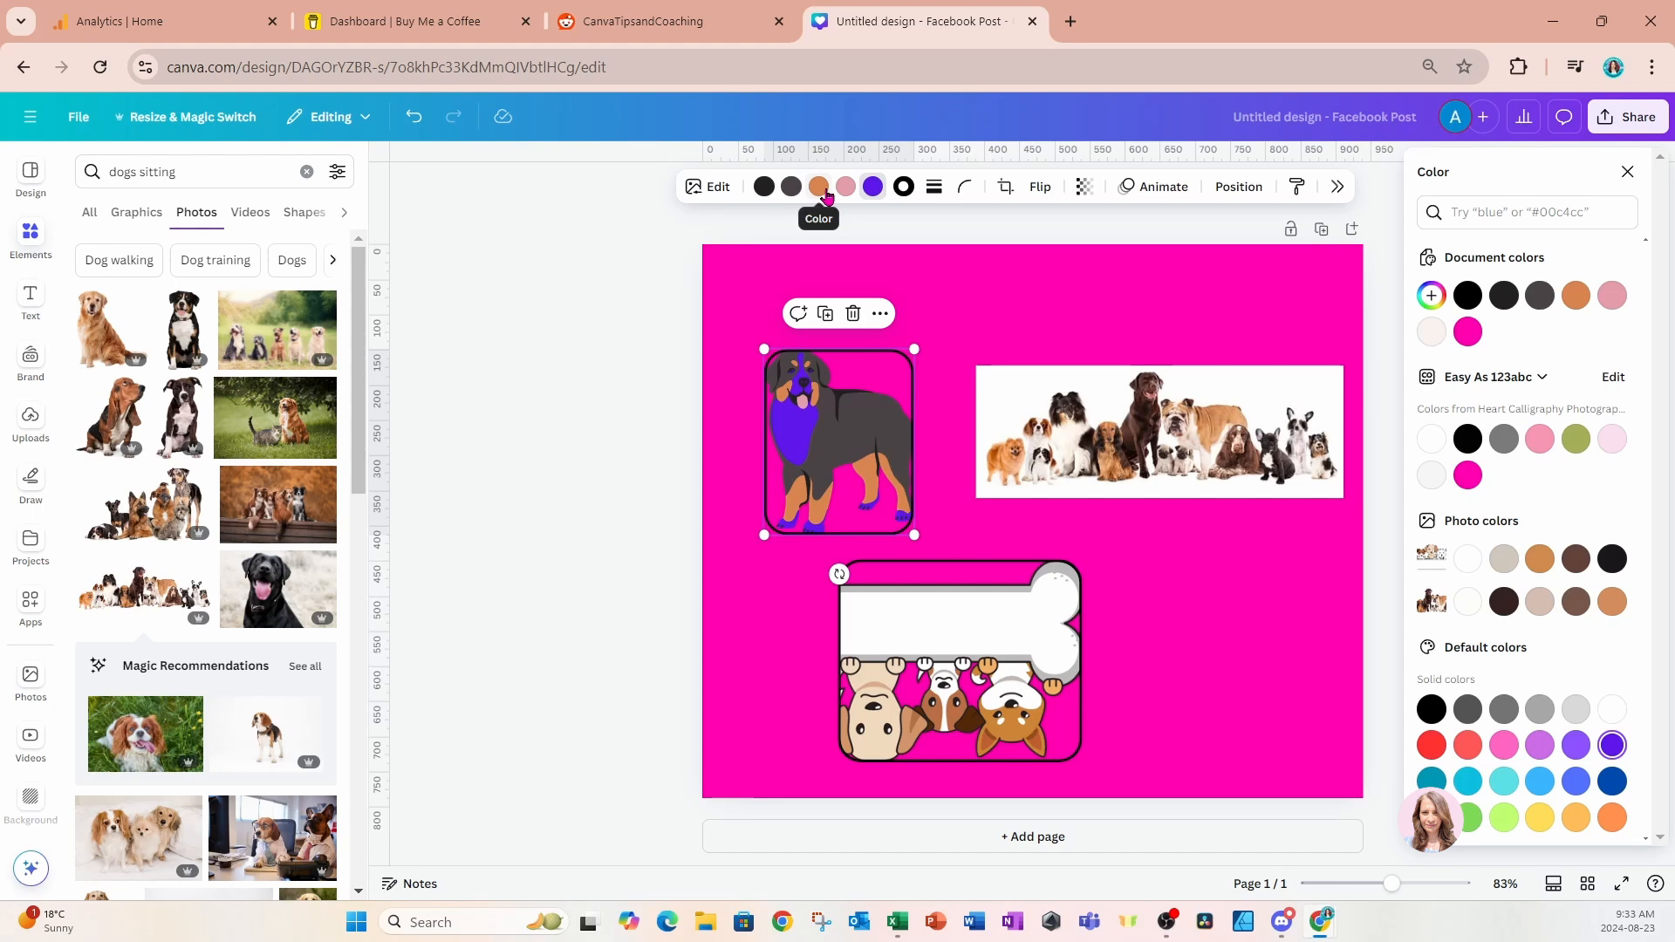
click(939, 609)
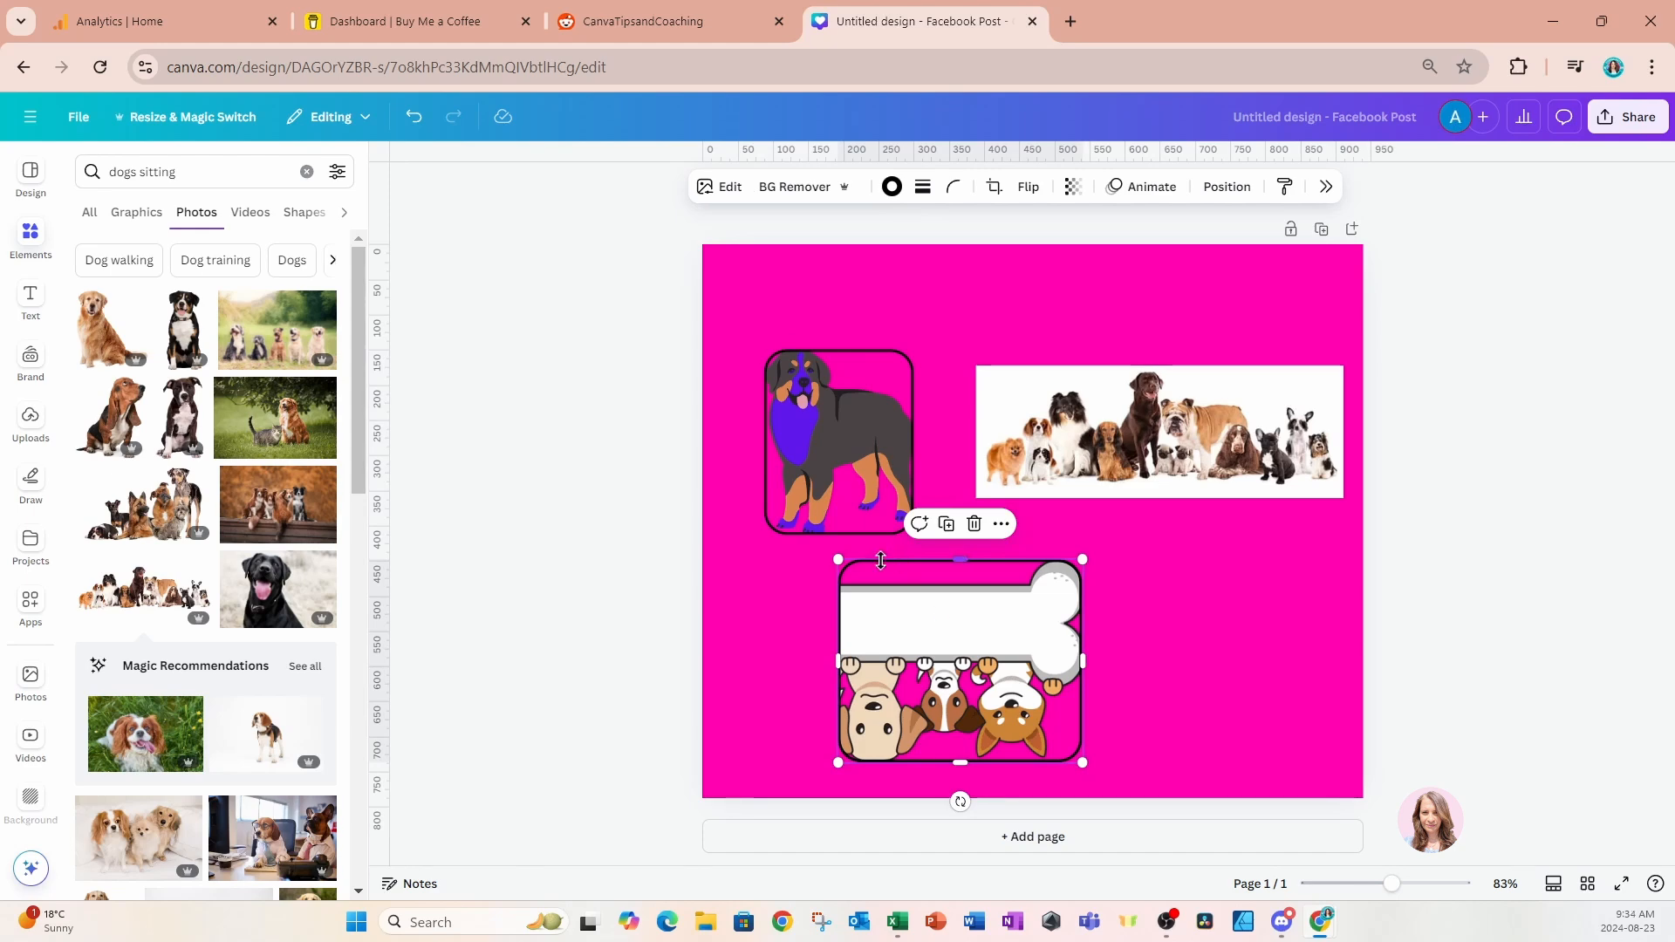
click(802, 433)
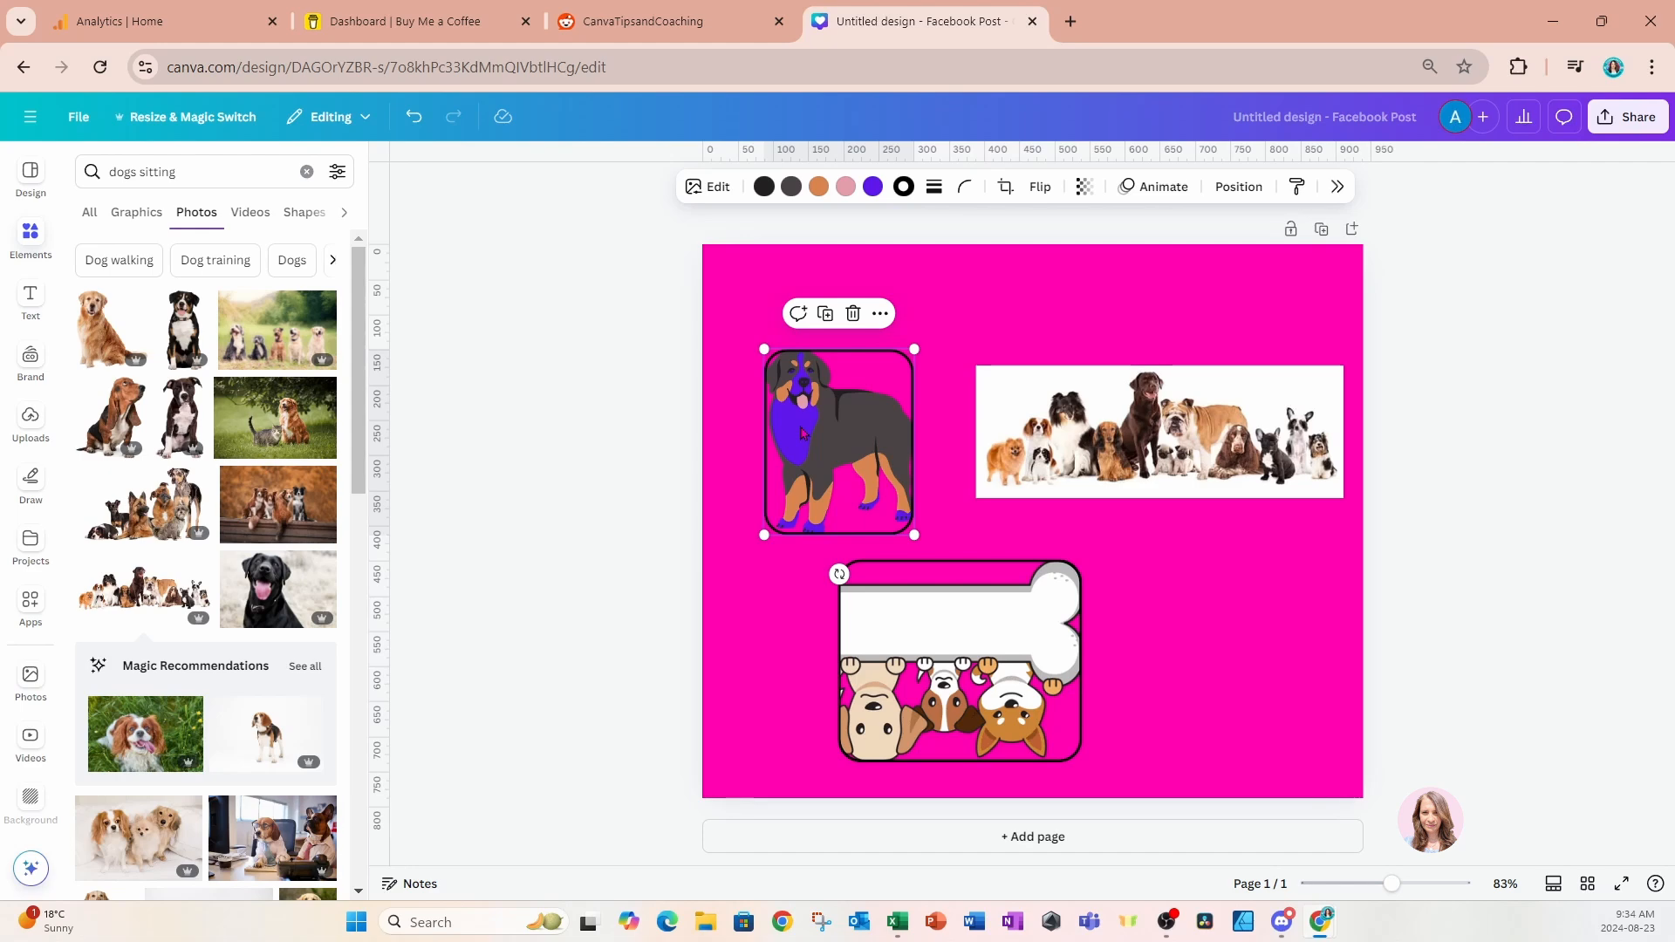
click(414, 119)
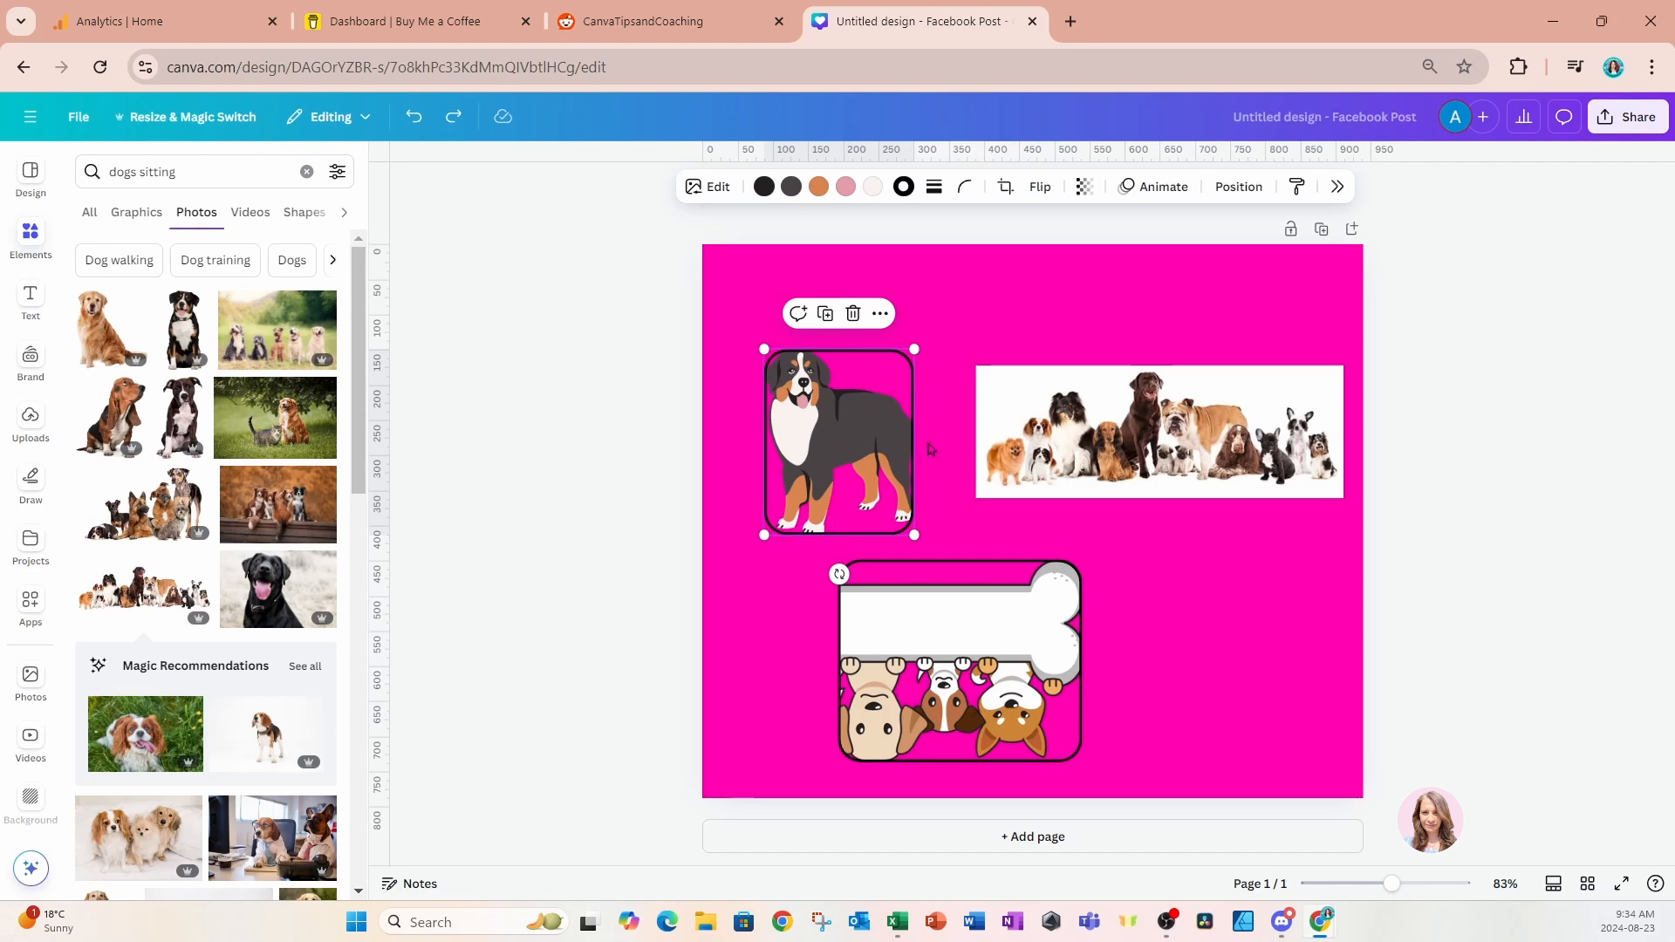
Set the standing dog graphic's border color to the orange #d9854f from the document colors.
click(904, 188)
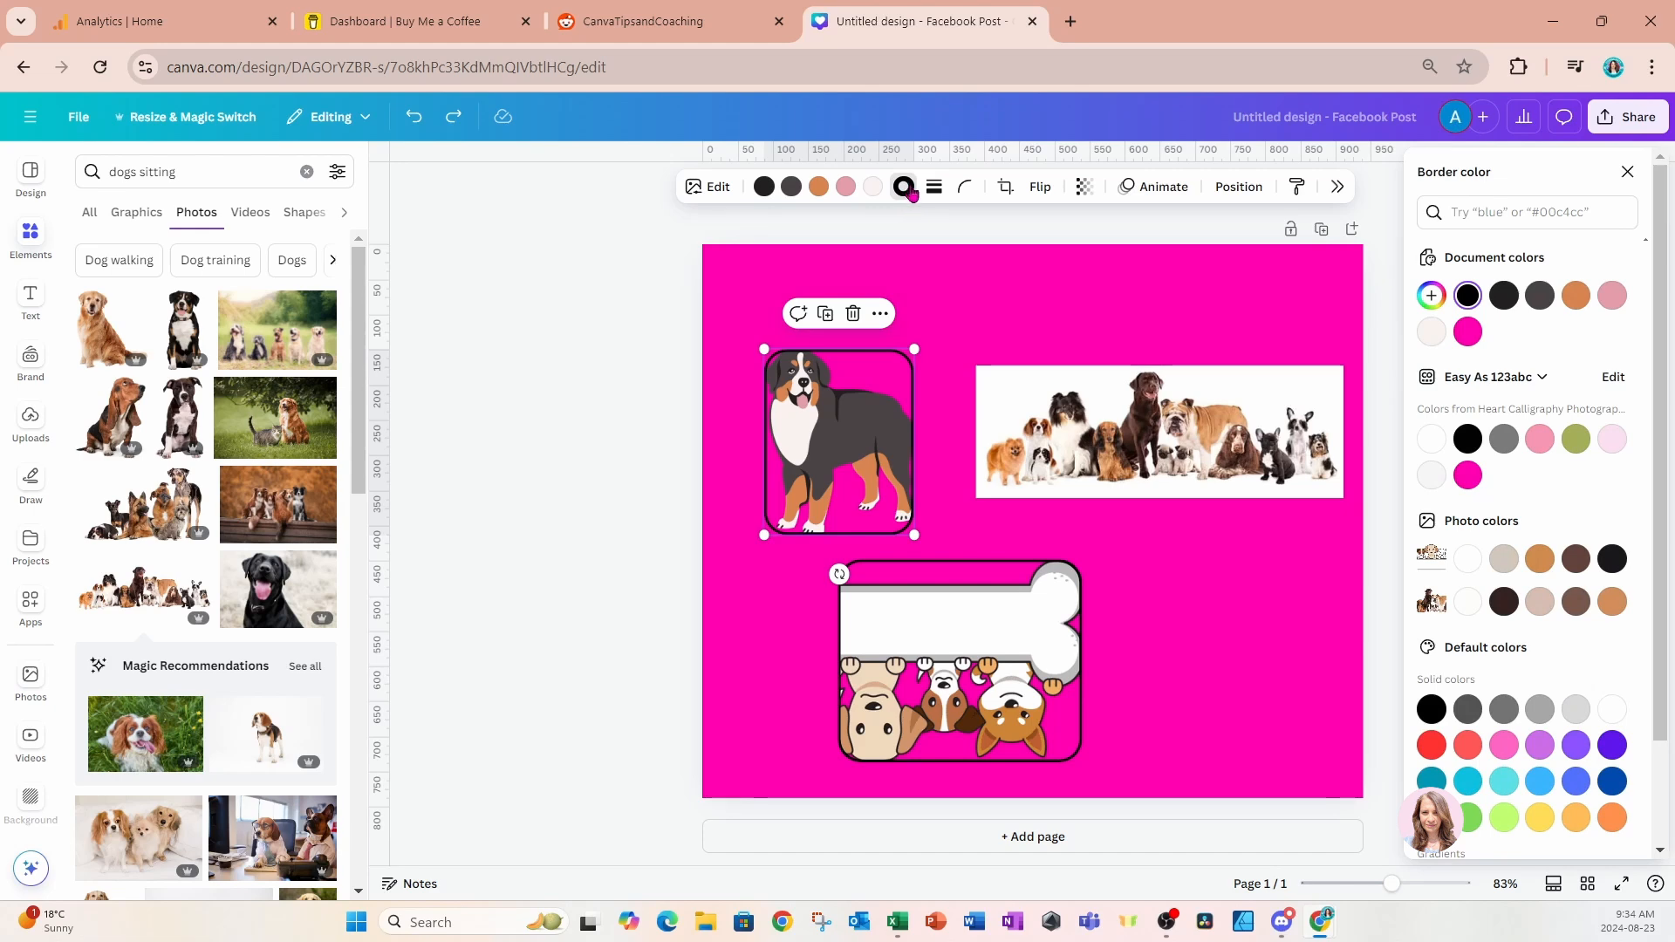
click(1577, 297)
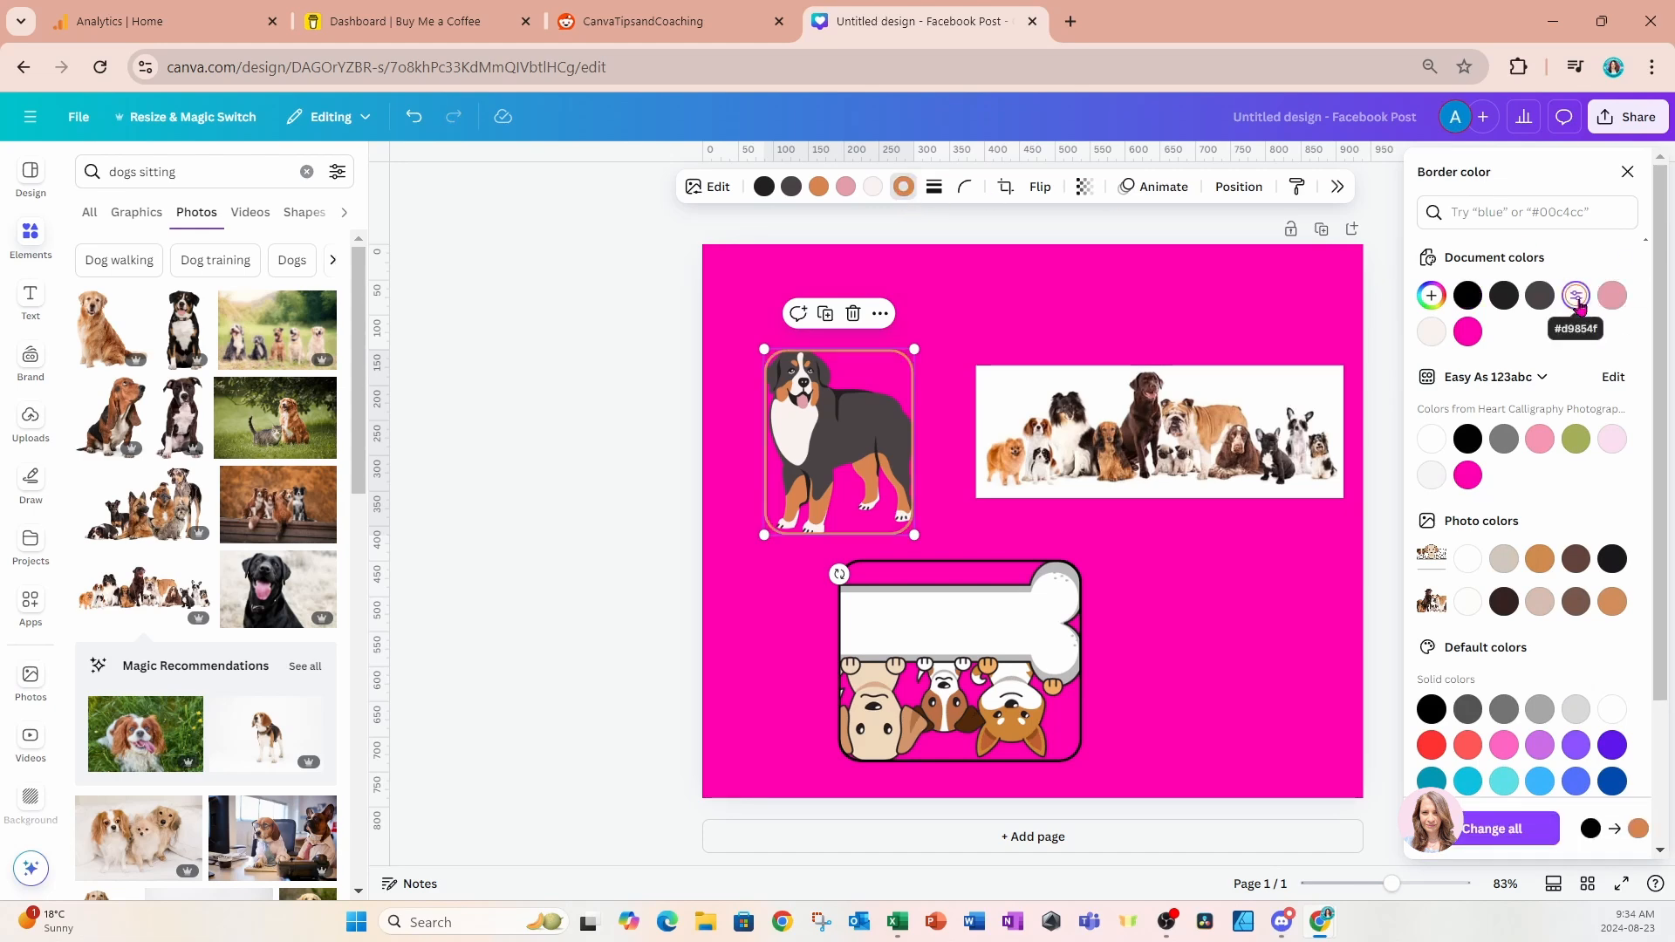
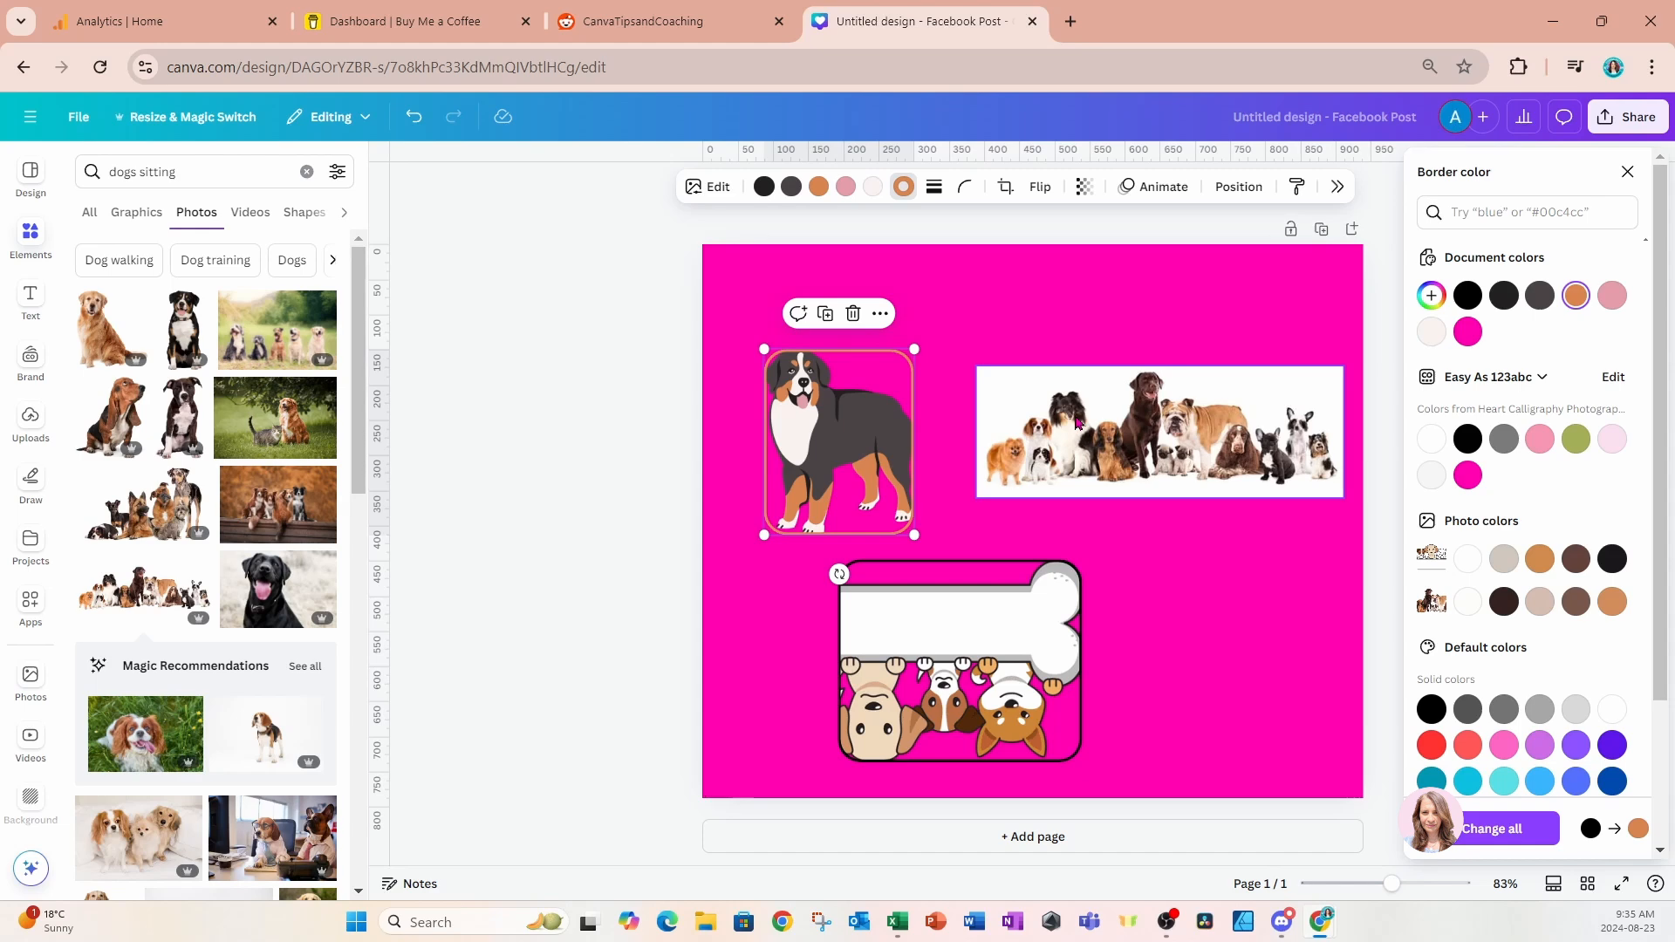
Compare the standing dog graphic's quick editing options with its complete editing settings, from Magic Studio down to Basics and Copy style.
click(1338, 185)
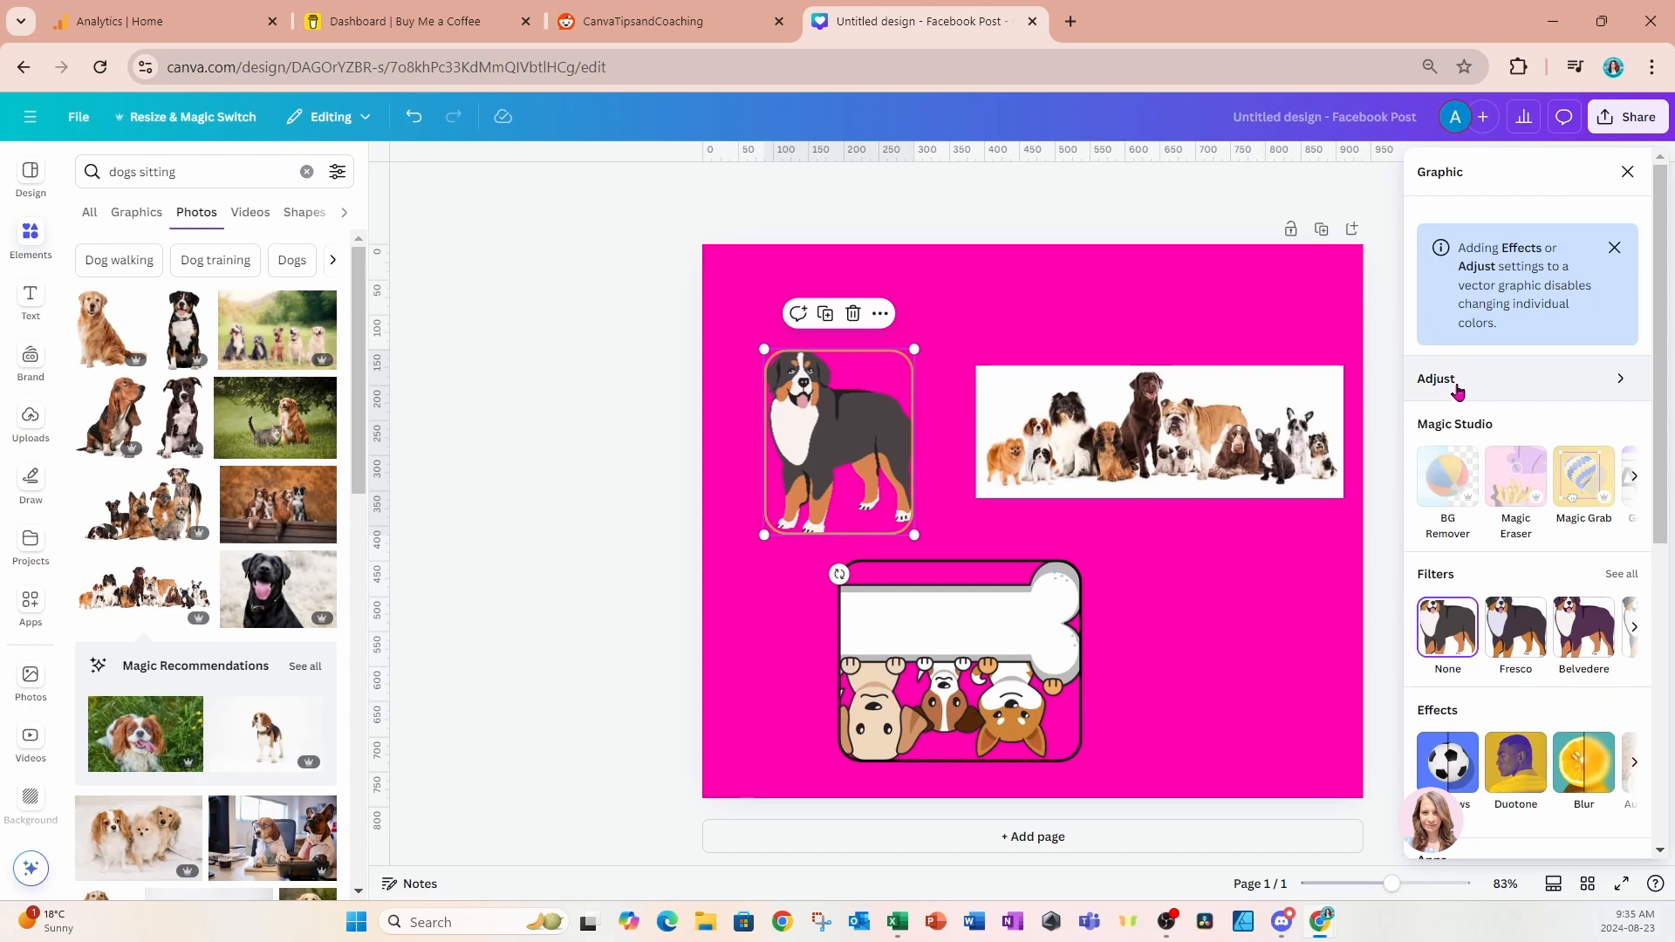
scroll(1459, 391, down, 2)
scroll(1459, 391, down, 2)
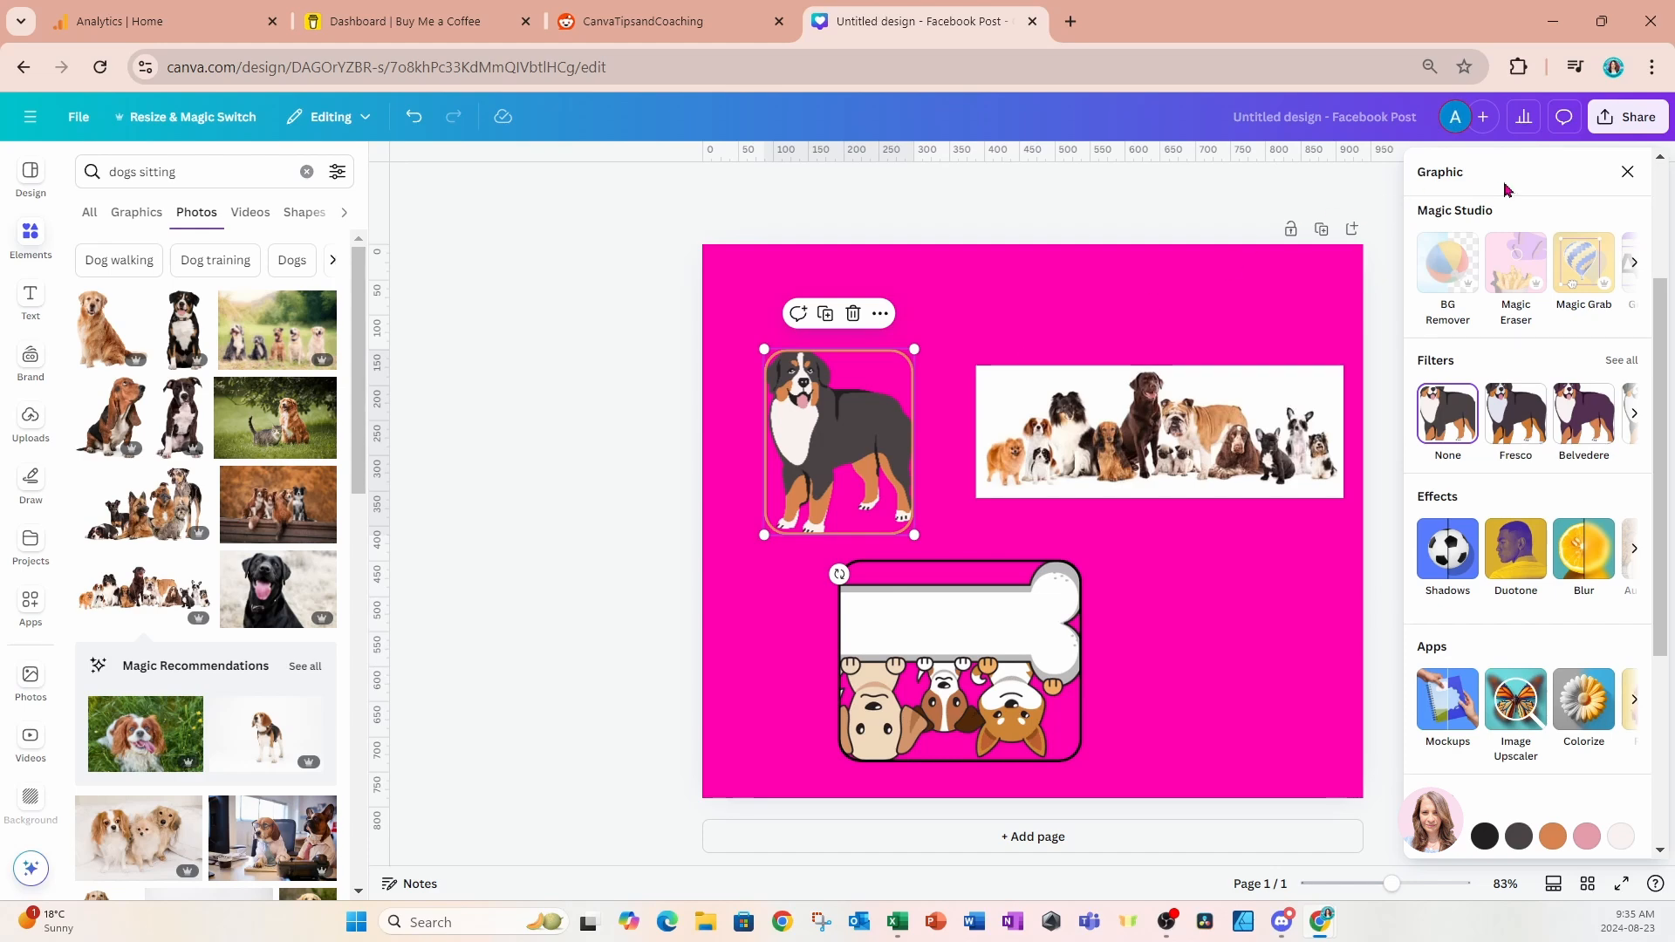
click(1627, 172)
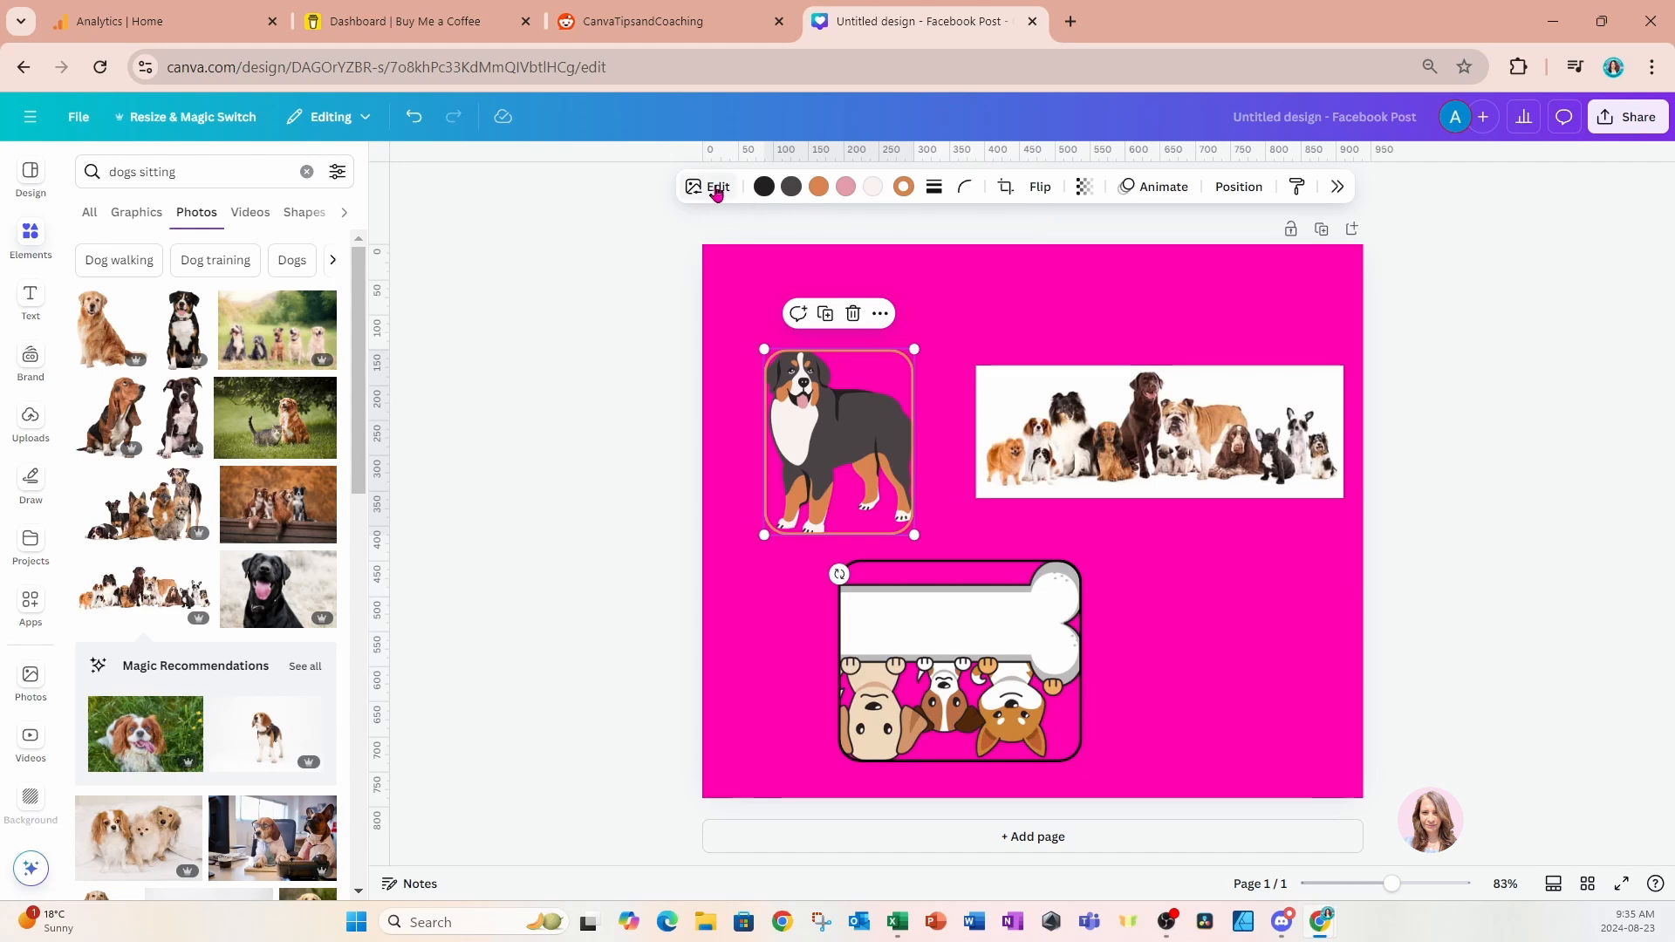
click(716, 188)
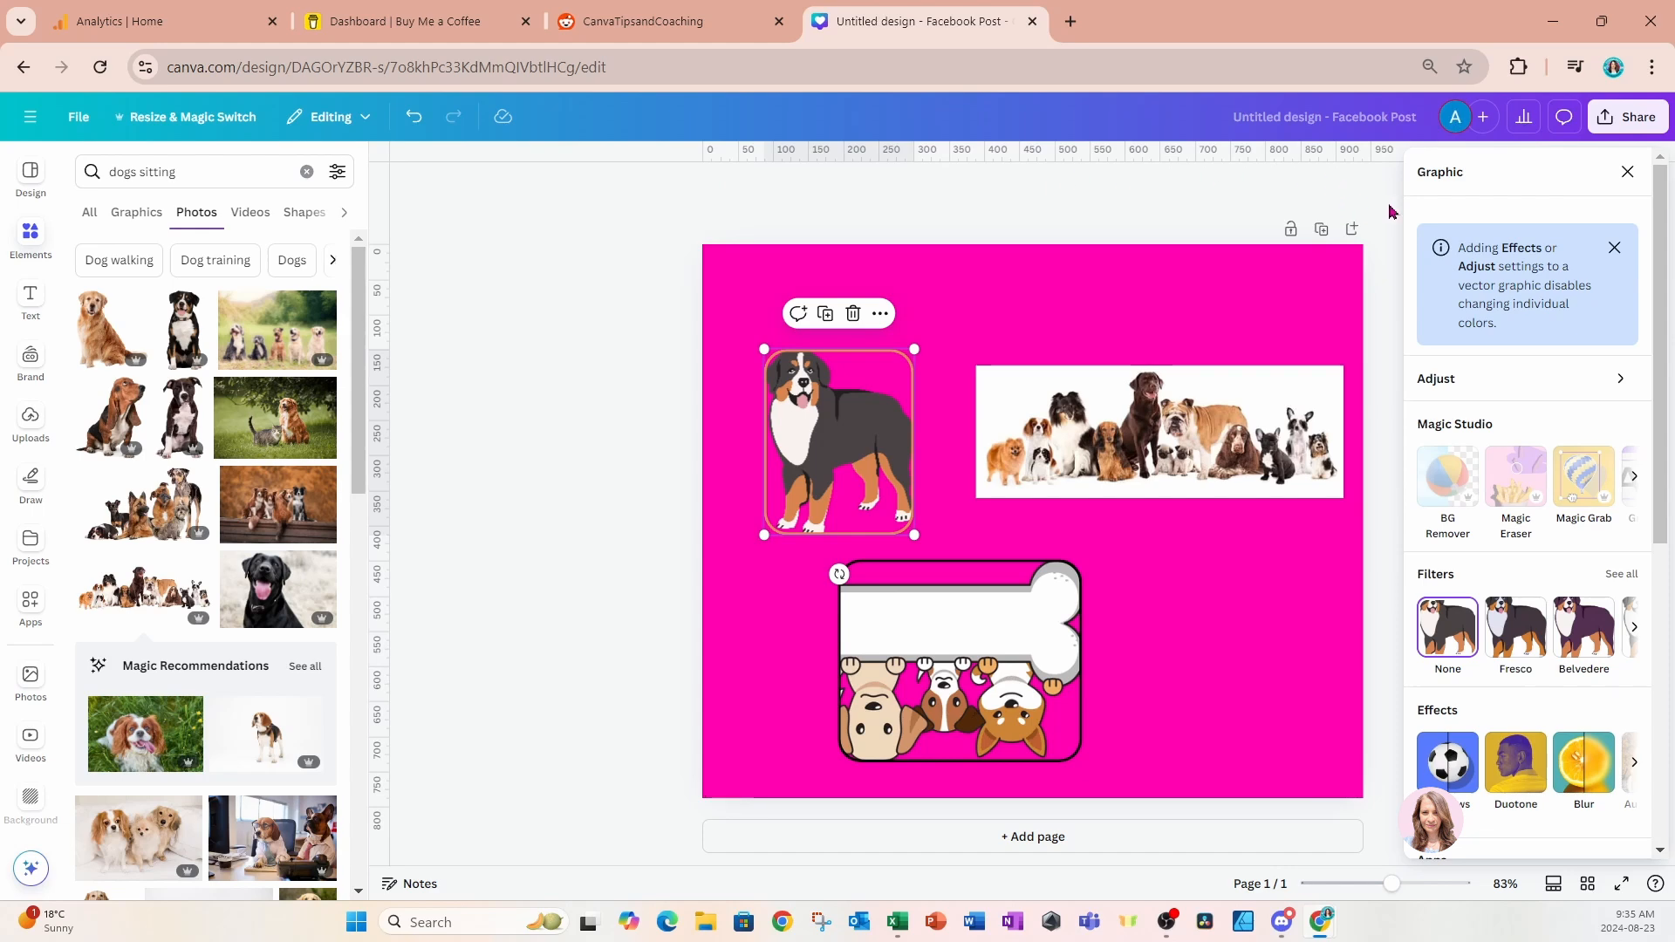
scroll(1510, 480, down, 5)
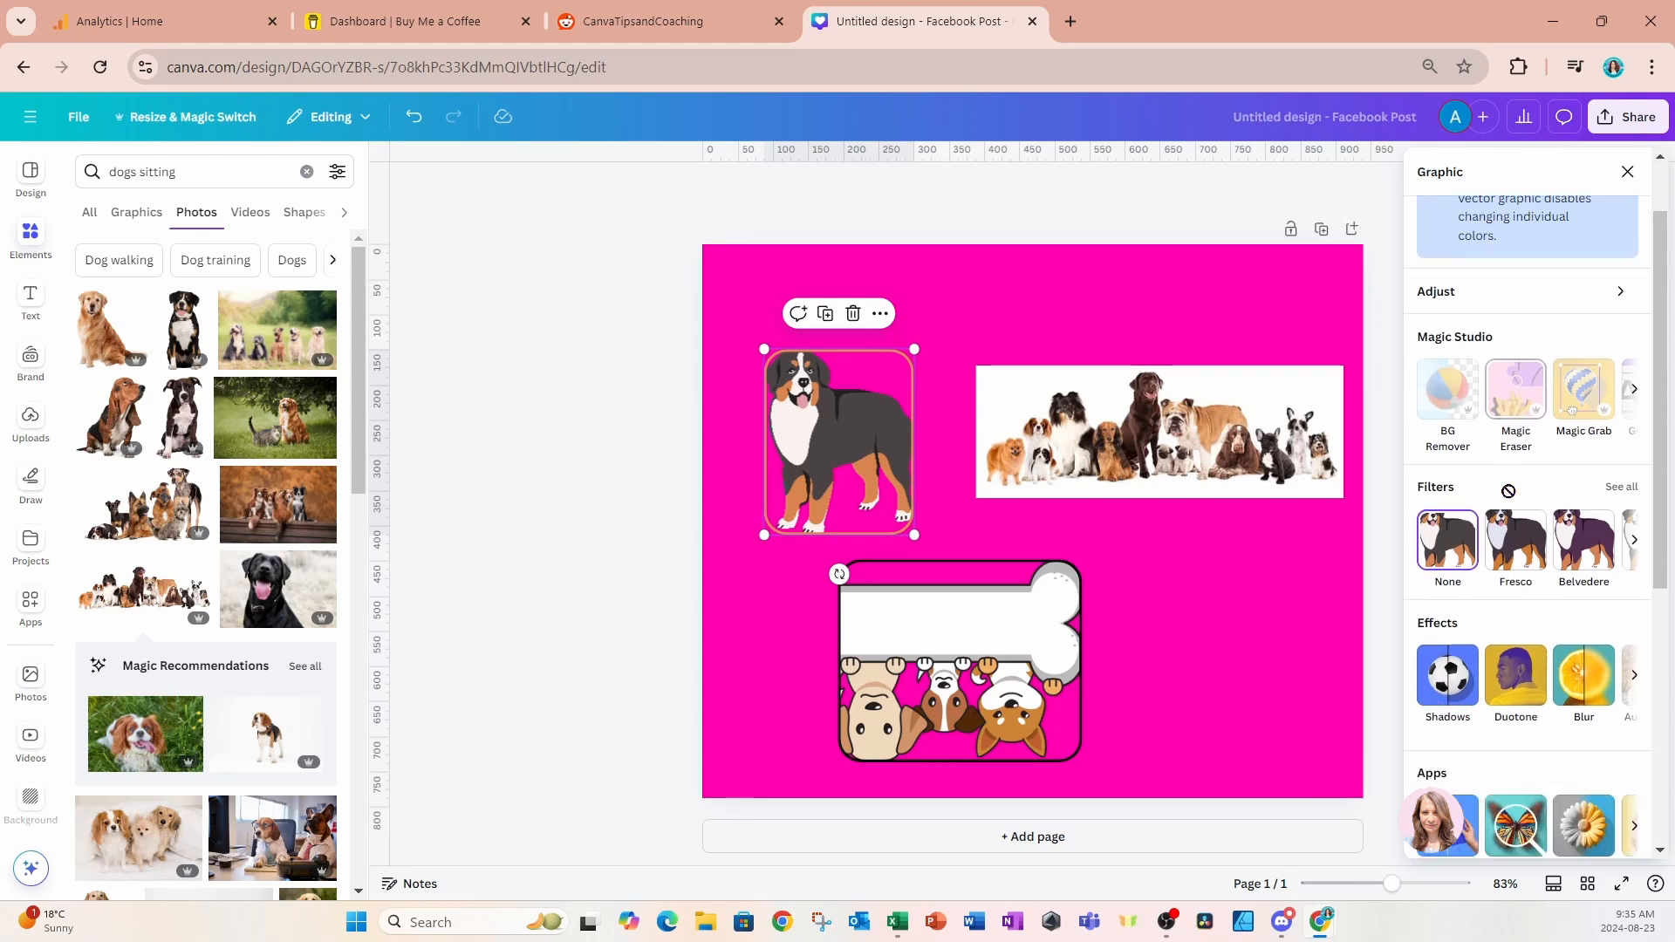
scroll(1509, 491, down, 2)
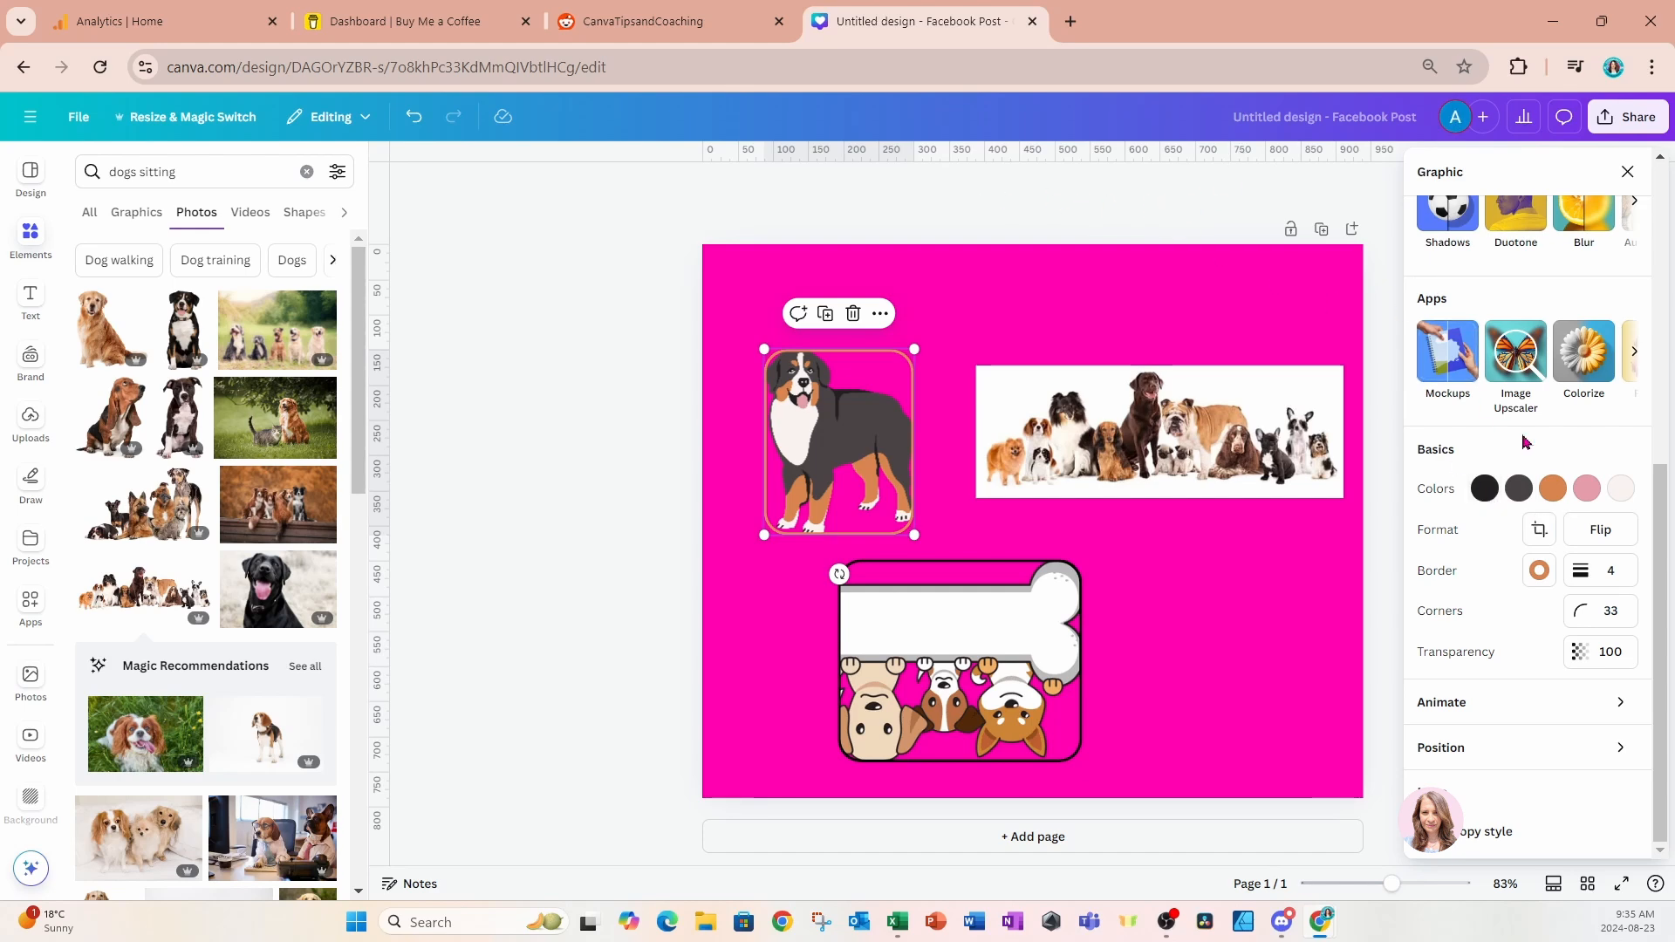
scroll(1525, 442, up, 5)
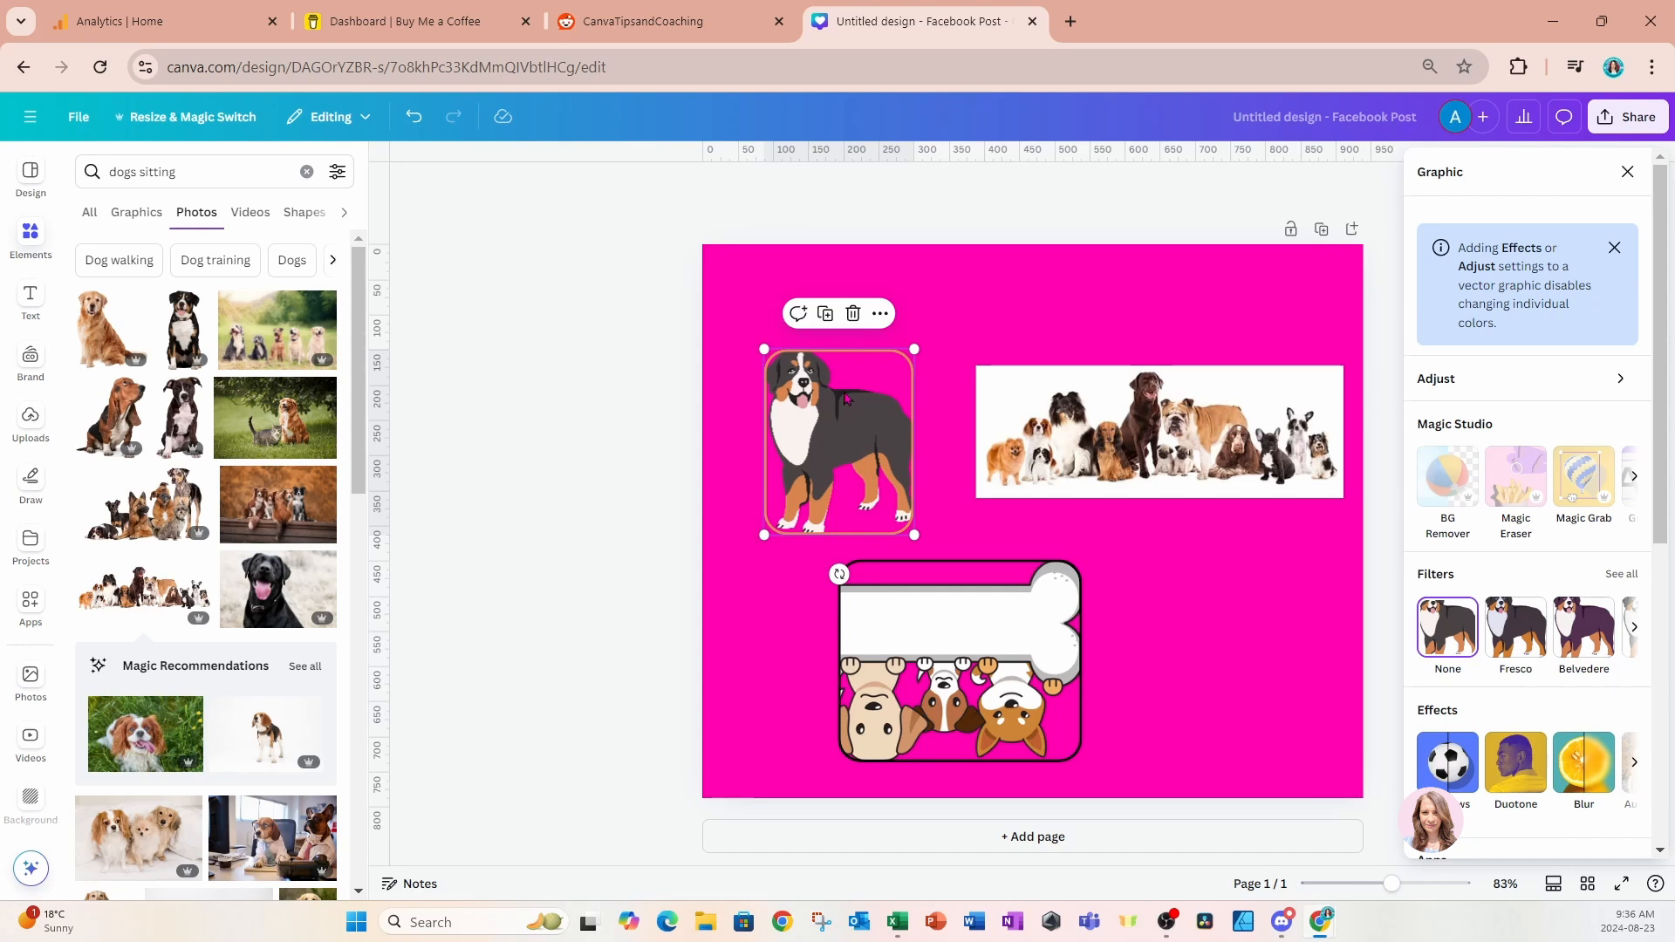
Examine the standing dog graphic's Adjust settings, covering white balance, light, color, color edit and texture.
click(1507, 377)
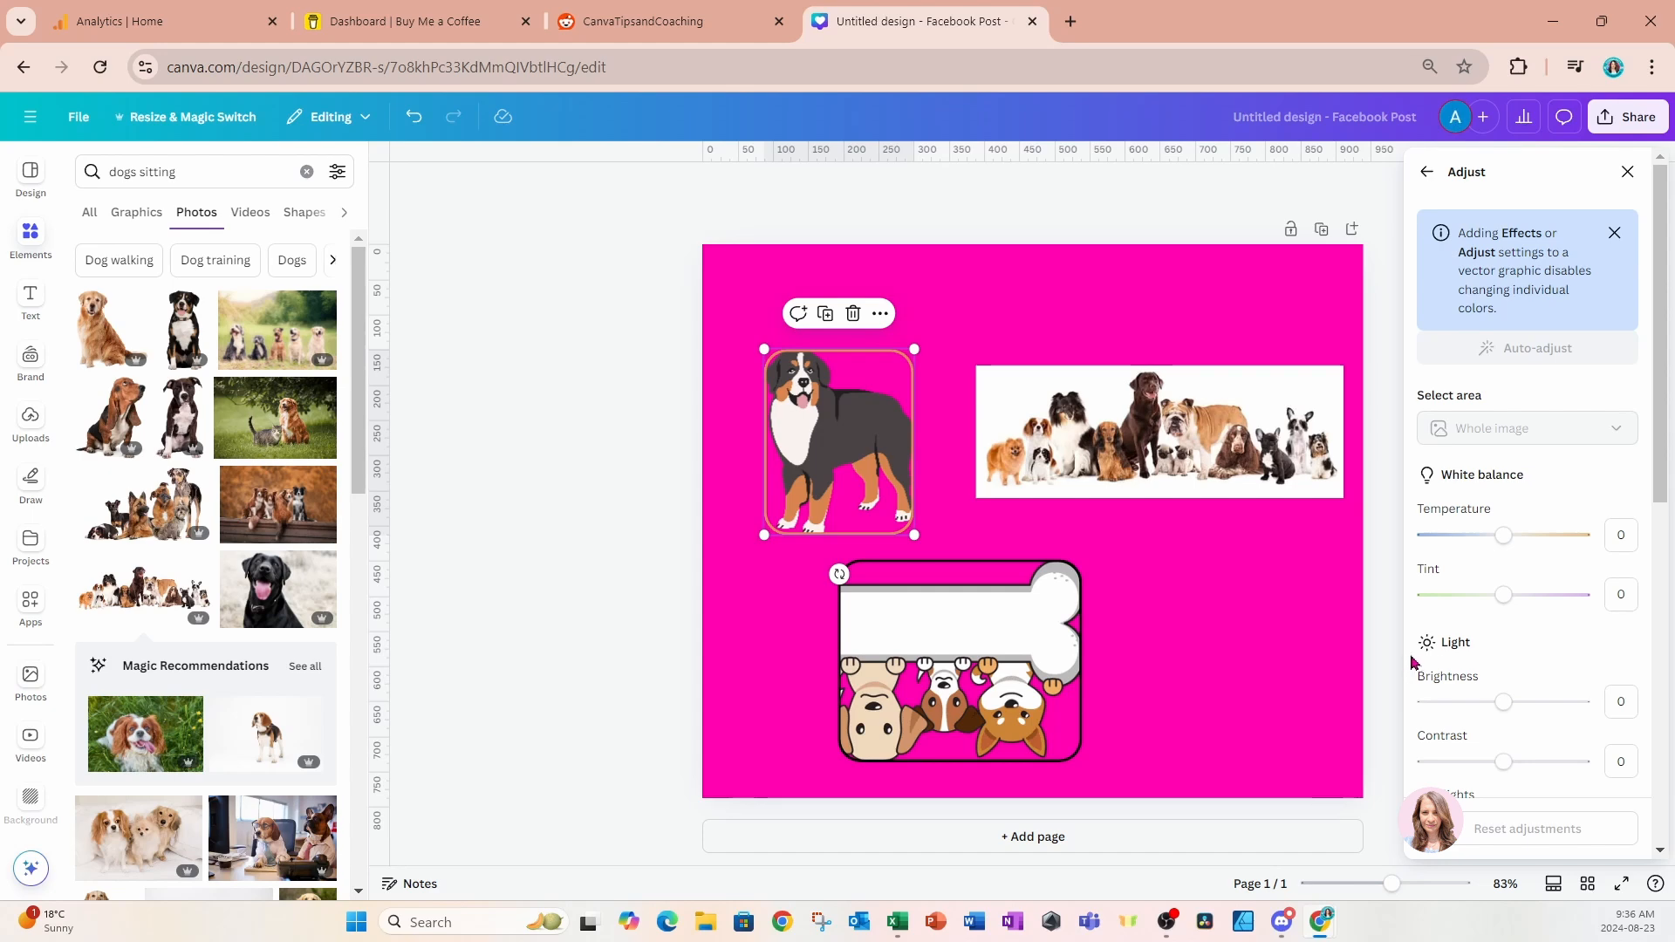
scroll(1473, 695, down, 2)
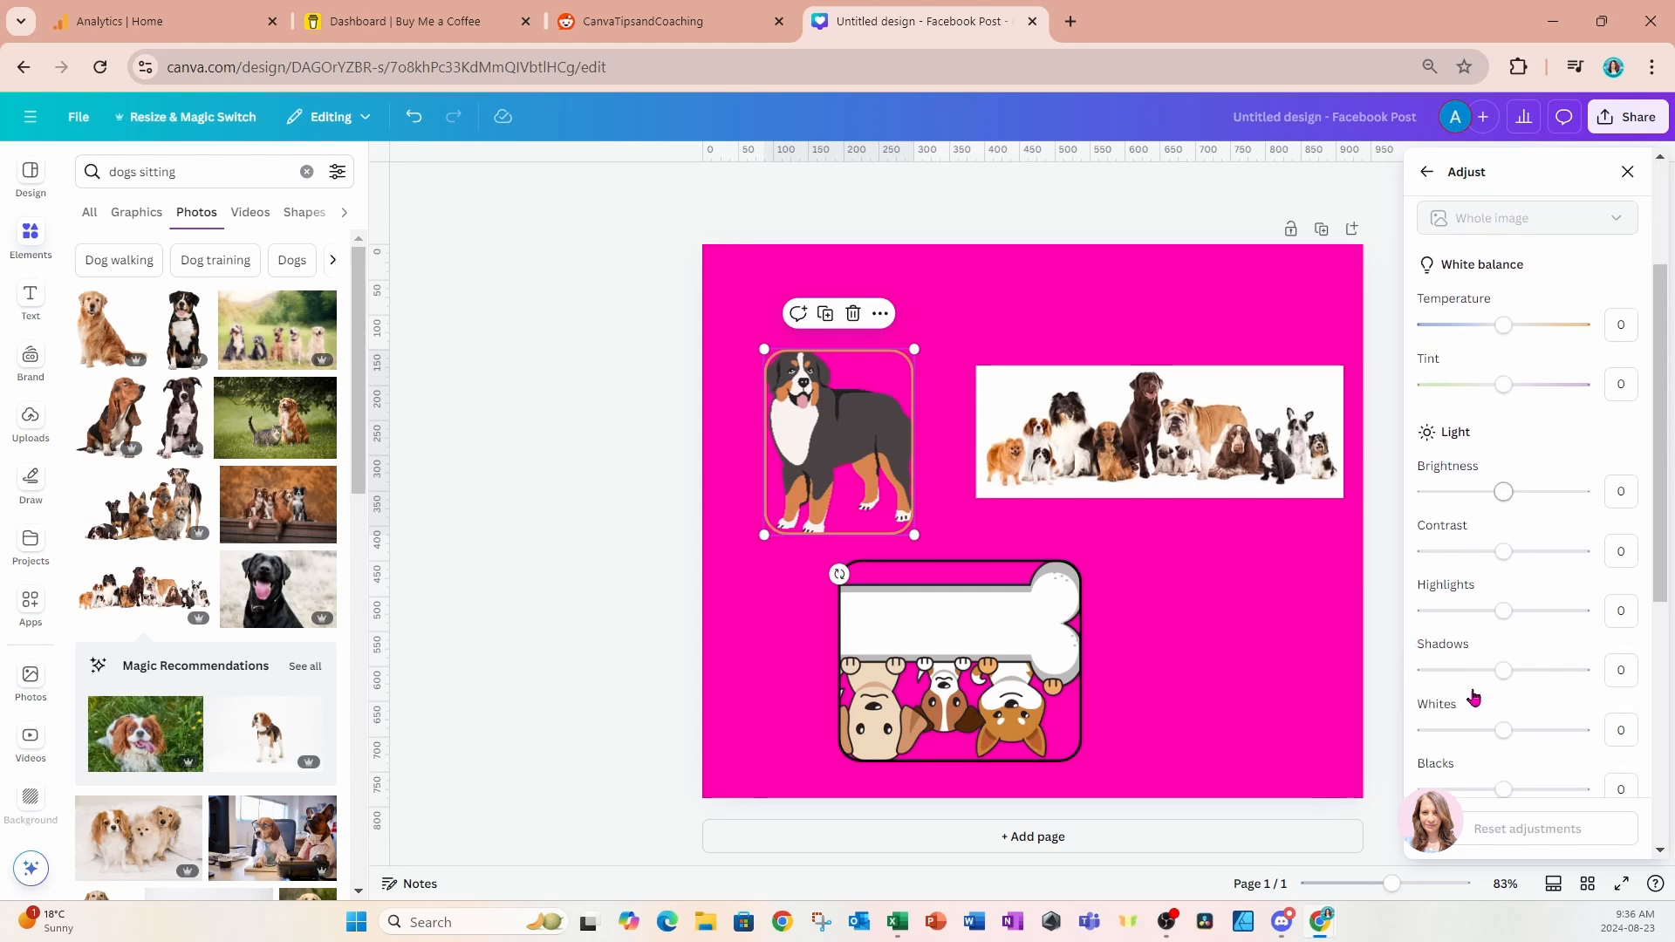
scroll(1473, 696, down, 2)
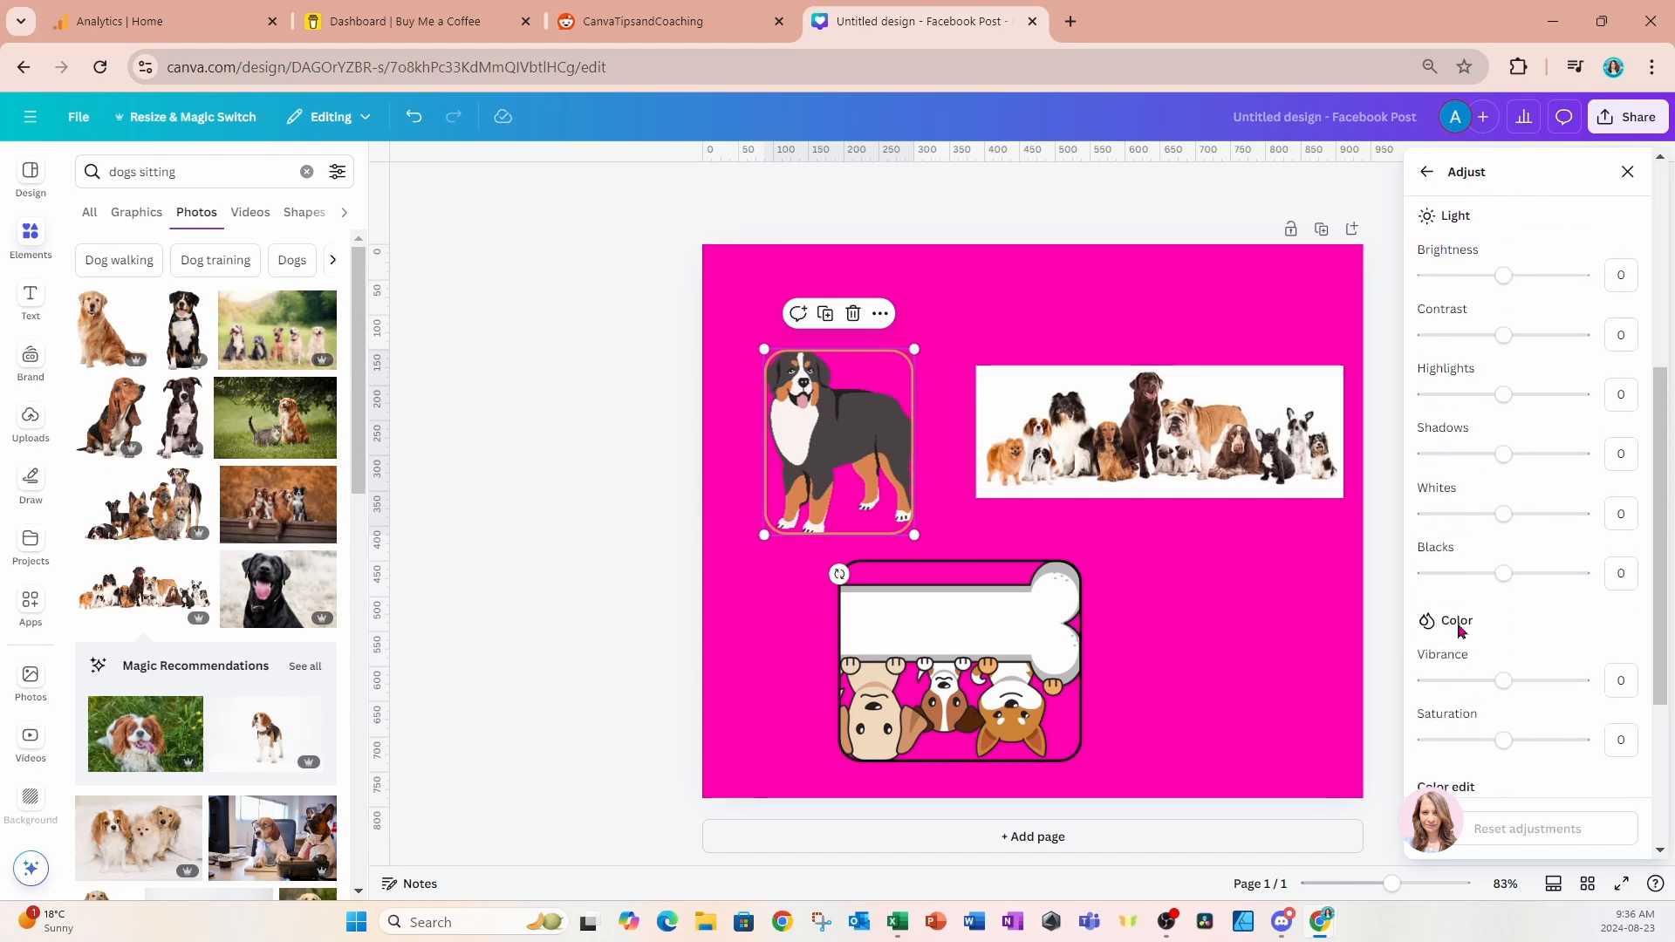
scroll(1459, 630, down, 2)
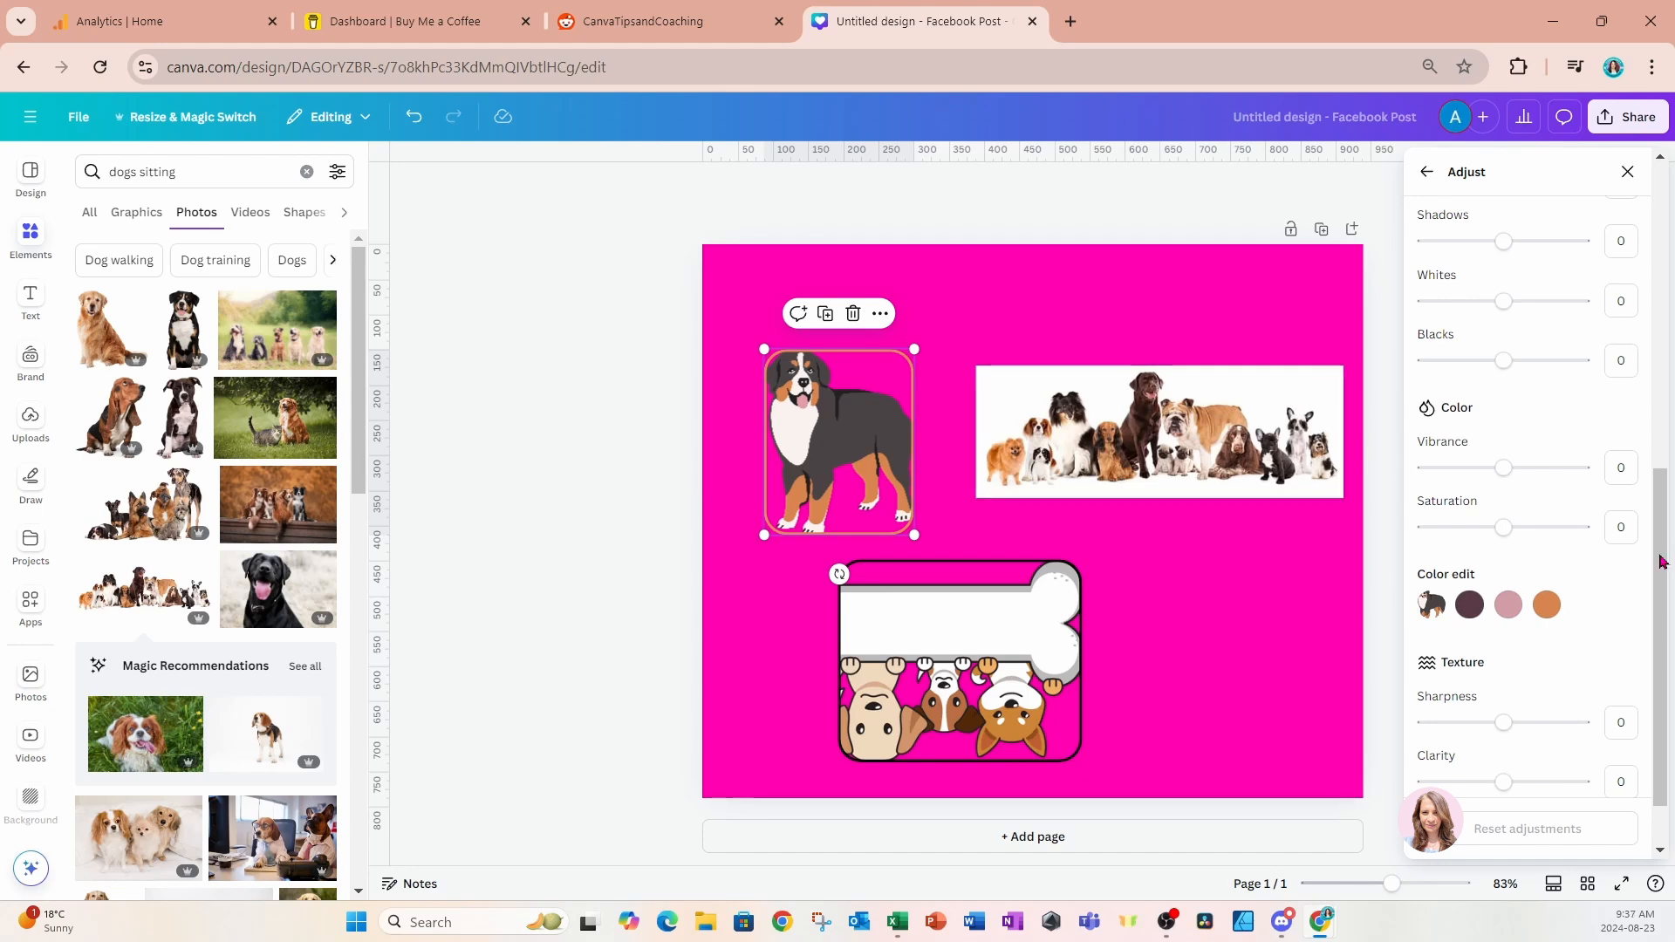
scroll(1586, 586, down, 1)
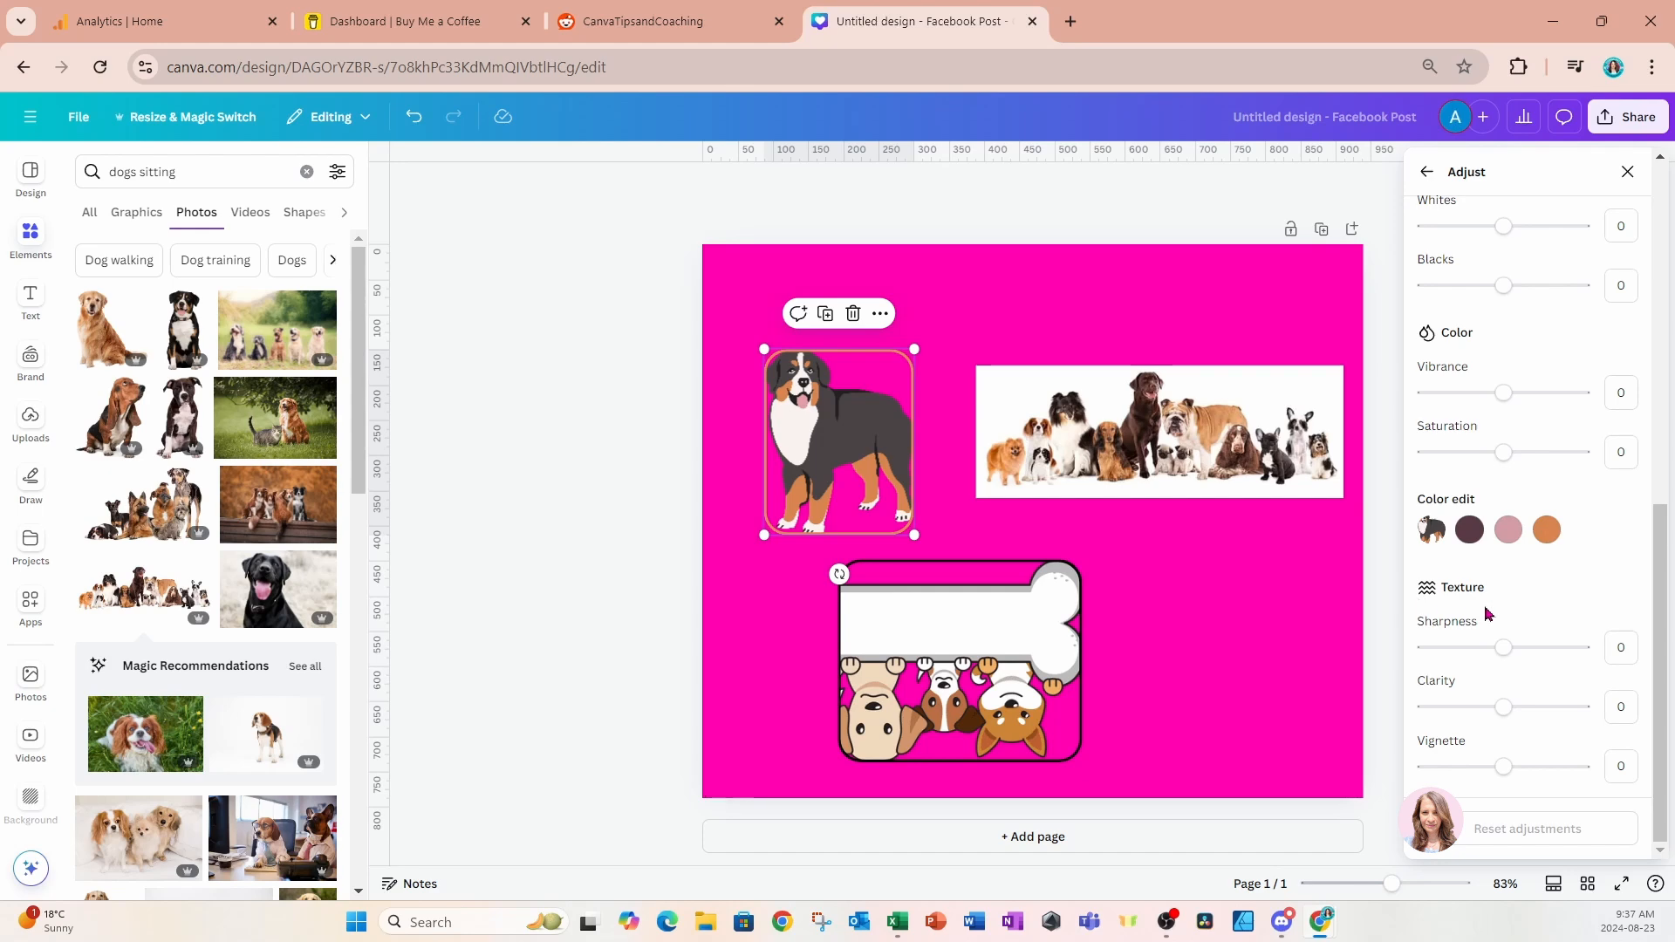
scroll(1509, 602, up, 8)
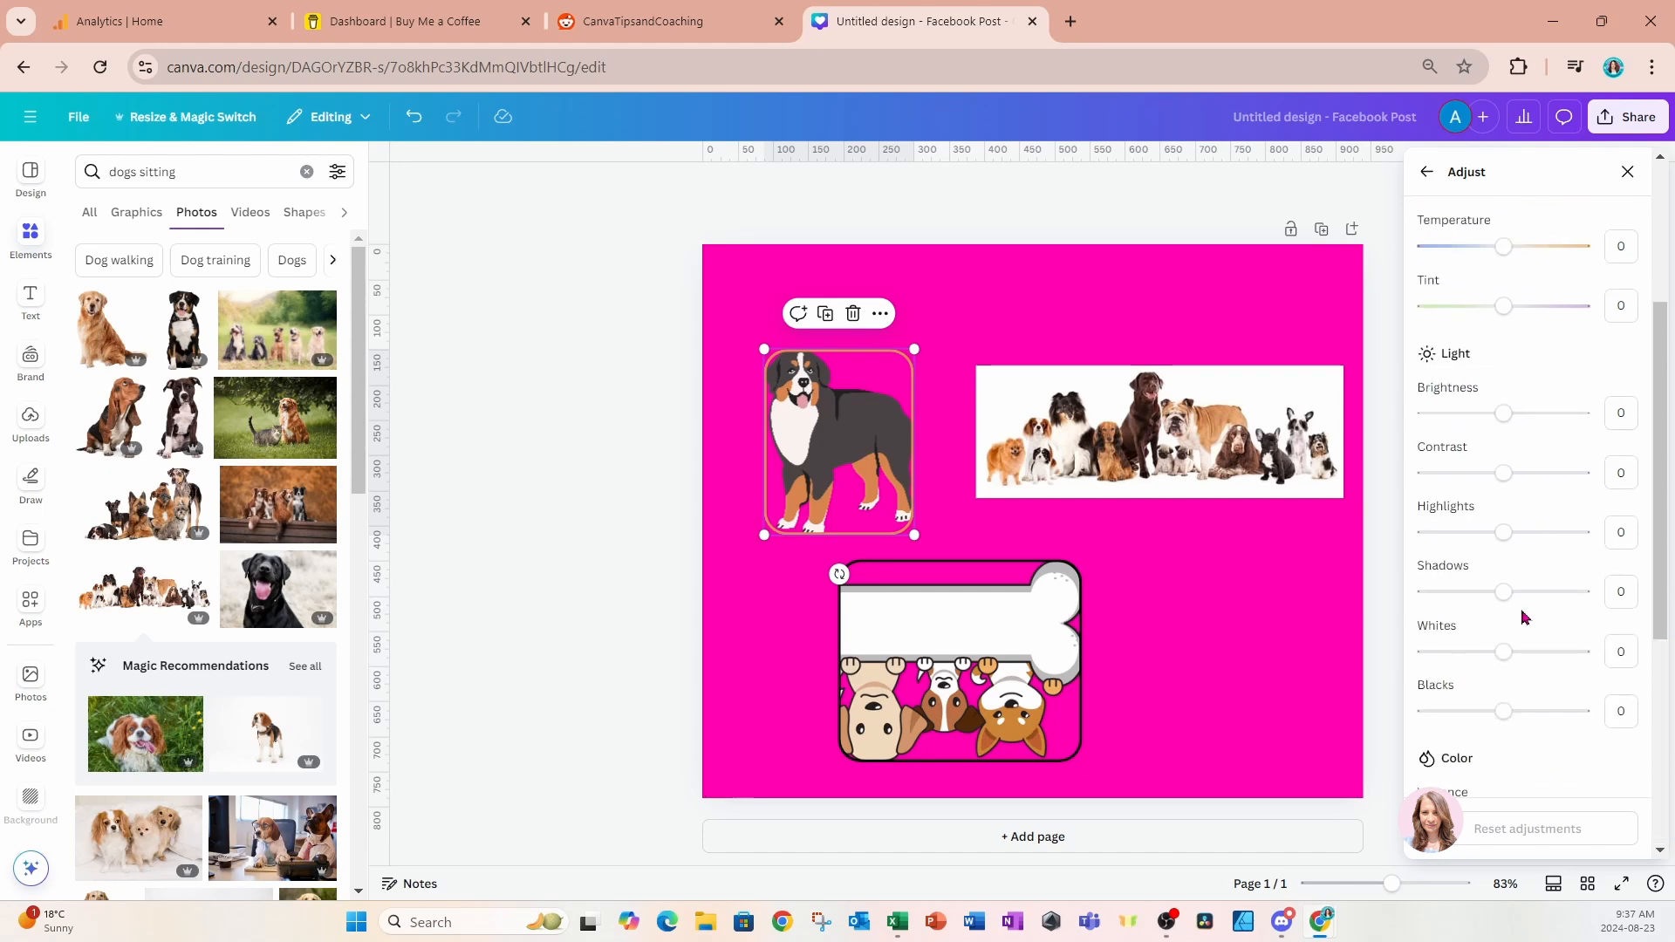
scroll(1525, 593, down, 3)
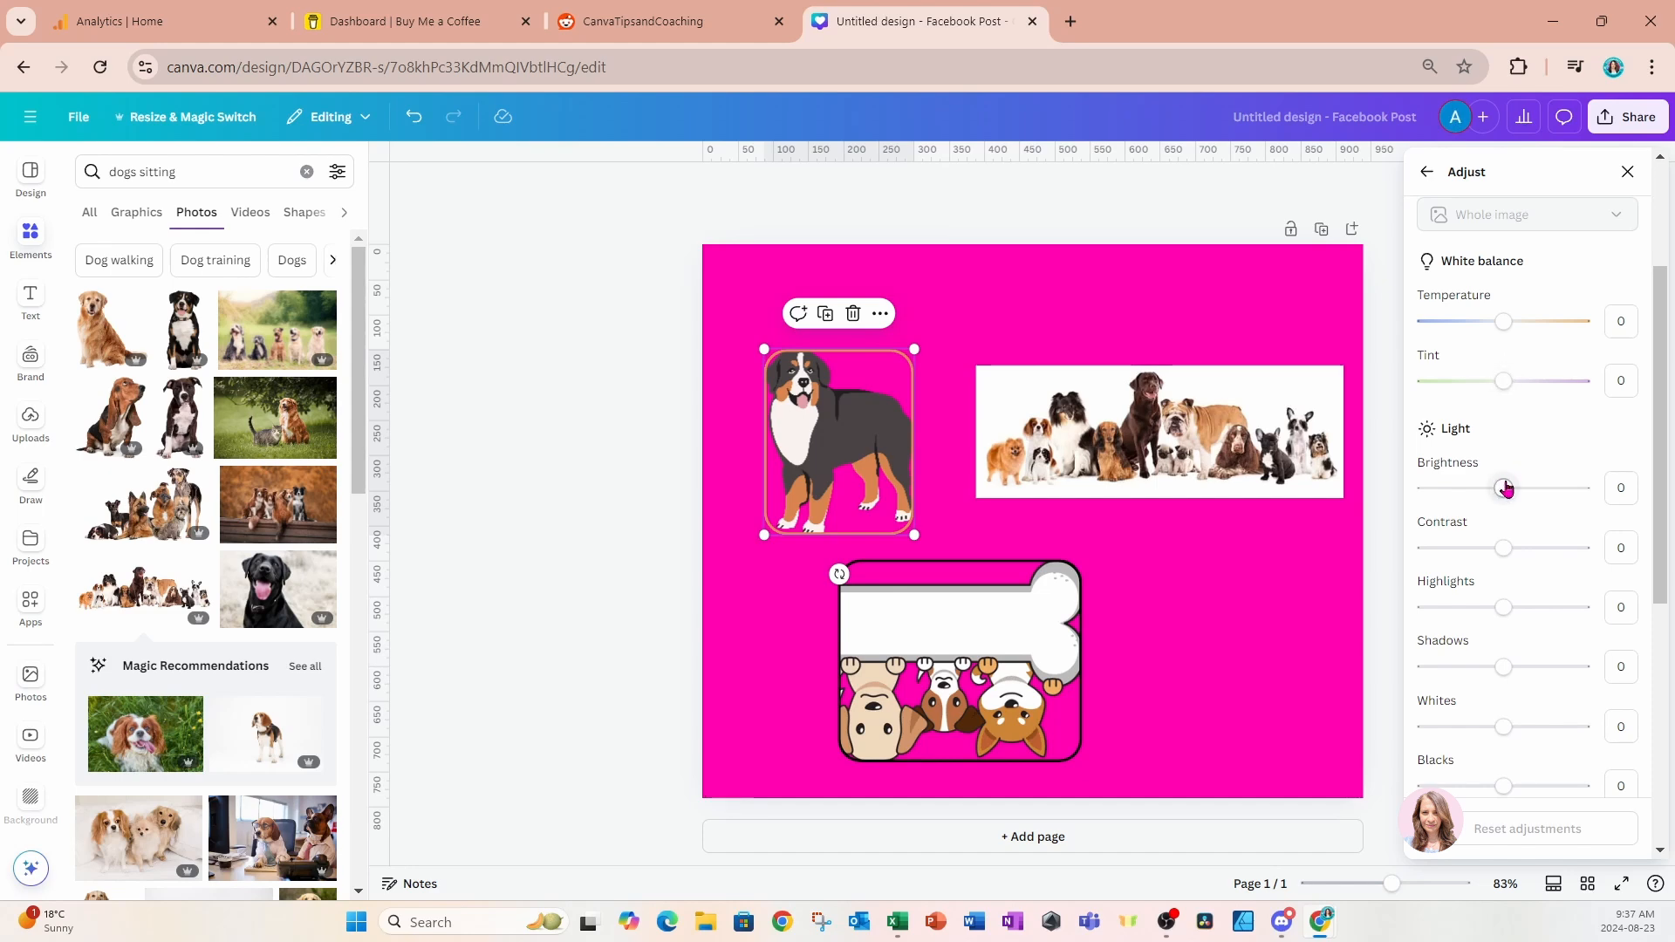
scroll(1546, 641, down, 4)
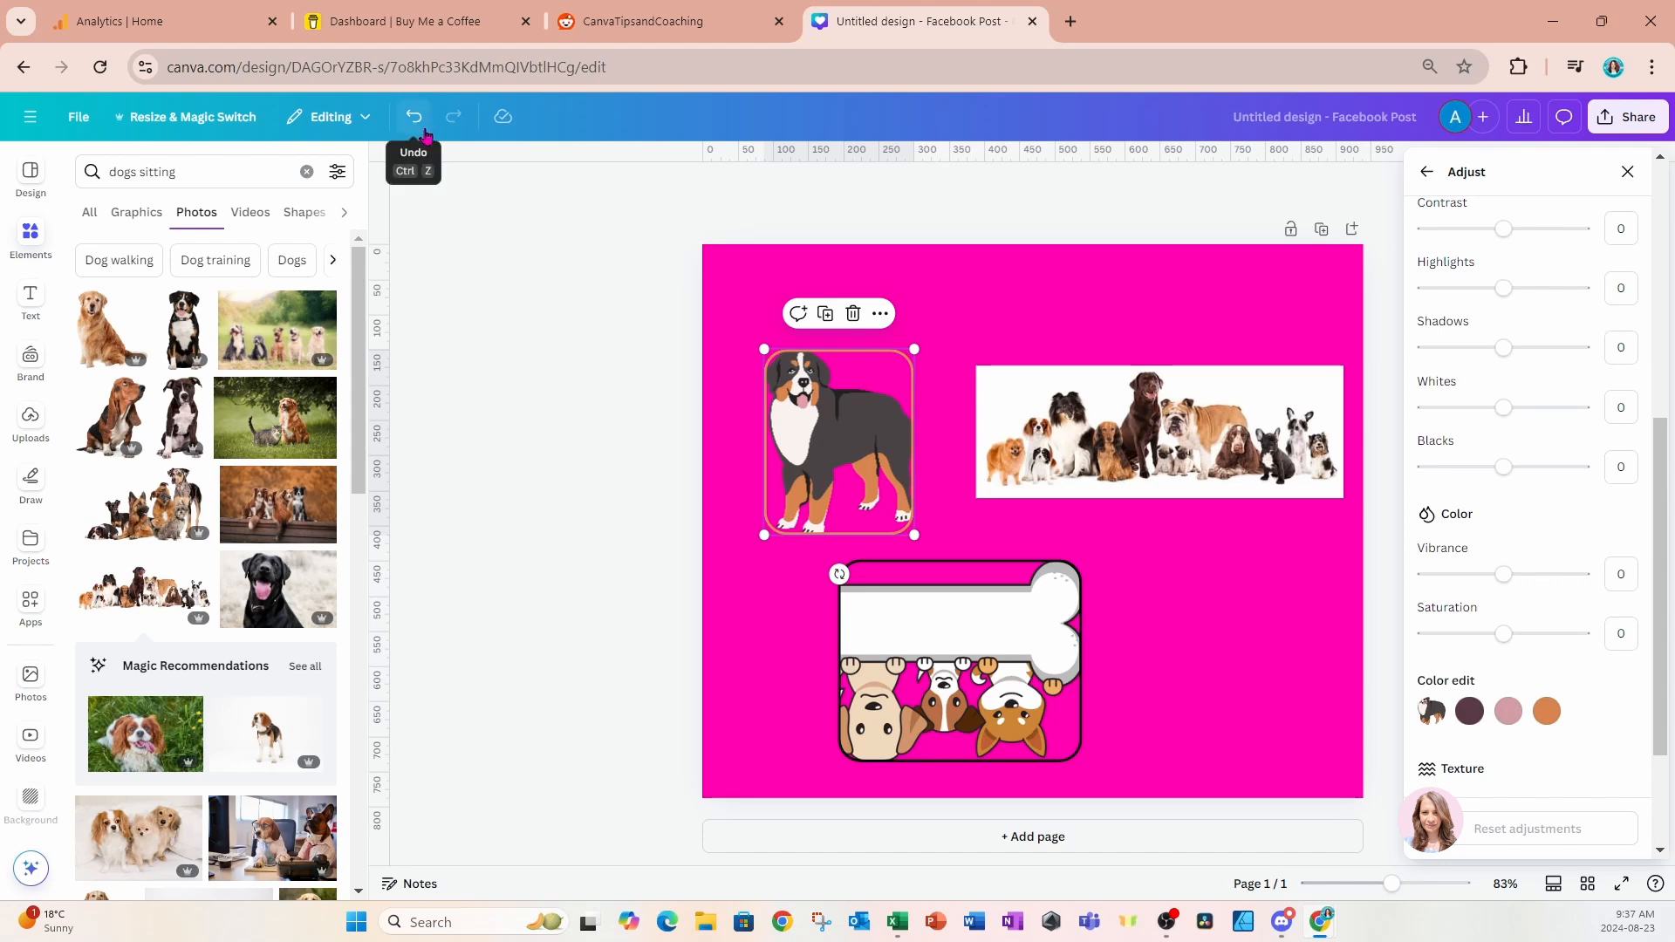
scroll(1471, 611, up, 4)
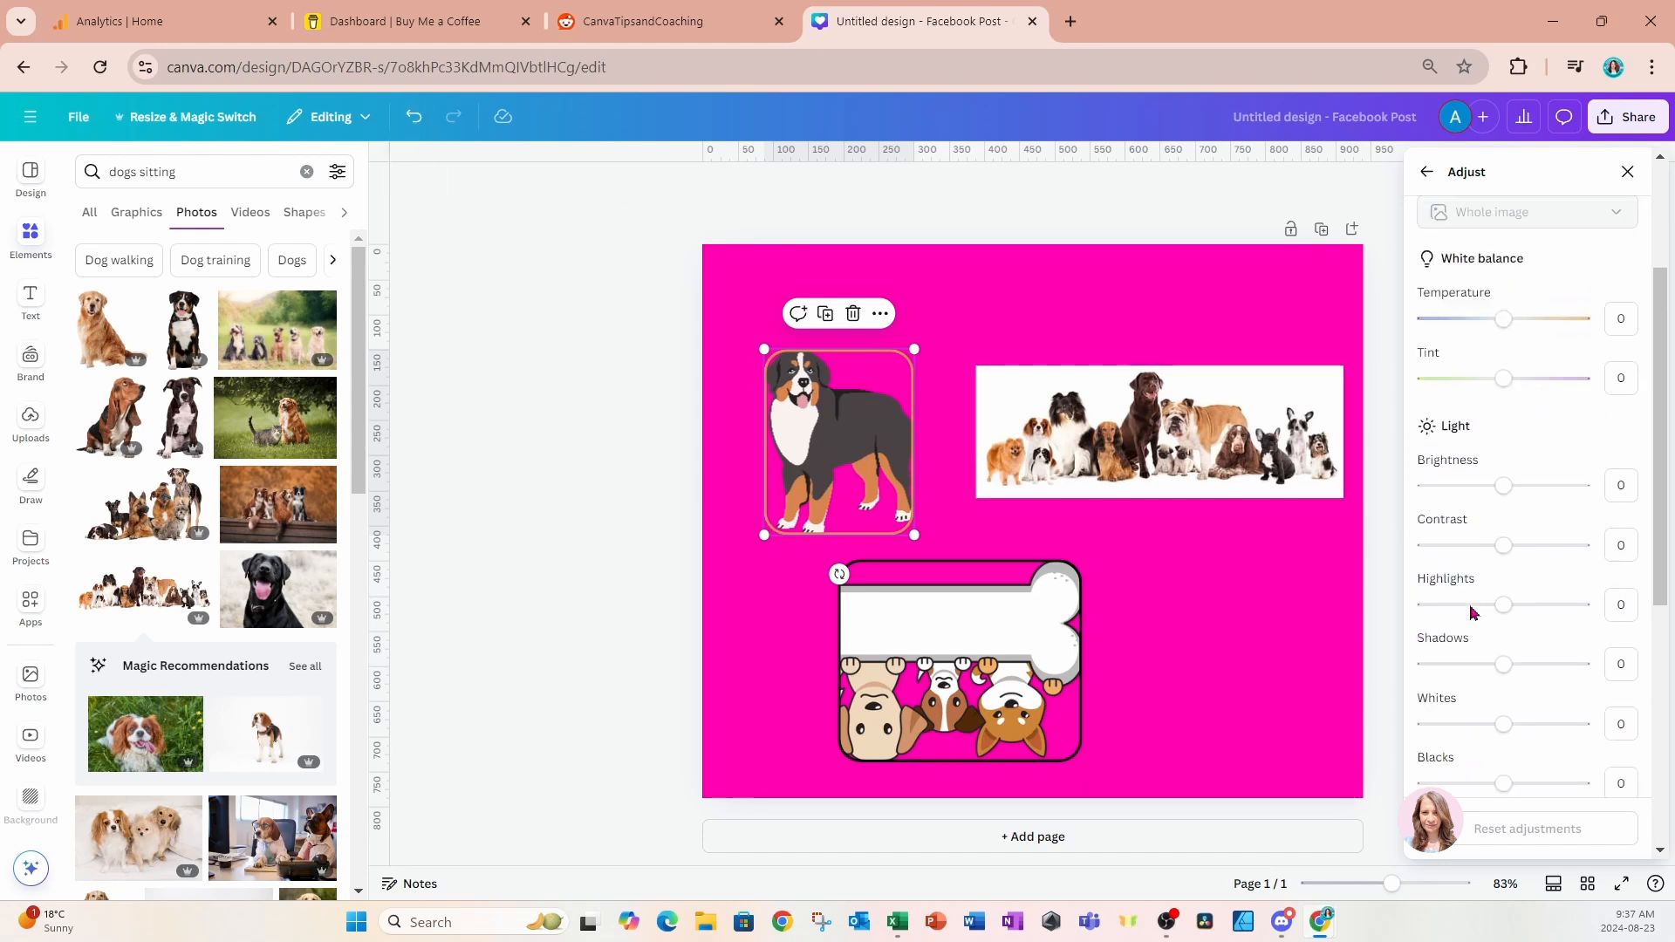
scroll(1471, 611, up, 3)
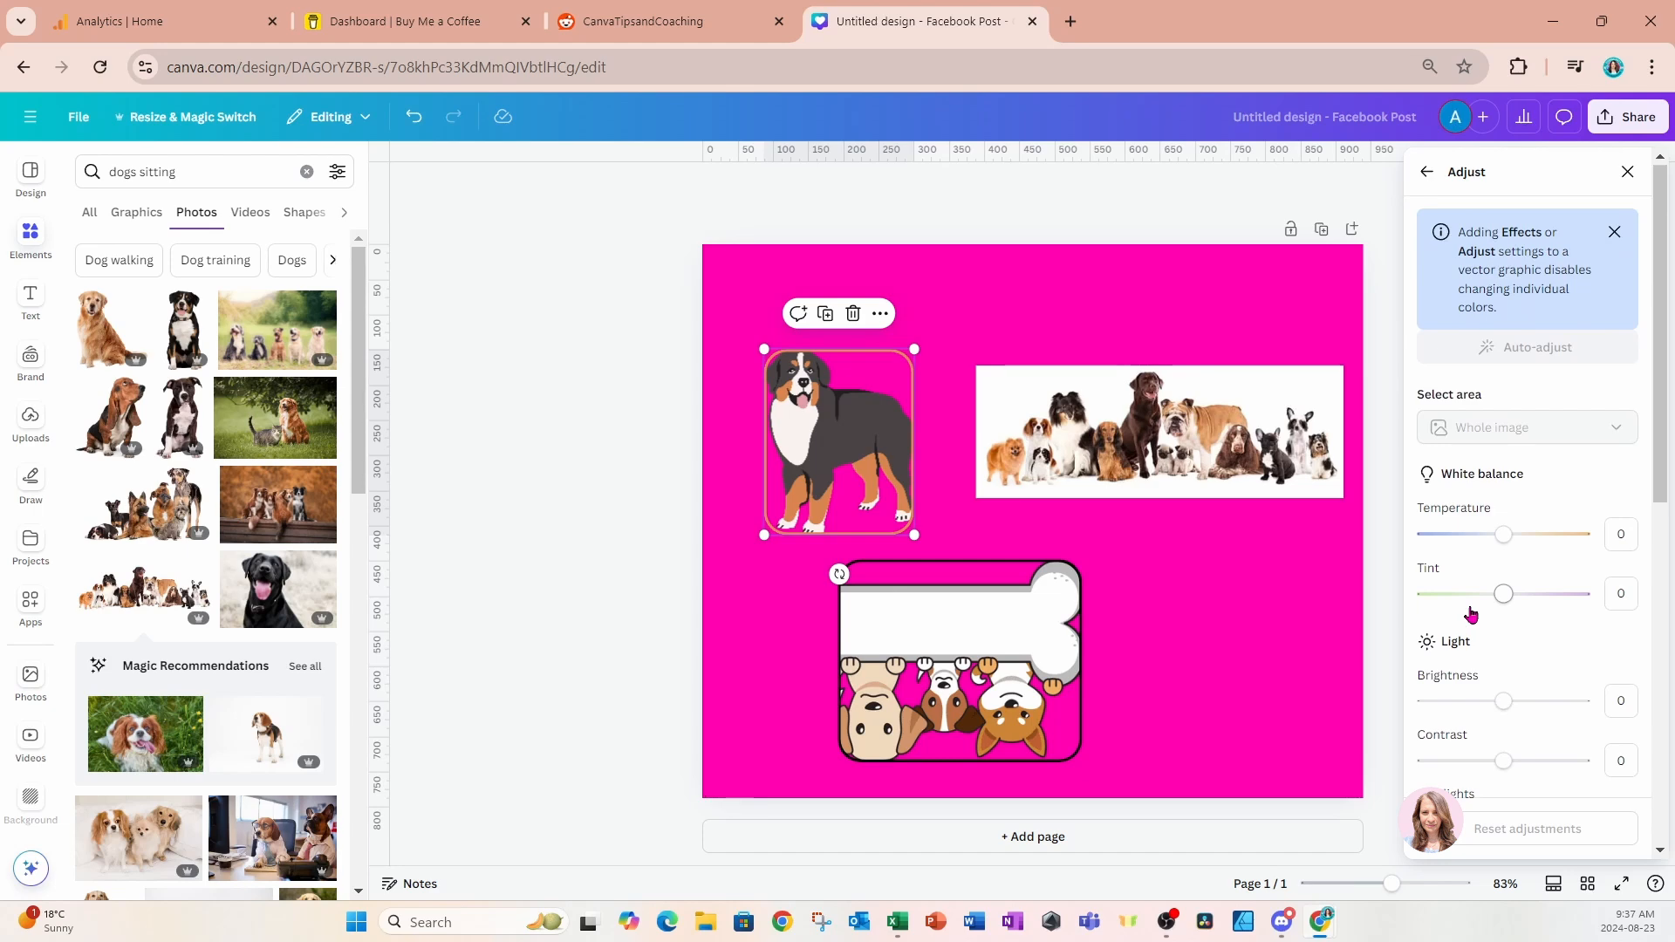
scroll(1495, 580, down, 2)
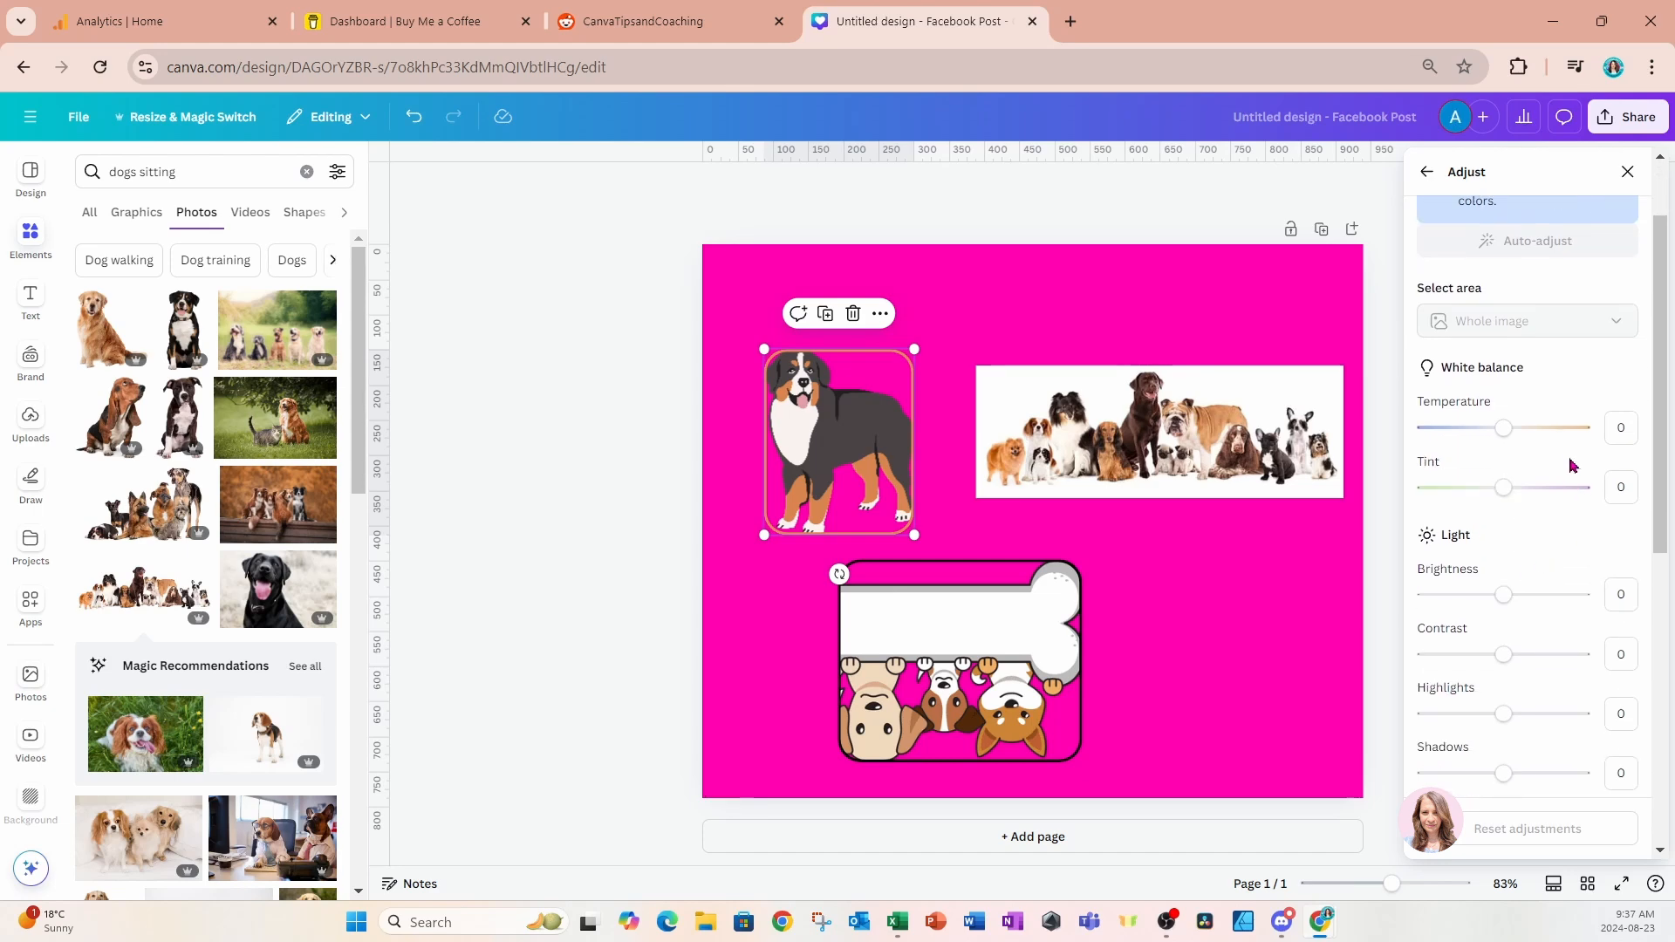
scroll(1507, 489, down, 4)
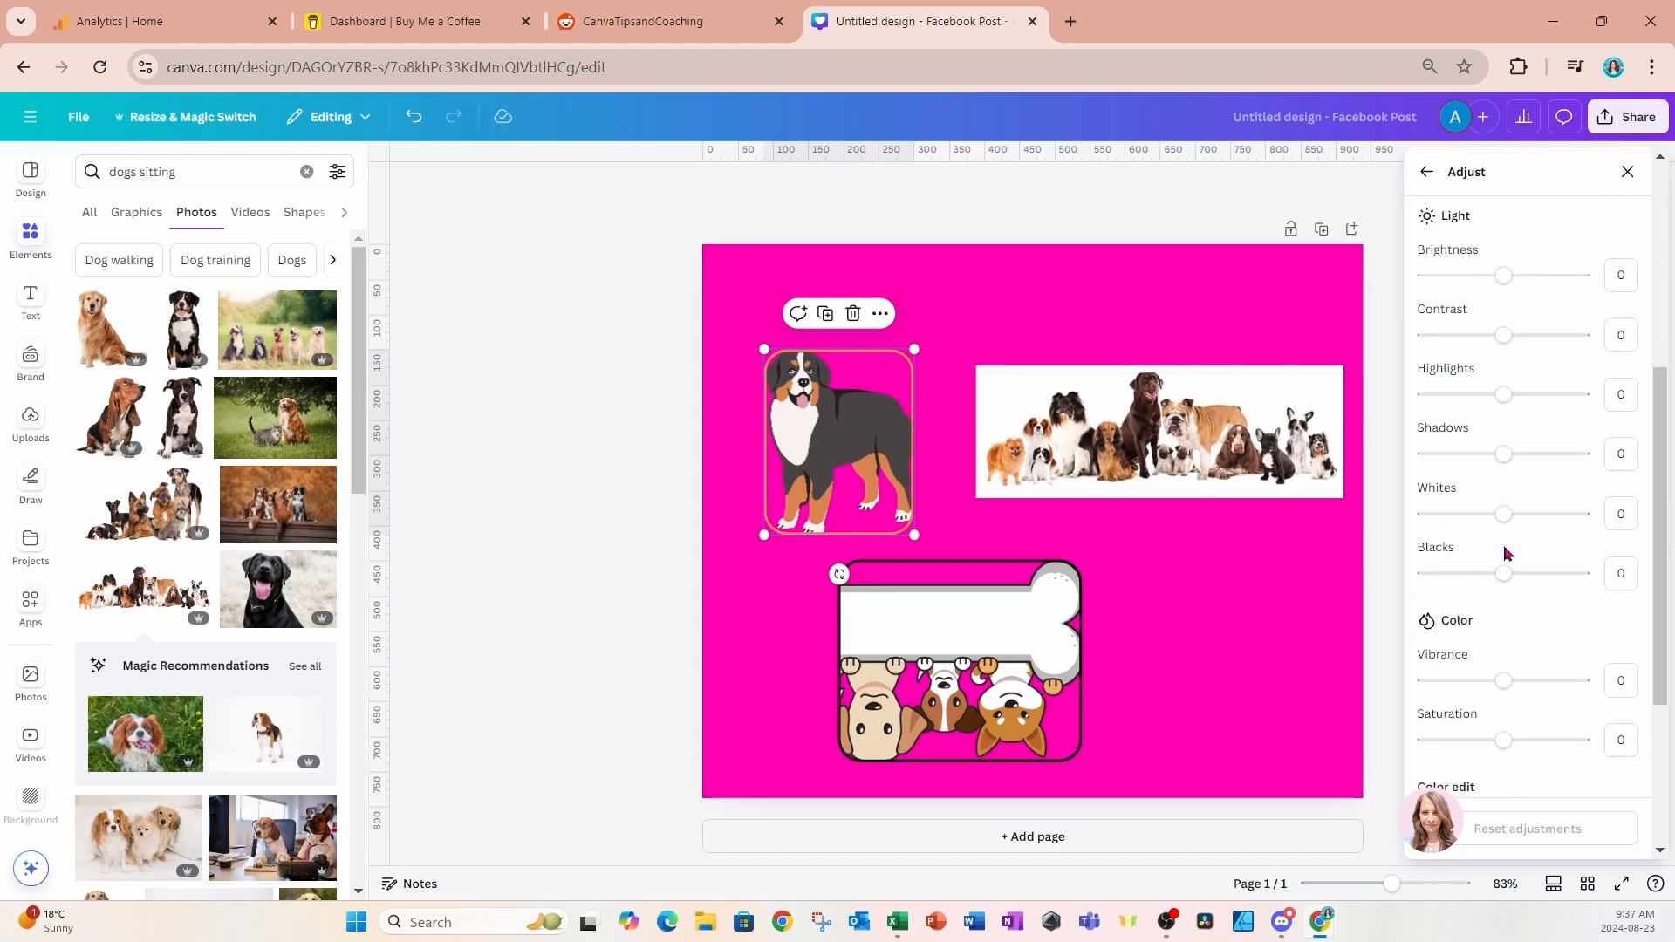
scroll(1507, 549, up, 4)
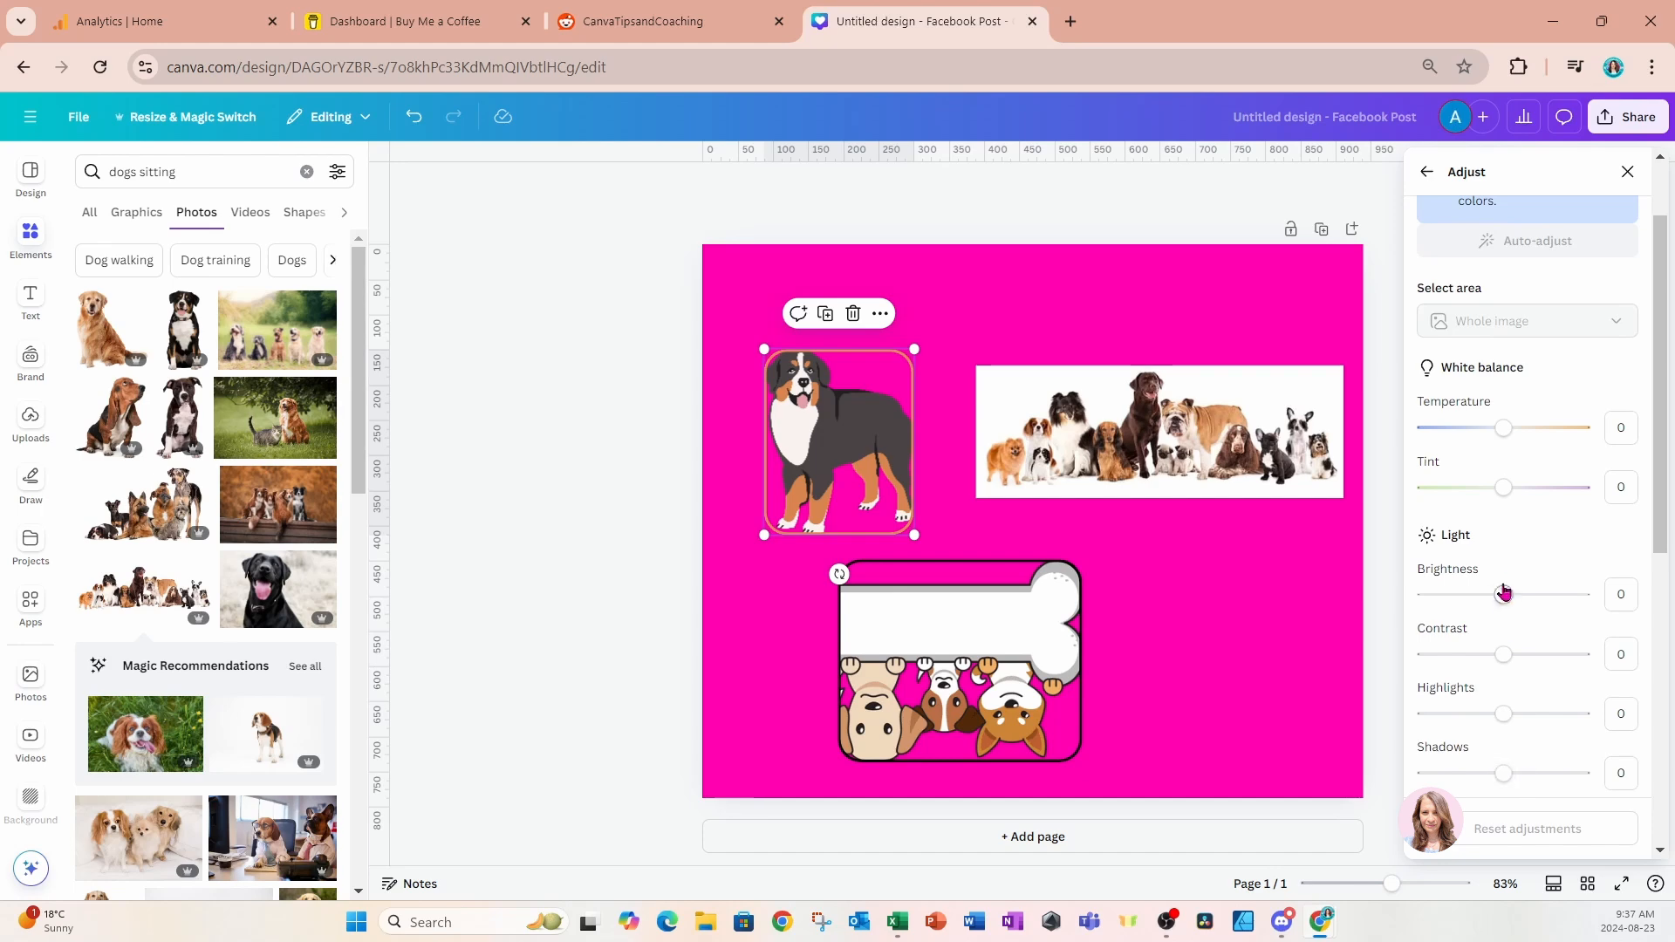
scroll(1504, 572, up, 1)
scroll(1507, 572, up, 2)
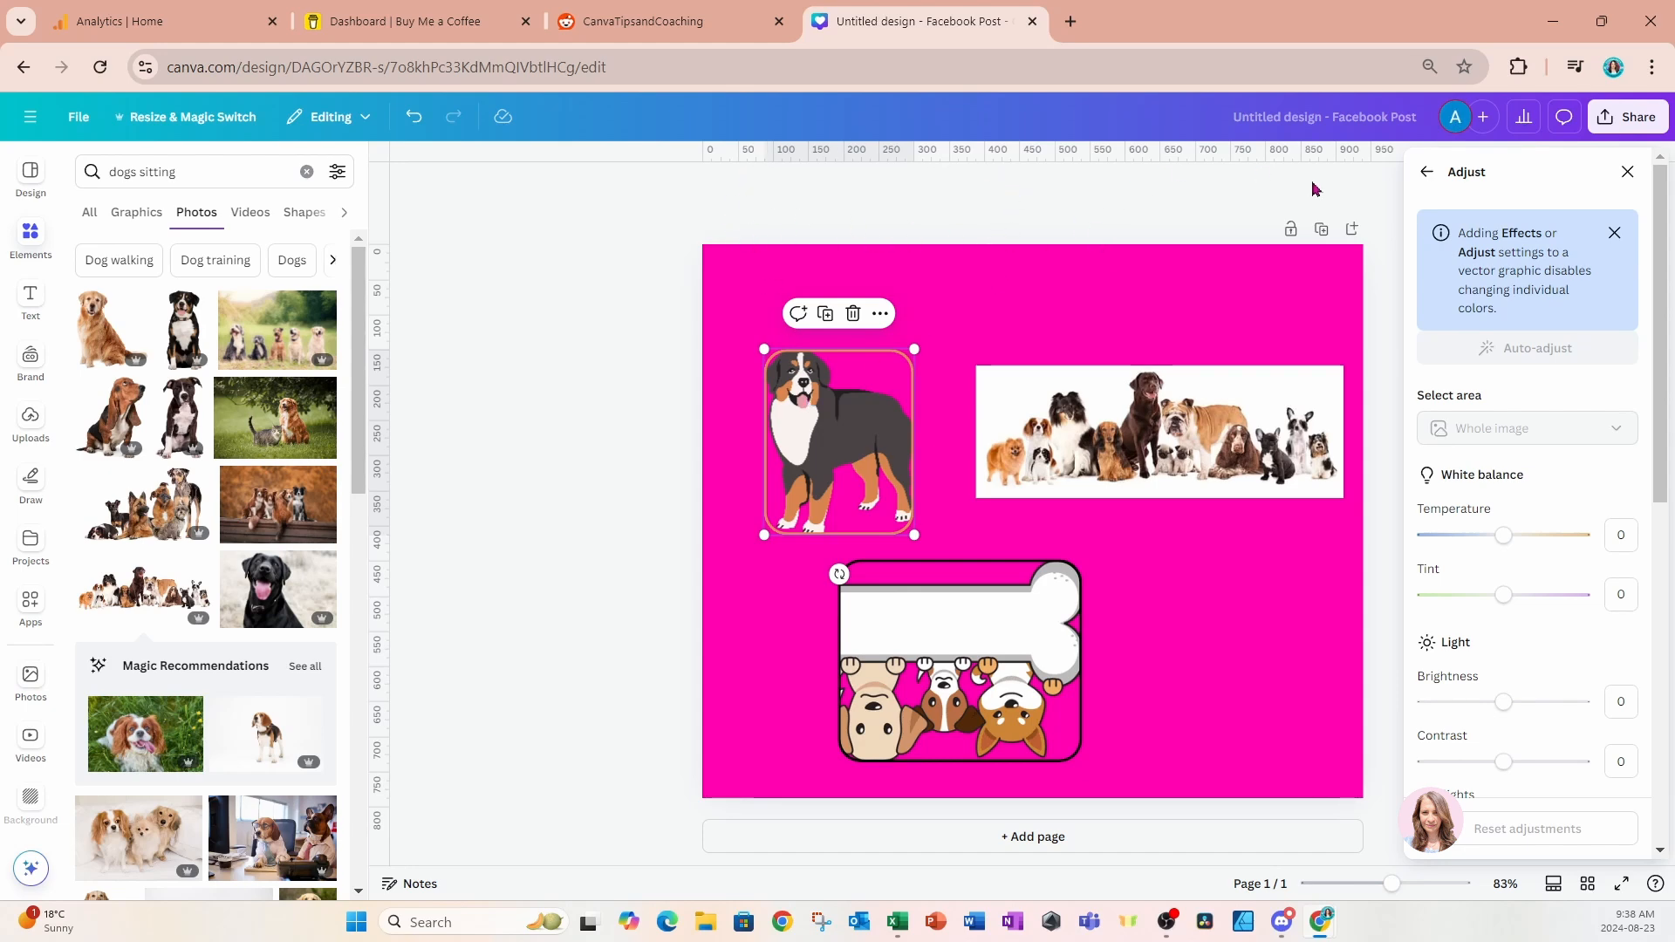
click(1427, 172)
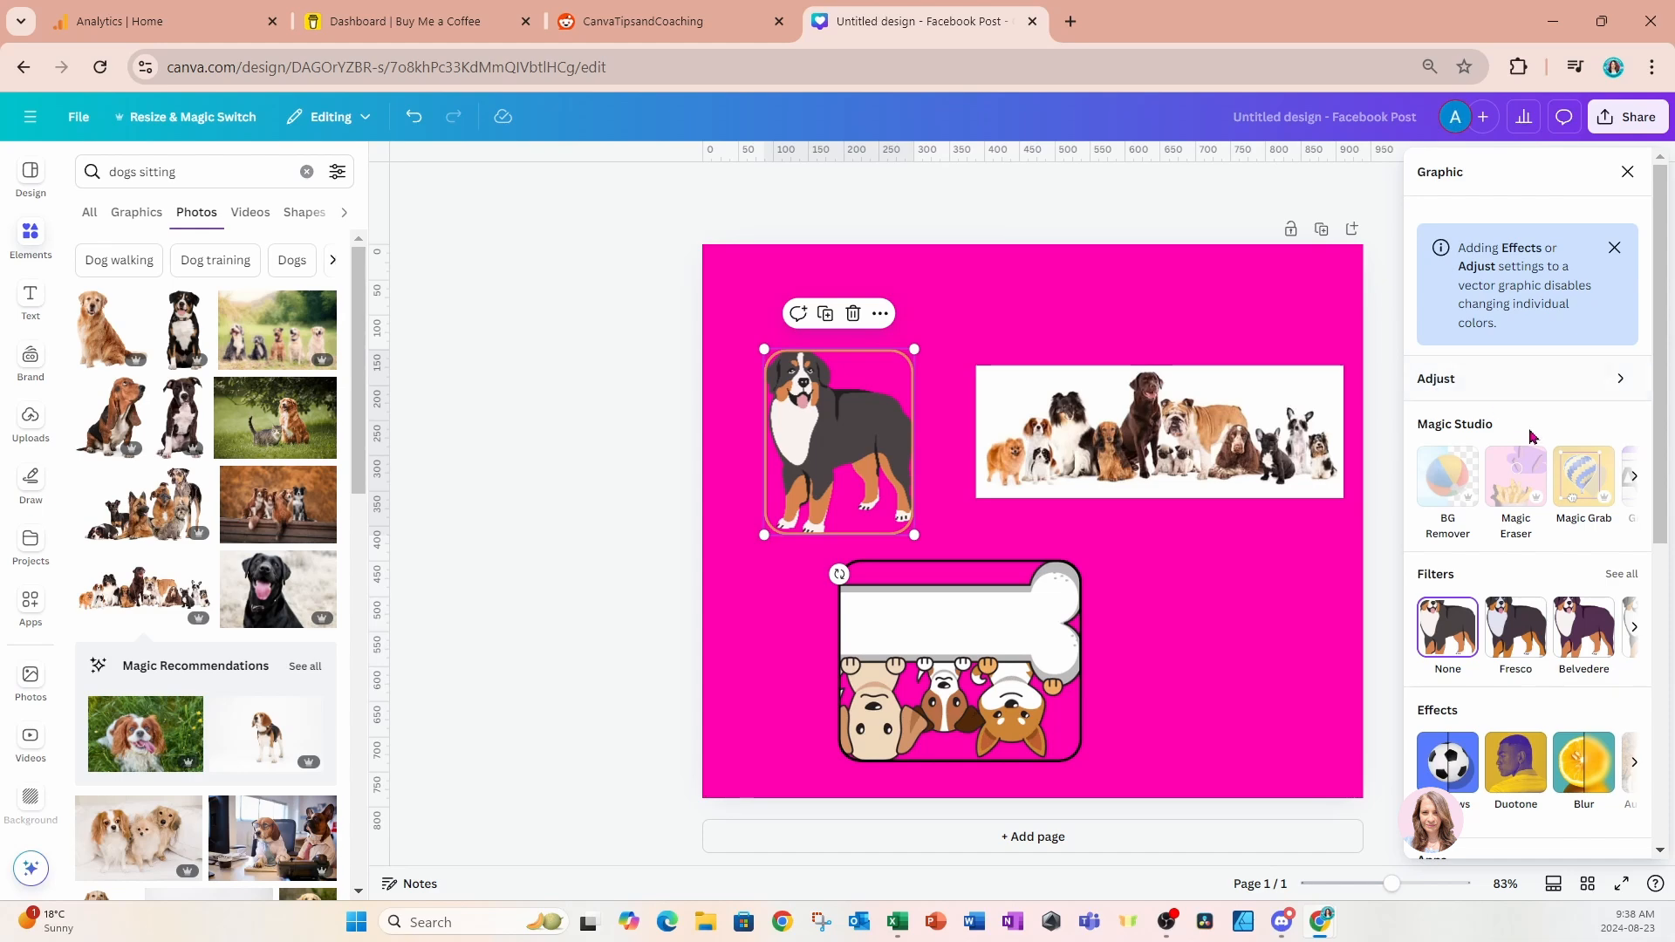
Look through the Magic Studio tools and the full filter collection, from Natural to Color Pop, for the standing dog graphic.
click(1637, 479)
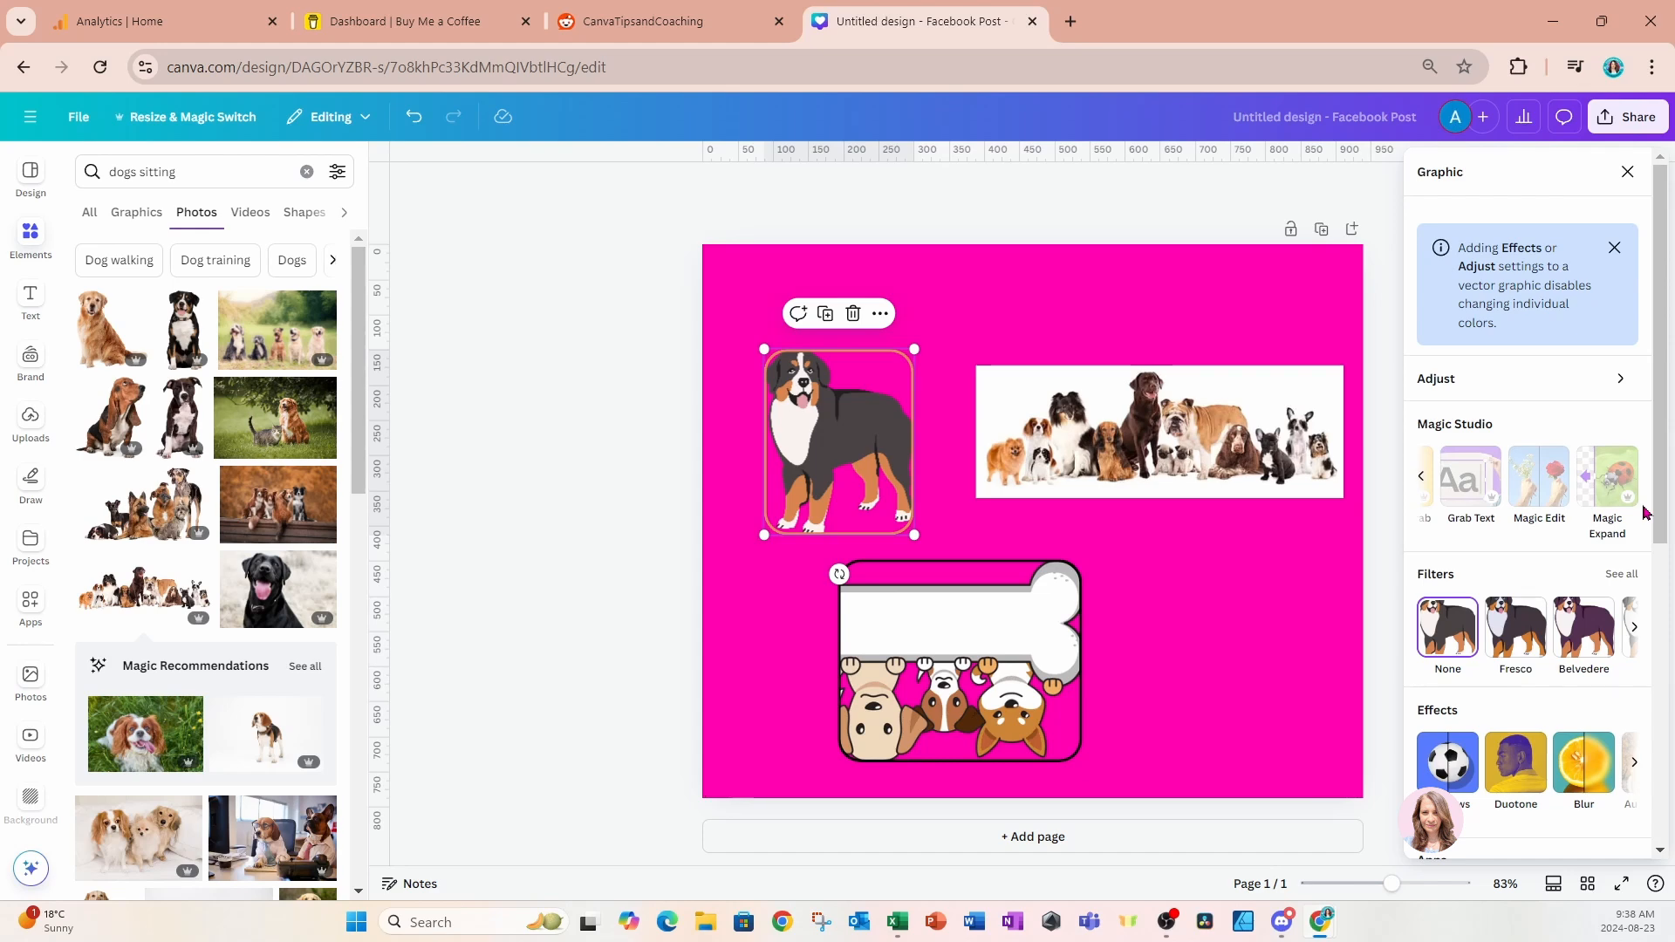
click(1422, 480)
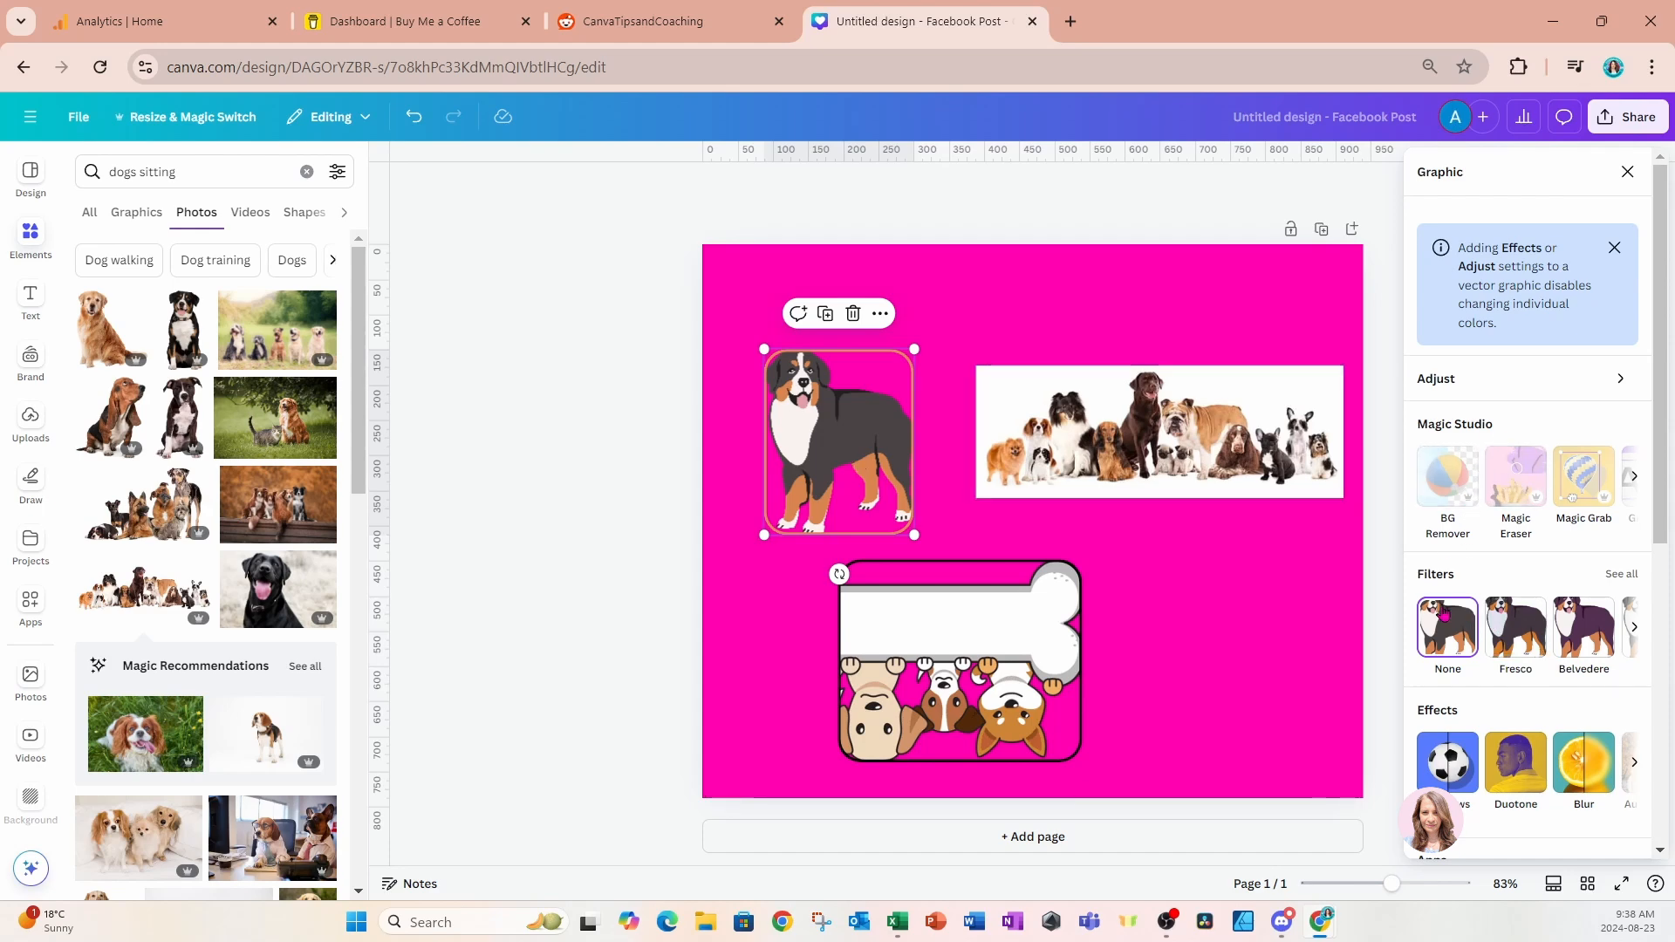
click(1623, 577)
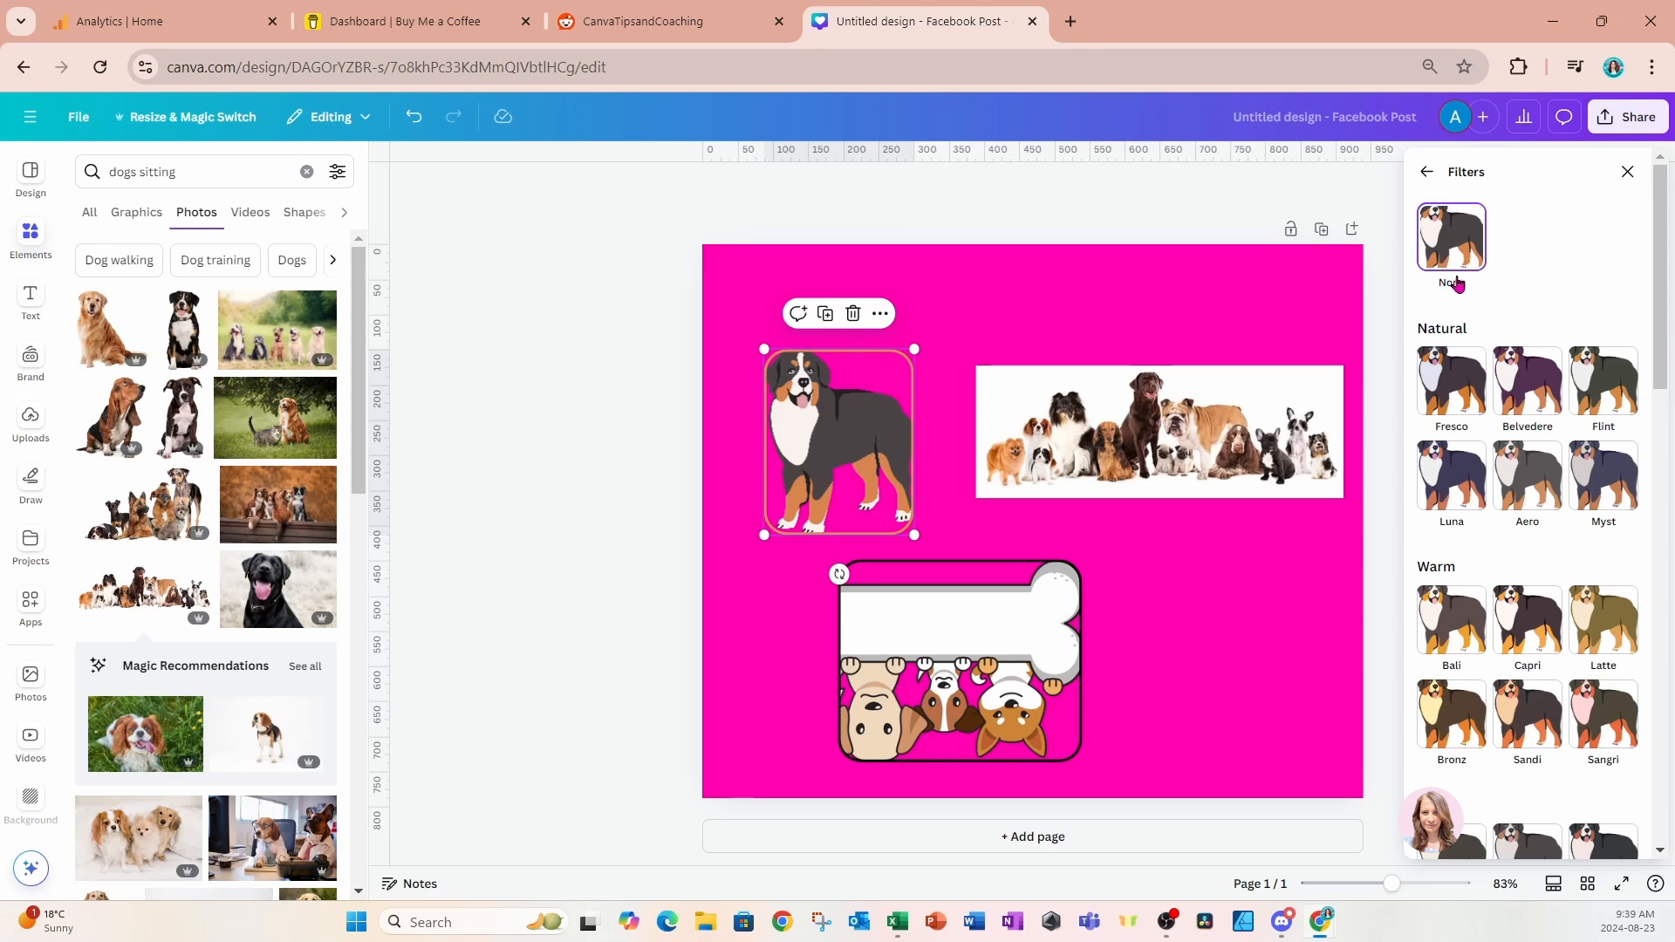
scroll(1540, 354, down, 3)
scroll(1540, 353, down, 12)
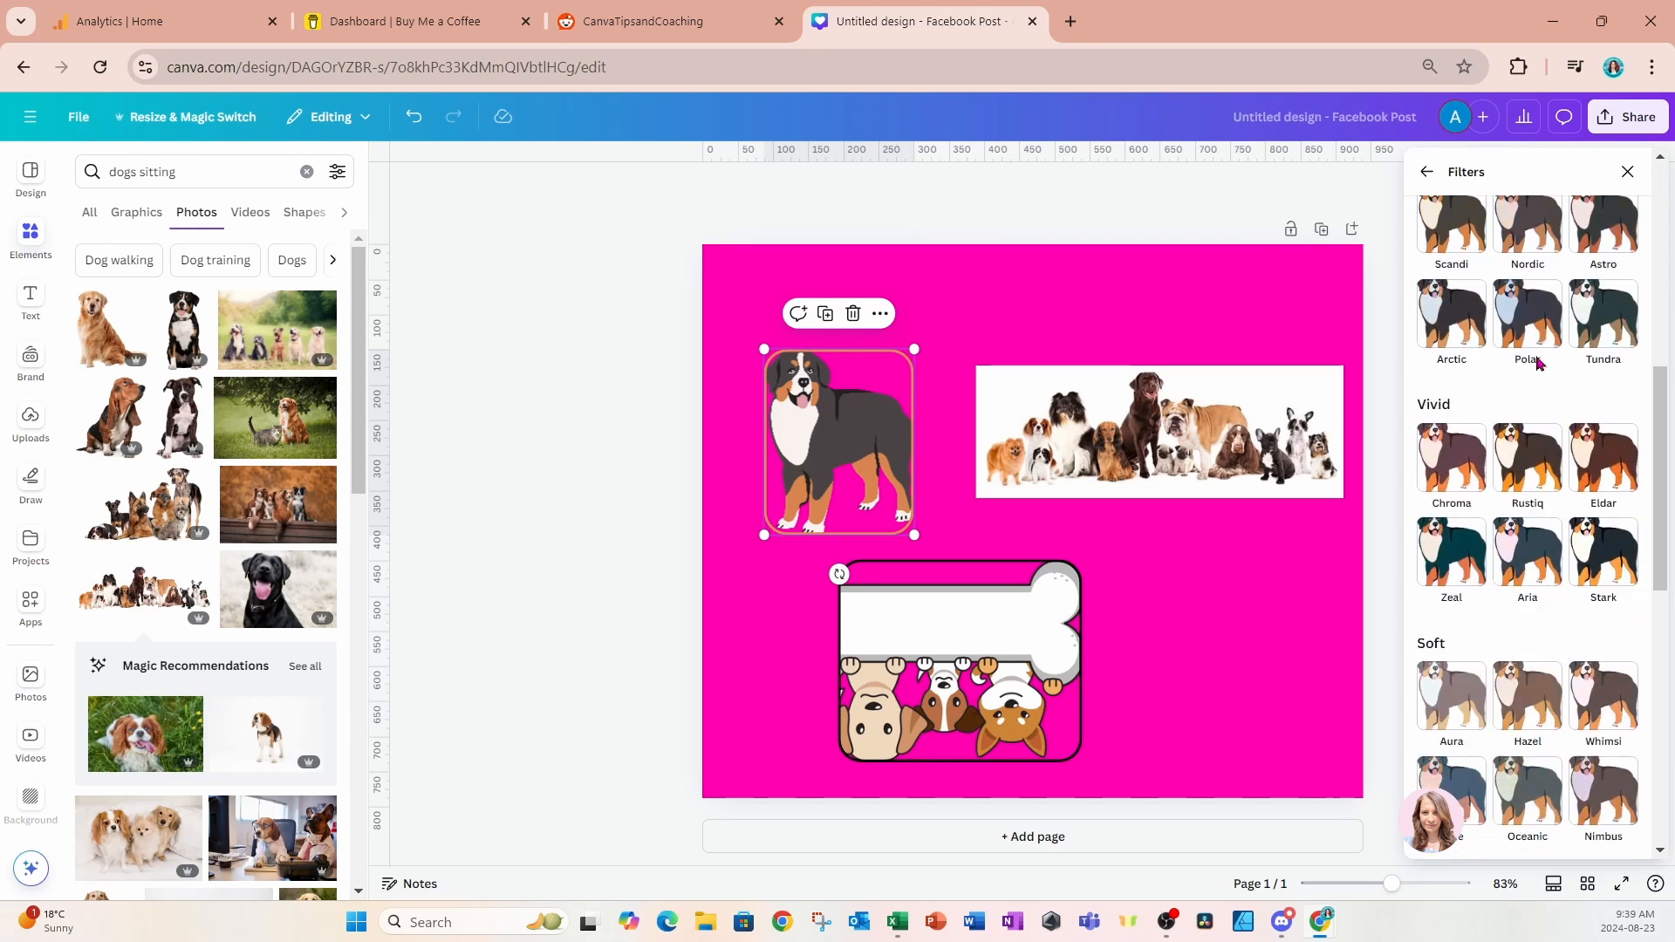
scroll(1538, 364, down, 6)
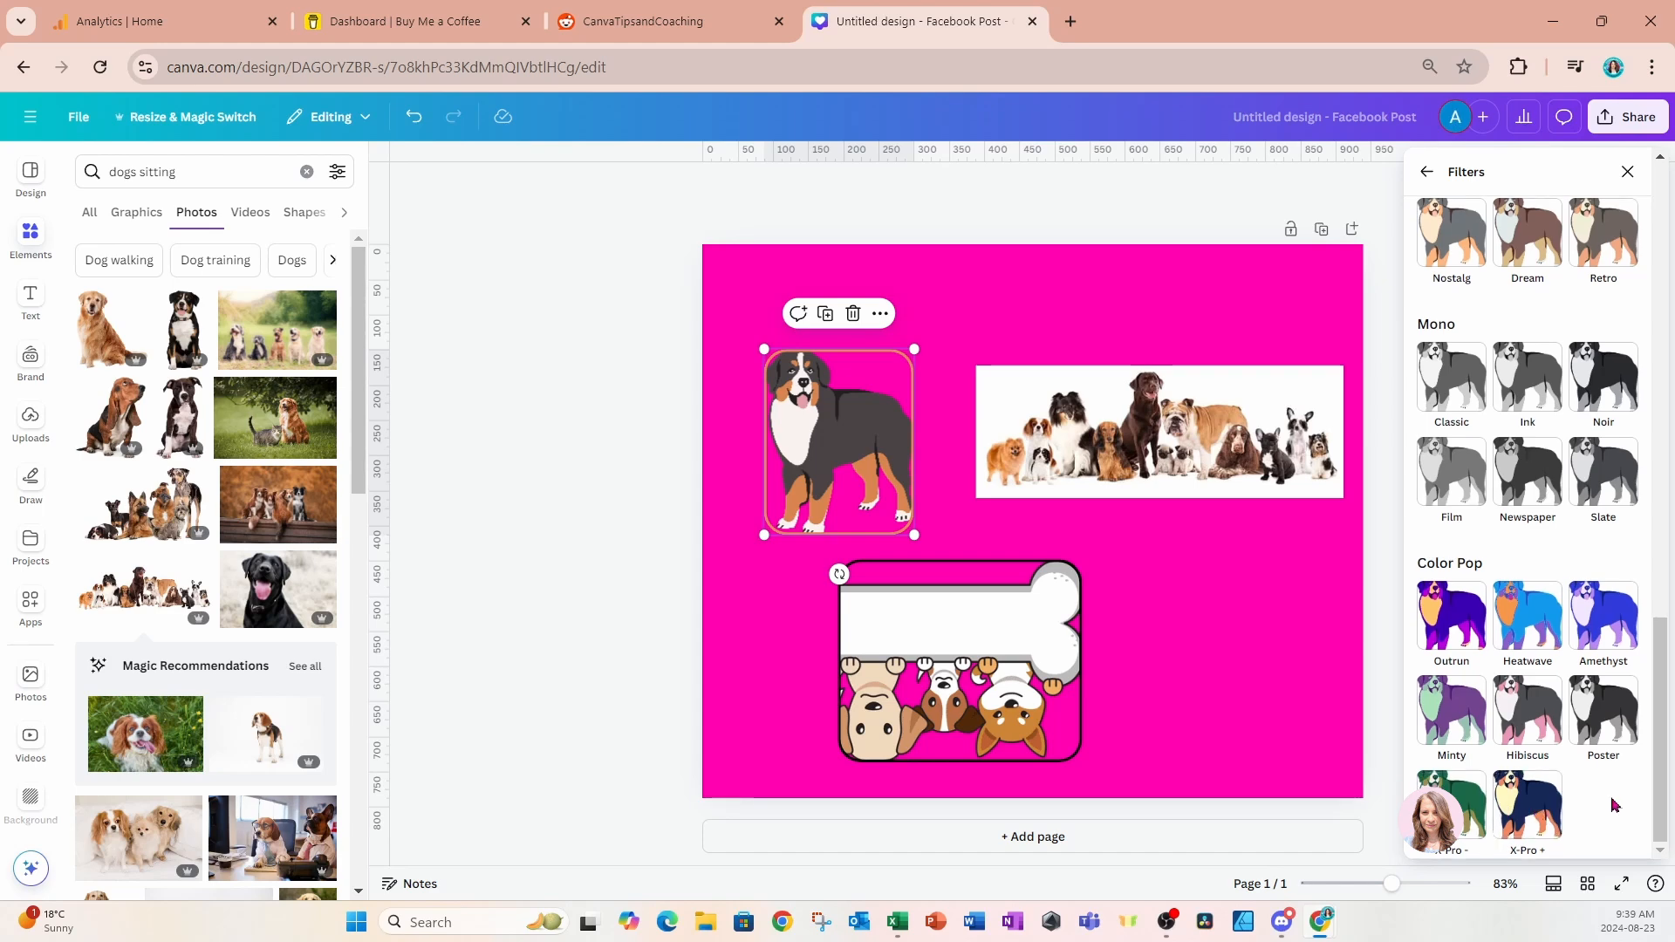
scroll(1614, 805, up, 15)
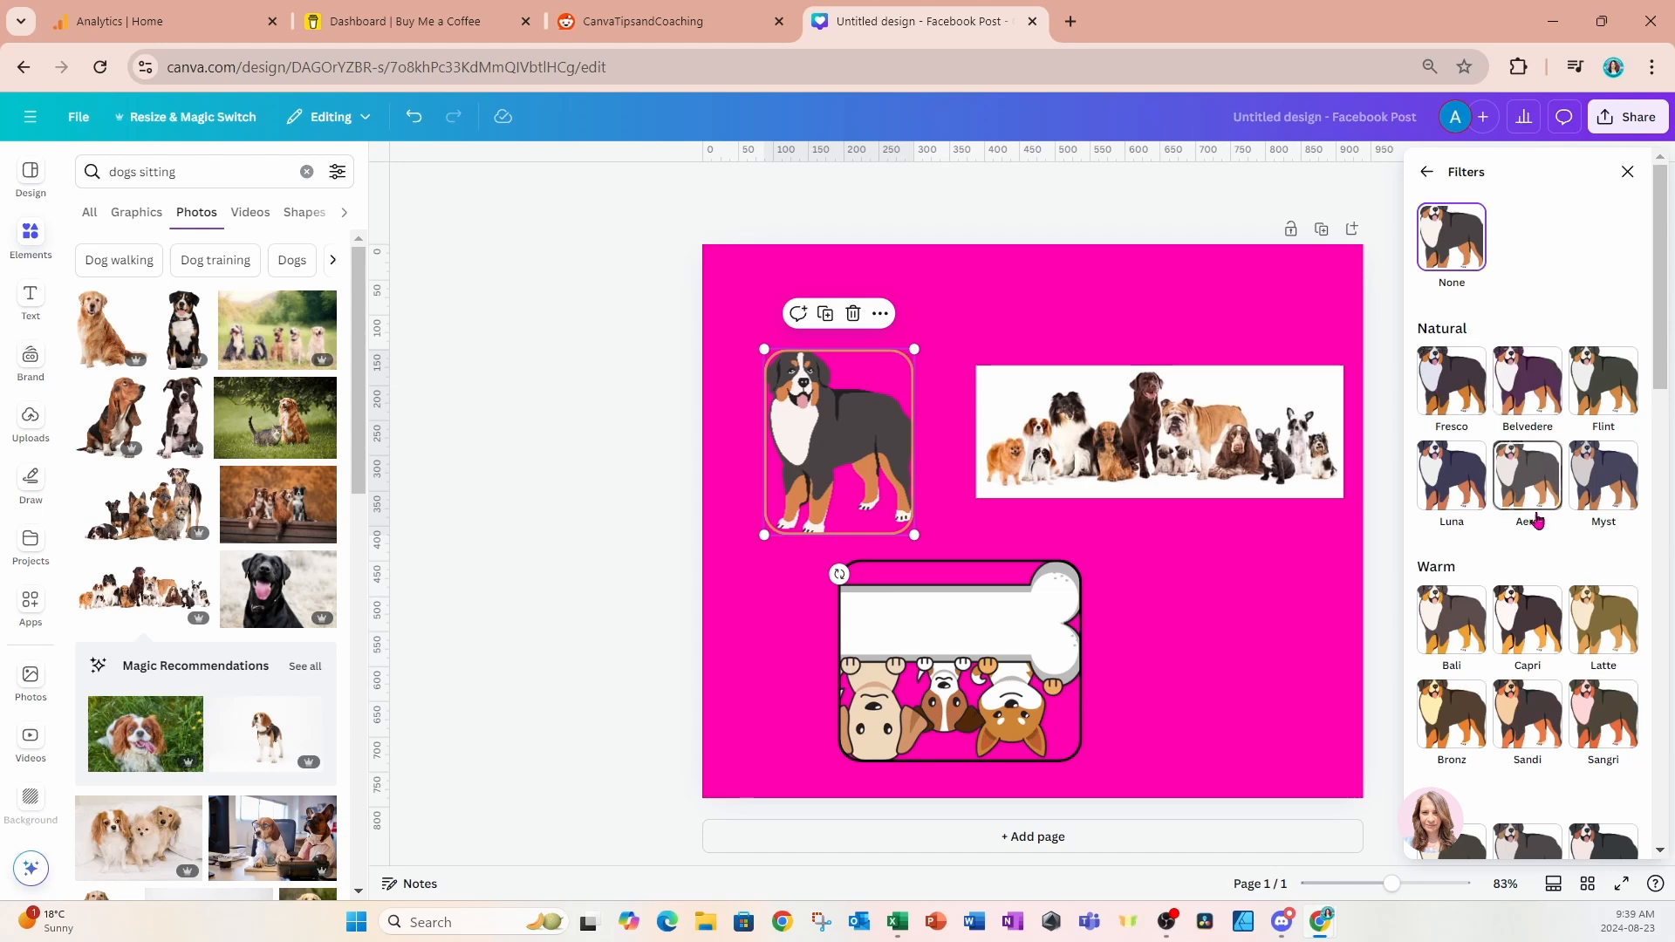
Try the Belvedere filter on the standing dog graphic, undo it, and return to the graphic's main editing options.
click(1528, 397)
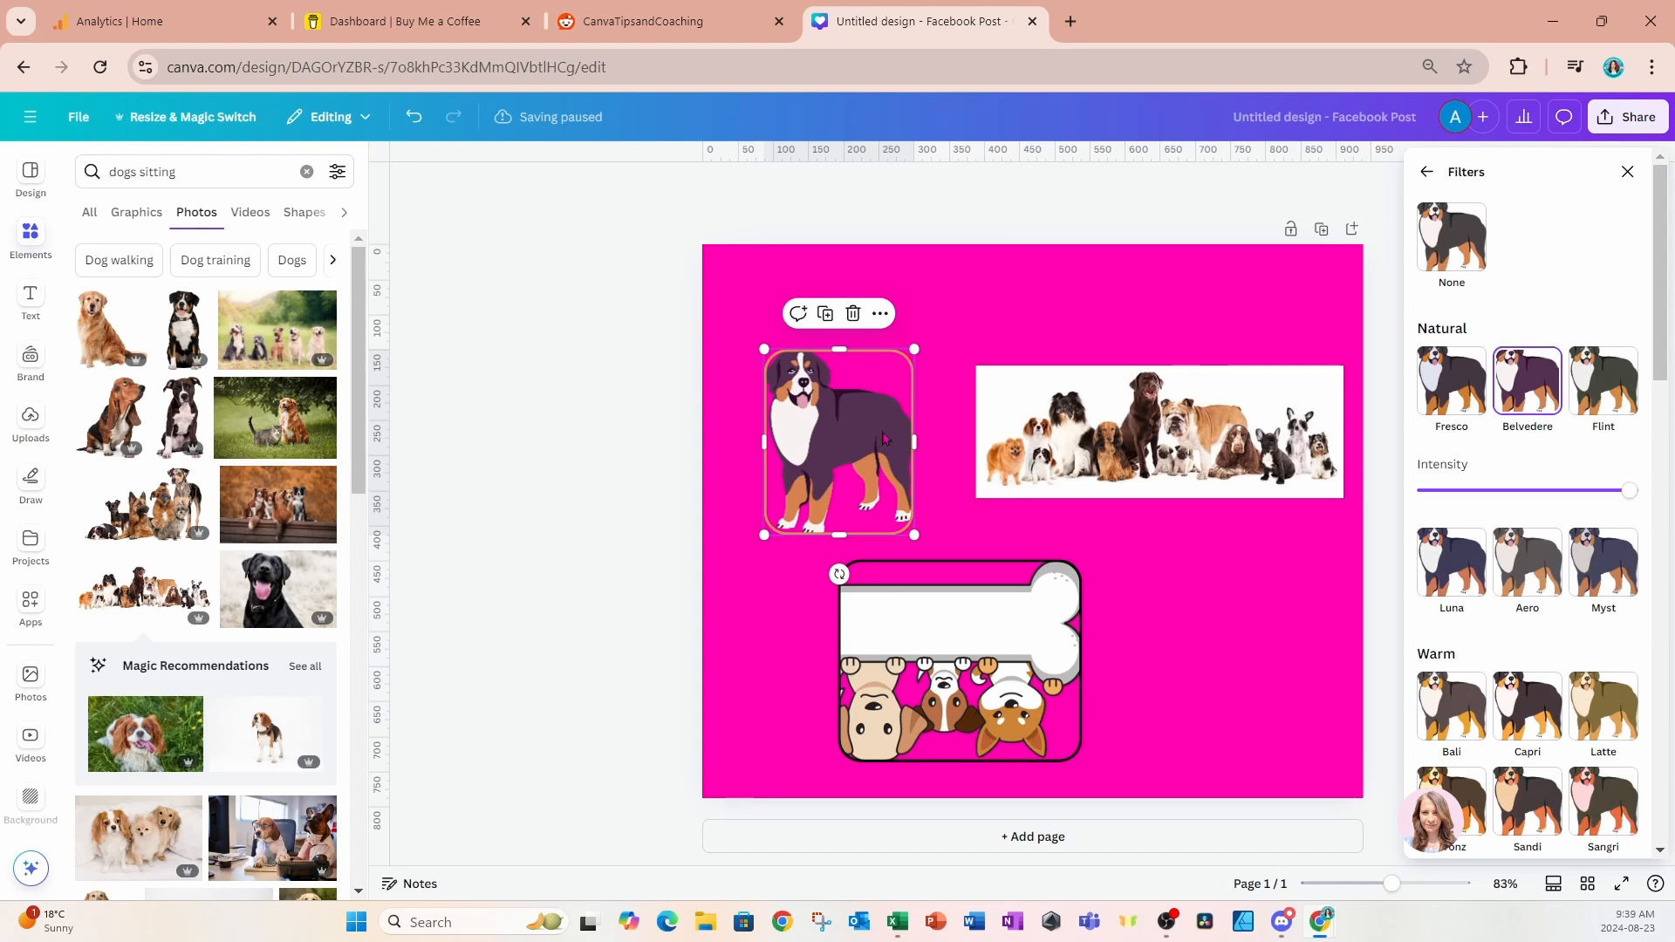
click(415, 118)
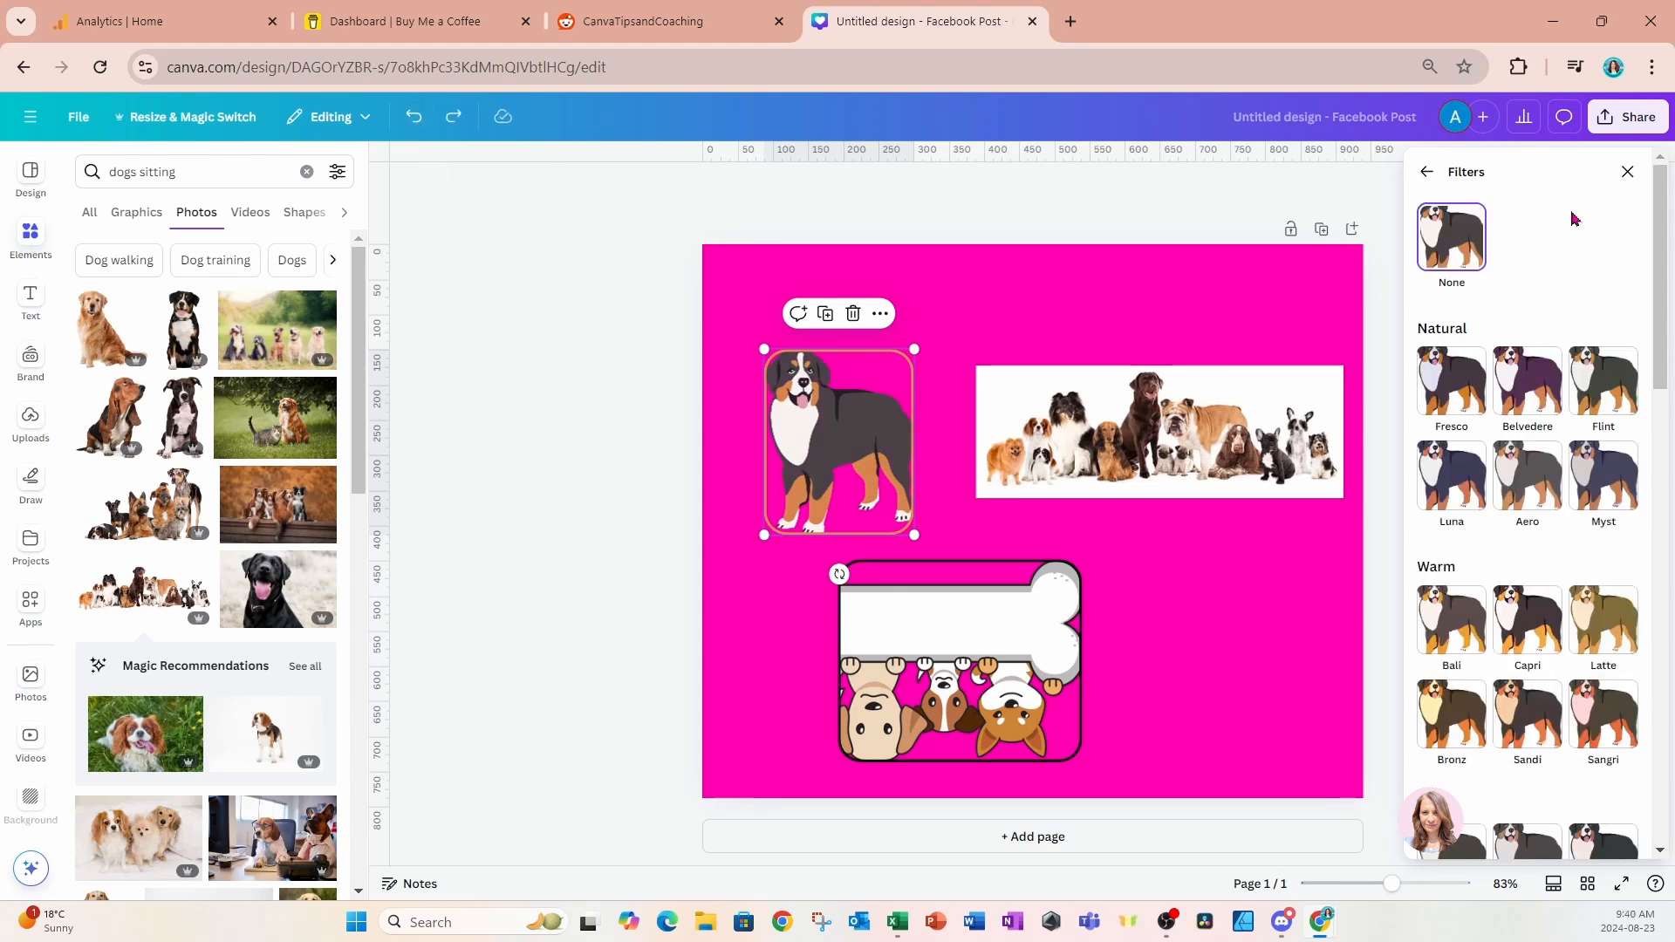
click(1429, 174)
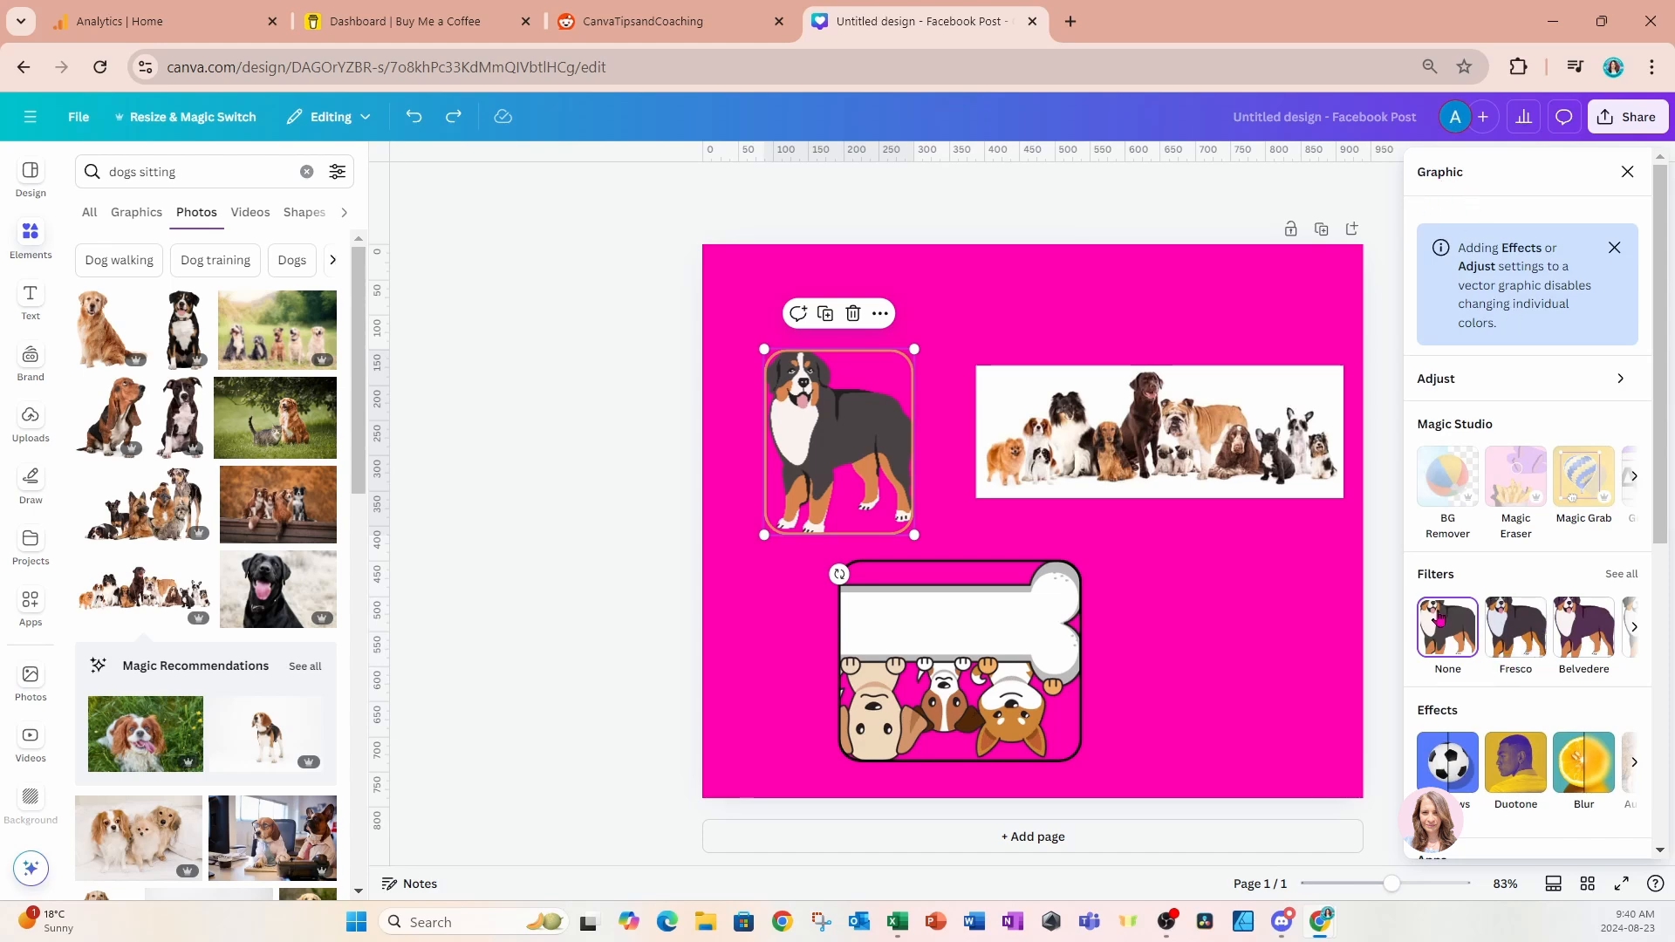
Review the standing dog graphic's effects and apps, and look at the available Mockups templates.
scroll(1488, 624, down, 3)
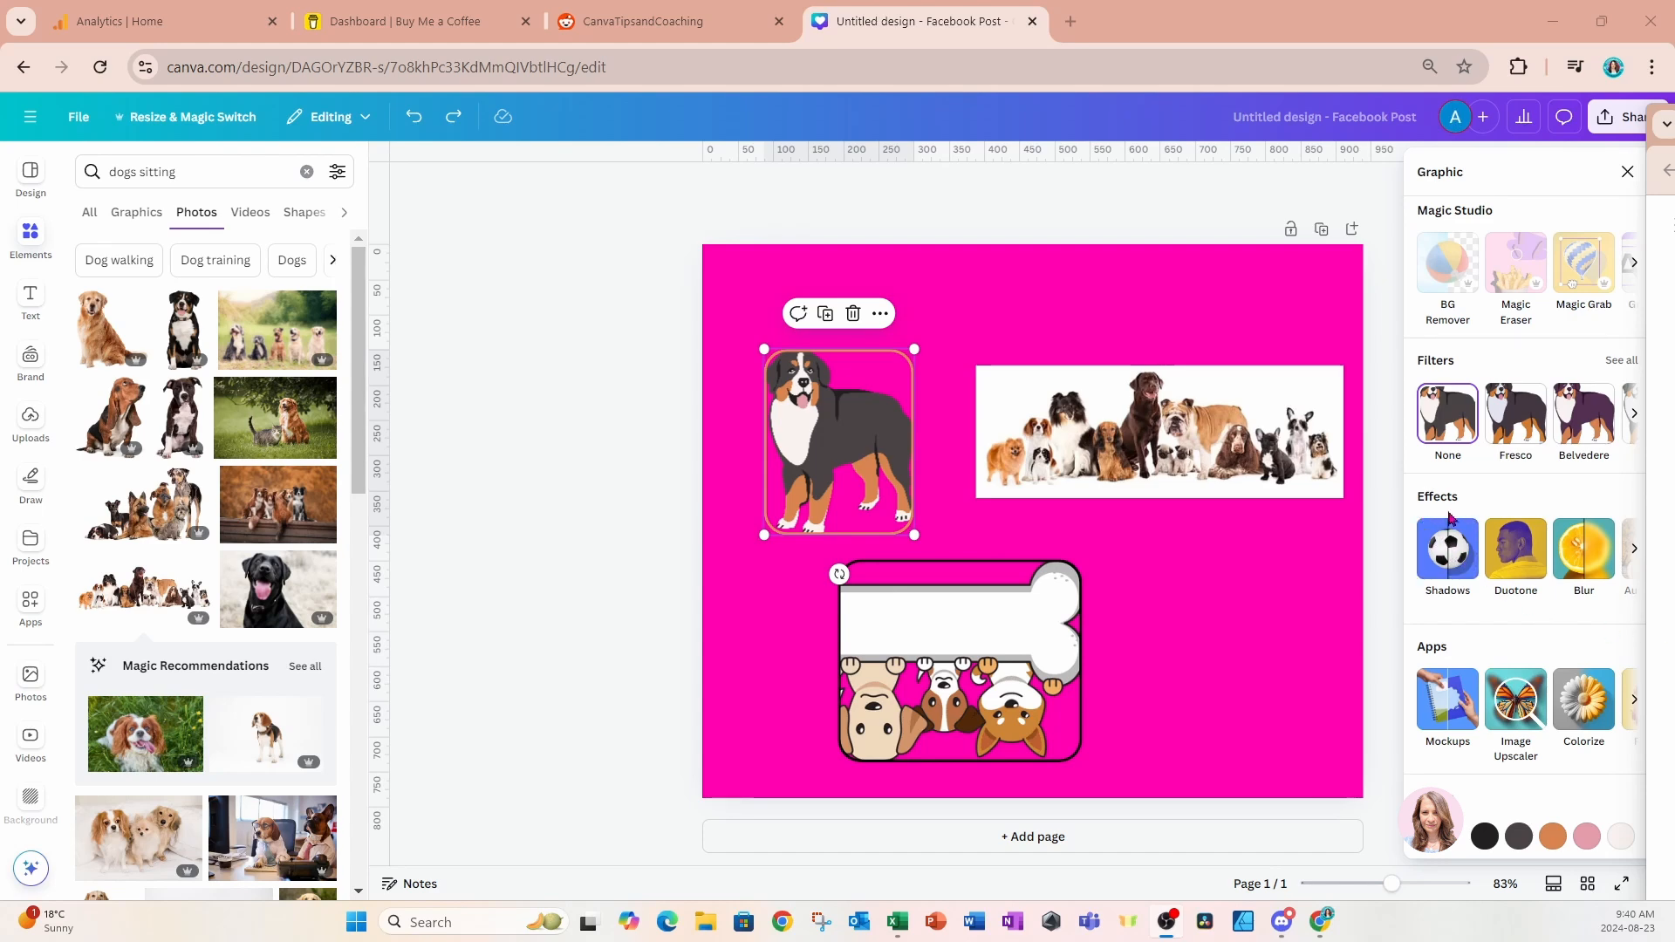
scroll(1451, 519, down, 3)
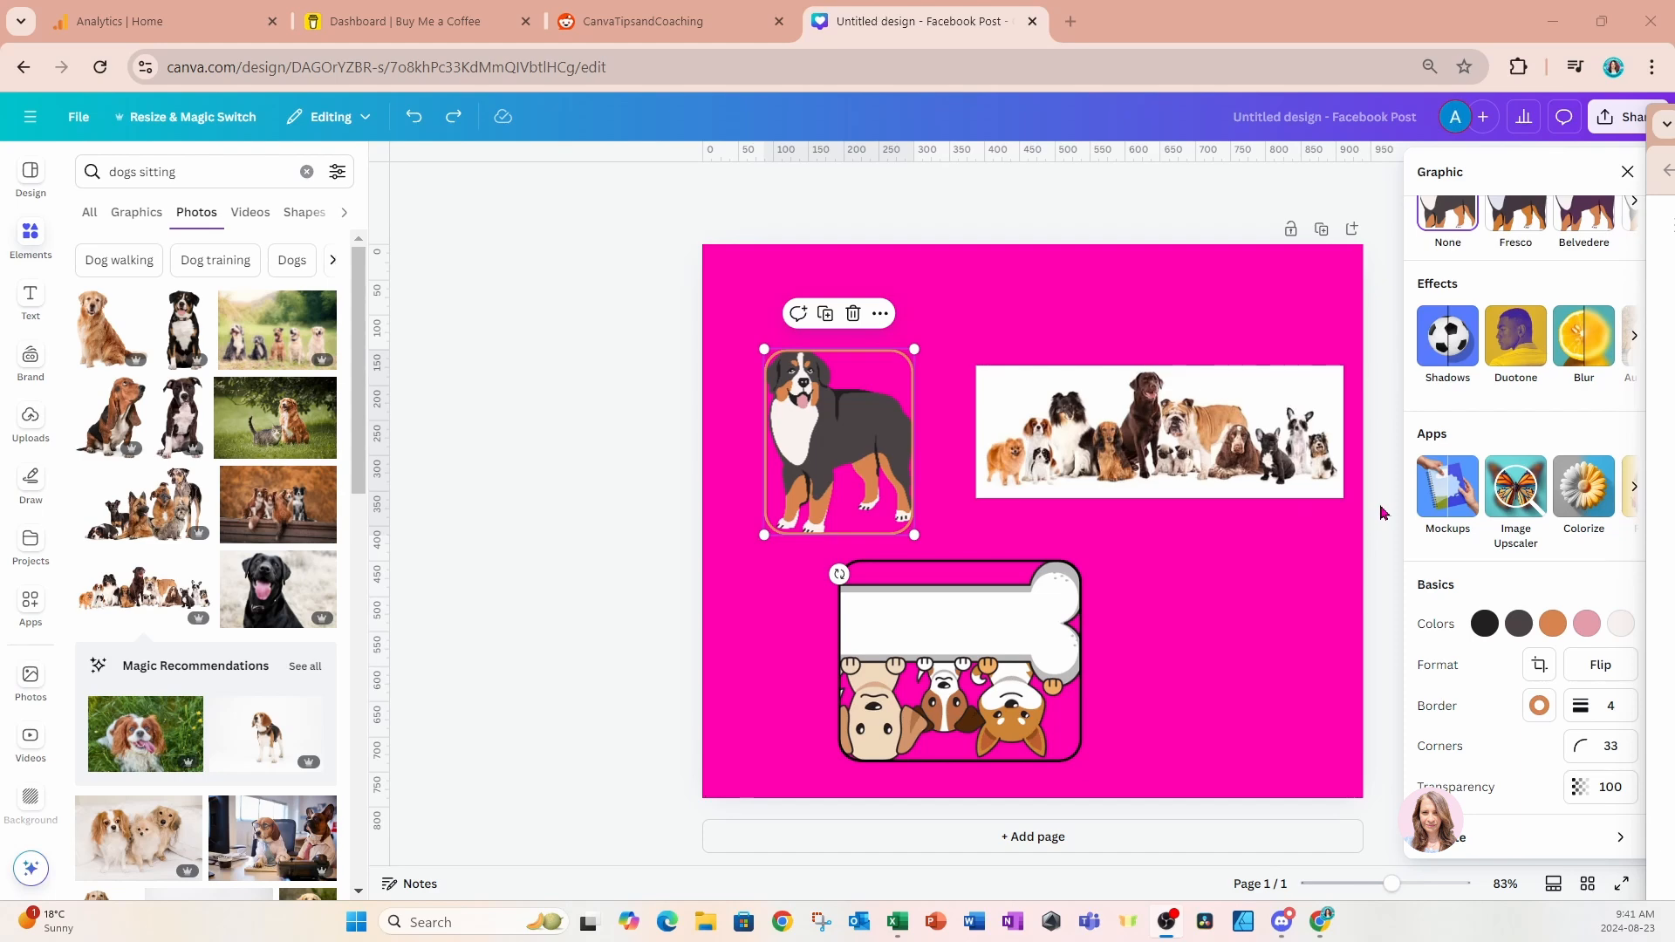
click(1443, 490)
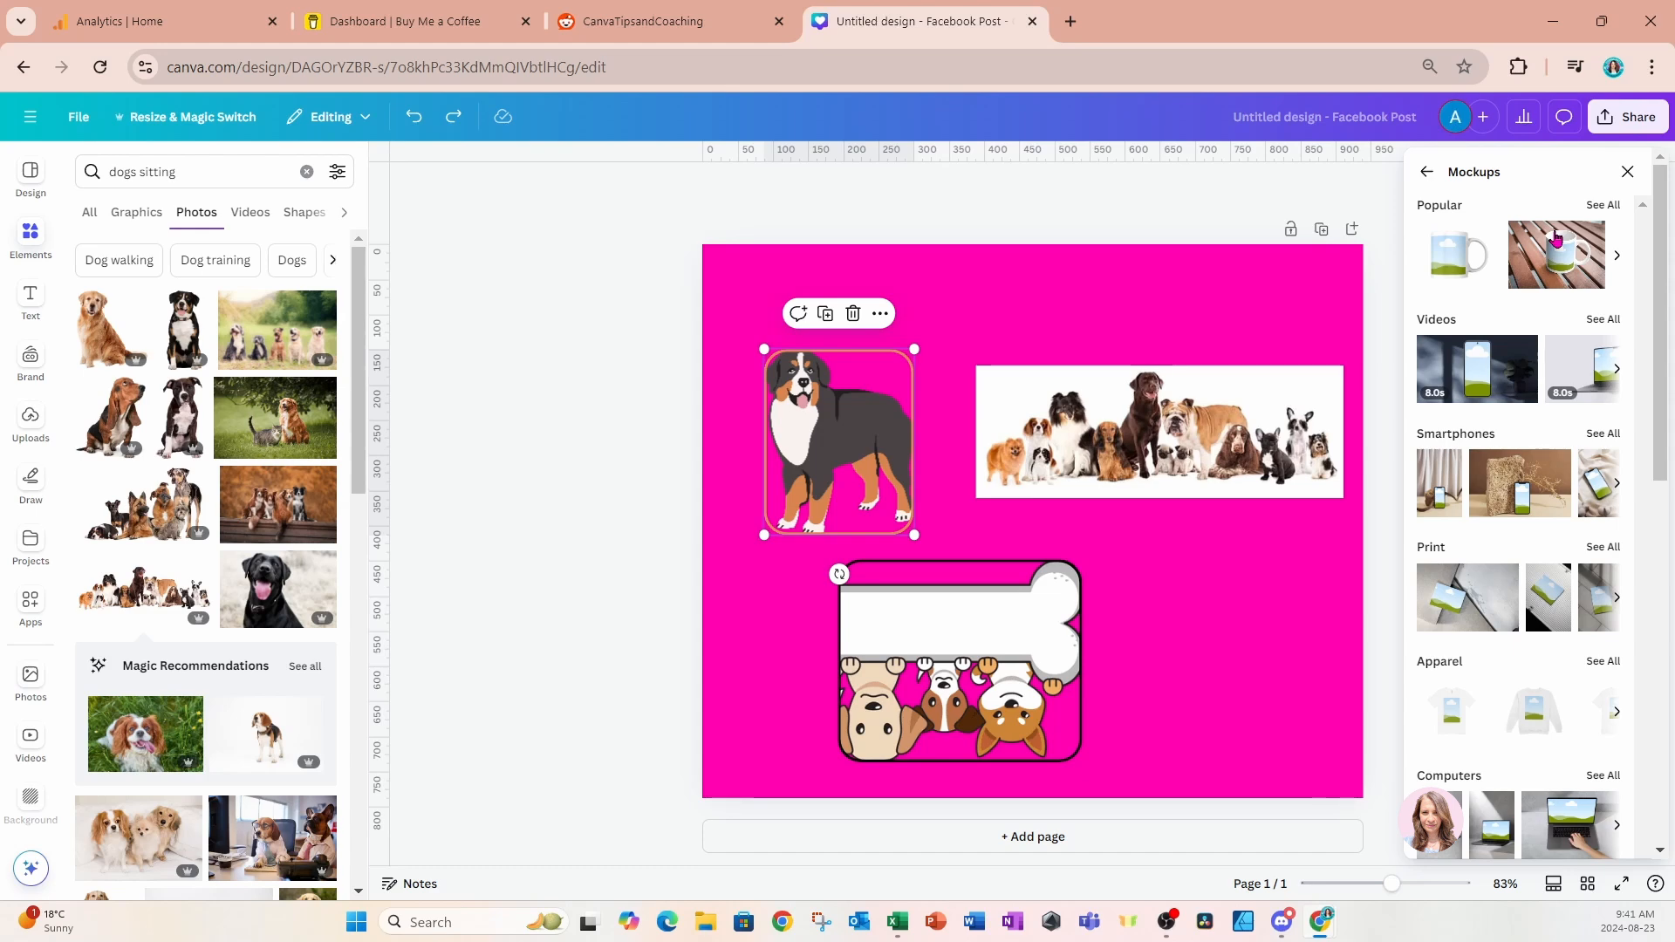
click(1428, 172)
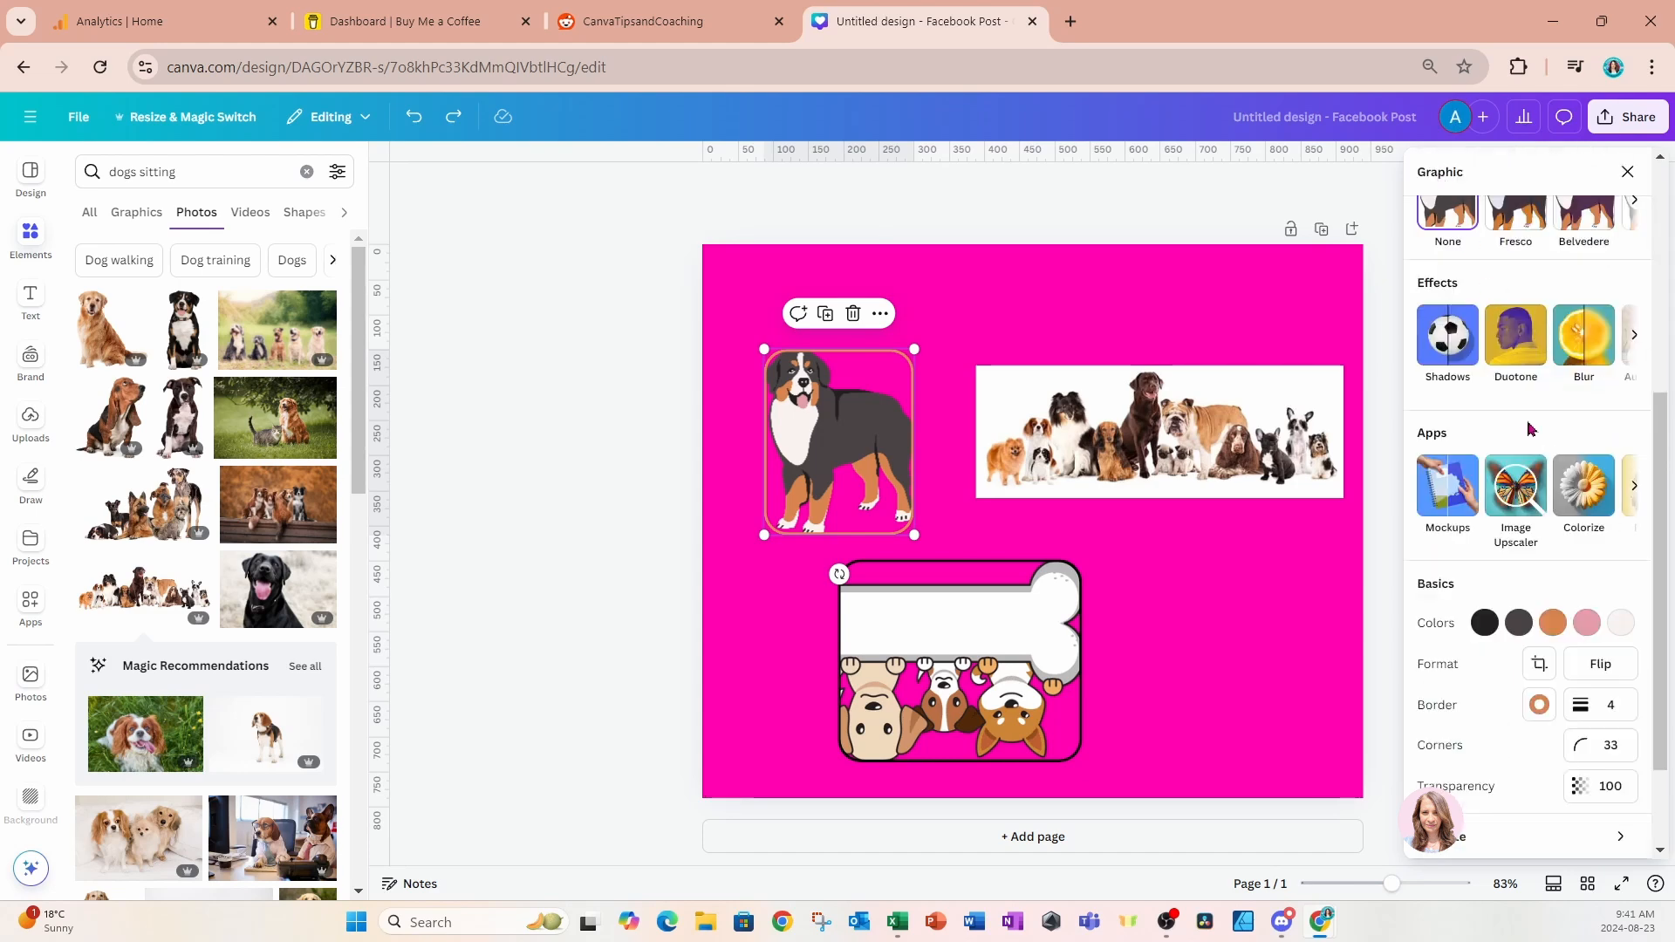
Review the remaining apps and basic options for the standing dog graphic, including animation, position and style copying, and close its editing options.
click(1637, 490)
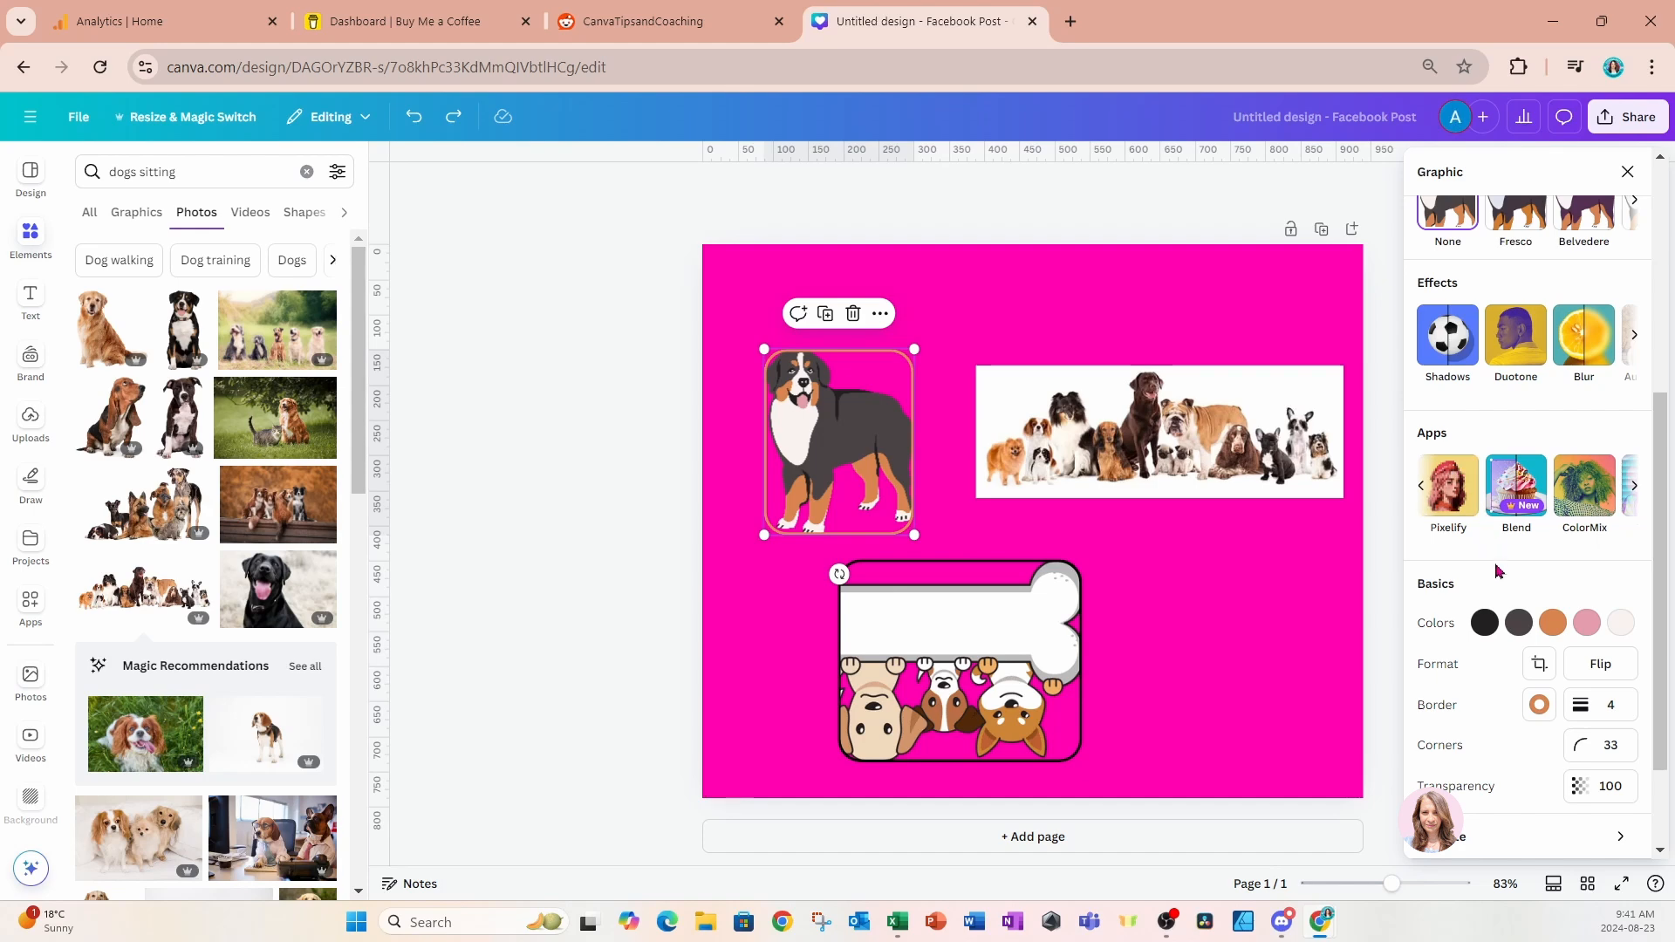
scroll(1501, 572, down, 1)
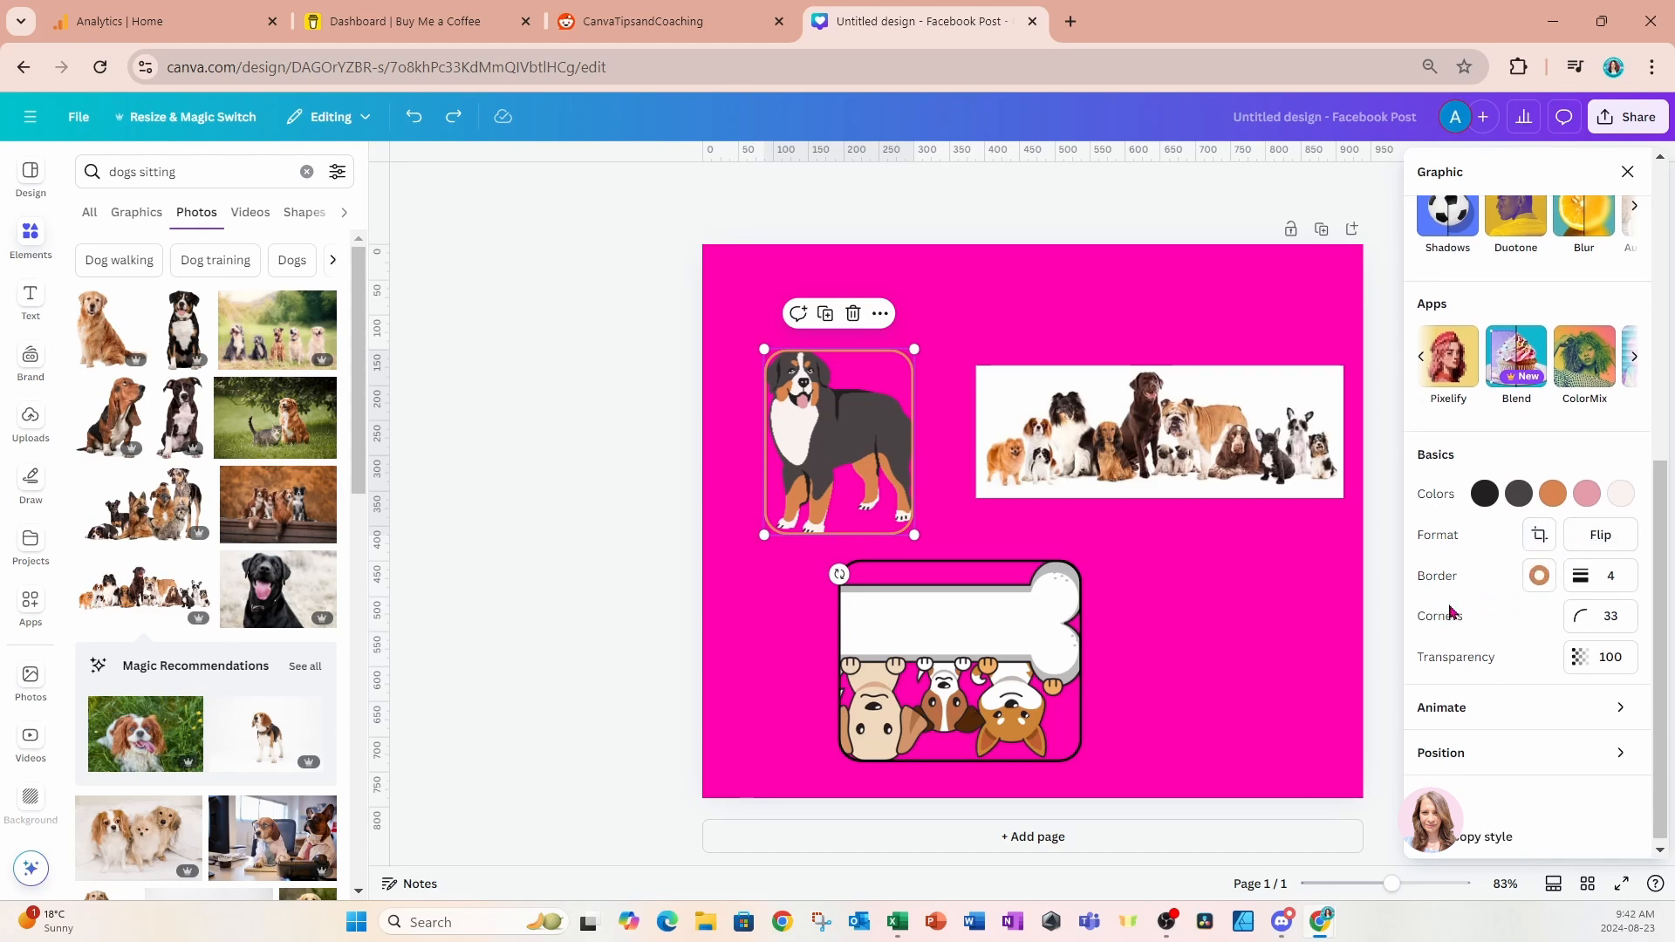
scroll(1475, 602, down, 1)
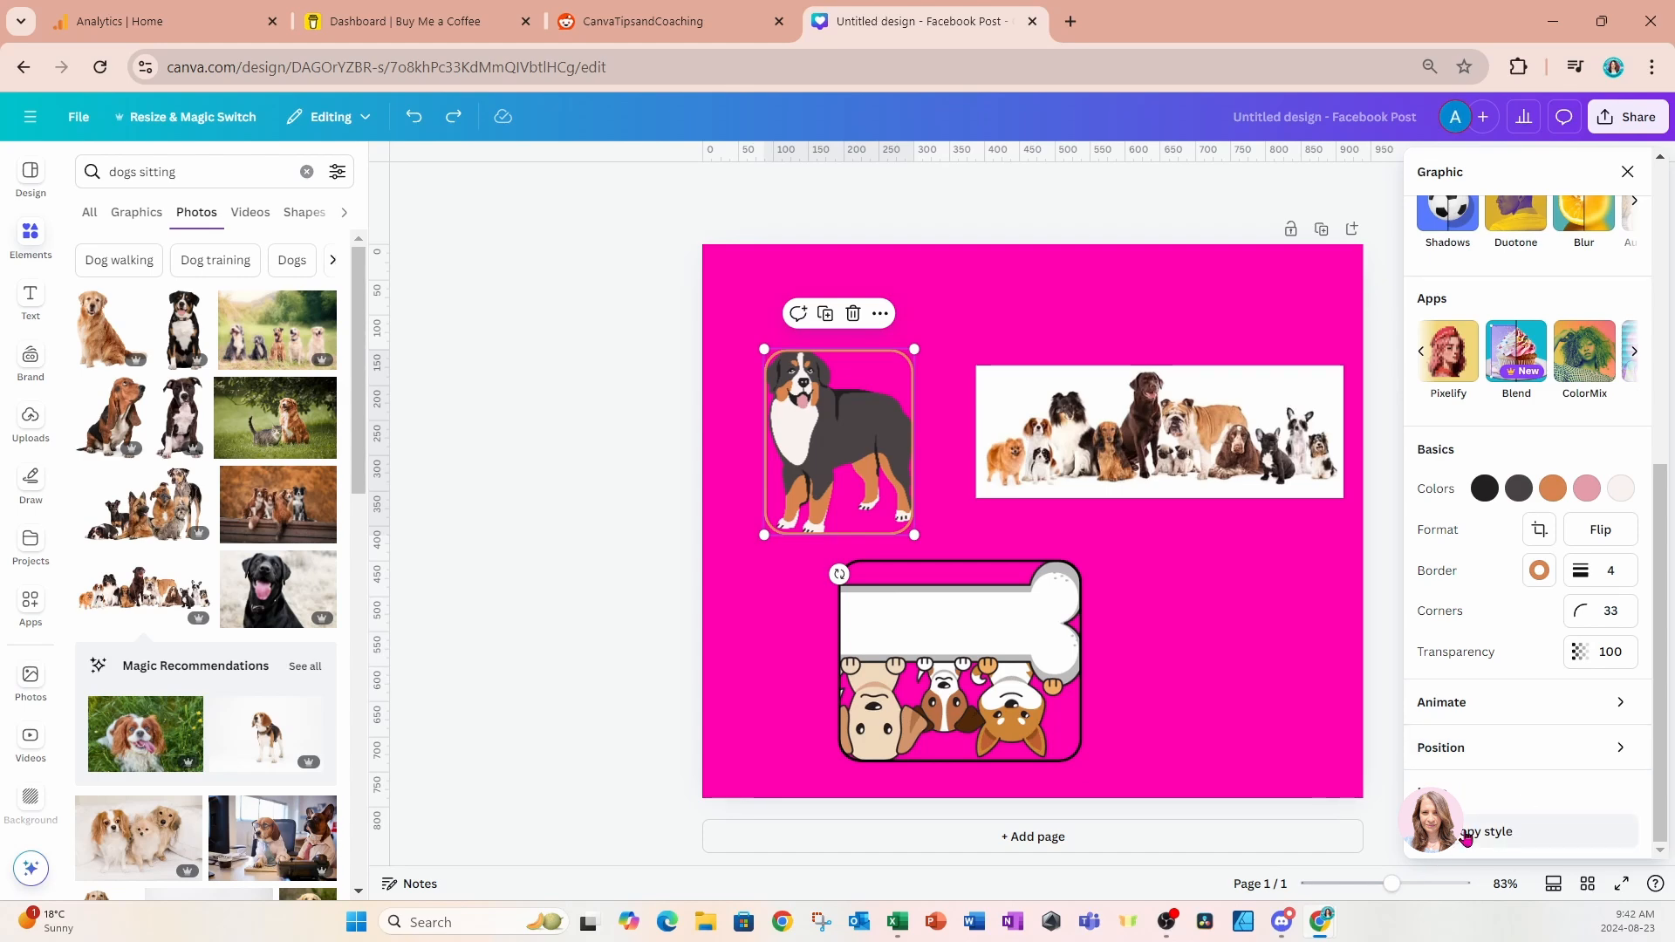
click(1628, 175)
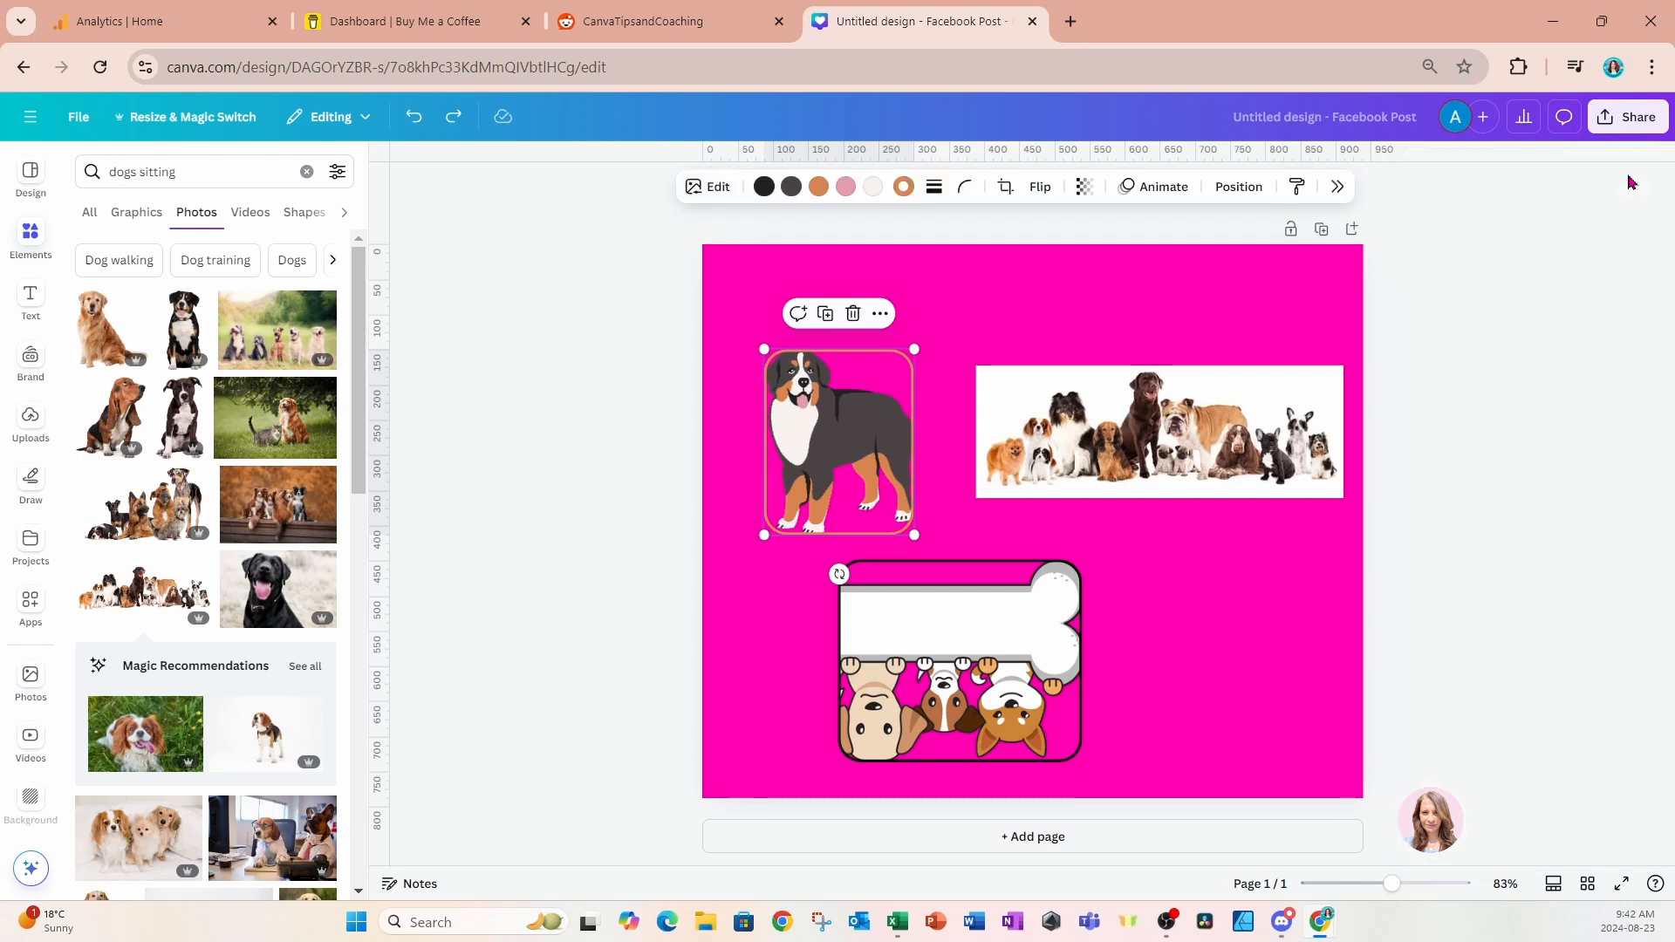
Examine the puppies-and-bone graphic's Adjust settings, covering the area choices, white balance, light, color, color edit and texture.
click(983, 696)
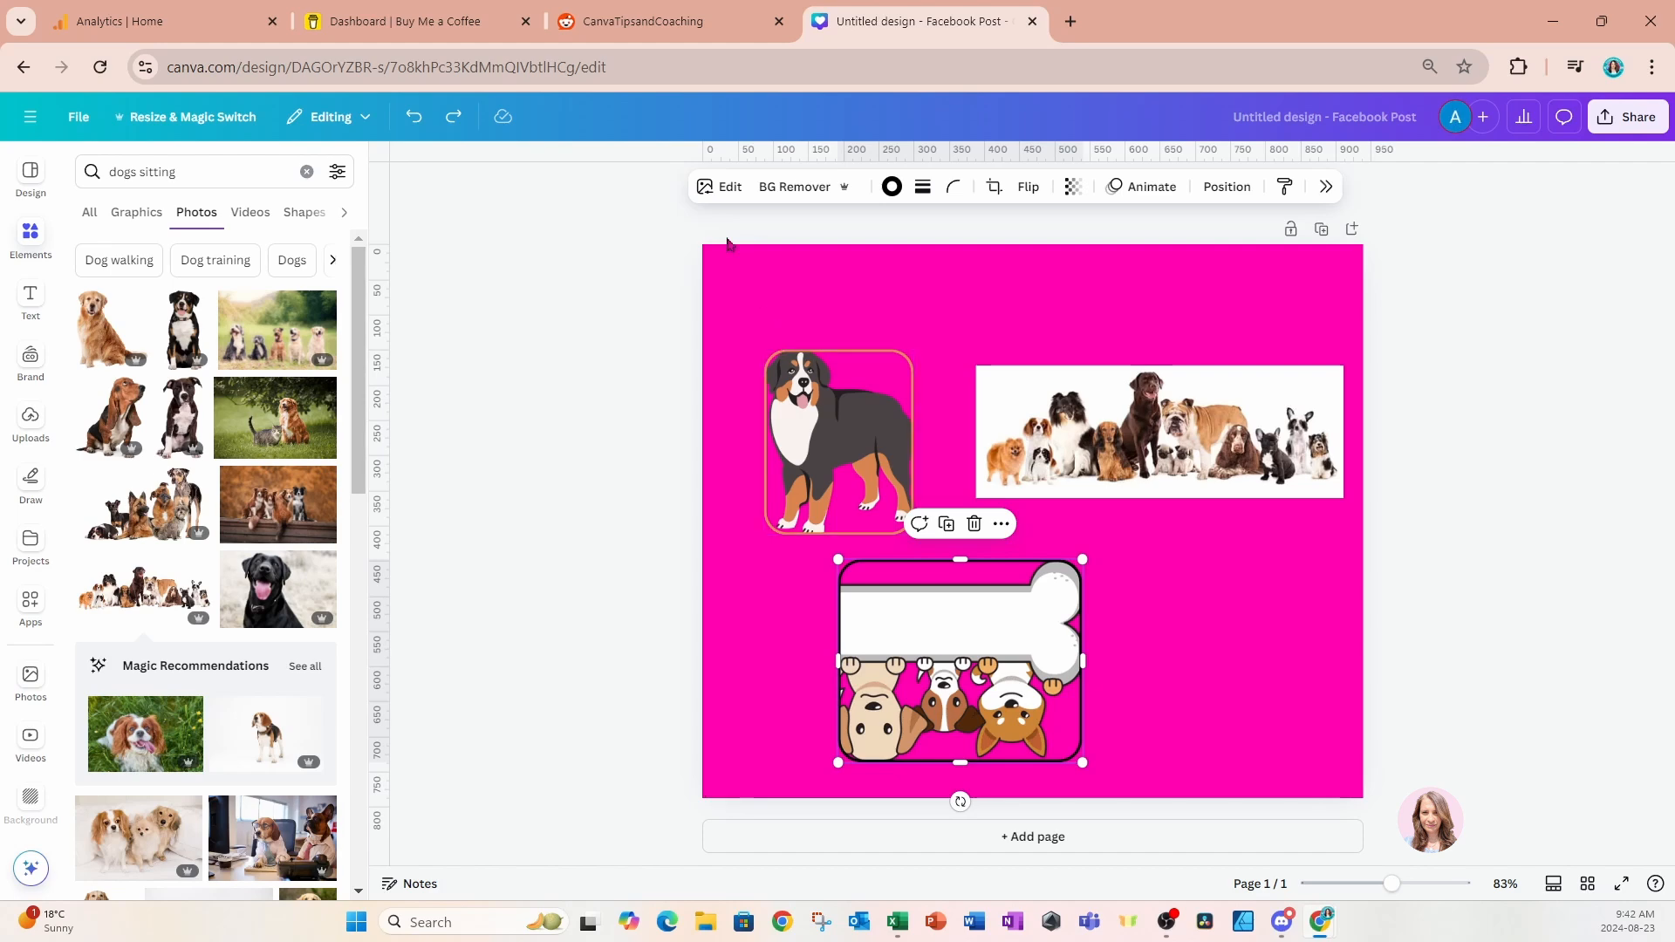
click(713, 187)
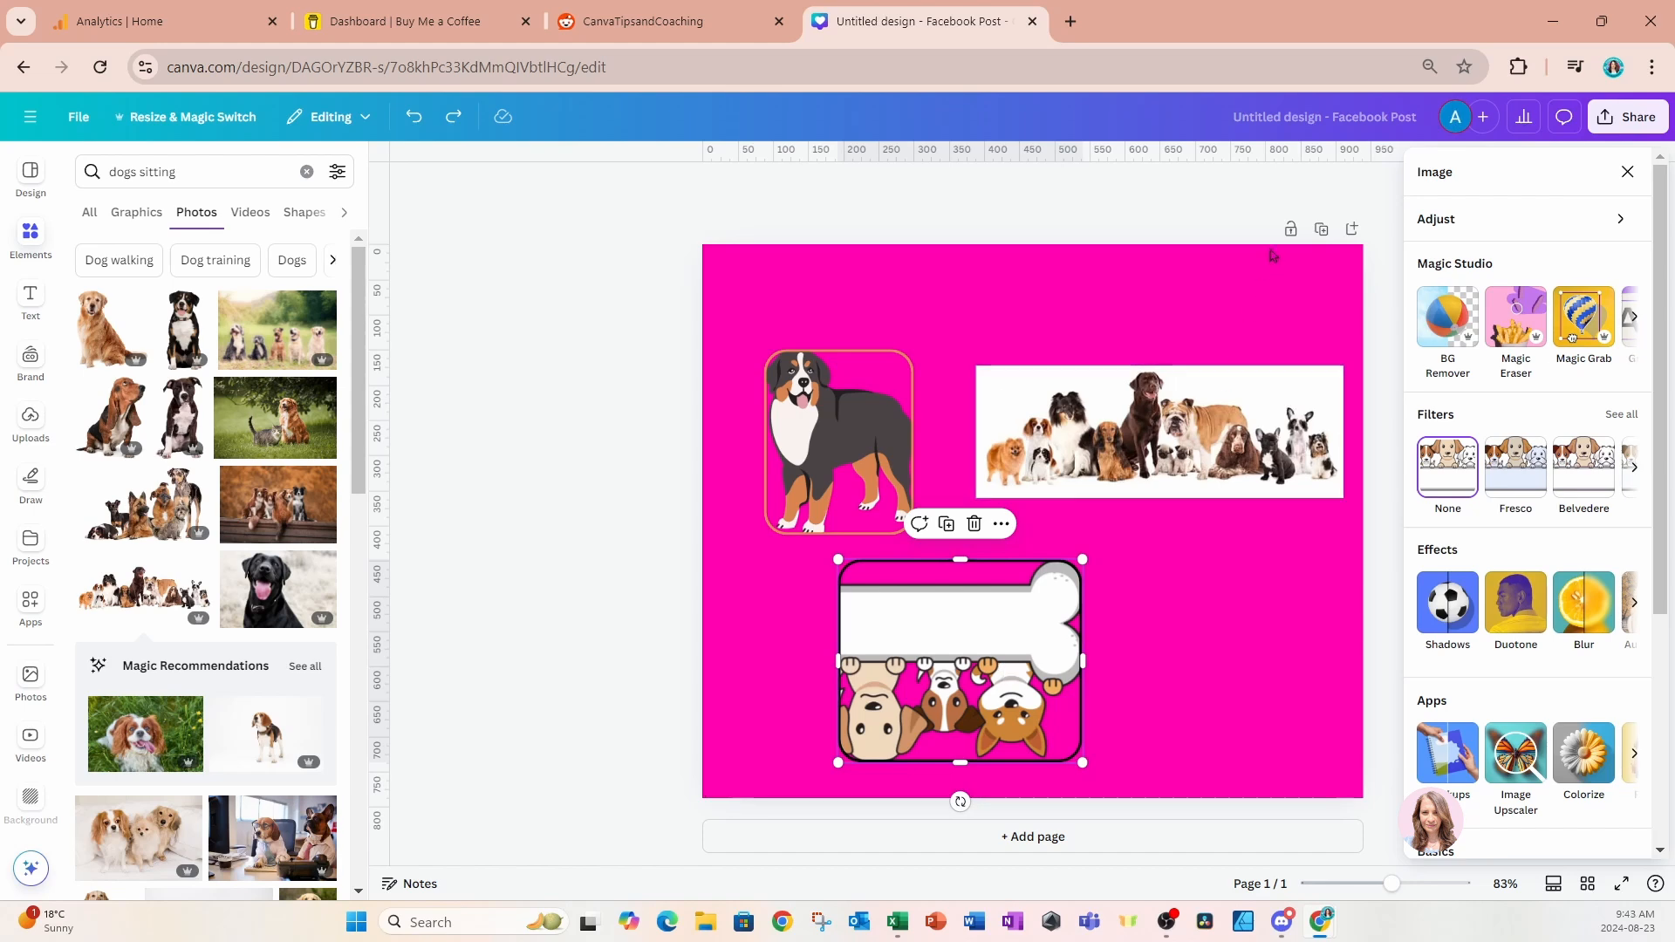
click(1442, 223)
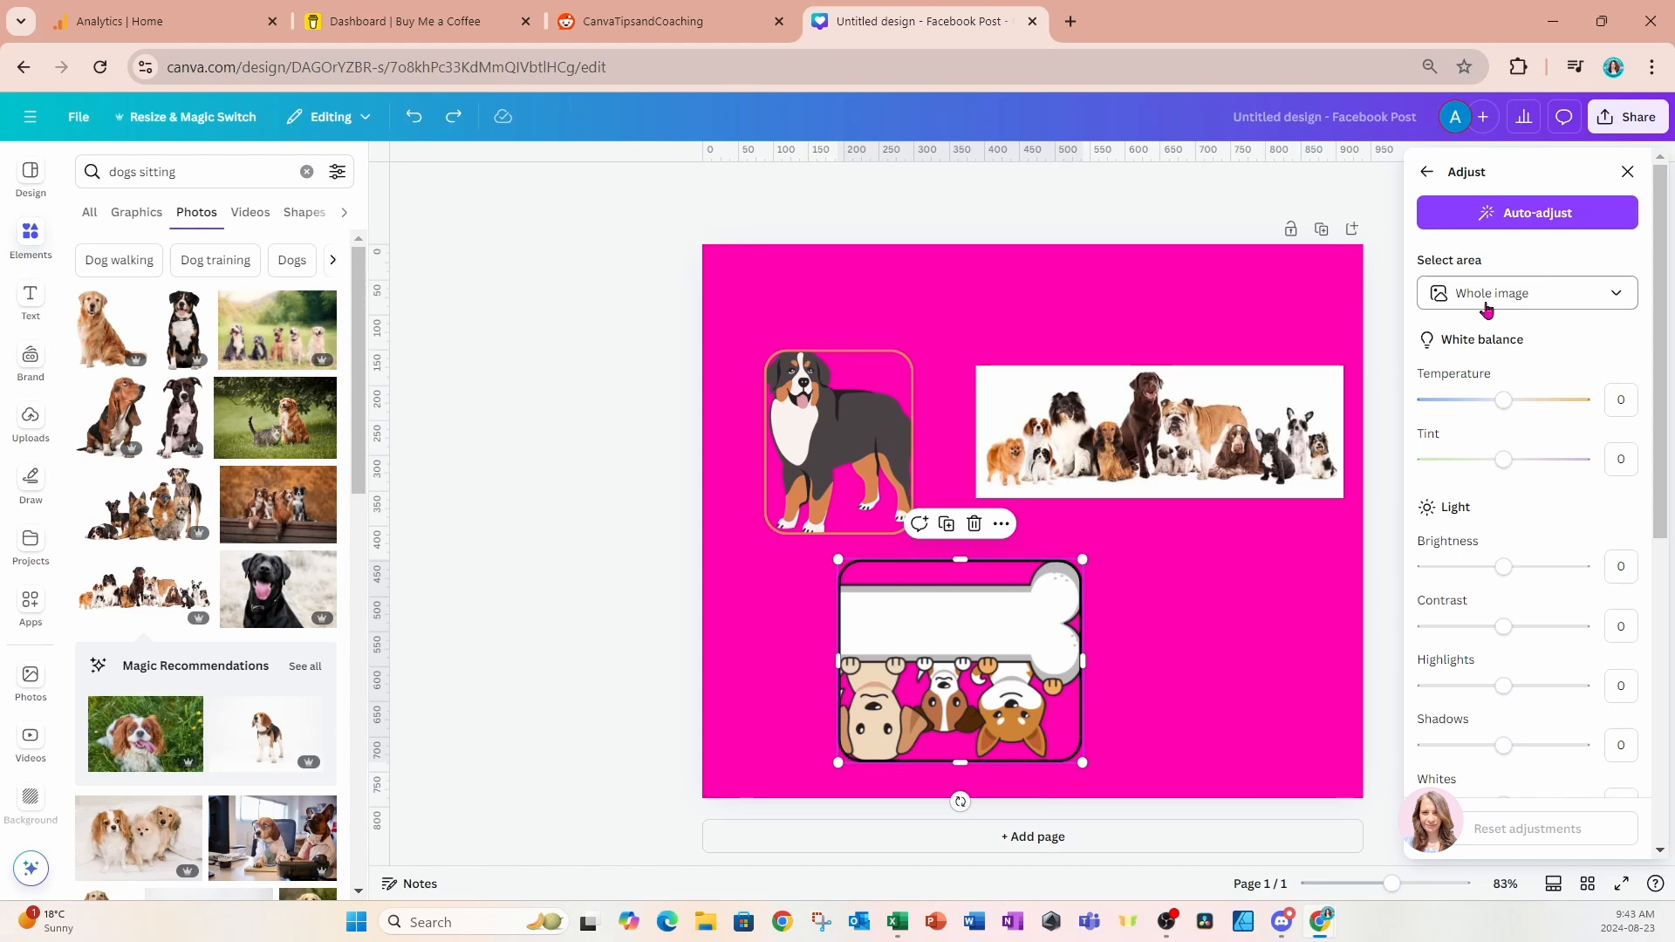
click(1611, 296)
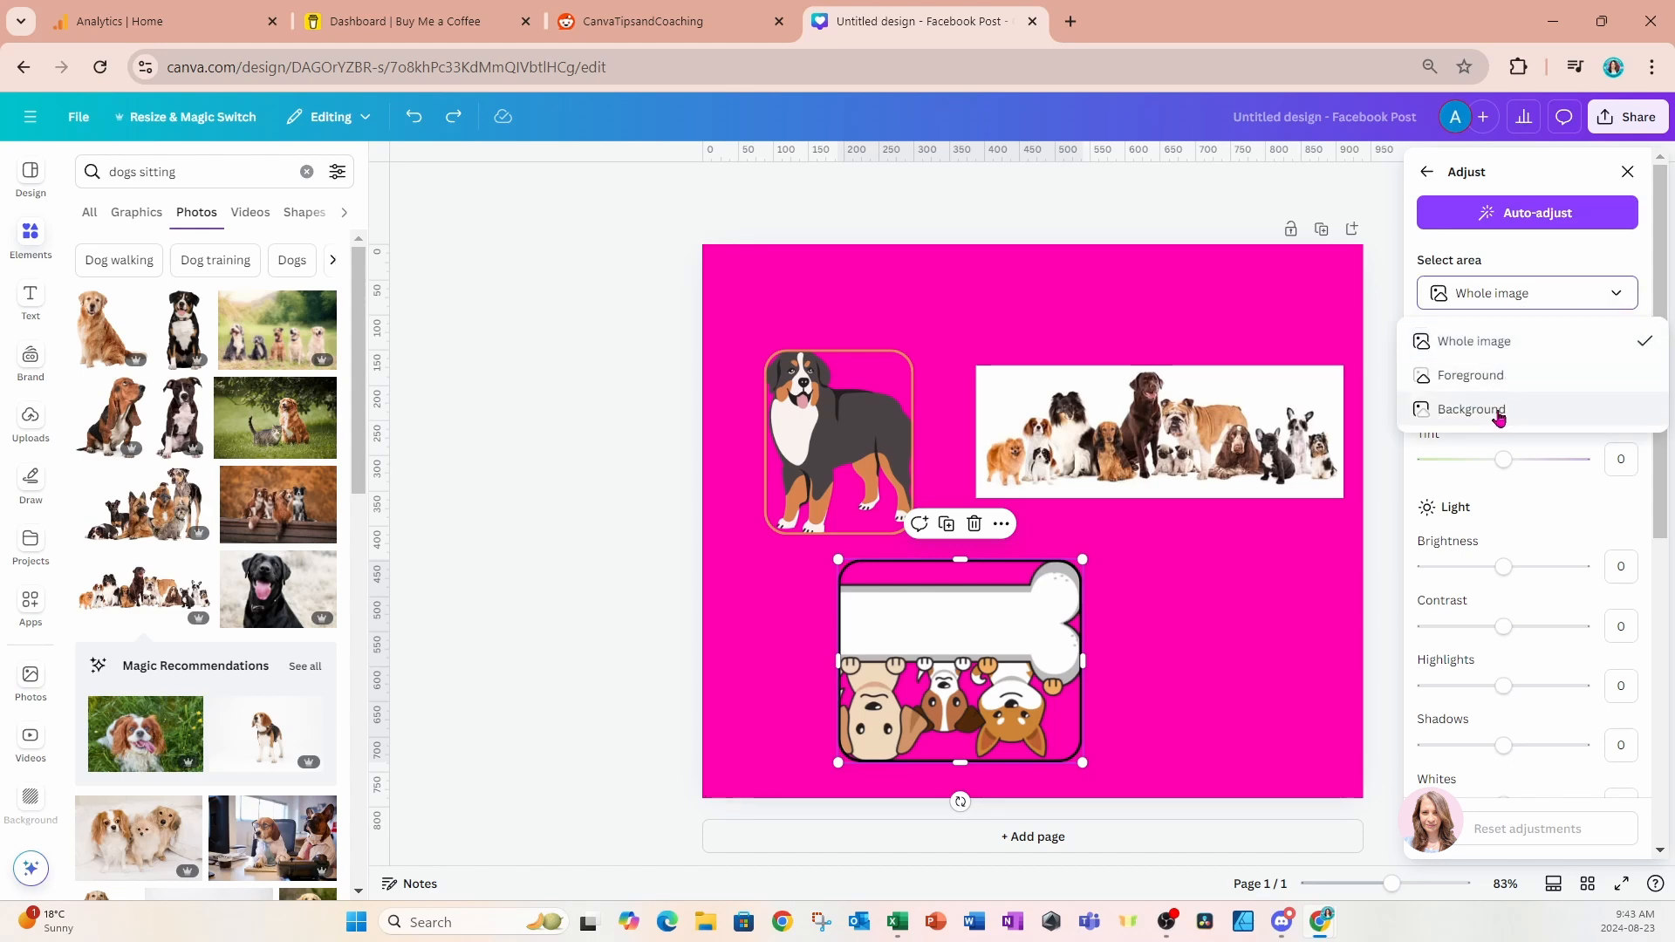
click(1542, 262)
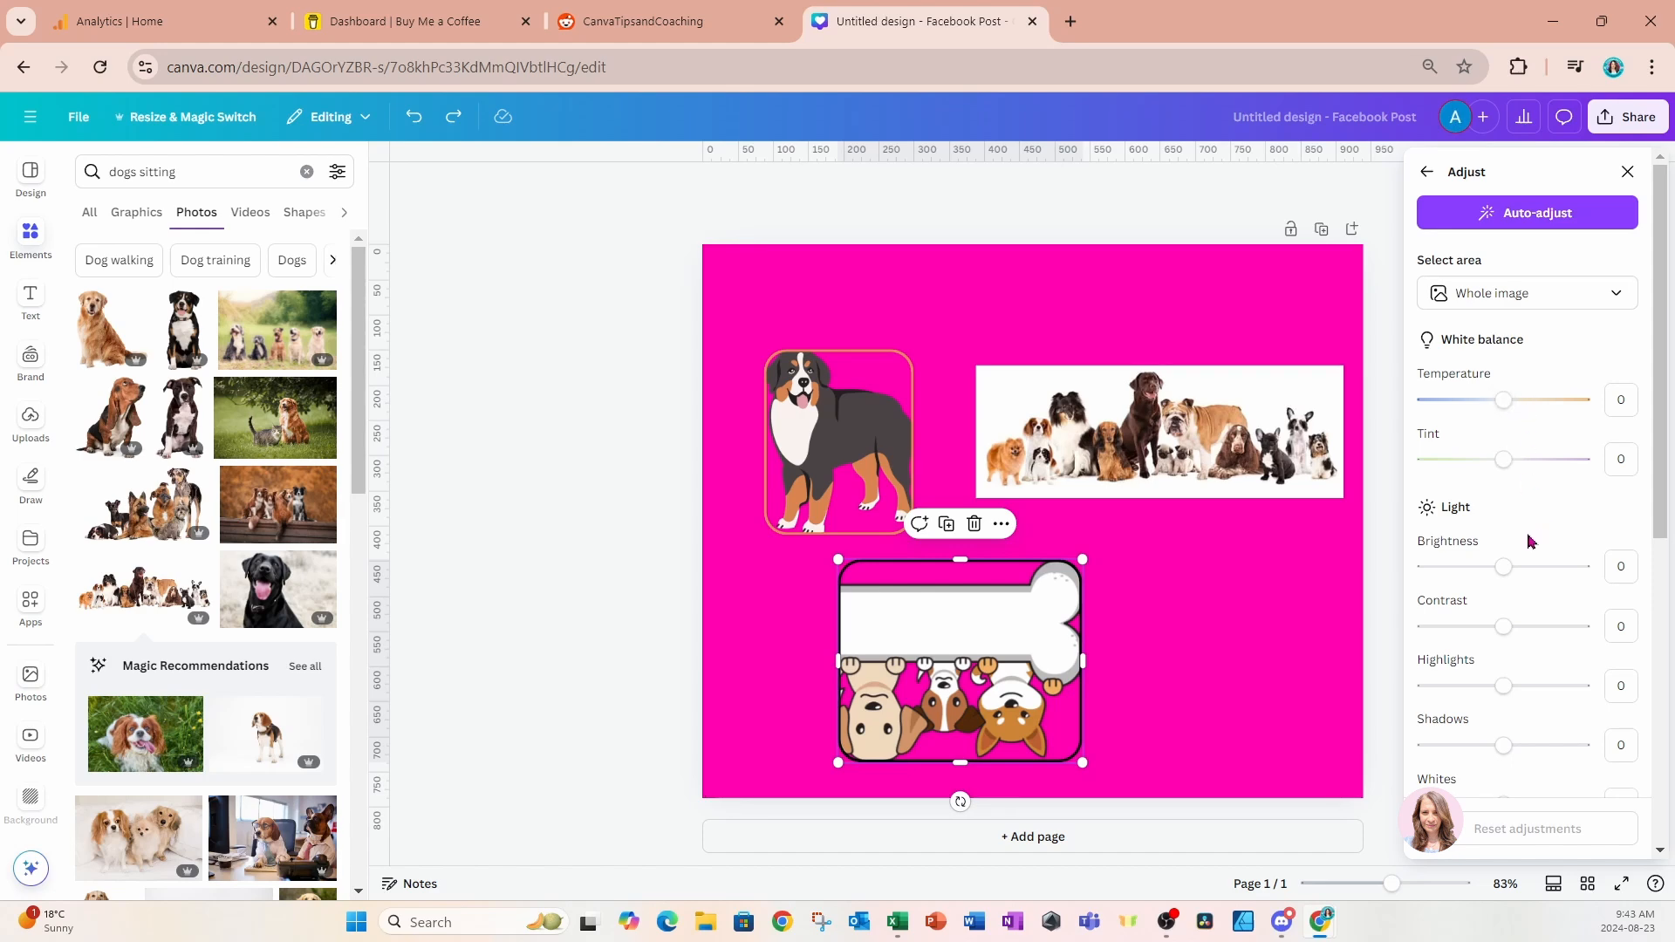
scroll(1527, 542, down, 1)
scroll(1525, 541, down, 5)
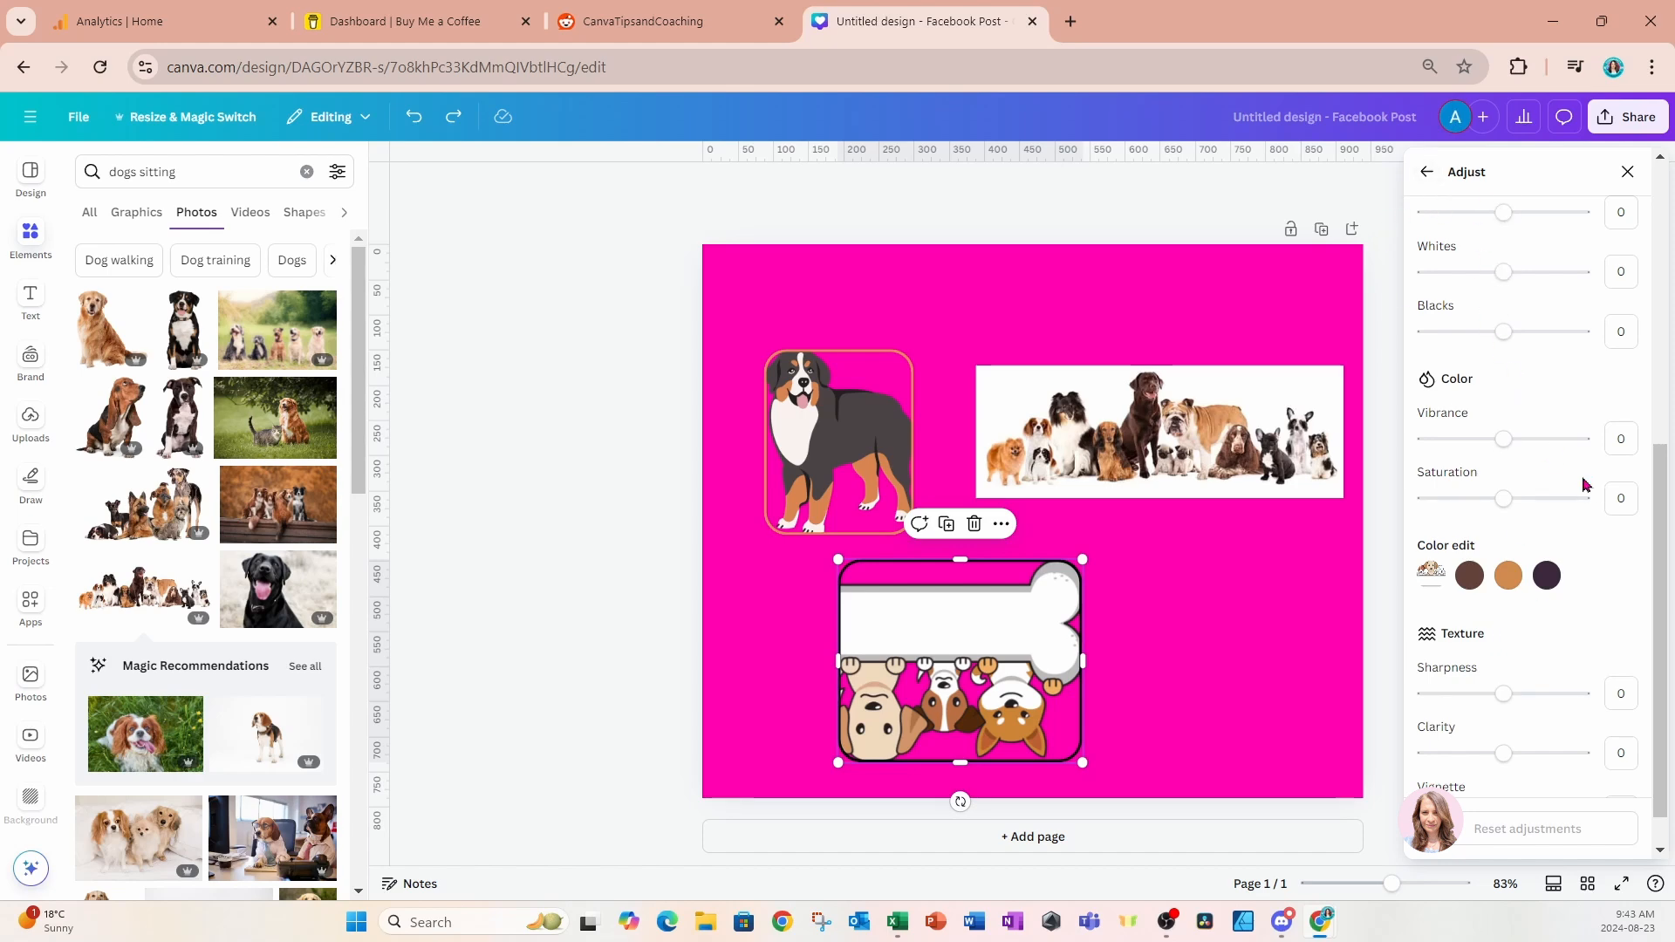
scroll(1600, 497, down, 1)
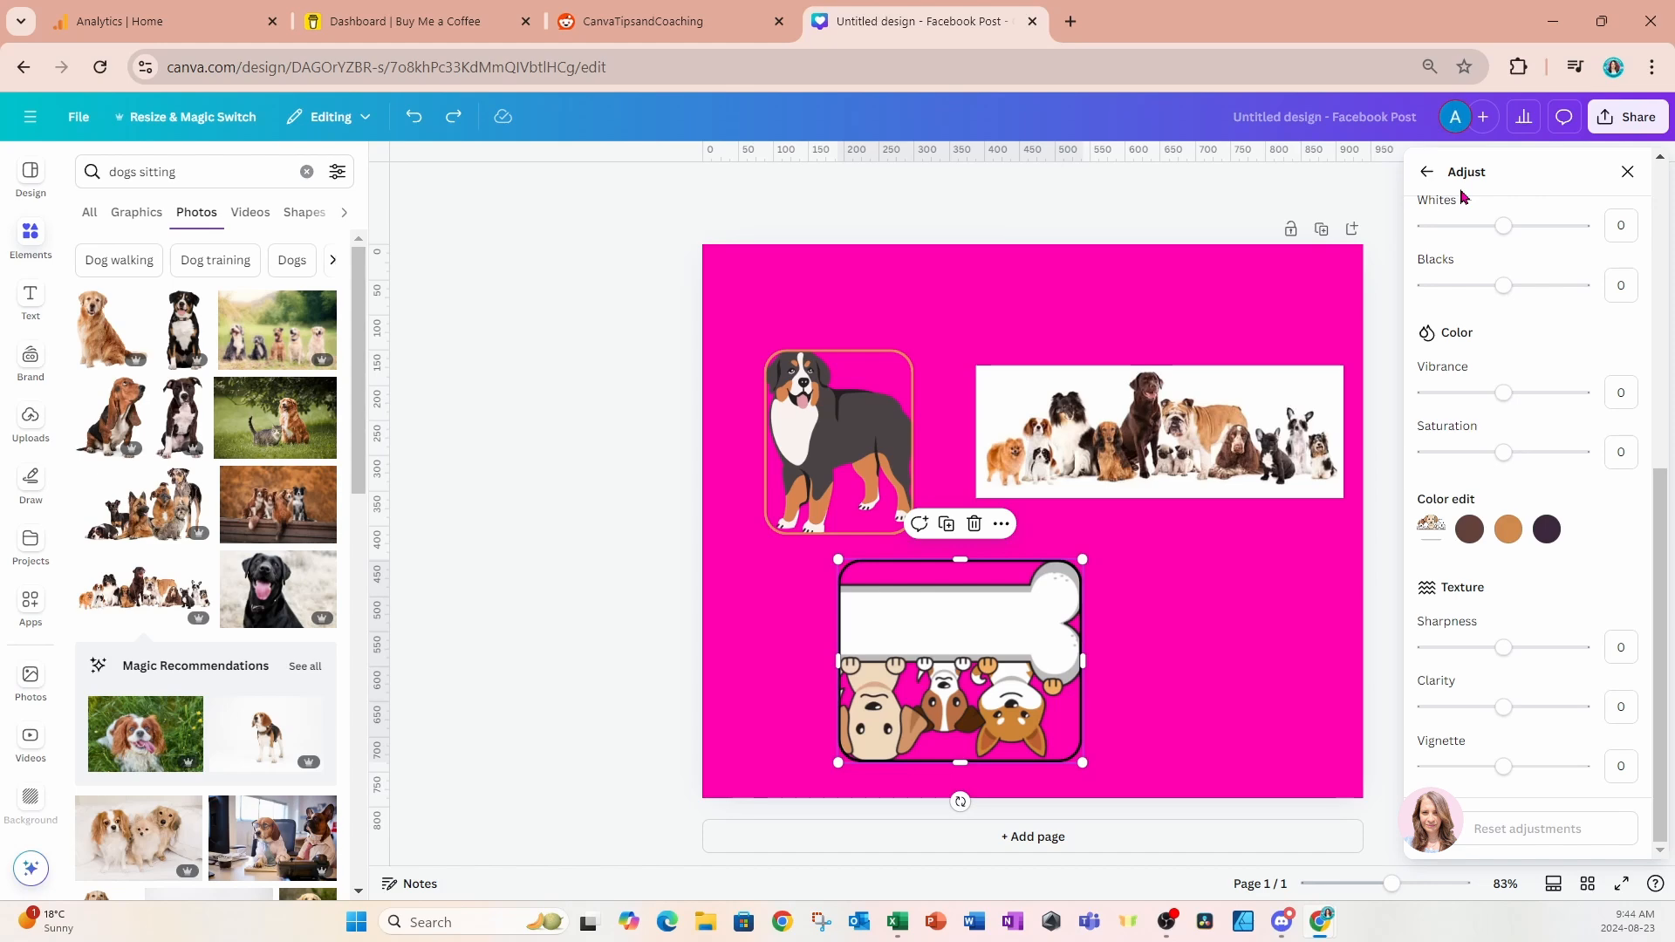
Try recoloring the puppies-and-bone graphic's dark brown with hue 66 and saturation 100, and change the hue to -55.
click(1468, 531)
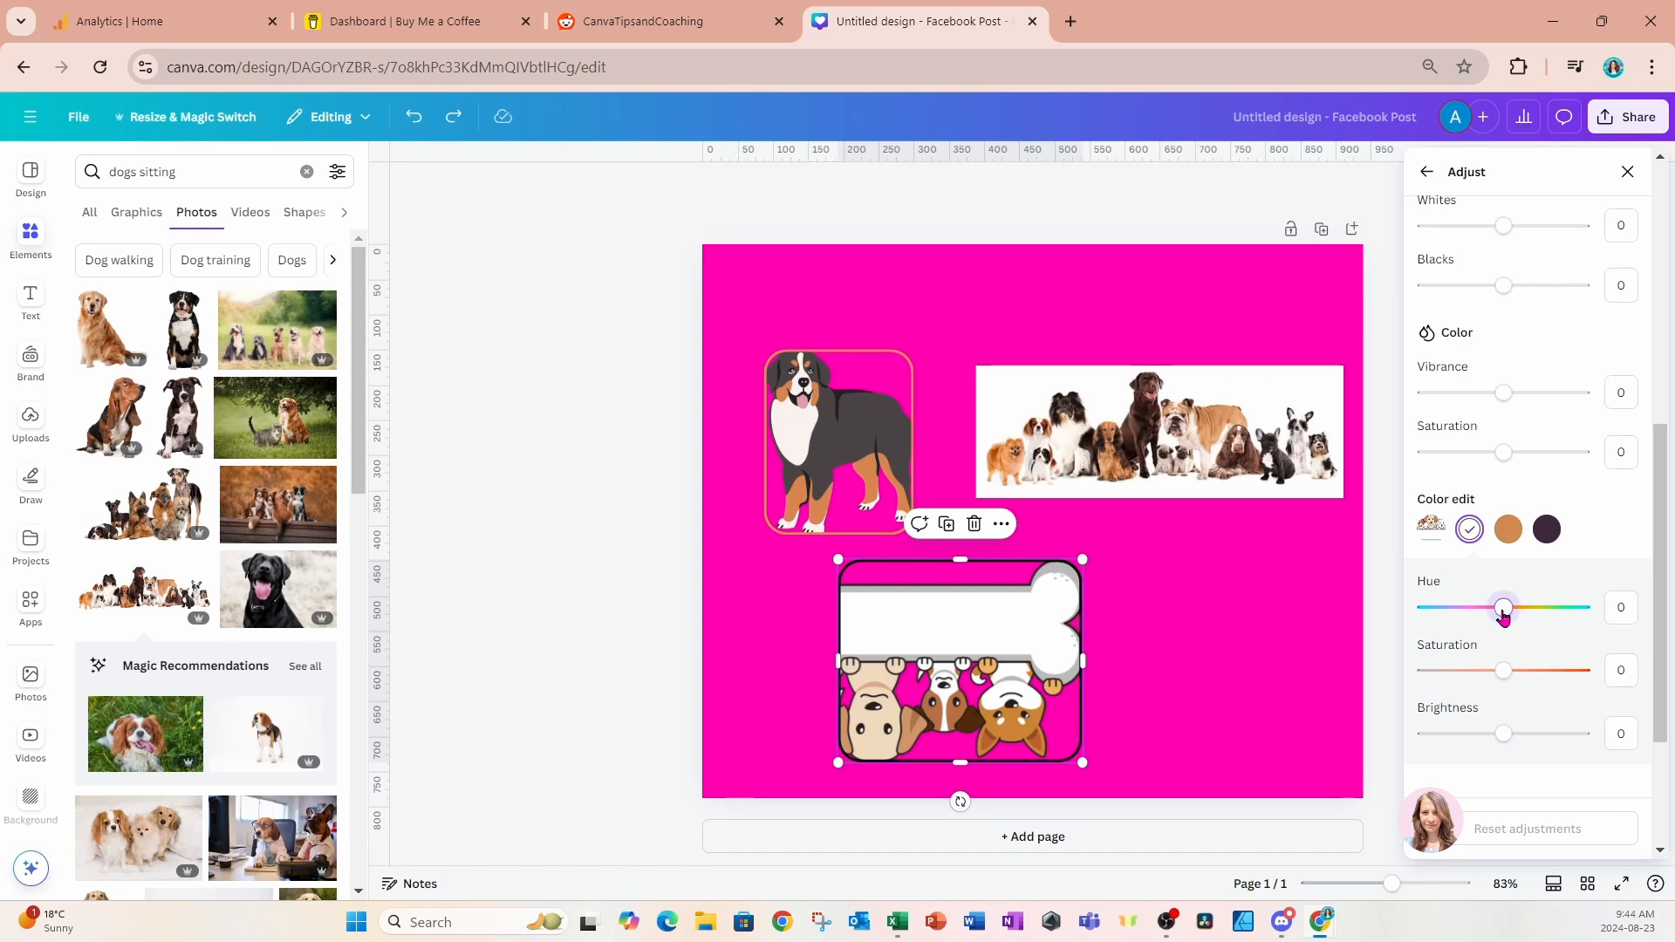
drag(1503, 616, 1558, 616)
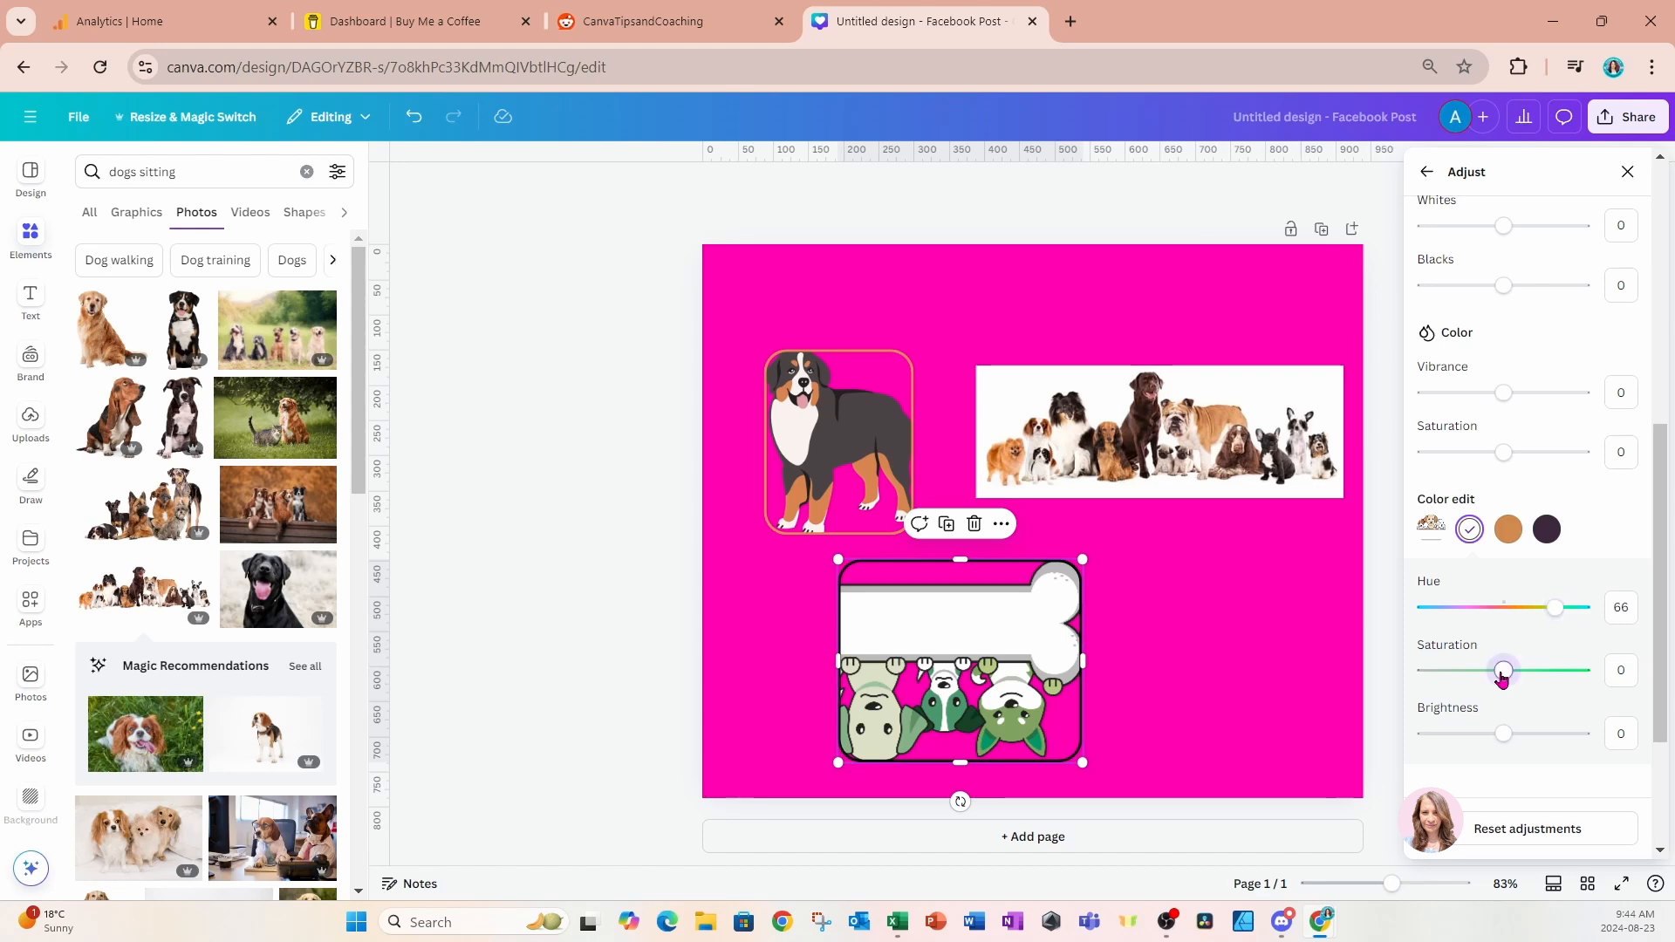
drag(1502, 673, 1589, 670)
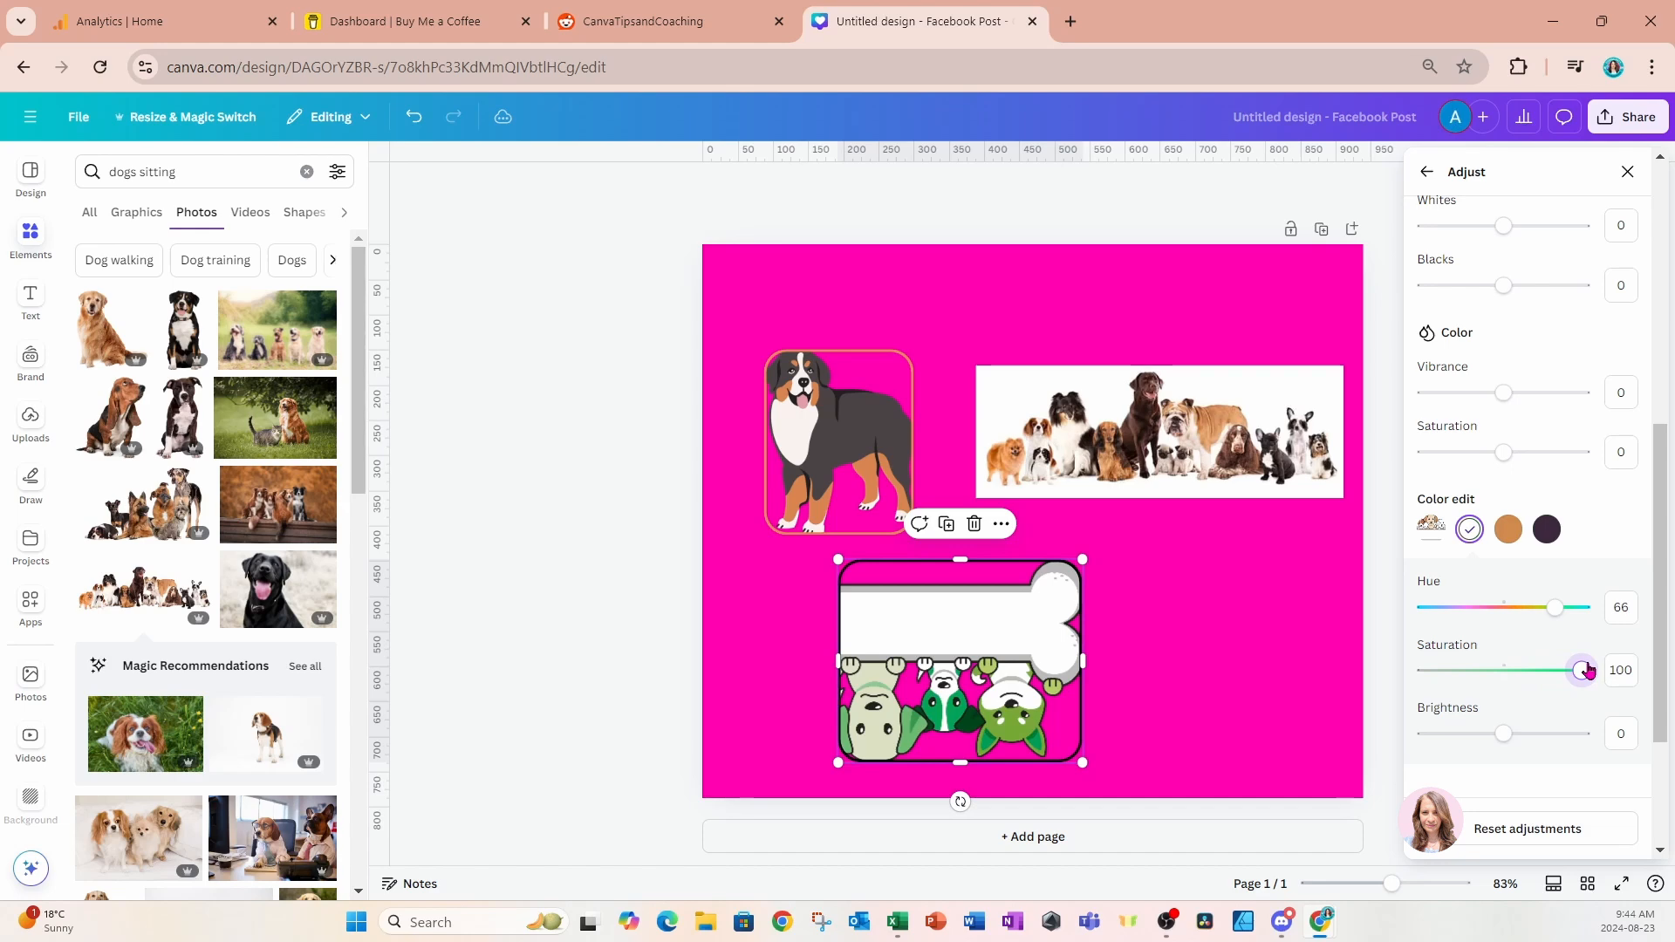
drag(1555, 608, 1462, 615)
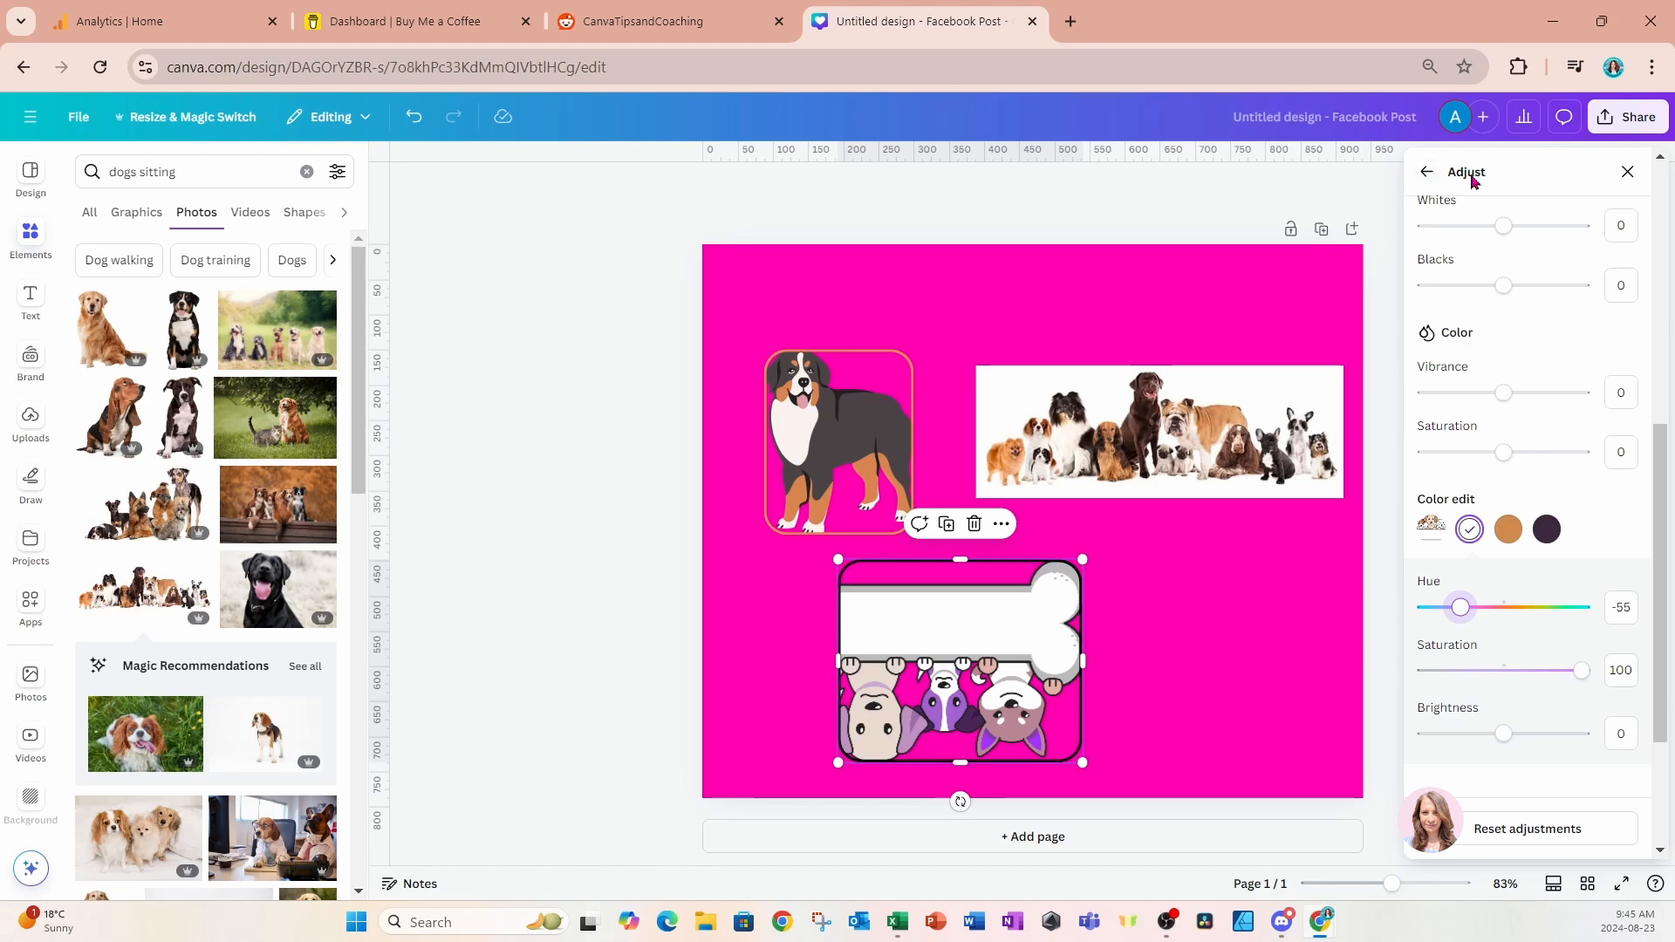
Reset the color adjustments on the puppies-and-bone graphic and return to its main editing options.
click(1505, 825)
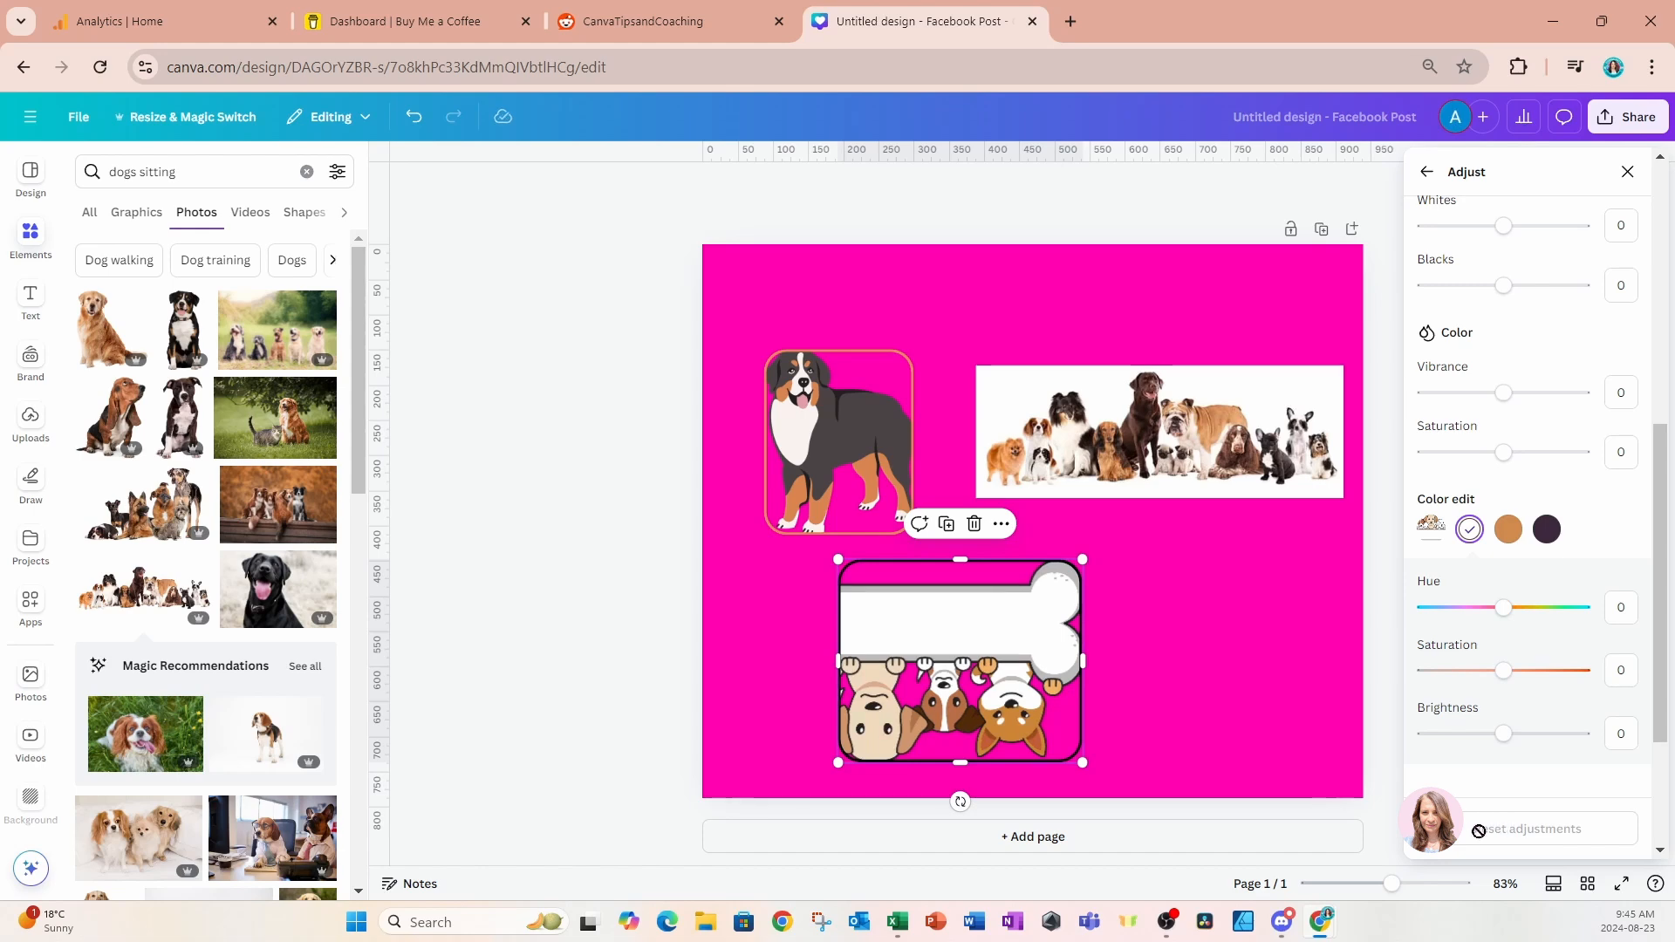
scroll(1530, 415, up, 10)
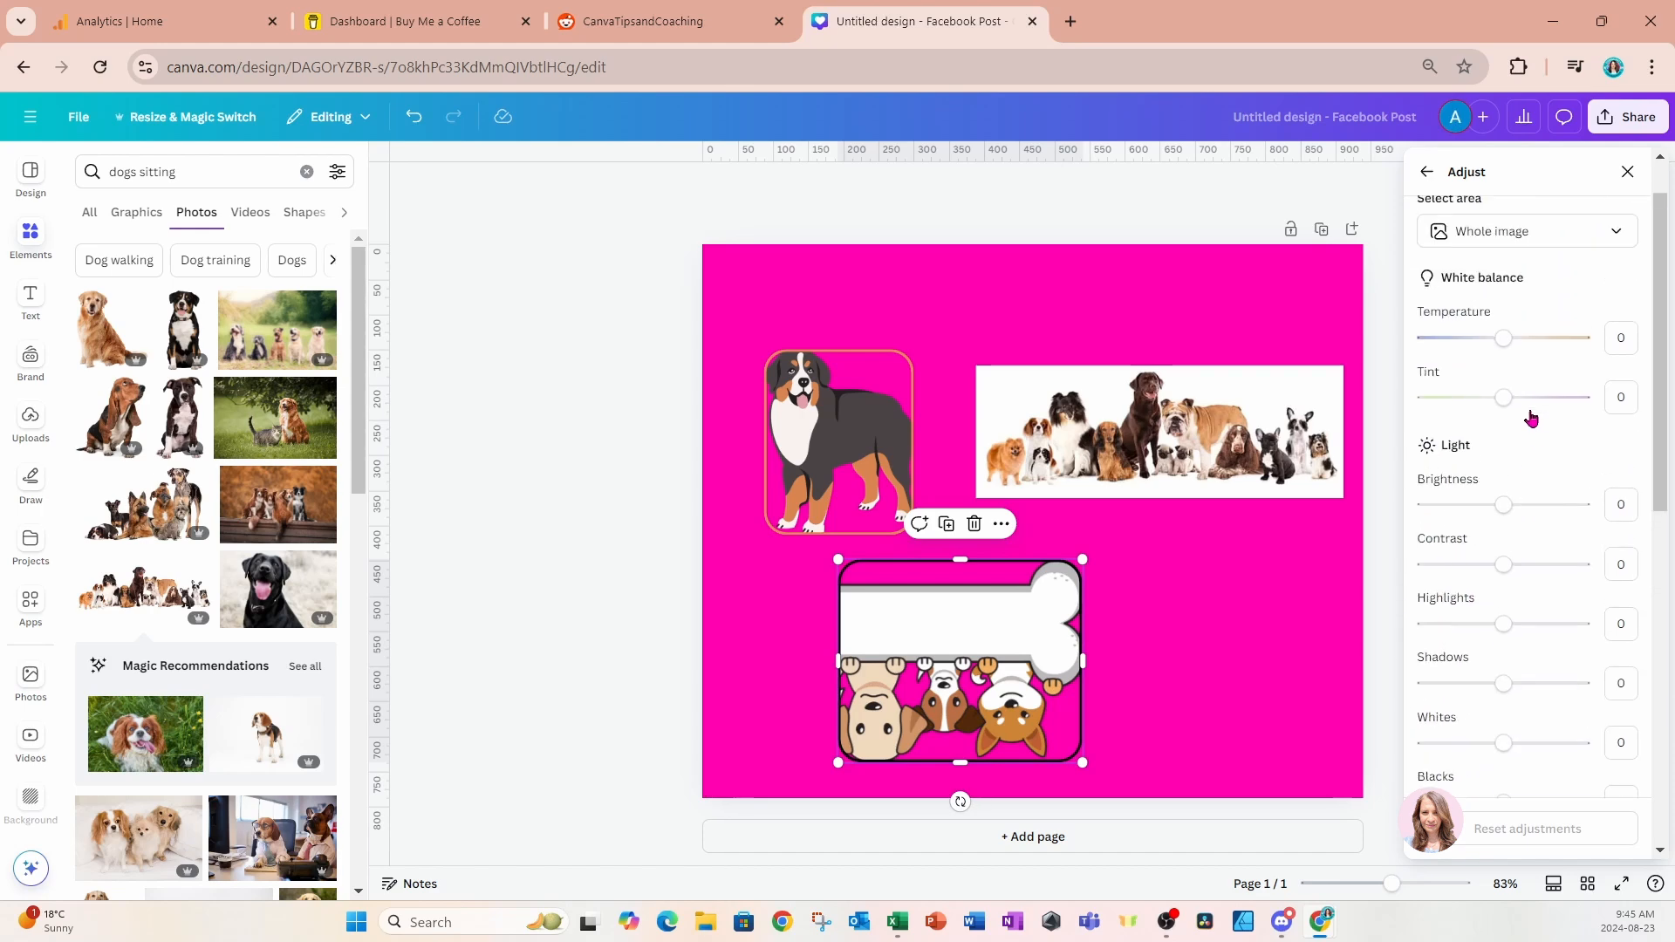
click(1428, 173)
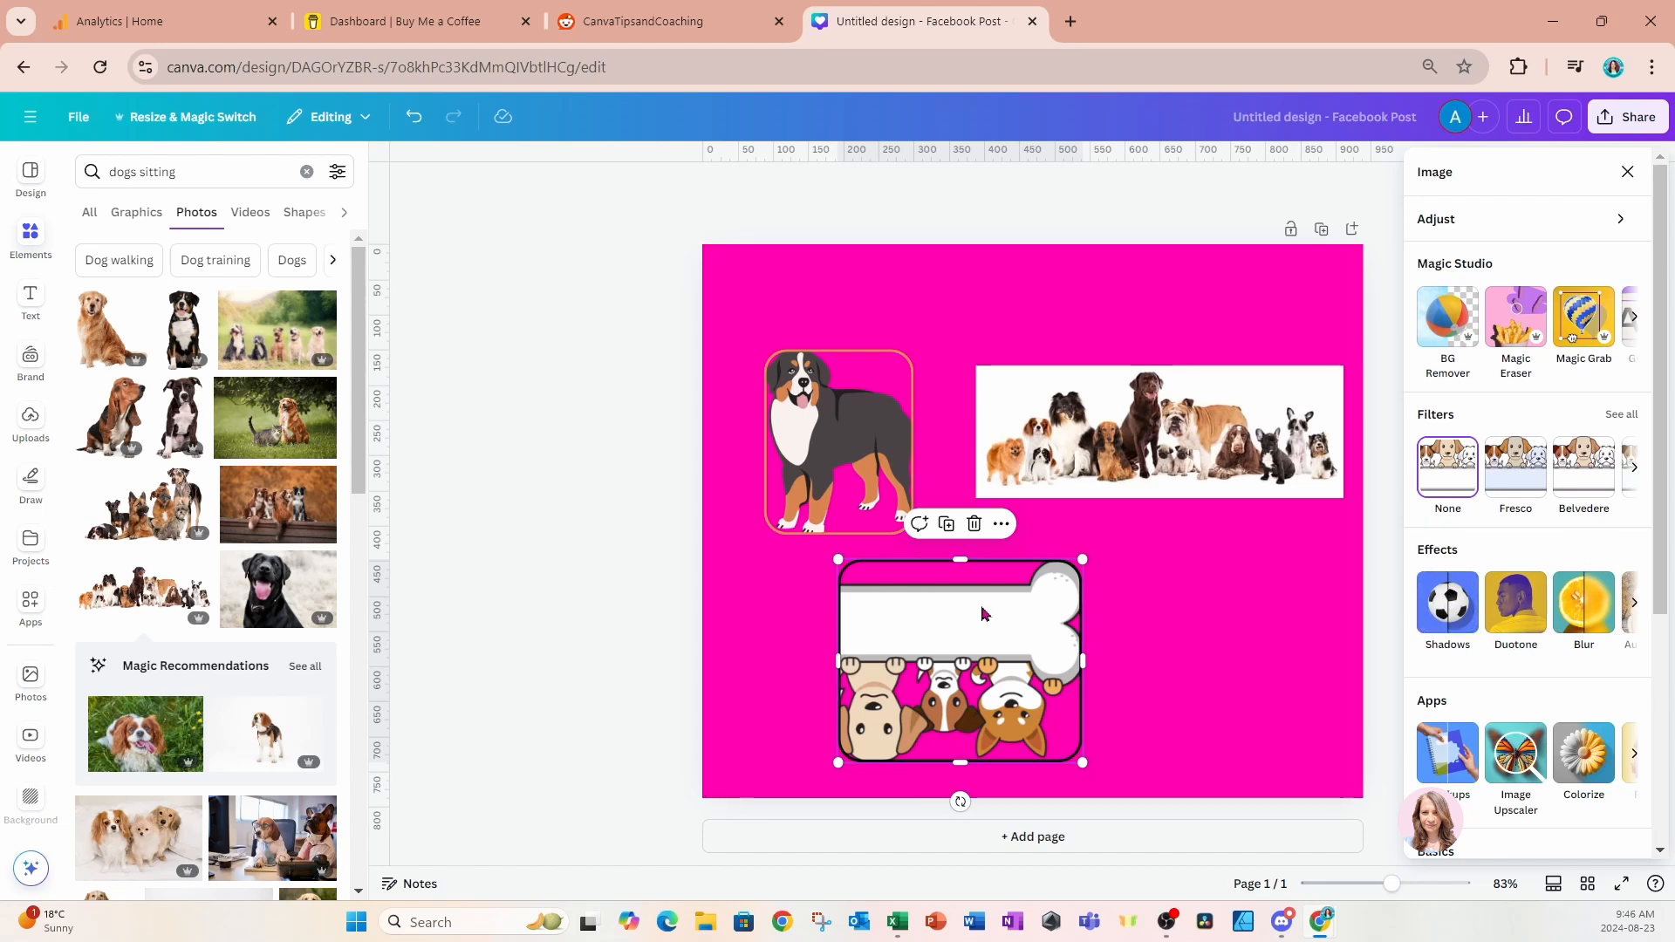
Flip the dog-and-bone image vertically so it is upright, and extend its cropped frame to include all five dogs and the whole bone.
click(1627, 172)
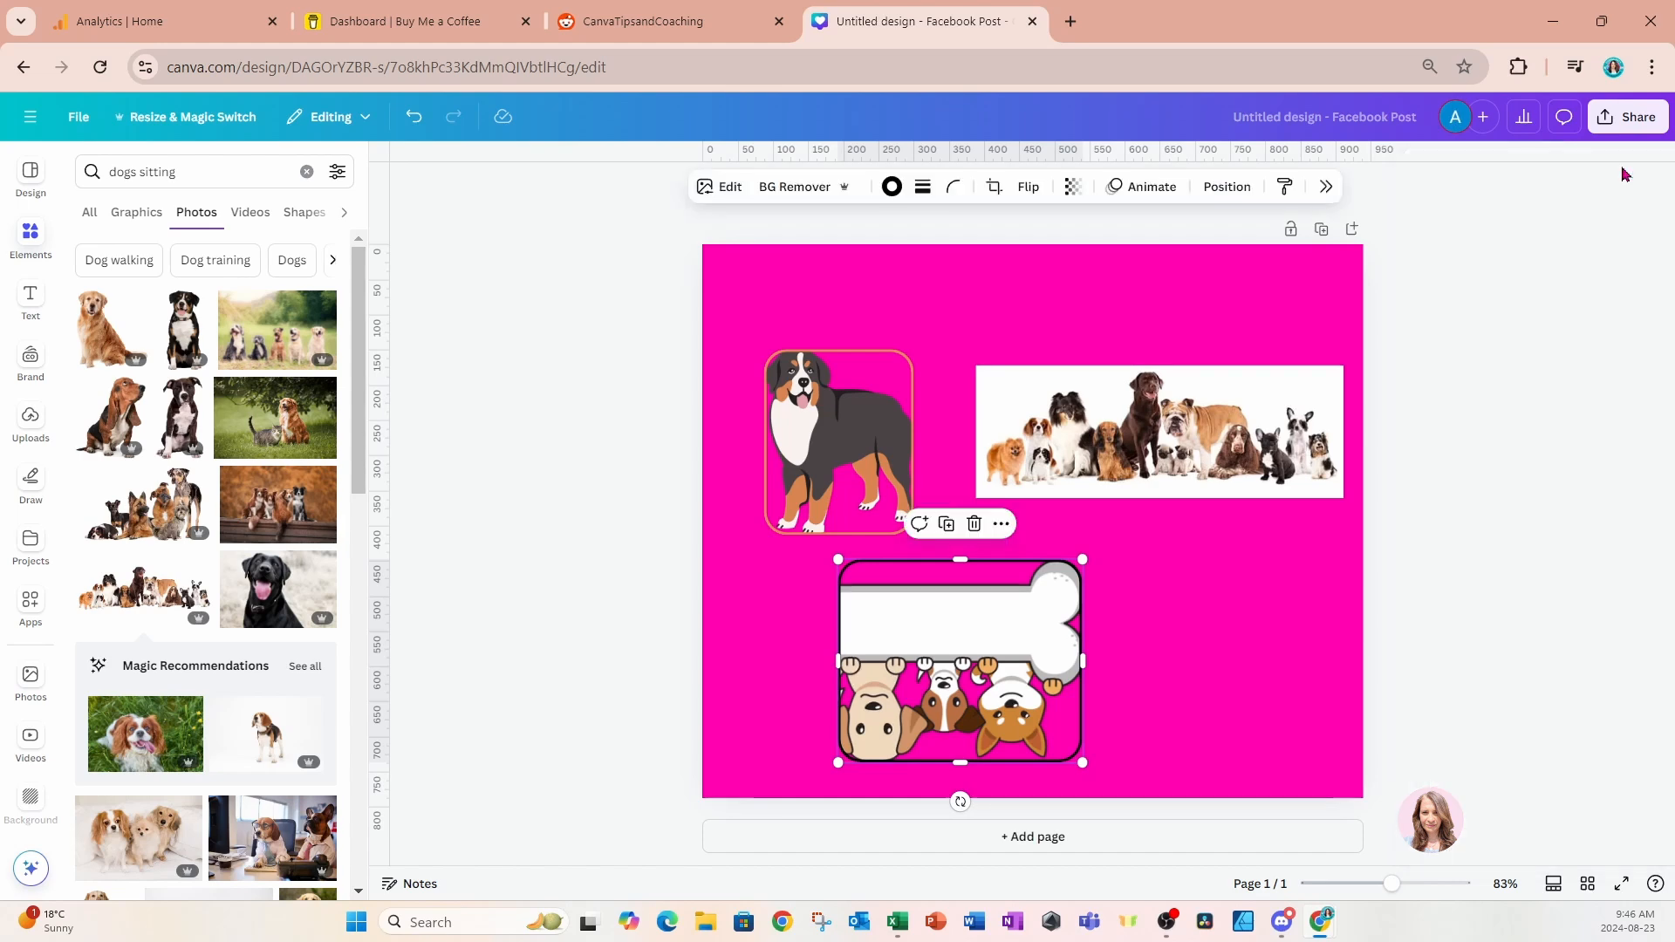
click(1035, 191)
click(1036, 266)
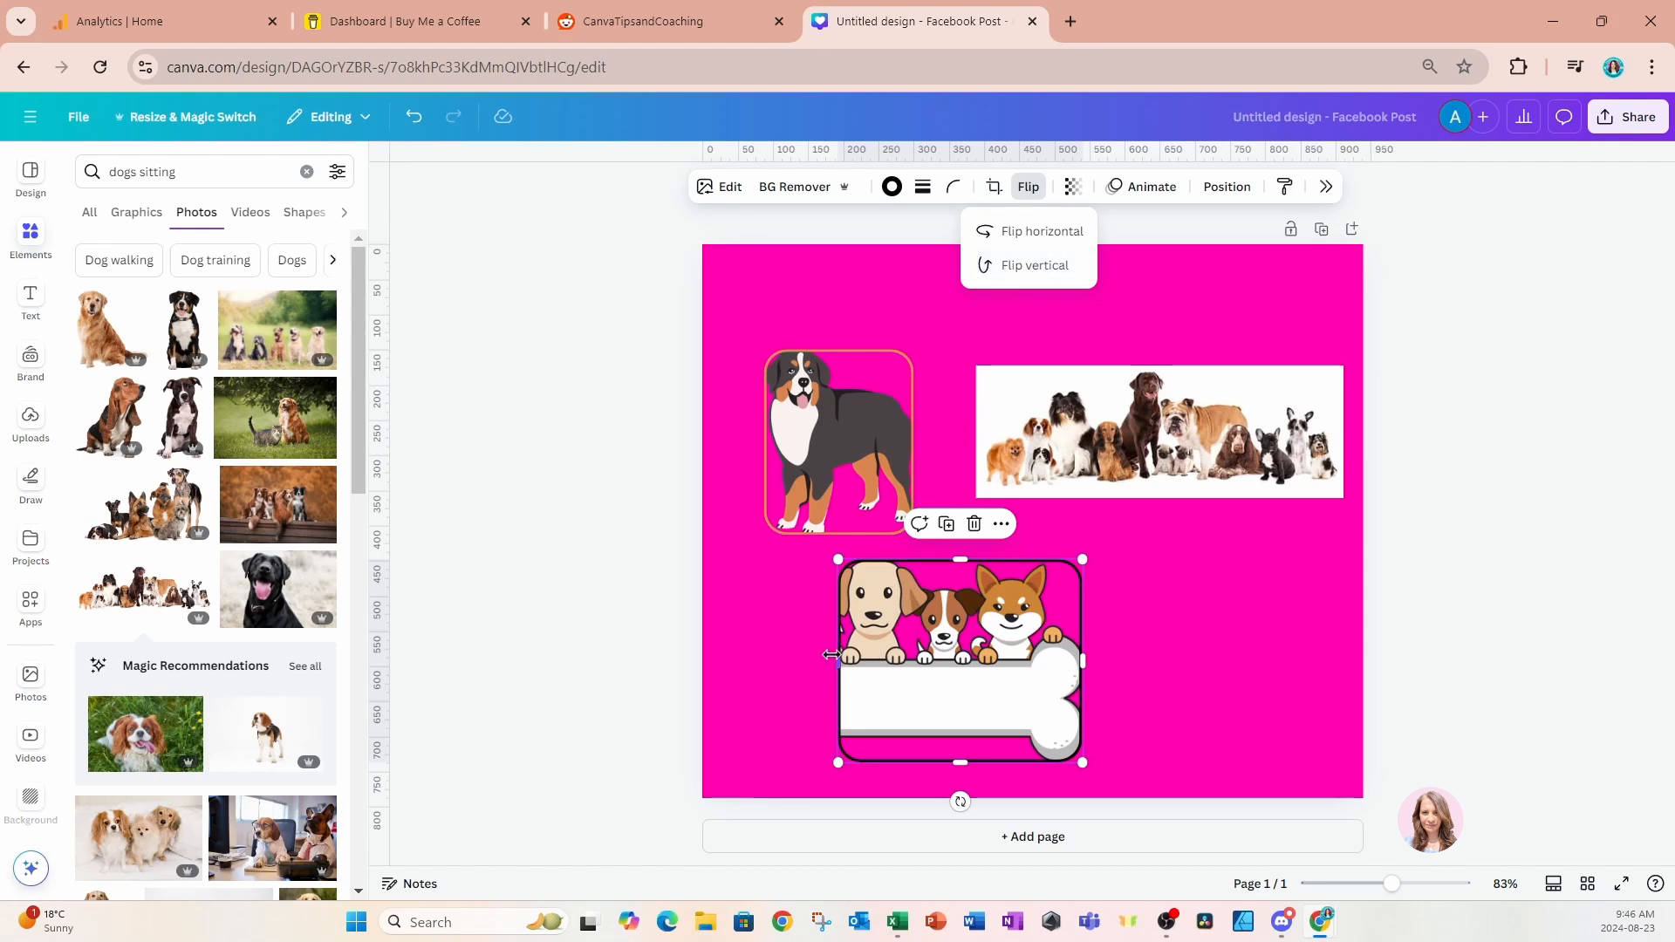
mouse_move(831, 655)
mouse_down()
mouse_move(711, 661)
mouse_move(917, 676)
mouse_move(797, 661)
mouse_move(836, 661)
mouse_move(822, 667)
mouse_up()
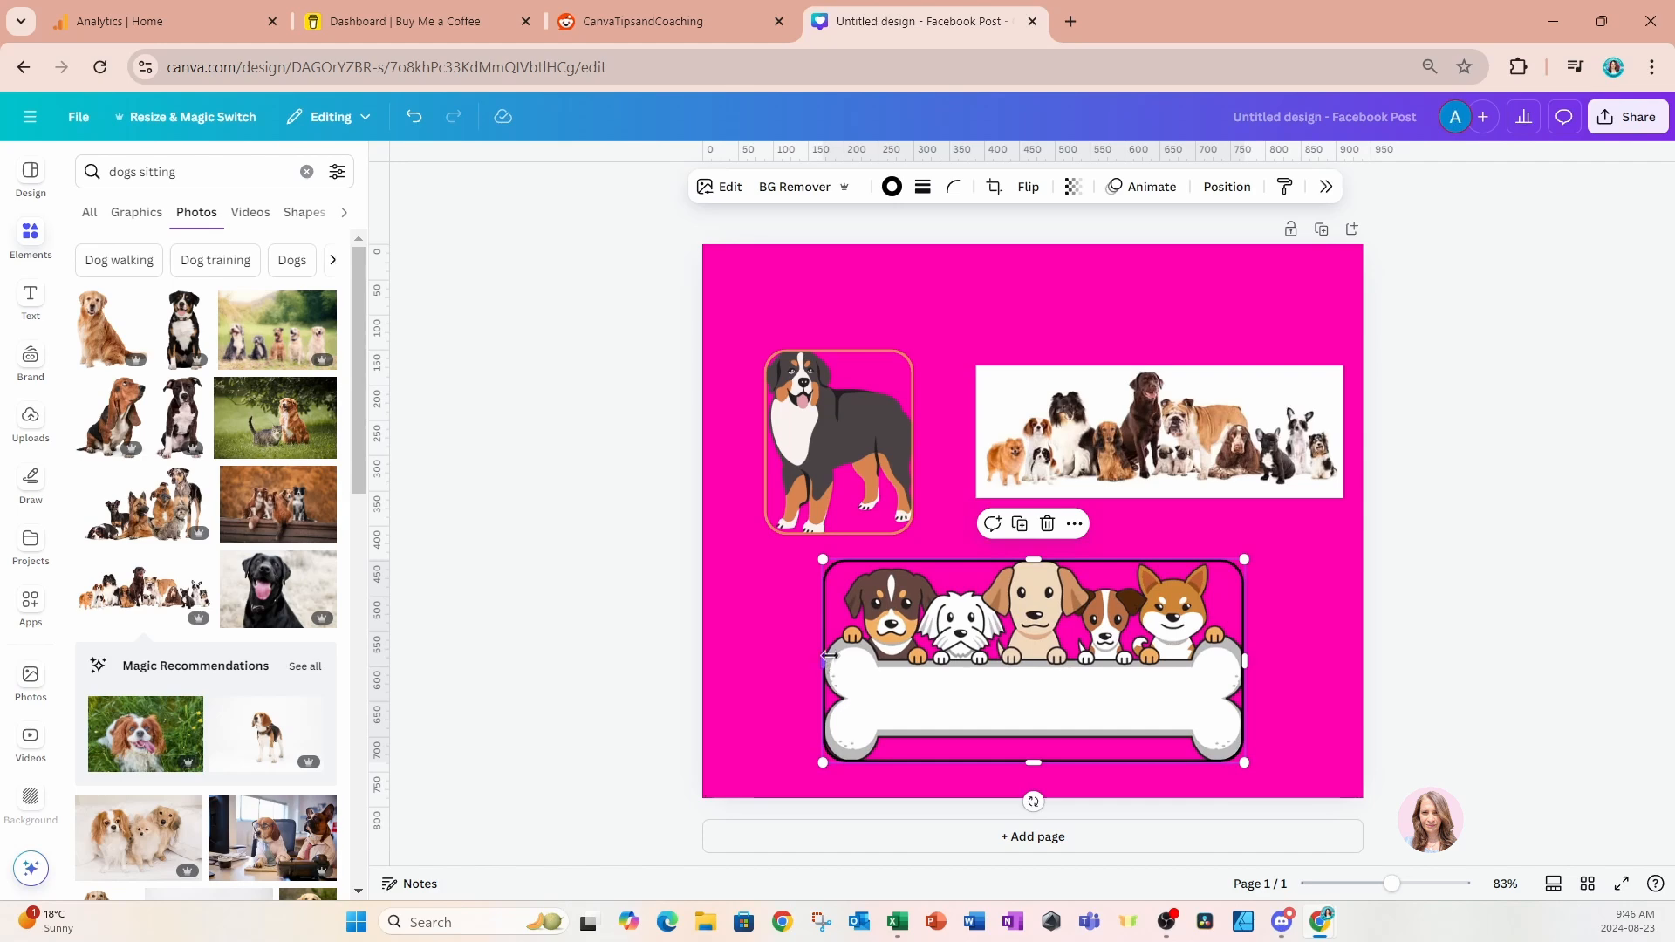
click(721, 188)
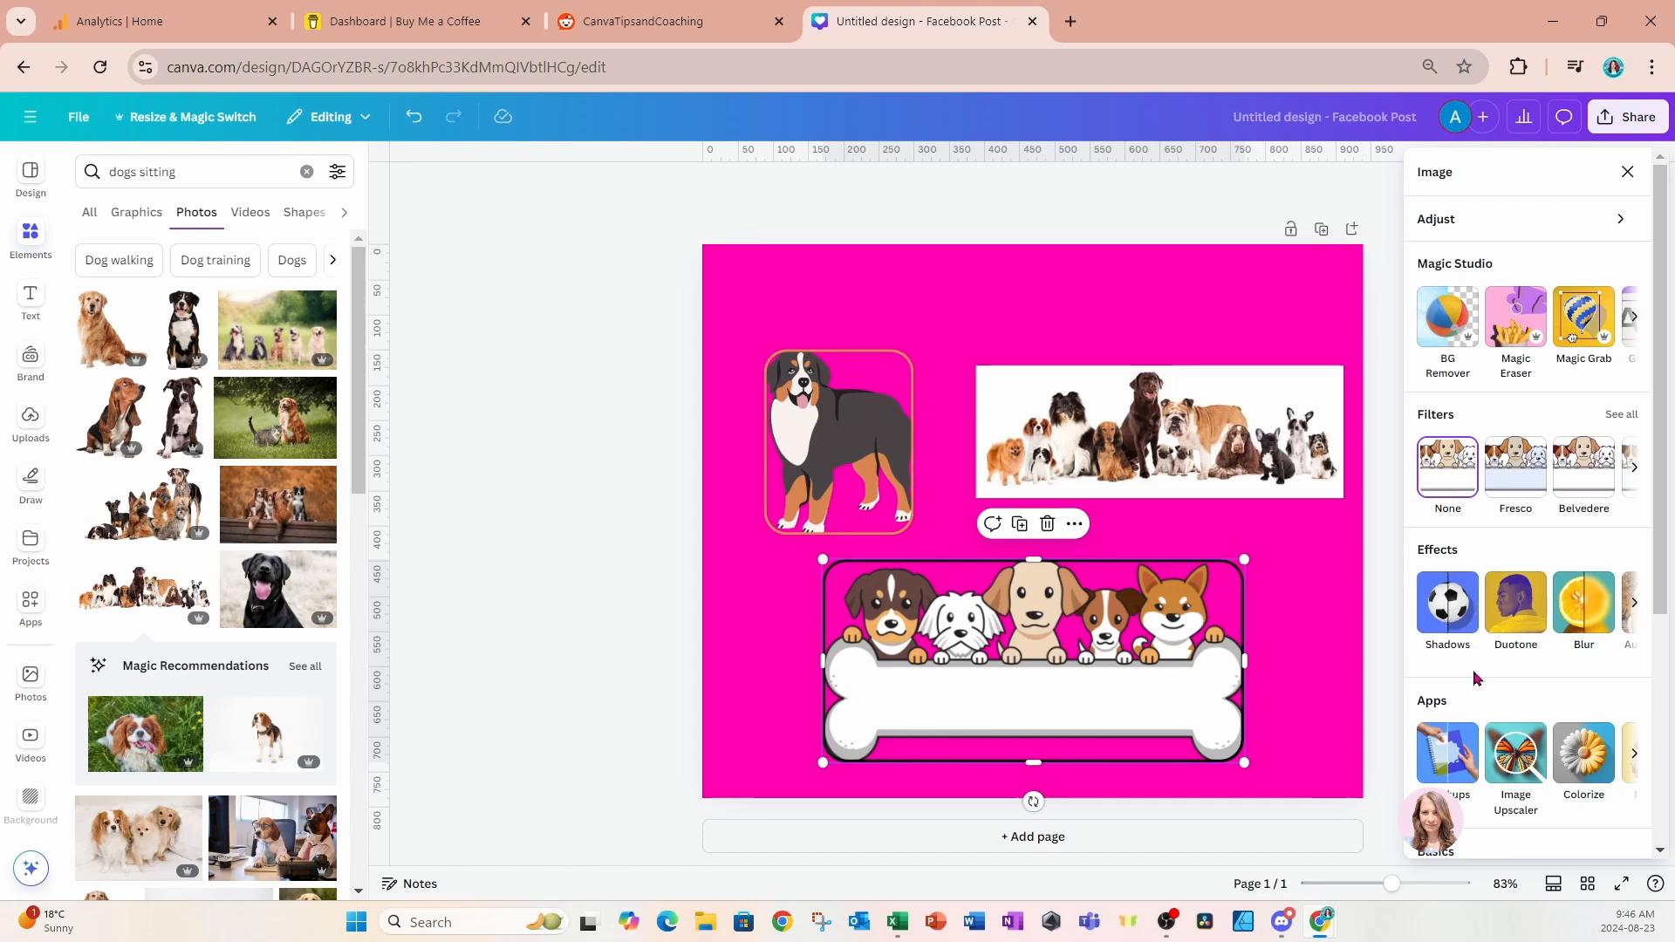
click(1447, 611)
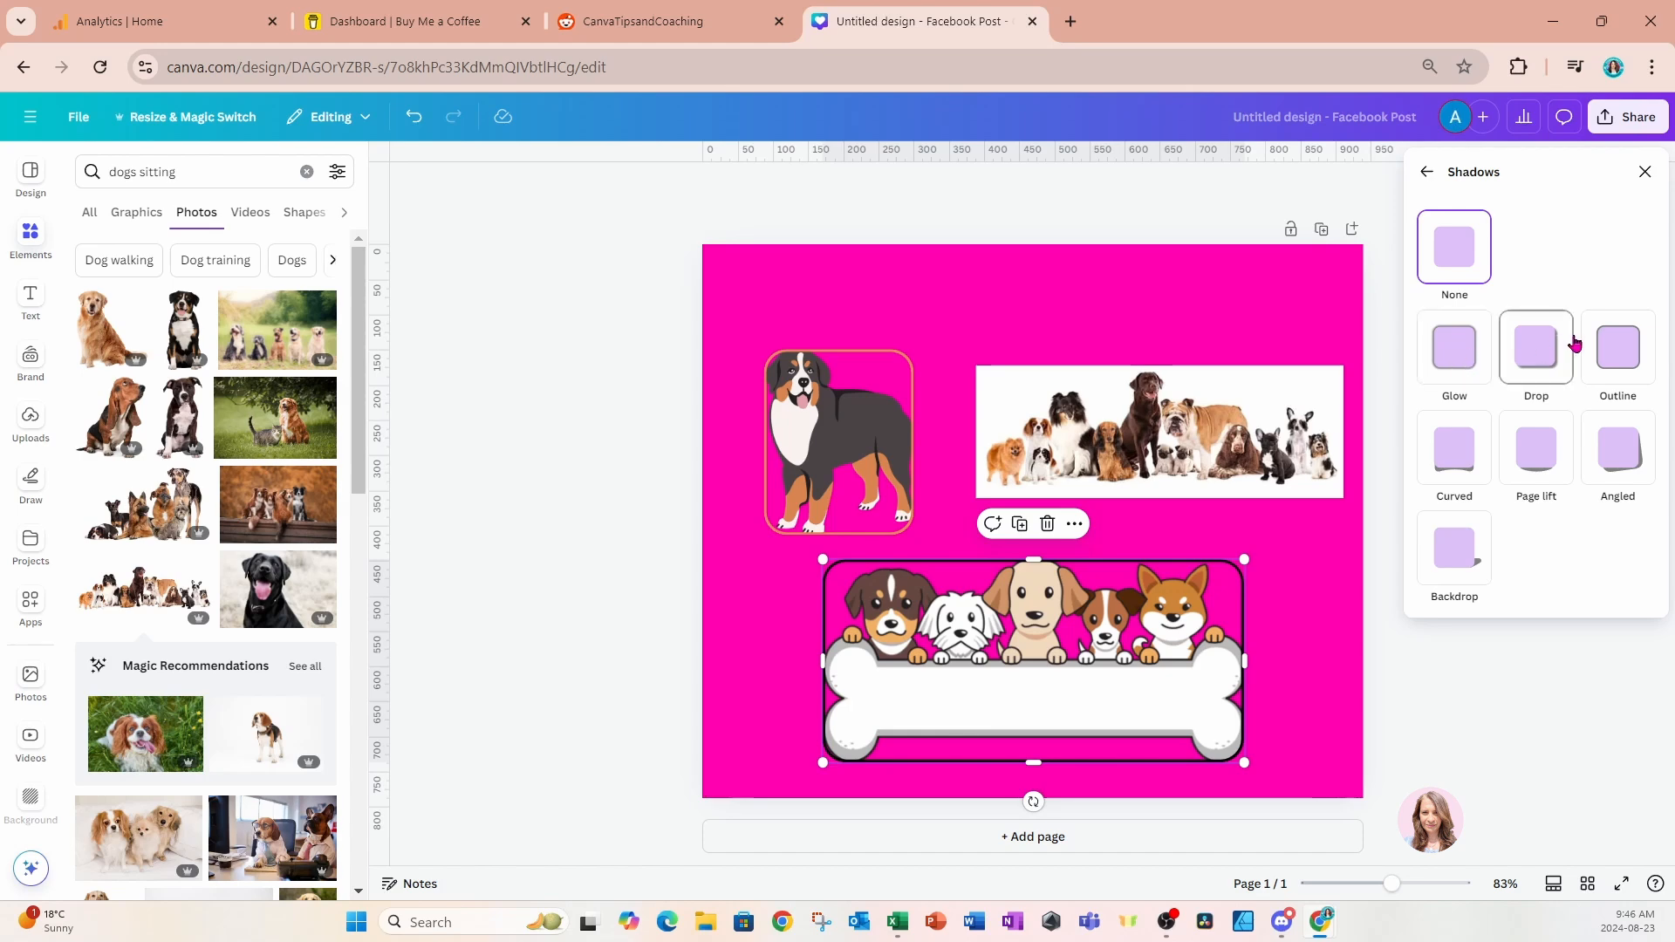
click(1344, 279)
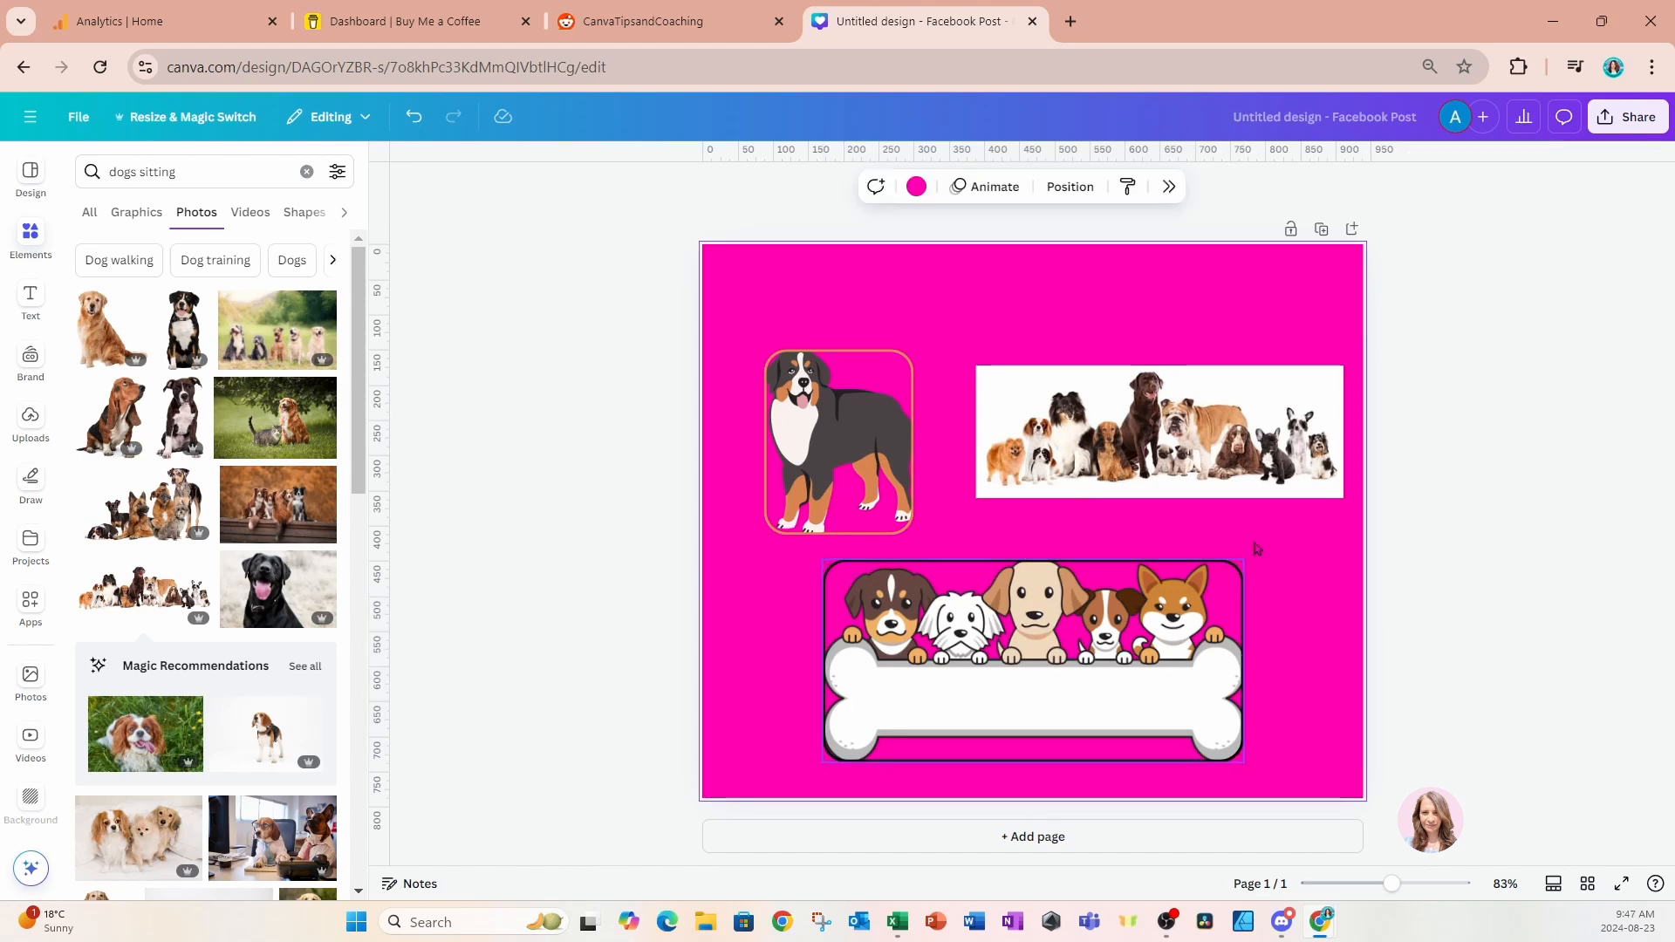
Add a second page to the design and set its background color to white.
click(1351, 229)
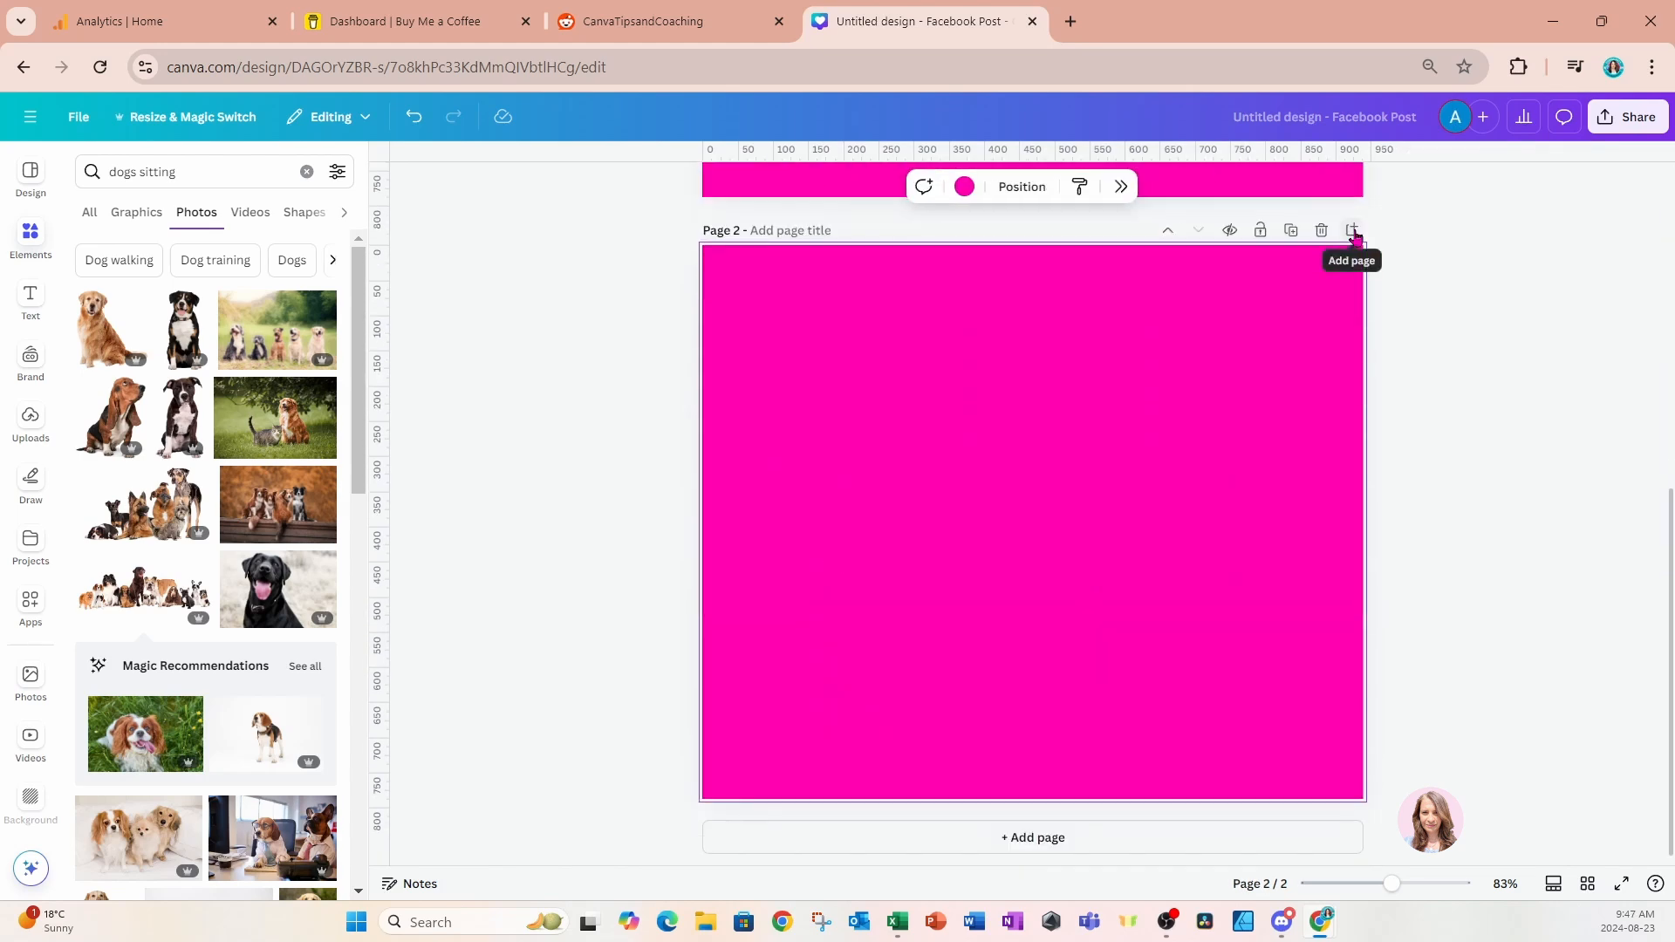
click(964, 186)
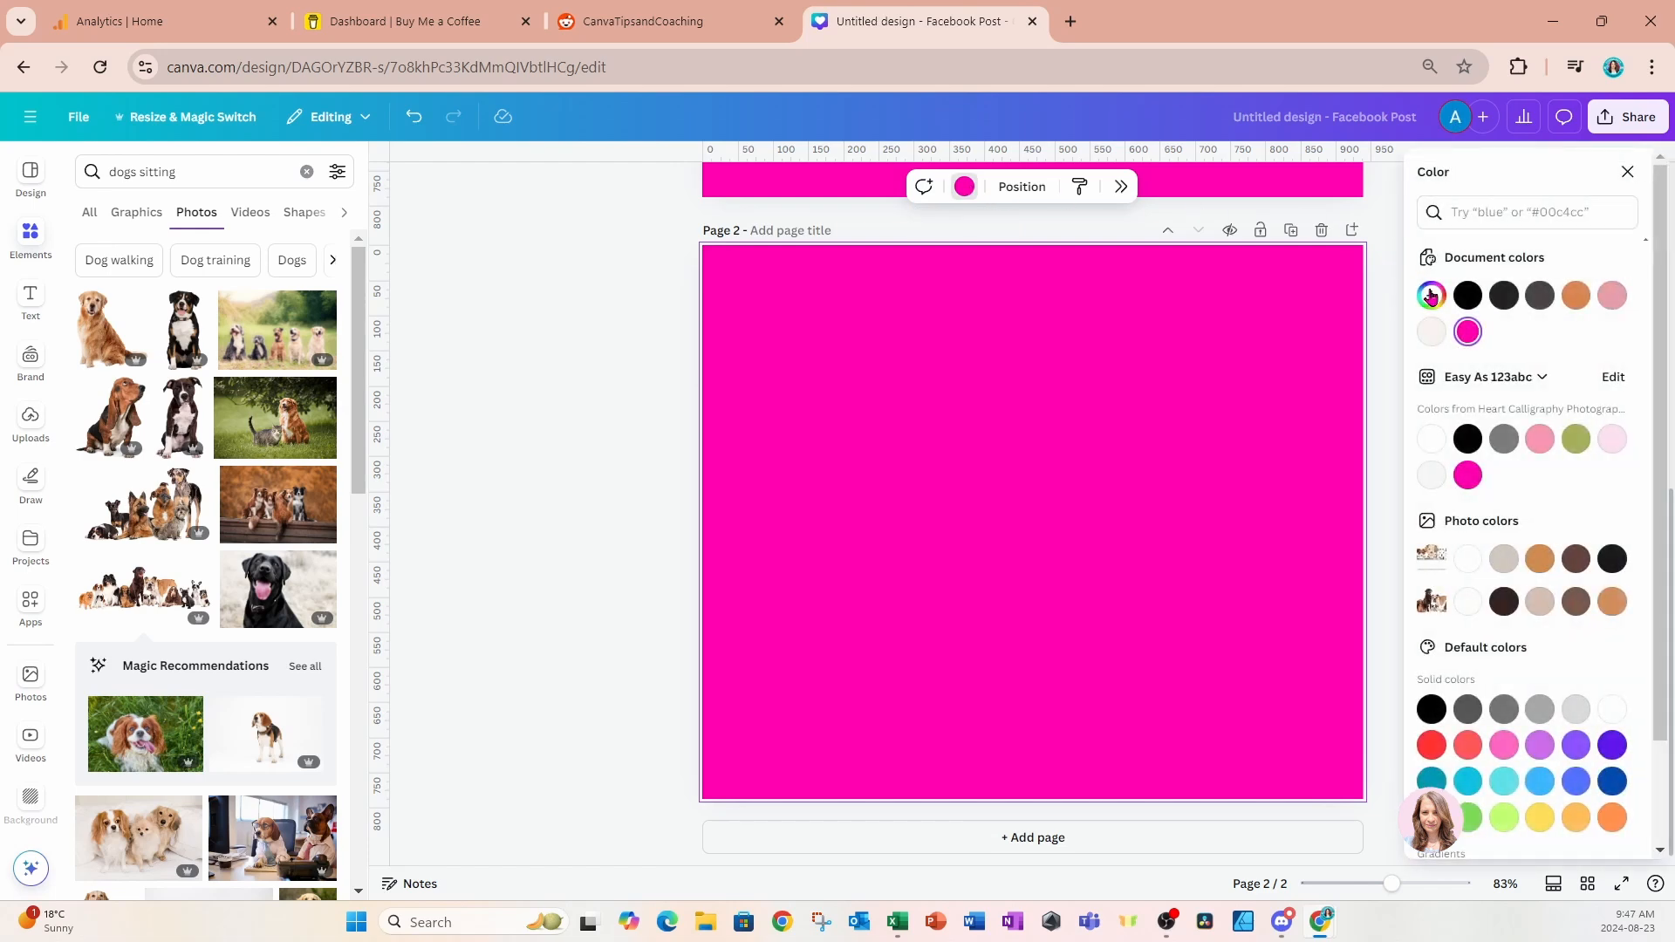
click(1432, 332)
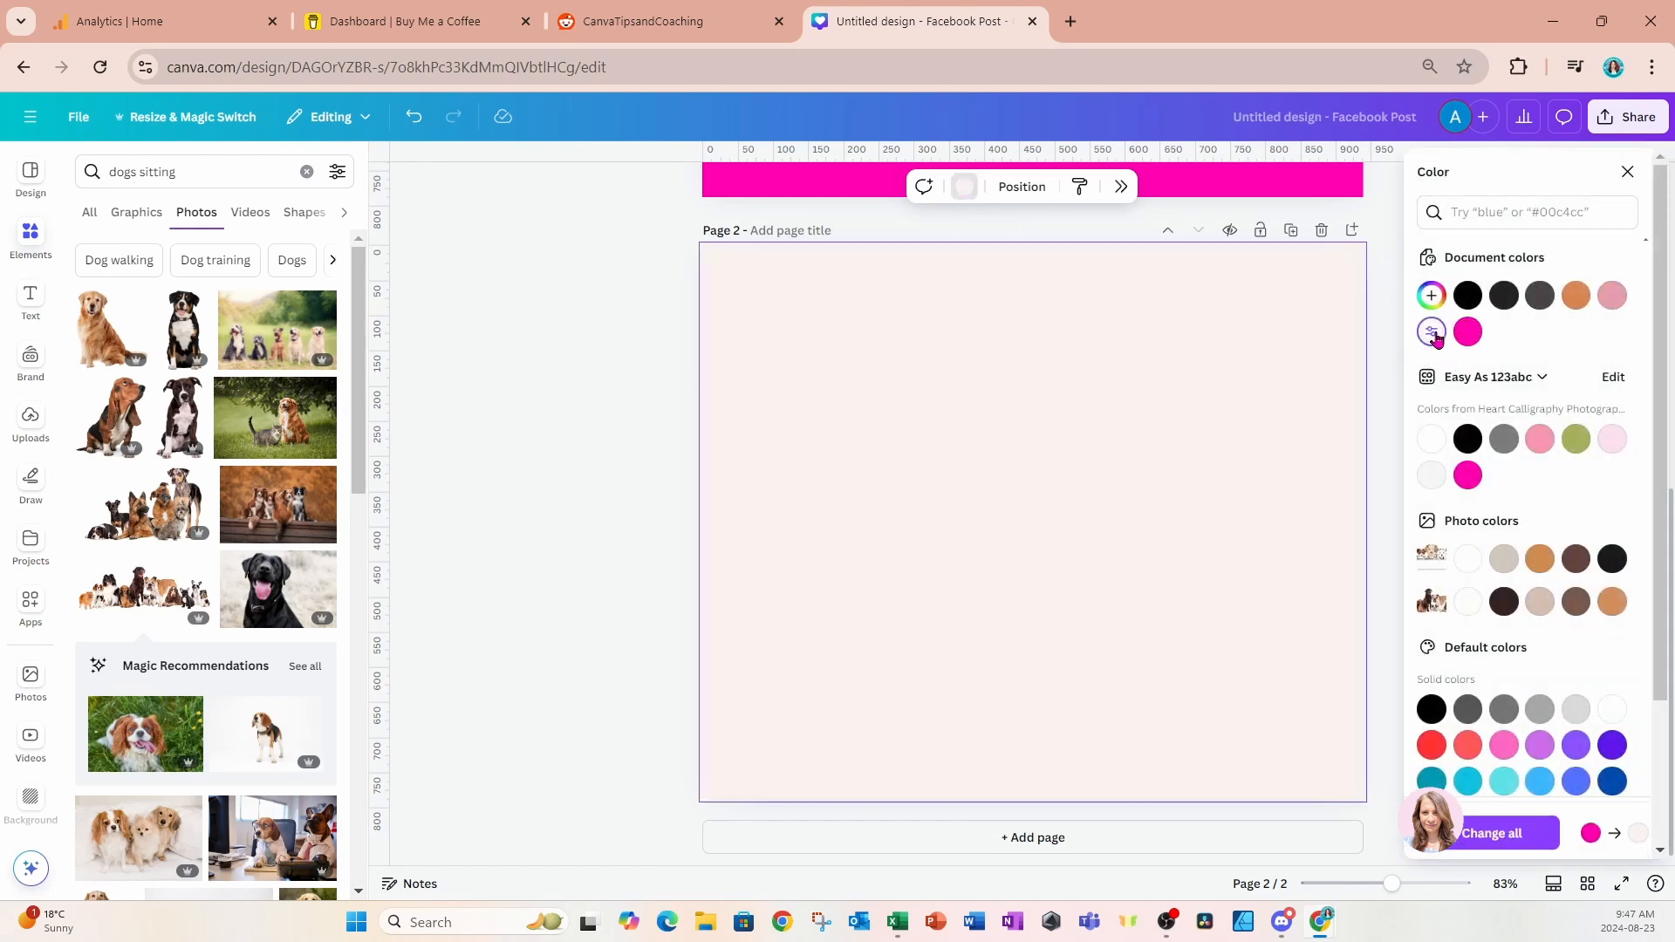
click(1432, 438)
Copy the dog-and-bone image from page 1 onto the blank white page 2.
scroll(1260, 471, up, 5)
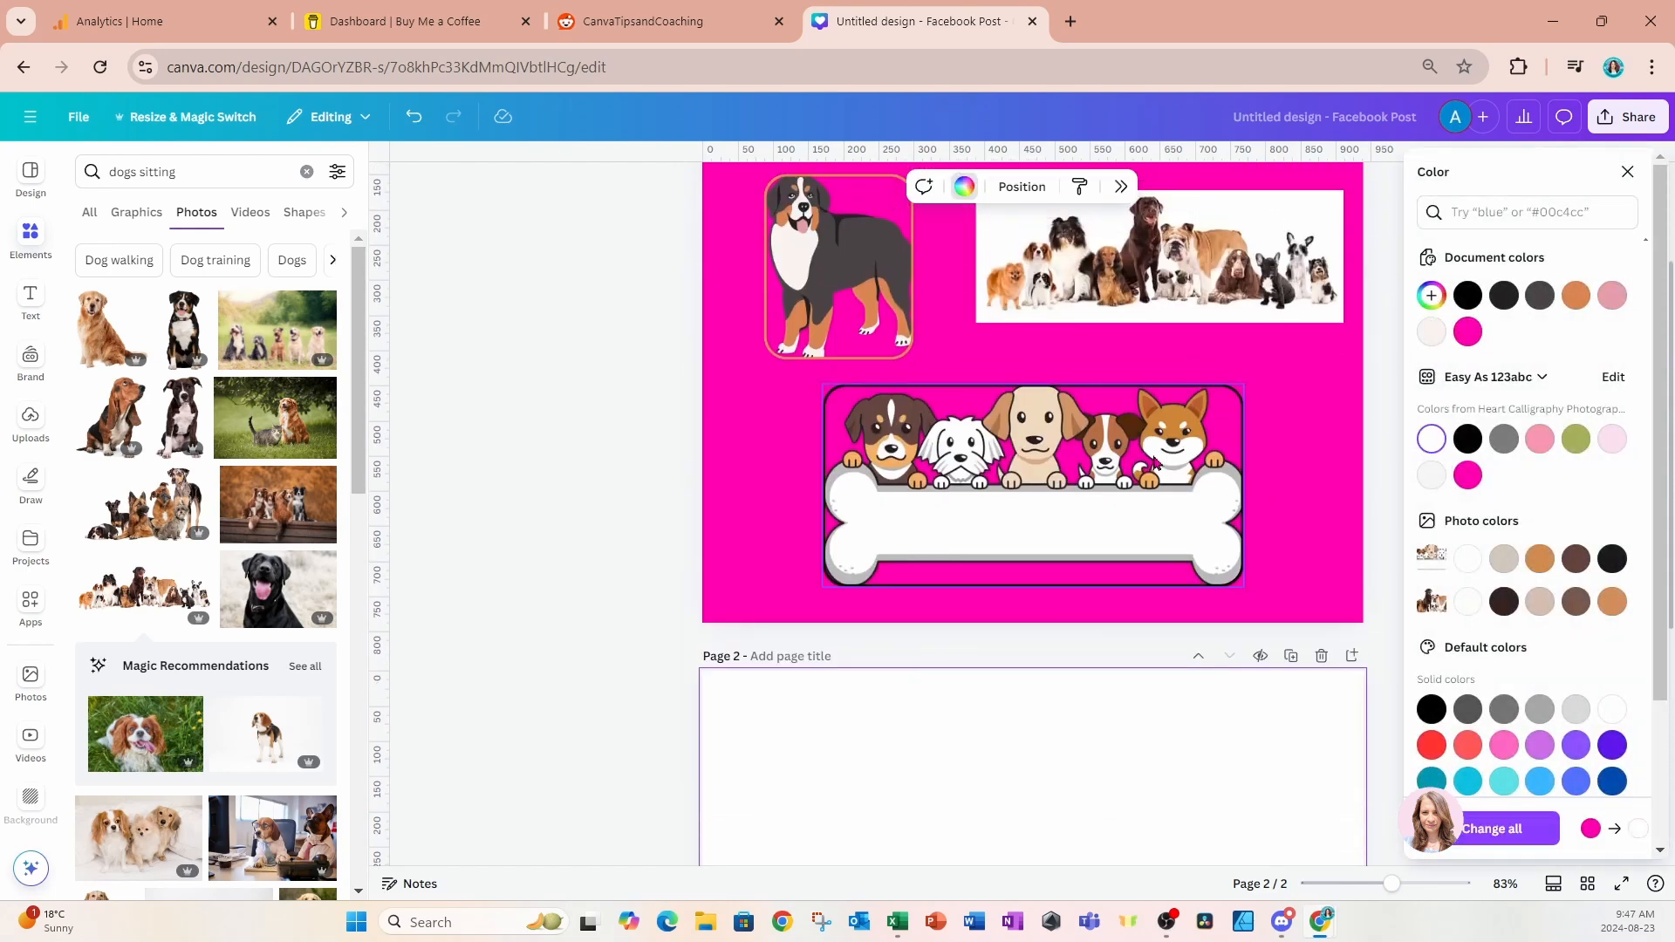
click(1152, 461)
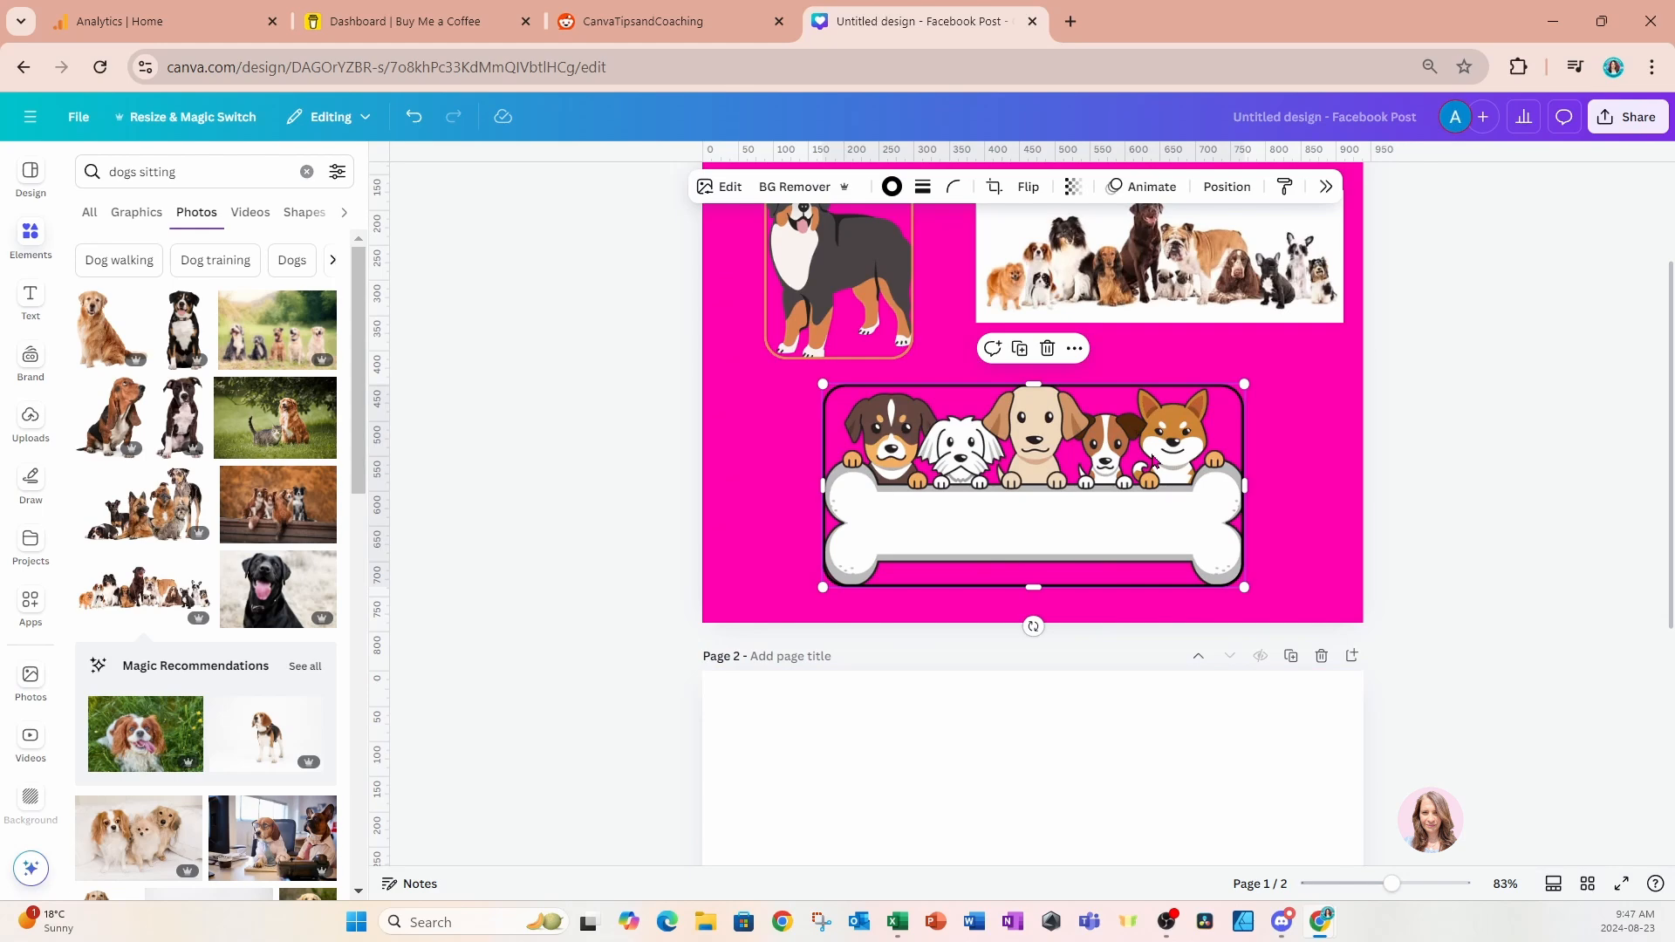
scroll(1152, 461, down, 5)
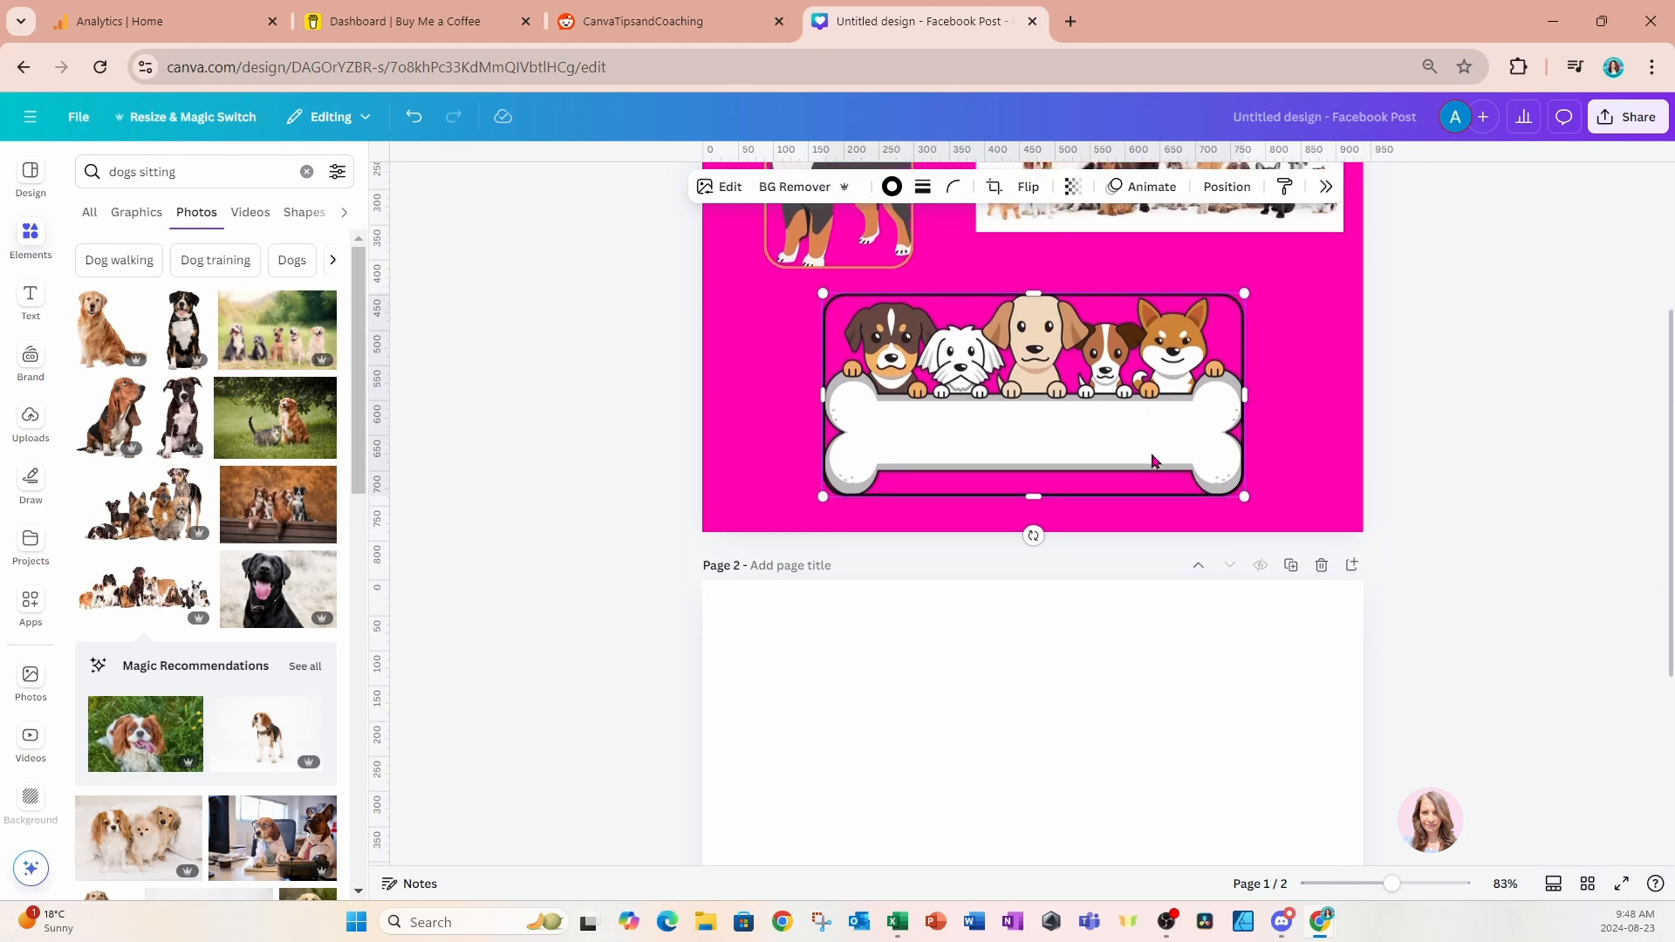
click(1146, 574)
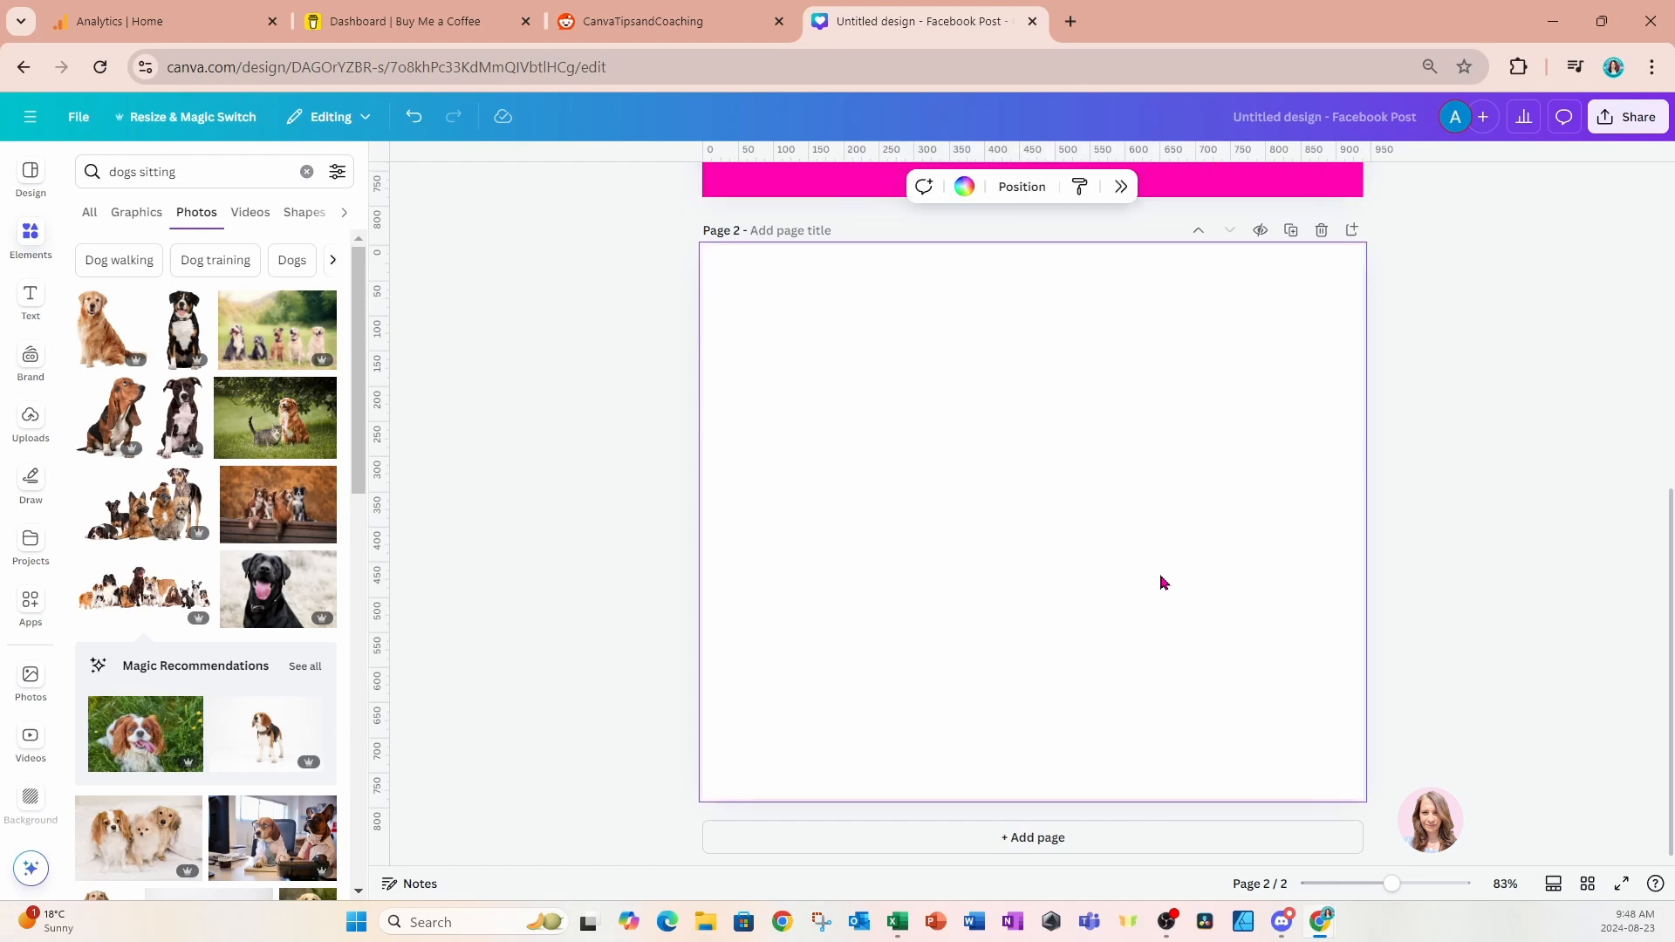
key(ctrl+z)
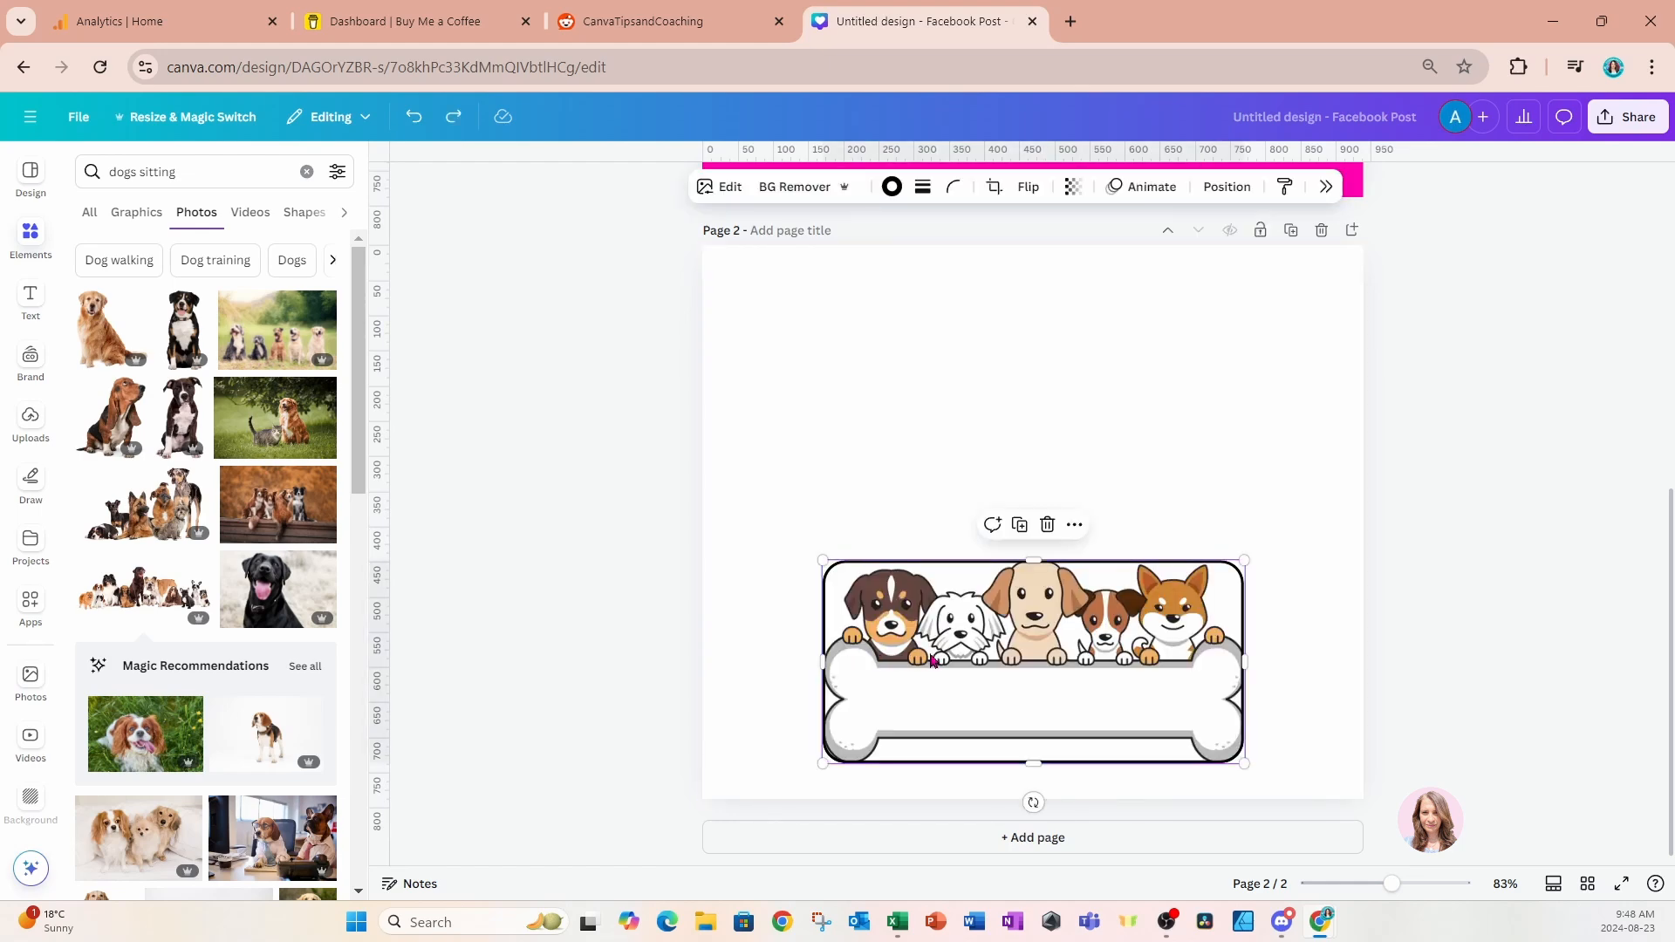
Remove the border from the copied dog-and-bone image and shrink it into the upper-left corner of page 2.
click(923, 188)
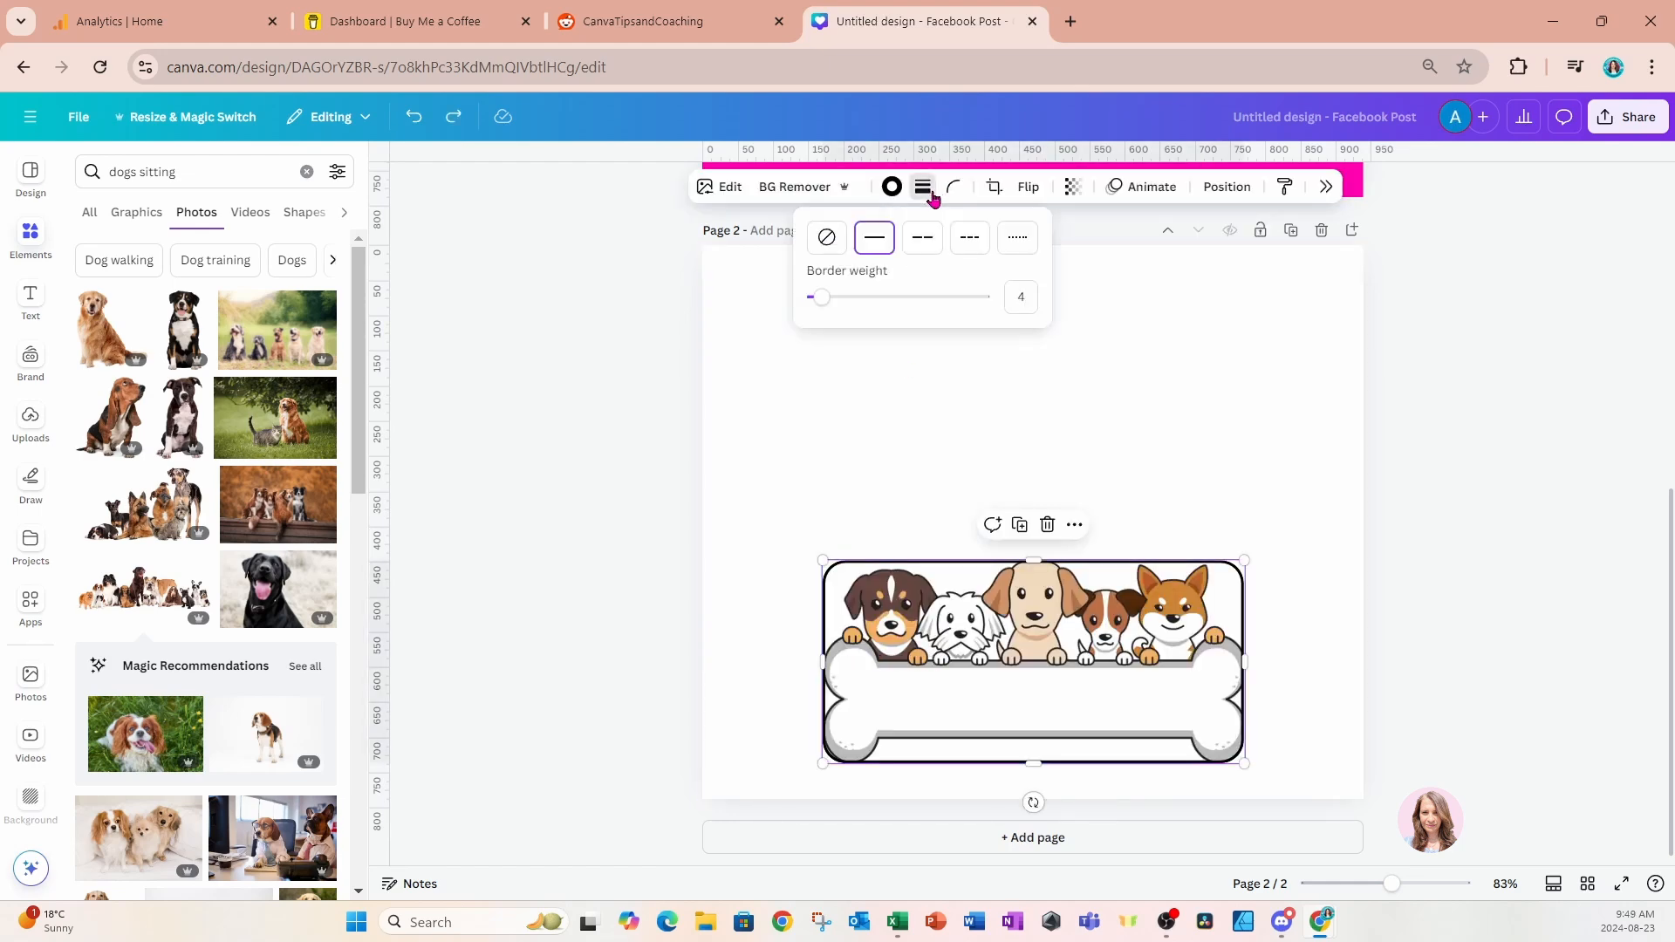
click(827, 238)
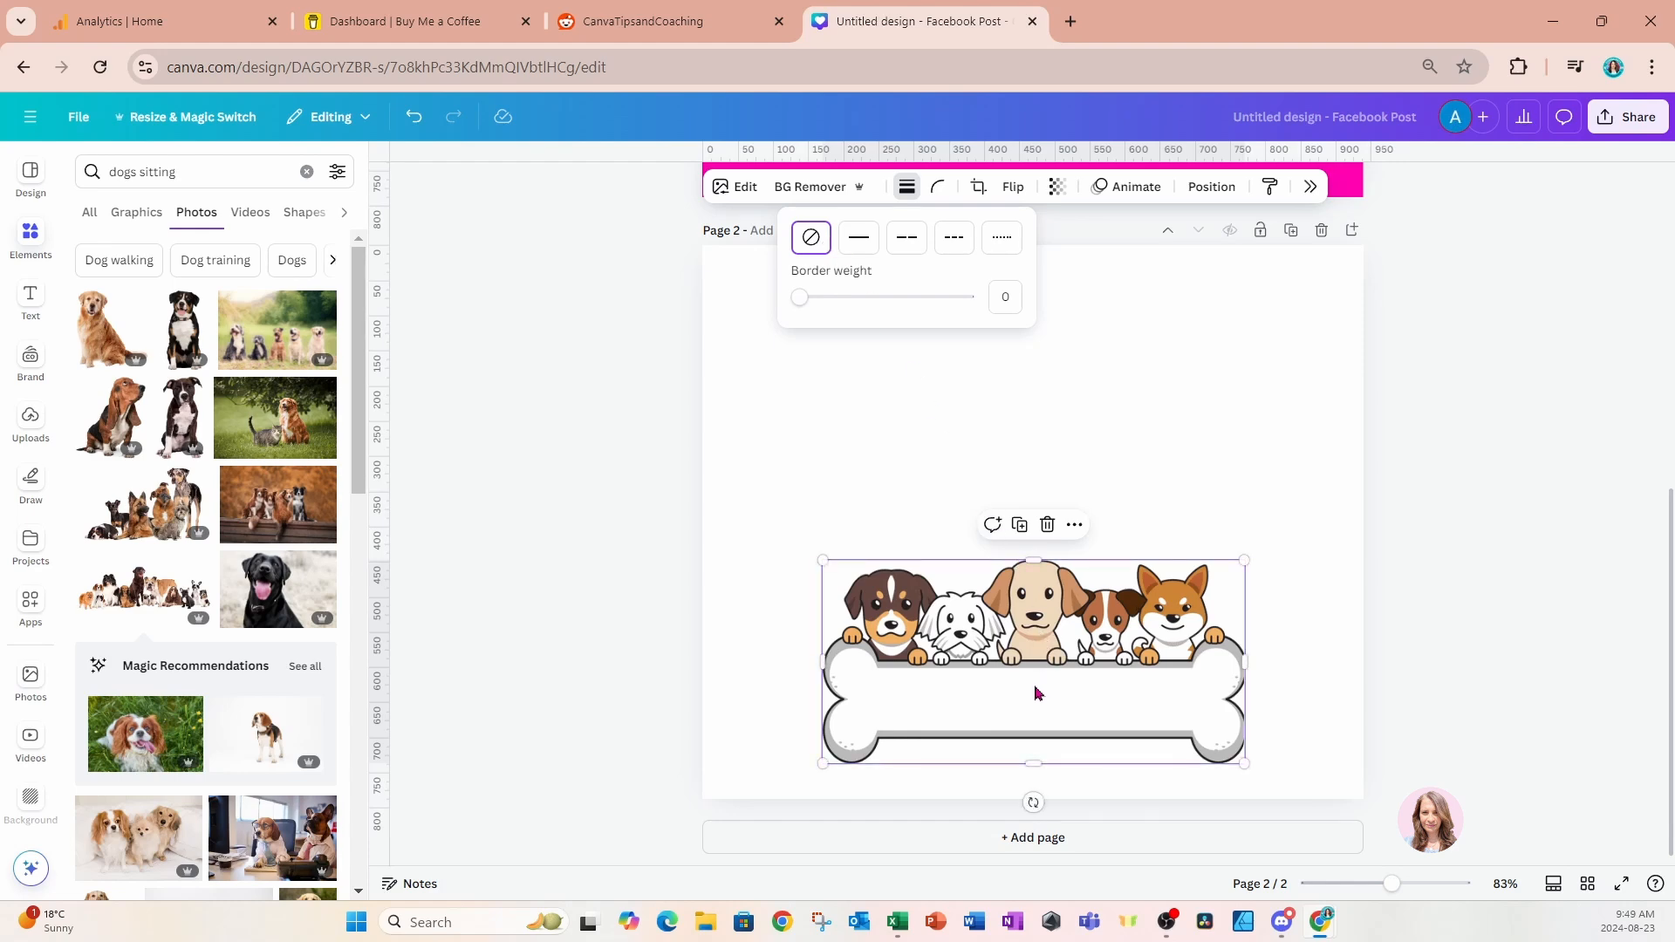
drag(1039, 693, 956, 396)
drag(1164, 475, 987, 415)
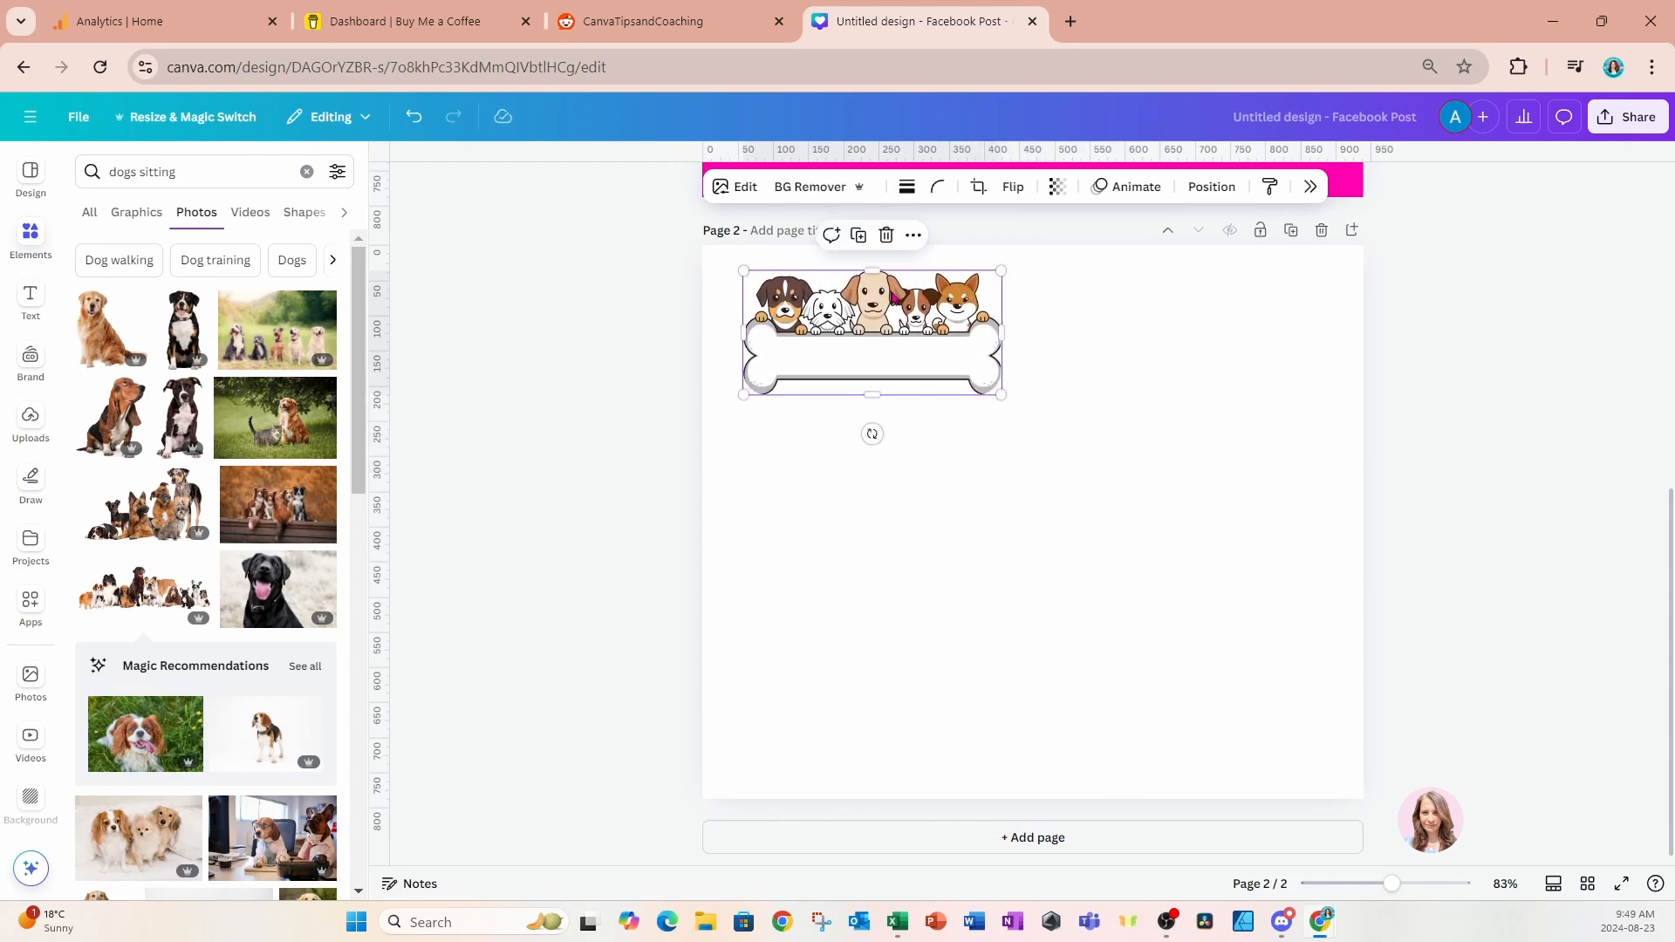
Duplicate the small image three times in a column of four down the page's left side, keeping the lowest copy within the page.
click(867, 246)
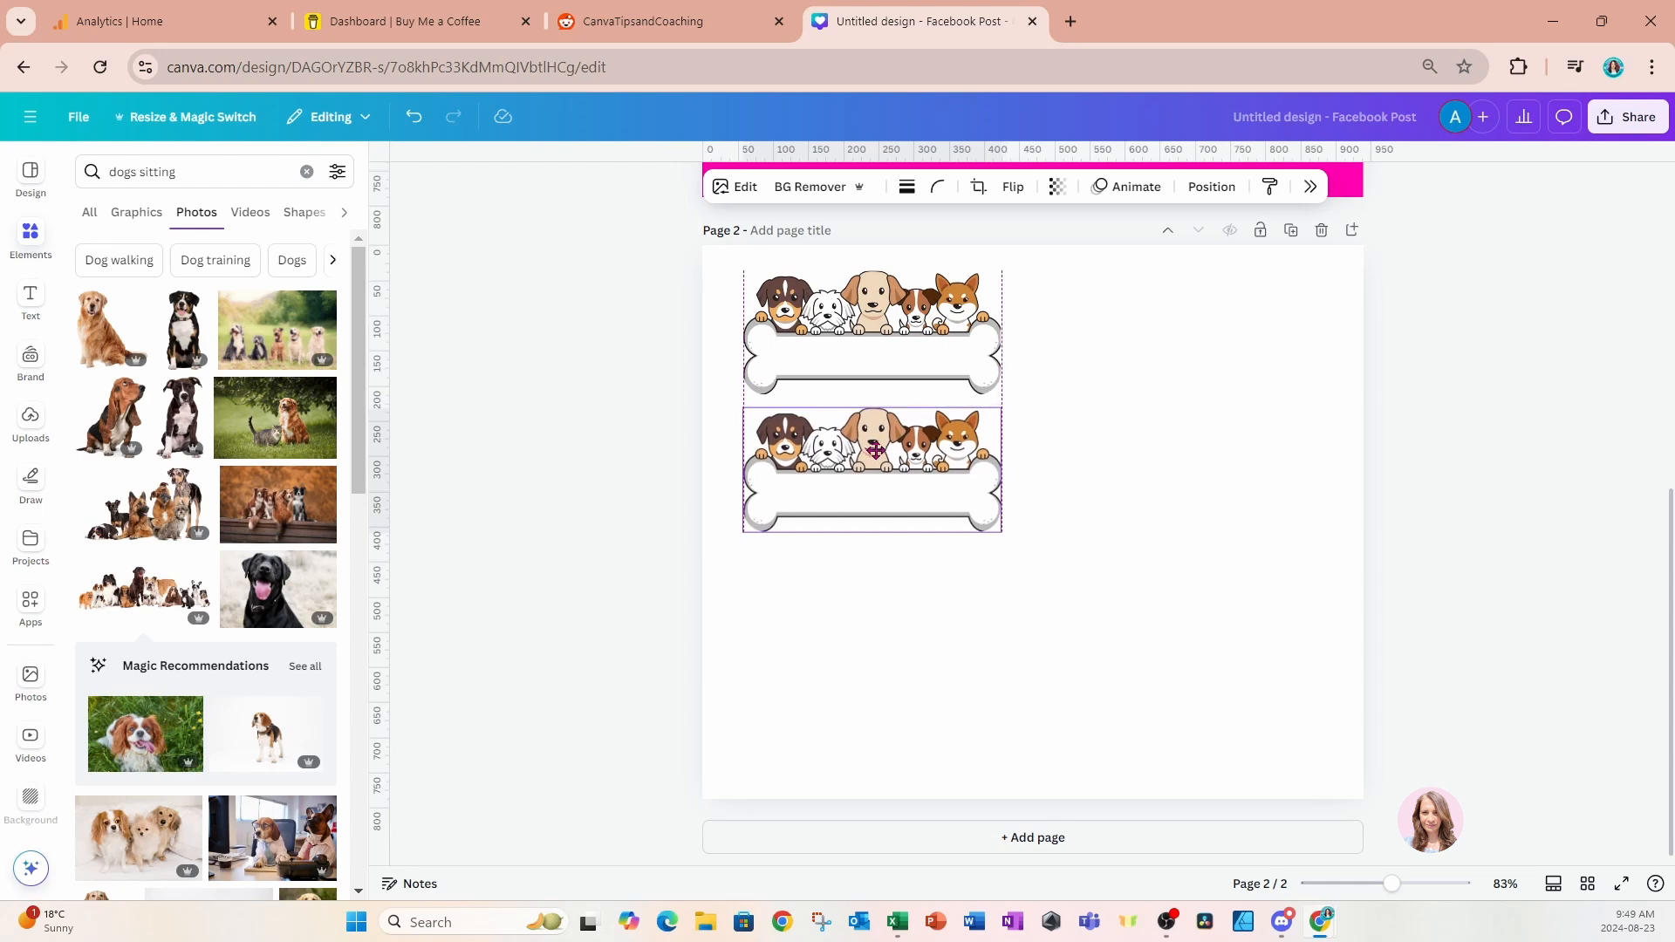
click(859, 375)
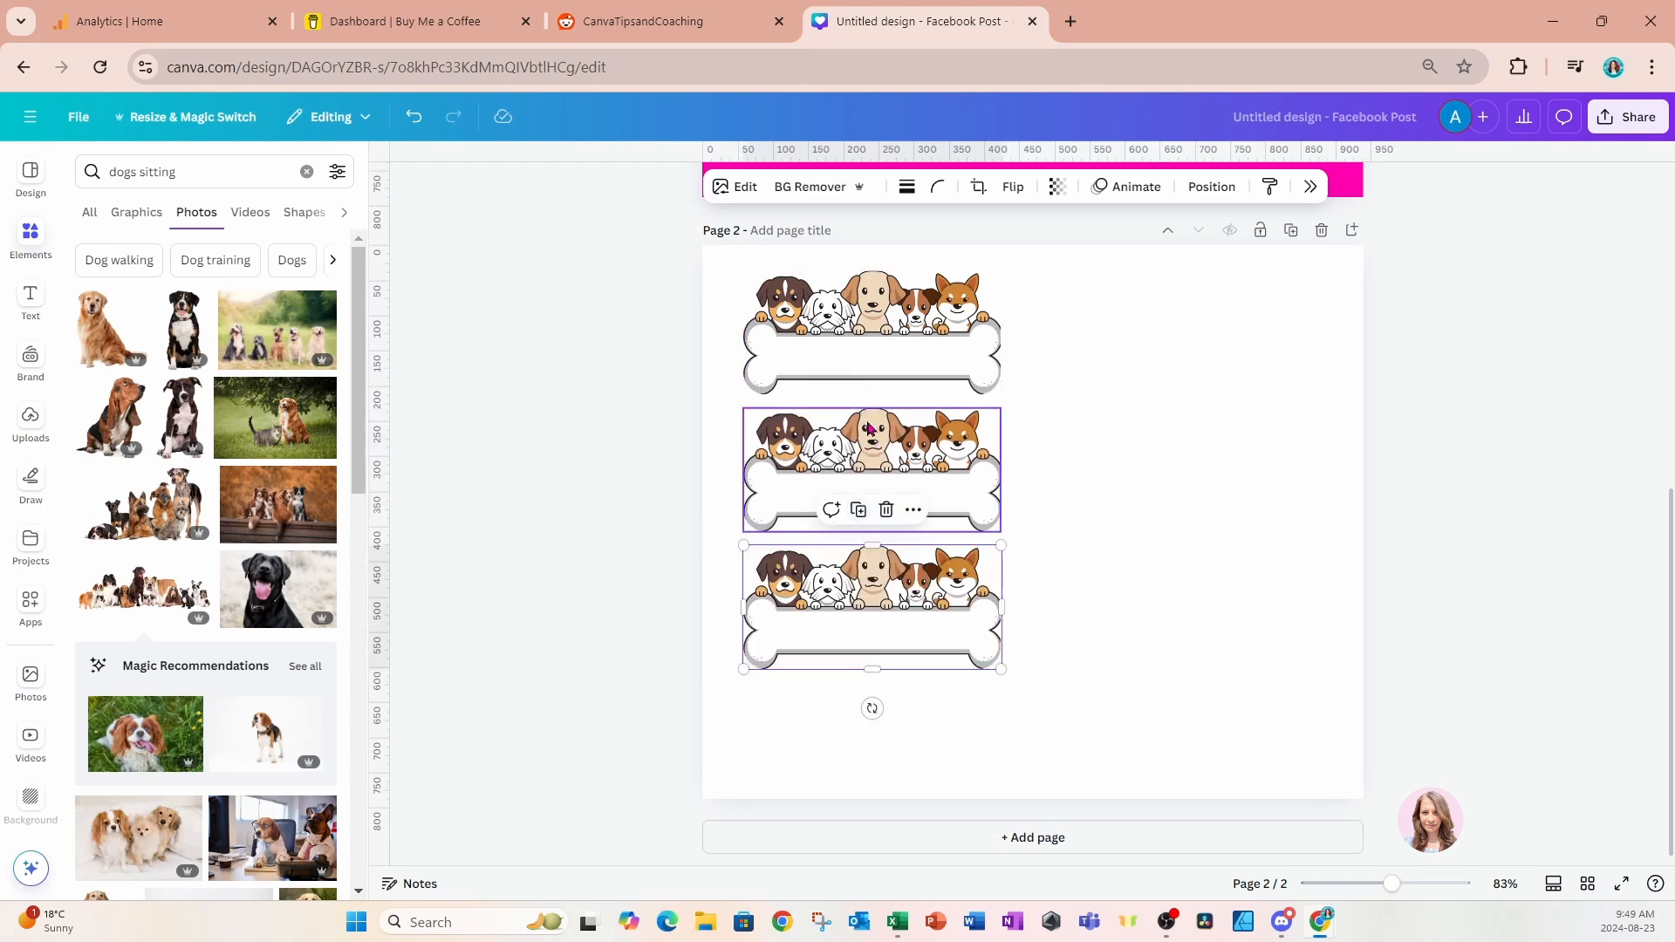
click(860, 515)
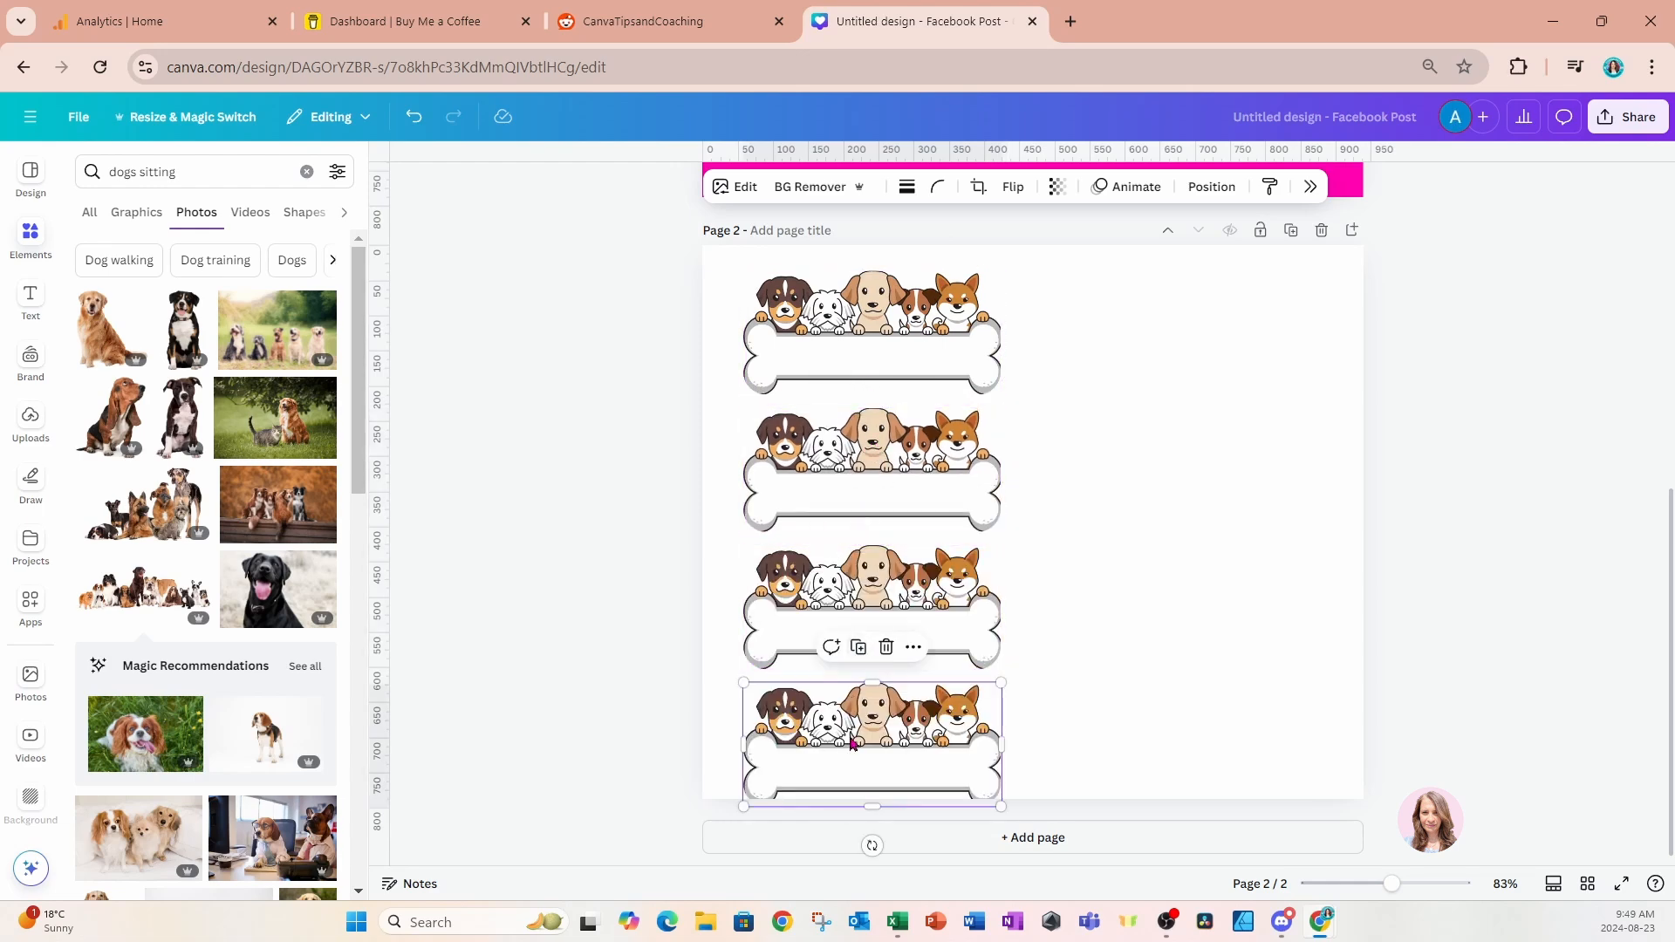
drag(853, 742, 853, 735)
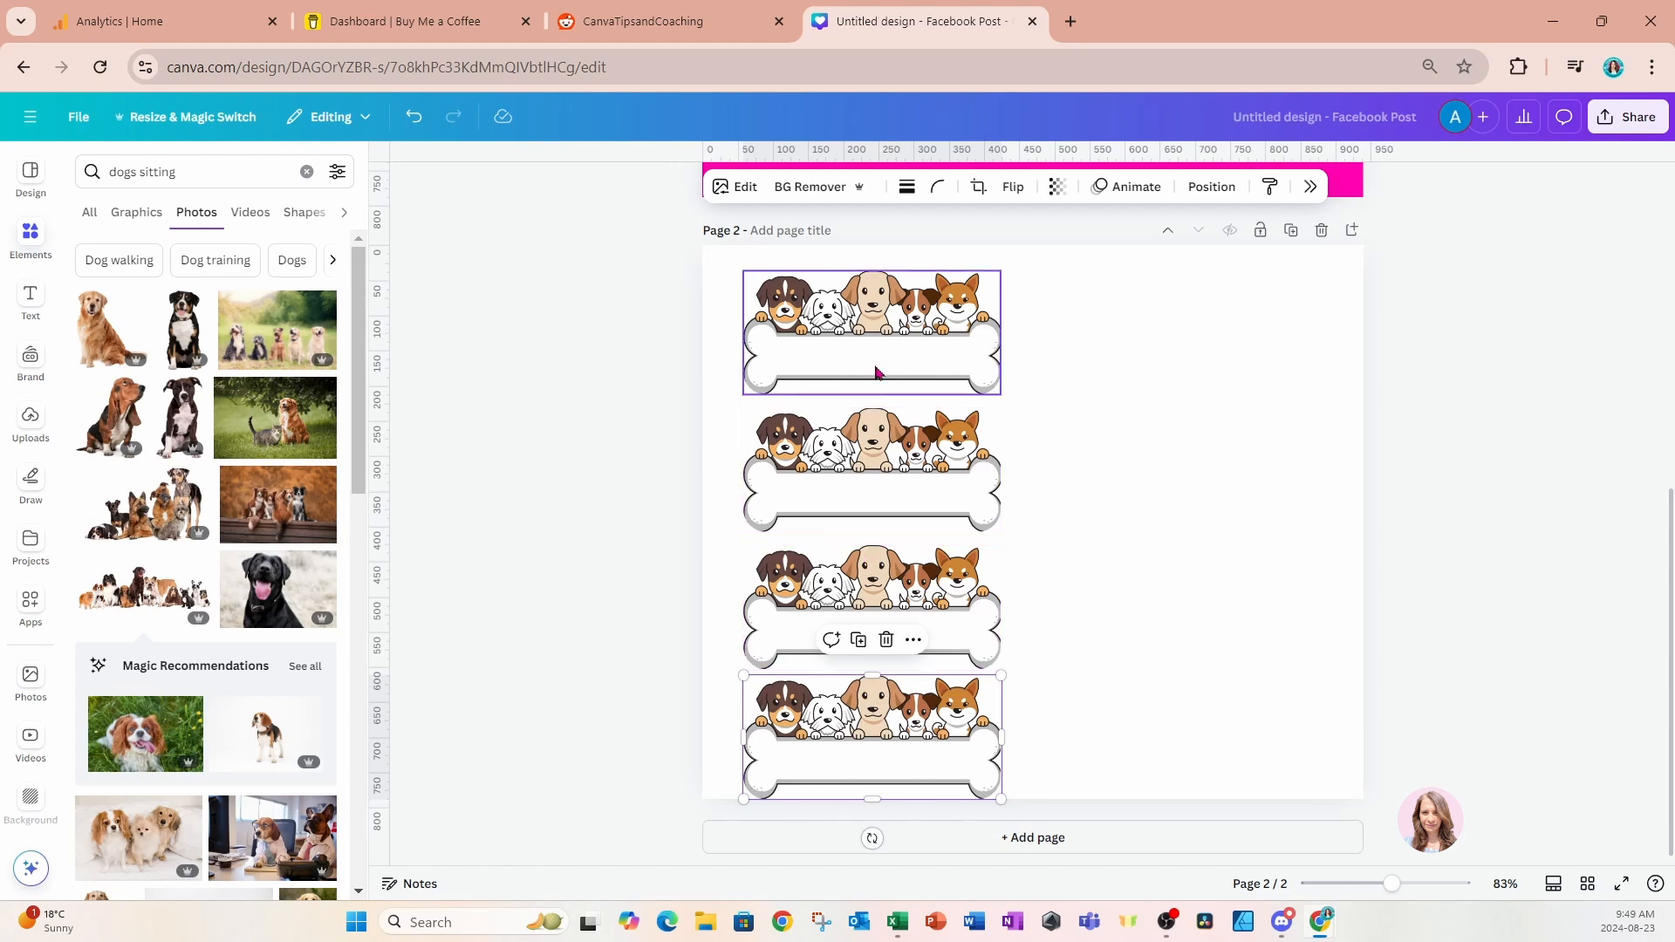
Duplicate the top image into a second column on the page's right side and fill it with three evenly spaced copies.
click(877, 350)
click(859, 237)
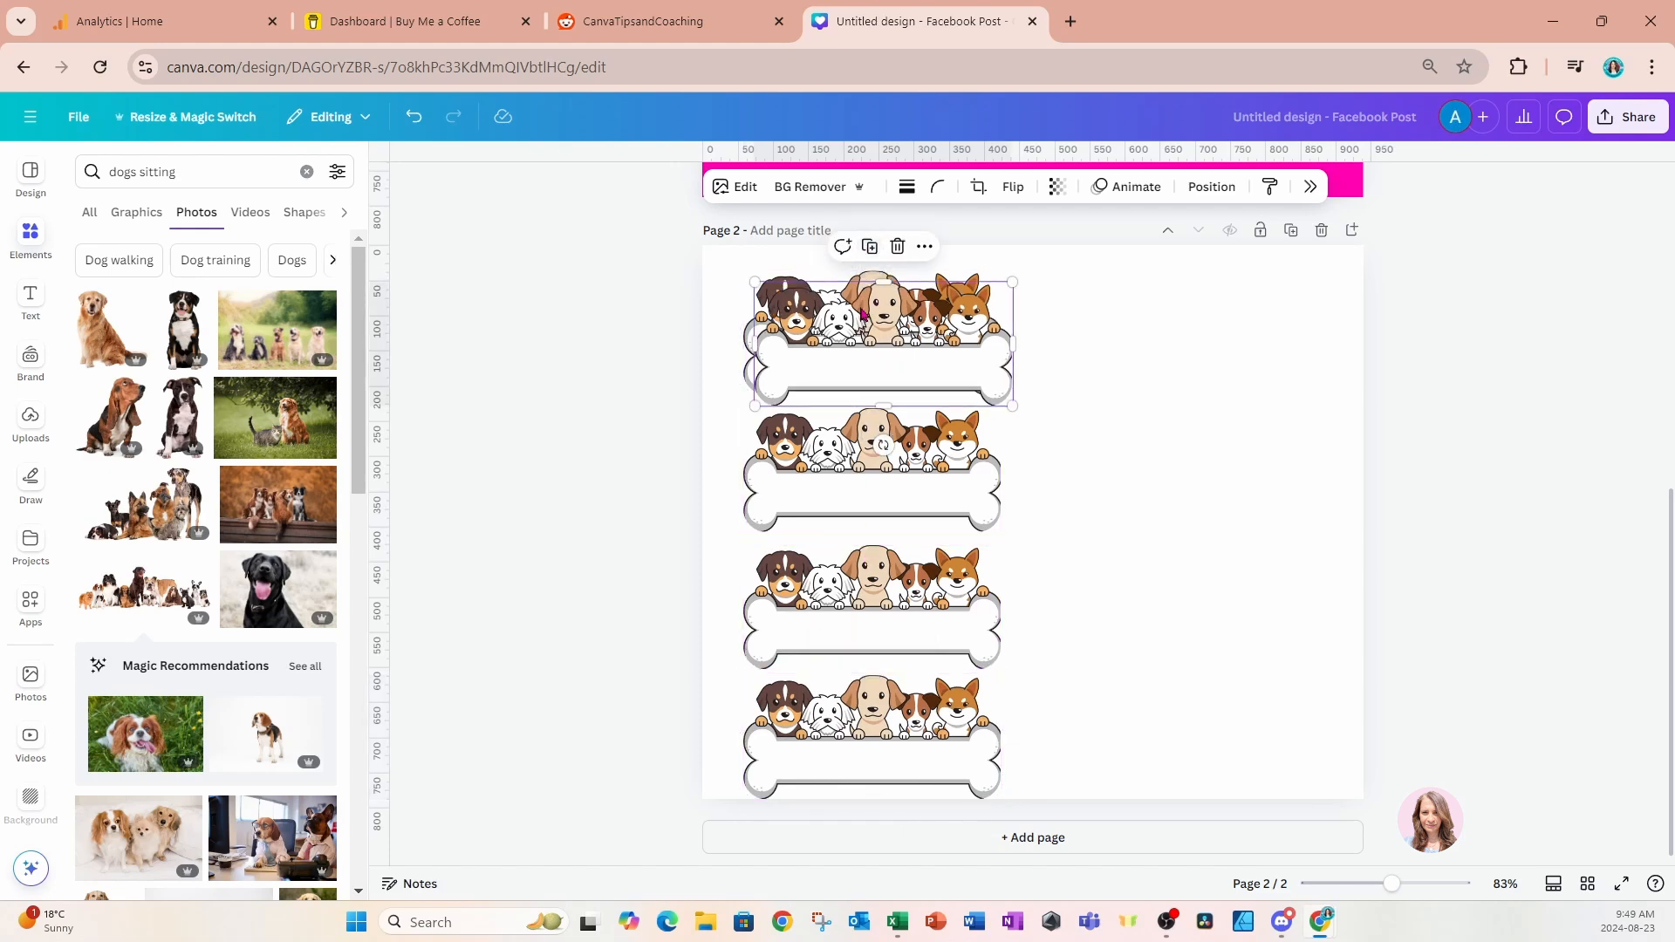
drag(859, 312, 1171, 497)
click(1174, 235)
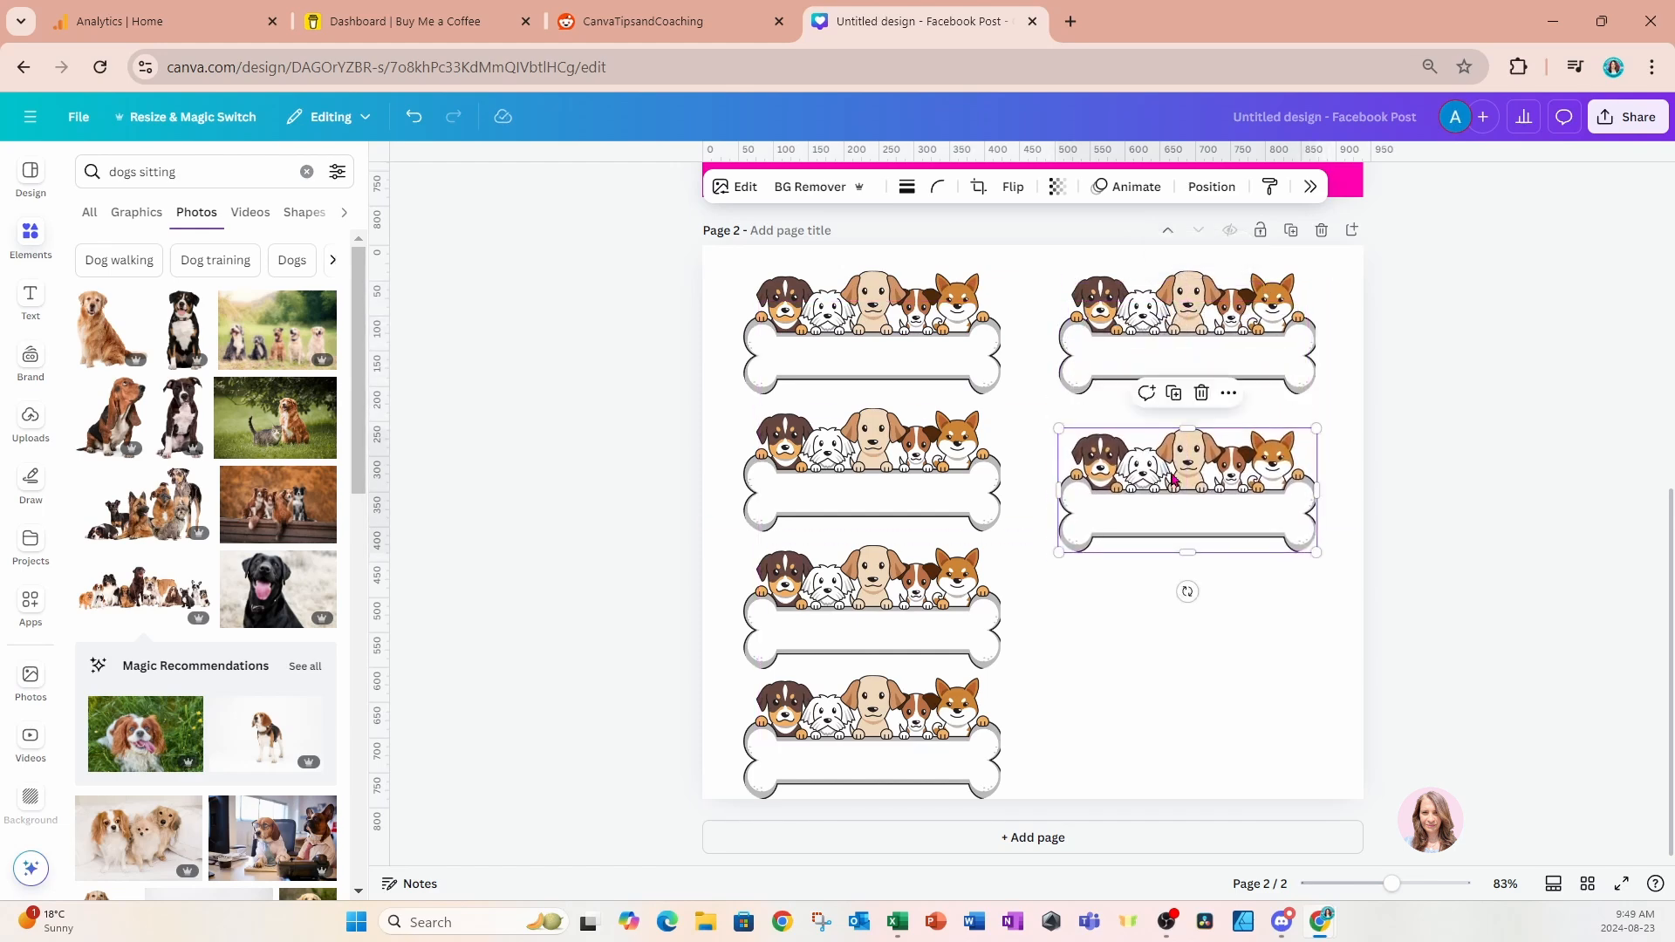
click(1174, 389)
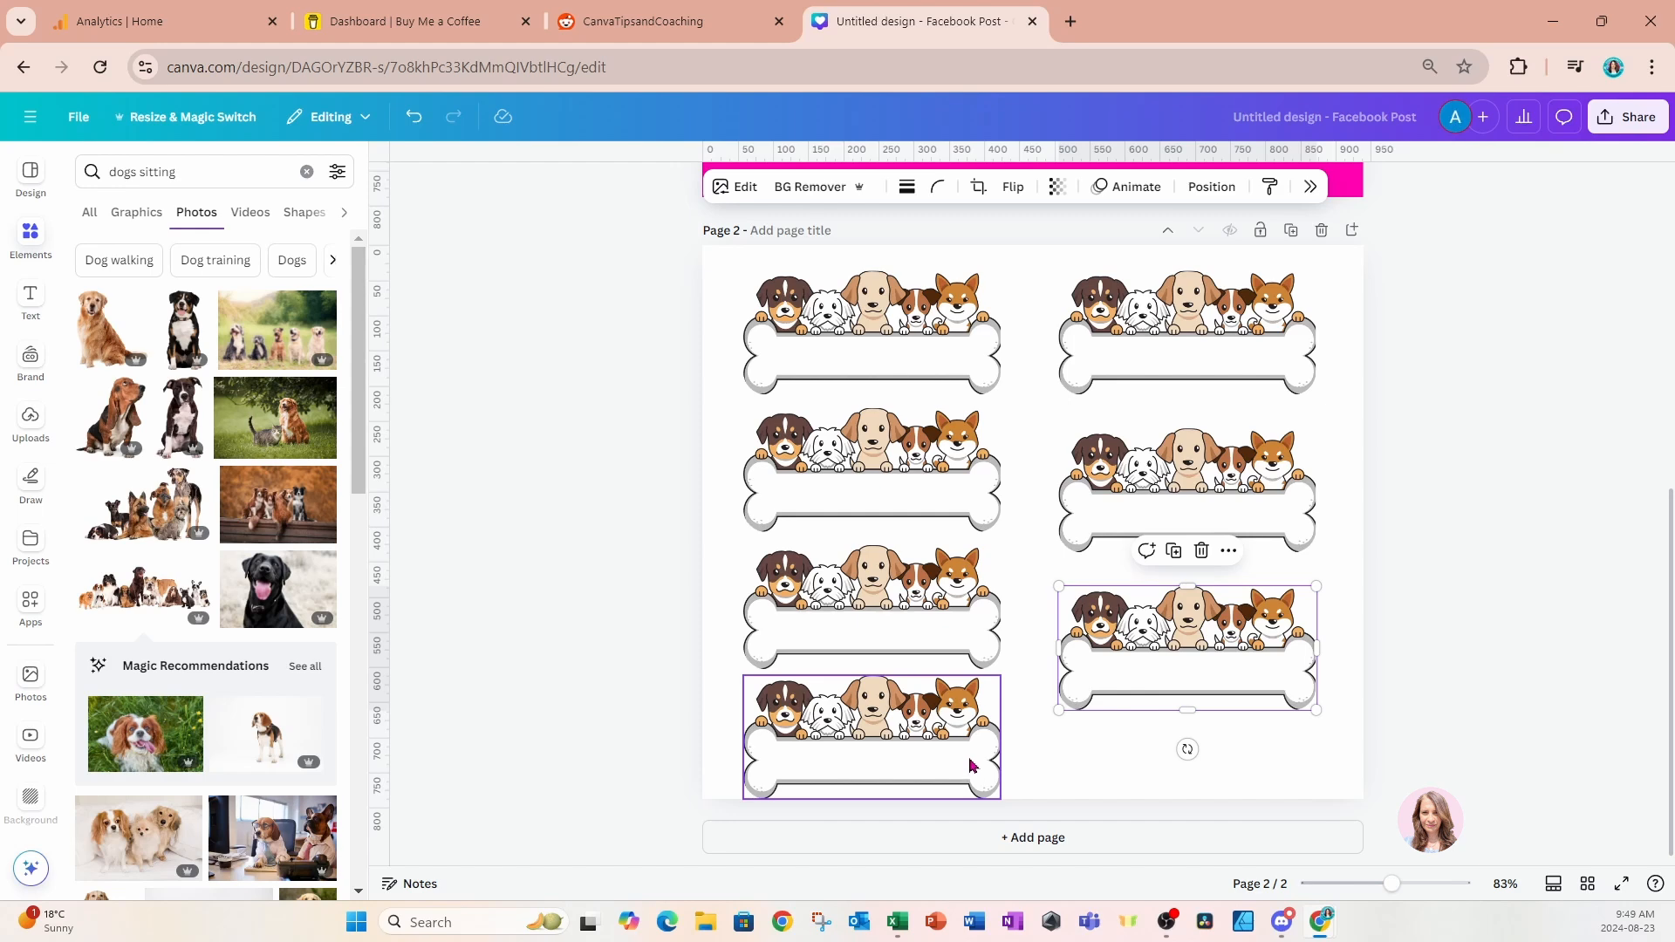
Apply the Glow shadow effect to the top-left dog-and-bone image on page 2.
click(877, 365)
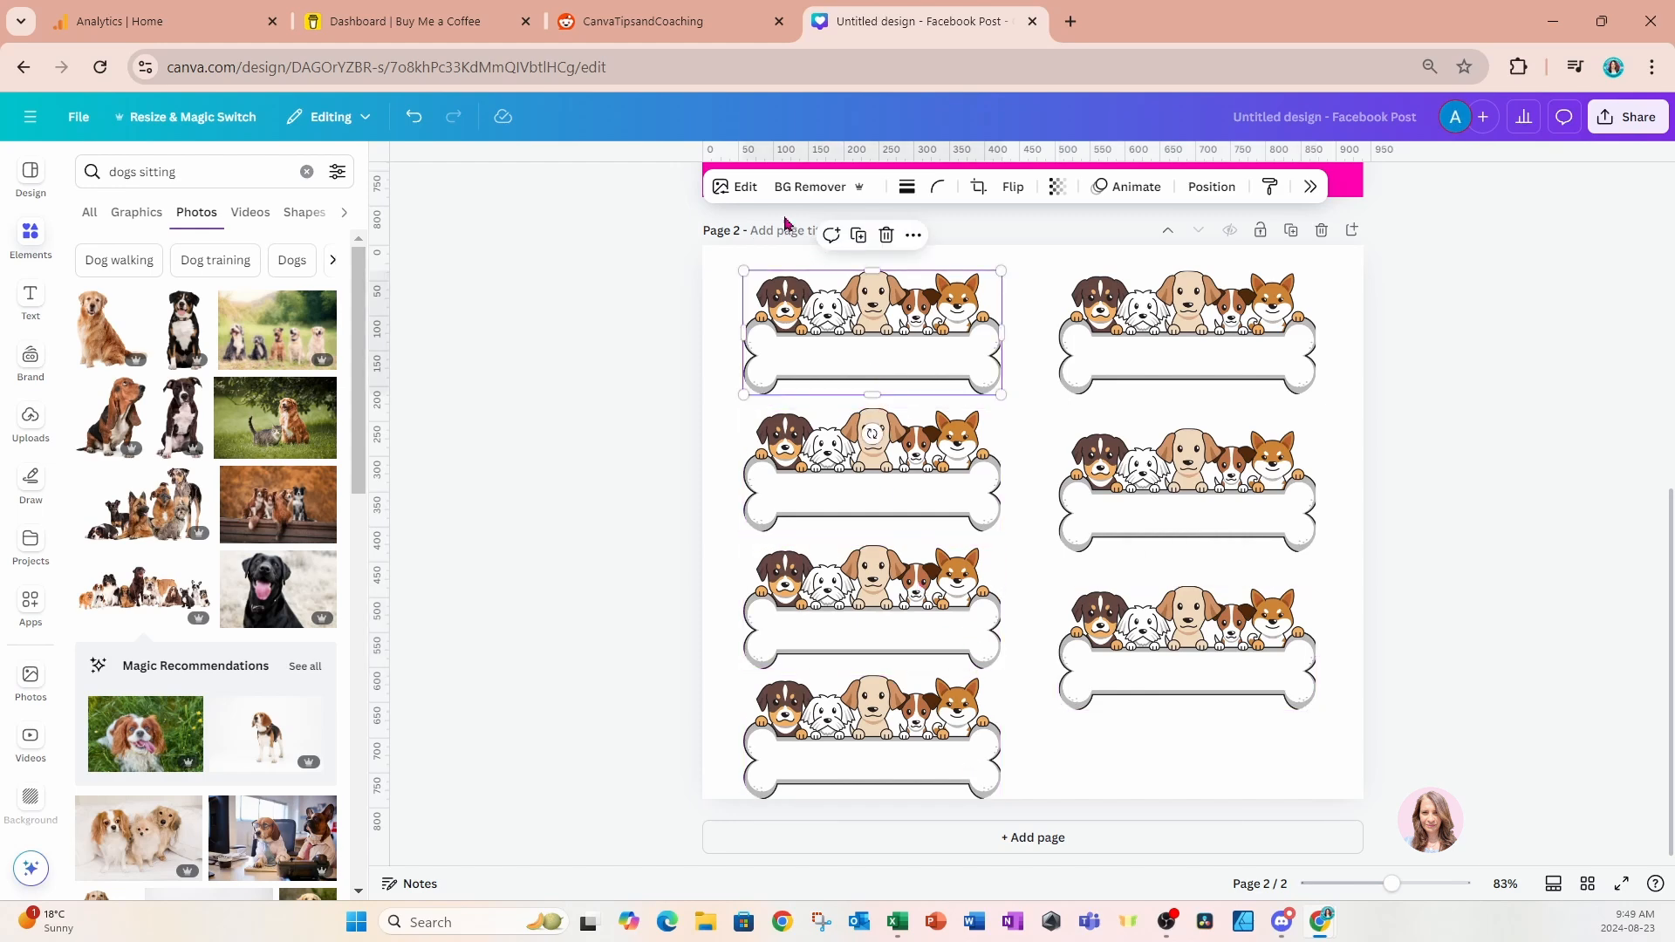
click(737, 187)
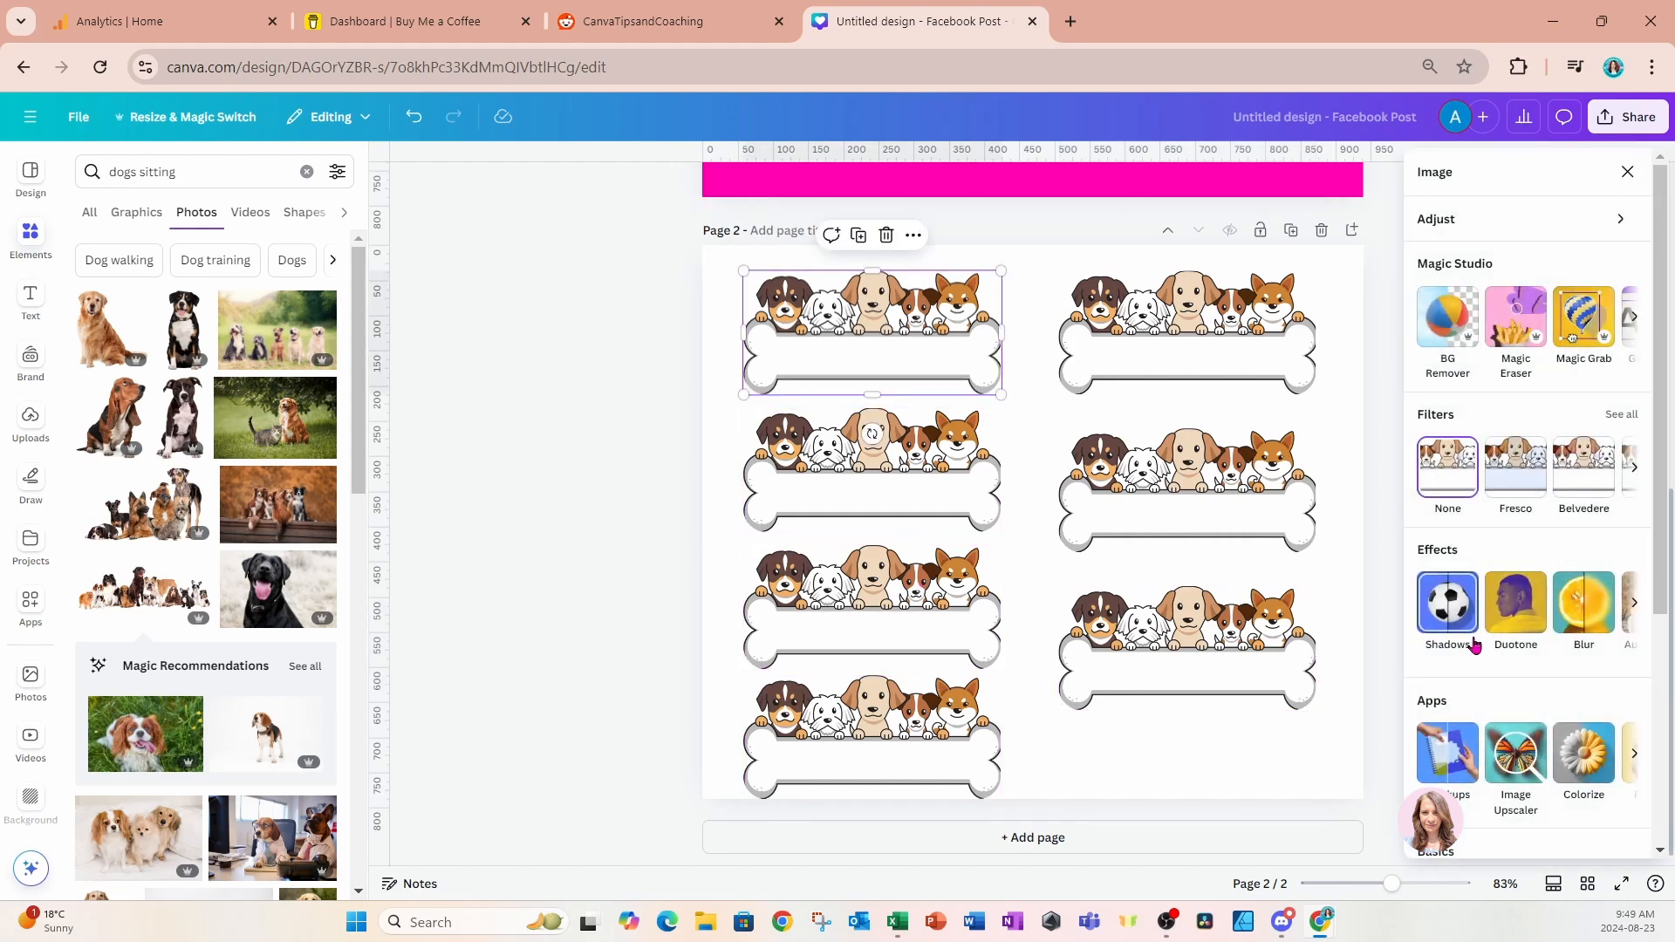
click(1445, 620)
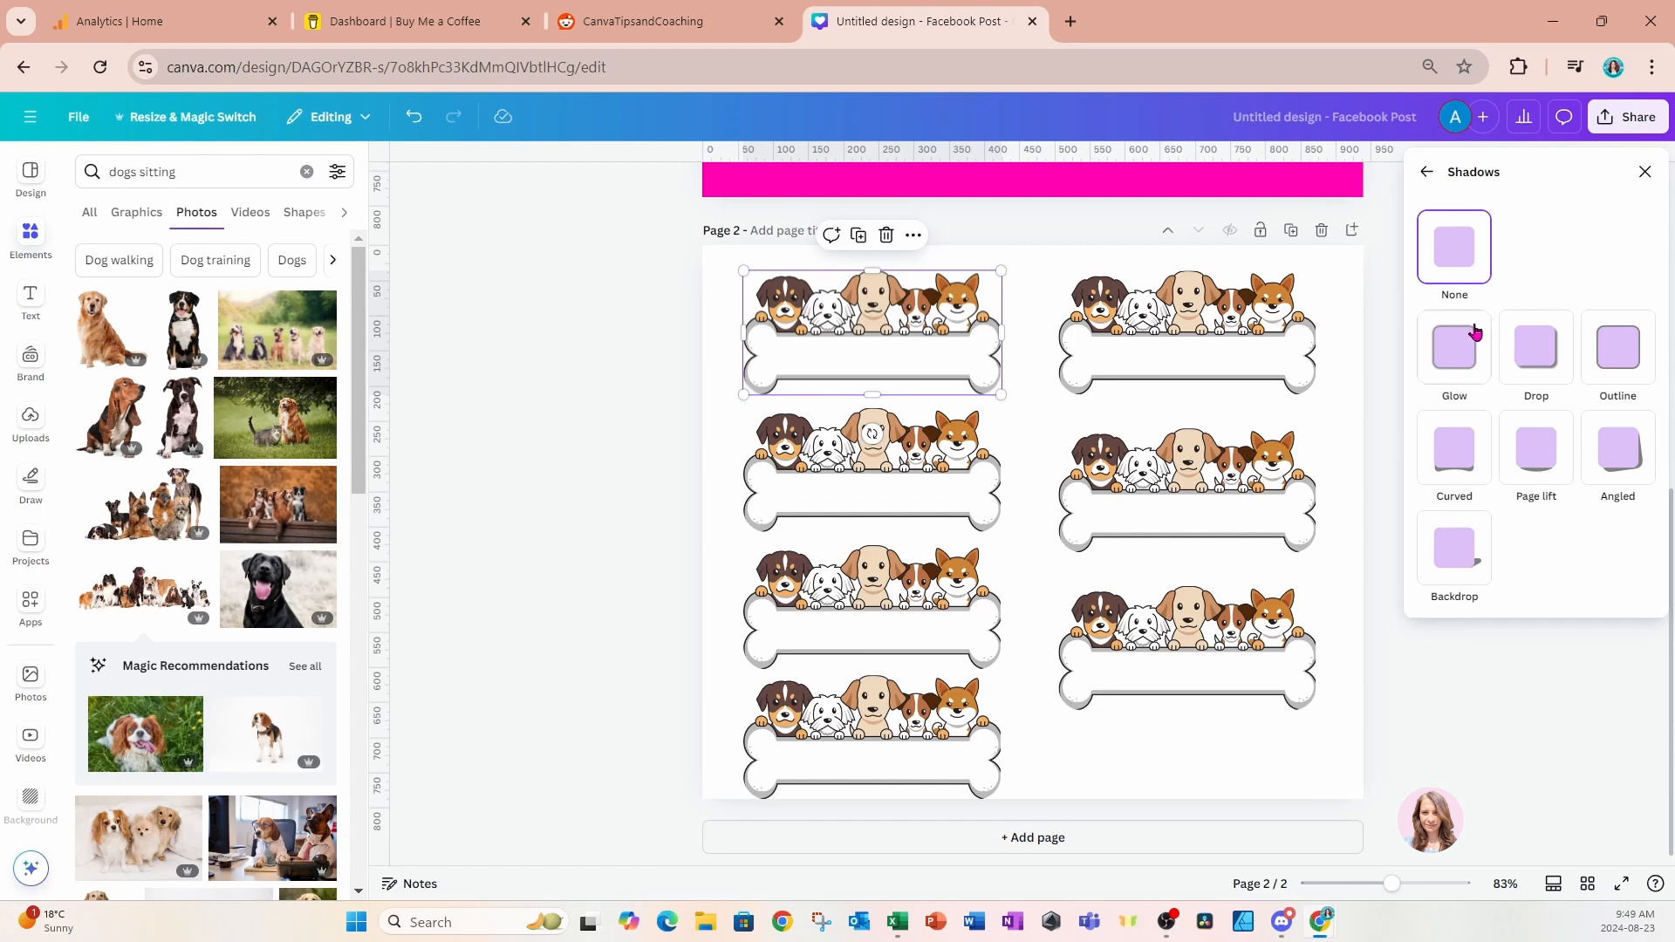
click(1461, 361)
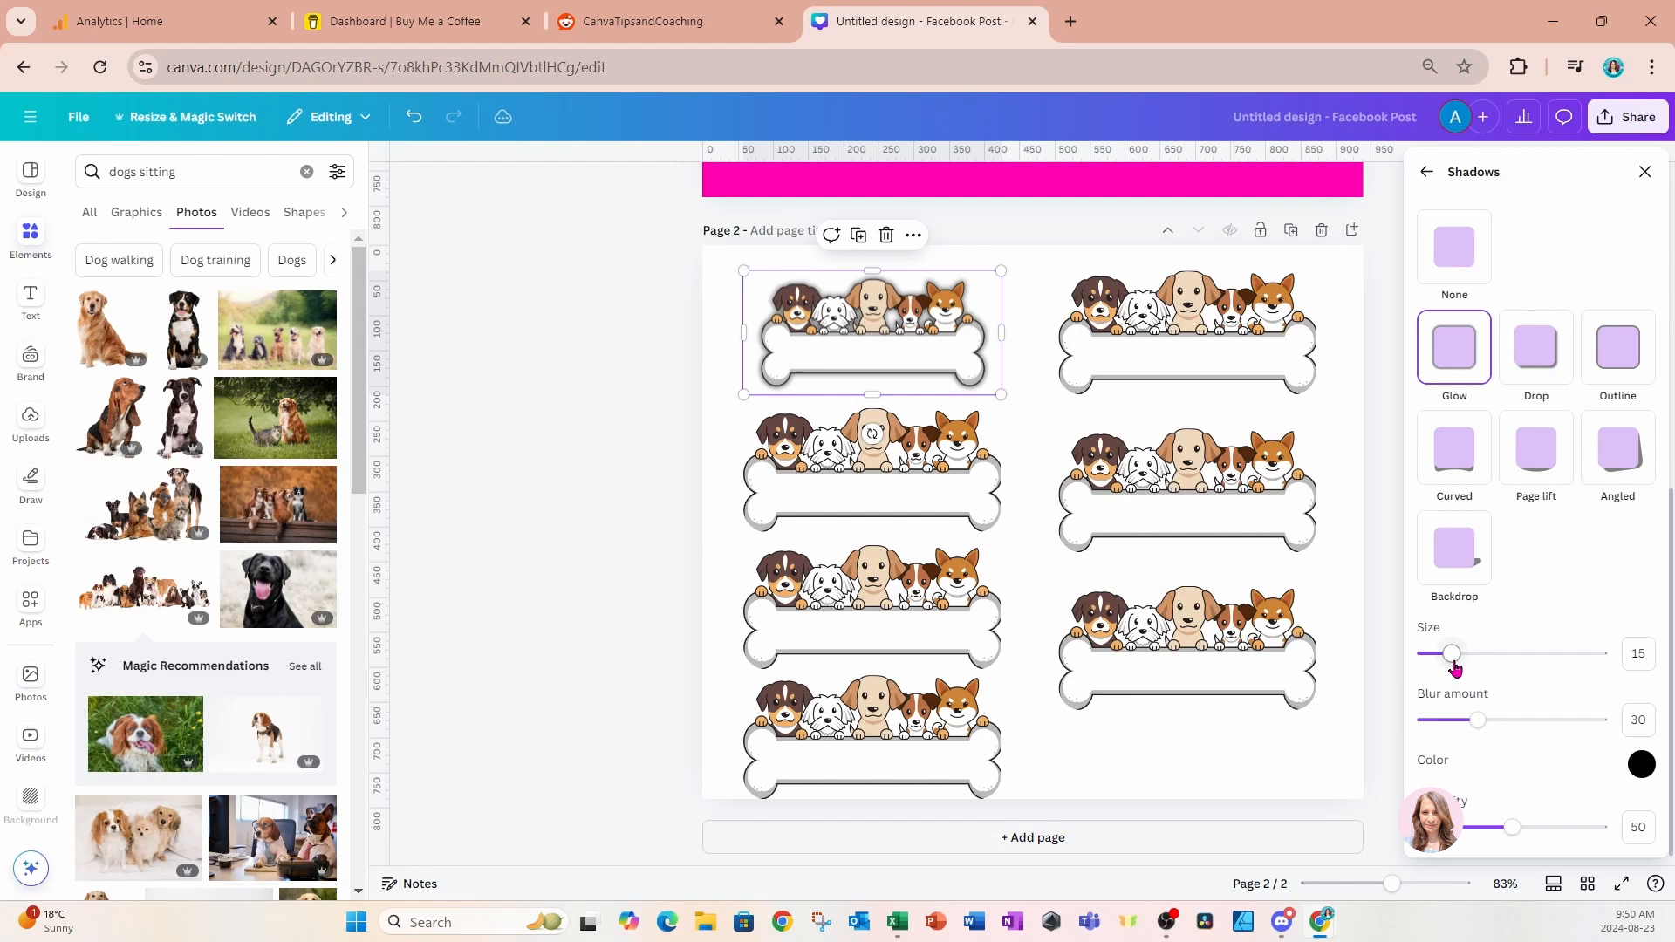
Set the glow's size to 54 and its blur amount to 33.
drag(1455, 669, 1523, 669)
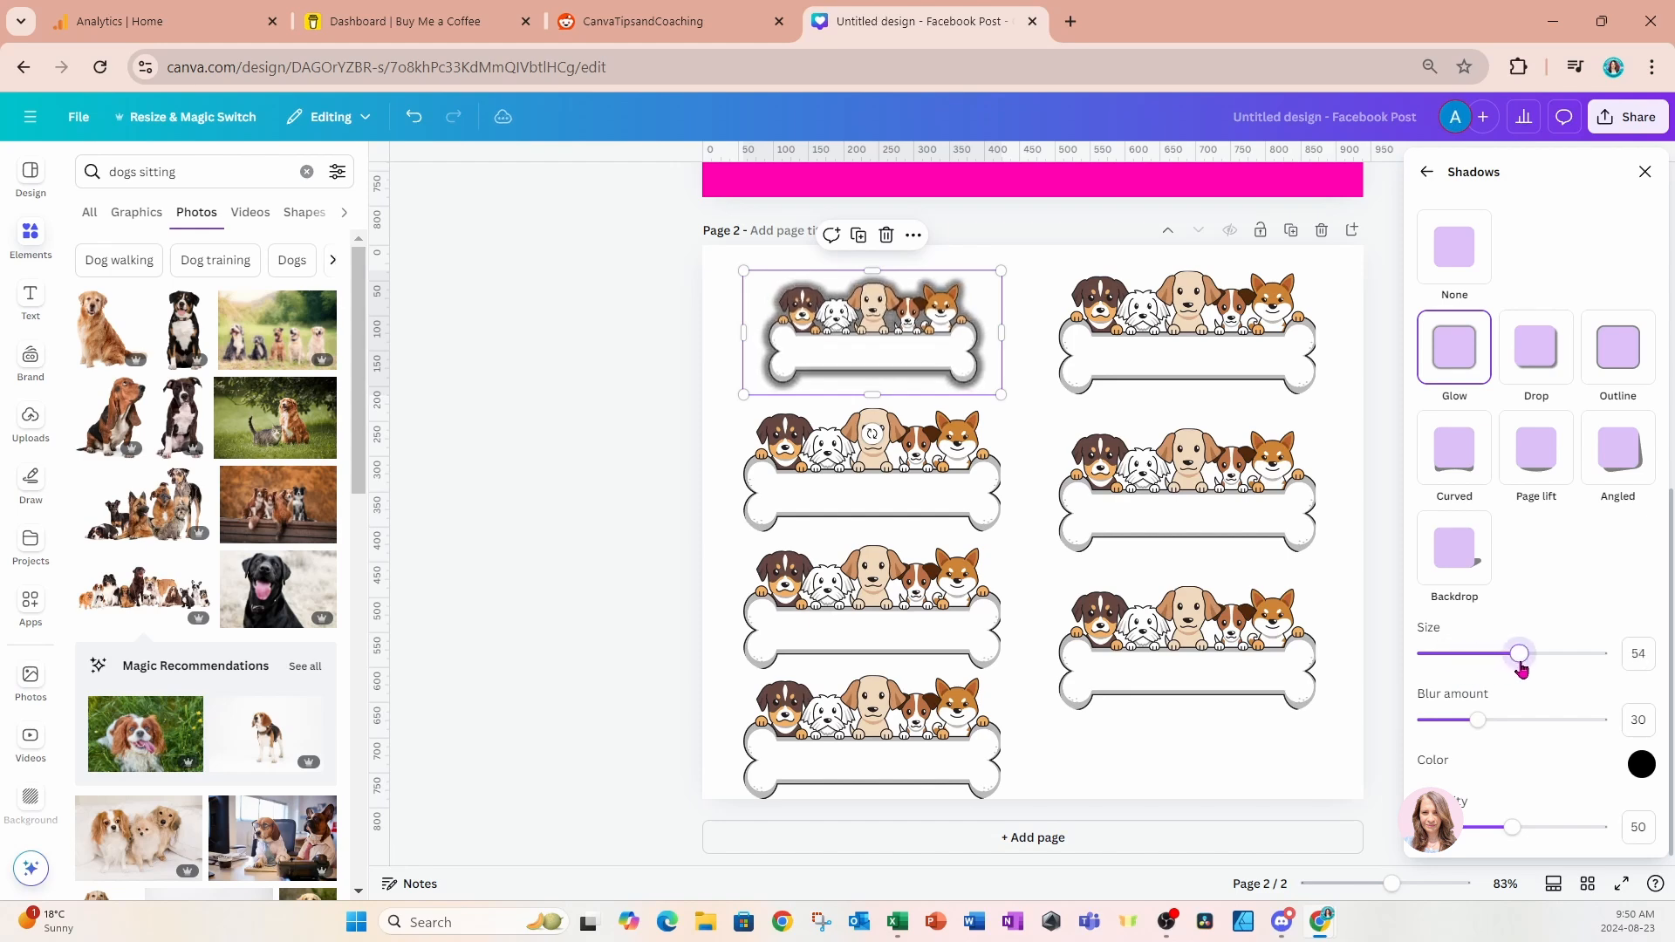
drag(1478, 720, 1591, 724)
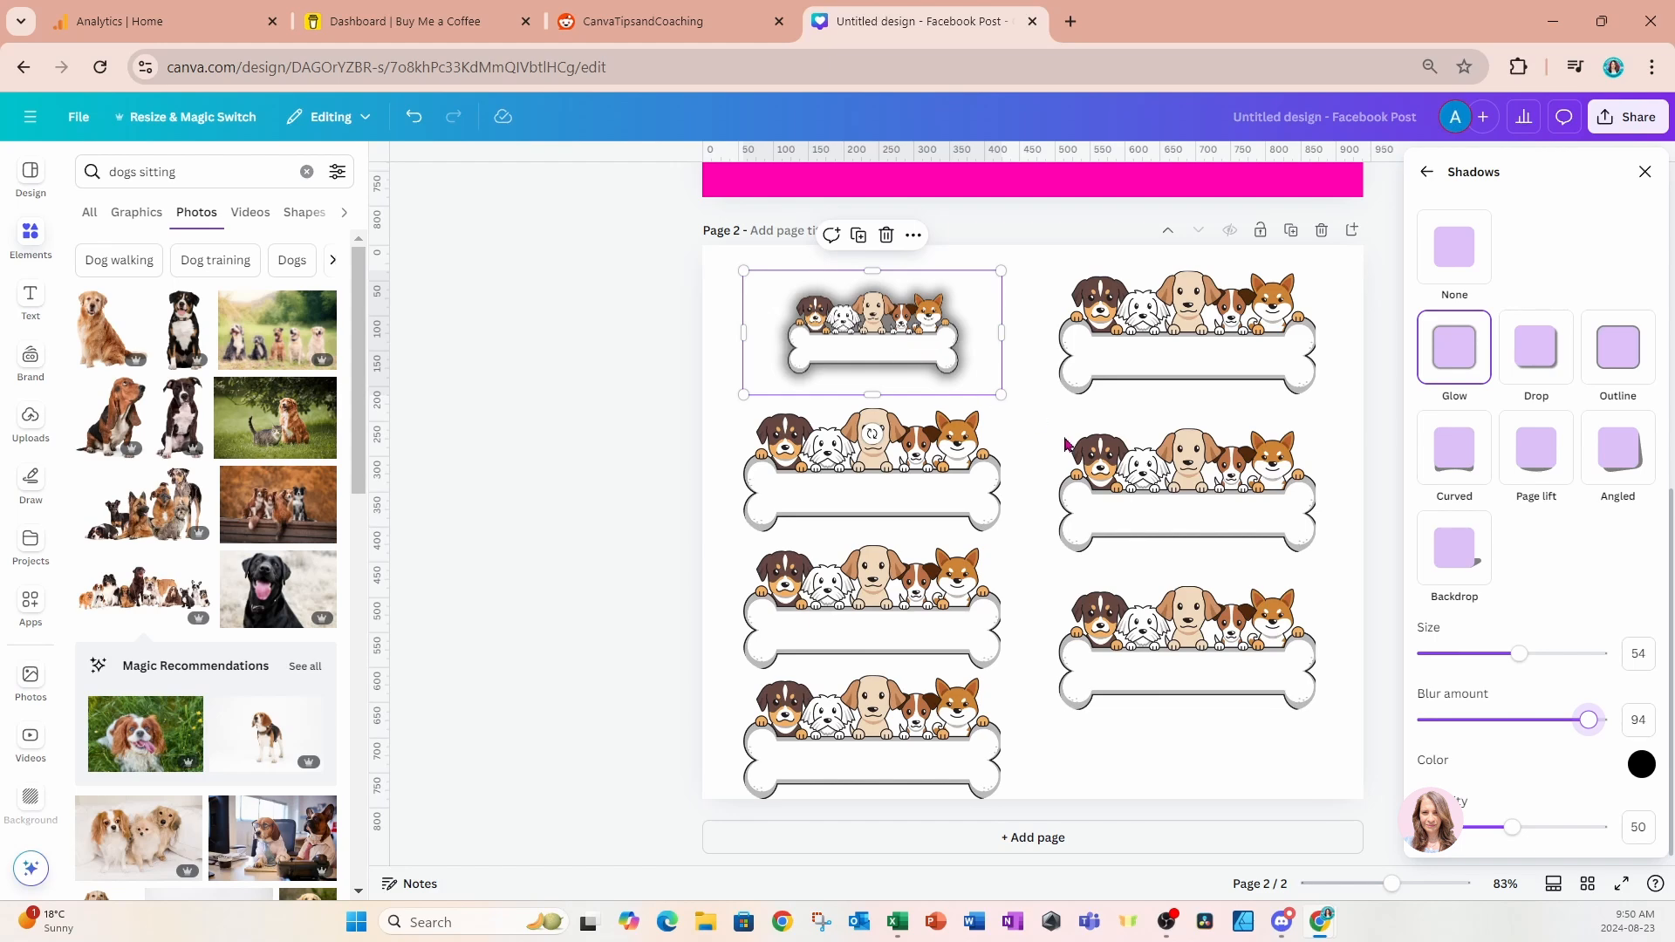
click(1578, 723)
drag(1579, 728, 1485, 725)
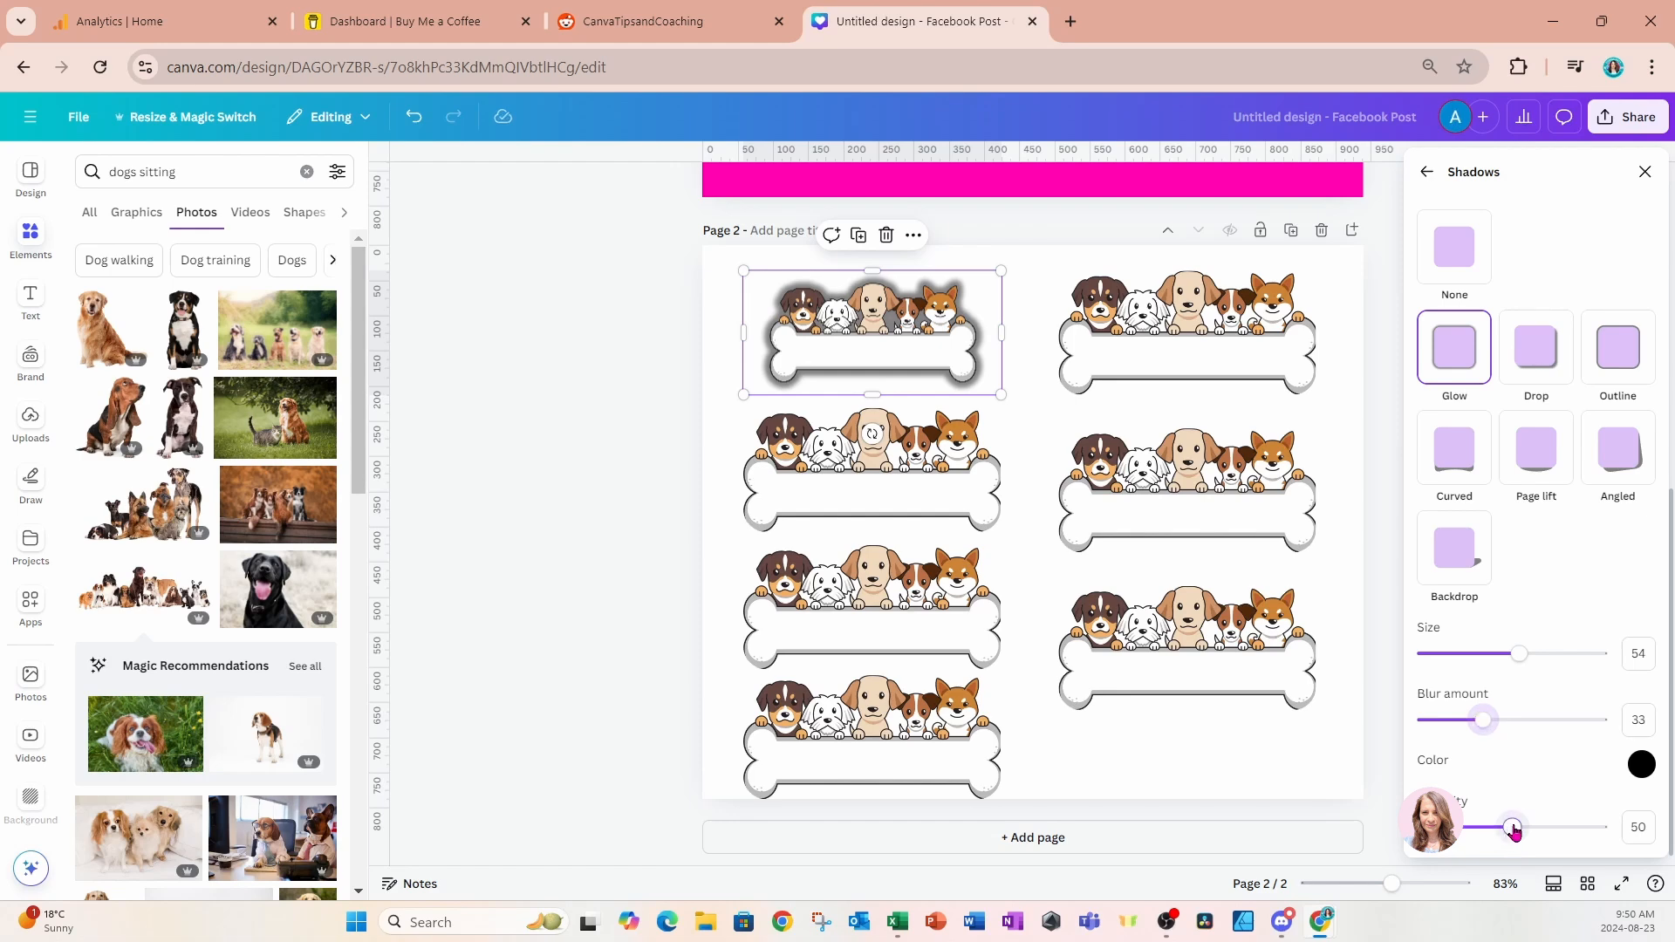
Set the glow's intensity to 38 and its color to red, #FF0000.
drag(1511, 831, 1616, 836)
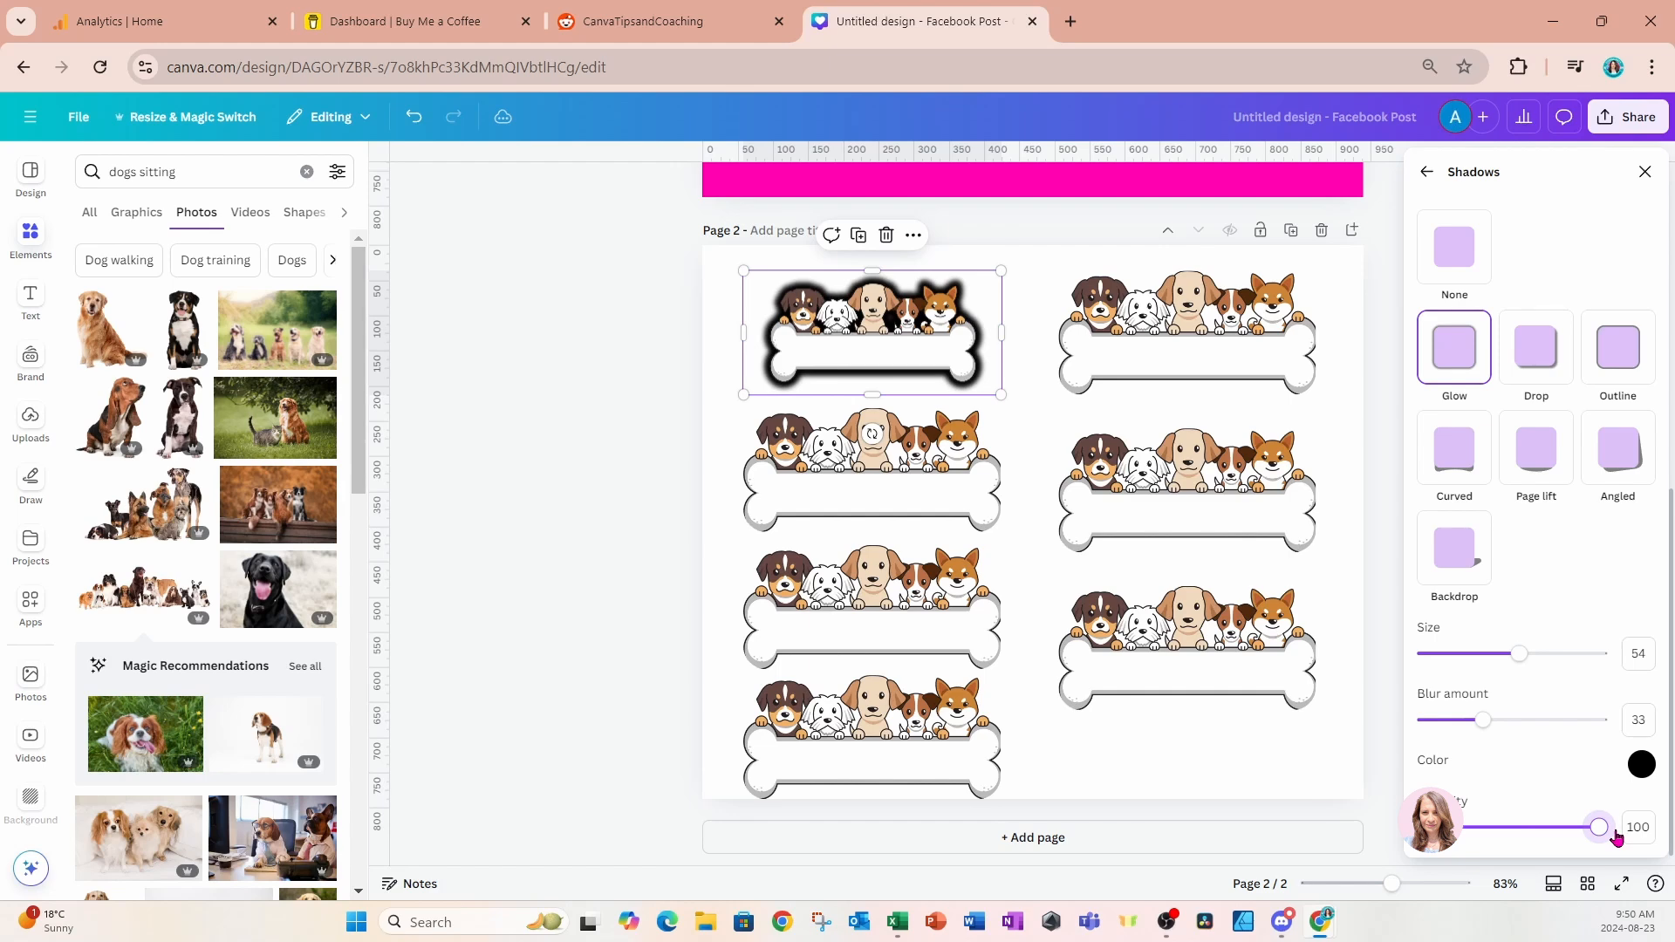
drag(1617, 836, 1492, 829)
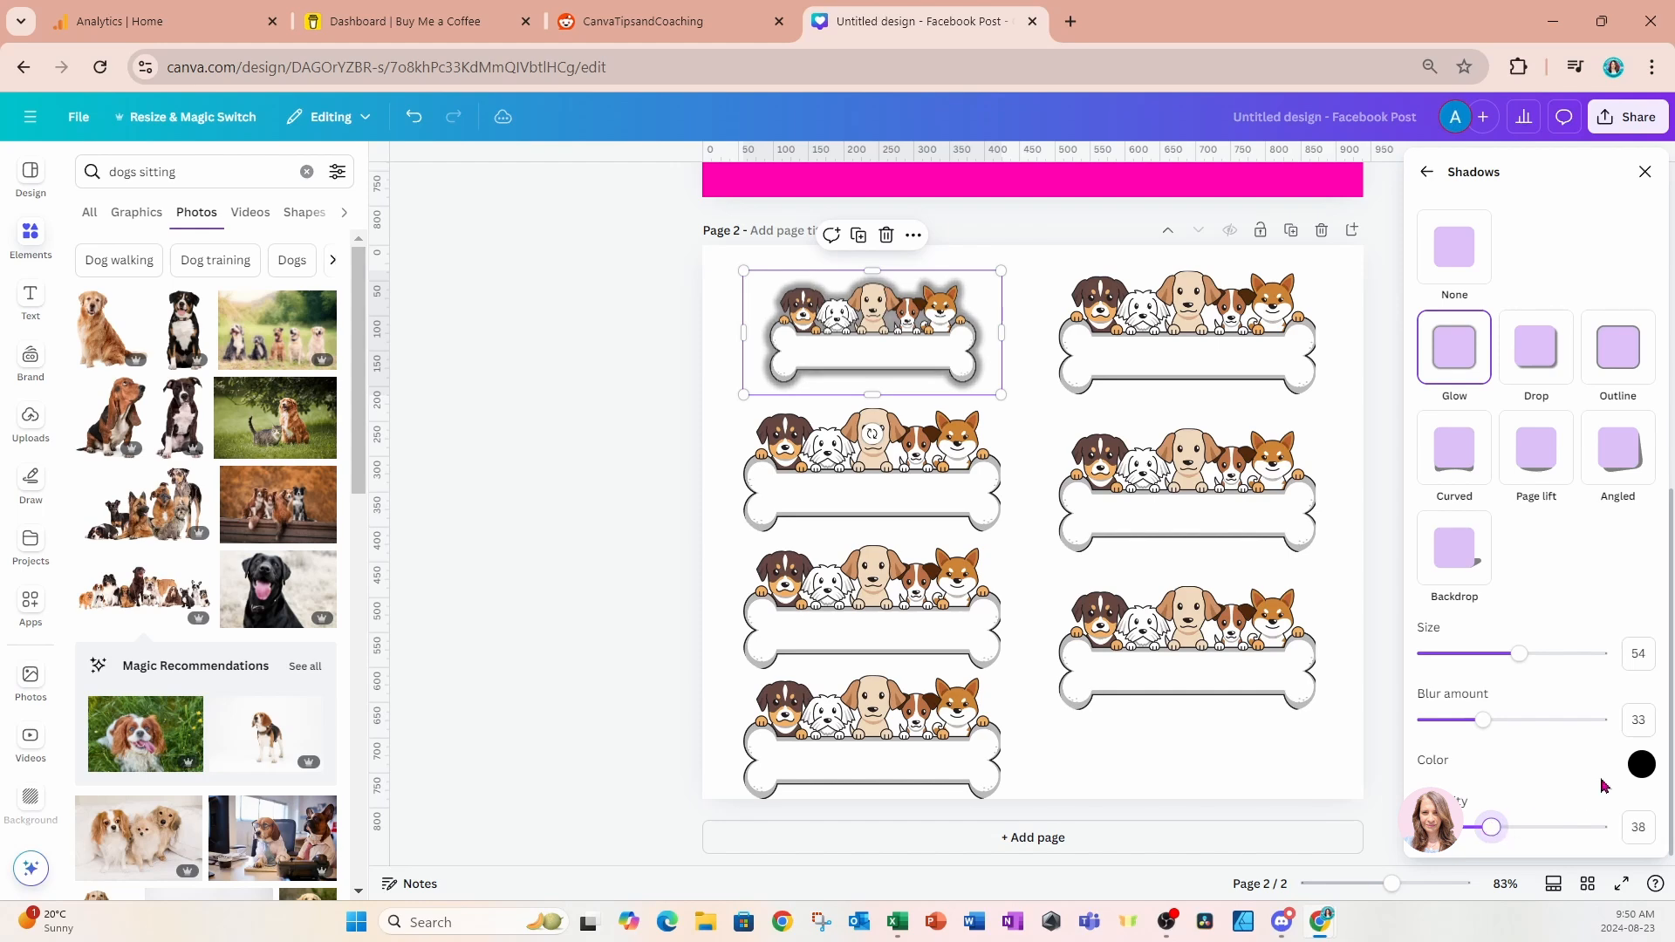
click(1642, 764)
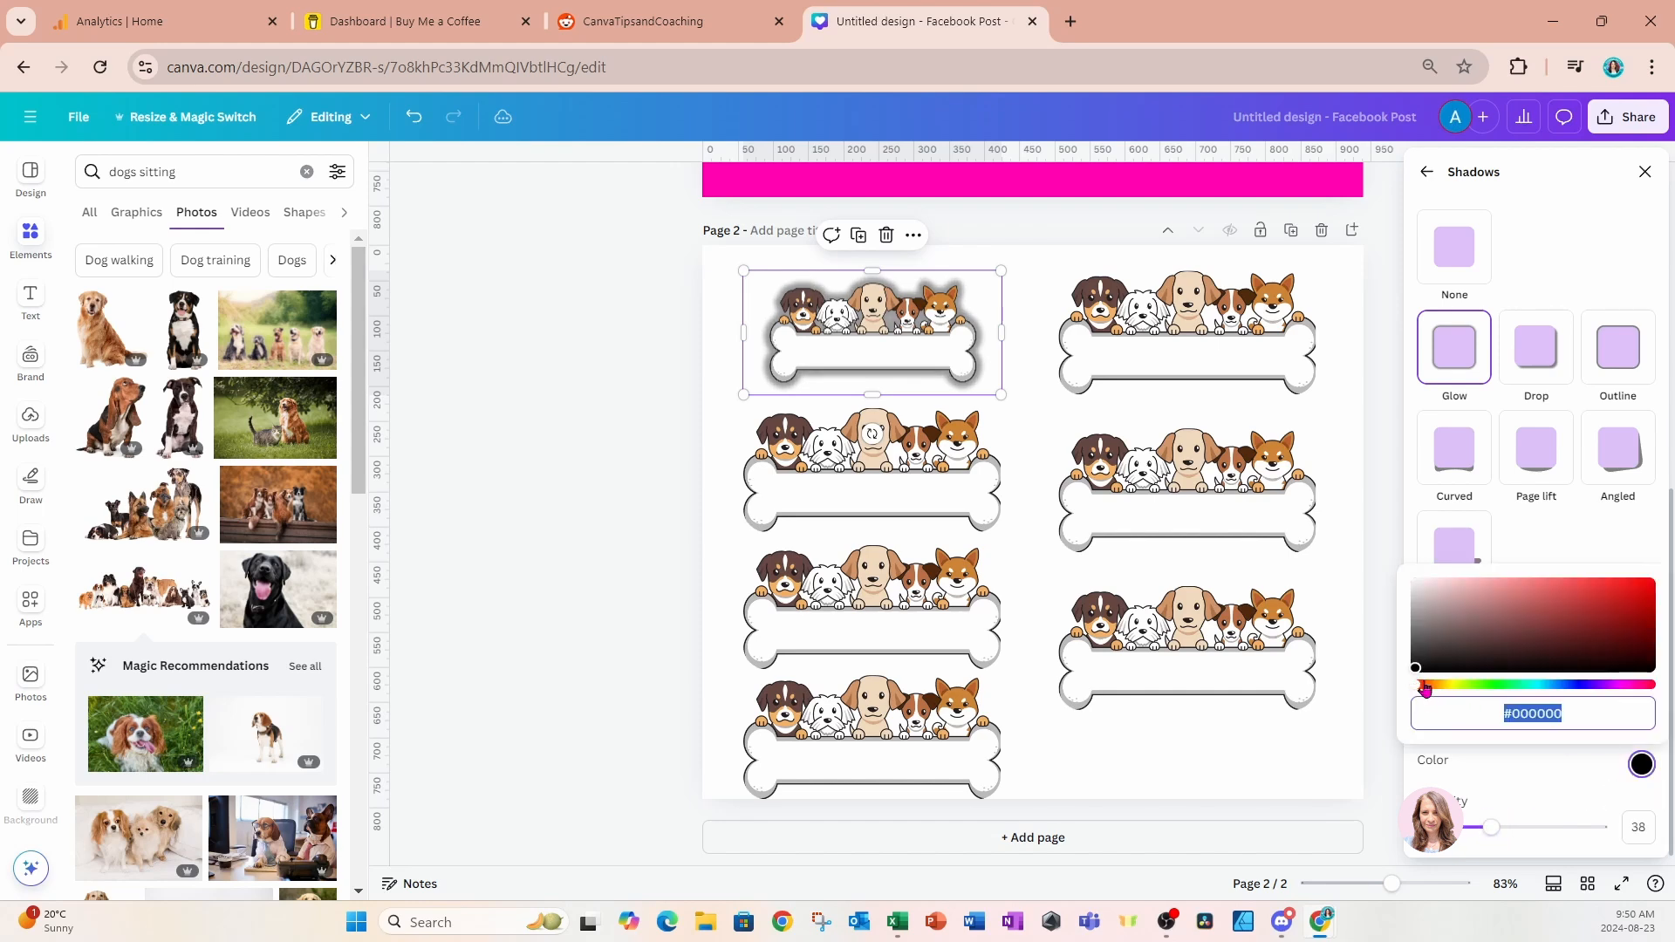
drag(1417, 669, 1650, 582)
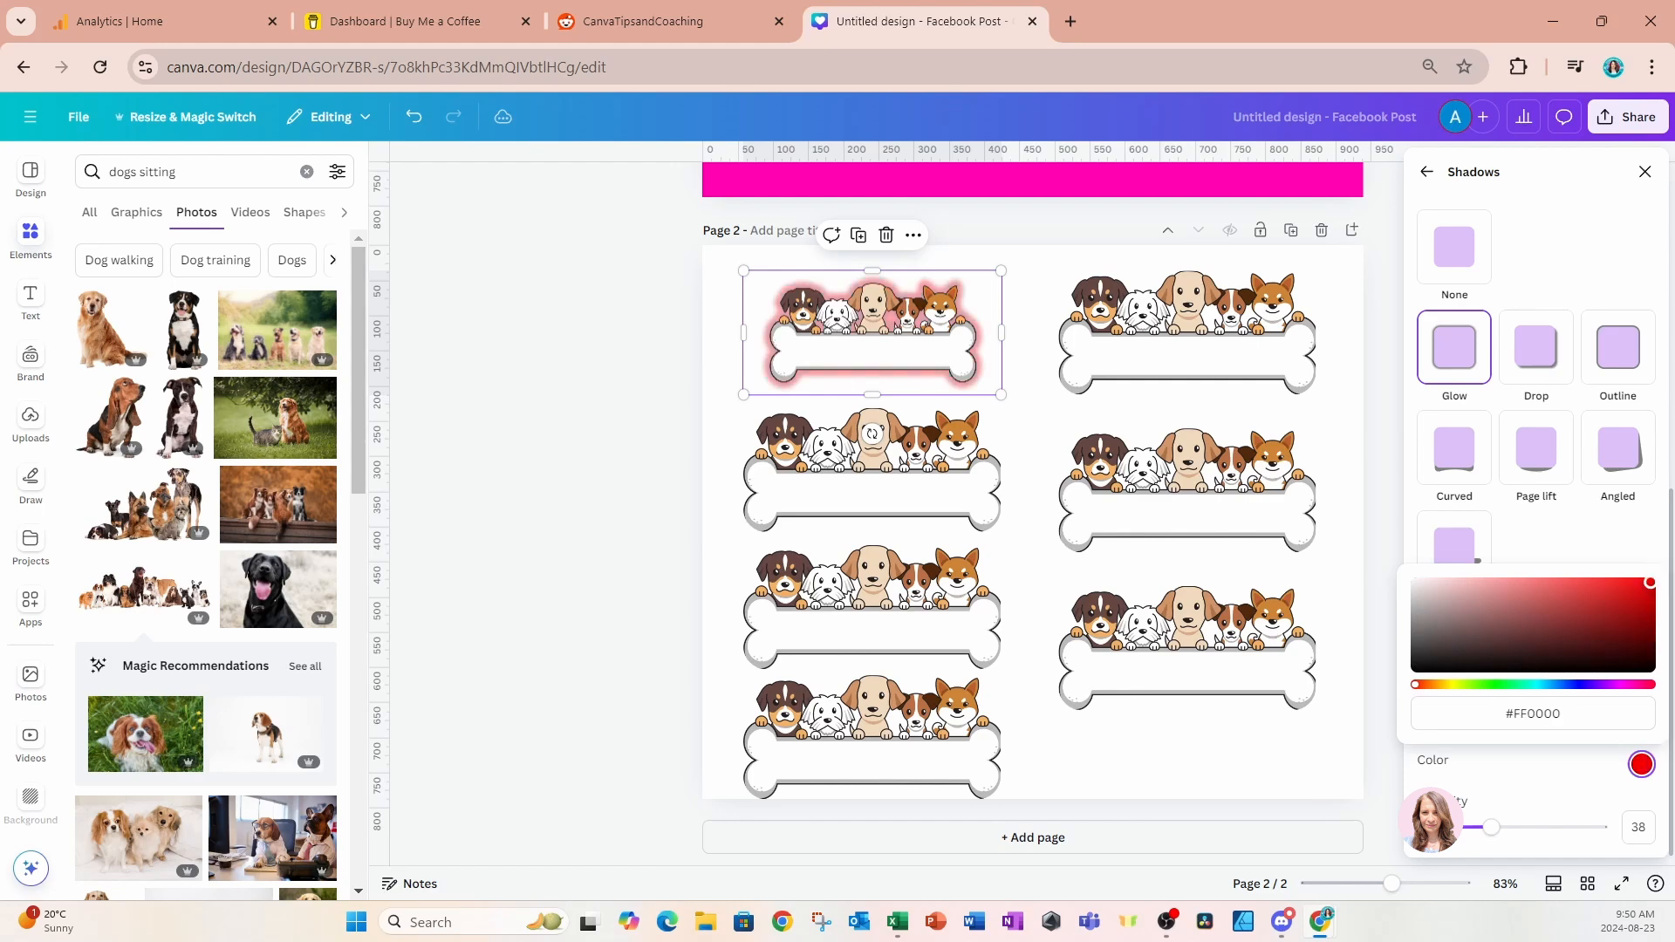
Apply a Drop shadow to the top-right dog-and-bone image with blur amount 49, angle 20 and distance 91.
click(1610, 547)
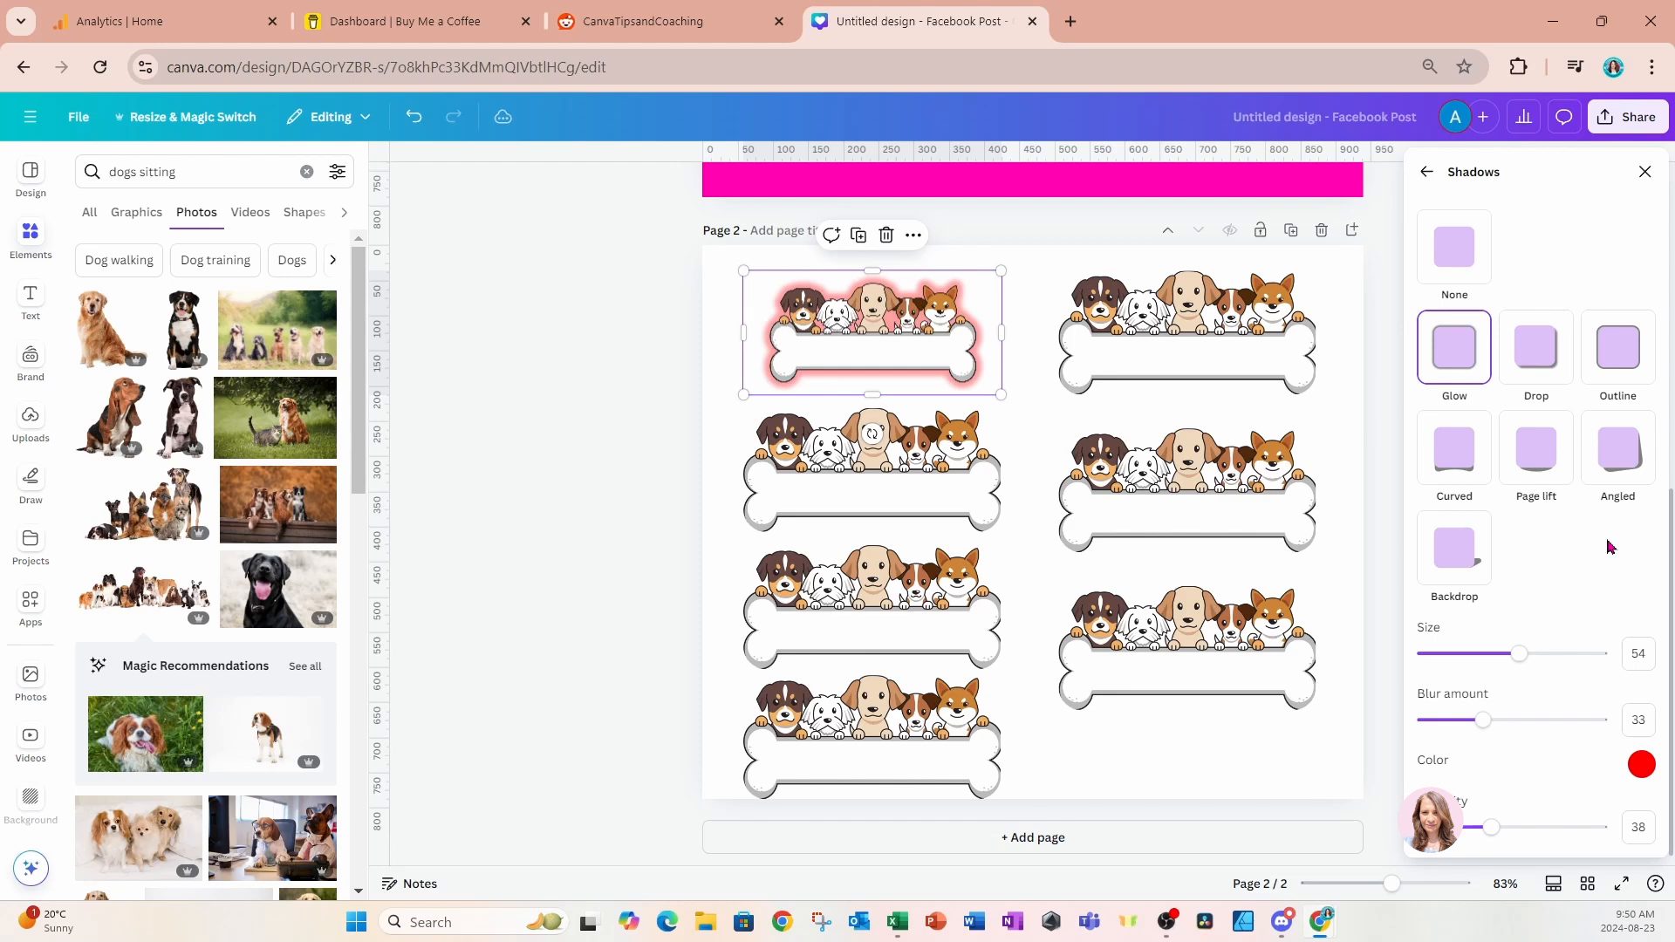
click(1242, 341)
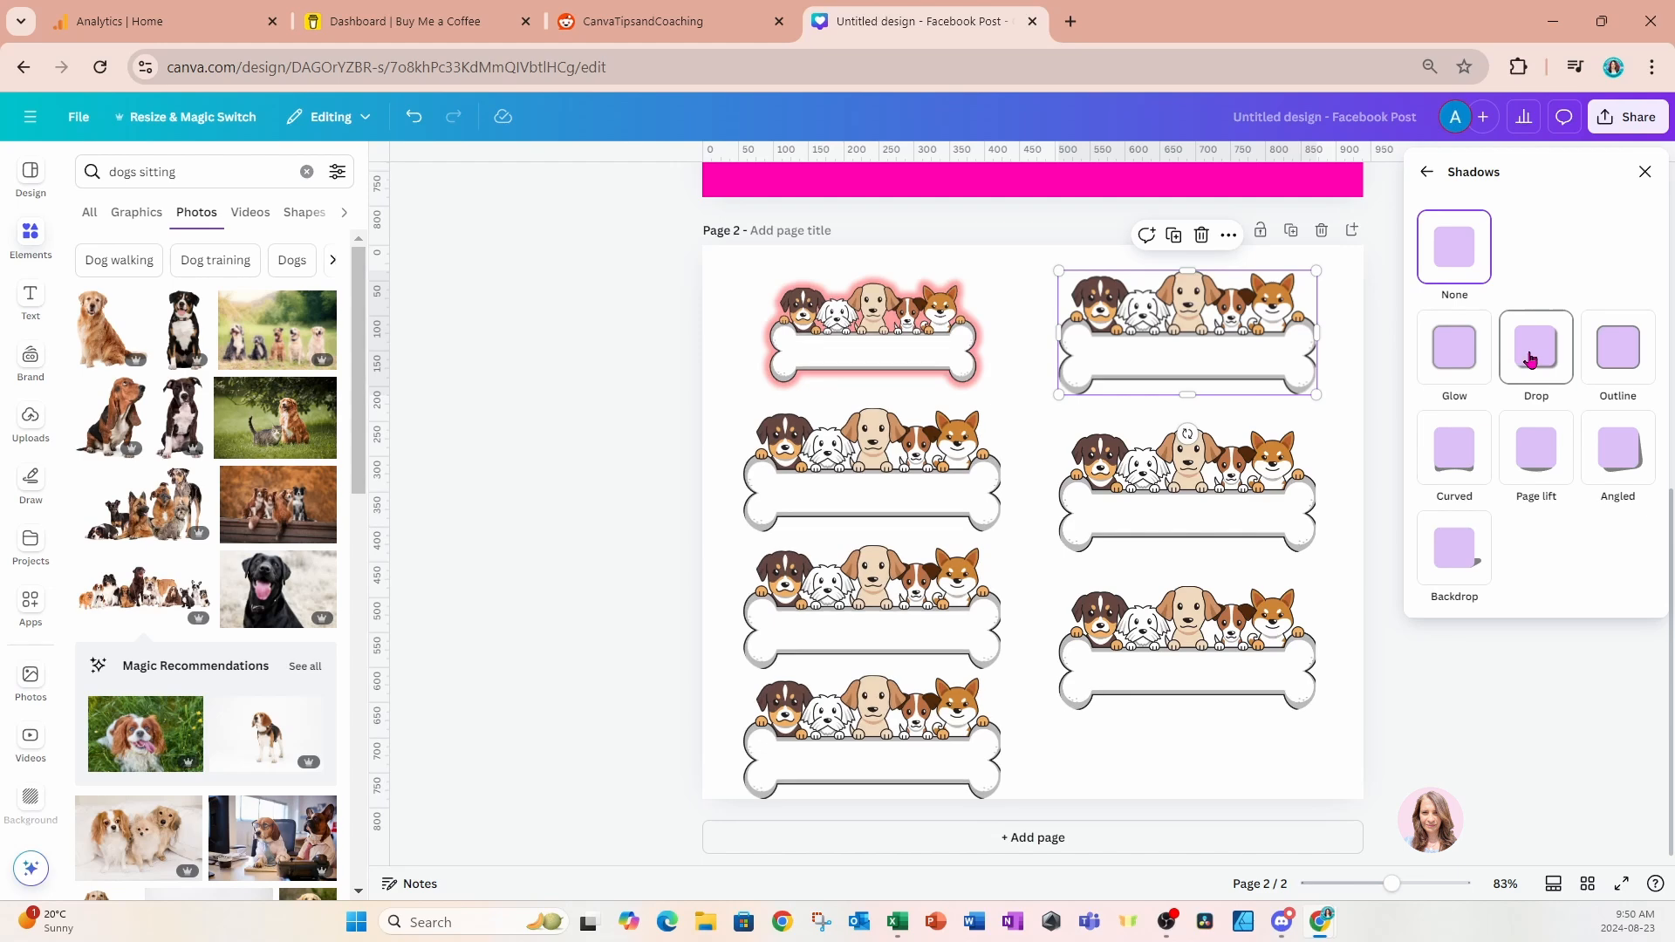
click(1532, 359)
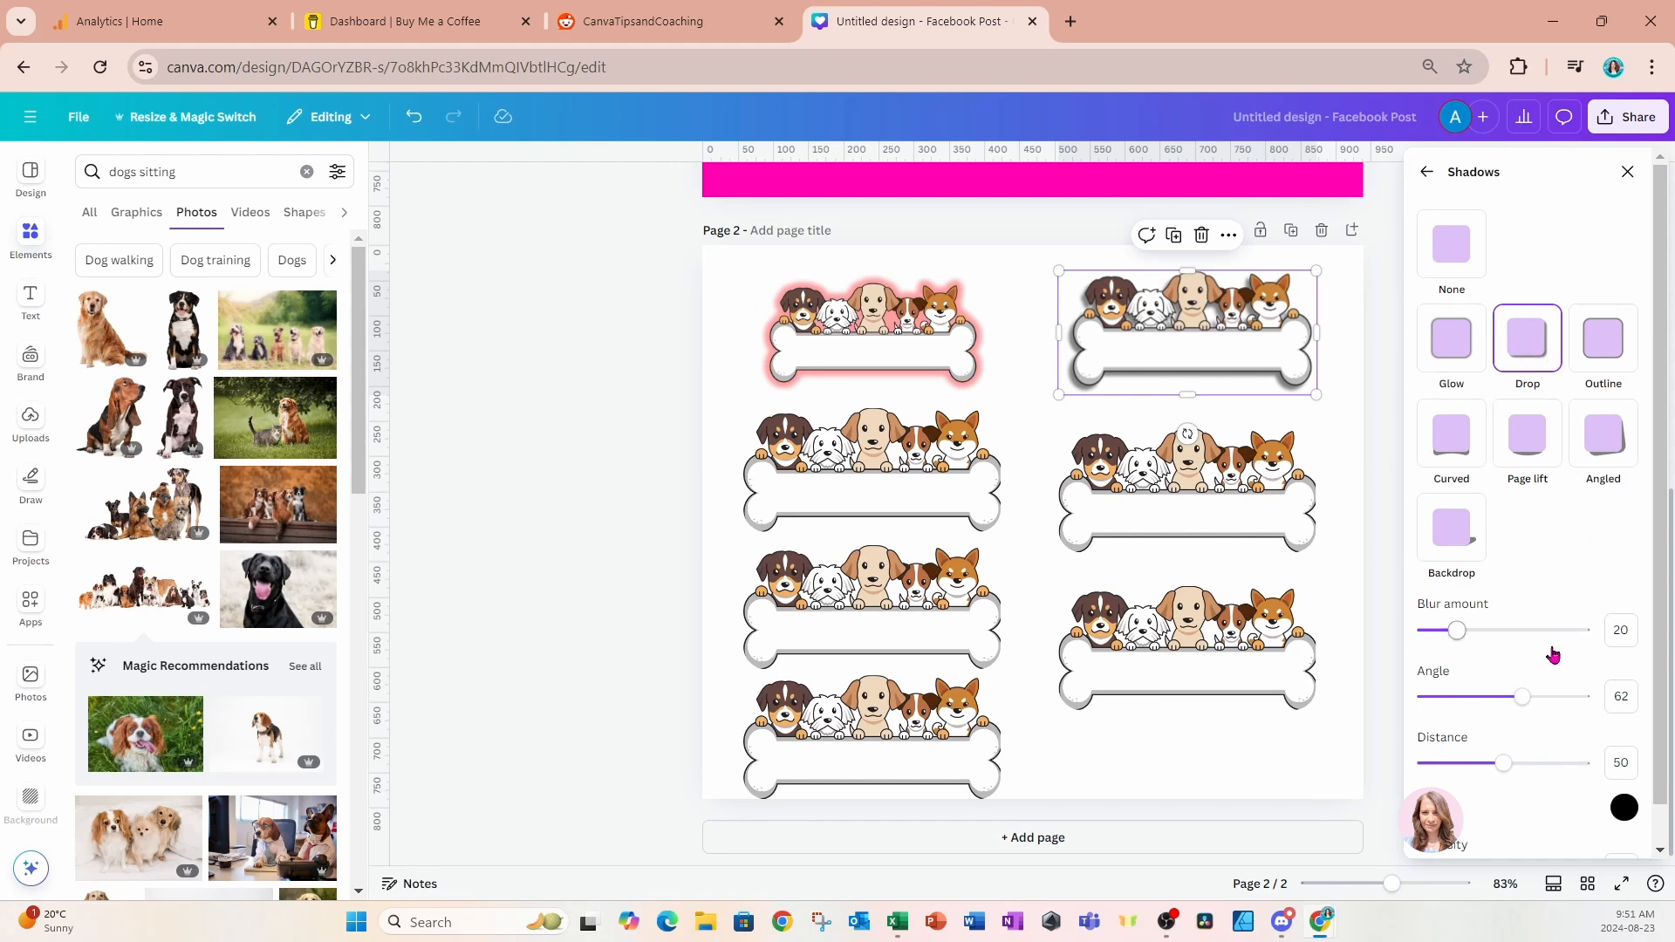
drag(1461, 638, 1503, 636)
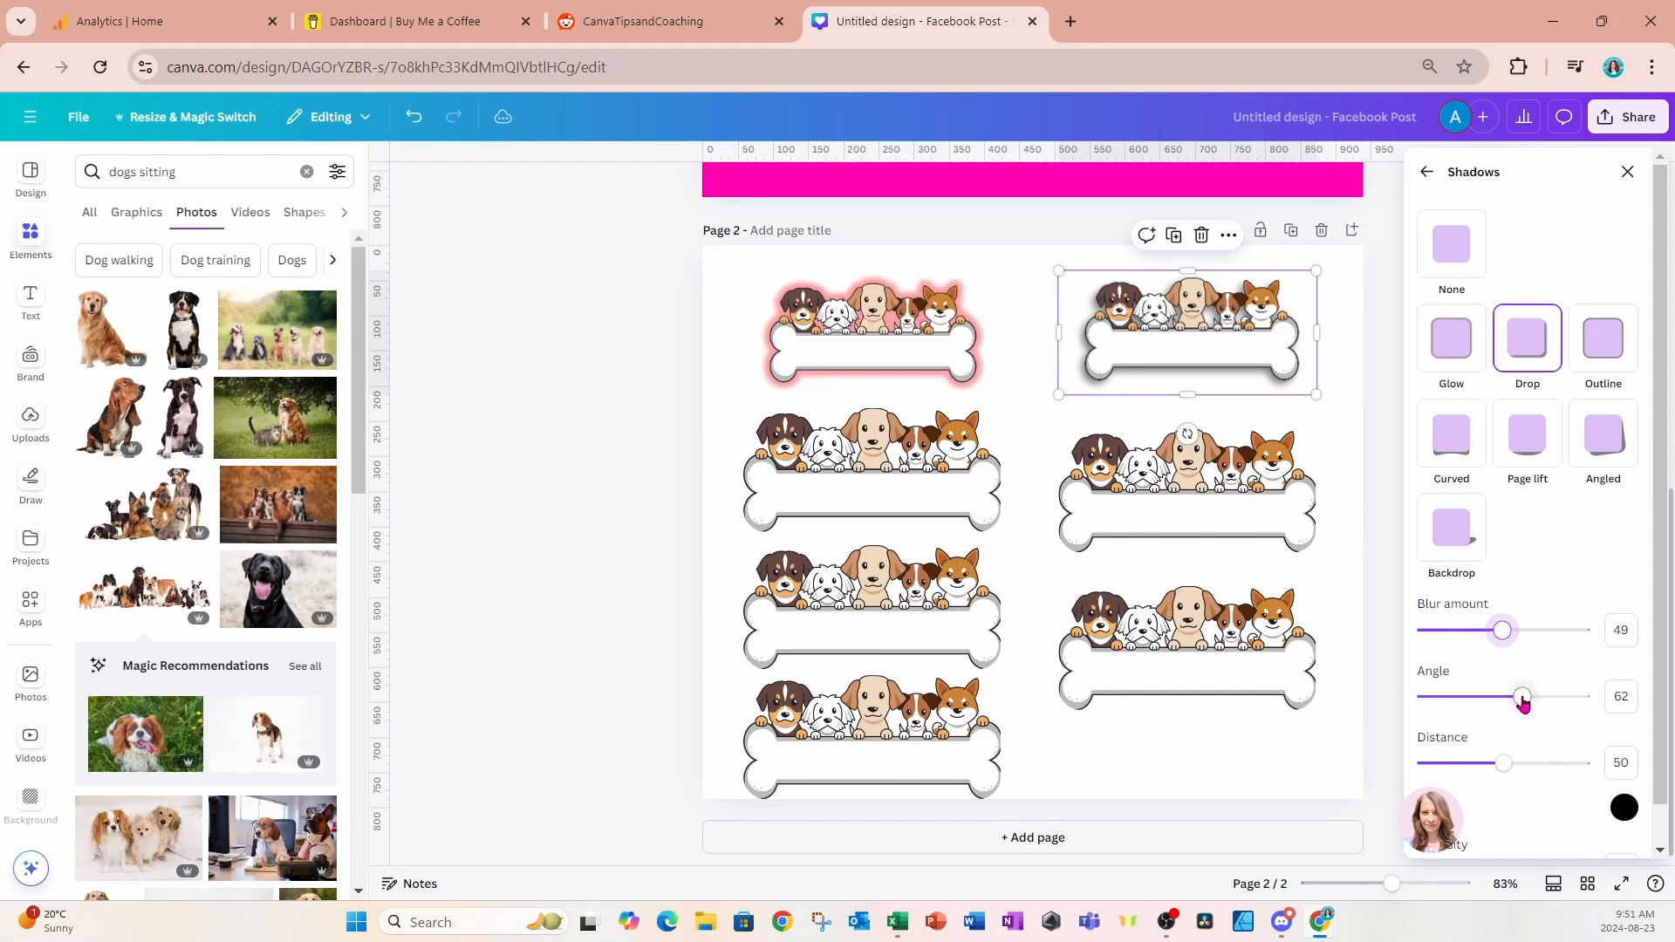
drag(1522, 698, 1458, 703)
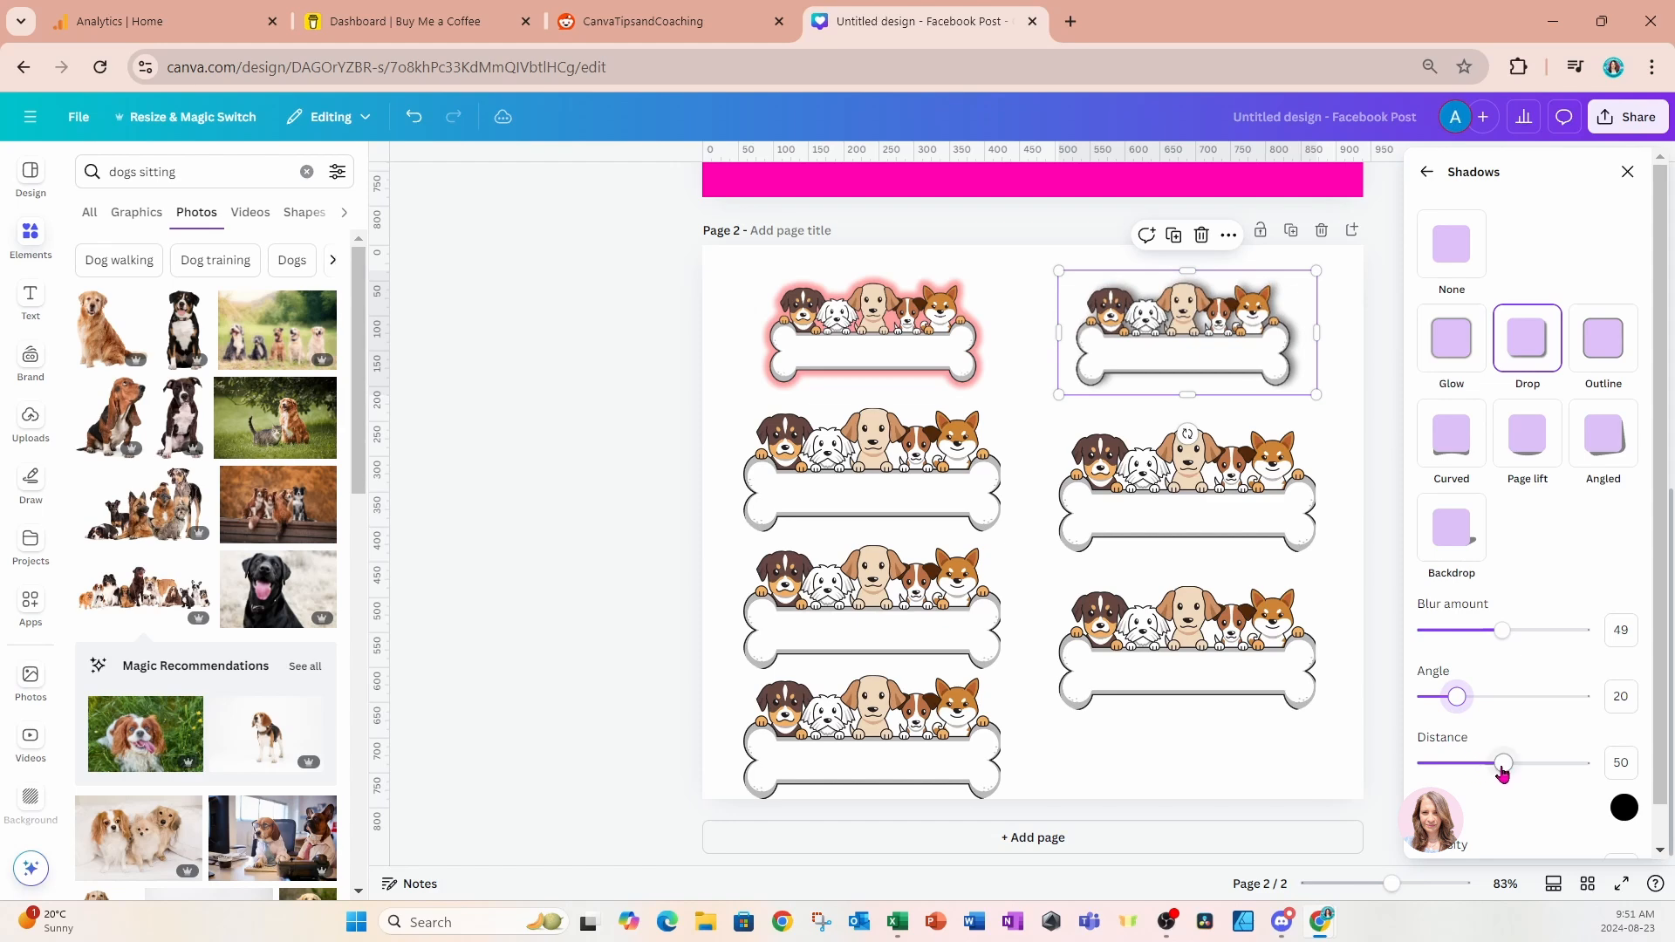
drag(1506, 771, 1571, 773)
scroll(1571, 759, down, 1)
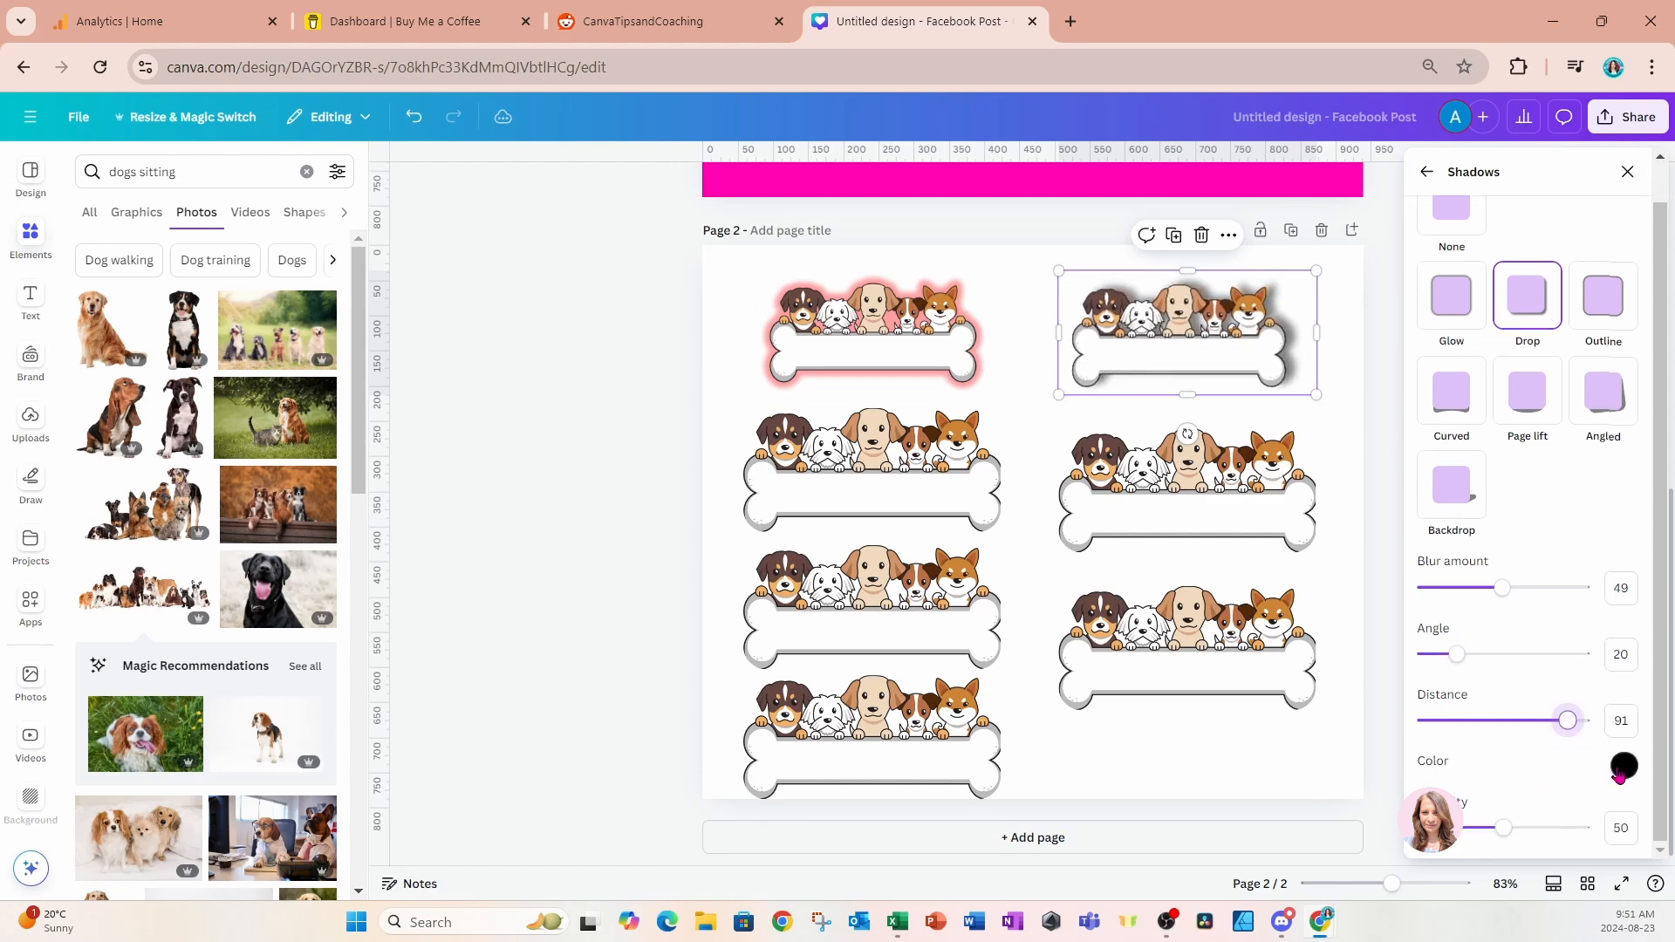
Color the top-right image's drop shadow bright turquoise and set its intensity to 79.
click(1623, 767)
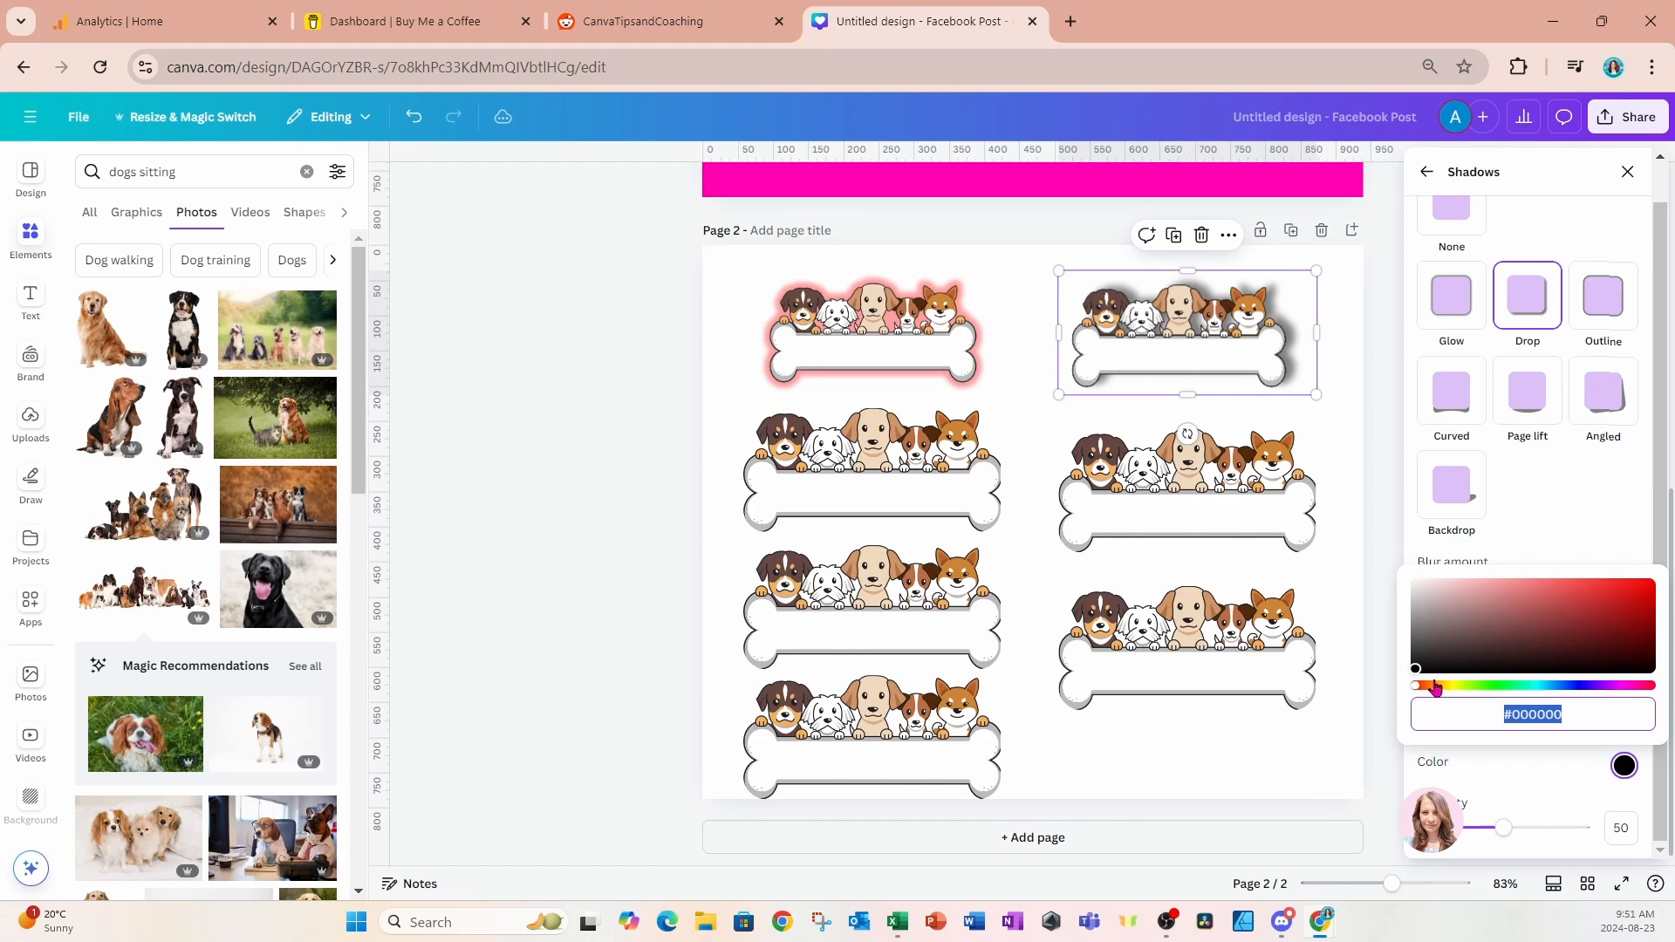
drag(1420, 695, 1527, 687)
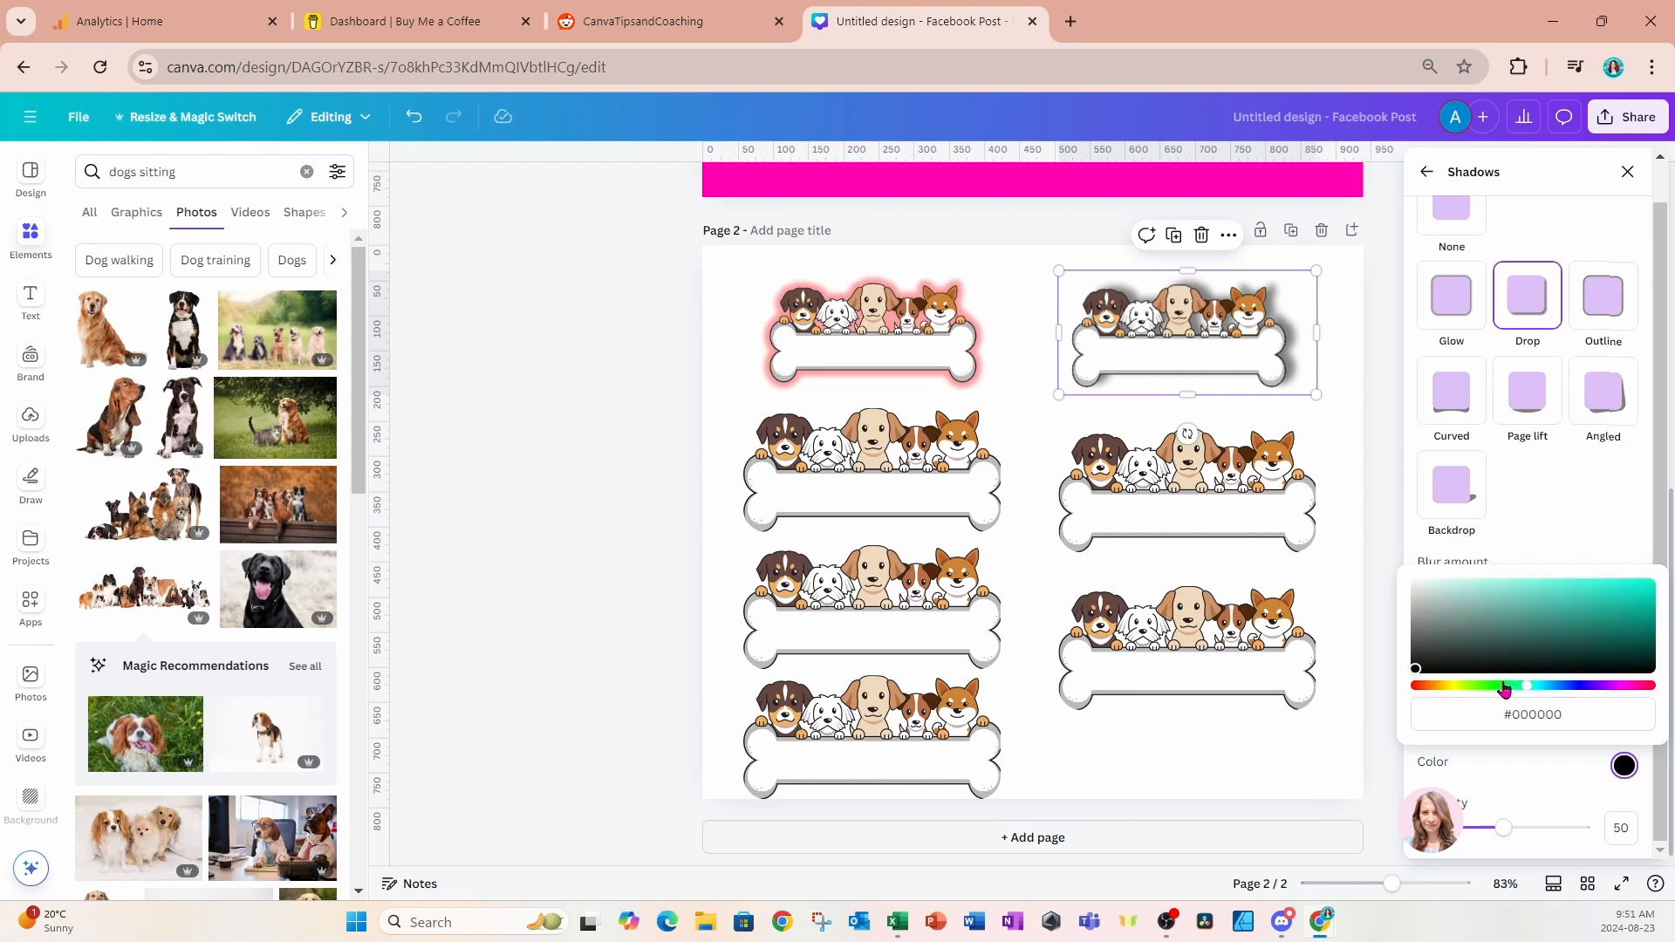
drag(1419, 677, 1665, 568)
click(1552, 526)
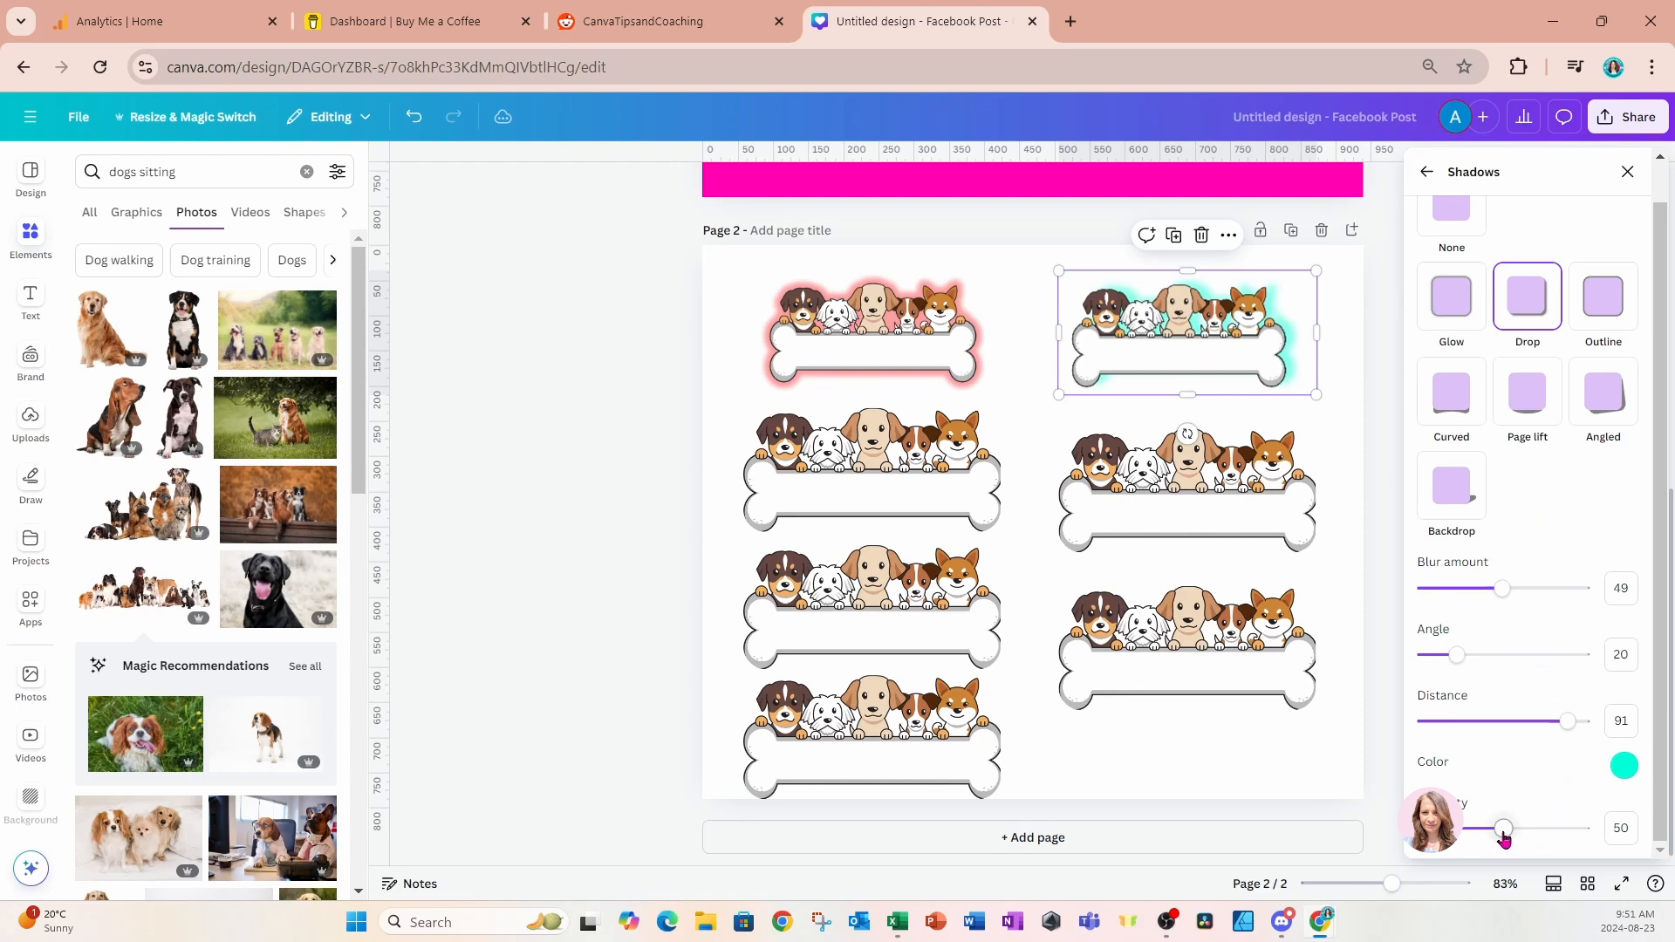
drag(1504, 835, 1587, 838)
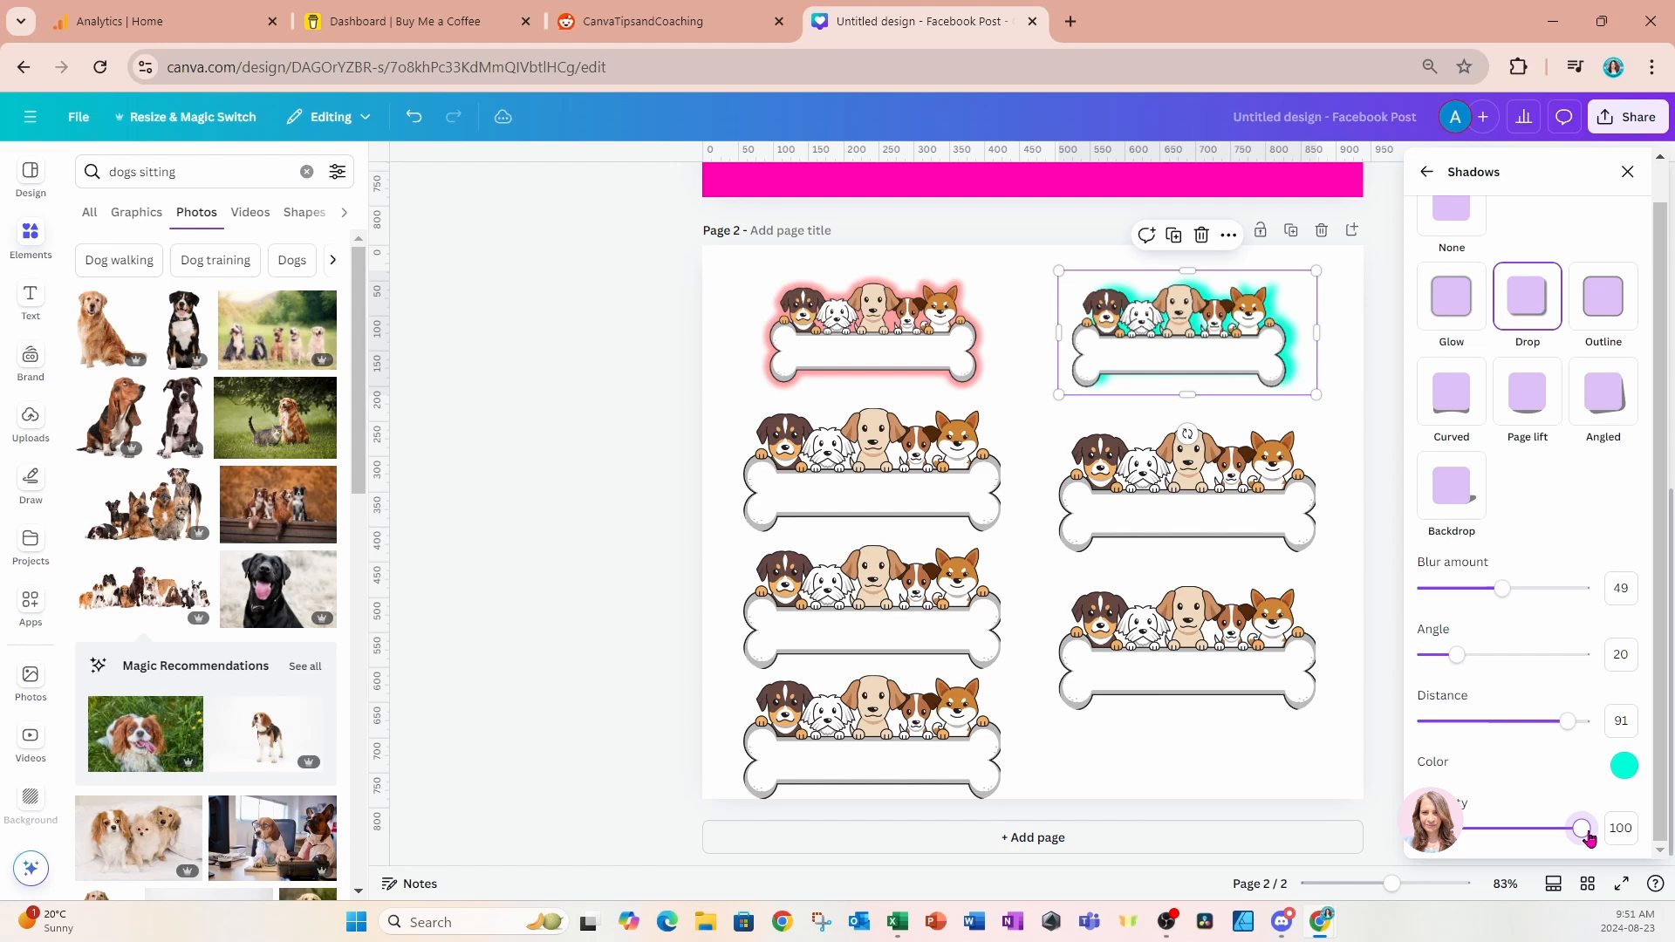
drag(1589, 839, 1550, 838)
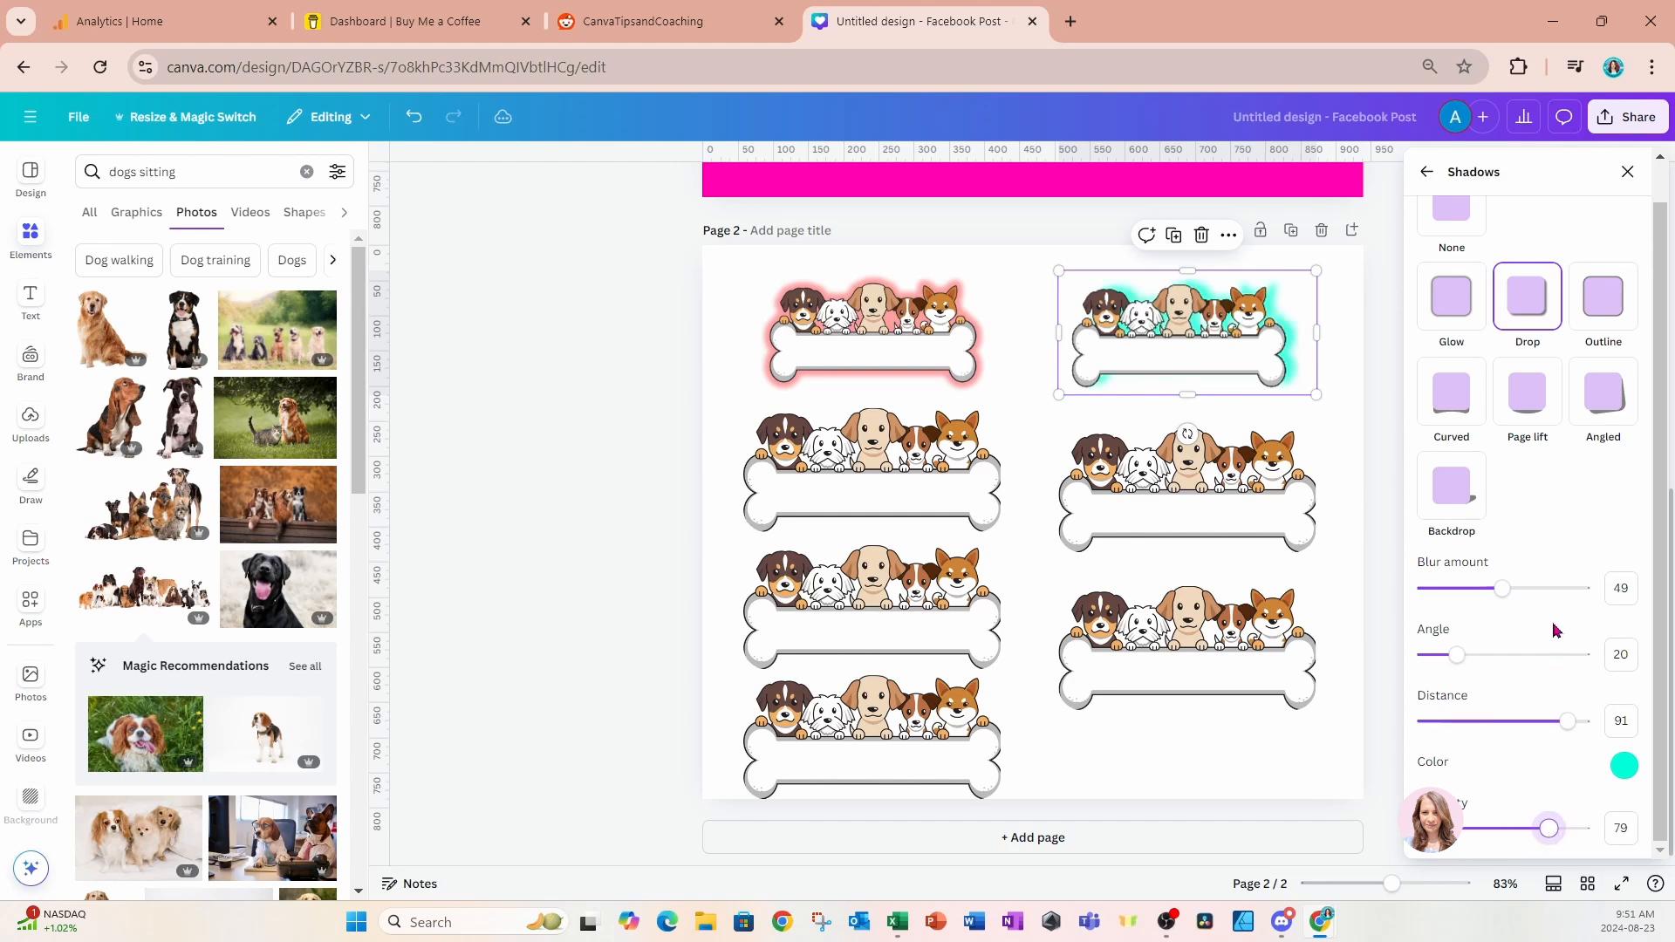
Apply the Outline shadow effect to the second image in the left column, with size 42 and intensity 100.
click(904, 479)
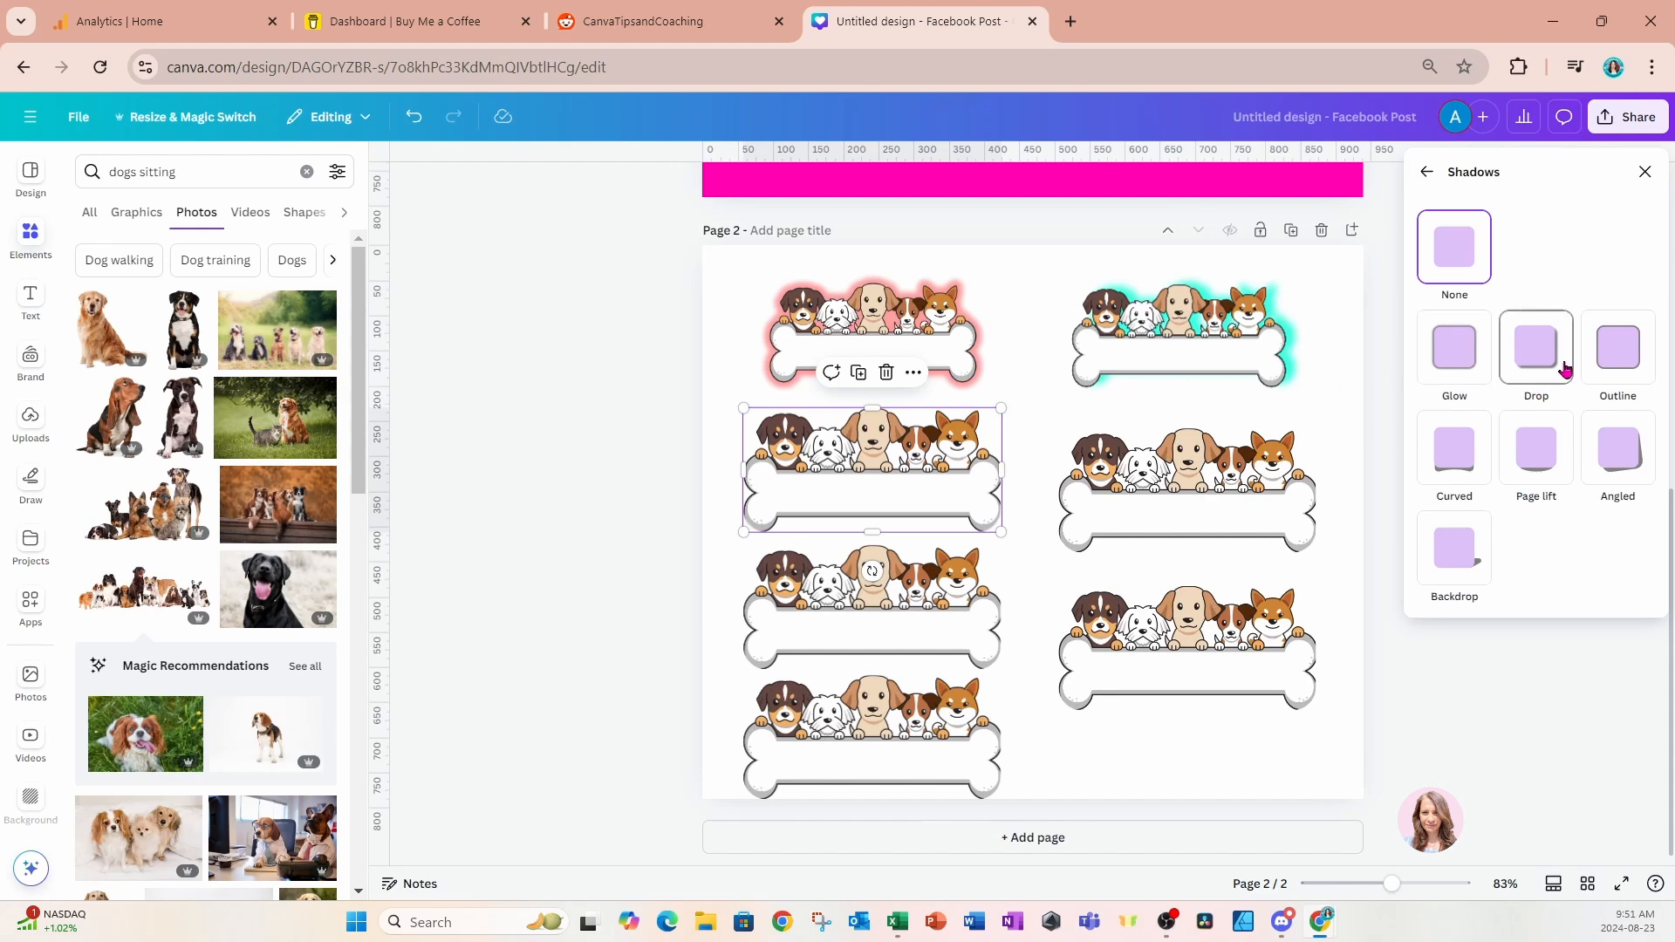
click(1612, 348)
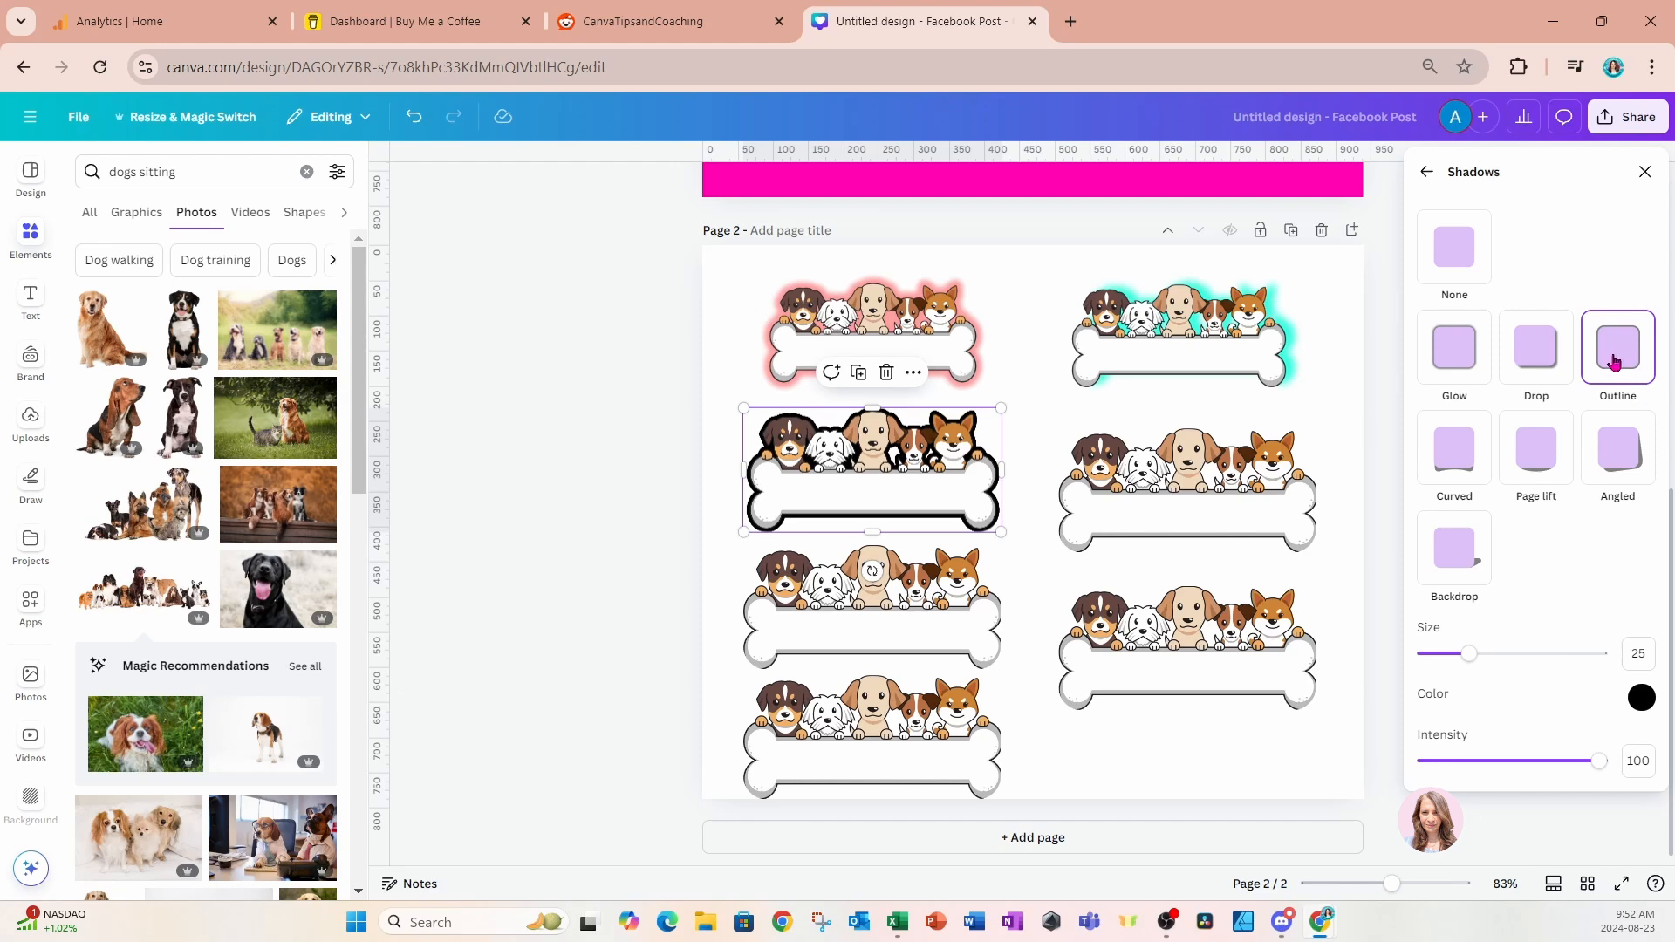
mouse_move(1470, 653)
mouse_down()
mouse_move(1583, 655)
mouse_move(1498, 654)
mouse_up()
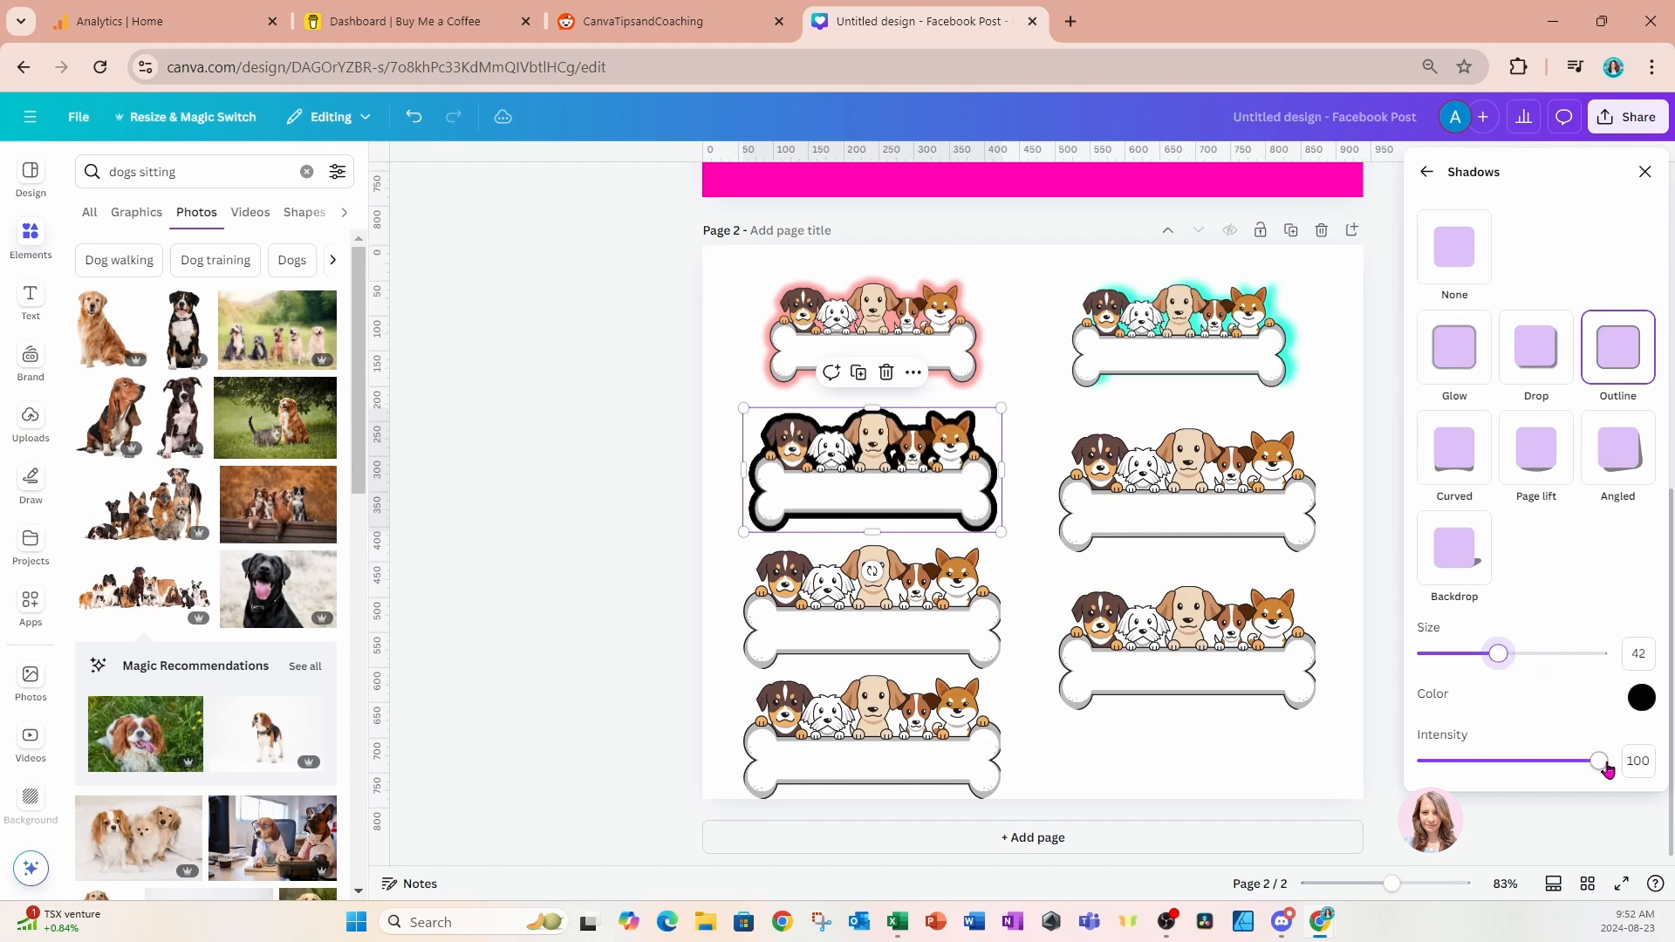
drag(1600, 761, 1634, 768)
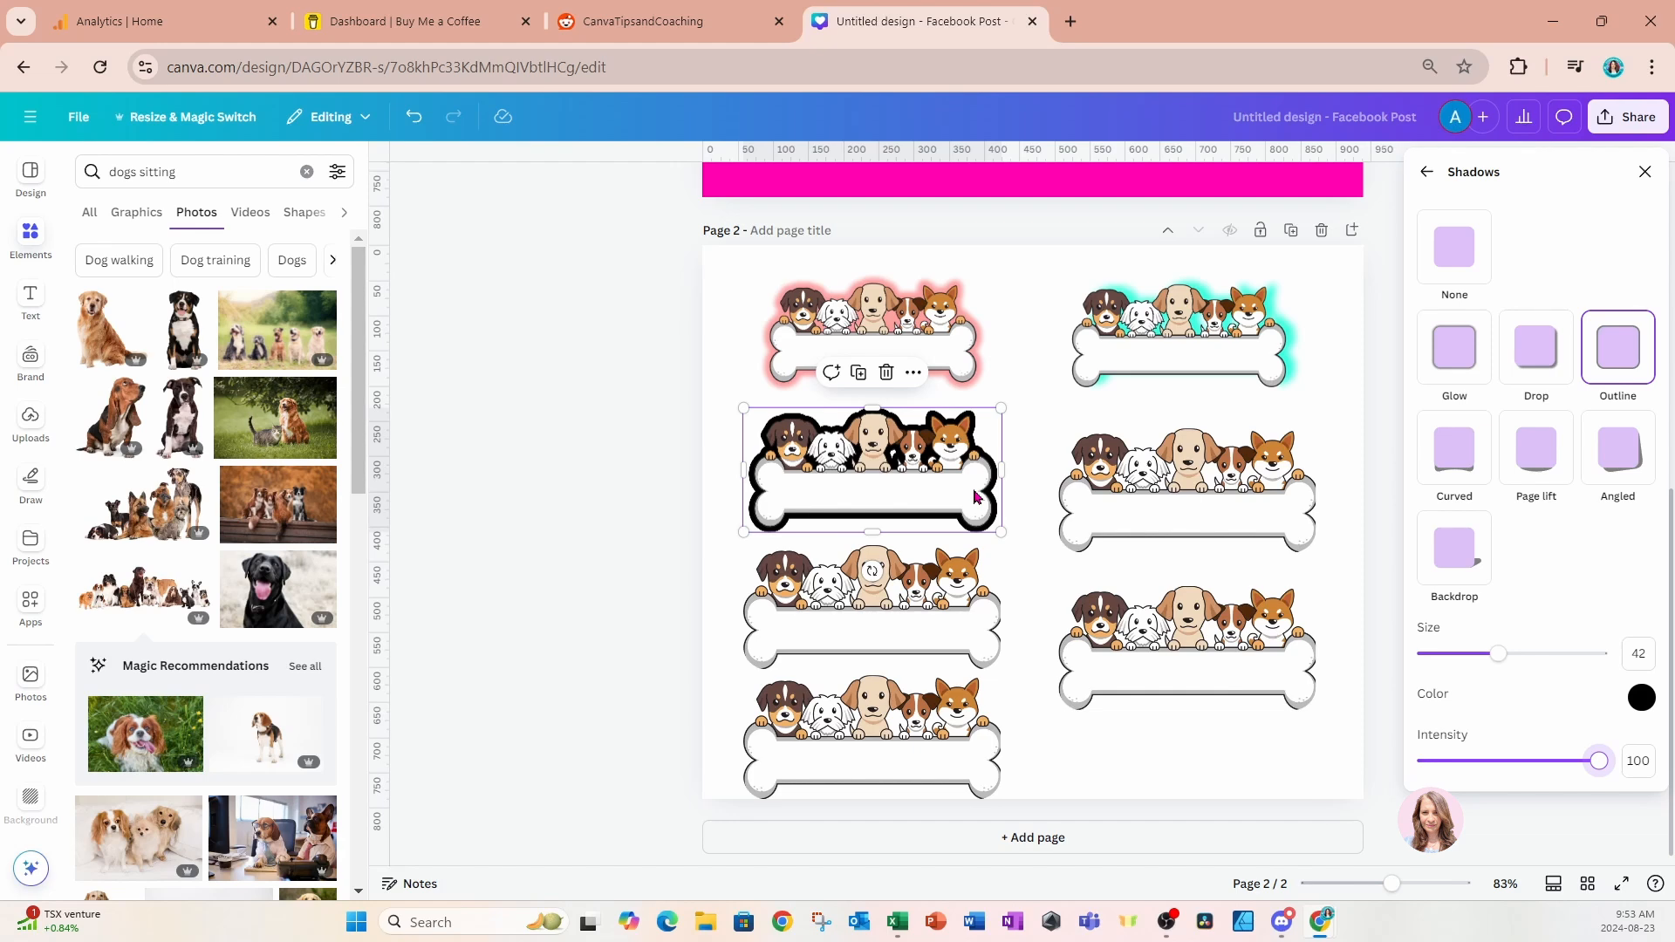
Apply a Curved shadow to the middle image in the right column with blur amount 22, distance 63 and curve 77.
click(1115, 489)
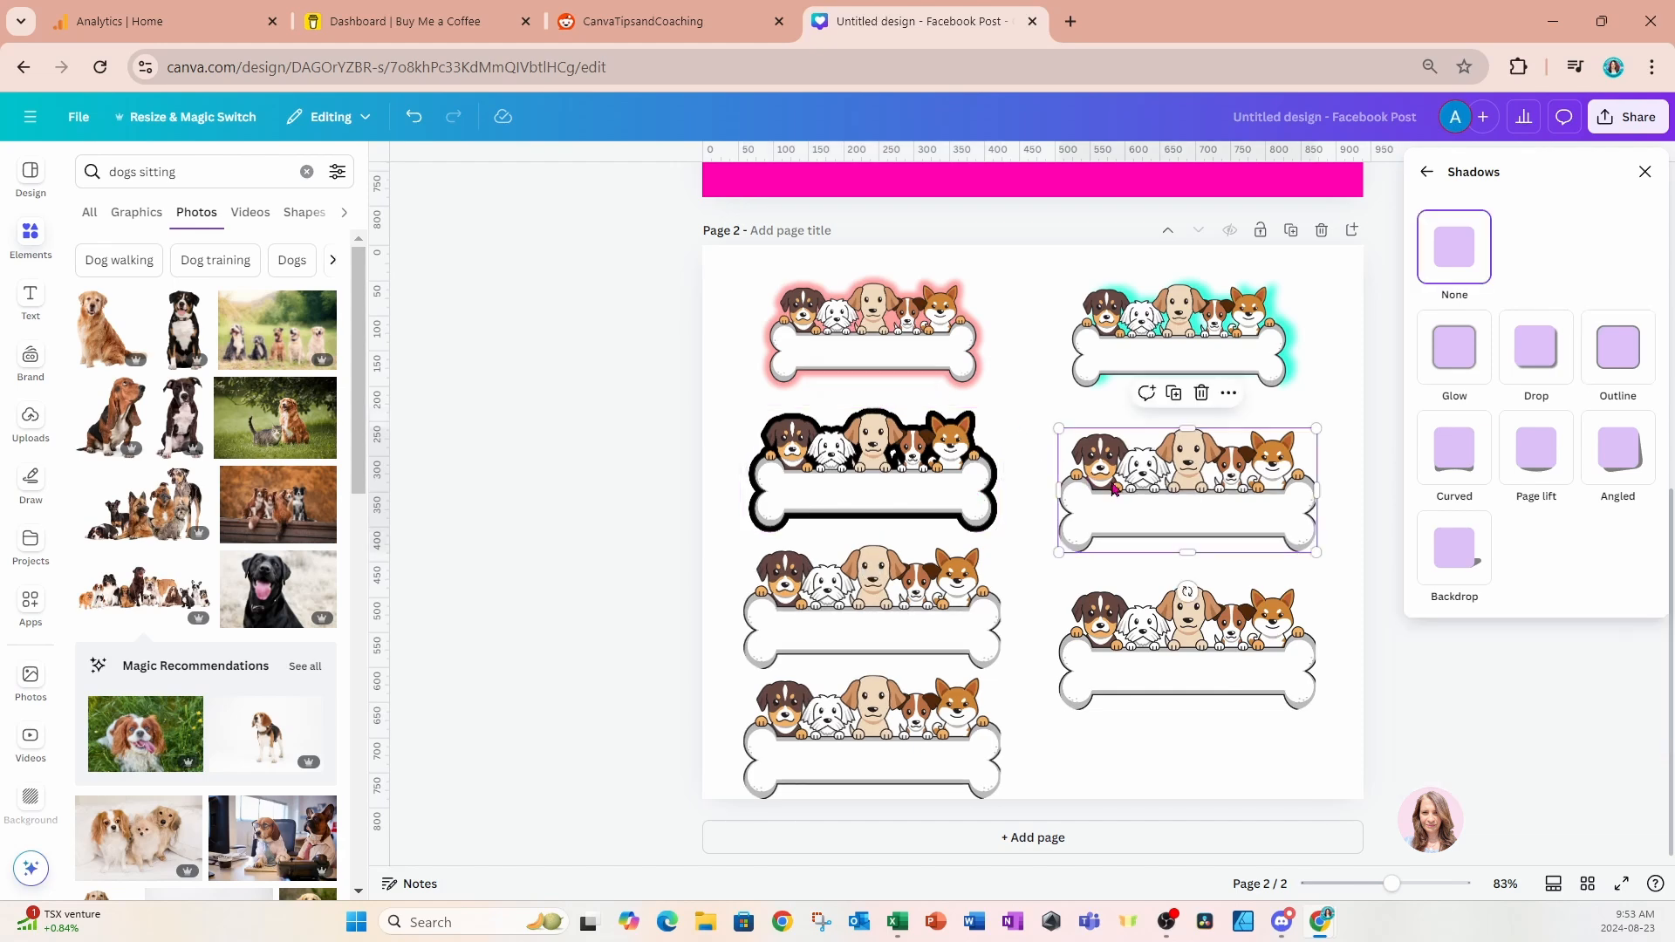
click(1446, 450)
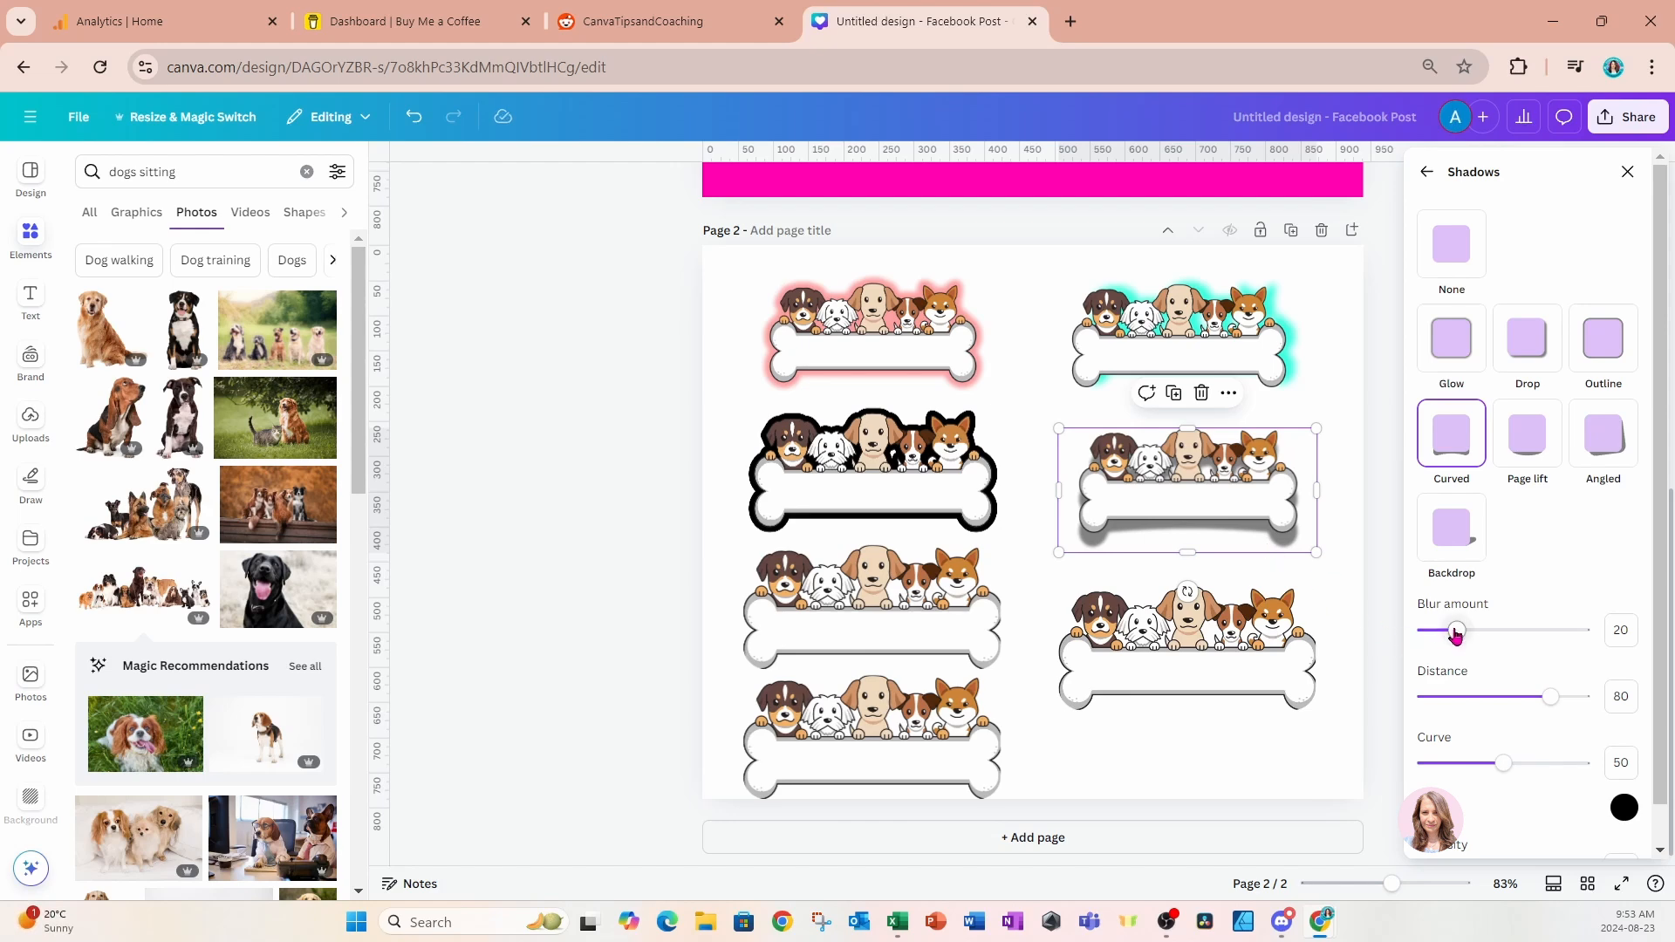
mouse_move(1455, 634)
mouse_down()
mouse_move(1534, 637)
mouse_move(1461, 639)
mouse_up()
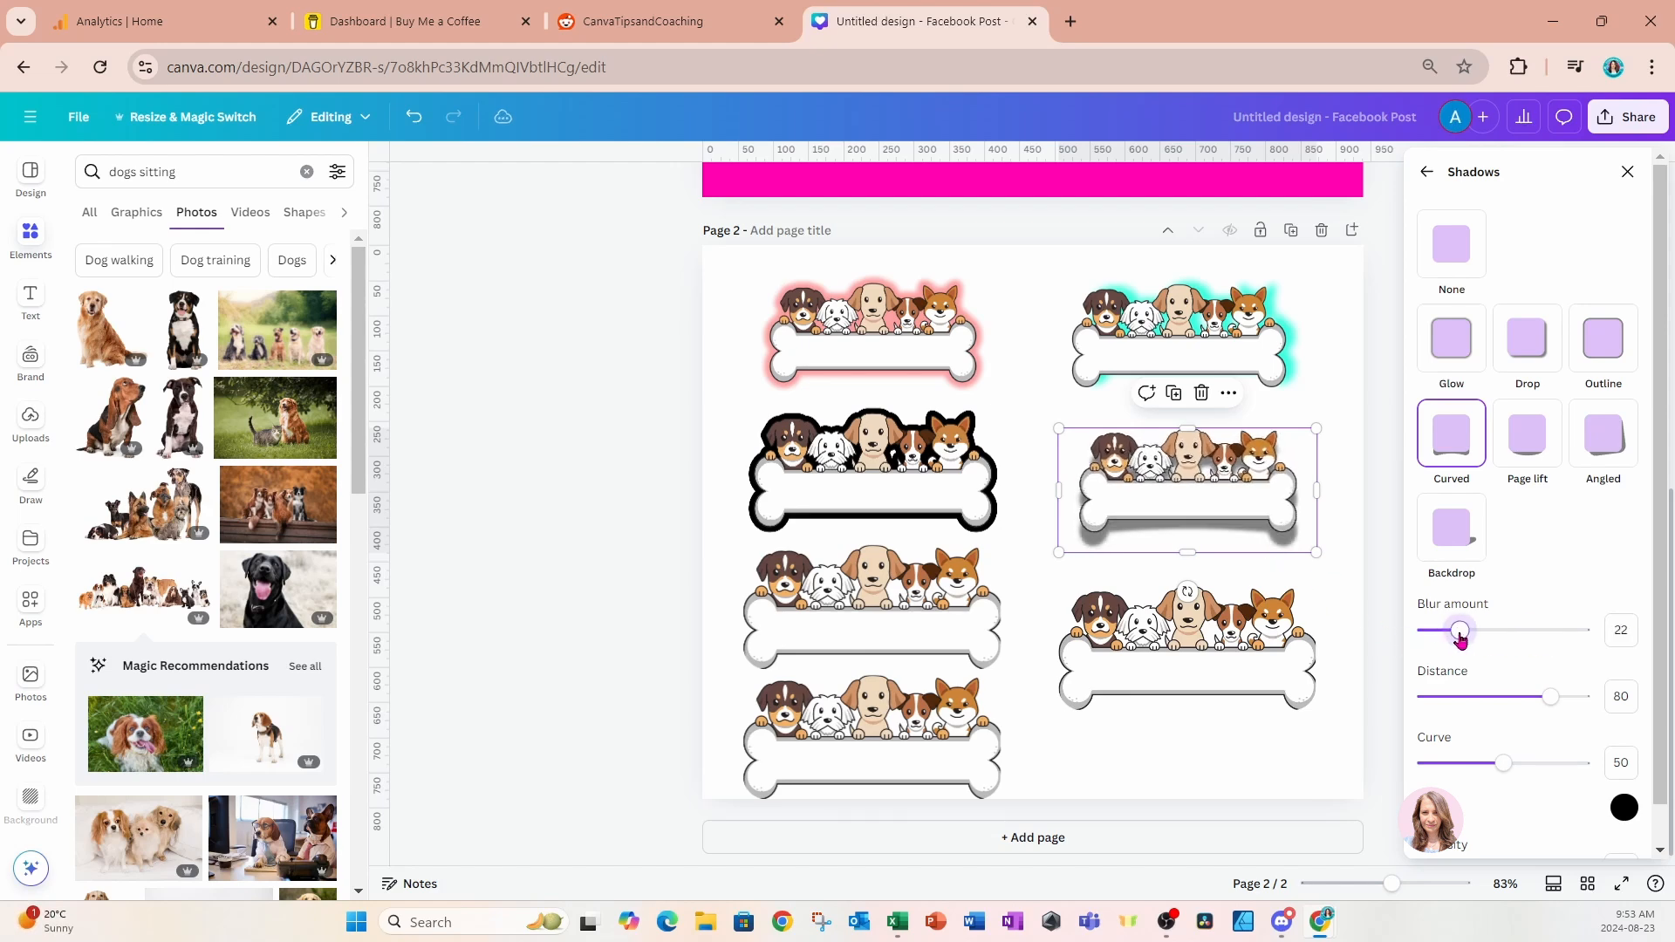
mouse_move(1545, 696)
mouse_down()
mouse_move(1451, 699)
mouse_move(1526, 700)
mouse_up()
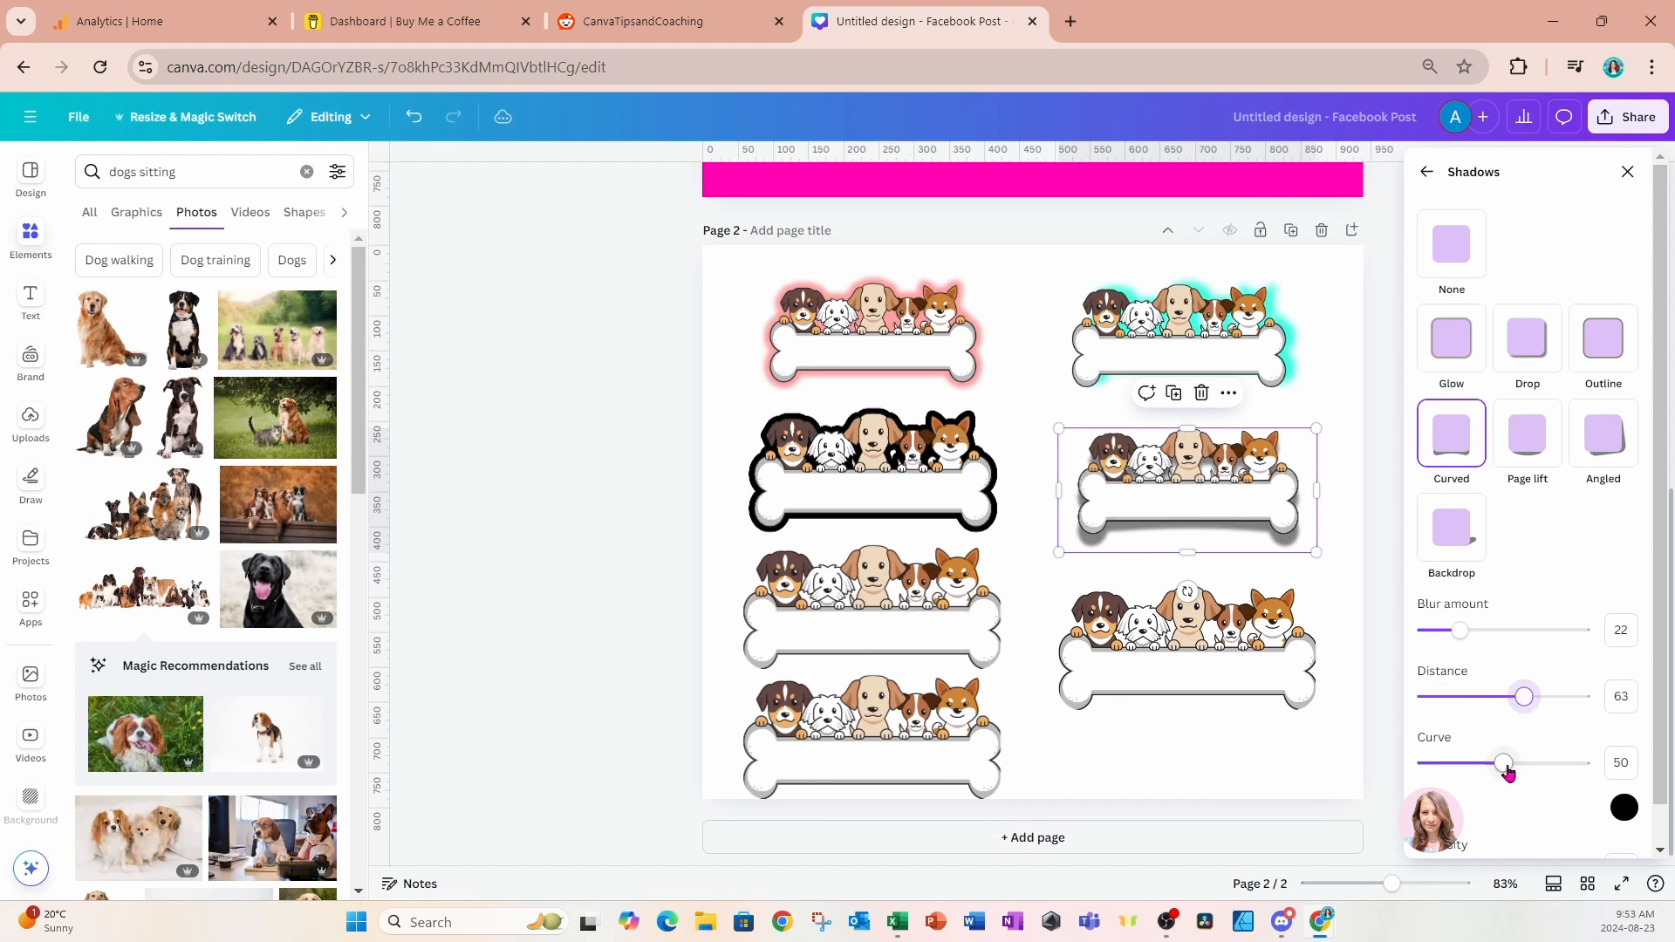
drag(1506, 772, 1548, 773)
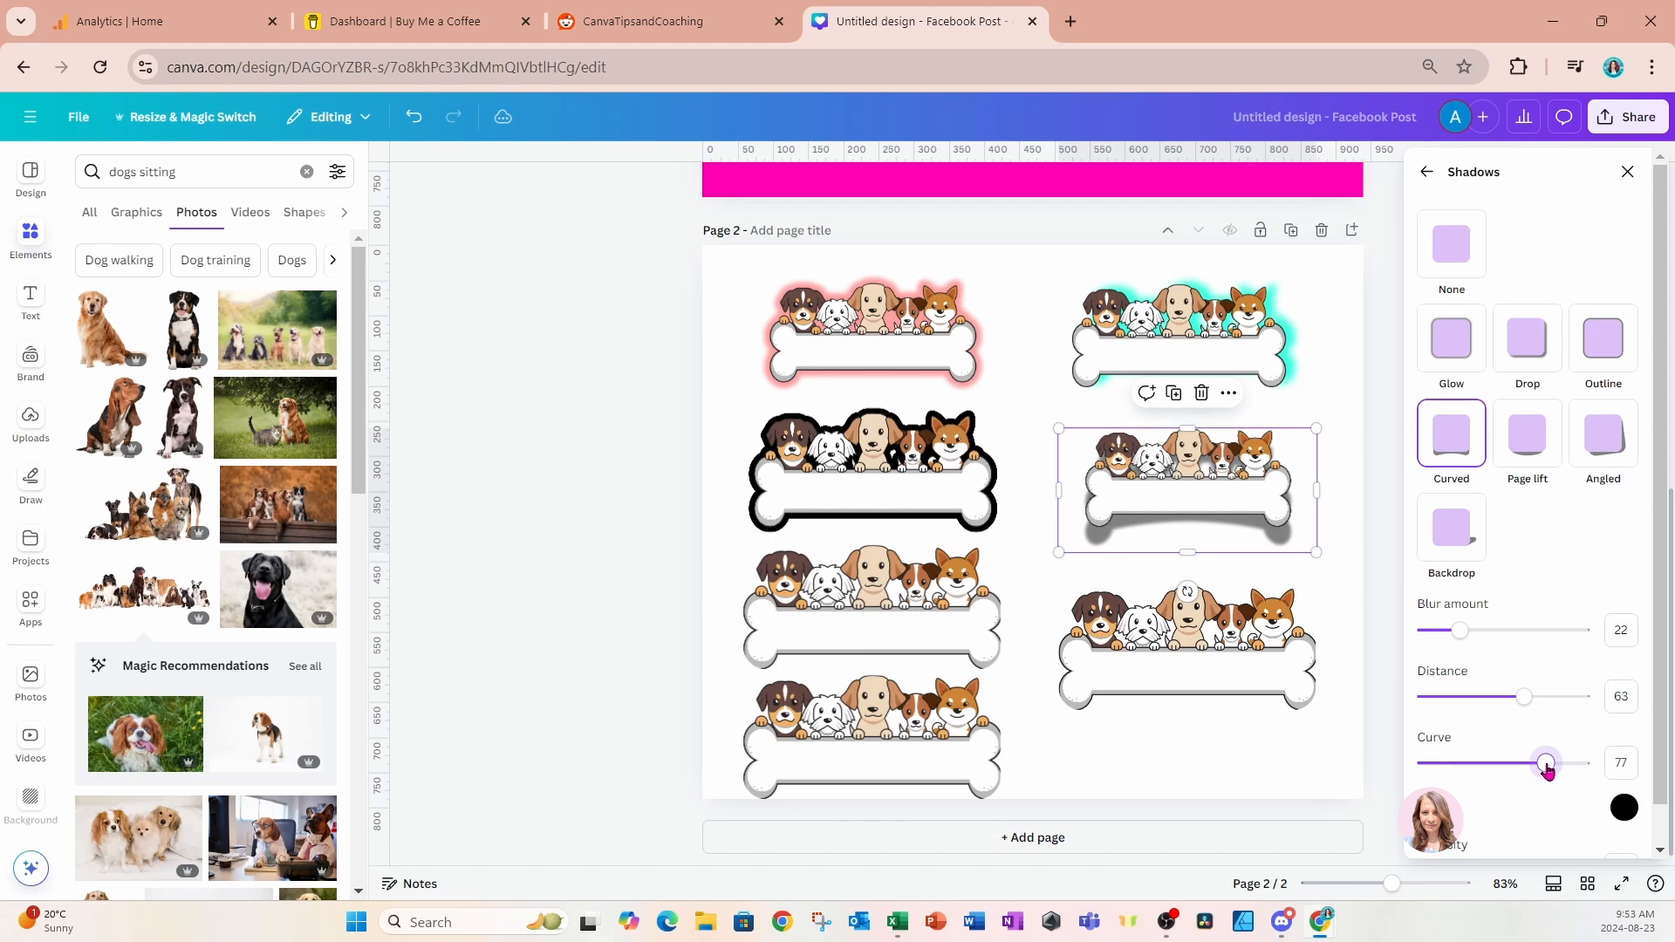
Set the curved shadow's intensity to 67 and its color to yellow, #FFFD0D.
scroll(1545, 770, down, 1)
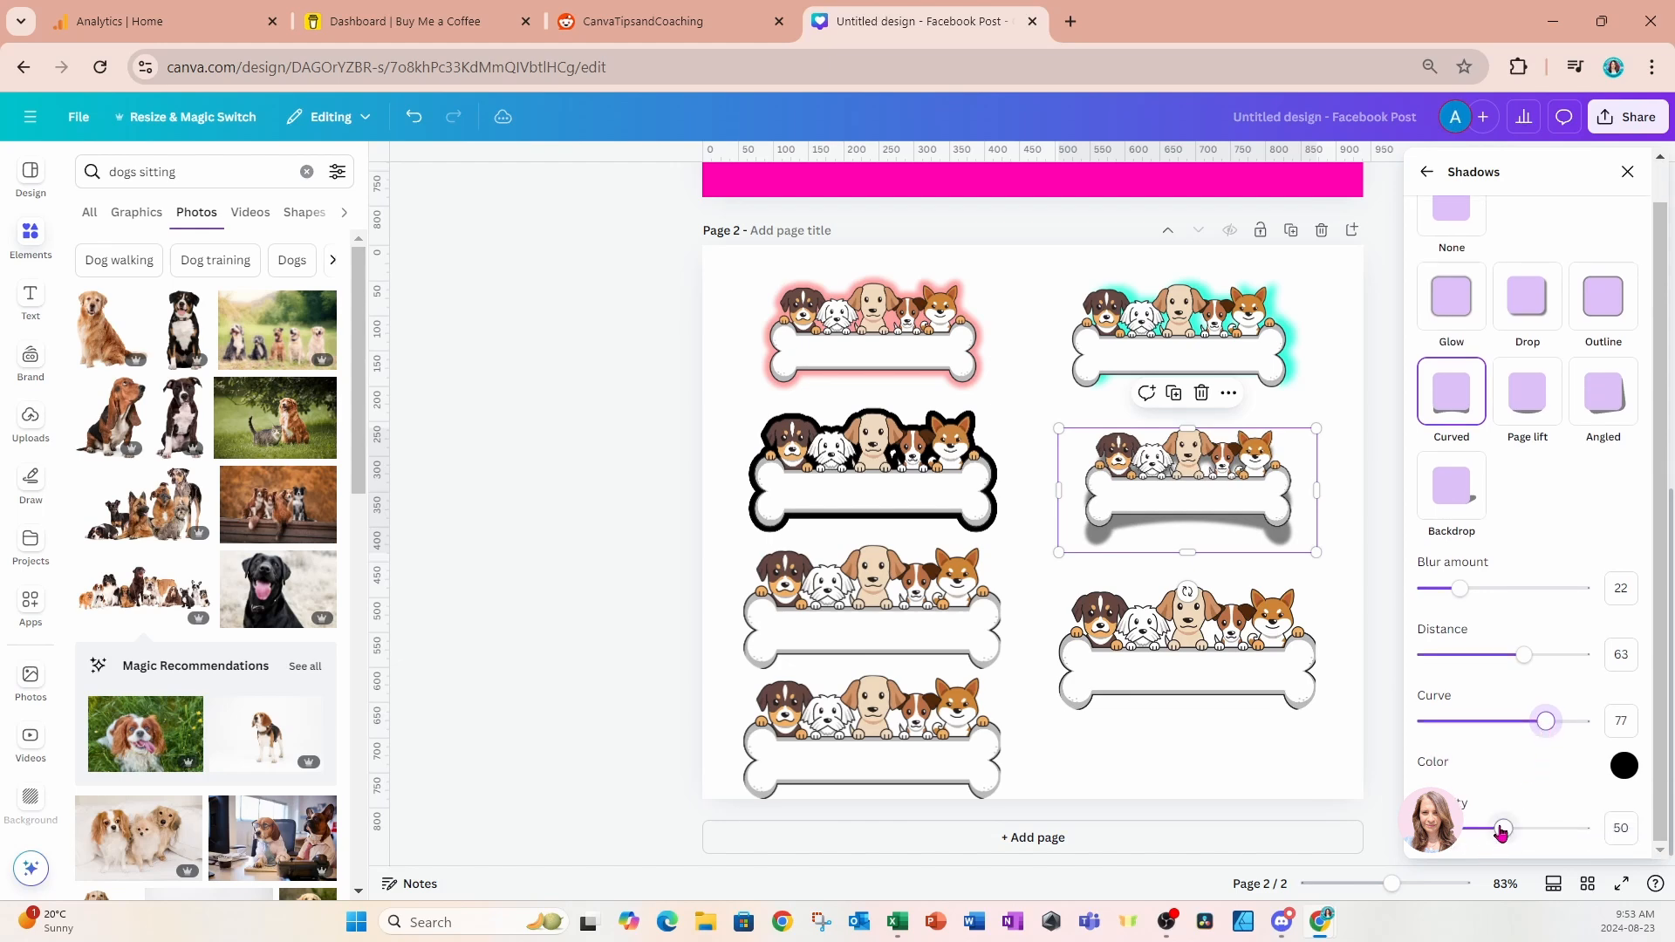
drag(1504, 828, 1531, 832)
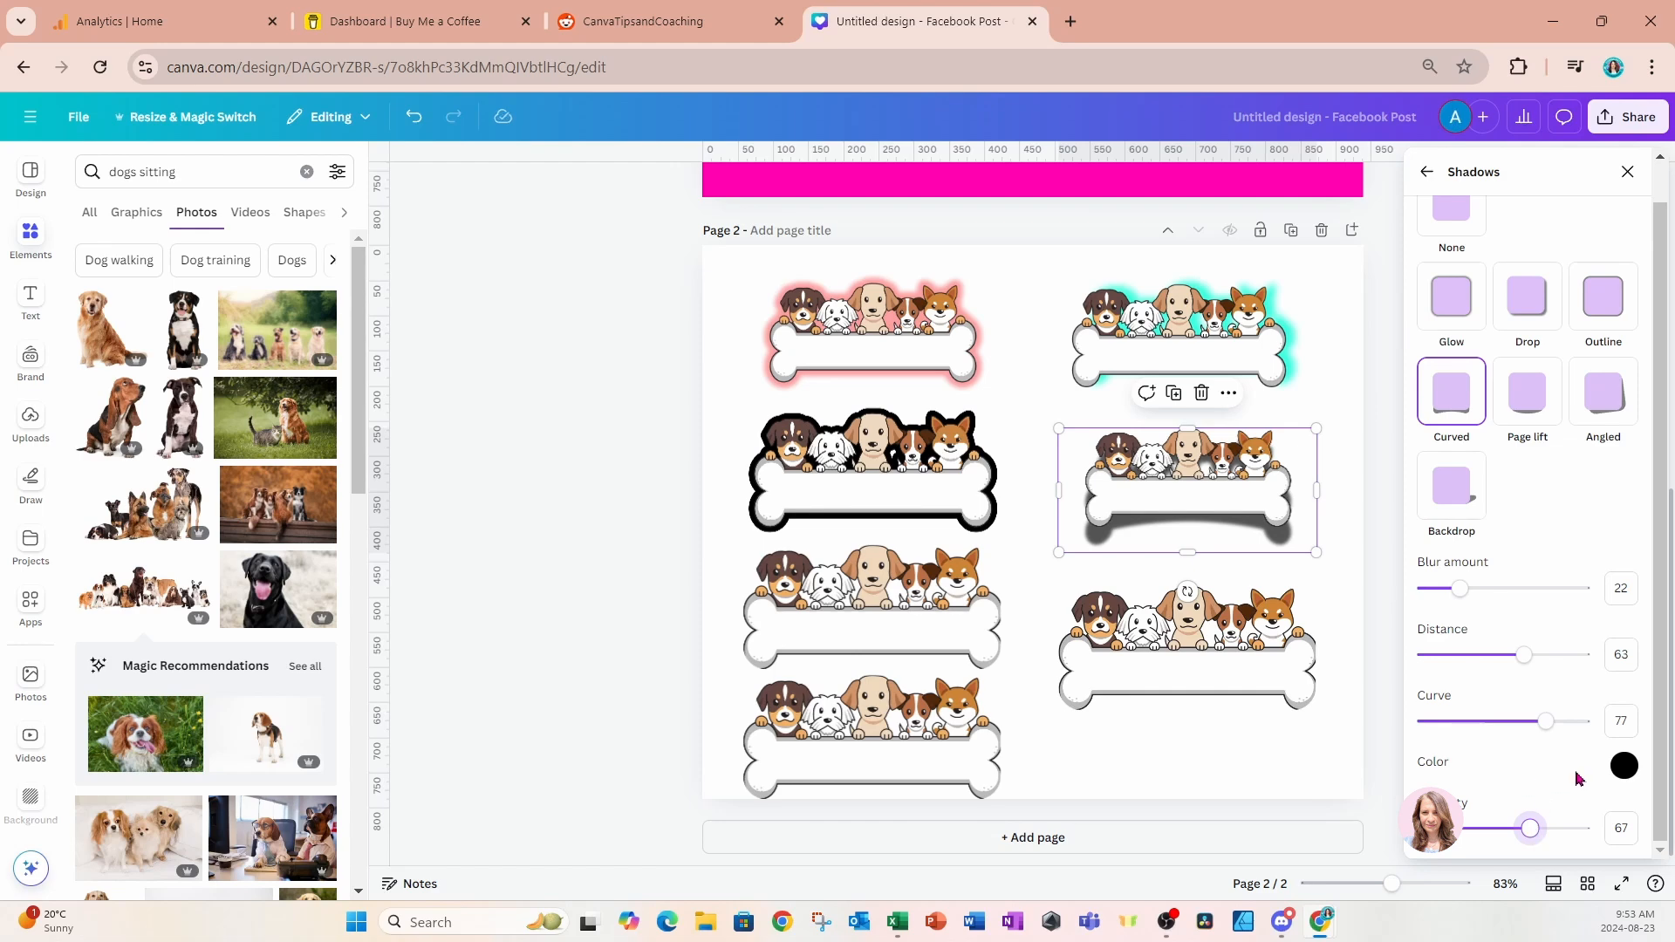
click(1619, 770)
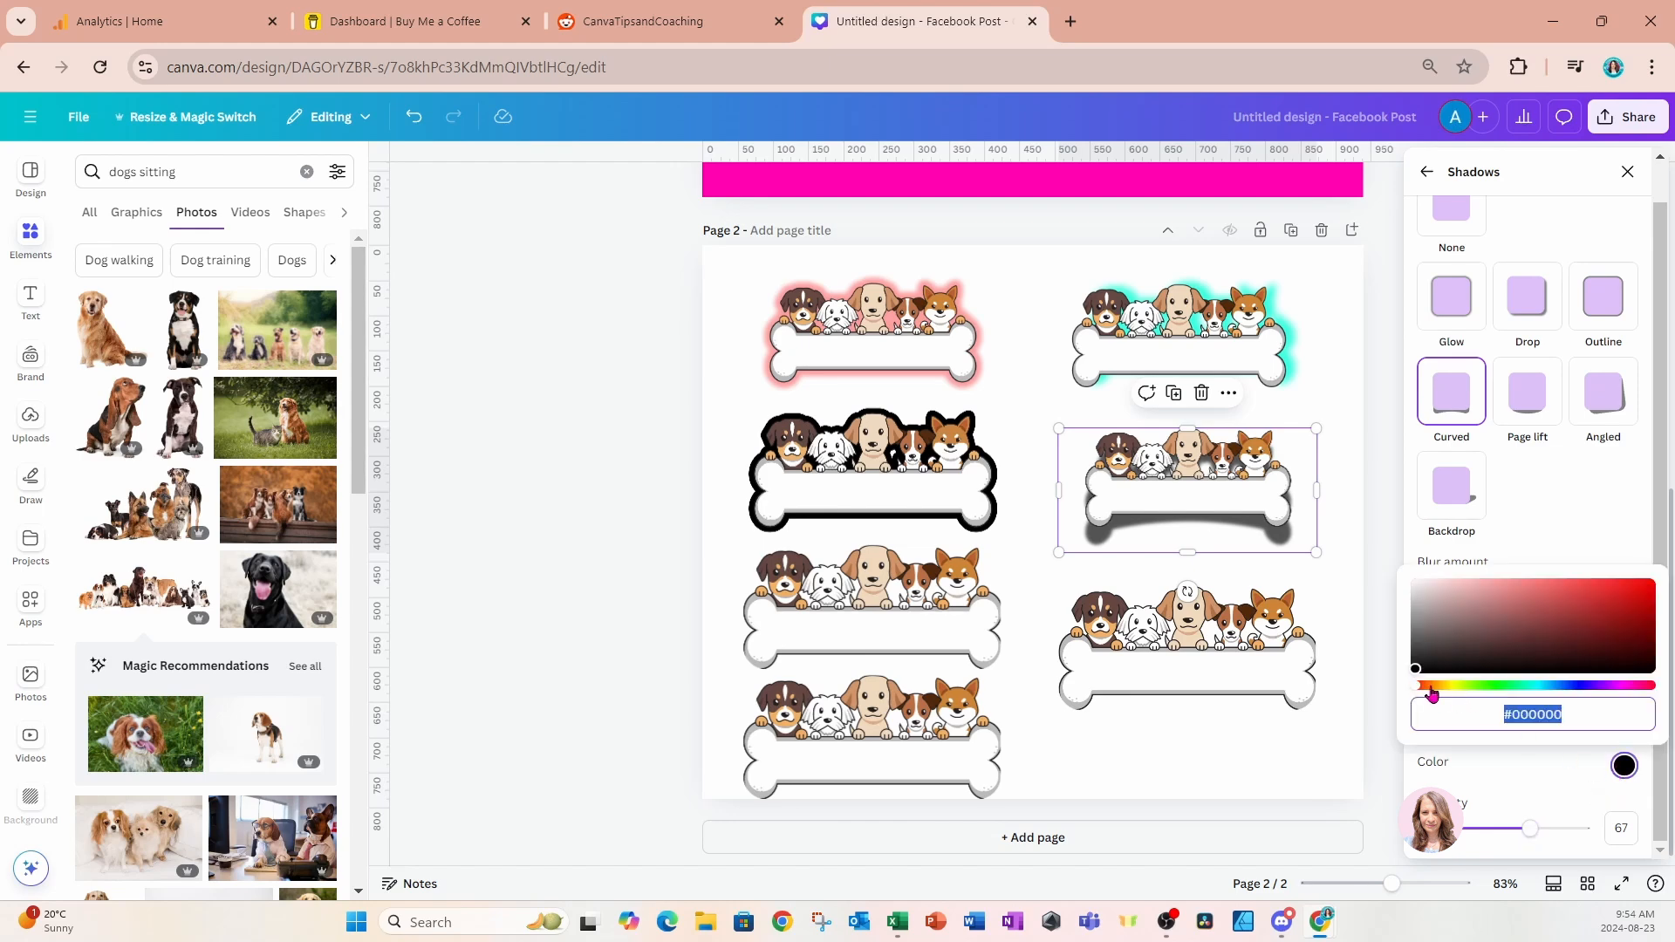
drag(1415, 689, 1647, 584)
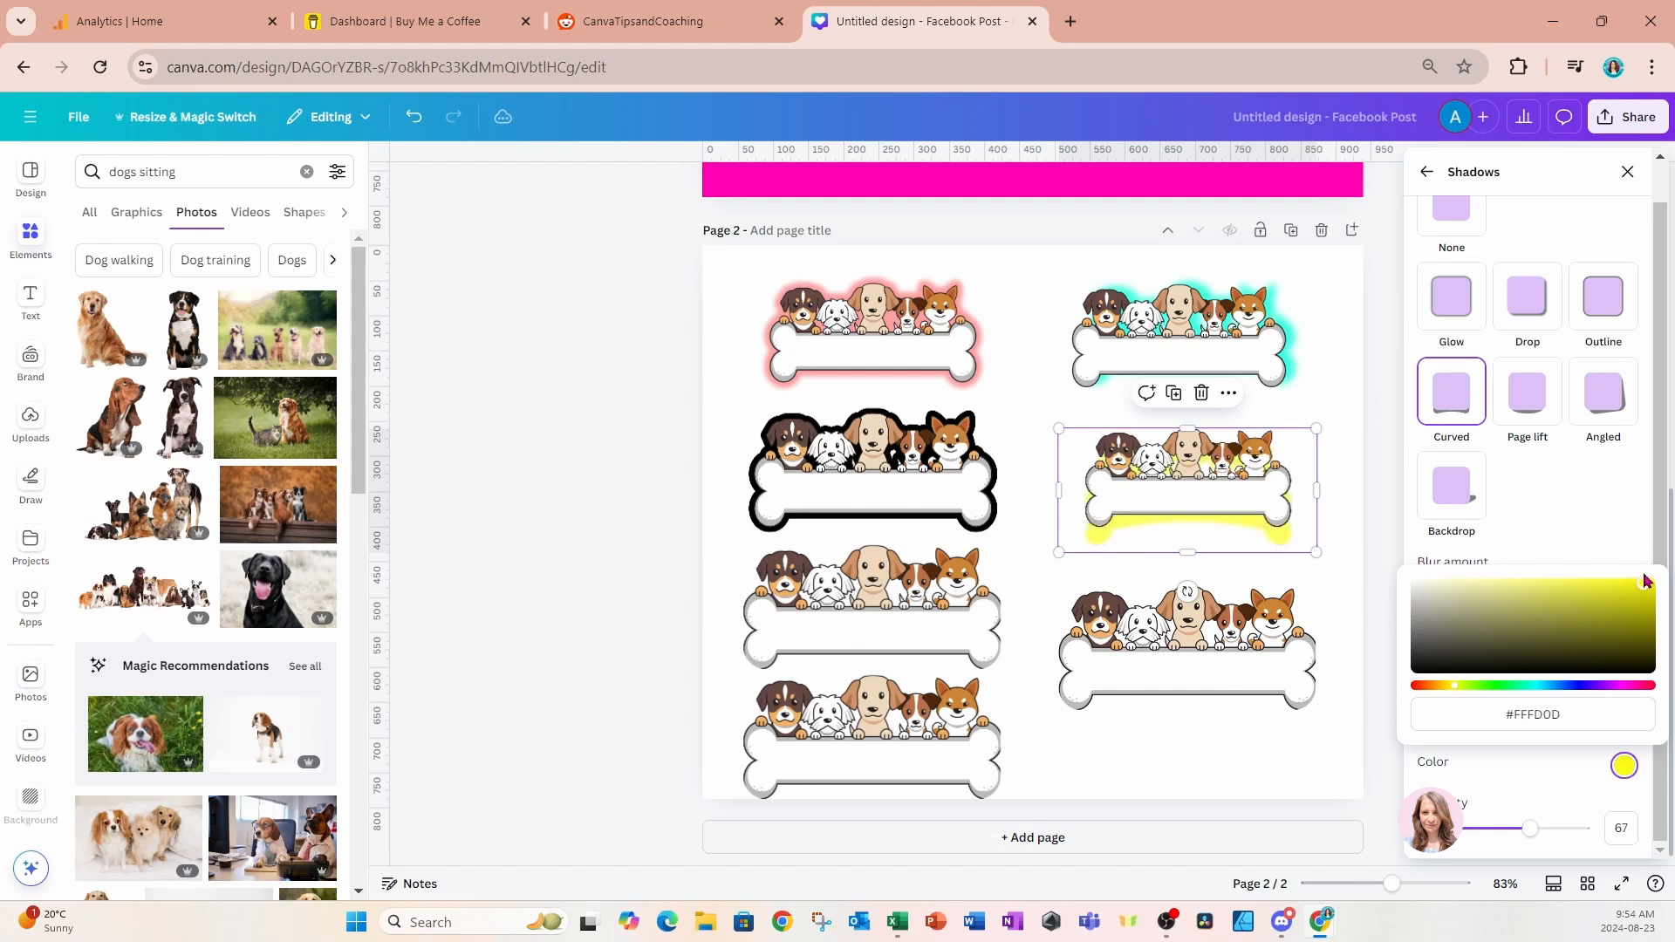
Apply a Page lift shadow to the third image in the left column with distance 90 and curve 87.
click(899, 629)
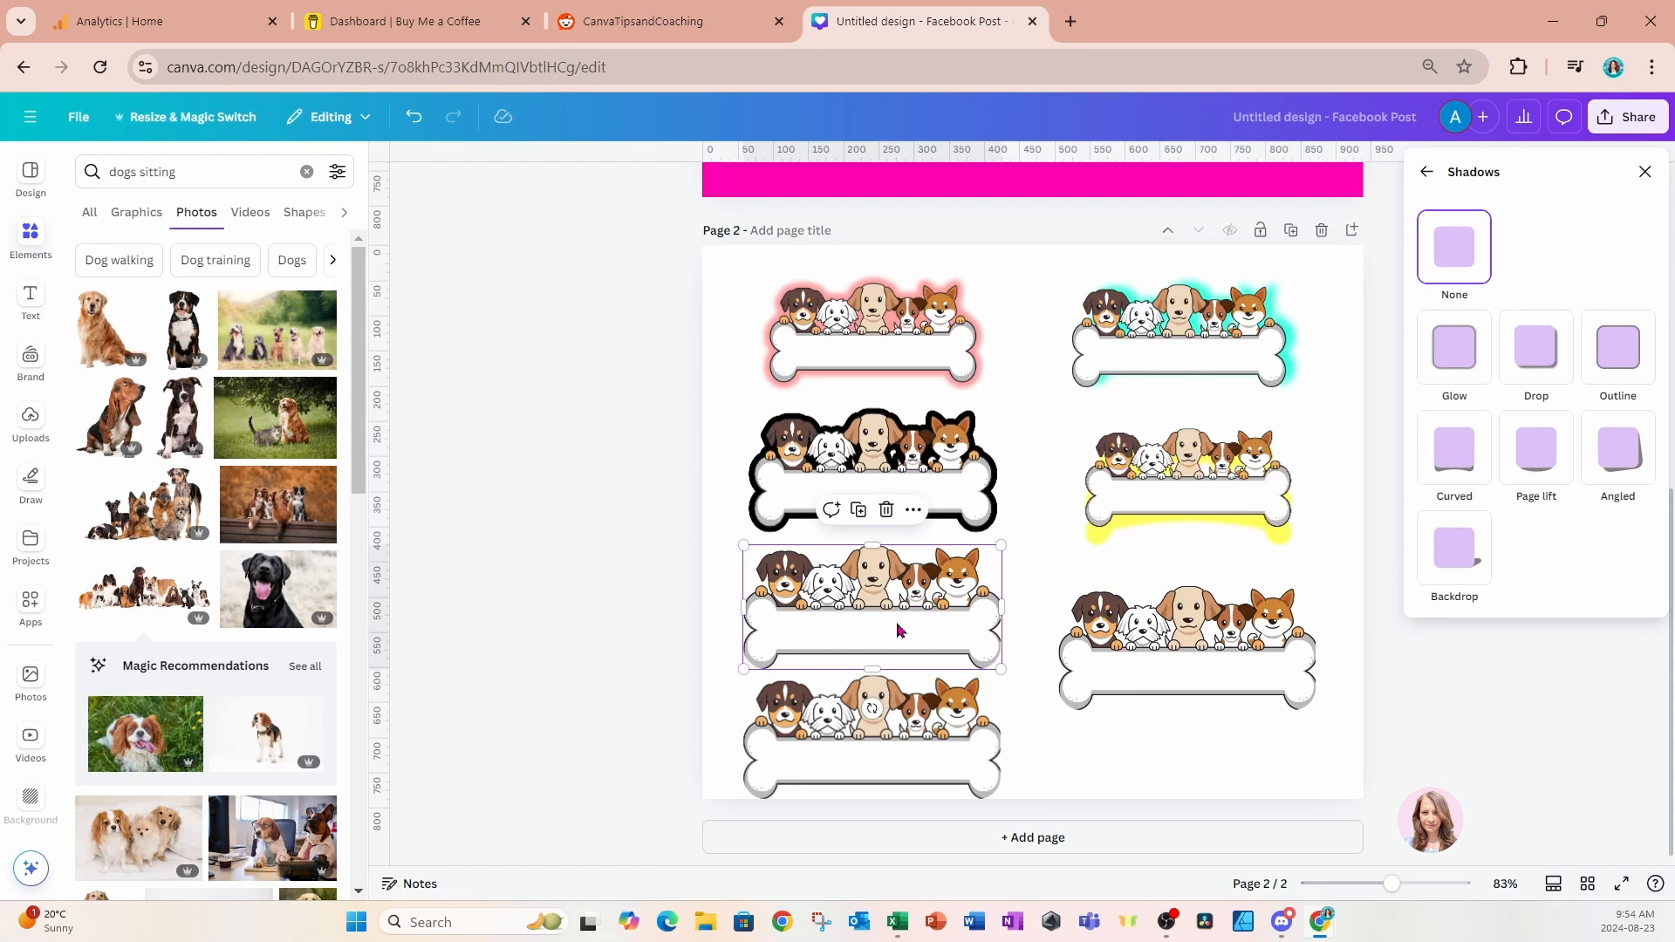
click(1525, 463)
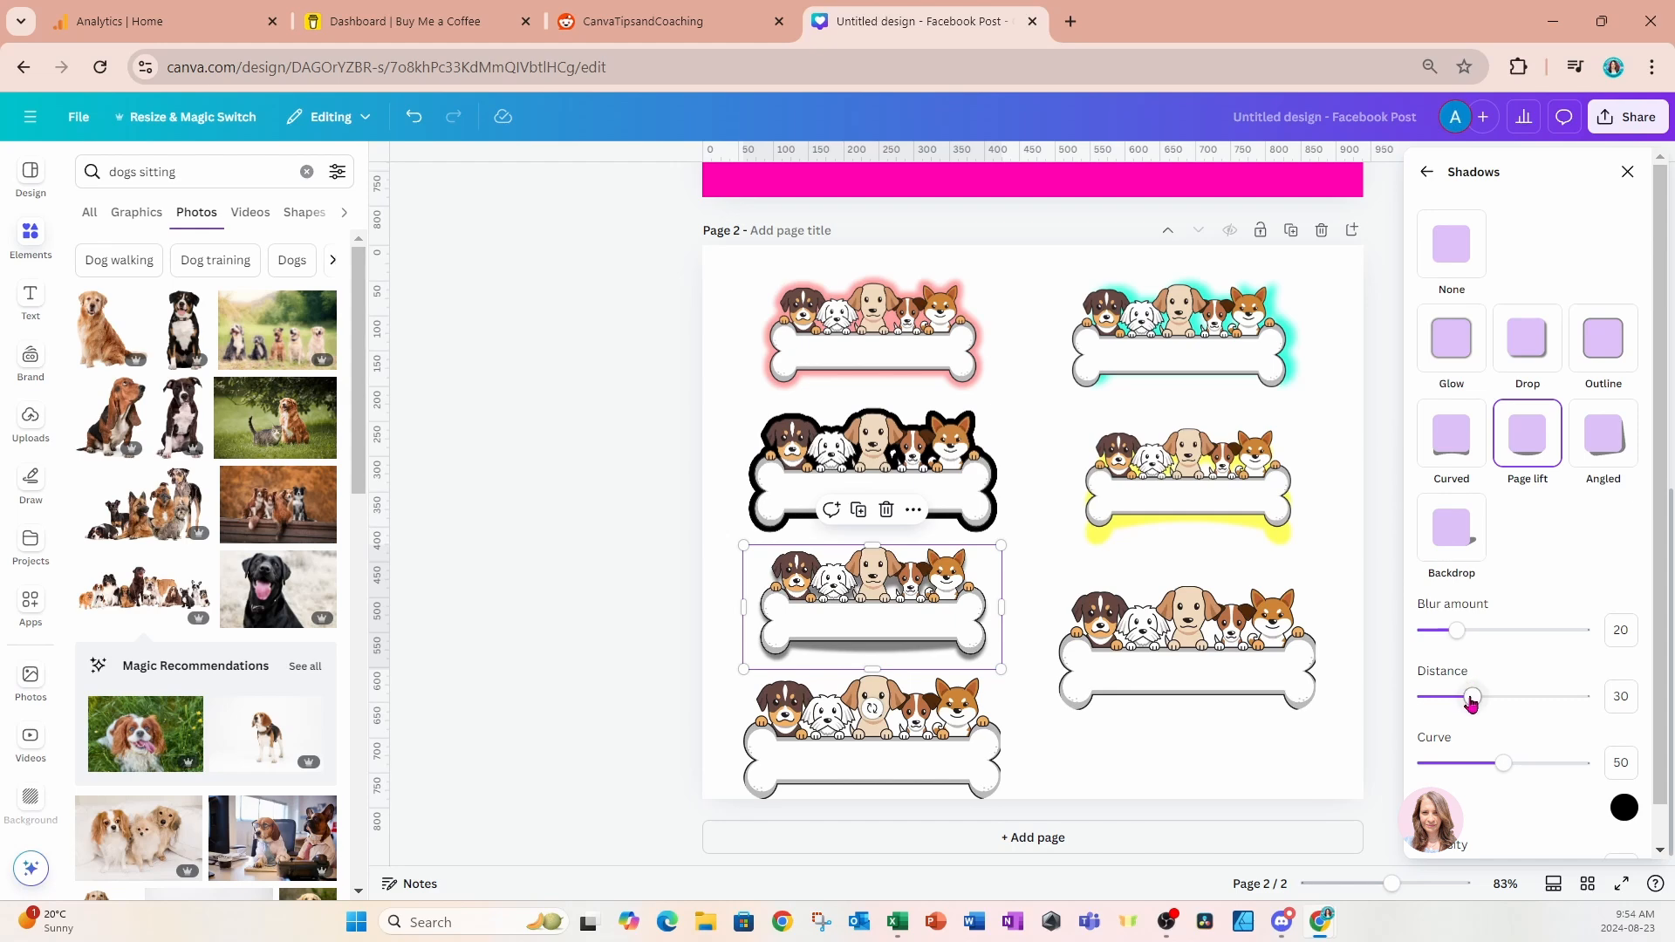
drag(1471, 700, 1567, 696)
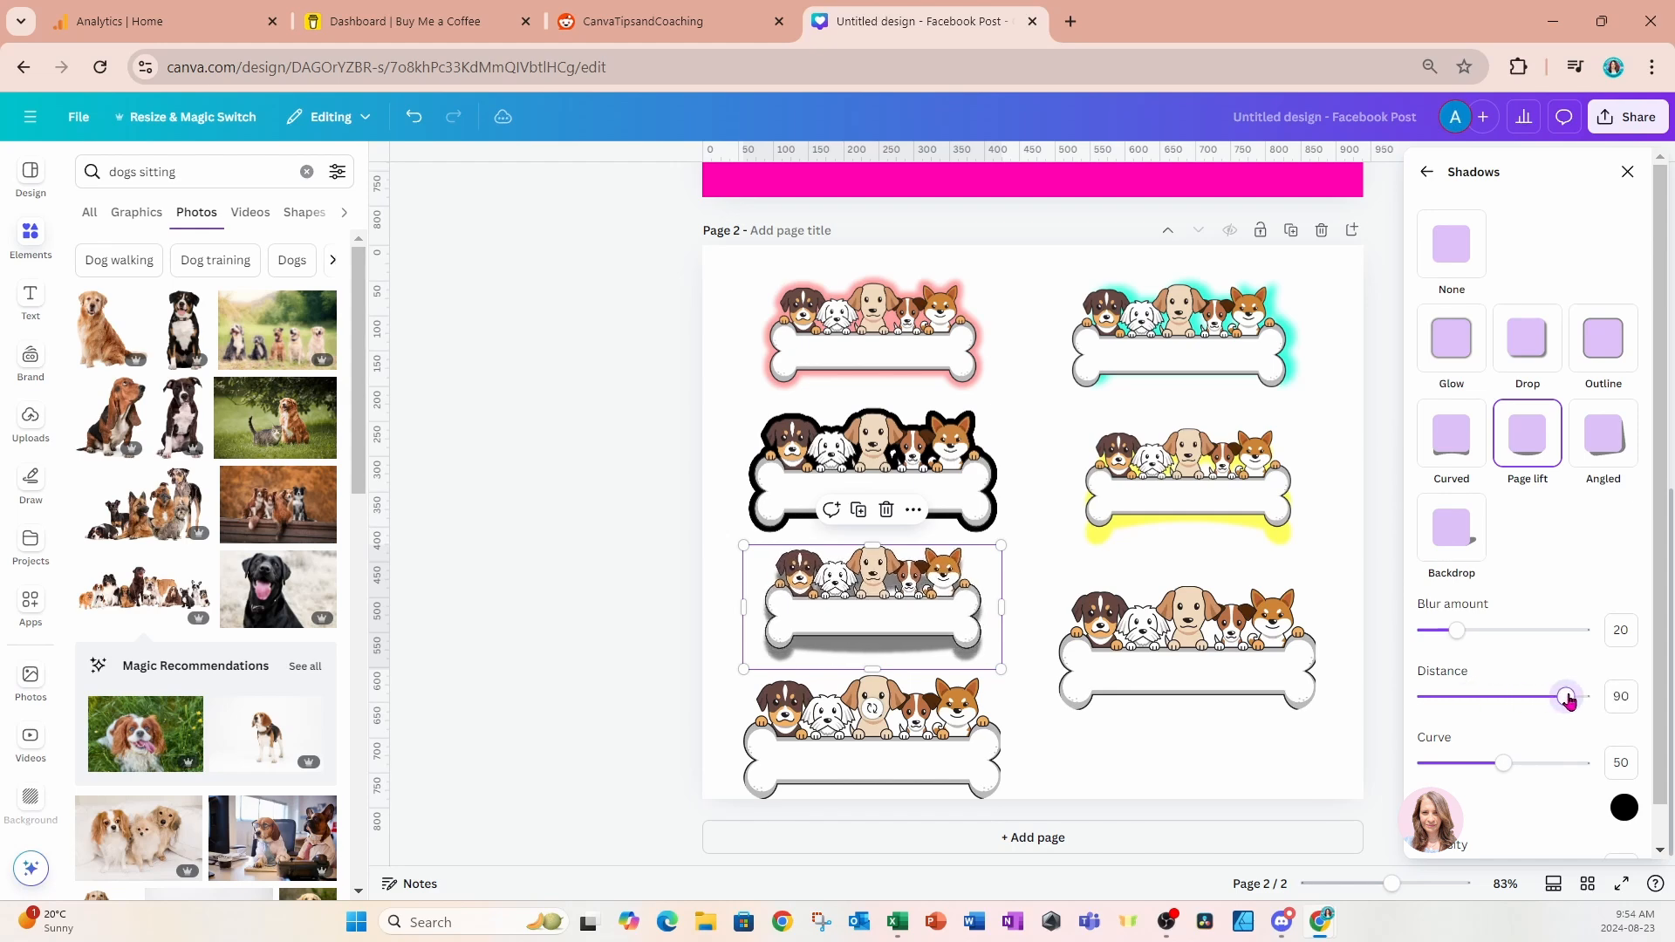
drag(1505, 766, 1564, 766)
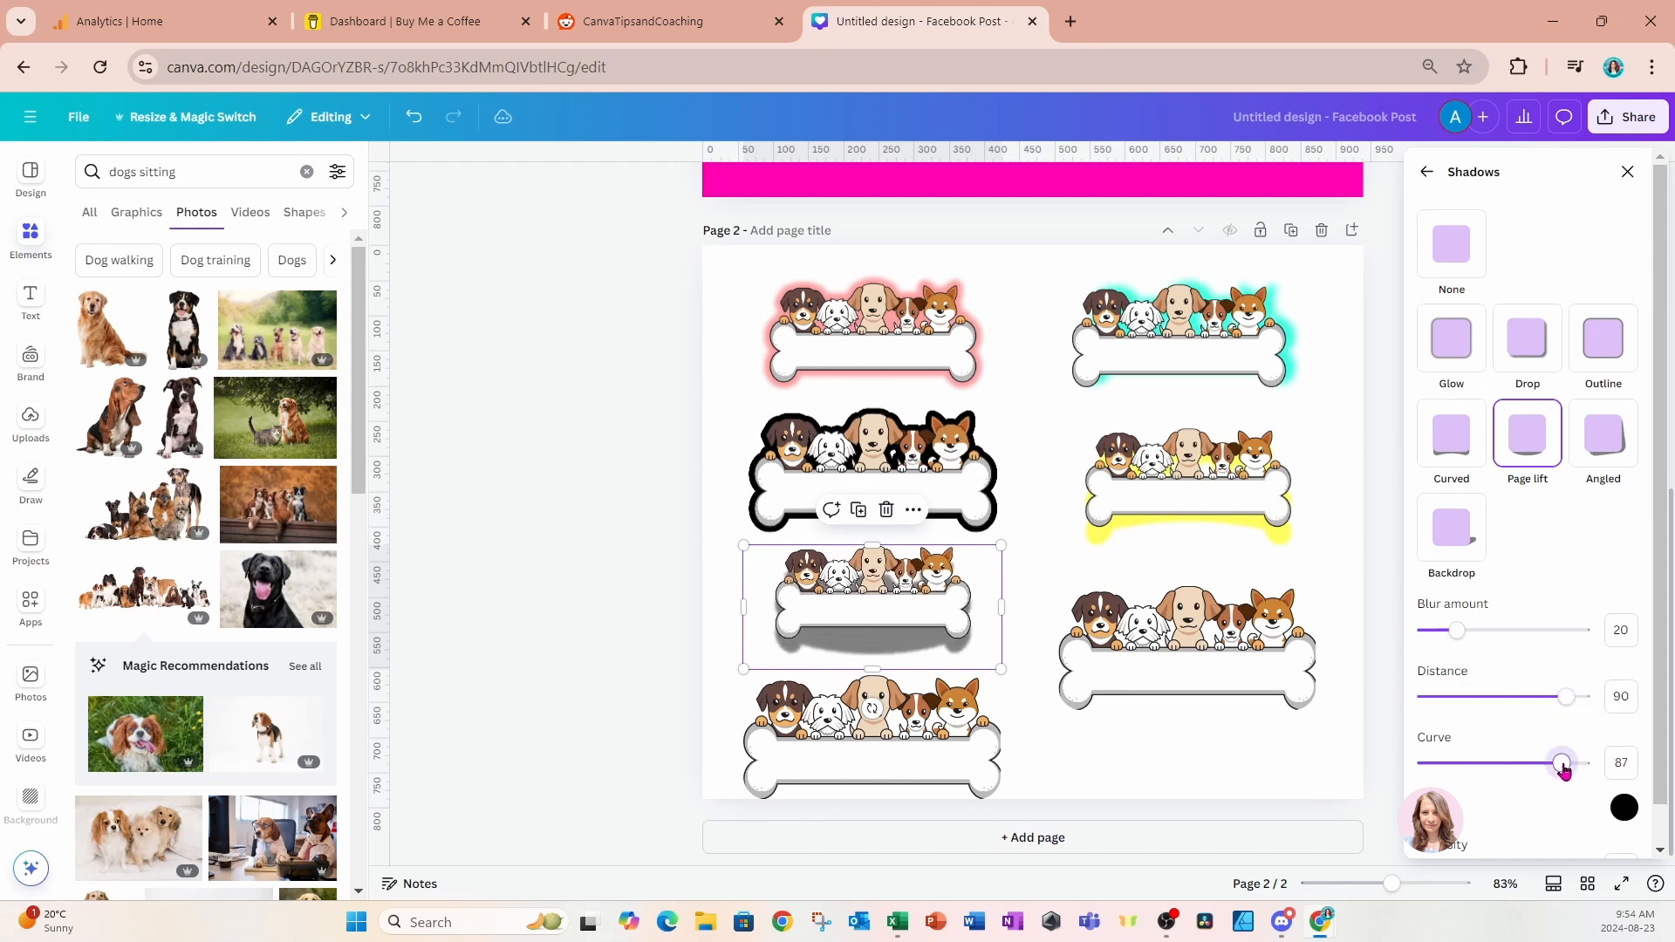
Set the page lift shadow's color to dark blue, #00263F, and its intensity to 87.
click(1625, 808)
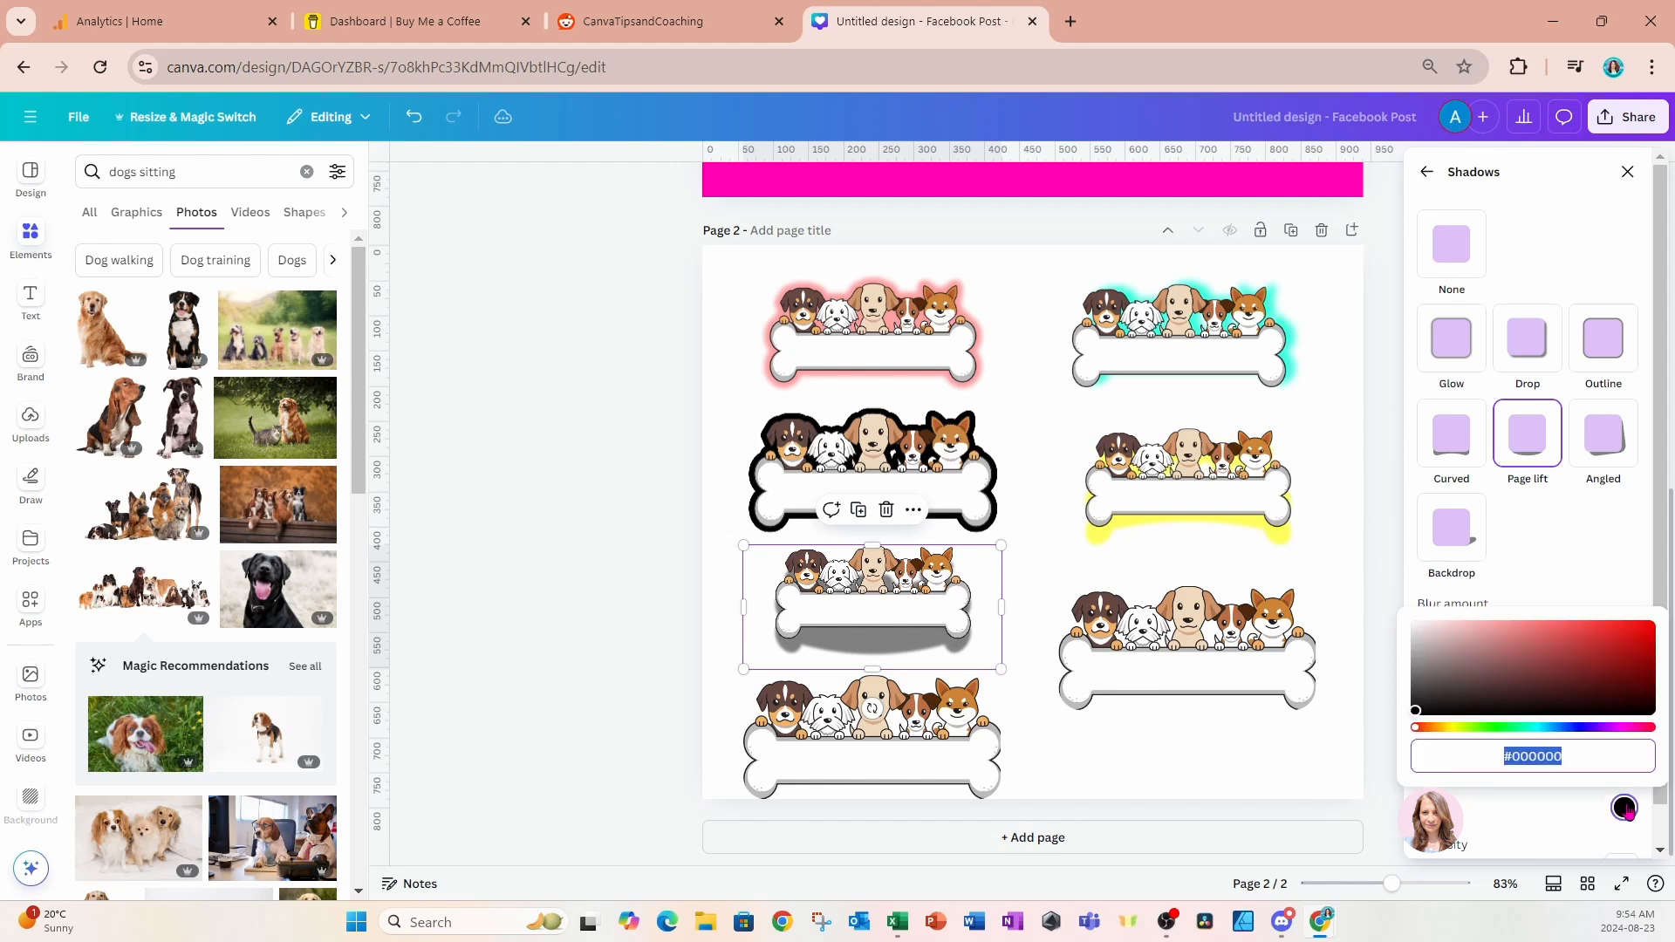
click(1549, 728)
click(1529, 704)
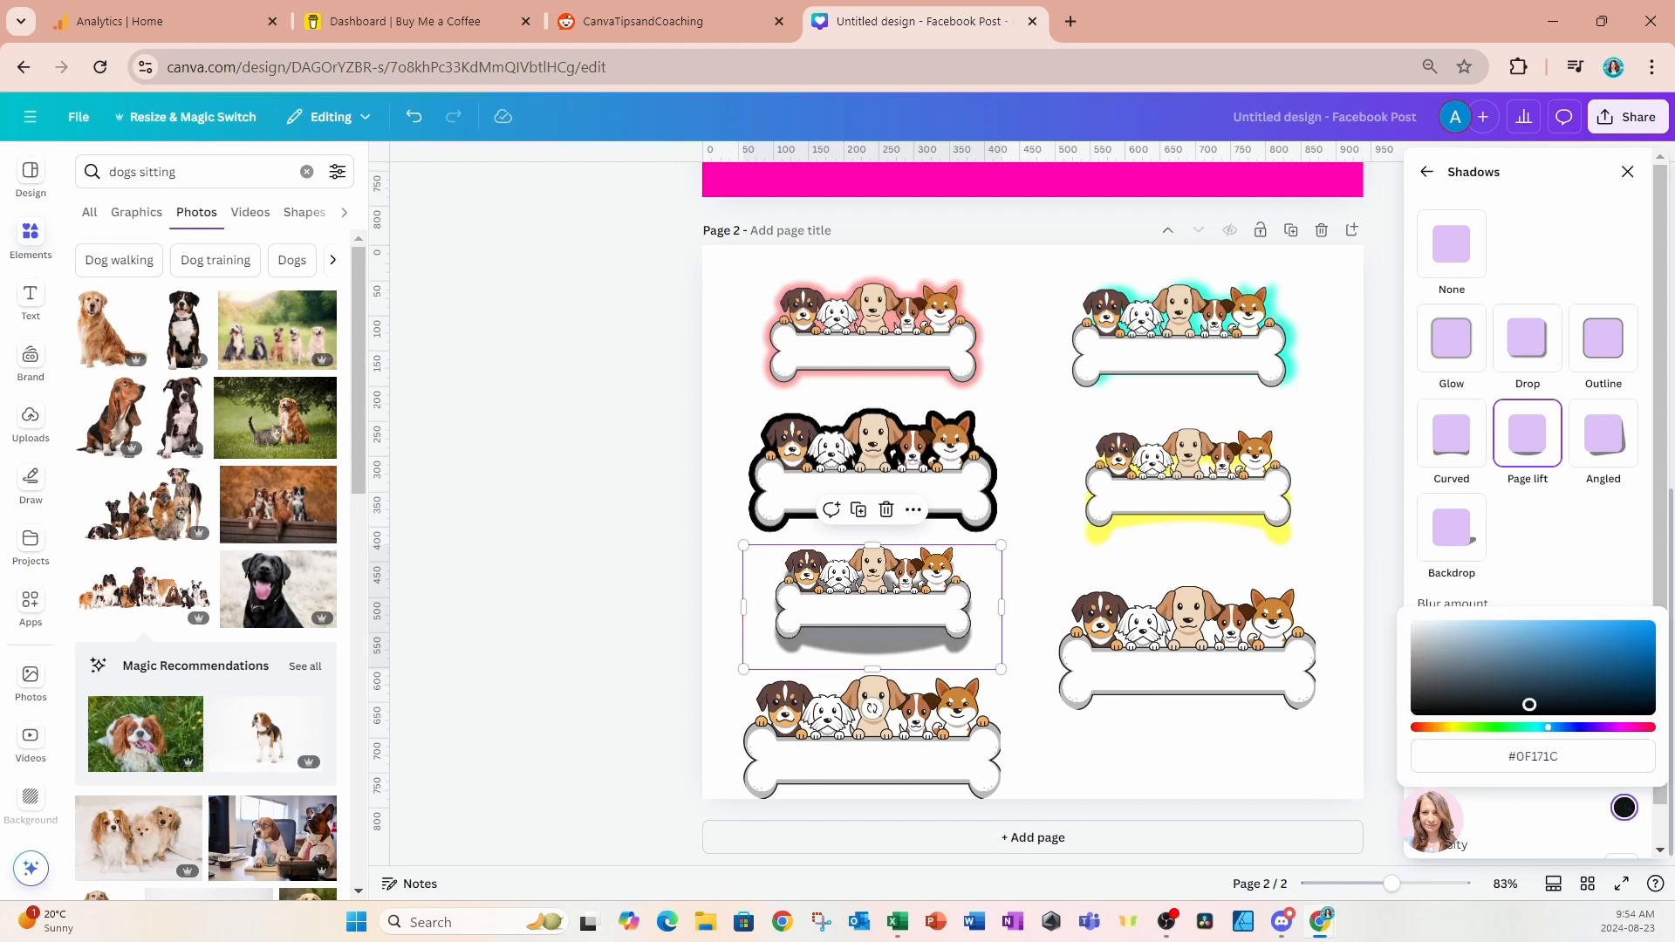
drag(1530, 704, 1671, 698)
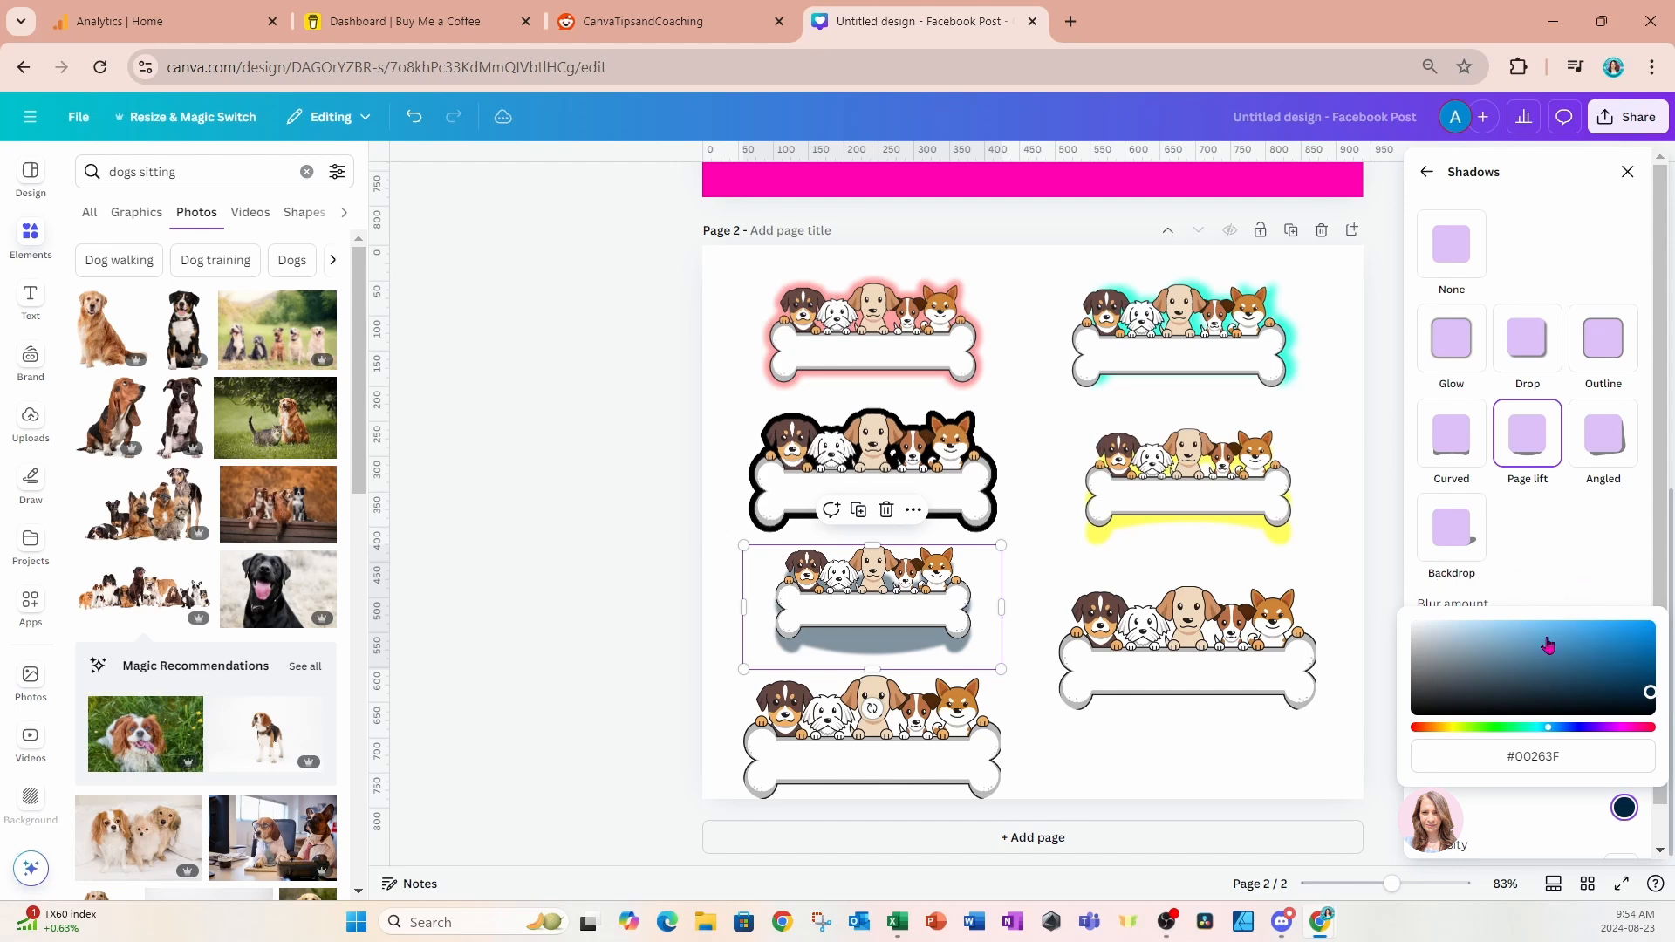
click(1548, 814)
scroll(1548, 811, down, 1)
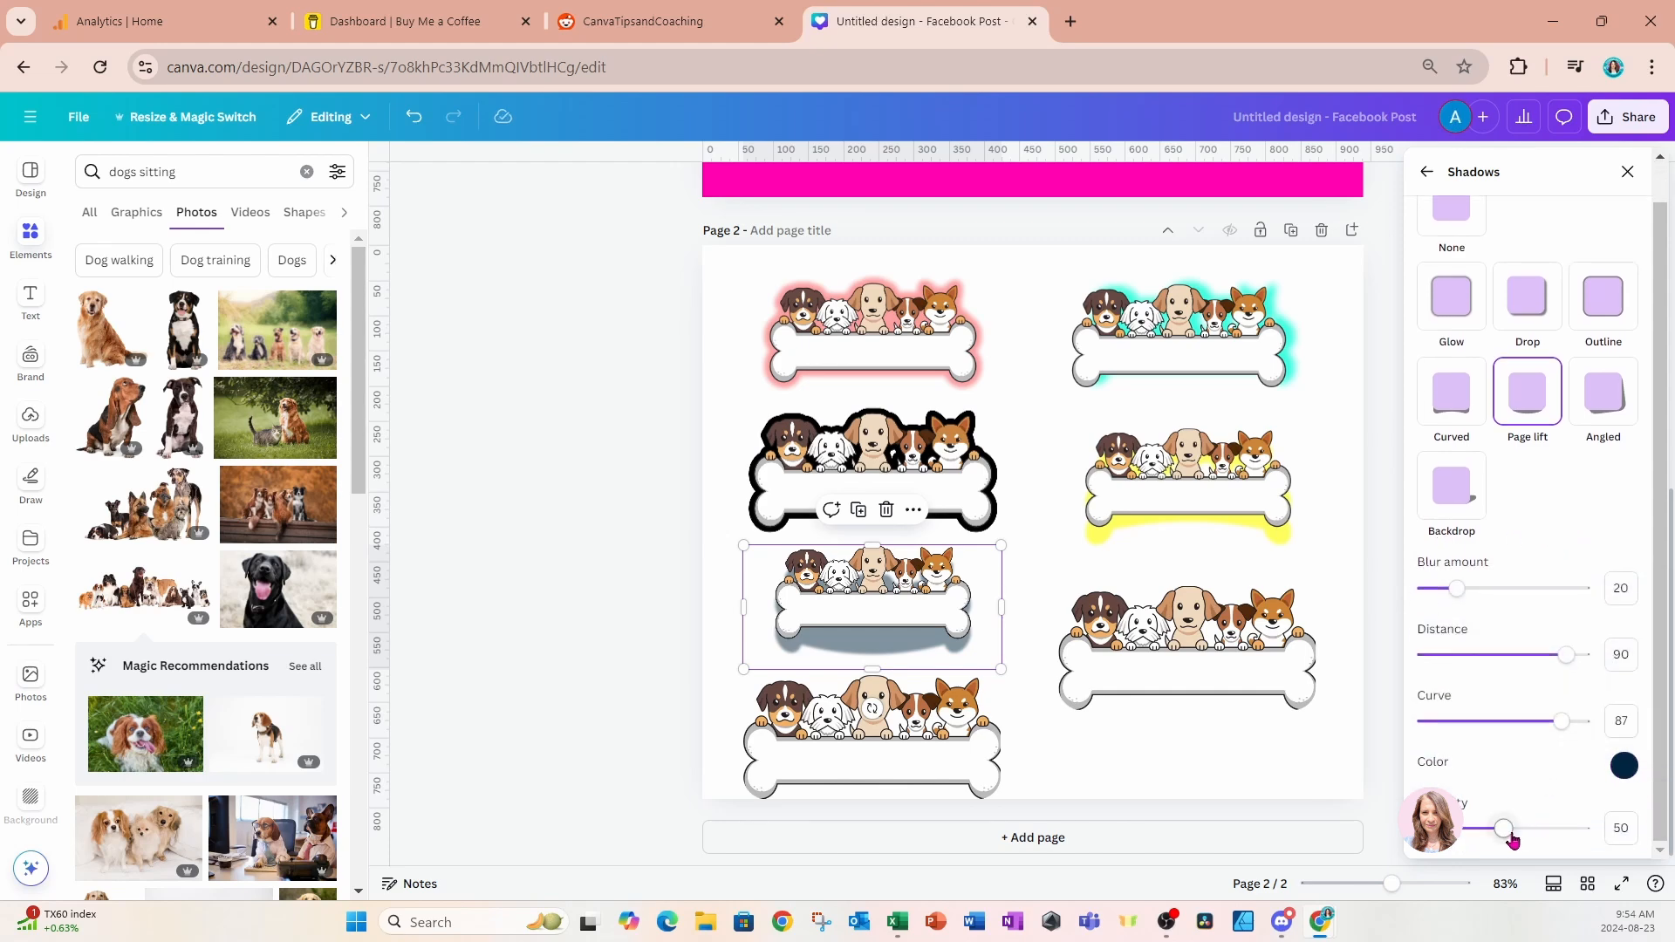
drag(1512, 838, 1565, 829)
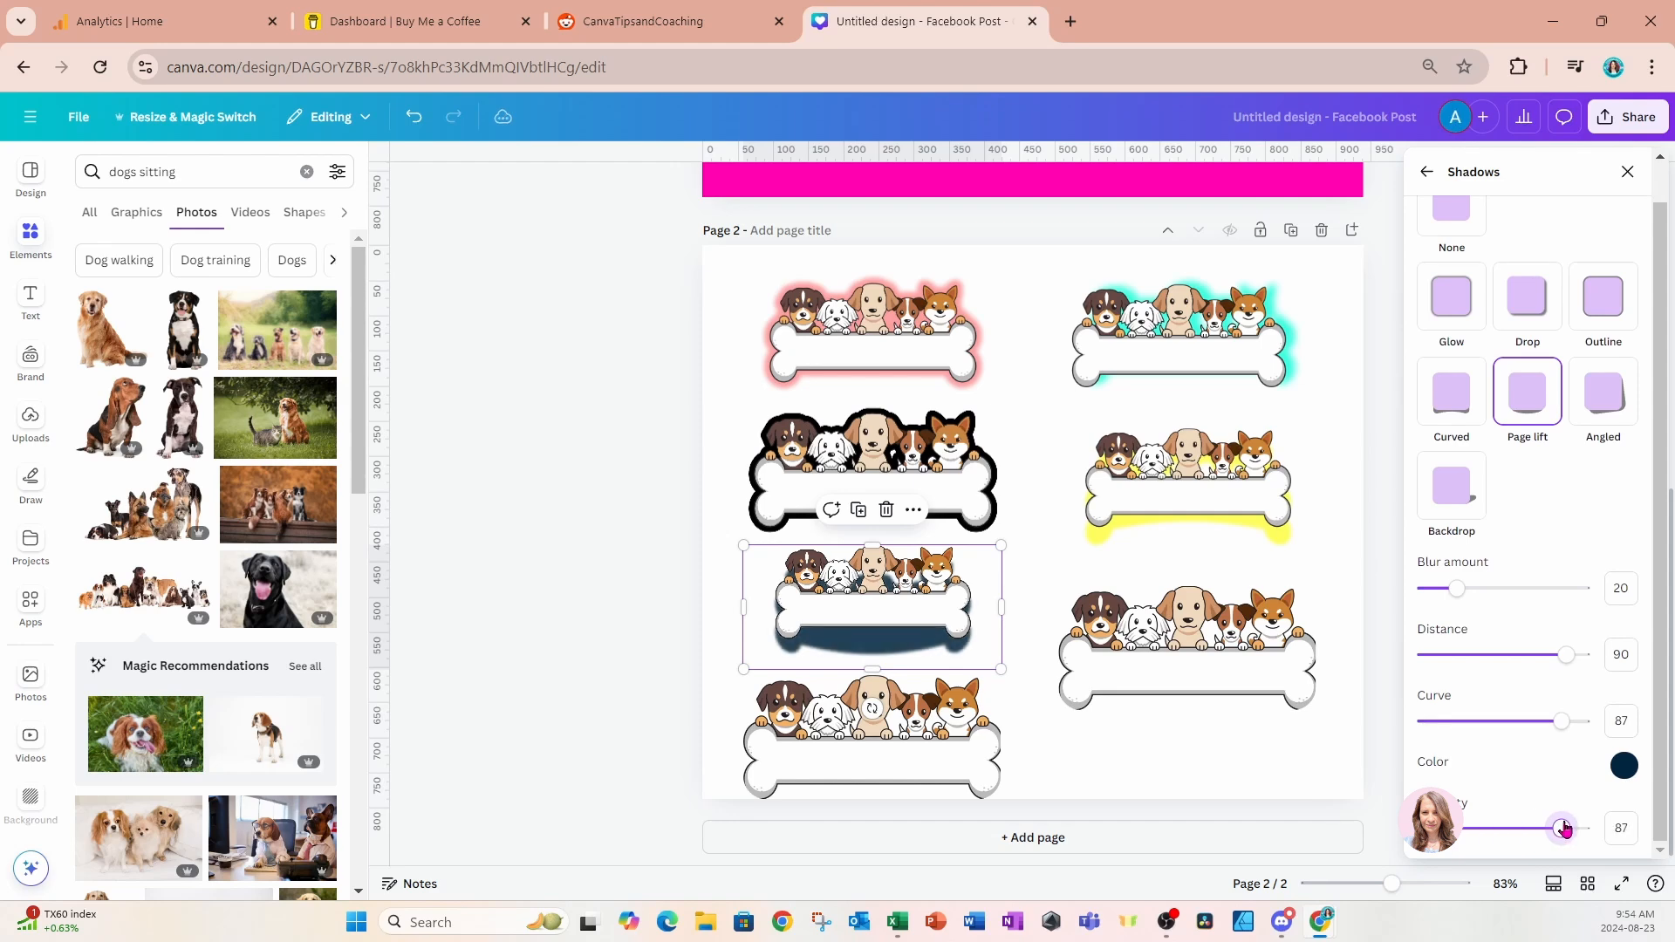
Apply an Angled shadow to the third image in the right column with blur amount 26 and rotation 63, and raise its intensity.
click(1233, 656)
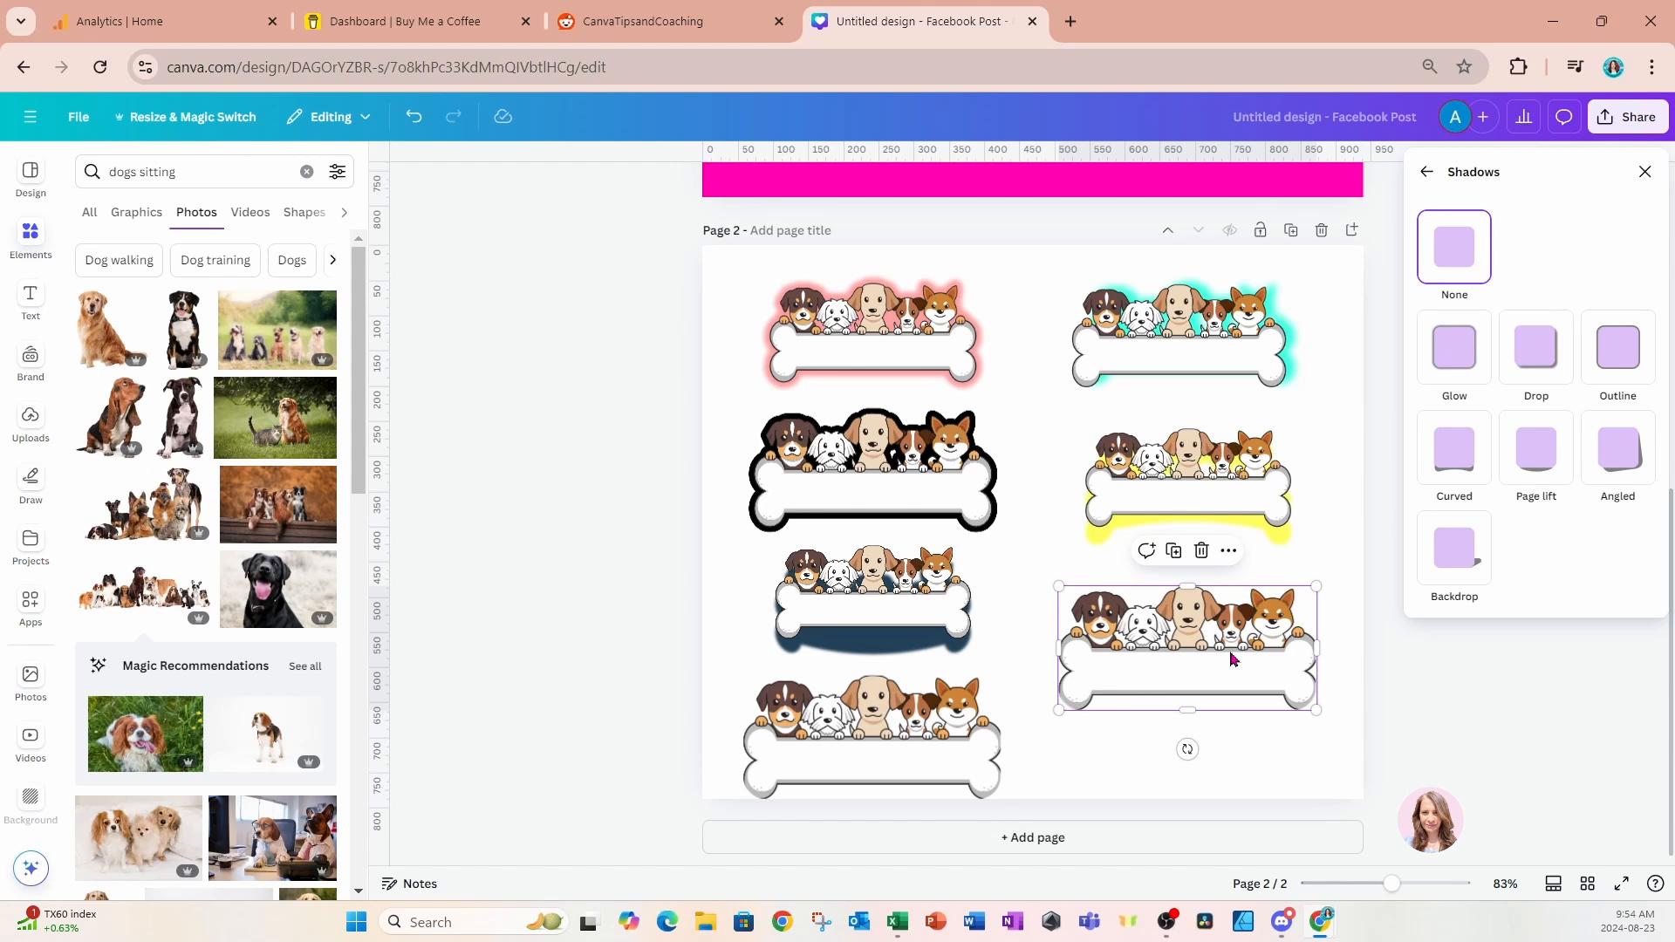
click(1618, 447)
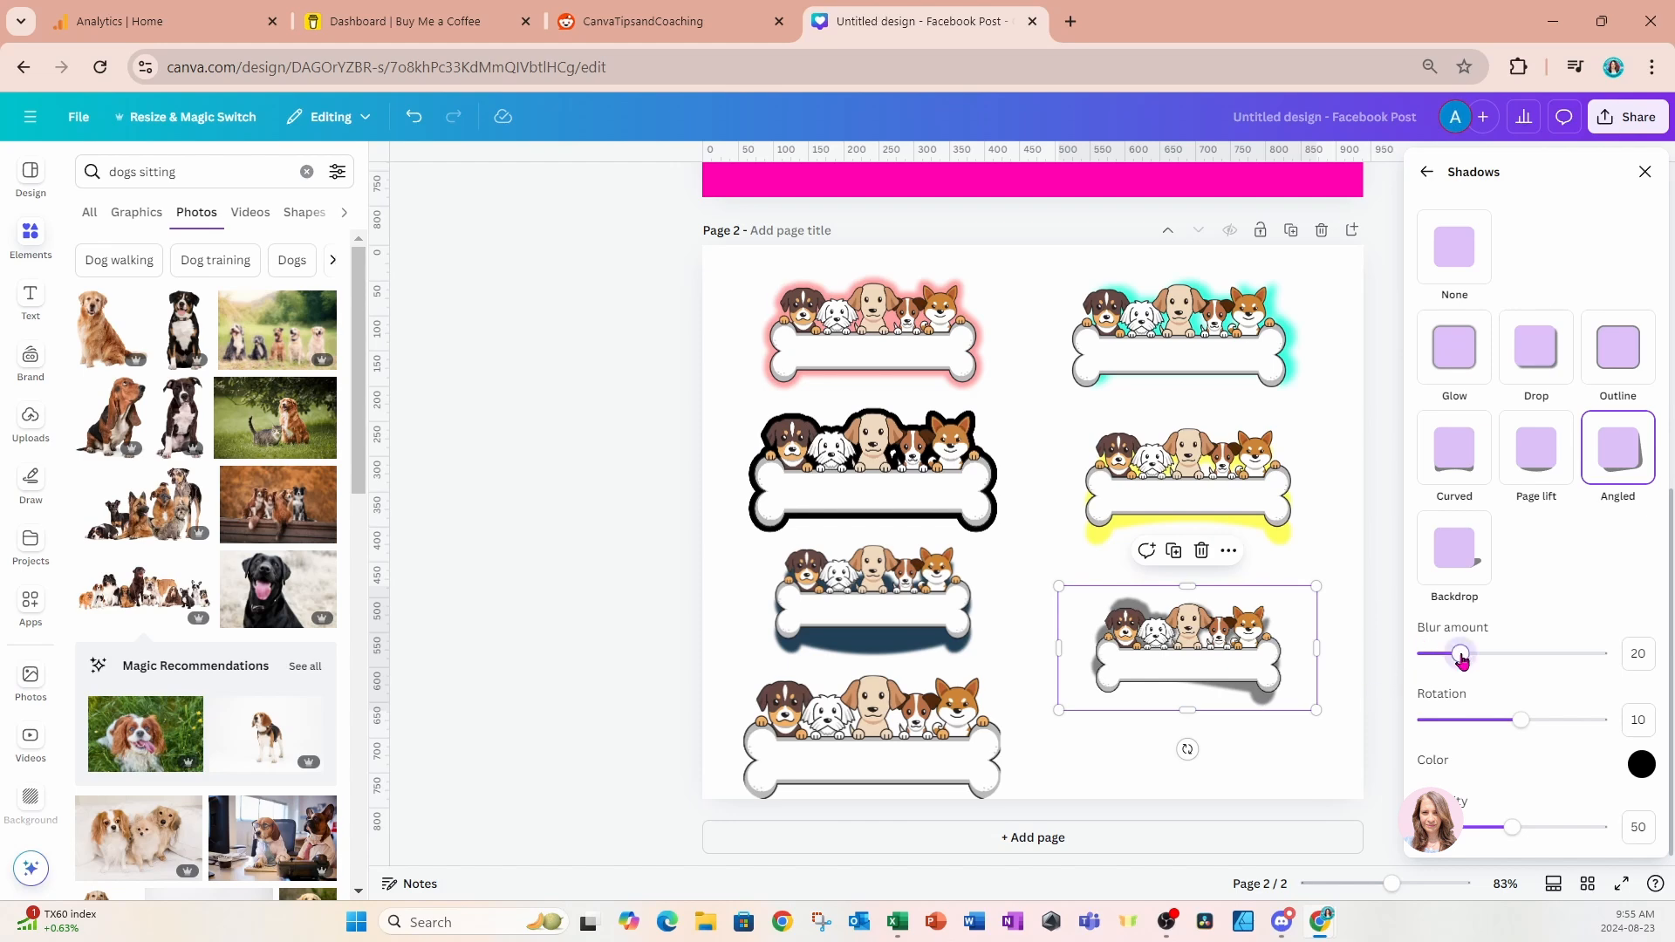
mouse_move(1462, 661)
mouse_down()
mouse_move(1536, 660)
mouse_move(1472, 661)
mouse_up()
drag(1518, 723, 1570, 748)
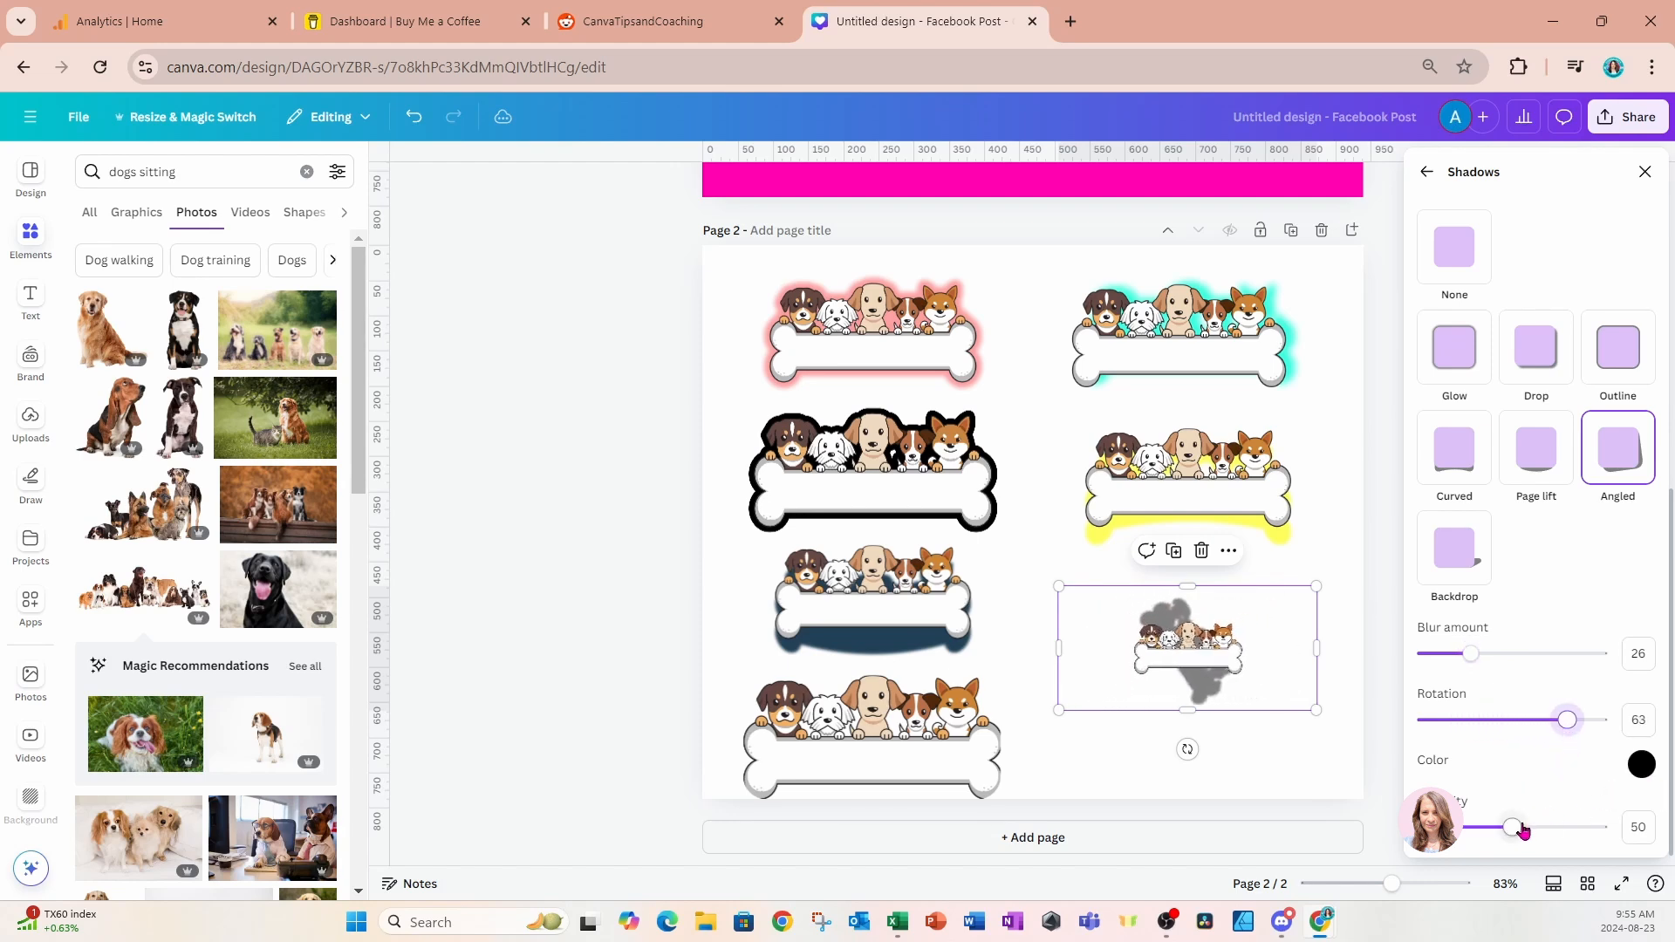
mouse_move(1512, 827)
mouse_down()
mouse_move(1575, 828)
mouse_move(1484, 828)
mouse_move(1600, 827)
mouse_move(1536, 829)
mouse_move(1540, 845)
mouse_up()
Apply a Backdrop shadow to the bottom image in the left column with blur amount 18 and direction 66.
click(893, 706)
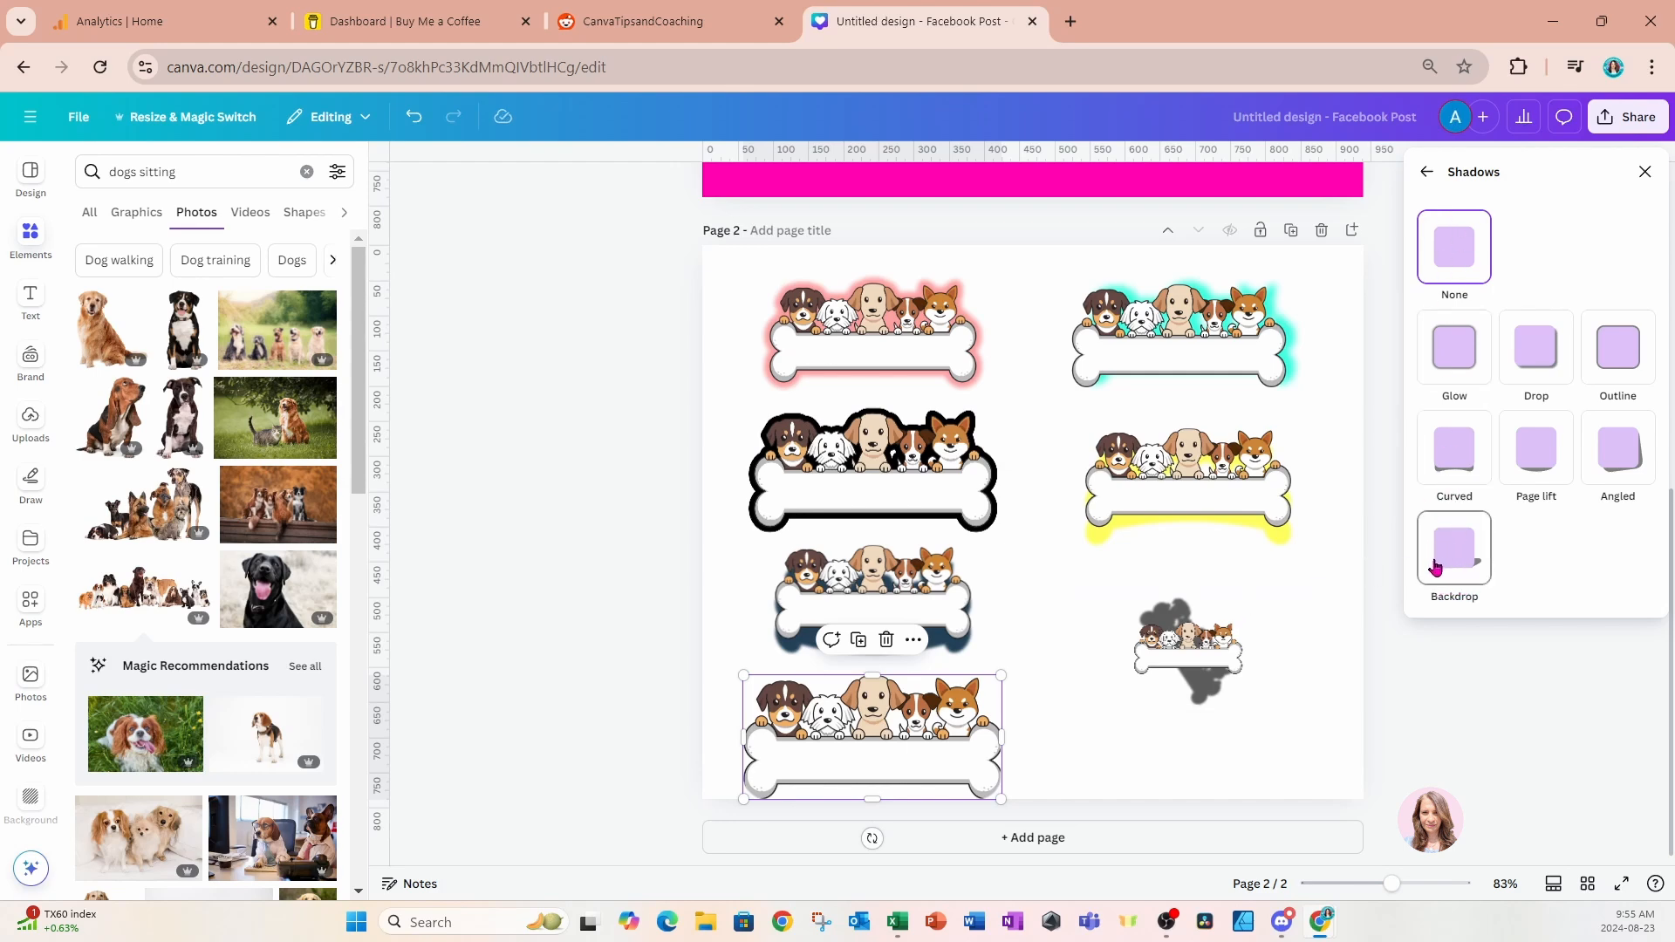
click(1459, 556)
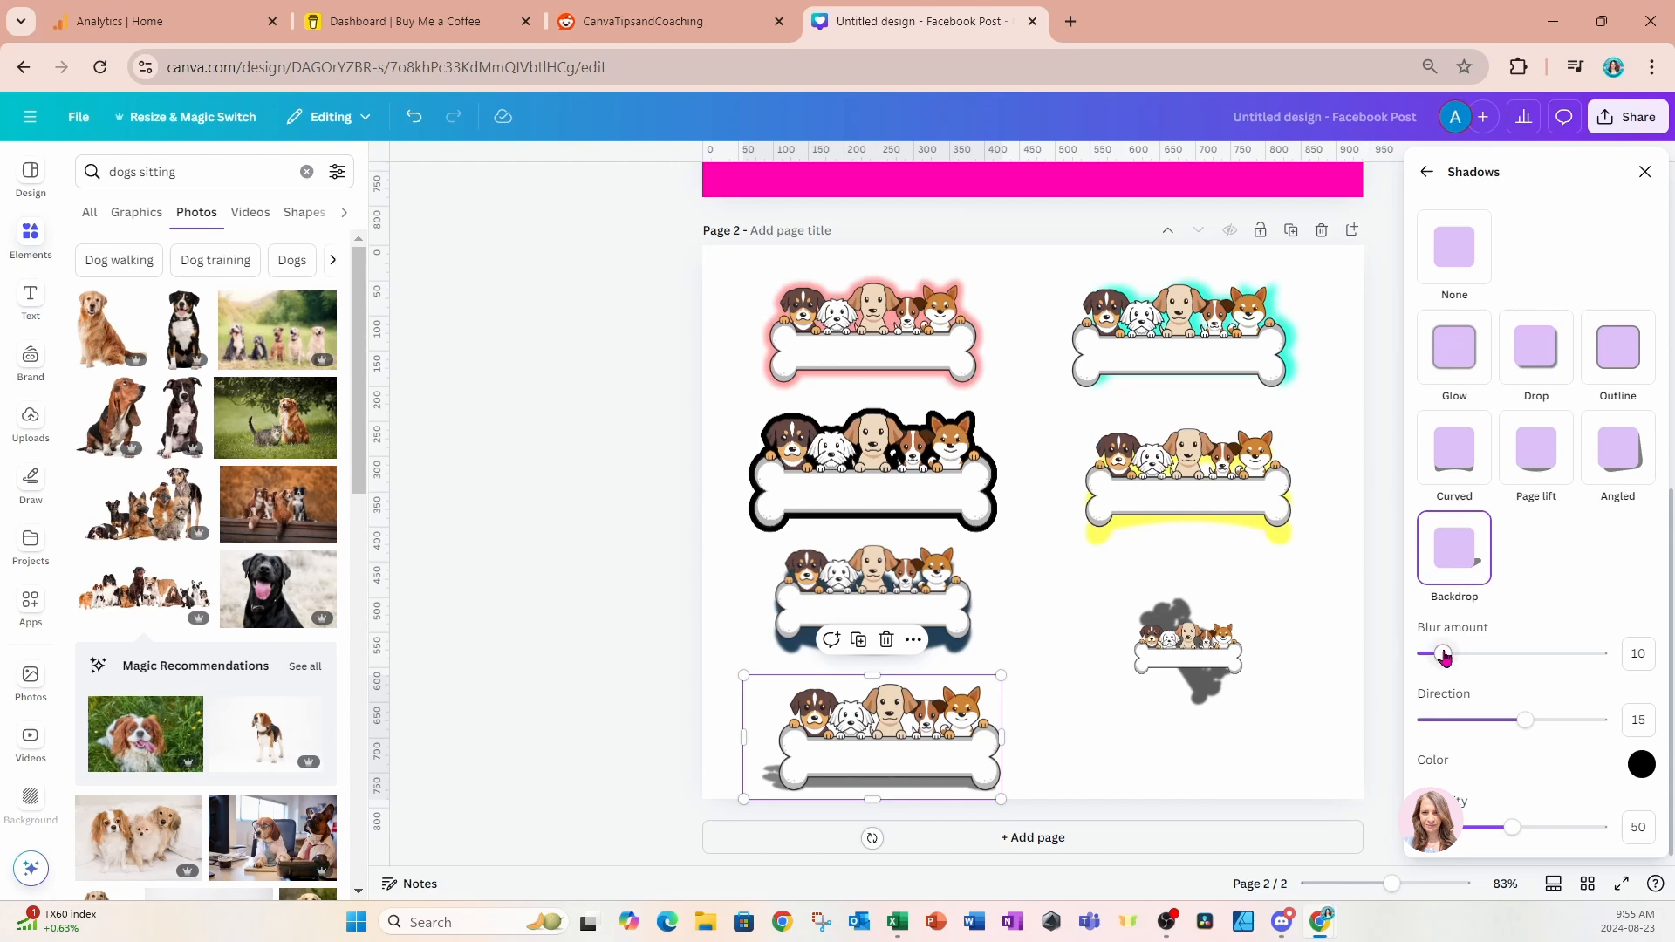
mouse_move(1442, 654)
mouse_down()
mouse_move(1533, 658)
mouse_move(1458, 658)
mouse_move(1464, 670)
mouse_up()
drag(1525, 720, 1573, 729)
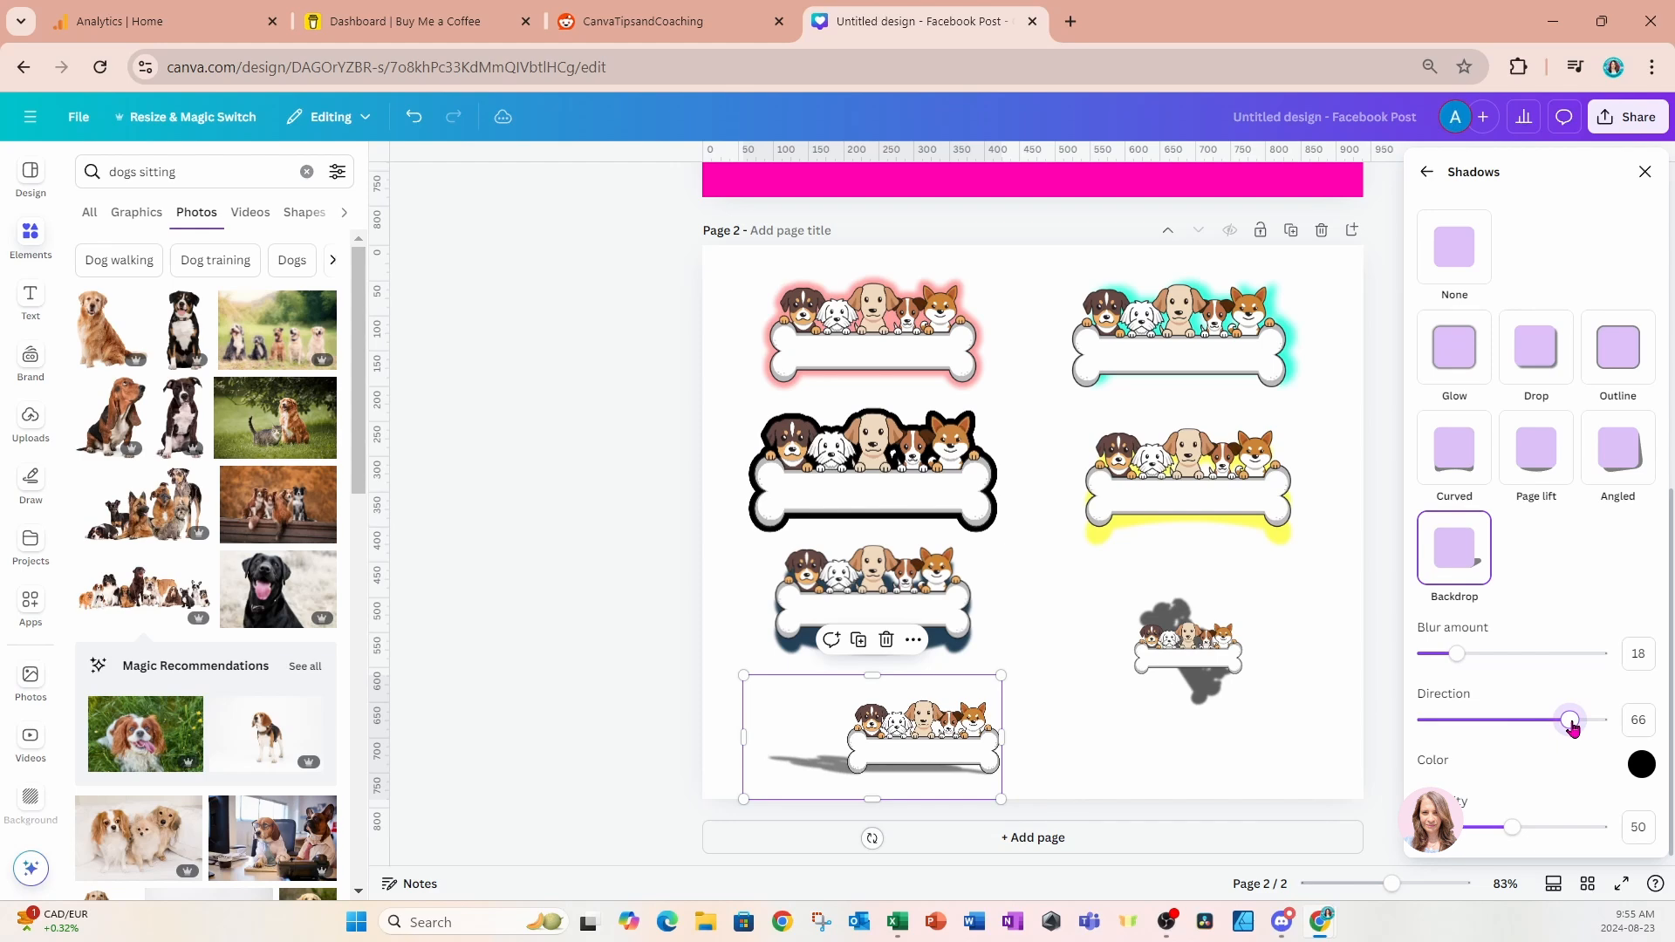
Set the backdrop shadow's color to green, #2C9700, and its intensity to 86, and return to the image editing options.
click(1640, 765)
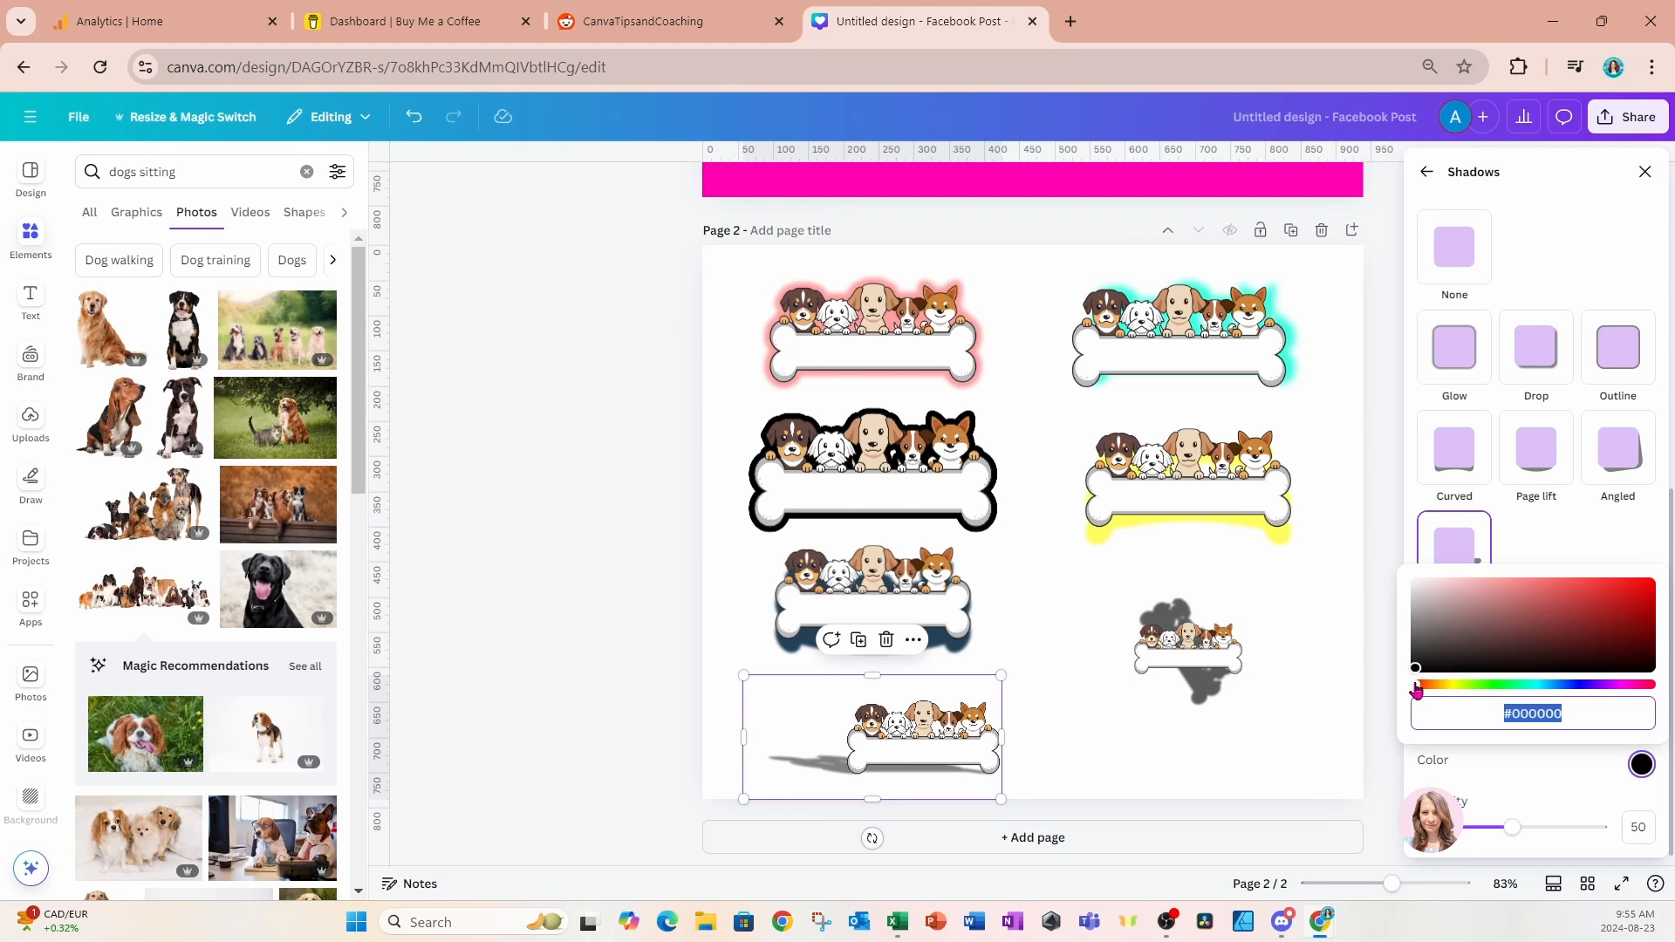
drag(1419, 686, 1666, 624)
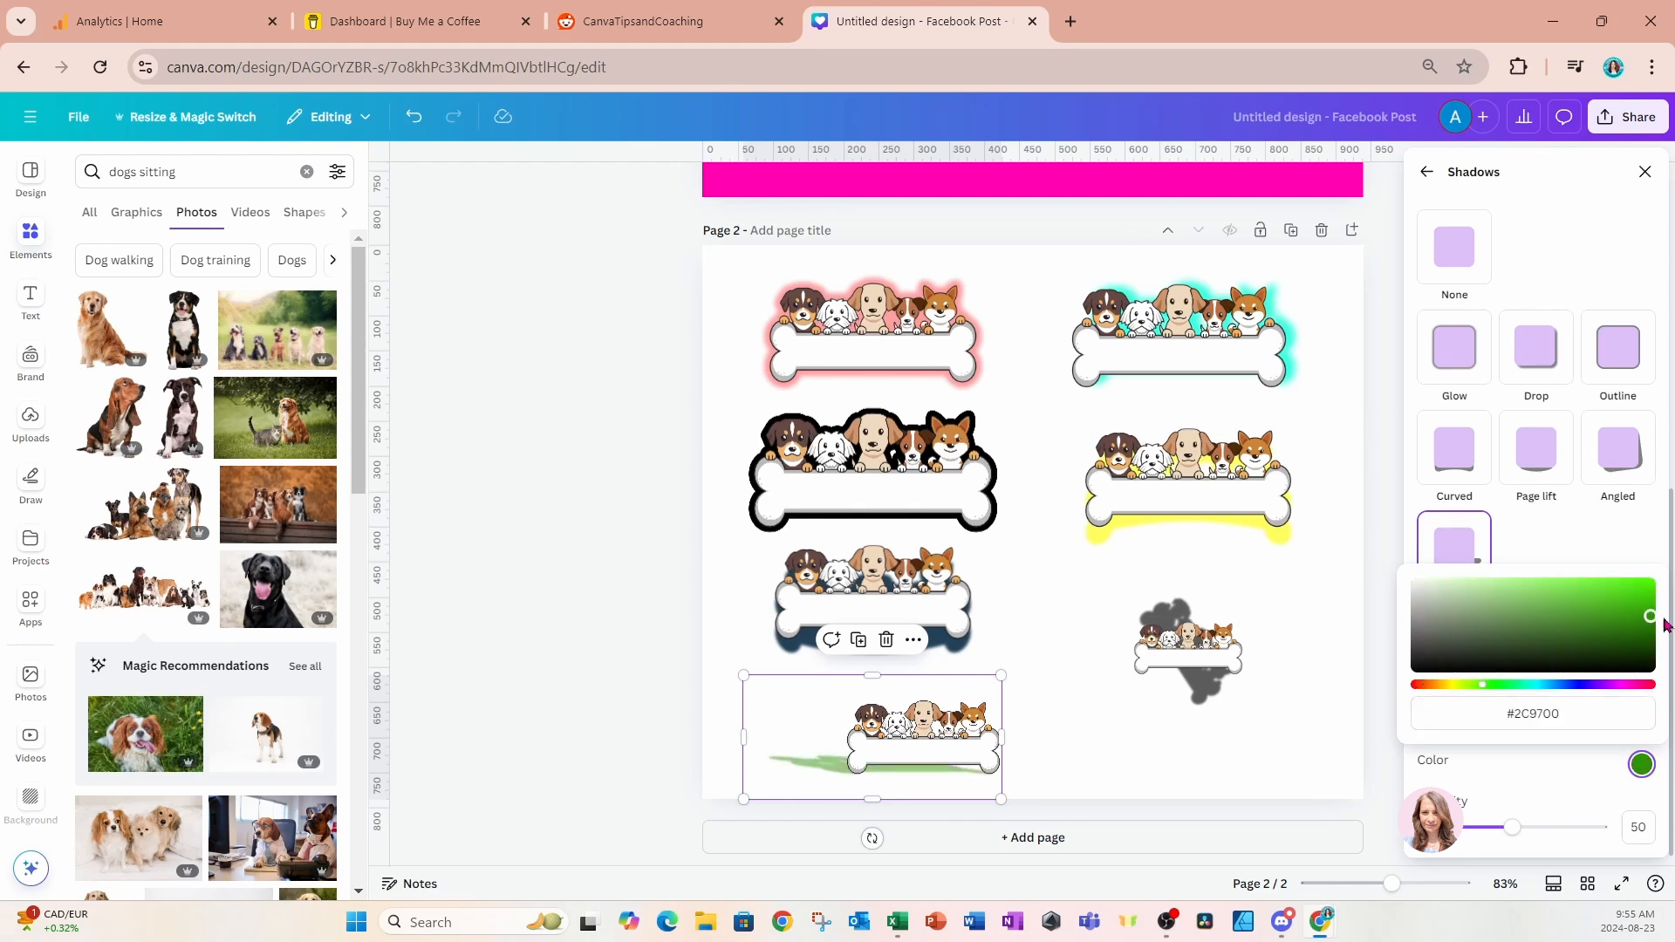
click(1512, 831)
drag(1512, 833, 1578, 840)
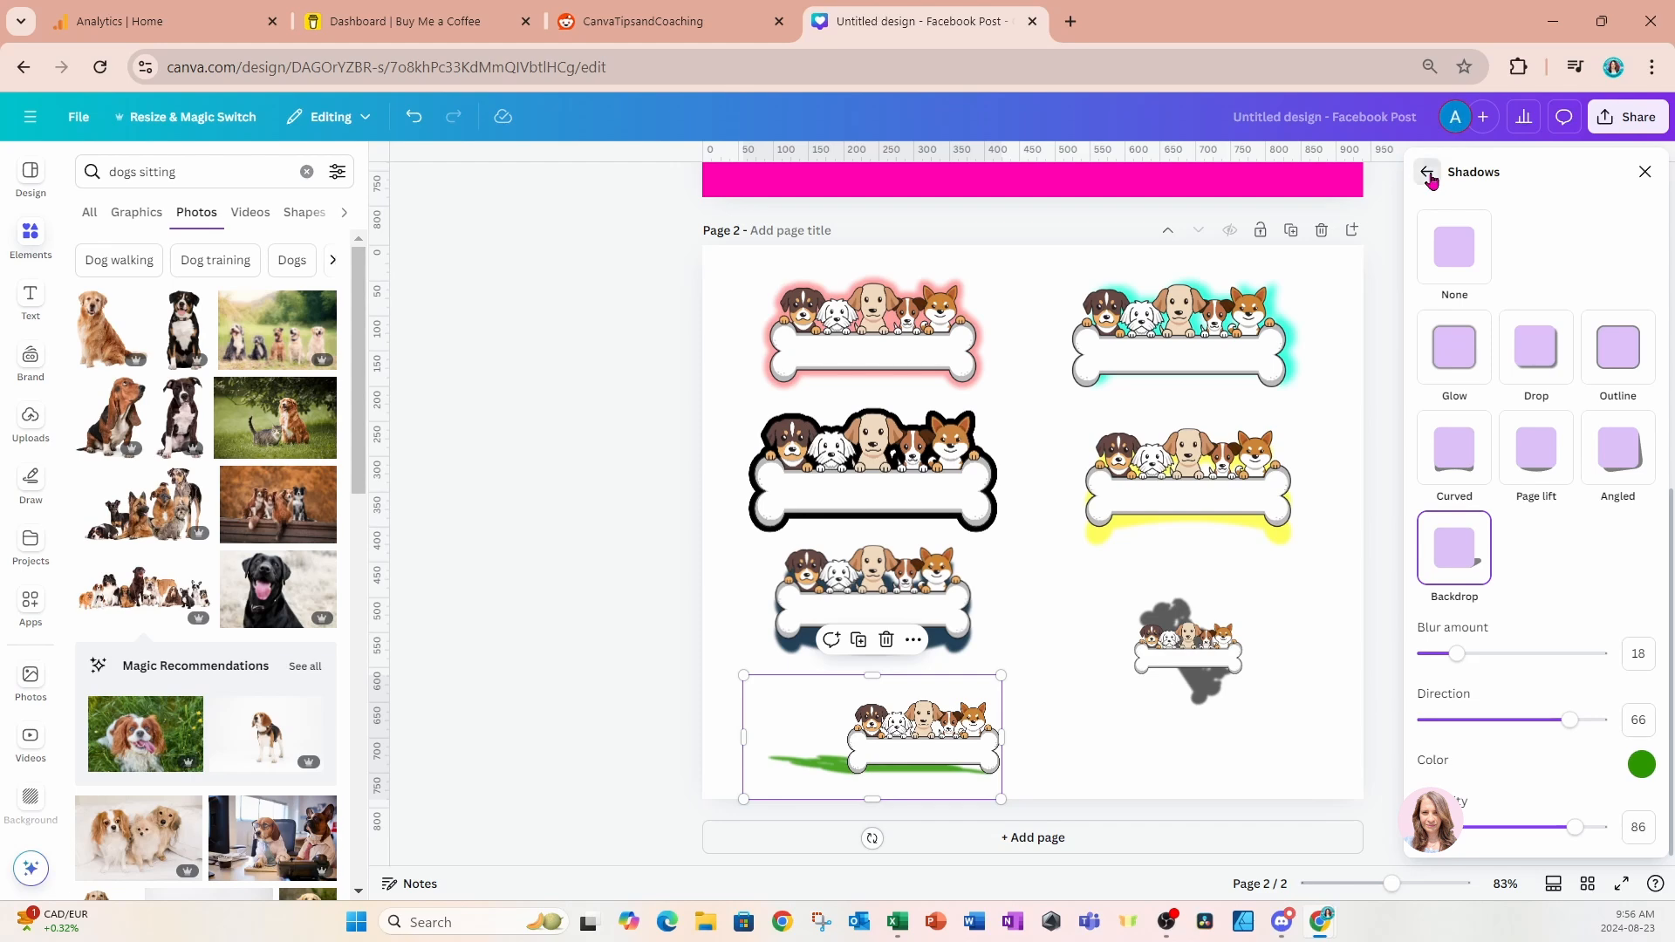
click(1430, 174)
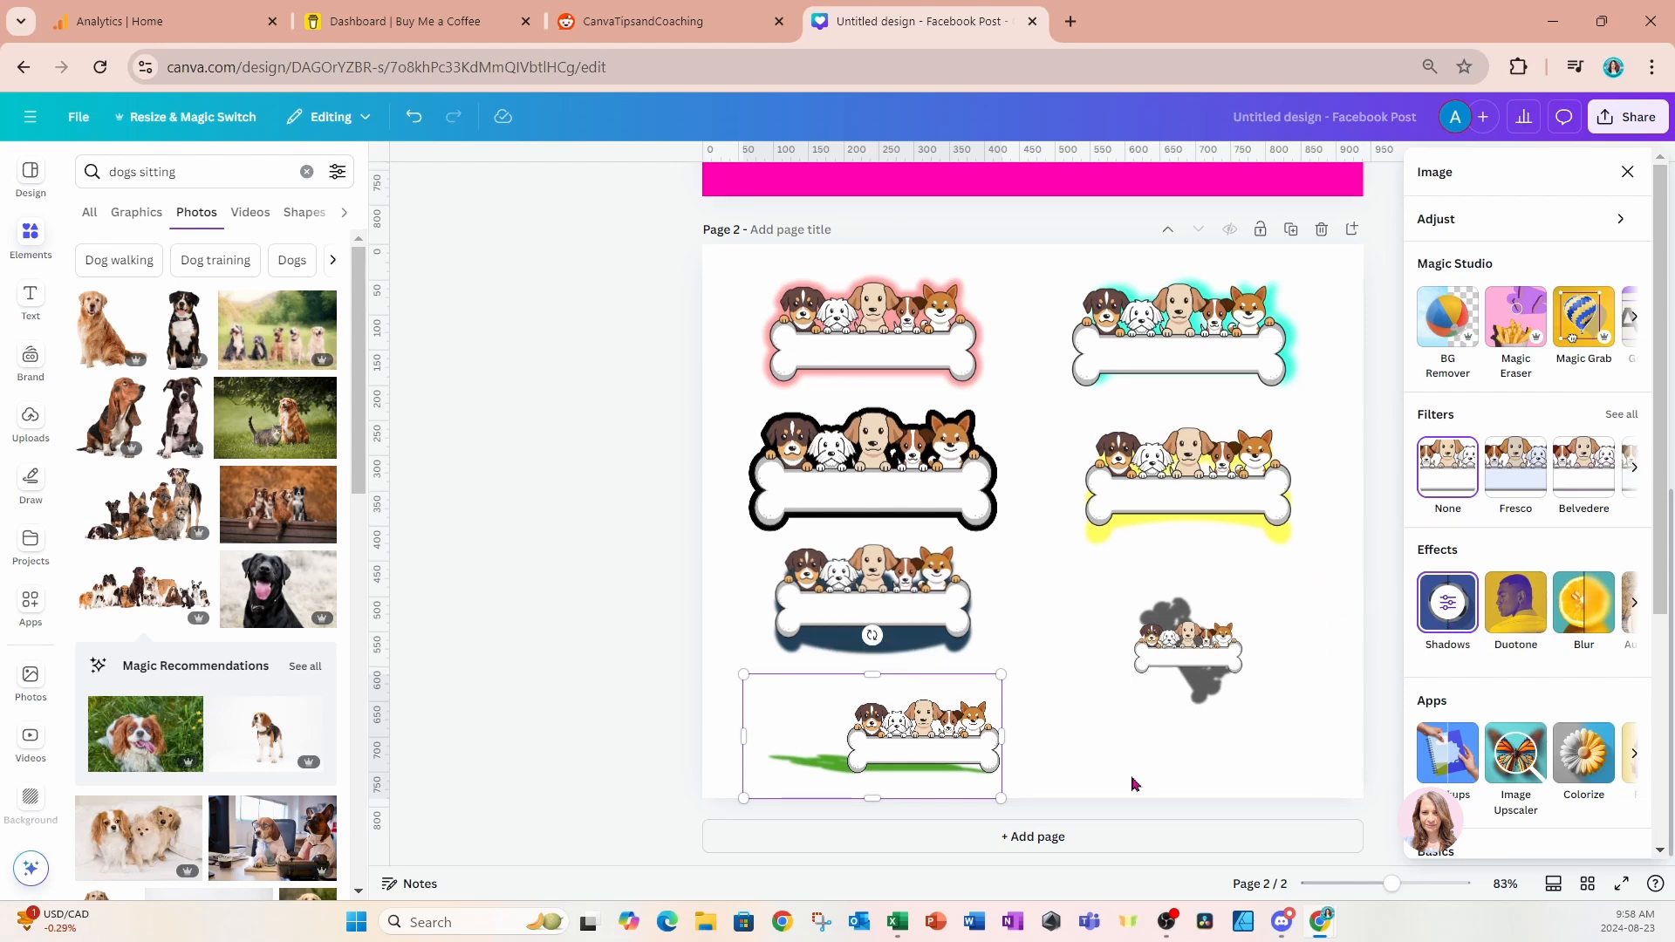
Place the photo of the sitting black, white and brown dog on a new third page and open its Duotone effects.
click(1058, 838)
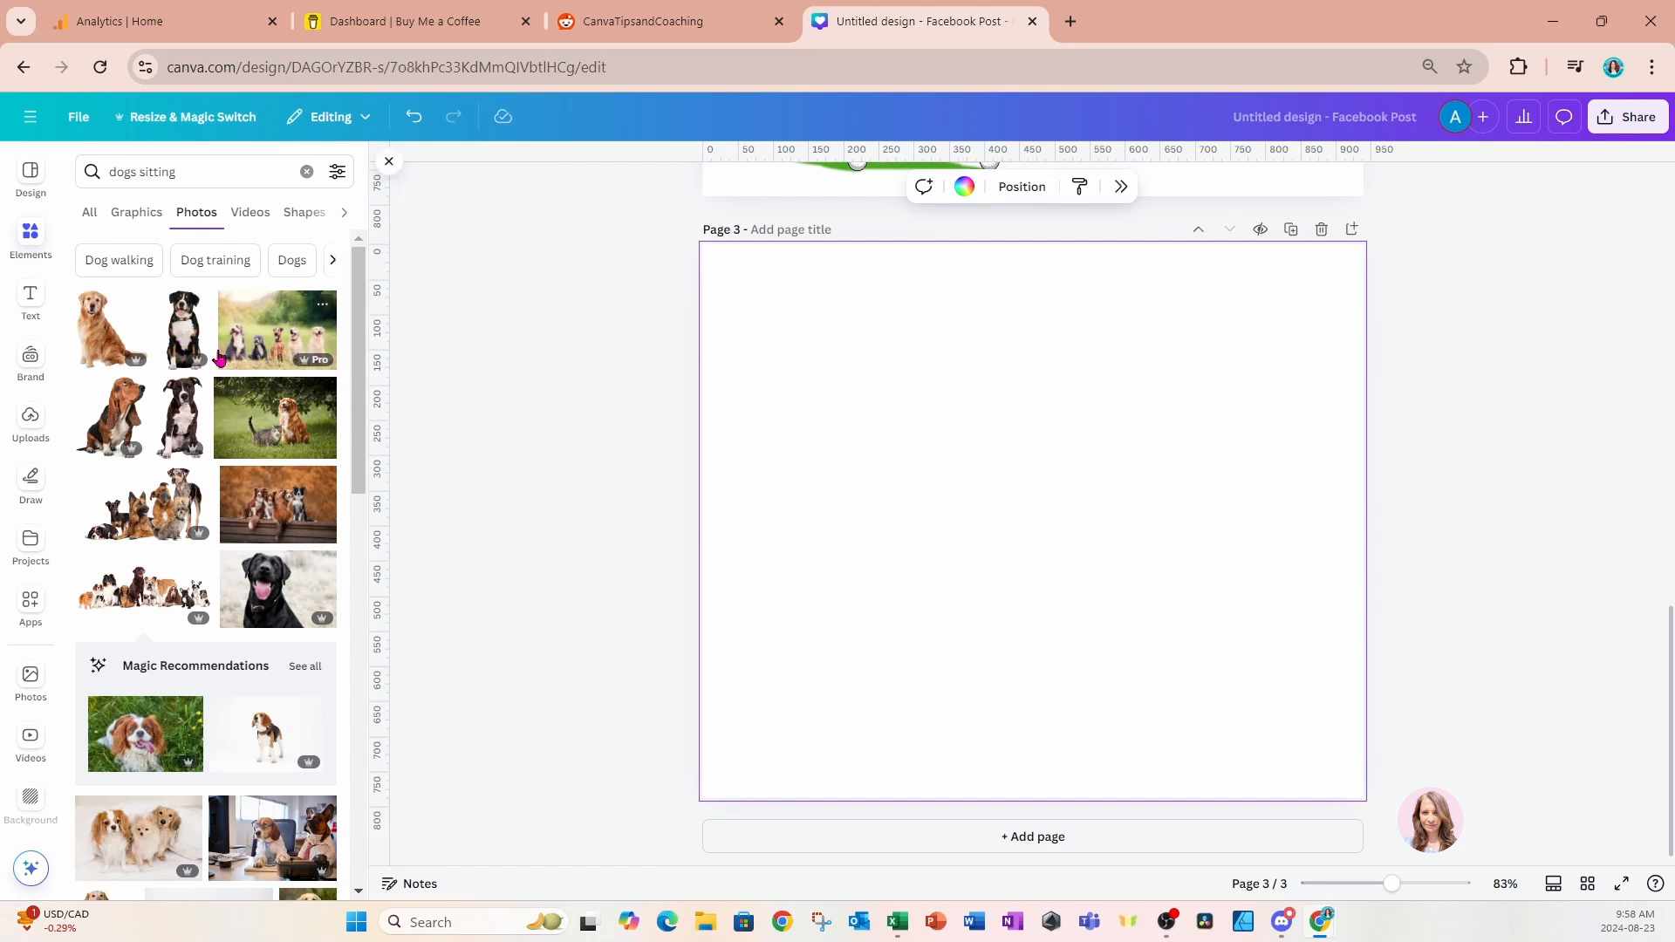
click(187, 347)
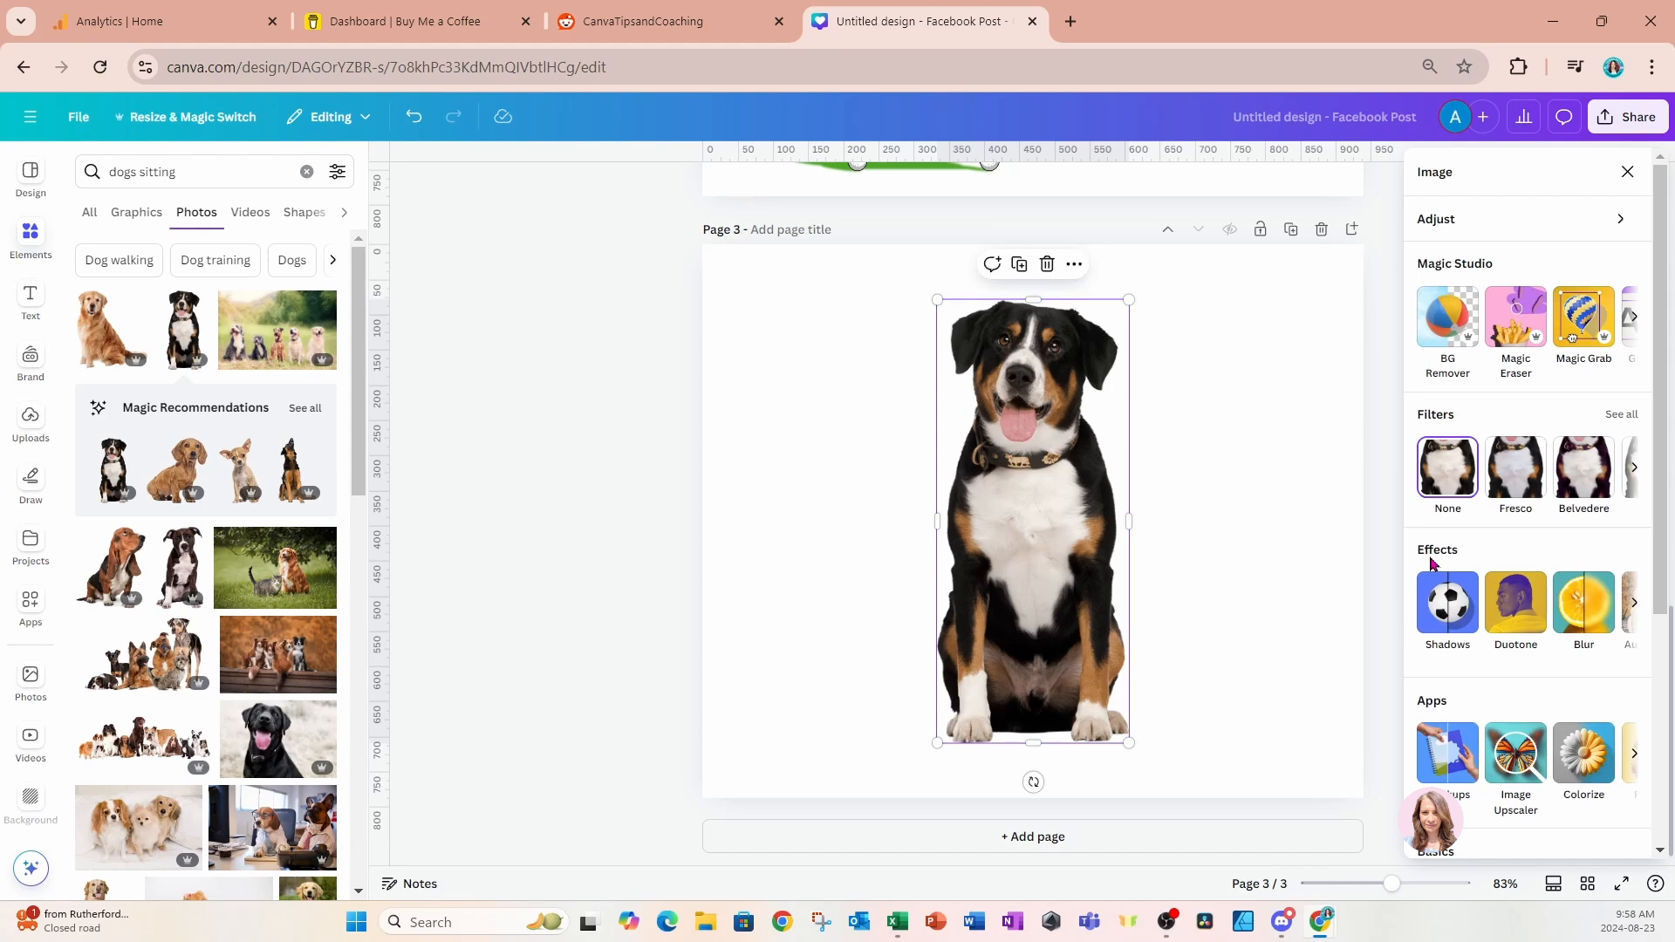
click(1514, 624)
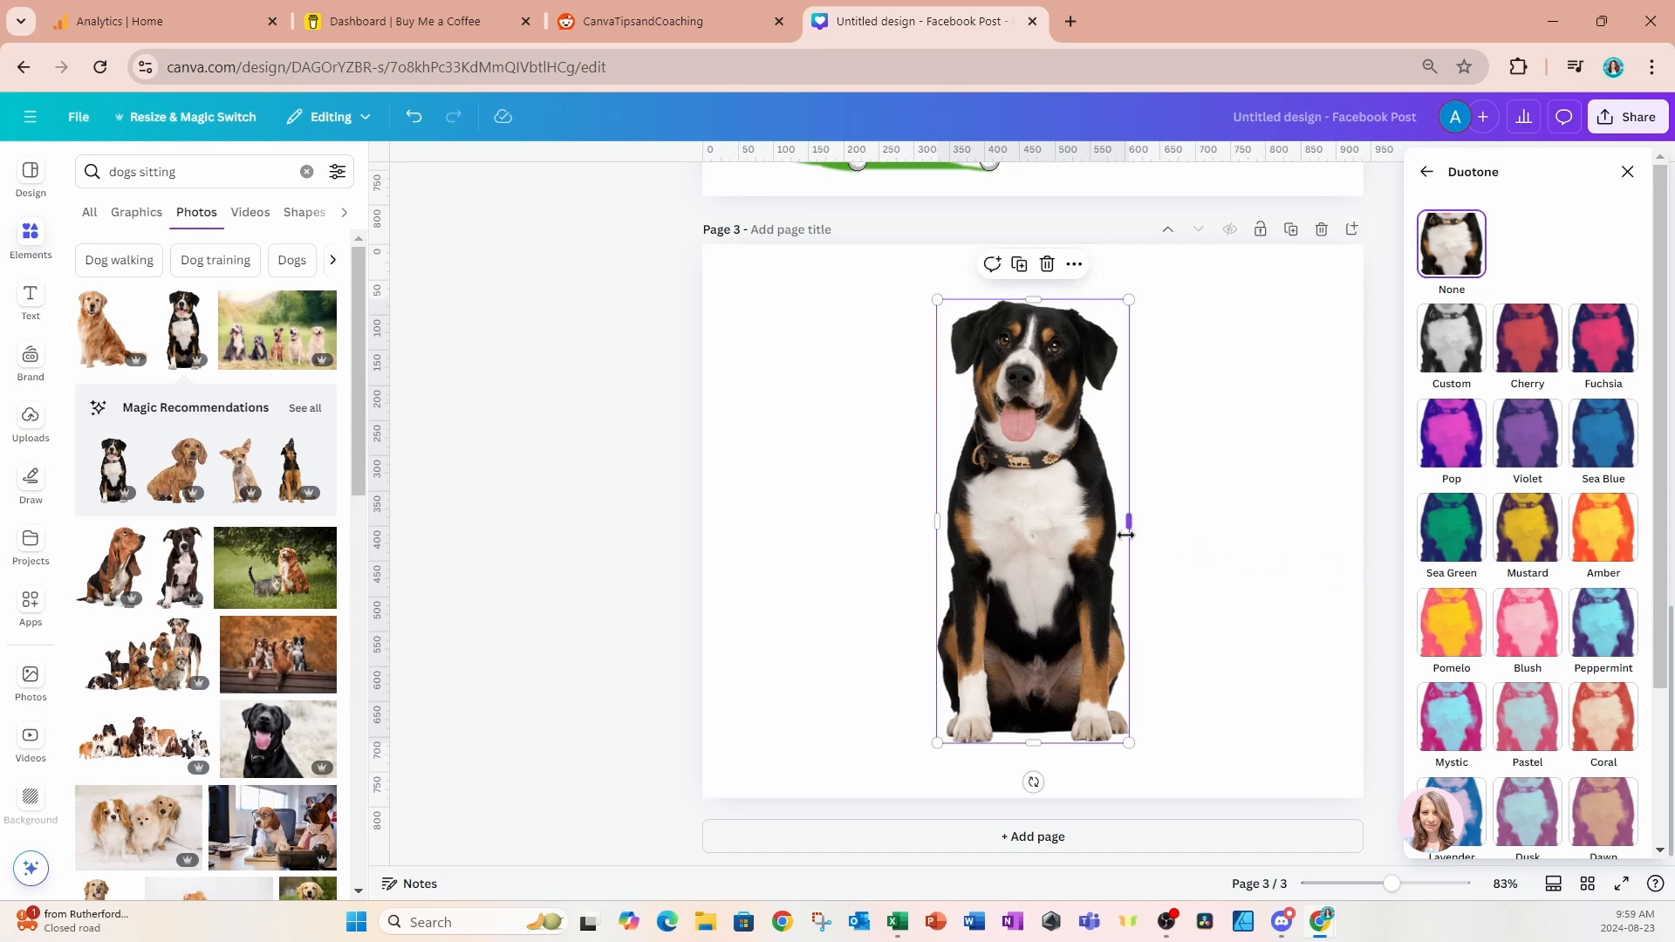
Try the Violet, Dusk, Myrtle, Mono and Classic duotones on the dog photo and reset the effect to None.
click(1527, 445)
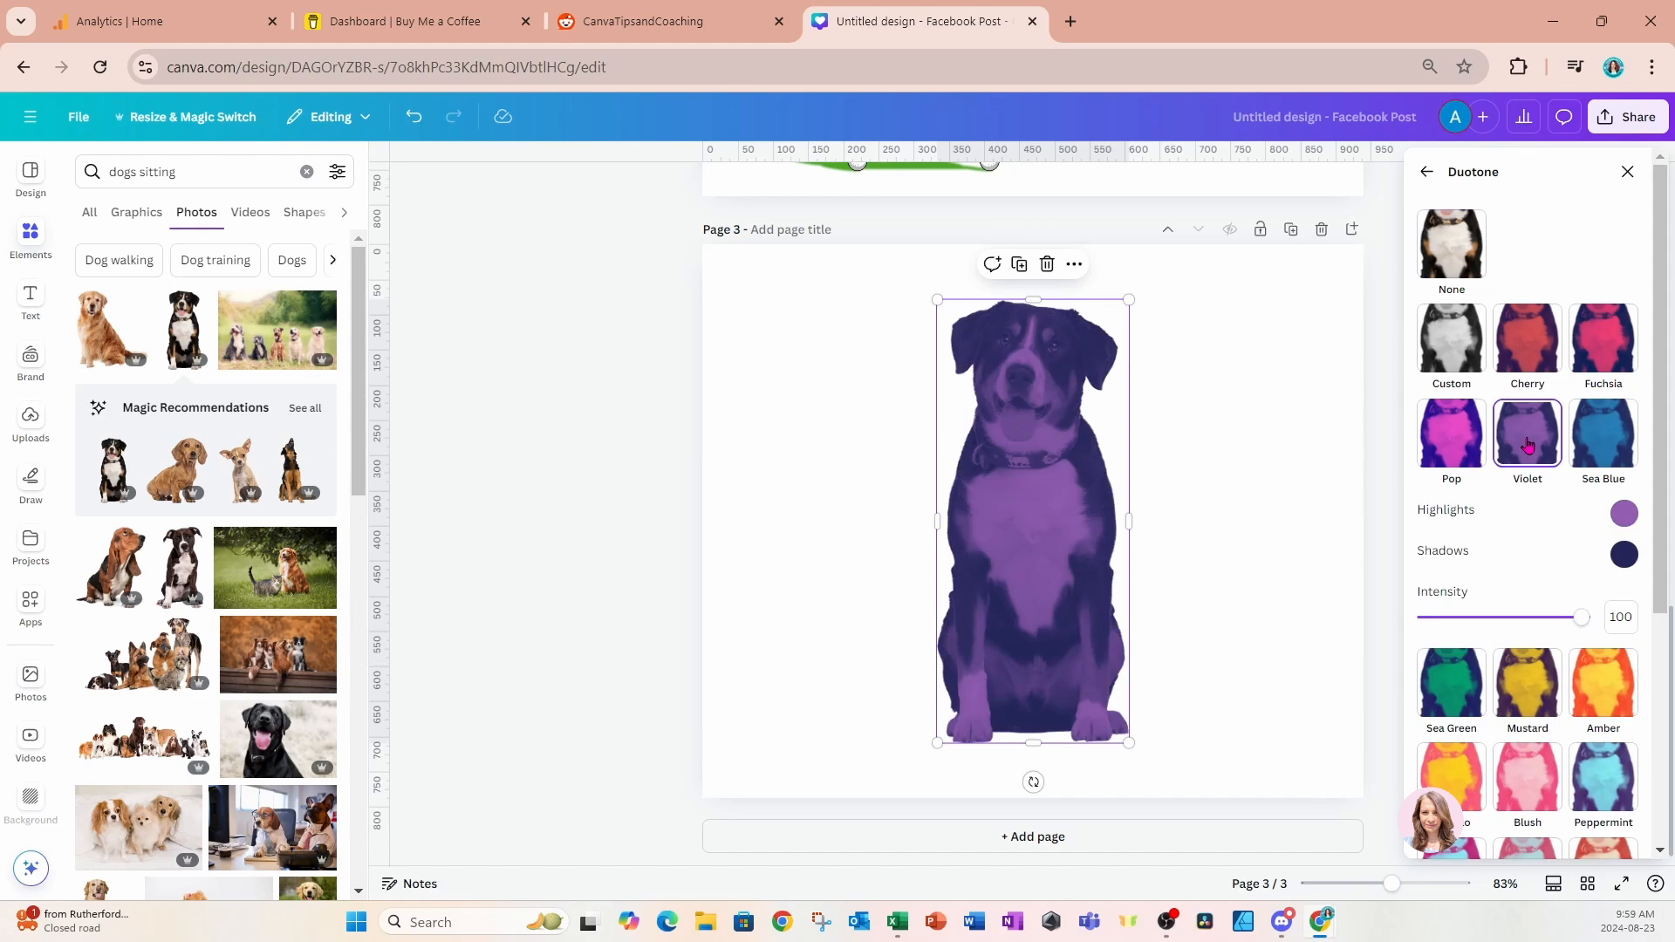
scroll(1527, 680, down, 3)
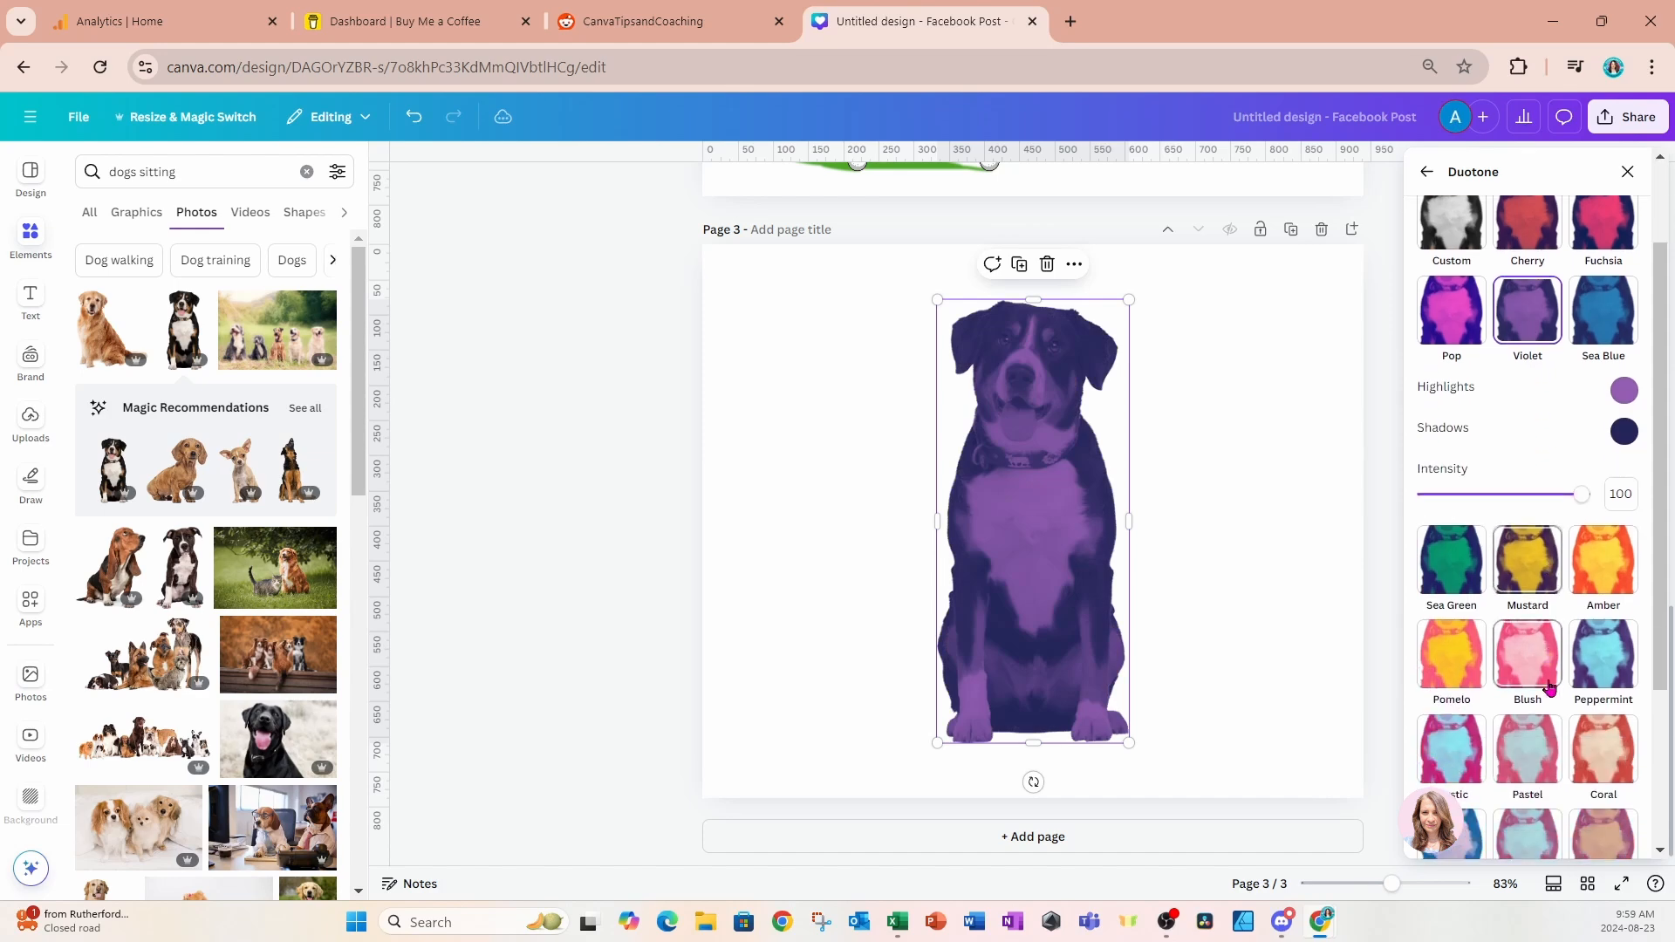
click(1540, 752)
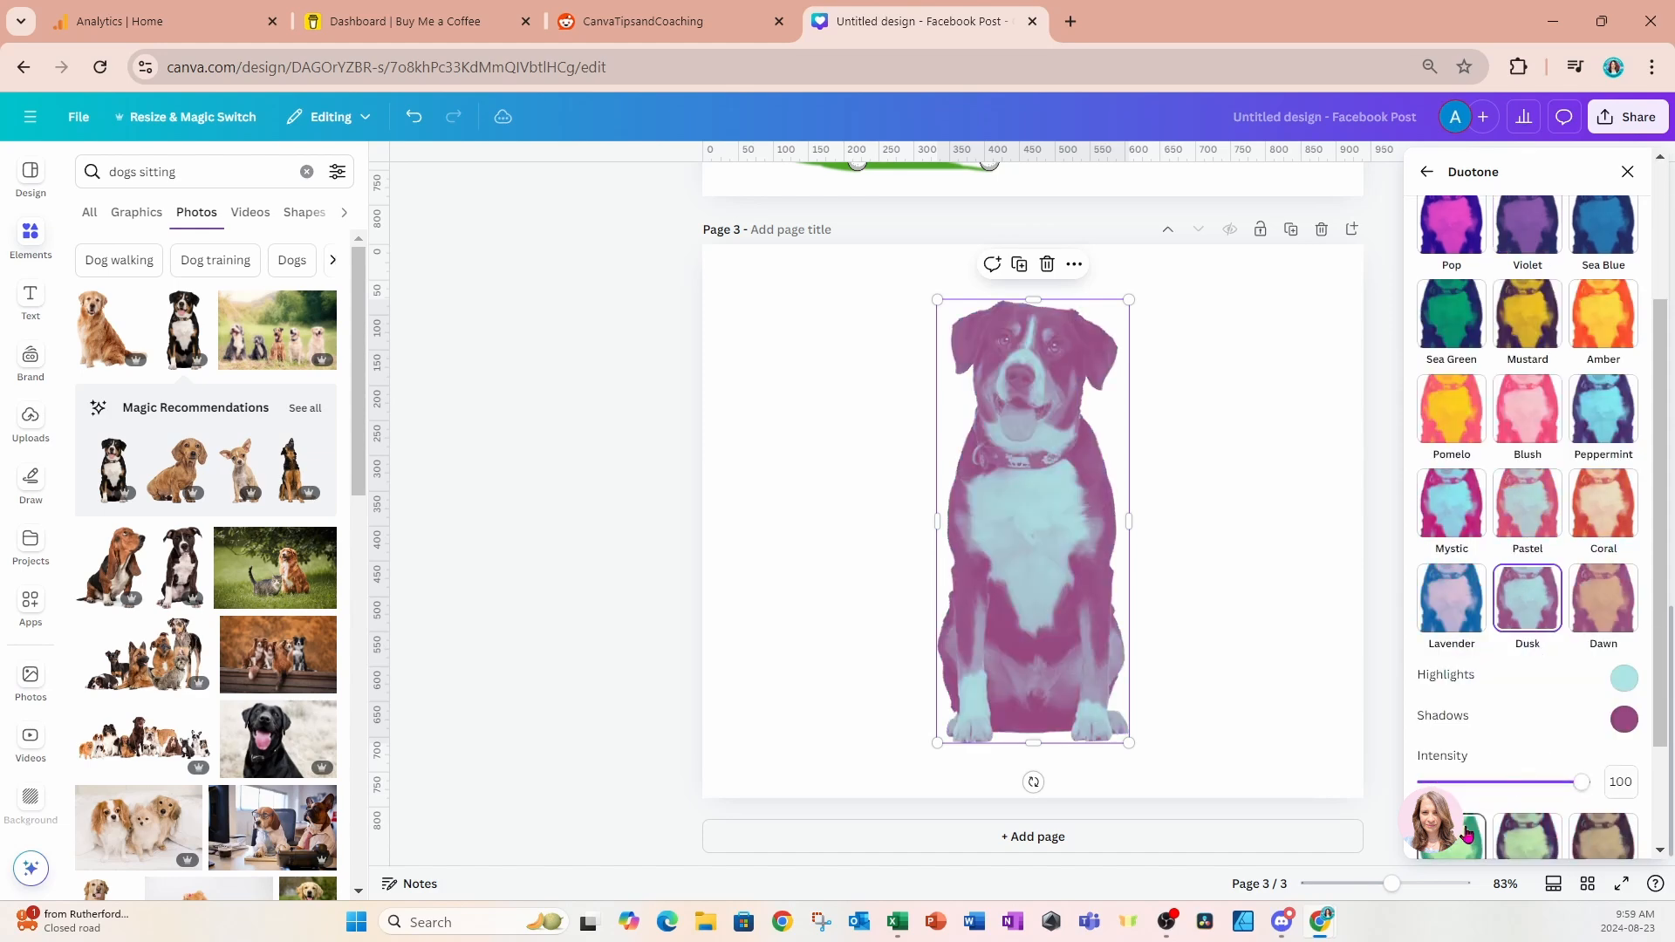
scroll(1470, 833, down, 2)
click(1452, 698)
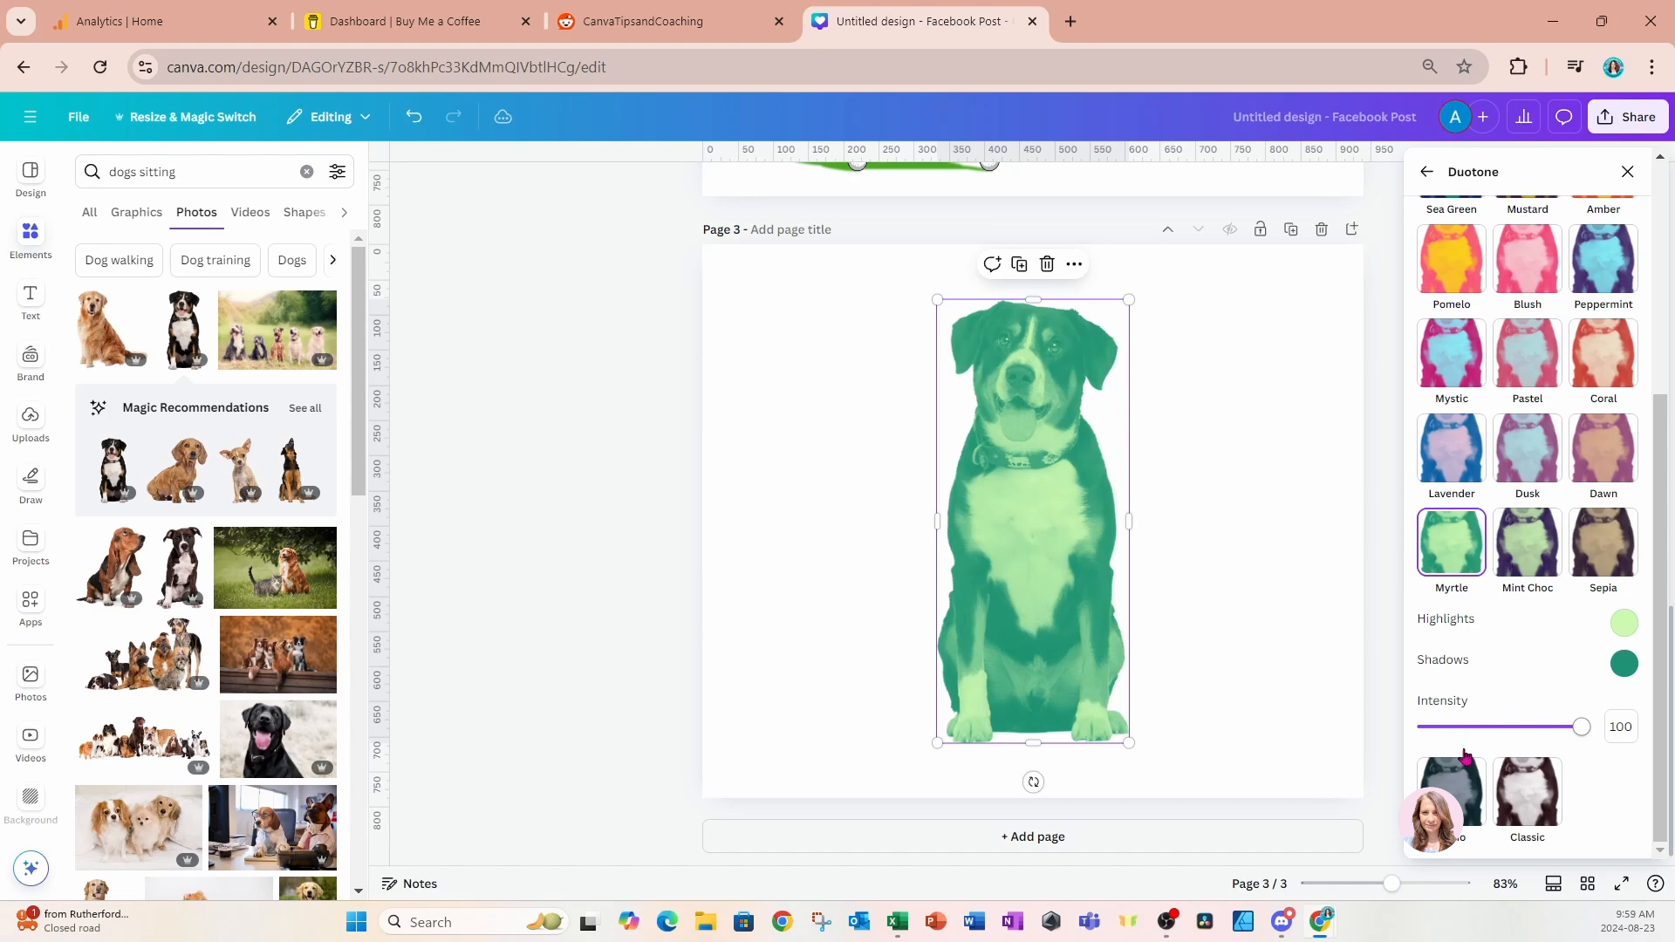
click(1482, 790)
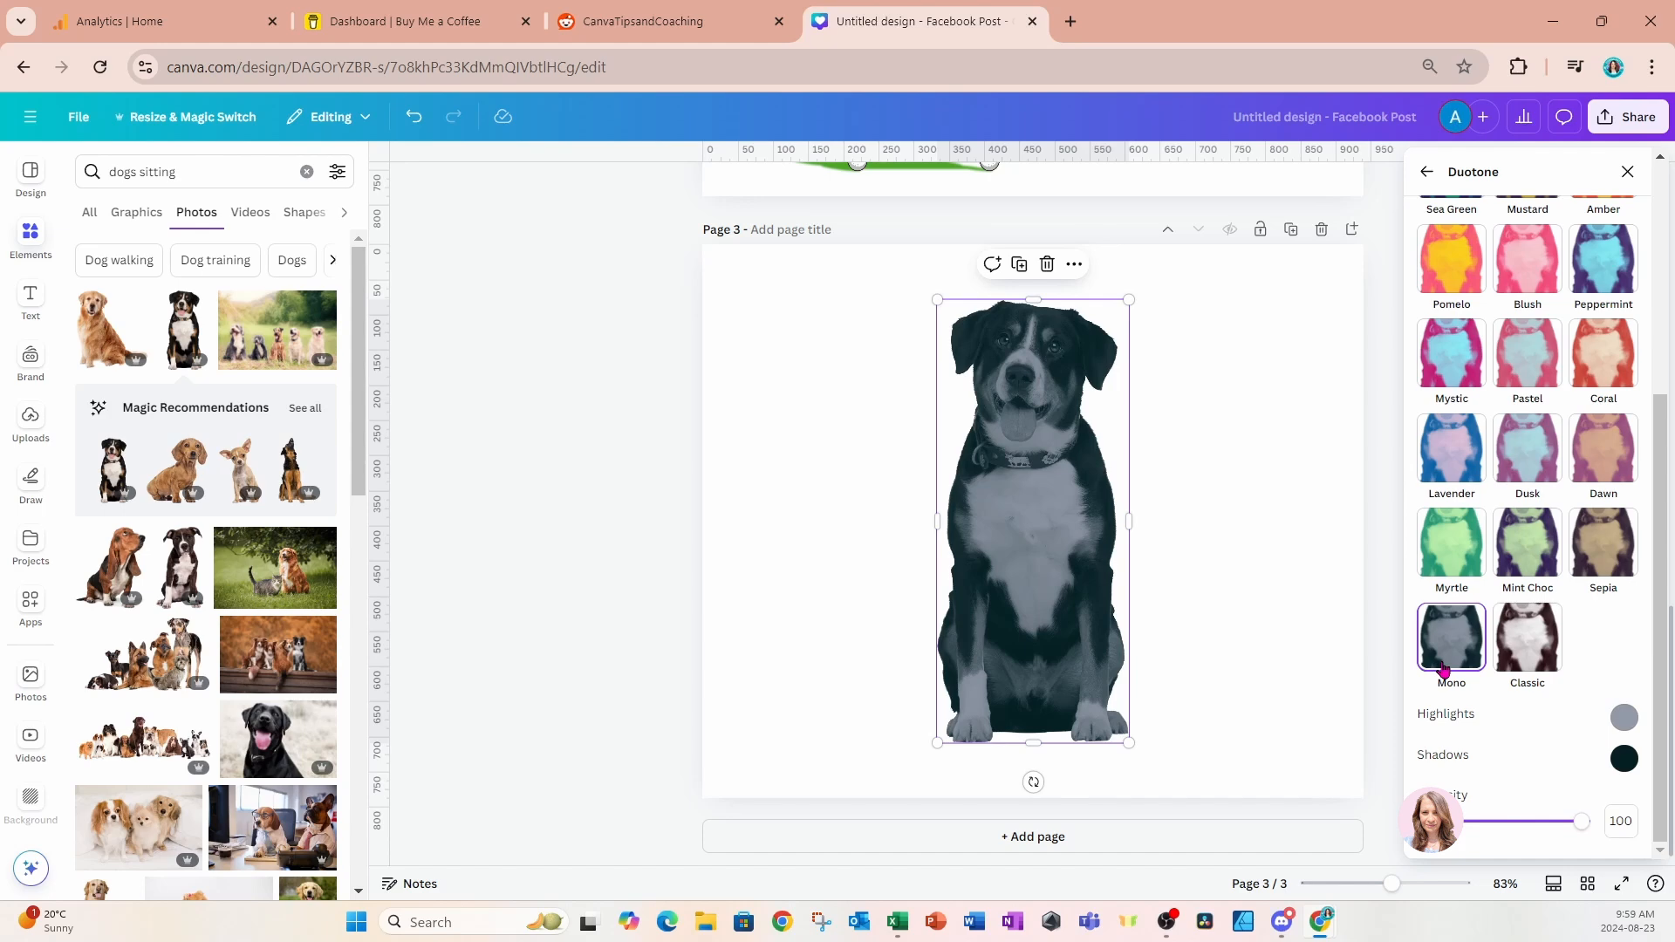
click(1525, 661)
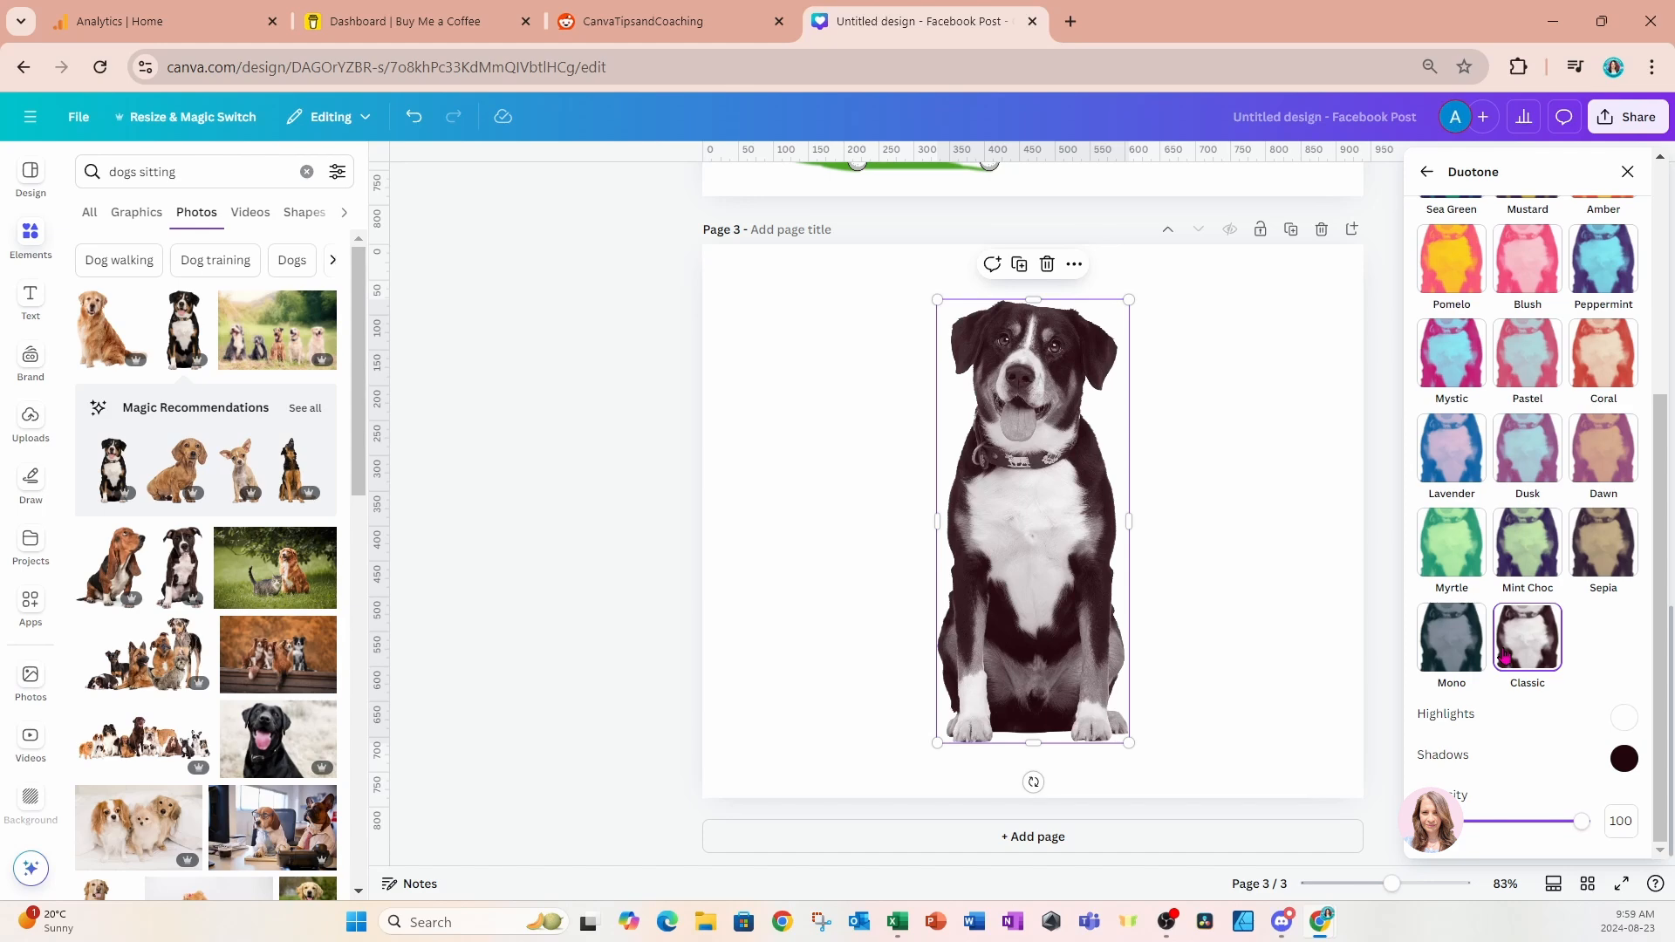
scroll(1505, 656, up, 5)
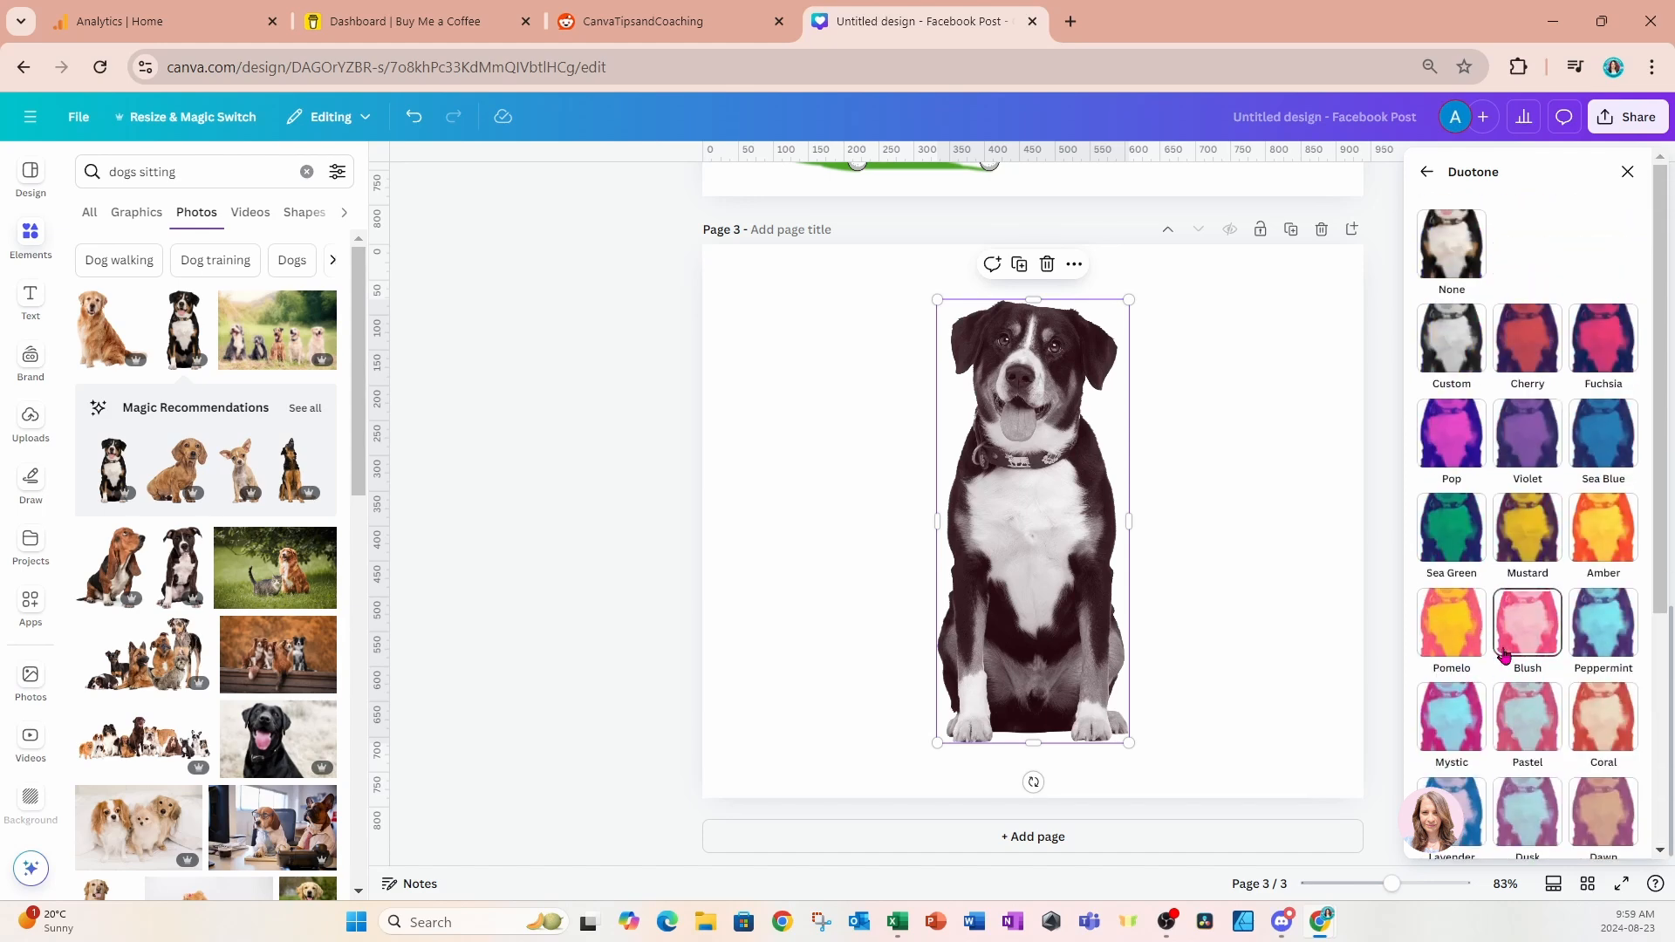
click(1452, 243)
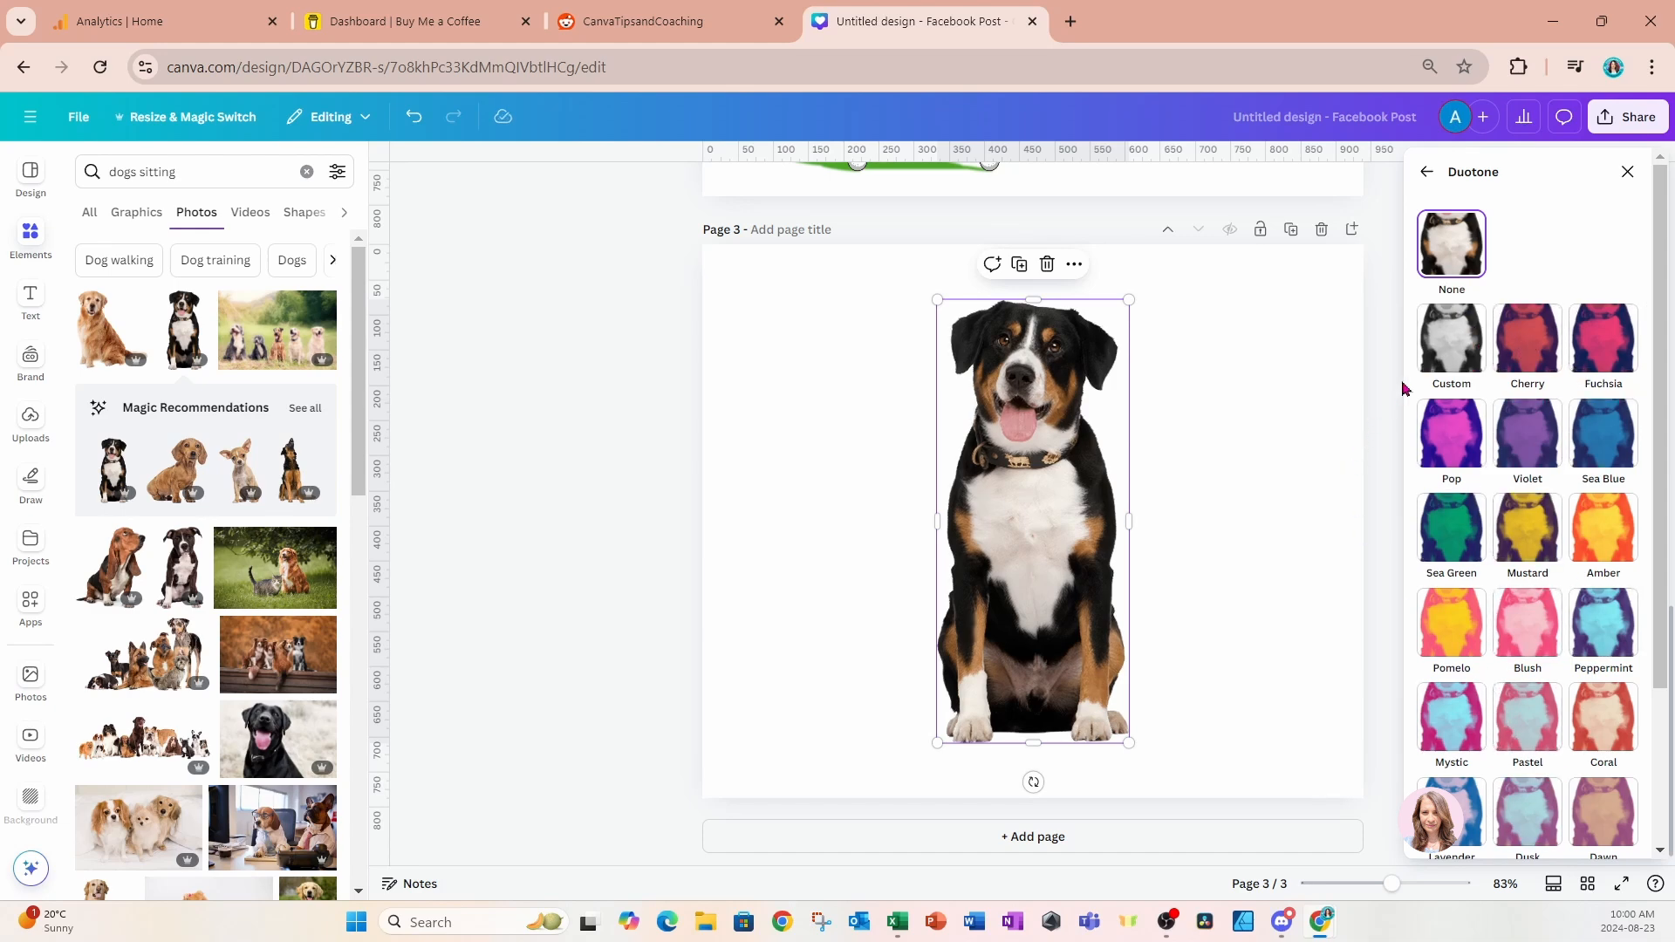
Apply a Custom duotone to the dog photo and set its highlights color to black, #000000.
click(1446, 344)
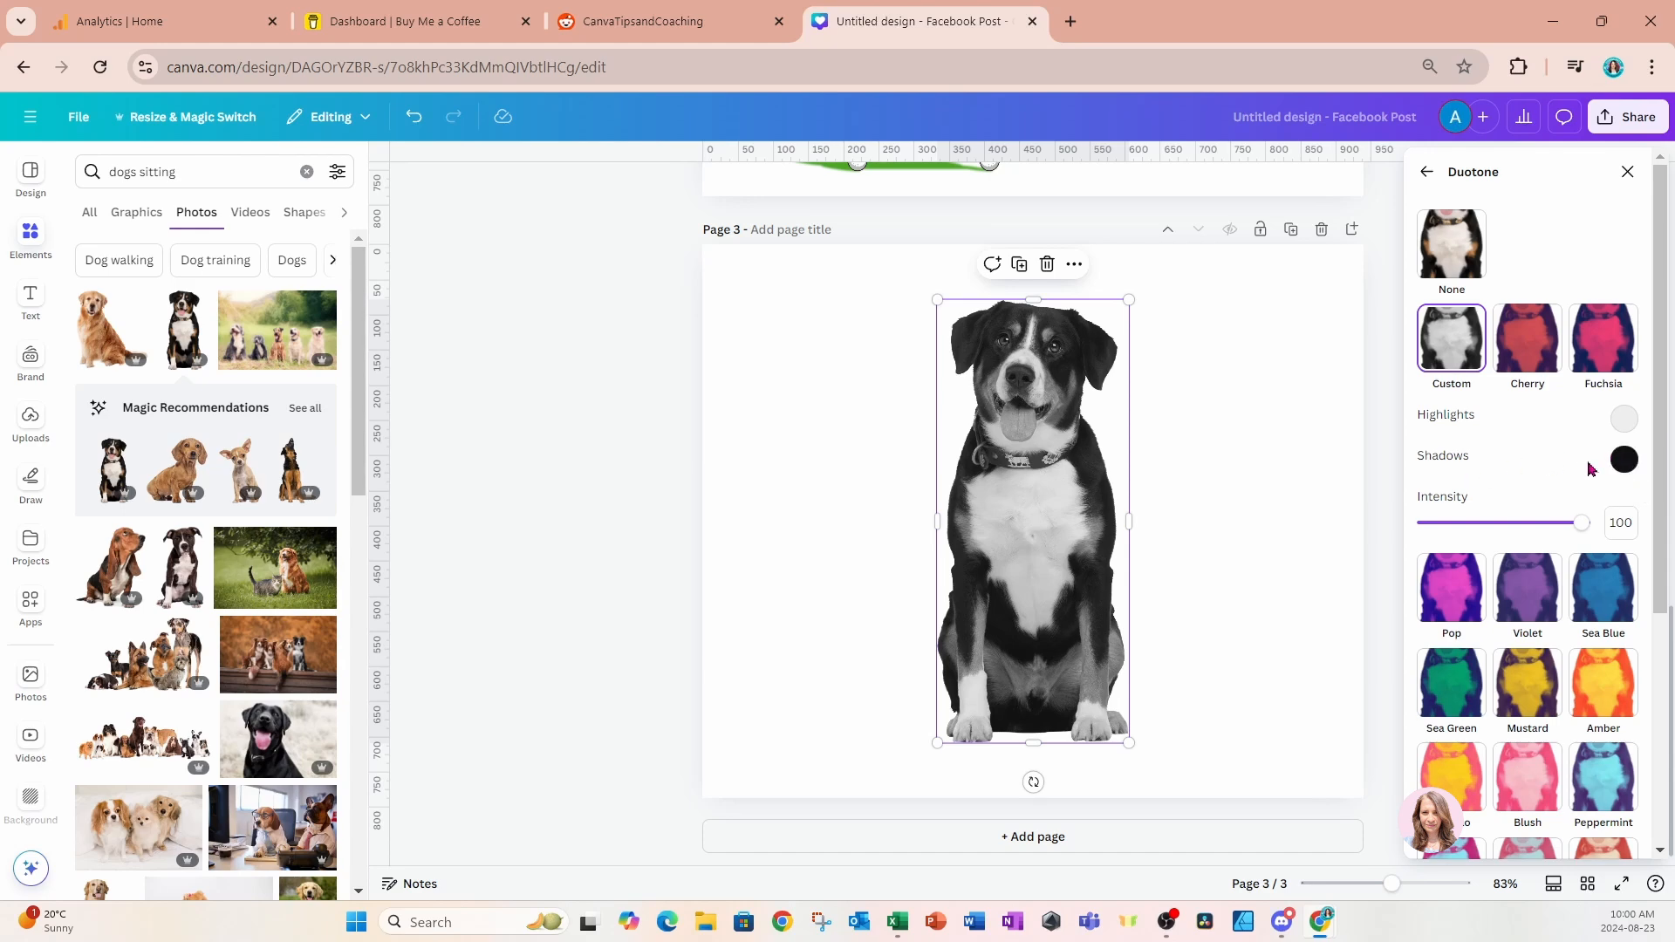
click(1623, 420)
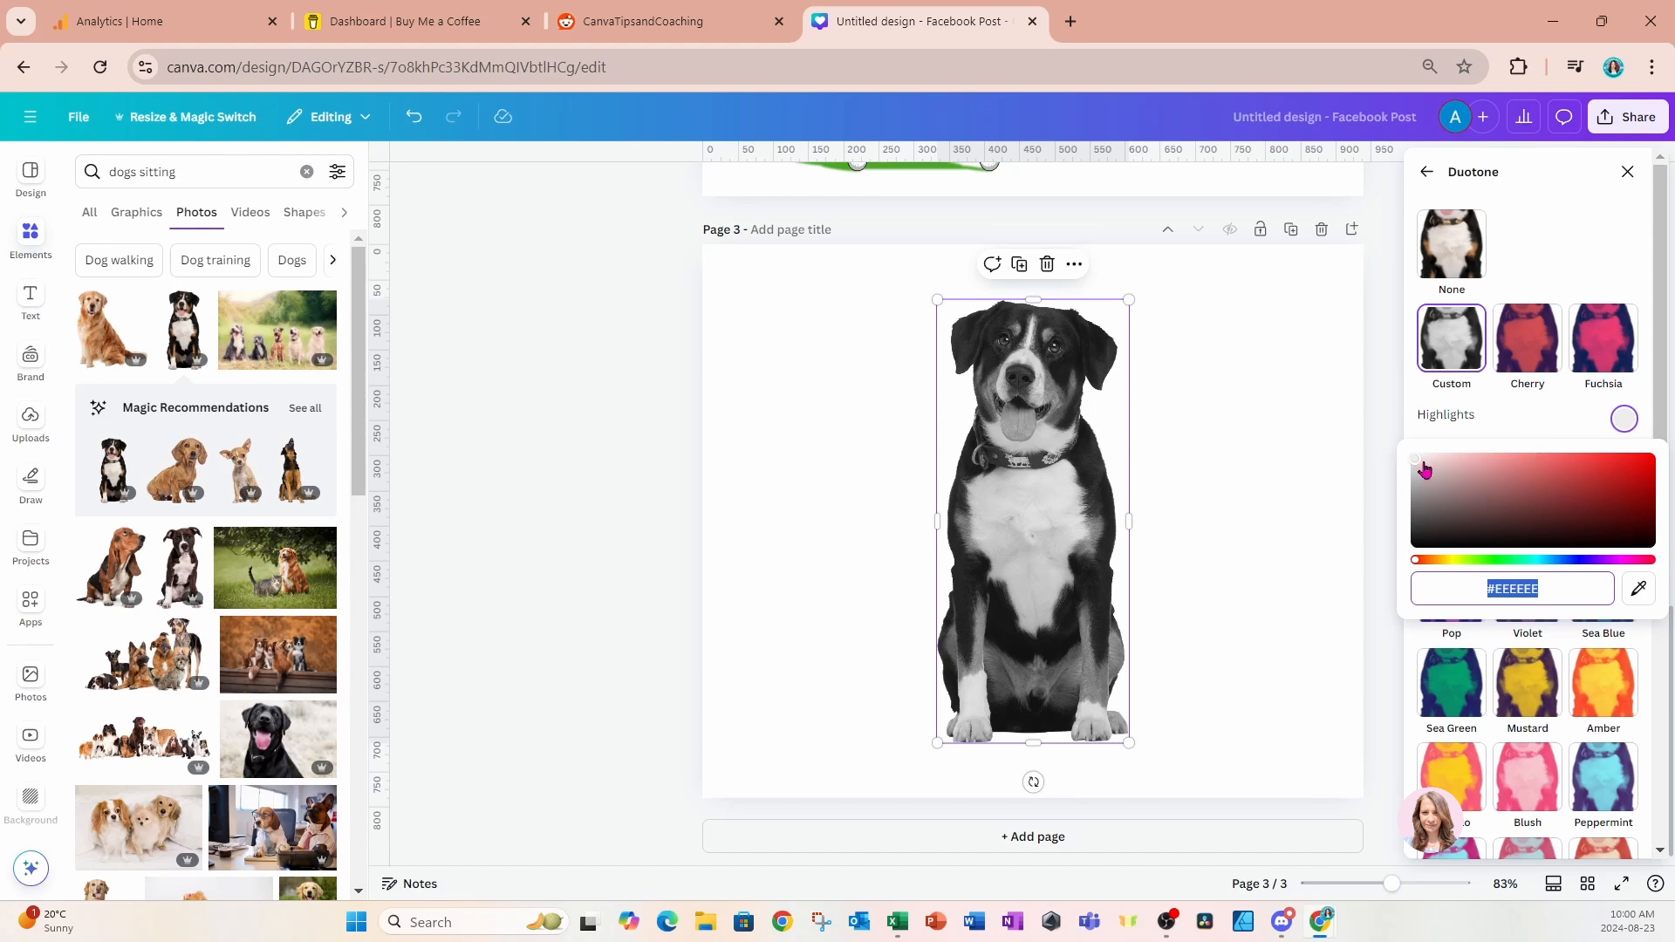
click(1415, 462)
drag(1415, 462, 1410, 563)
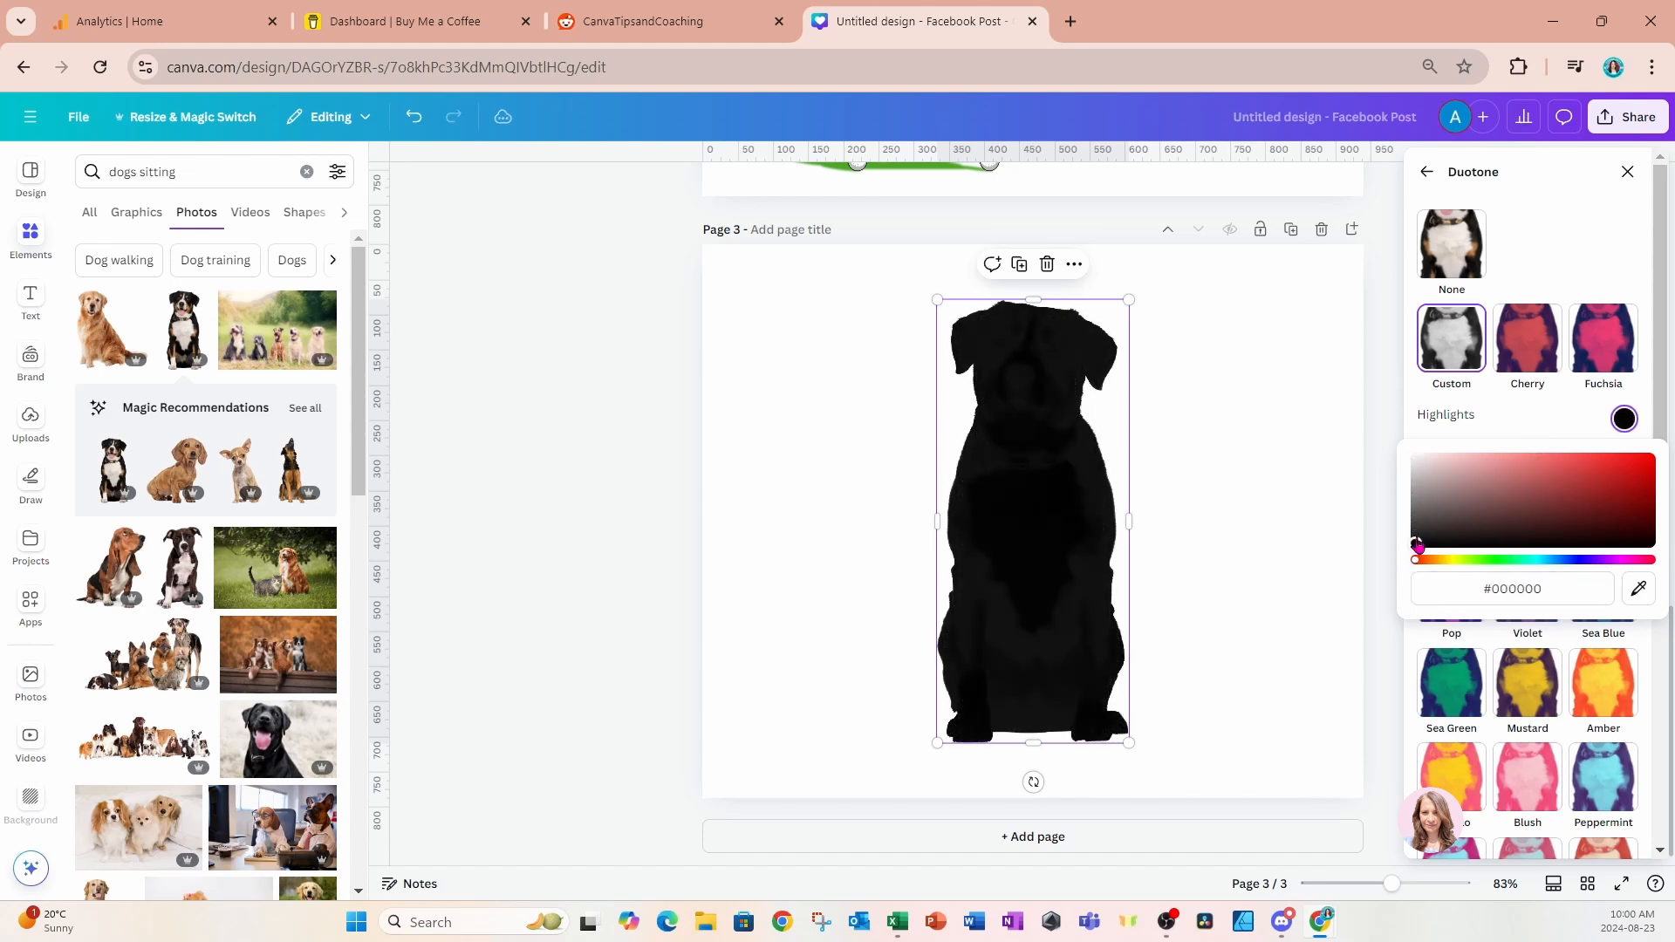
click(1505, 421)
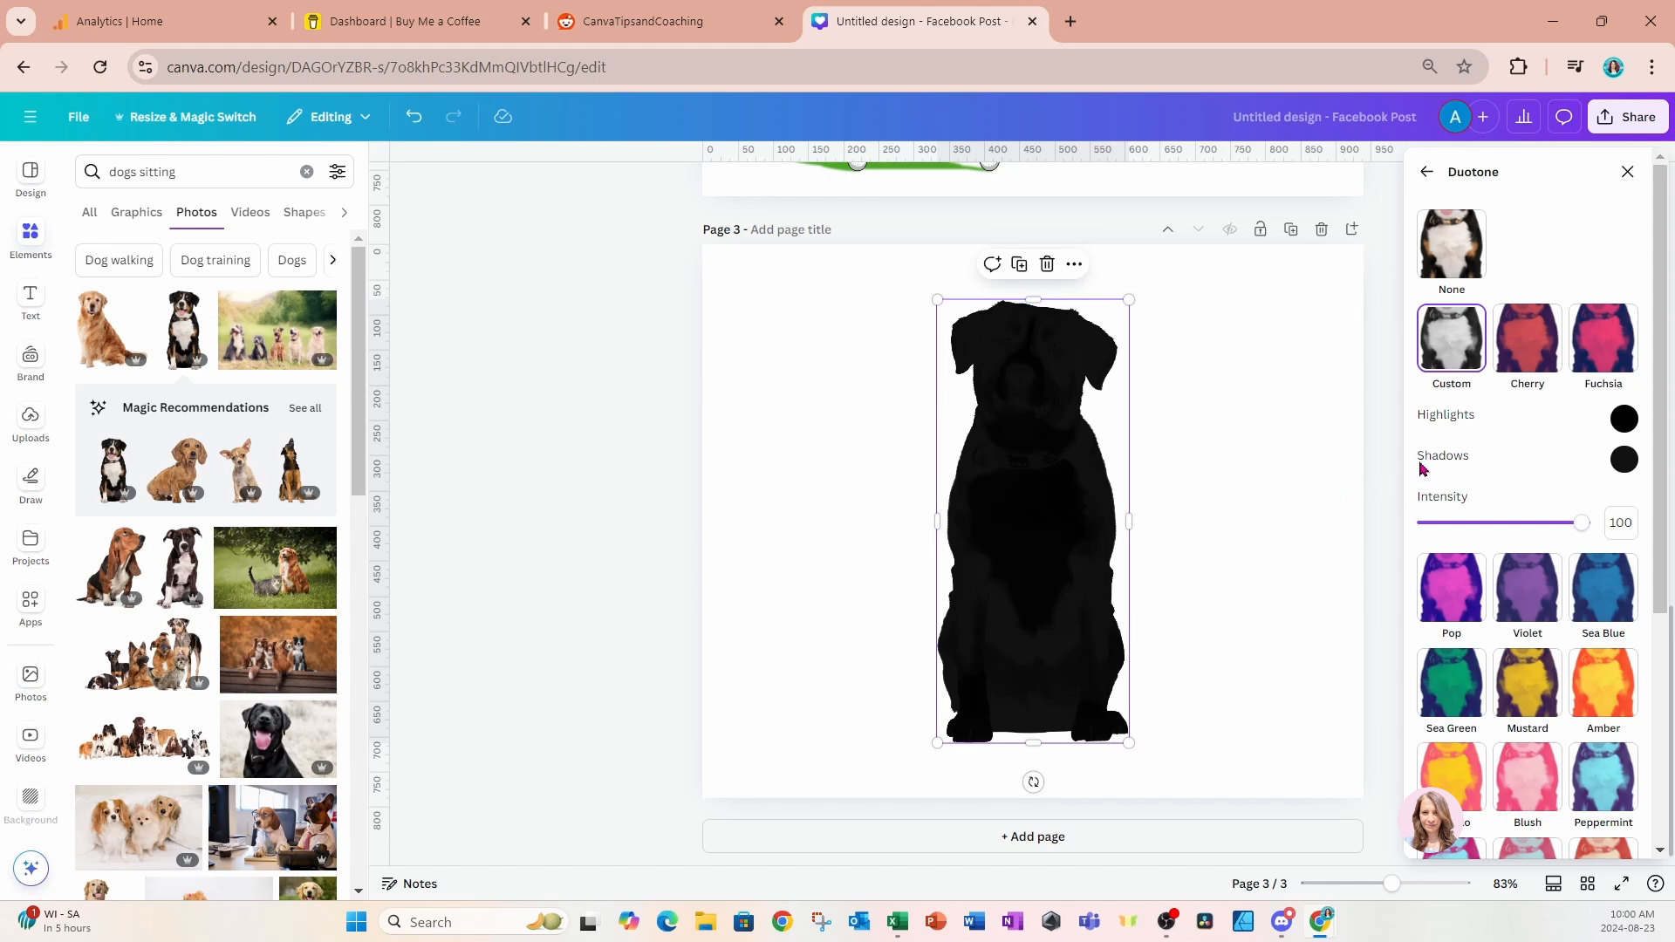
Set the custom duotone's shadows color to black, #000000, to make a solid silhouette.
click(1624, 462)
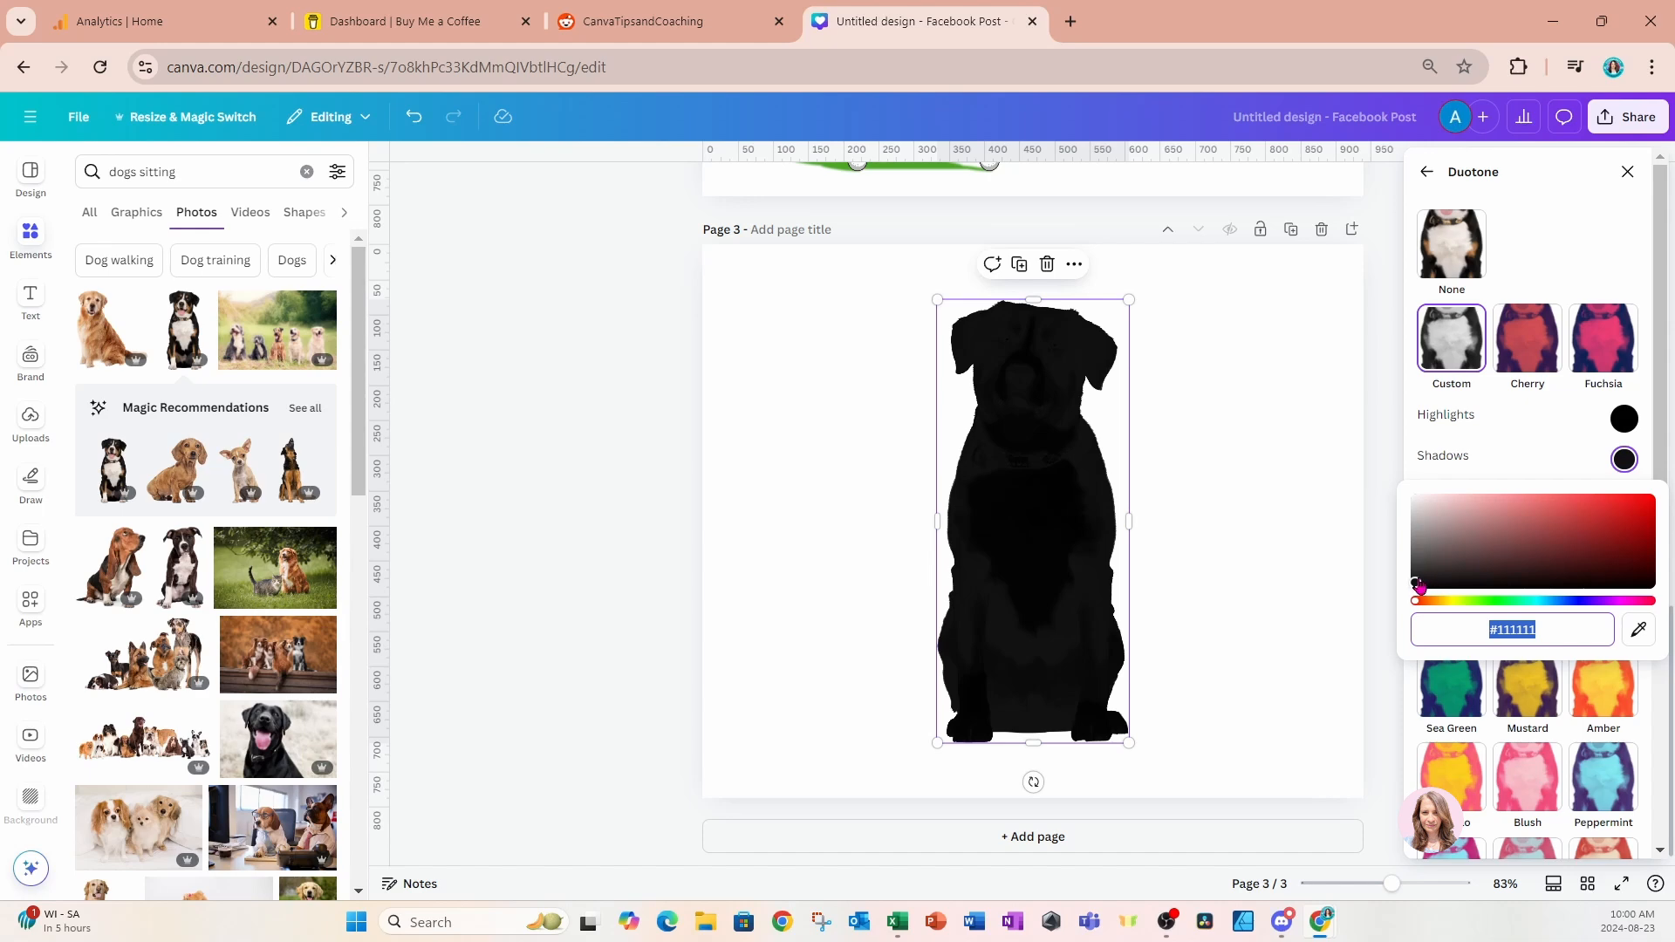
drag(1418, 587, 1414, 592)
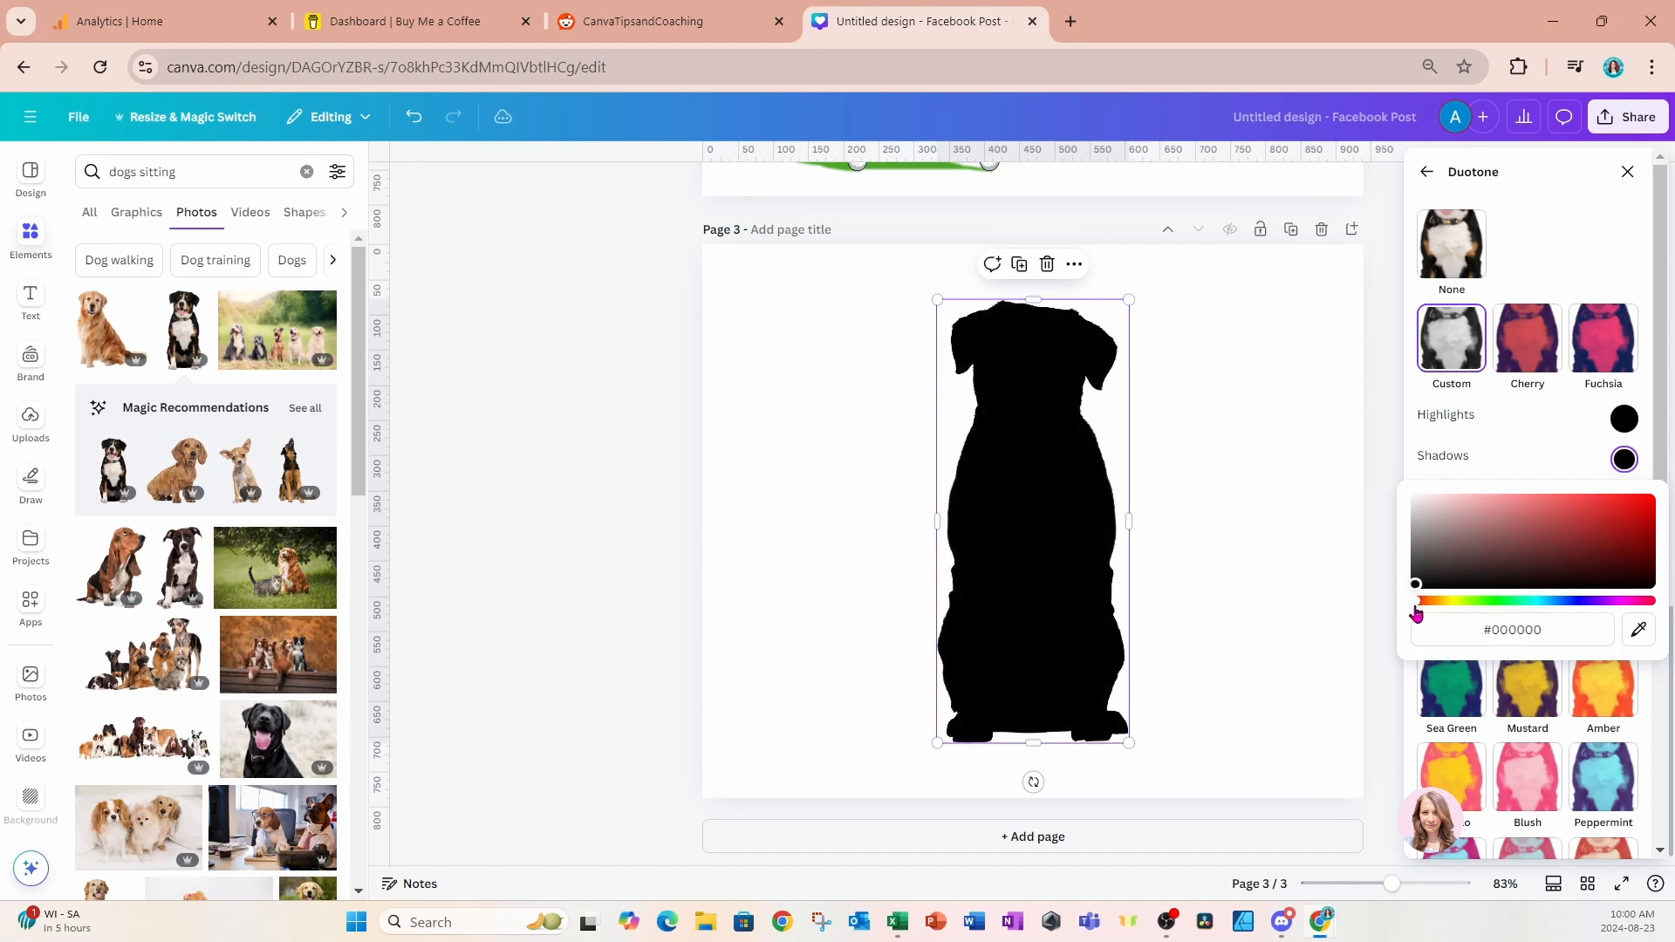
click(1527, 462)
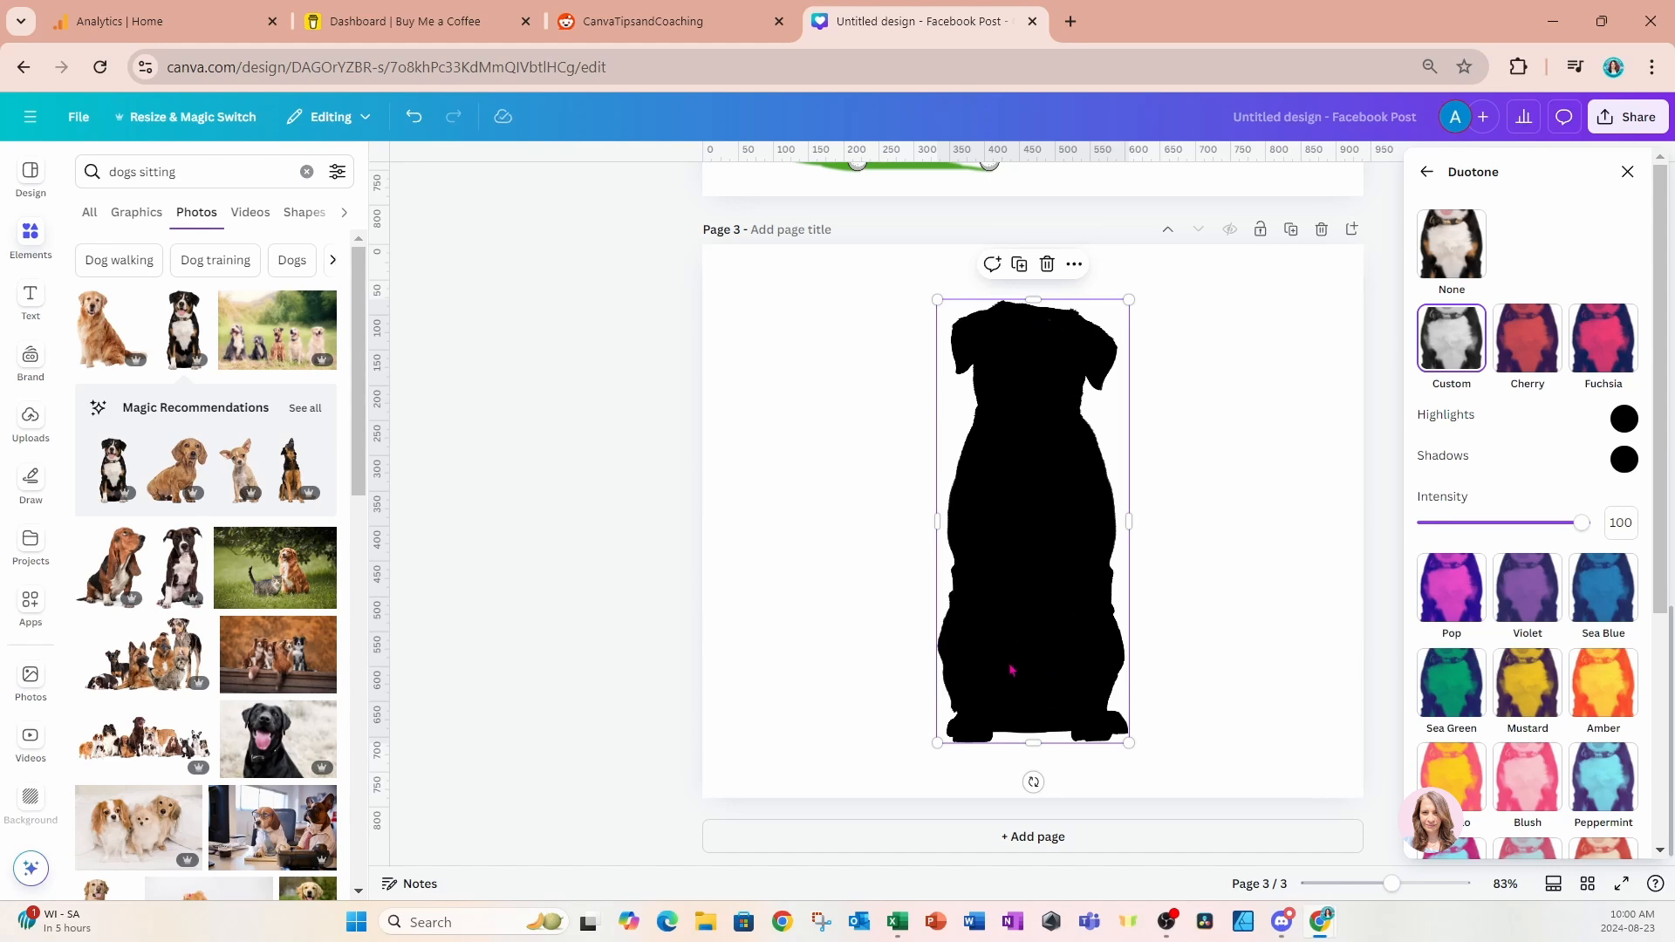
Change the background color of page 3 to the bright pink from the document colors.
click(856, 412)
click(916, 186)
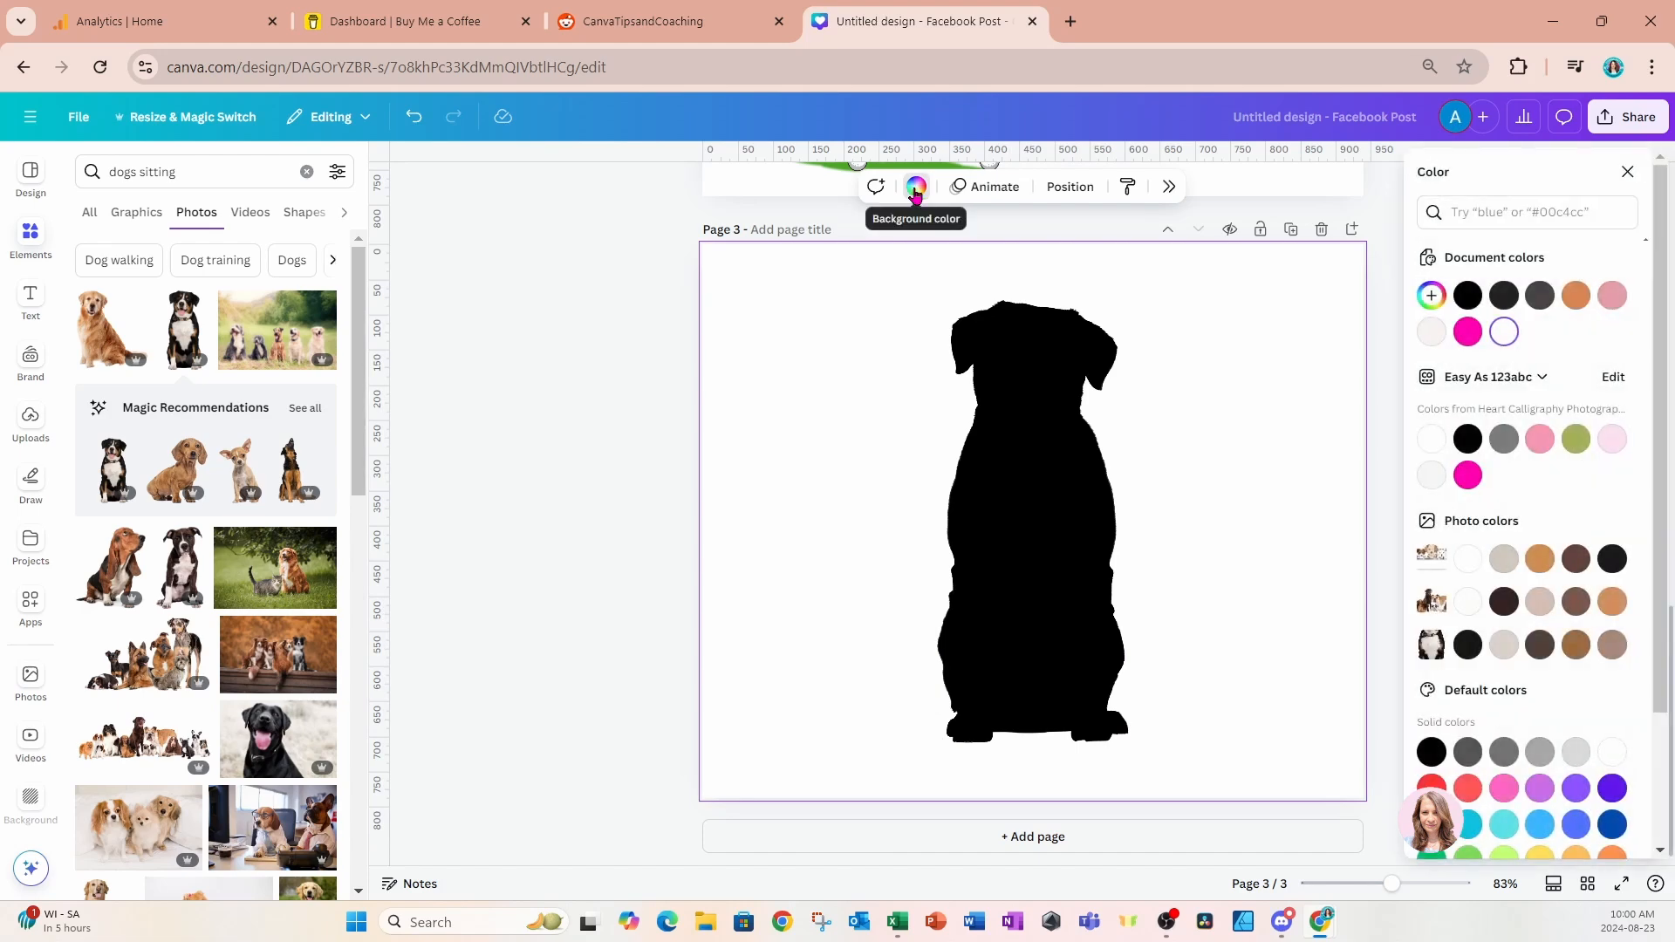
click(1468, 333)
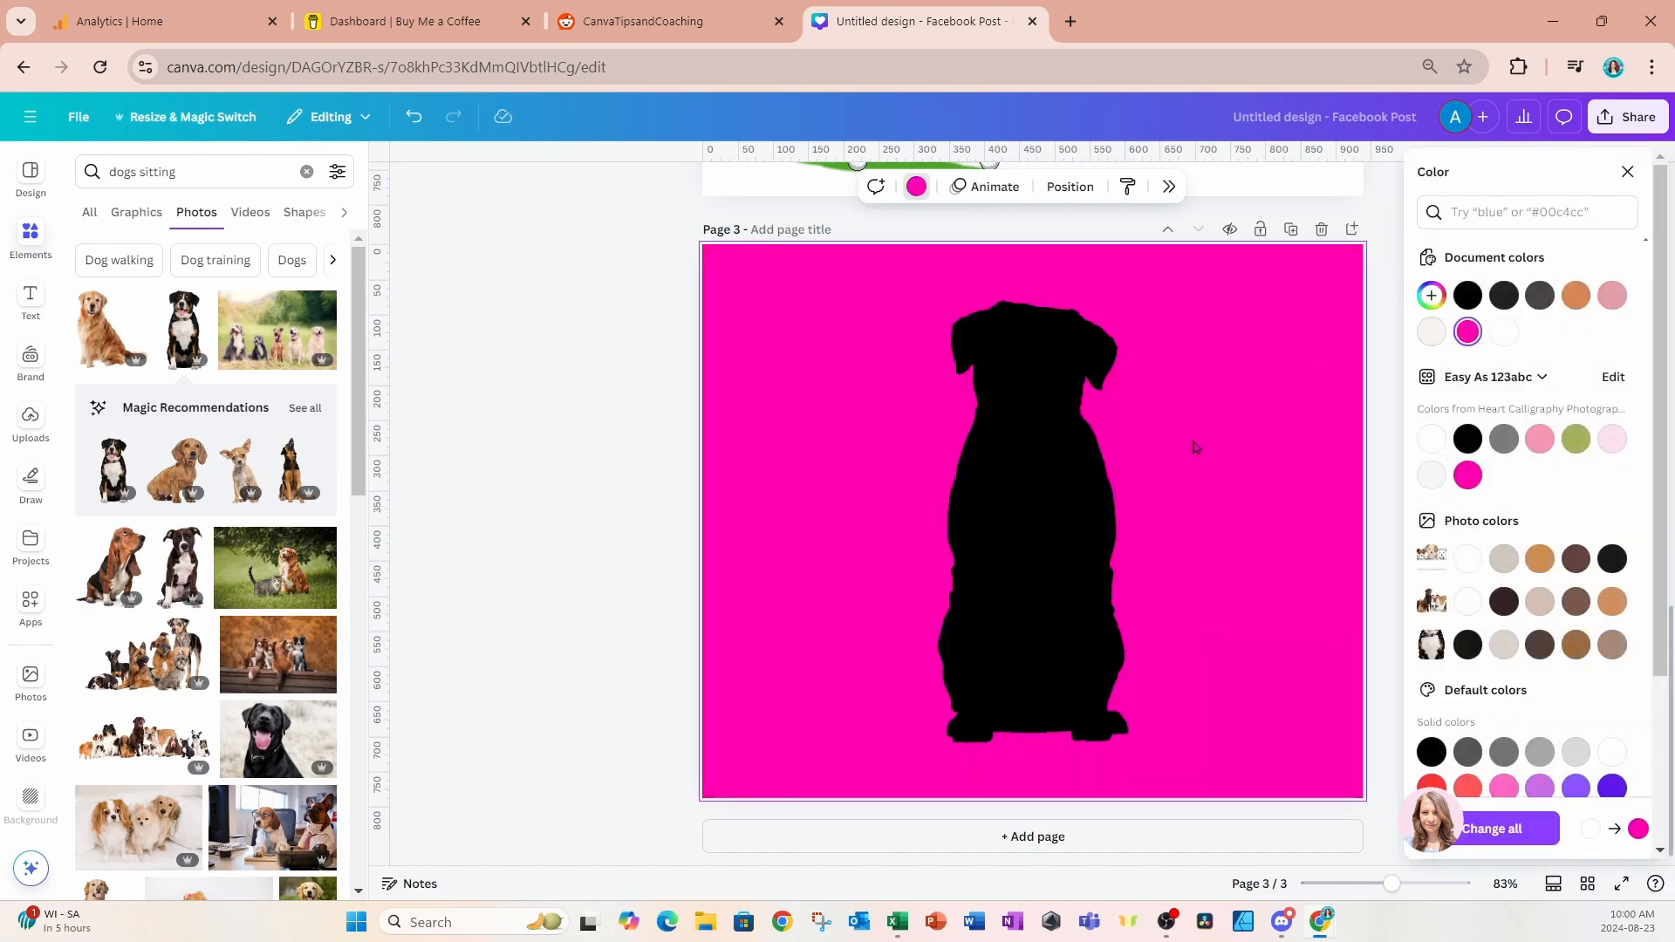
Change the highlights color of the dog photo's custom duotone to white, #FFFFFF.
click(1051, 552)
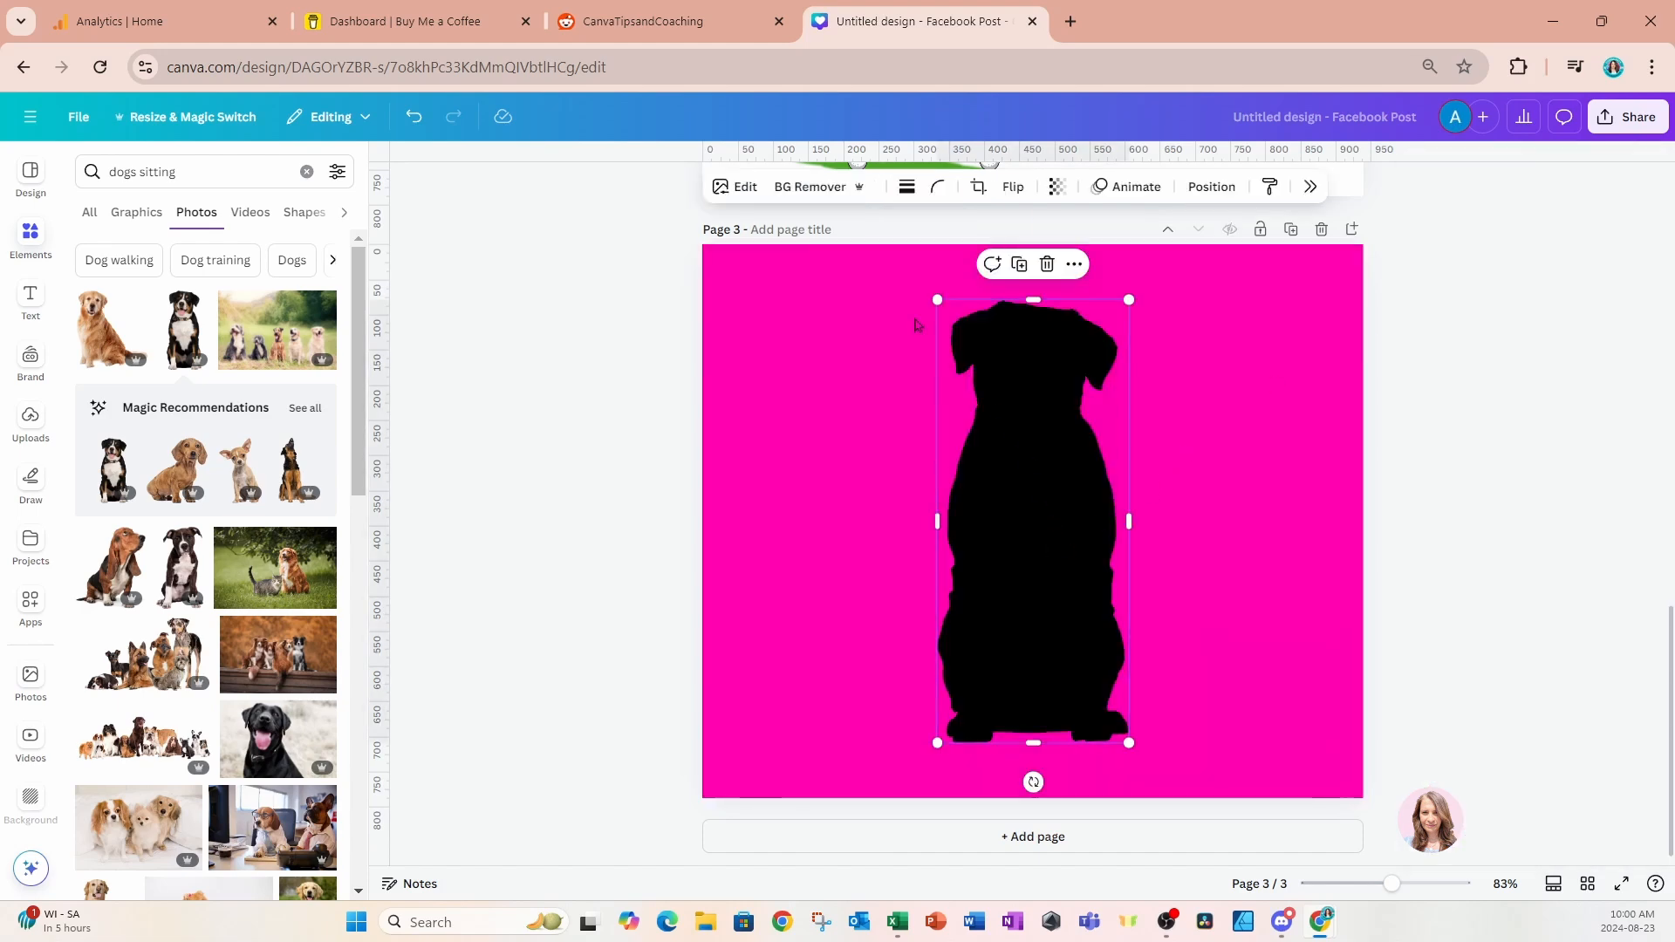
click(735, 187)
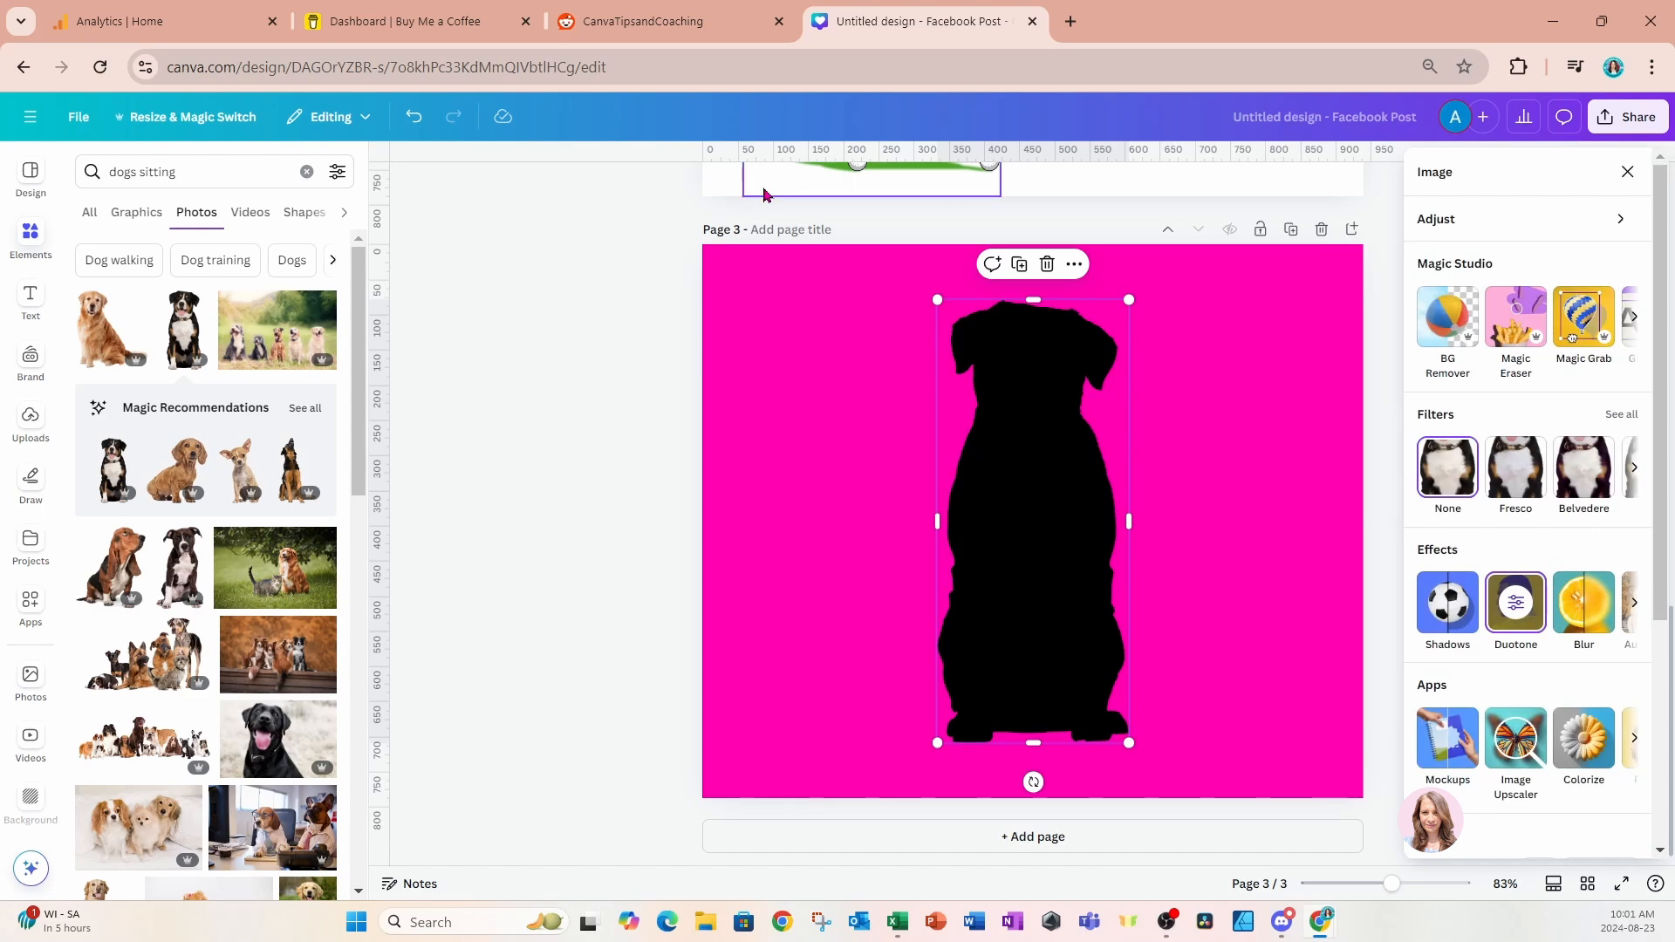
click(1514, 614)
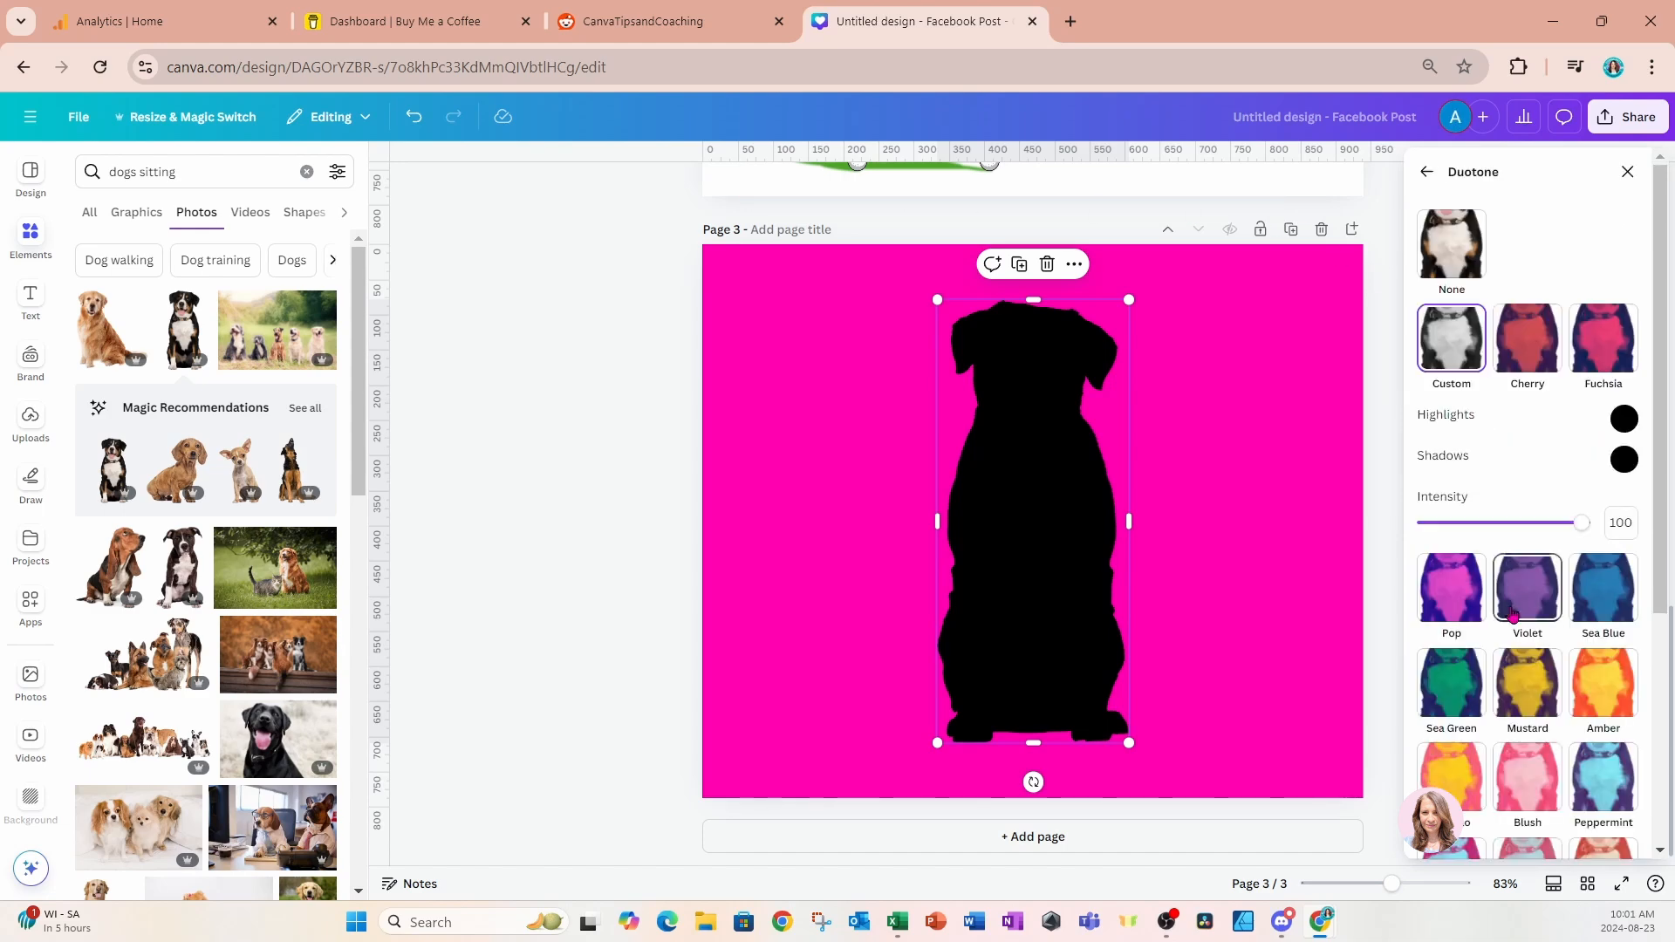
click(1624, 420)
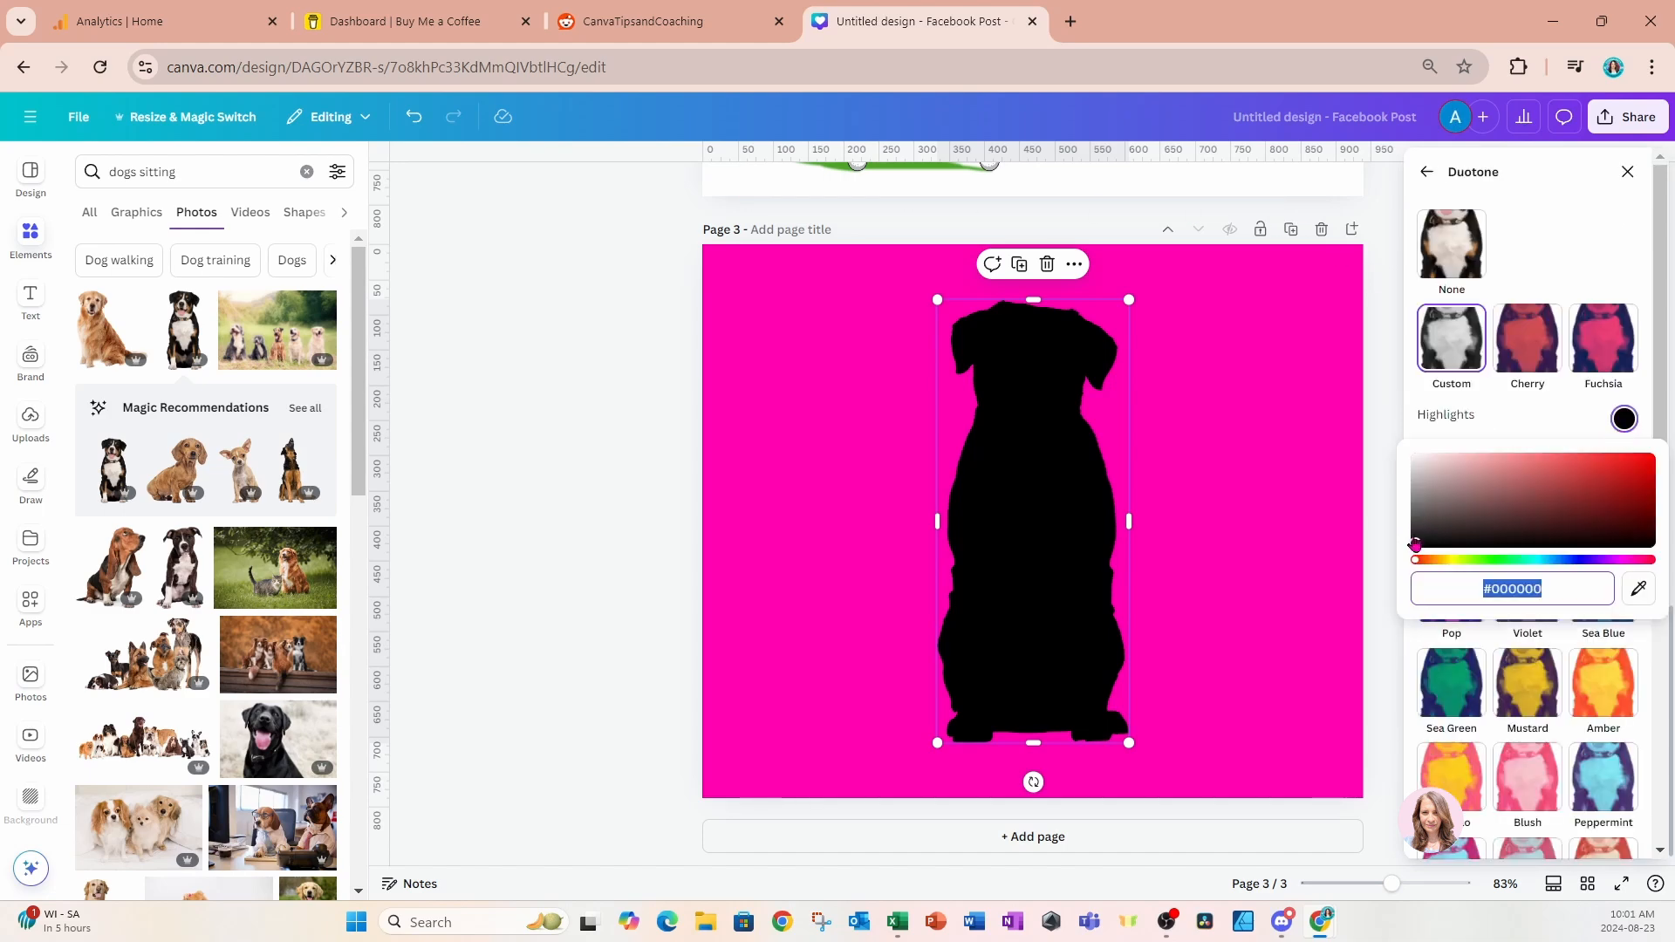
drag(1414, 545, 1387, 451)
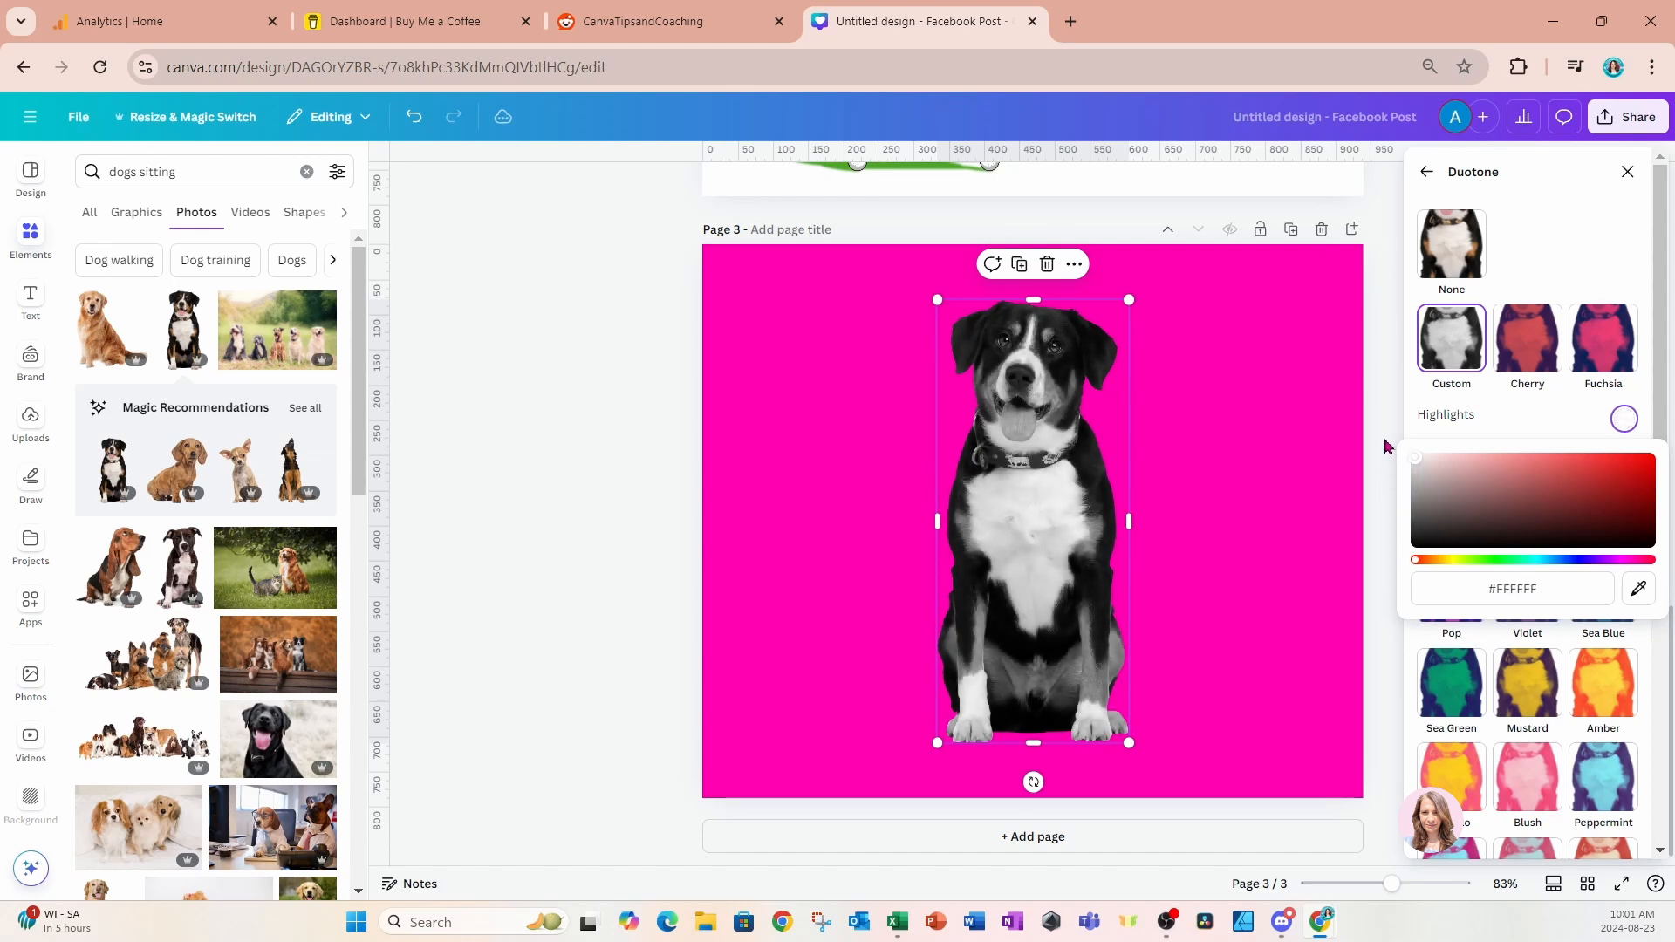
Set the shadows color of the dog photo's custom duotone to white, #FFFFFF, to make a solid white silhouette.
click(1569, 429)
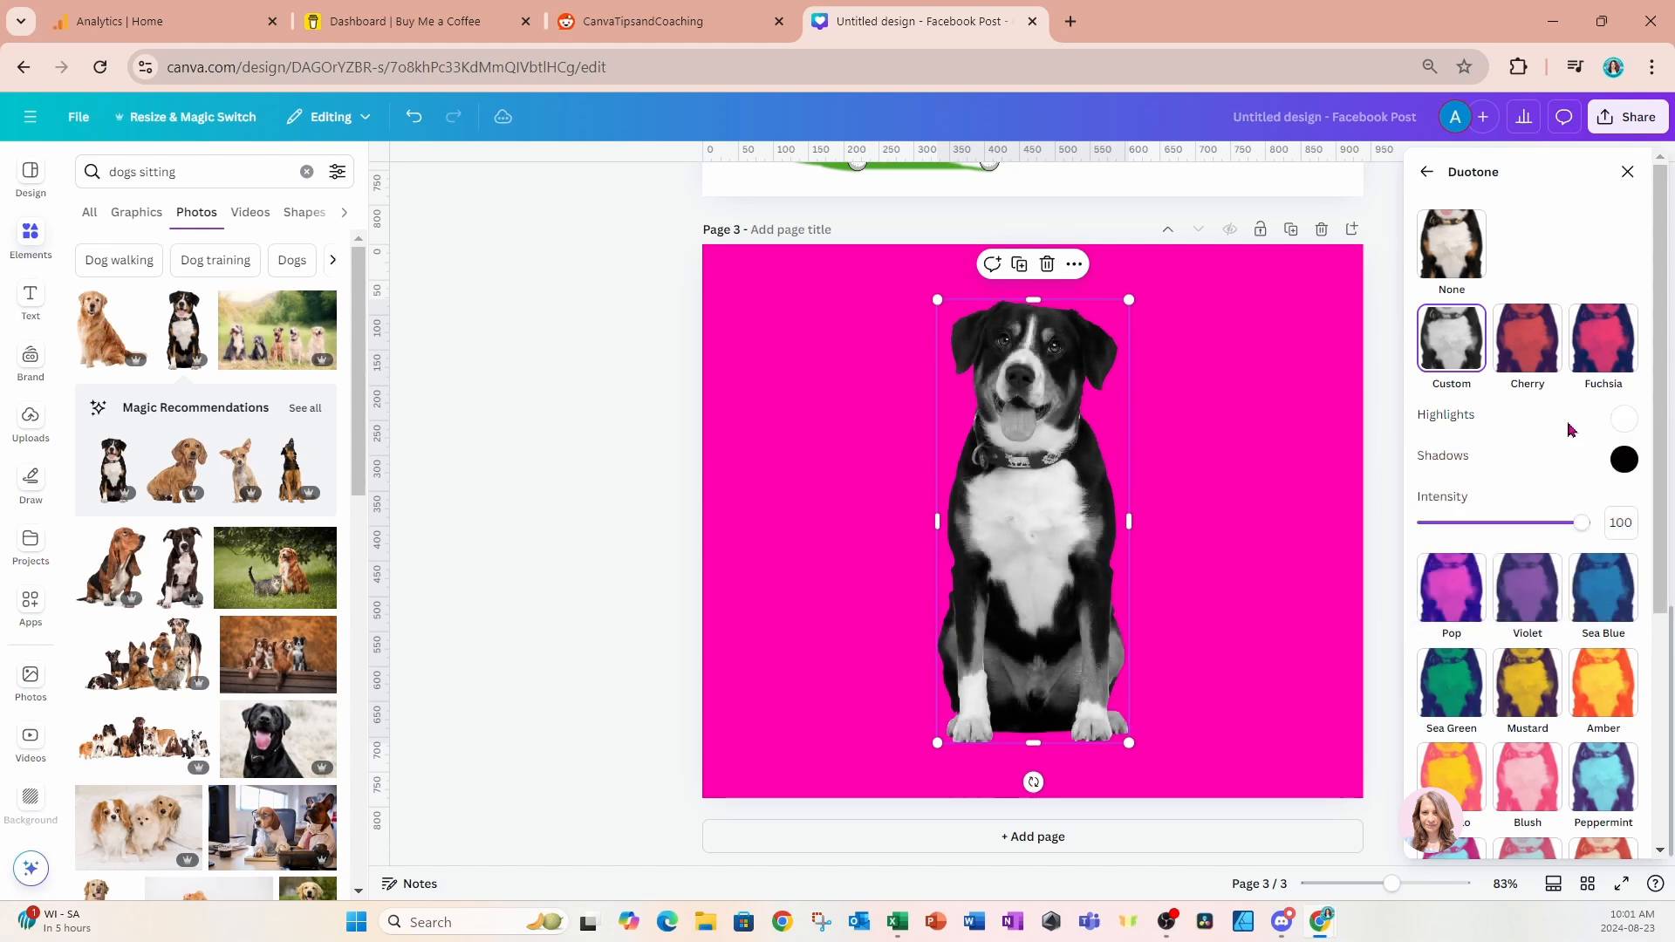
click(1625, 460)
drag(1418, 586, 1407, 498)
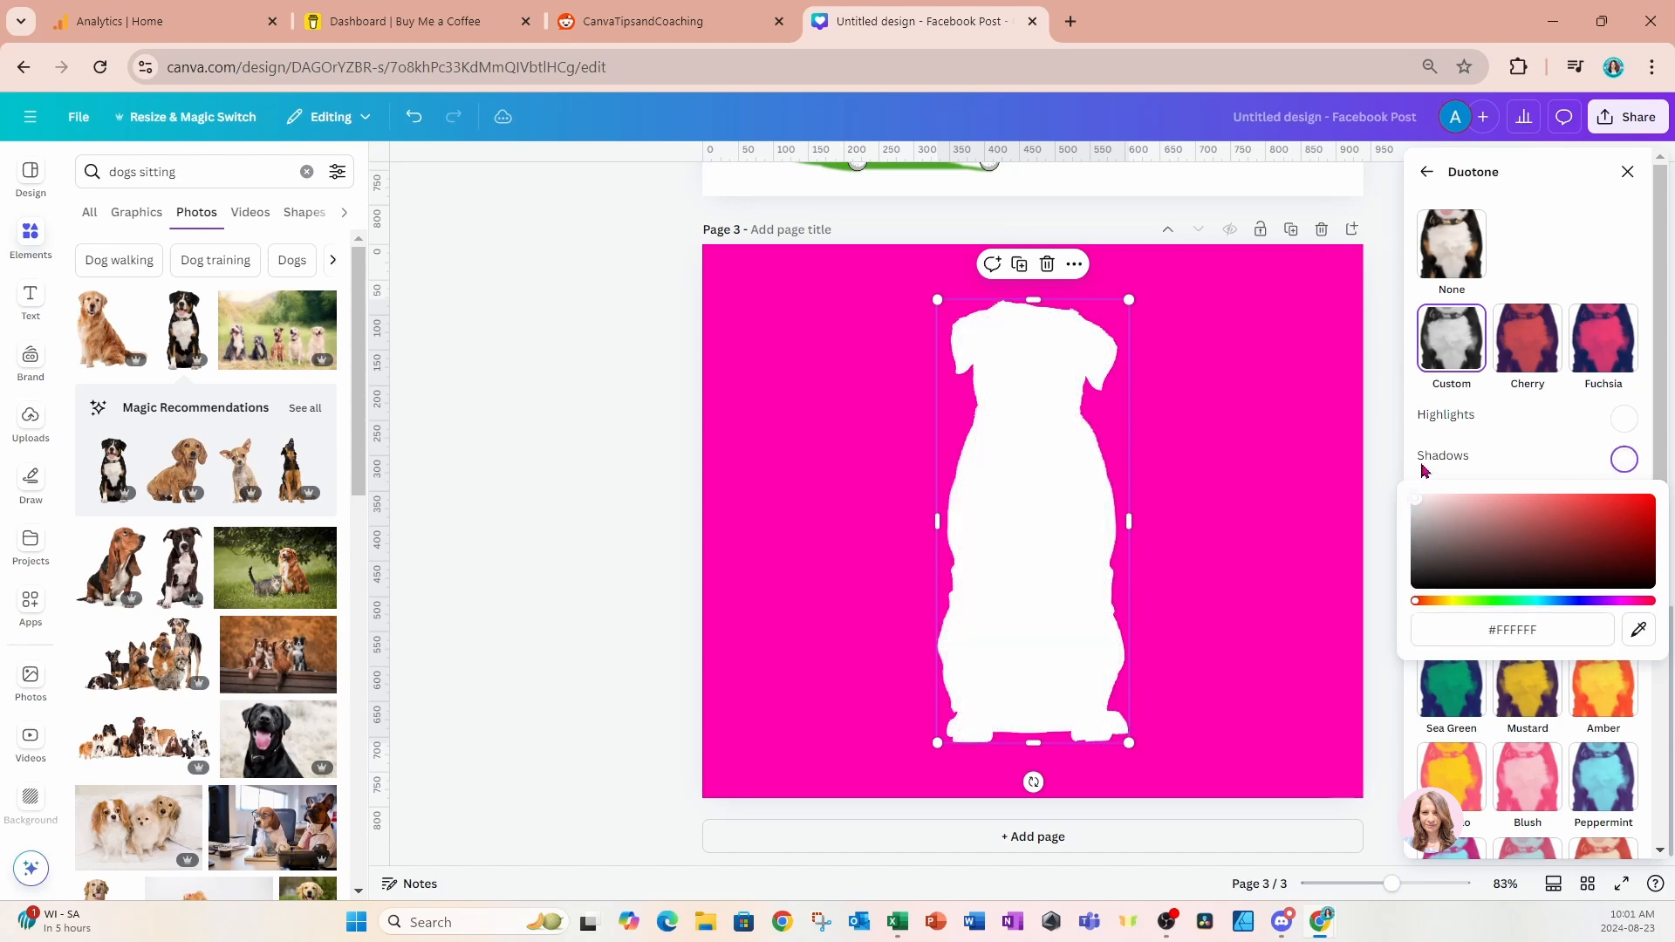
click(1491, 437)
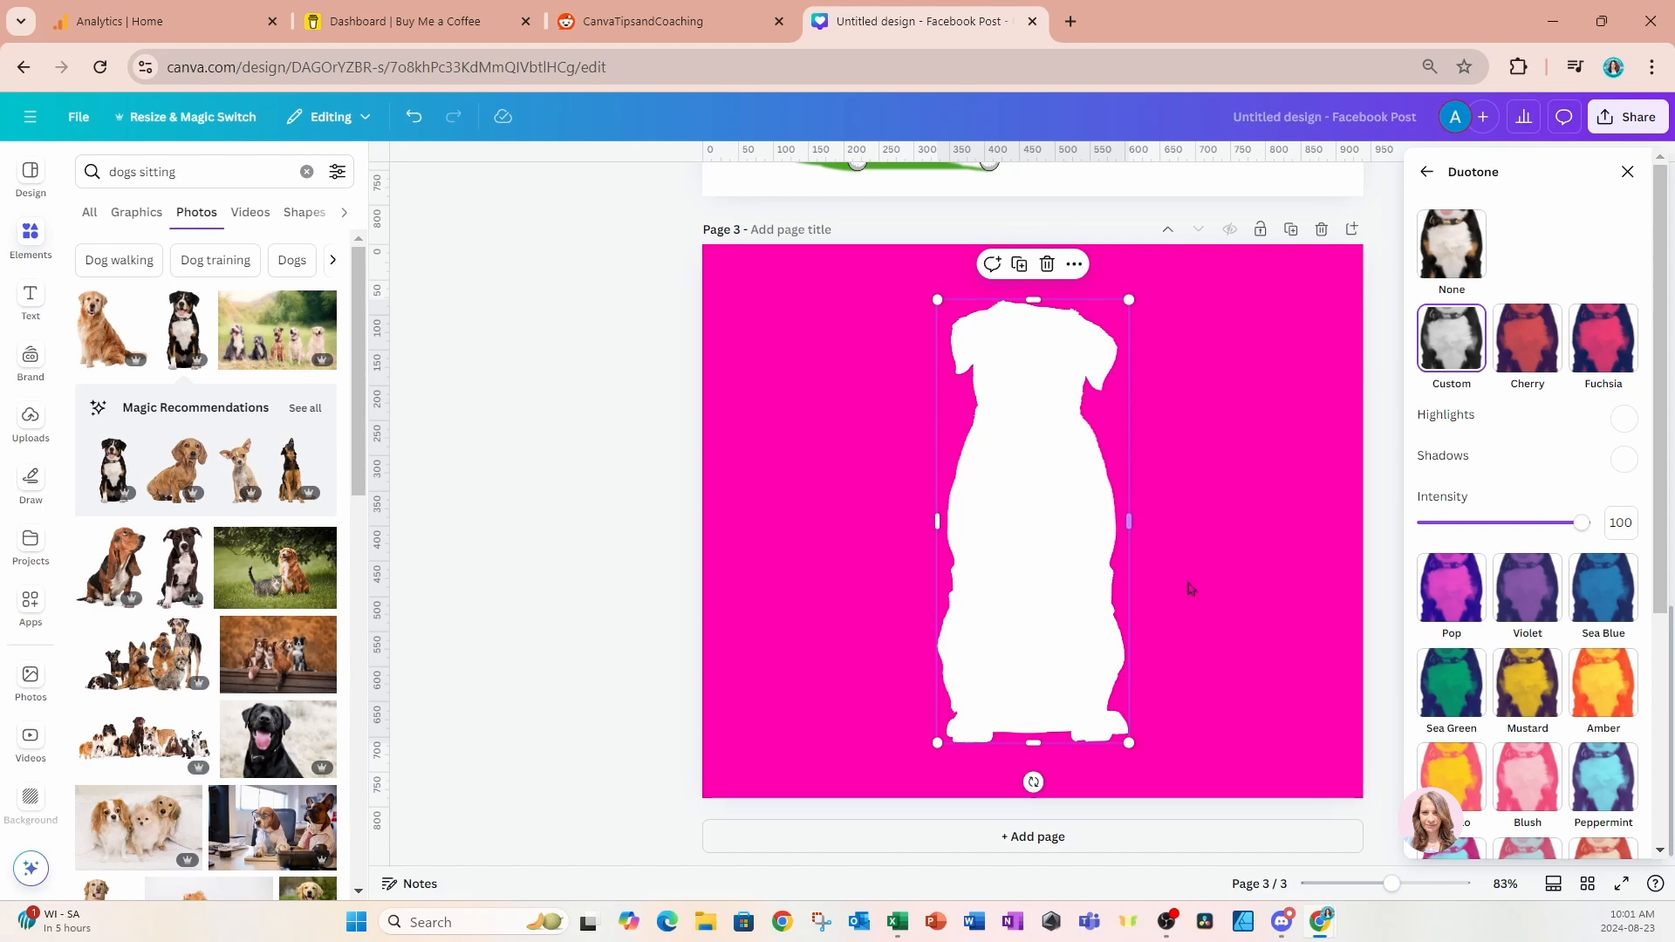
click(1617, 463)
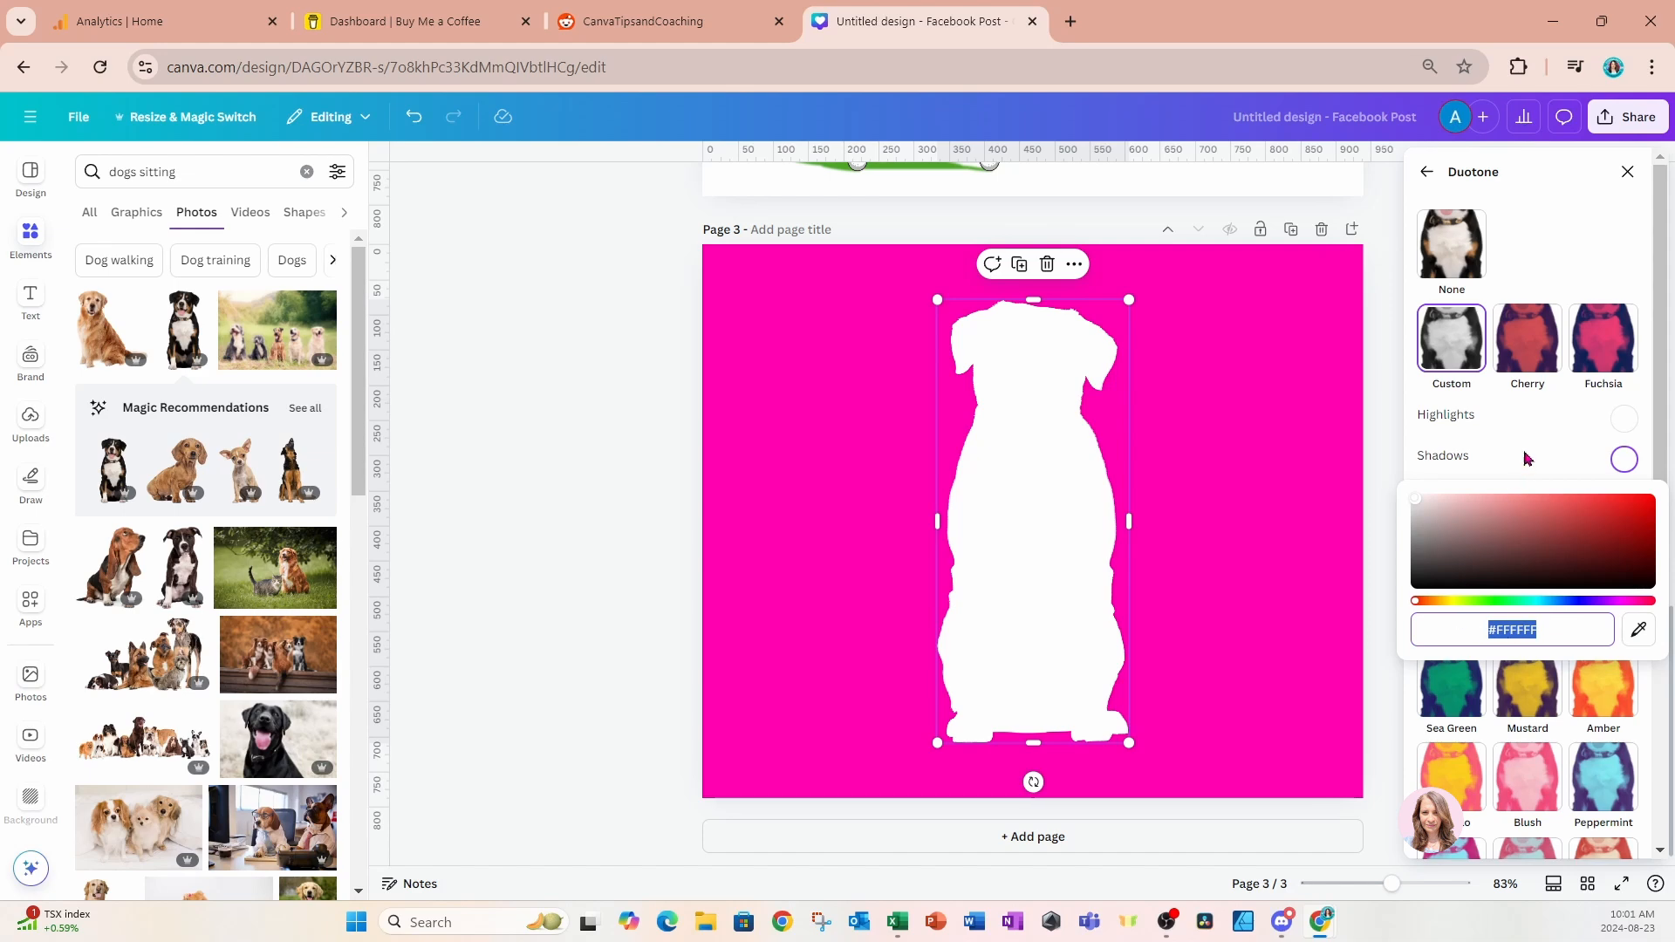
click(1624, 419)
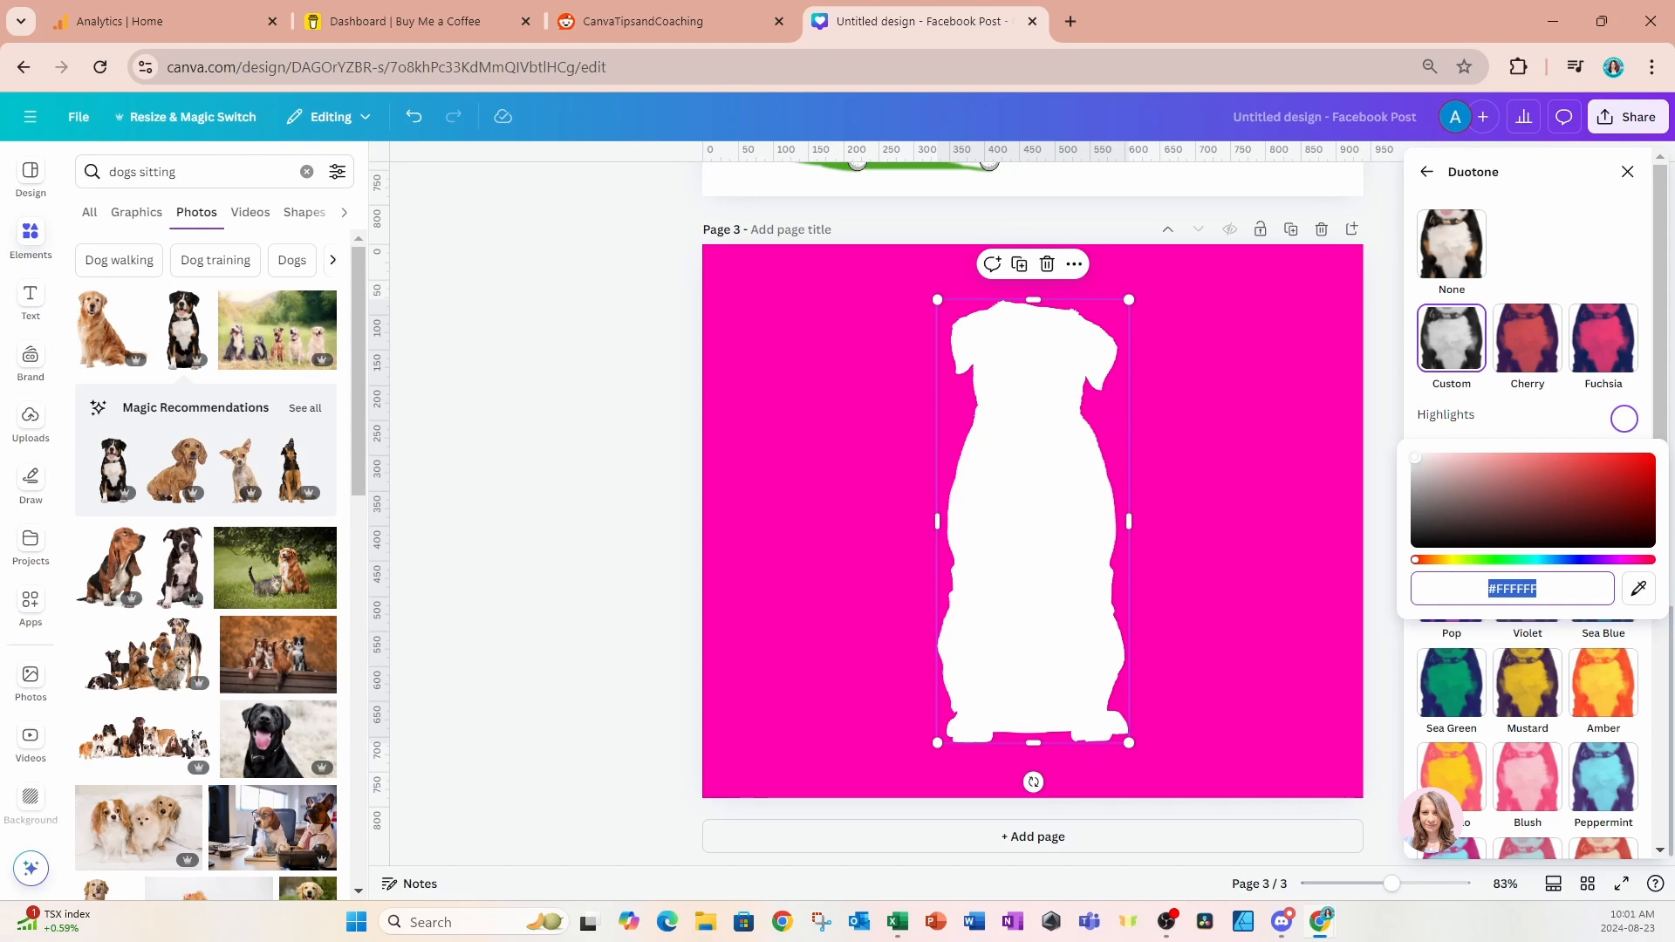
click(1523, 423)
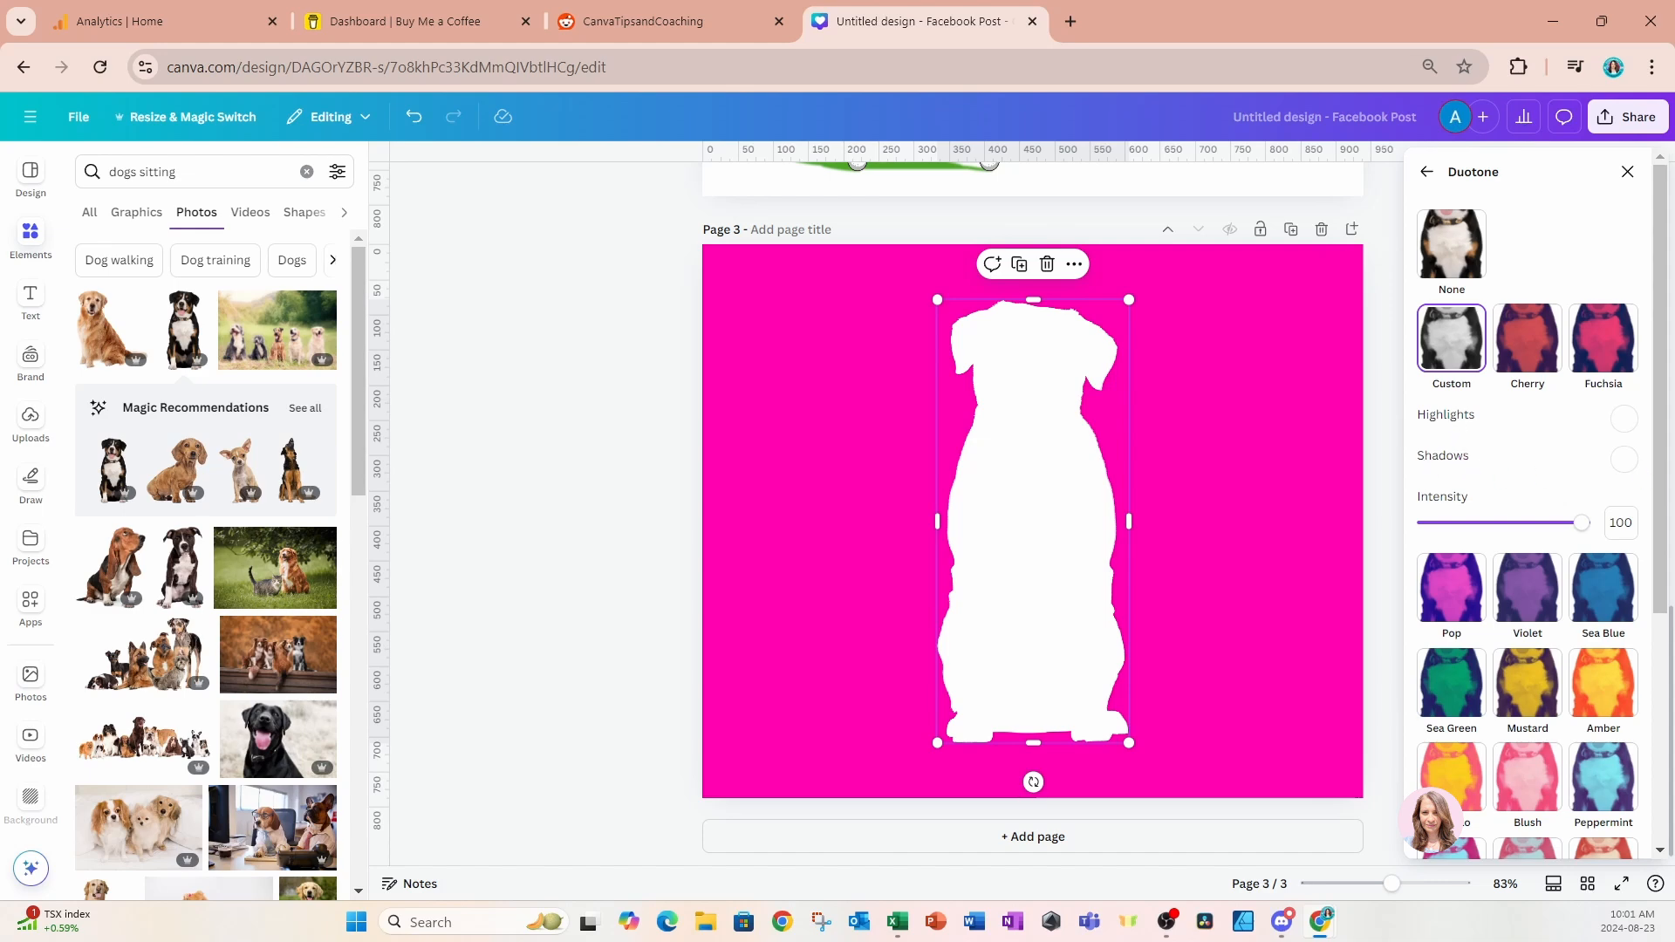
click(1429, 179)
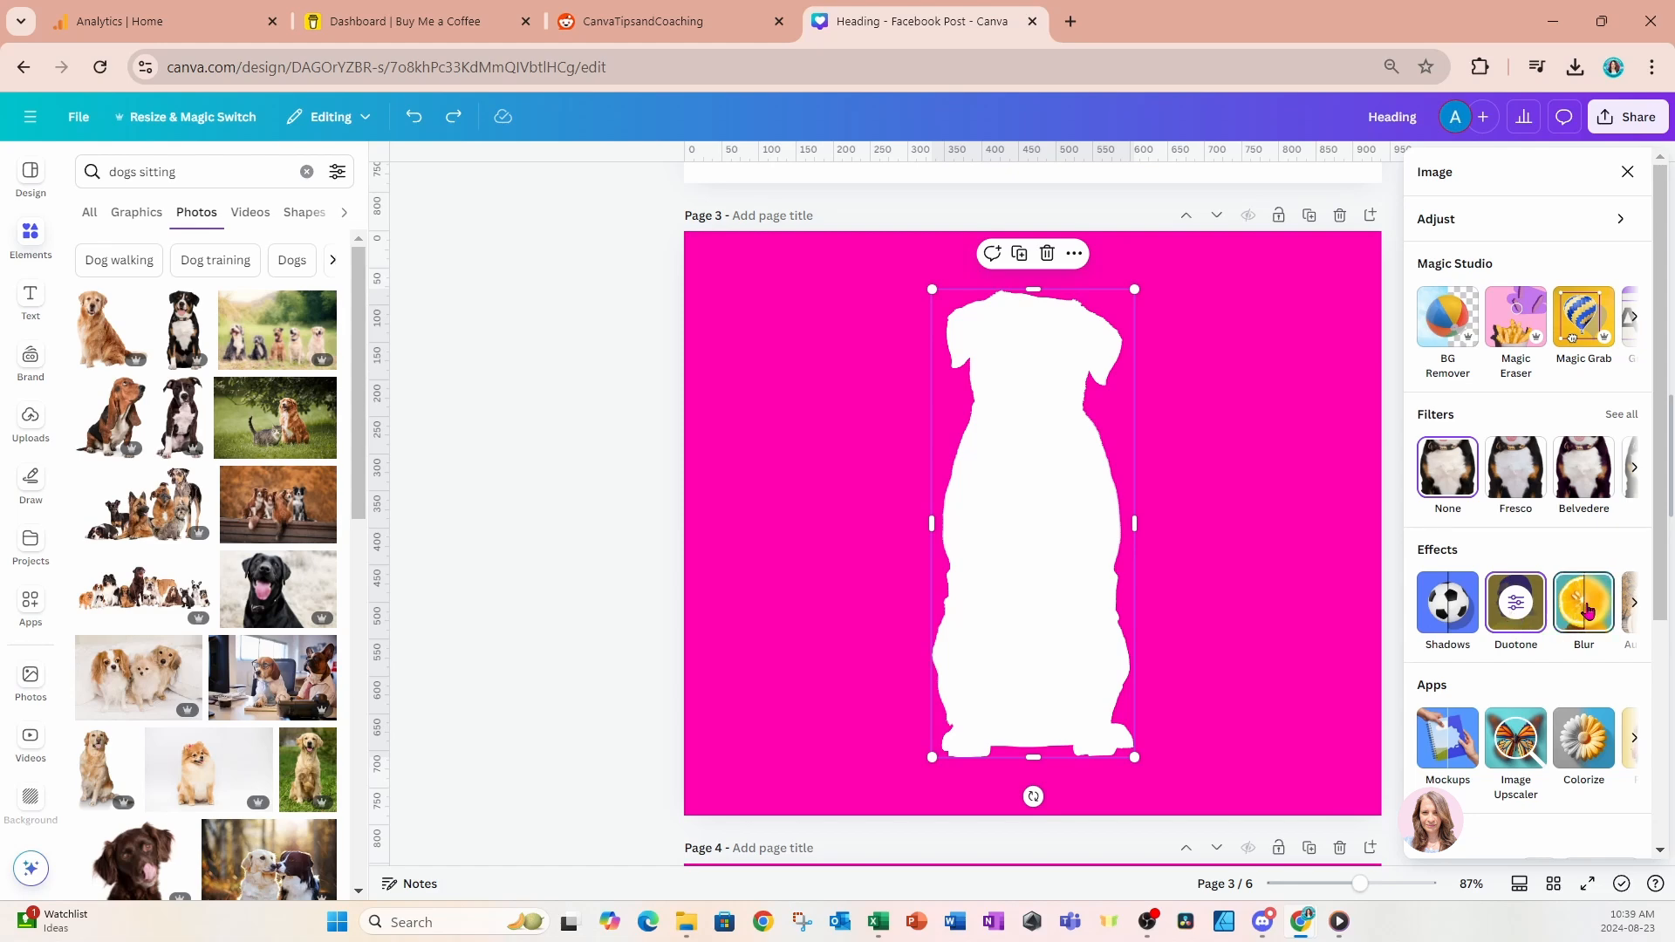
Clear the element search and change the background of page 4 to white from the document colors.
click(307, 171)
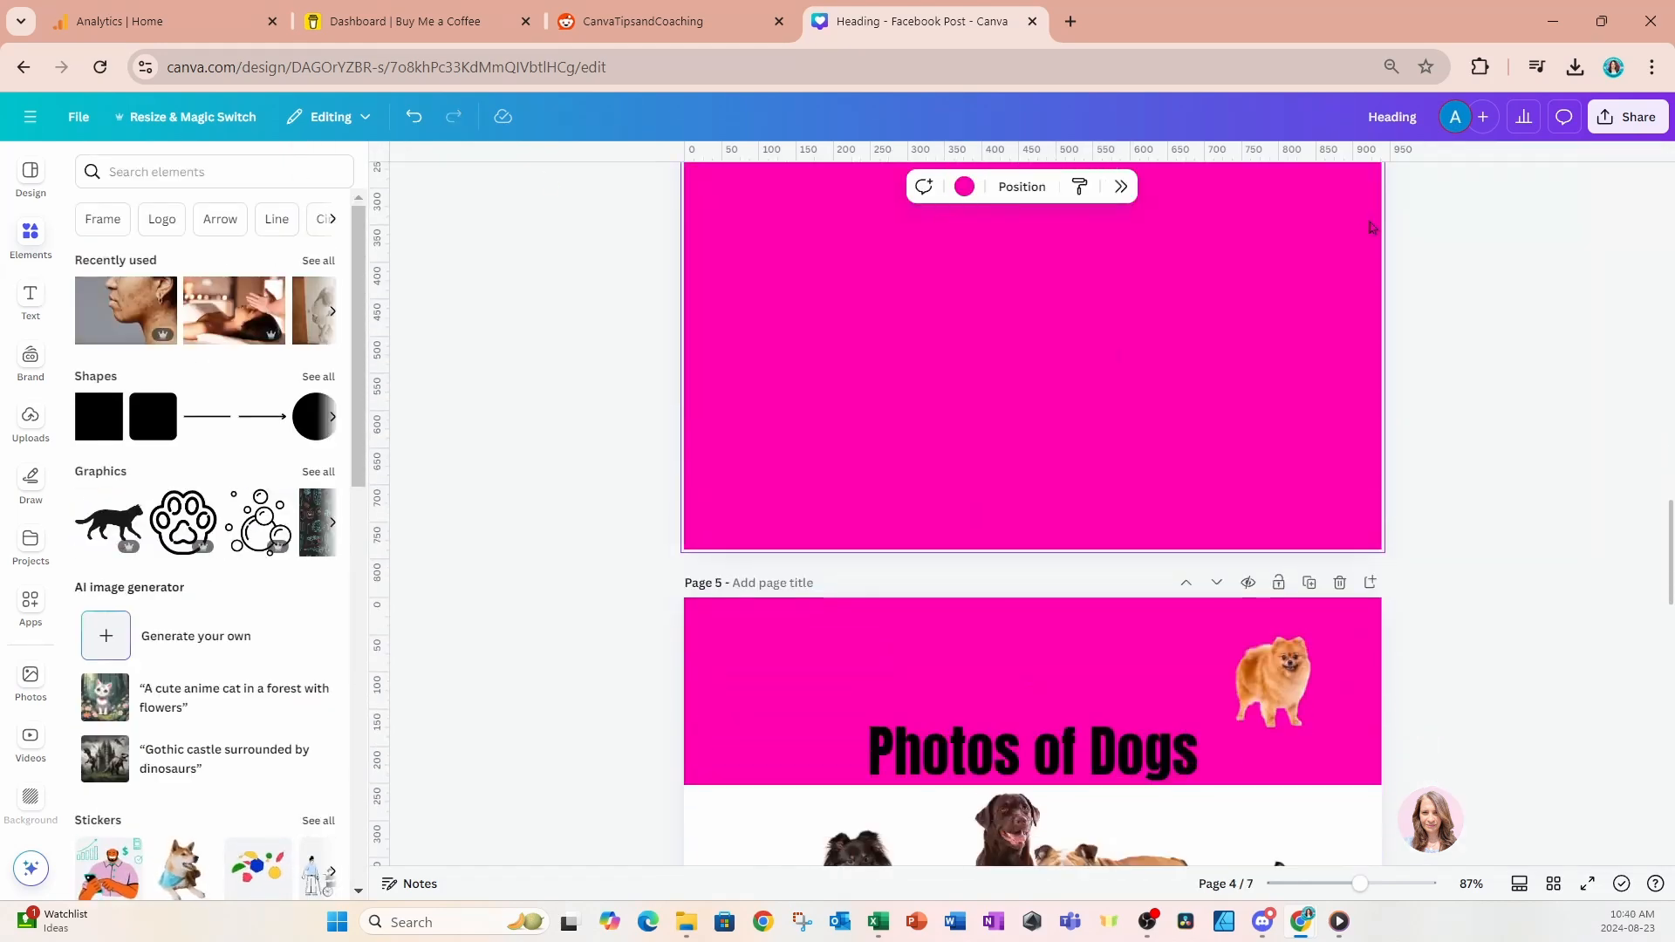
scroll(1320, 340, up, 3)
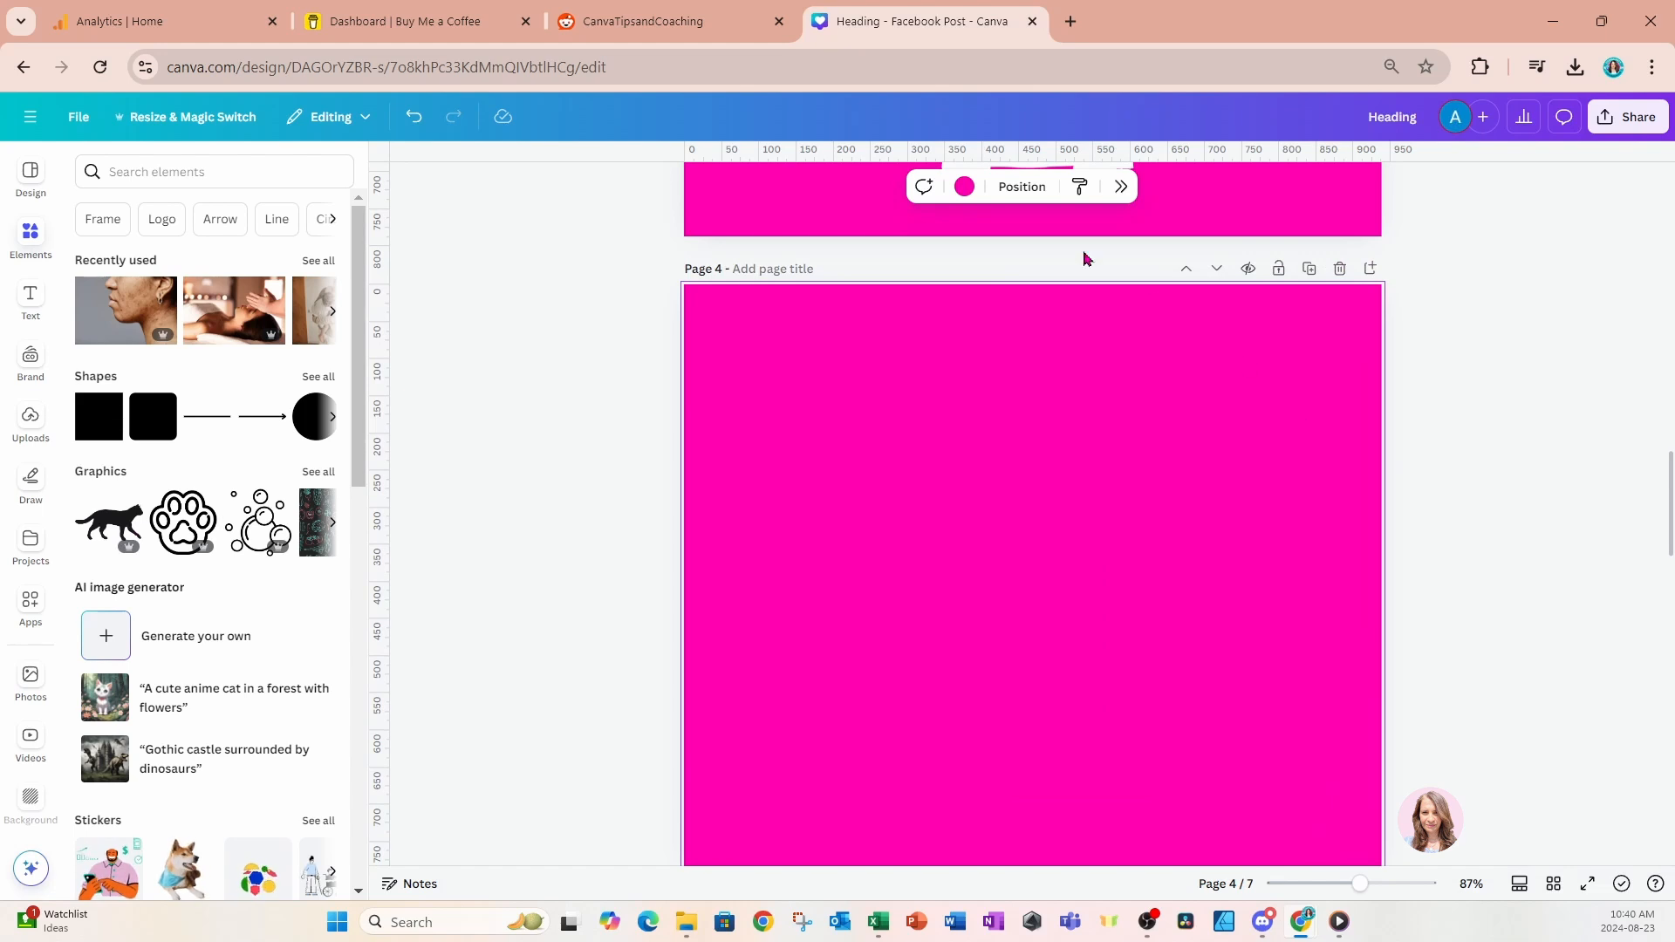
click(964, 186)
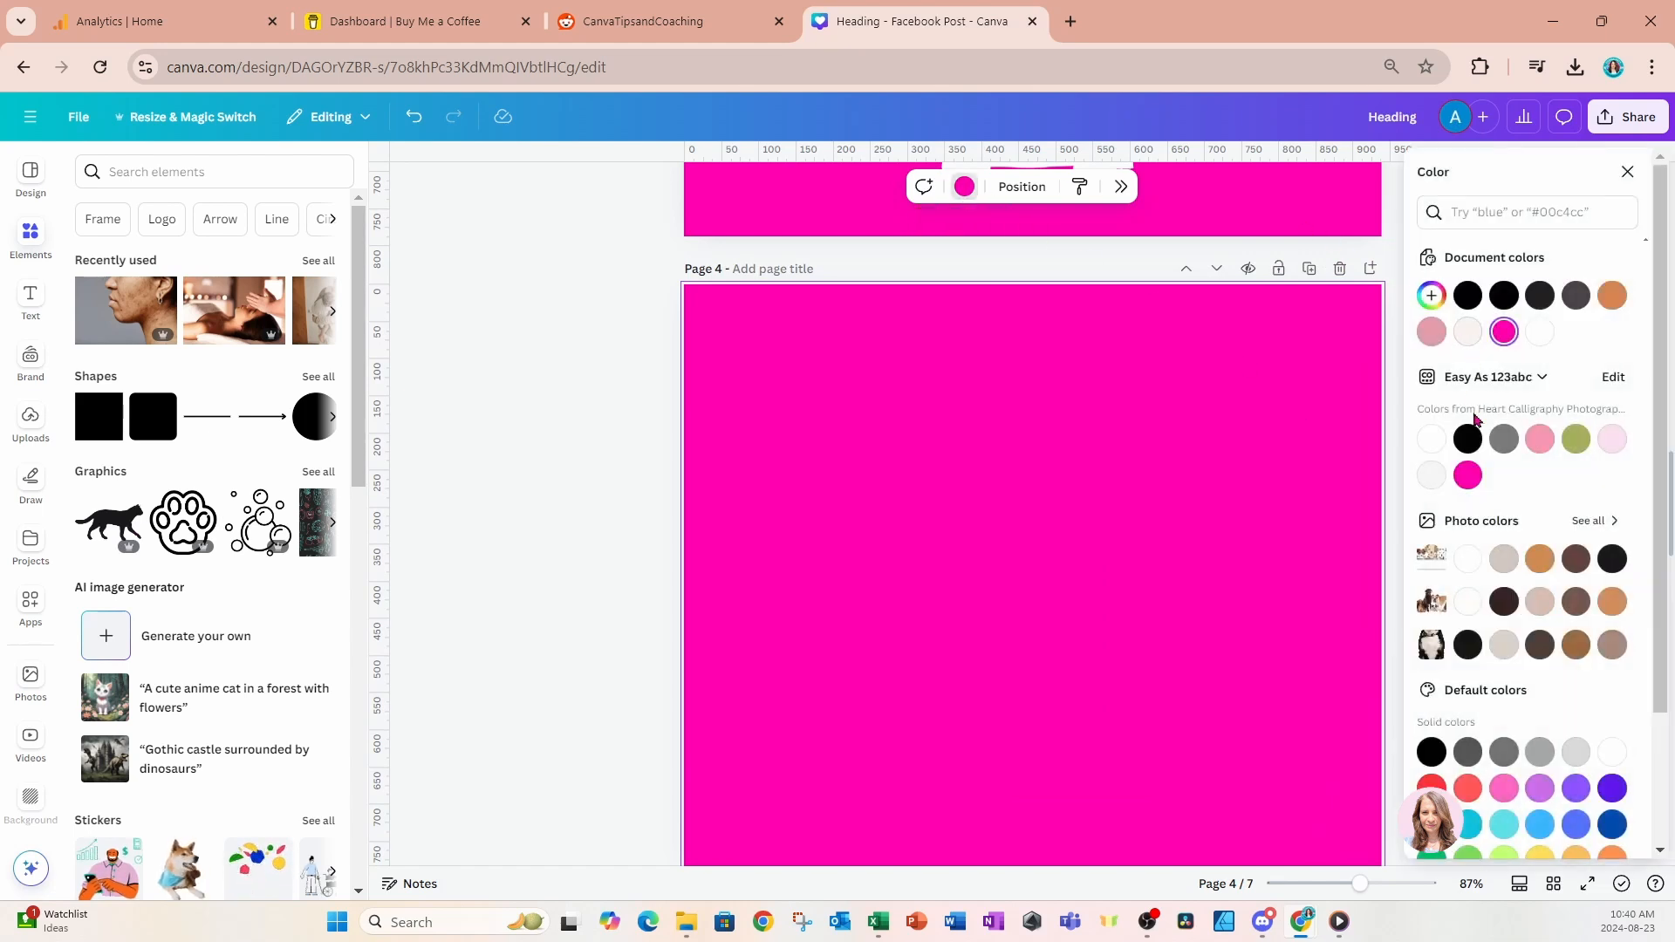
click(1540, 333)
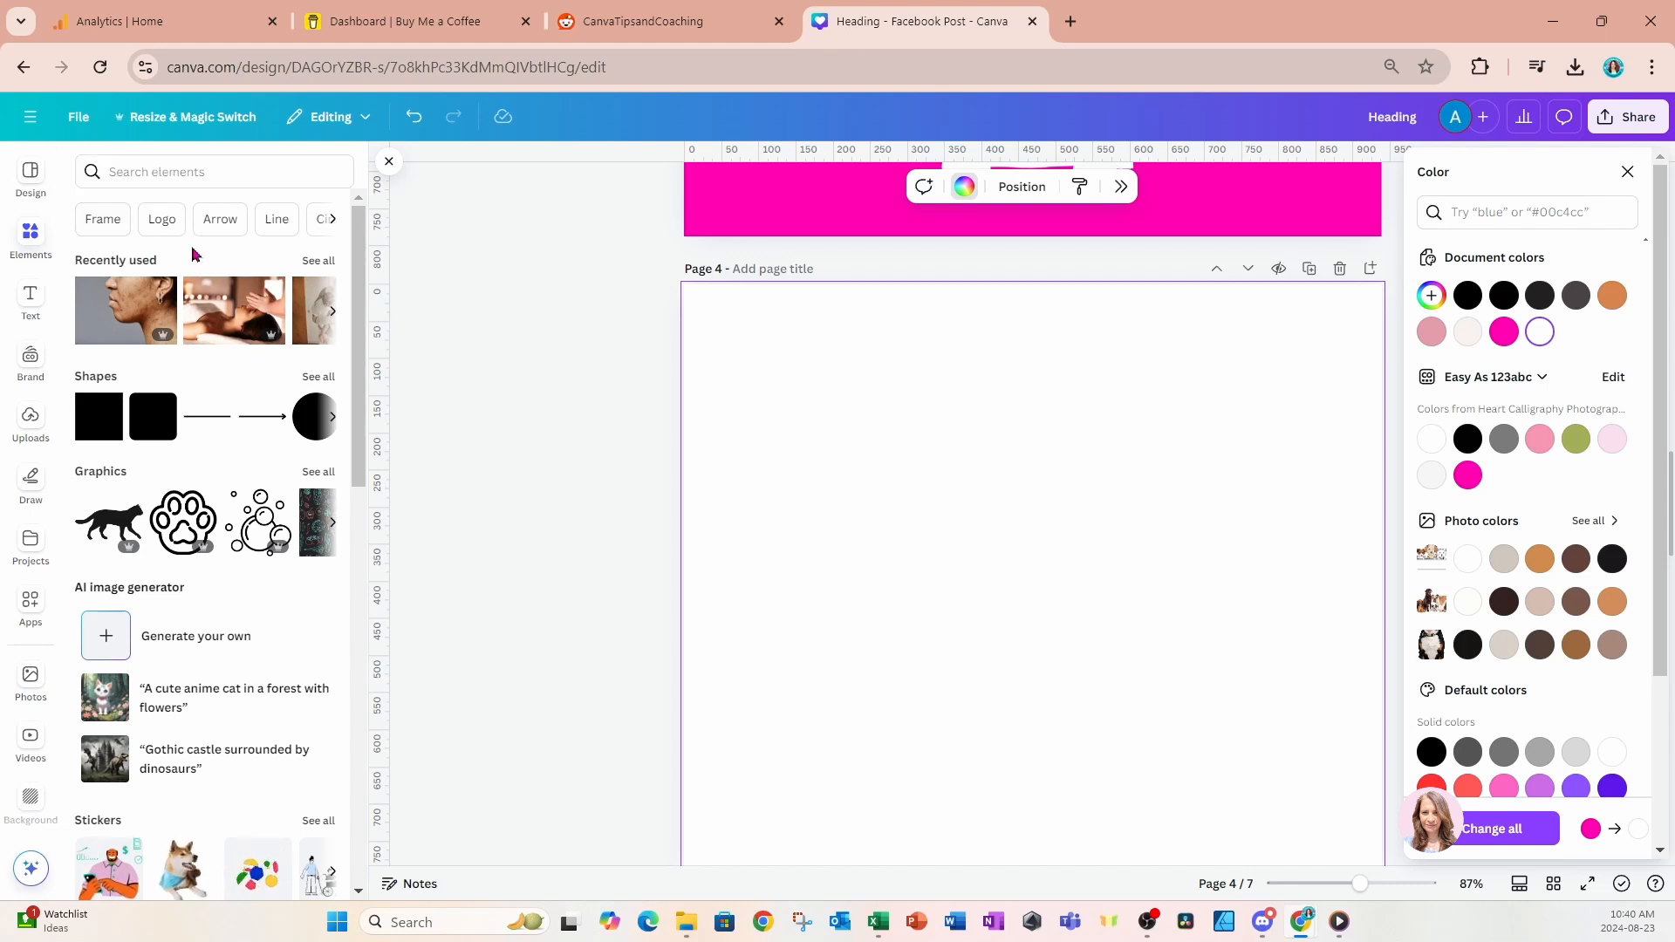
Add the recently used head massage photo to page 4 and make it taller.
click(215, 314)
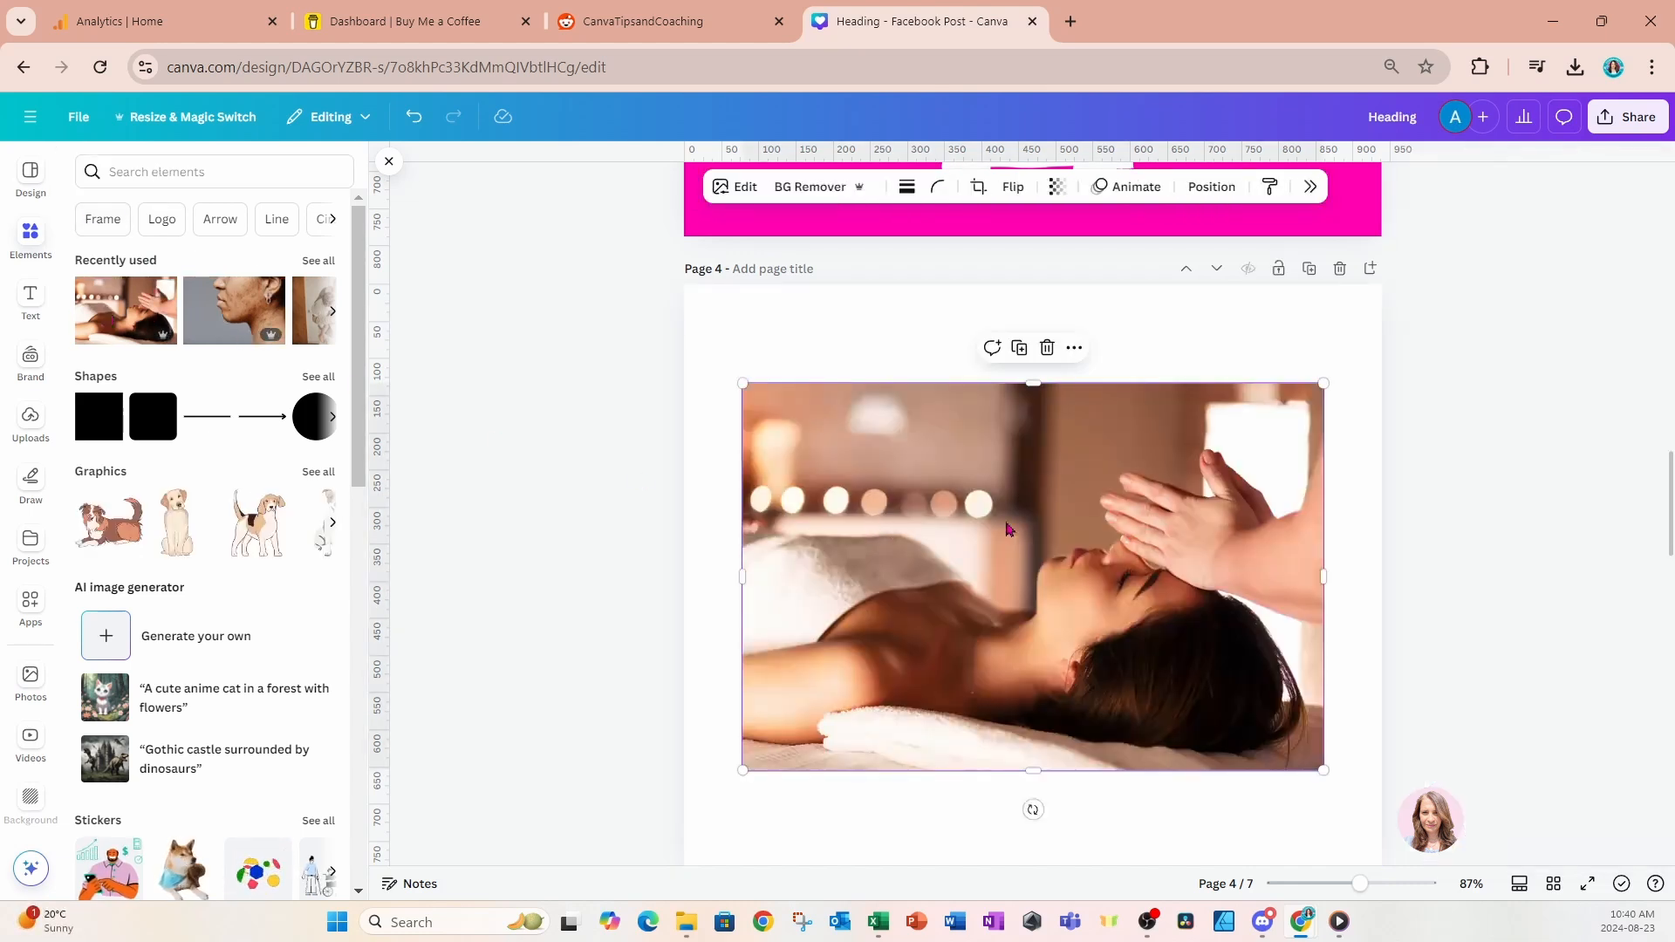
drag(1032, 771, 1029, 816)
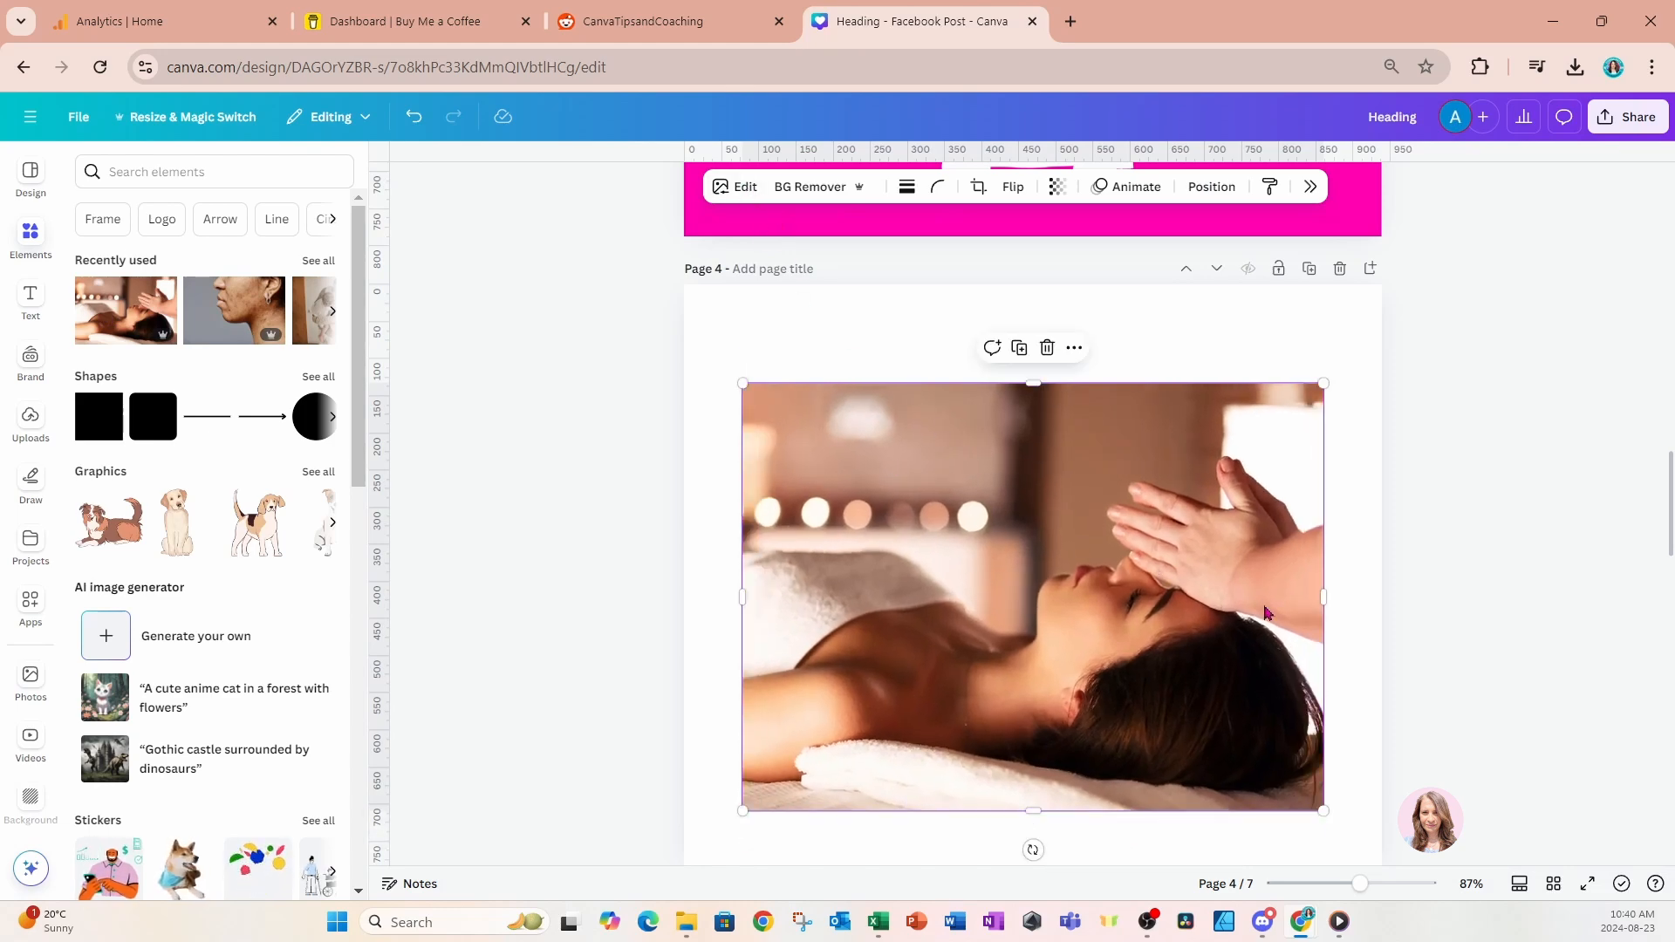
Blur the face in the massage photo with the Blur effect's brush at size 40, and remove the blur.
click(1570, 617)
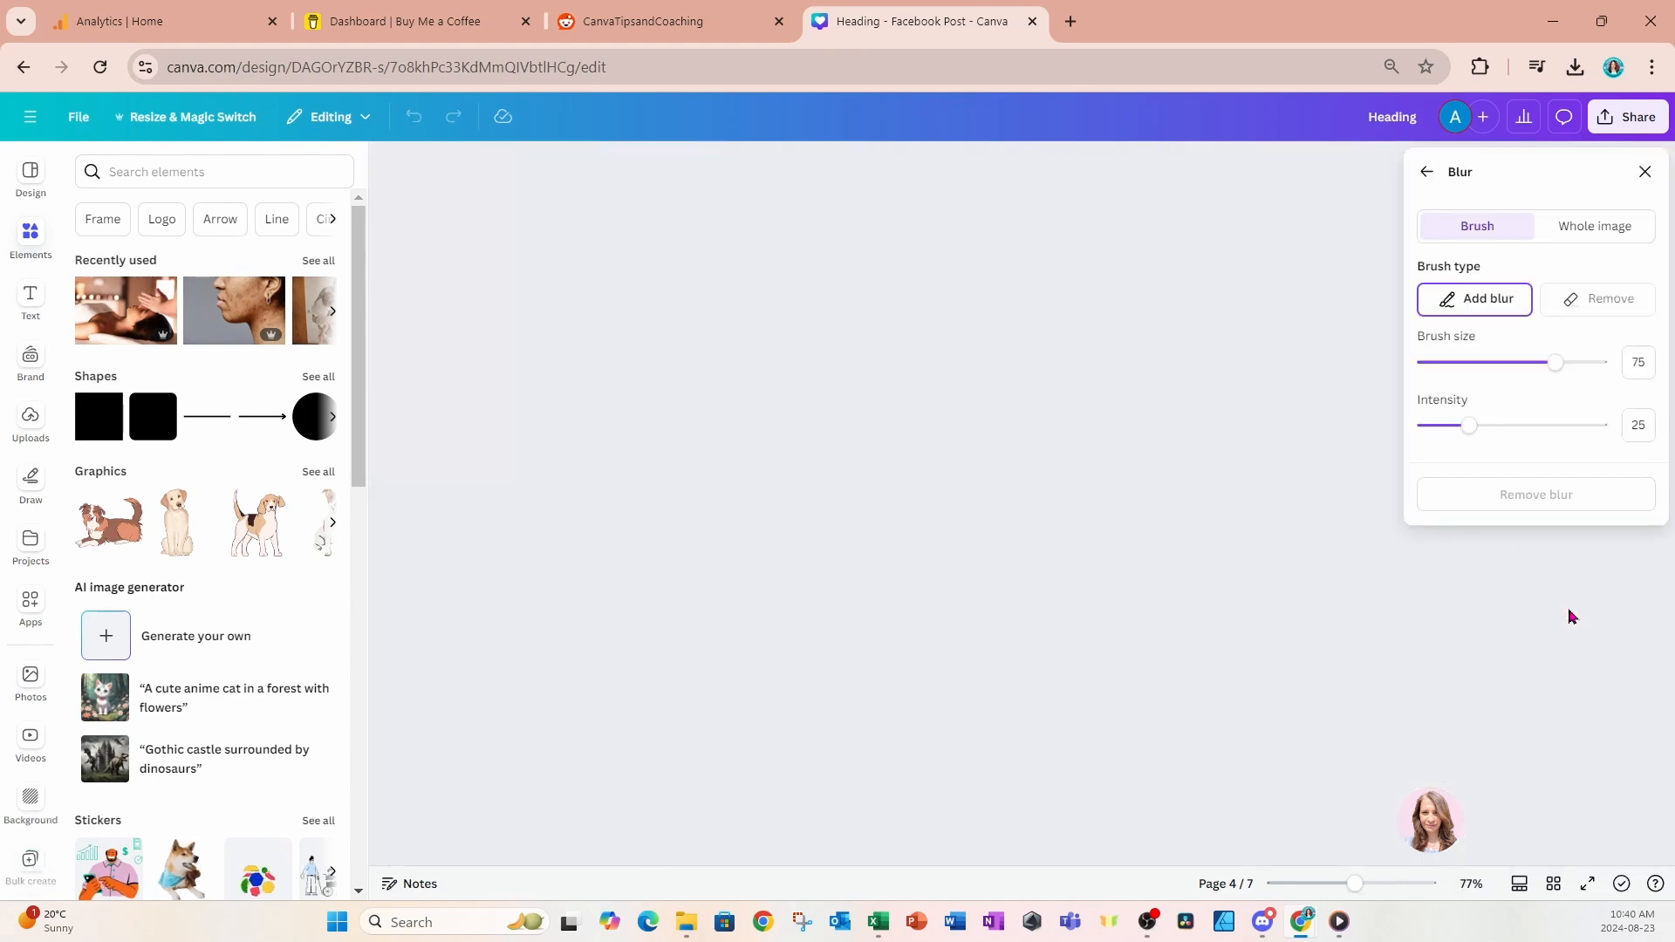
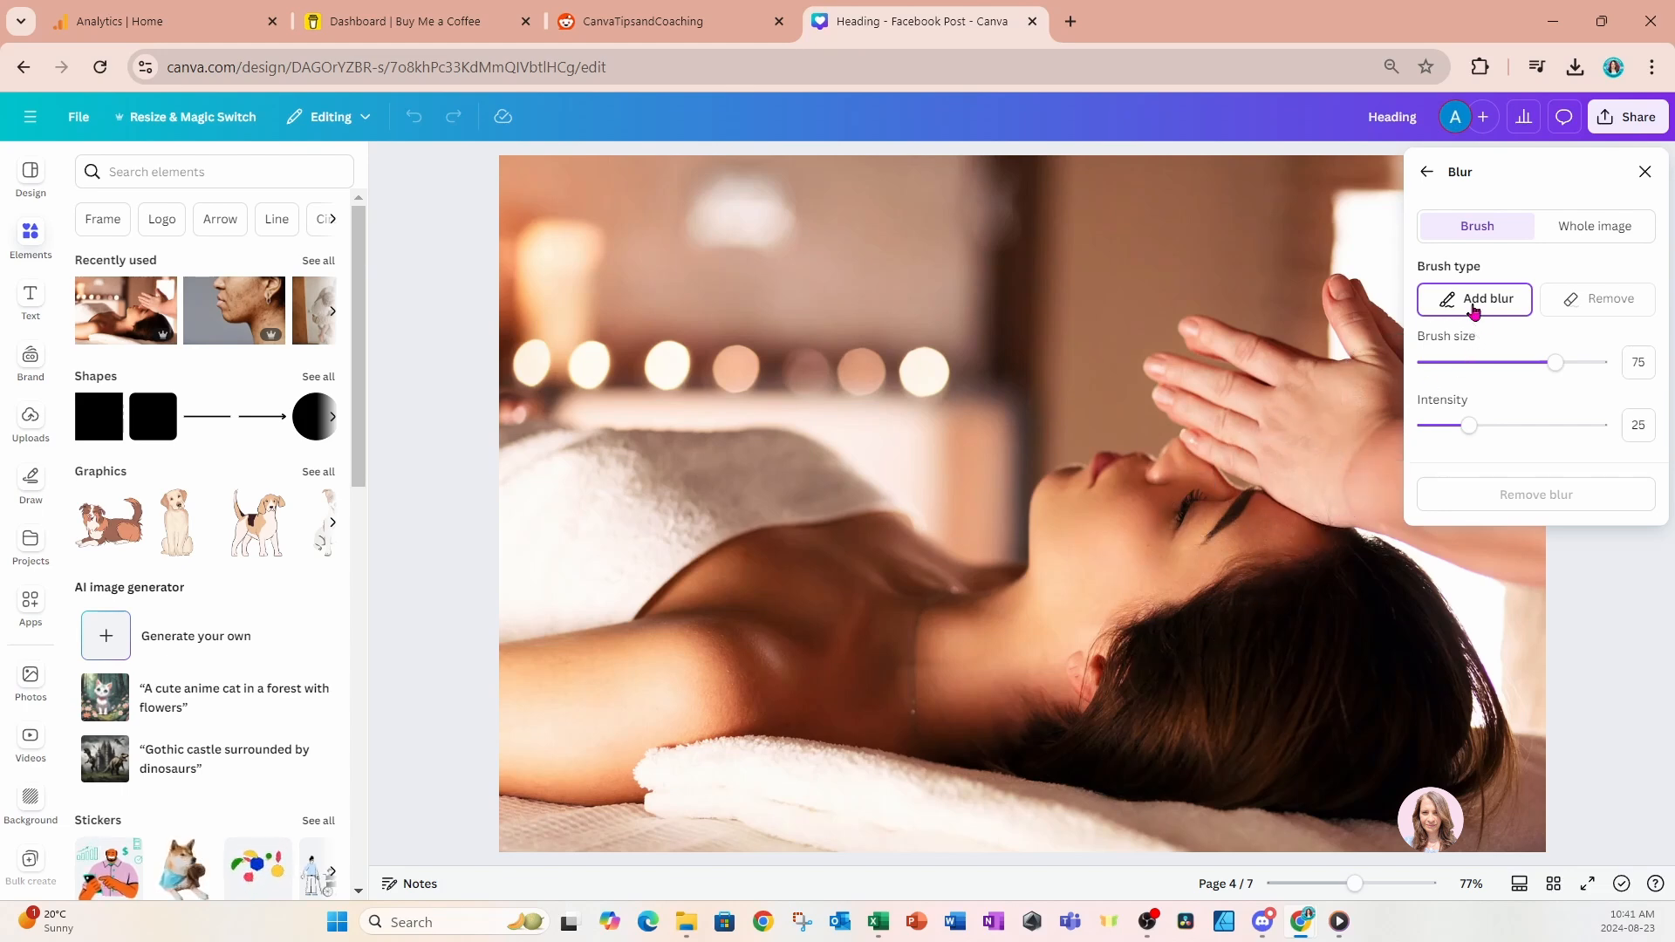
drag(1555, 363, 1494, 365)
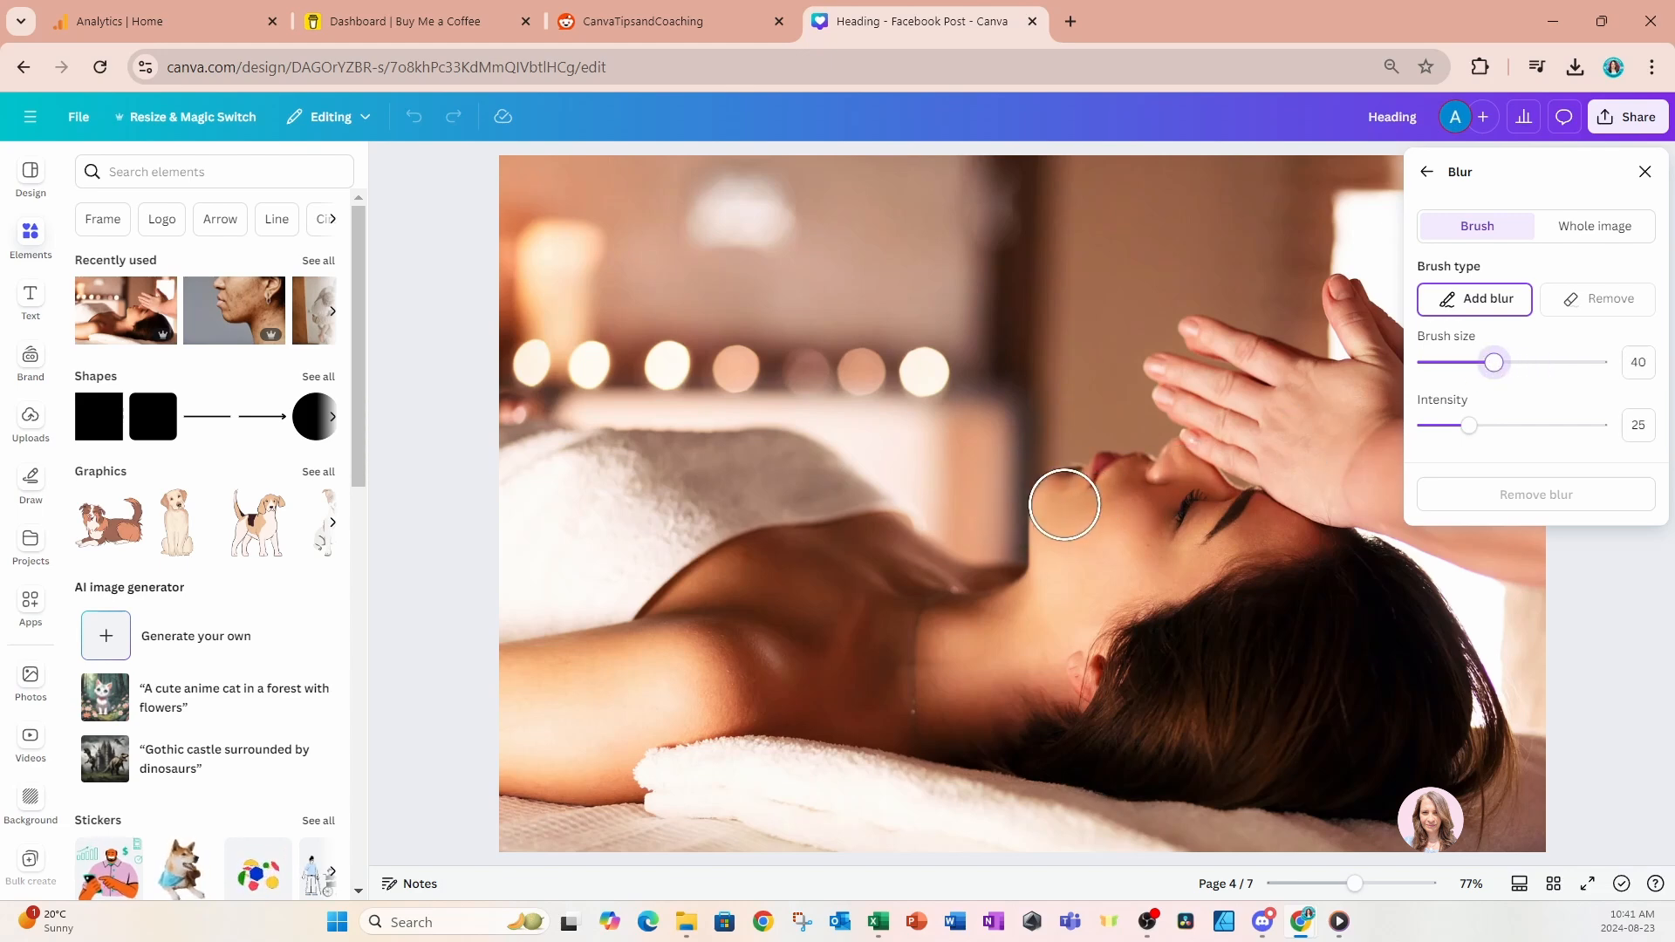
mouse_move(1065, 505)
mouse_down()
mouse_move(1158, 476)
mouse_move(1101, 475)
mouse_move(1179, 474)
mouse_move(1201, 513)
mouse_move(1143, 541)
mouse_move(1078, 518)
mouse_move(1069, 494)
mouse_move(1046, 518)
mouse_move(1172, 489)
mouse_move(1229, 508)
mouse_move(1227, 526)
mouse_move(1130, 548)
mouse_up()
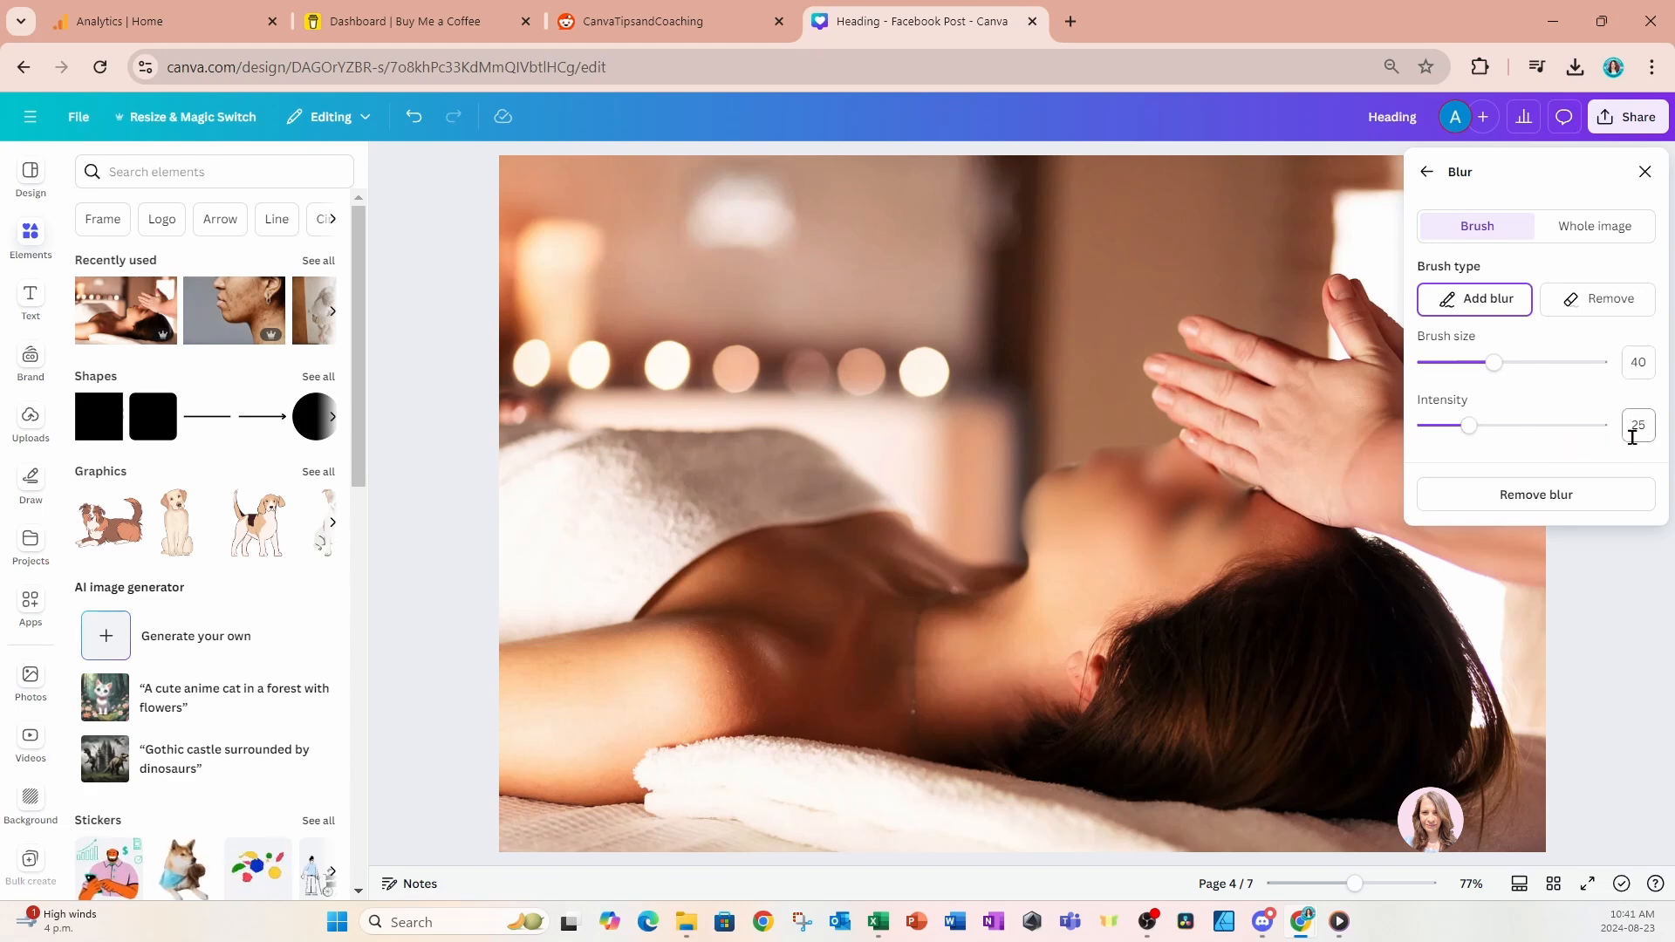
click(1583, 491)
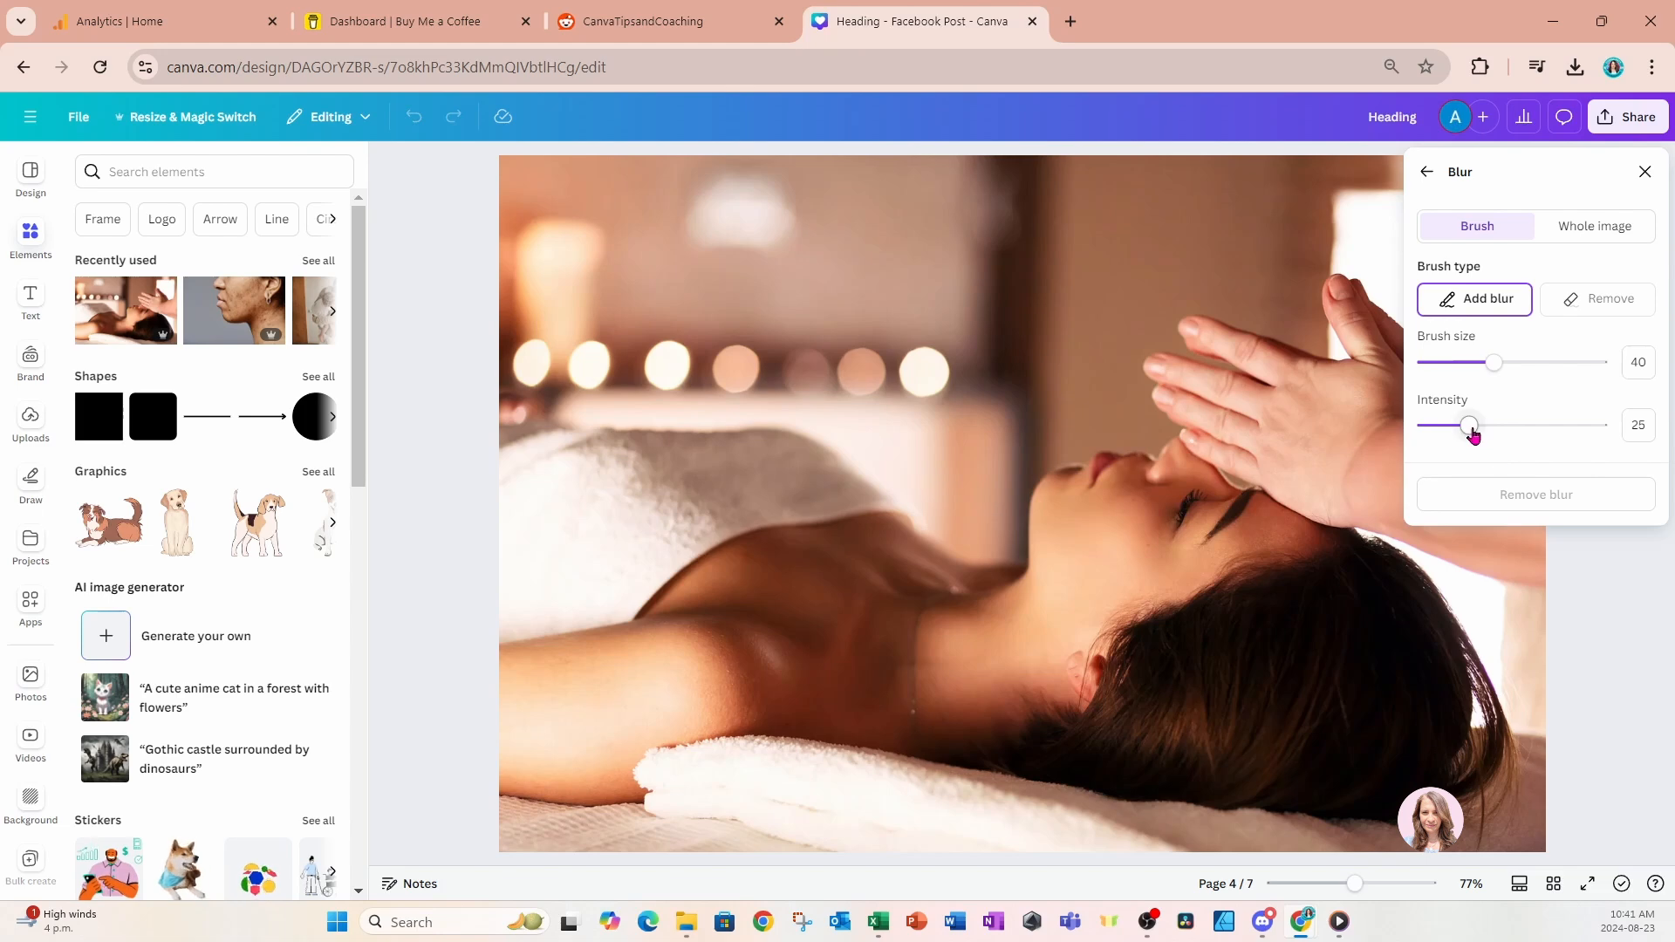
Blur the face in the massage photo with repeated brush strokes at intensity 7, and undo the blur.
drag(1462, 434, 1438, 434)
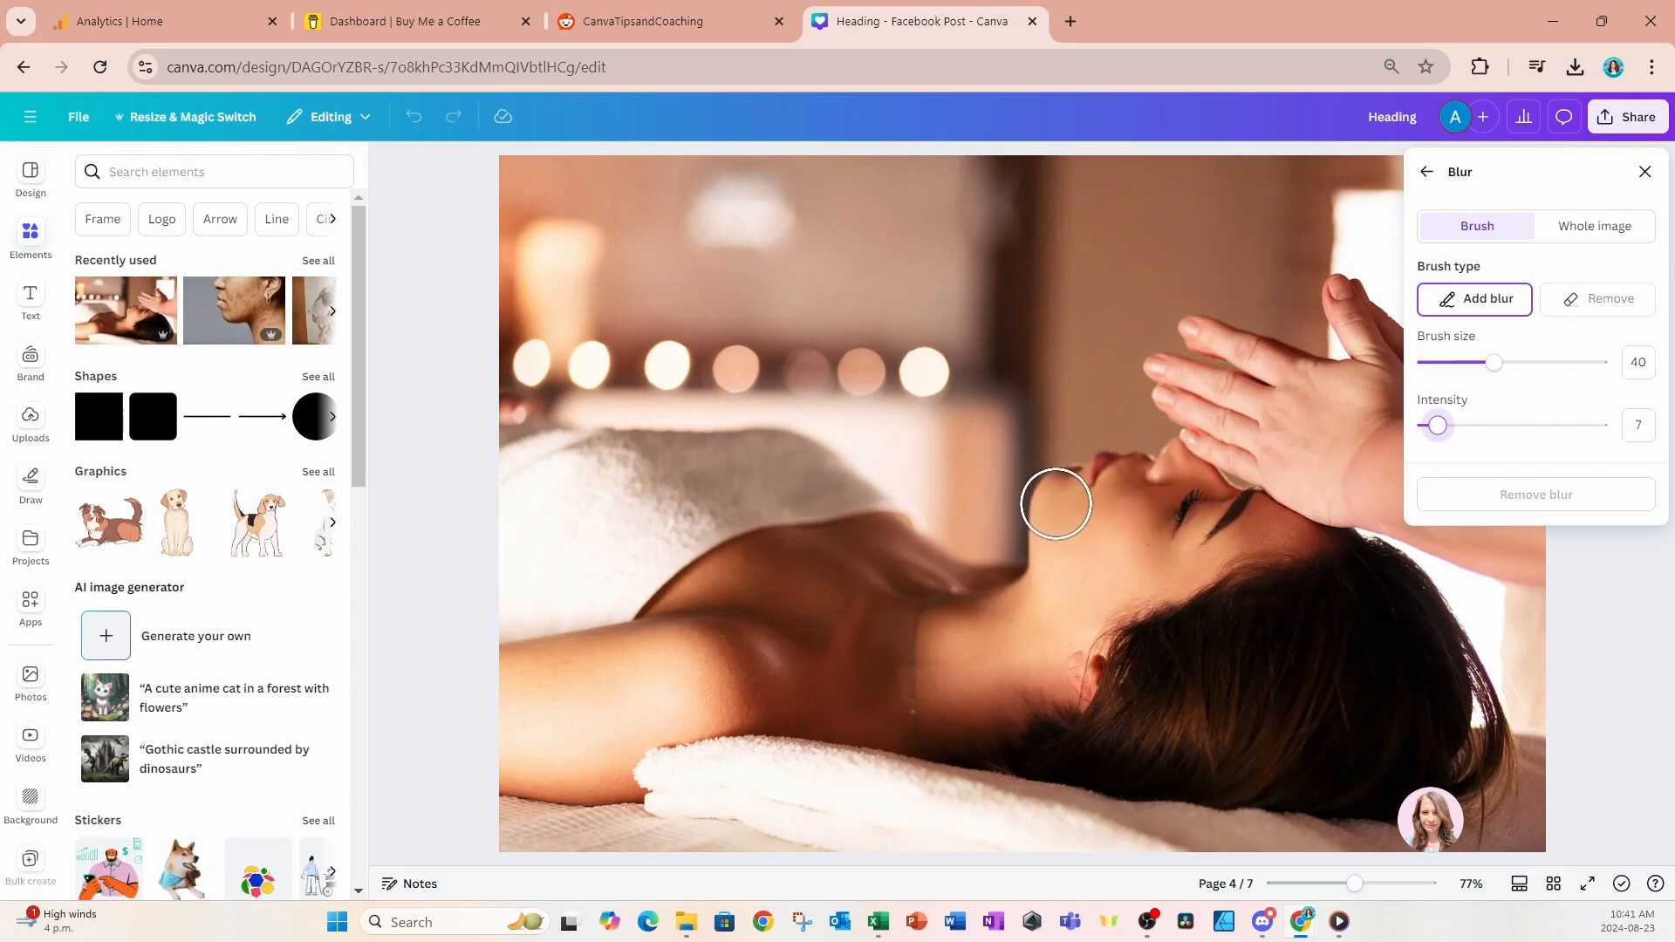
mouse_move(1056, 503)
mouse_down()
mouse_move(1140, 471)
mouse_move(1232, 507)
mouse_move(1167, 525)
mouse_move(1124, 511)
mouse_move(1039, 543)
mouse_up()
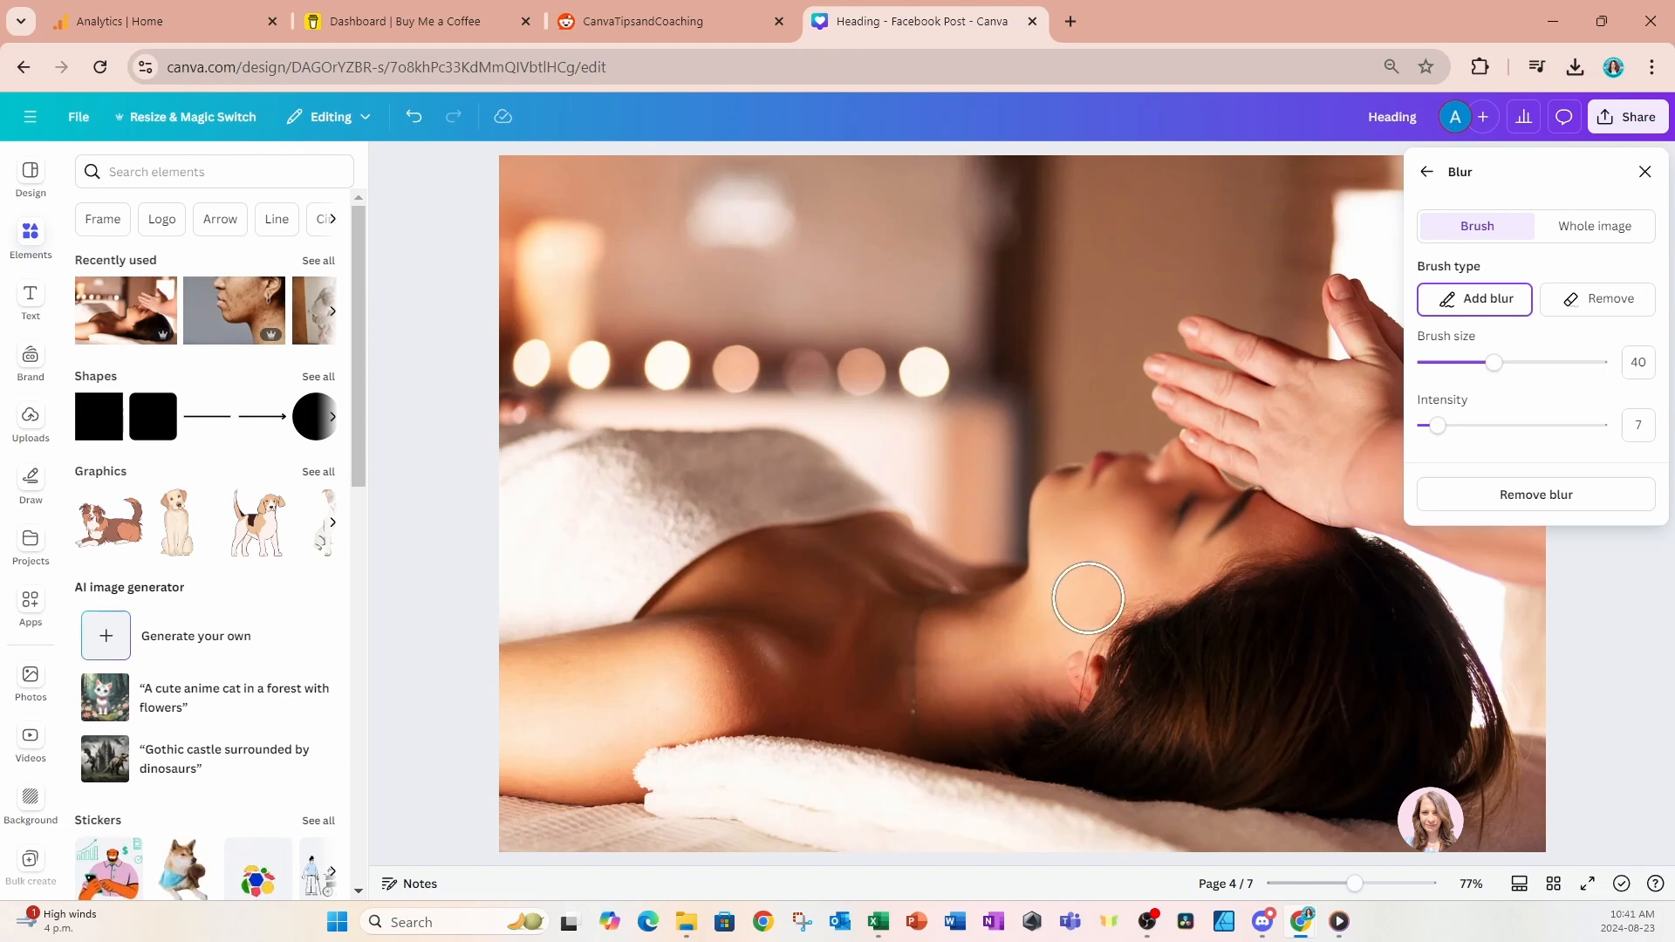
mouse_move(1062, 499)
mouse_down()
mouse_move(1141, 477)
mouse_move(1214, 512)
mouse_move(1121, 514)
mouse_move(1034, 546)
mouse_move(1048, 509)
mouse_move(1111, 483)
mouse_move(1158, 477)
mouse_move(1225, 514)
mouse_up()
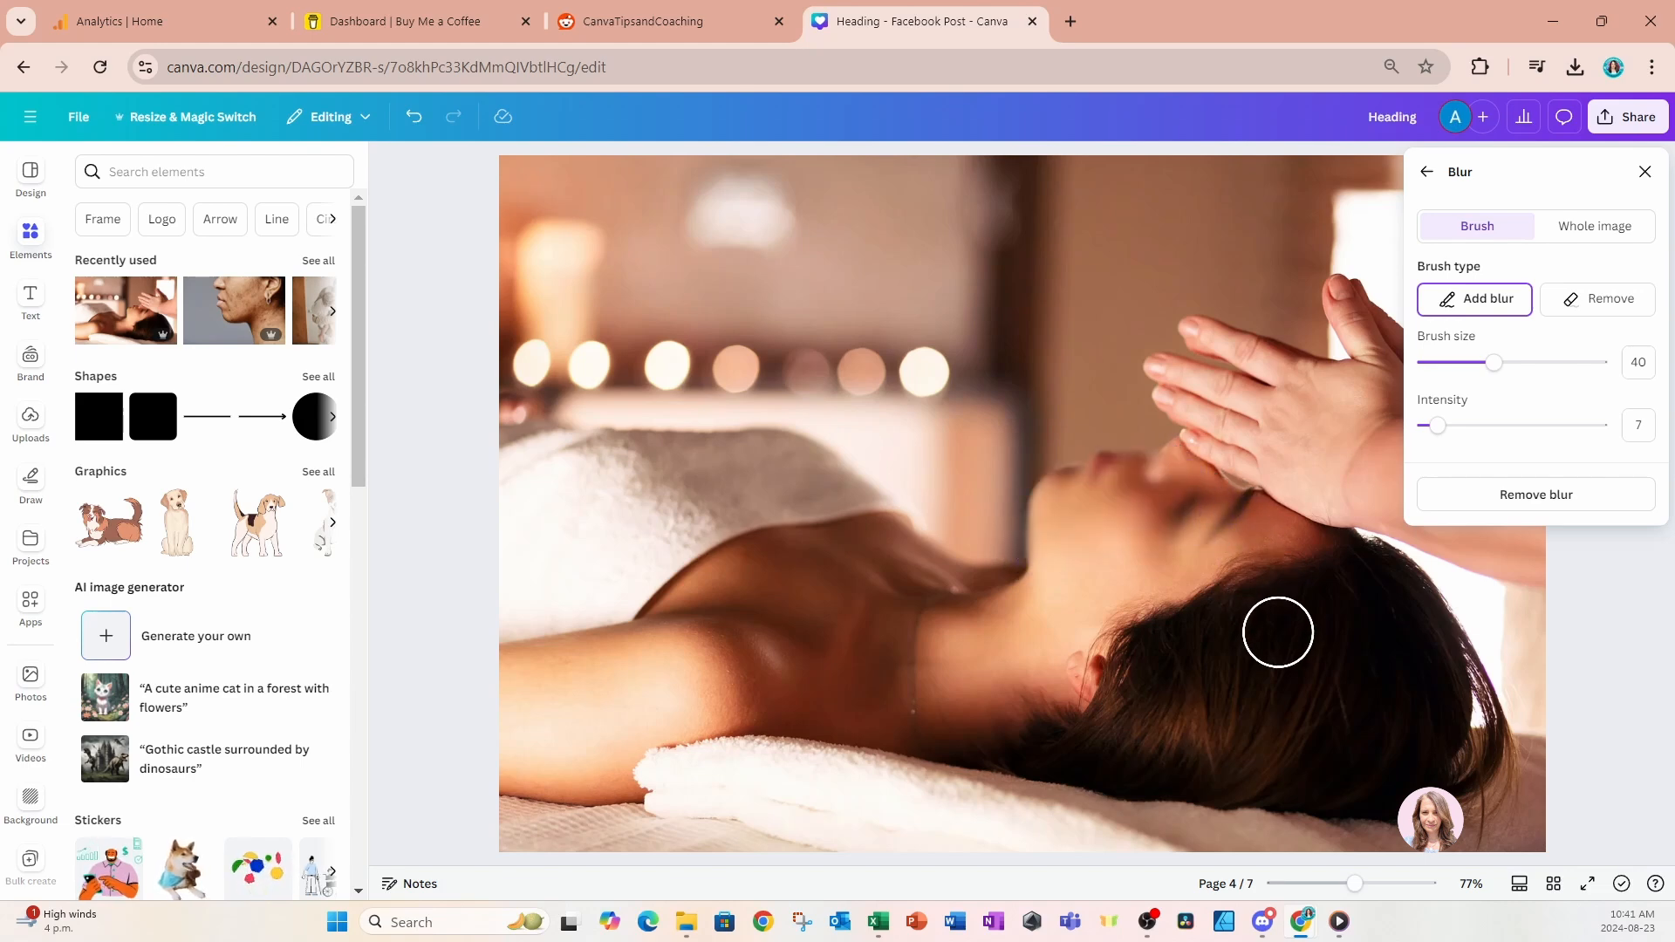
mouse_move(1065, 528)
mouse_down()
mouse_move(1118, 472)
mouse_move(1159, 467)
mouse_move(1238, 509)
mouse_move(1155, 506)
mouse_move(1046, 543)
mouse_move(1051, 494)
mouse_move(1080, 485)
mouse_up()
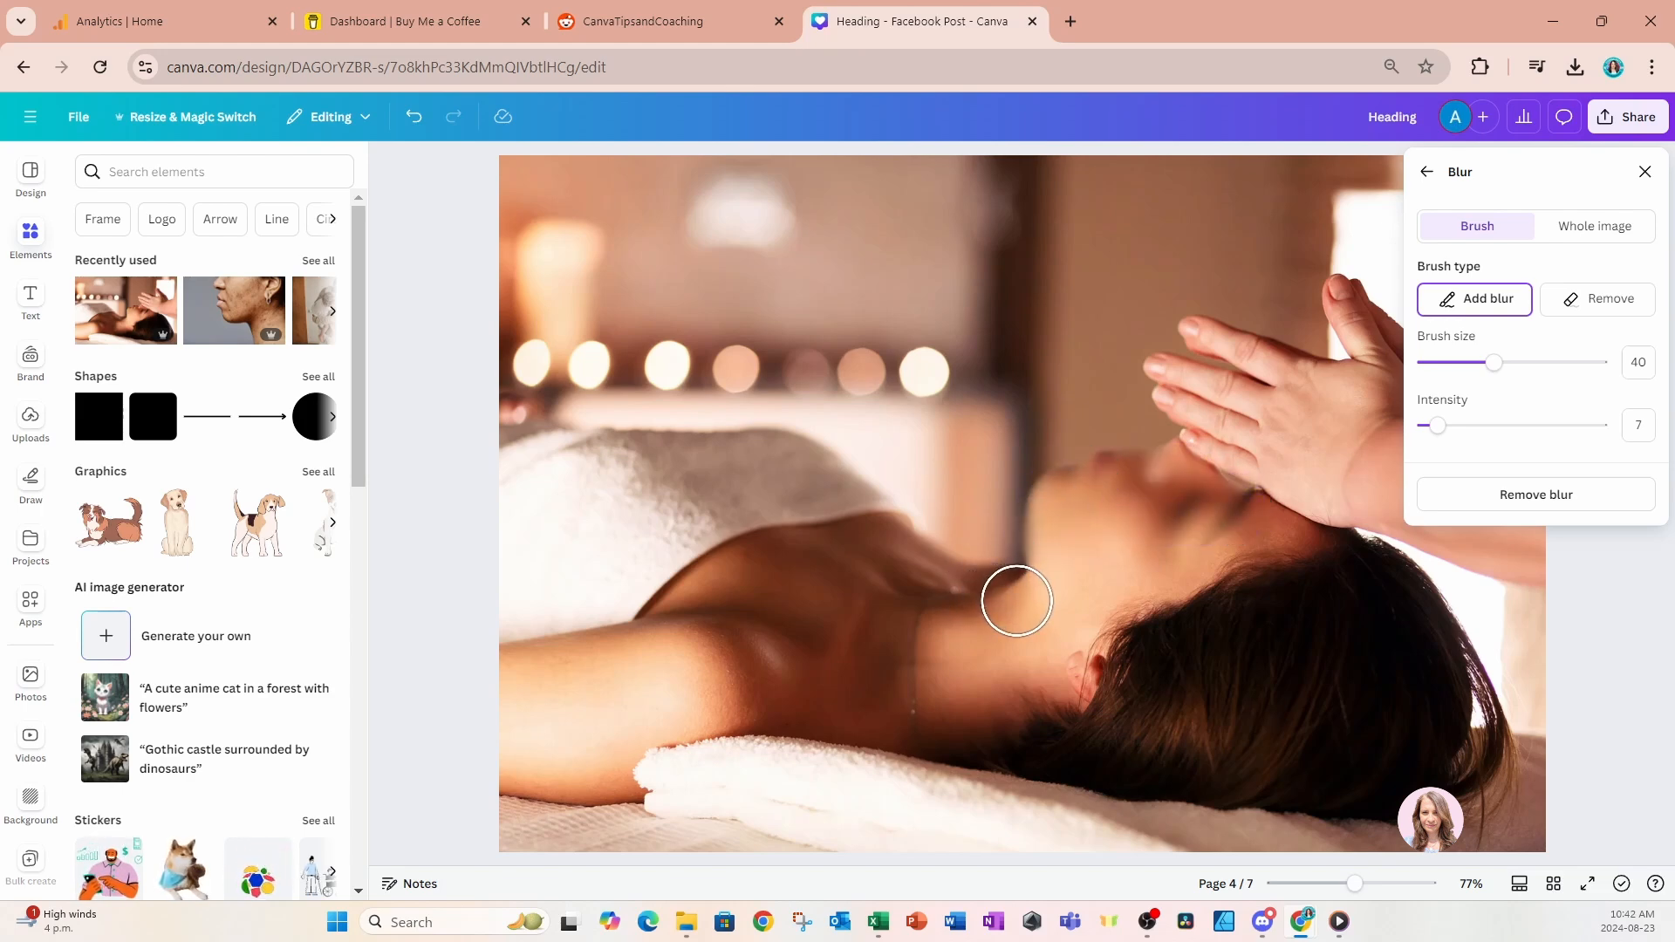
mouse_move(1034, 558)
mouse_down()
mouse_move(1084, 536)
mouse_move(1242, 512)
mouse_up()
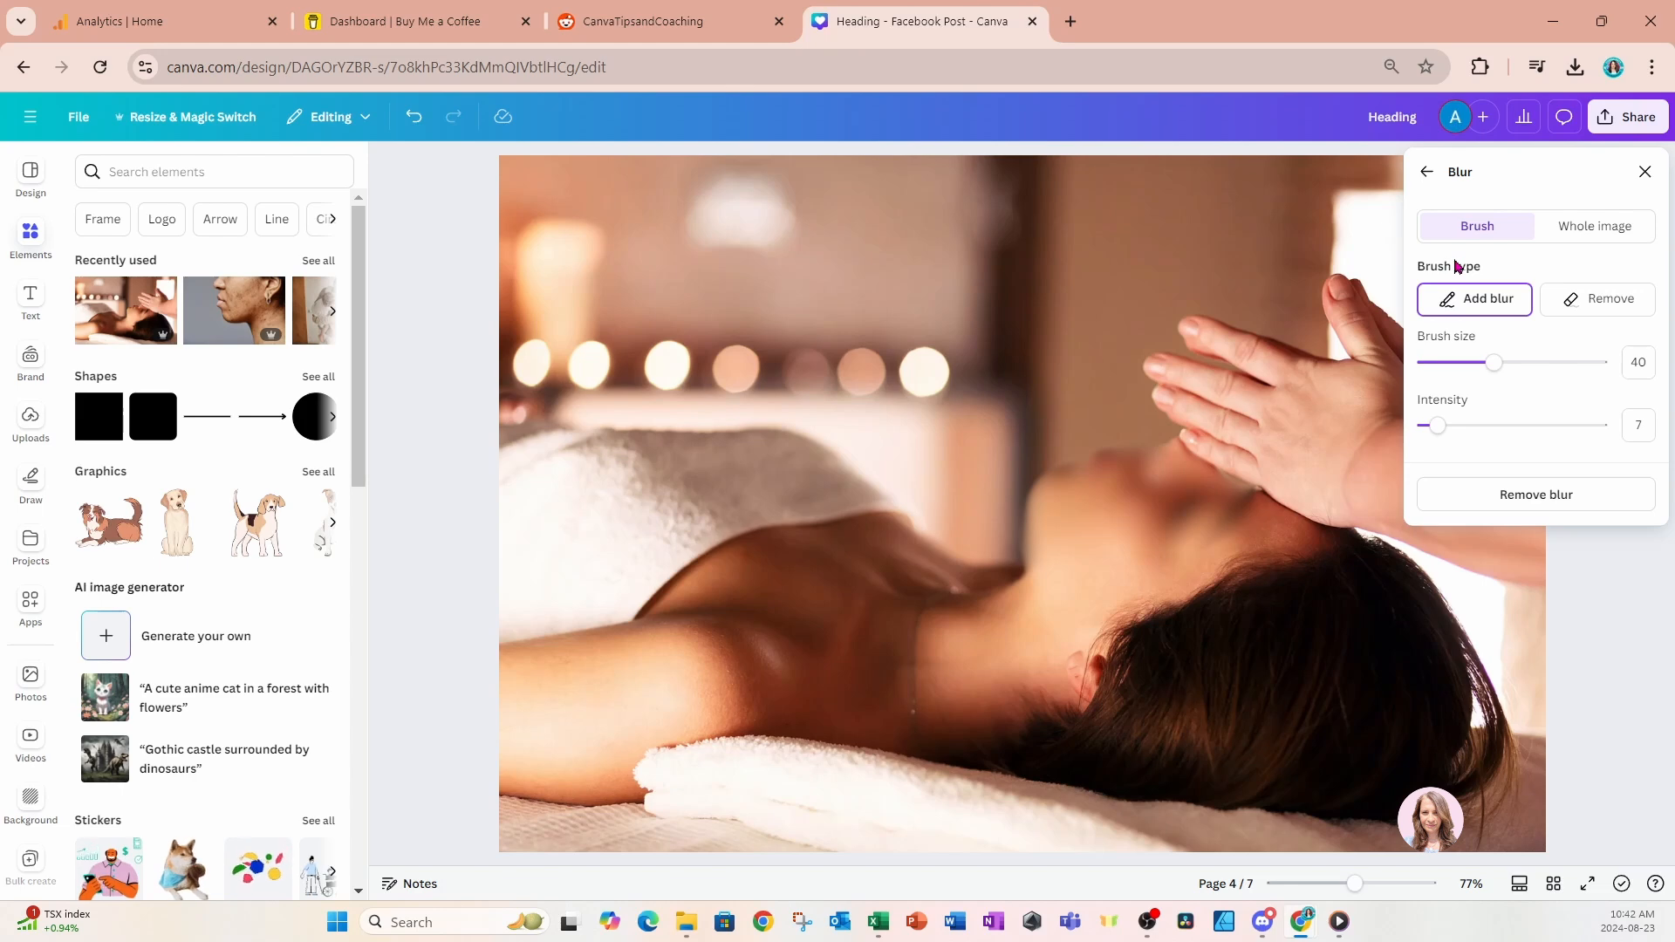
click(1429, 173)
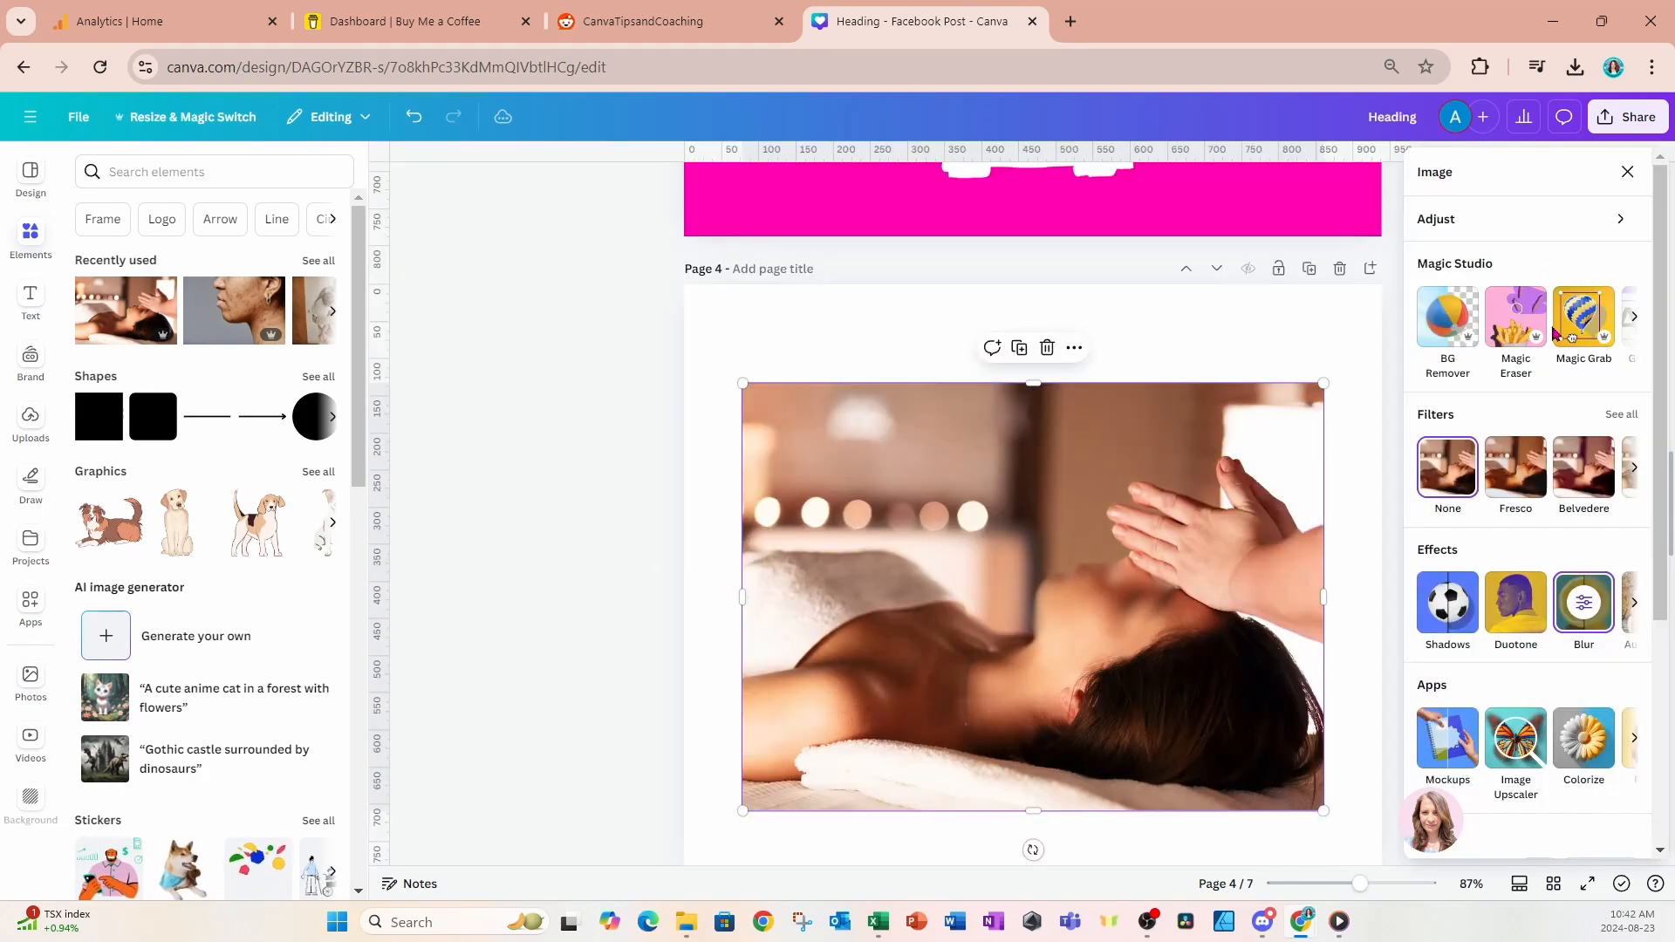
click(1634, 604)
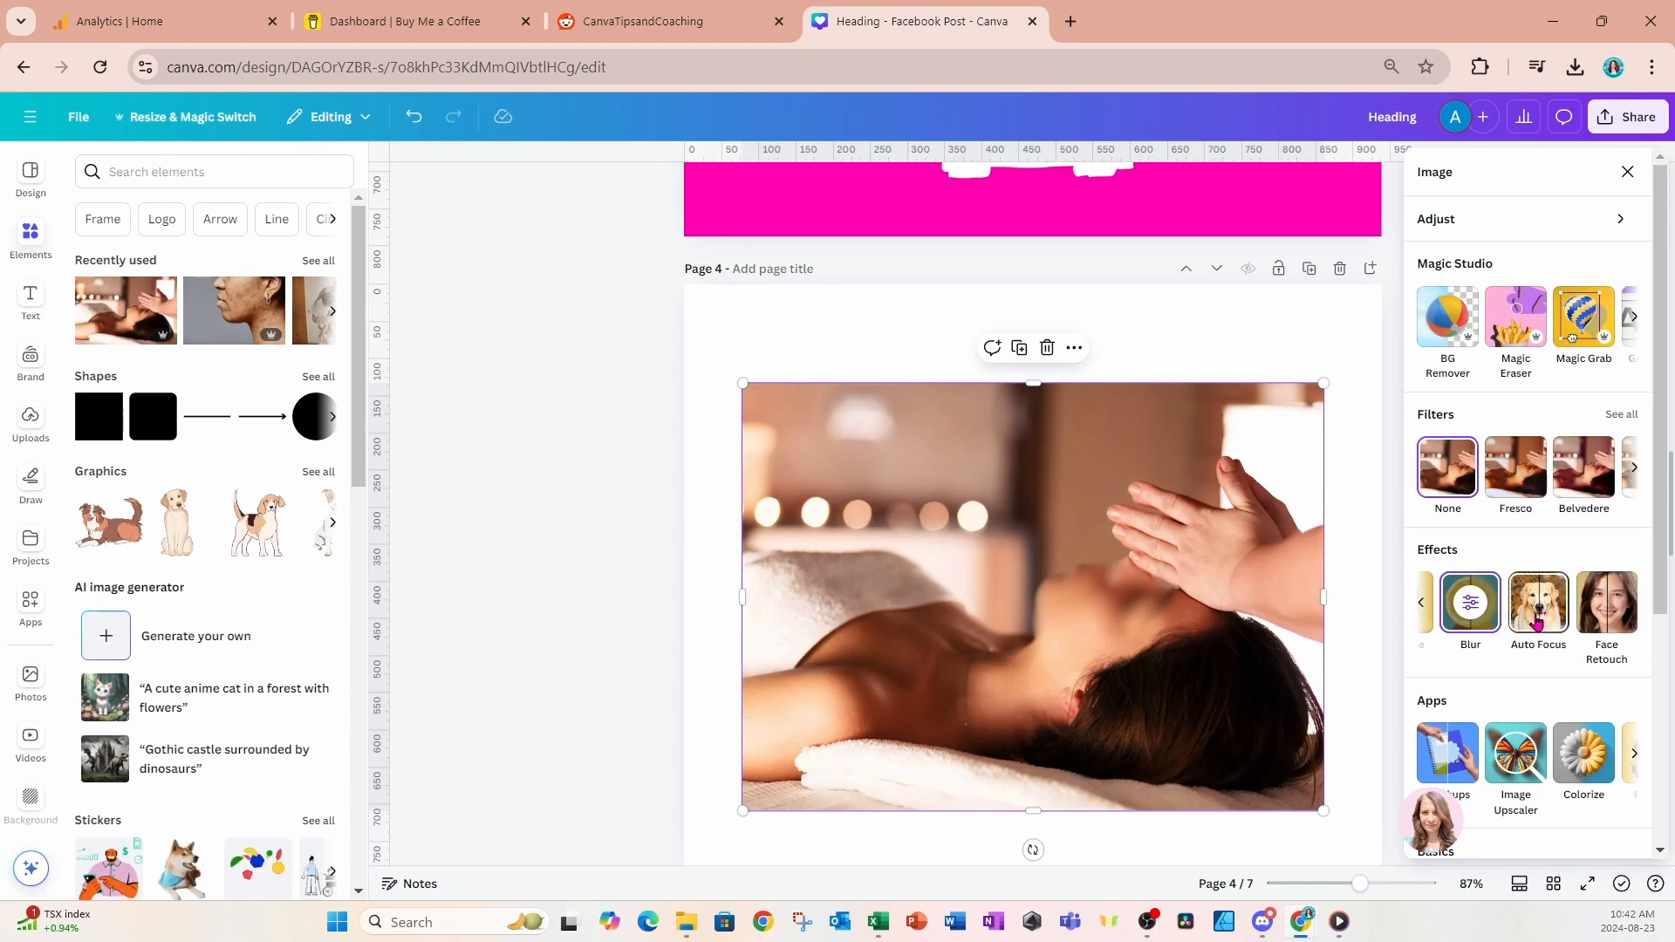
click(415, 120)
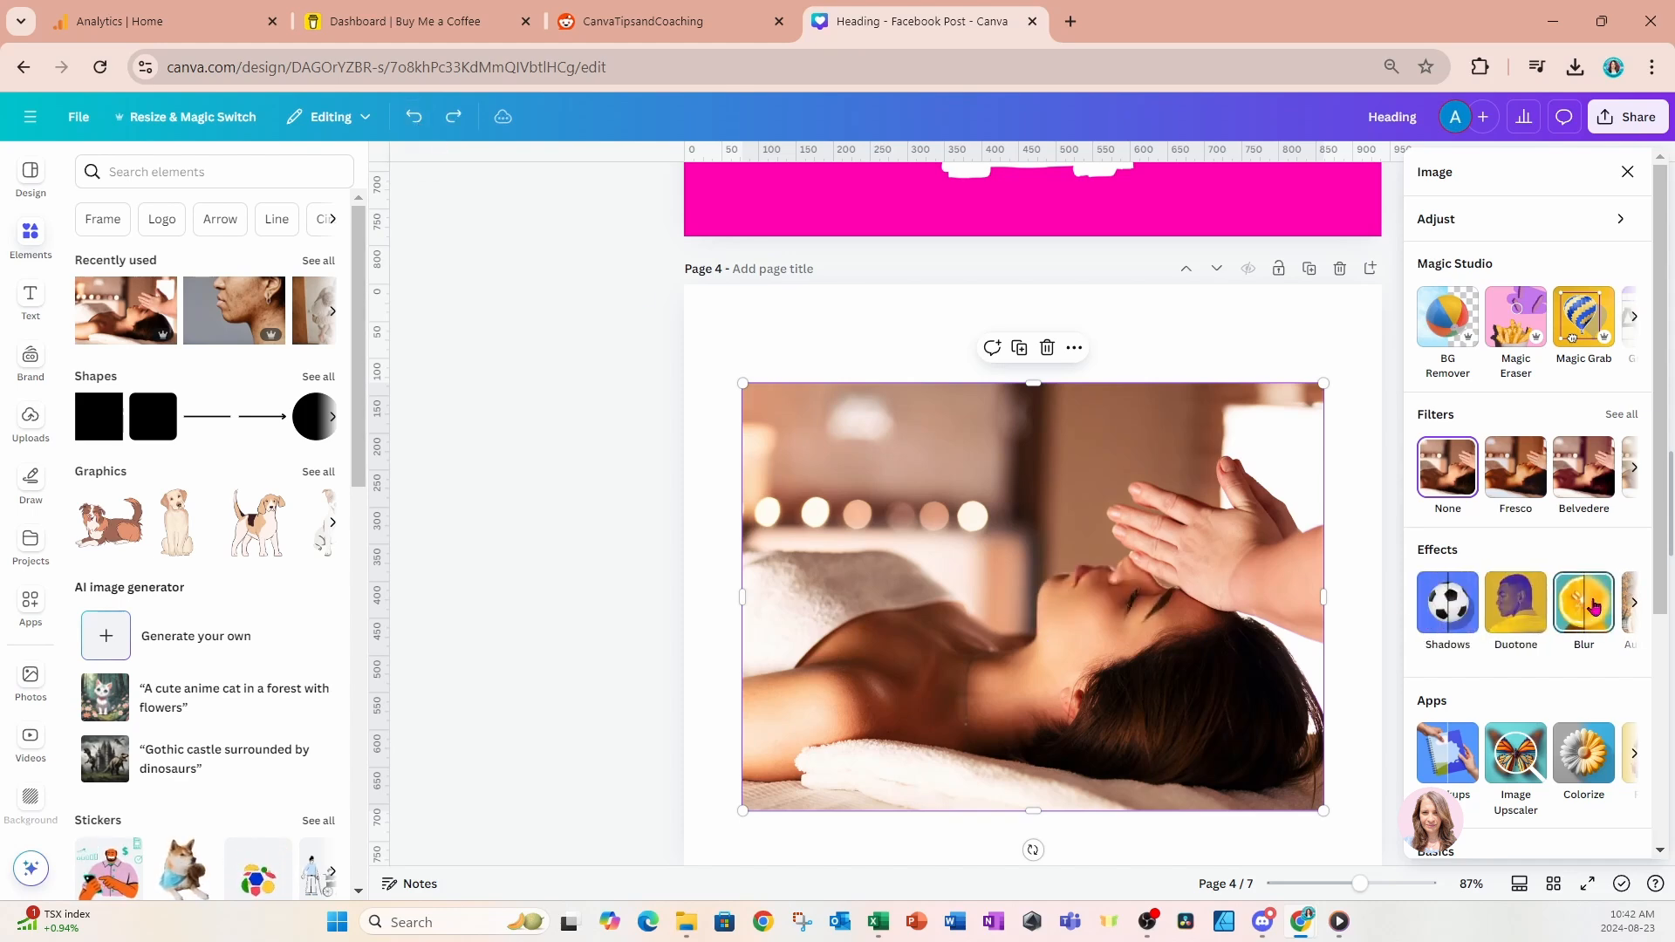
Apply the Auto Focus effect to the massage photo and set its blur intensity to 64.
click(1637, 613)
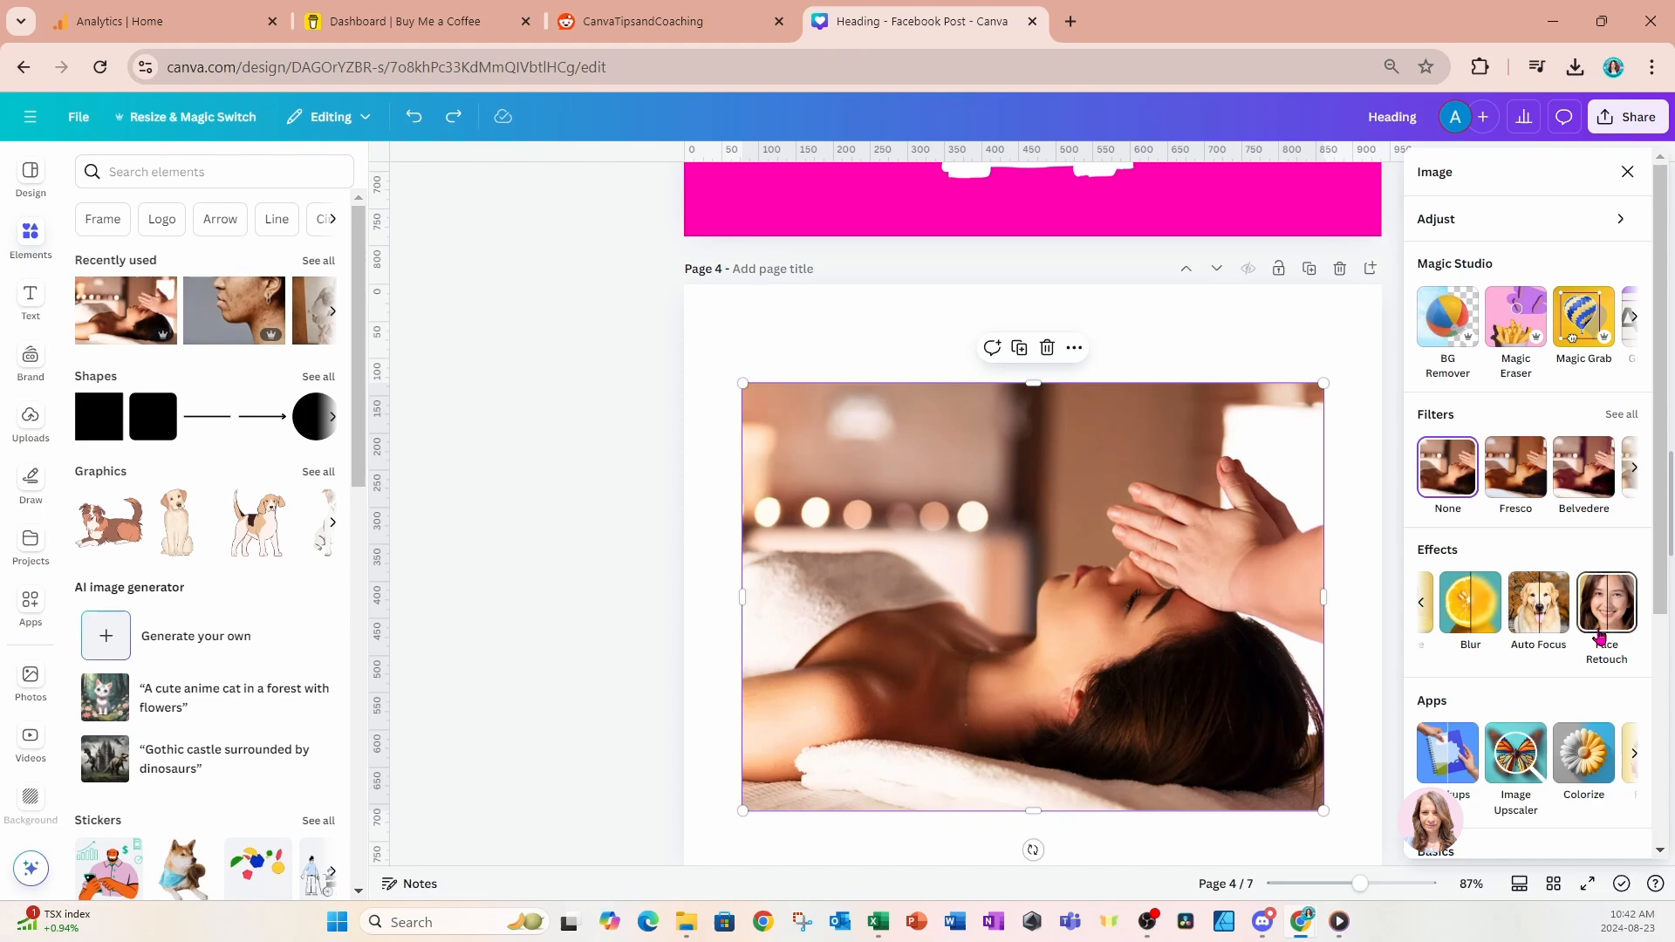
click(1550, 621)
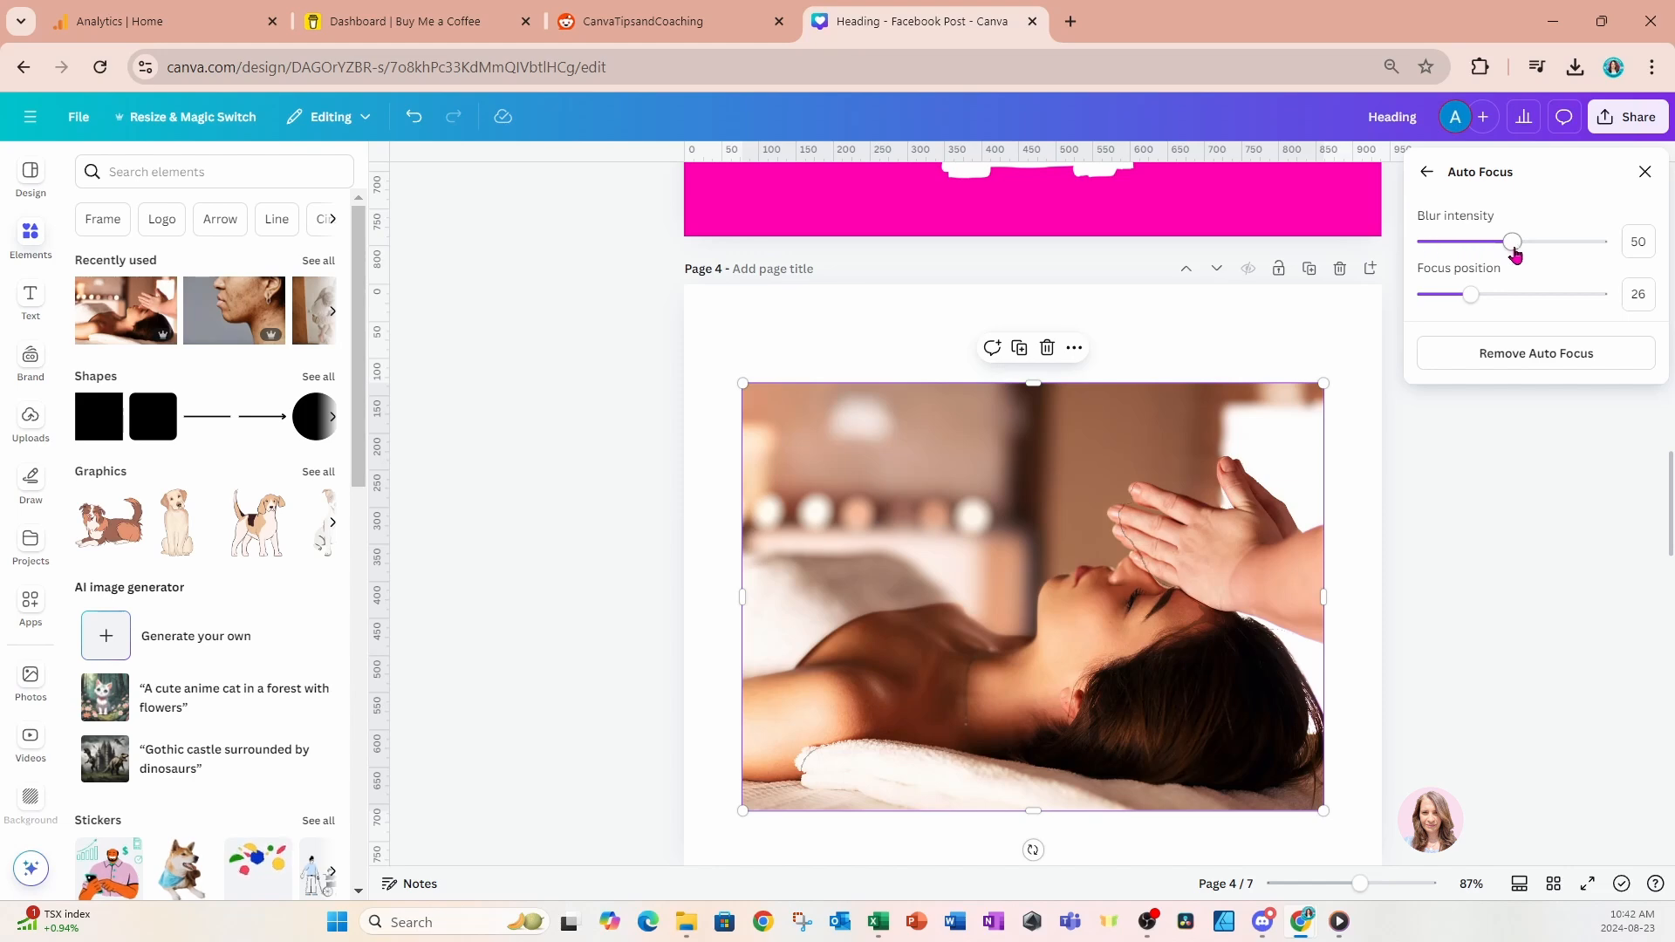
mouse_move(1515, 248)
mouse_down()
mouse_move(1604, 252)
mouse_move(1434, 244)
mouse_move(1515, 237)
mouse_move(1616, 273)
mouse_move(1574, 239)
mouse_move(1538, 249)
mouse_up()
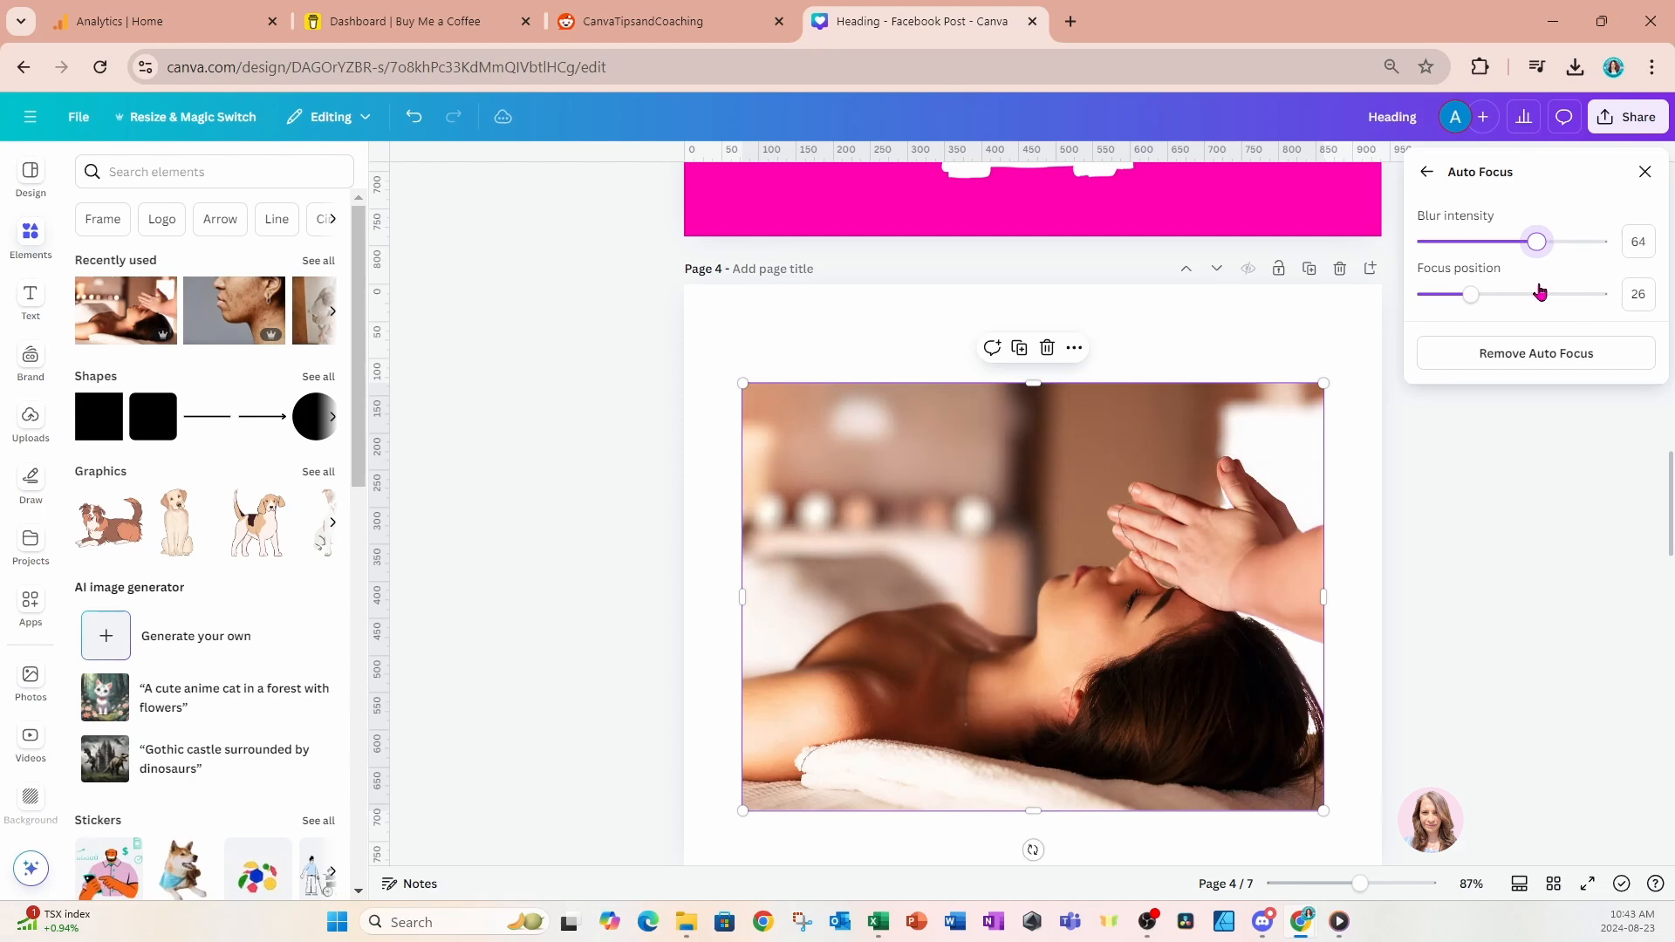
Try Auto Focus positions of 76, 26 and 96.5 on the massage photo, finishing with the focus position at 88.5.
drag(1470, 297, 1481, 298)
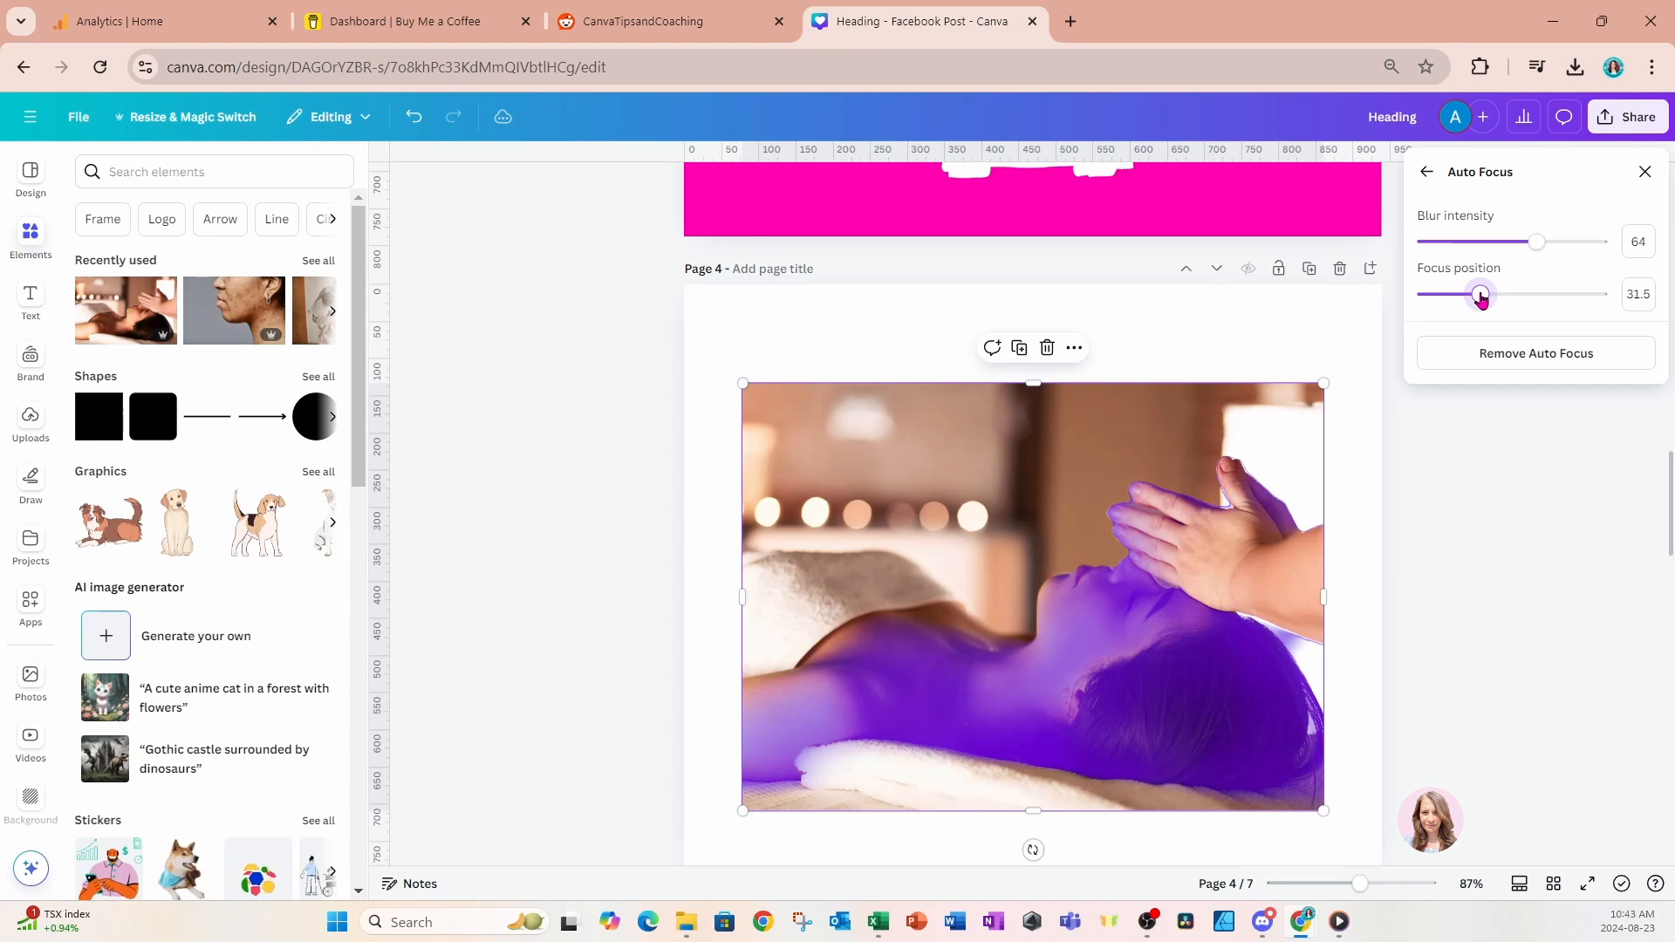
drag(1481, 297, 1560, 313)
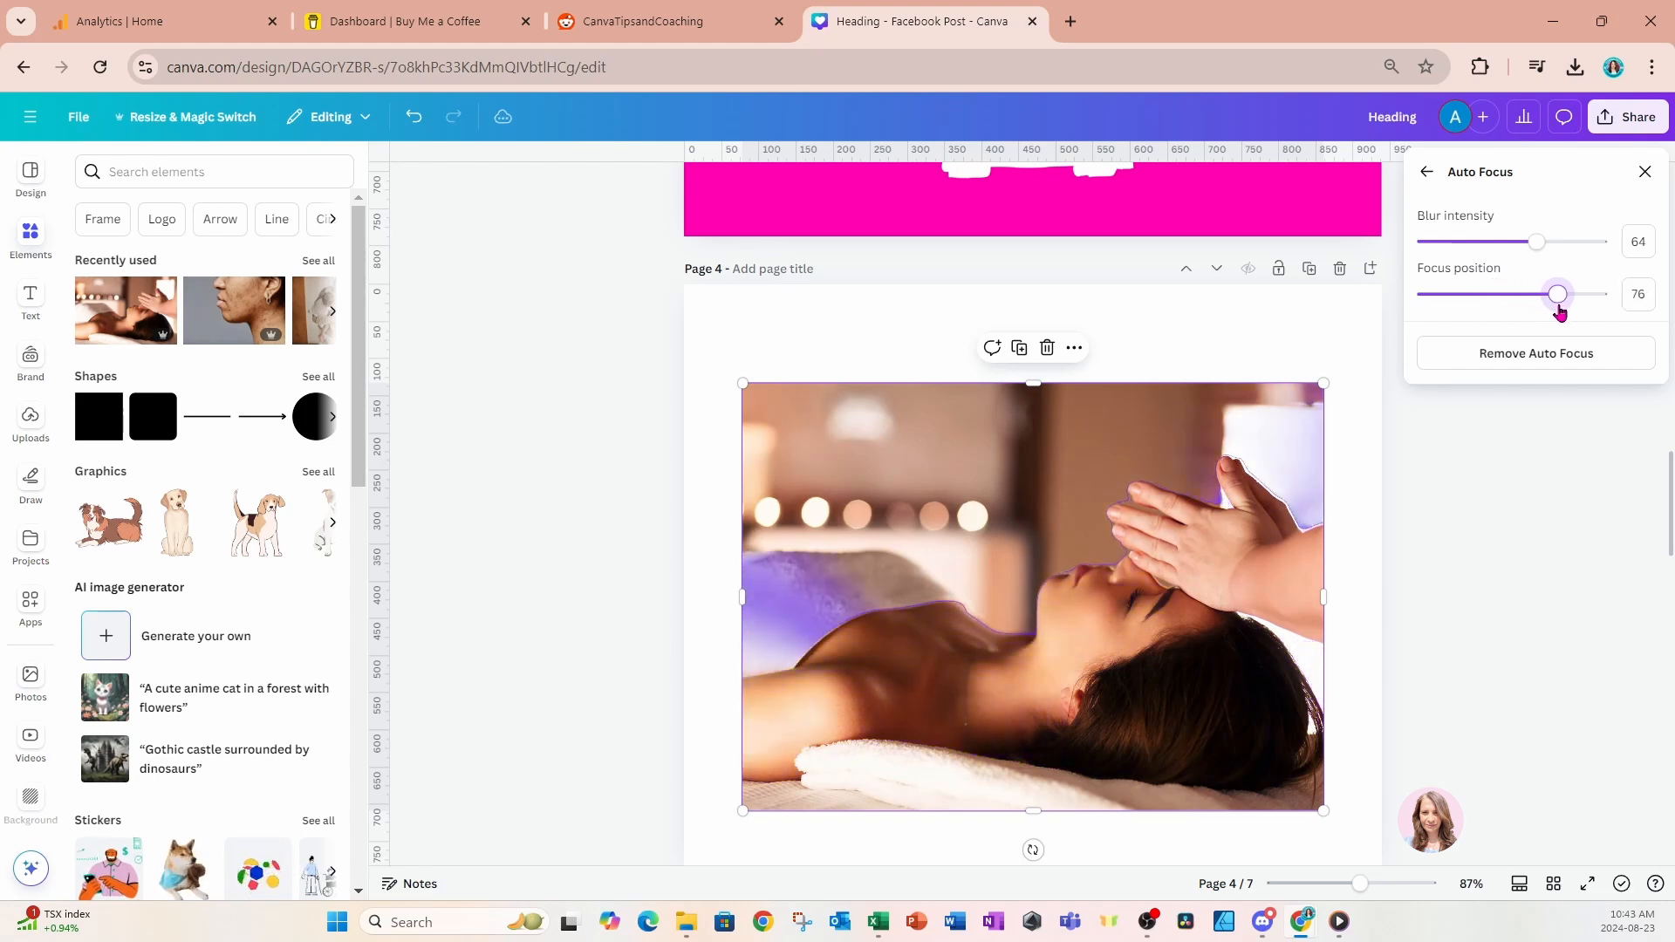
drag(1560, 312, 1473, 311)
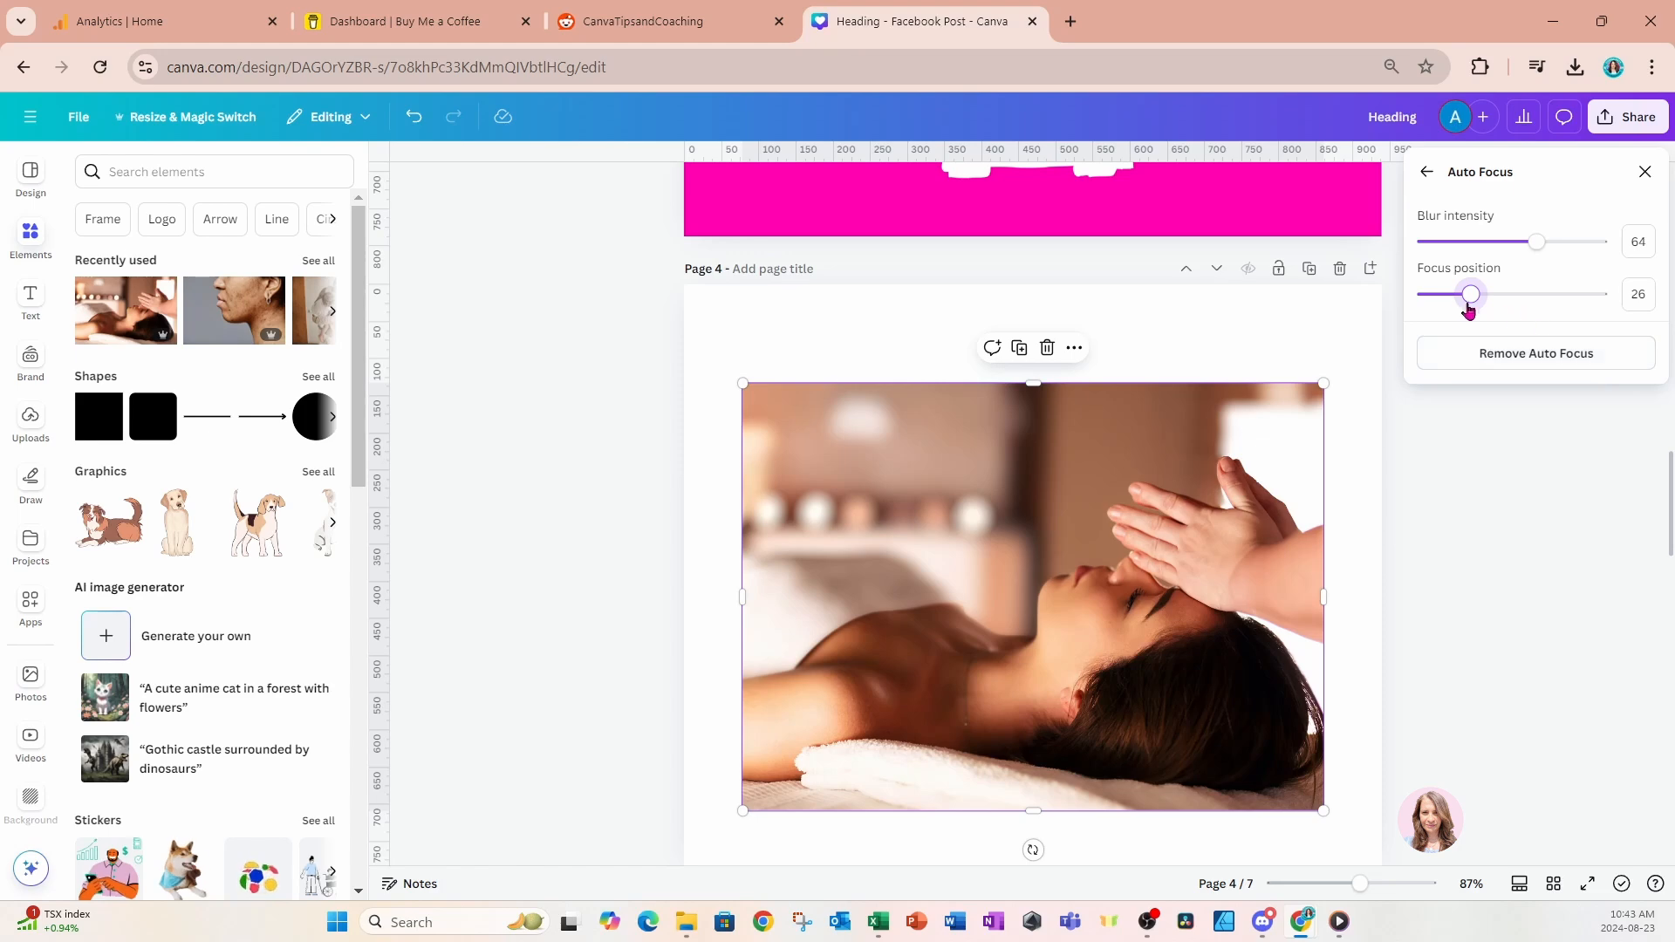
drag(1470, 299, 1597, 306)
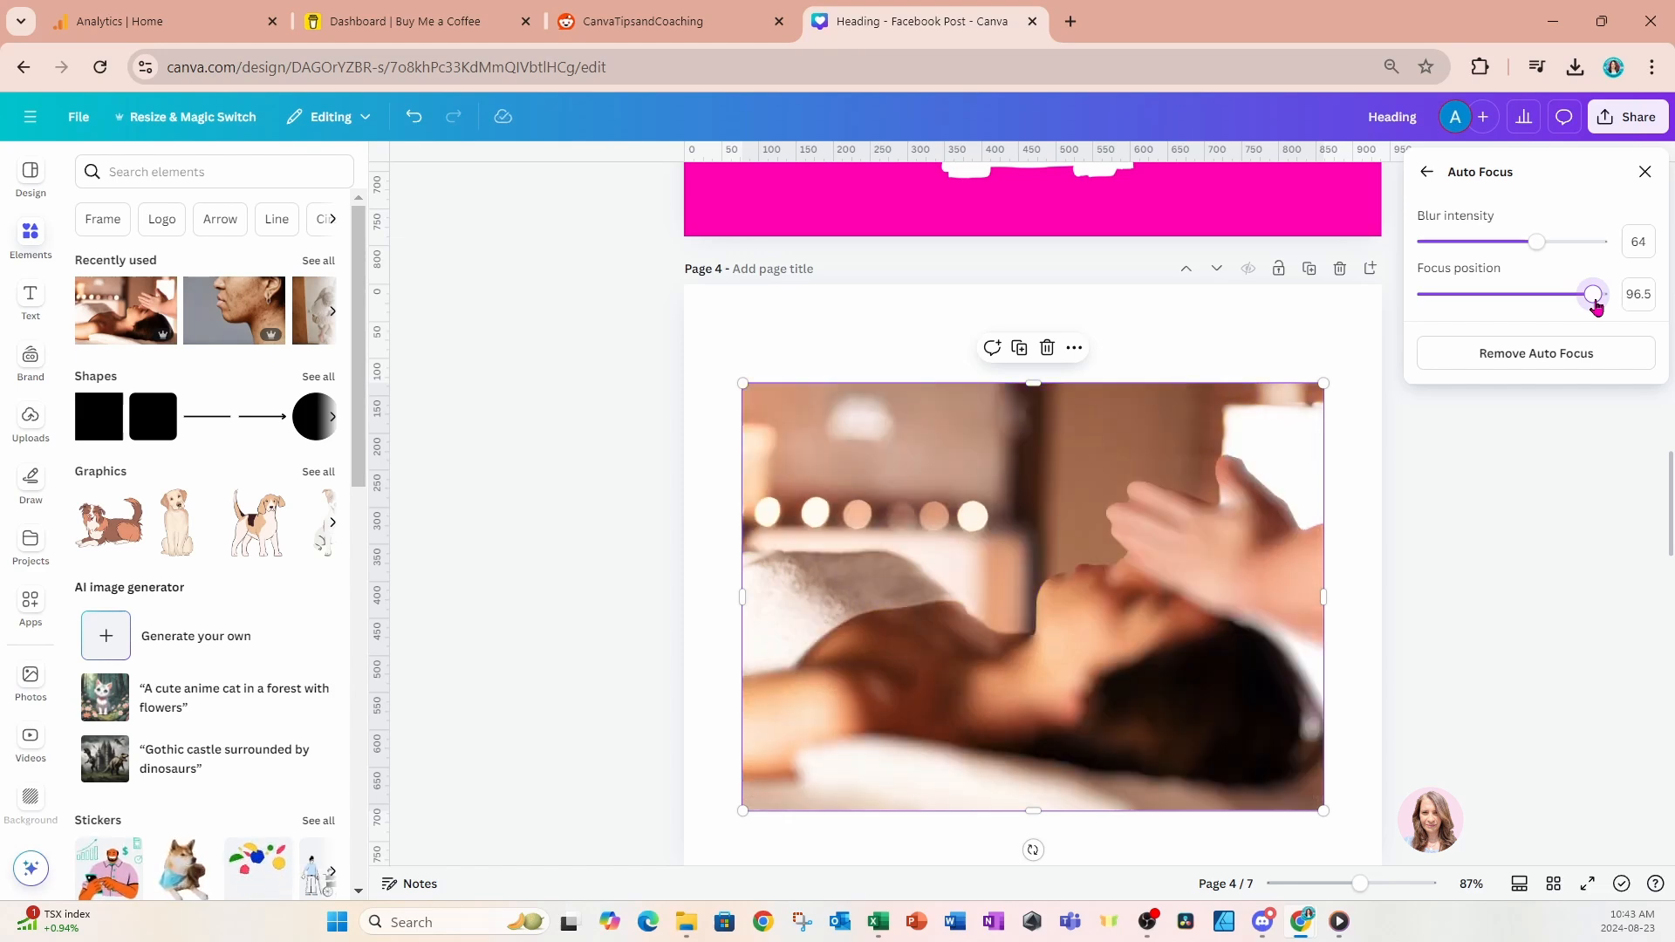
drag(1596, 305, 1474, 302)
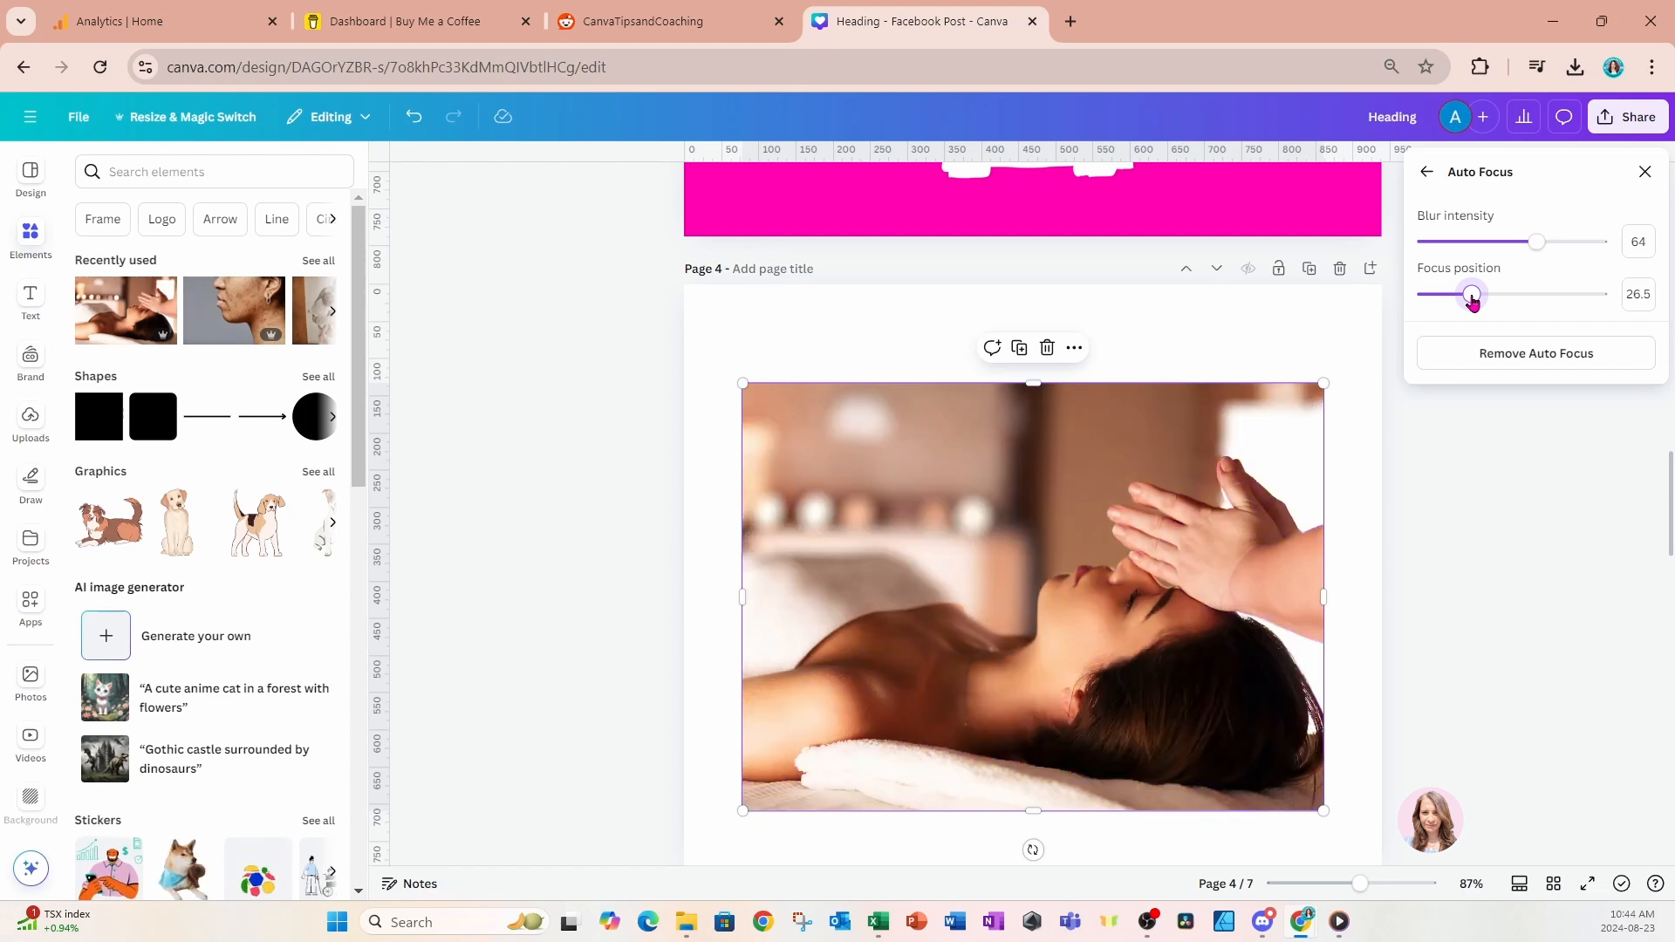
drag(1473, 300, 1583, 310)
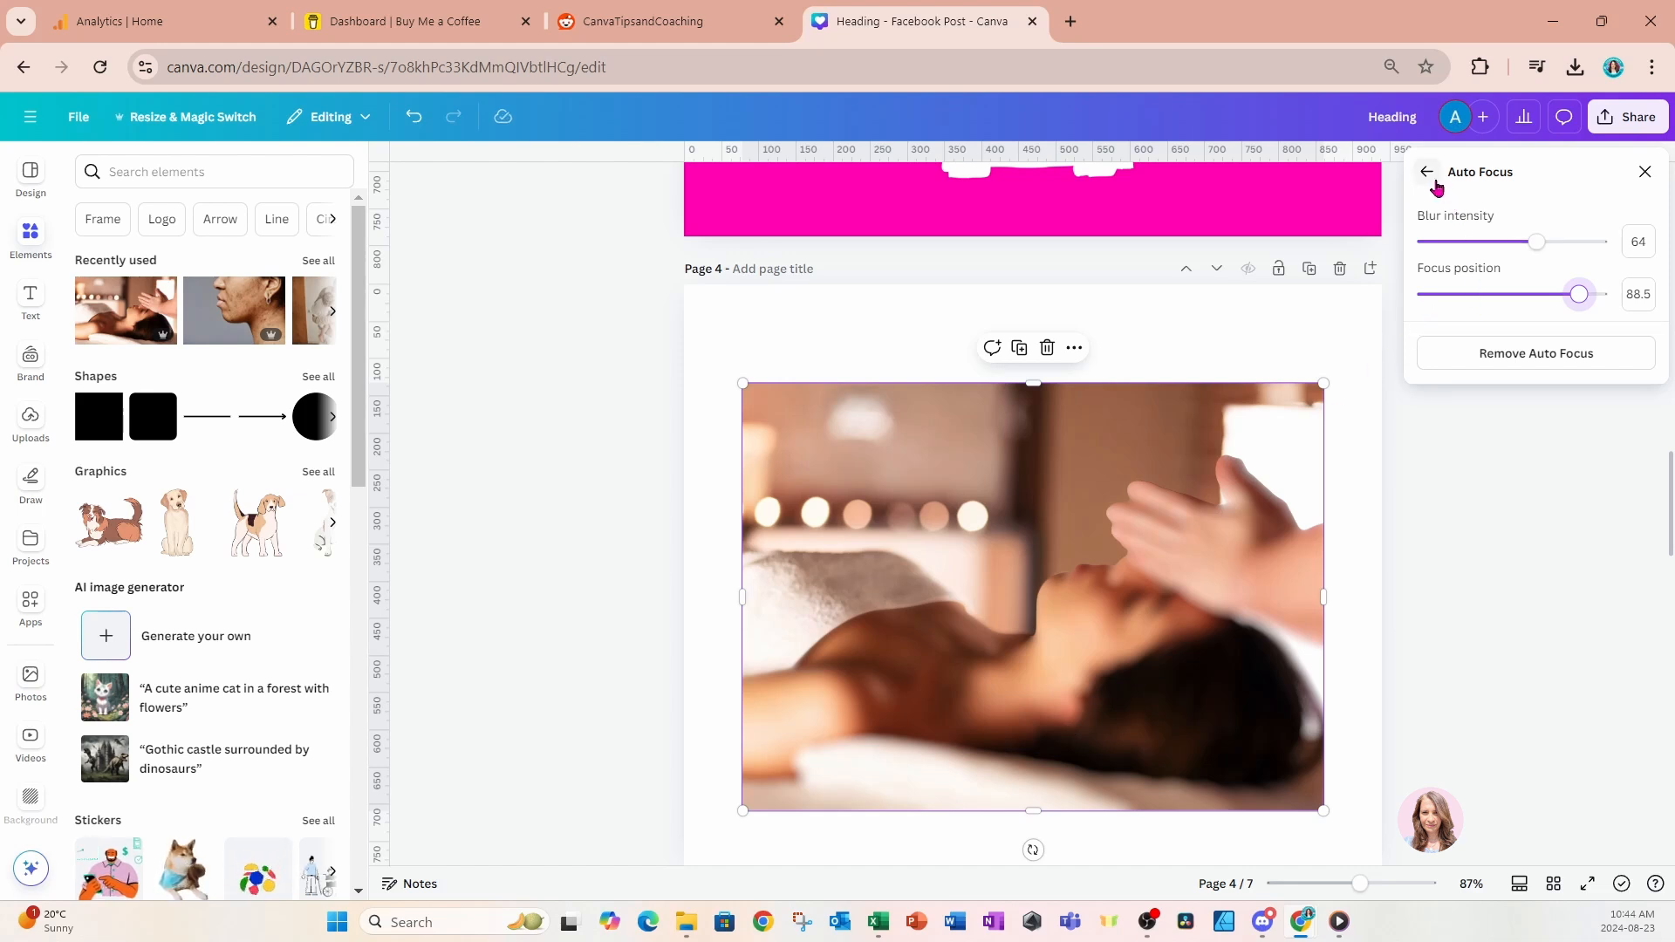
Remove Auto Focus from the massage photo and replace the photo with the recently used side-profile face photo.
click(1529, 356)
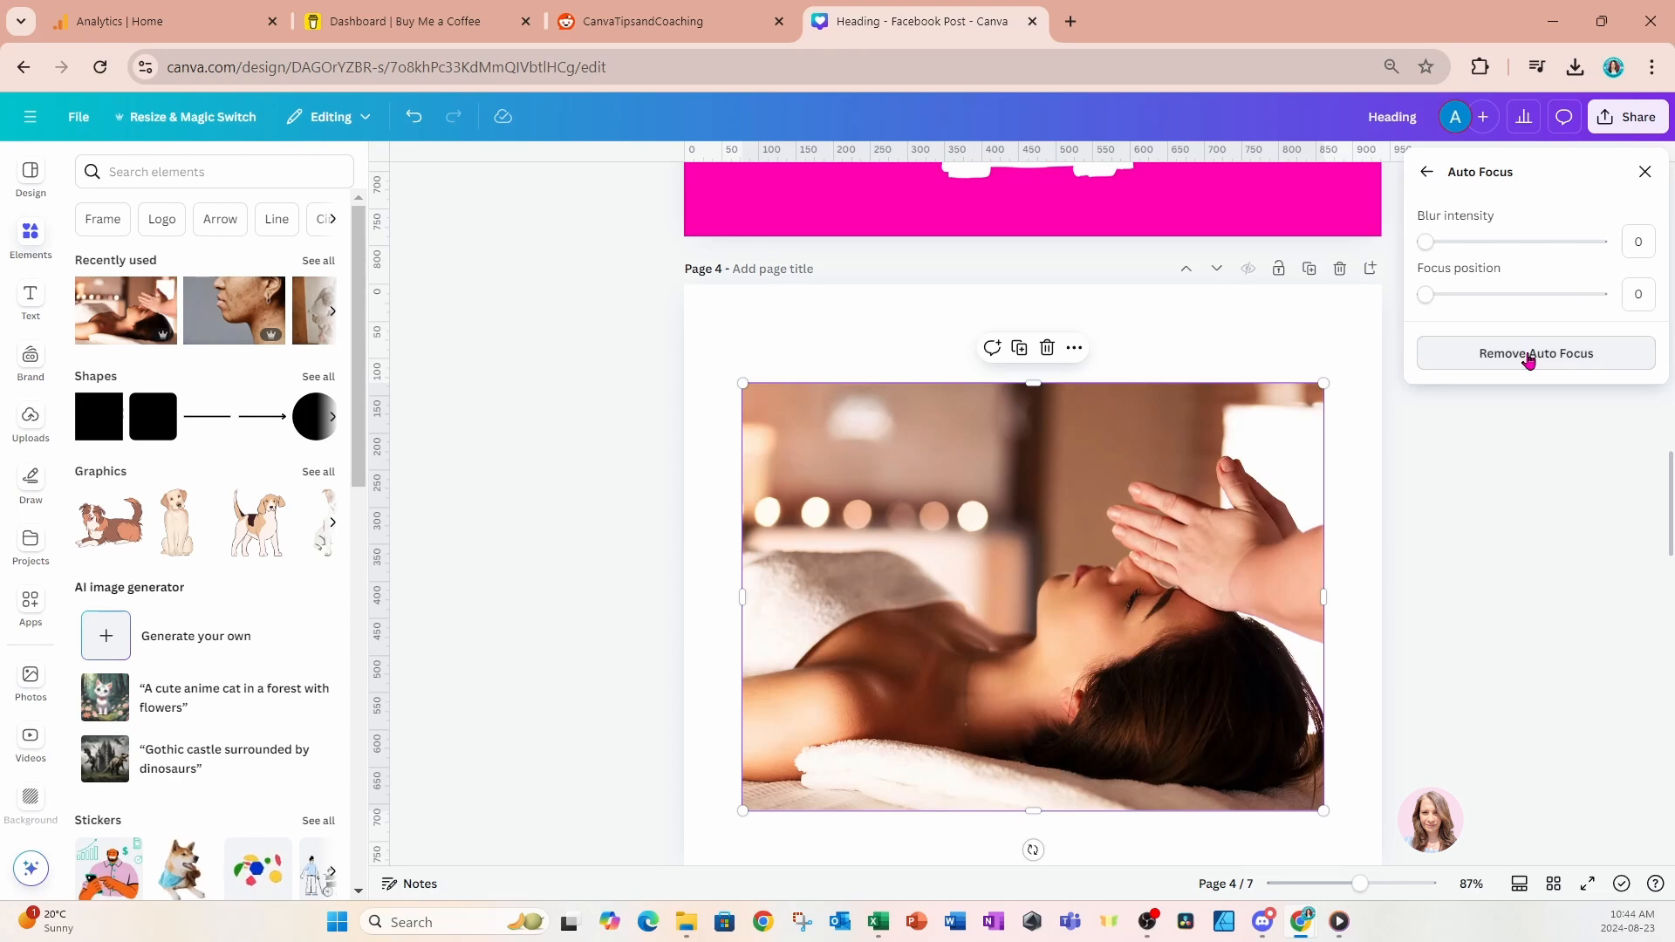
click(1427, 172)
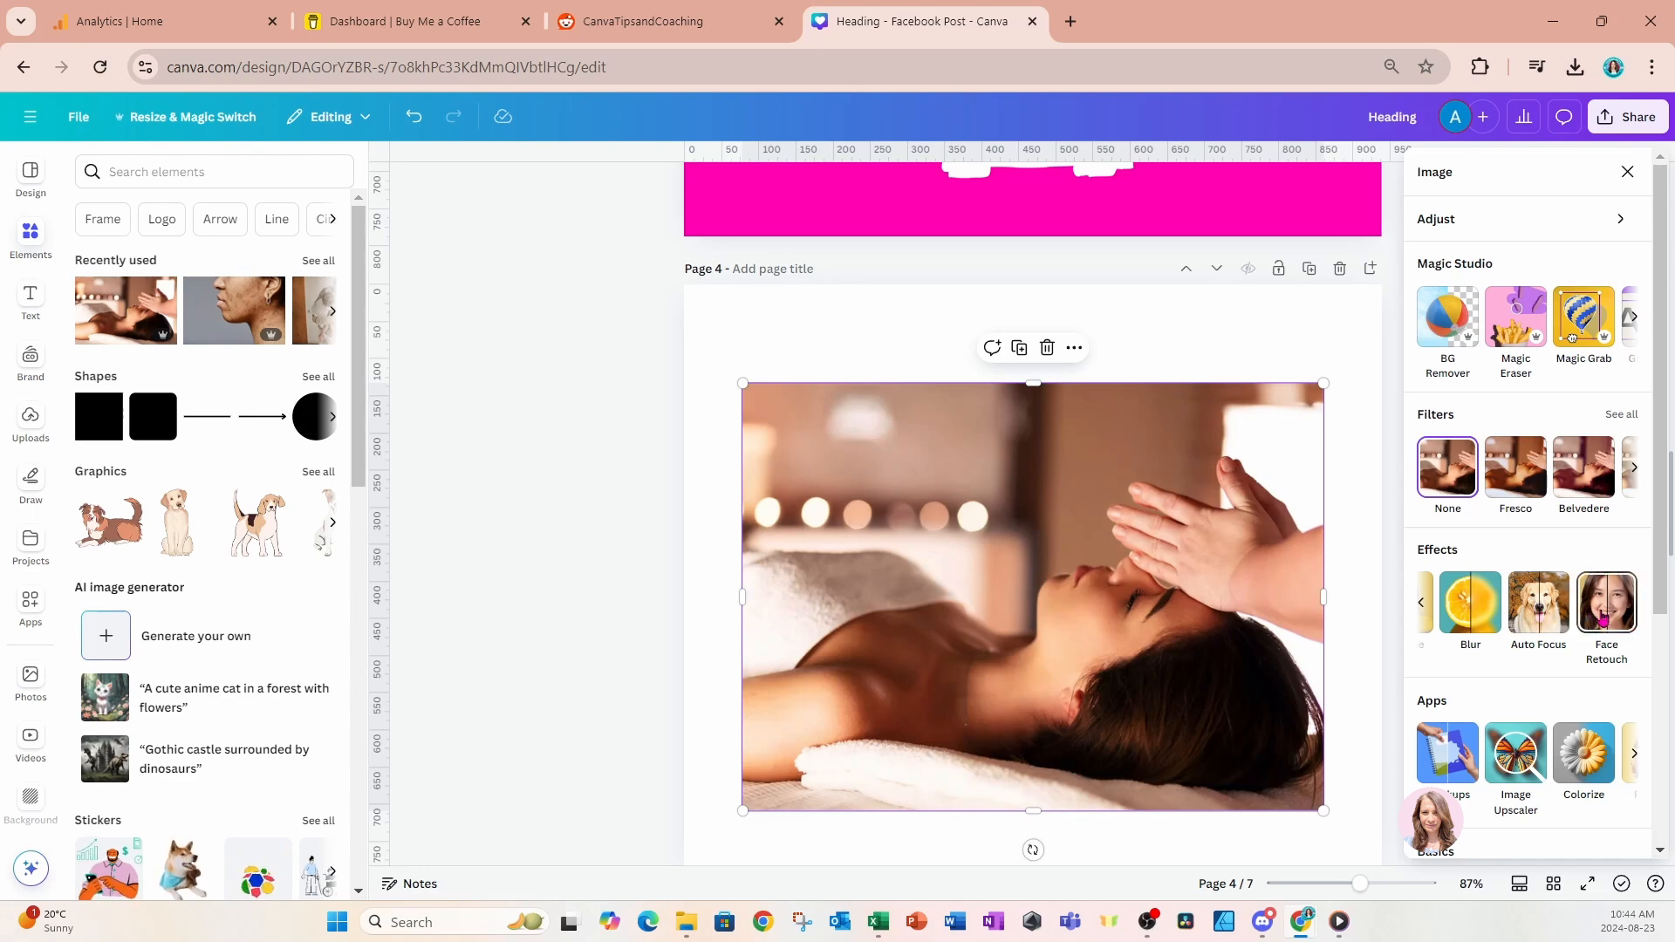
click(1048, 349)
click(224, 311)
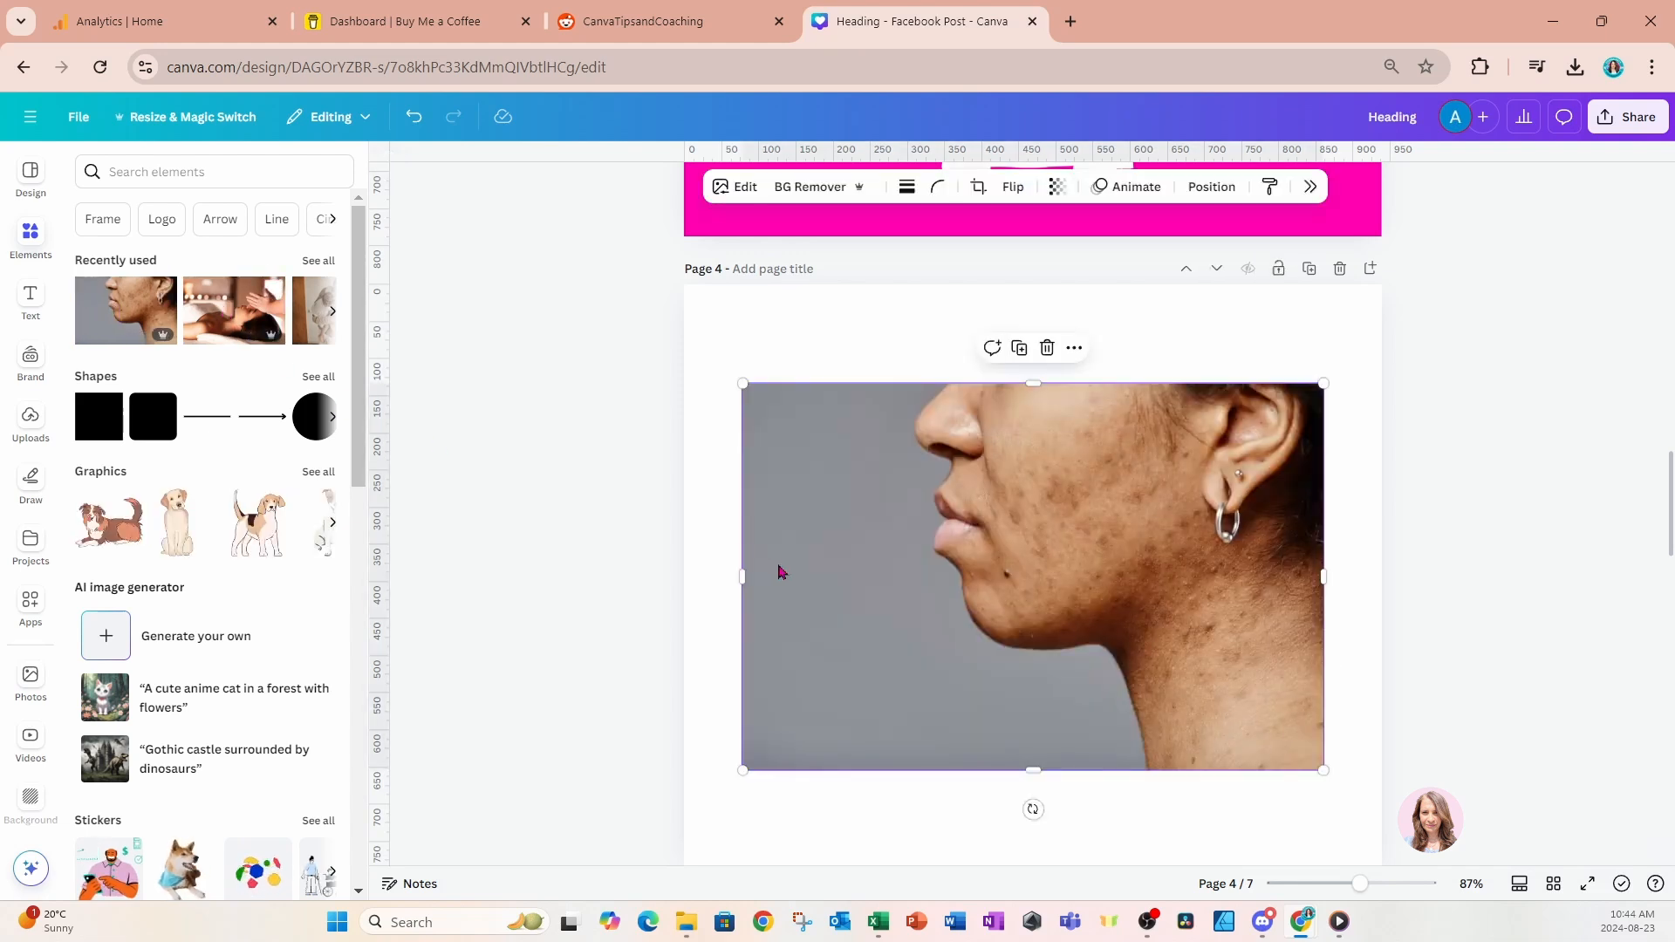
Apply the Face Retouch effect to the side-profile face photo with Smooth skin set to 100.
click(735, 188)
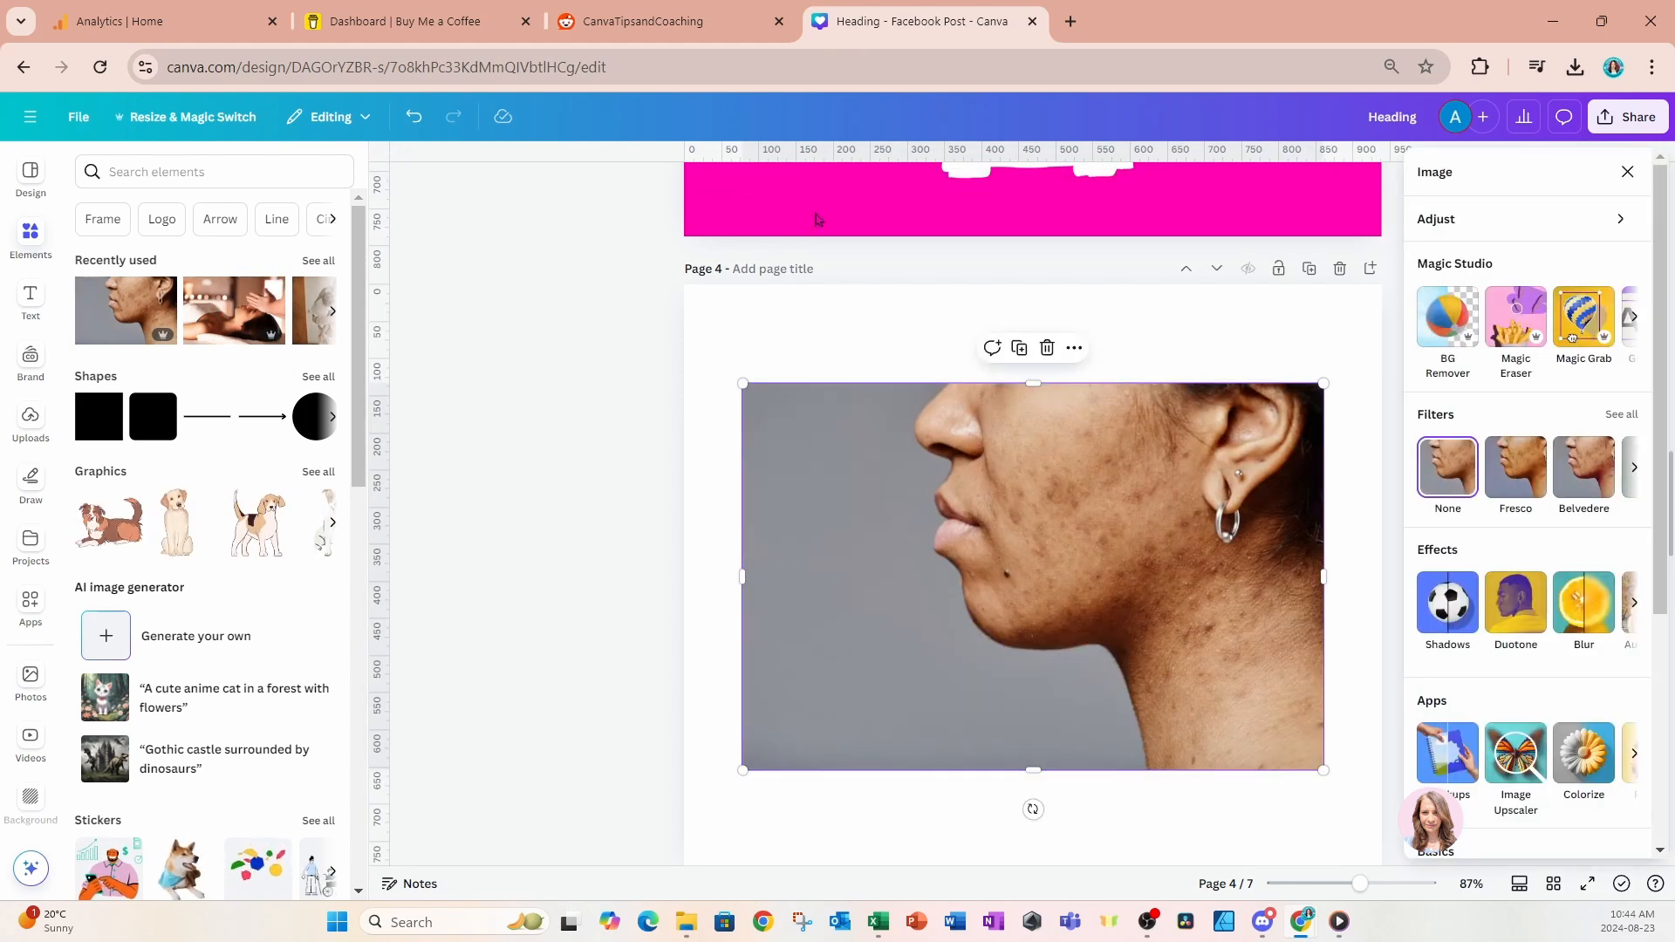
click(1633, 604)
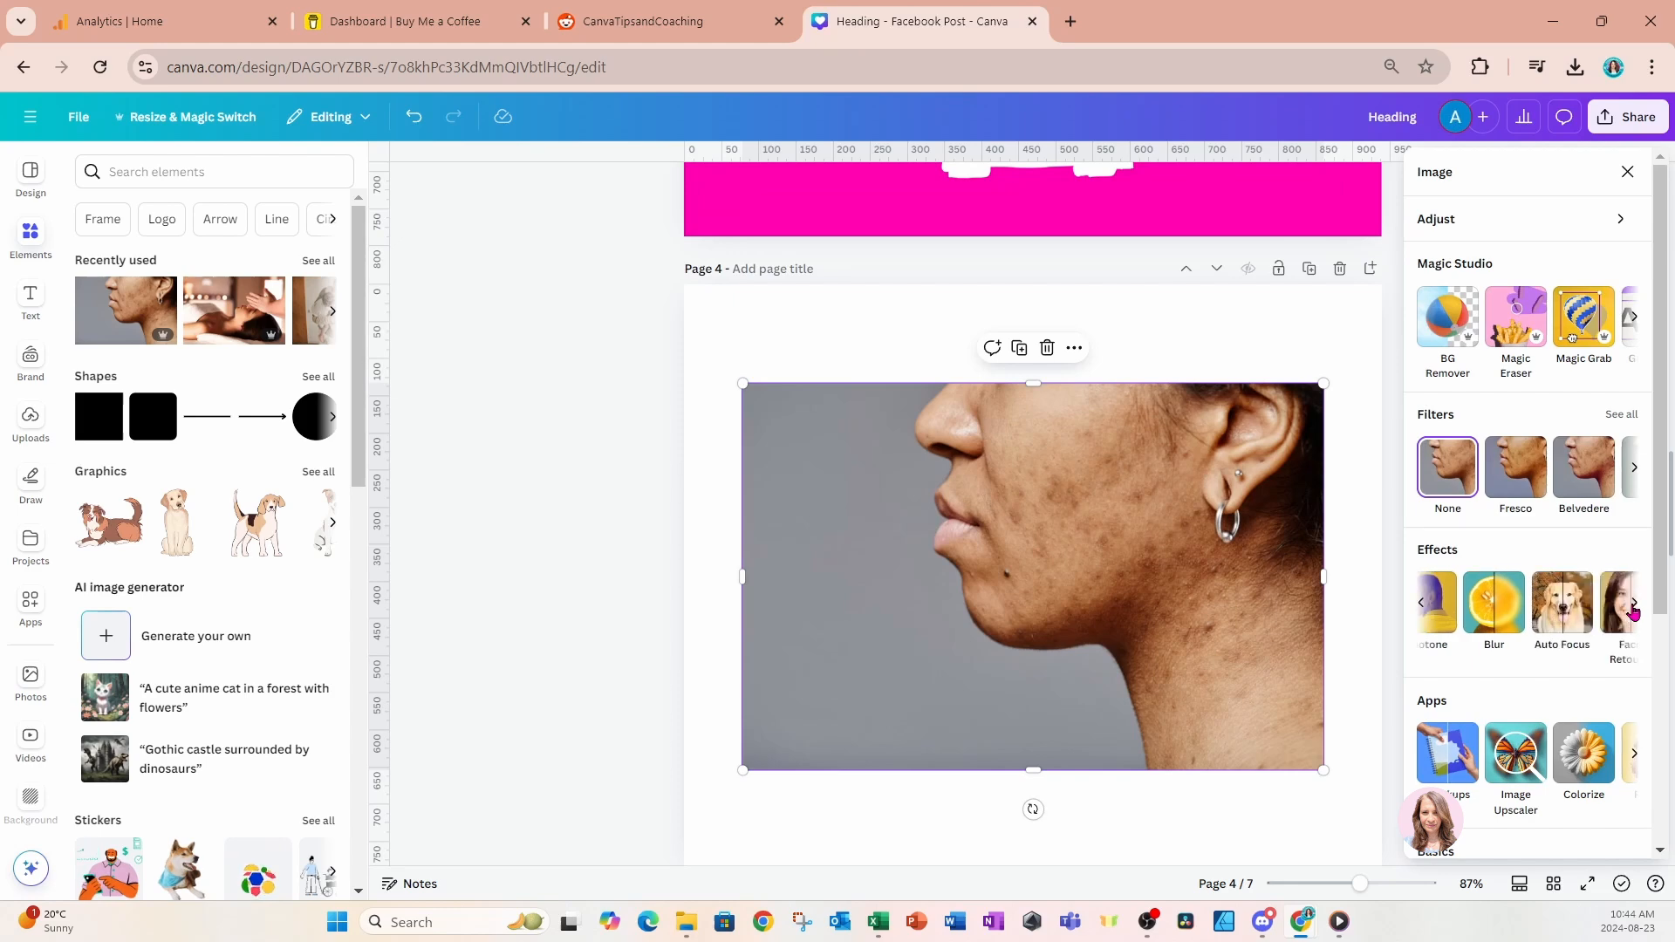
click(1611, 597)
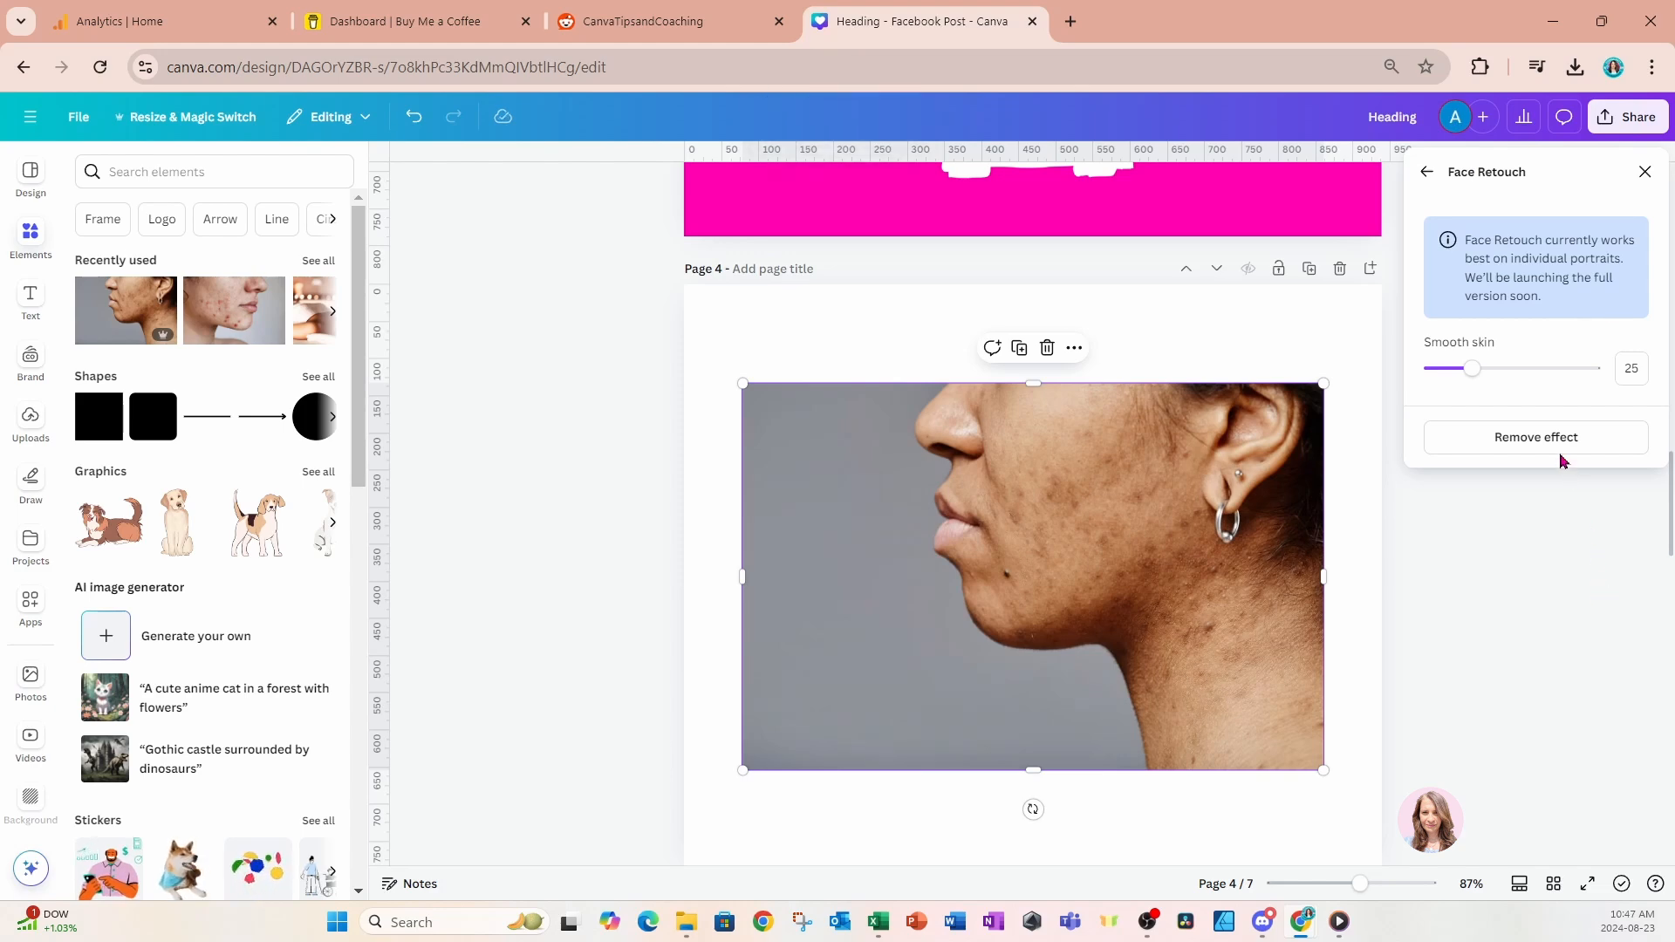
drag(1474, 377, 1609, 380)
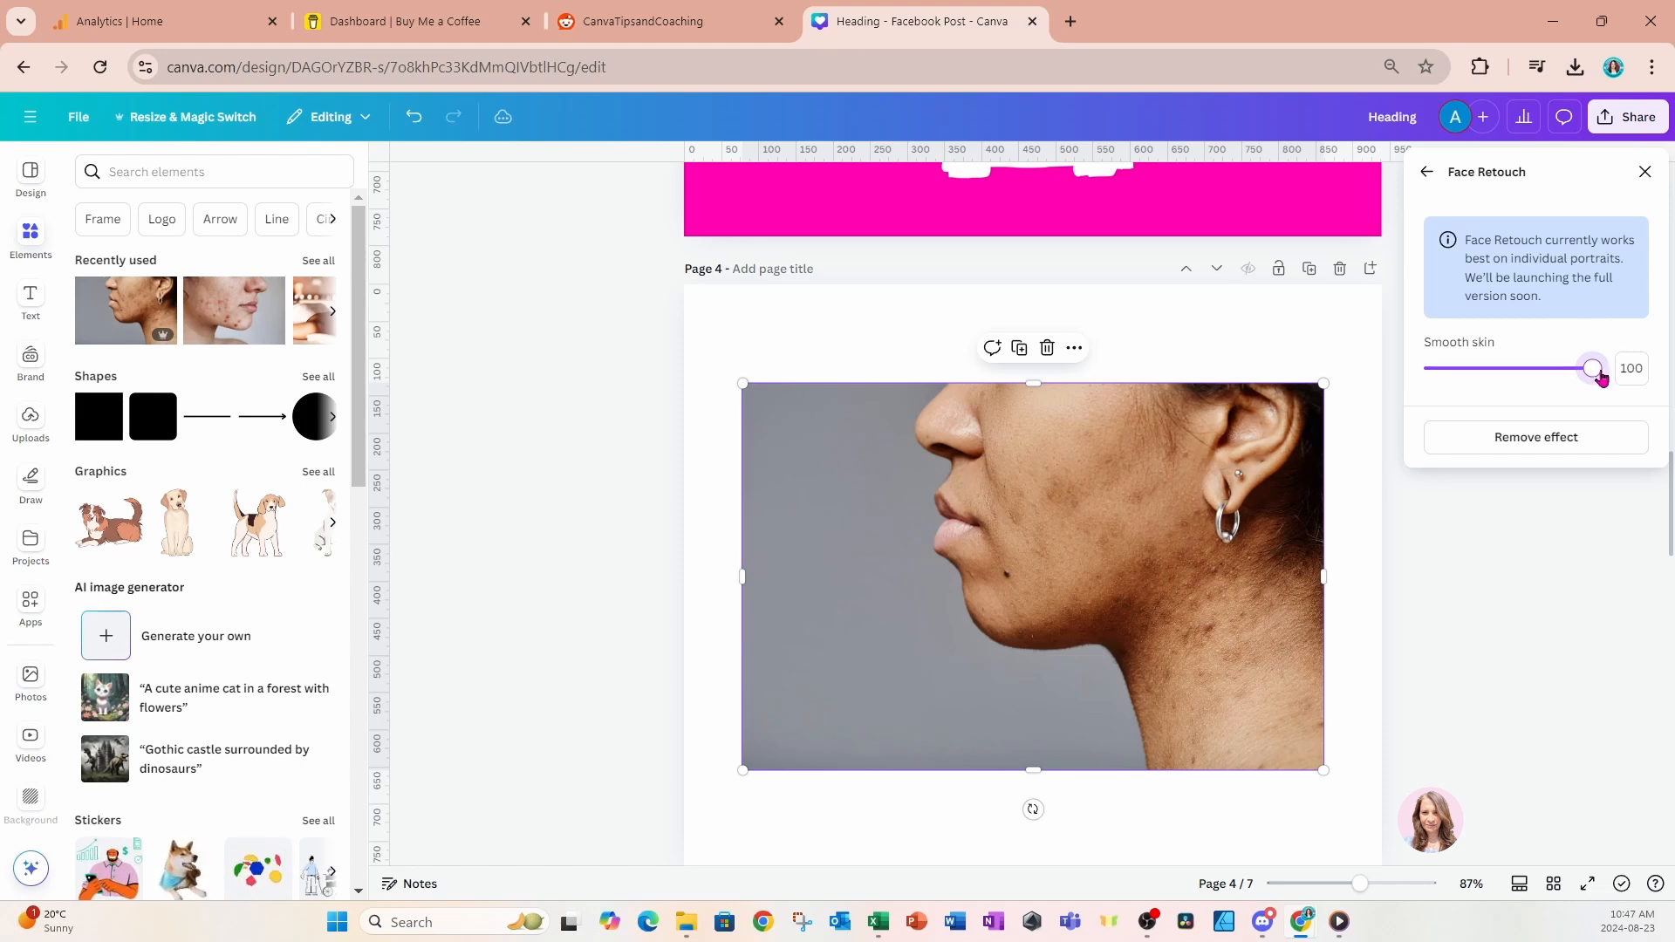
drag(1602, 377, 1390, 365)
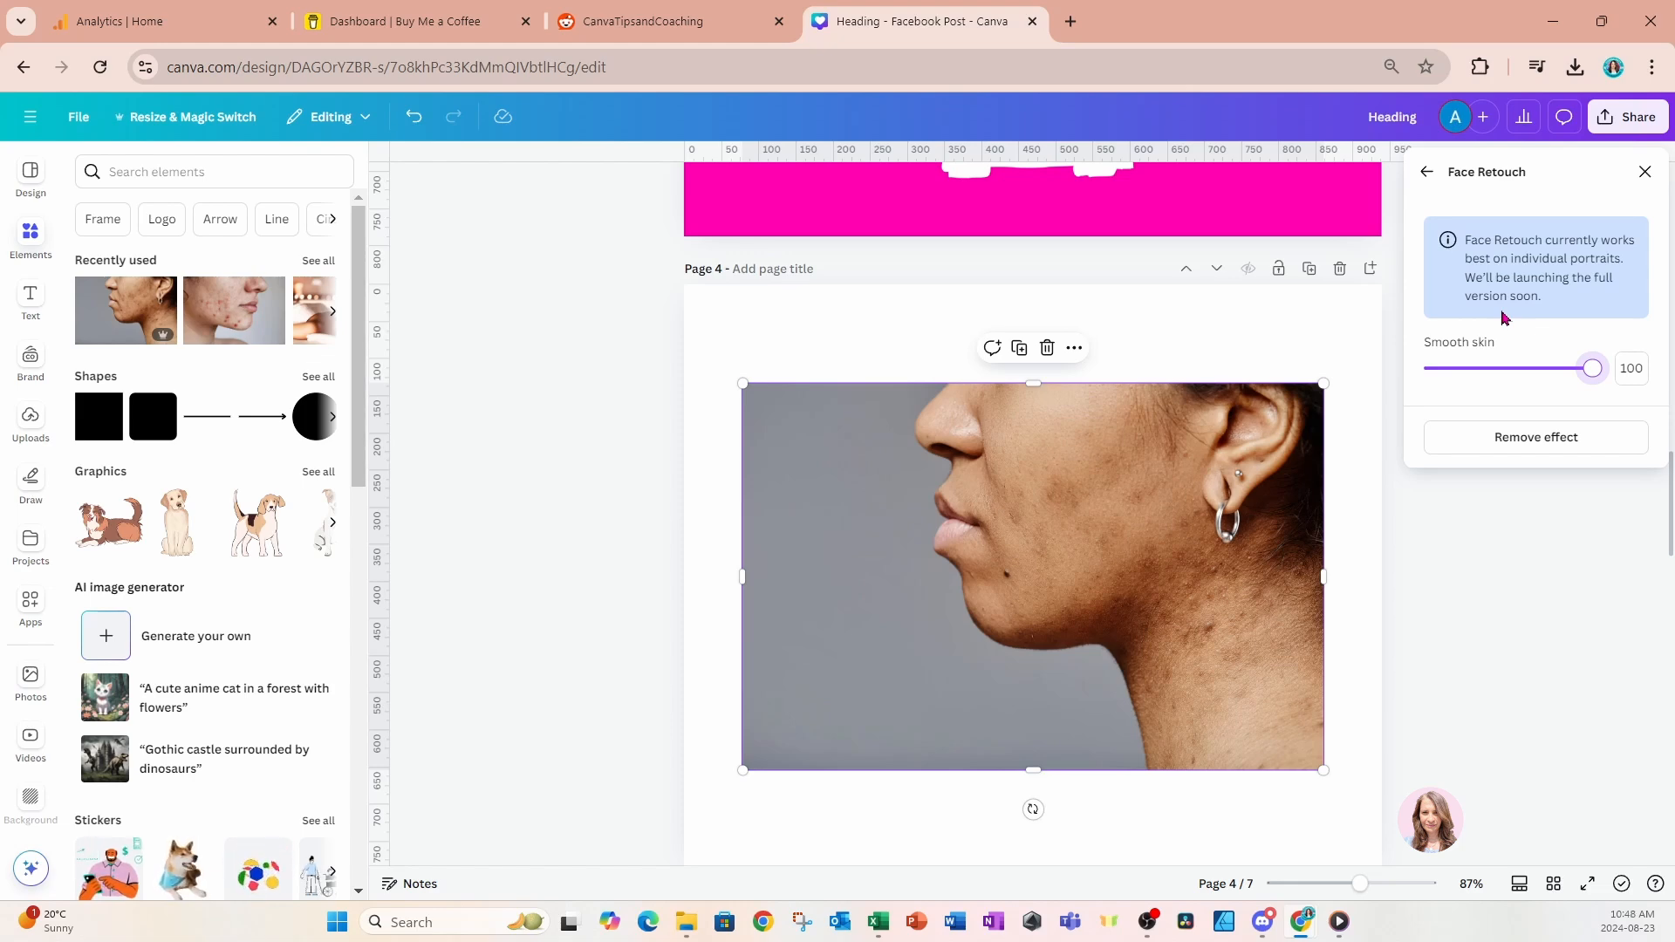
click(1644, 173)
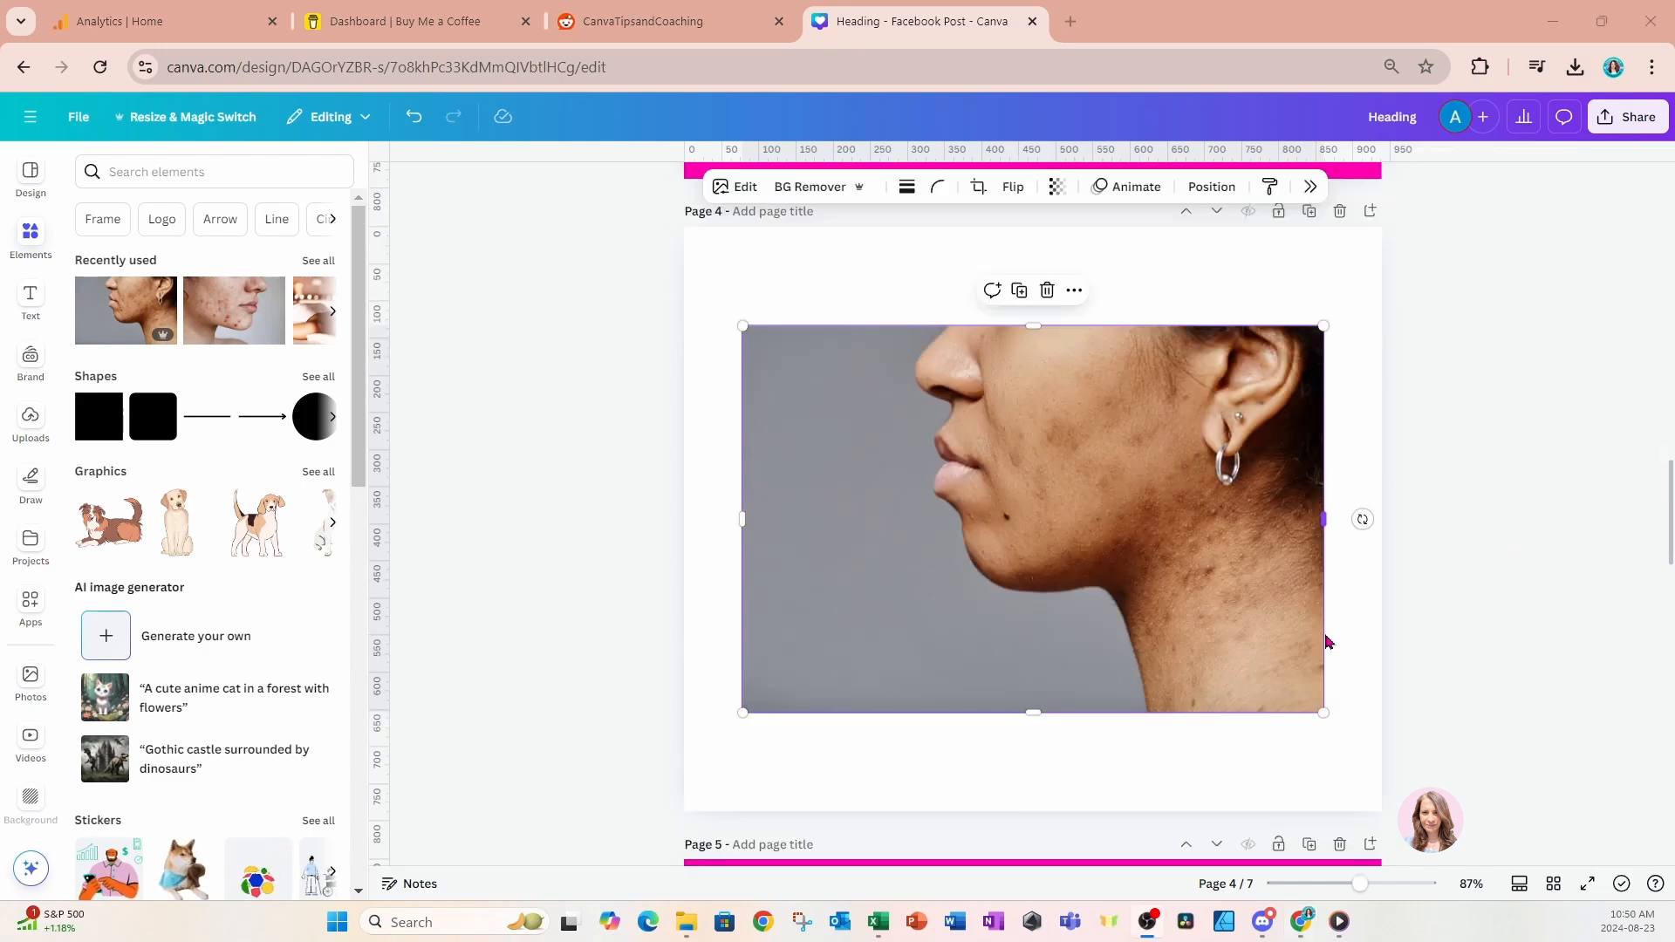
Add page 4 after the dog silhouette page and paste page 1's group dog photo onto it.
scroll(1327, 642, up, 20)
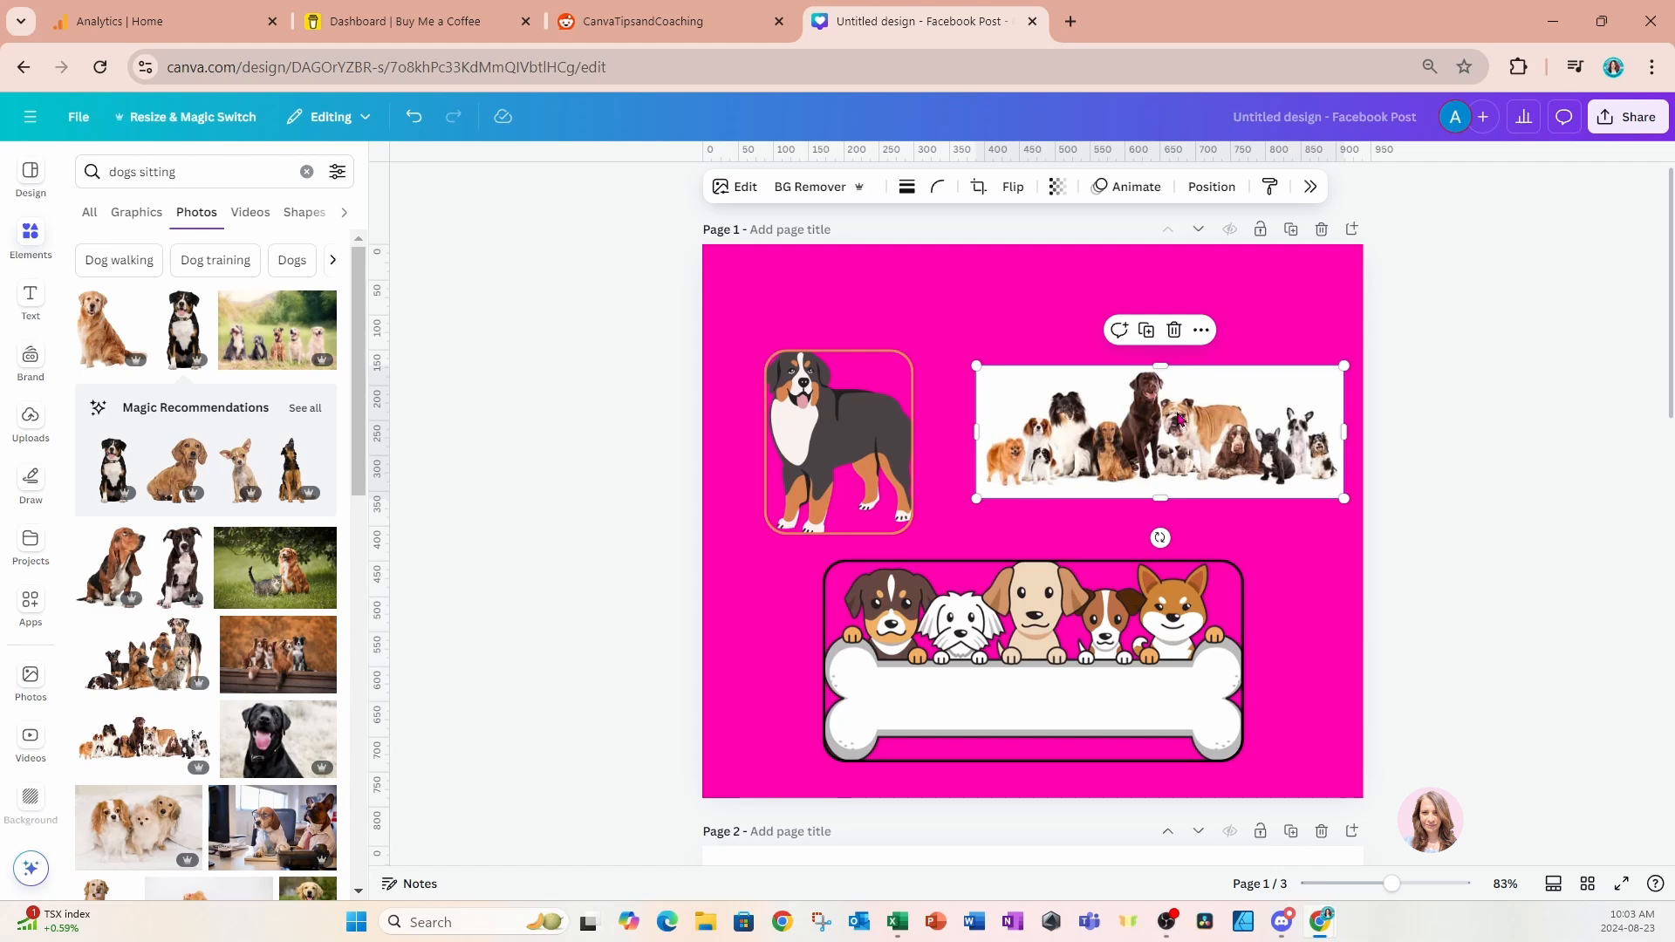
scroll(1178, 419, down, 15)
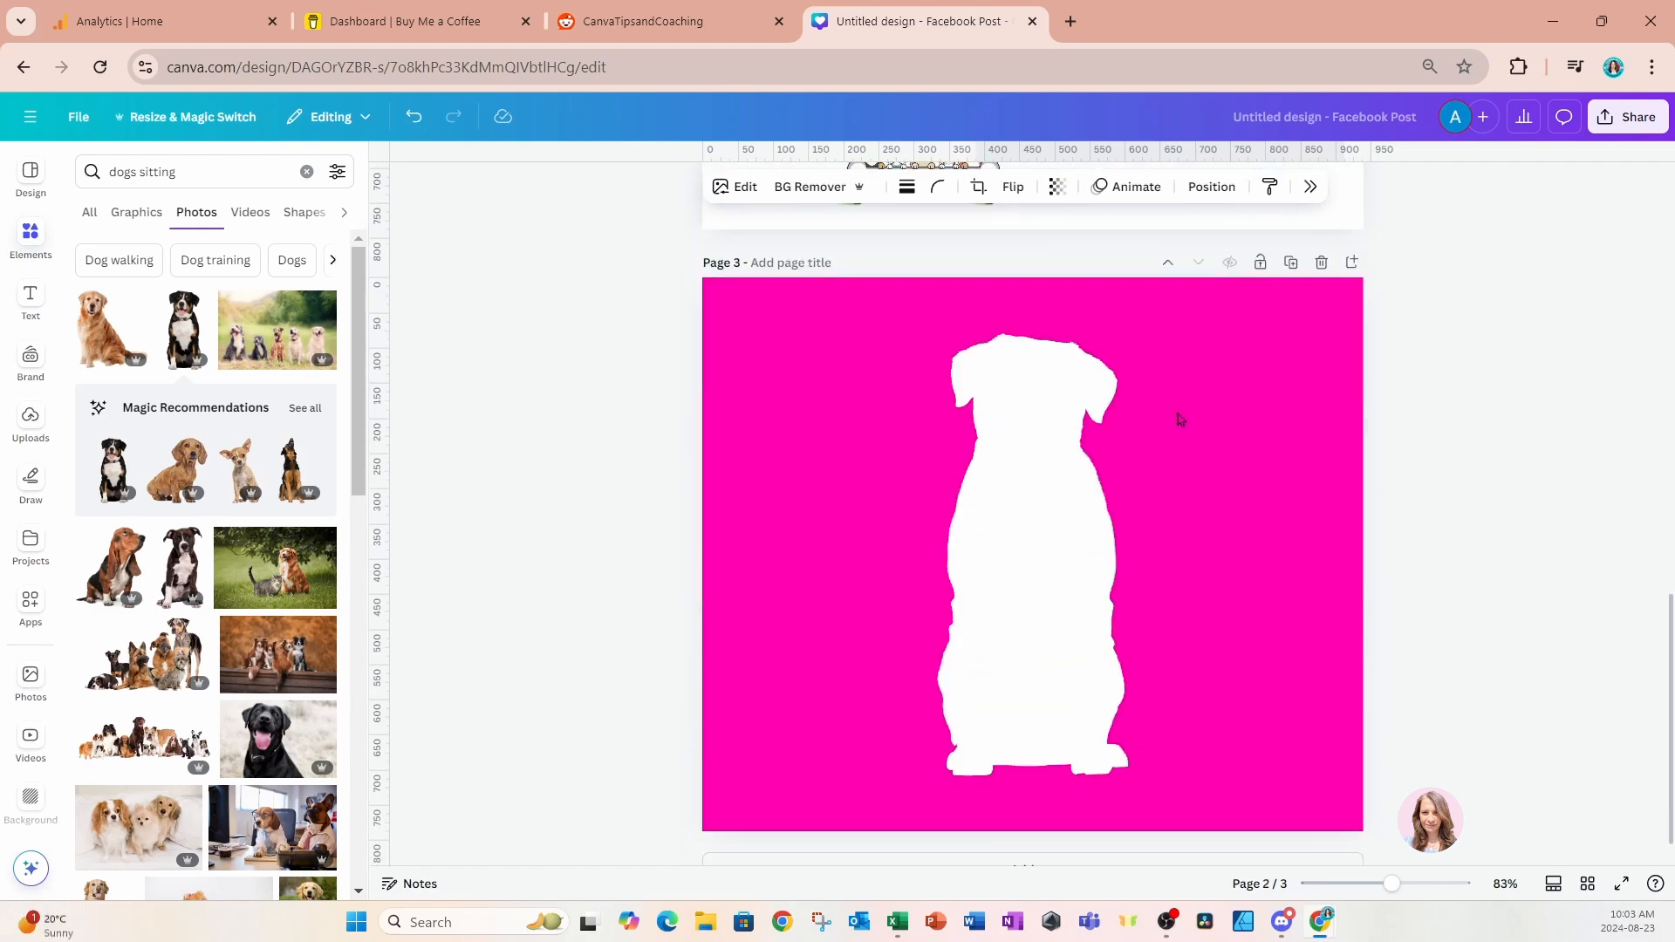
click(1097, 836)
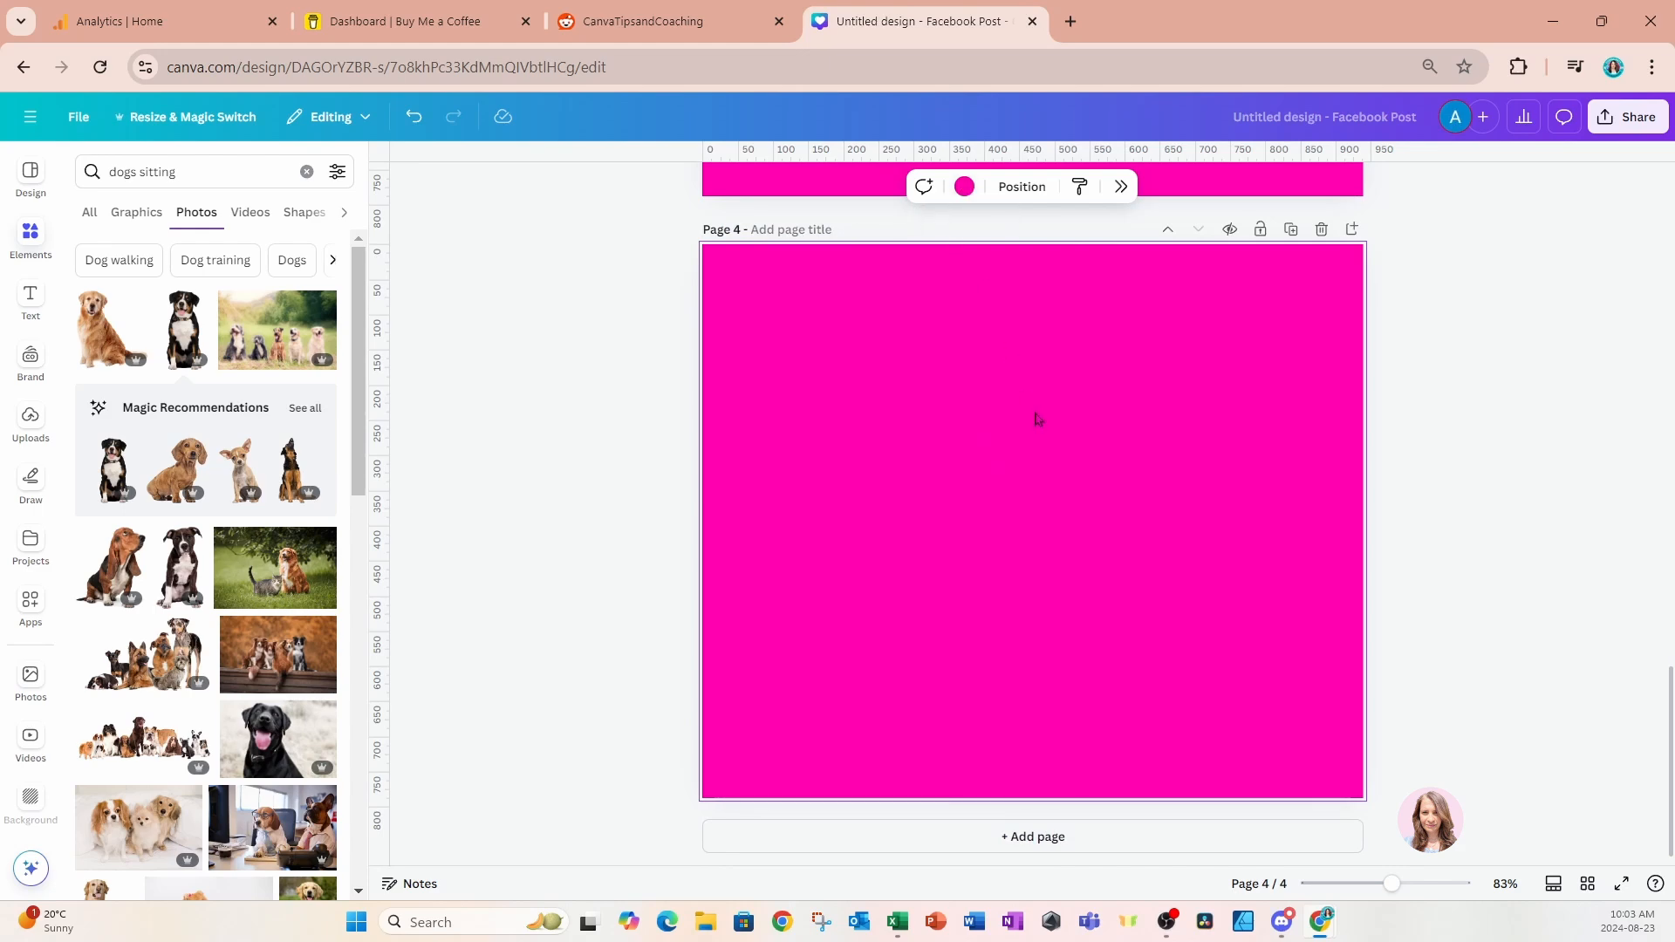
key(ctrl+v)
Enlarge the pasted group dog photo and stretch both sides so it spans the full width of page 4.
drag(1187, 443, 999, 600)
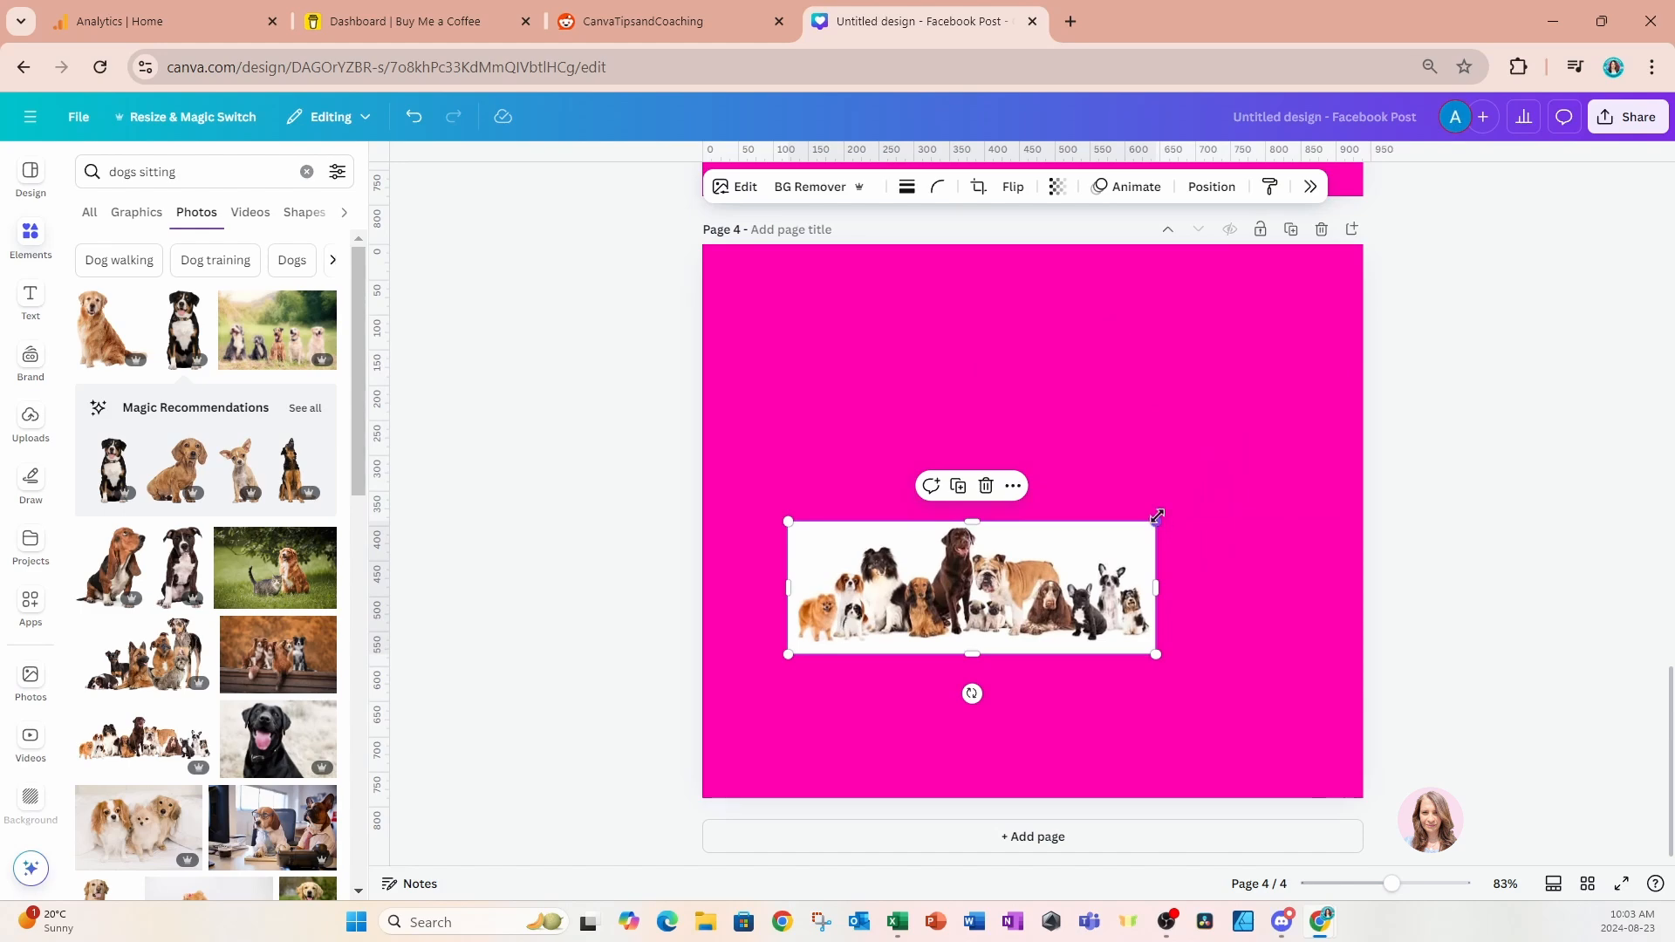
drag(1157, 521, 1335, 382)
drag(788, 450, 722, 413)
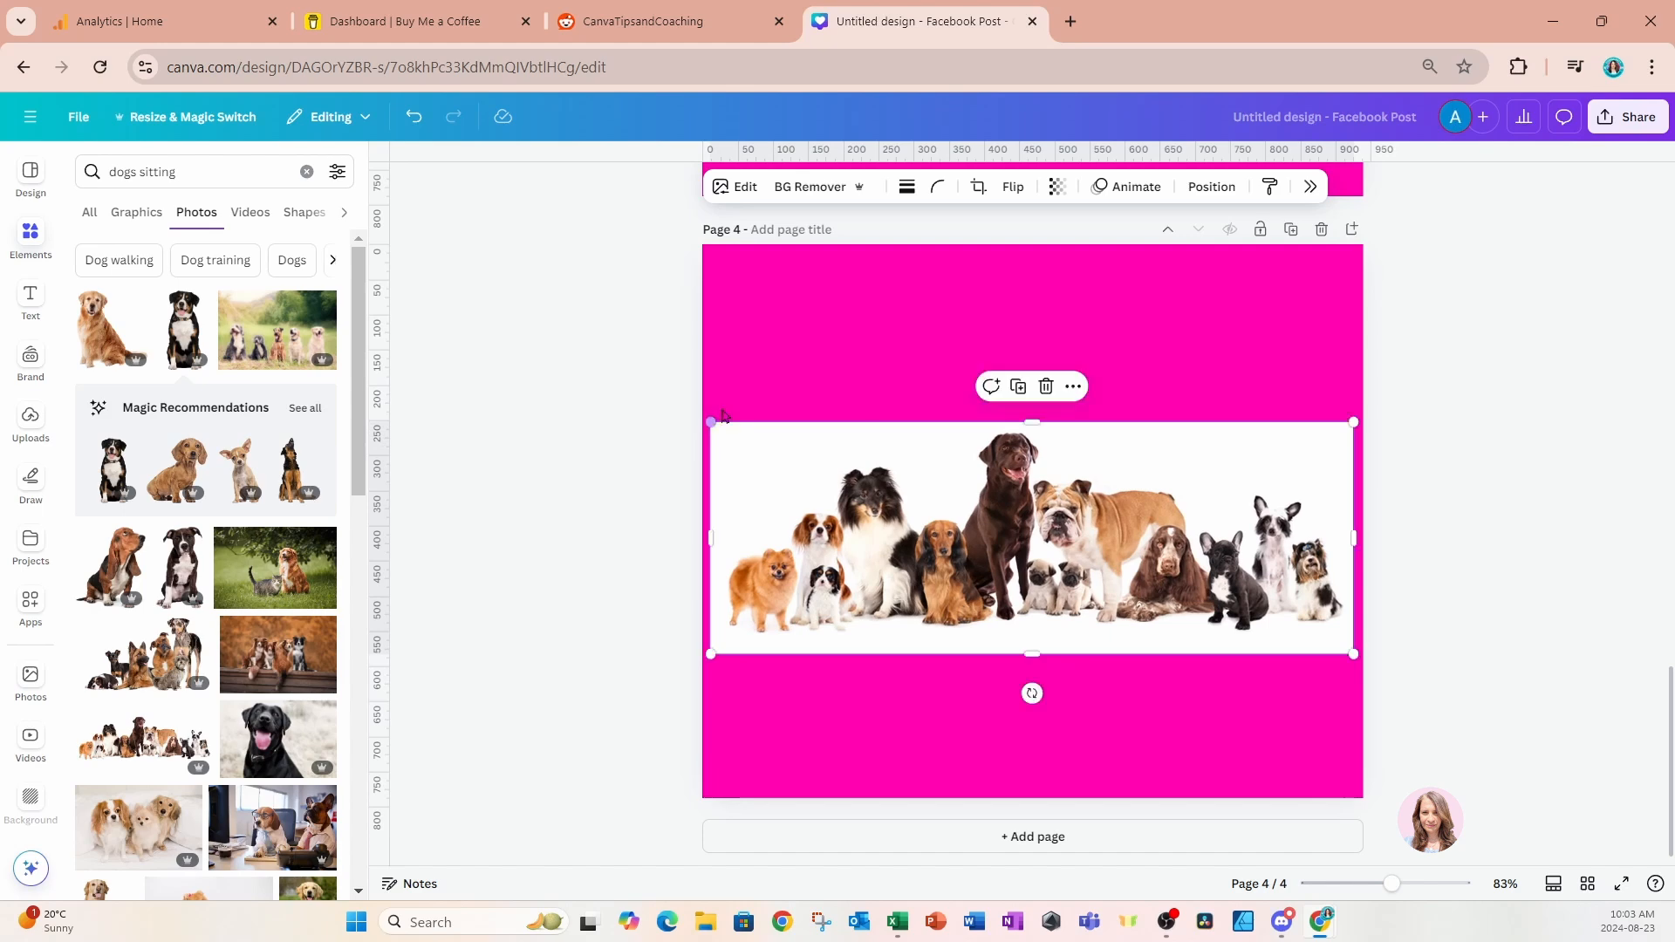
click(387, 175)
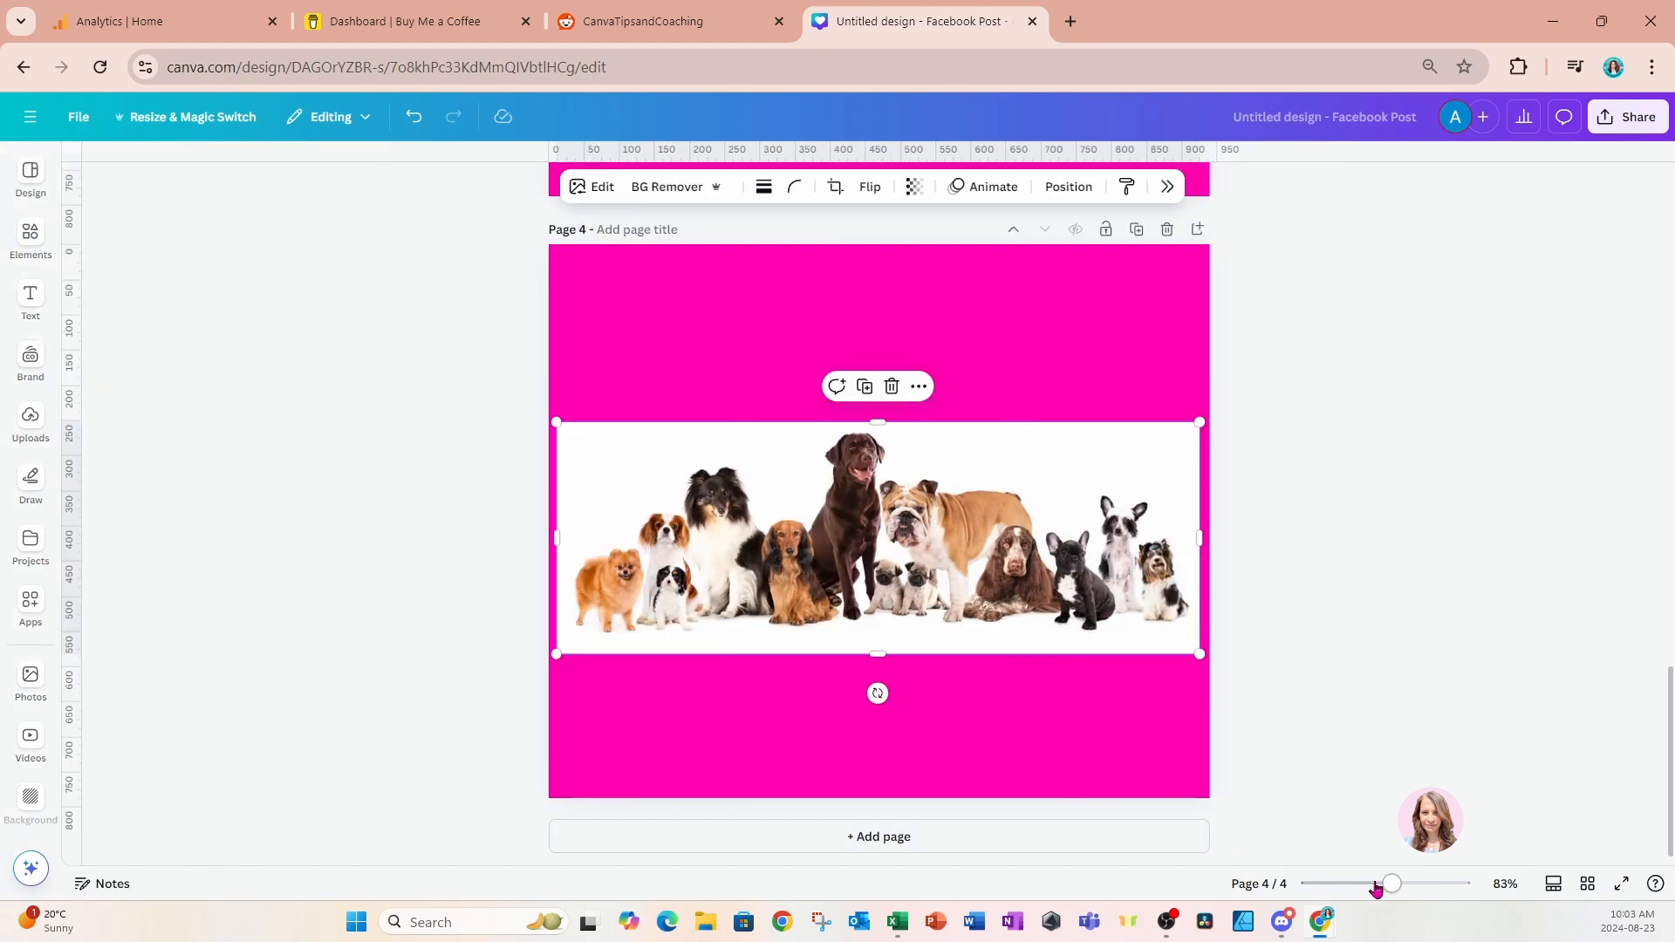
drag(1392, 887, 1405, 887)
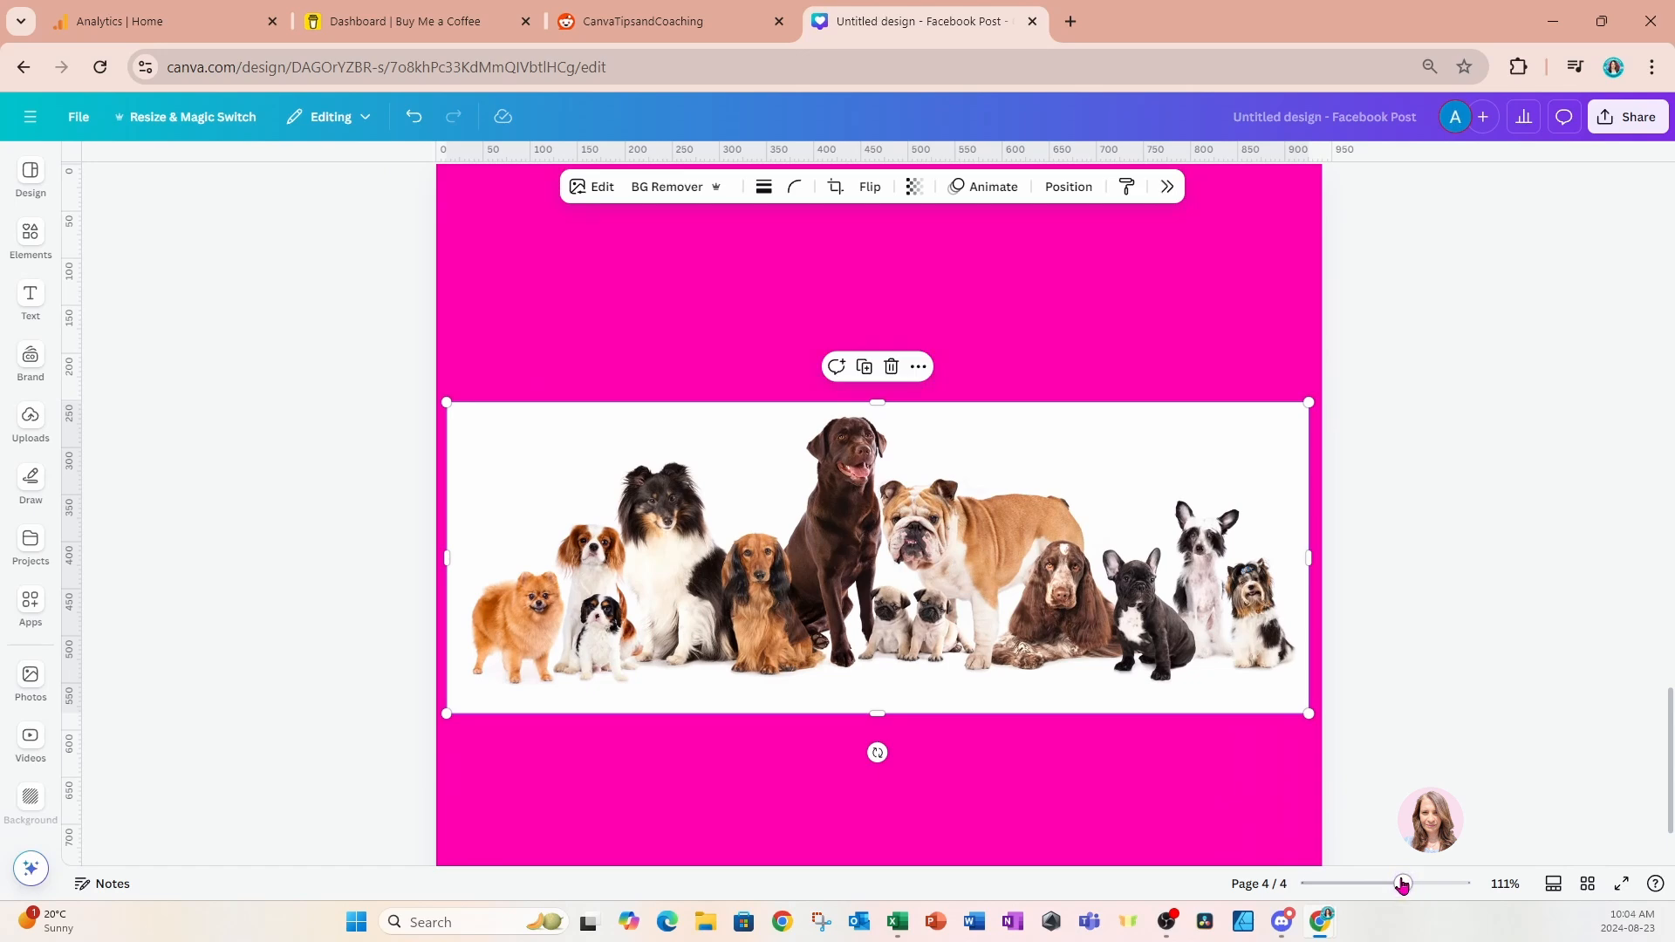
drag(1309, 559, 1324, 560)
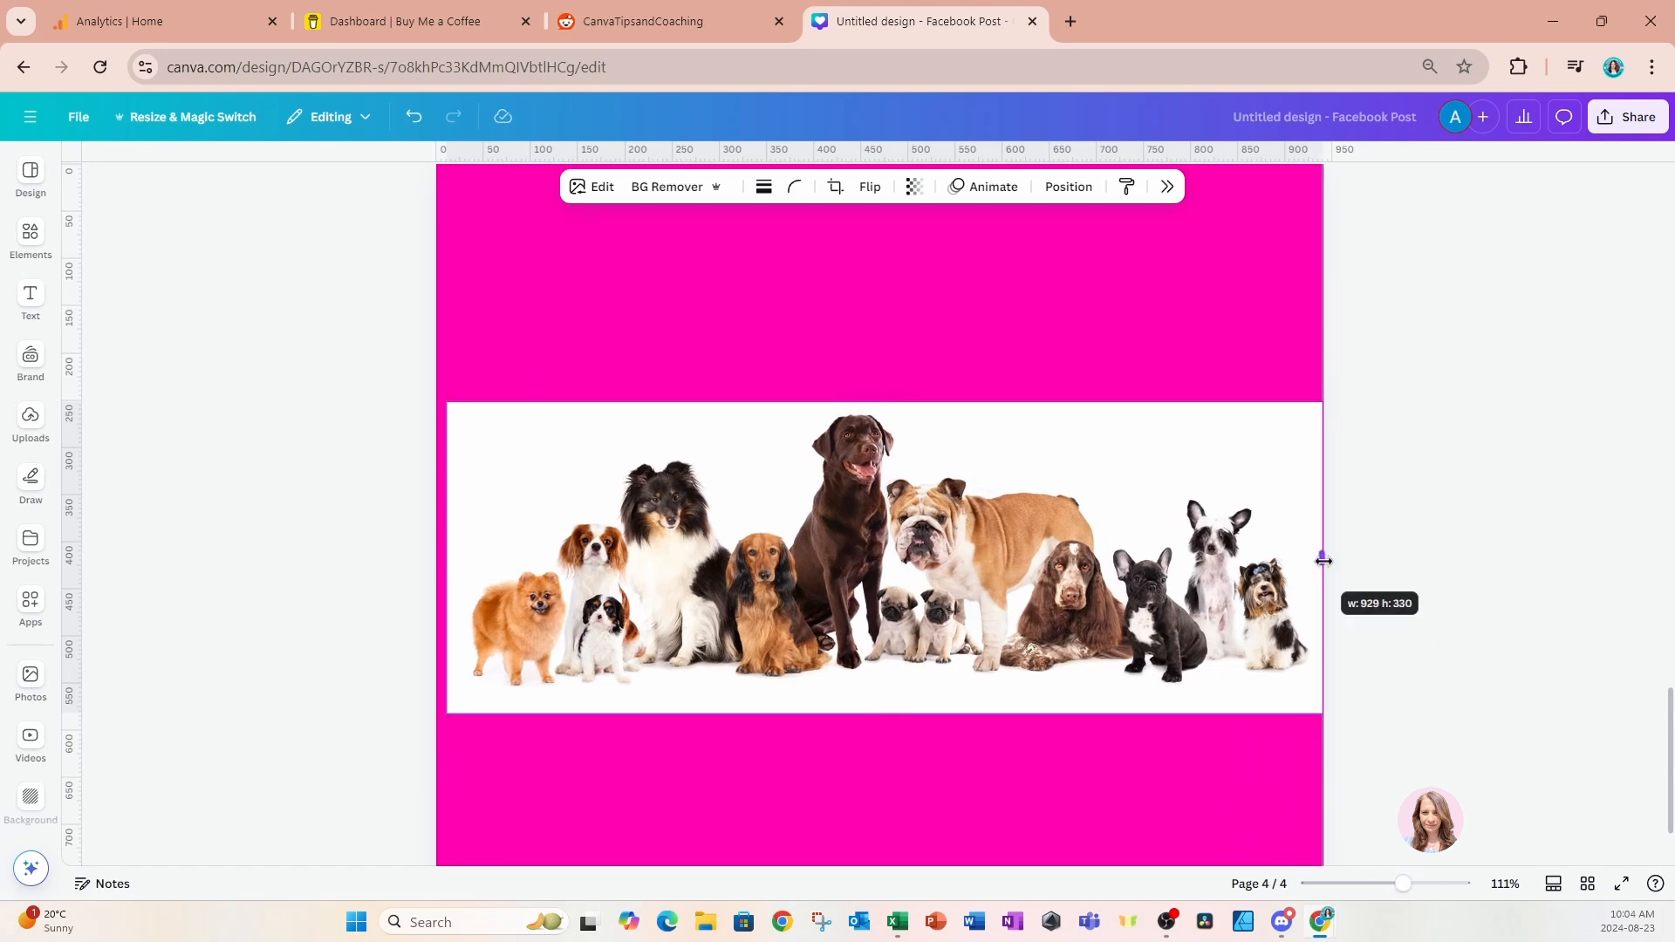
drag(442, 559, 436, 559)
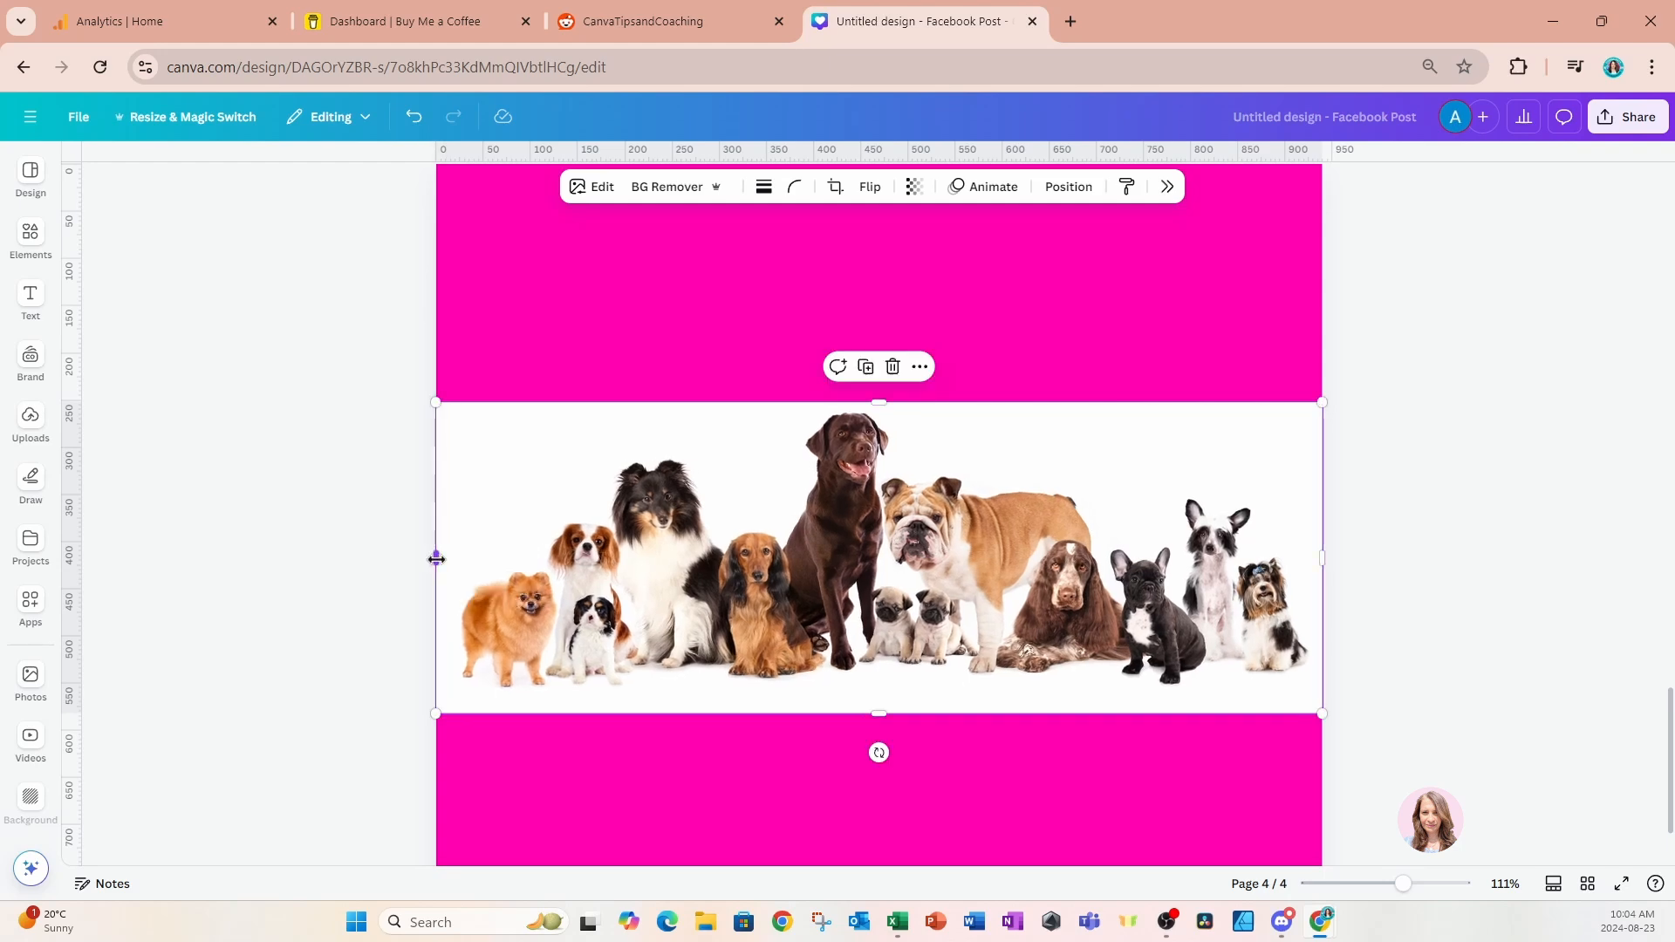
click(363, 534)
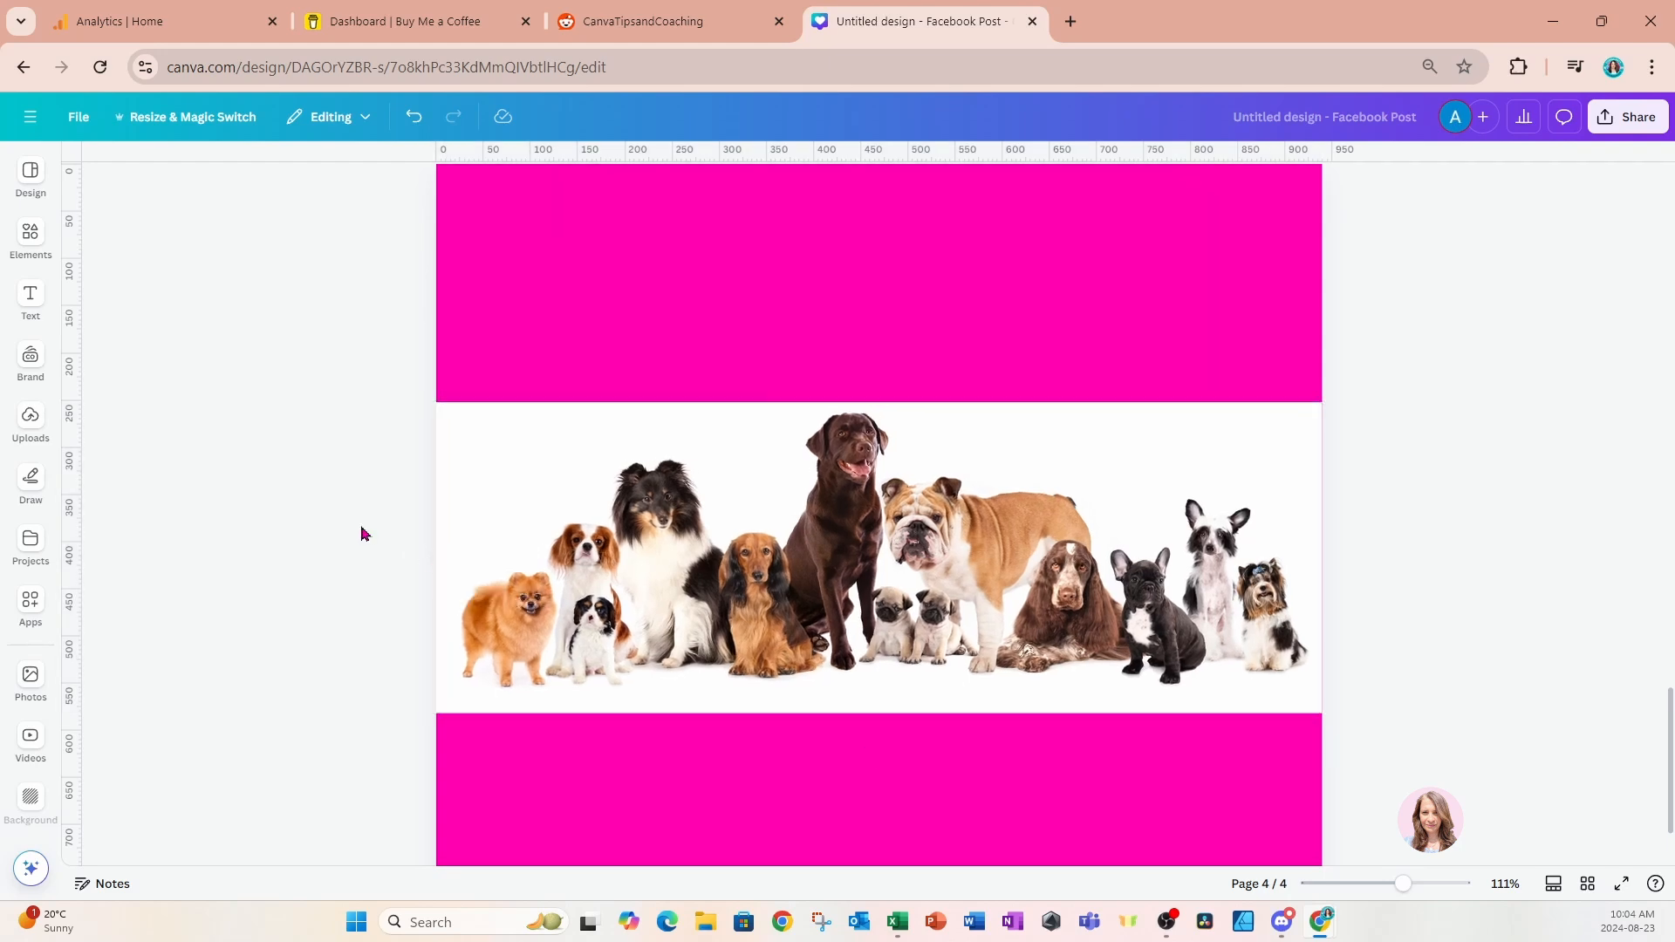
Search the Canva apps for "background" with the group dog photo selected, and clear the search.
click(491, 457)
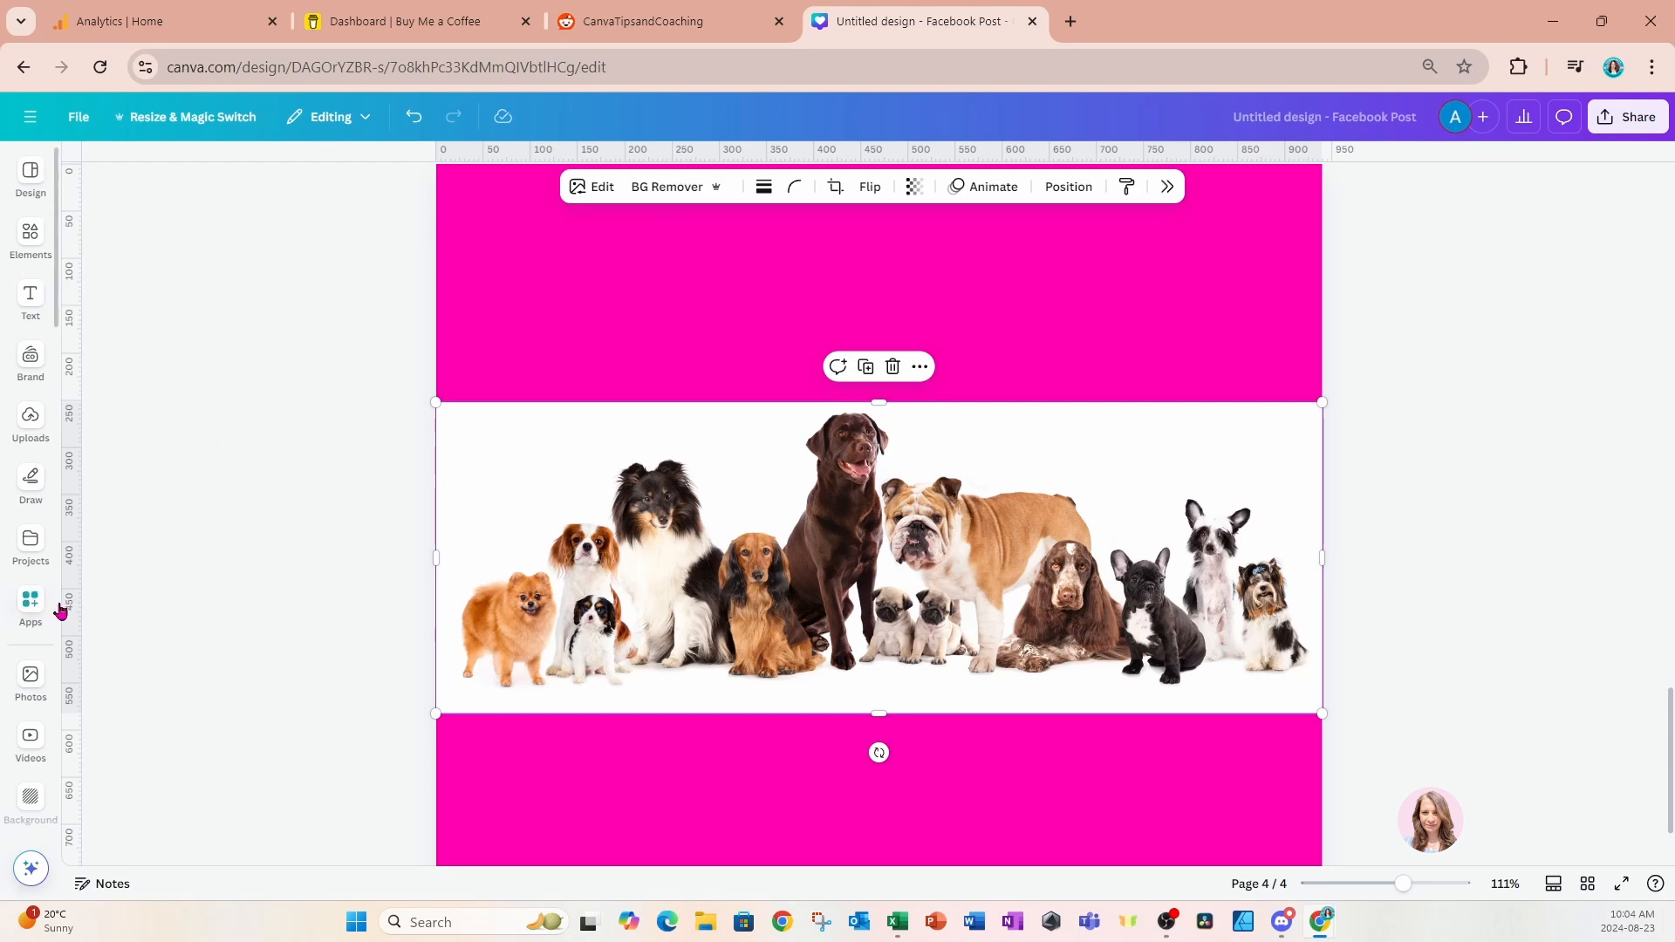
click(31, 607)
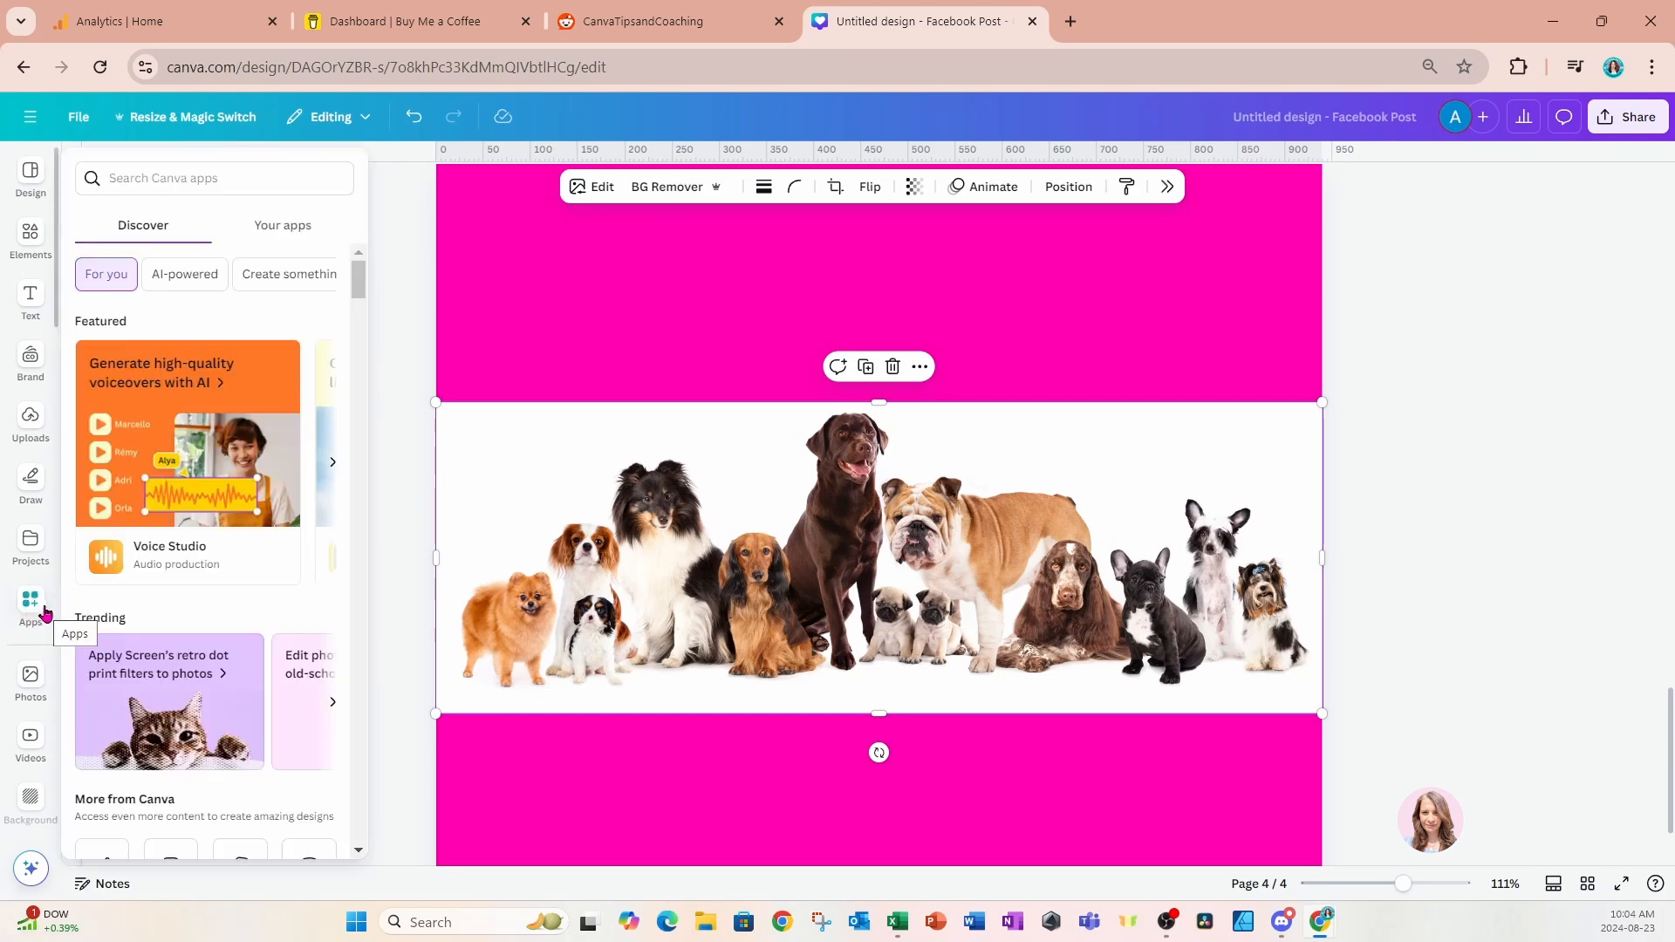
click(179, 179)
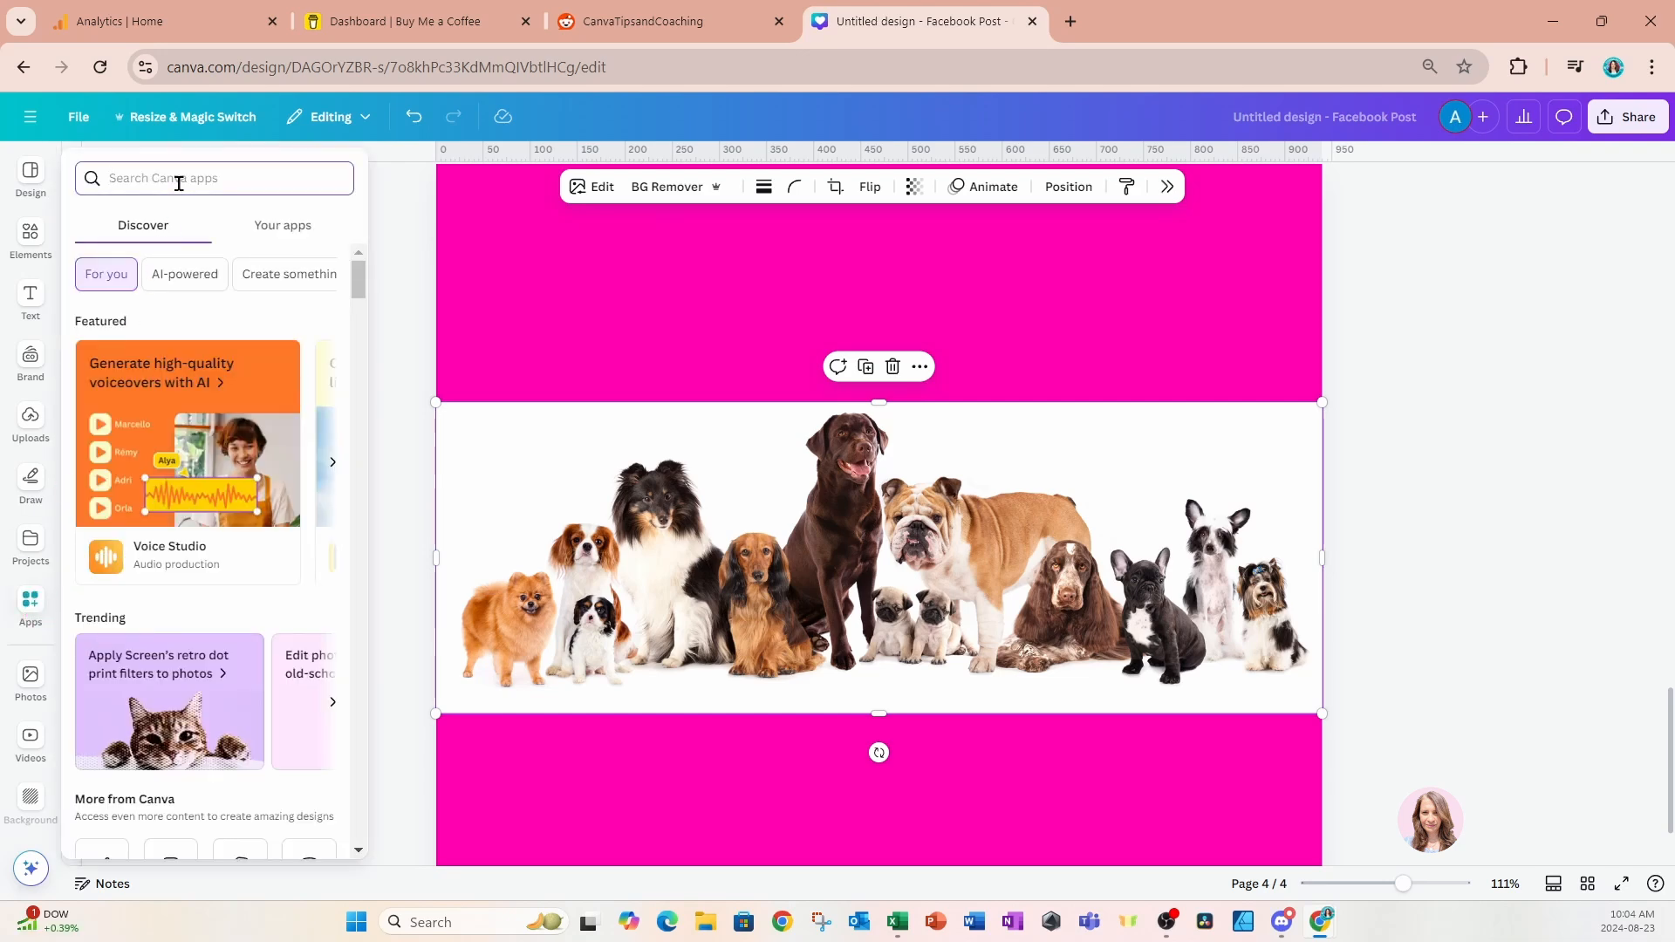
text(bac)
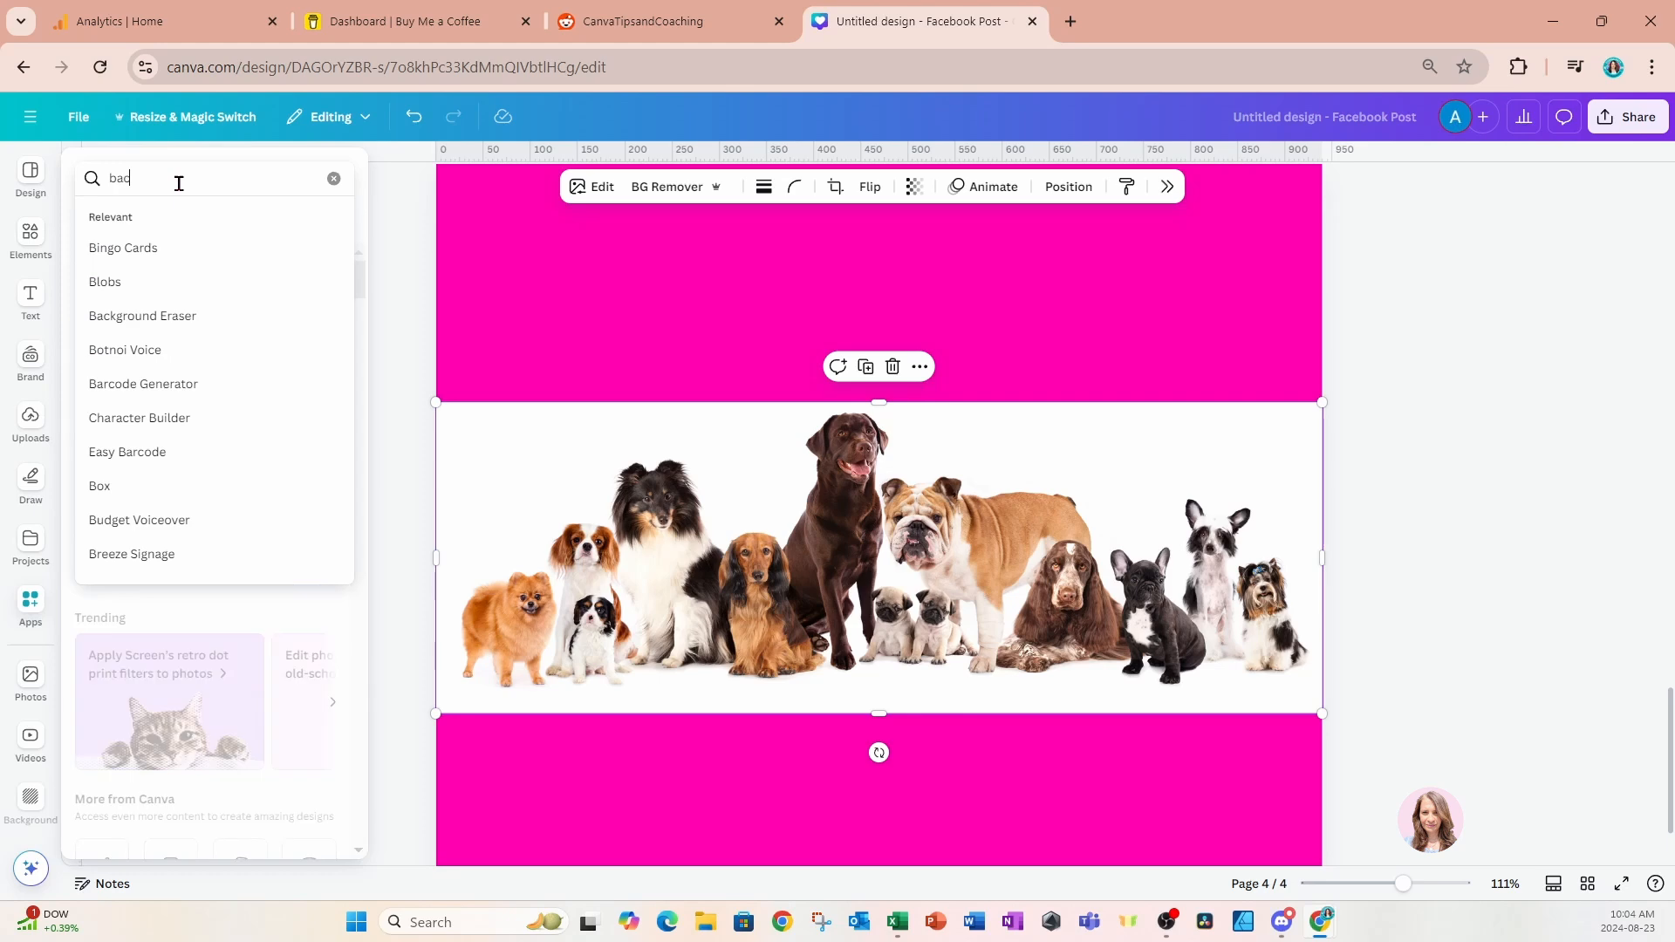
text(kground)
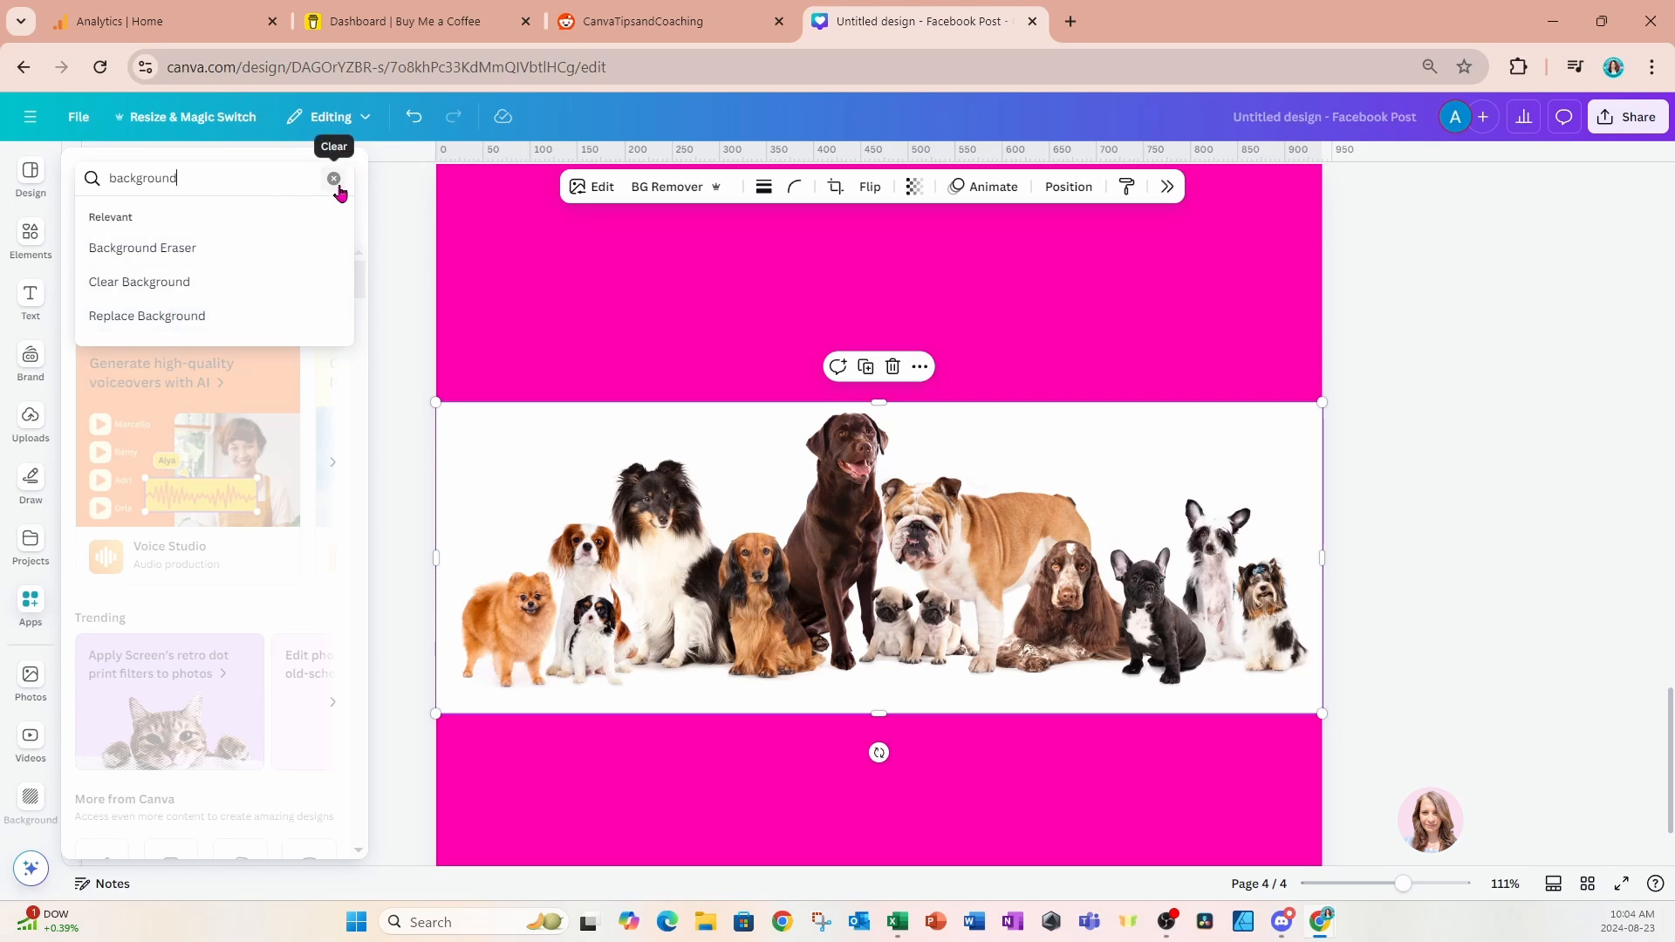
click(335, 181)
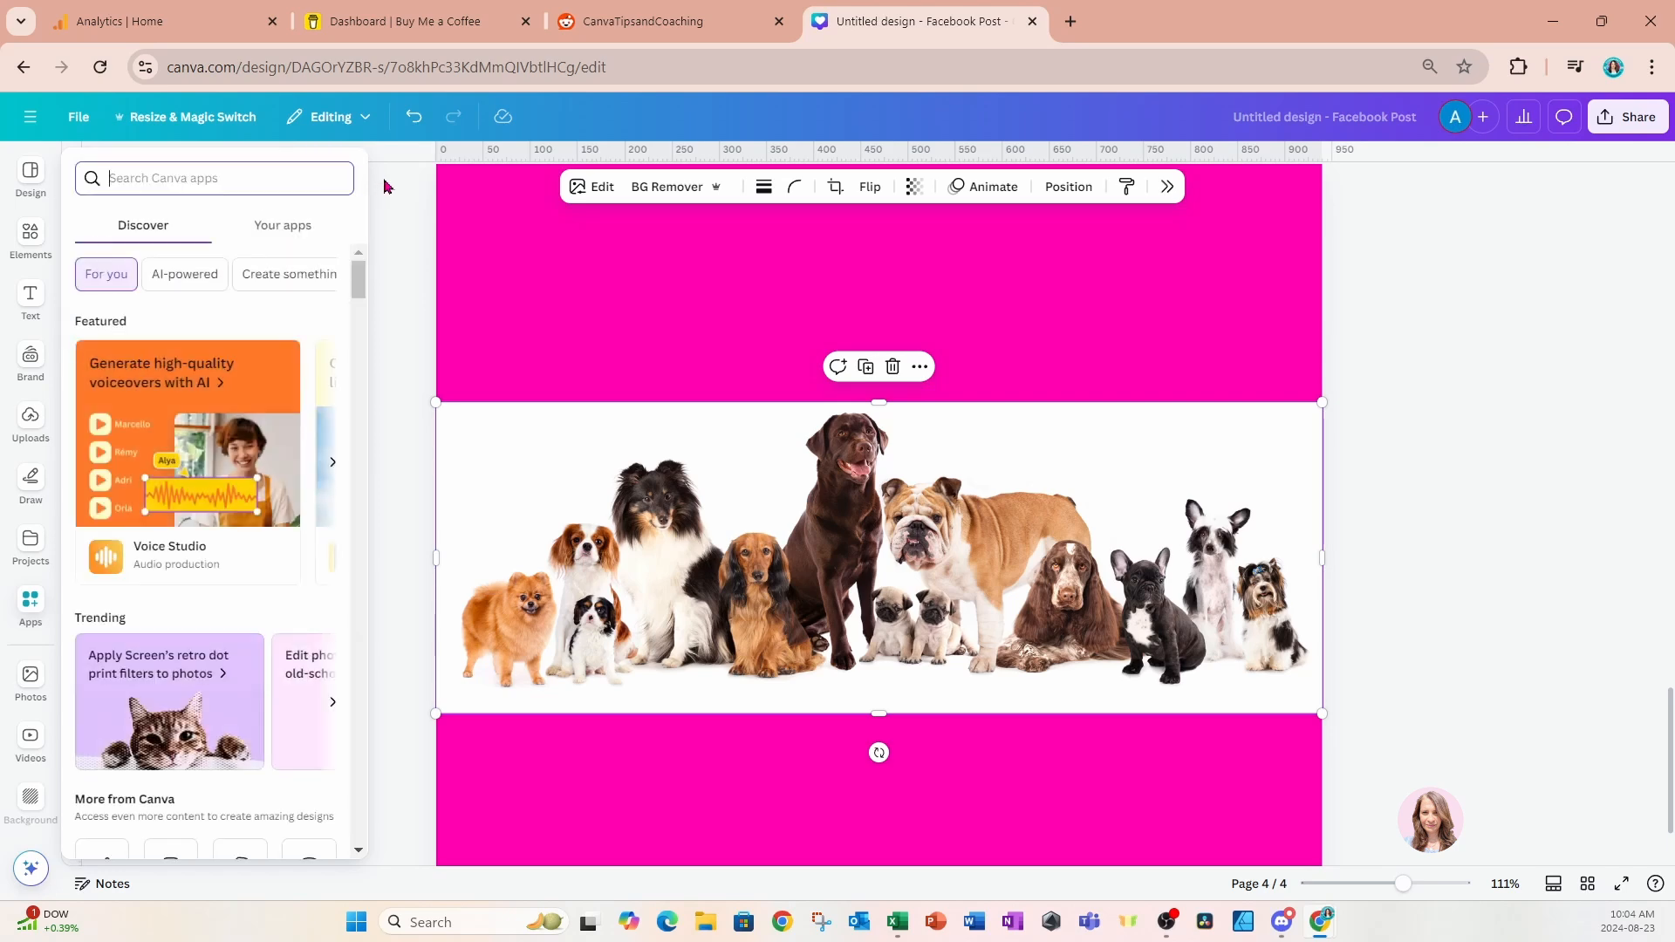
click(471, 254)
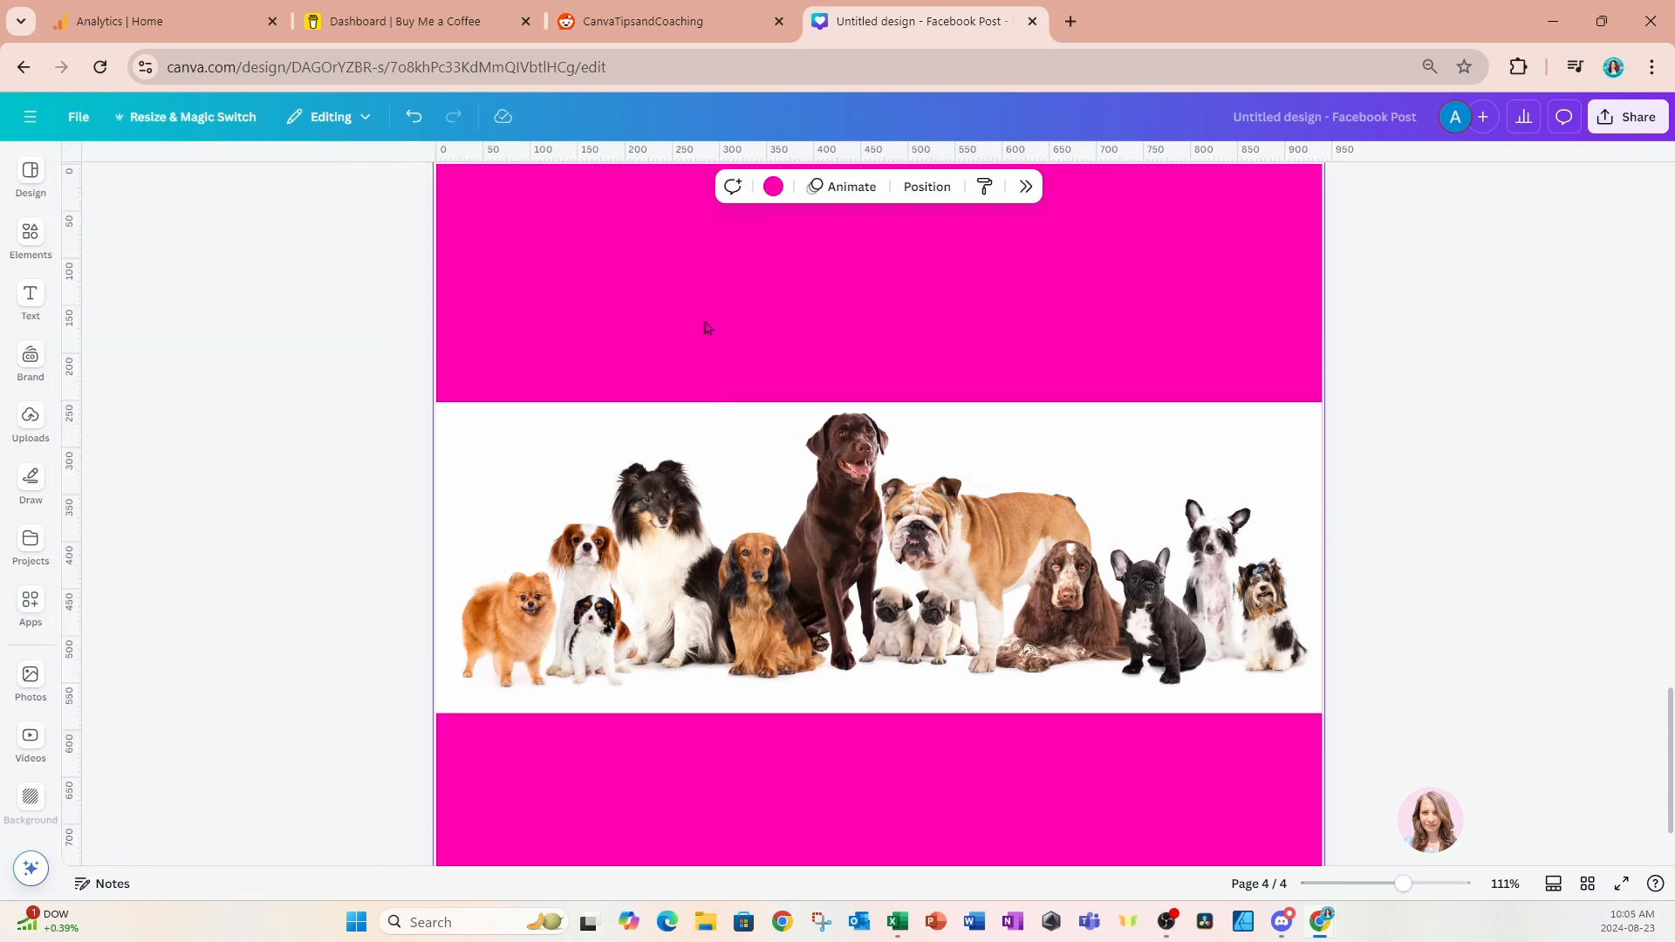
Remove the background of the group dog photo with BG Remover, and undo the removal.
click(709, 433)
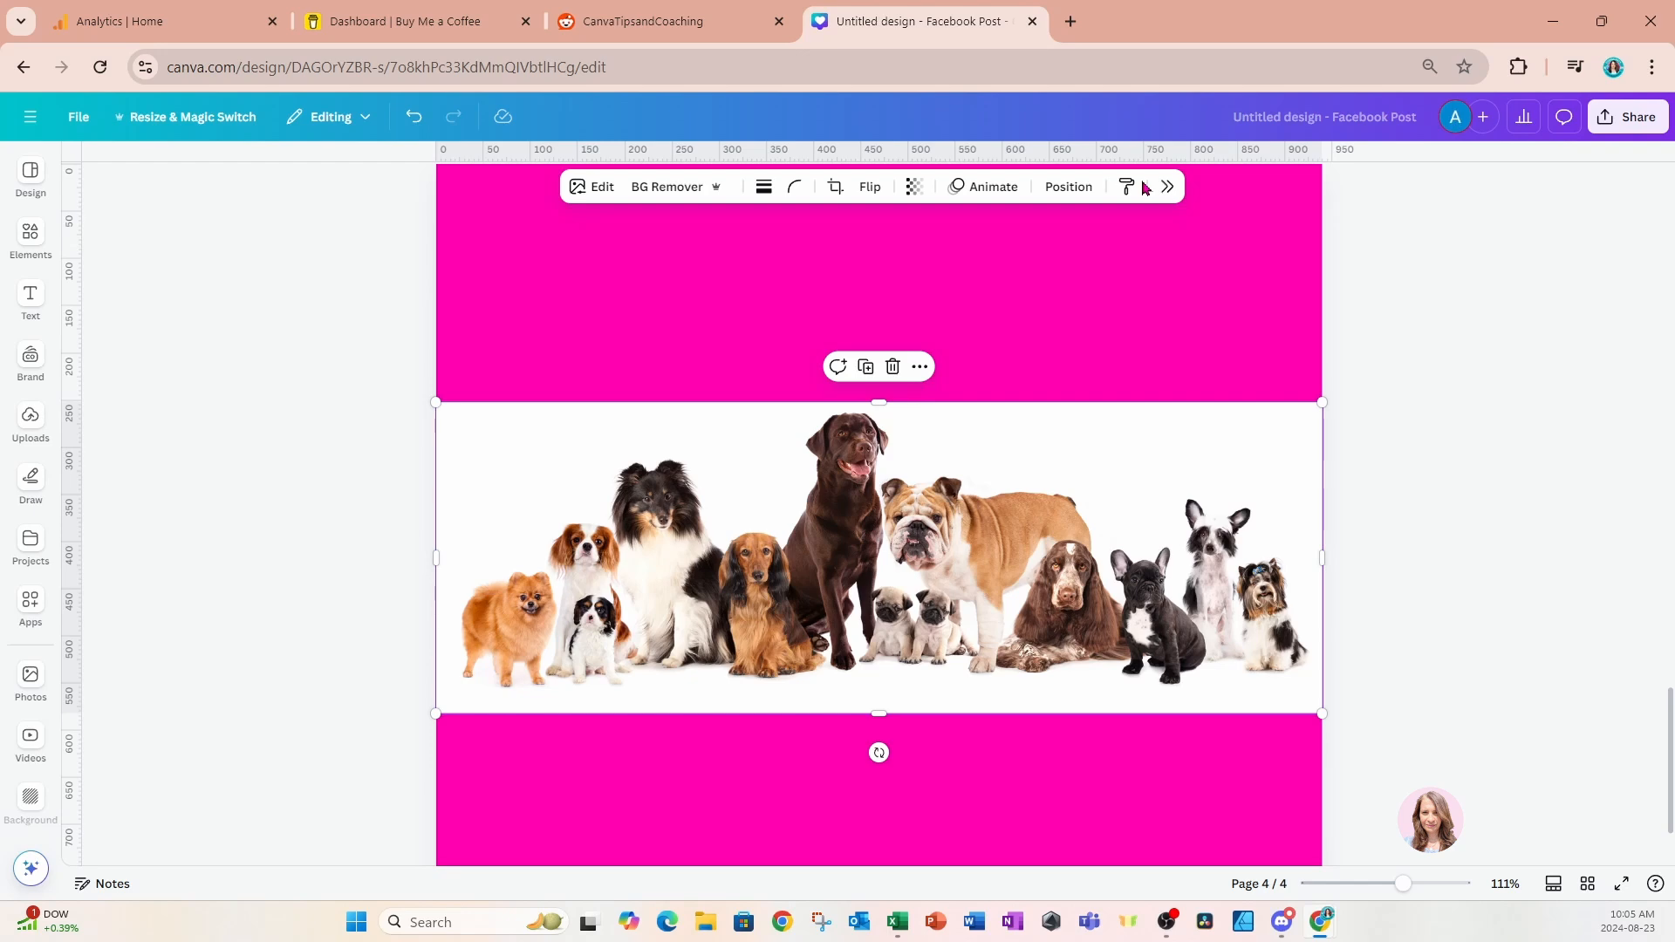
click(597, 189)
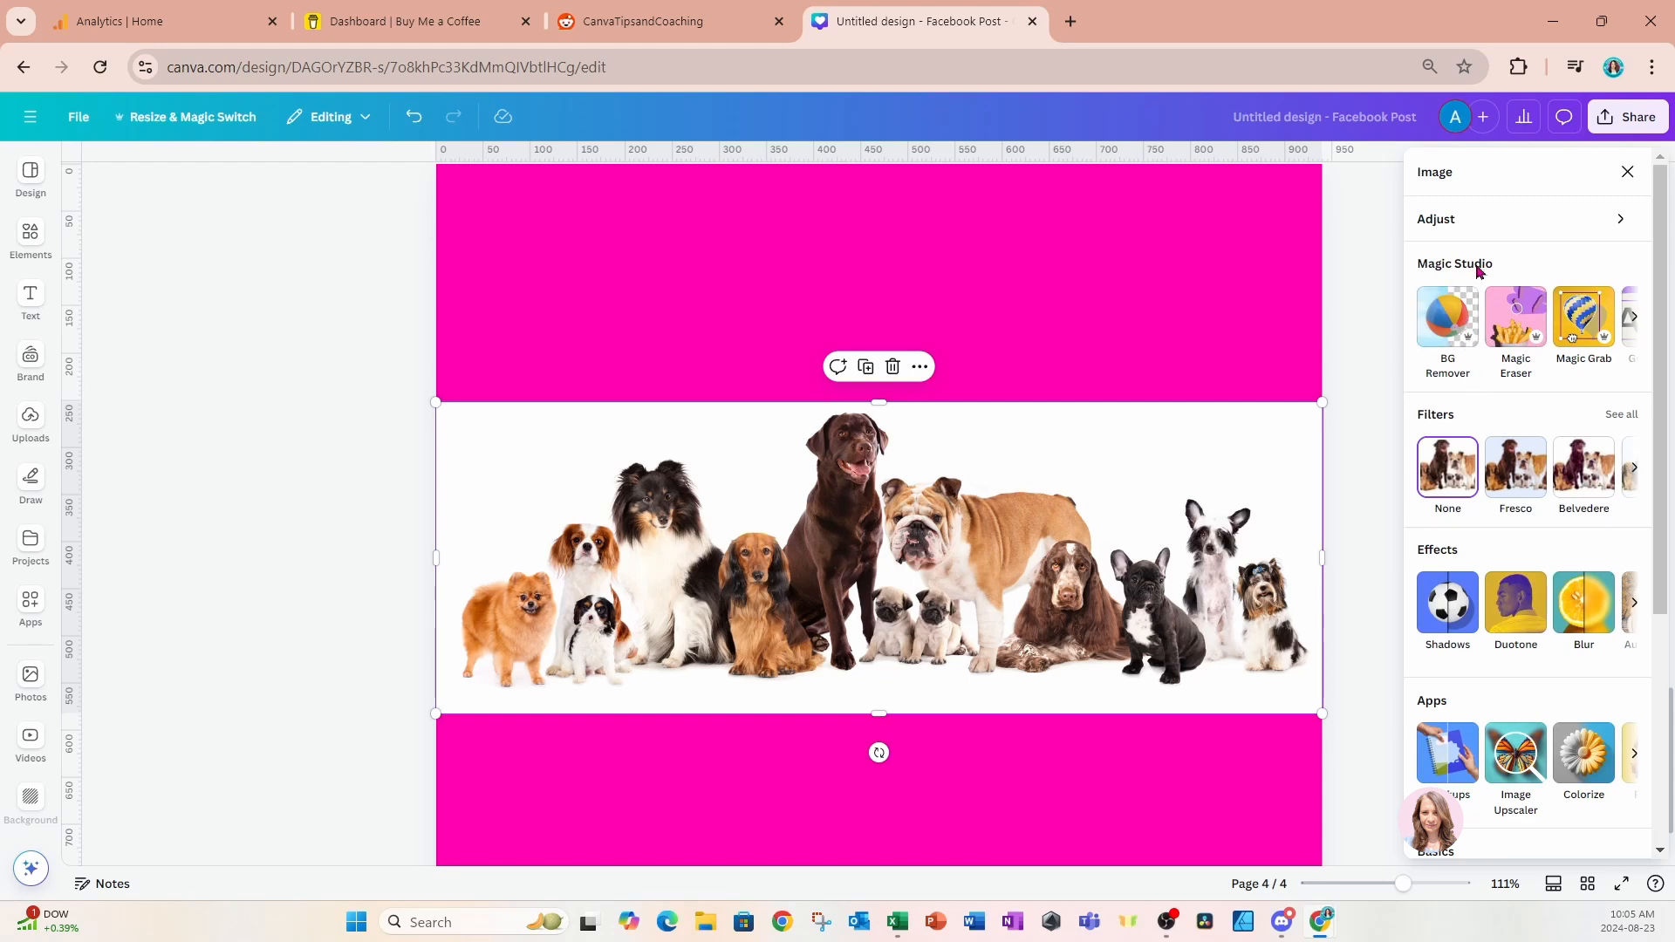
click(1453, 328)
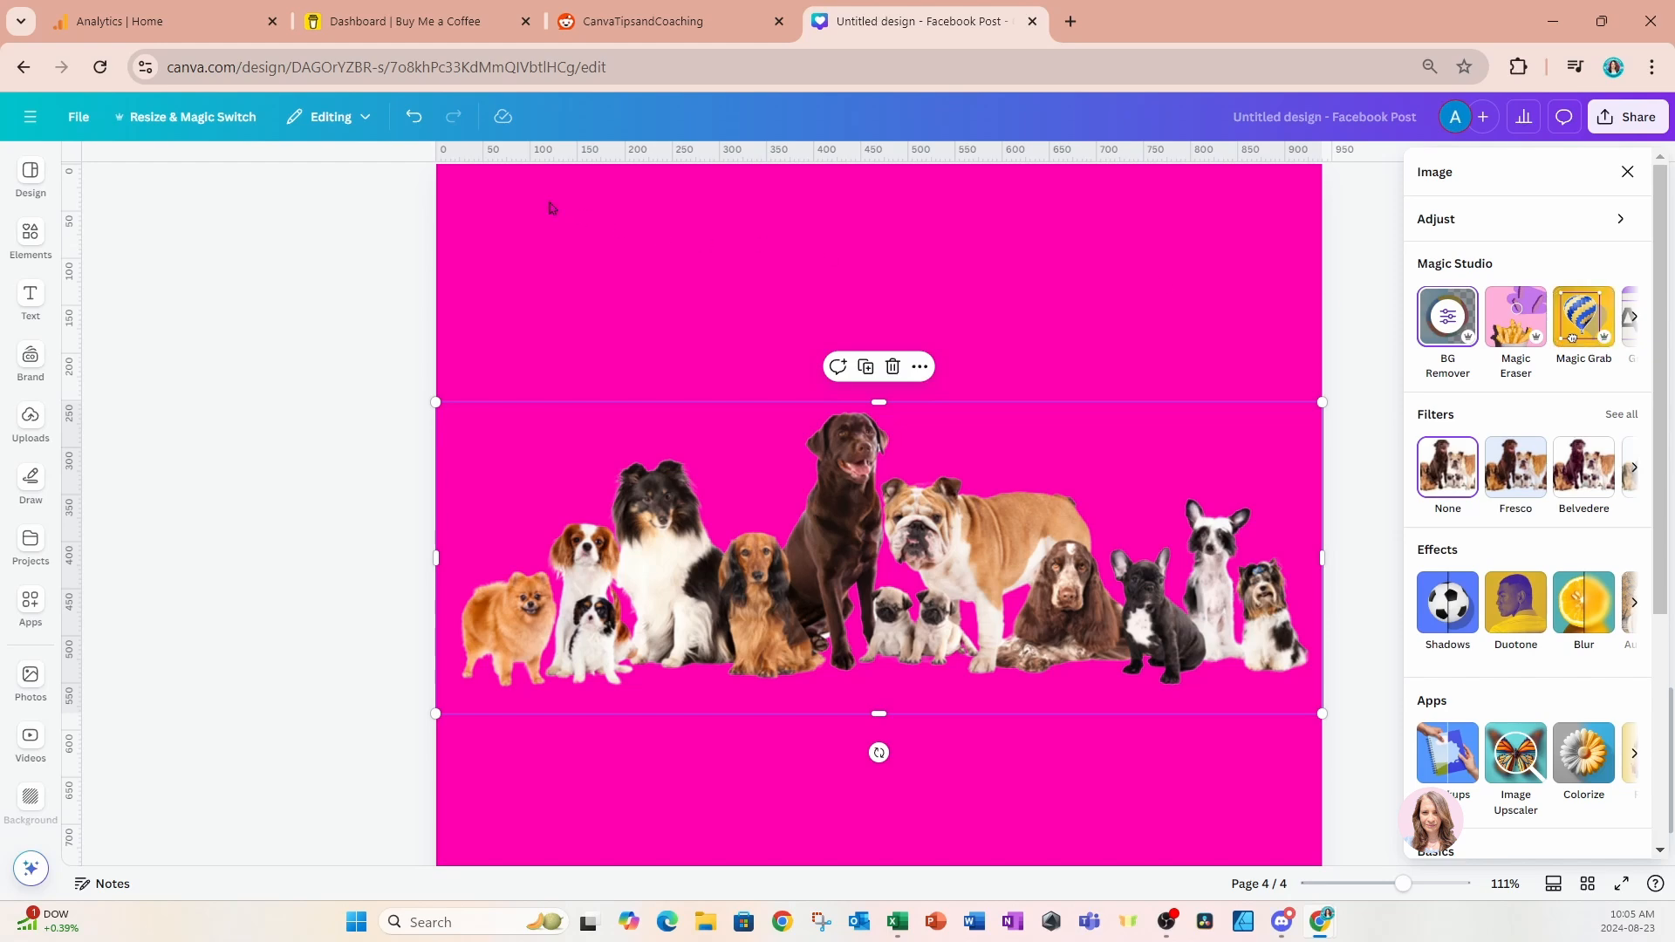
click(418, 121)
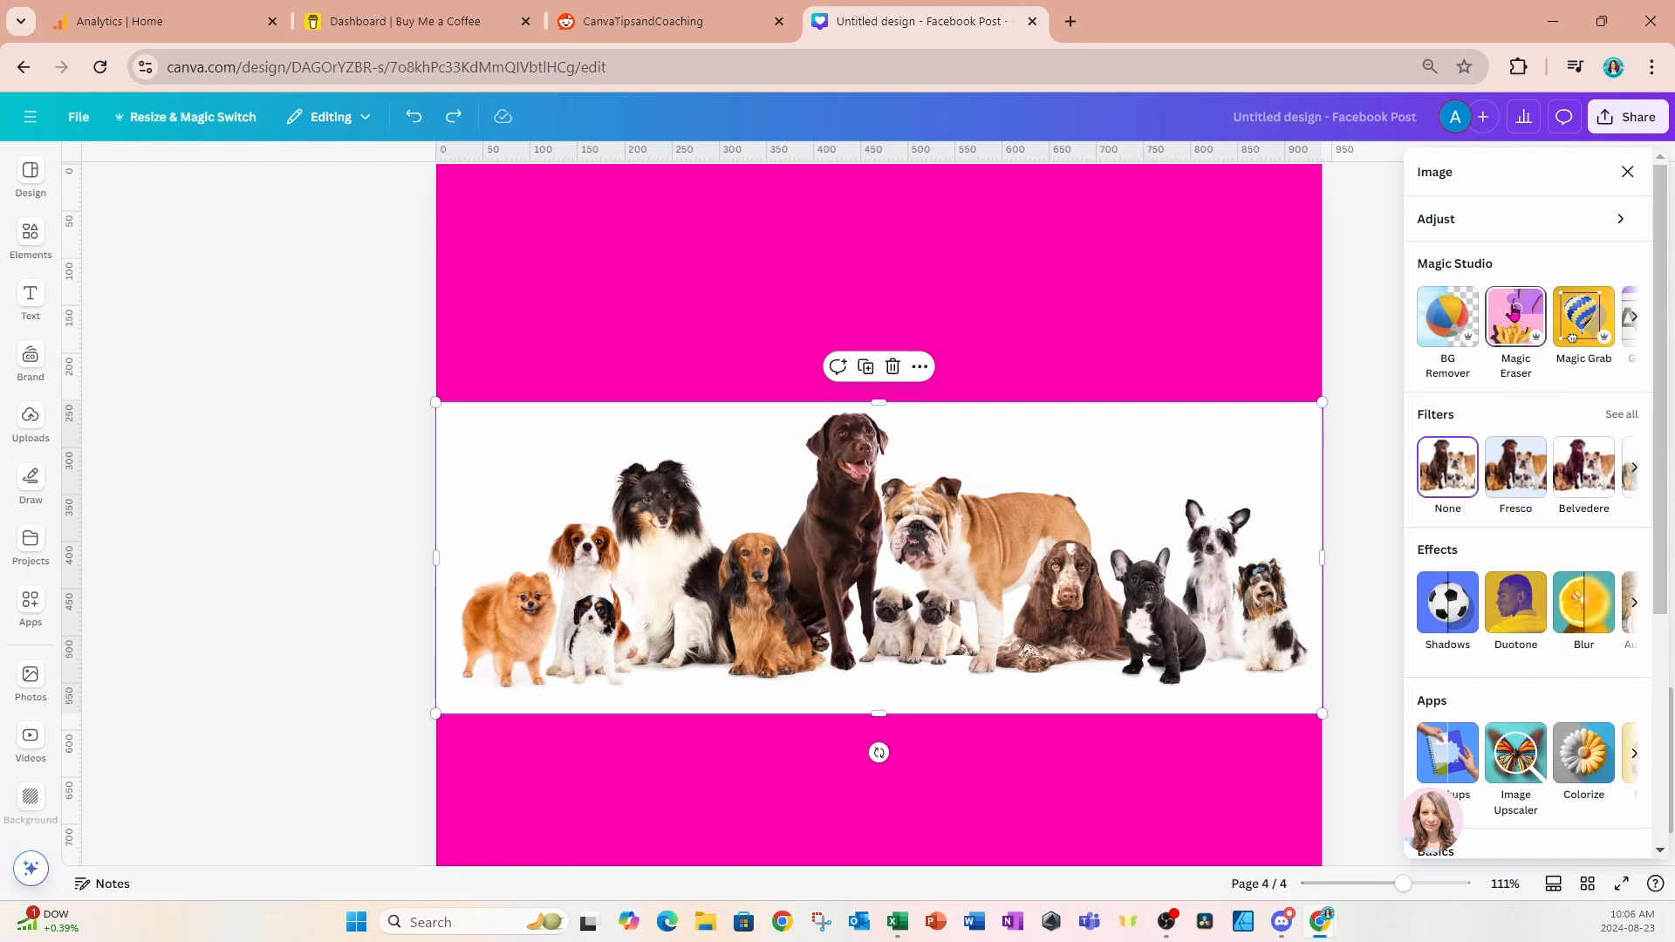
Erase the black French bulldog from the group dog photo using Magic Eraser's Click selection.
click(1516, 316)
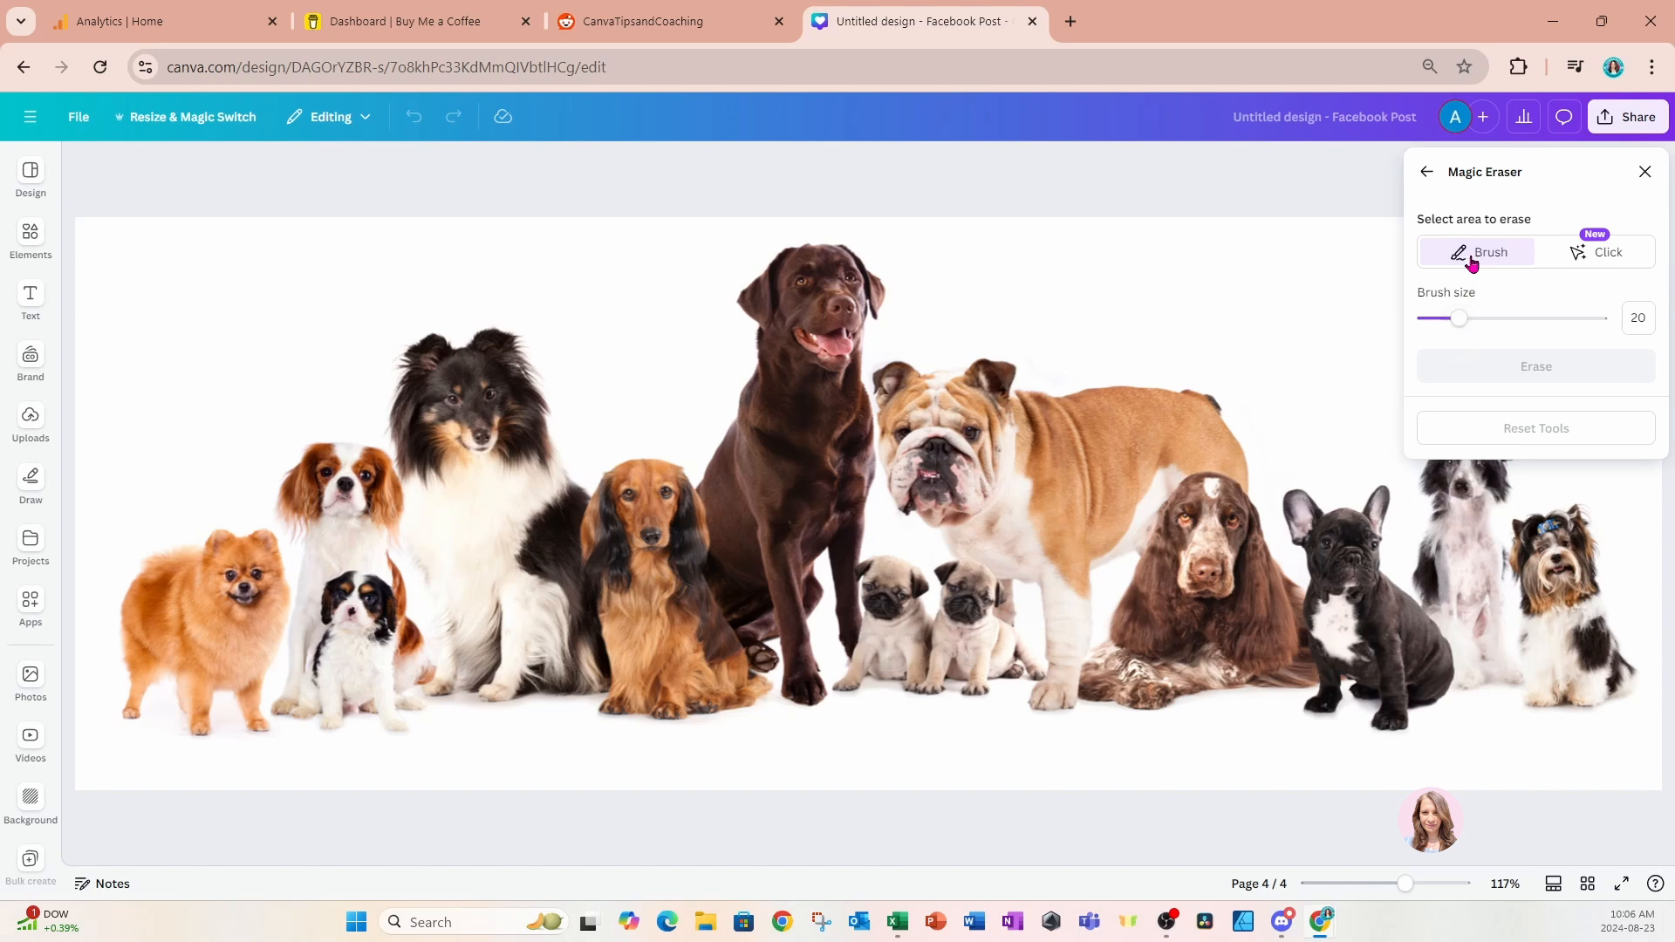
click(1585, 260)
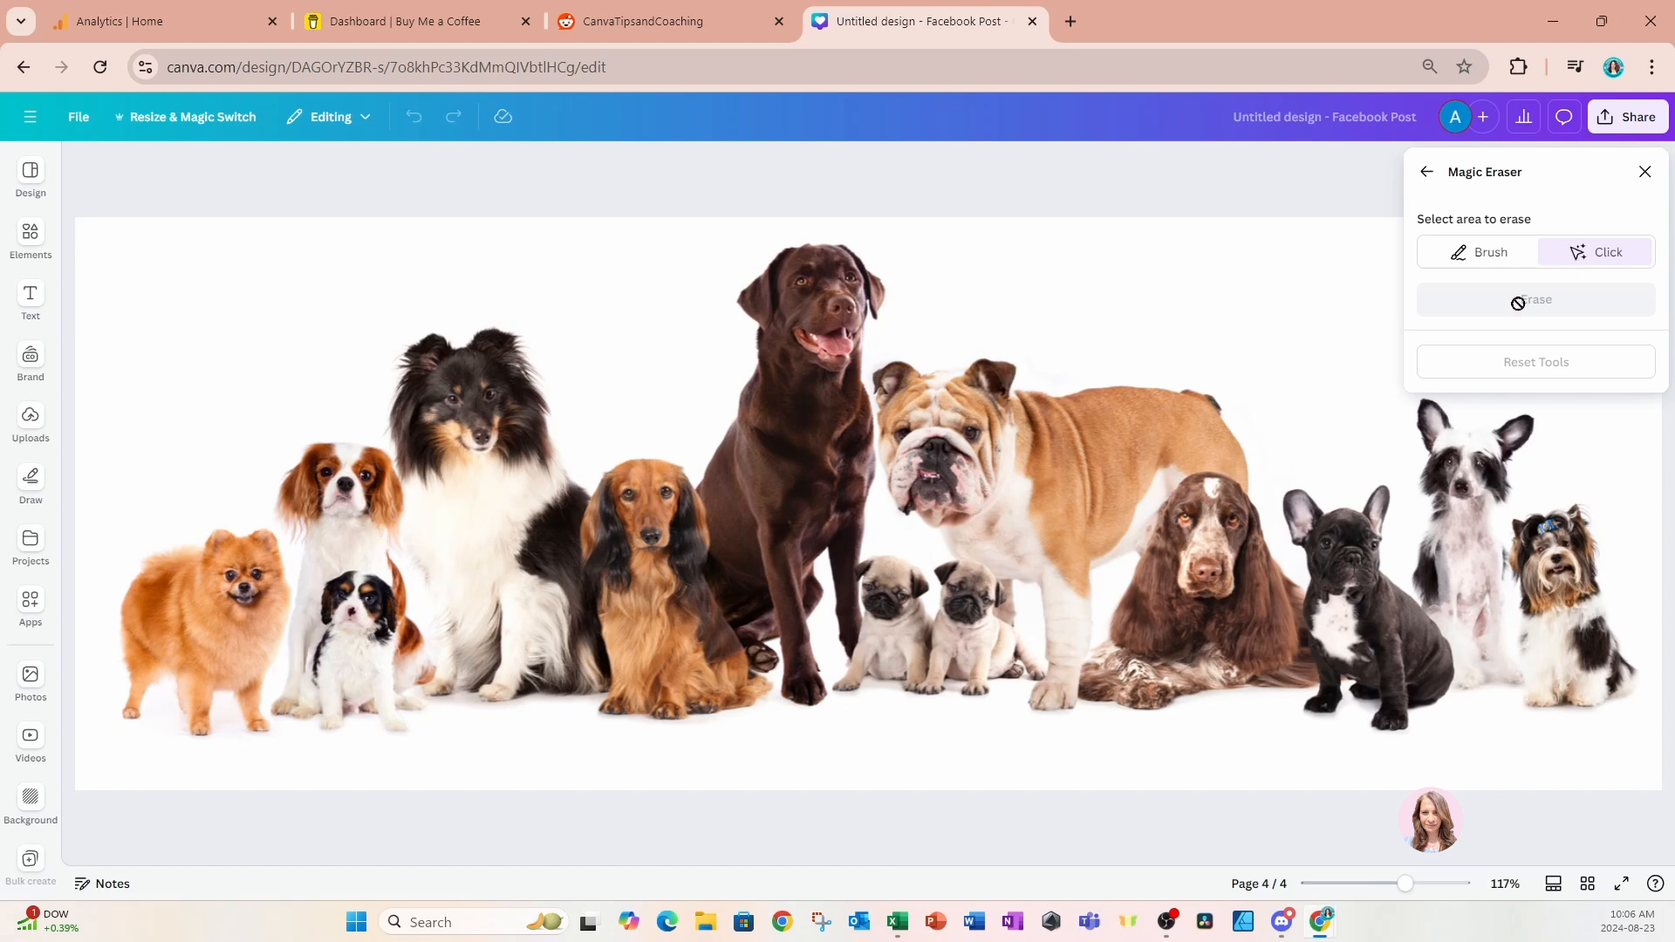
click(1357, 567)
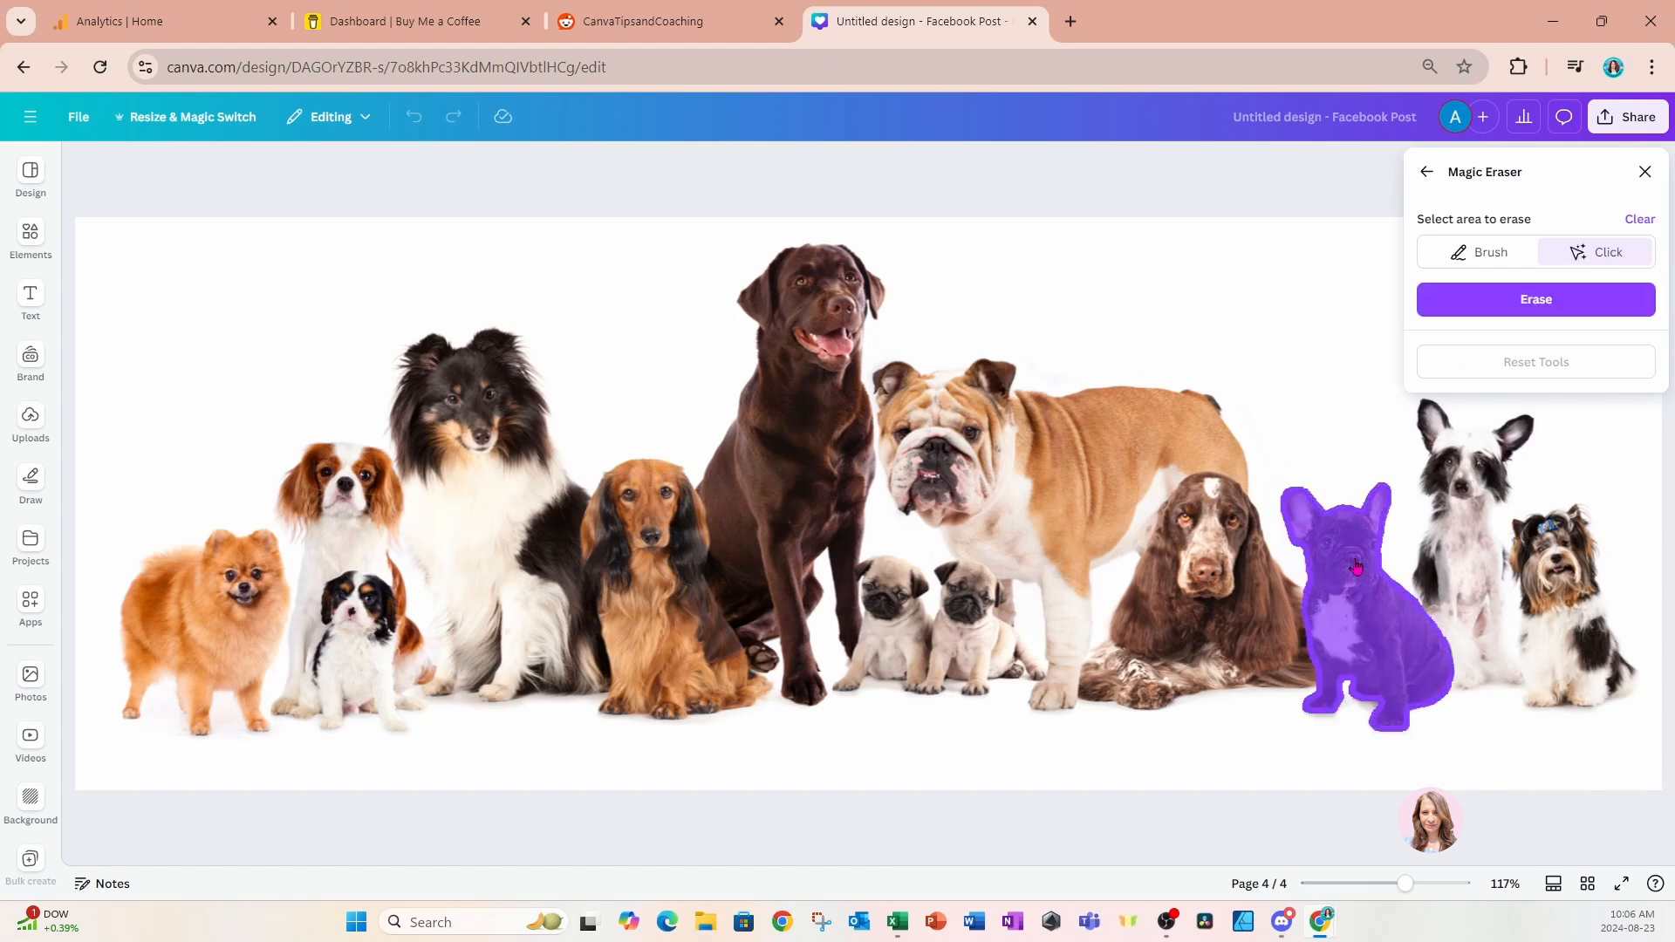
click(1452, 305)
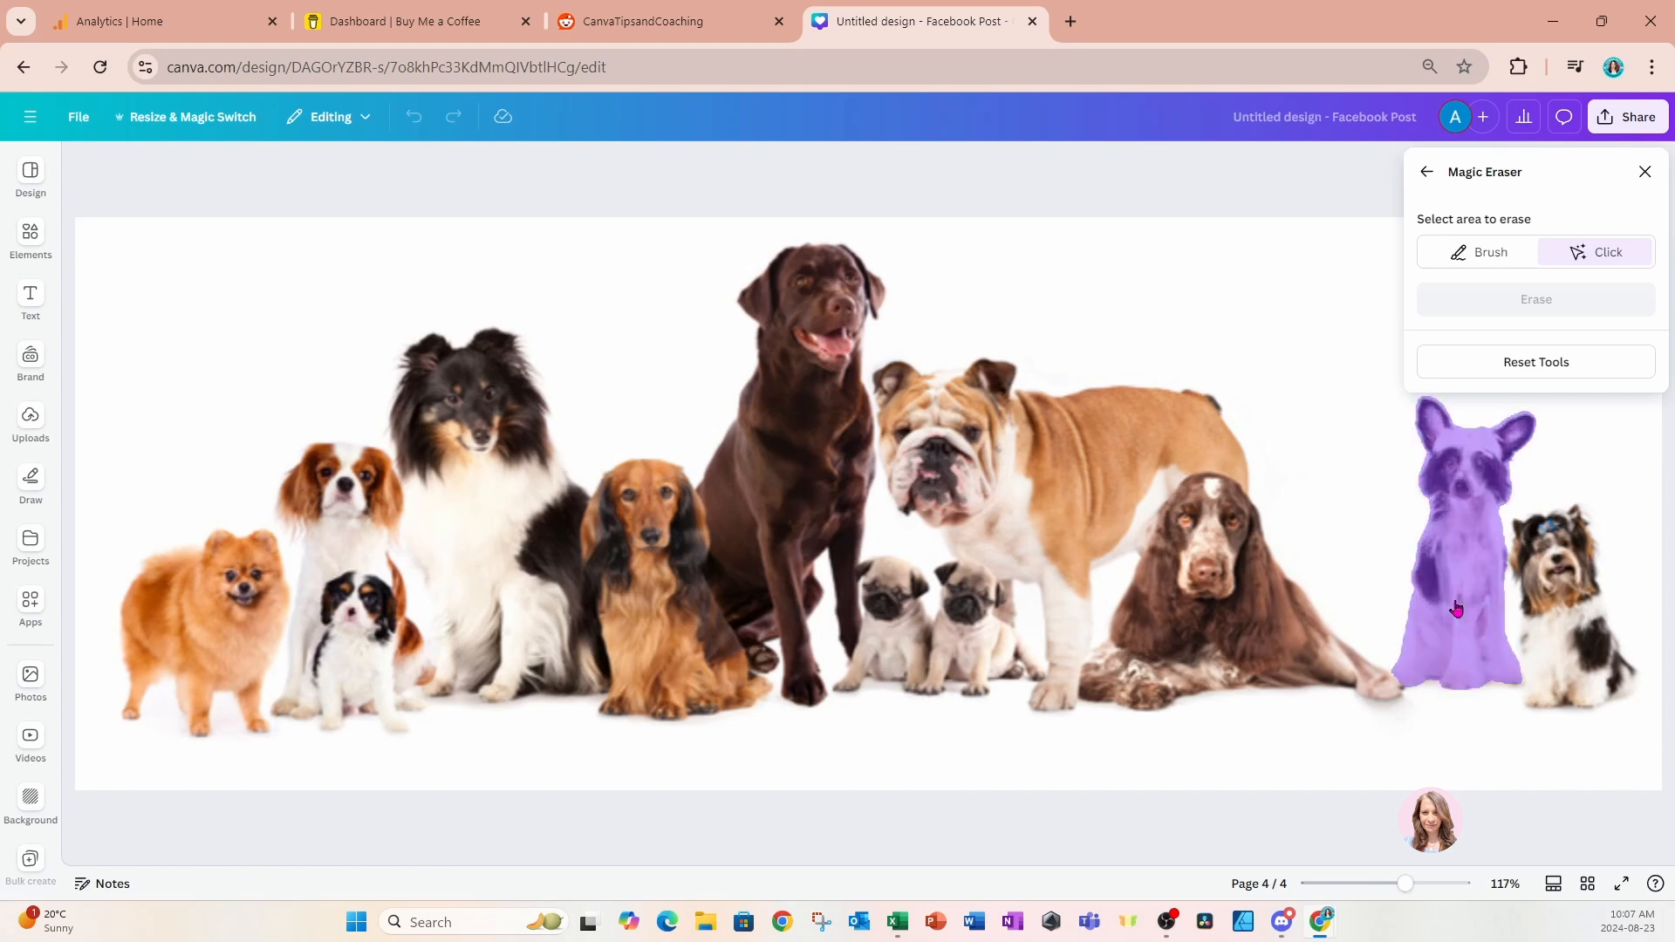
click(1427, 173)
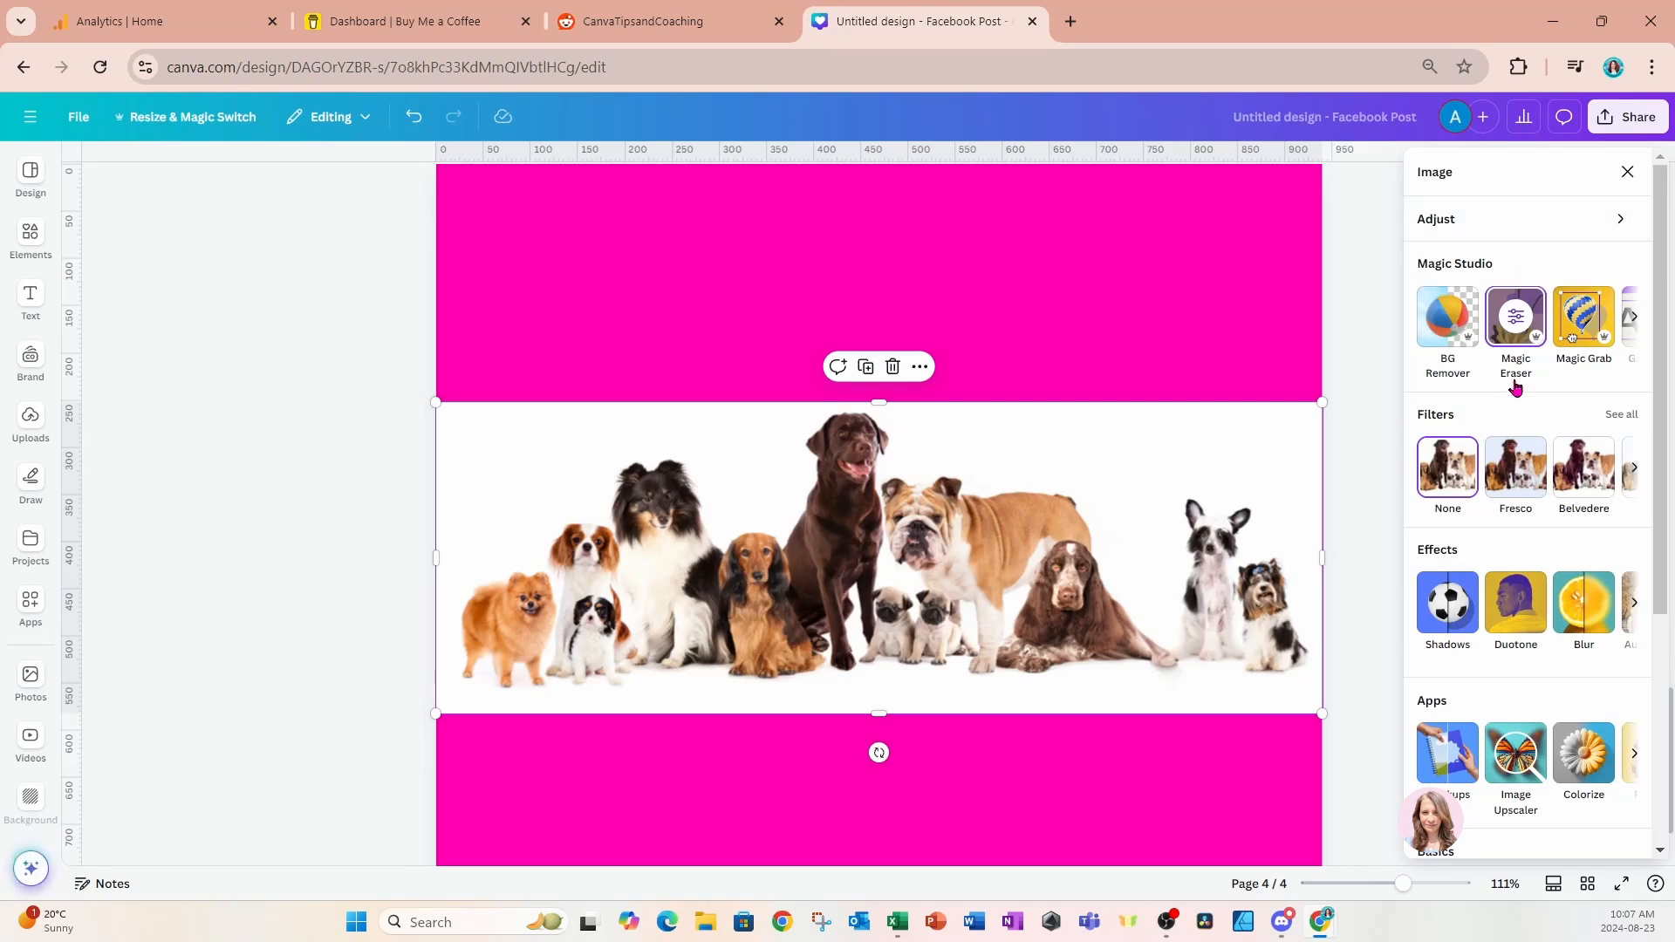
Extract the orange Pomeranian from the group dog photo using Magic Grab's Click selection and move it to the page's upper-right area.
click(1577, 336)
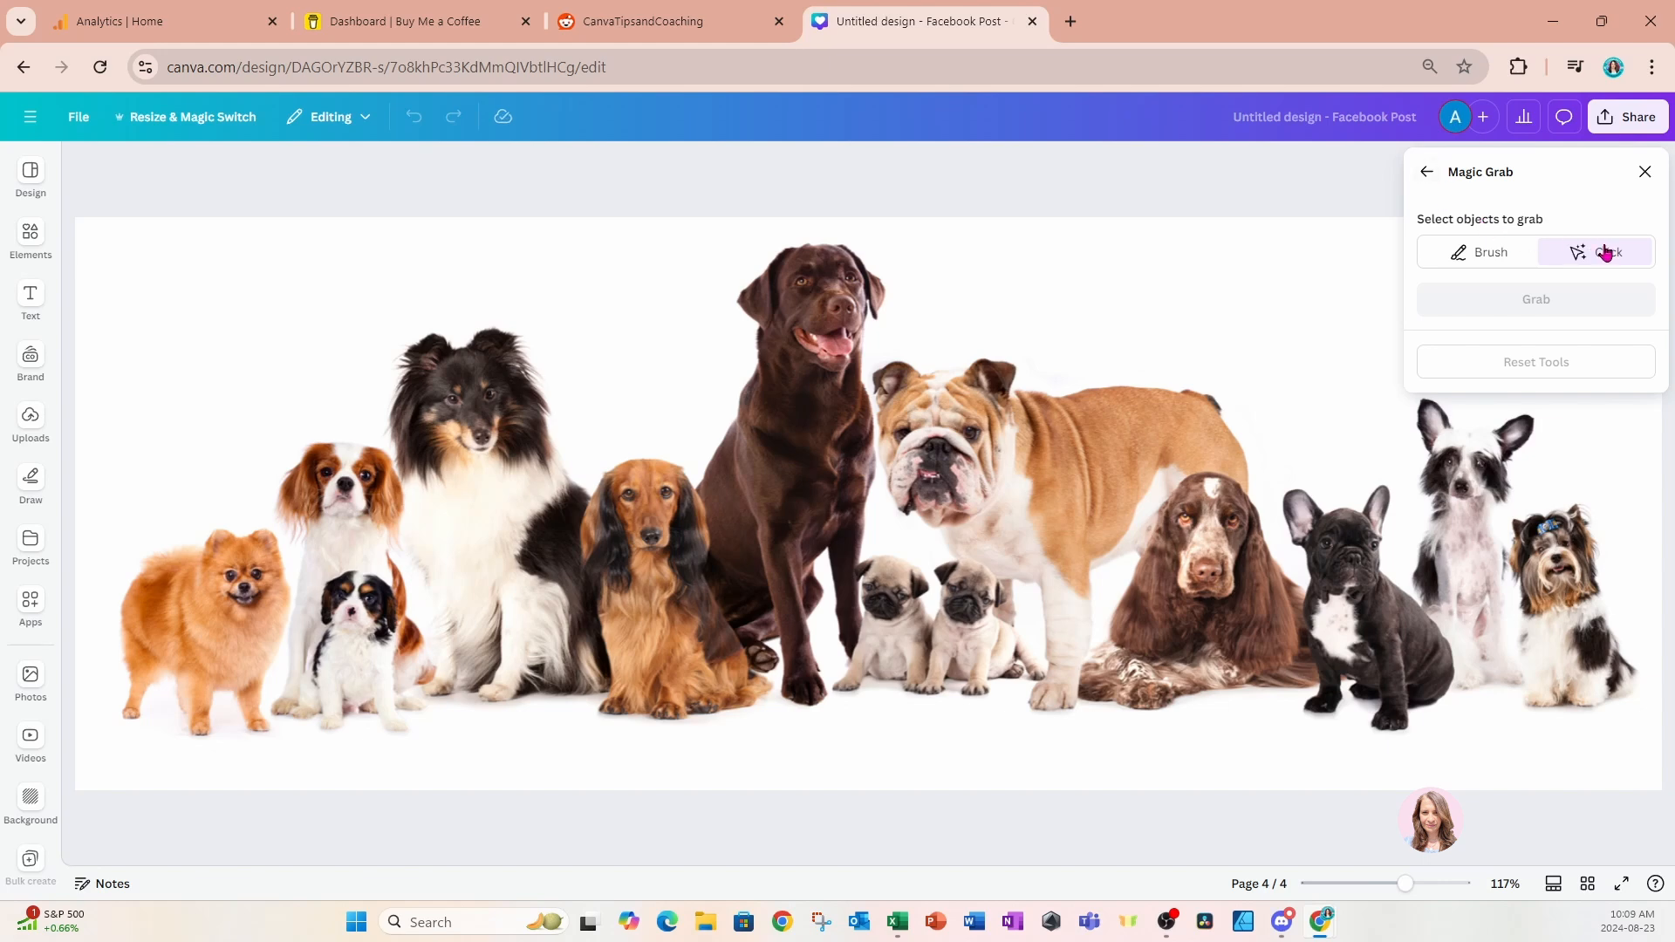
click(212, 610)
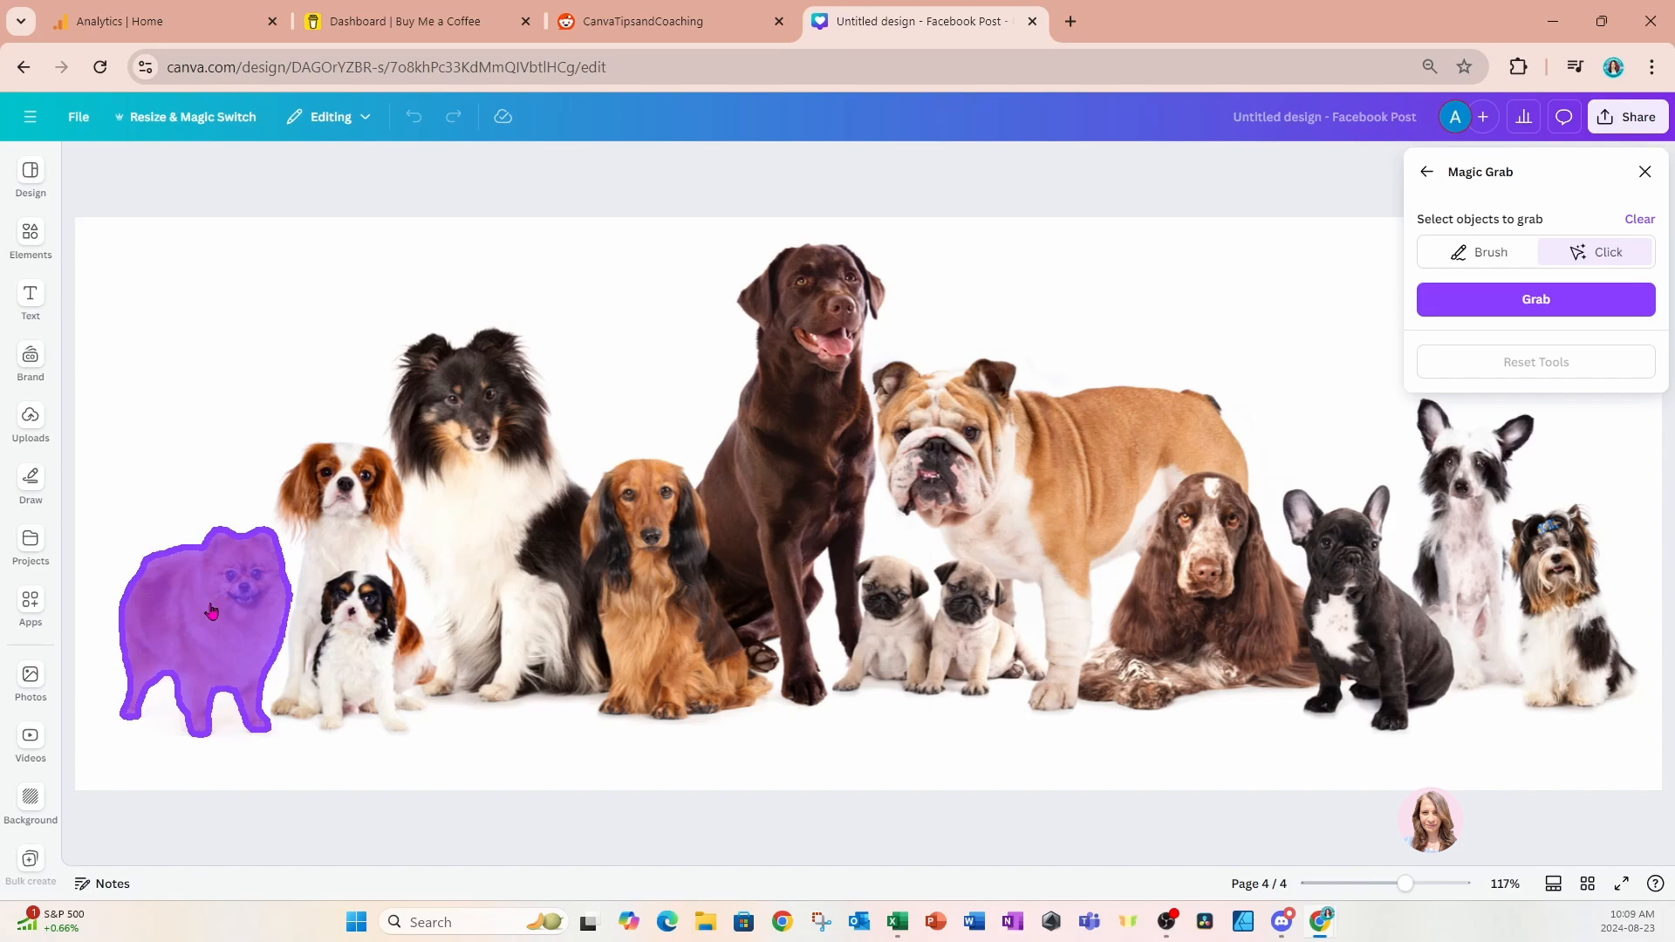
click(1475, 301)
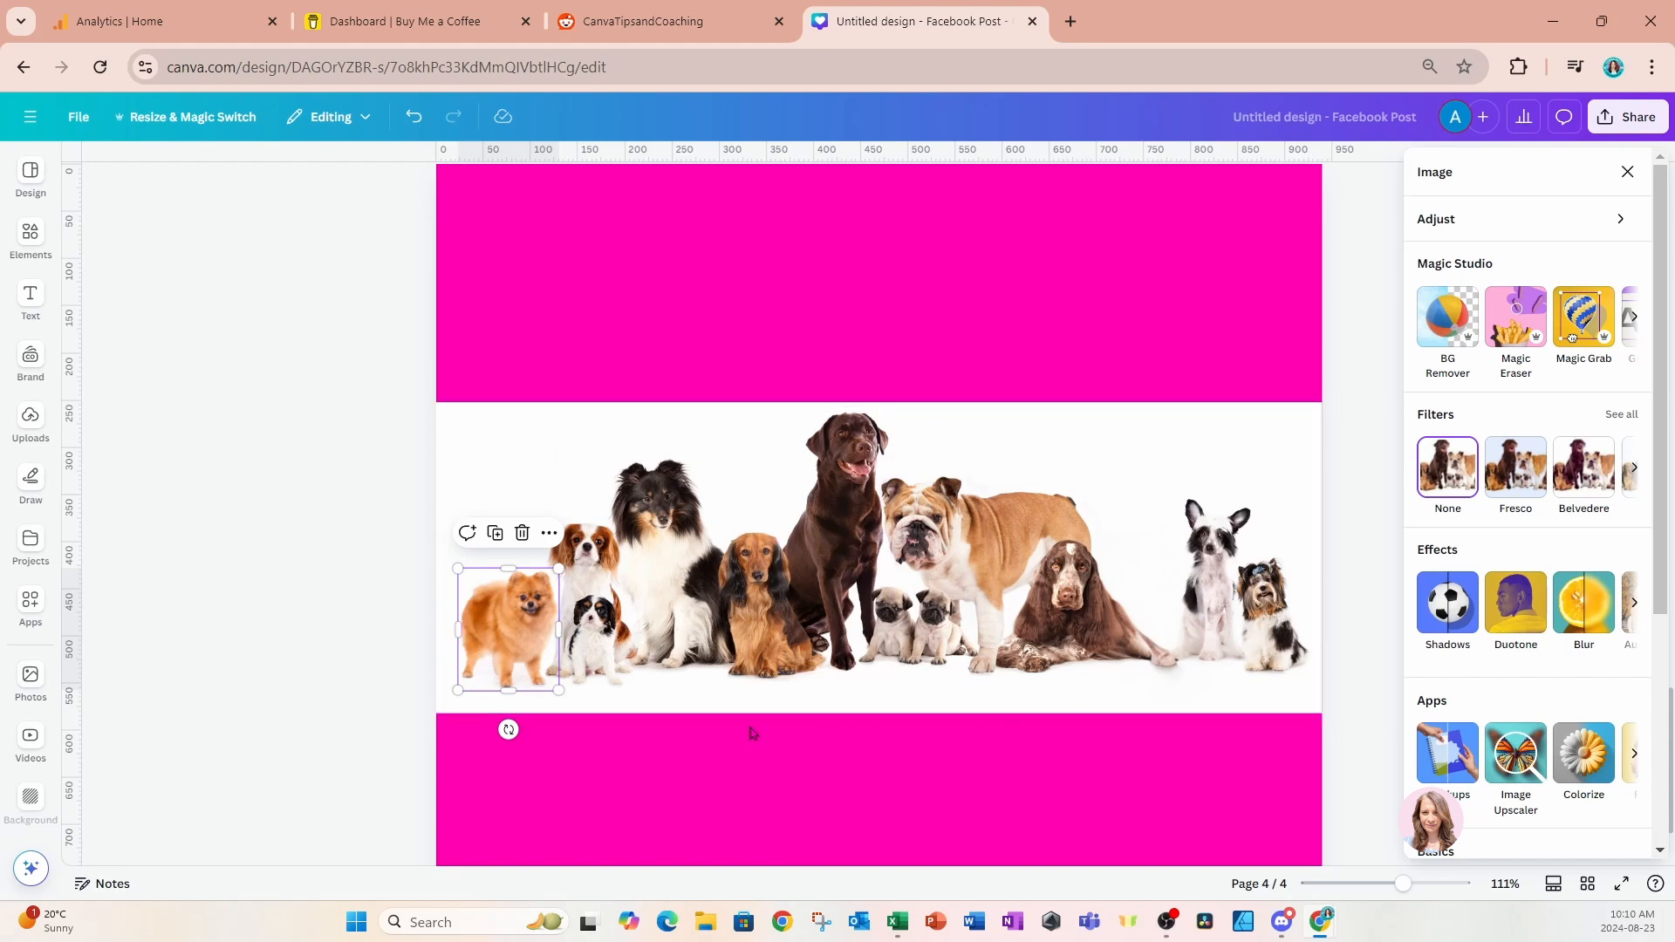
drag(522, 656, 1199, 295)
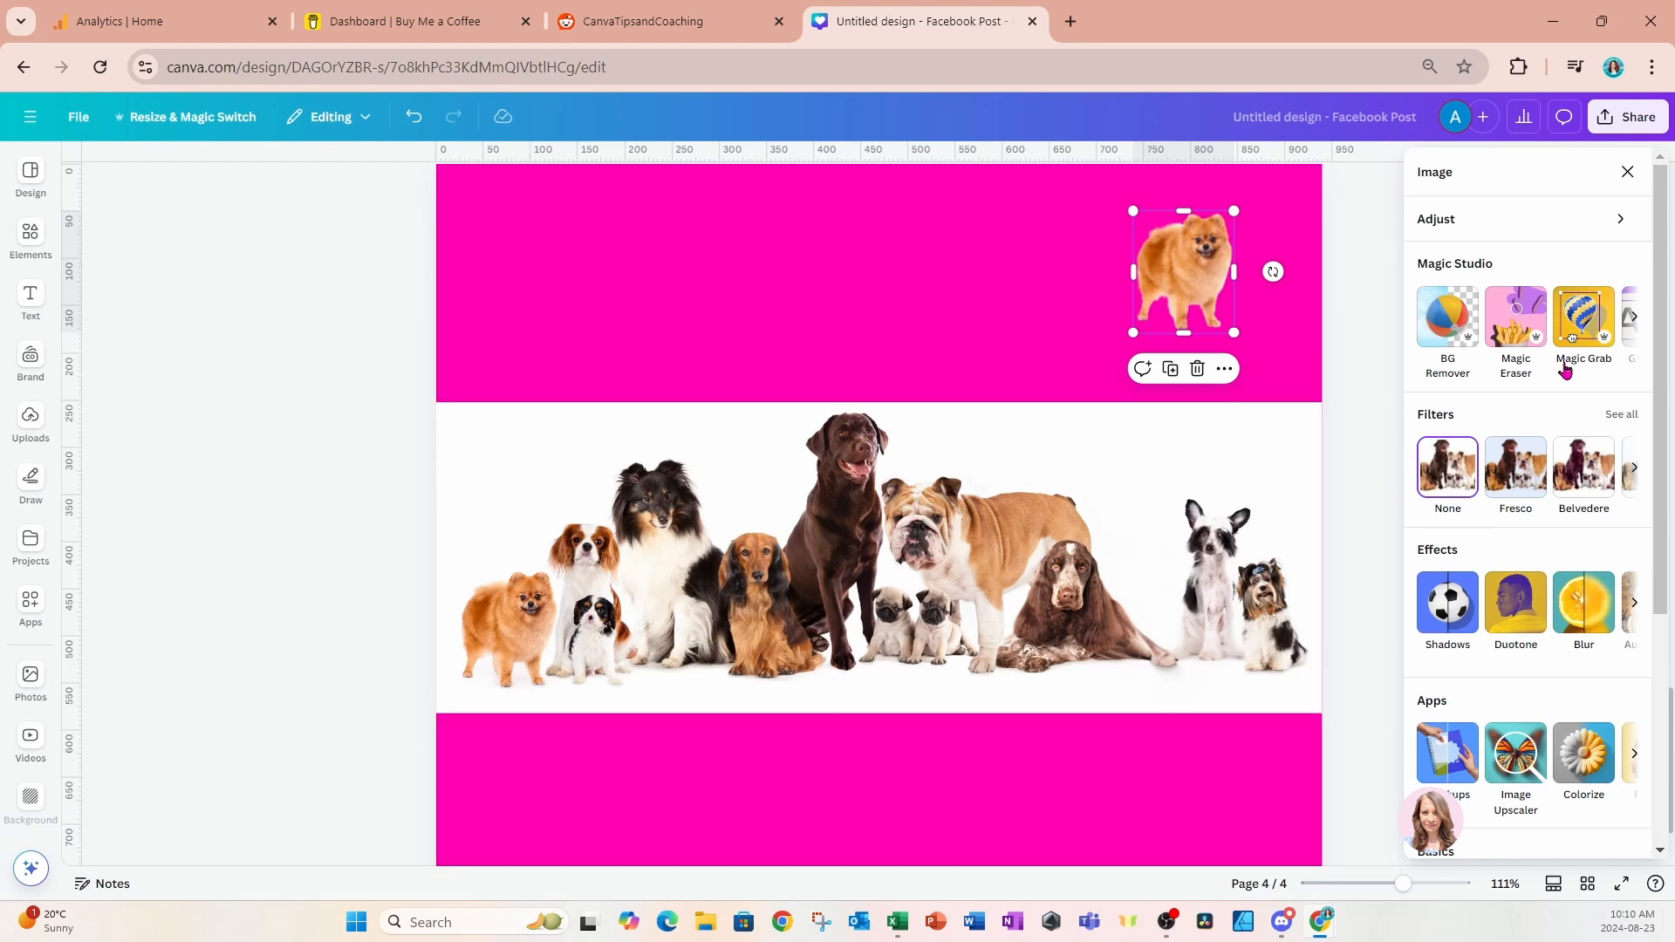
Add a heading reading "Photos of Dogs" in the pink area directly above the group dog photo.
click(1635, 325)
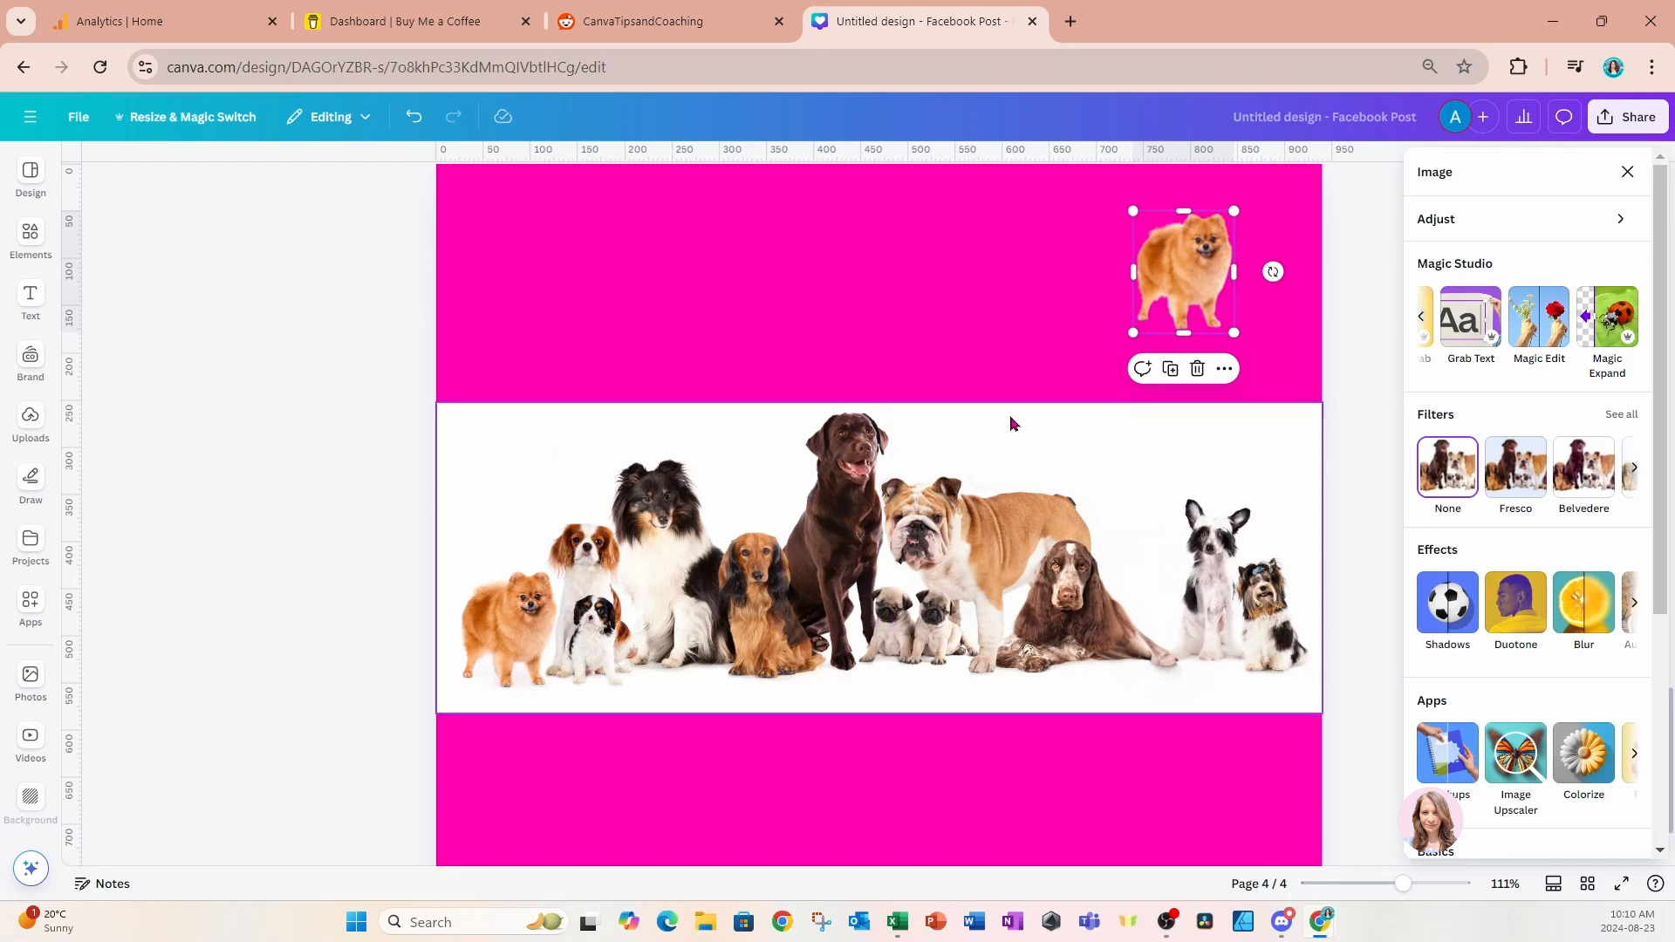
click(1025, 457)
click(31, 297)
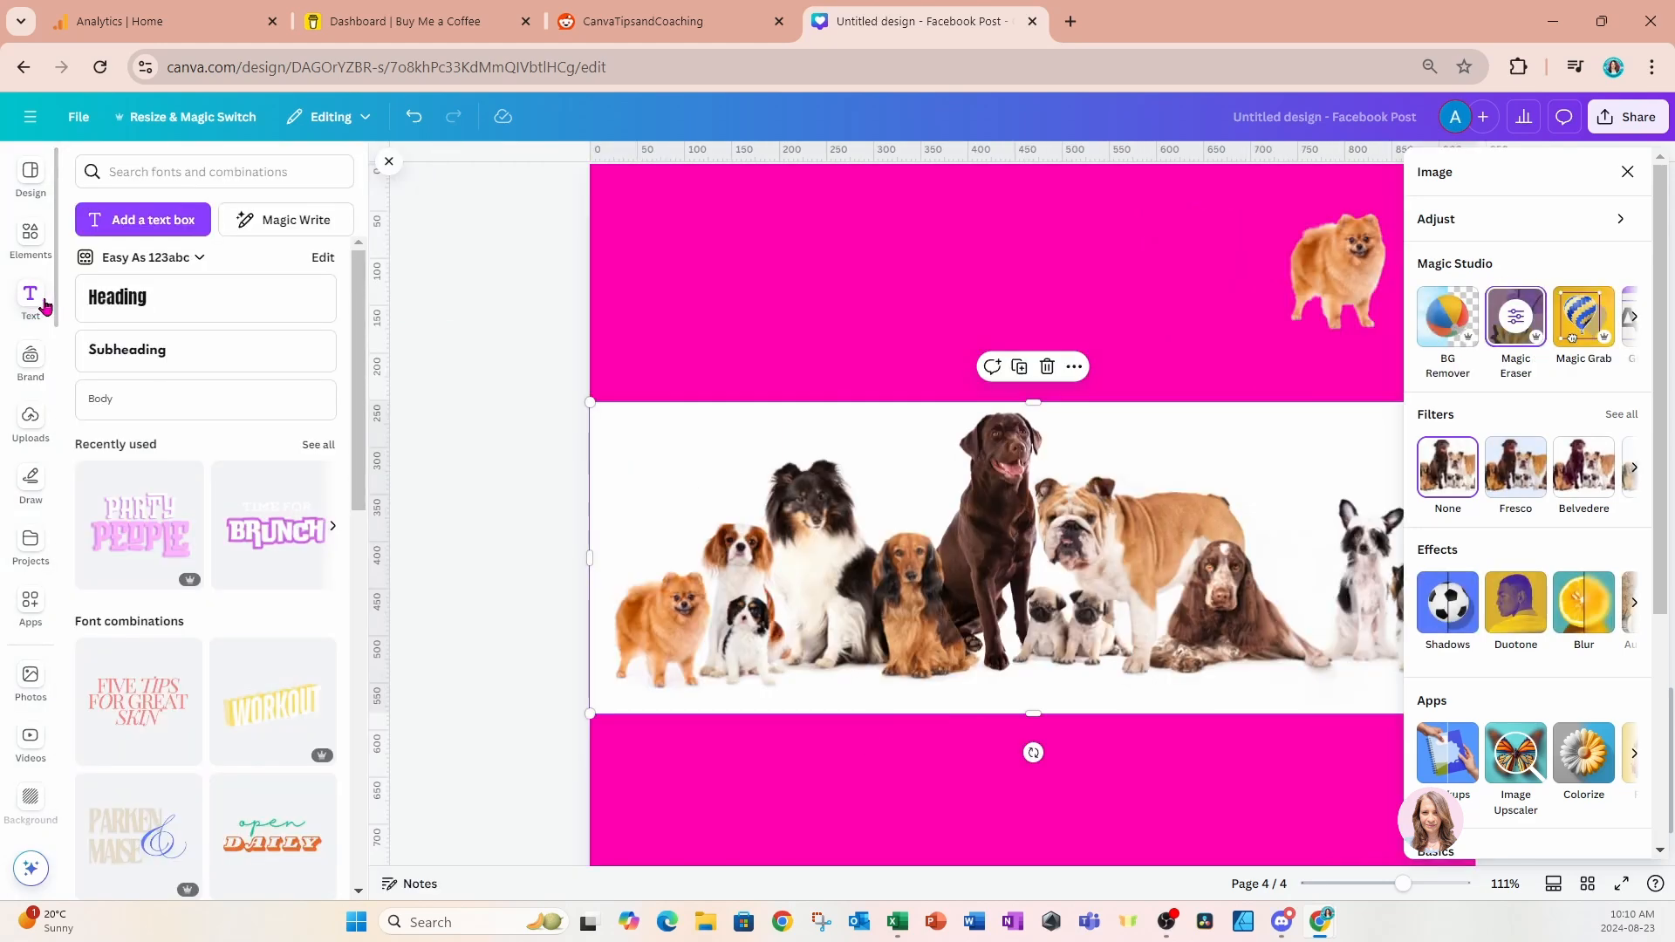
click(93, 311)
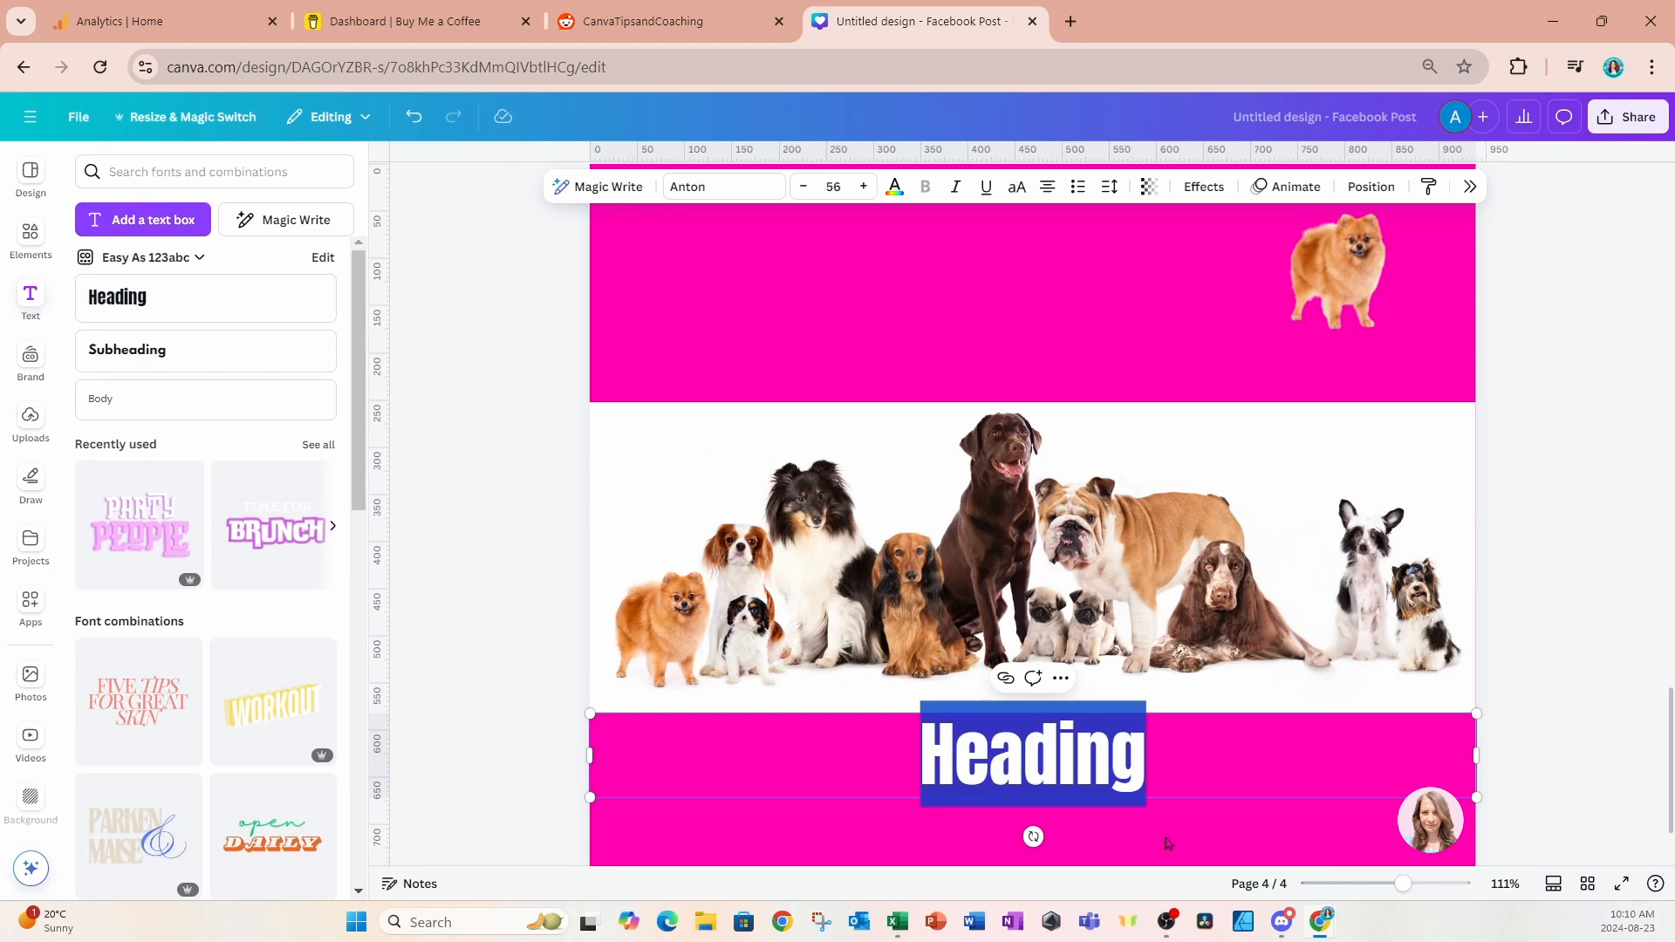
drag(962, 767, 961, 370)
text(Photos)
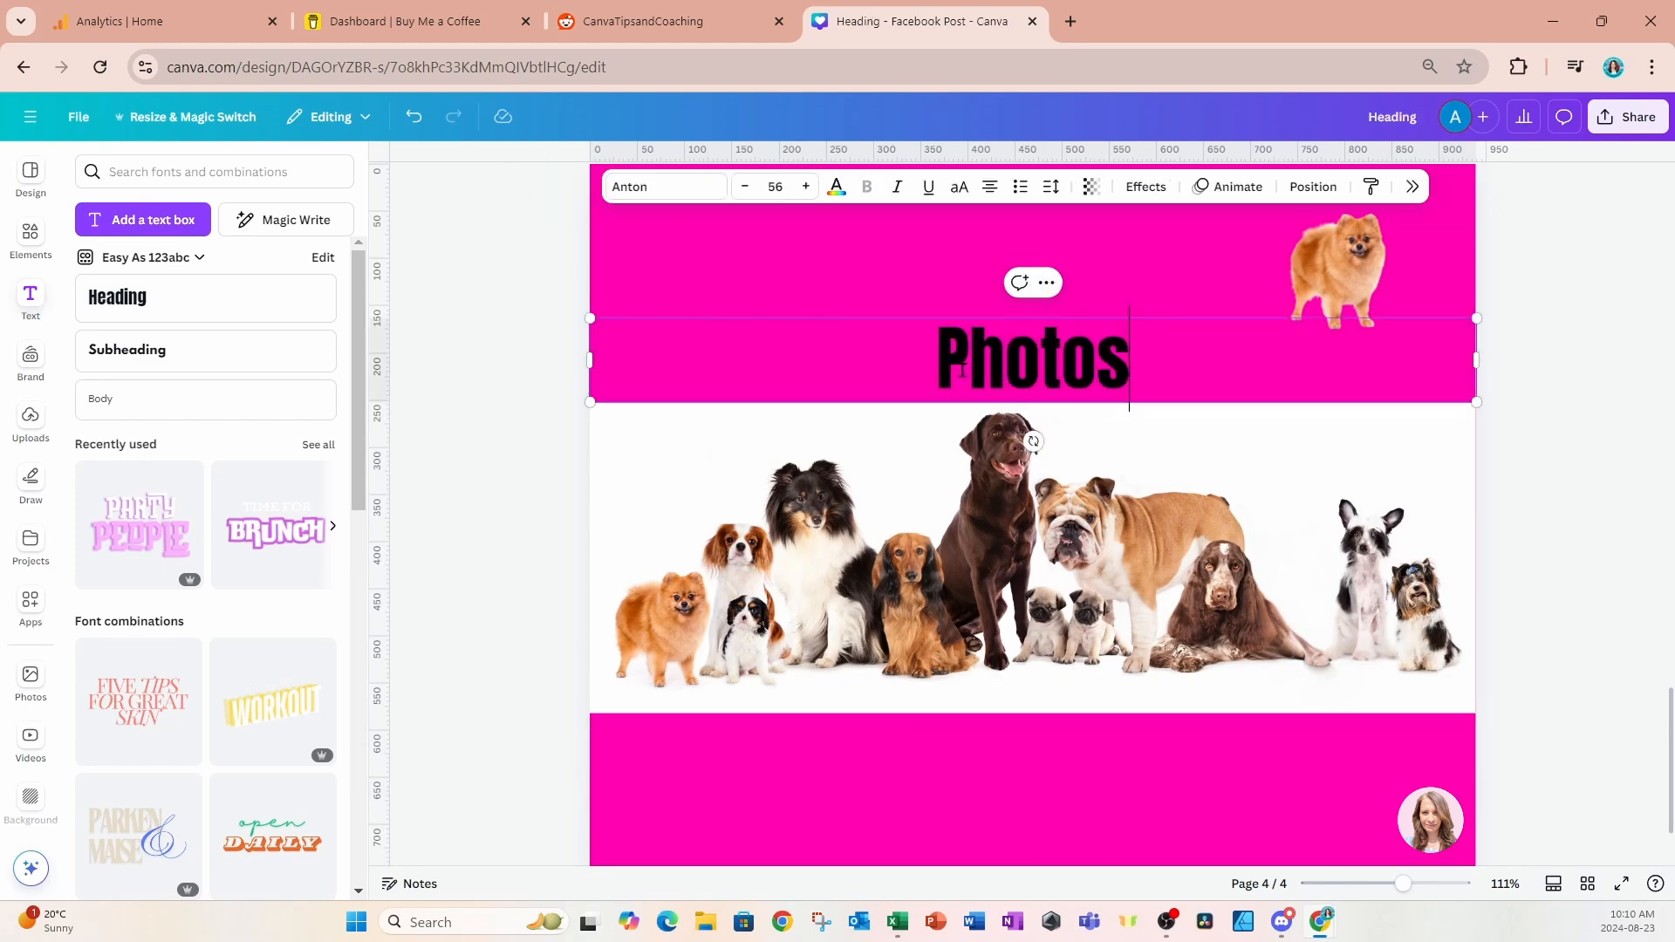
text( of )
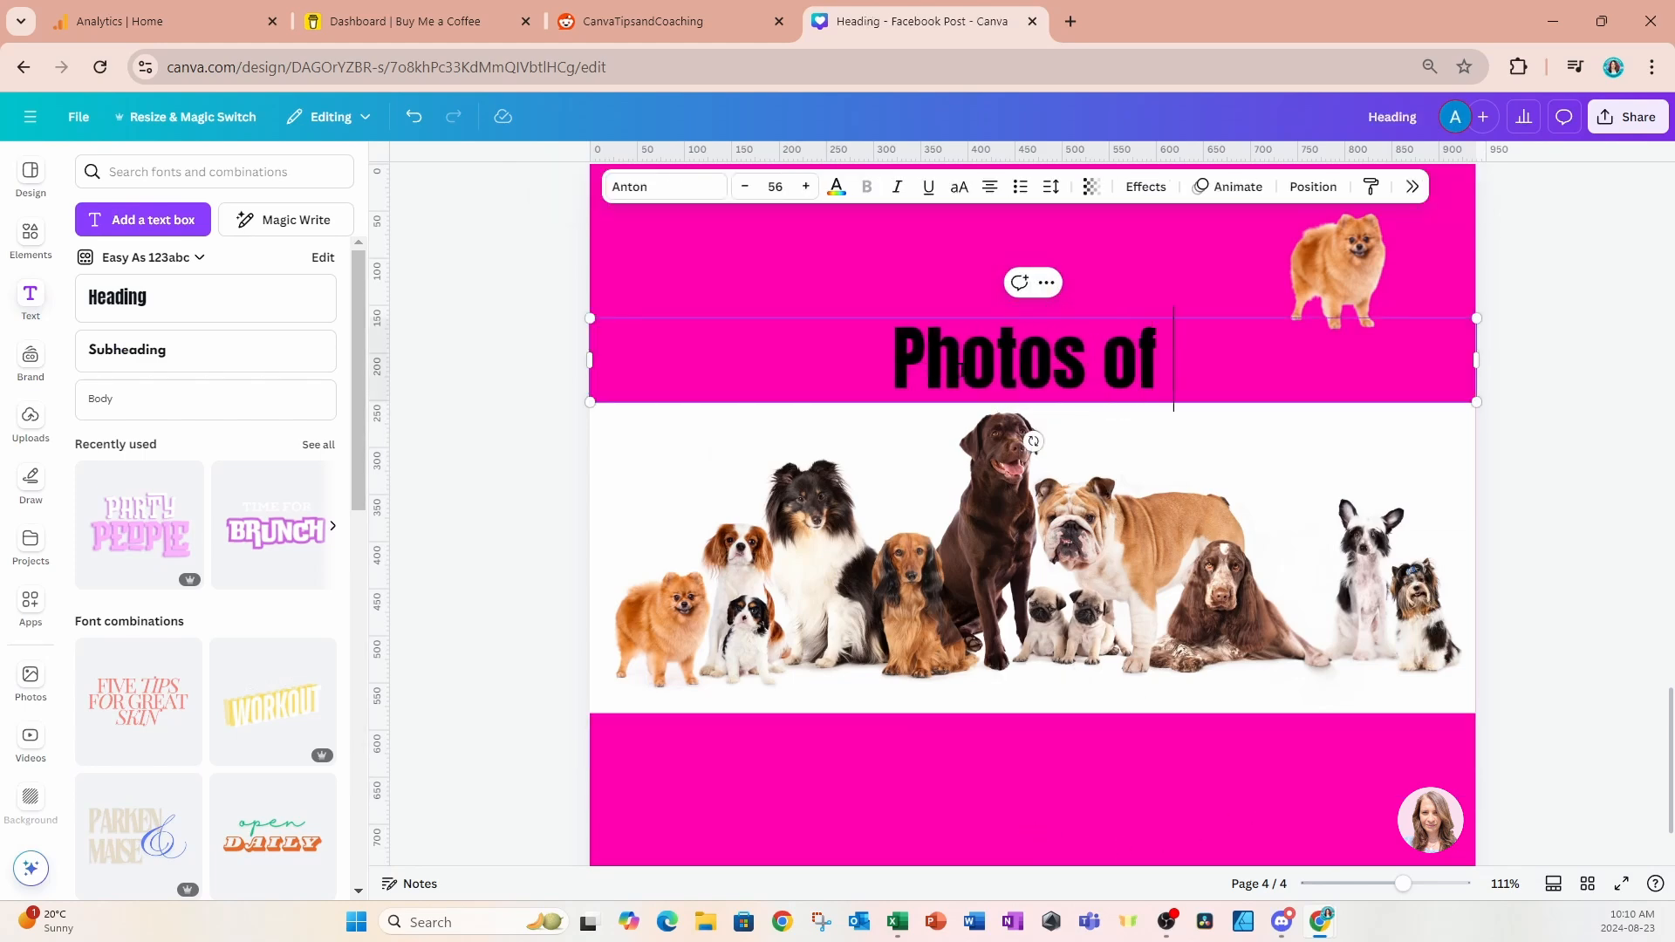
text(Dogs)
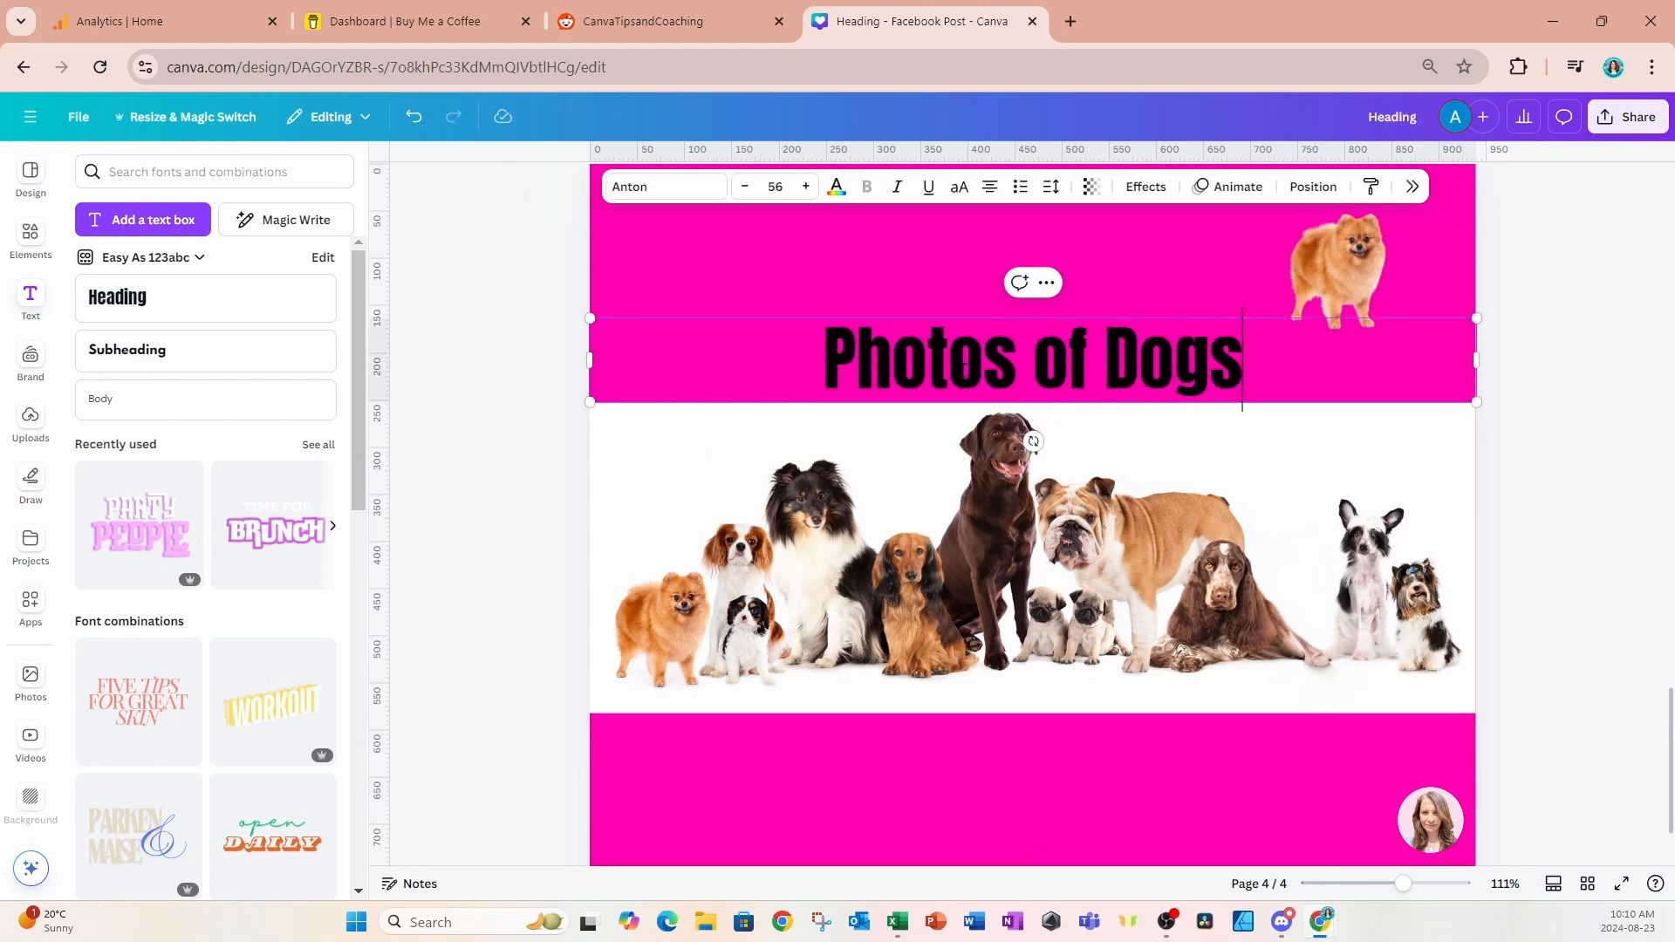
click(1149, 252)
Download only page 4 of the design as a PNG.
click(1627, 116)
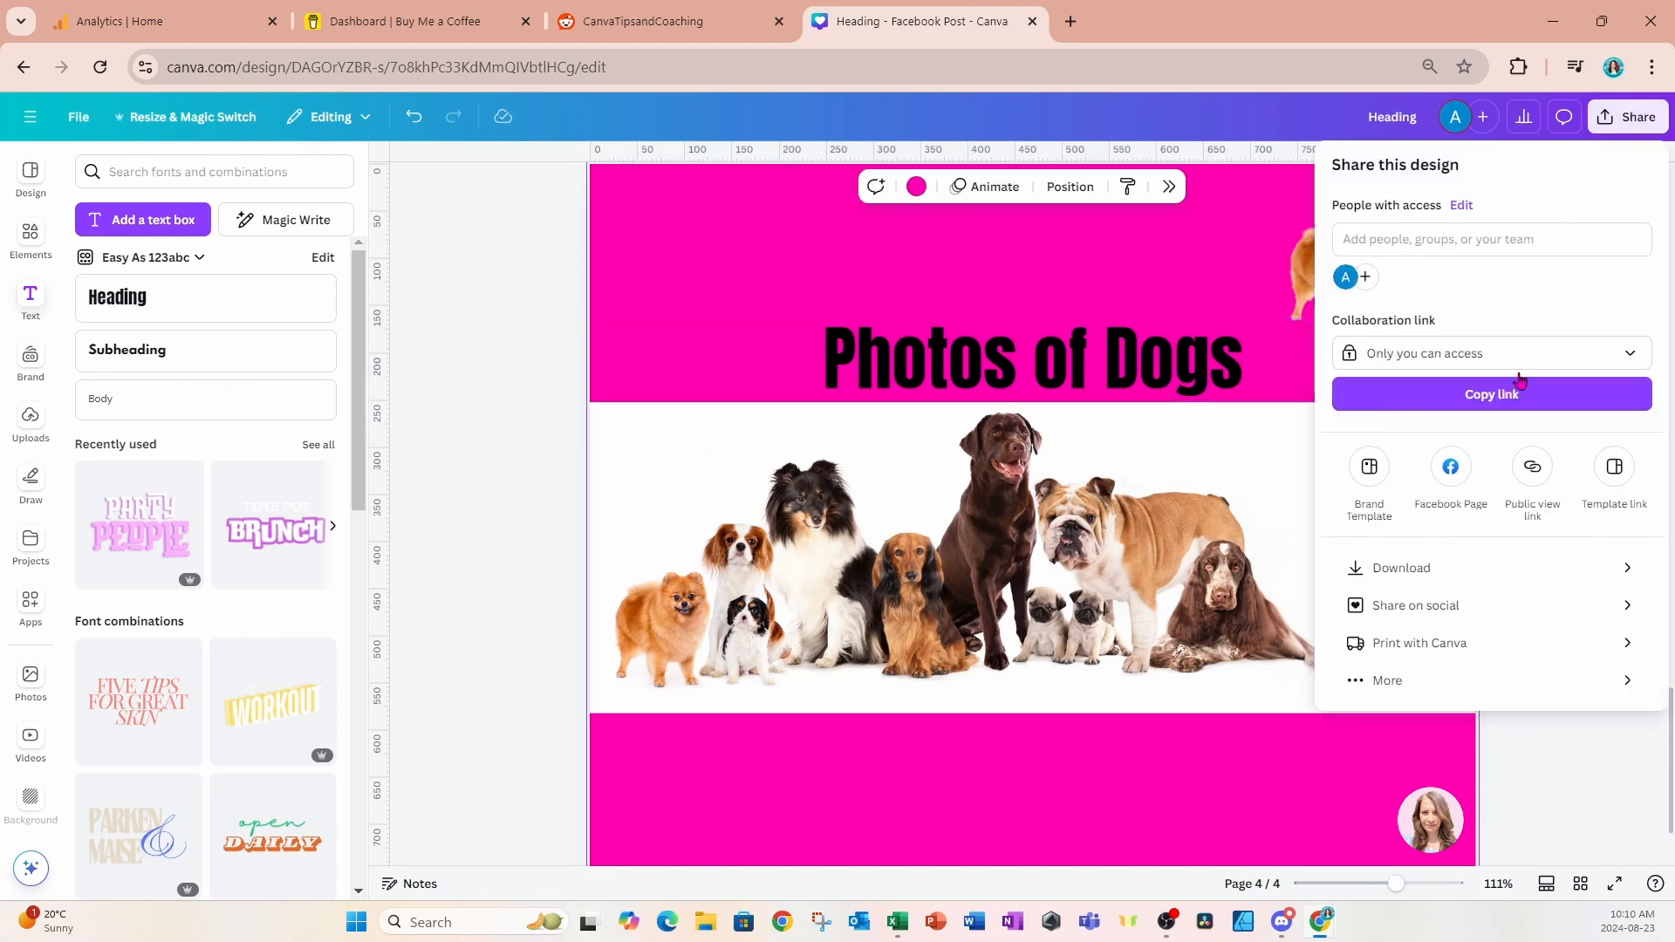
click(1435, 567)
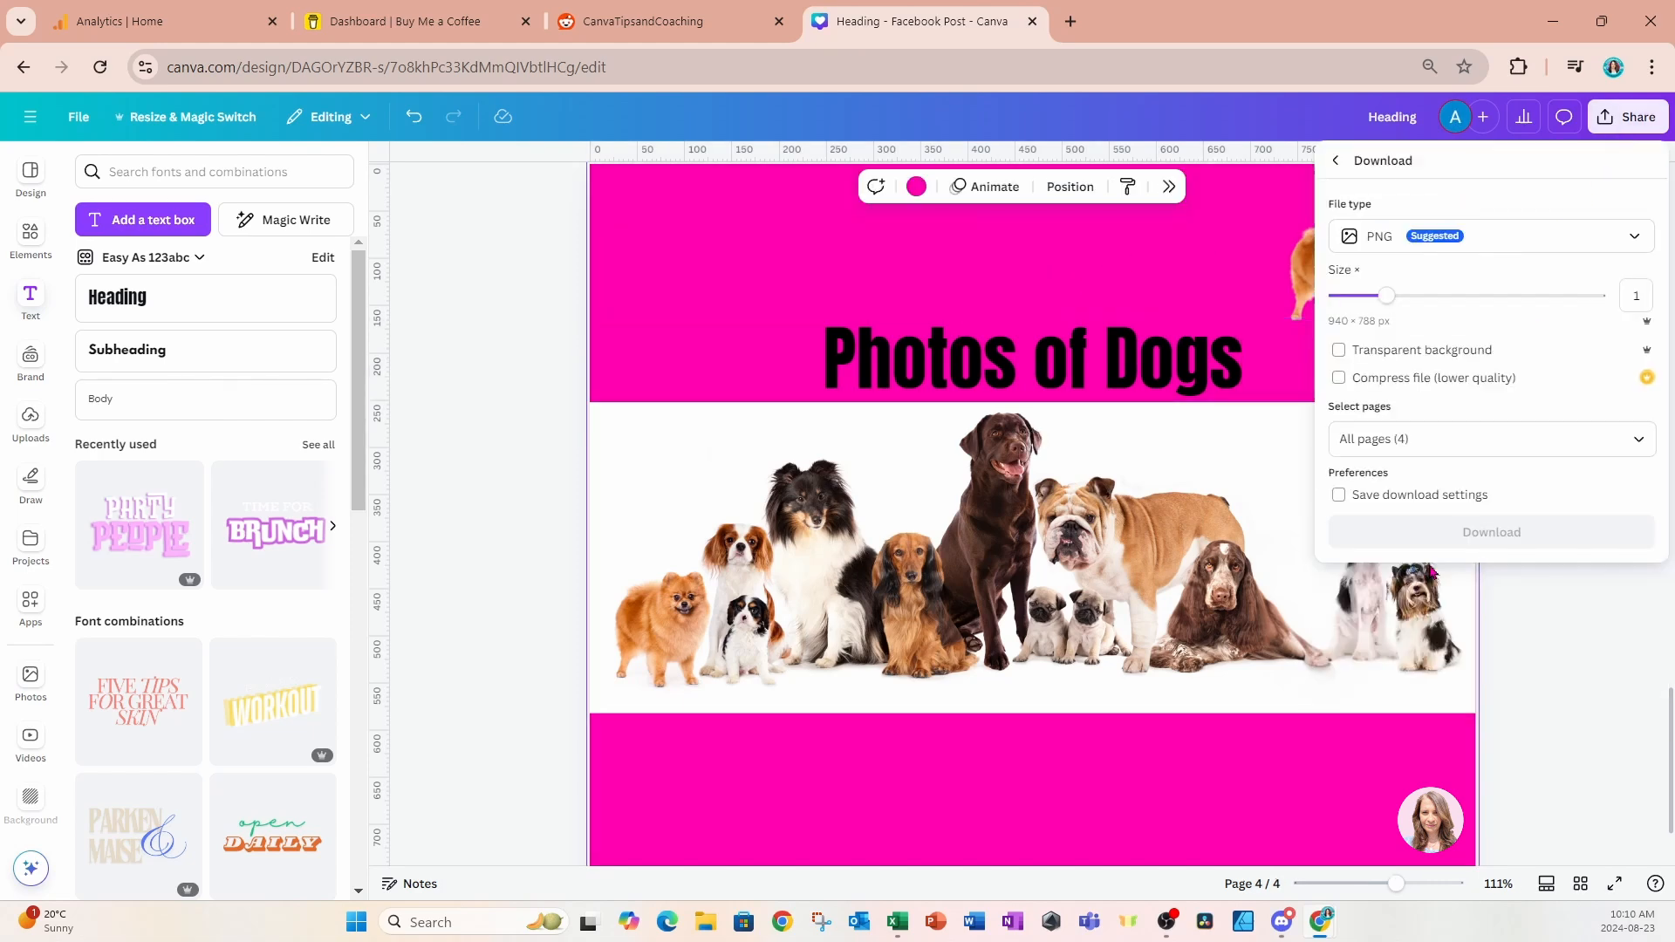
click(1635, 441)
click(1622, 488)
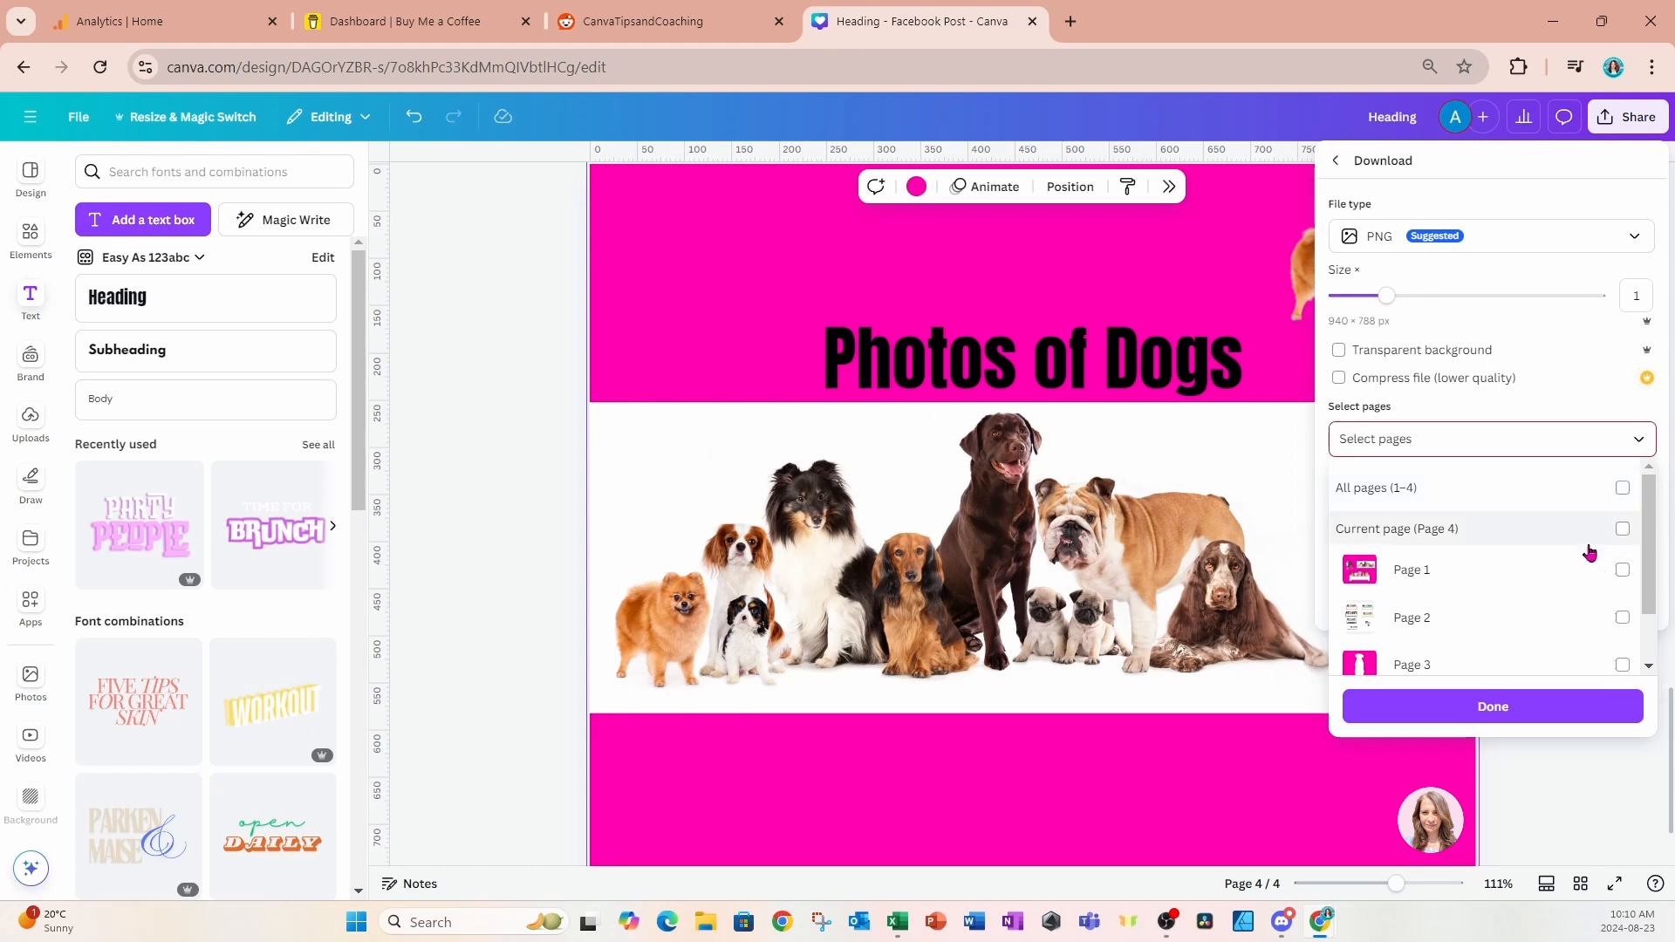
scroll(1589, 552, down, 1)
click(1622, 645)
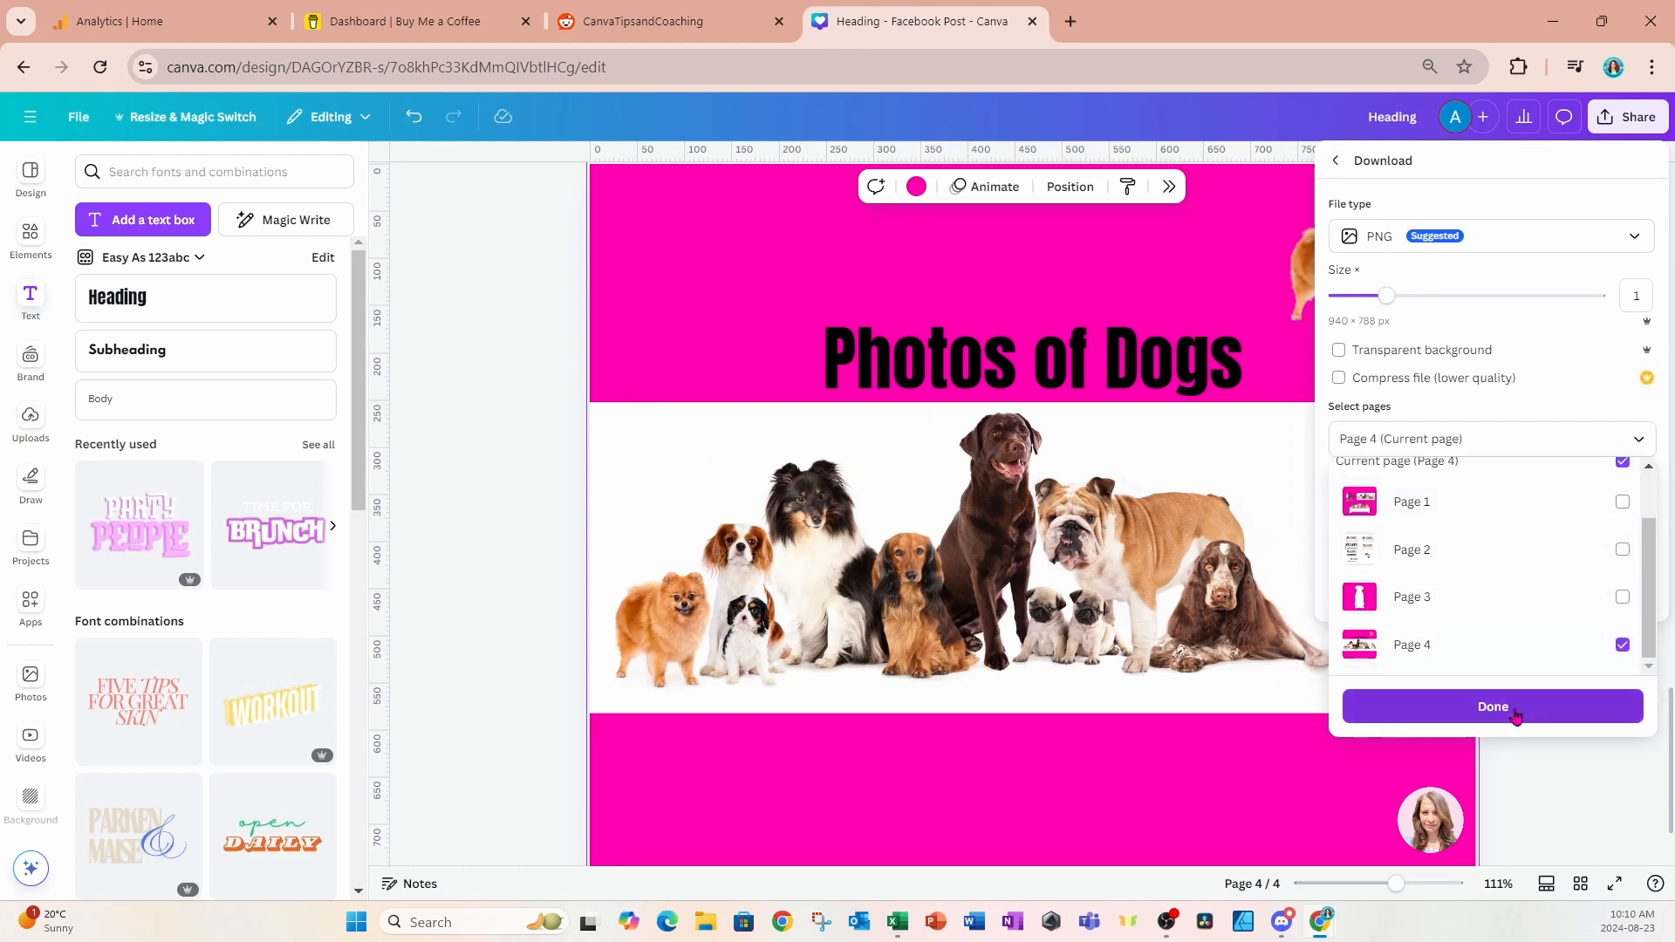
click(1516, 712)
click(1492, 534)
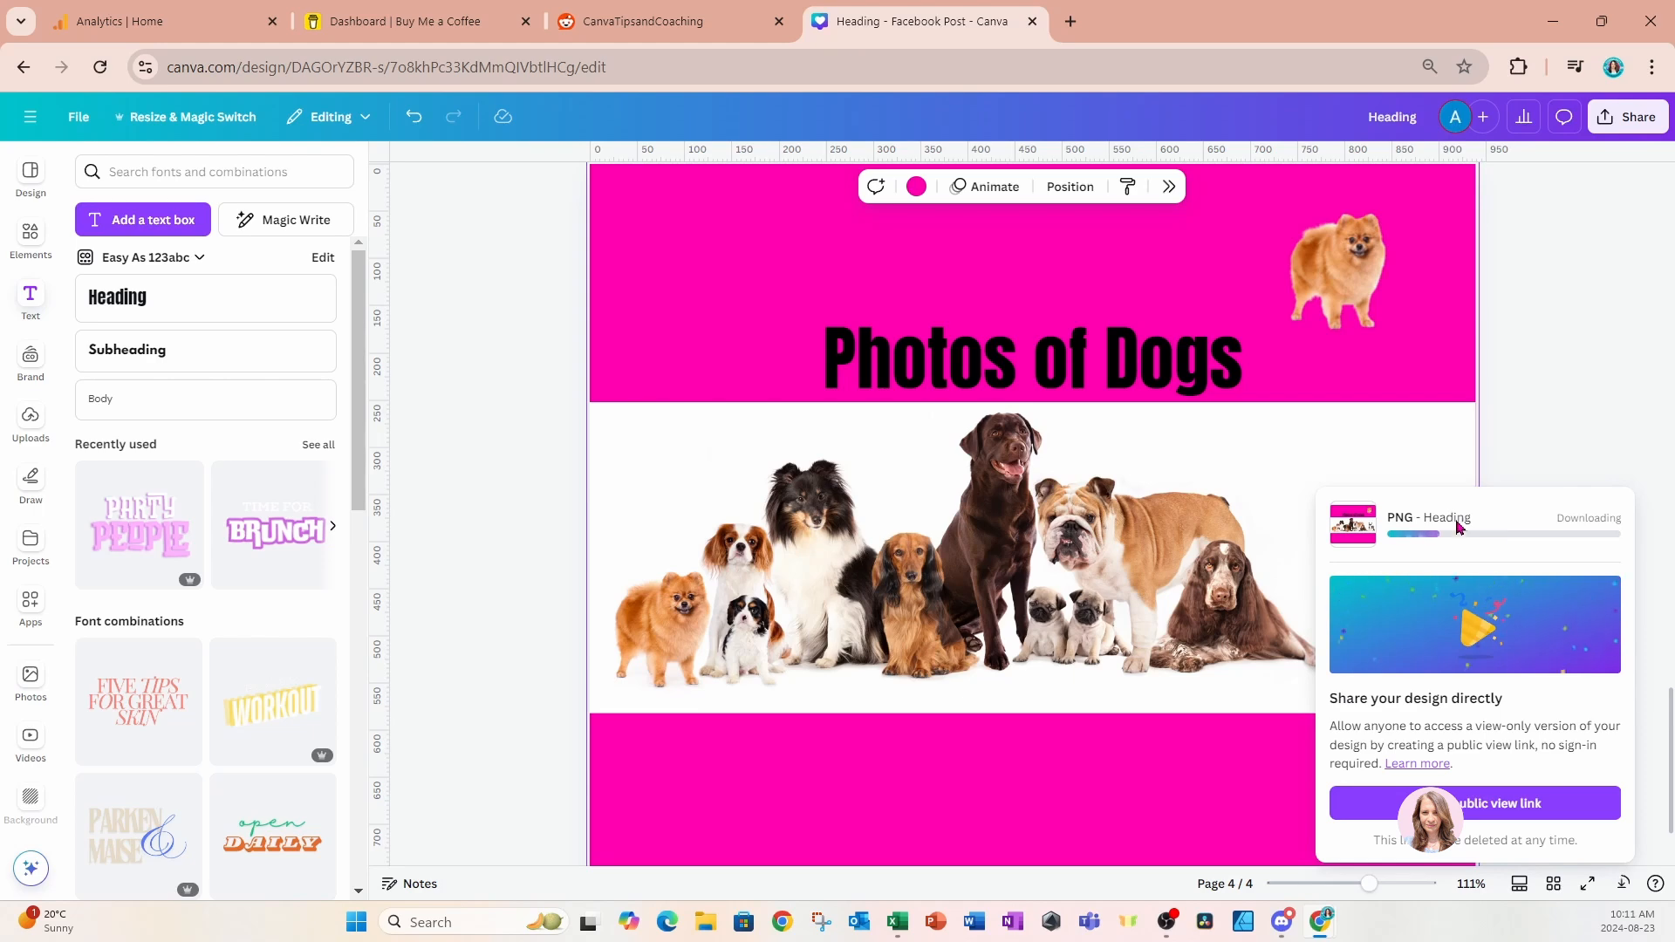
Add a new page 5 and place the downloaded "Heading (1).png" on it.
scroll(1065, 658, down, 2)
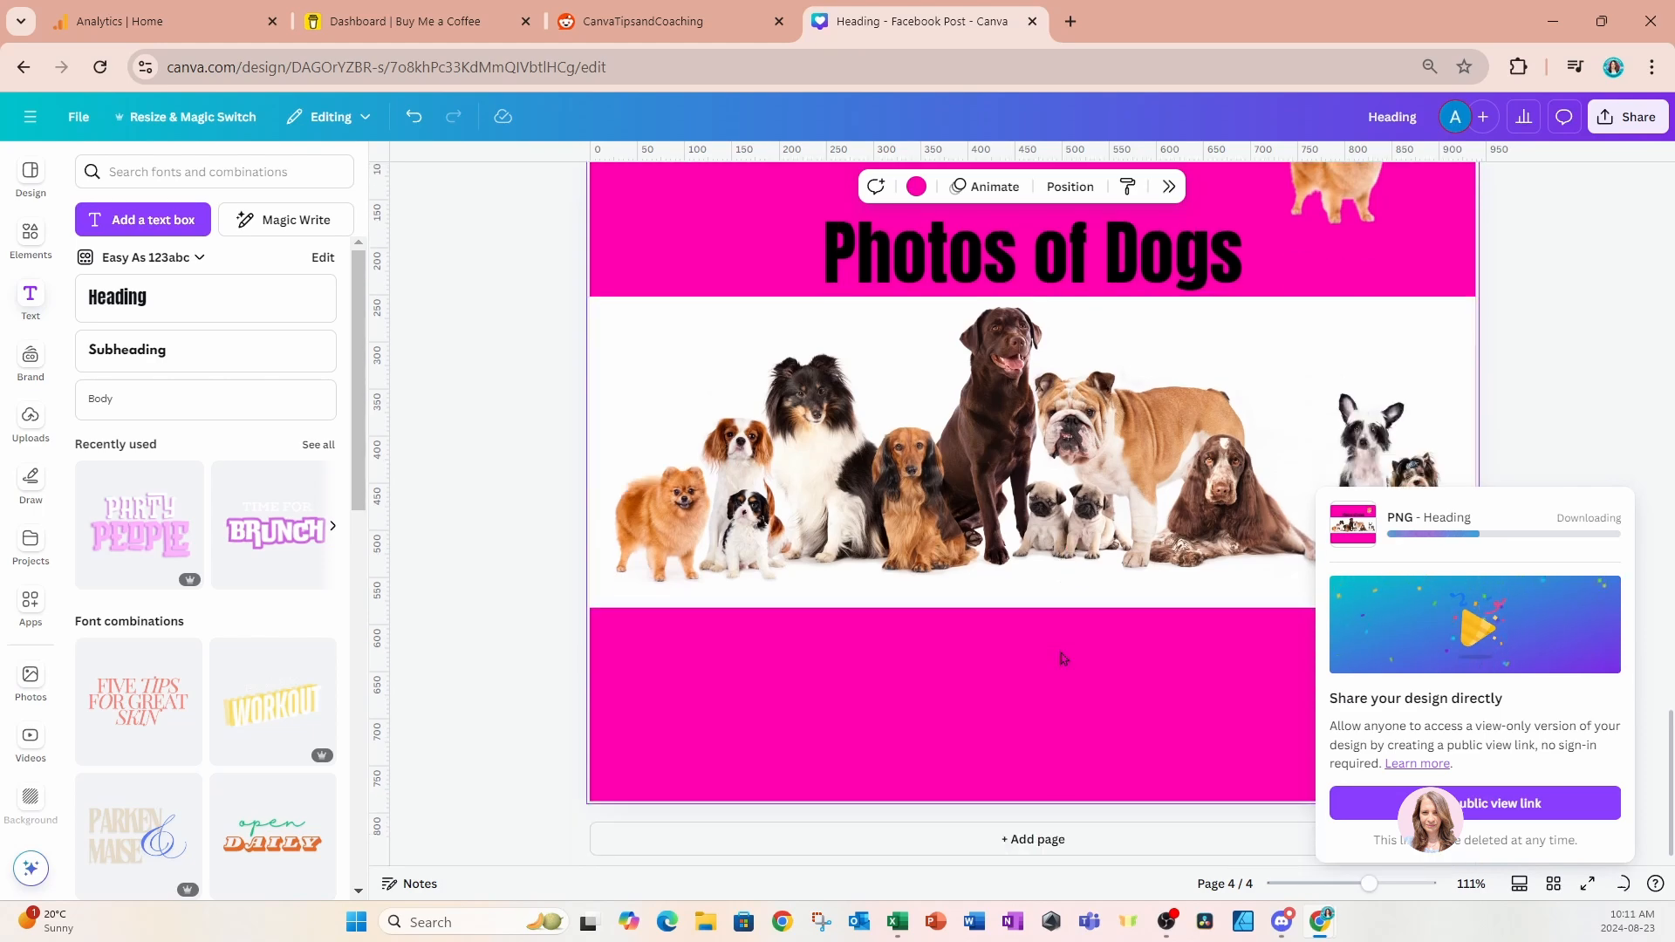
click(1004, 839)
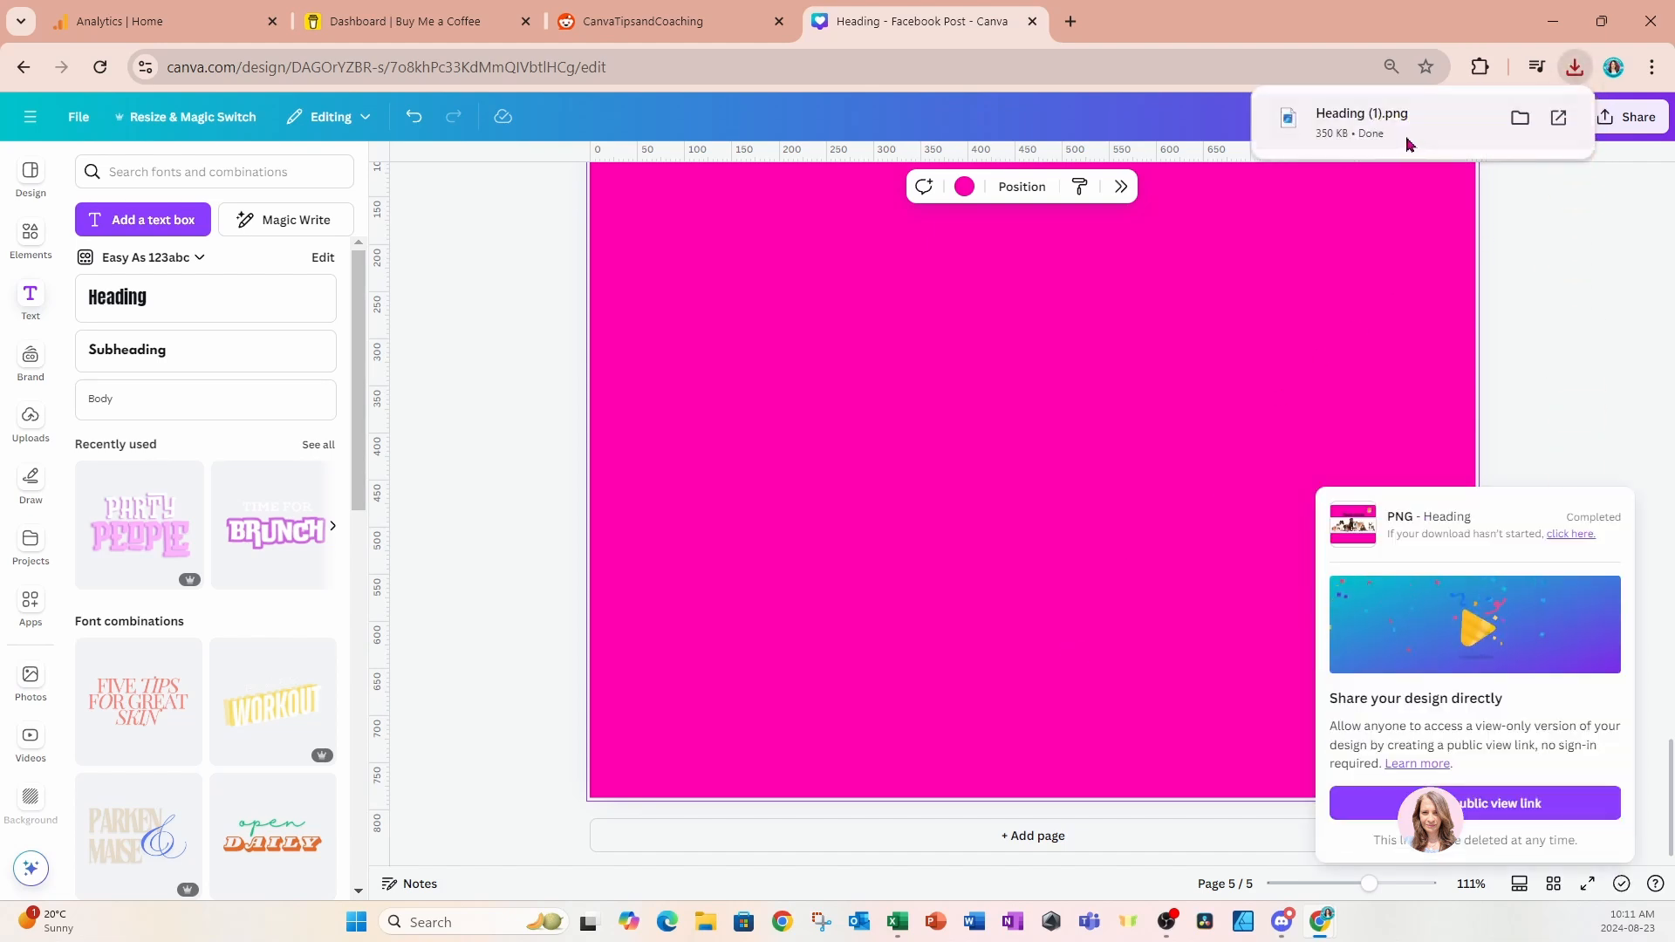
drag(1370, 122, 1065, 449)
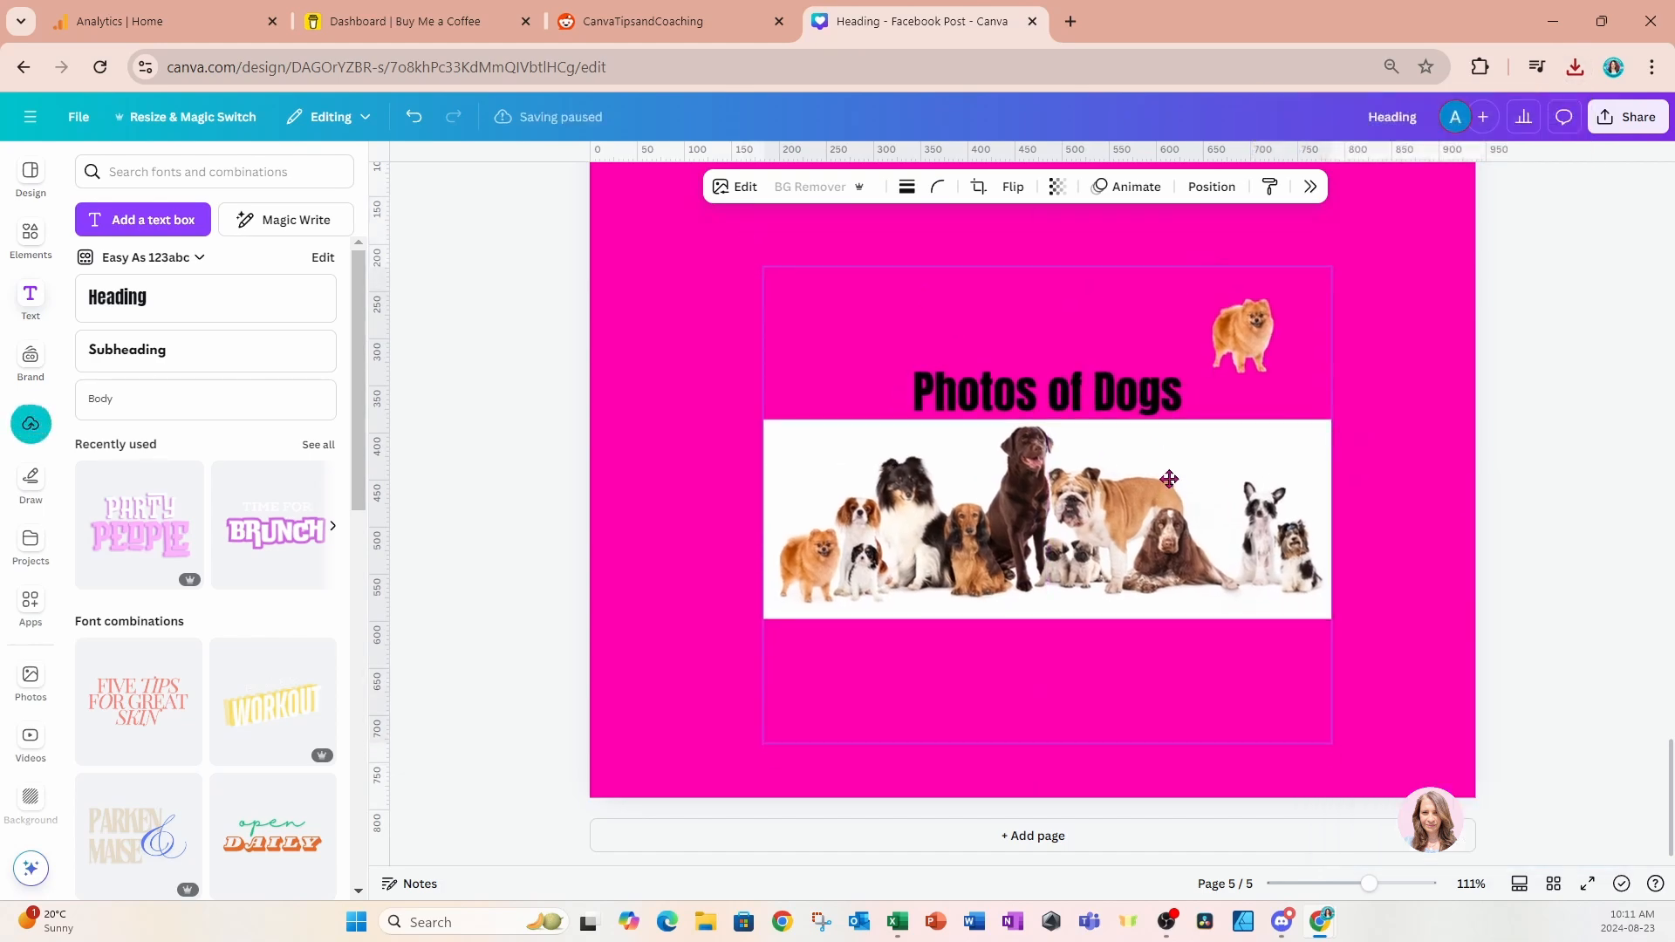
Change the background color of page 5 to white (#ffffff).
click(712, 281)
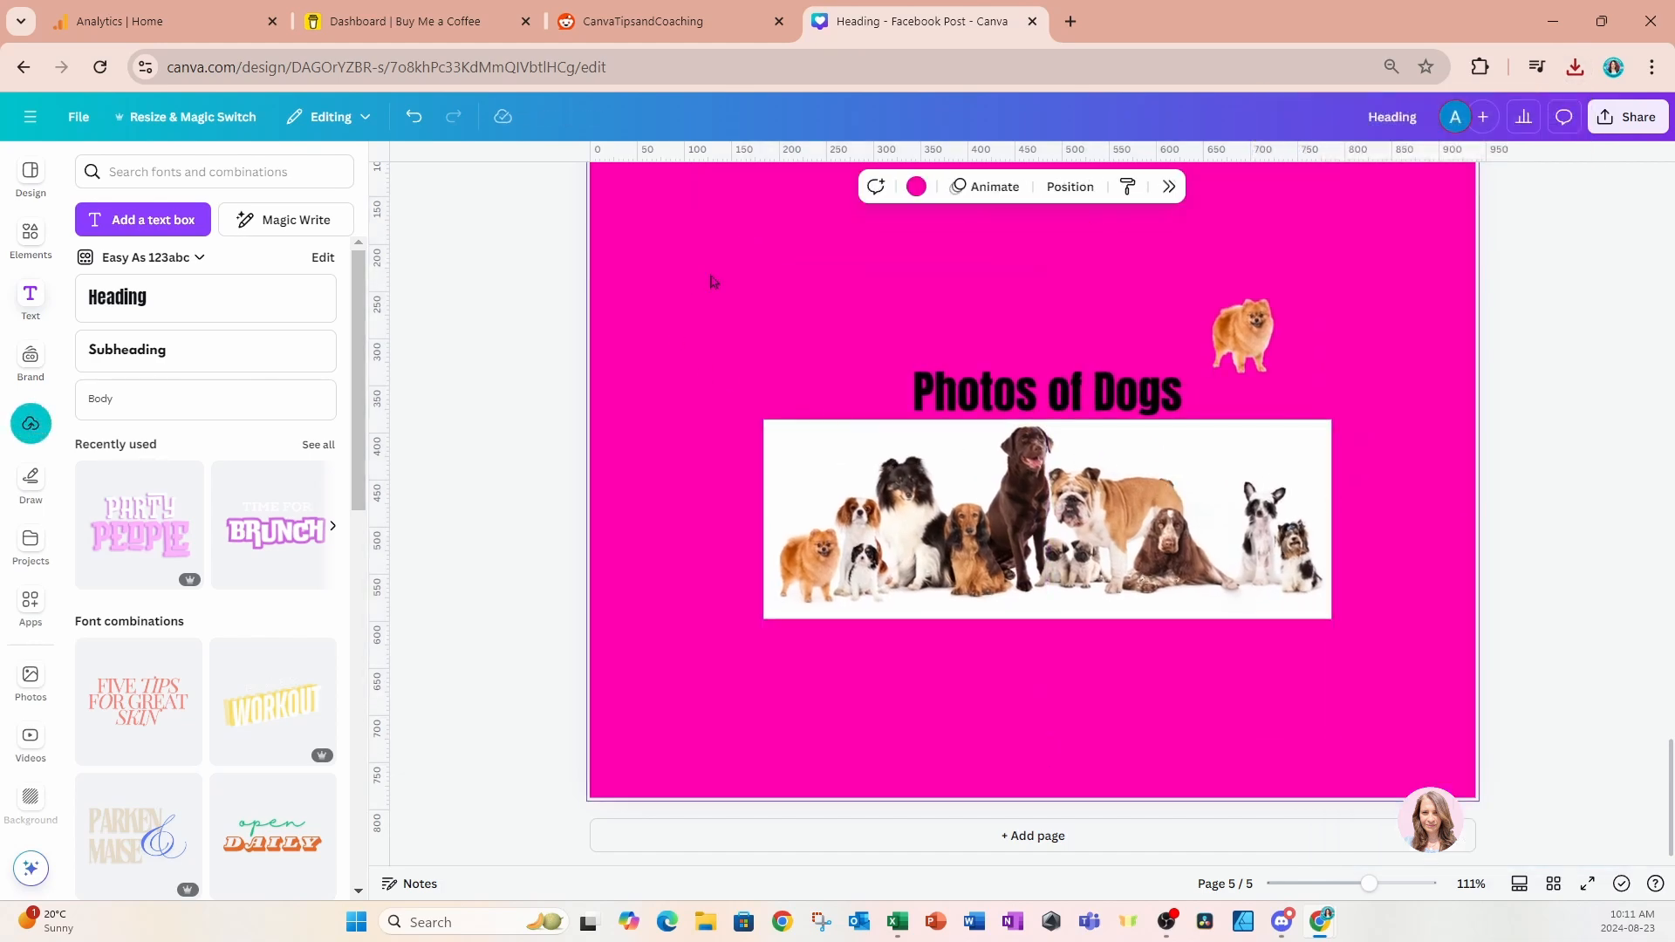
click(916, 186)
click(1504, 331)
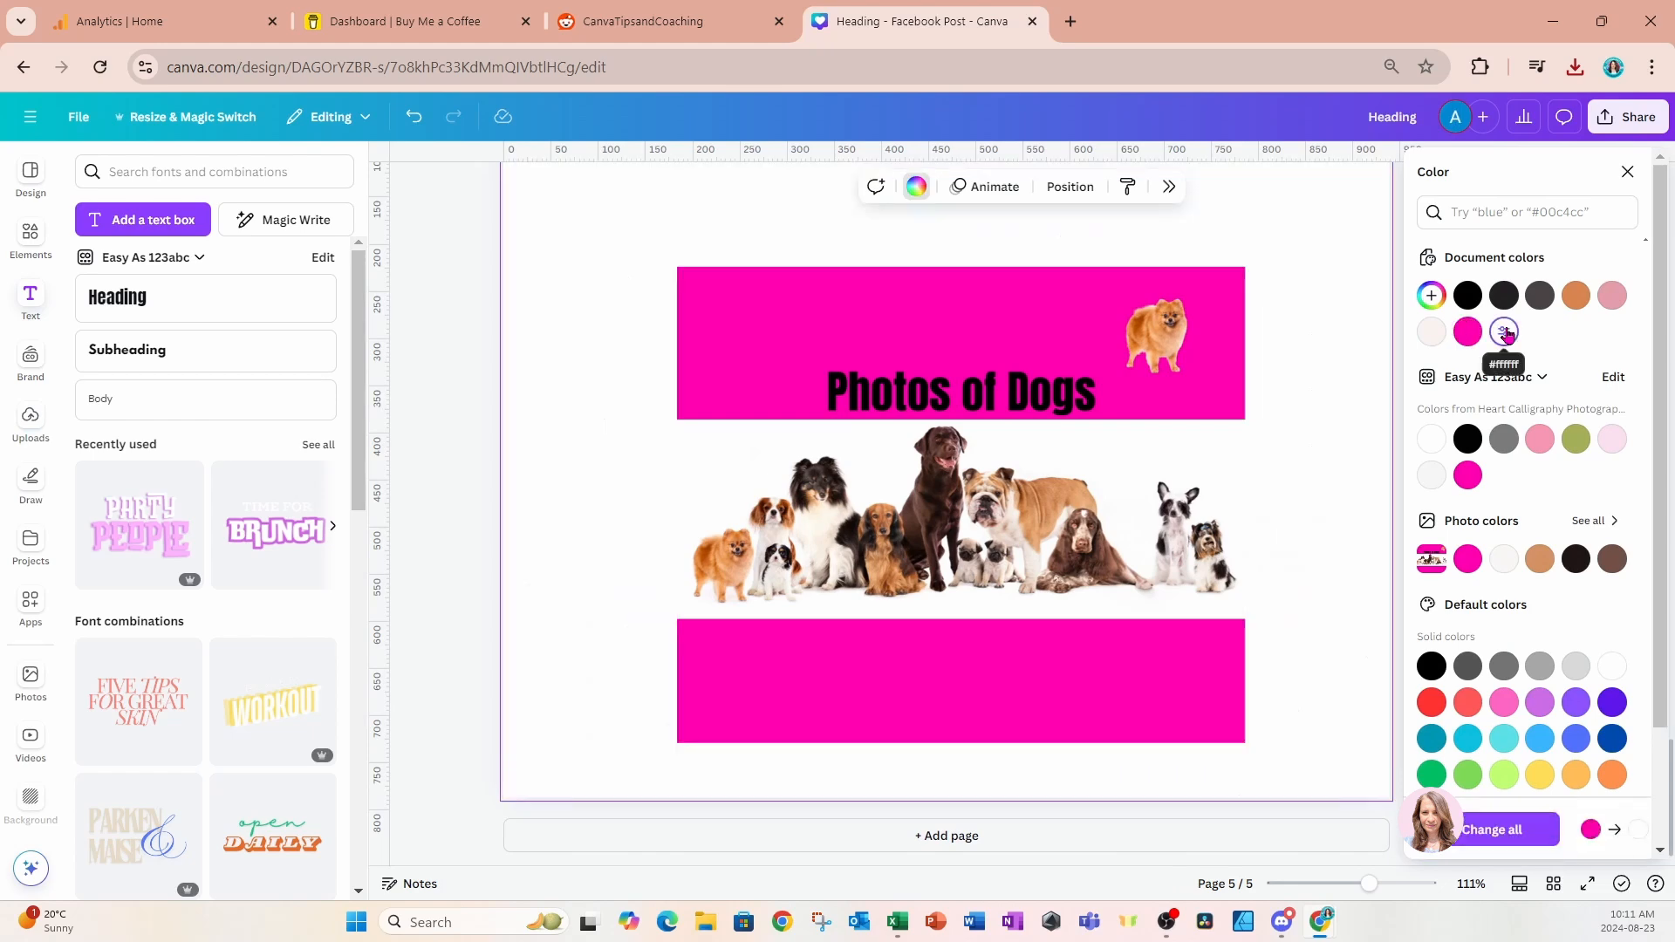
Extract the "Photos of Dogs" wording from the placed PNG on page 5 as editable text using Grab Text.
click(1139, 674)
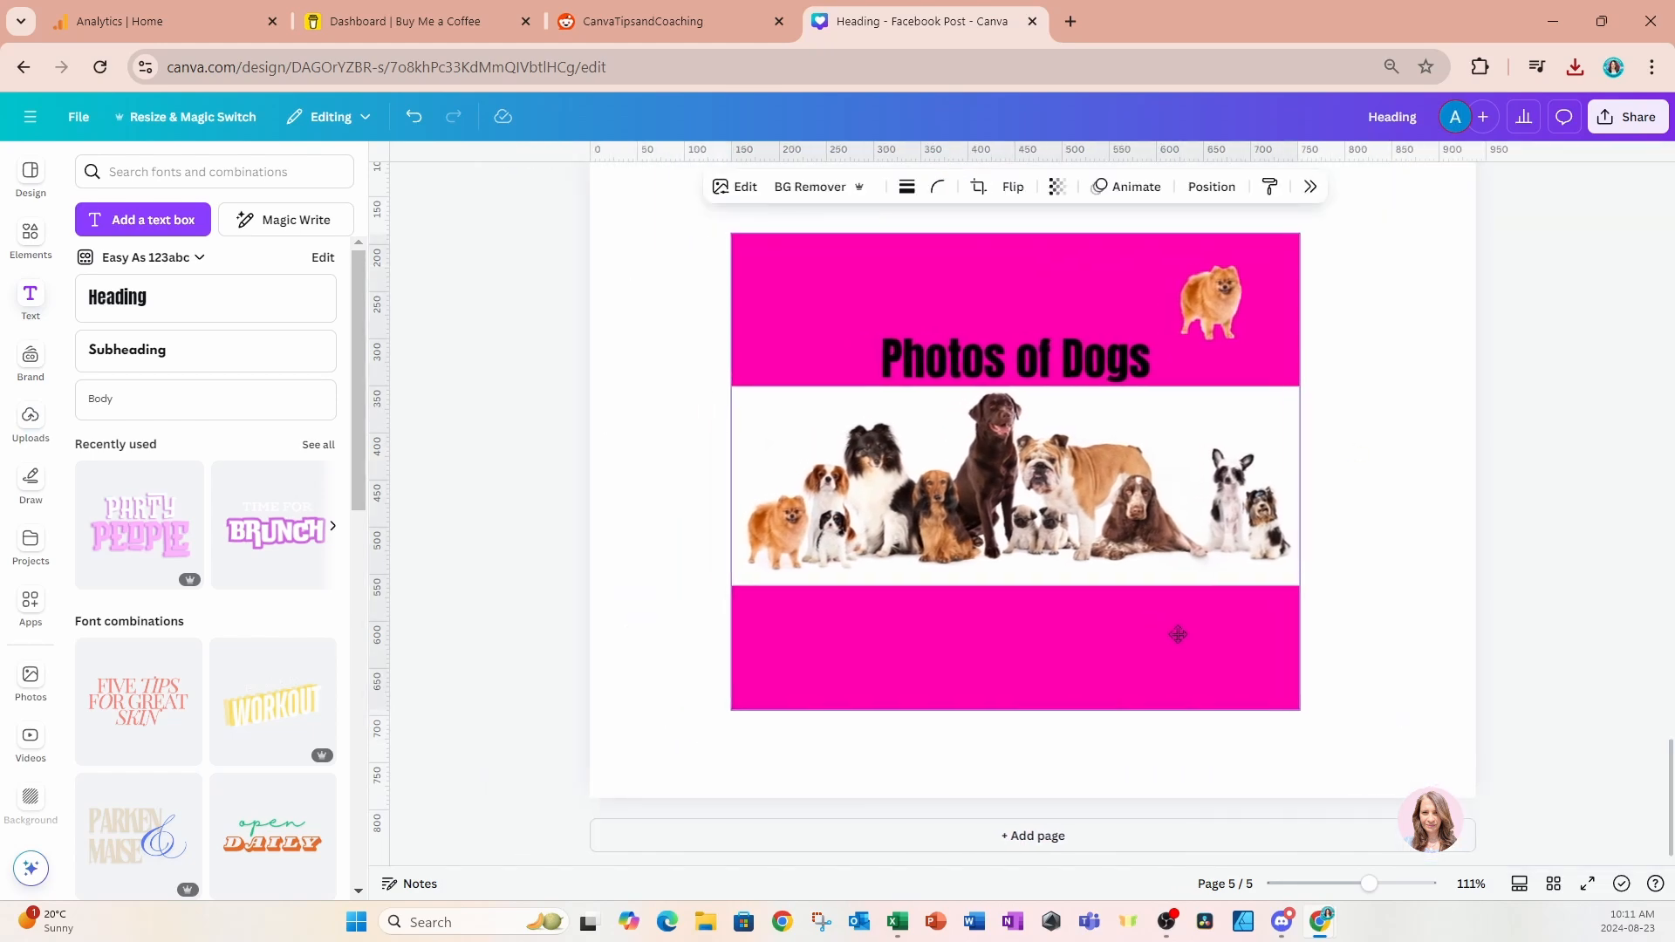
click(728, 187)
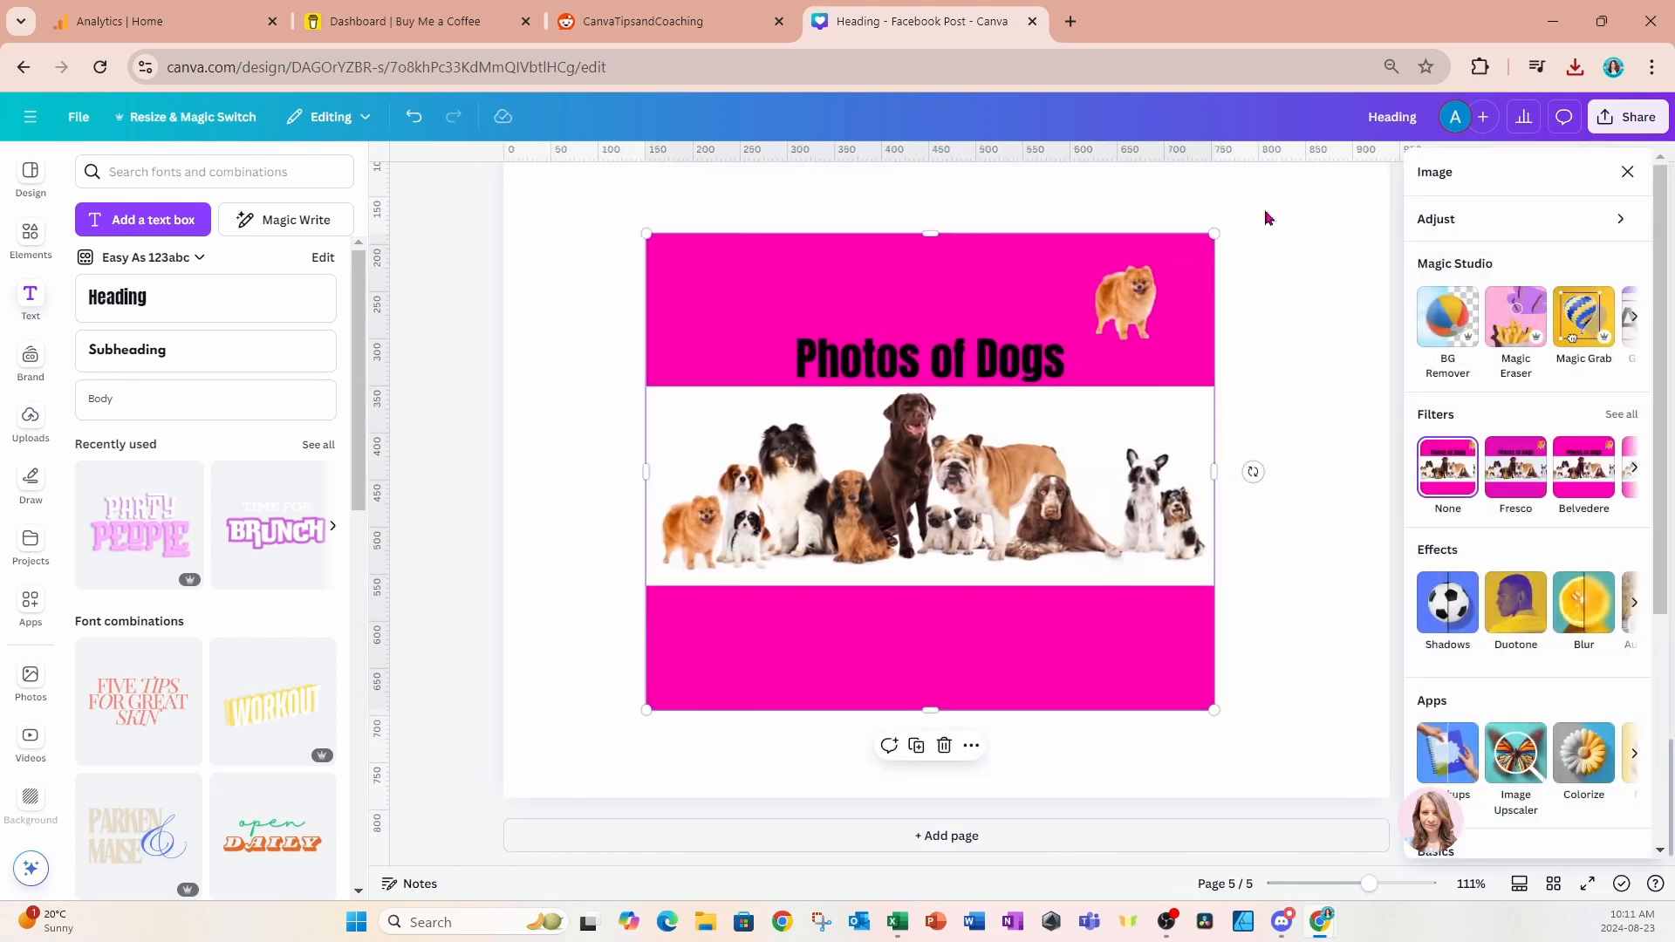
click(1634, 318)
click(1473, 321)
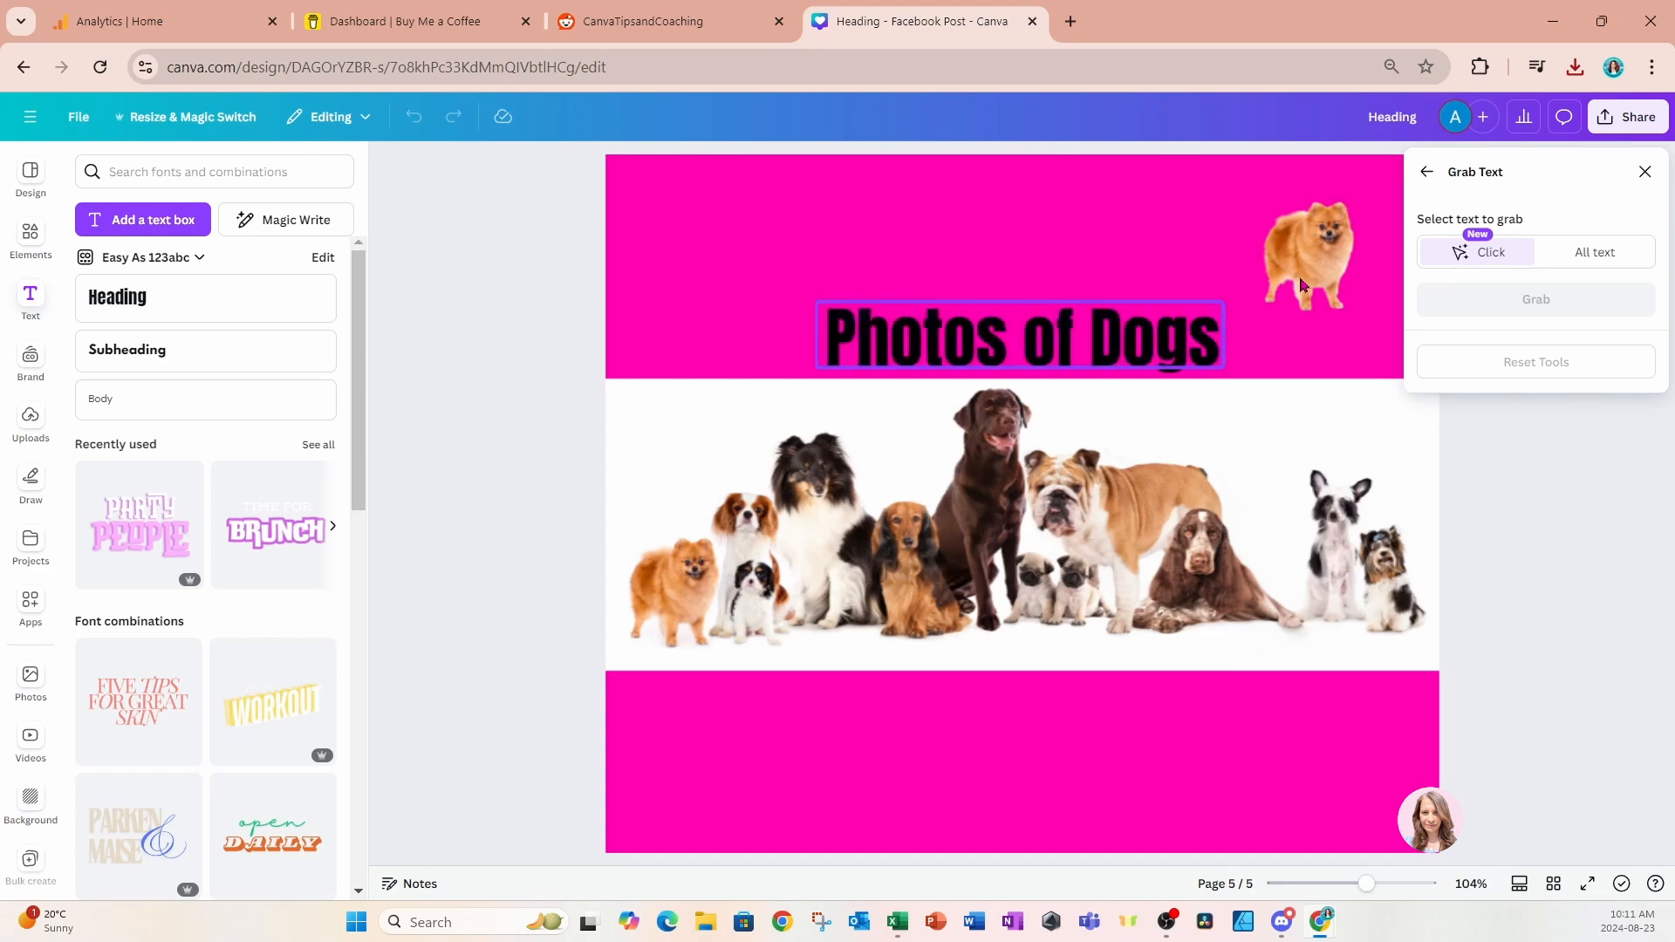
click(1091, 343)
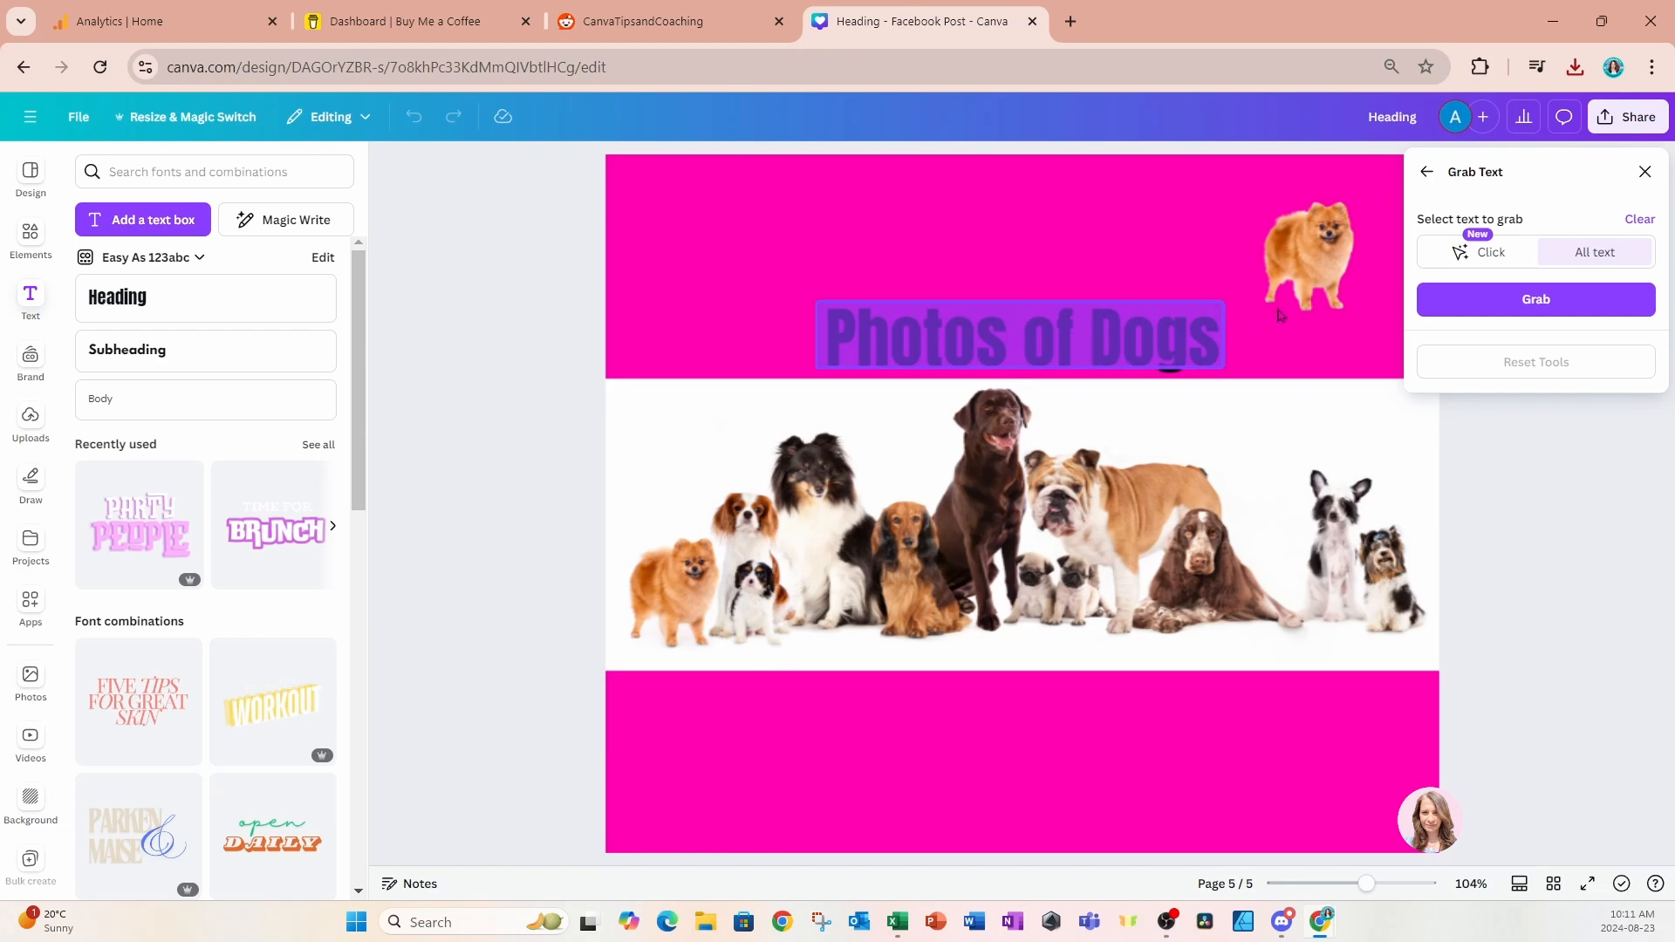
click(1536, 301)
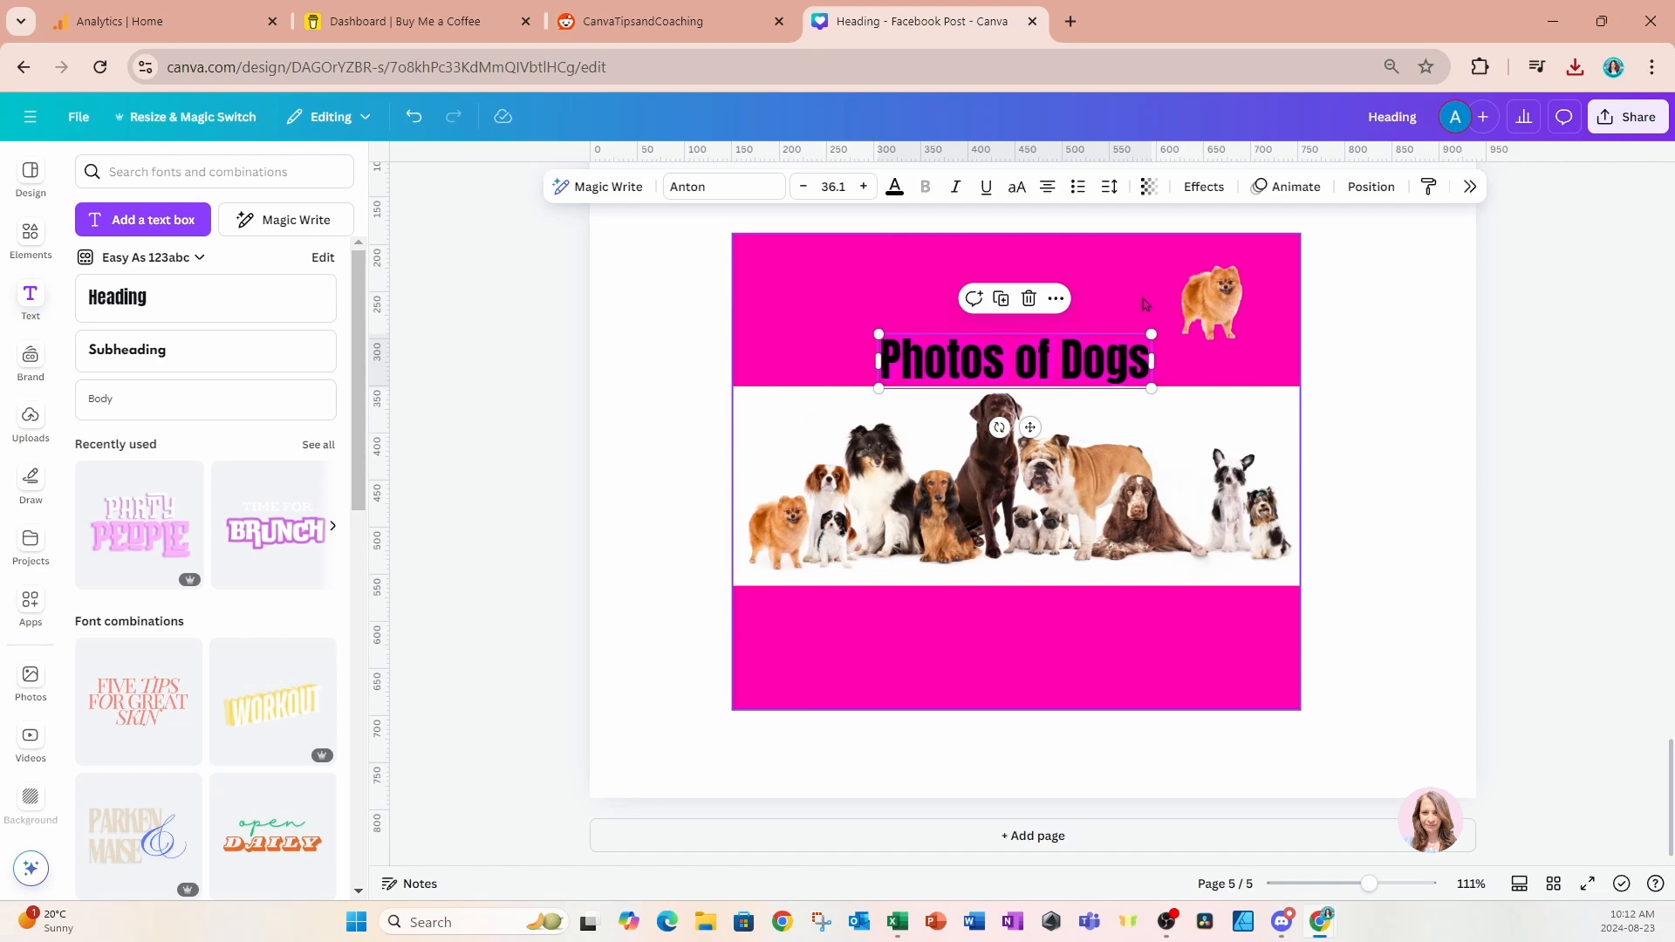
Change the grabbed text to "Photos of Dog" and position it in the pink area just above the dogs.
drag(1106, 359, 1155, 464)
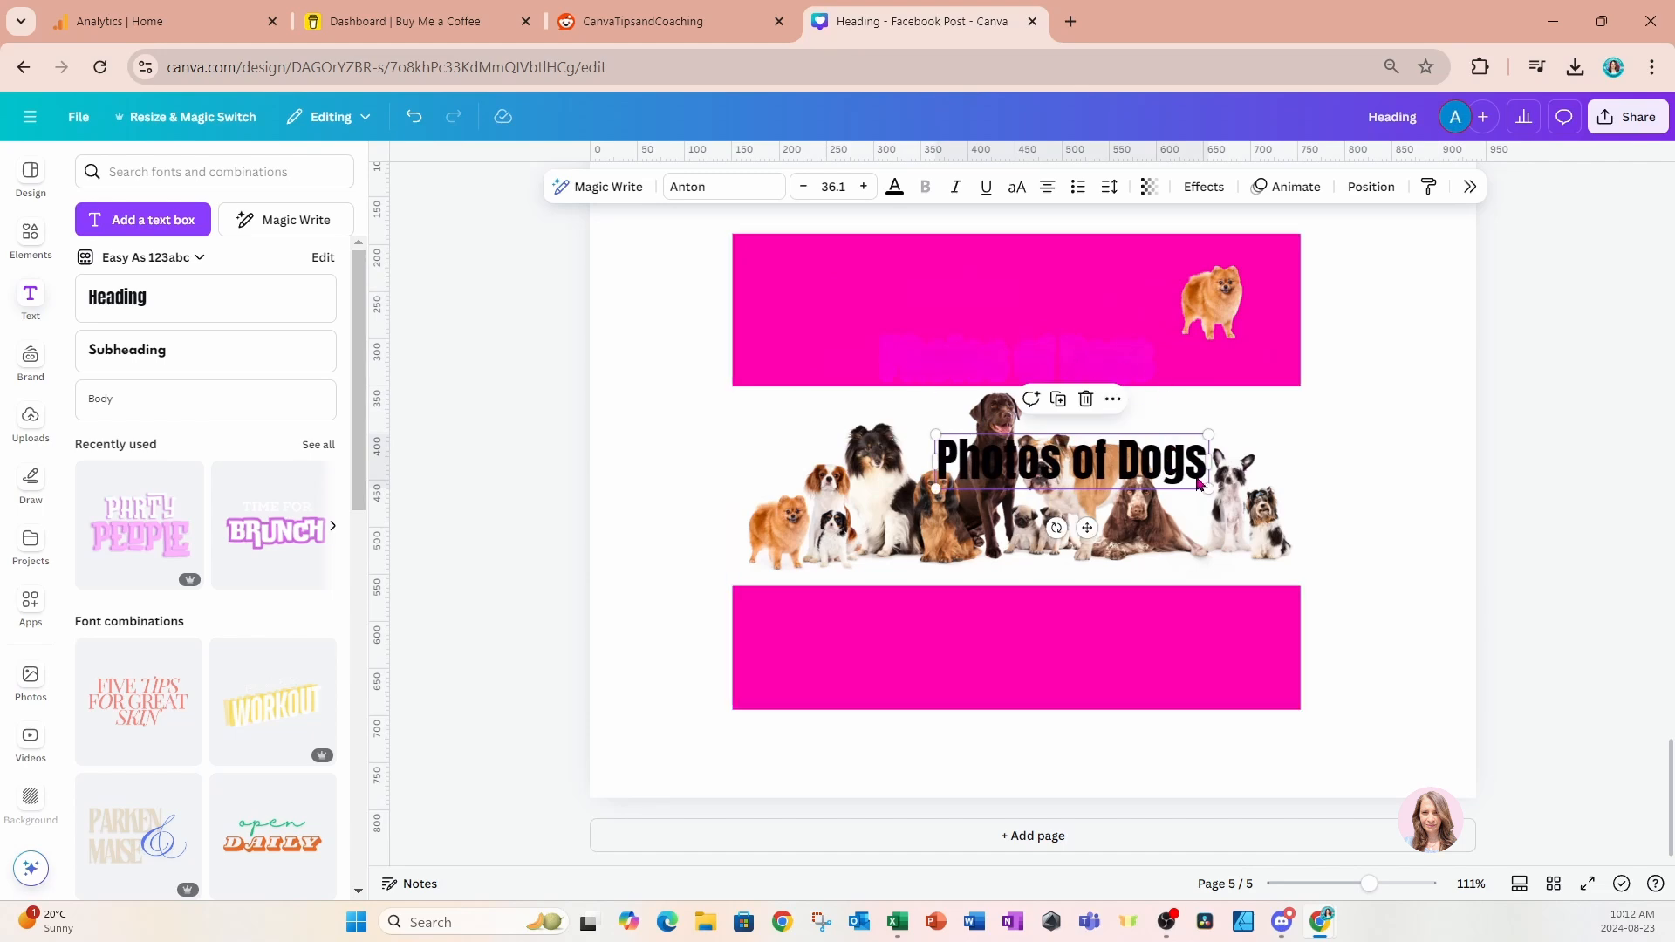
drag(1191, 475, 1138, 358)
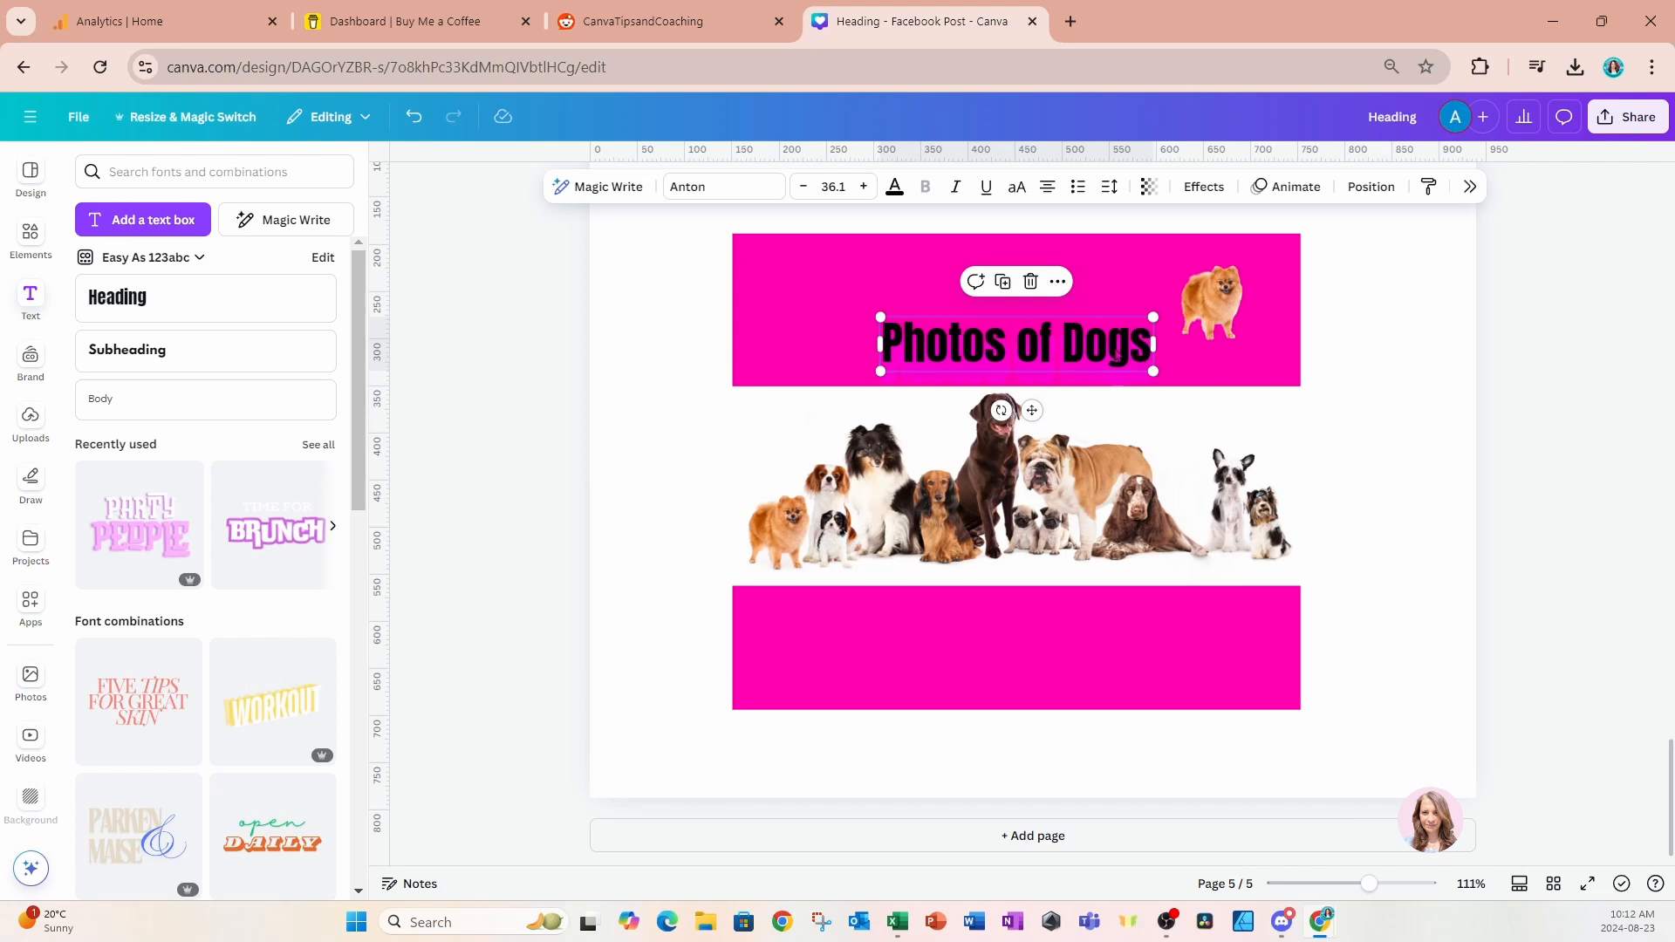
double_click(1119, 352)
click(1108, 348)
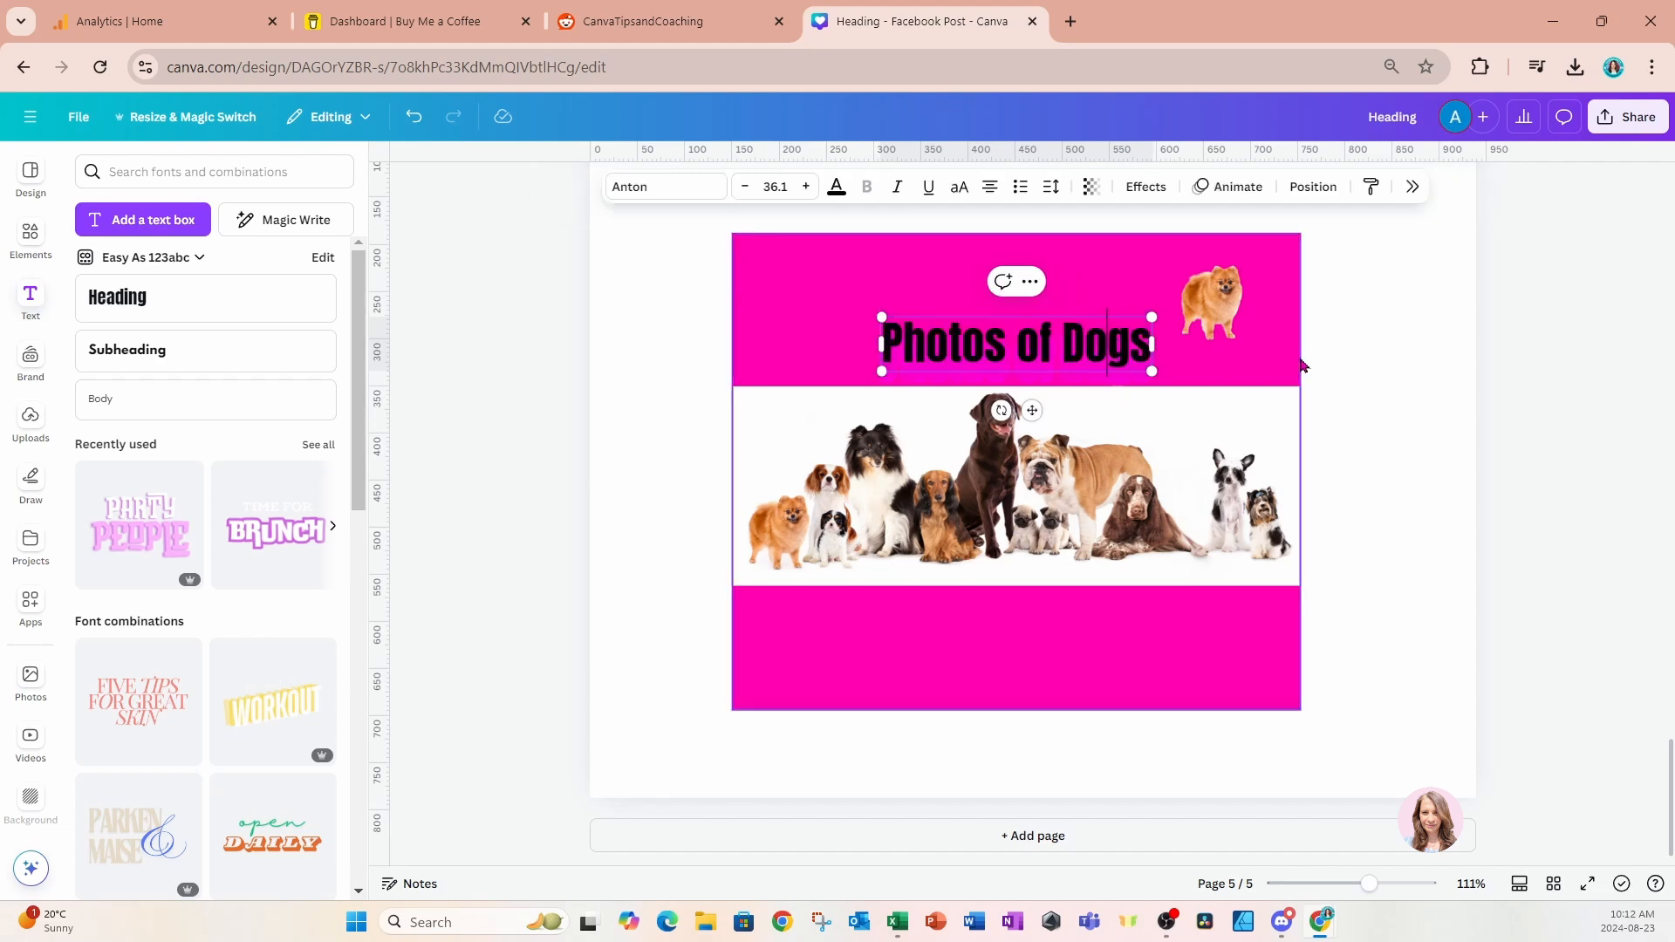
key(Right)
key(Delete)
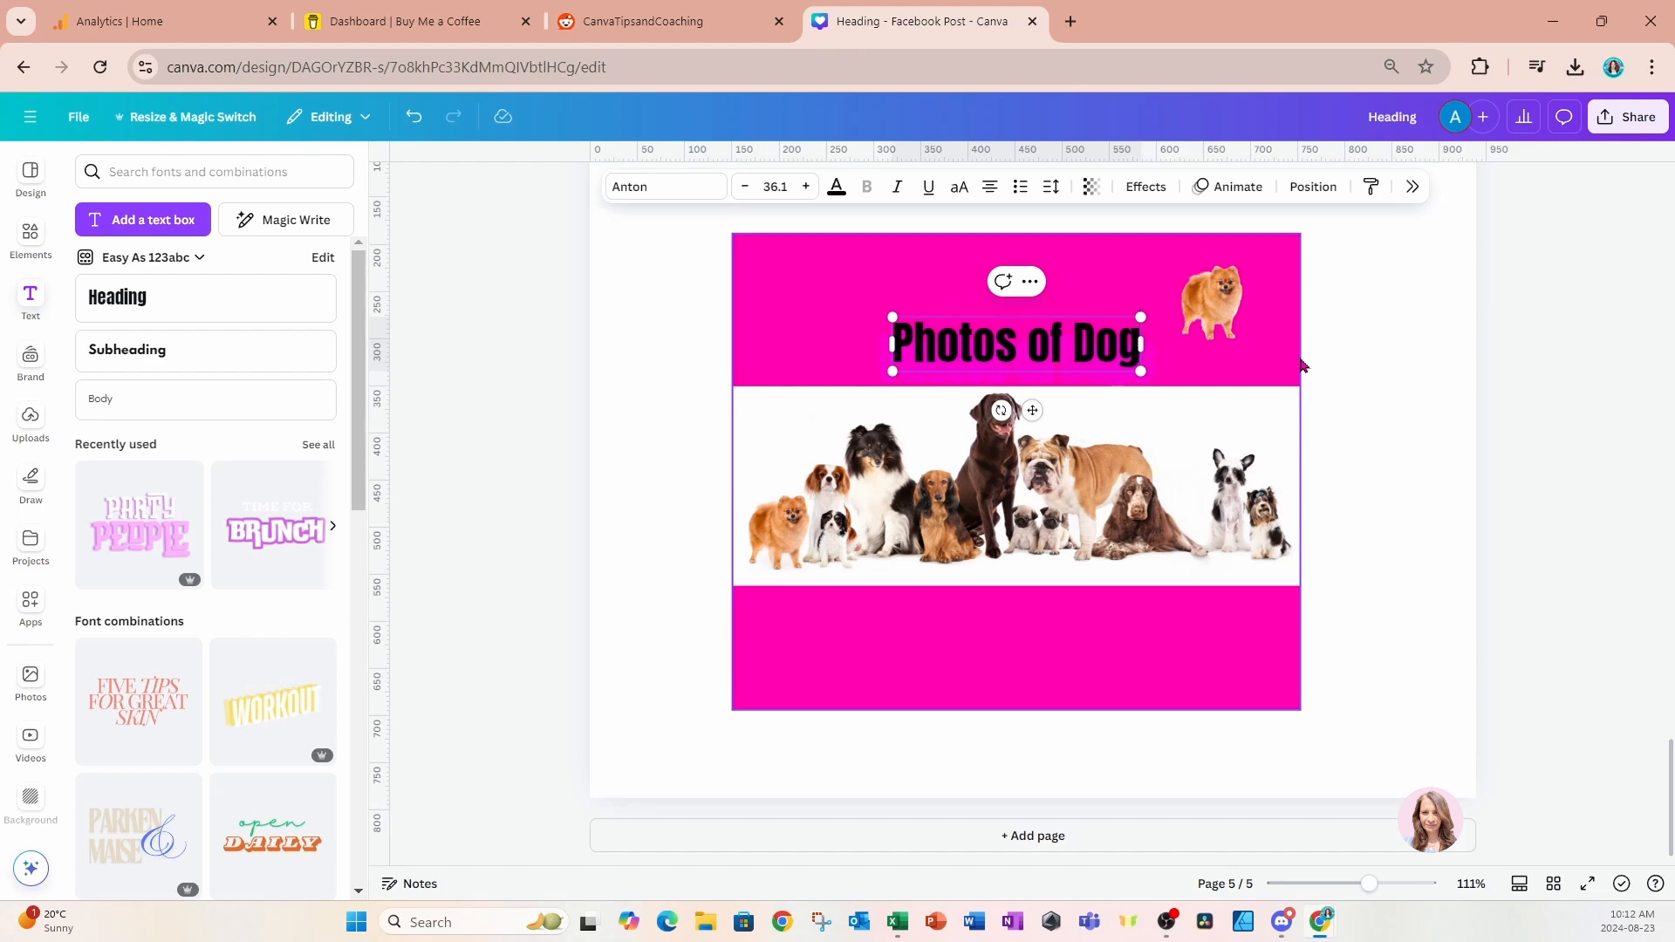
click(815, 317)
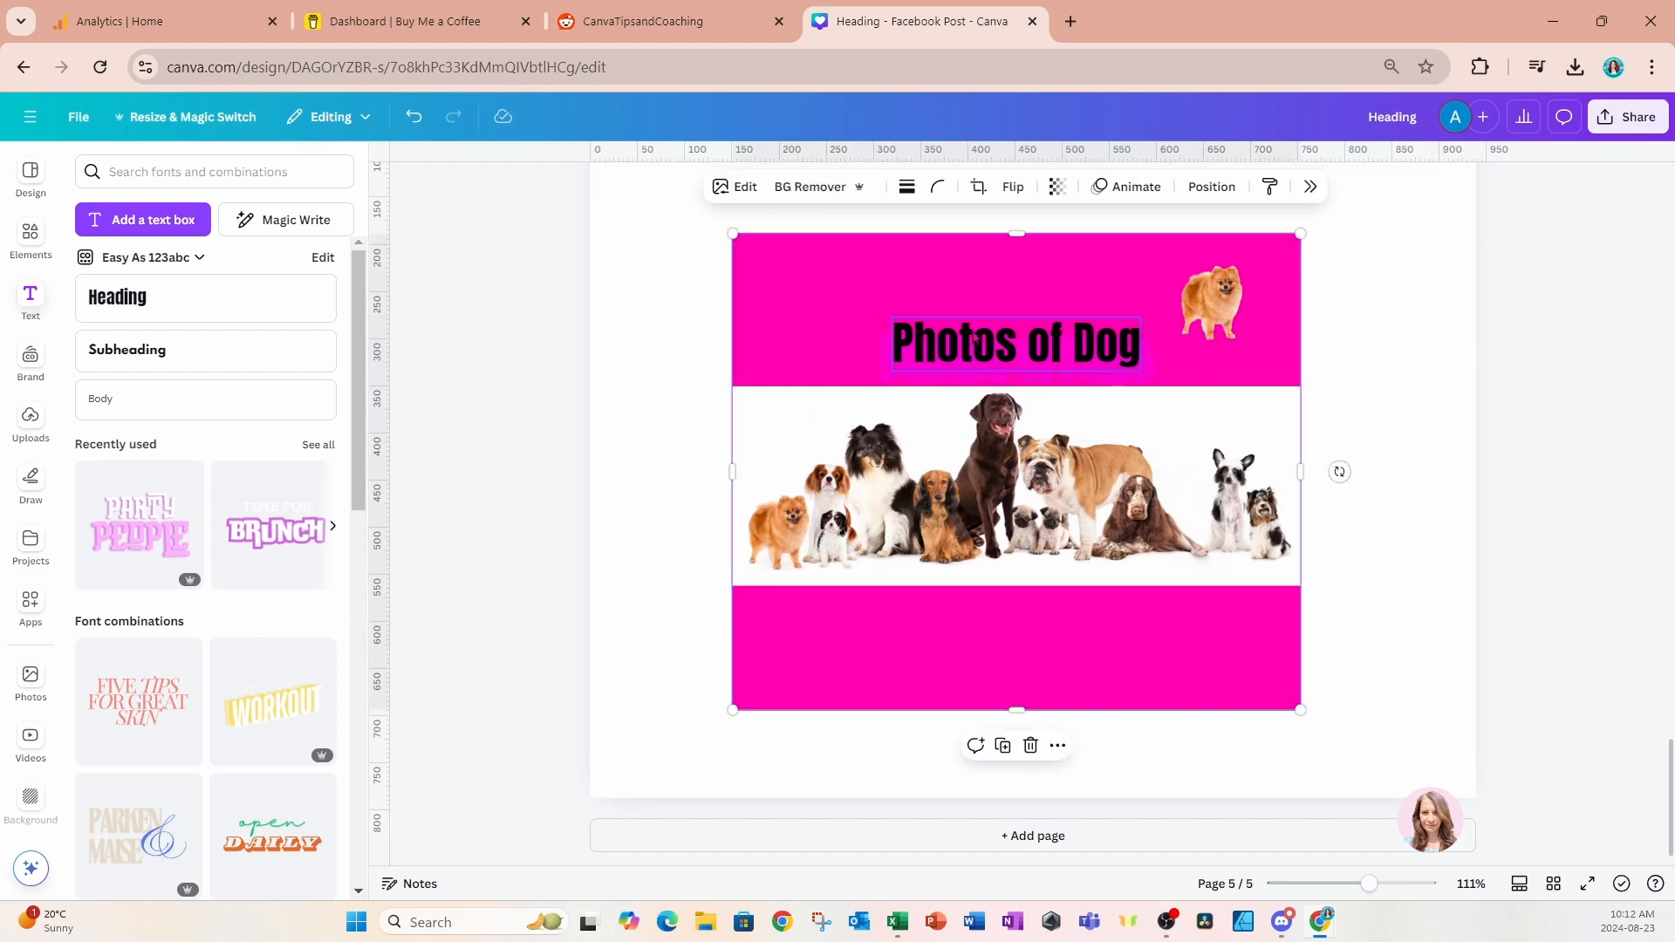
drag(975, 339, 970, 344)
click(828, 337)
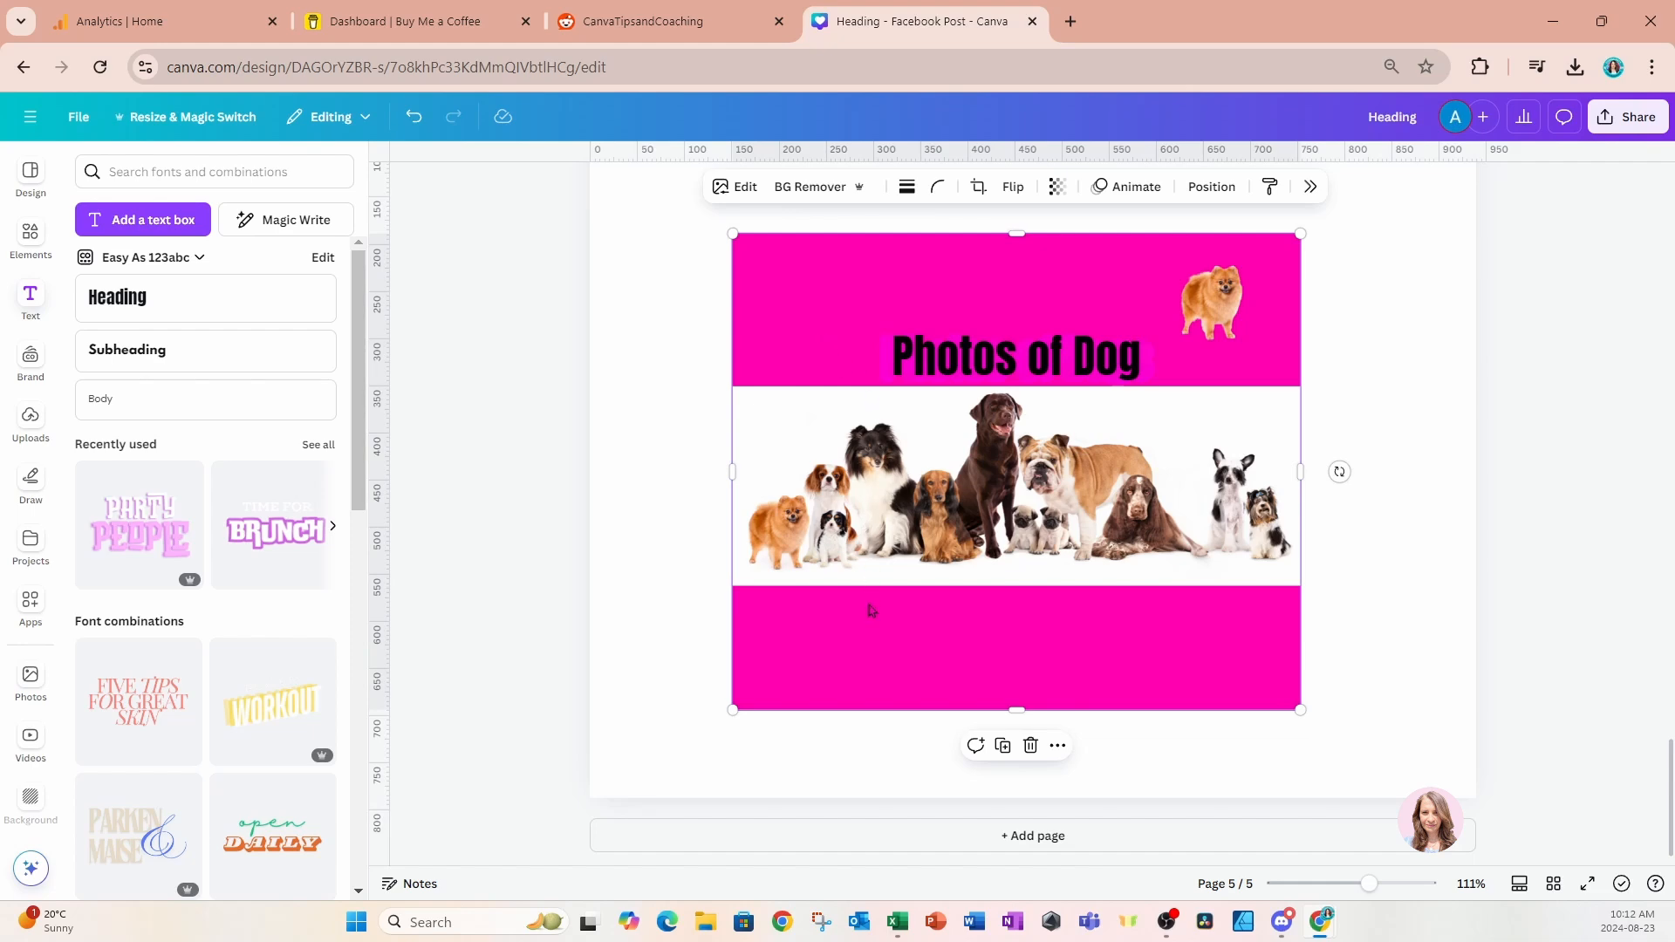
Use Magic Edit on page 4's group dog photo to recolor the leftmost Pomeranian with the prompt "change color to black".
scroll(871, 611, up, 9)
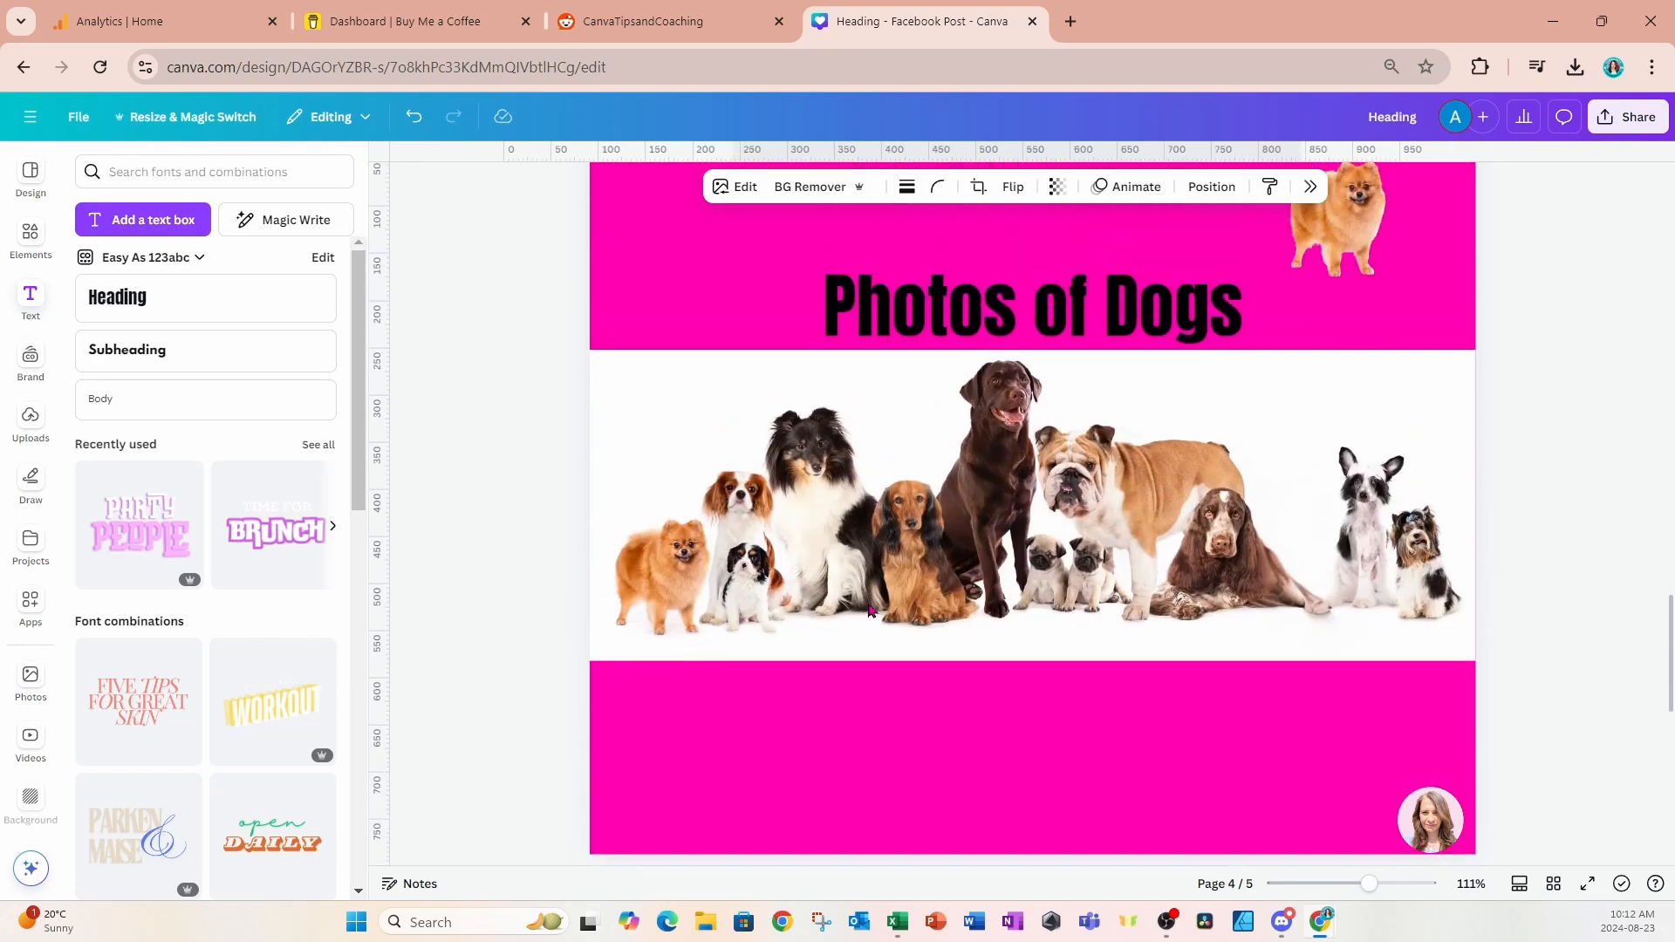
click(828, 499)
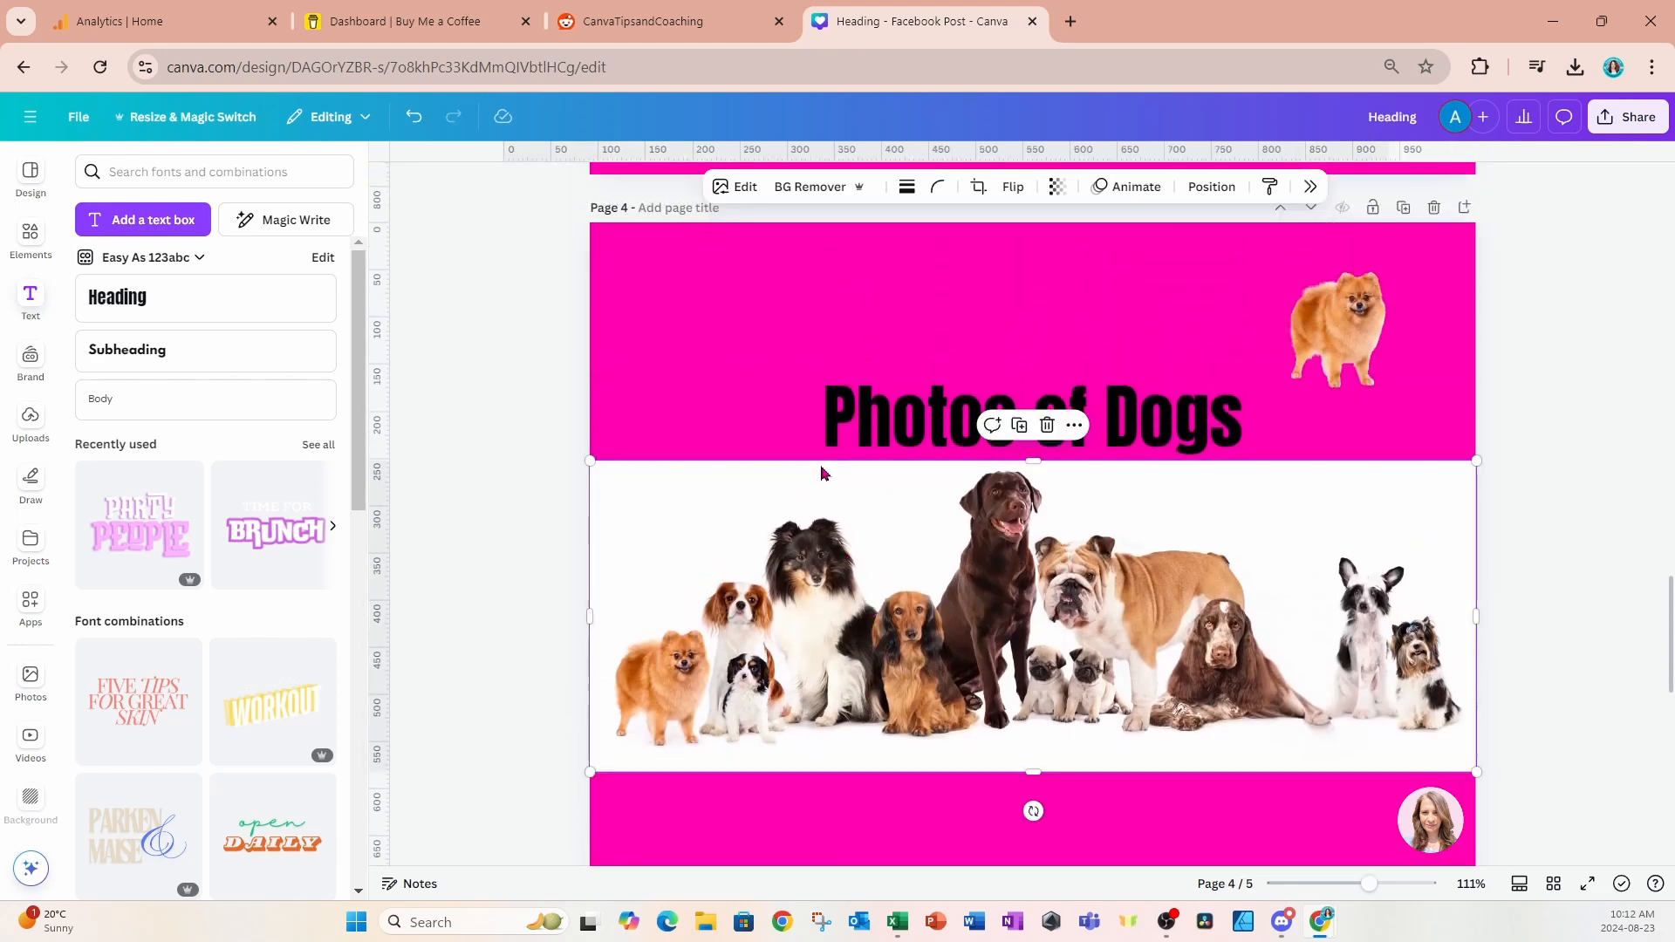
click(733, 187)
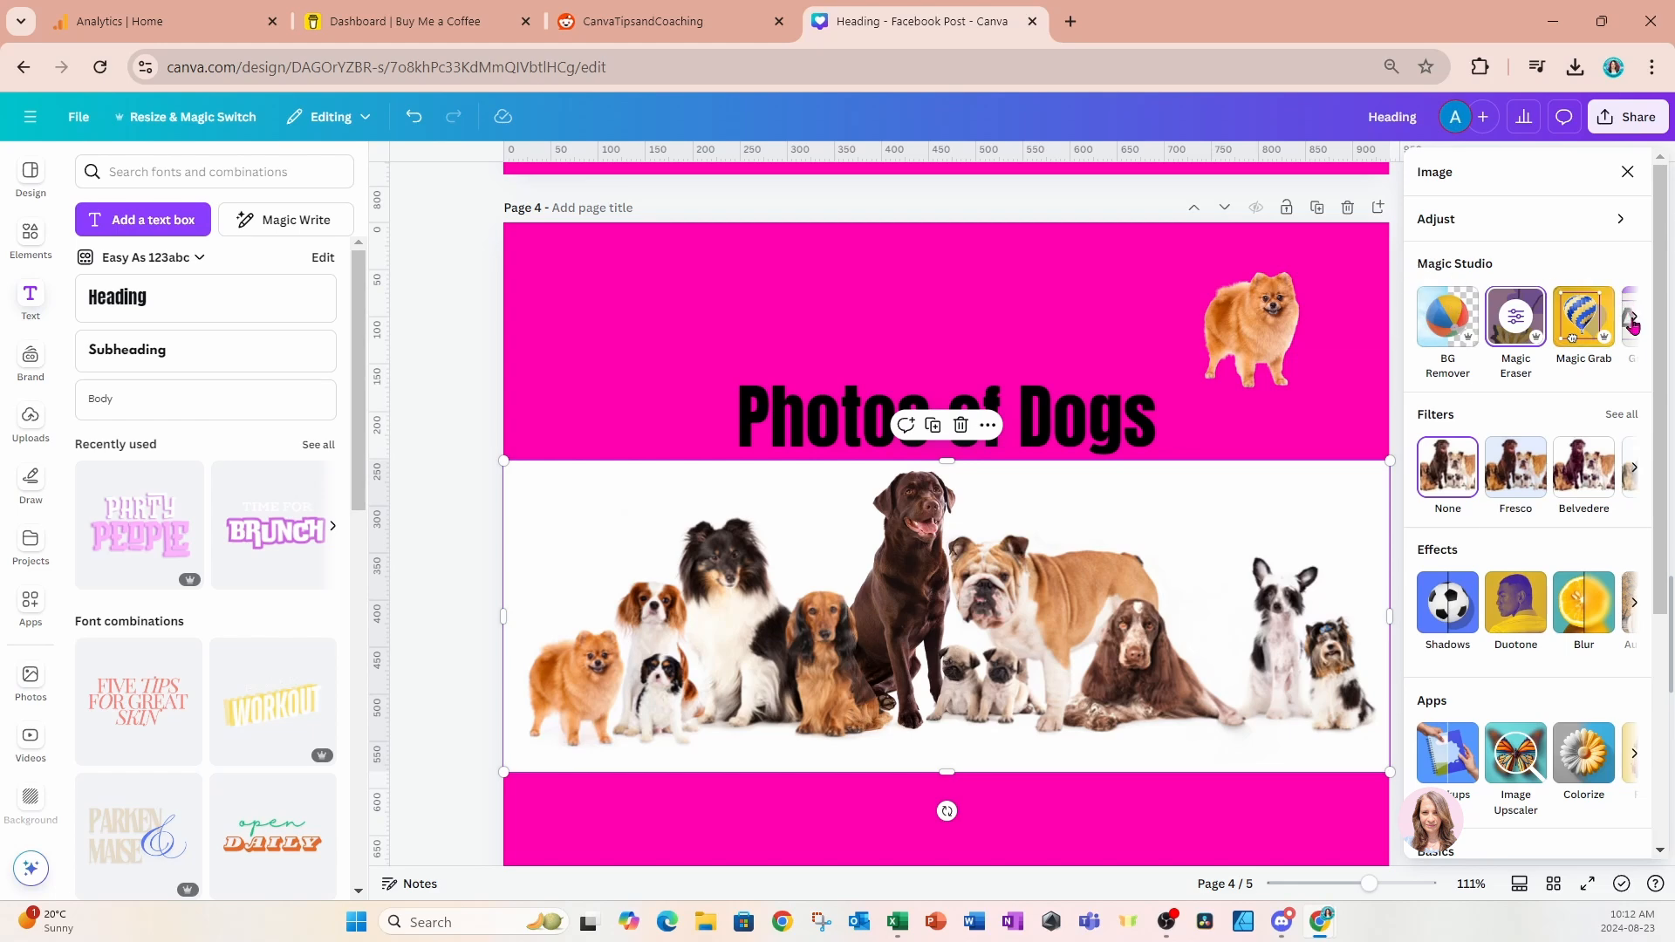
click(1634, 323)
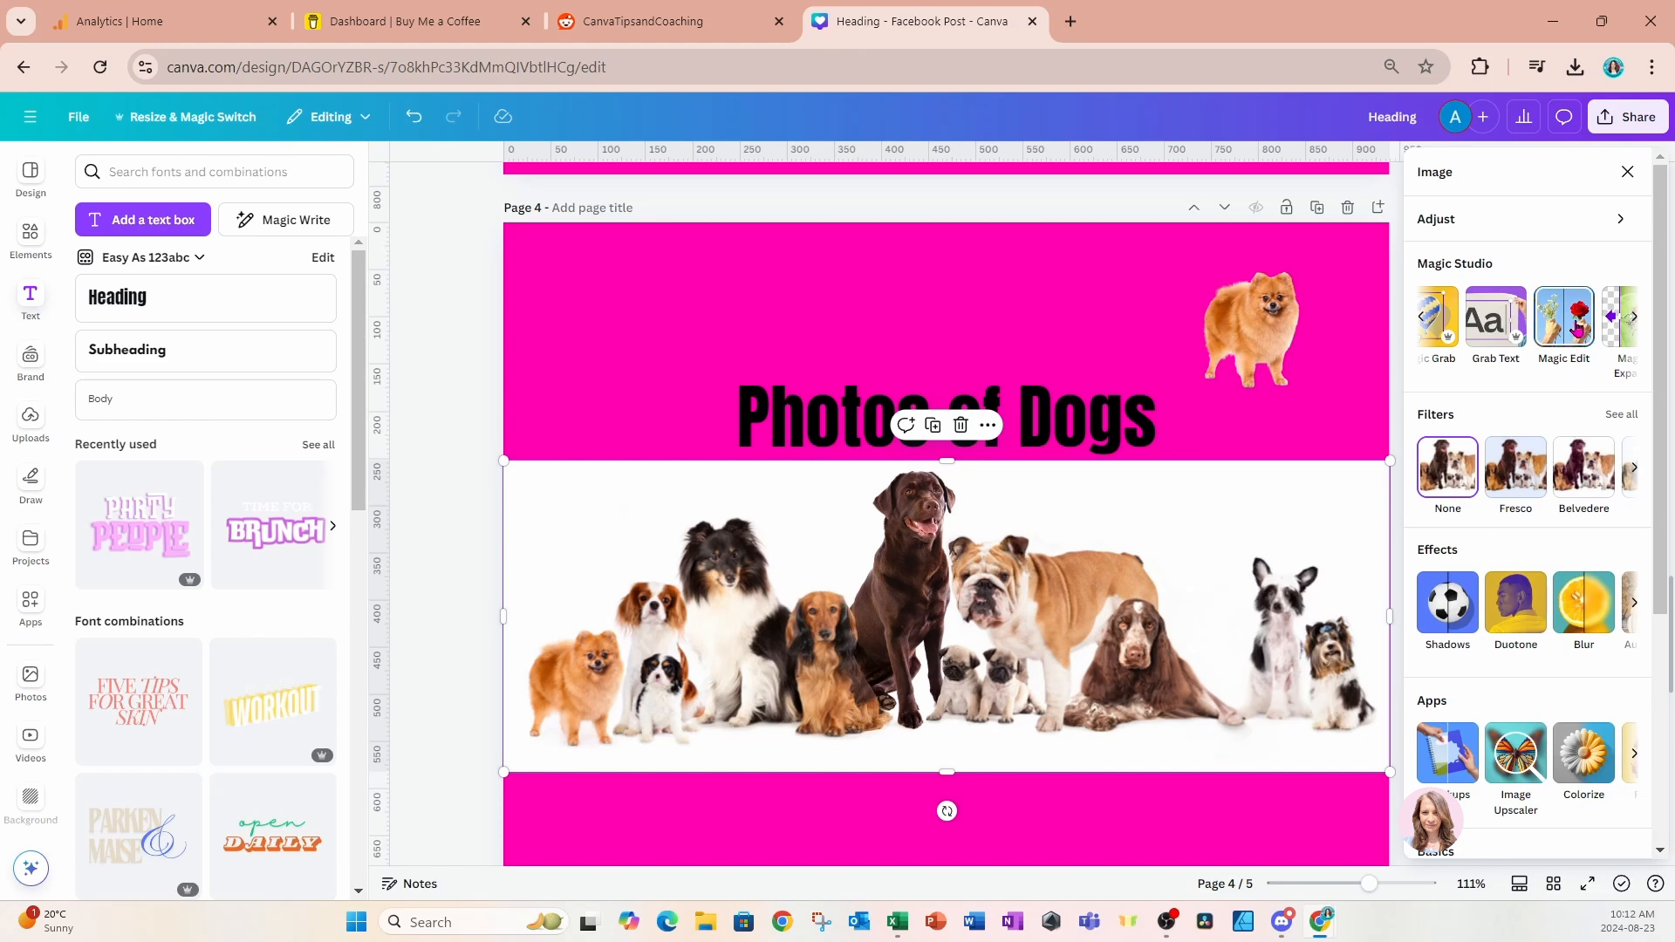
click(1578, 329)
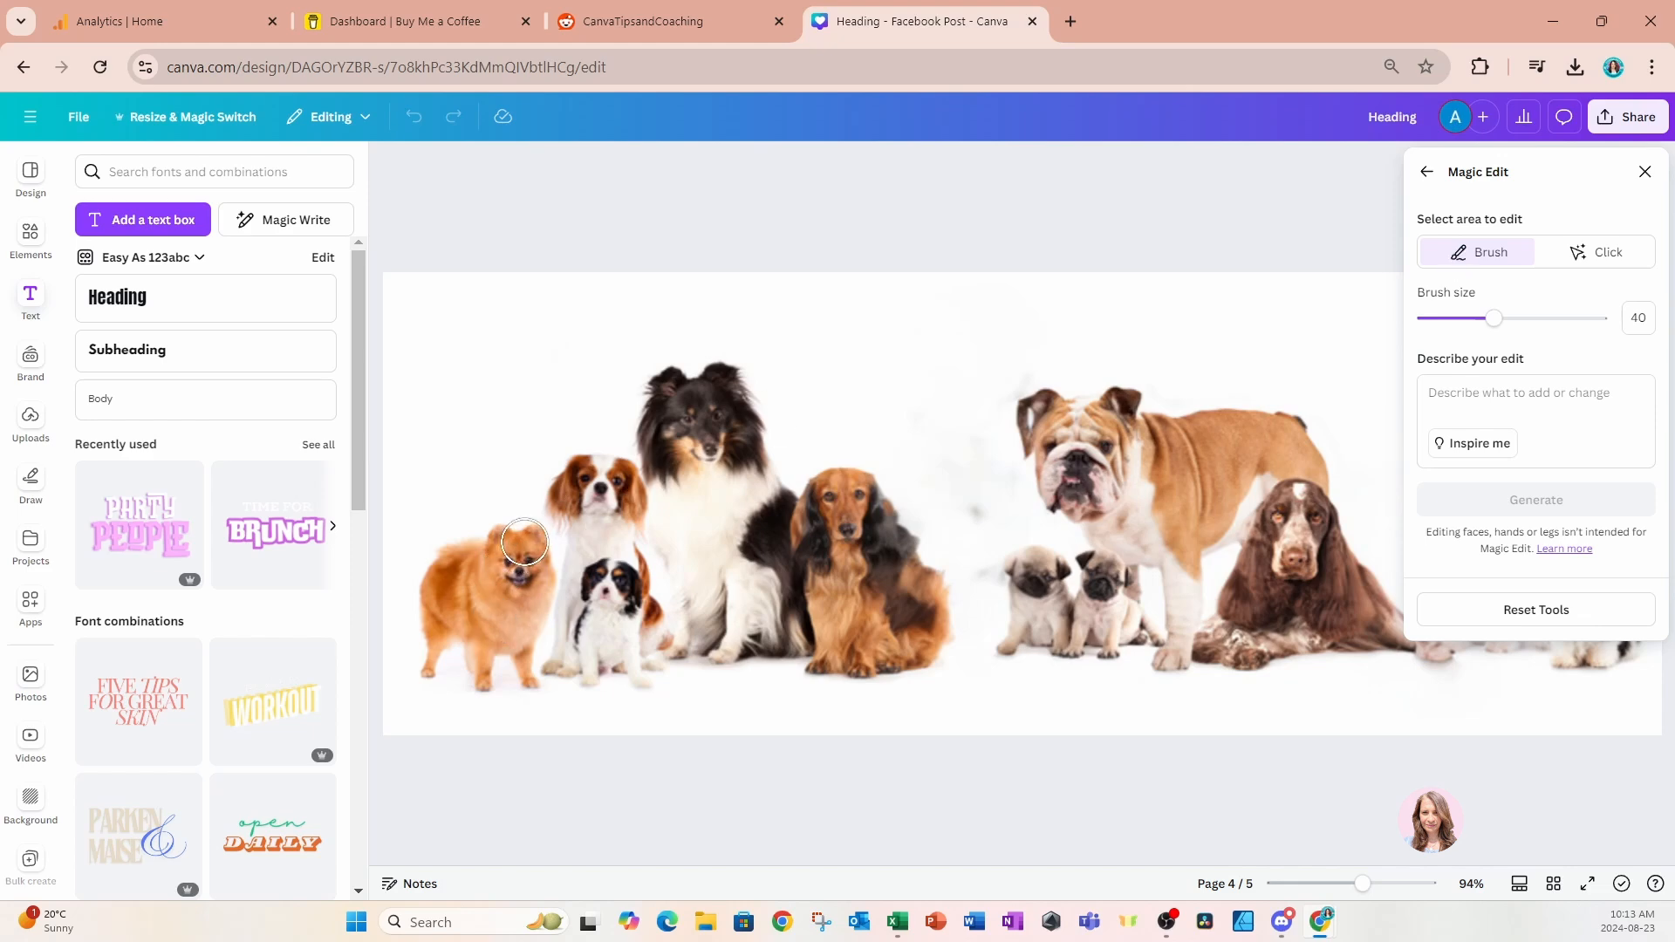
mouse_move(531, 541)
mouse_down()
mouse_move(447, 566)
mouse_move(439, 621)
mouse_move(527, 563)
mouse_move(524, 654)
mouse_move(496, 603)
mouse_move(490, 672)
mouse_move(474, 627)
mouse_move(439, 660)
mouse_move(458, 640)
mouse_move(513, 661)
mouse_up()
click(1441, 392)
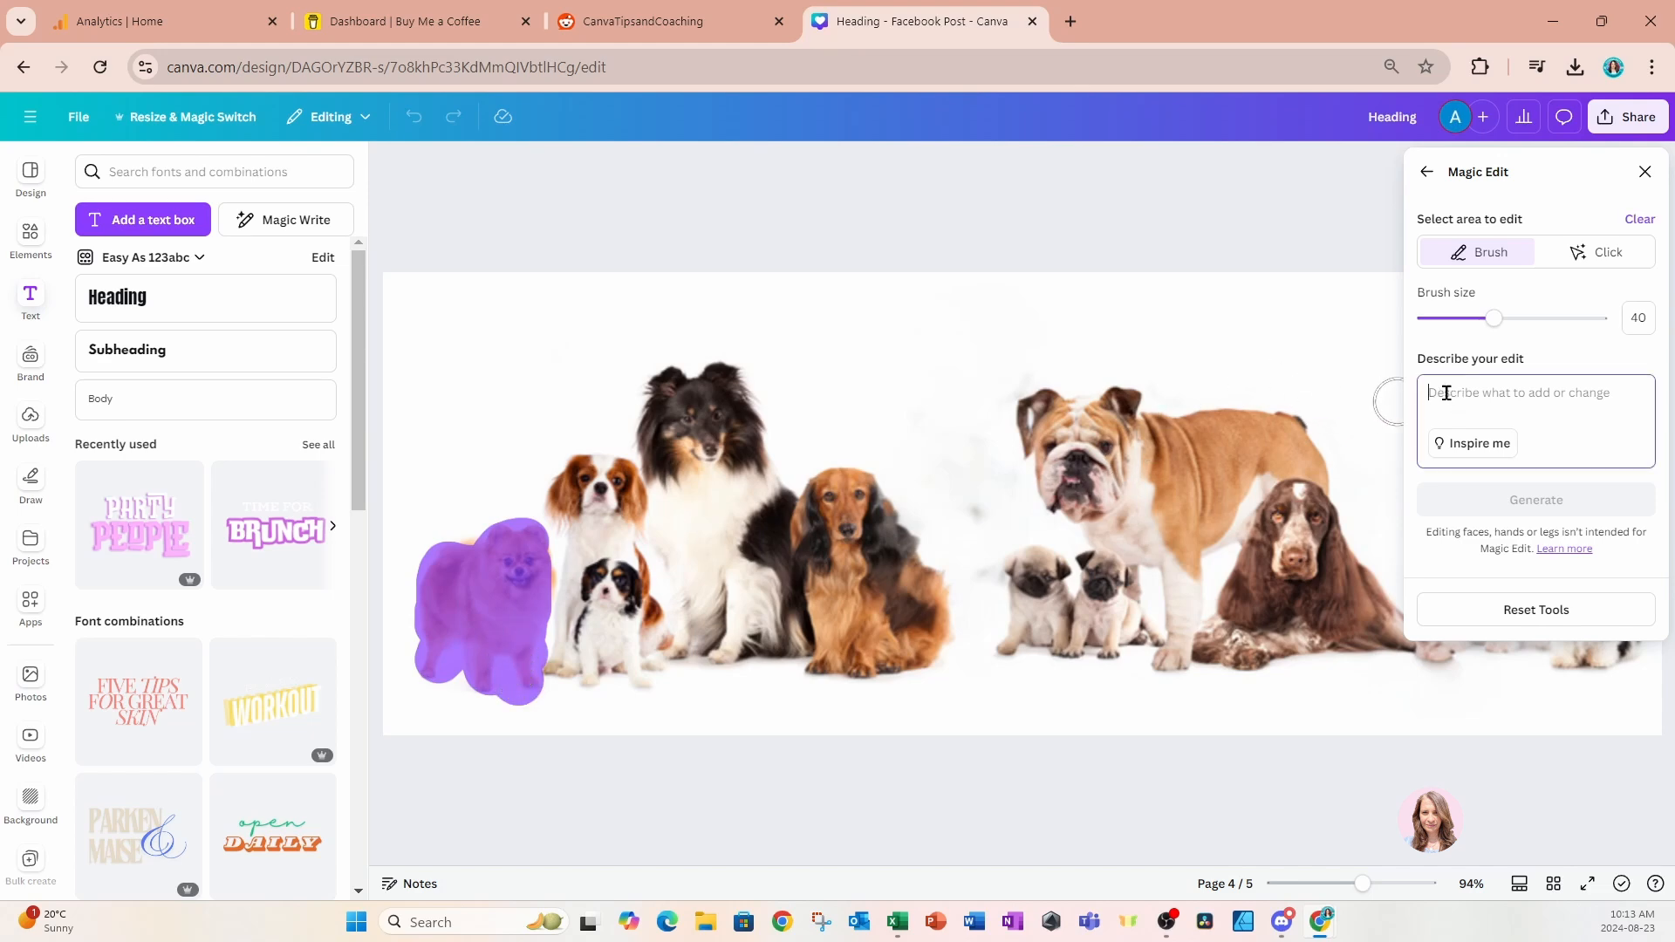
text(change color to bla)
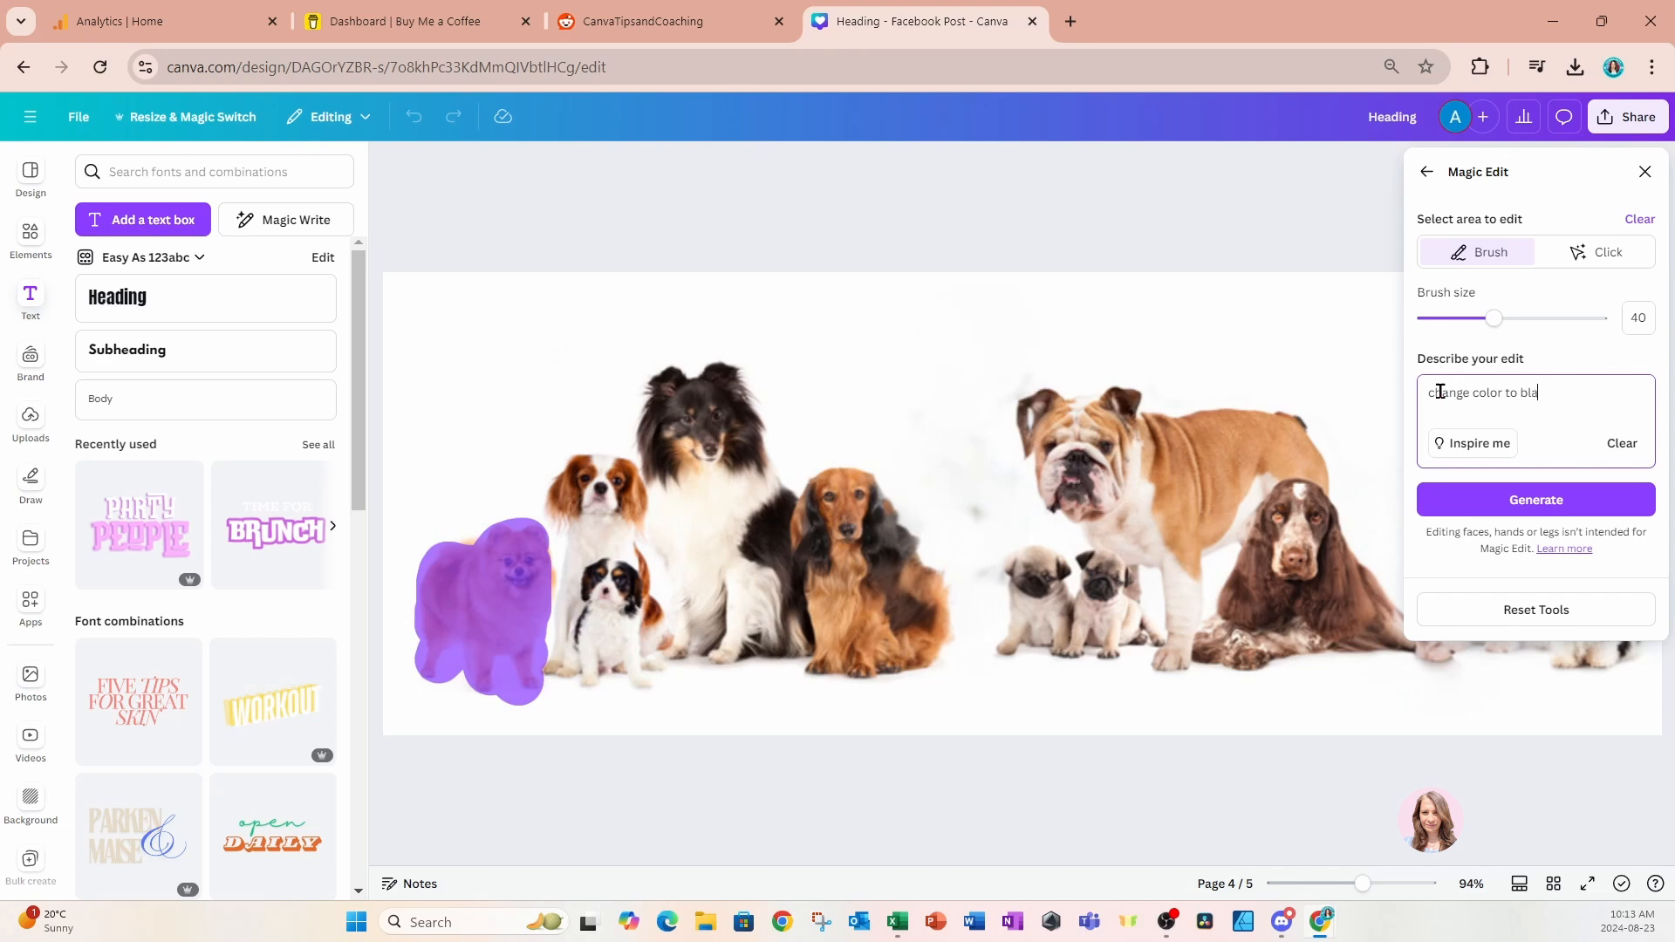
text(ck)
click(1481, 507)
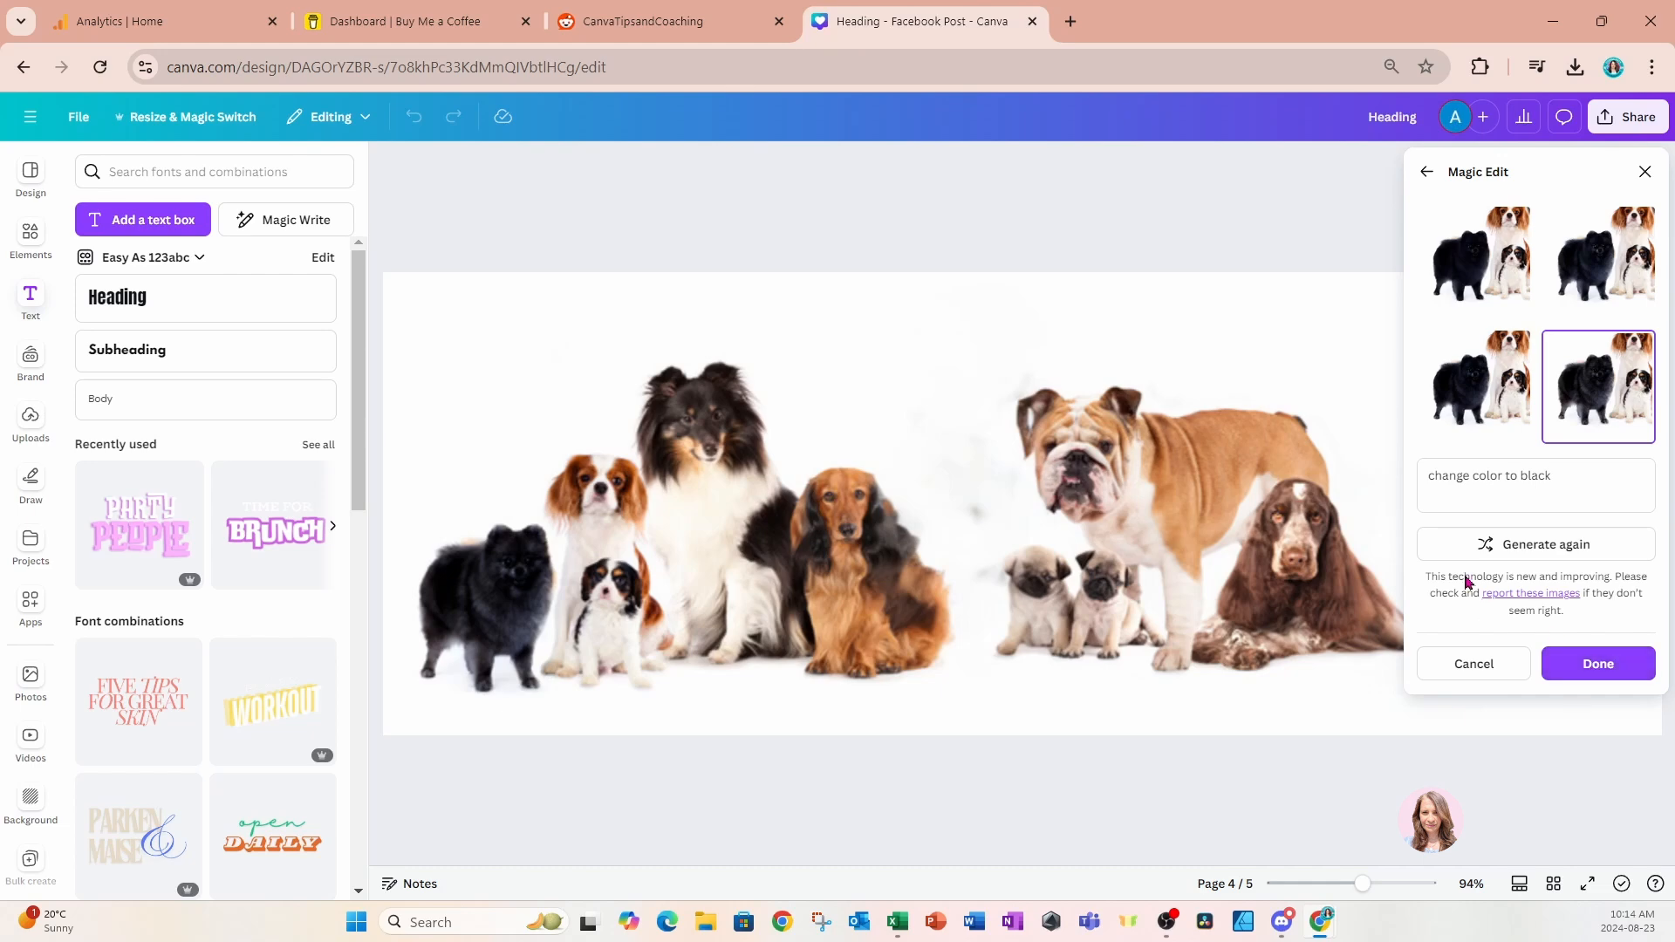
click(1598, 665)
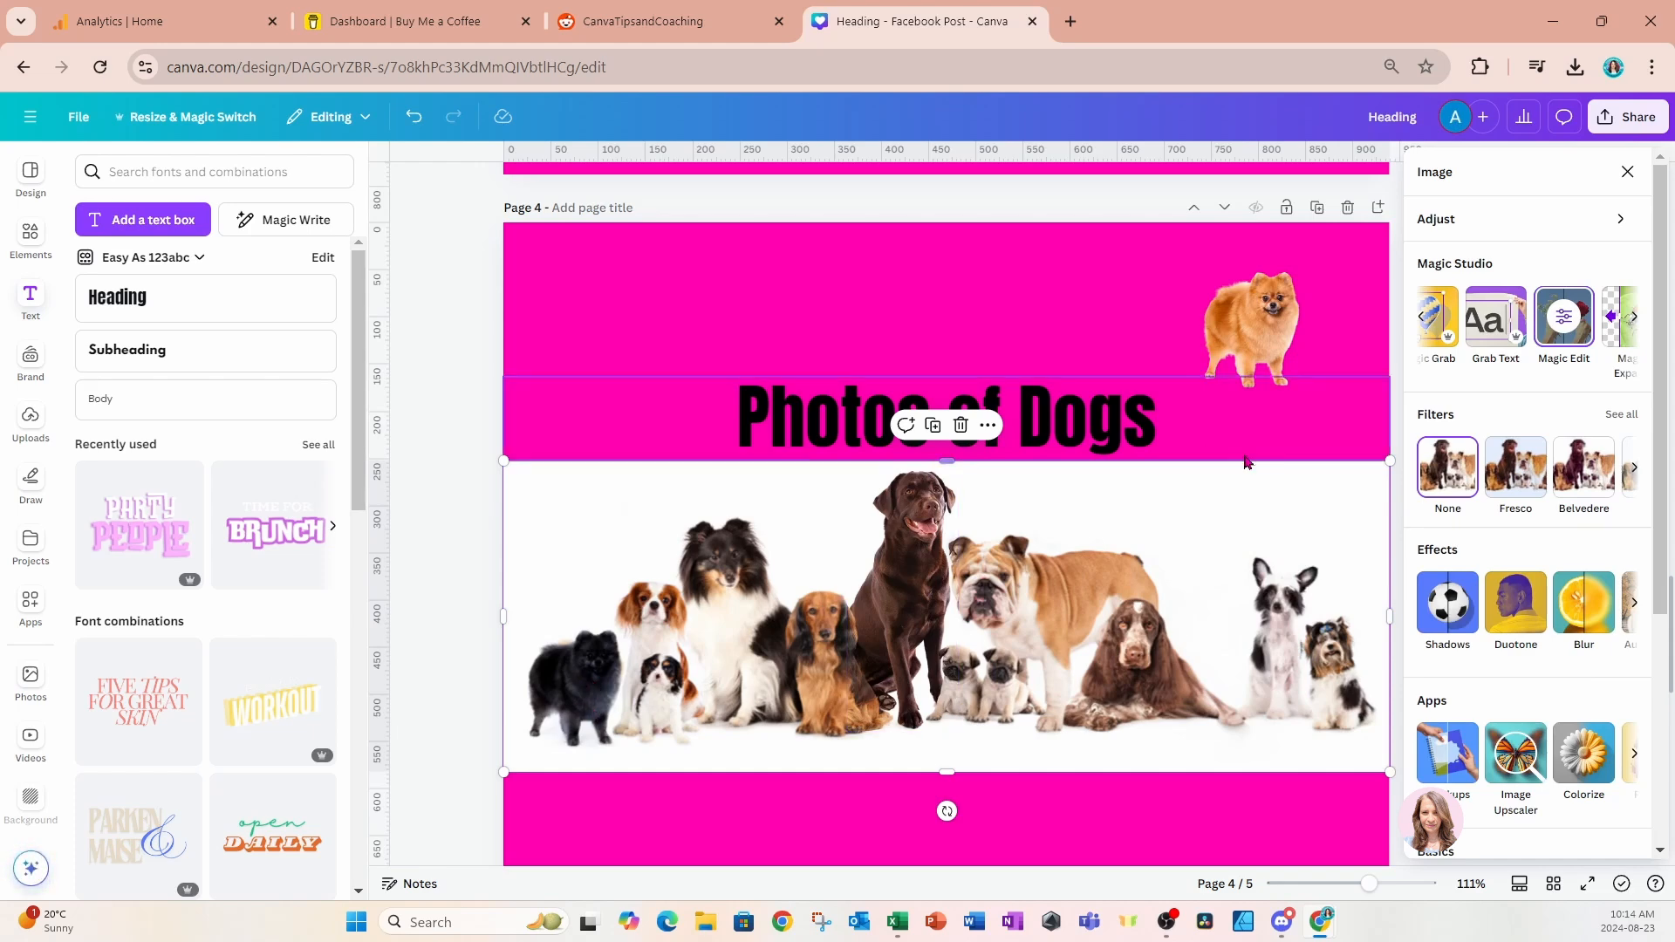
click(1636, 321)
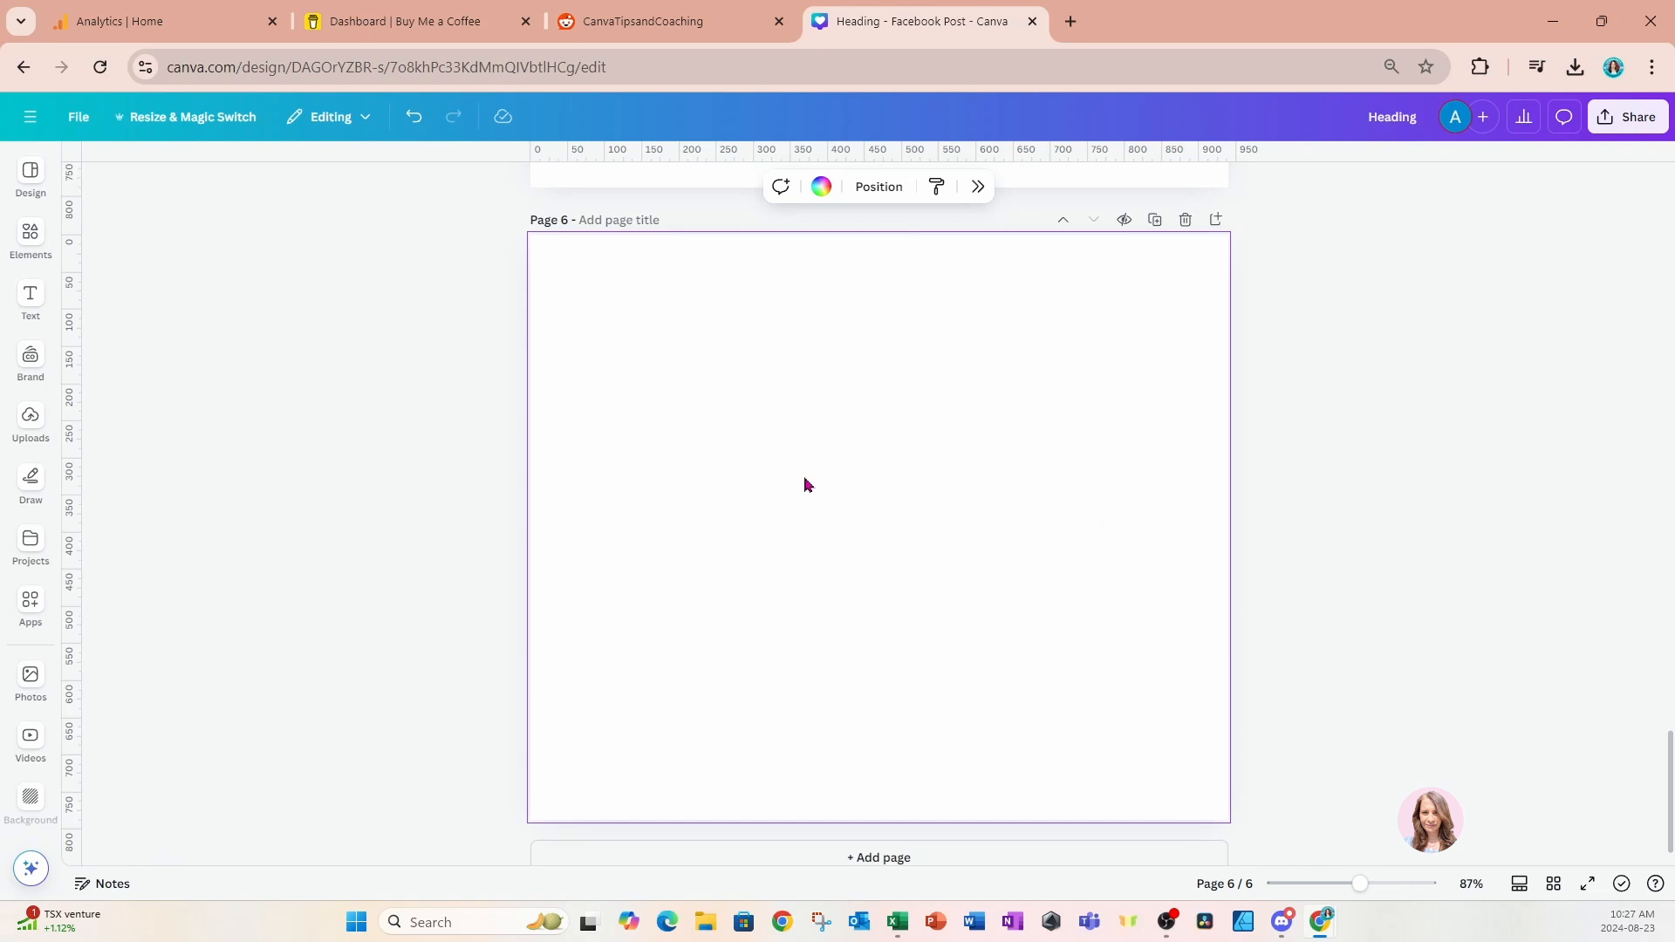
Search photos for "family", add the indoor hugging family of four to page 6, and shrink it against the page's right edge.
click(31, 237)
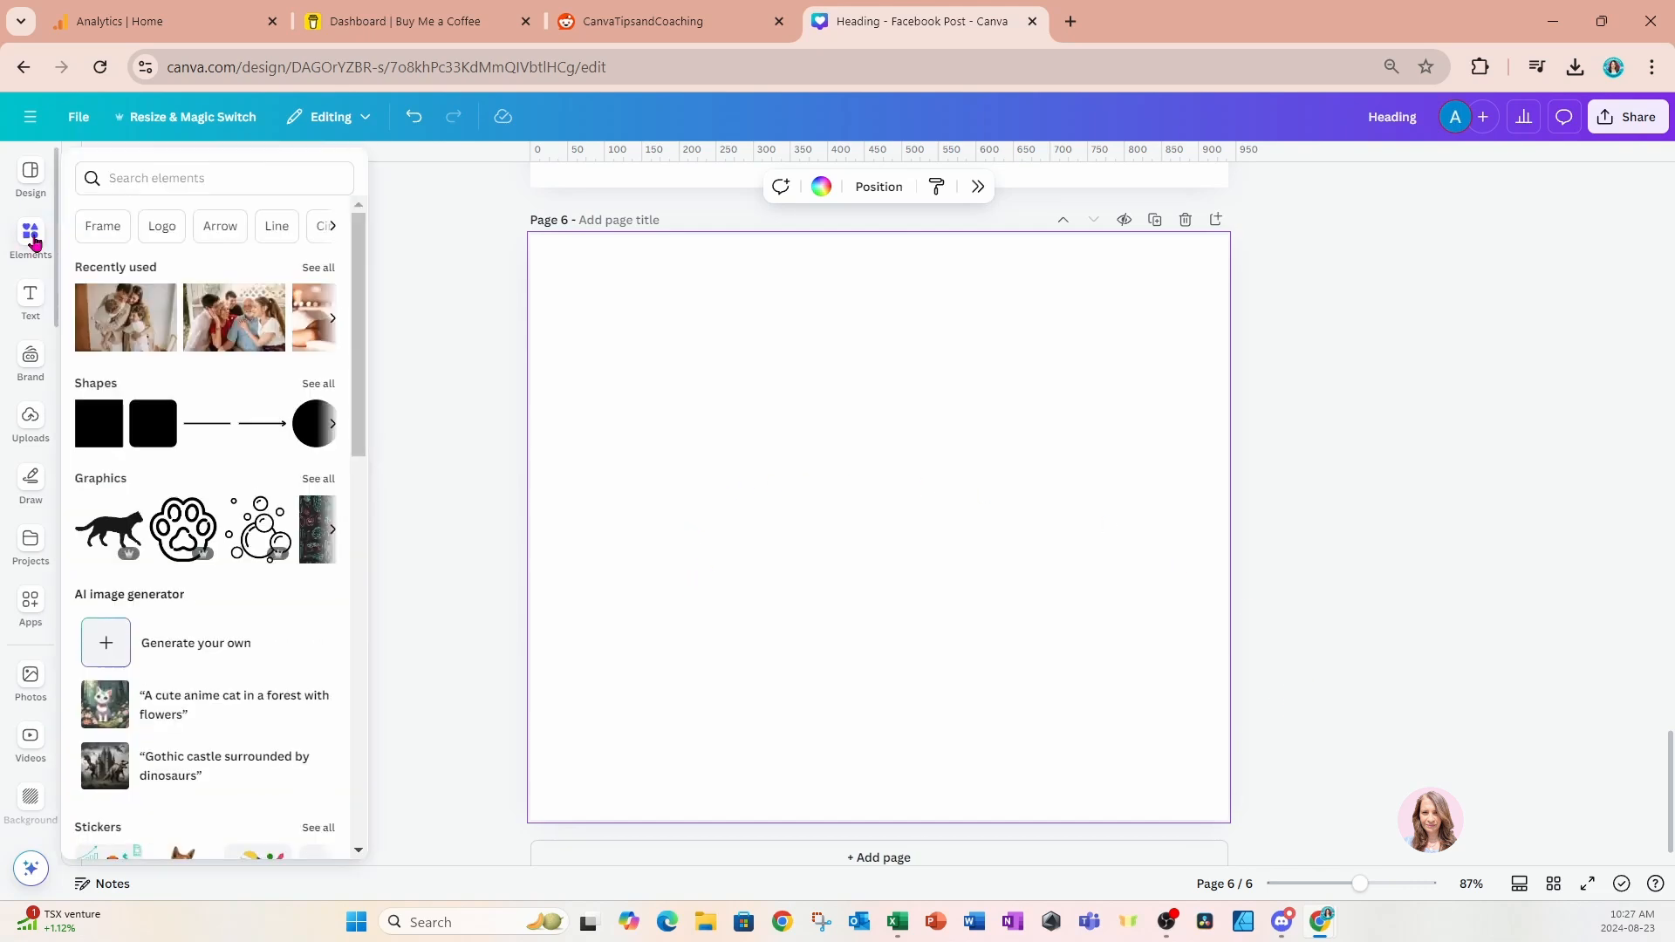
click(148, 175)
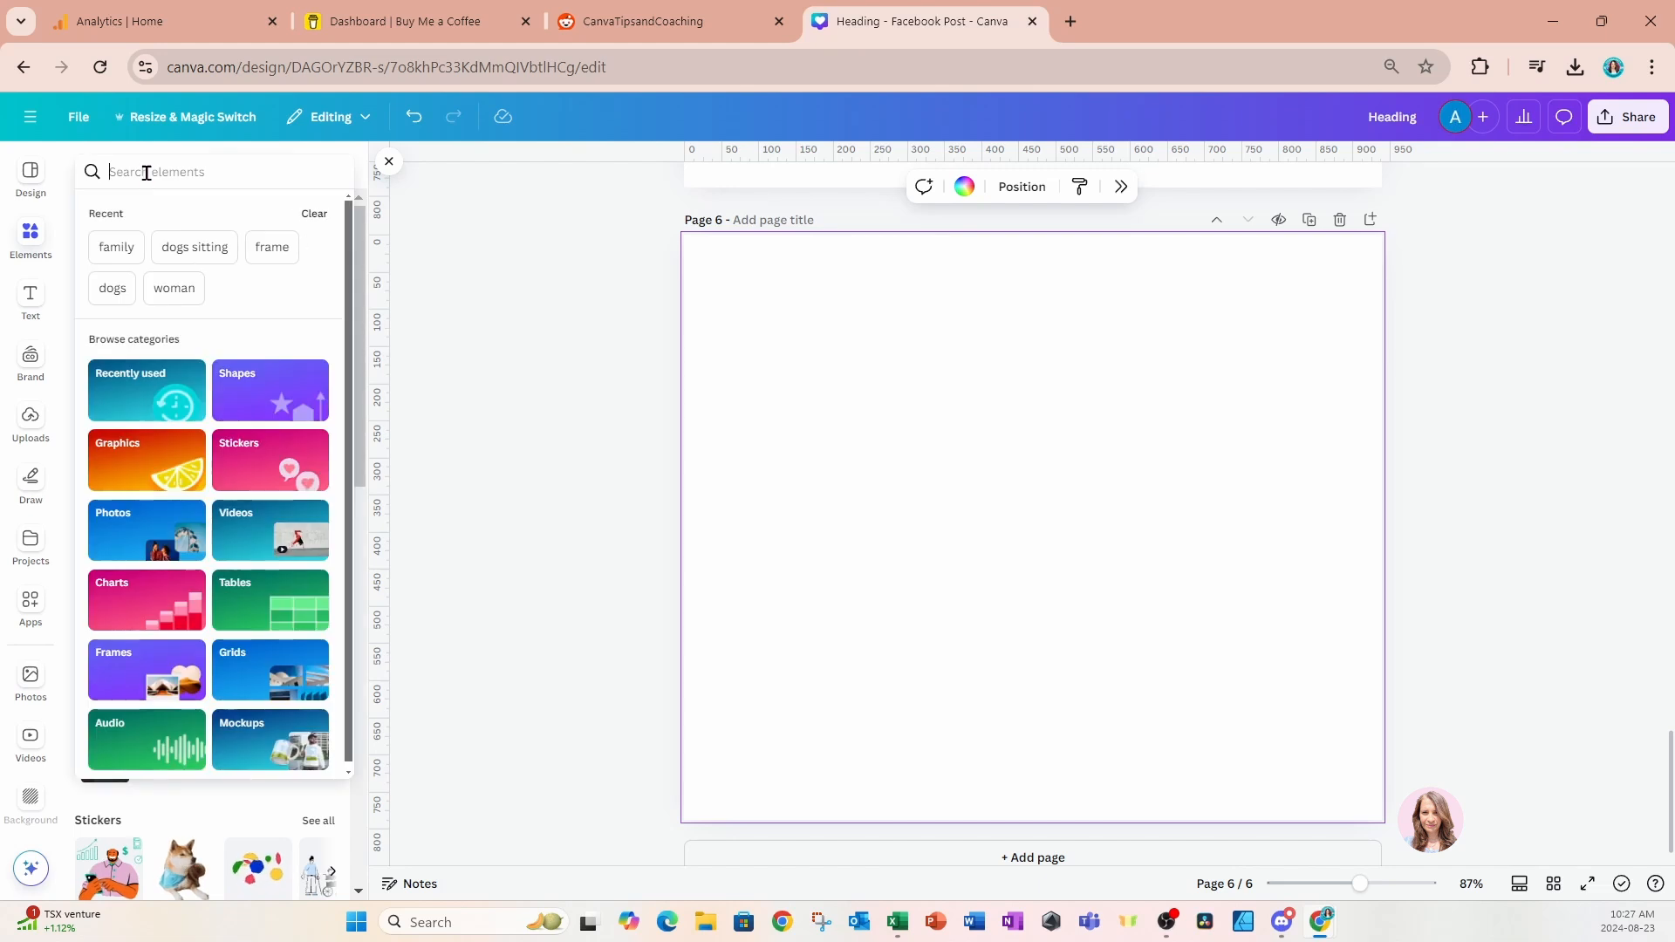
text(family)
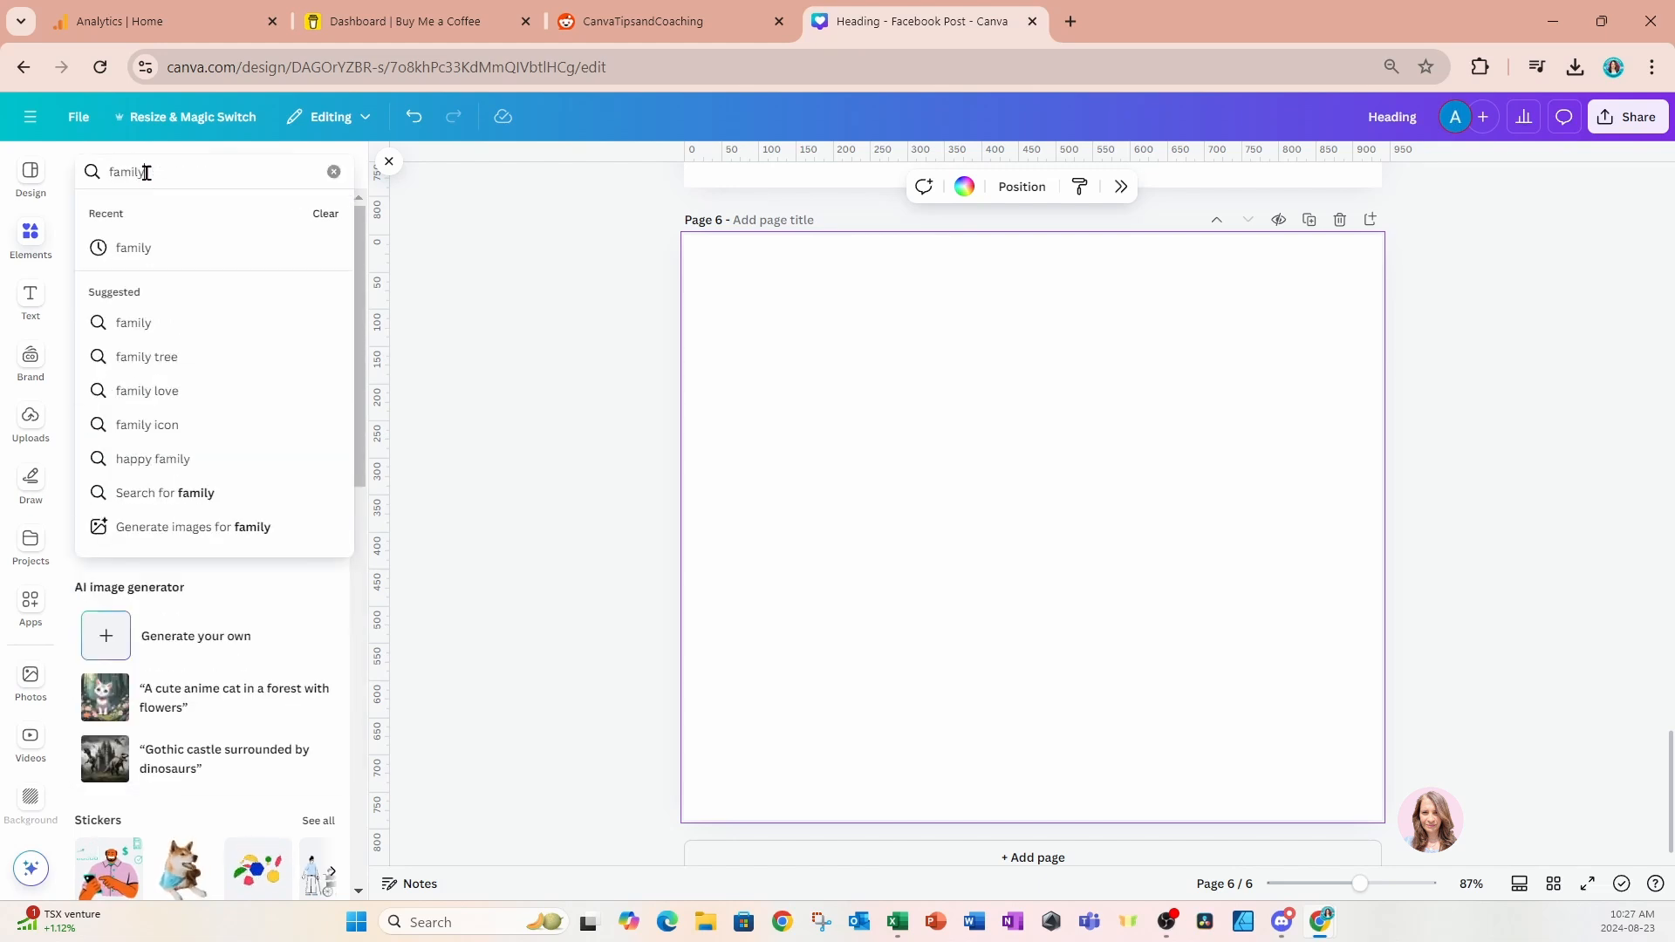
key(Return)
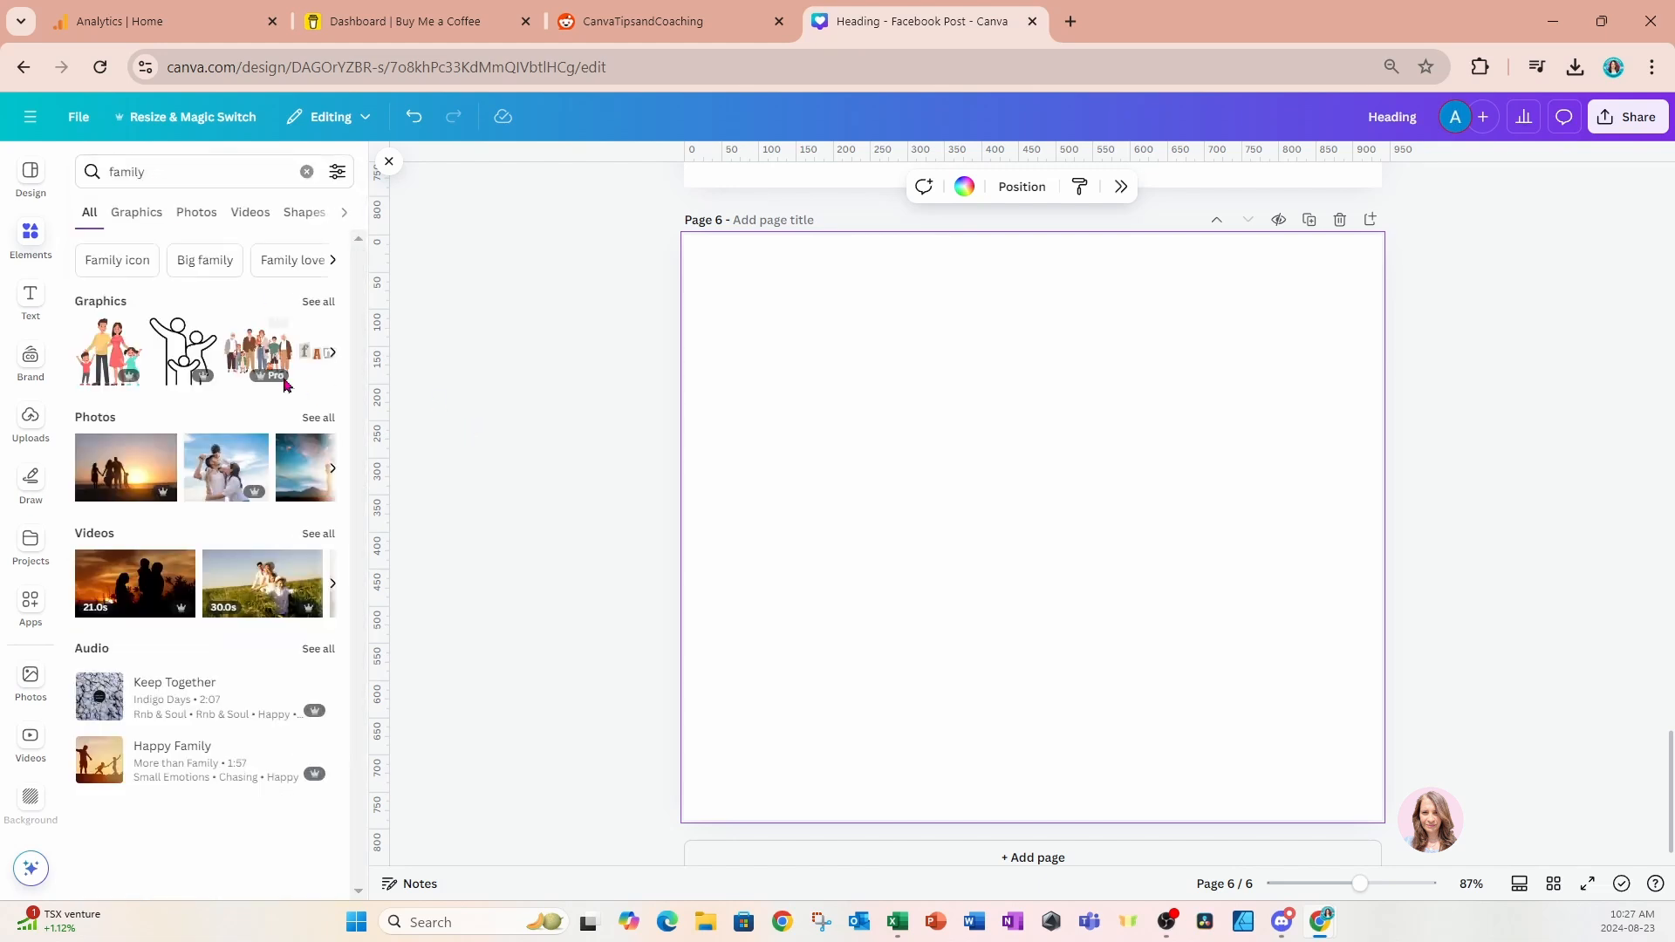
click(319, 419)
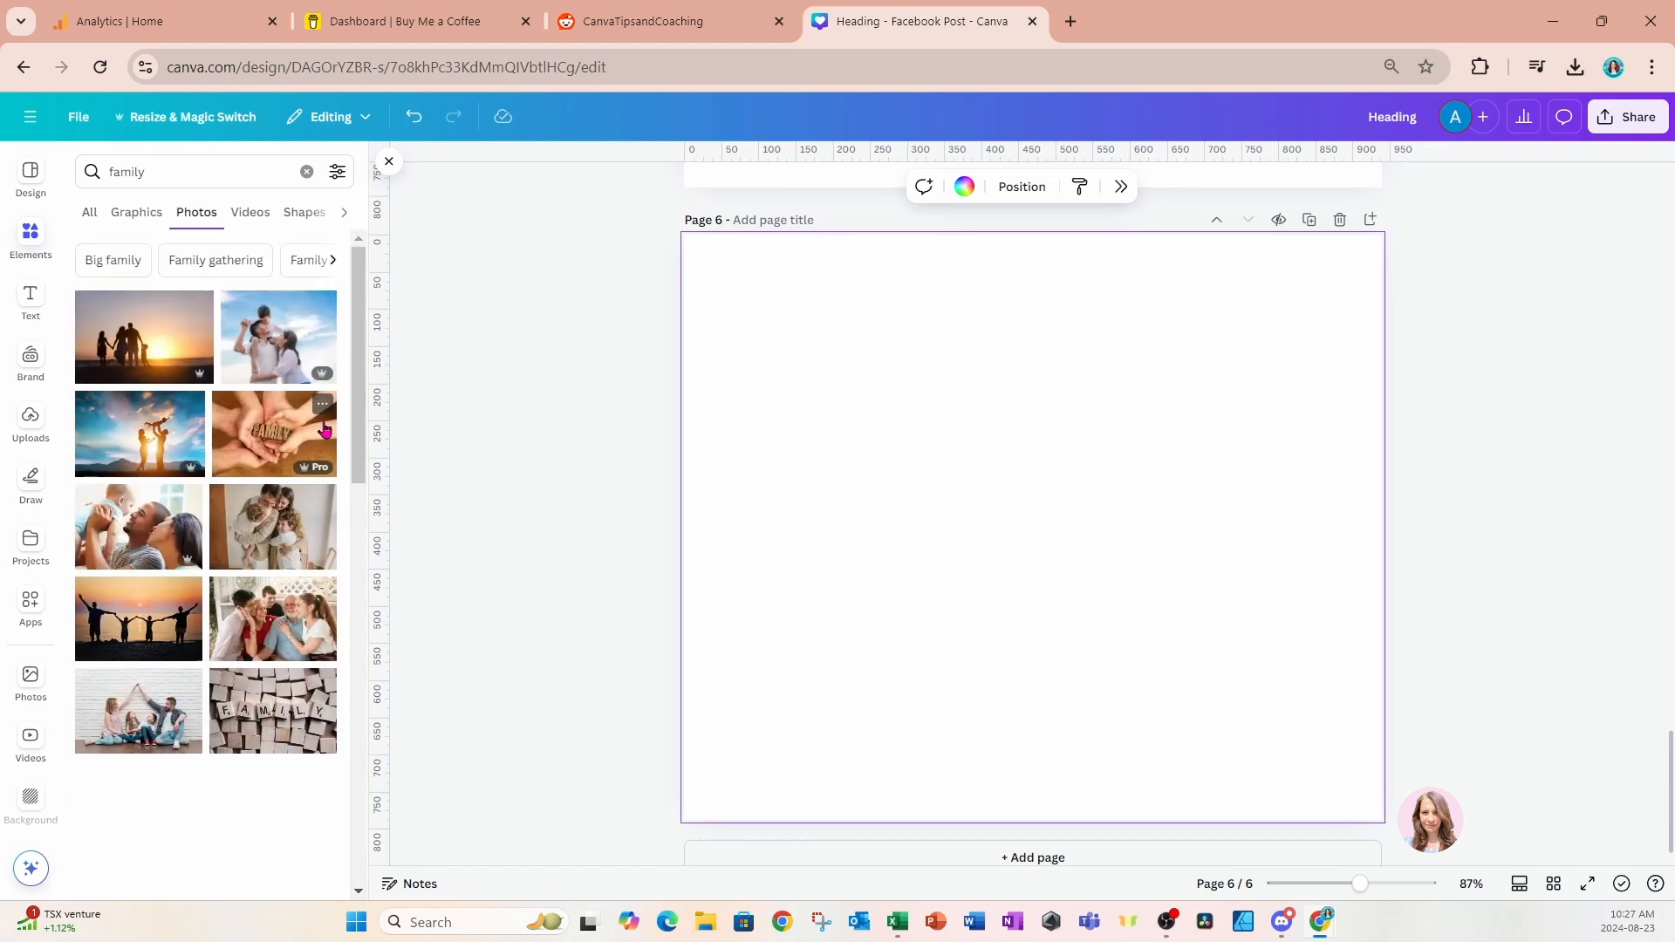
click(264, 537)
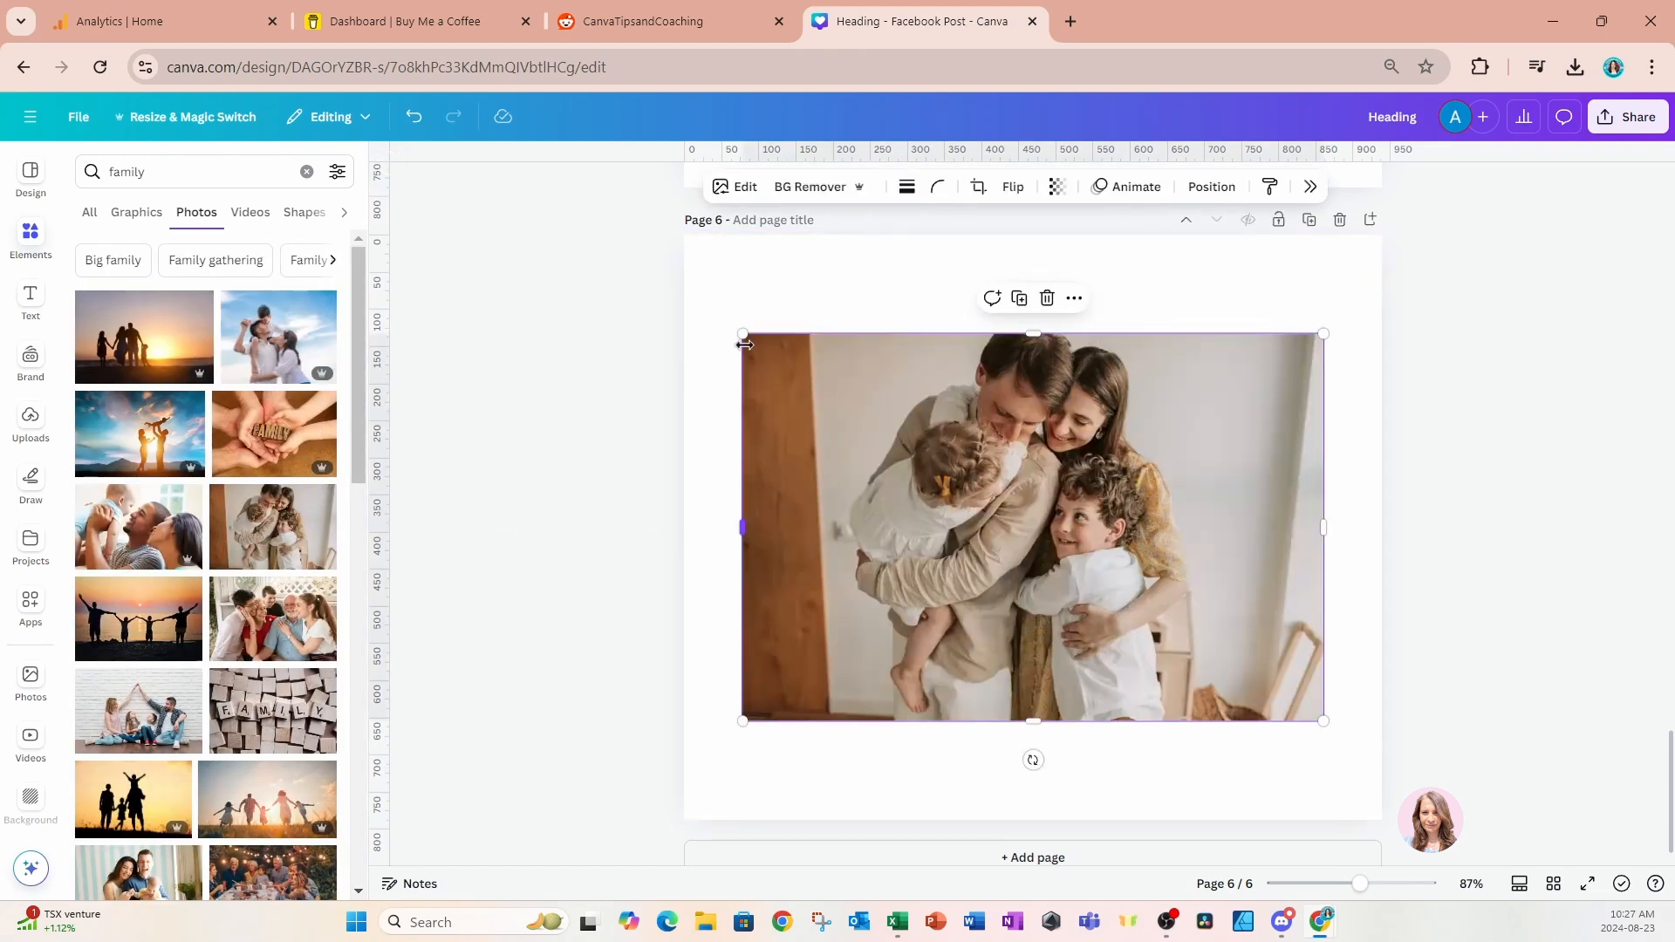
drag(744, 334, 861, 411)
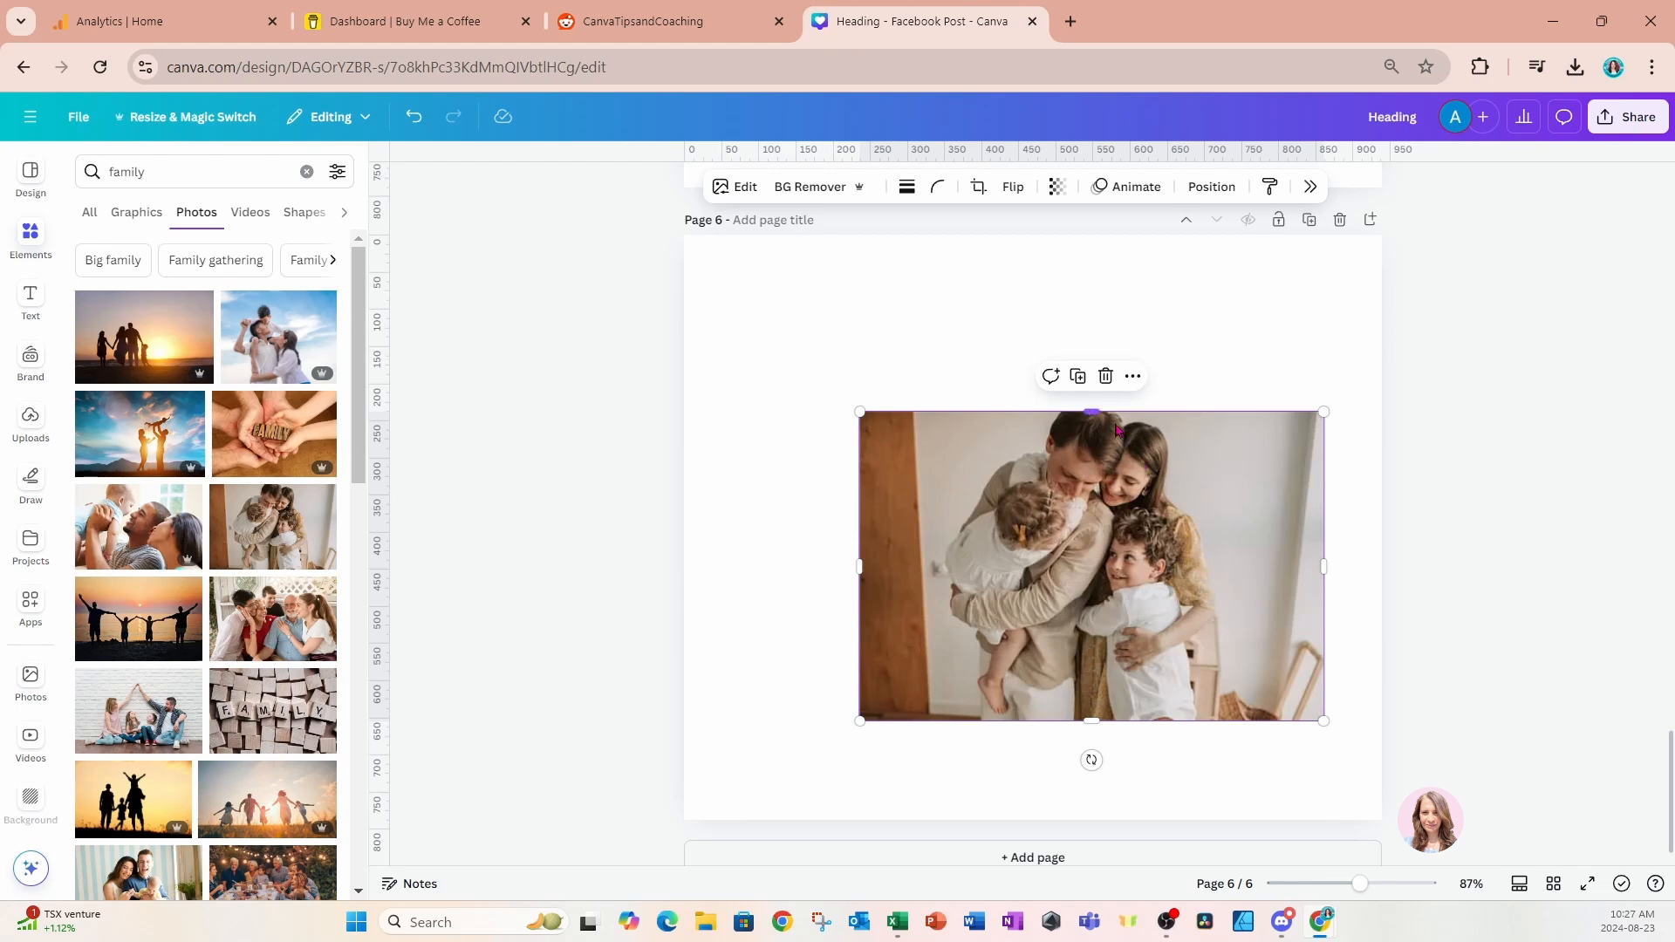
drag(955, 554, 1014, 549)
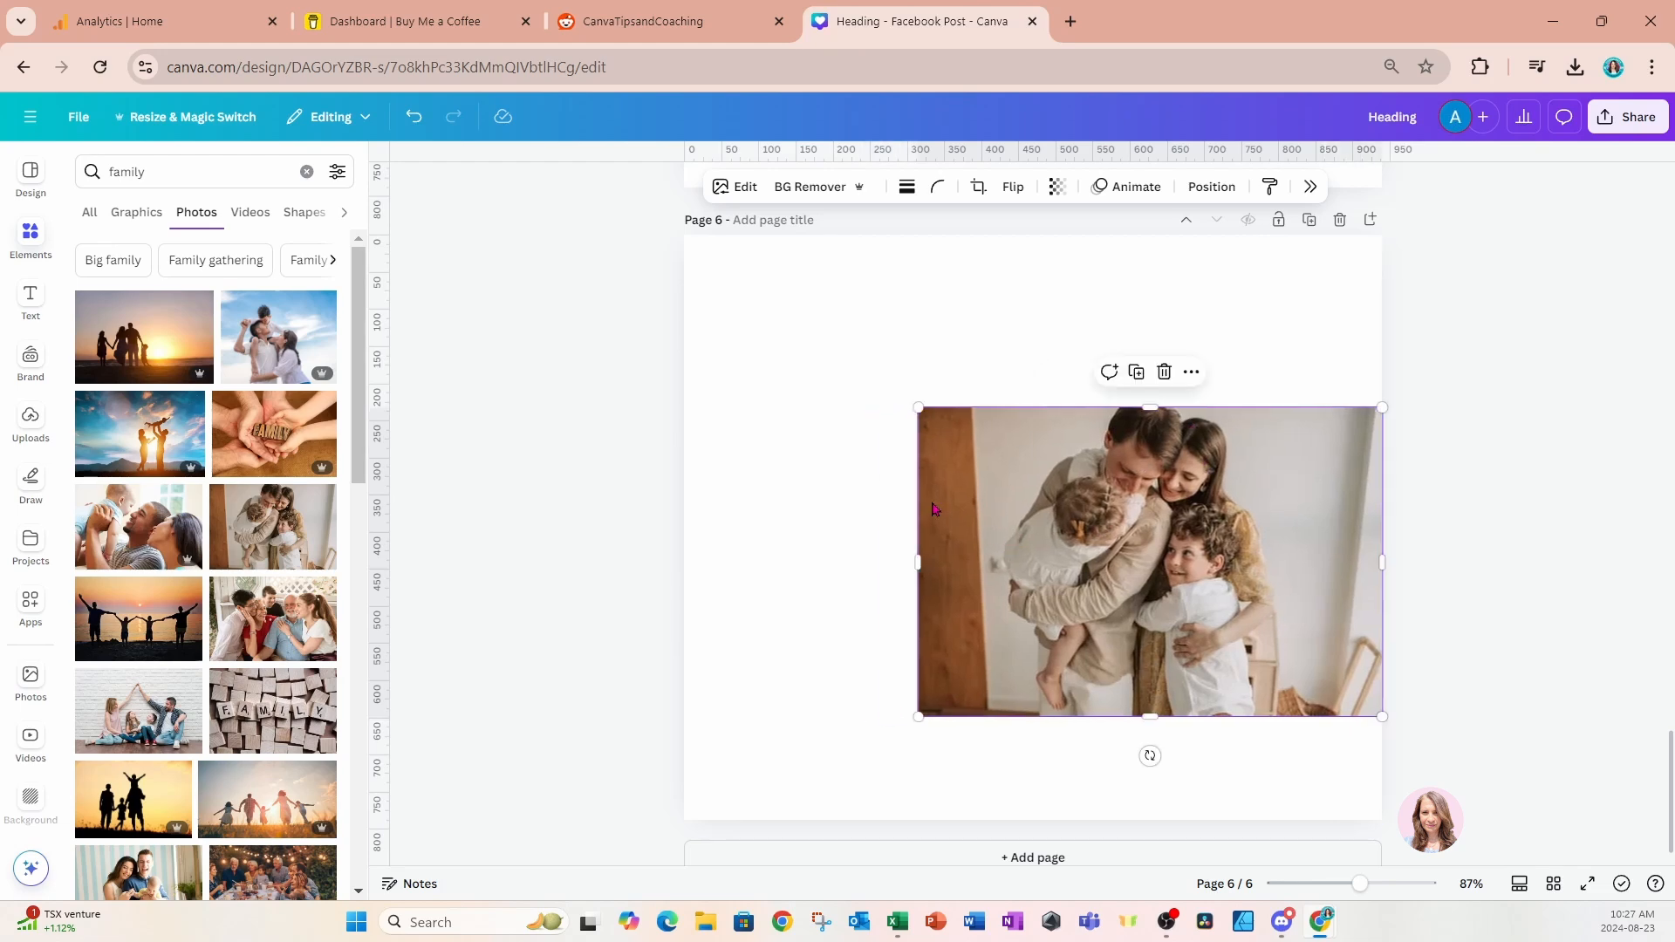
Add the recently used circle frame to page 6, fill it with the family photo, and enlarge it to nearly the page height.
click(30, 241)
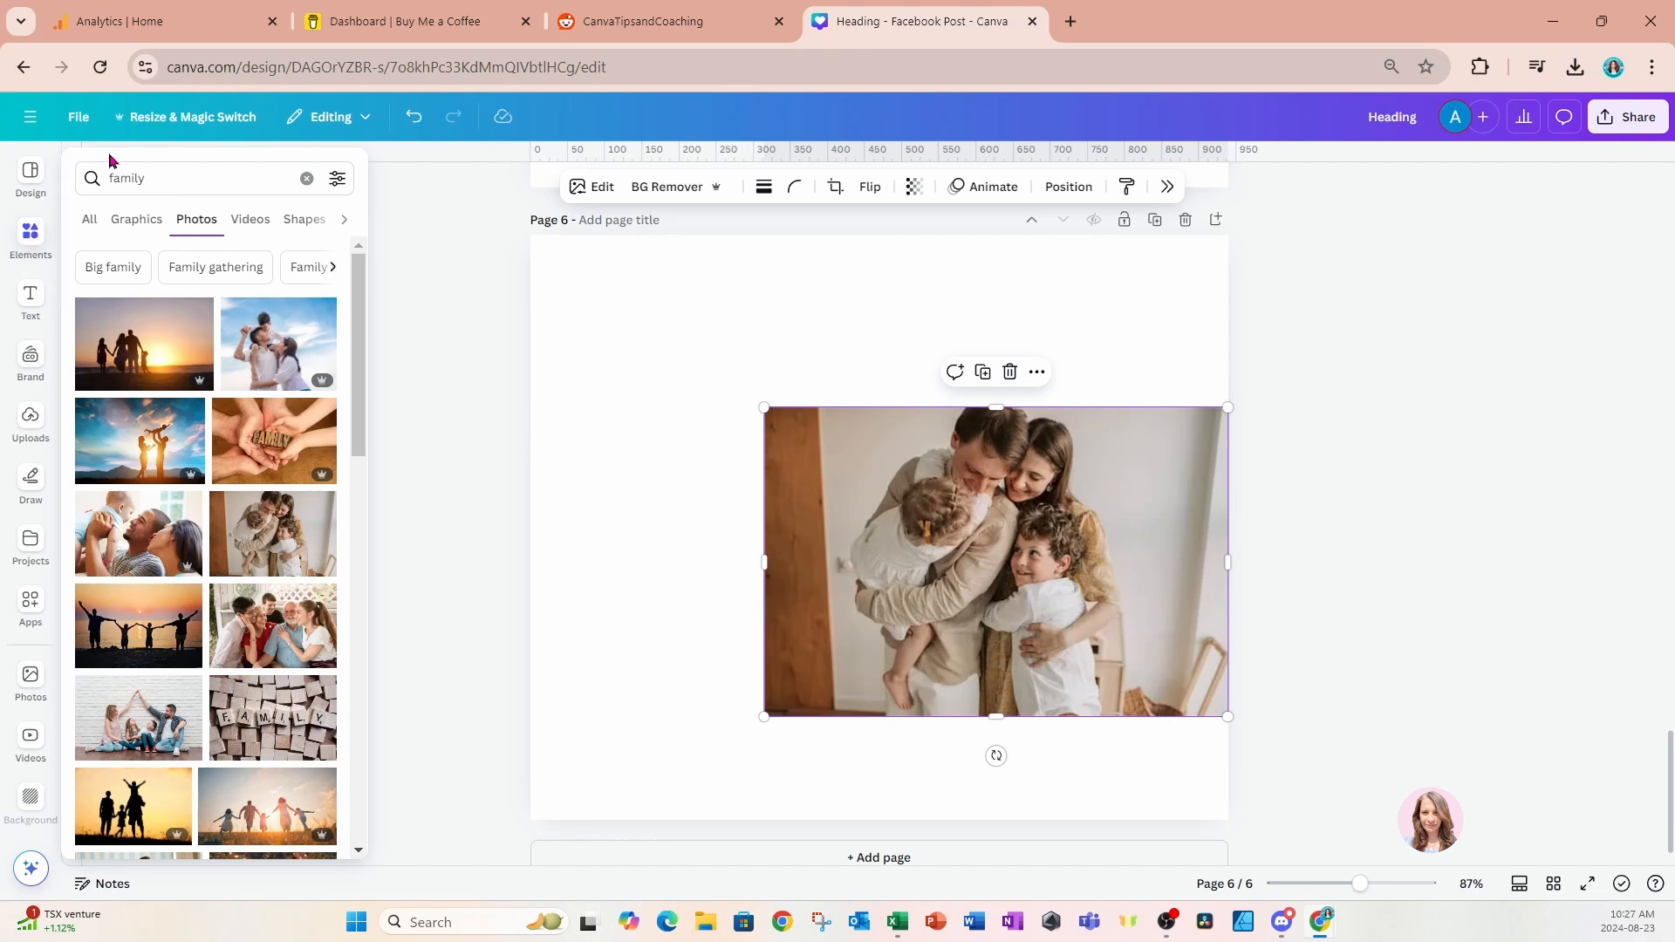
click(307, 179)
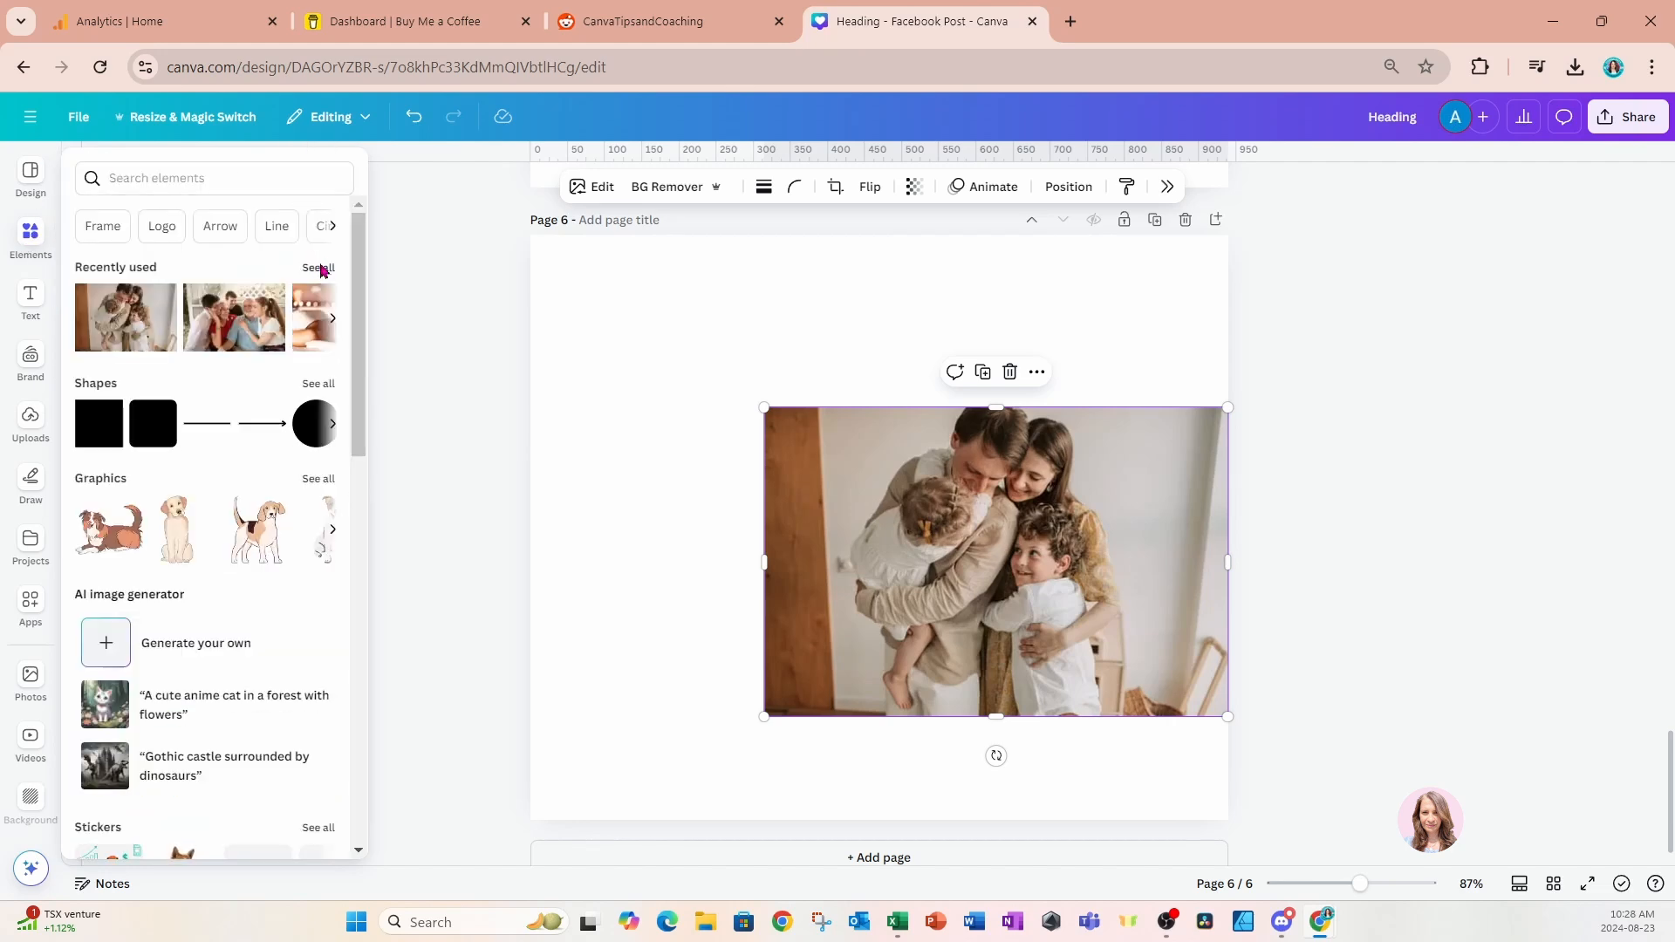
click(320, 269)
click(139, 483)
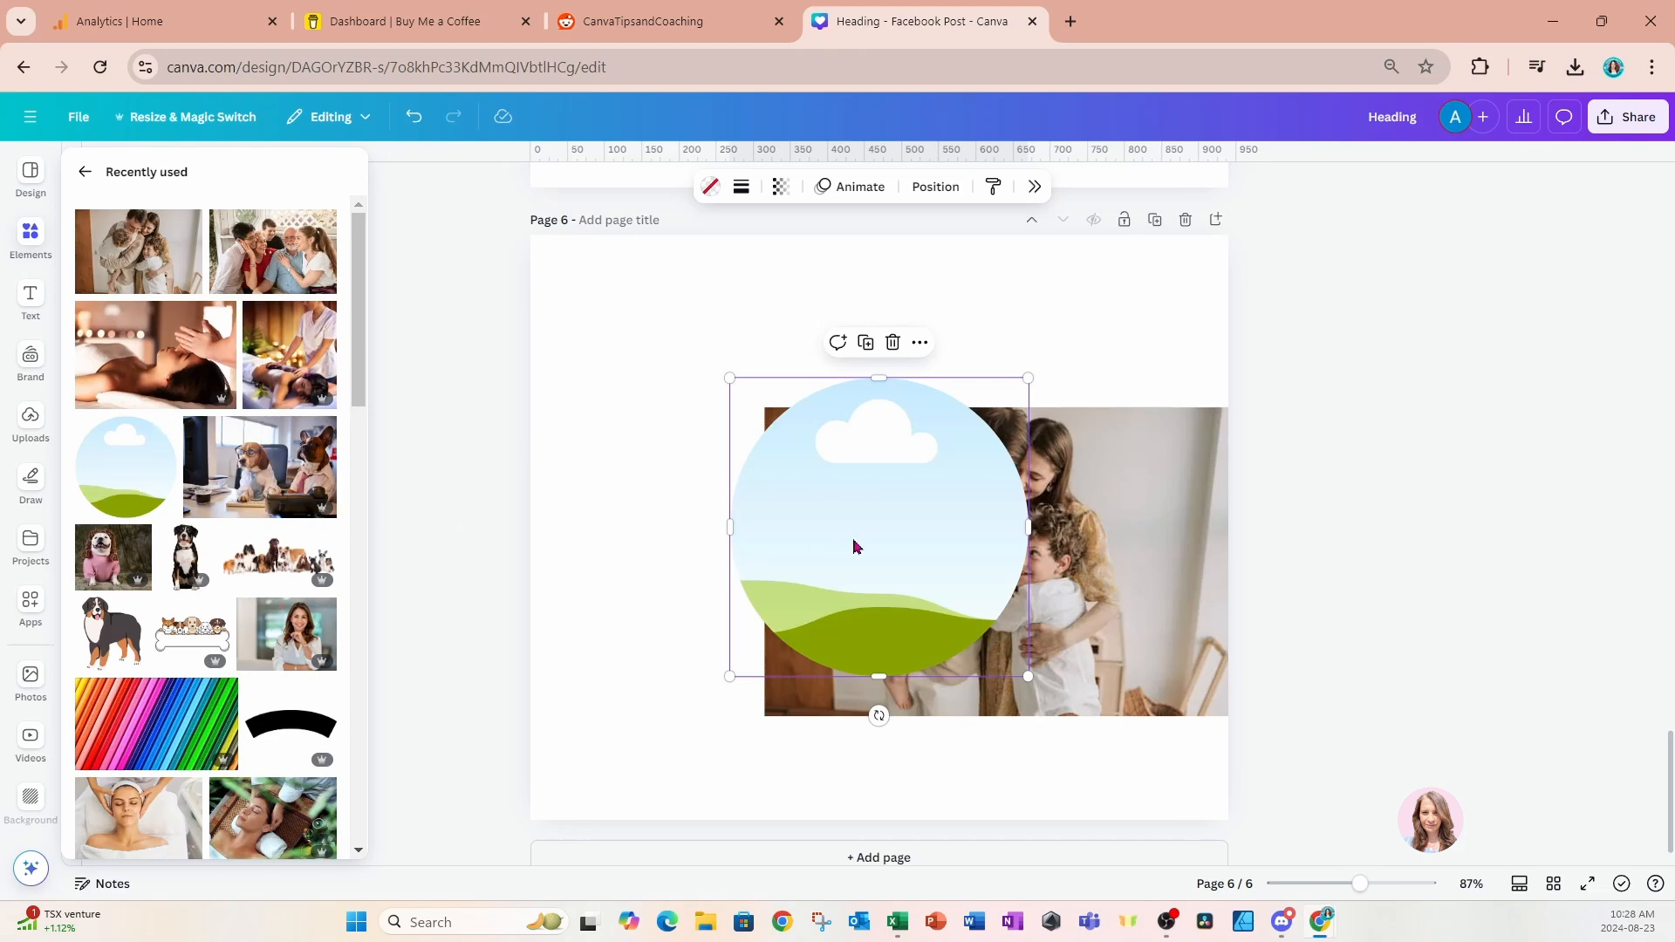
drag(853, 546, 694, 555)
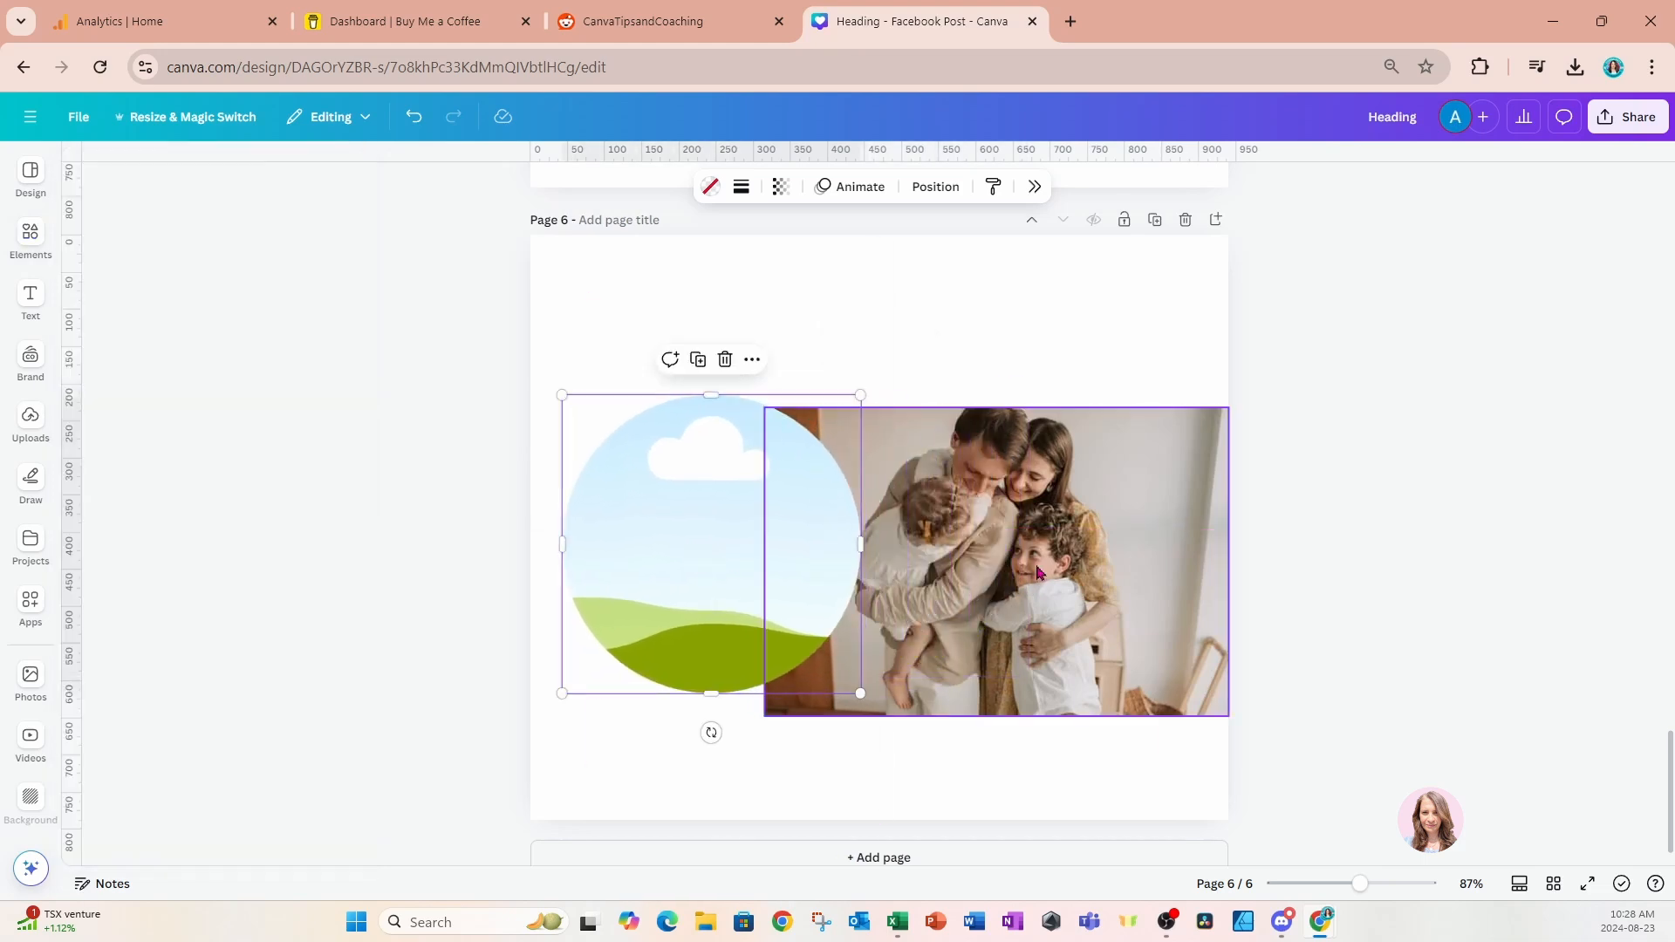
drag(1113, 572, 880, 610)
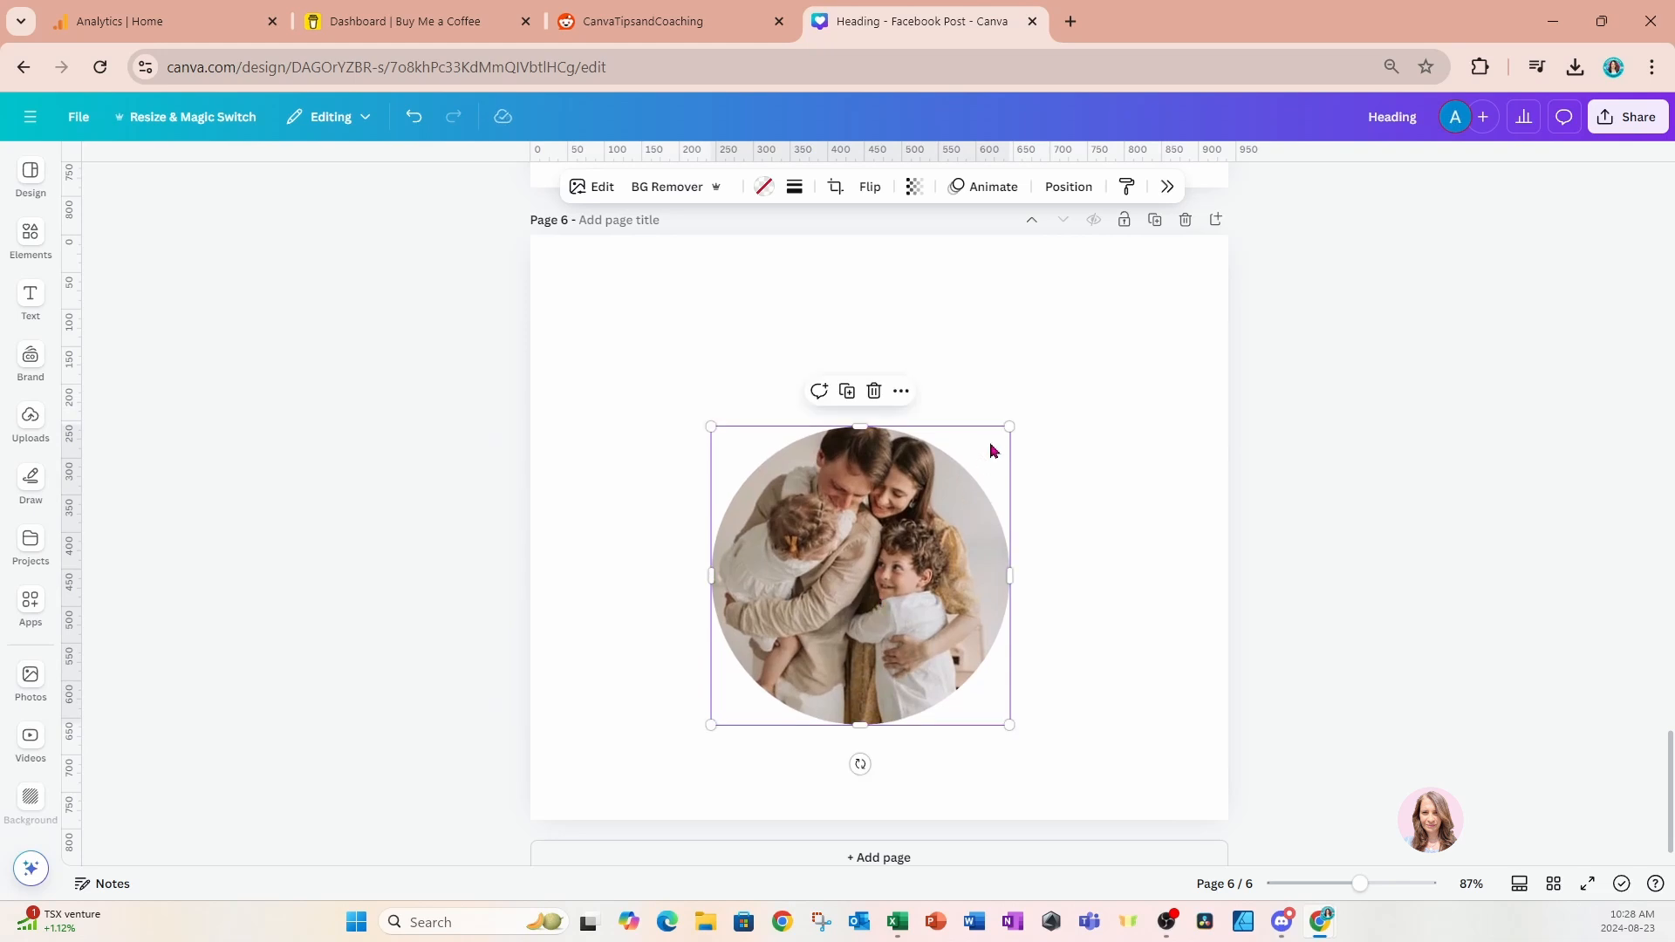
drag(1003, 427, 1151, 302)
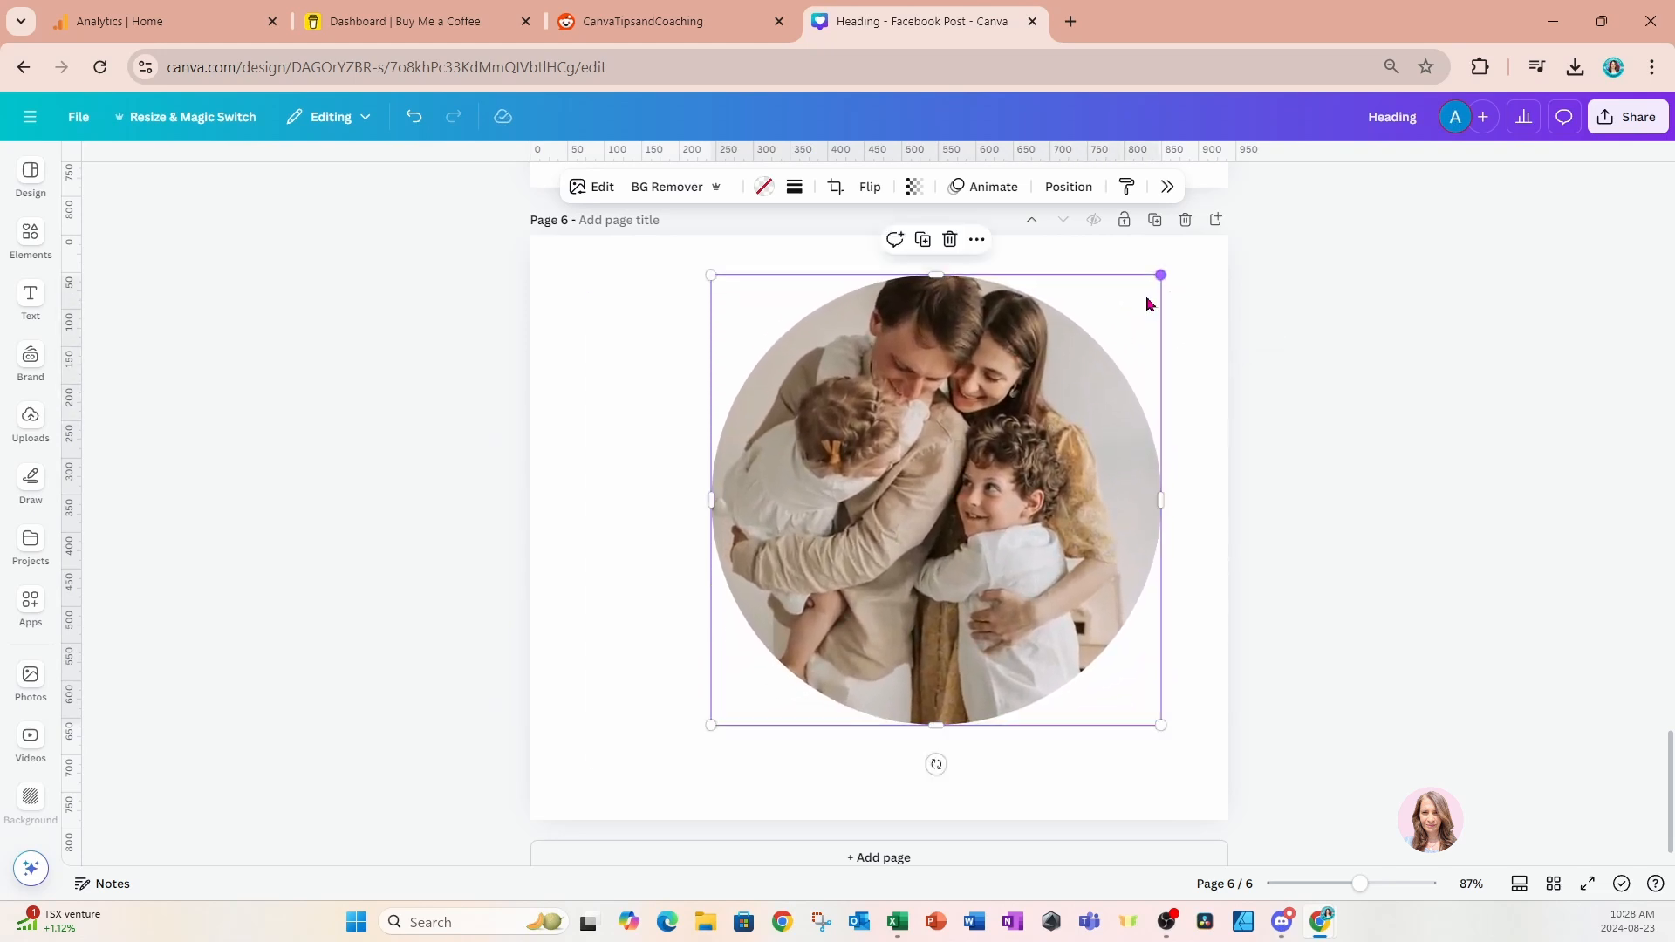
drag(712, 725, 564, 738)
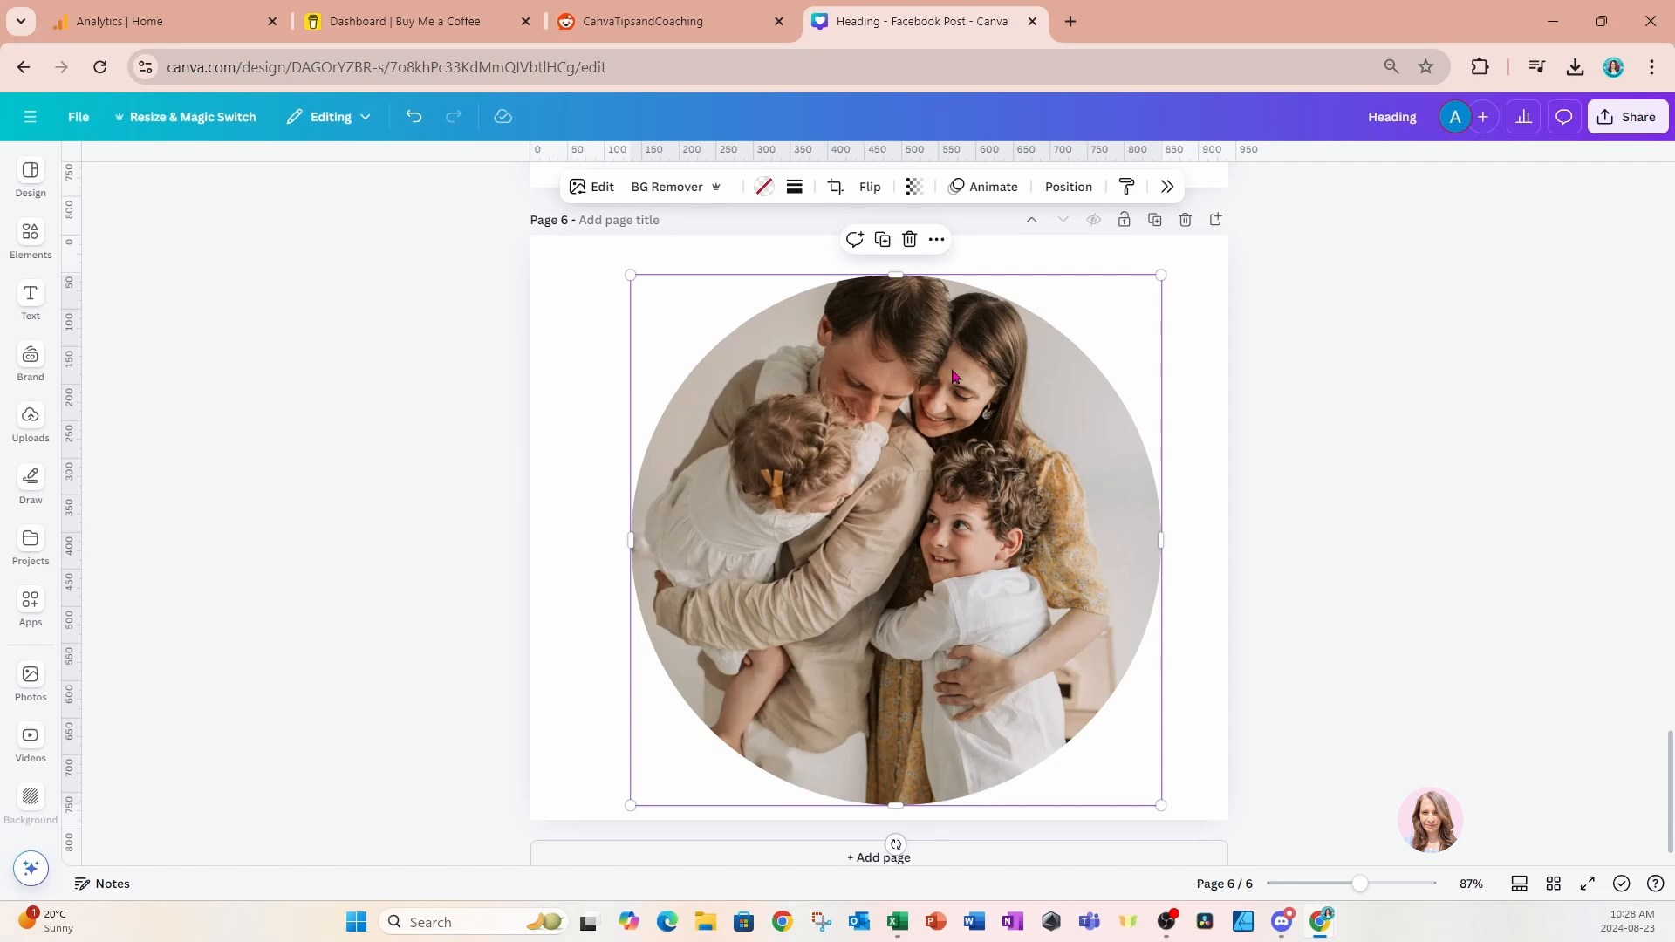
Detach the family photo from the circle frame and extend it upward above the parents' heads with a Freeform Magic Expand.
right_click(851, 498)
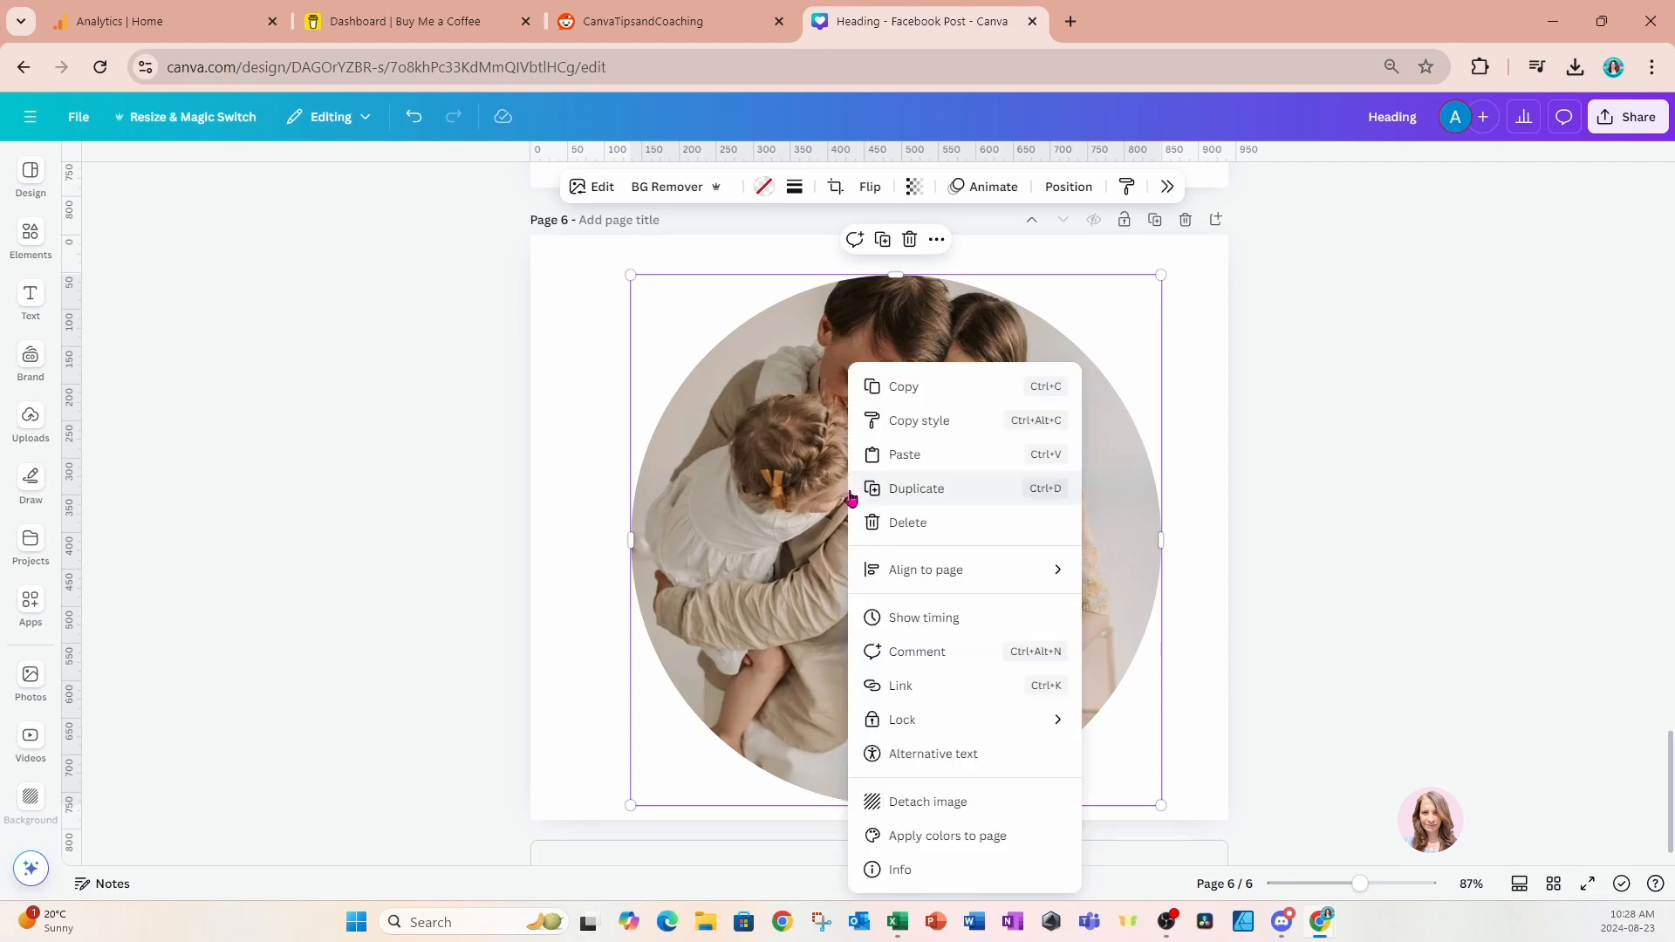
click(921, 802)
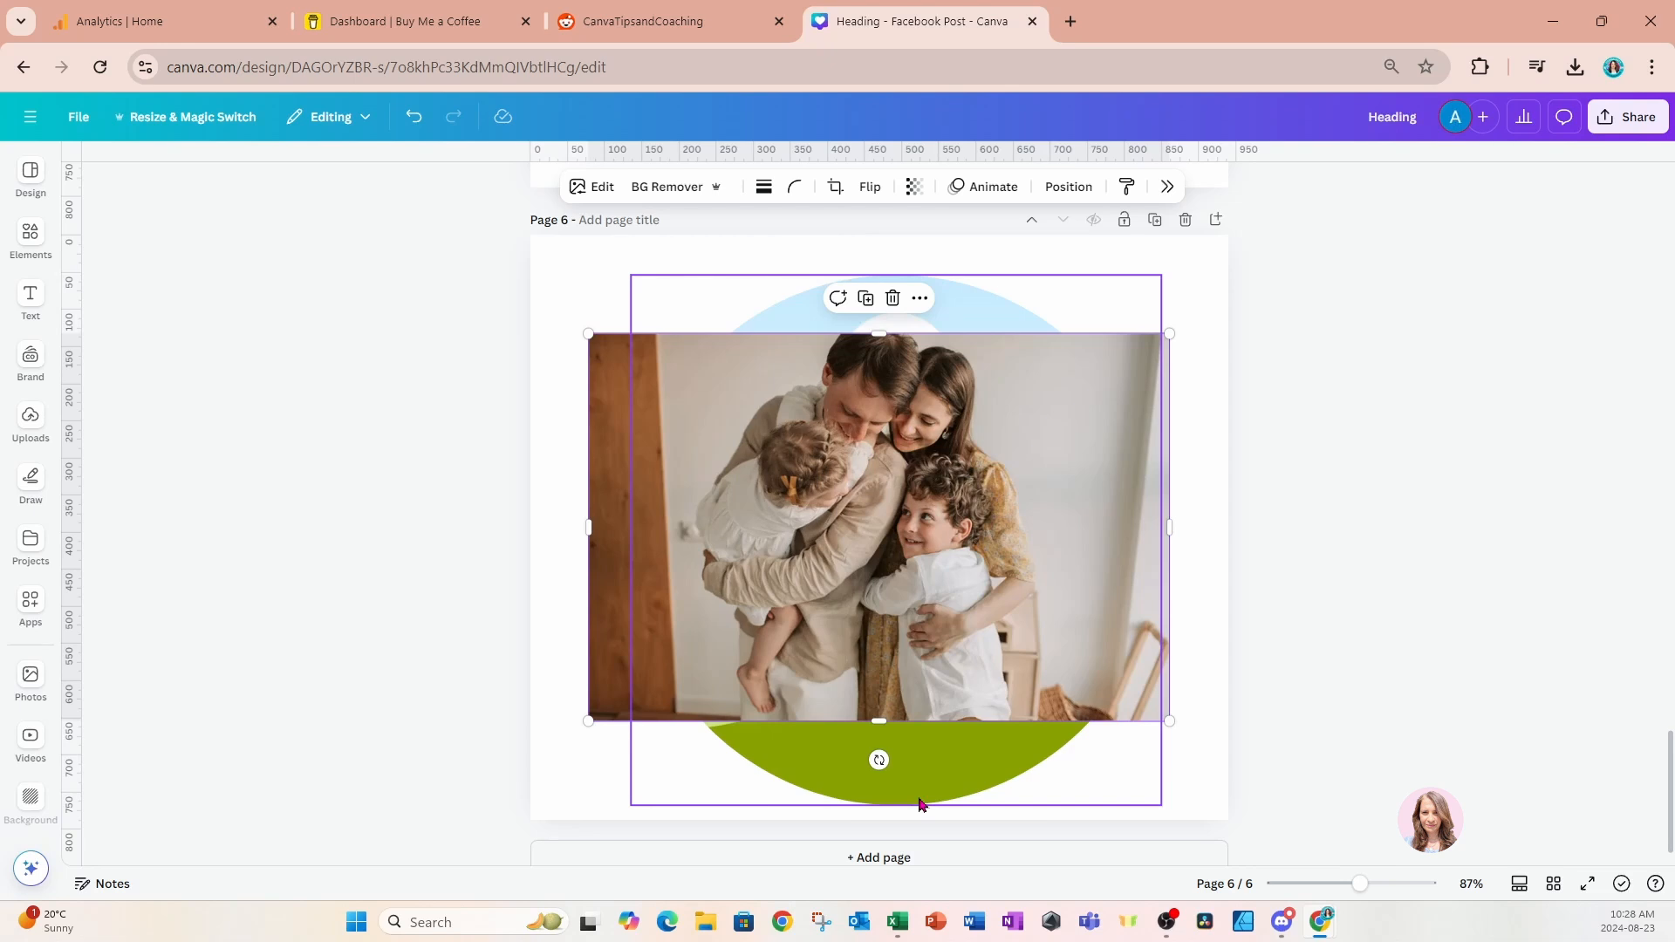
click(601, 187)
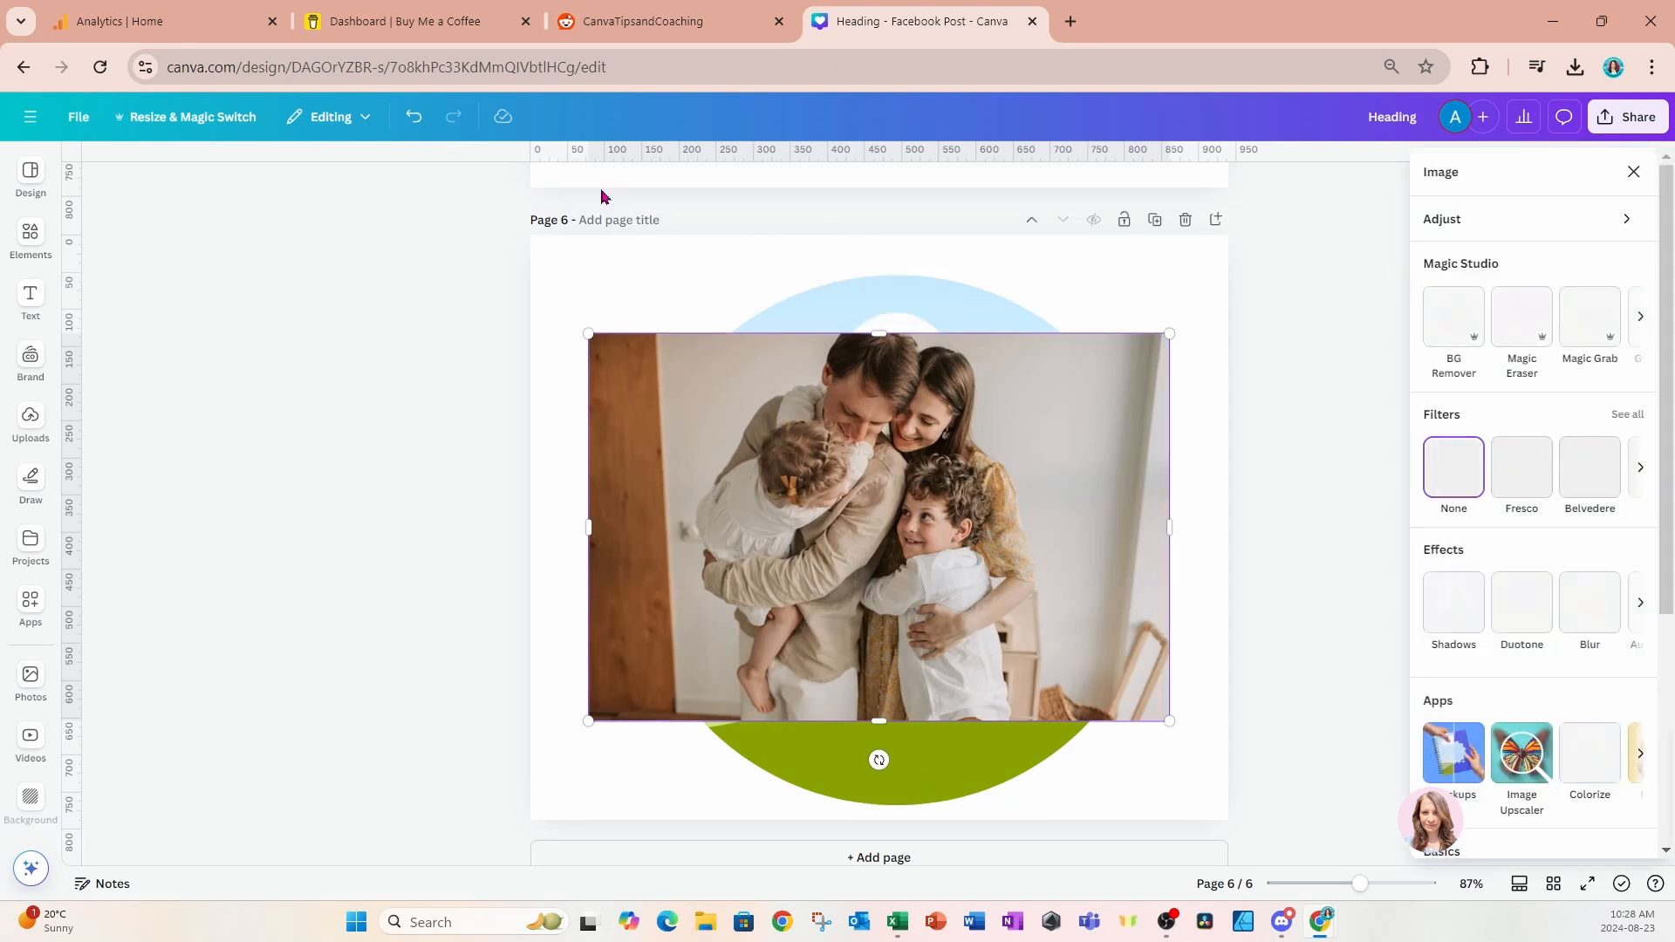
click(1637, 331)
click(1595, 342)
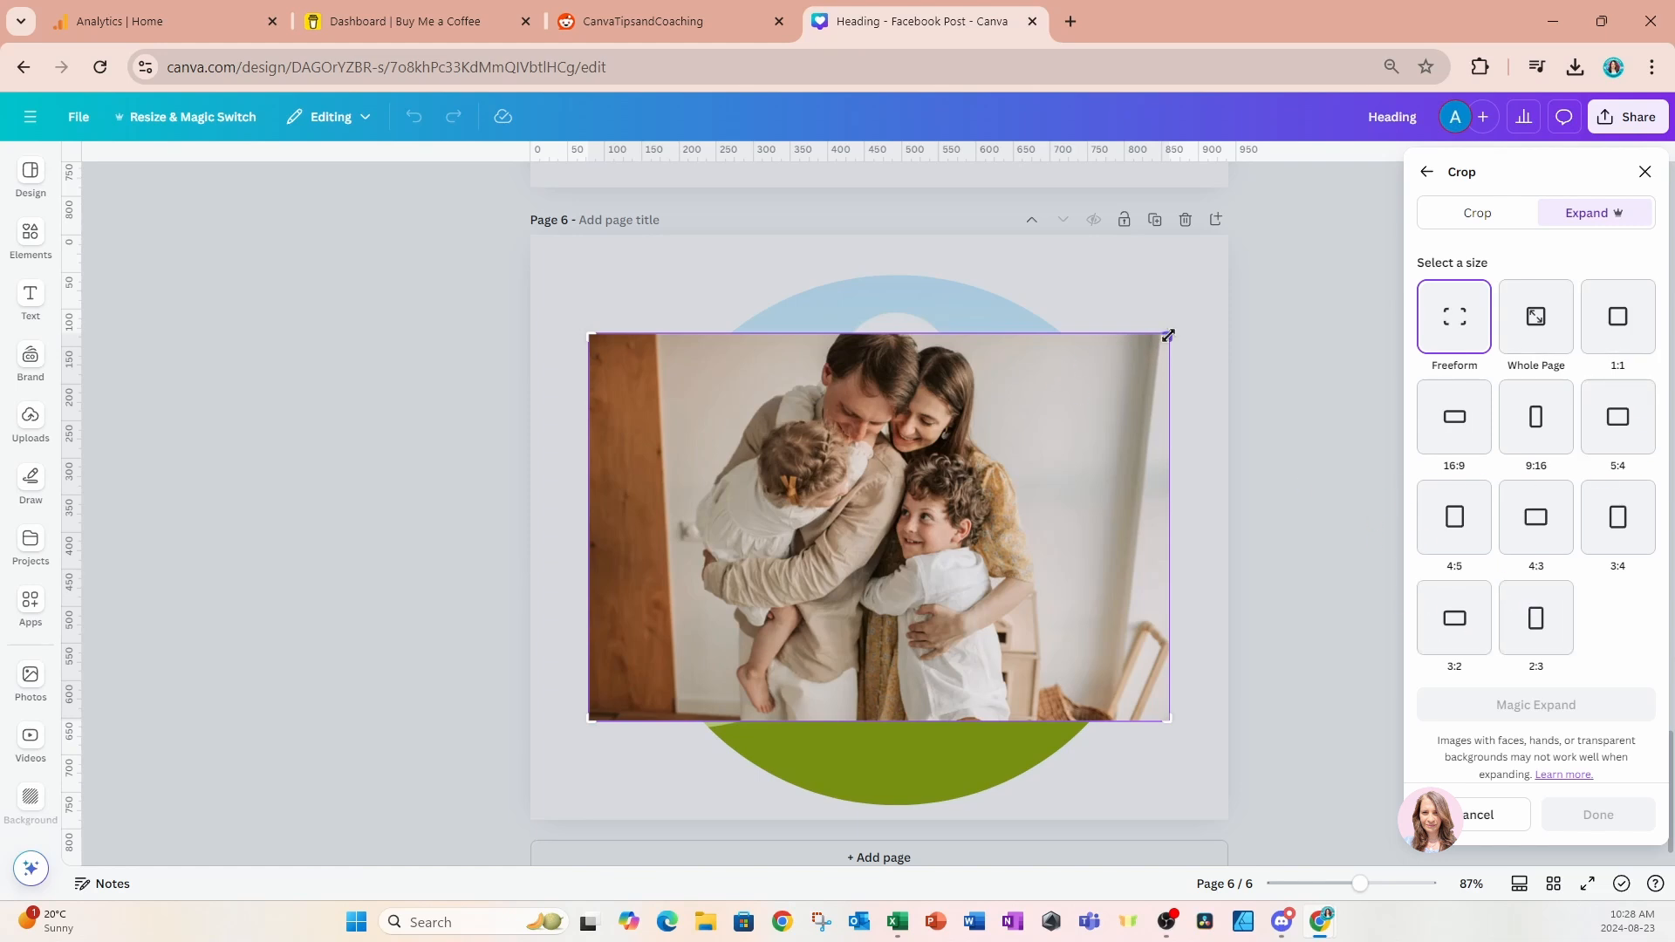
drag(1168, 336, 1165, 193)
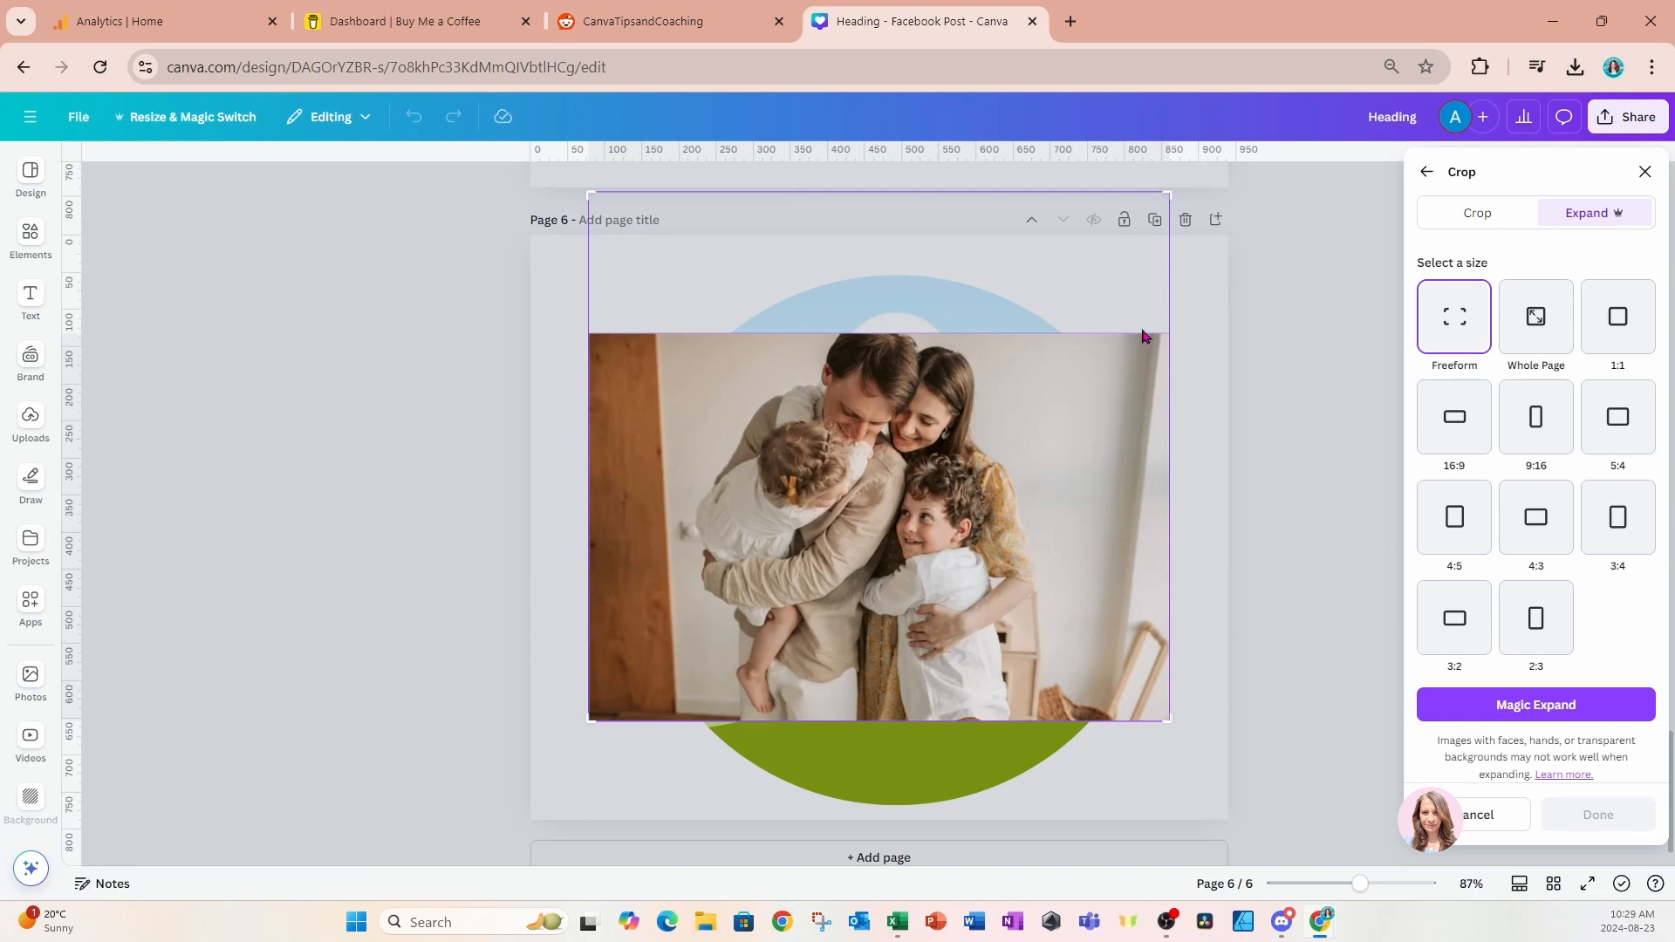
drag(1085, 435, 1081, 491)
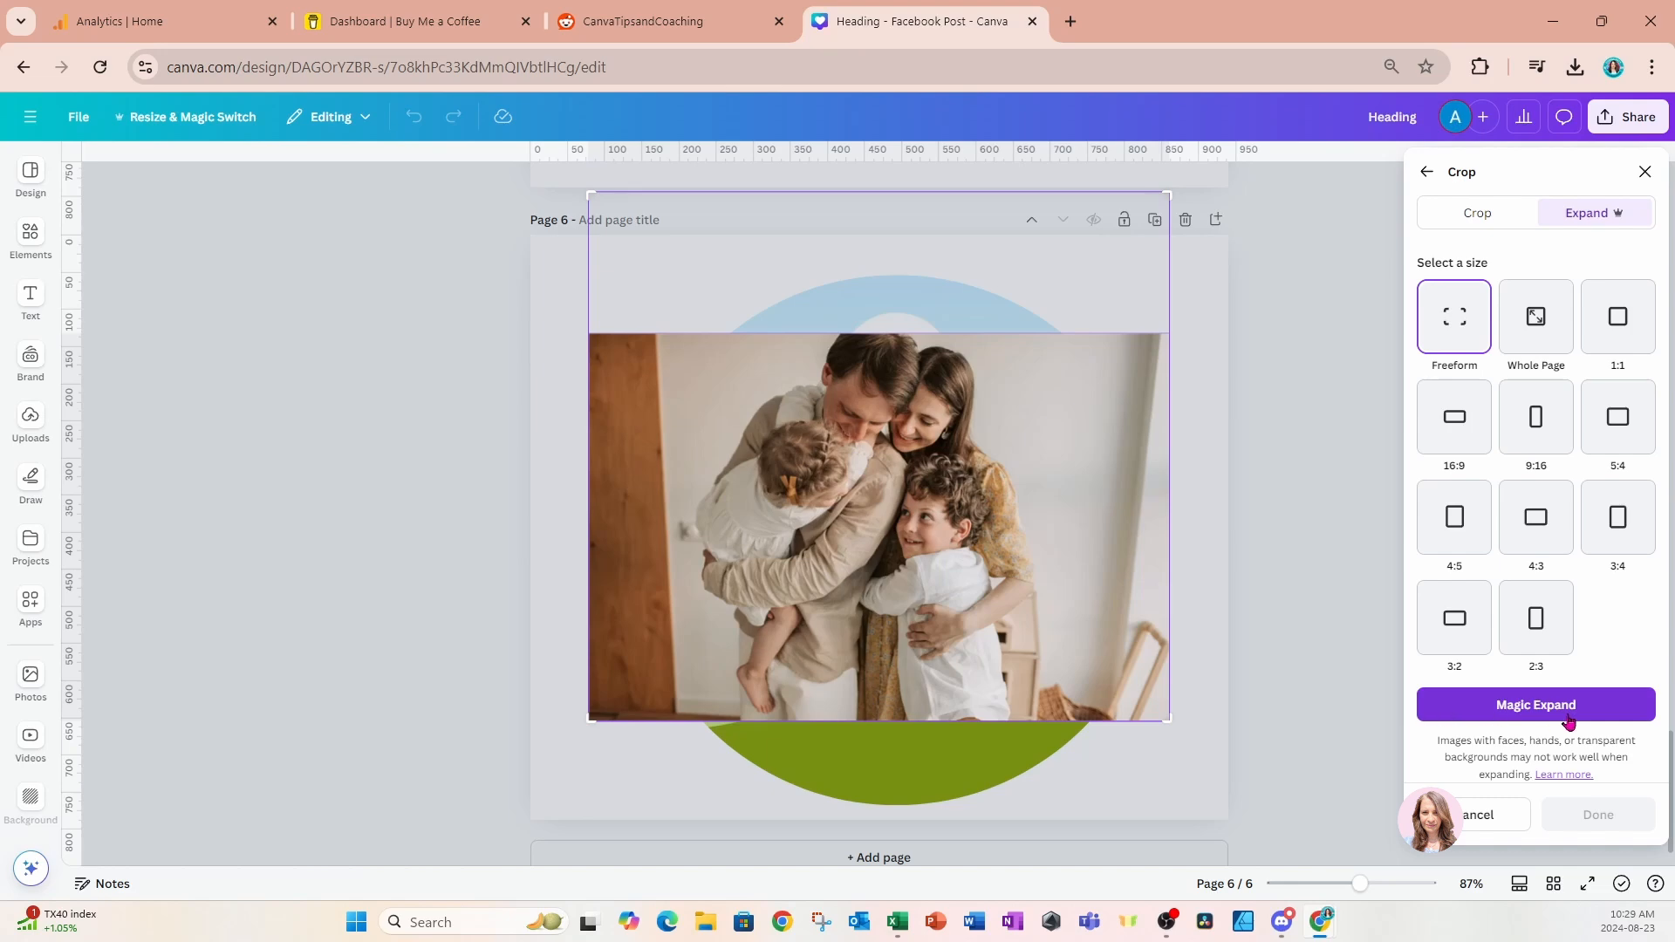
click(1458, 713)
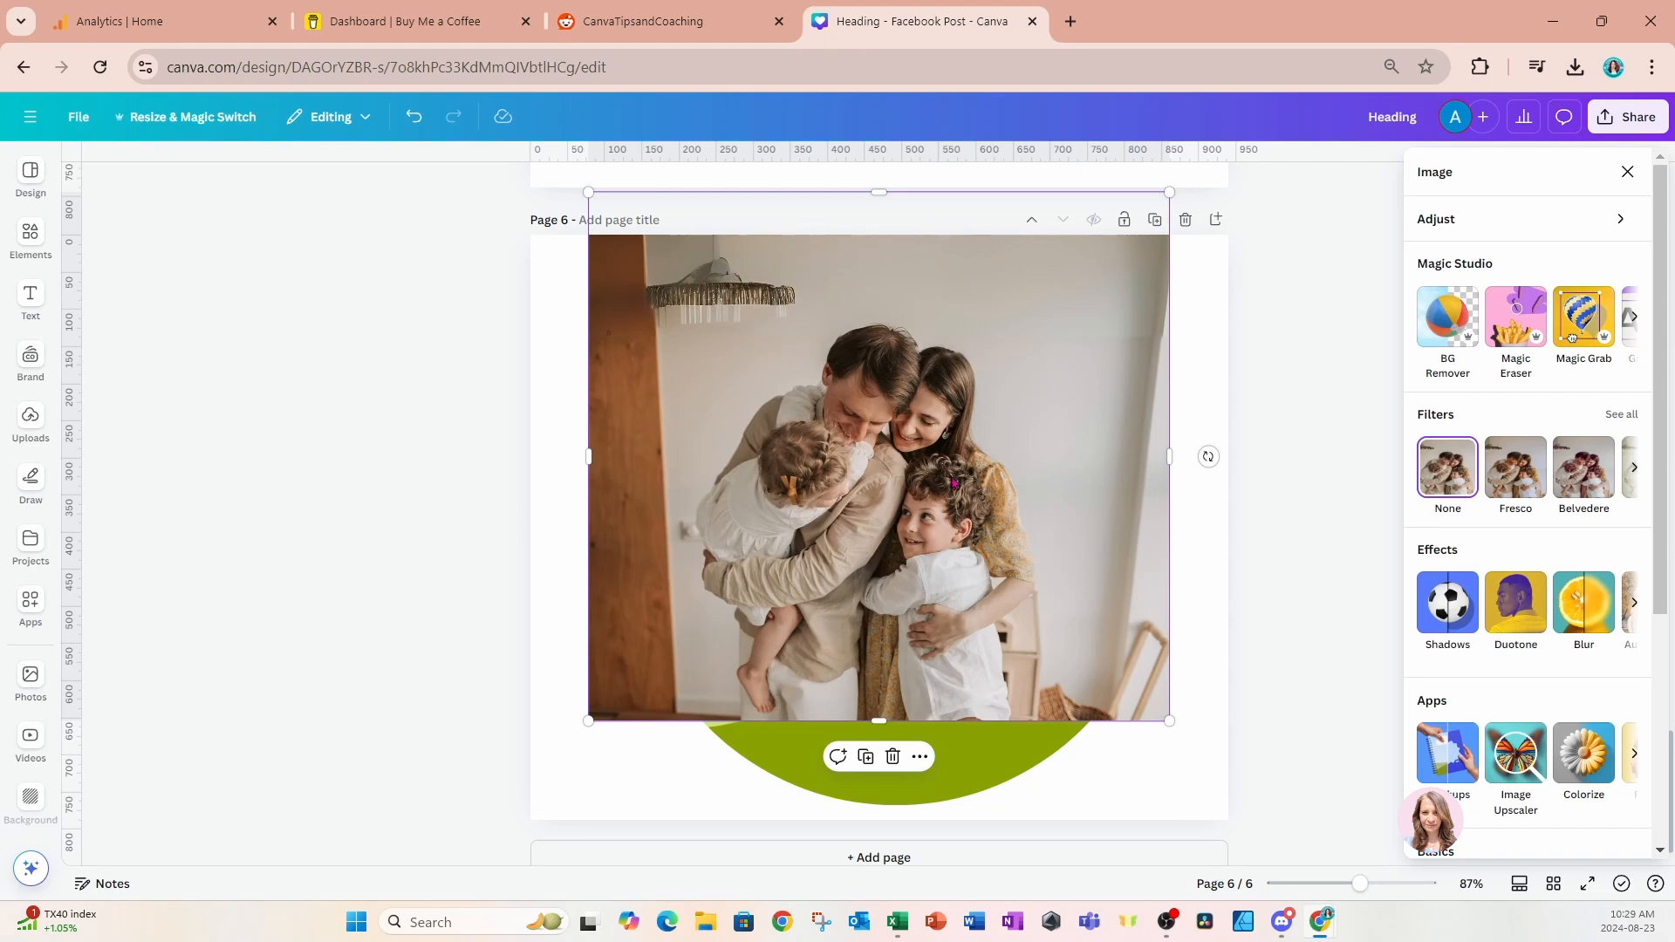
Fill page 6's circle frame with the expanded family photo and shift the photo slightly right within the frame.
drag(956, 482, 948, 550)
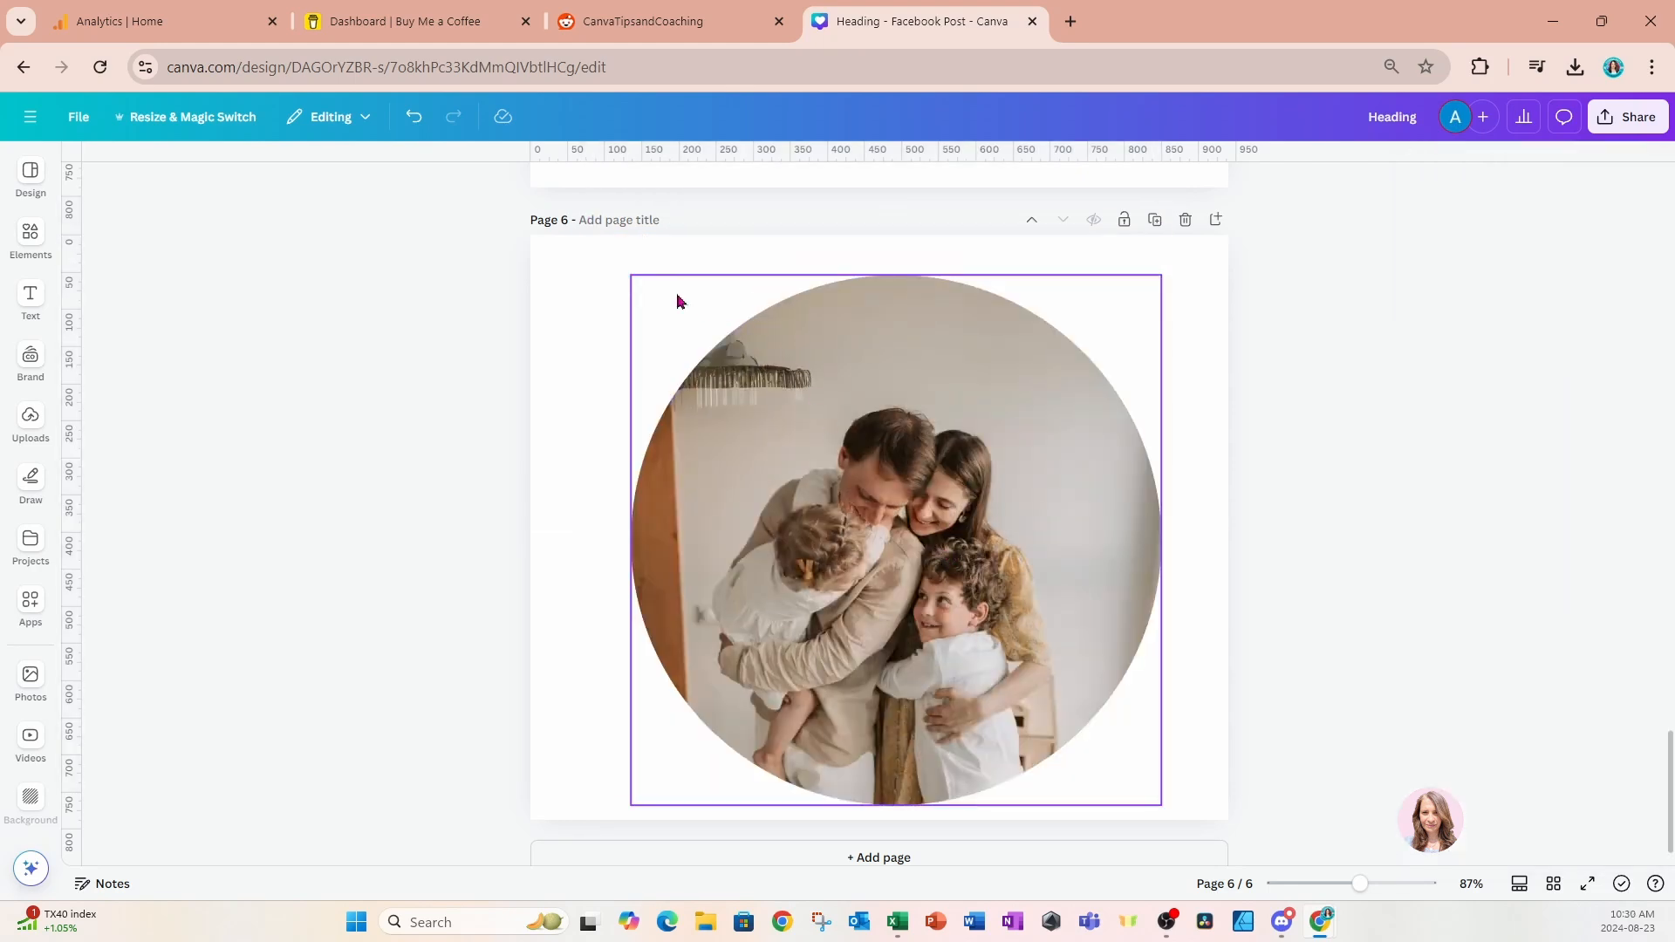
click(577, 326)
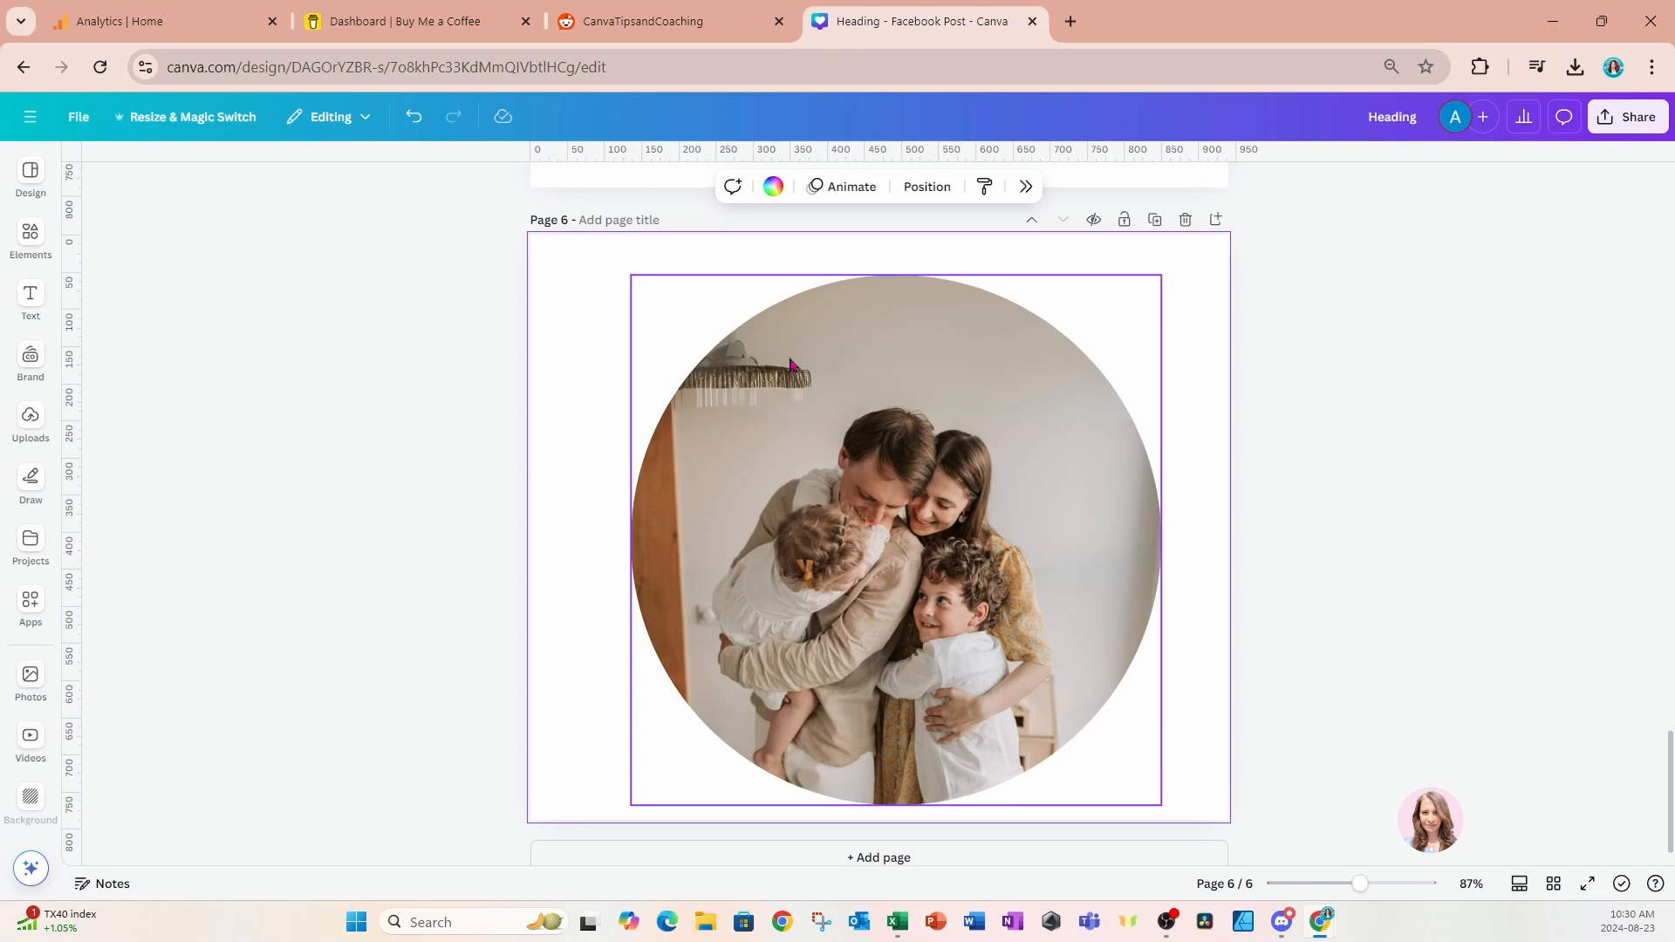
double_click(1046, 616)
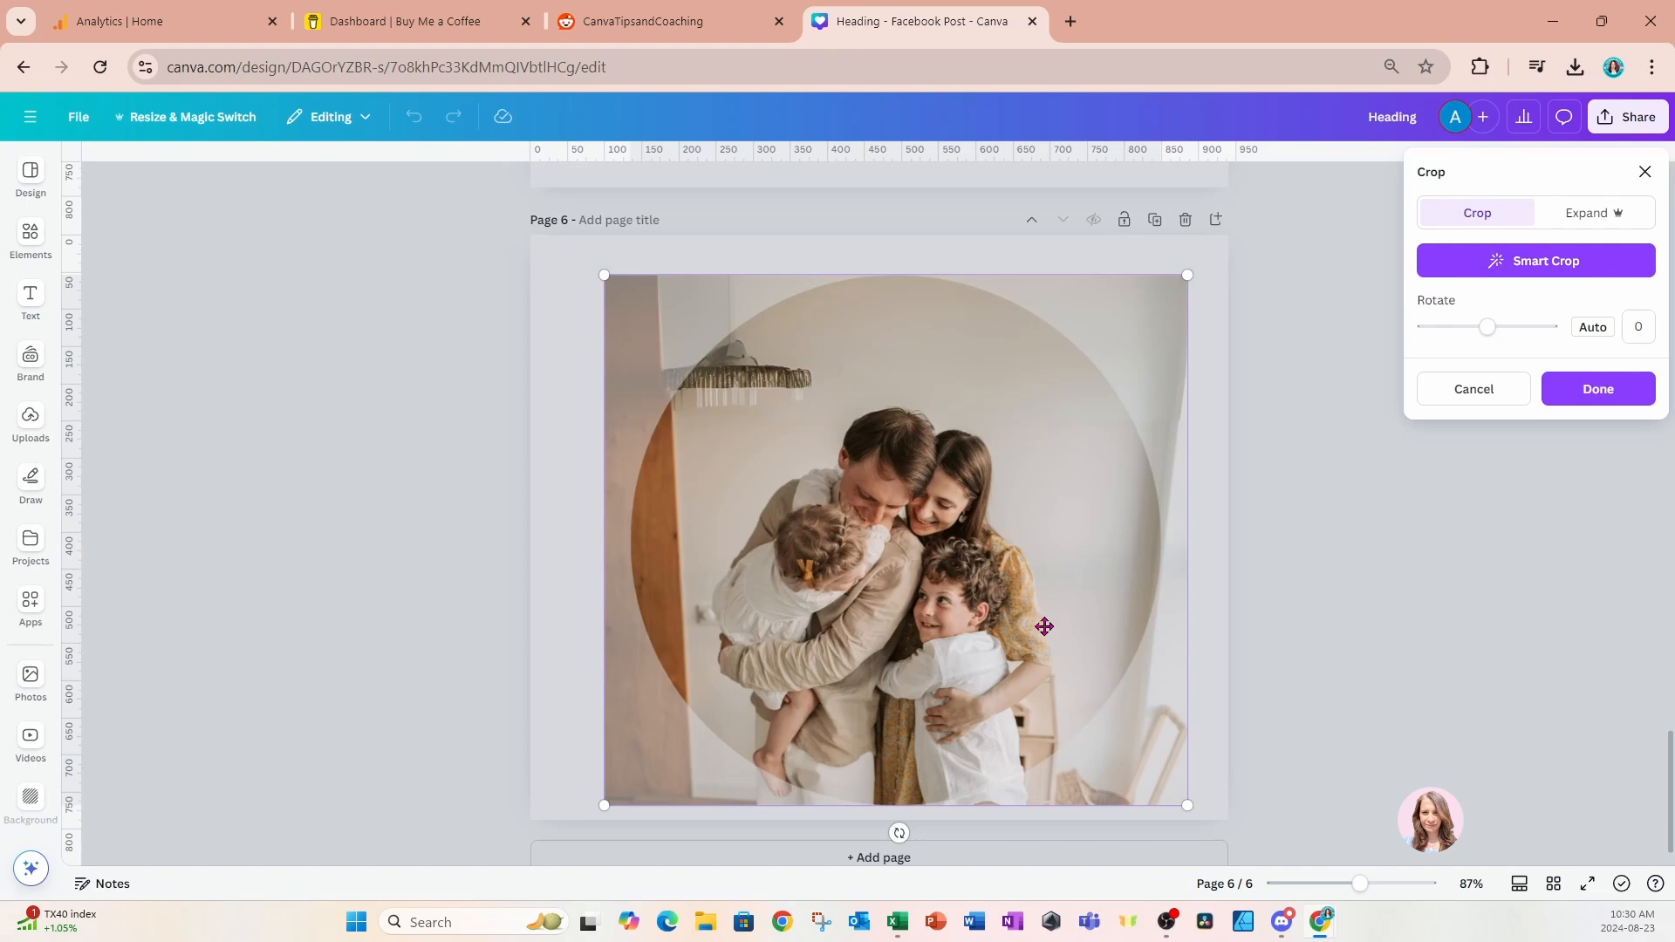
mouse_move(1045, 626)
mouse_down()
mouse_move(934, 618)
mouse_move(1030, 618)
mouse_move(1016, 619)
mouse_up()
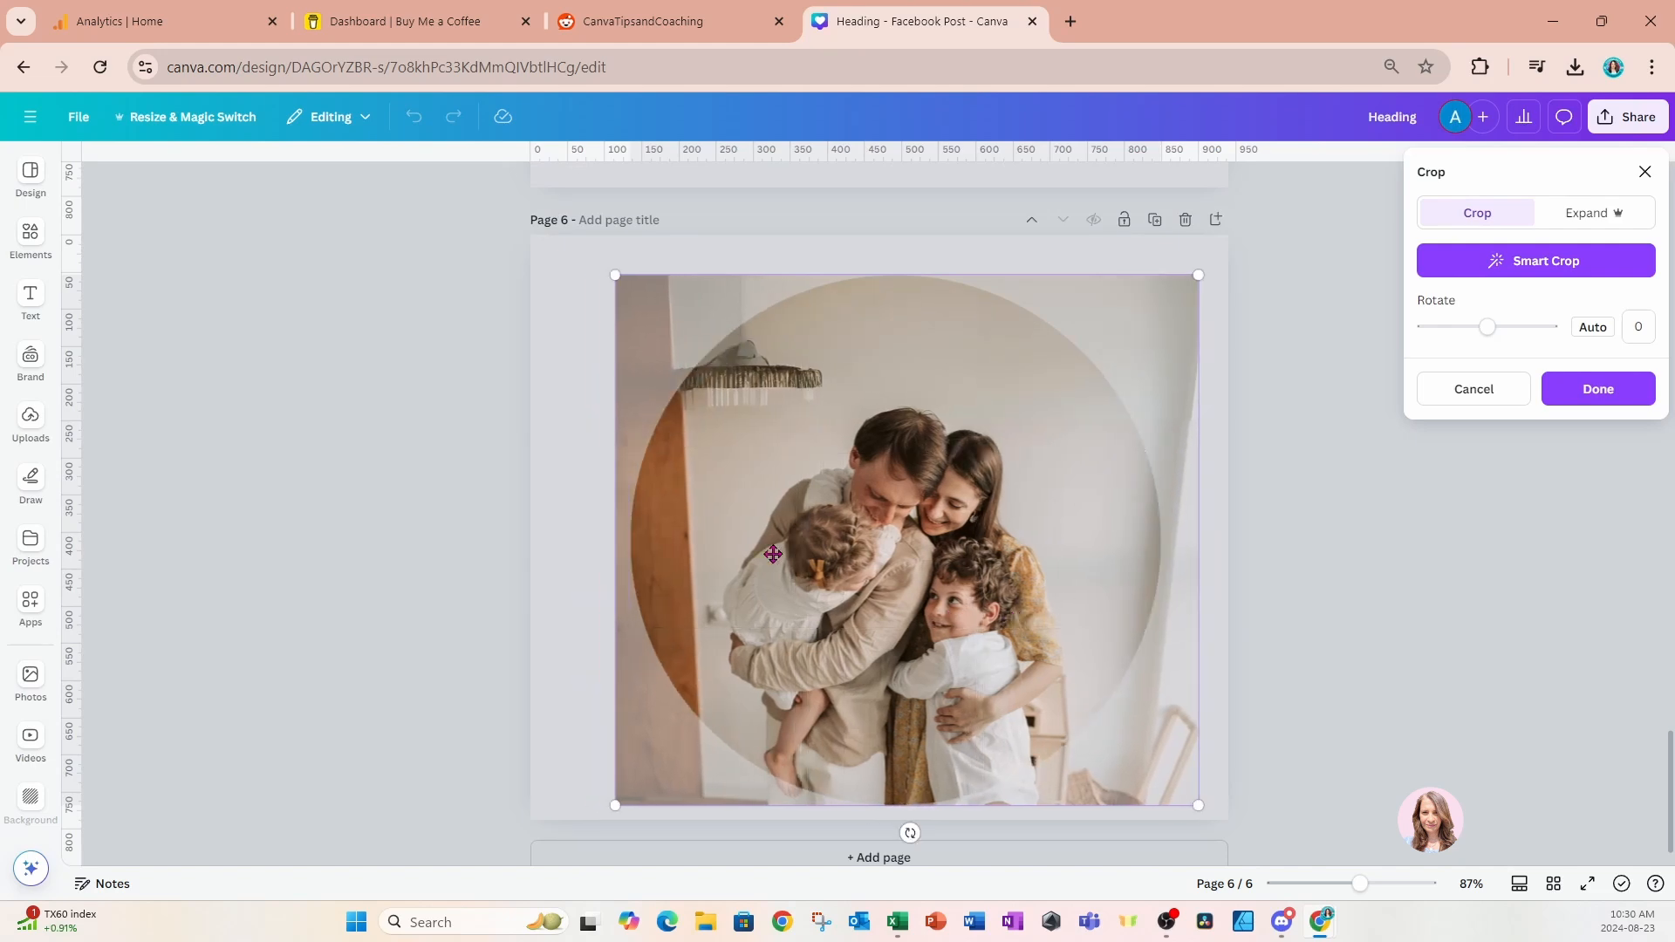
click(582, 480)
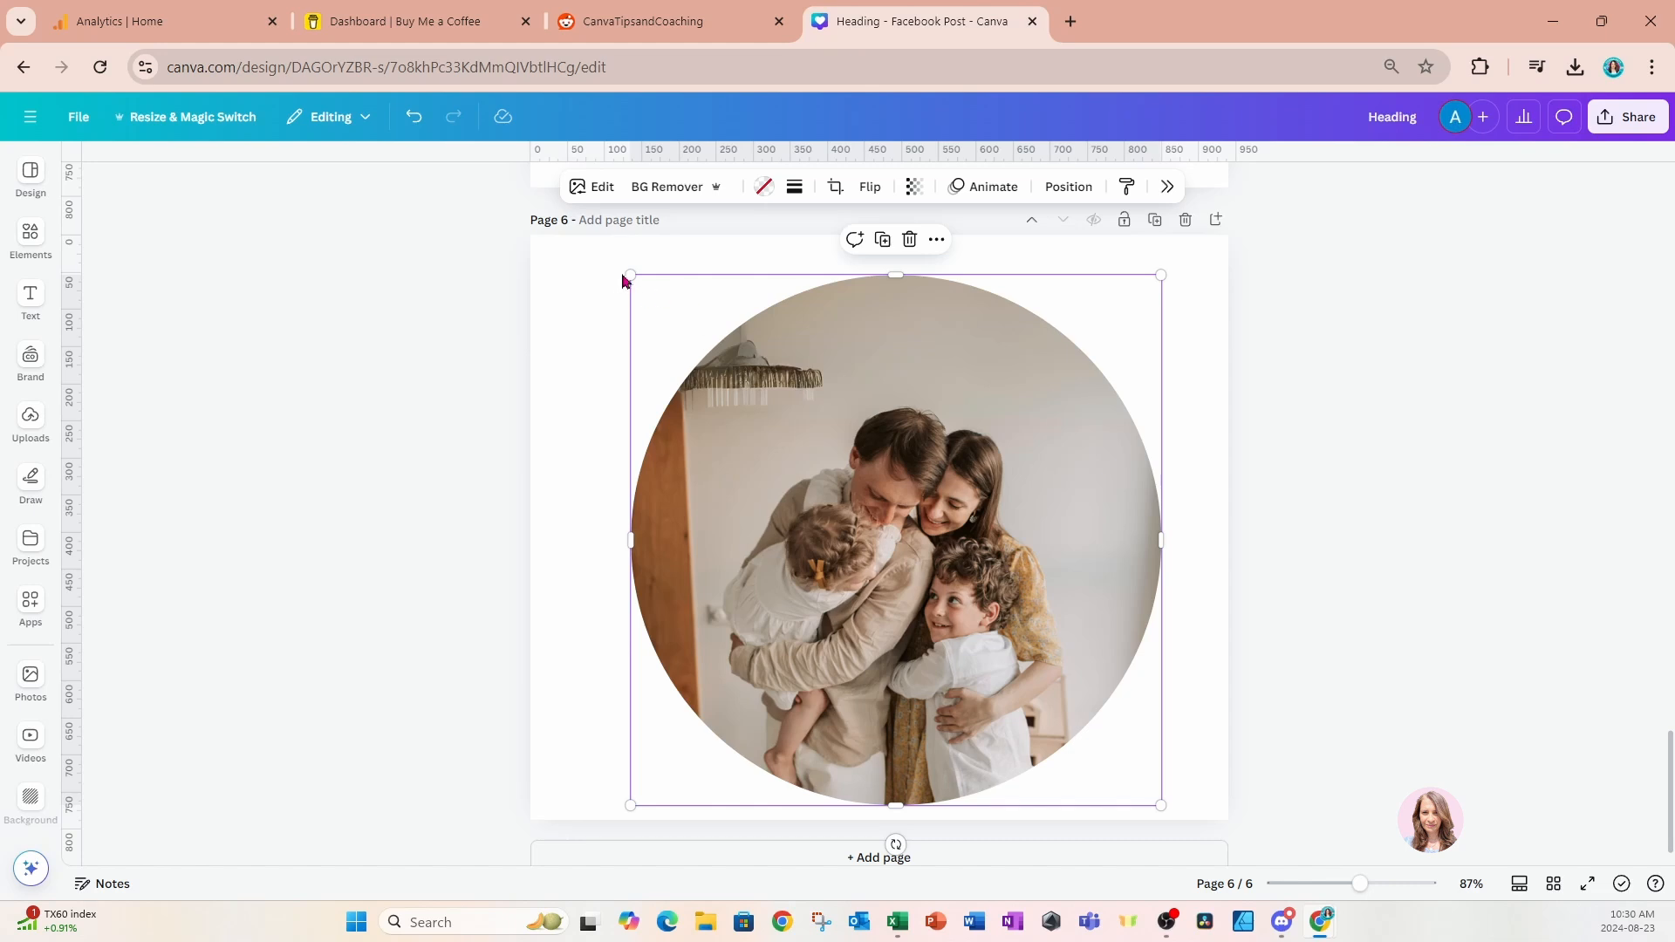
Shrink the family circle to about half the page width and place a duplicate to its left on page 6.
drag(630, 275, 829, 480)
drag(1042, 660, 738, 494)
click(1027, 311)
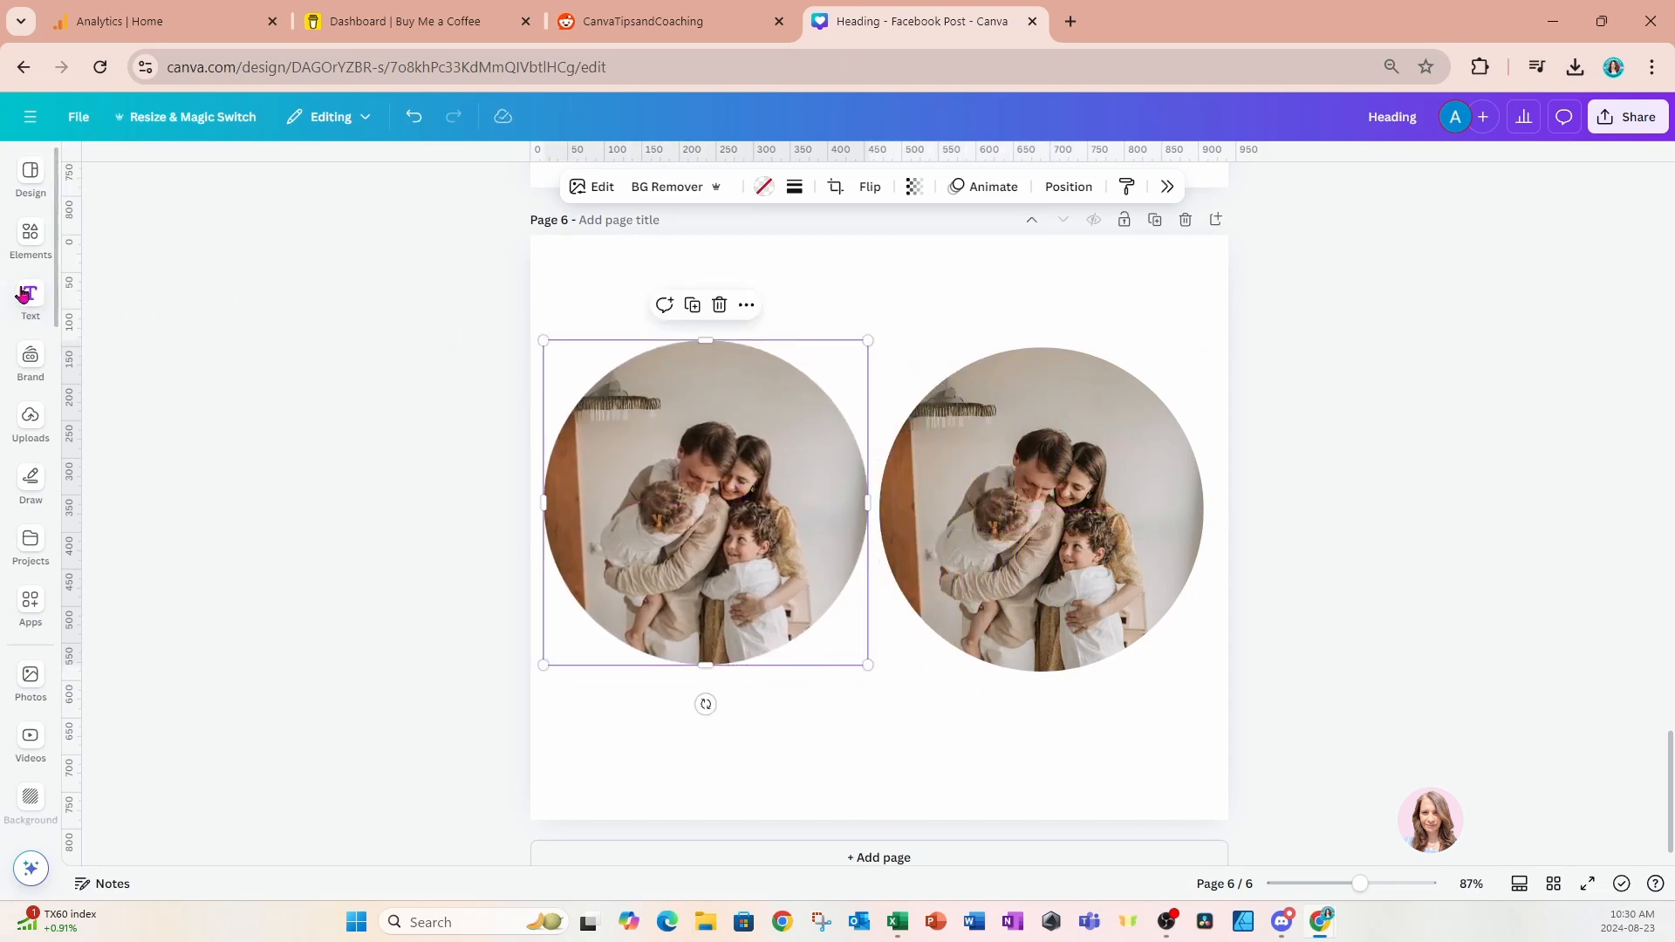
Replace the left circle's picture with the original, unexpanded family photo from the recently used elements.
click(32, 237)
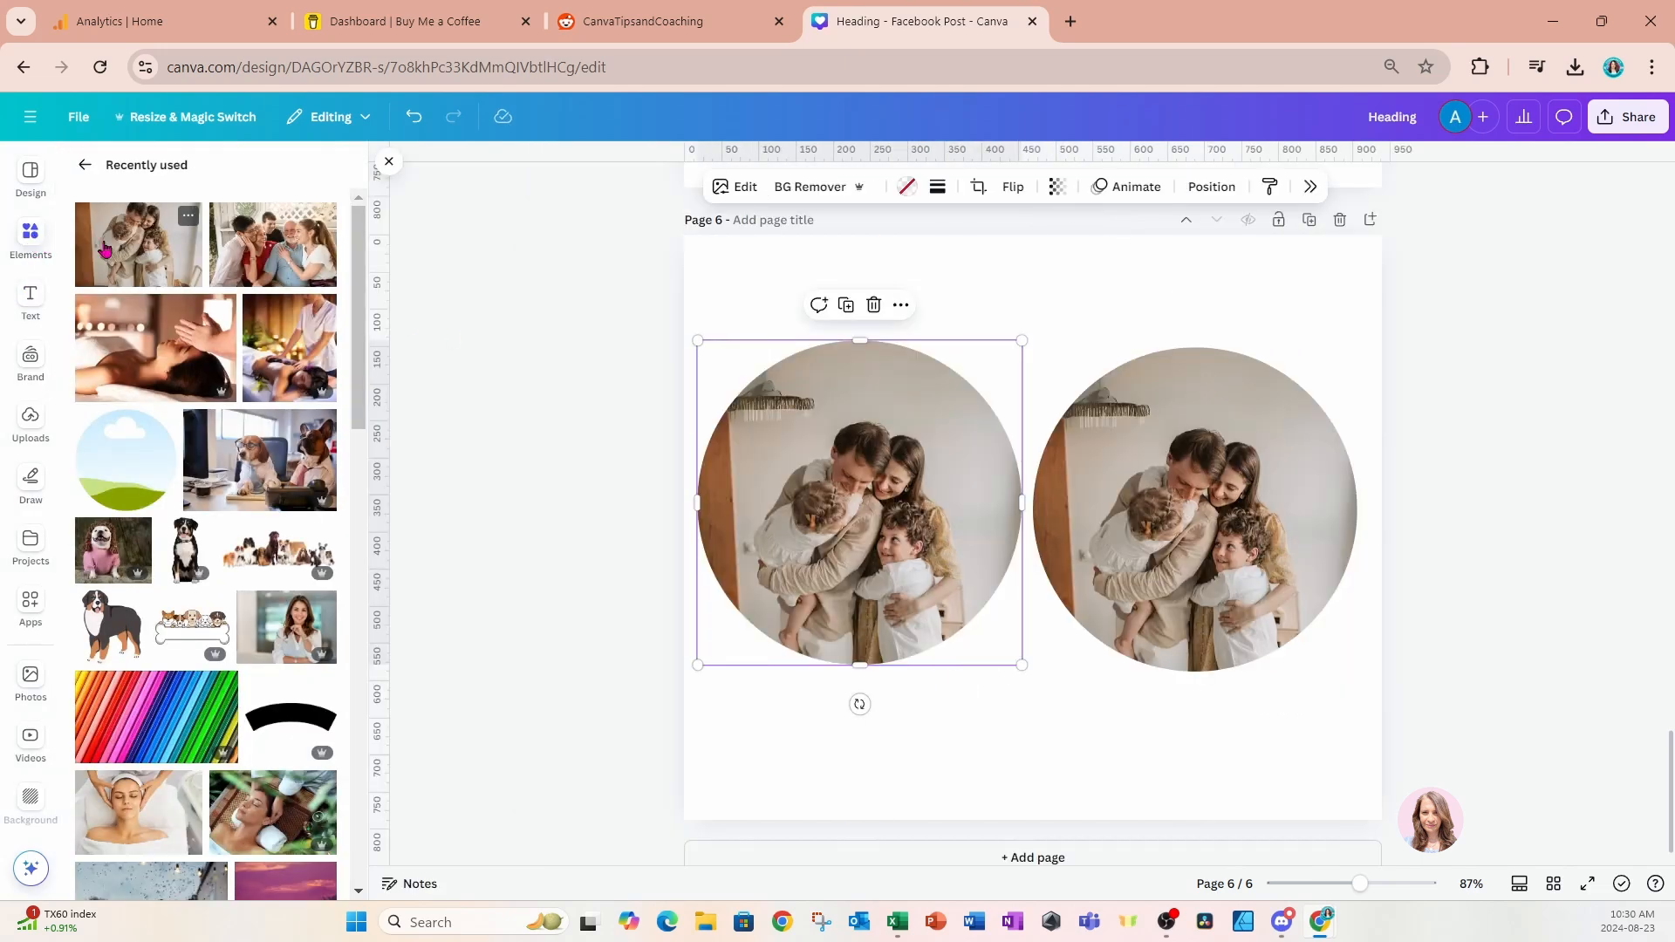
click(138, 244)
drag(996, 508, 860, 541)
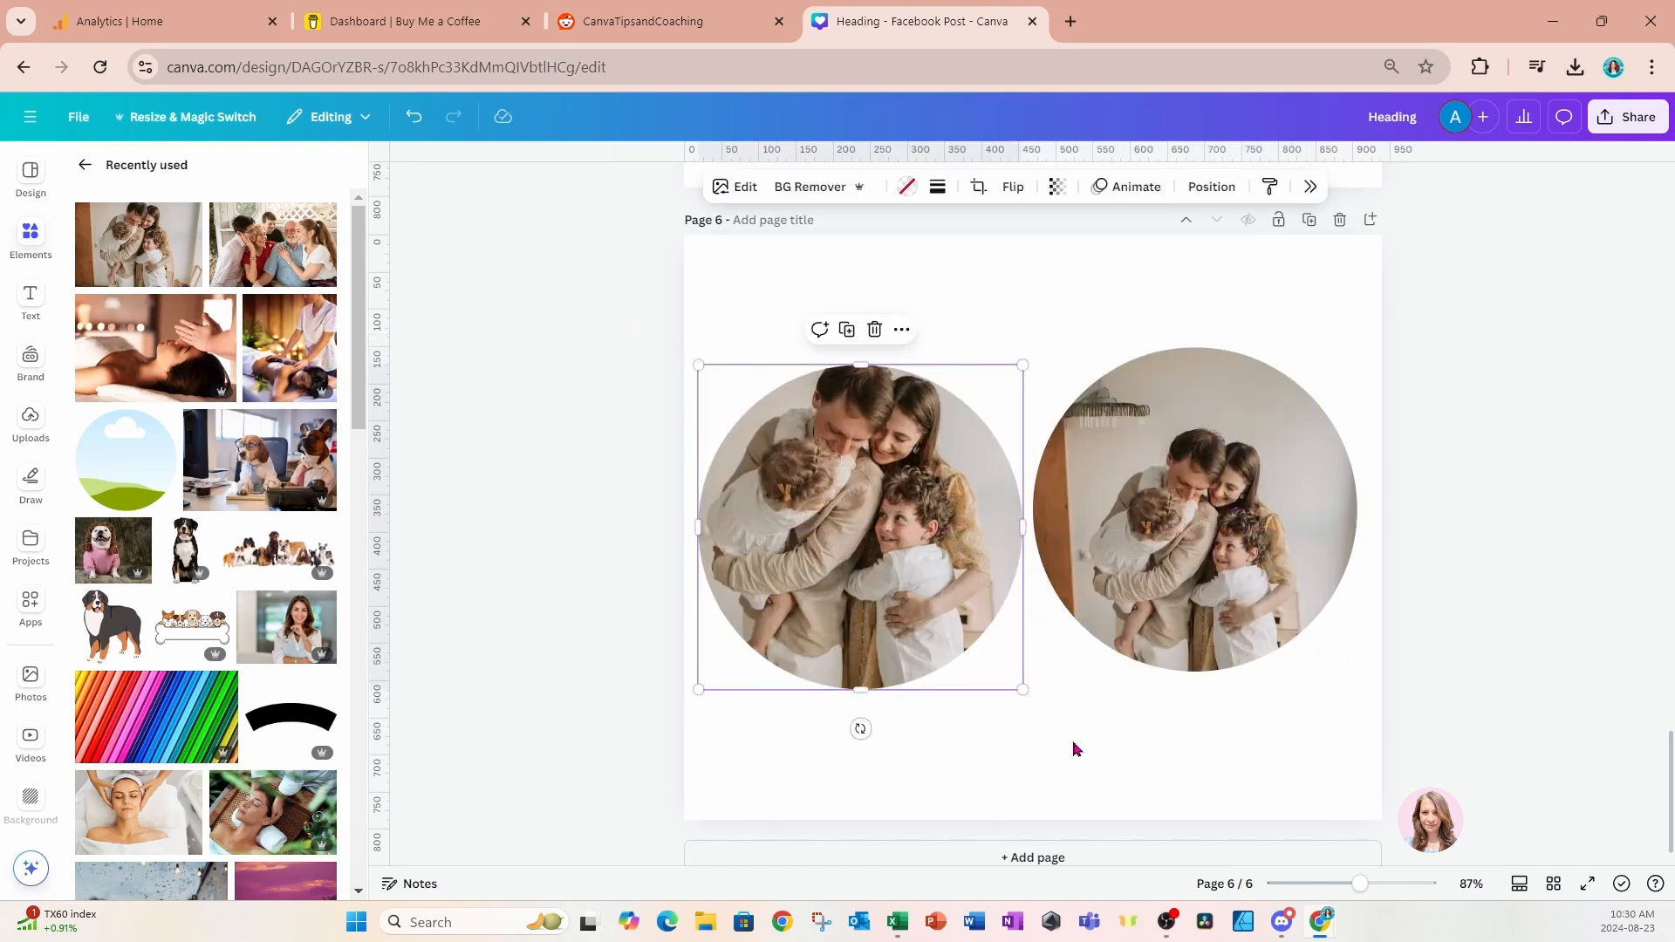
Enlarge and recenter the expanded photo inside the right circle, and move that circle down level with the left one.
click(1234, 623)
double_click(1231, 563)
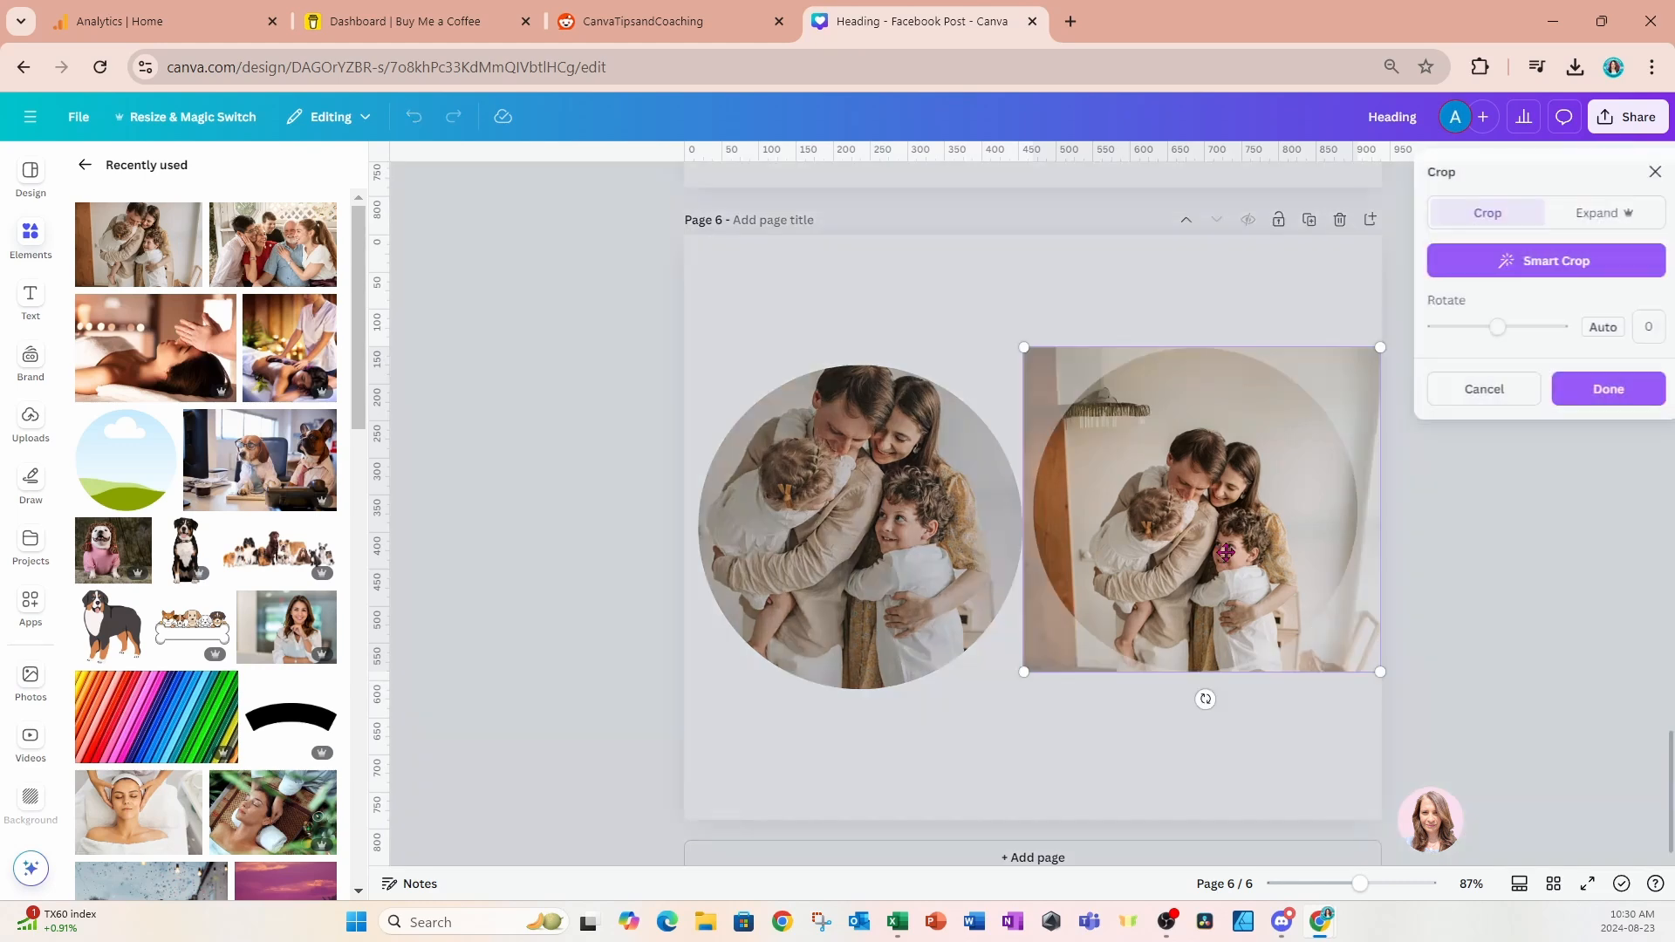
drag(1381, 348, 1432, 305)
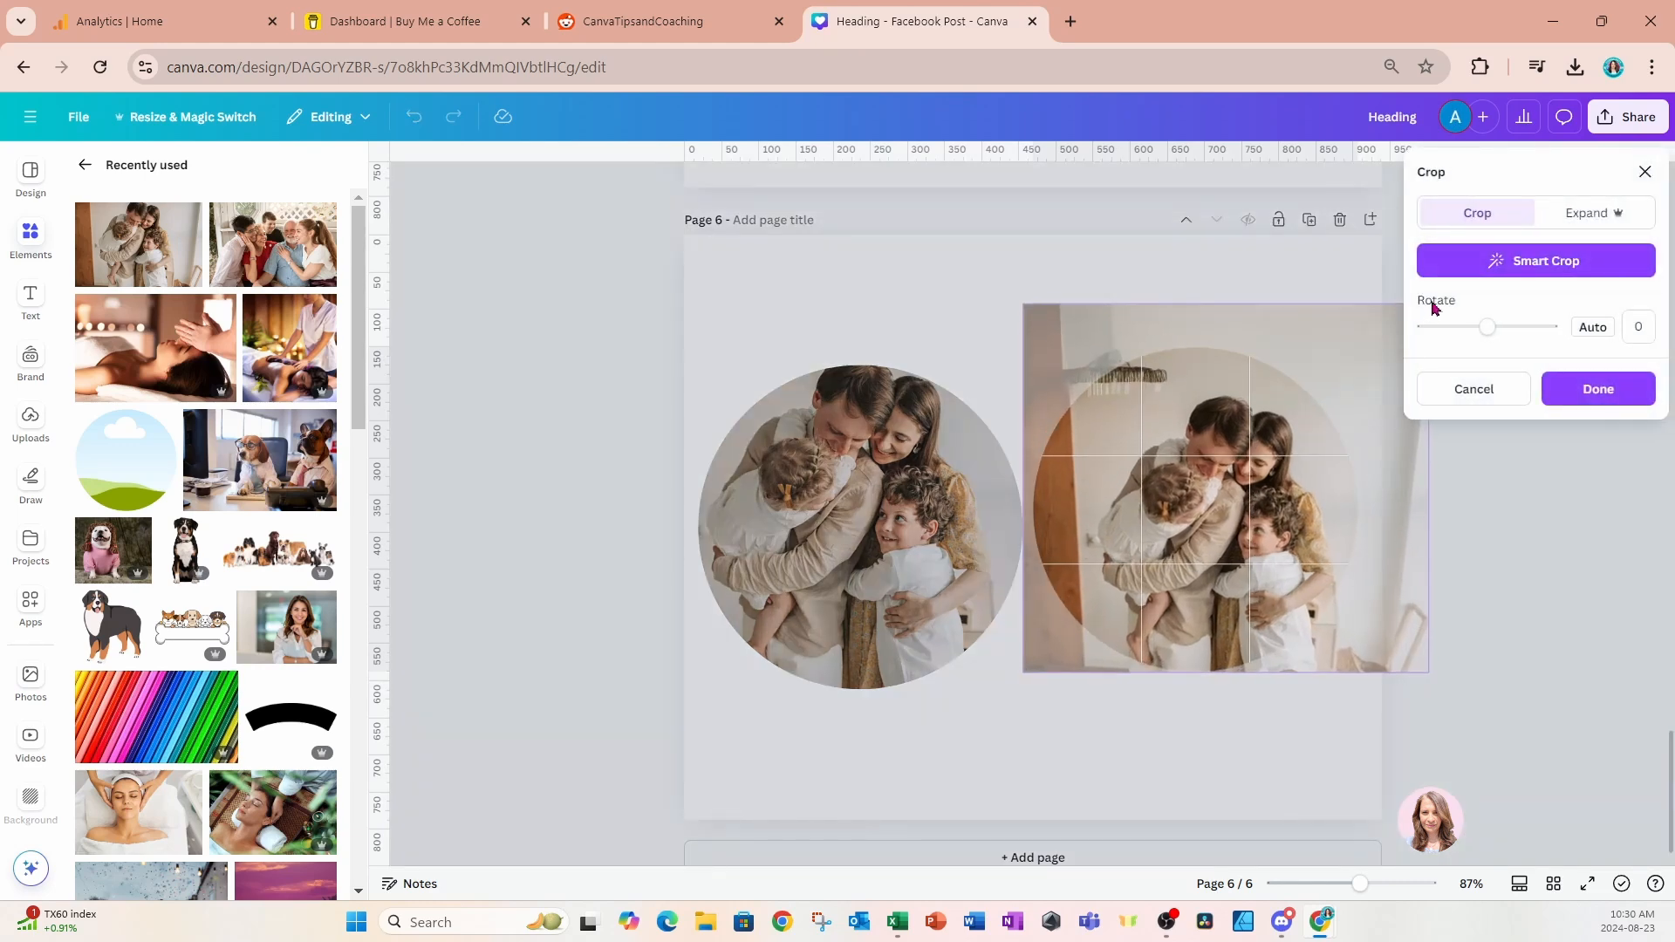
drag(1331, 337, 1285, 348)
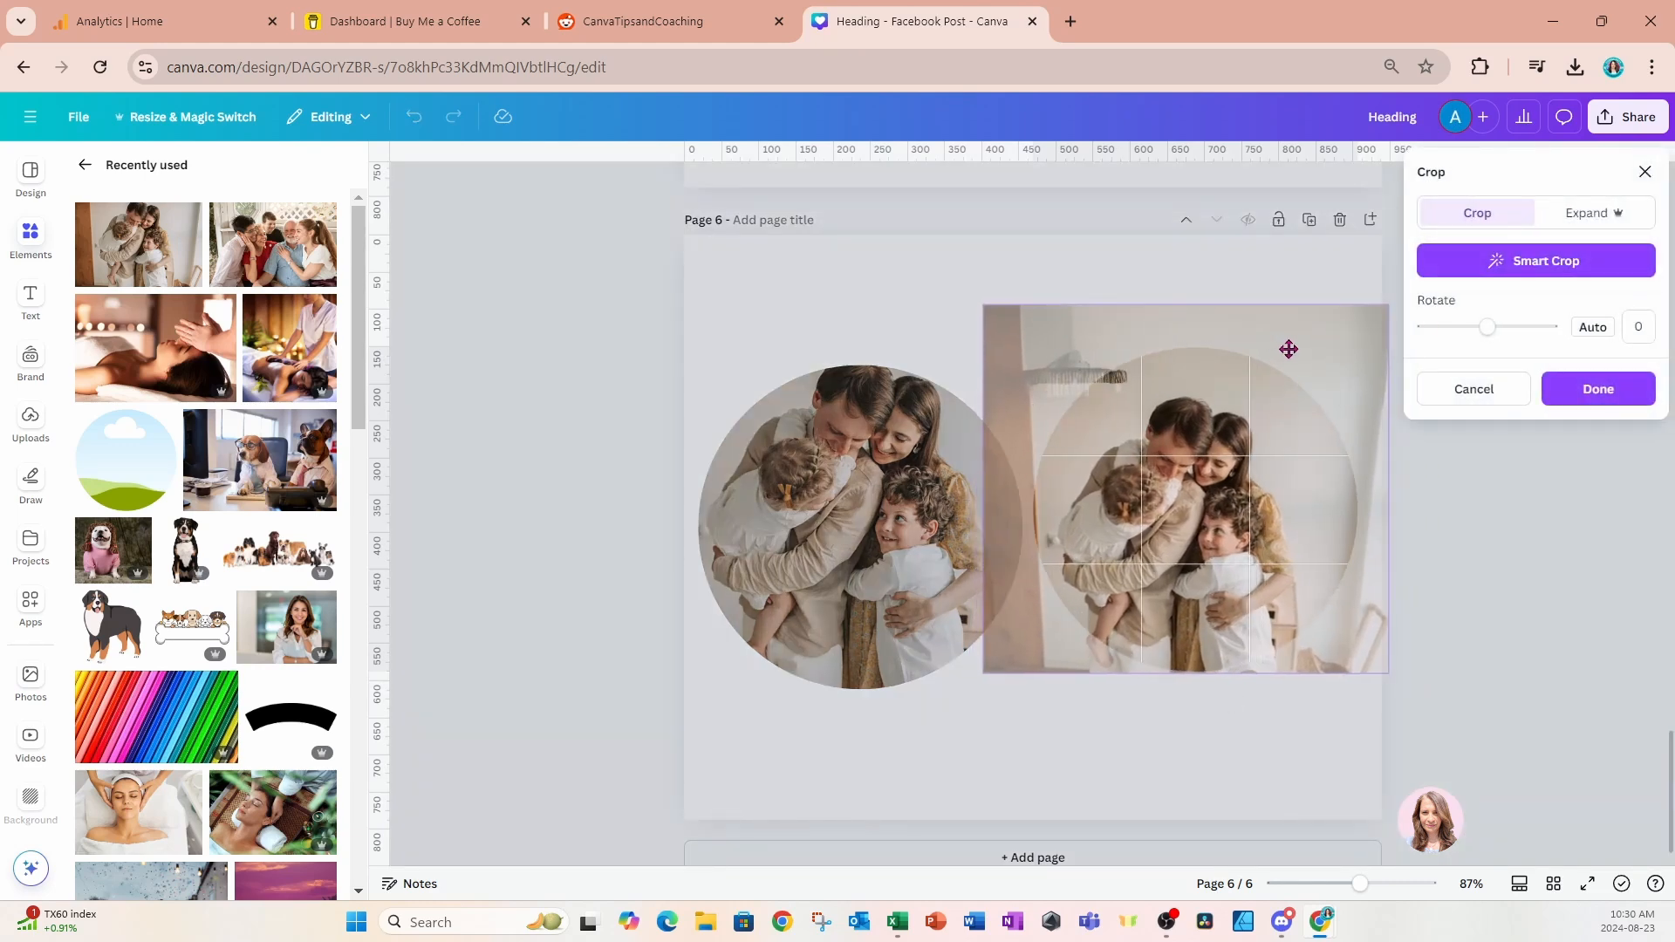
click(1052, 762)
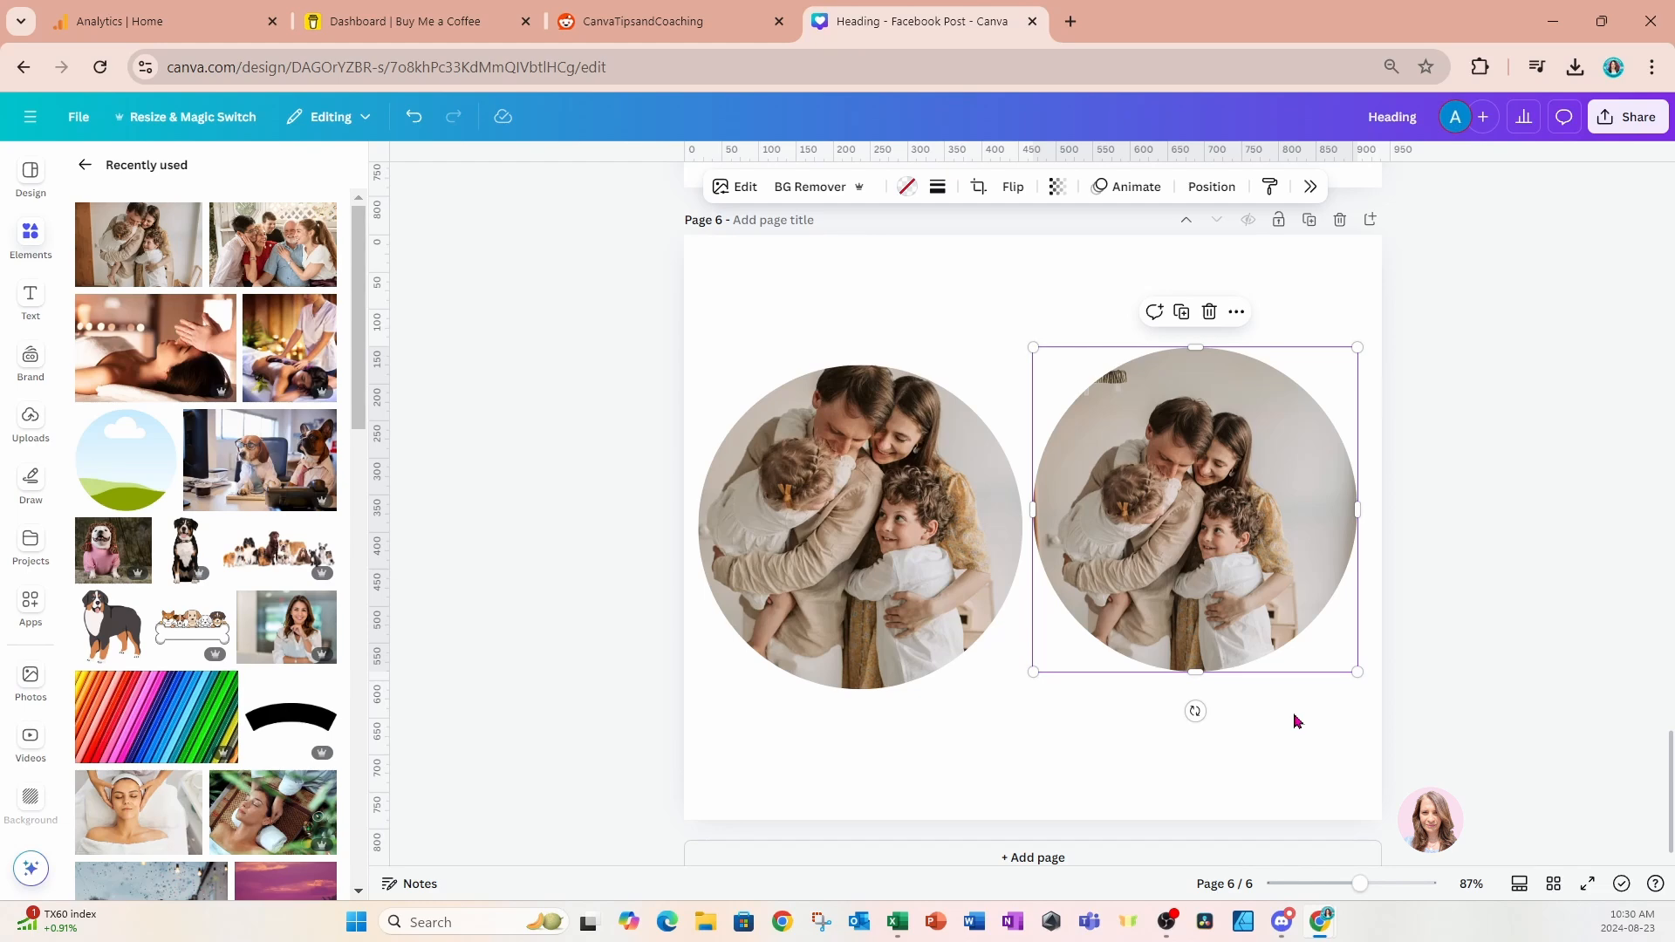
drag(1268, 587, 1266, 604)
click(1253, 743)
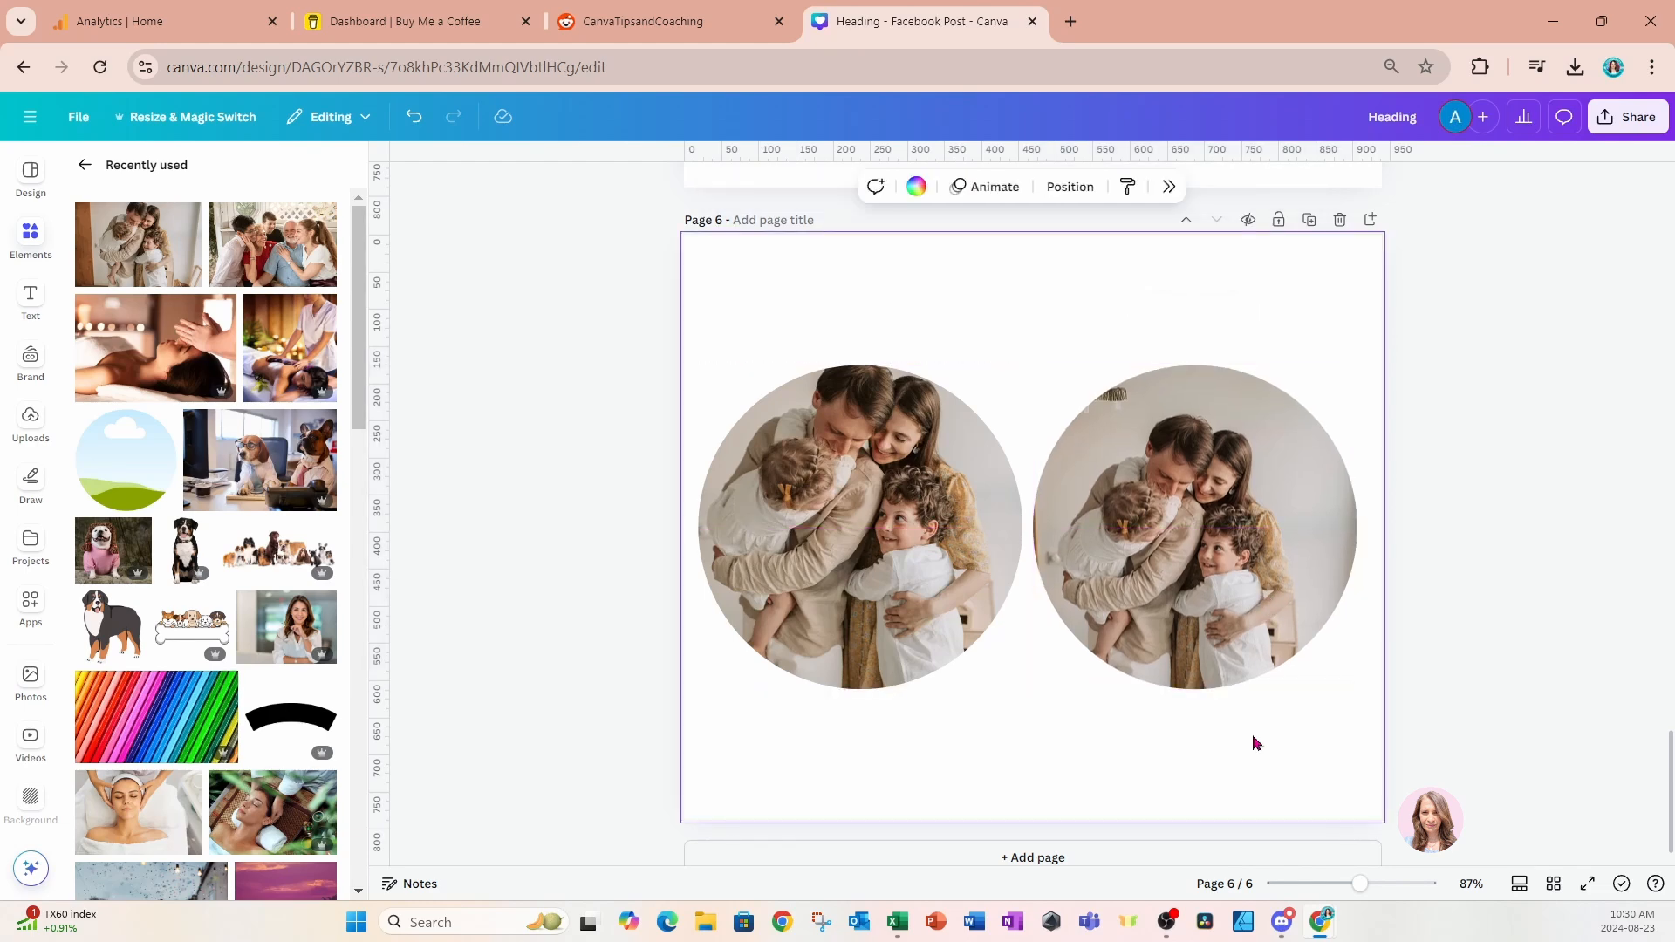